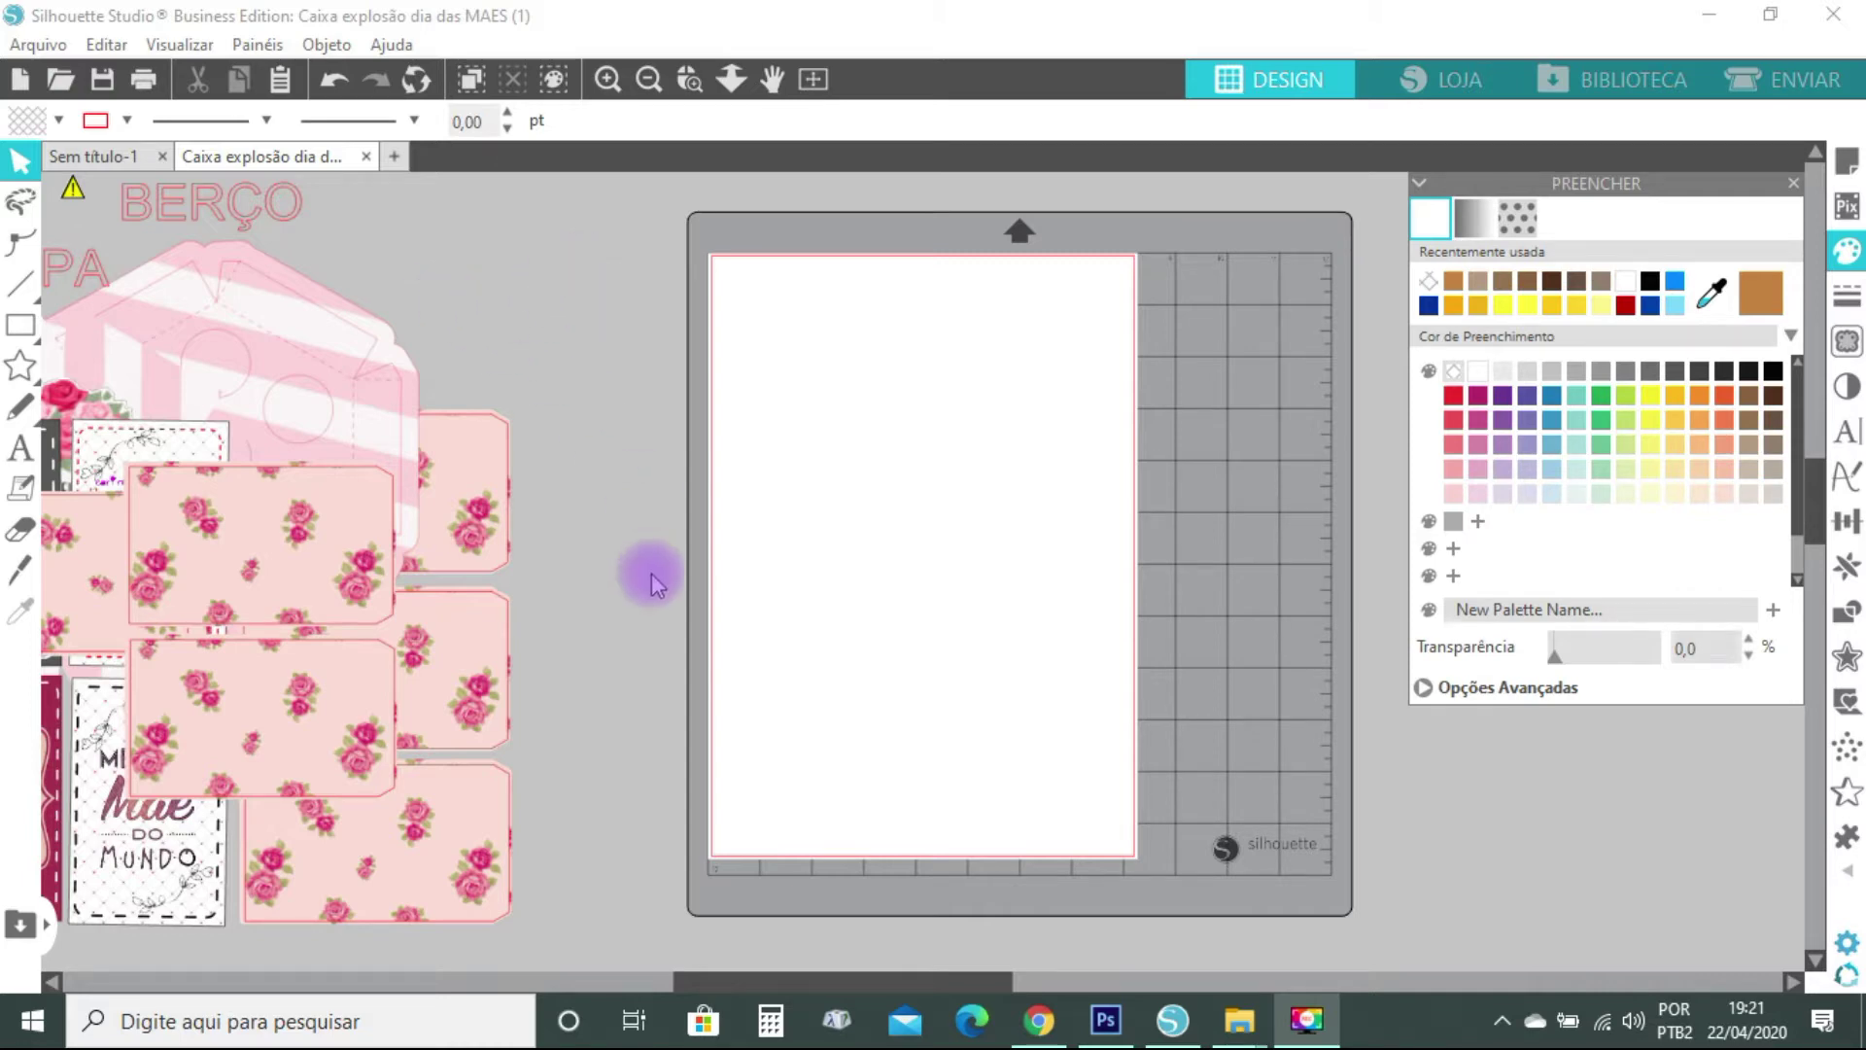
Move the four message cards from the far side of the workspace onto the other box pieces, and recentre the page
mouse_move(607, 314)
left_mouse_down()
mouse_move(586, 673)
mouse_move(111, 872)
left_mouse_up()
mouse_move(298, 433)
left_mouse_down()
mouse_move(657, 411)
mouse_move(627, 428)
left_mouse_up()
left_click_drag(789, 987, 443, 937)
left_click_drag(203, 427, 583, 923)
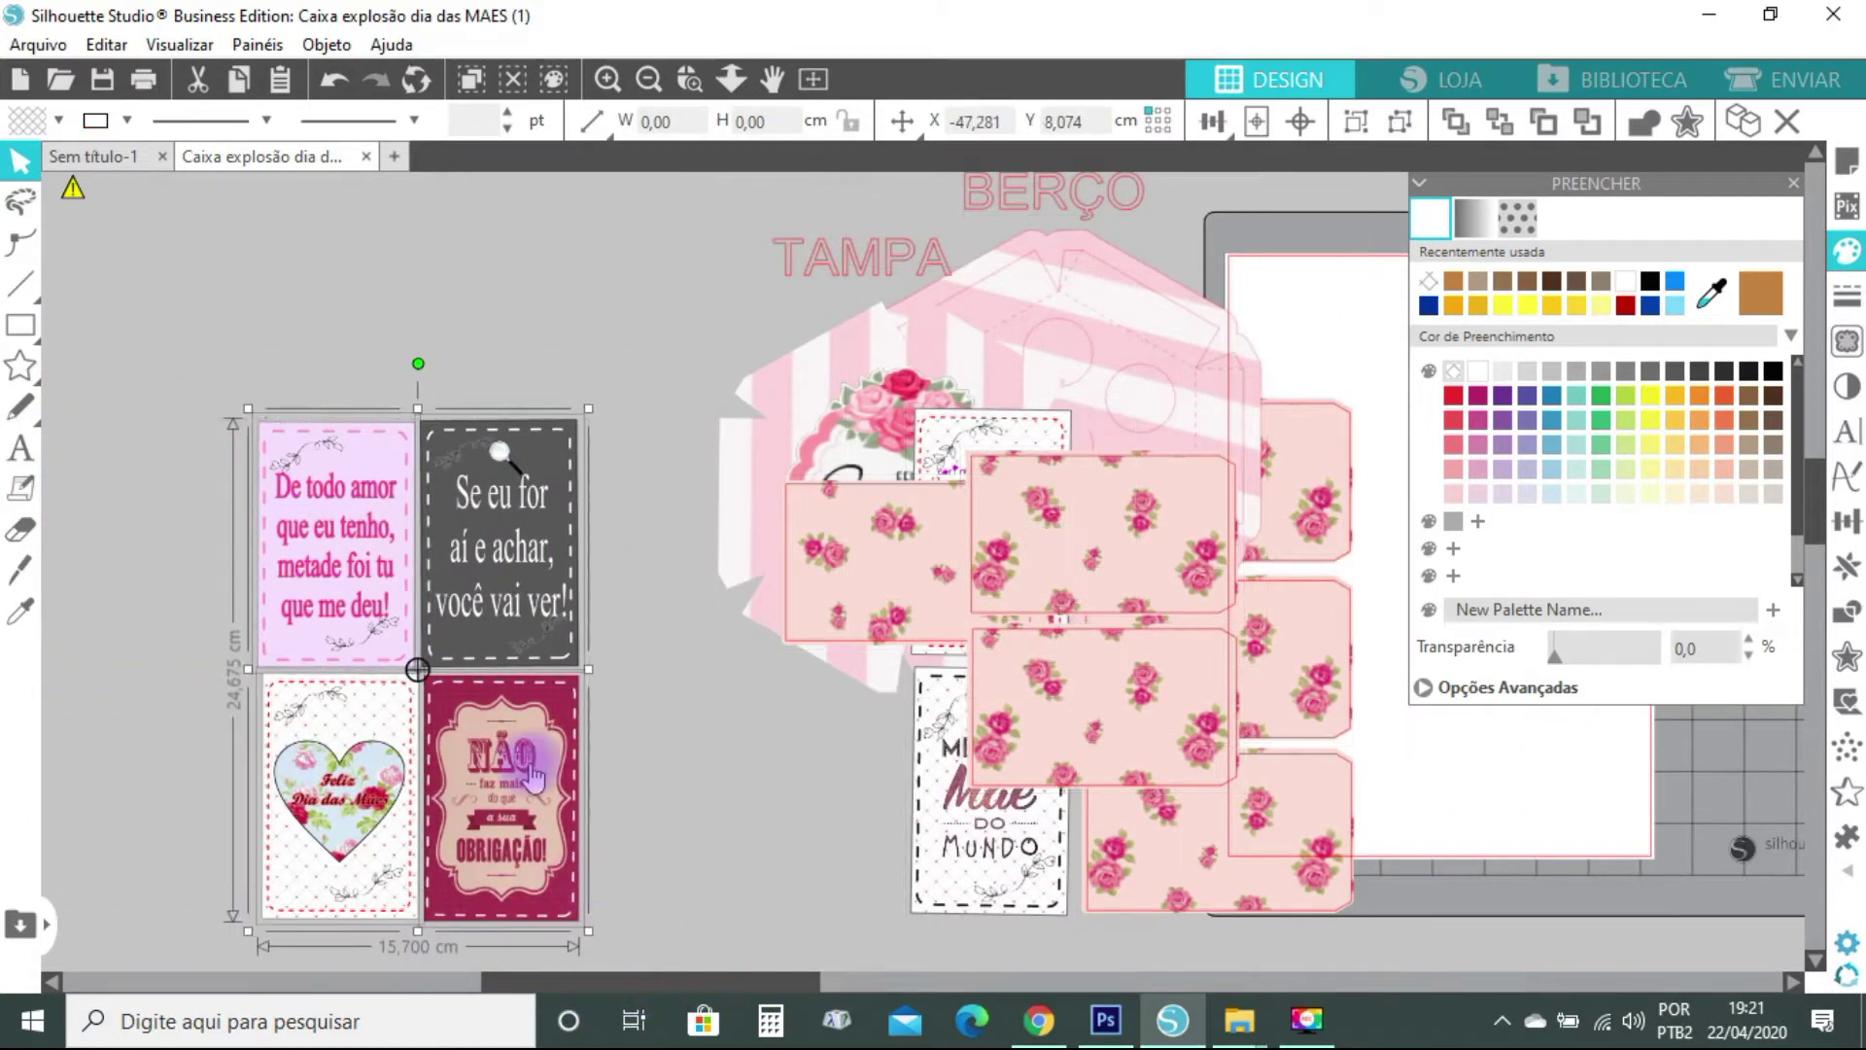
left_click_drag(511, 685, 1091, 625)
left_click_drag(763, 994, 1004, 991)
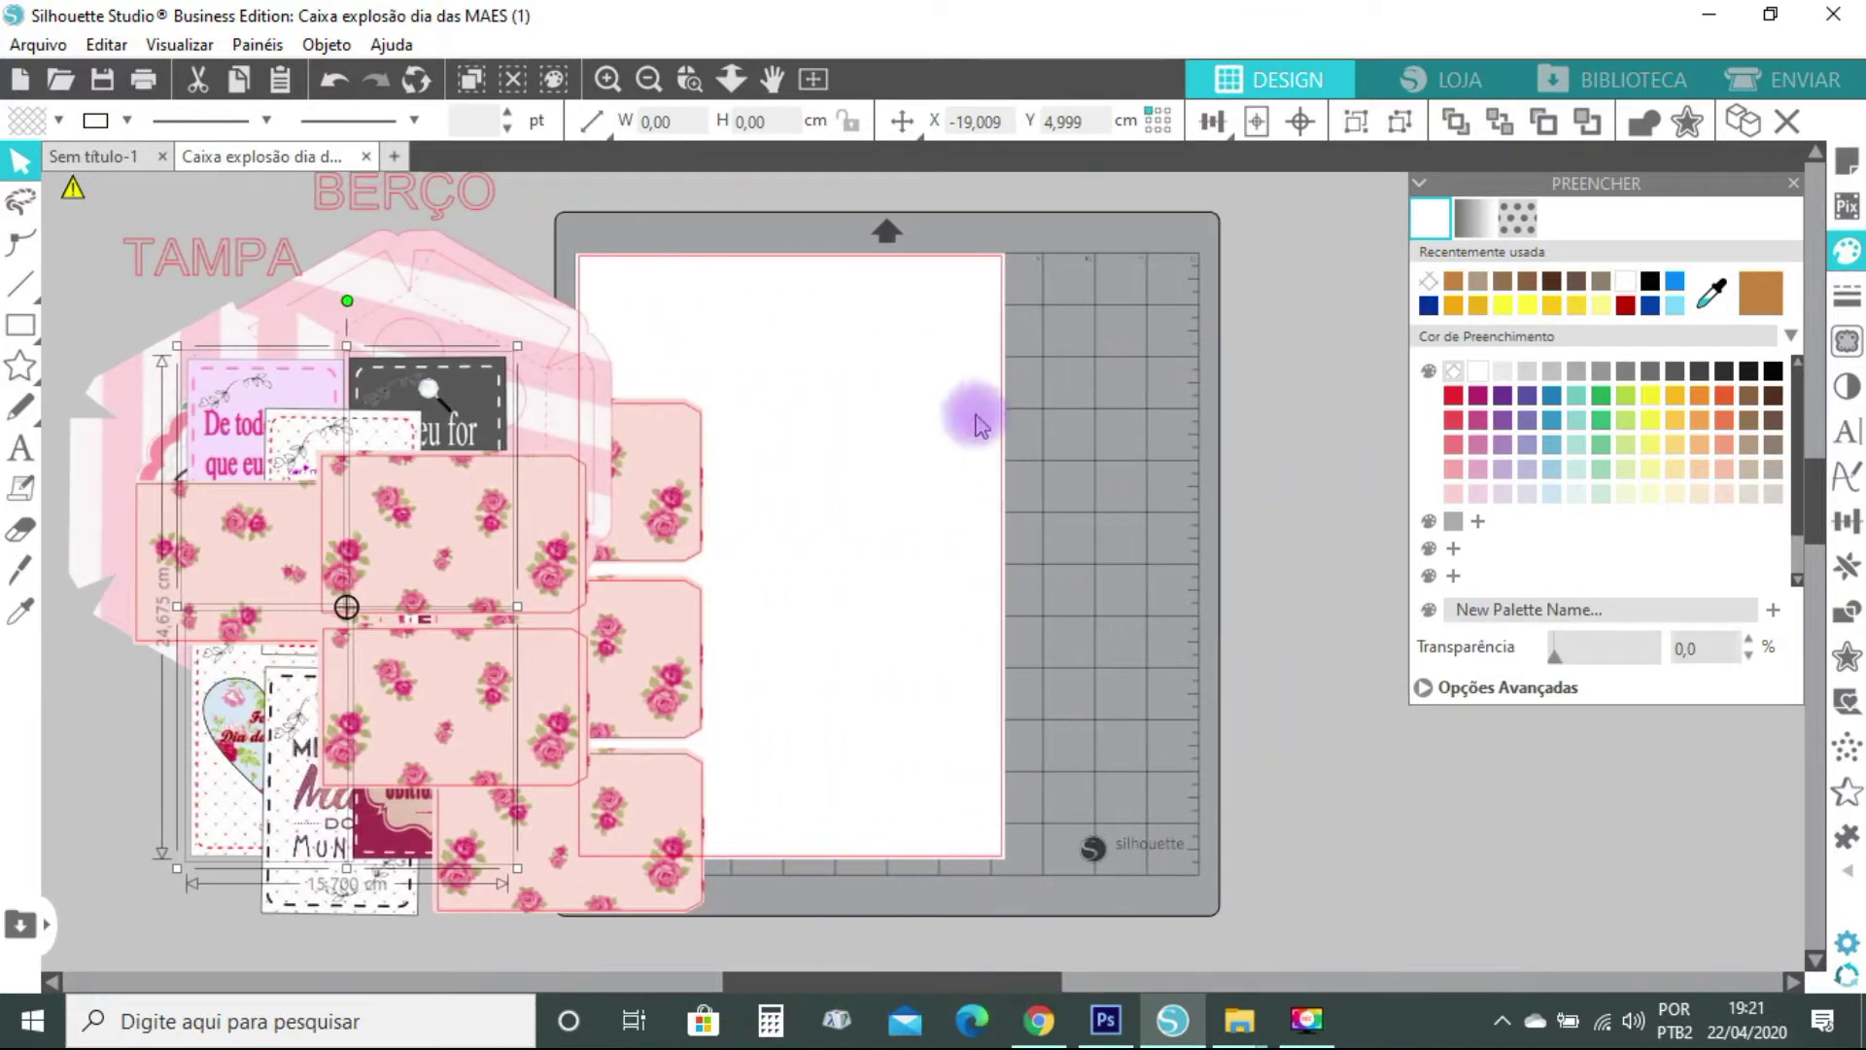
left_click(816, 80)
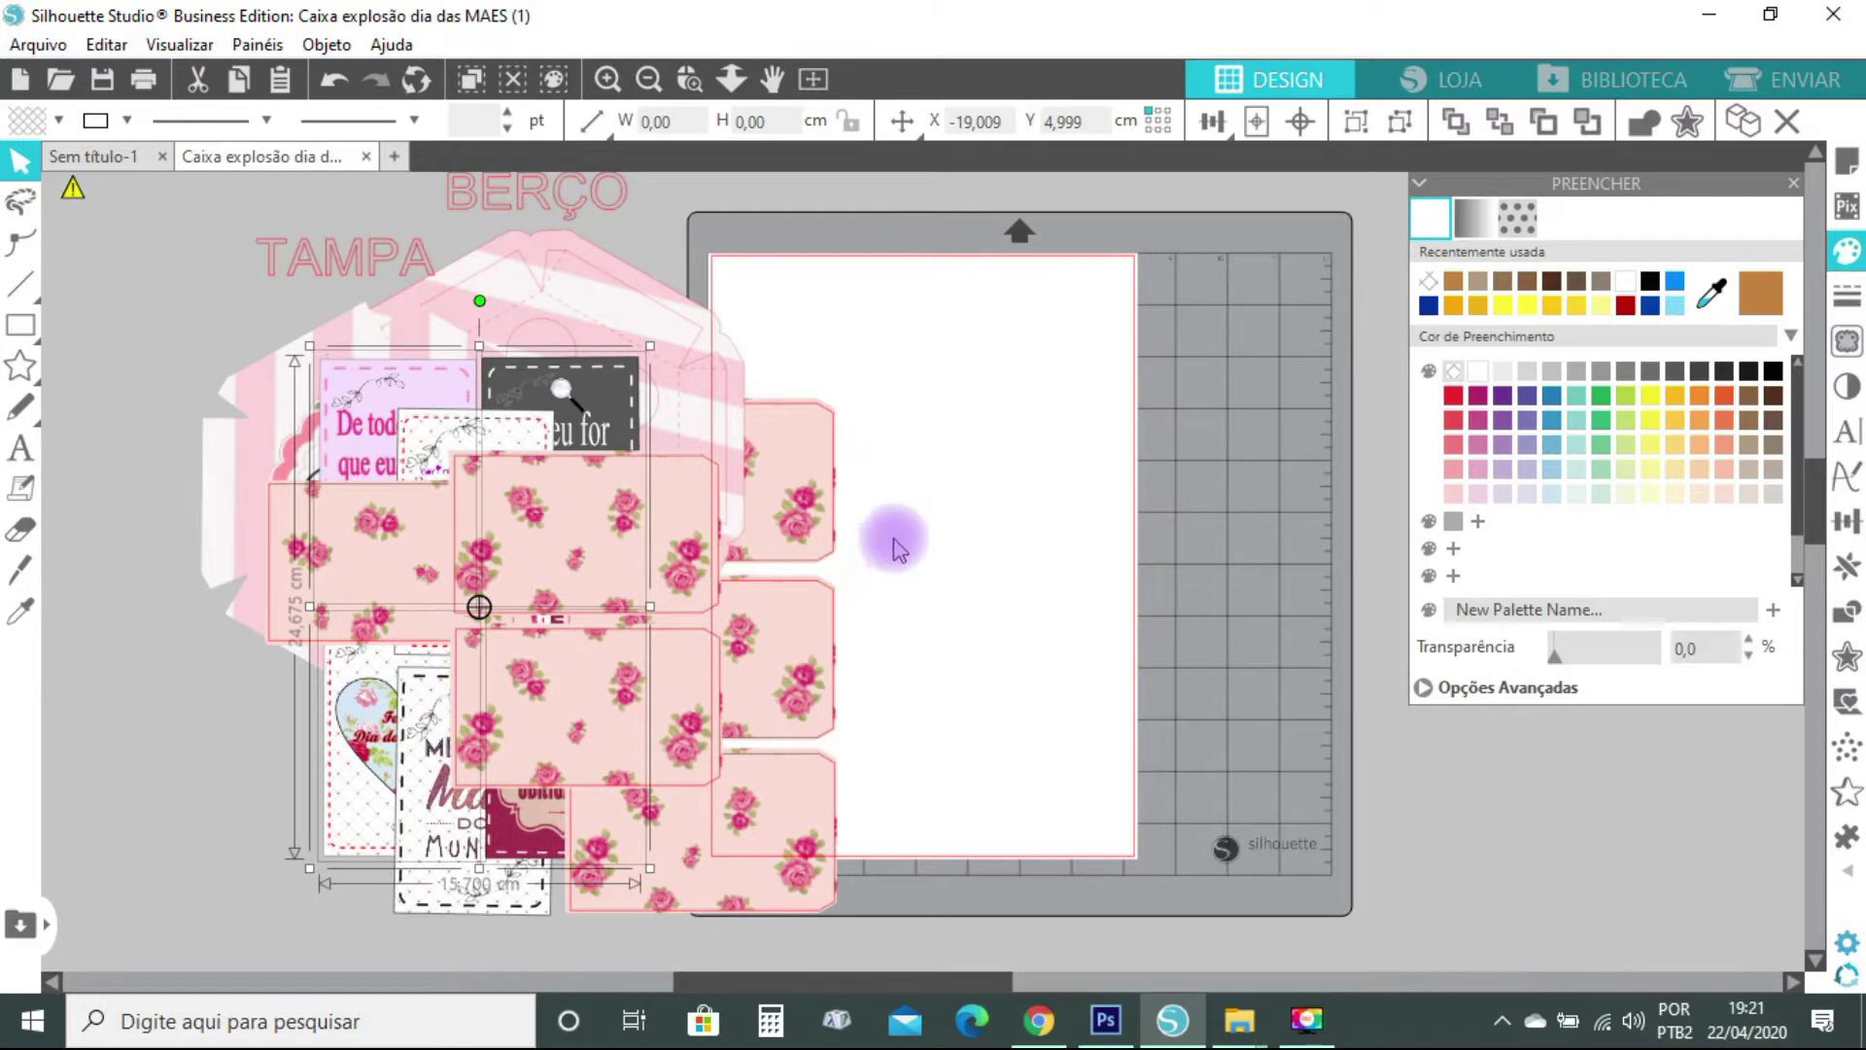
Move all the box pieces and message cards together so that none overlaps the page
left_click_drag(137, 346, 700, 783)
left_click_drag(803, 623, 599, 595)
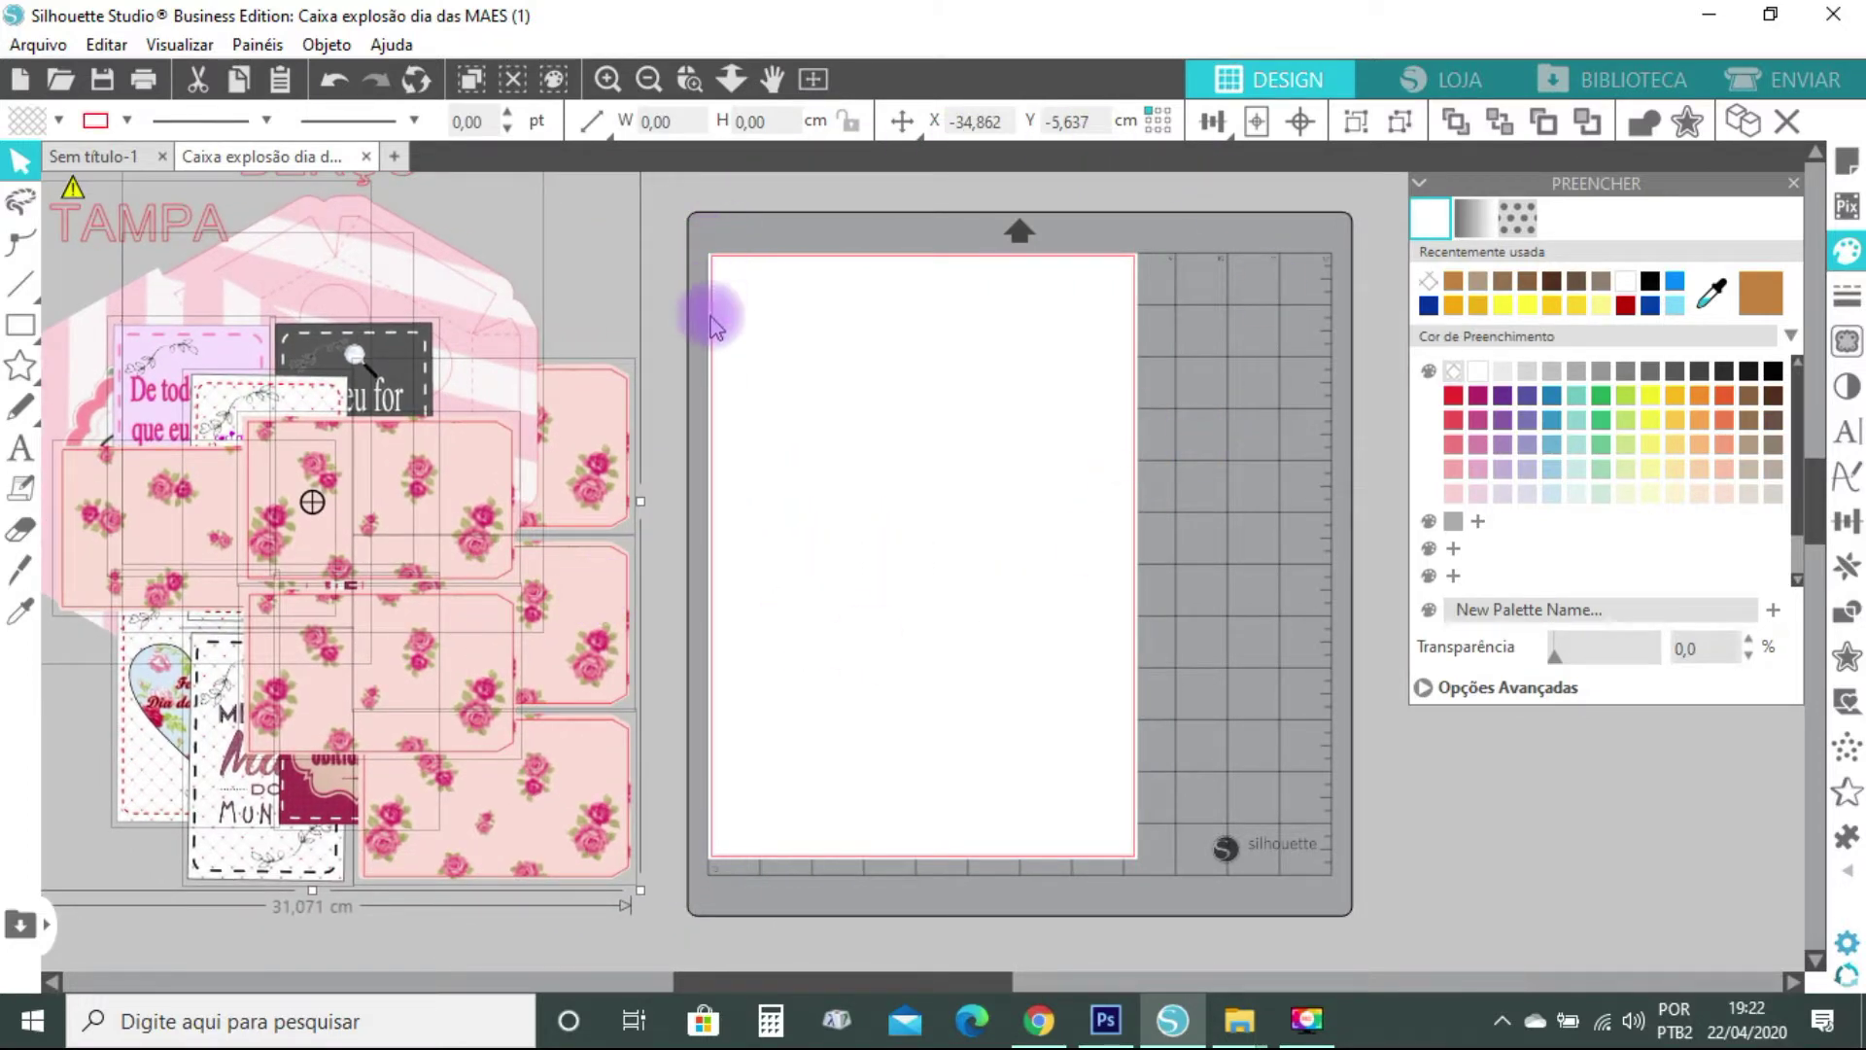
left_click(723, 794)
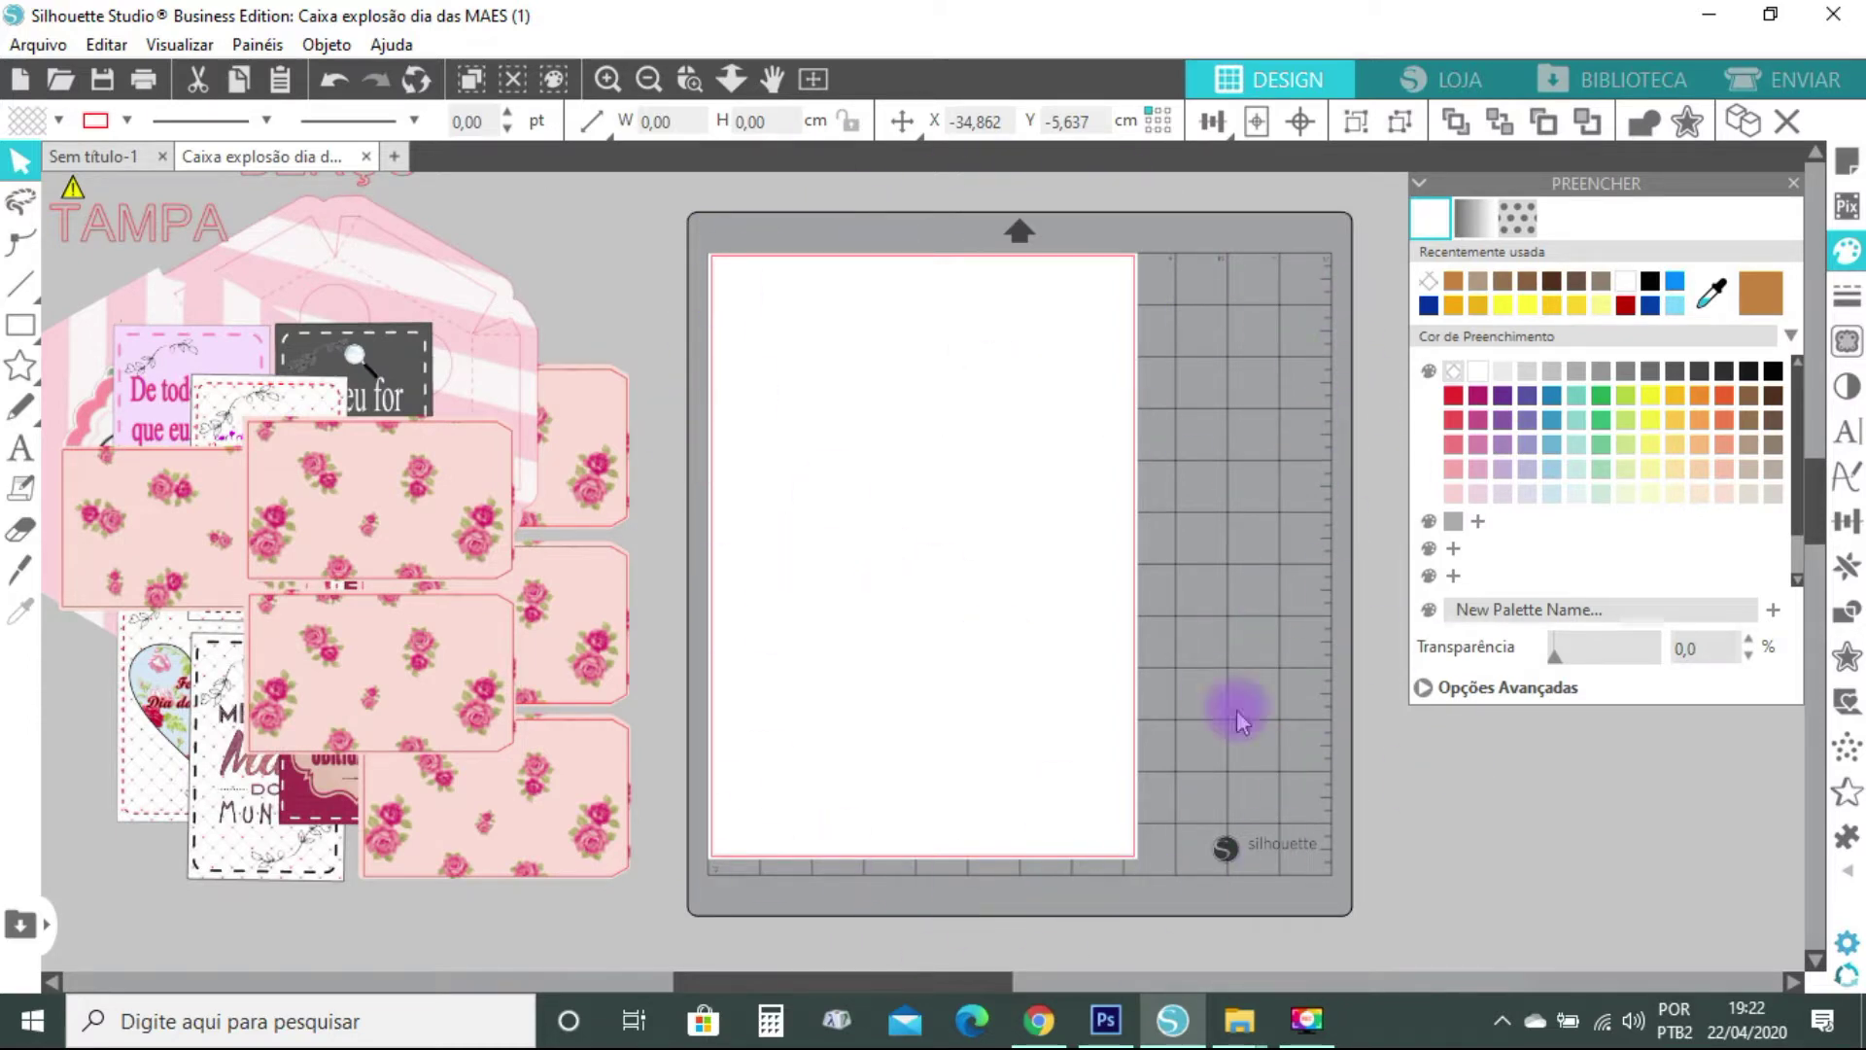
left_click(1050, 549)
Set the page's cutting mat to Portrait 8 x 12 pol and show the print margin
left_click(1847, 163)
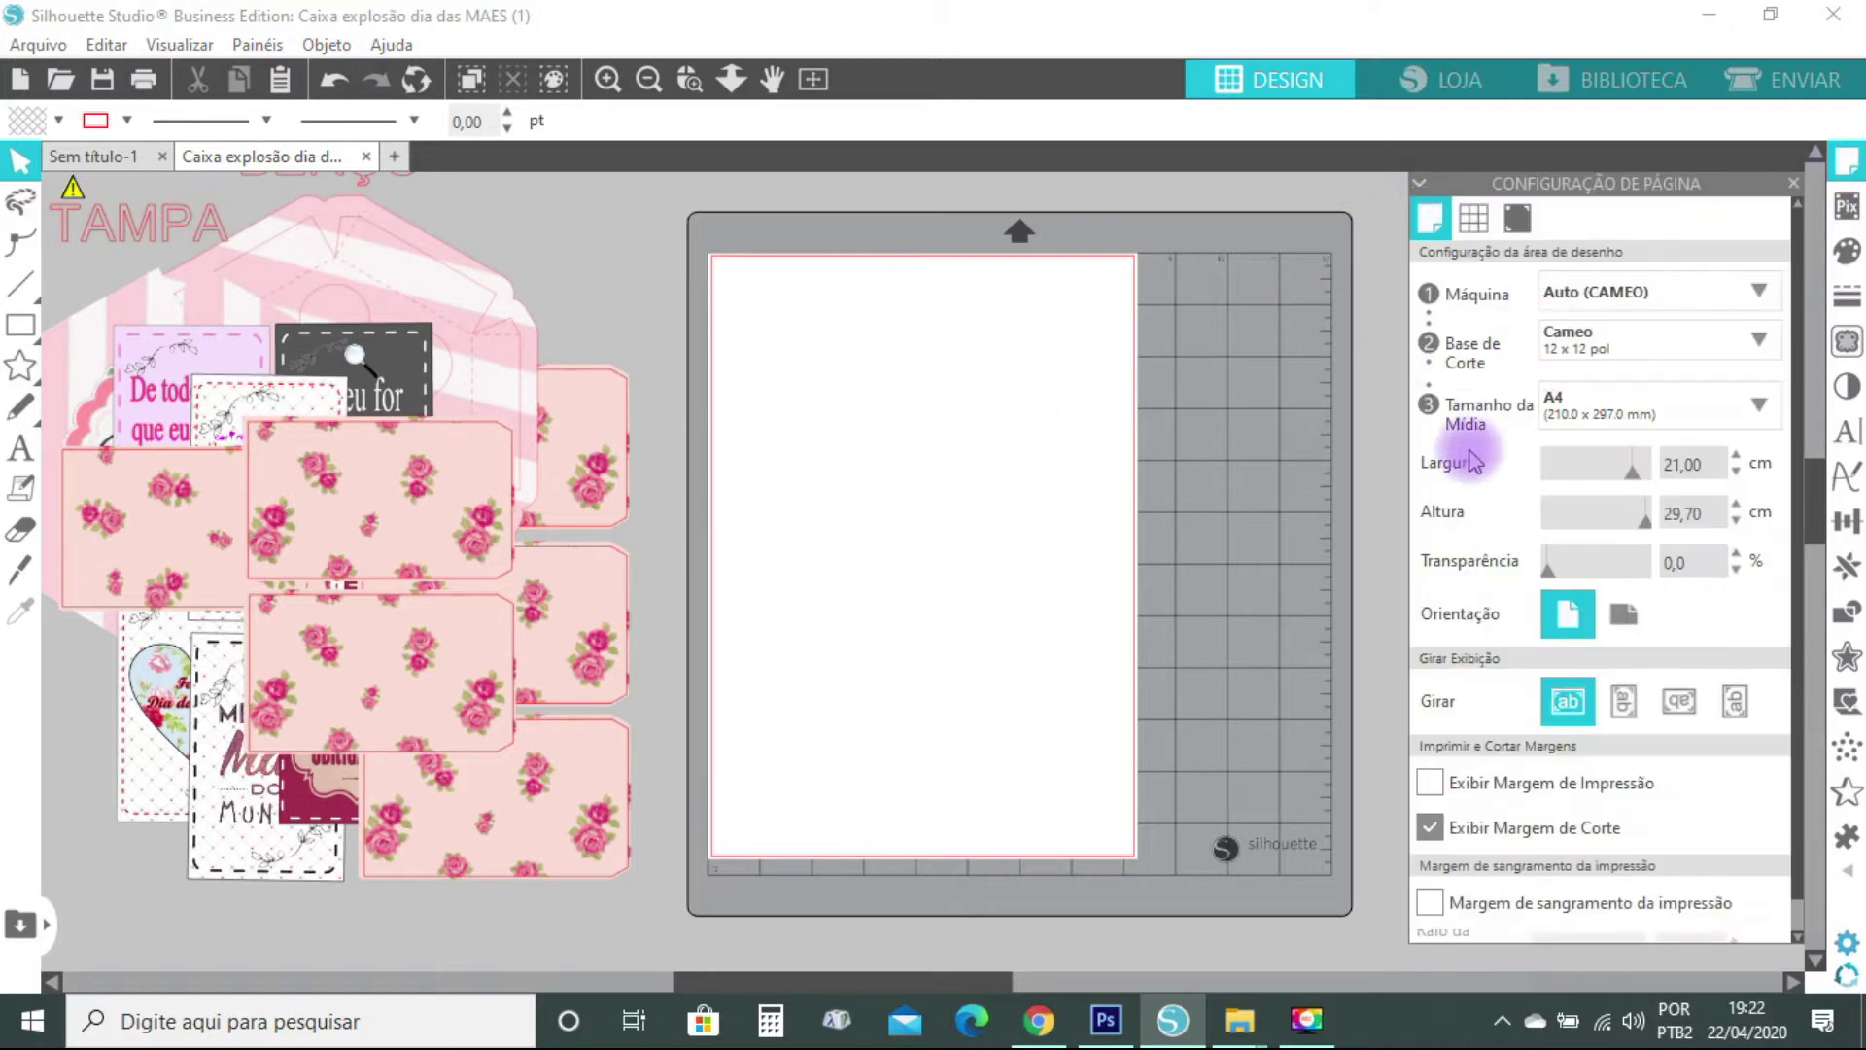
left_click(1616, 346)
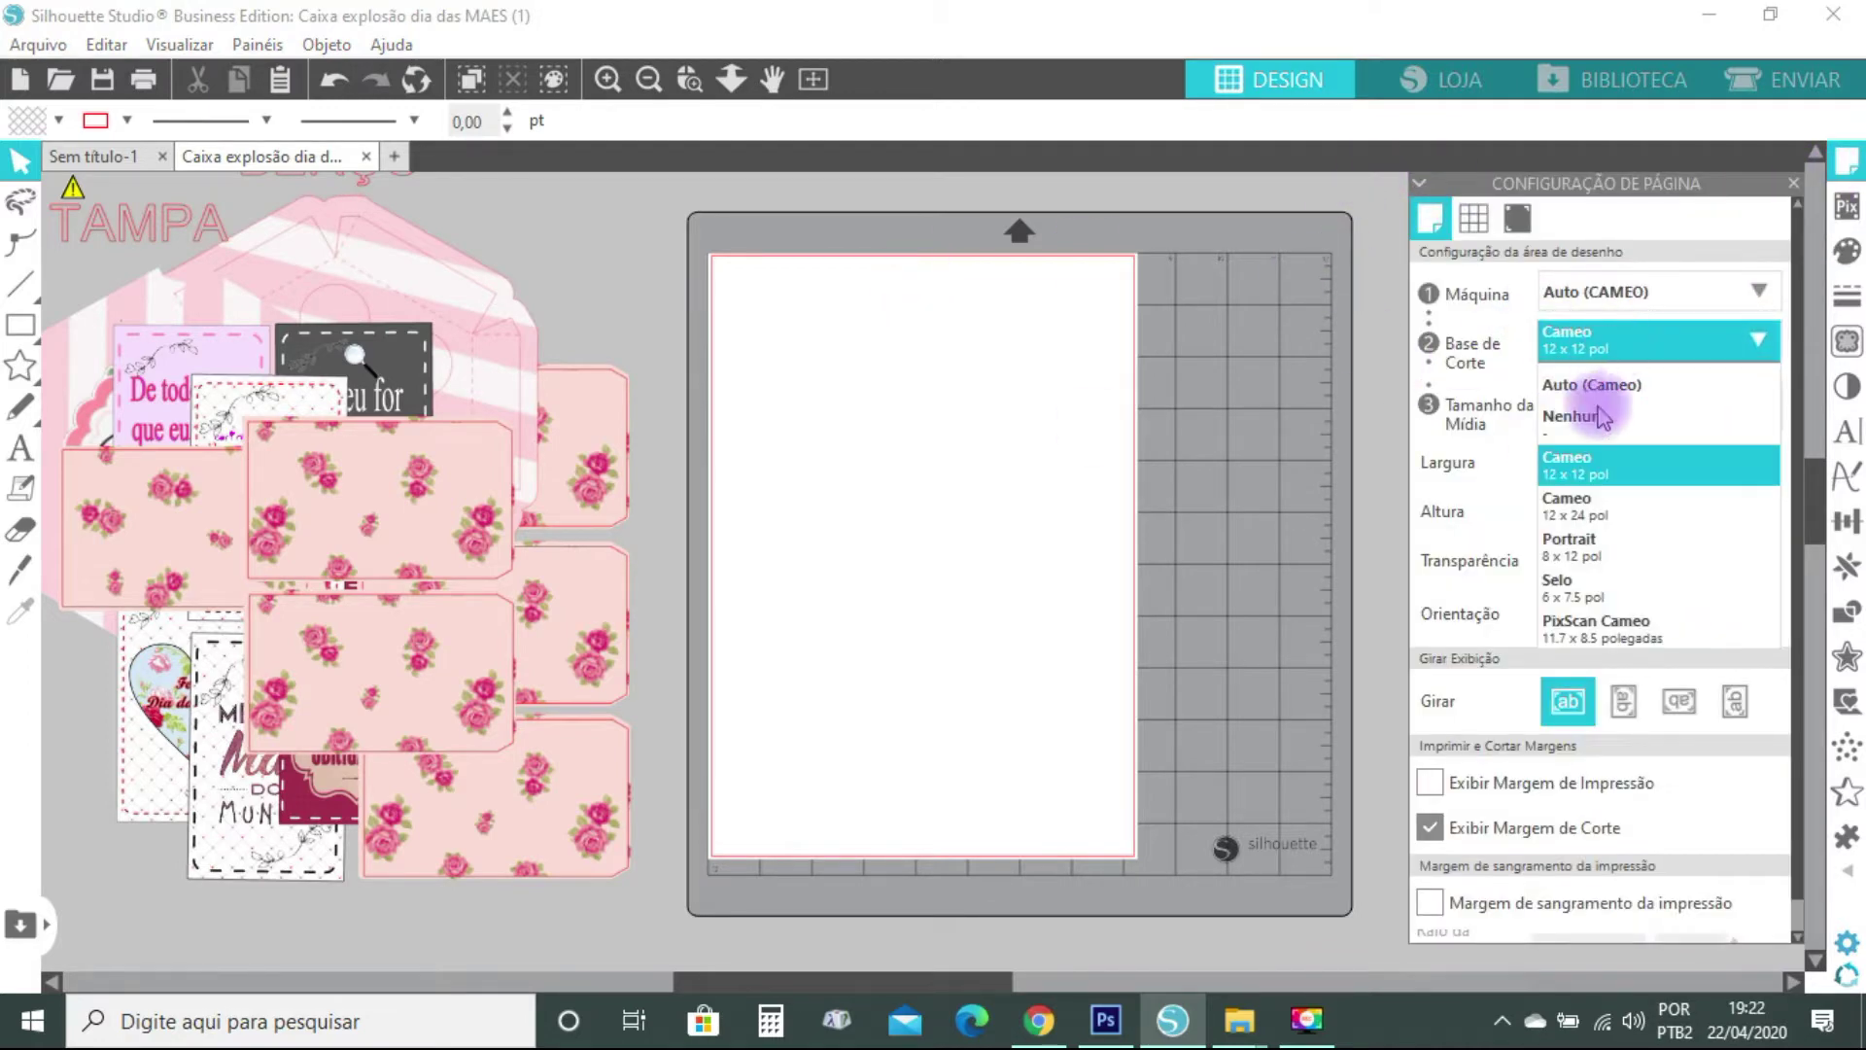
left_click(1579, 557)
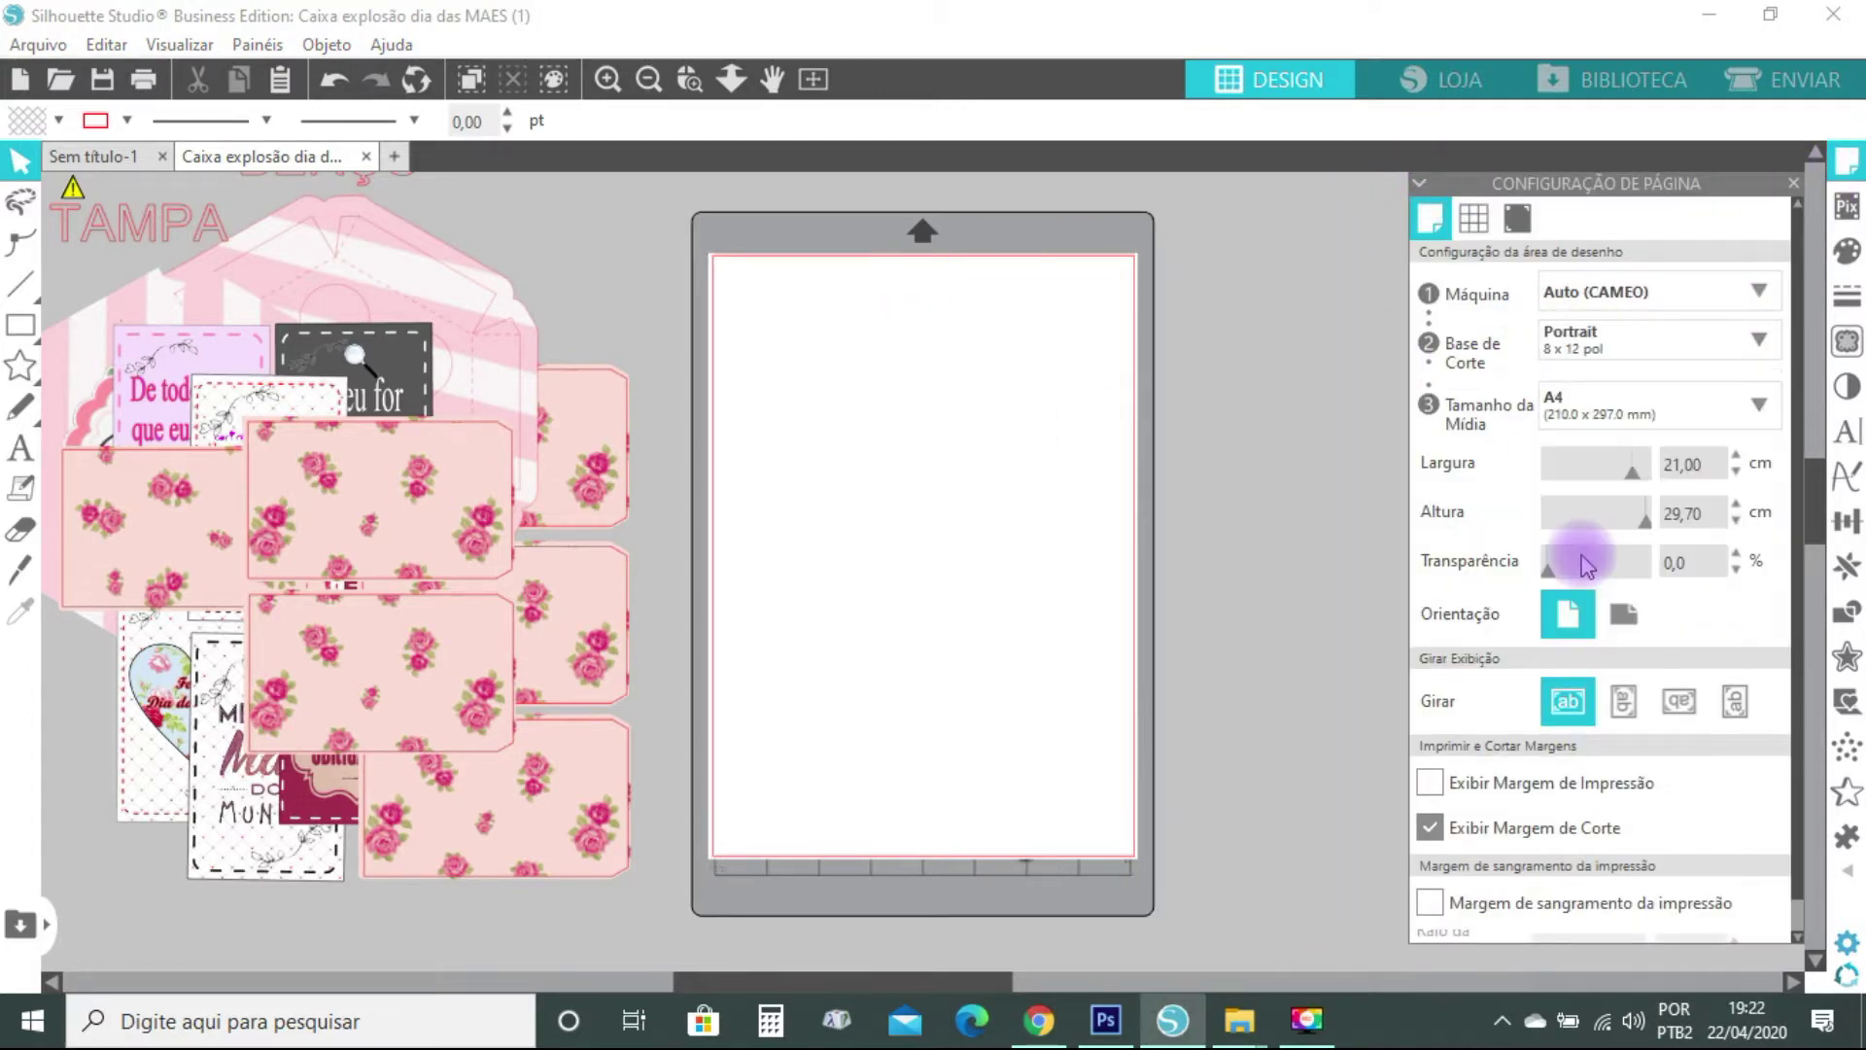
left_click(1430, 781)
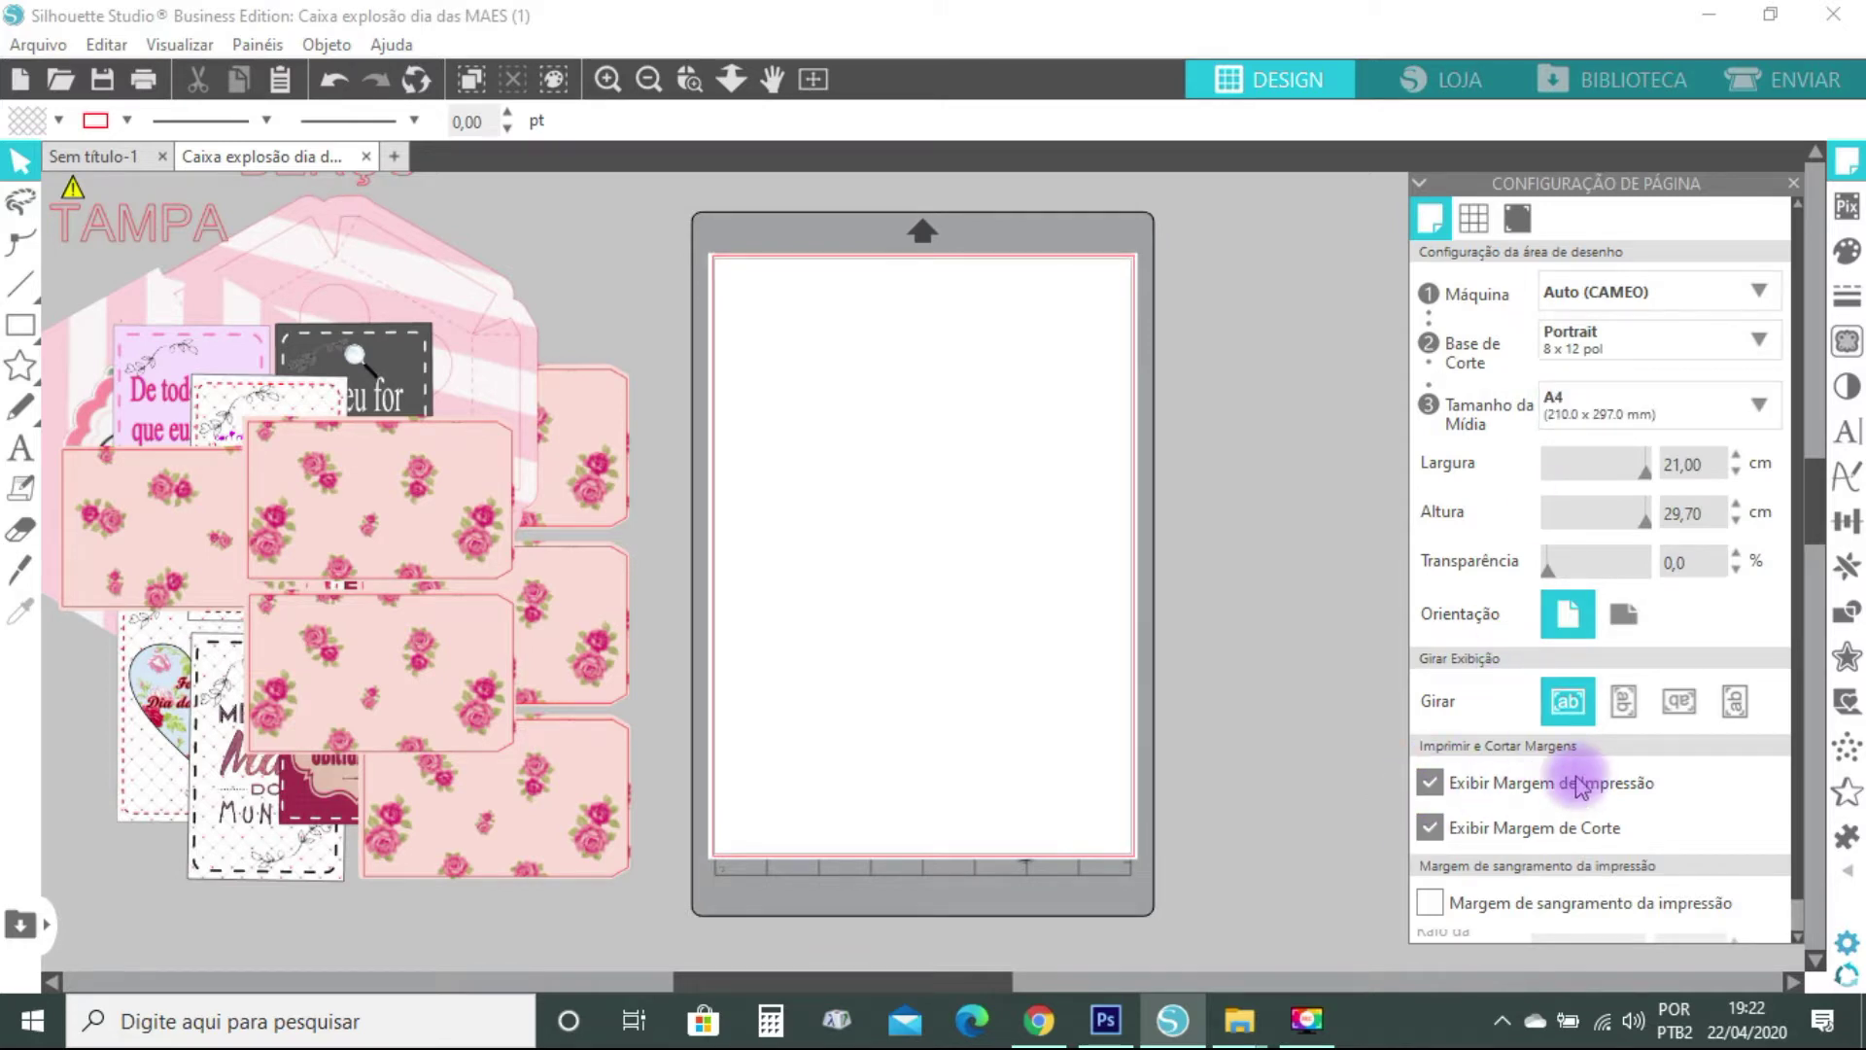
Turn on the registration marks for the page
left_click(1518, 219)
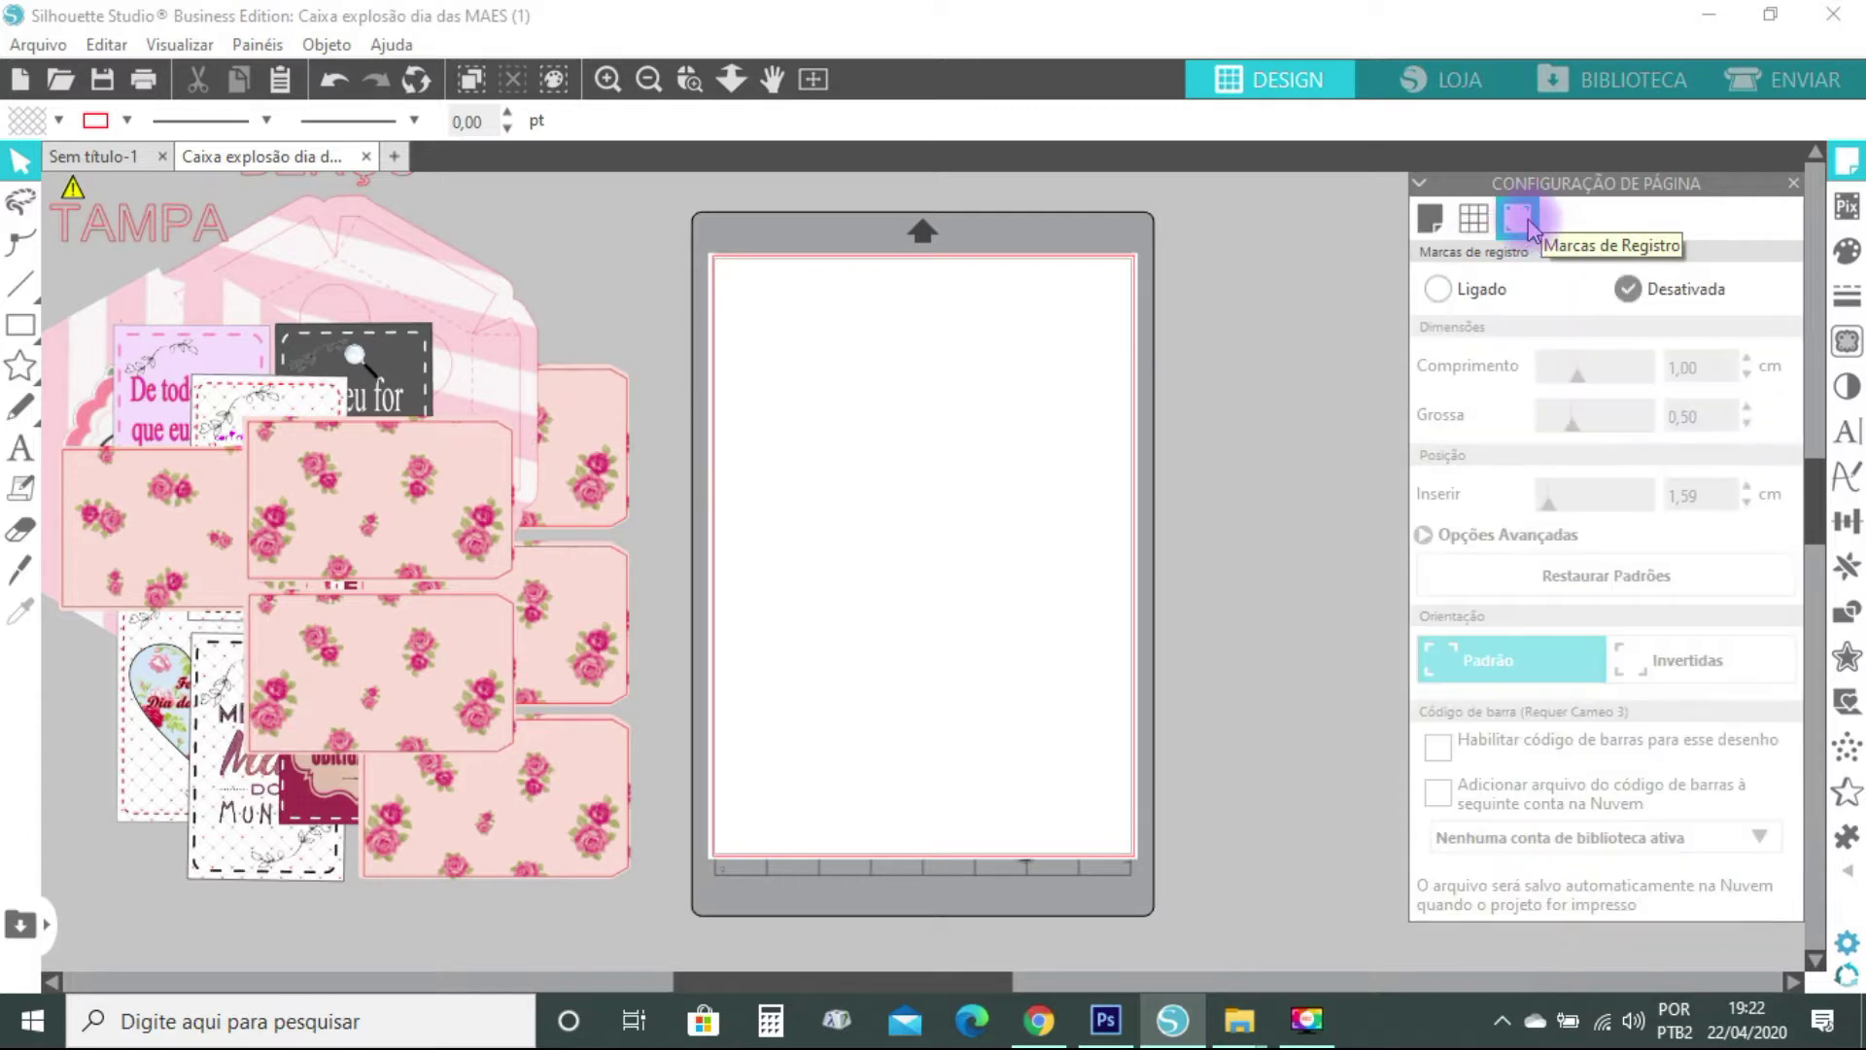
left_click(1461, 290)
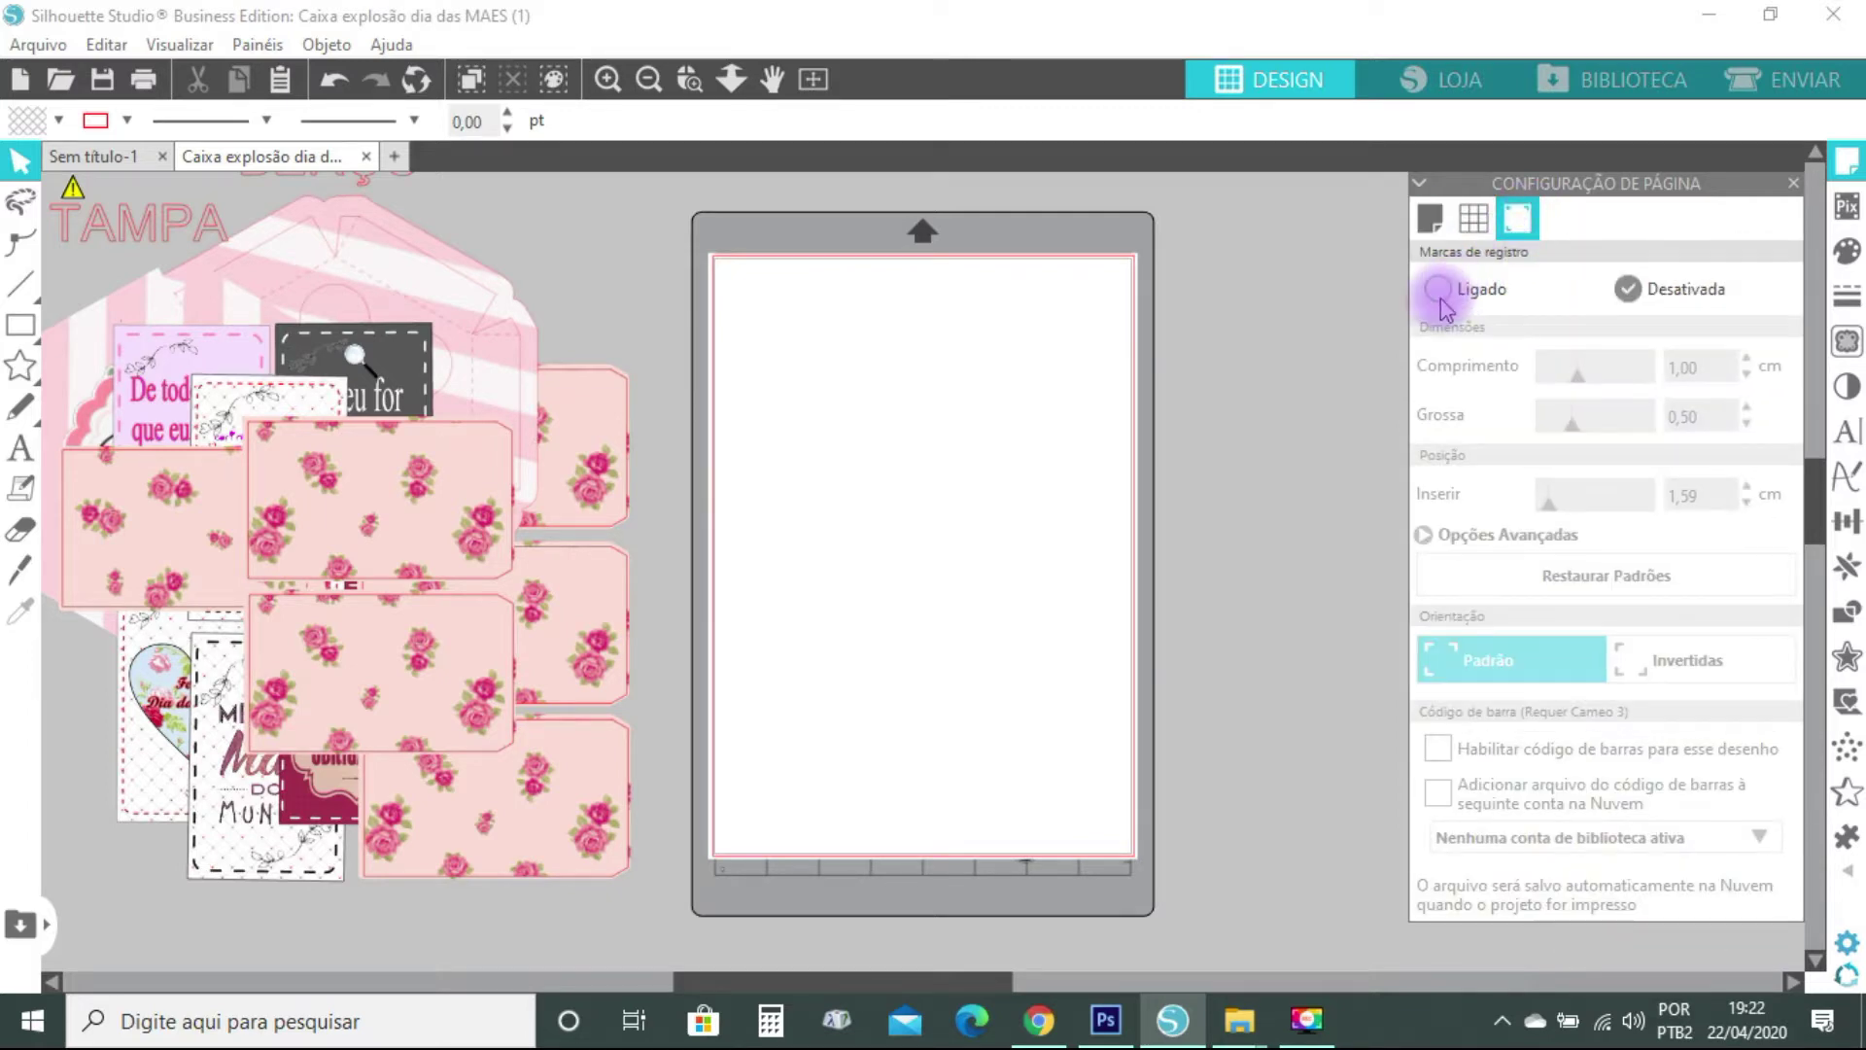
left_click(1458, 297)
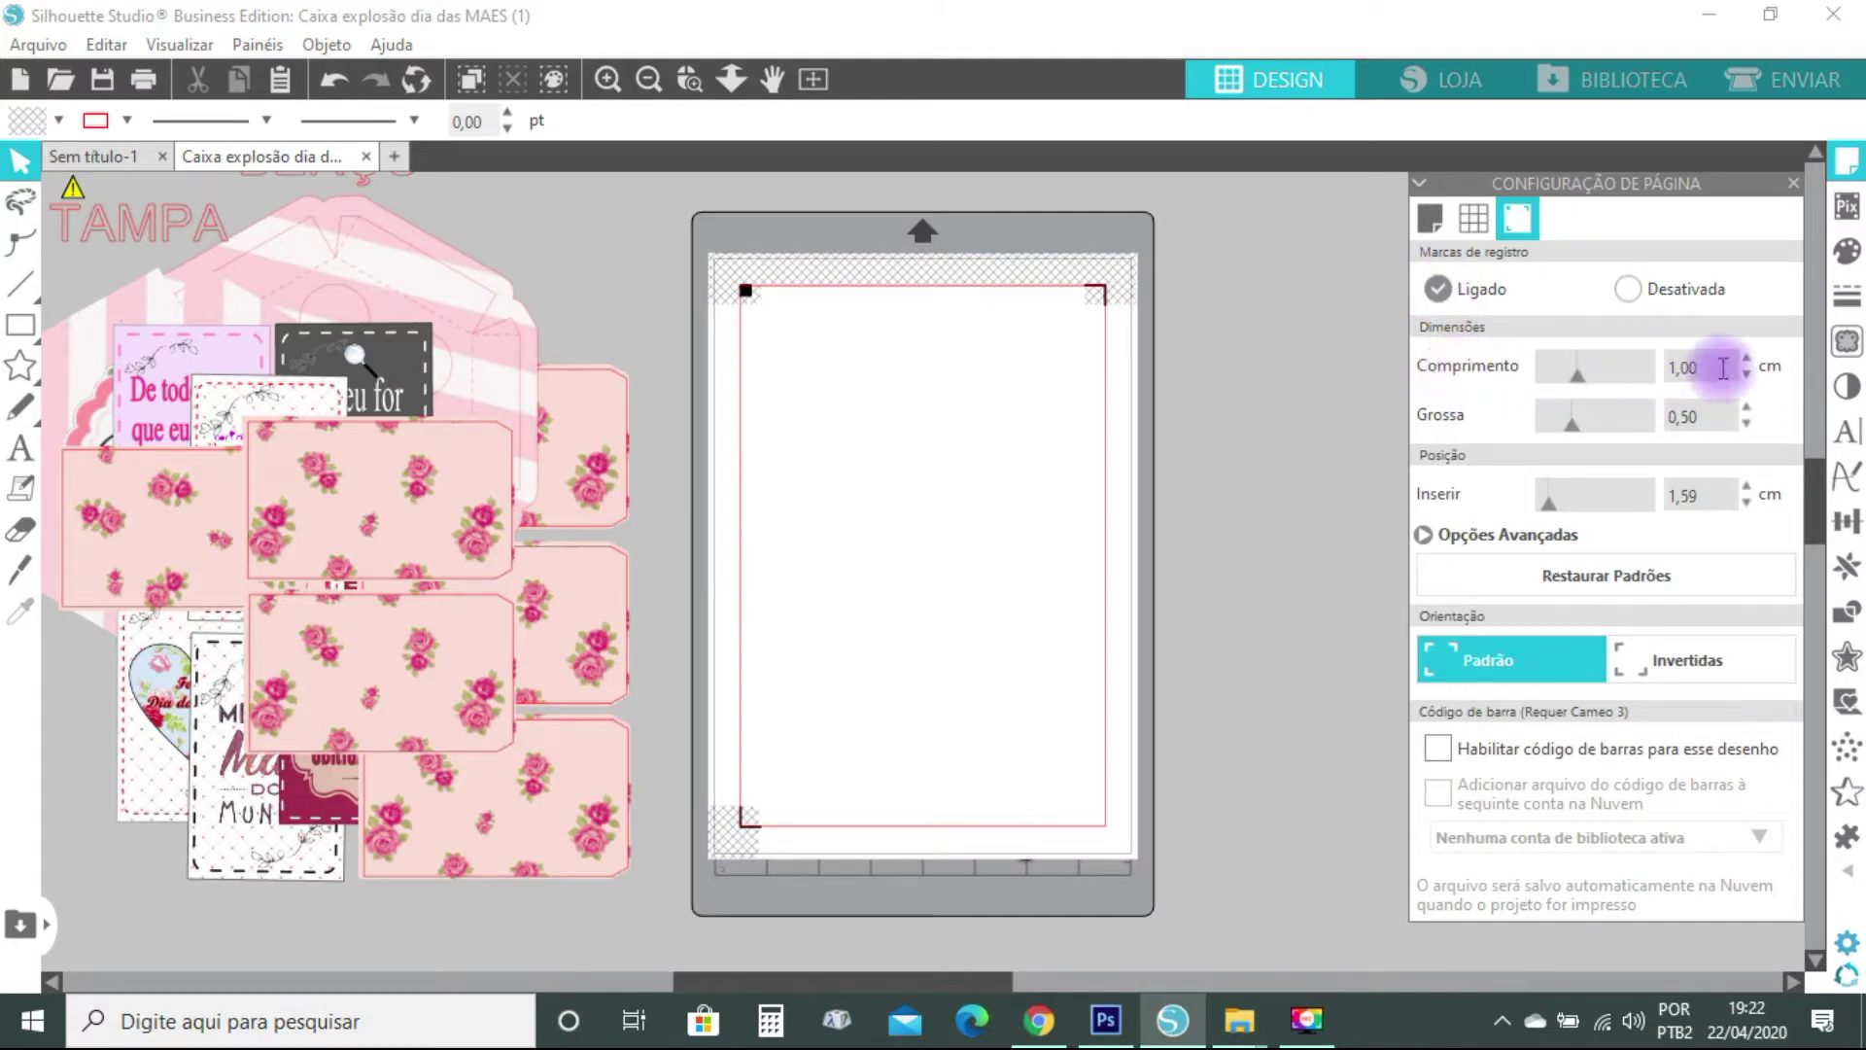
Set the registration marks' thickness to 1,00 and their inset to 1,00 cm
left_click(1687, 416)
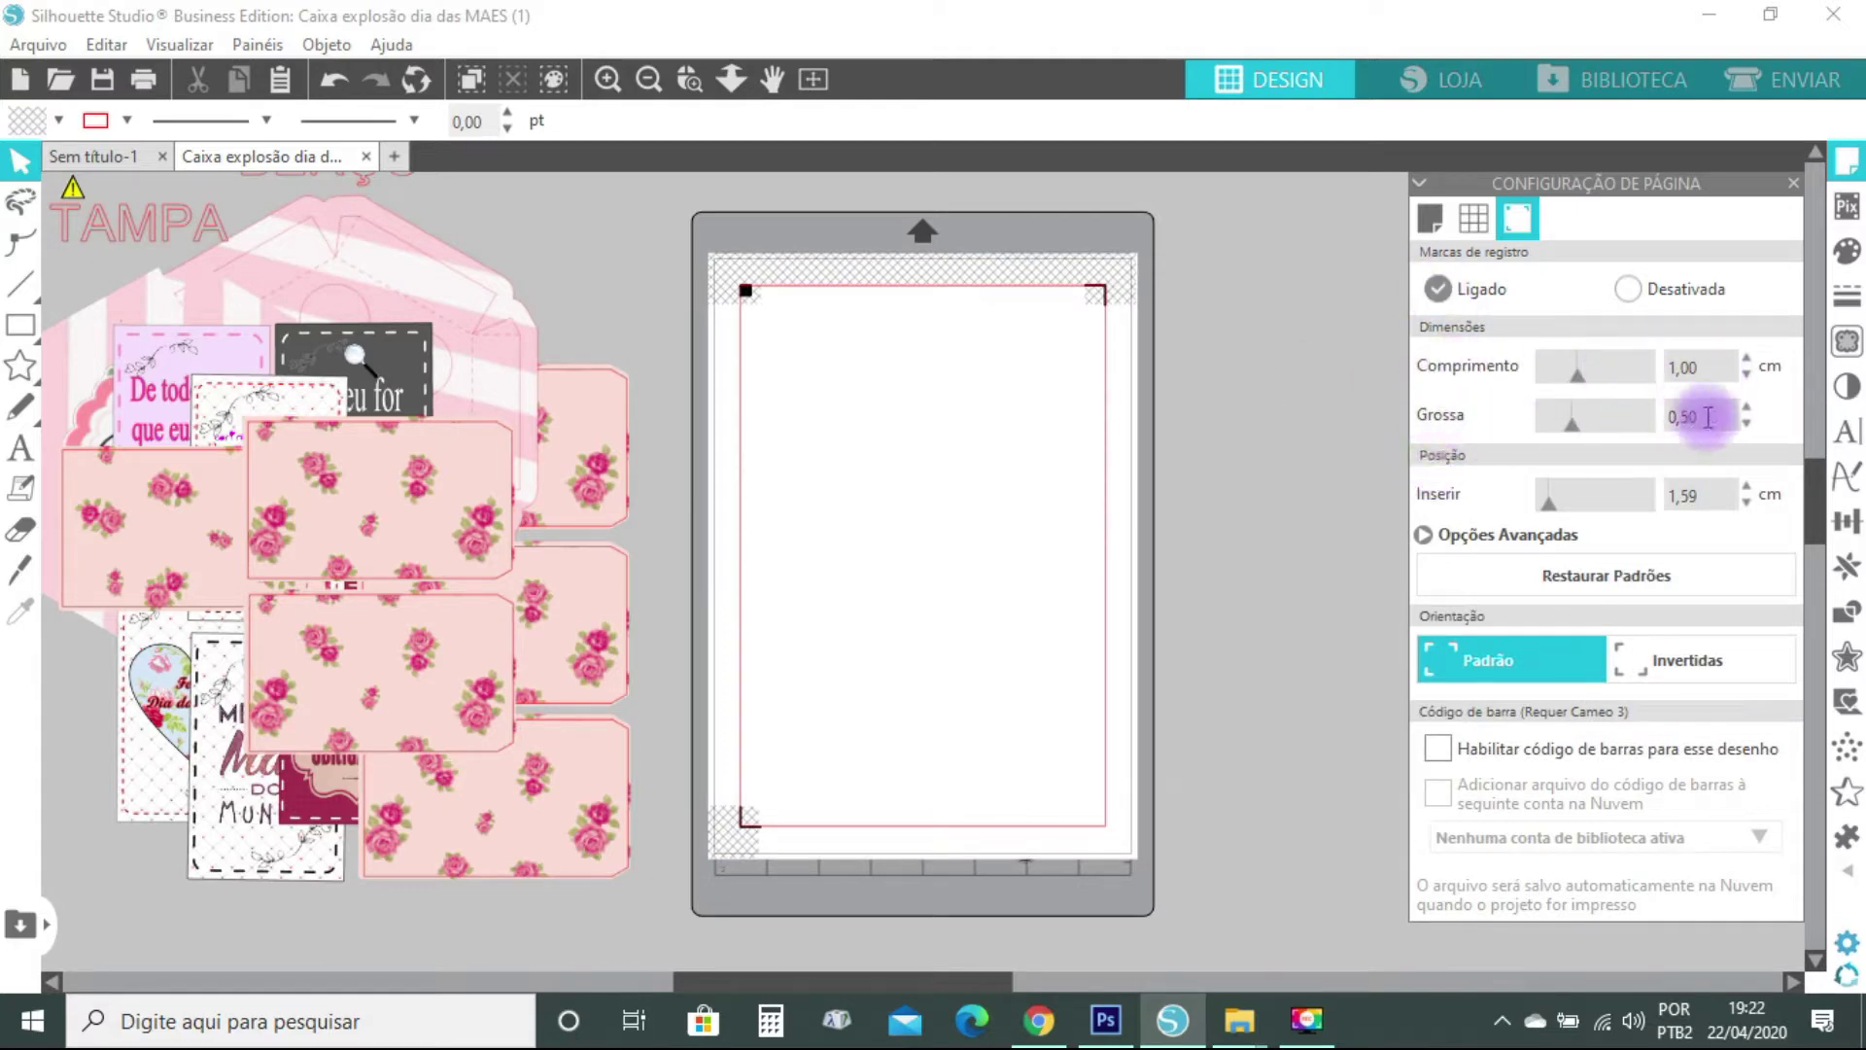
type("1,00")
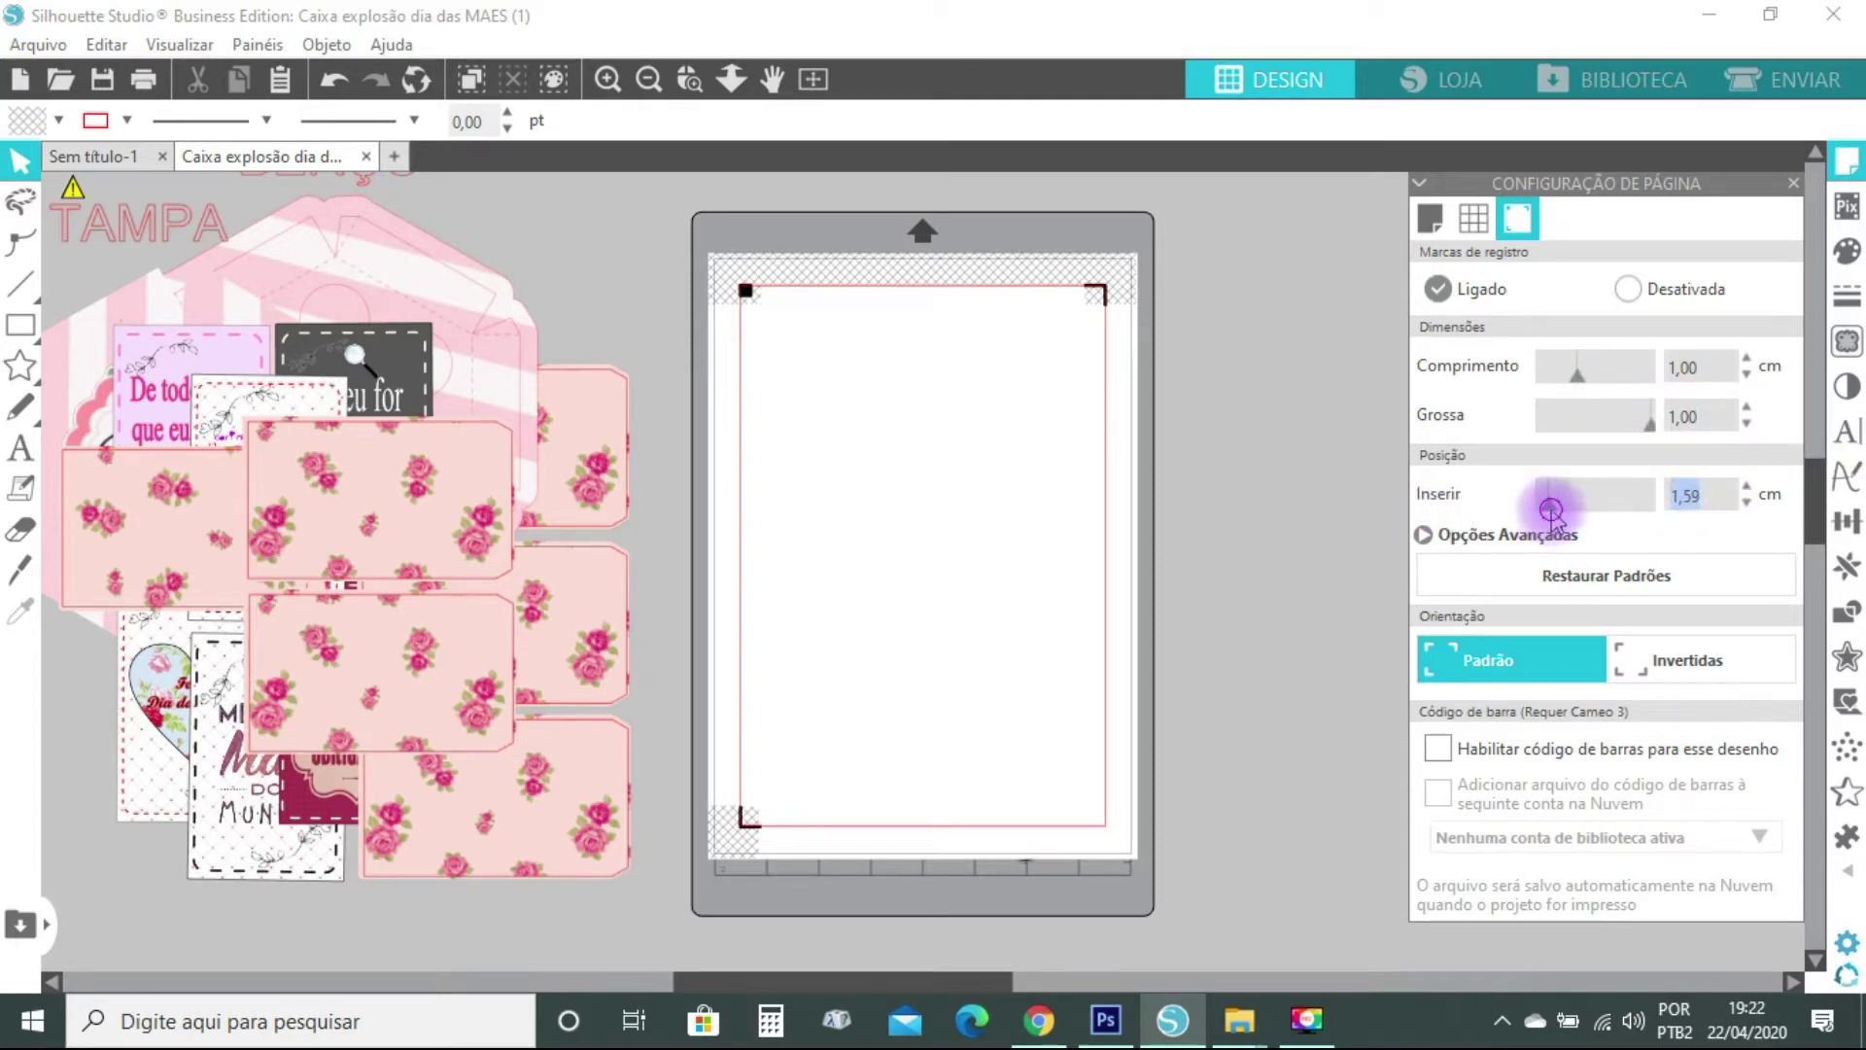
left_click_drag(1553, 509, 1497, 530)
left_click(1687, 494)
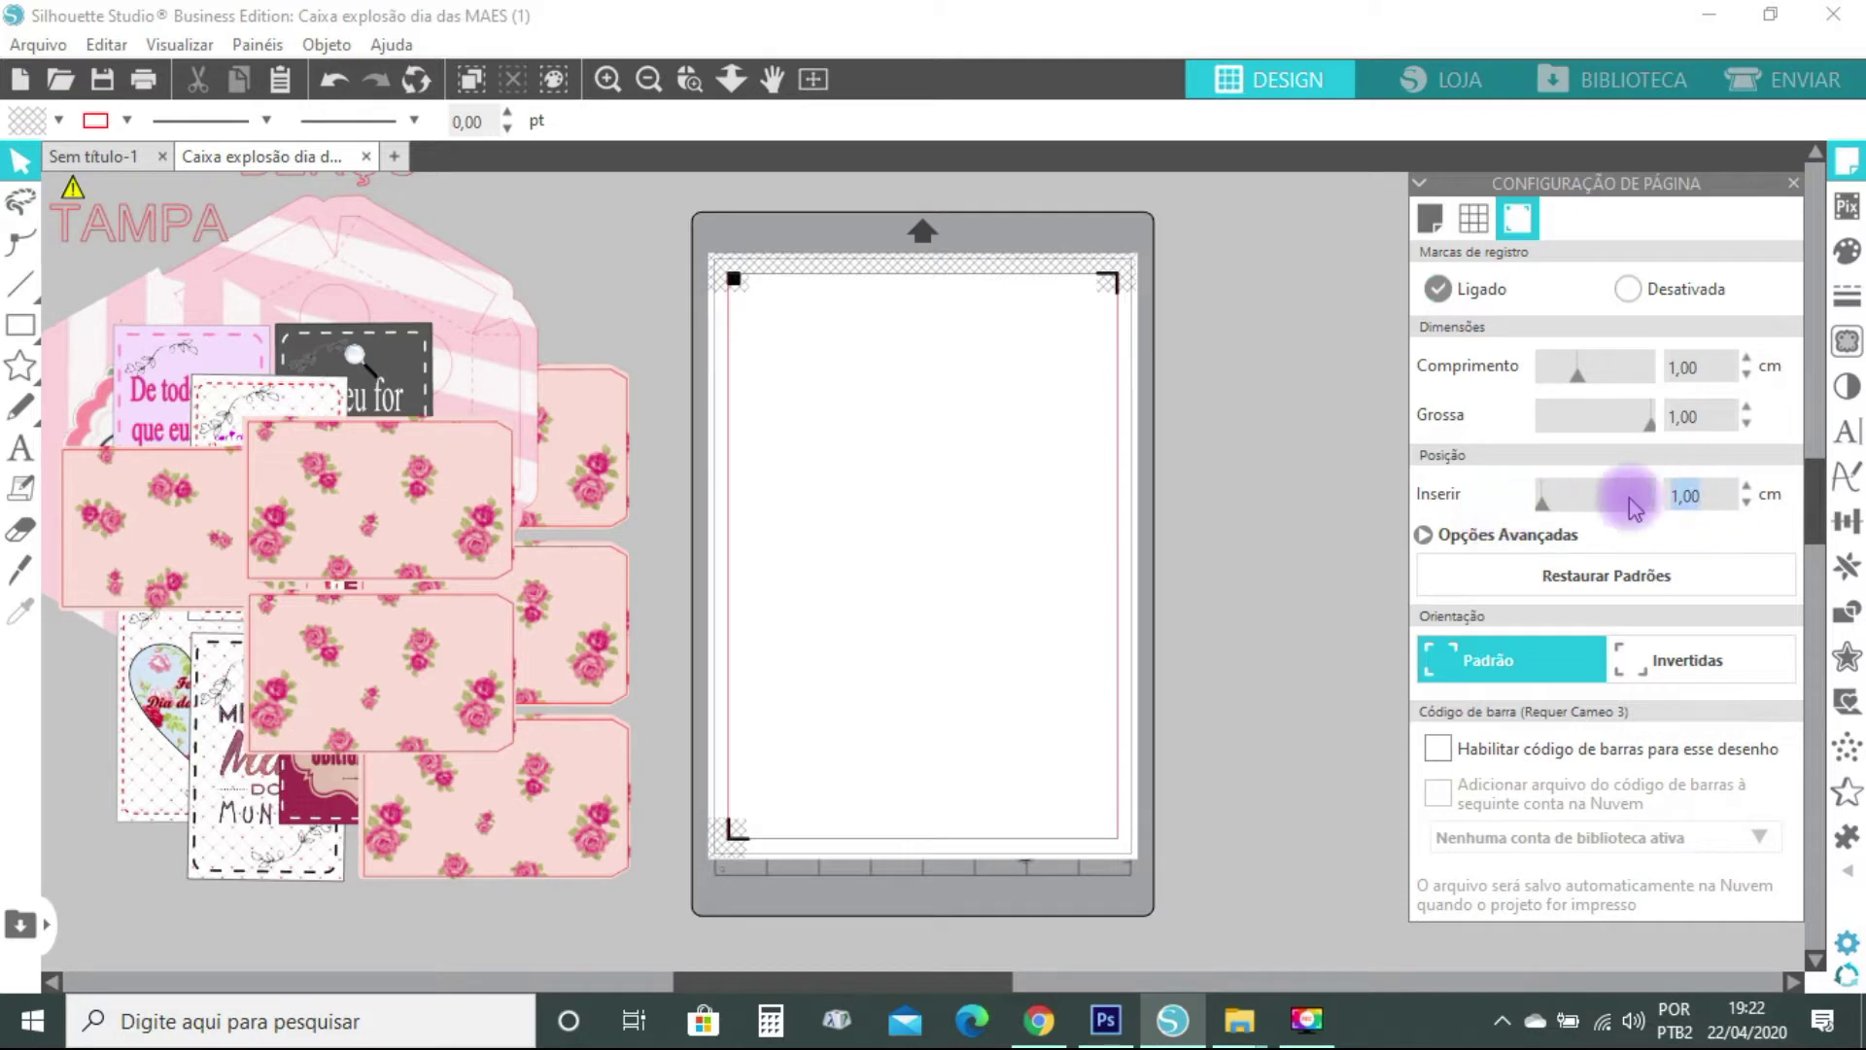
left_click(1546, 506)
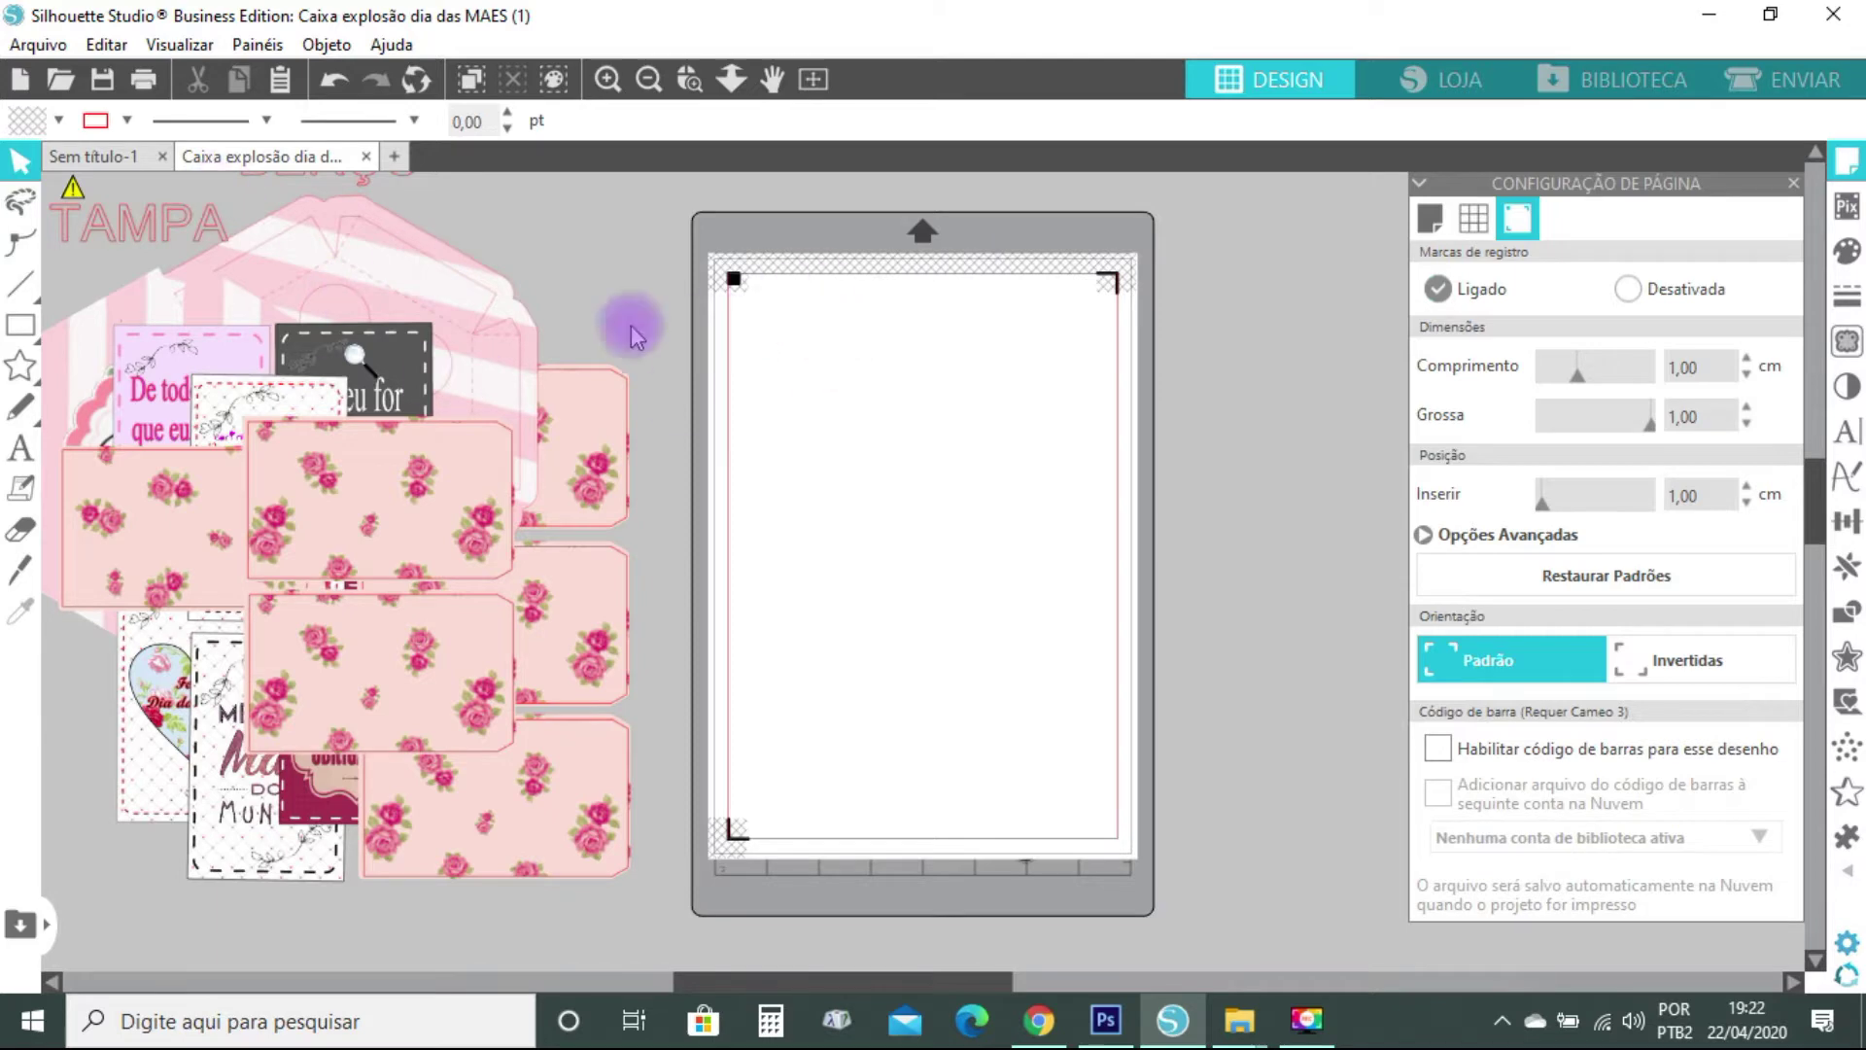
Separate the striped BERÇO piece from the stacked box pieces and place it on the page
left_click_drag(434, 279, 476, 337)
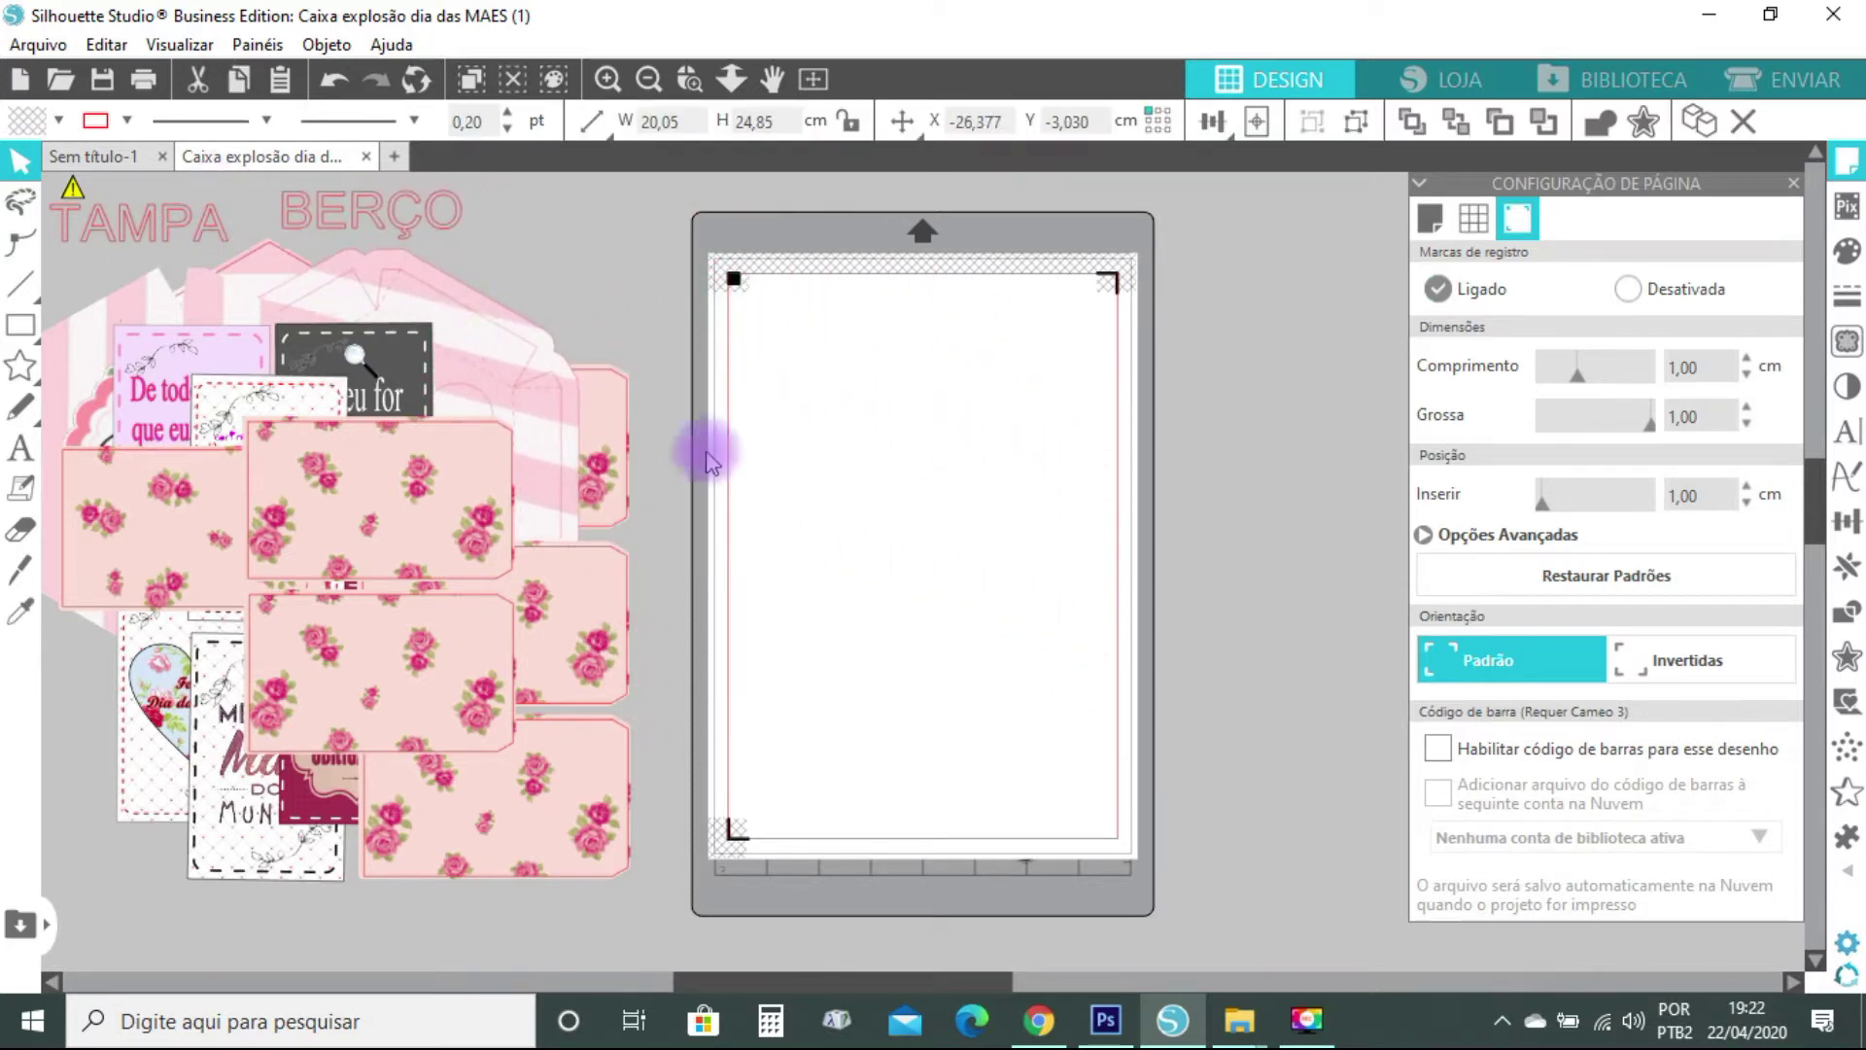
left_click(330, 727)
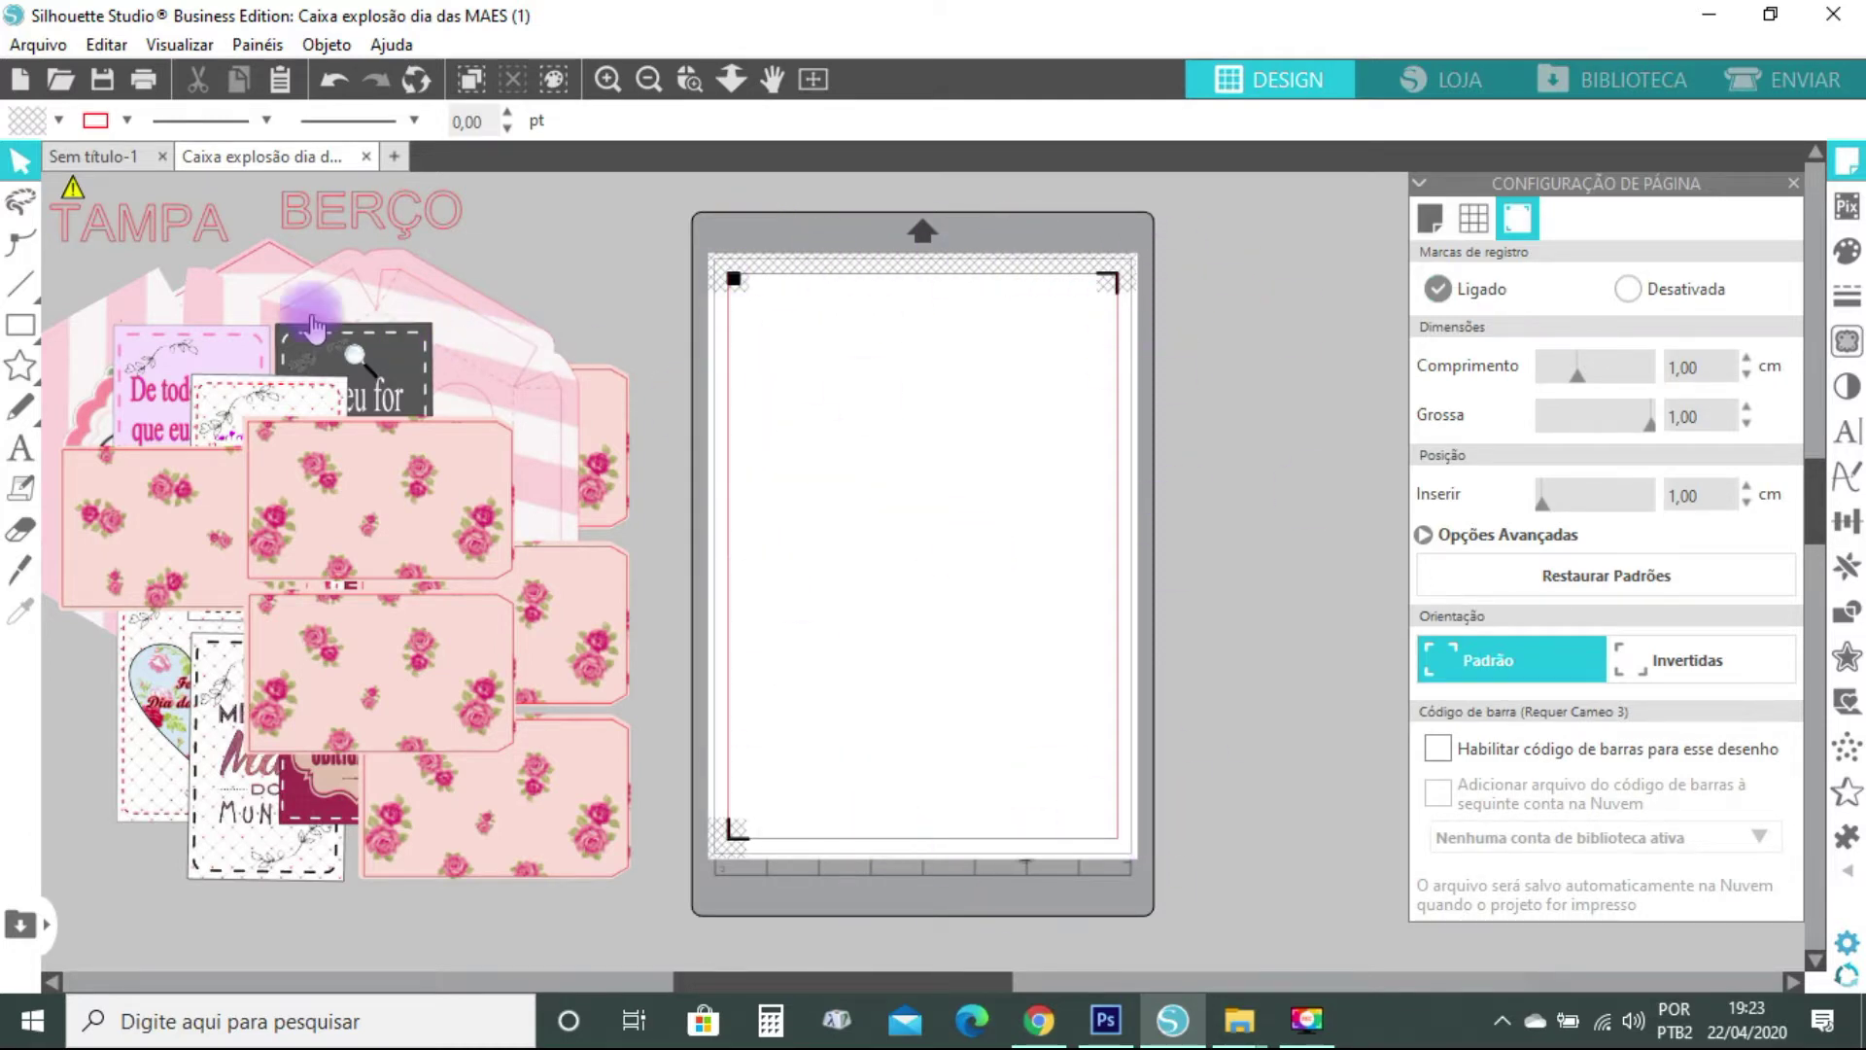
left_click_drag(538, 374, 1063, 446)
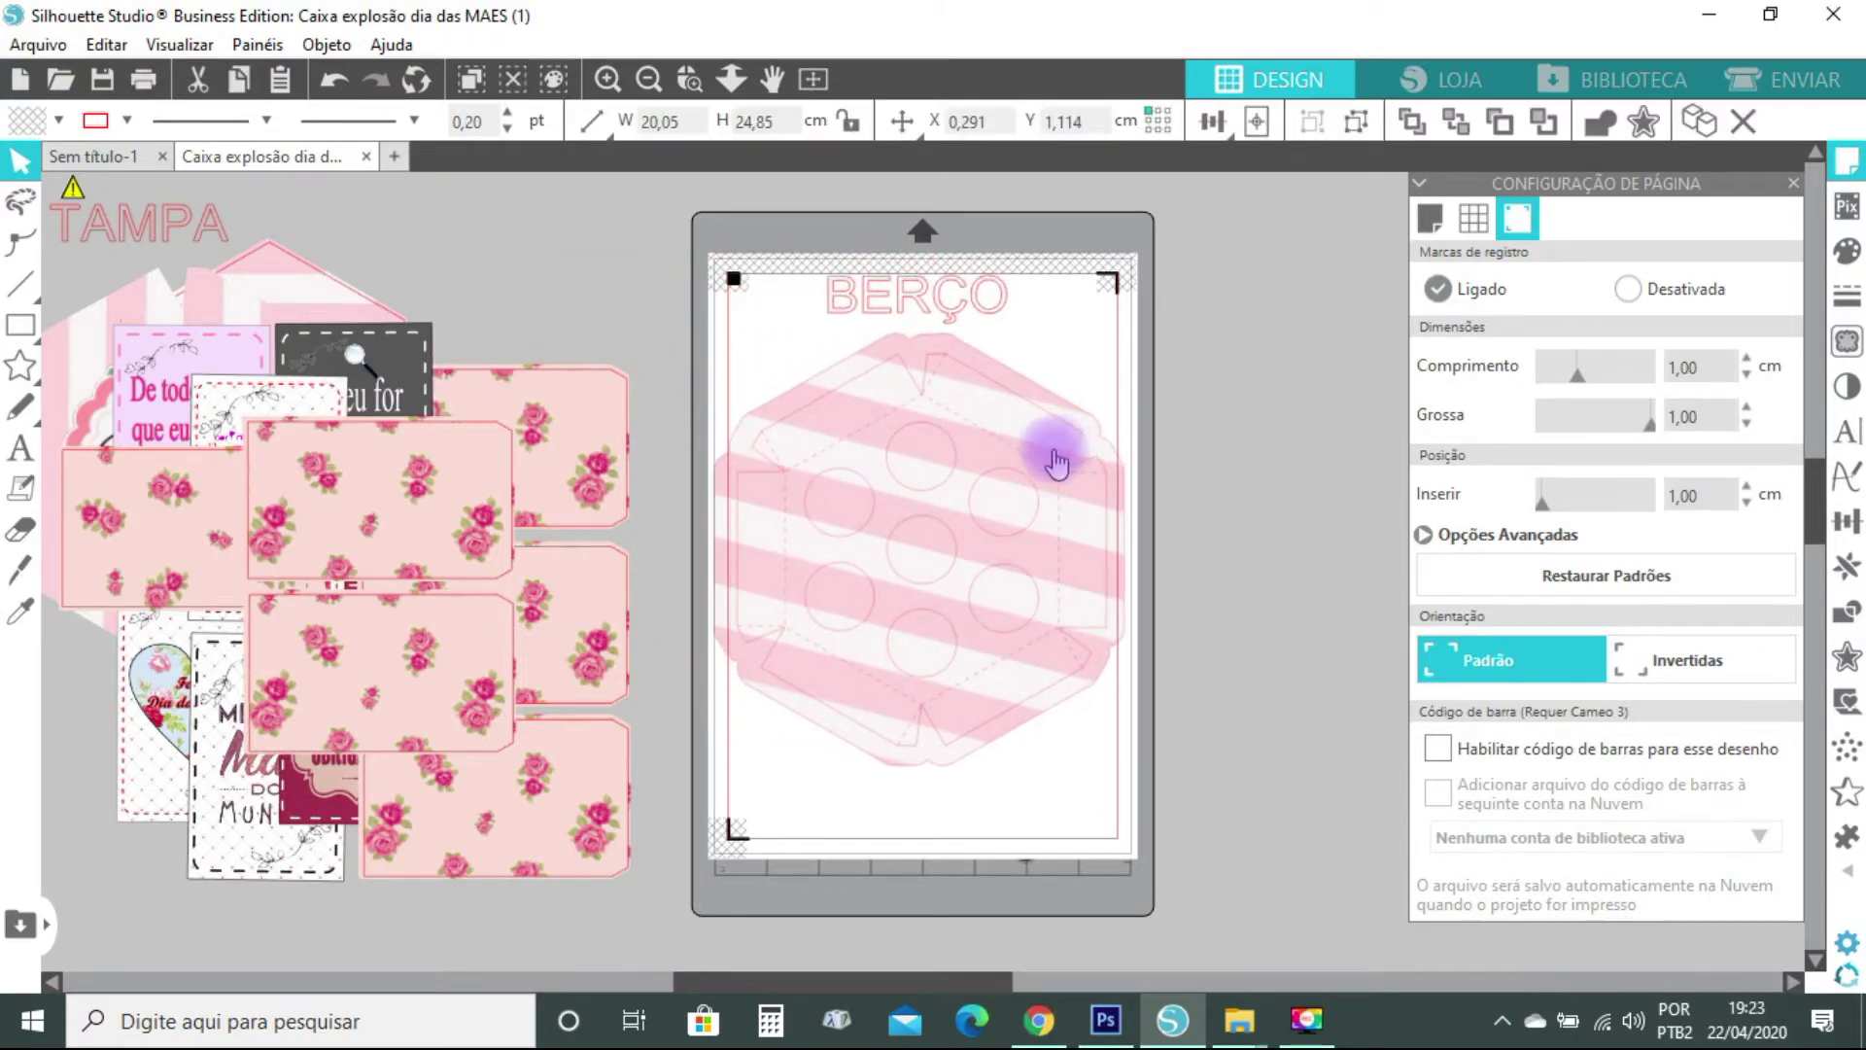
Ungroup the BERÇO piece and delete its BERÇO text label
right_click(1058, 463)
left_click(1213, 686)
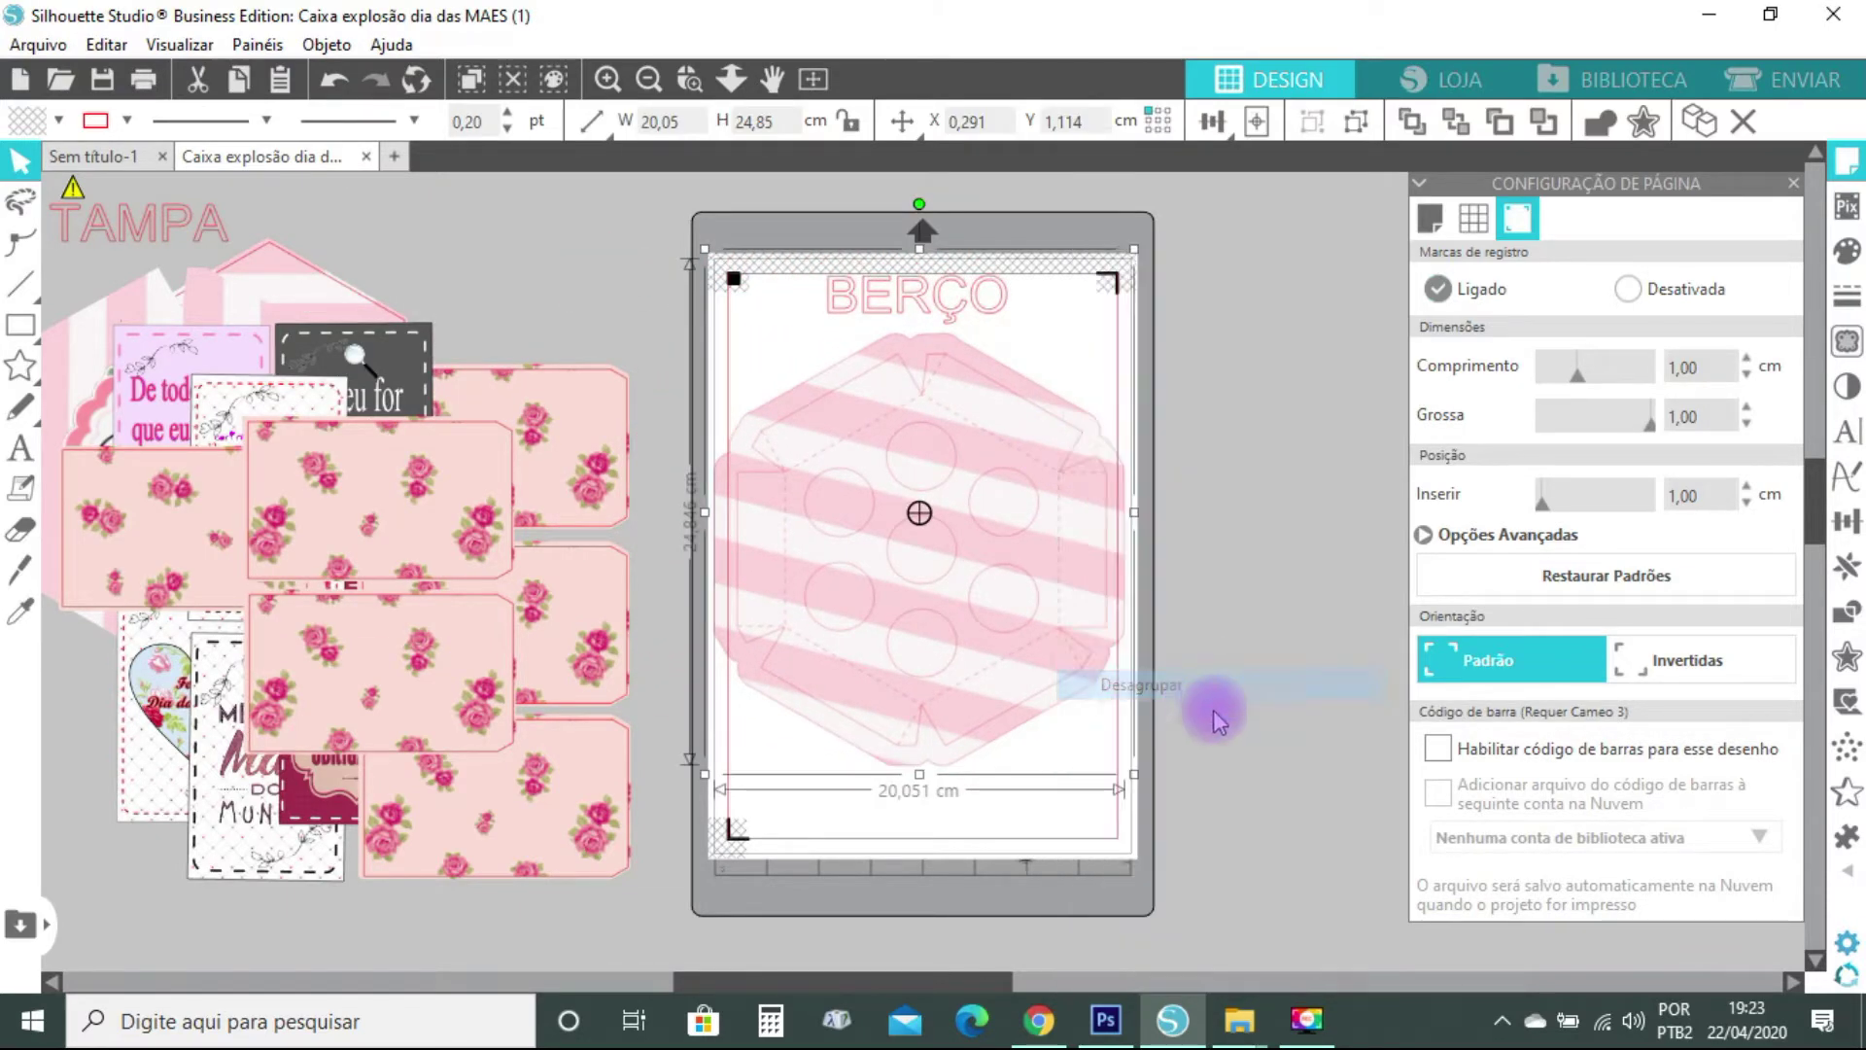
left_click(1229, 739)
left_click(992, 301)
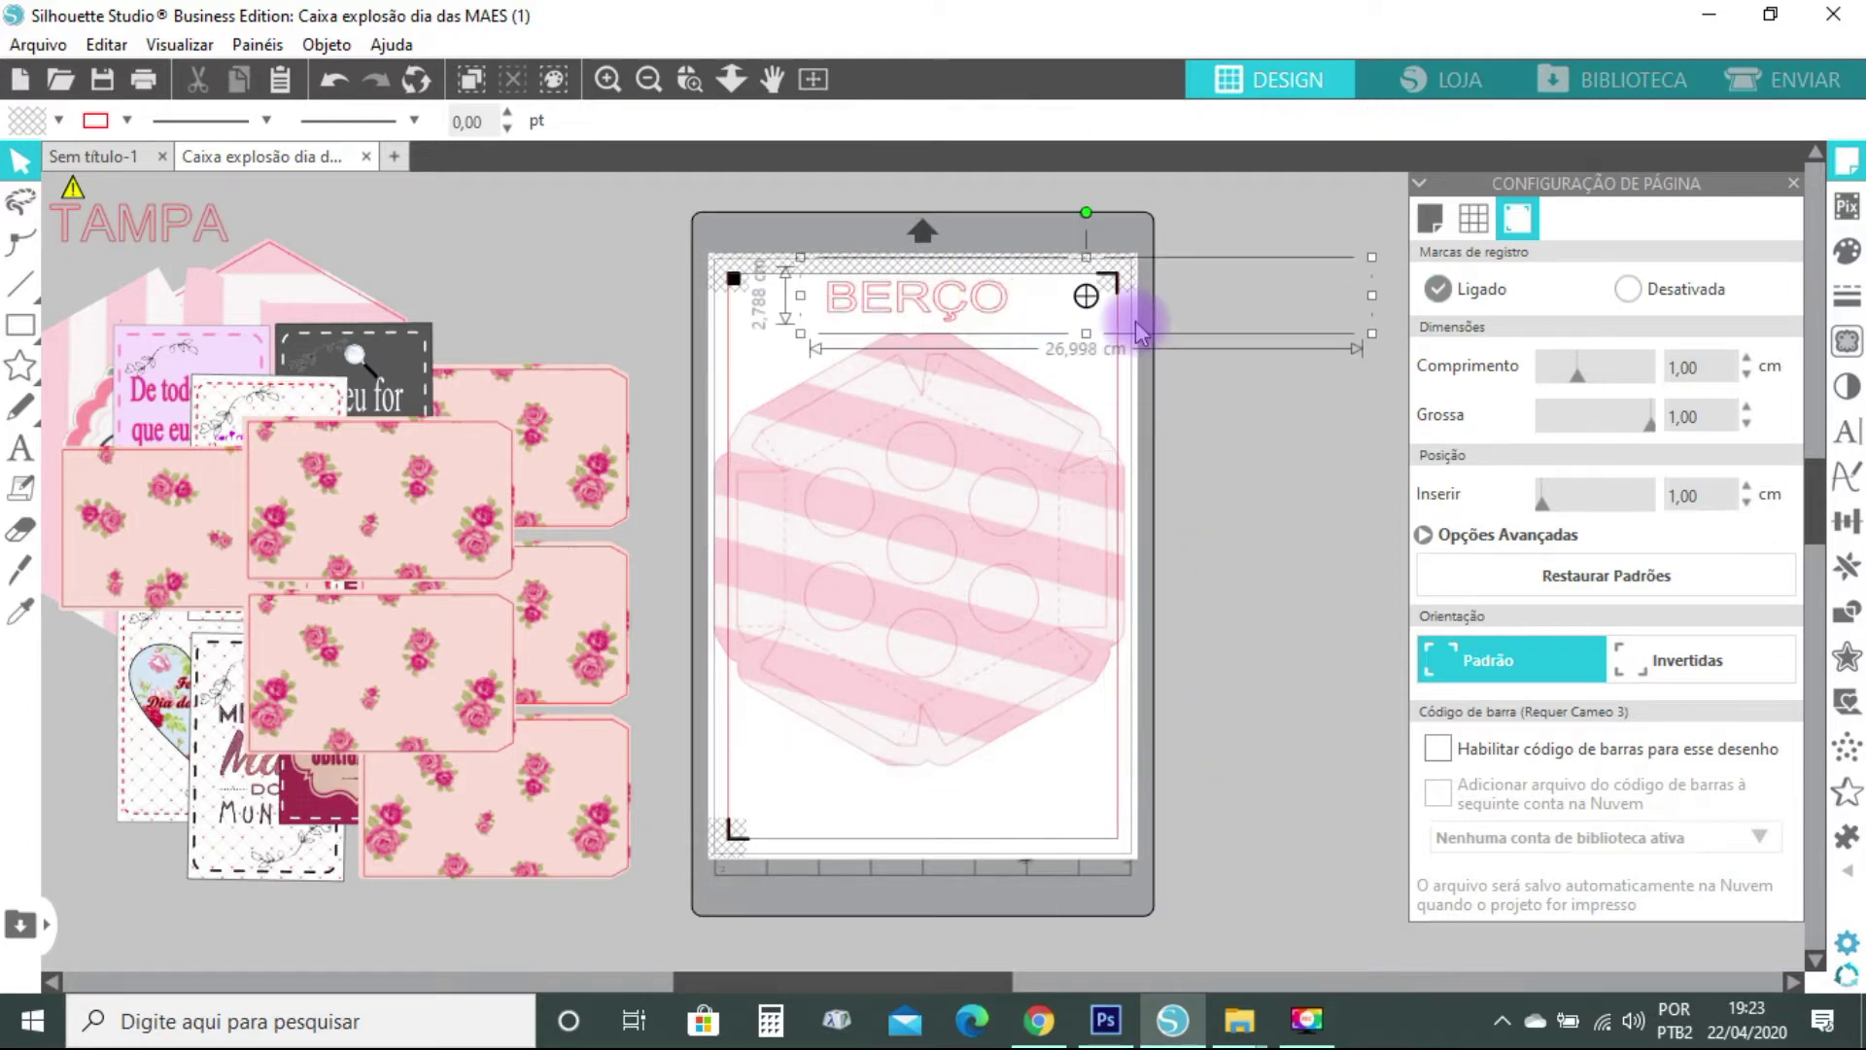
key("Delete")
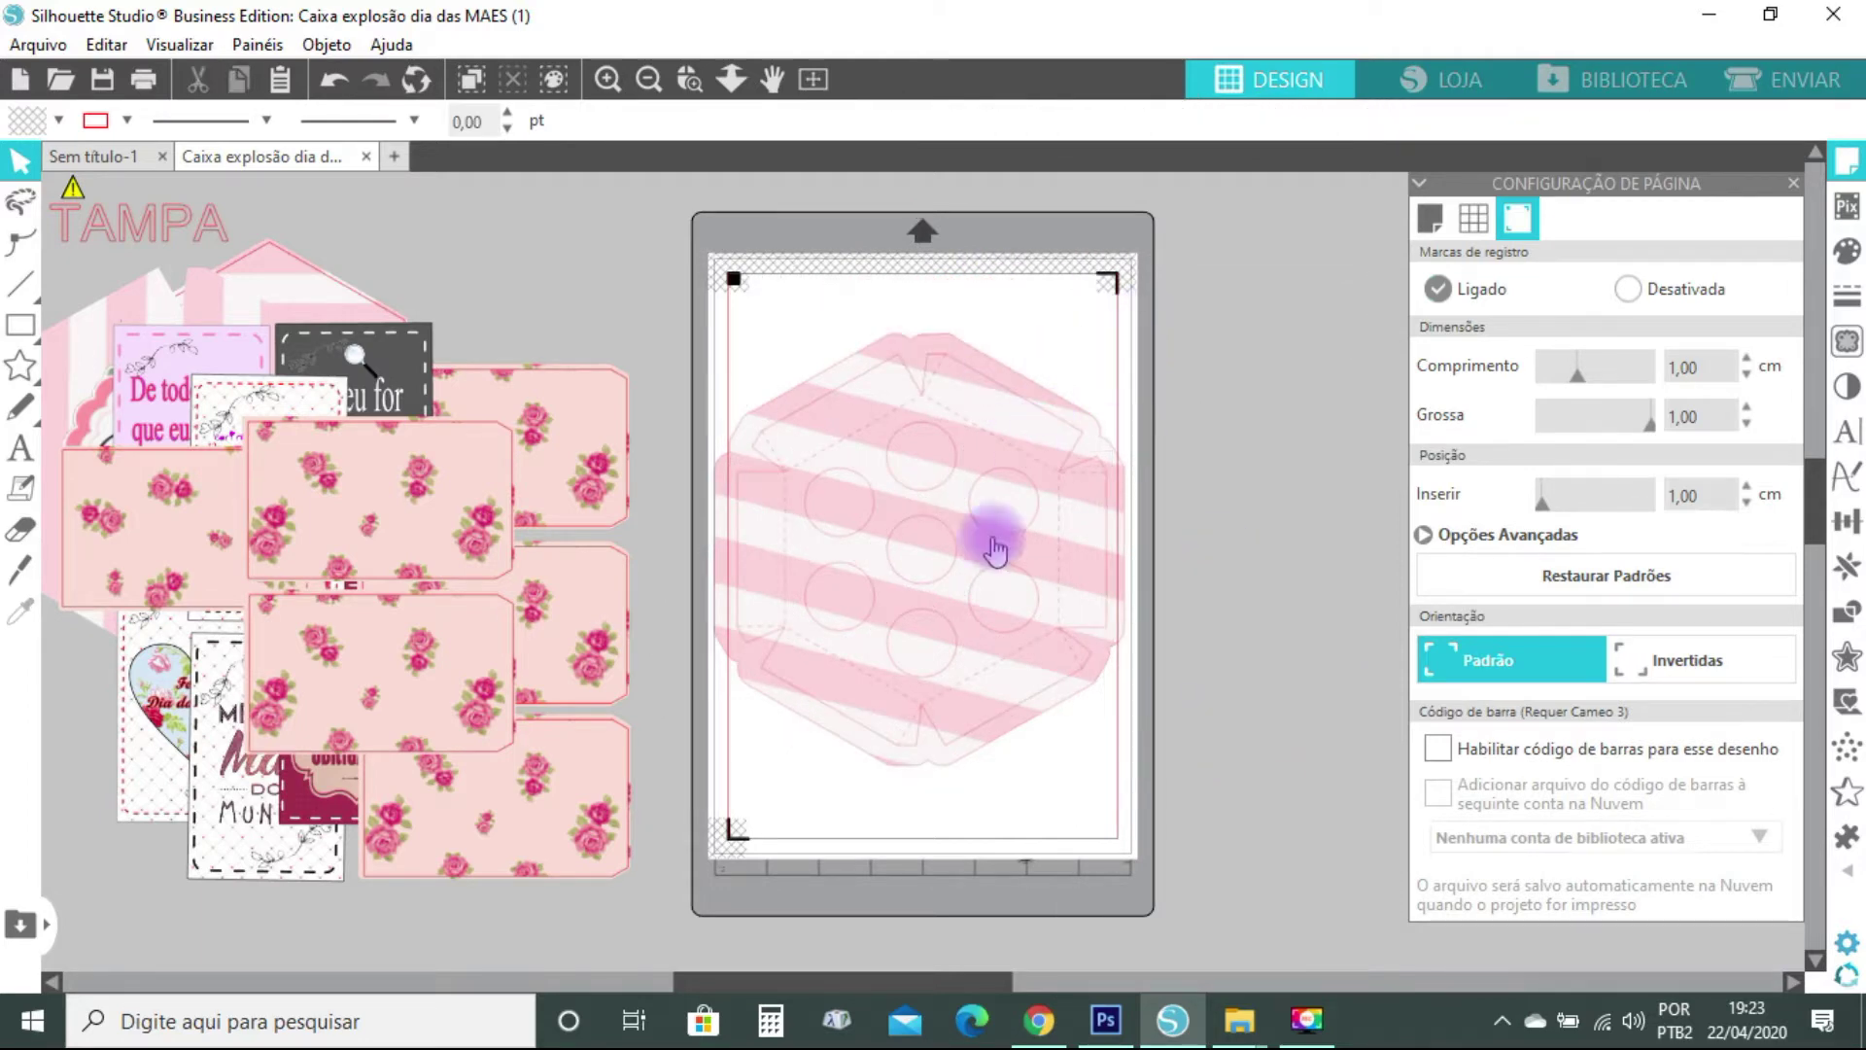
Move the larger striped backing shape off the page, clear of the cradle template, and show the line colour settings
left_click_drag(996, 752, 1170, 829)
left_click_drag(1175, 645, 1010, 573)
key("ctrl+z")
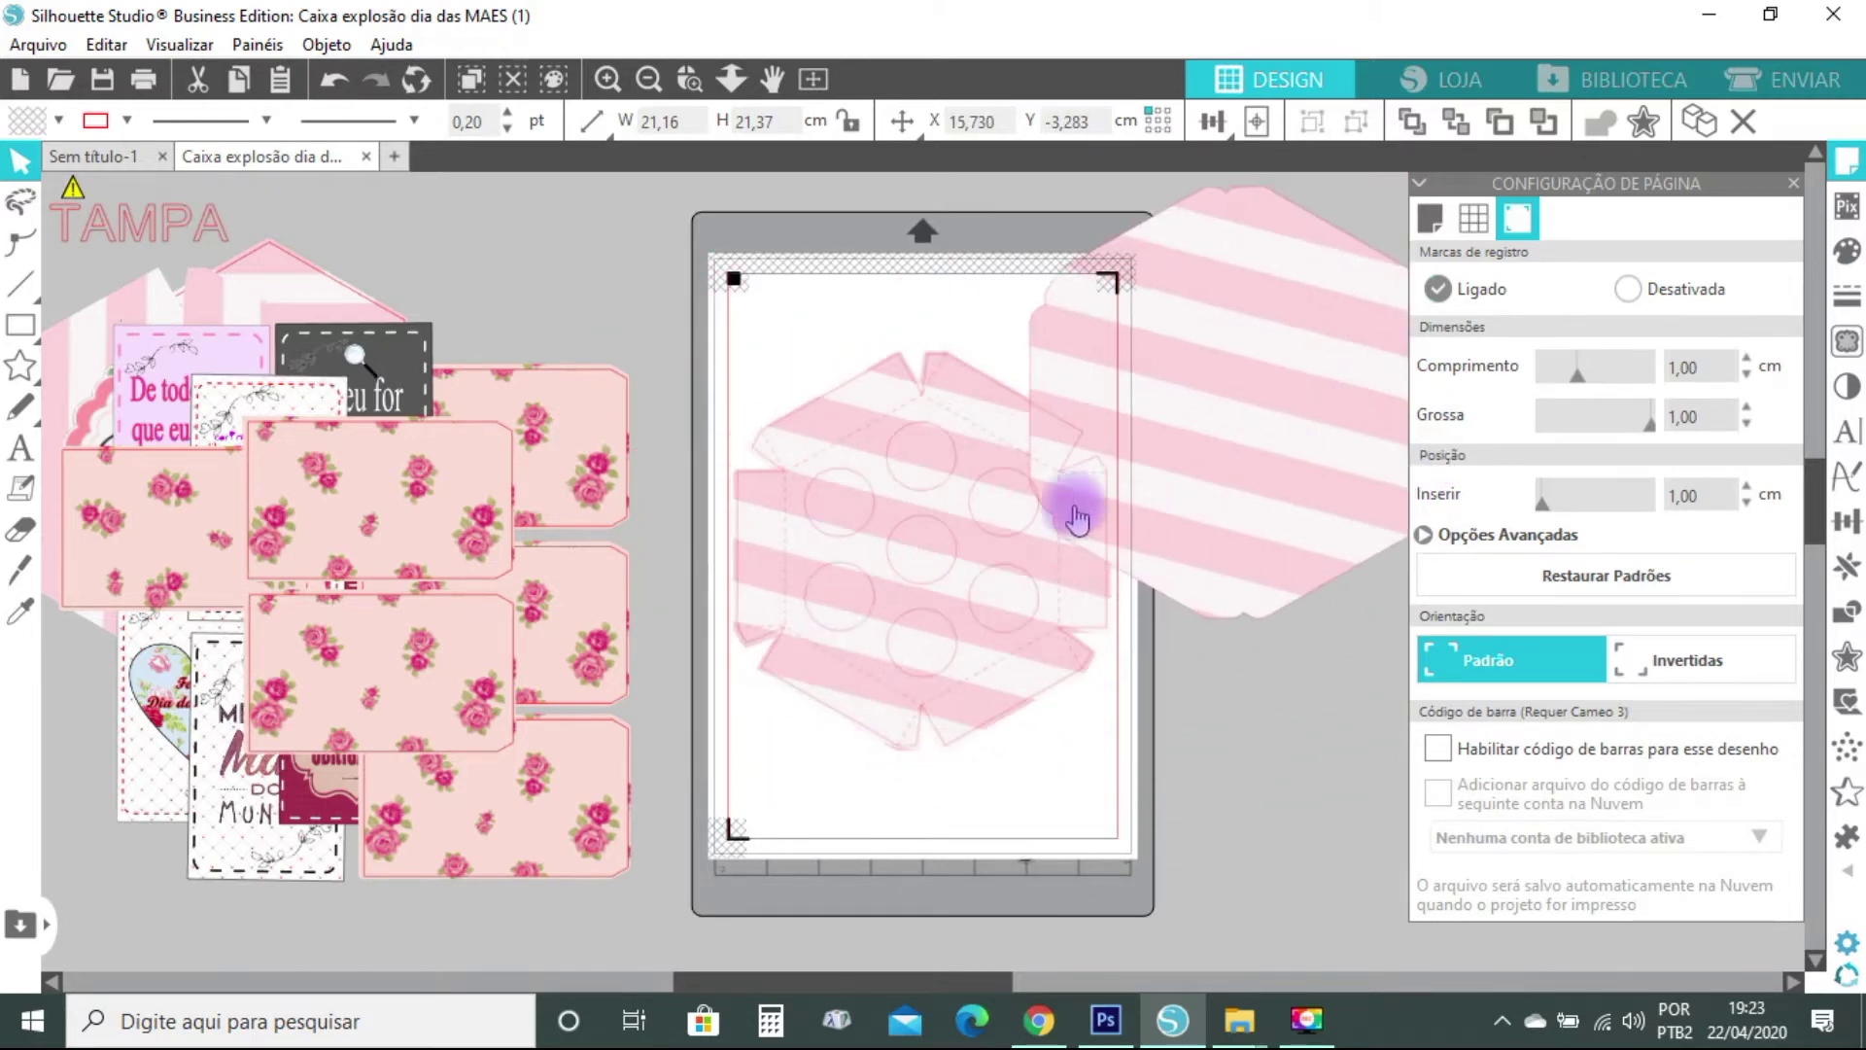
left_click_drag(1338, 321, 1369, 420)
left_click(1849, 295)
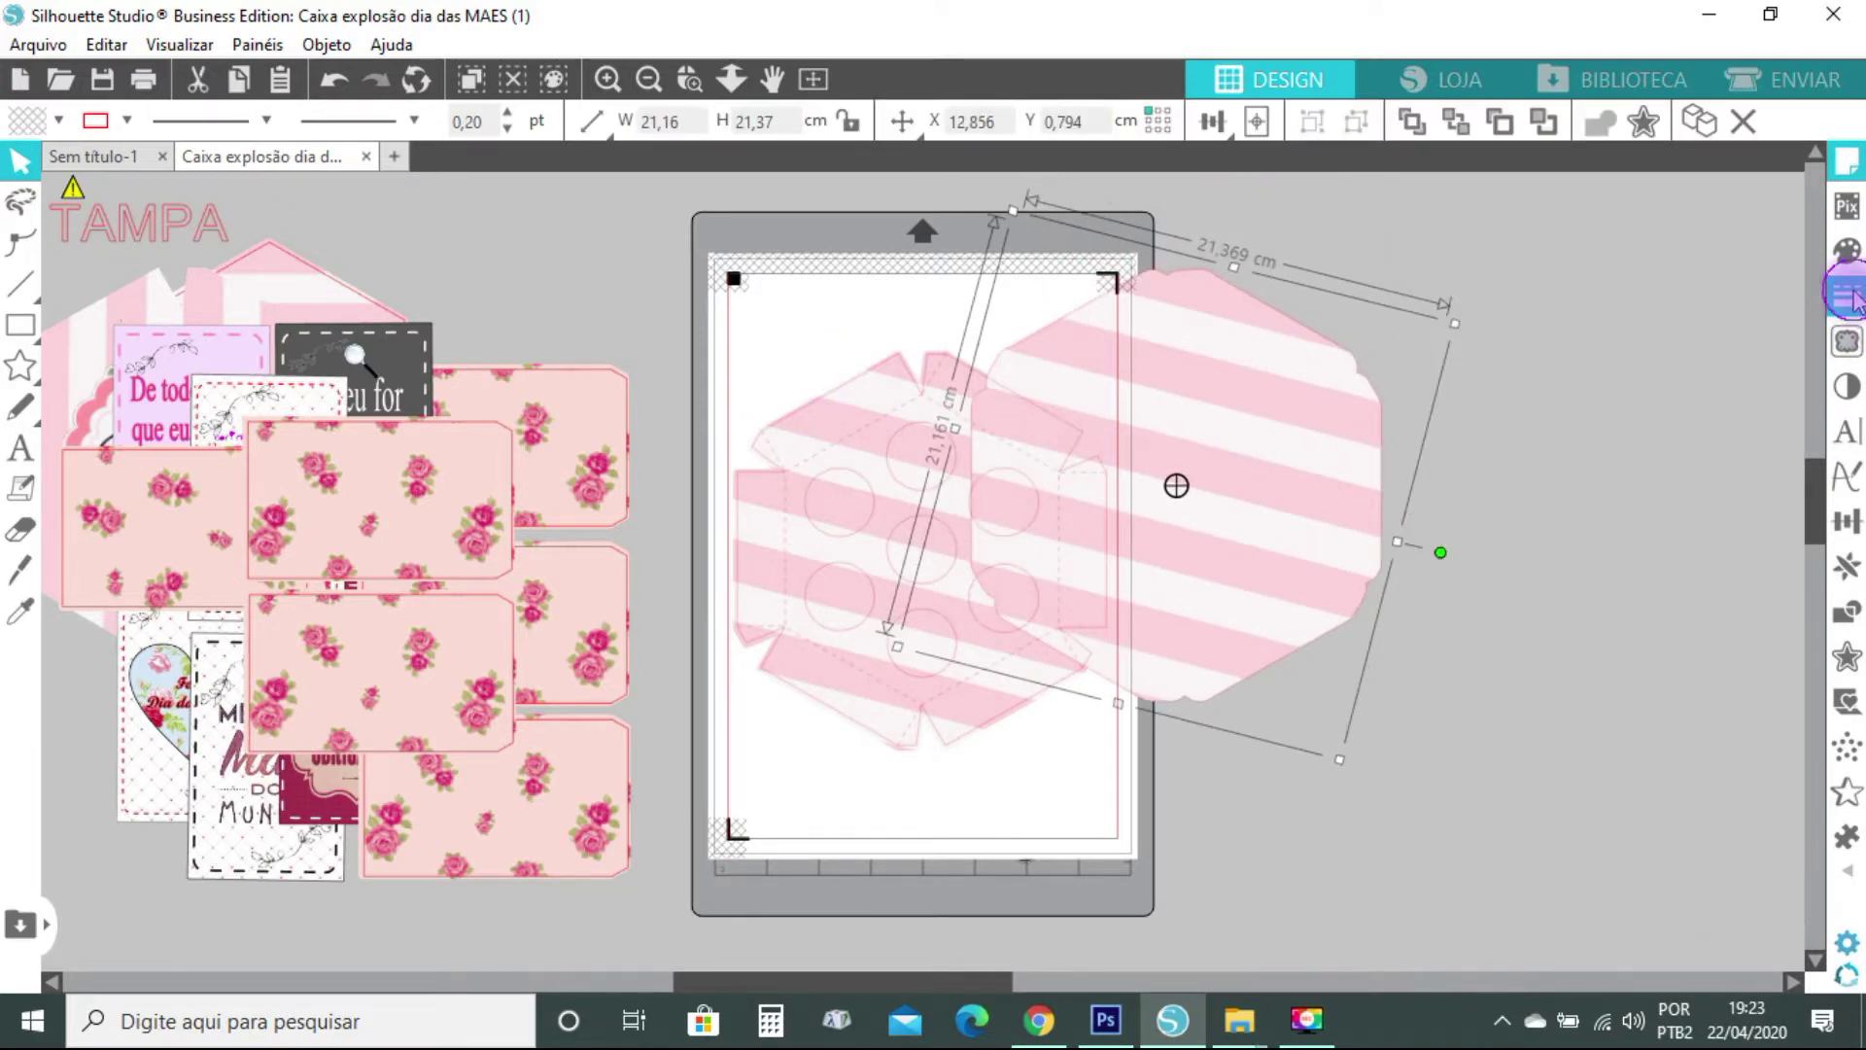
left_click(1474, 218)
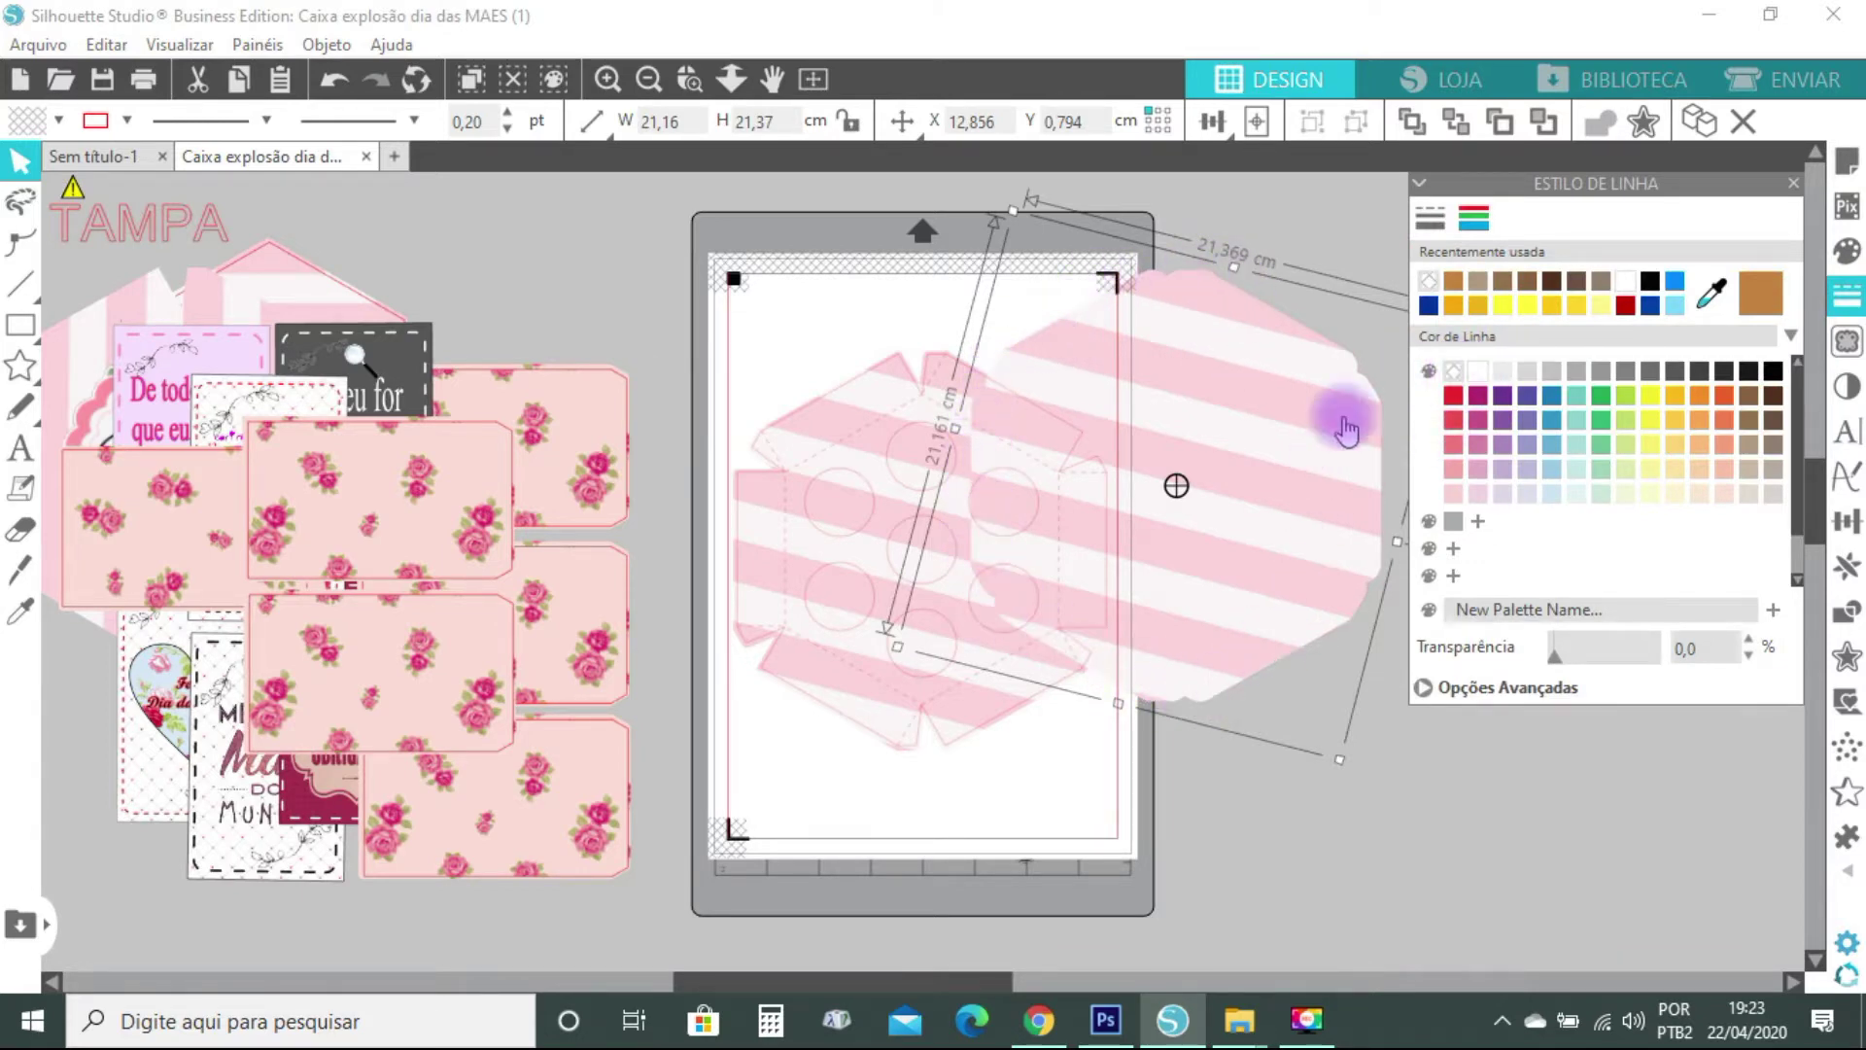
left_click_drag(1241, 420, 1395, 672)
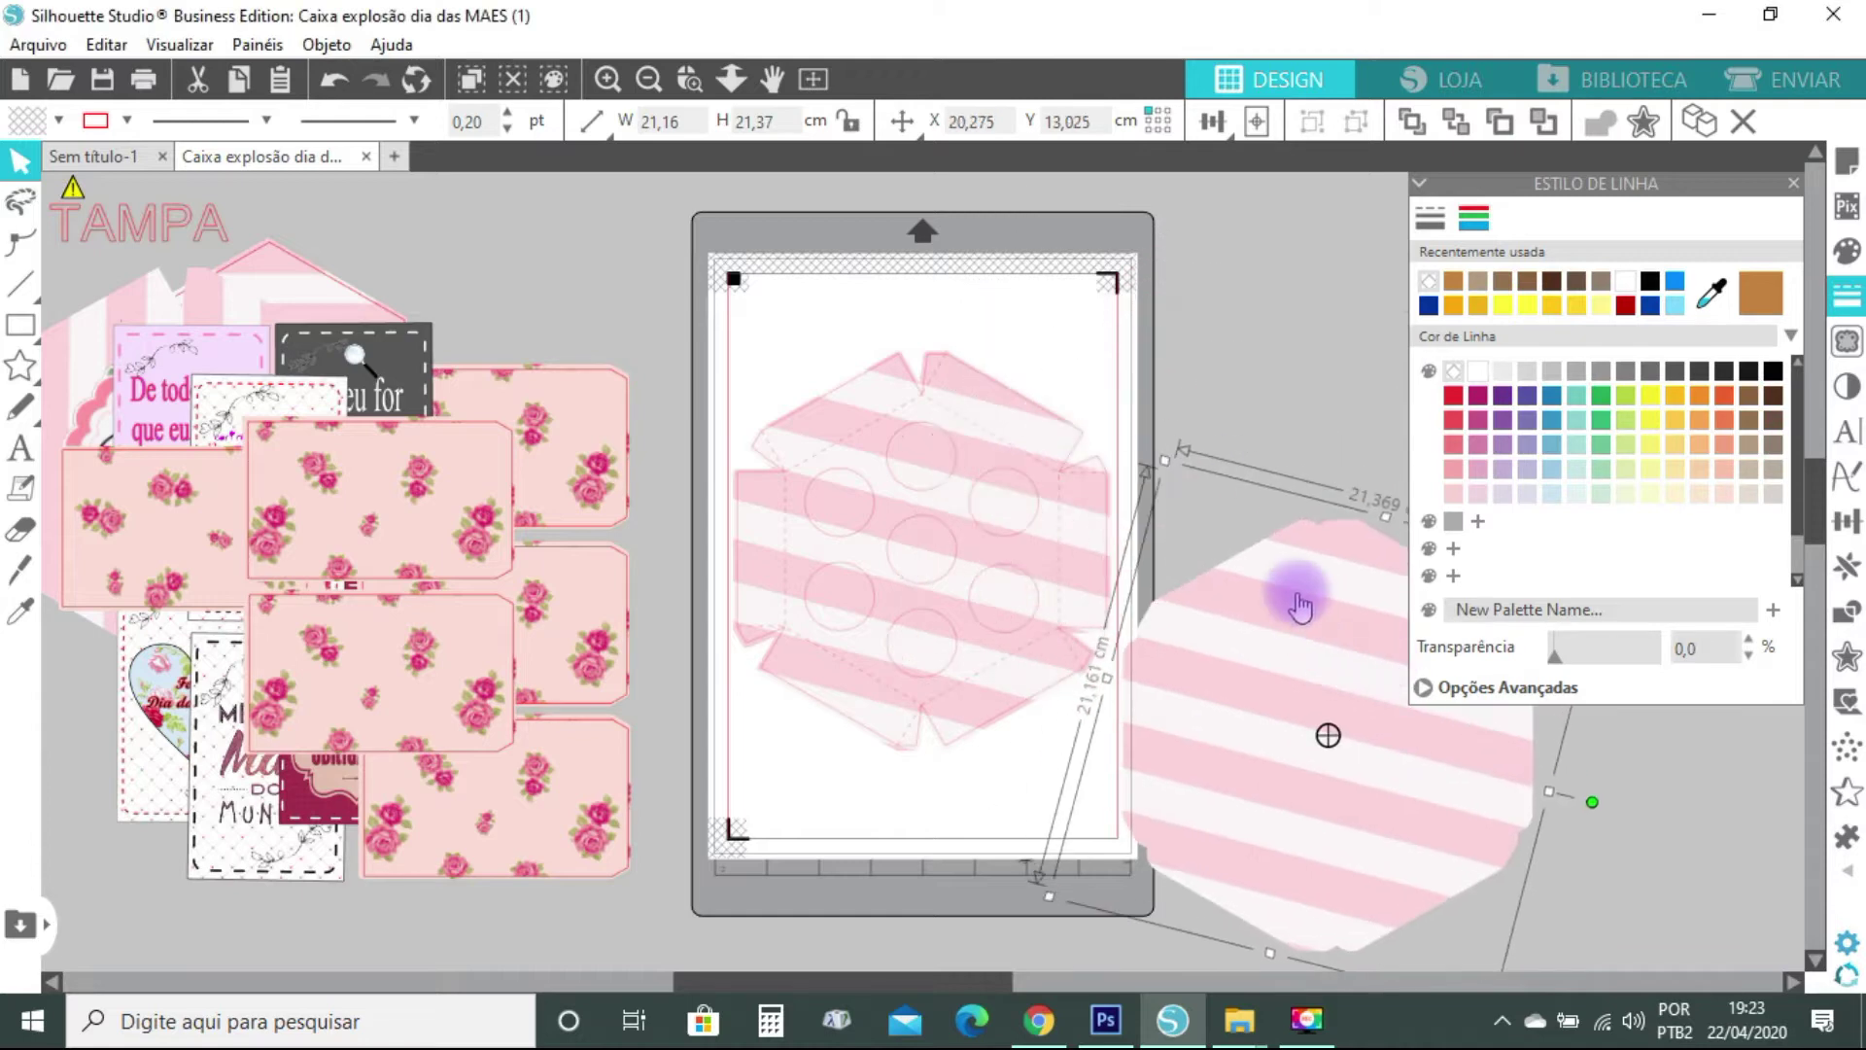
left_click_drag(1295, 600, 1301, 725)
Pull the smaller striped fill off the cradle outline and delete it, and move the larger striped shape farther from the page
left_click_drag(1075, 554, 1400, 408)
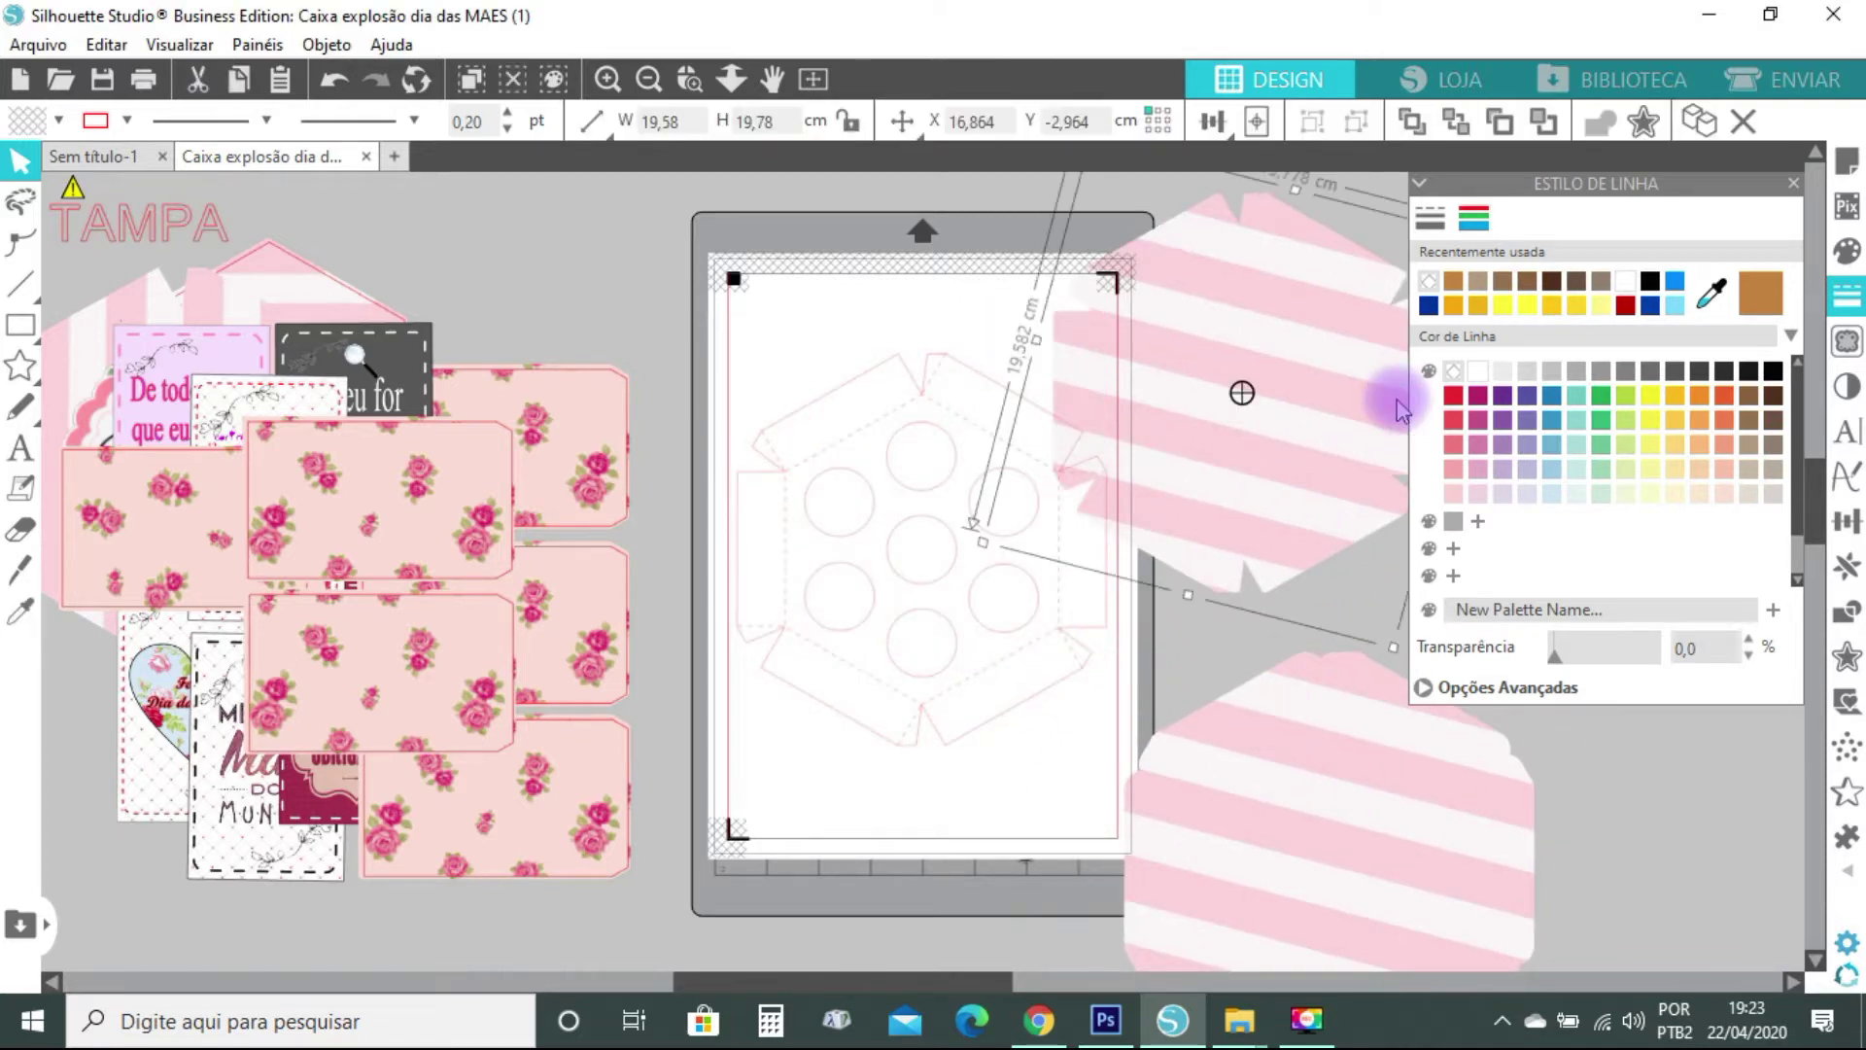
key("Delete")
left_click_drag(1336, 821, 1633, 661)
left_click(1003, 352)
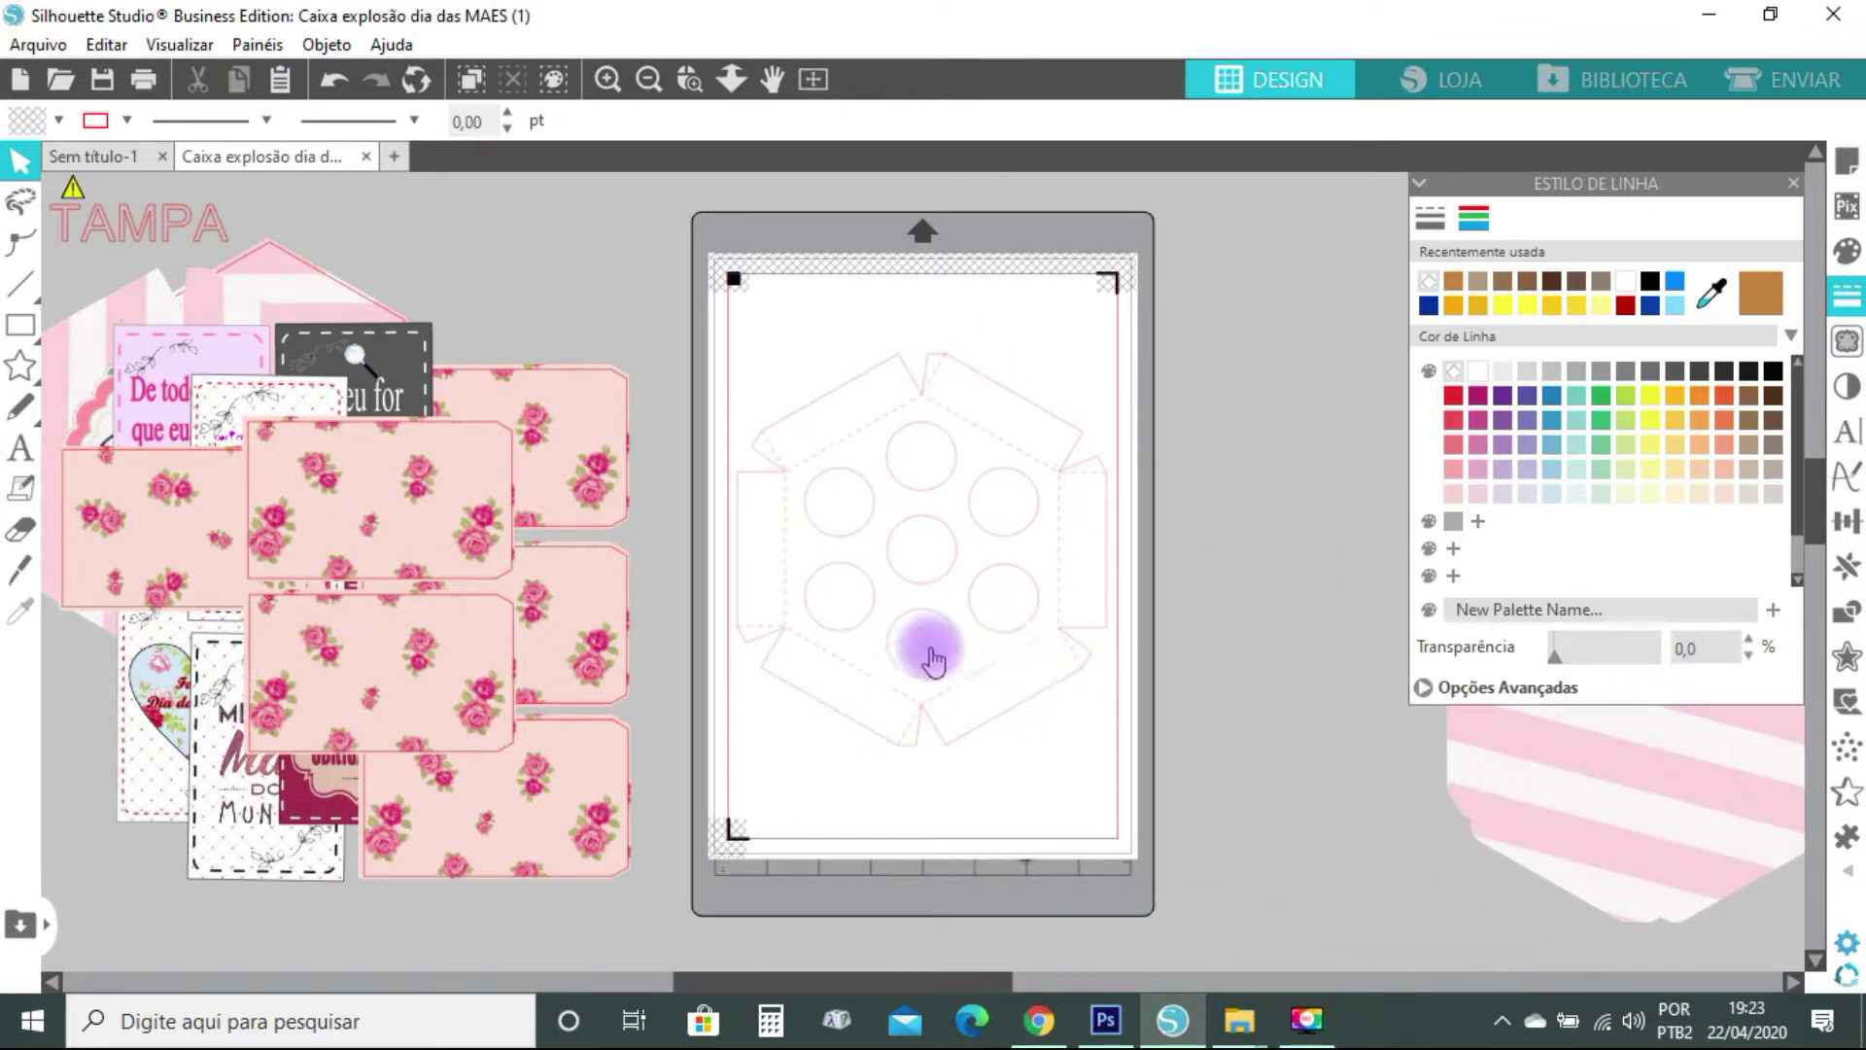
Group all the cradle's cut and fold lines and nudge the group within the registration-mark area
left_click_drag(713, 345, 1205, 824)
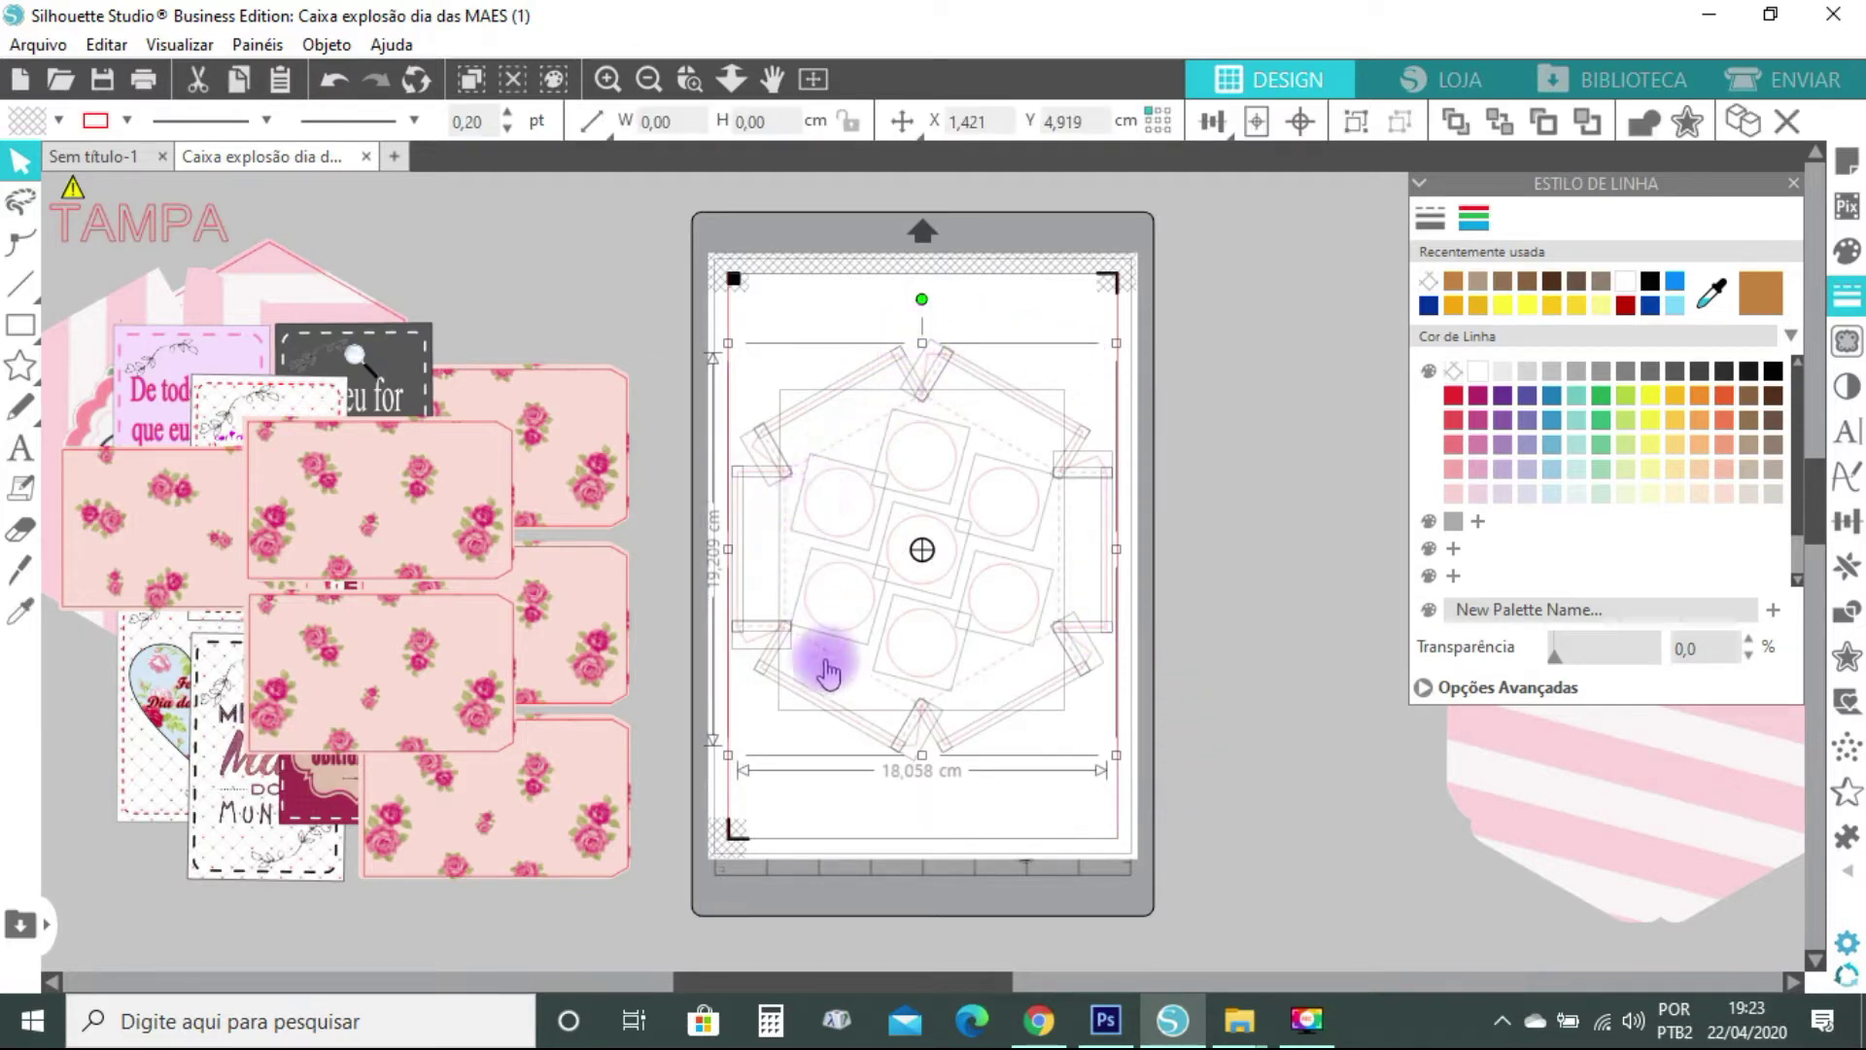
left_click_drag(691, 266, 1164, 818)
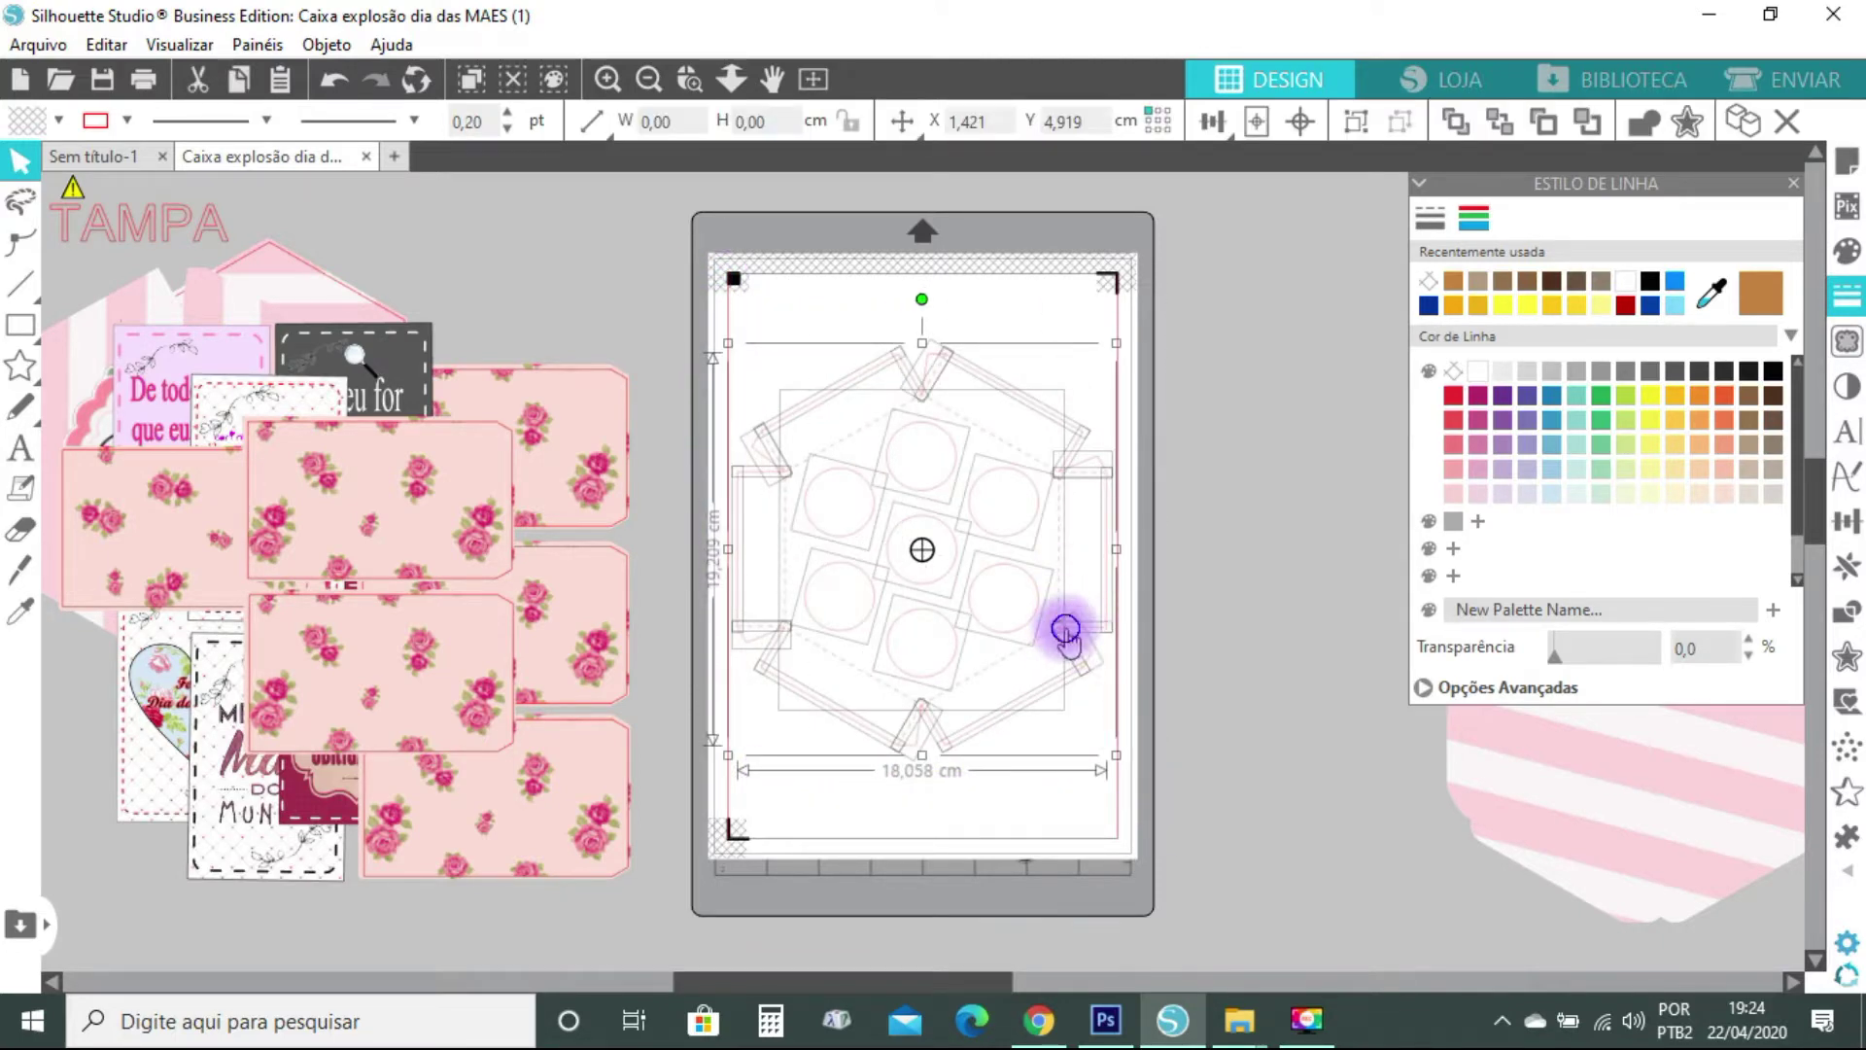
right_click(1067, 642)
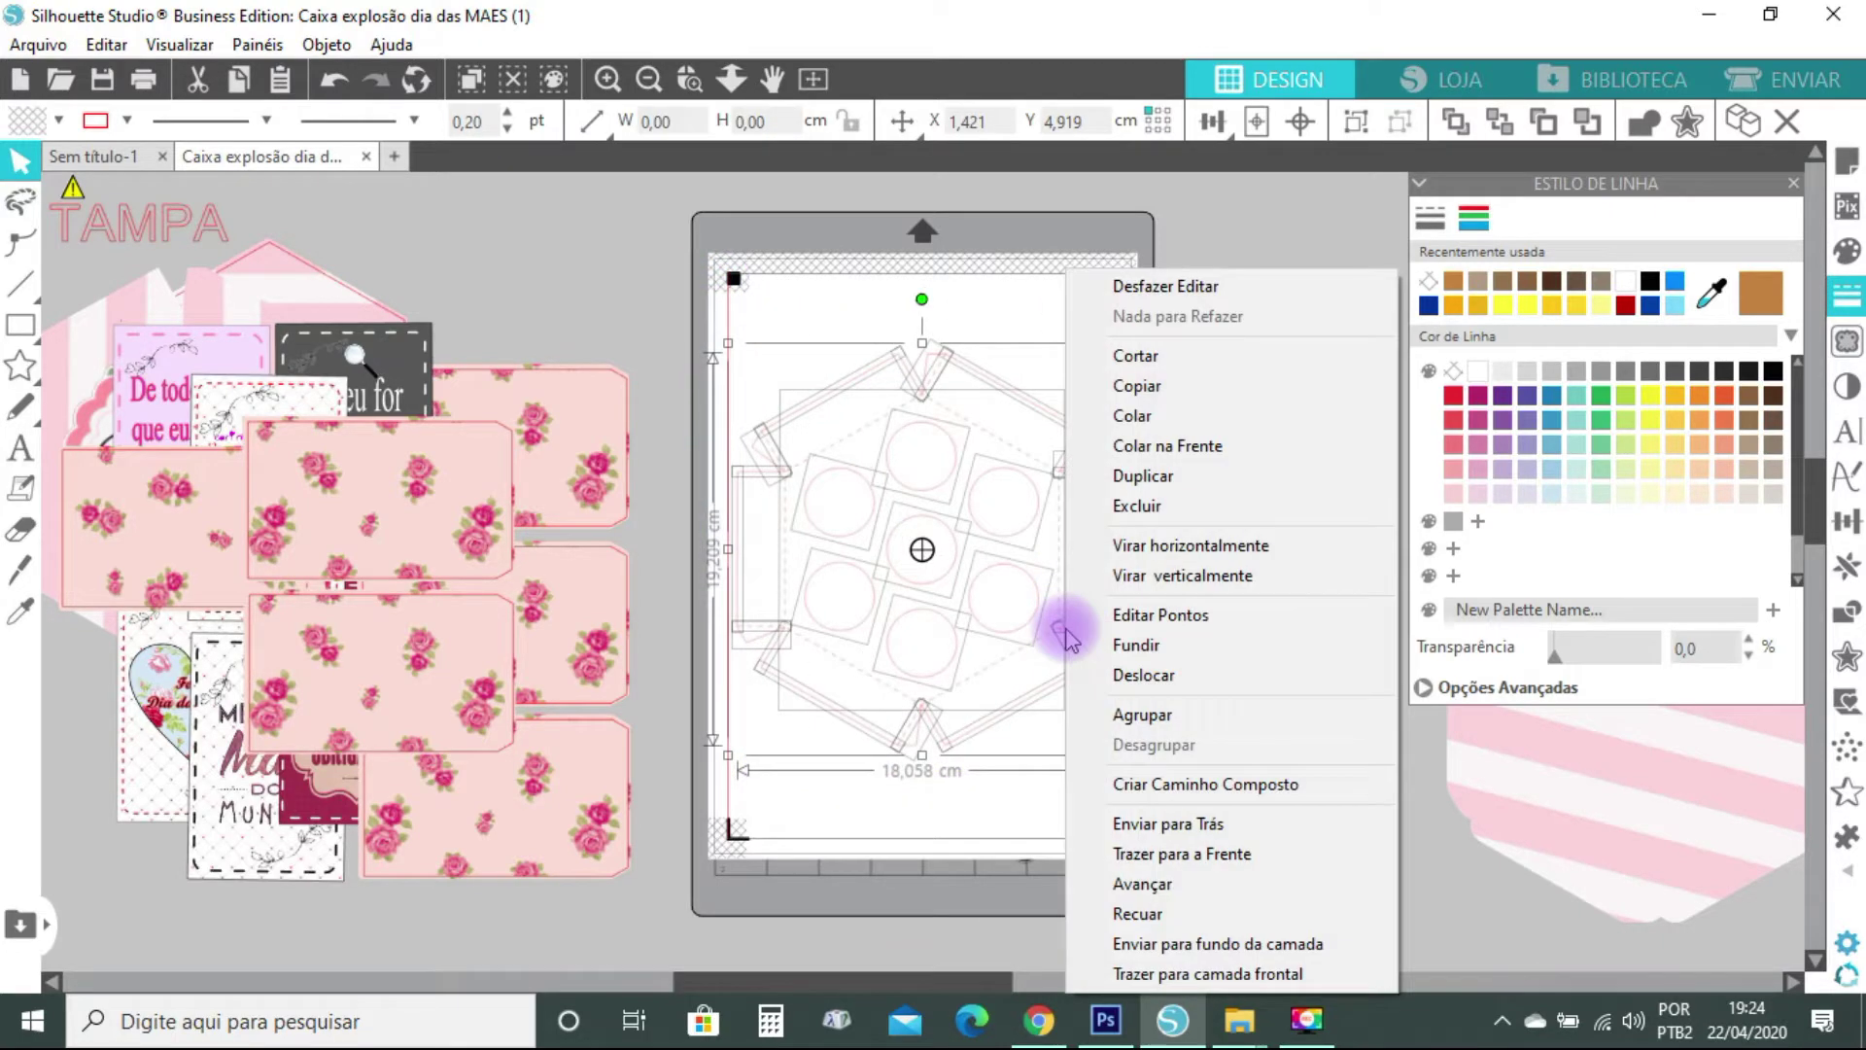
left_click(1127, 717)
left_click_drag(1003, 392, 1000, 377)
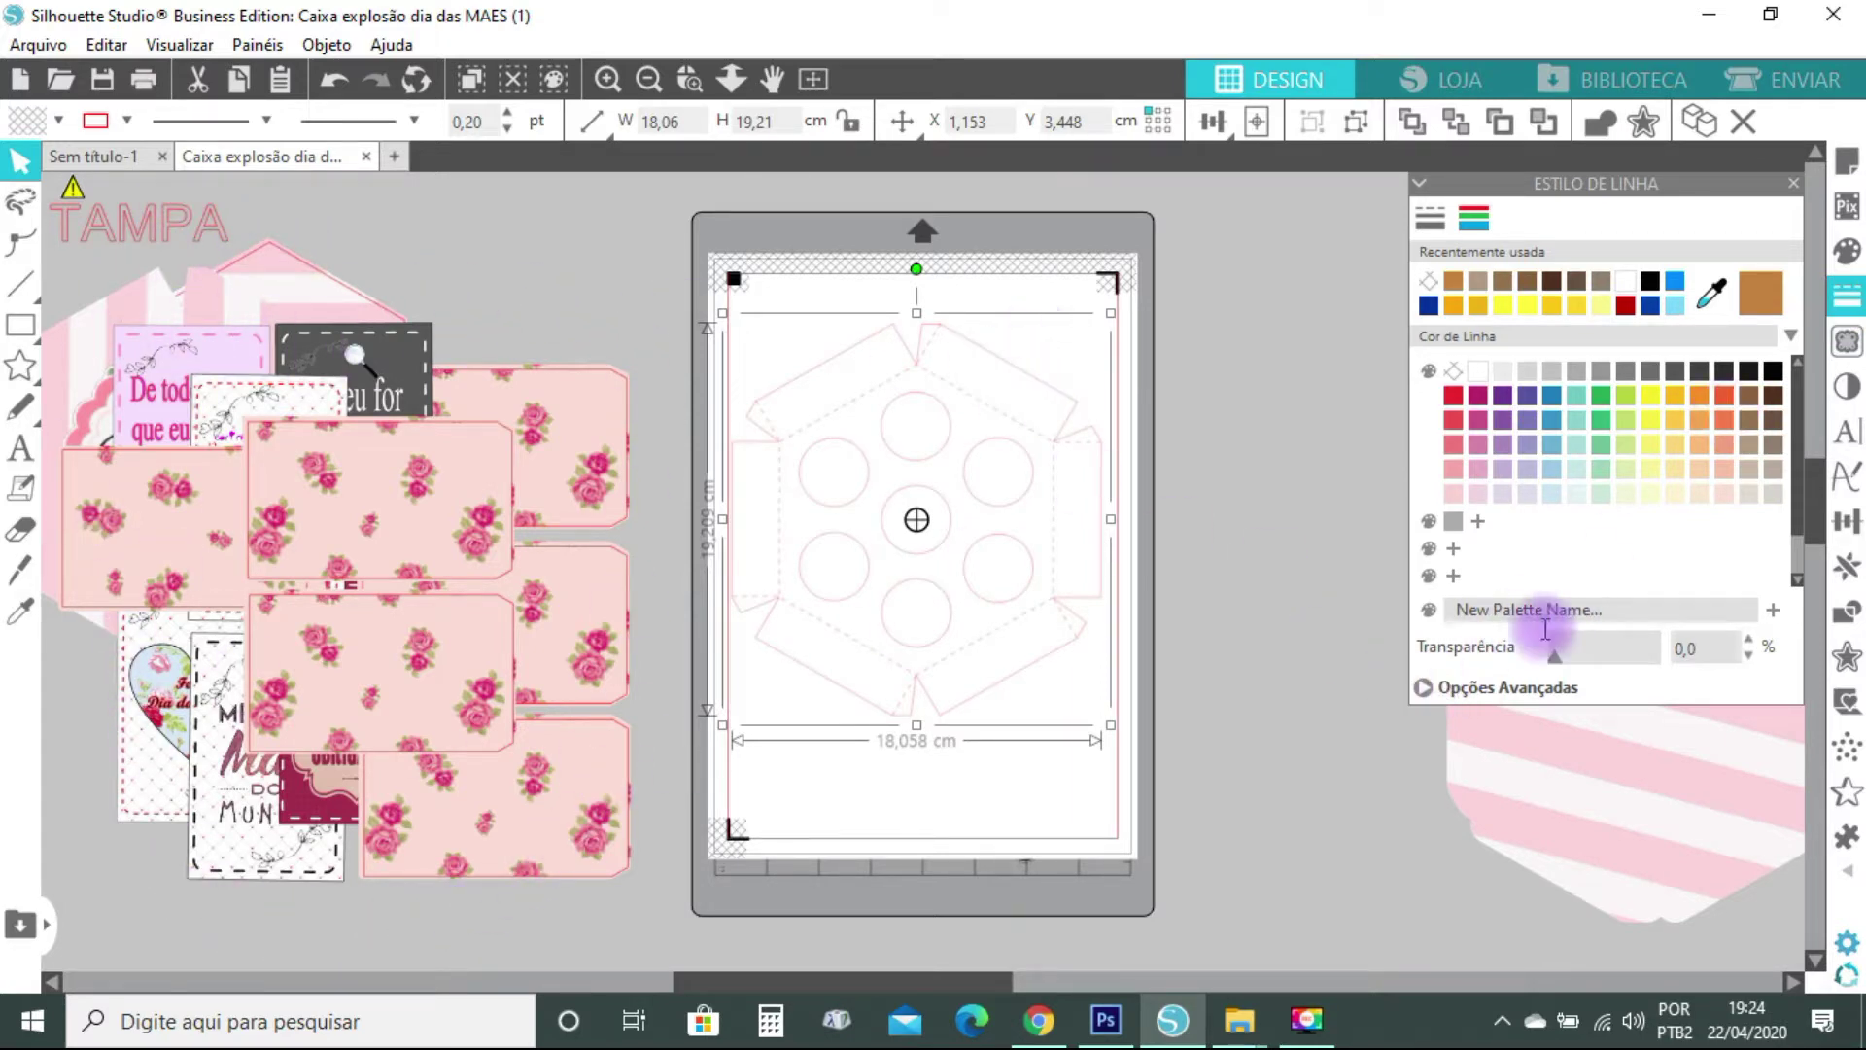
Show the advanced options for the cradle's line colour, and open the cut settings organised by line colour
left_click(1415, 690)
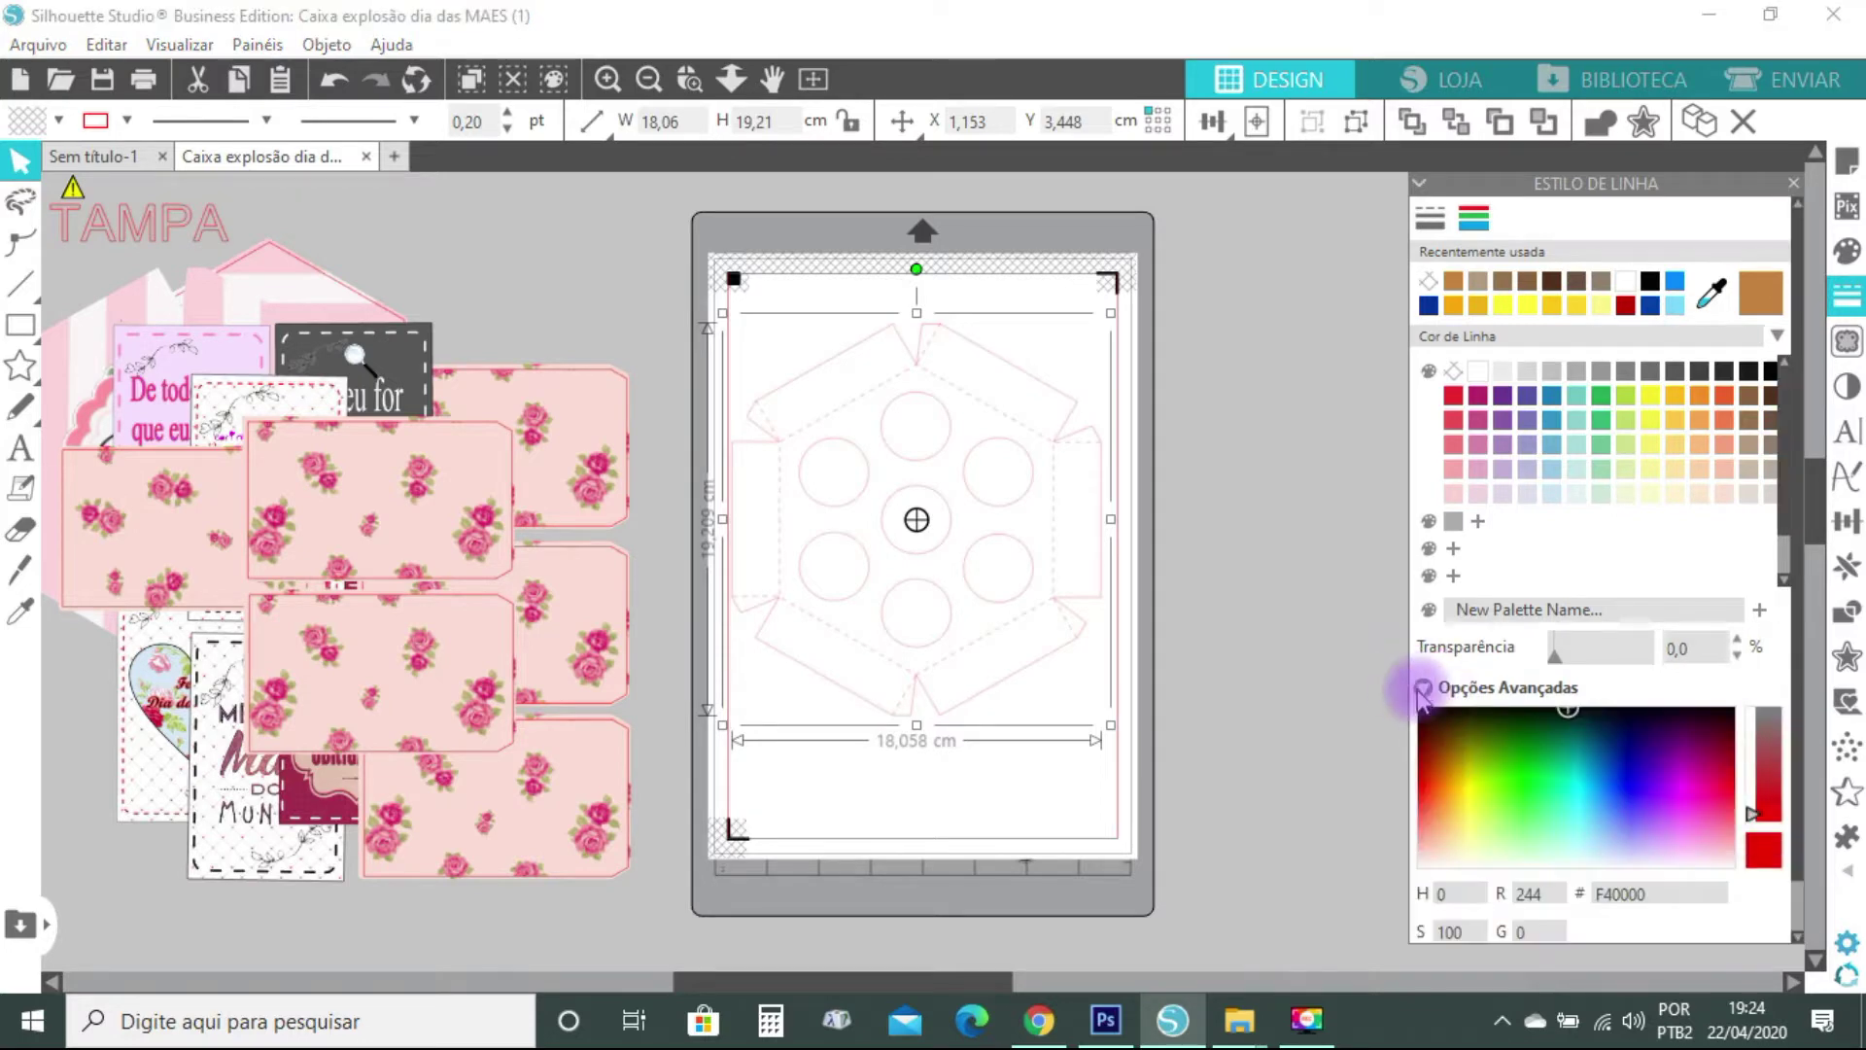
mouse_move(1813, 512)
left_mouse_down()
mouse_move(1825, 574)
mouse_move(1828, 501)
left_mouse_up()
left_click(1849, 86)
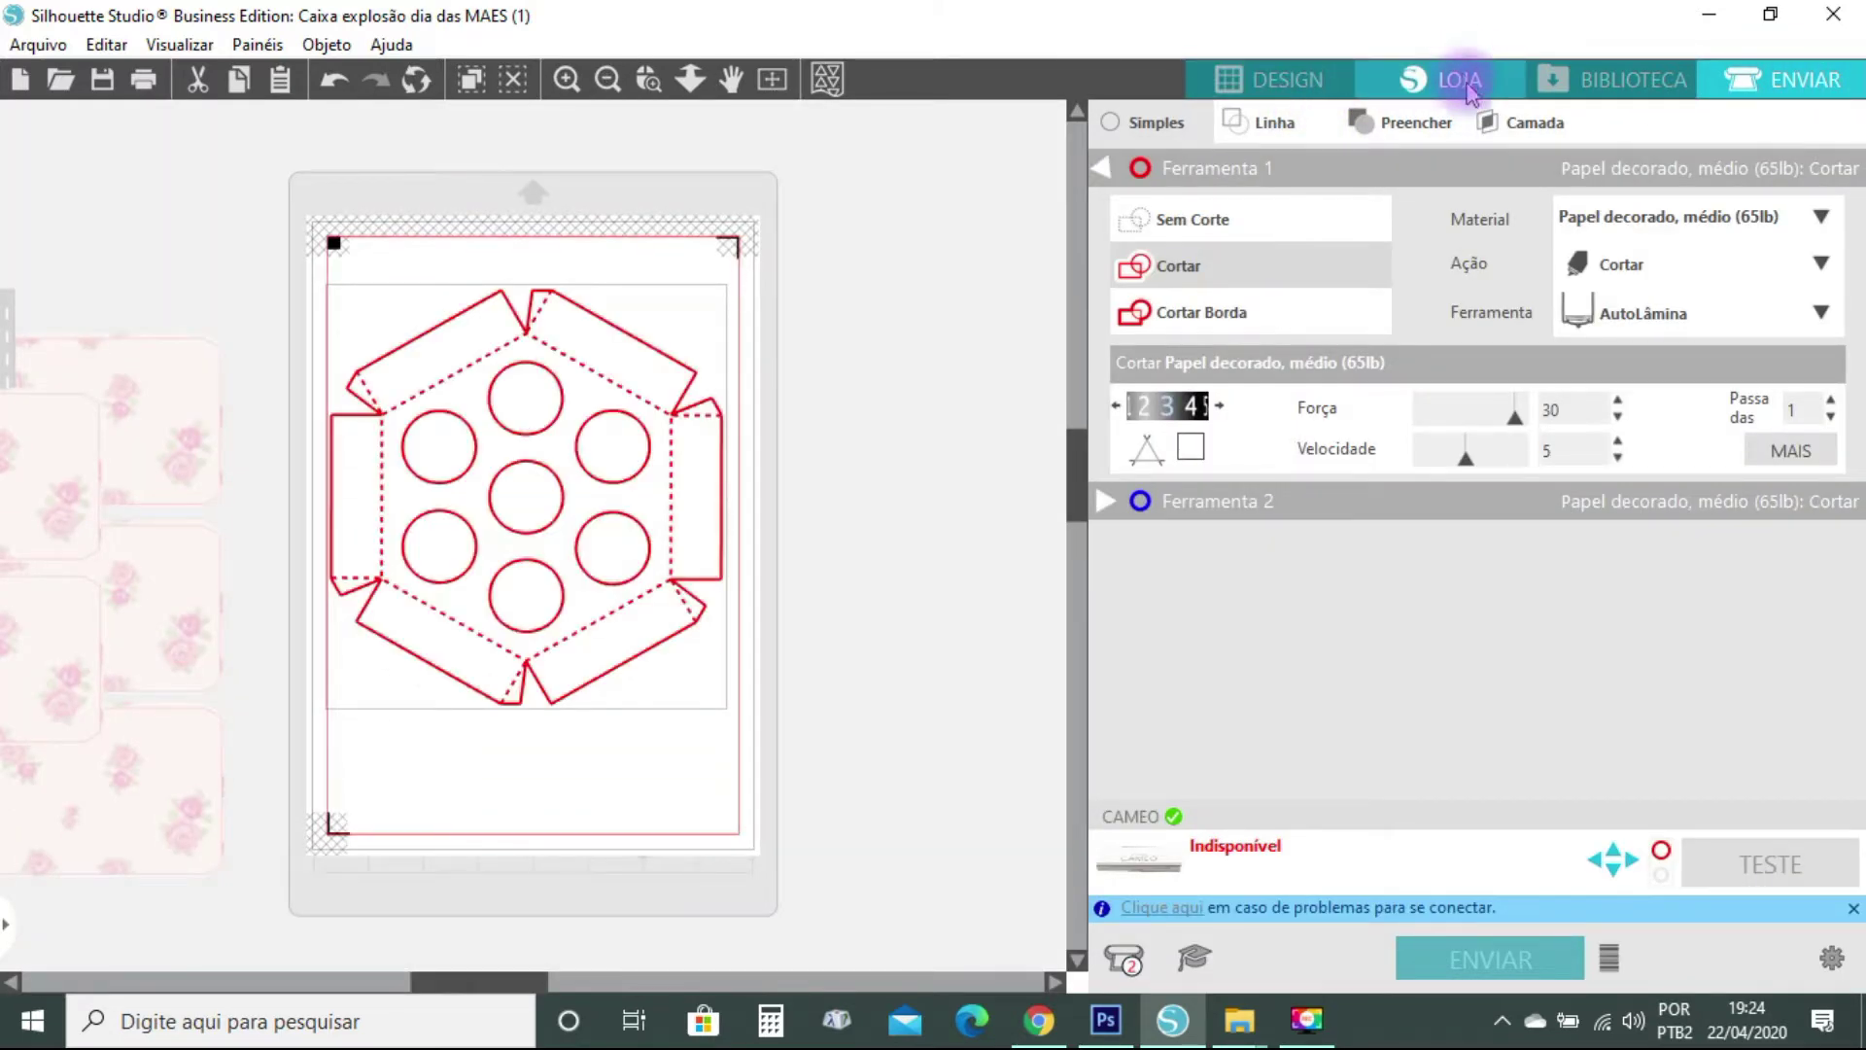
left_click(1264, 124)
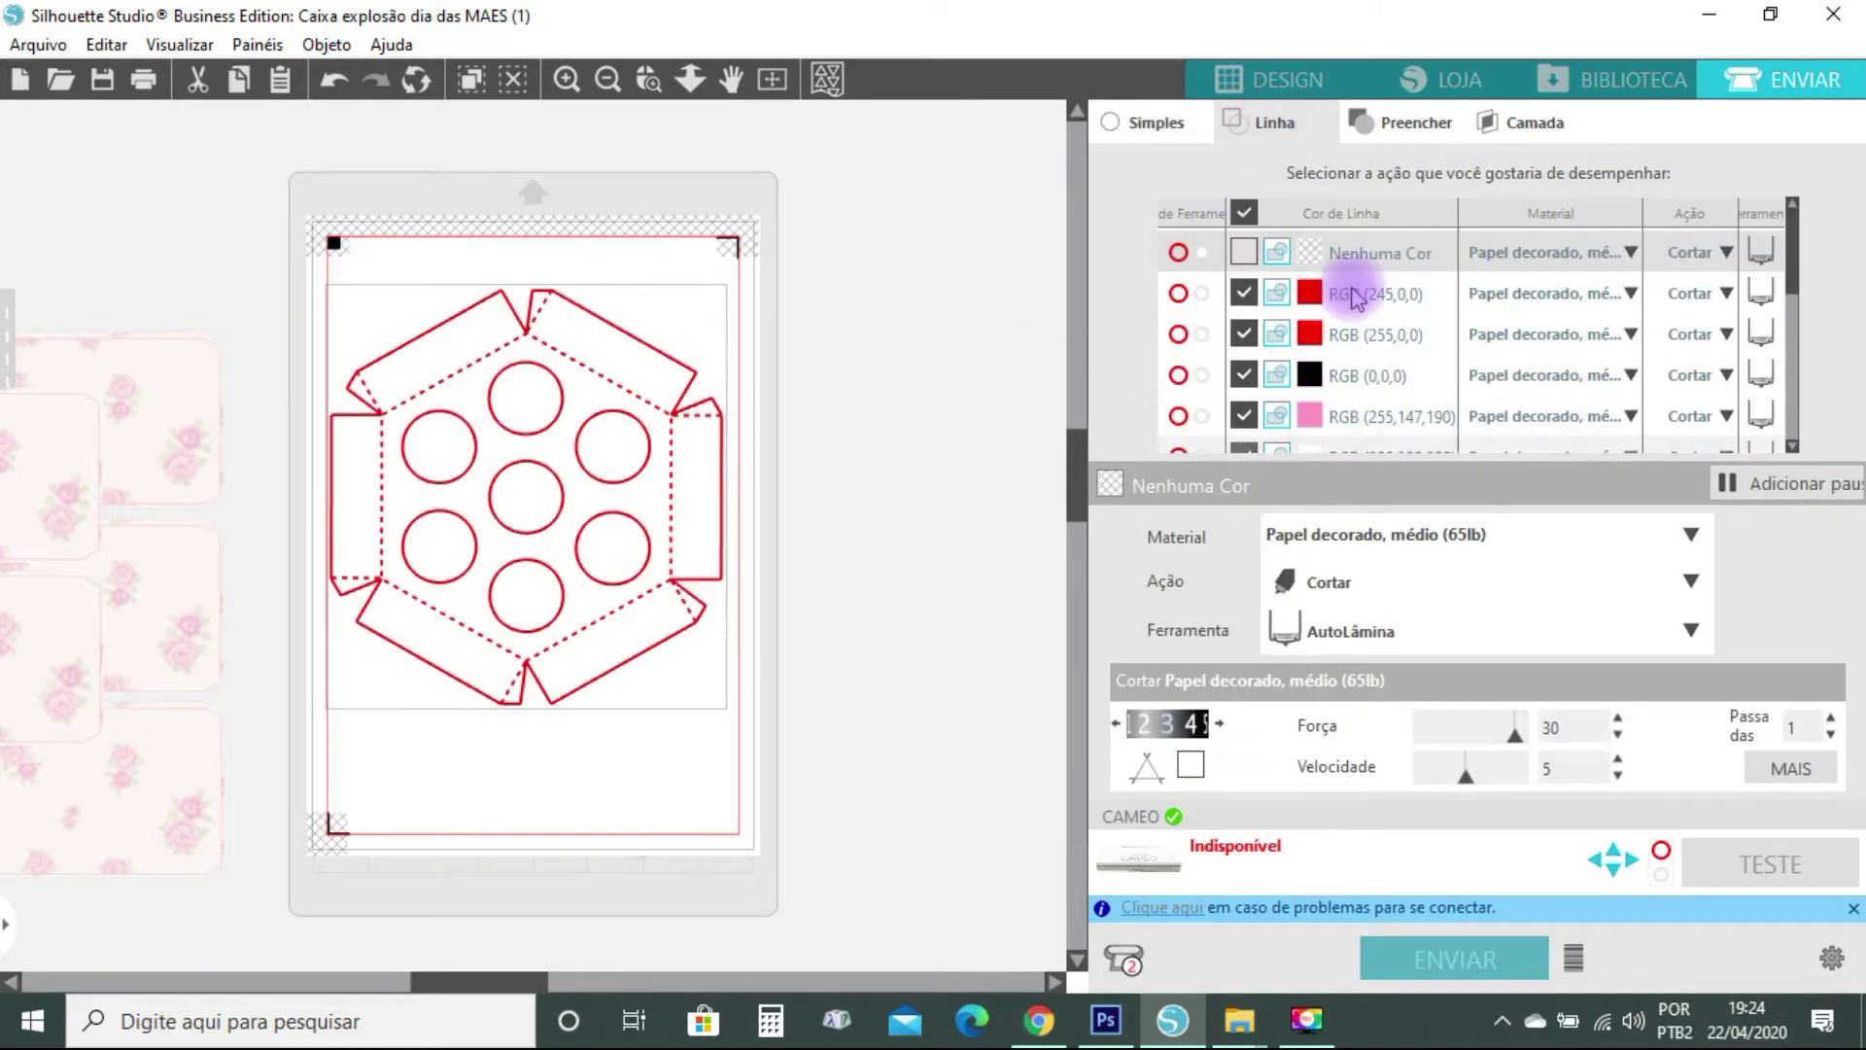
Switch the cut settings to the simple mode, return to the design, and set the red value of the cradle's line colour to 255
left_click(1162, 125)
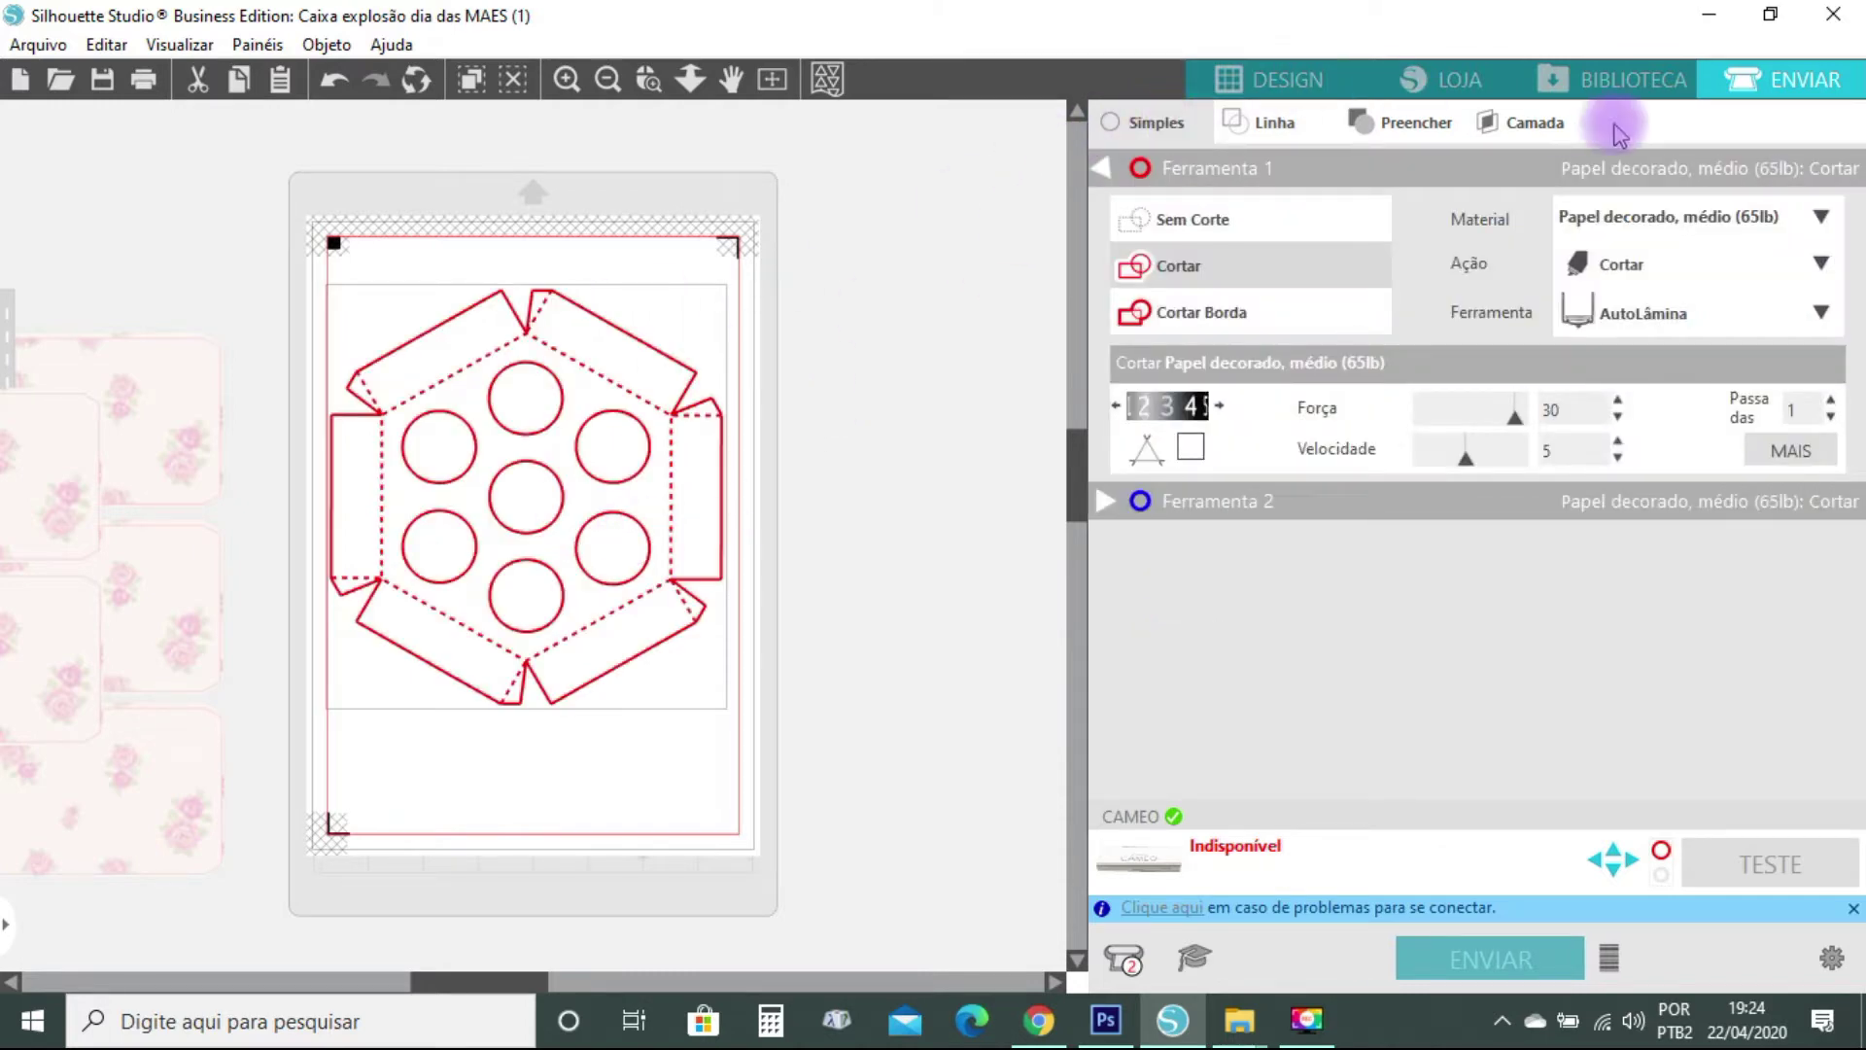
left_click(1293, 81)
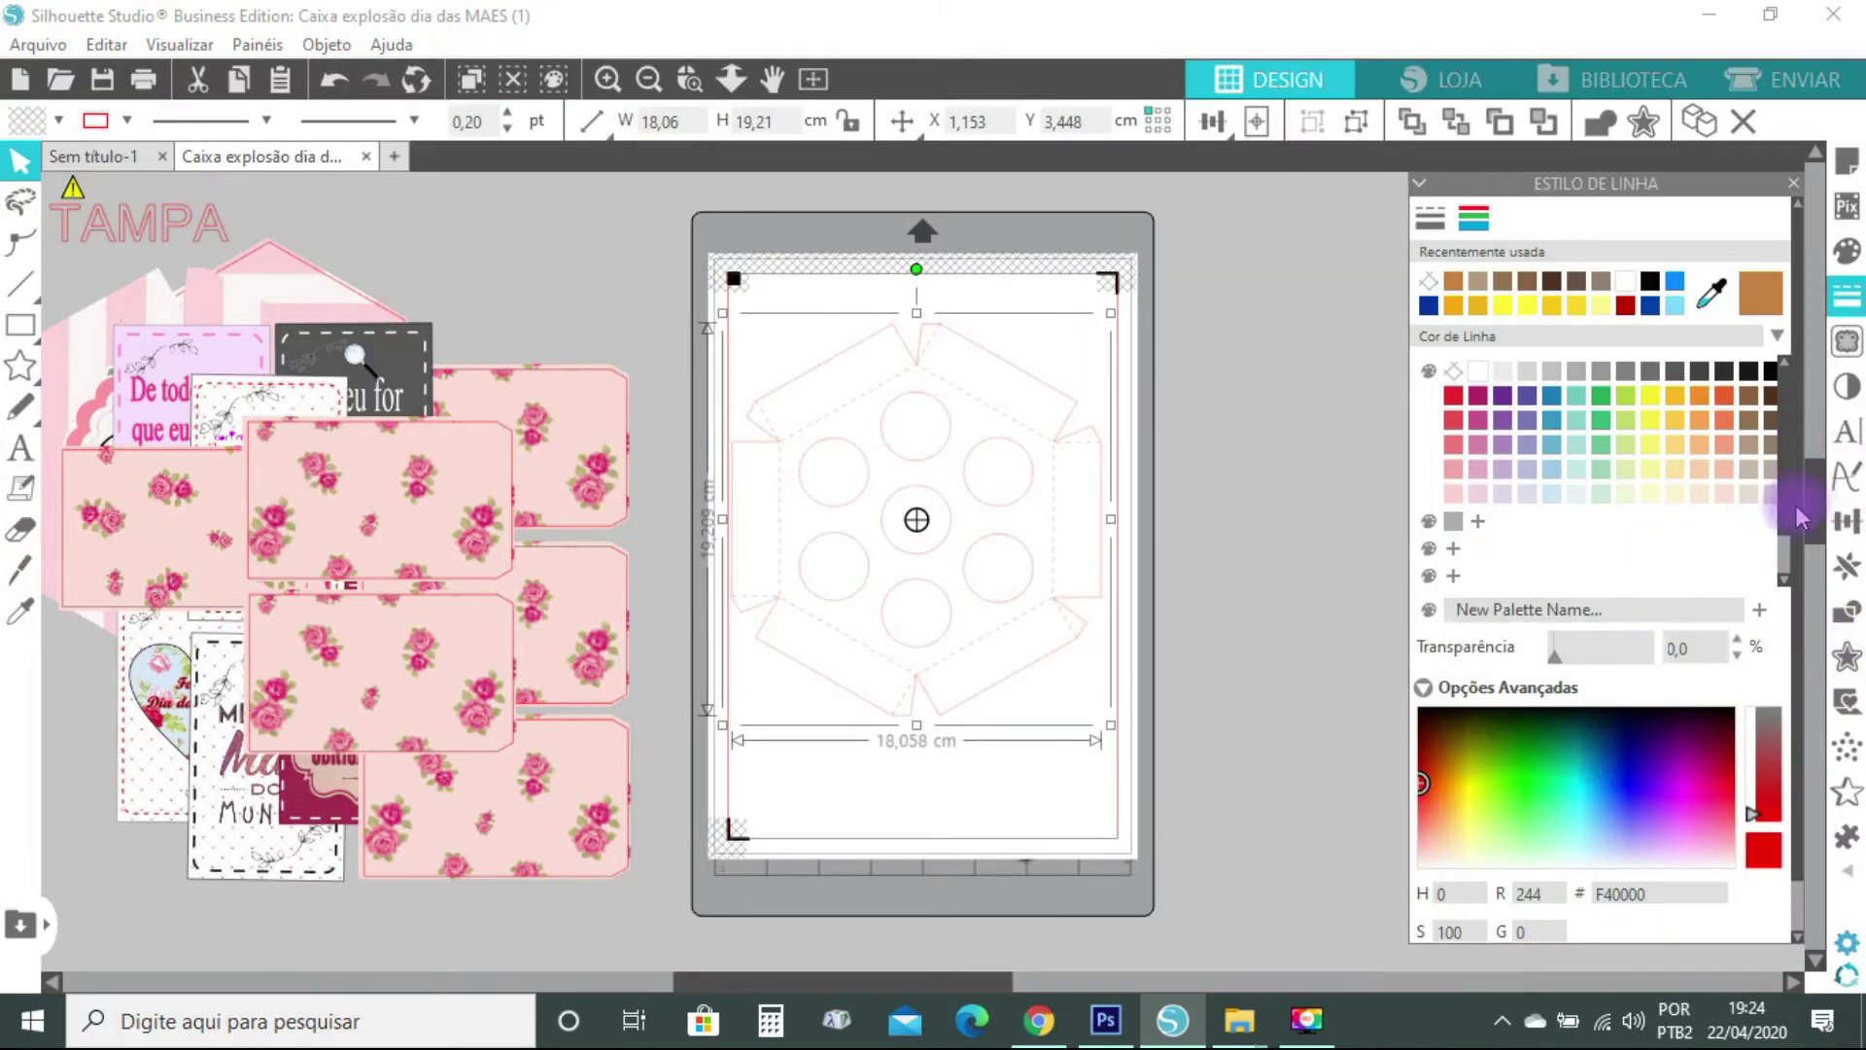
scroll(1795, 499, "down", 1)
left_click_drag(1819, 501, 1819, 447)
scroll(1652, 846, "down", 2)
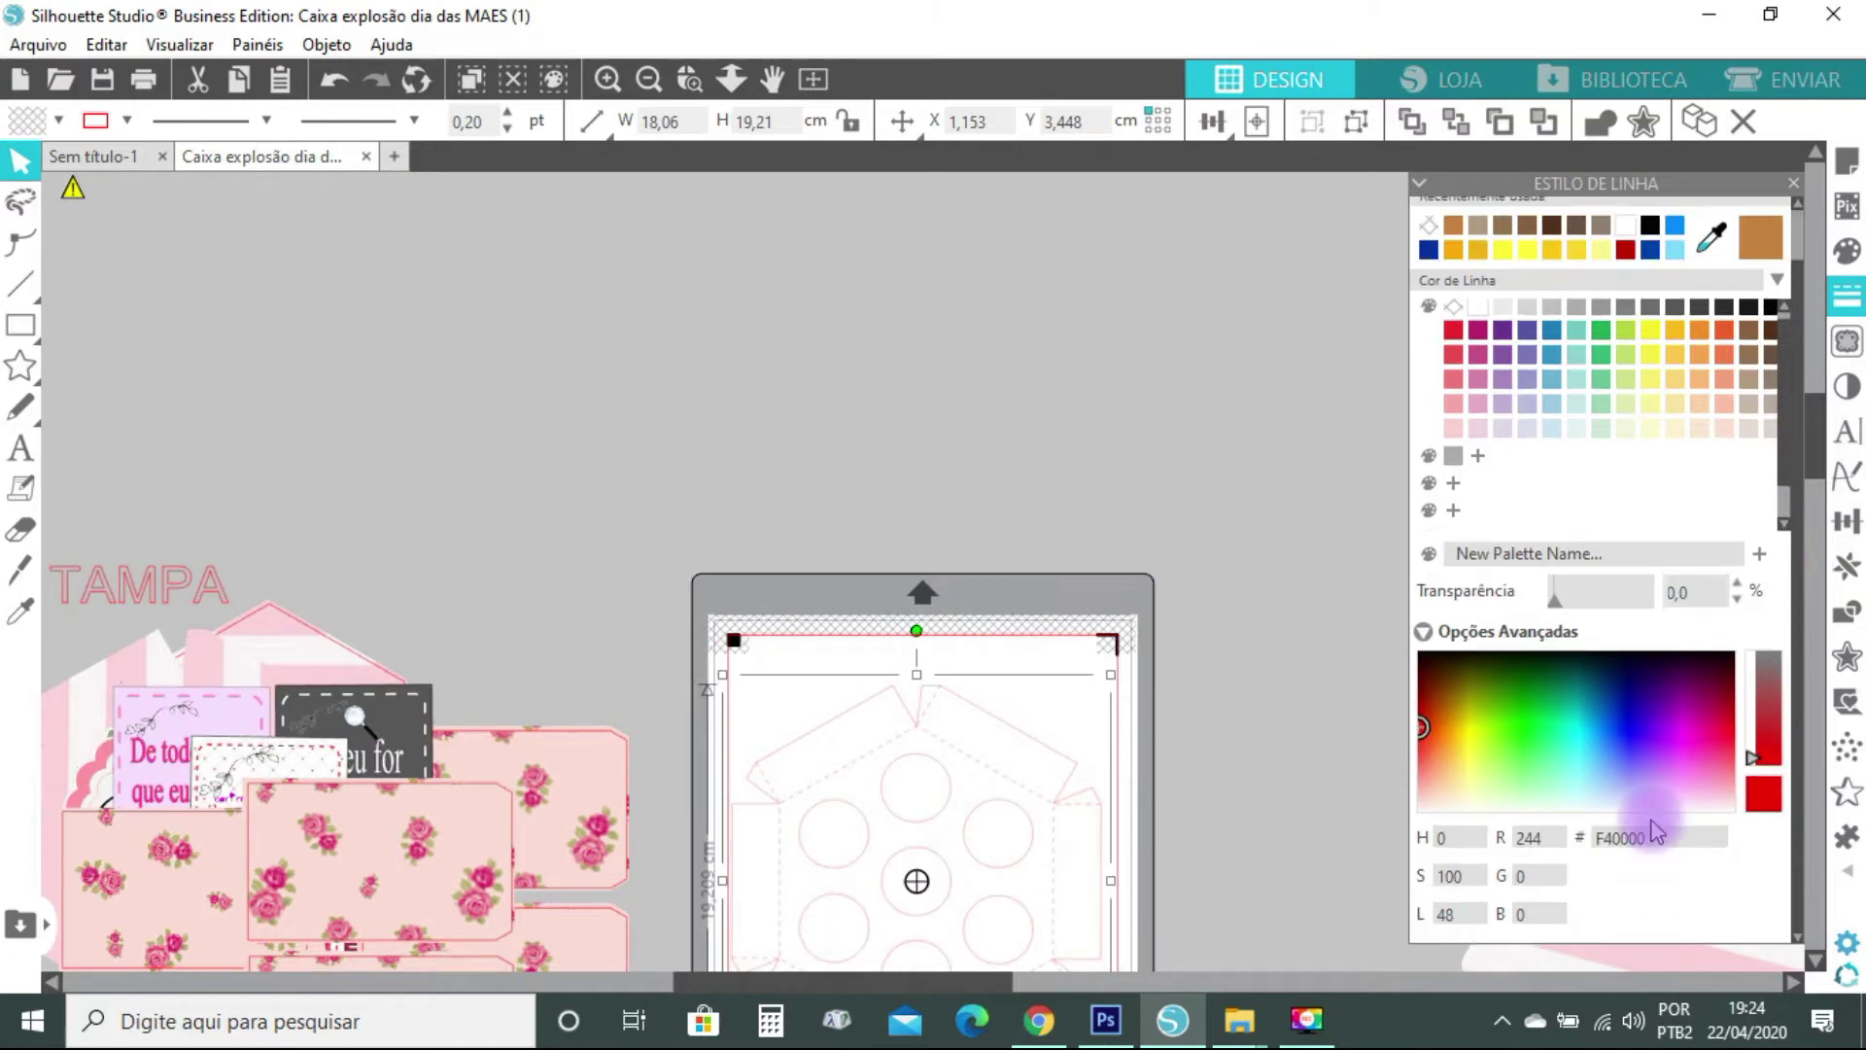
scroll(1089, 472, "down", 1)
scroll(1103, 516, "down", 3)
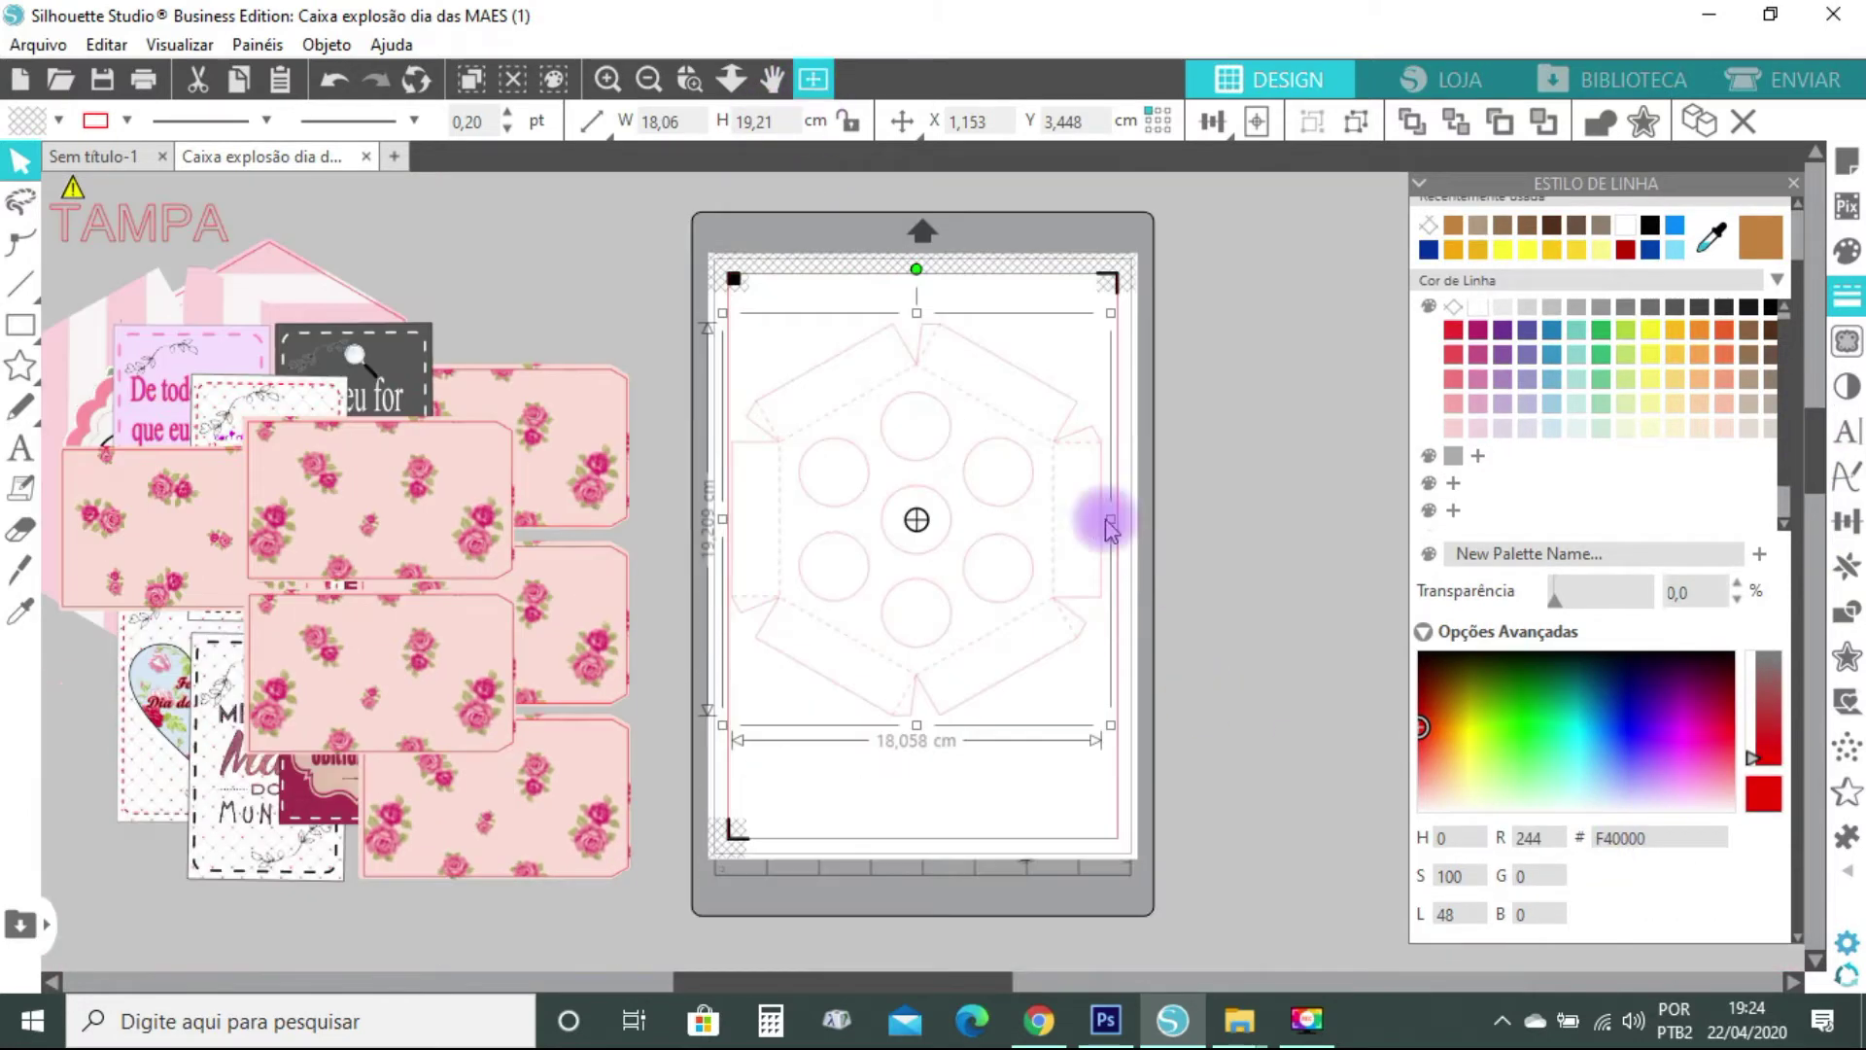
double_click(1540, 836)
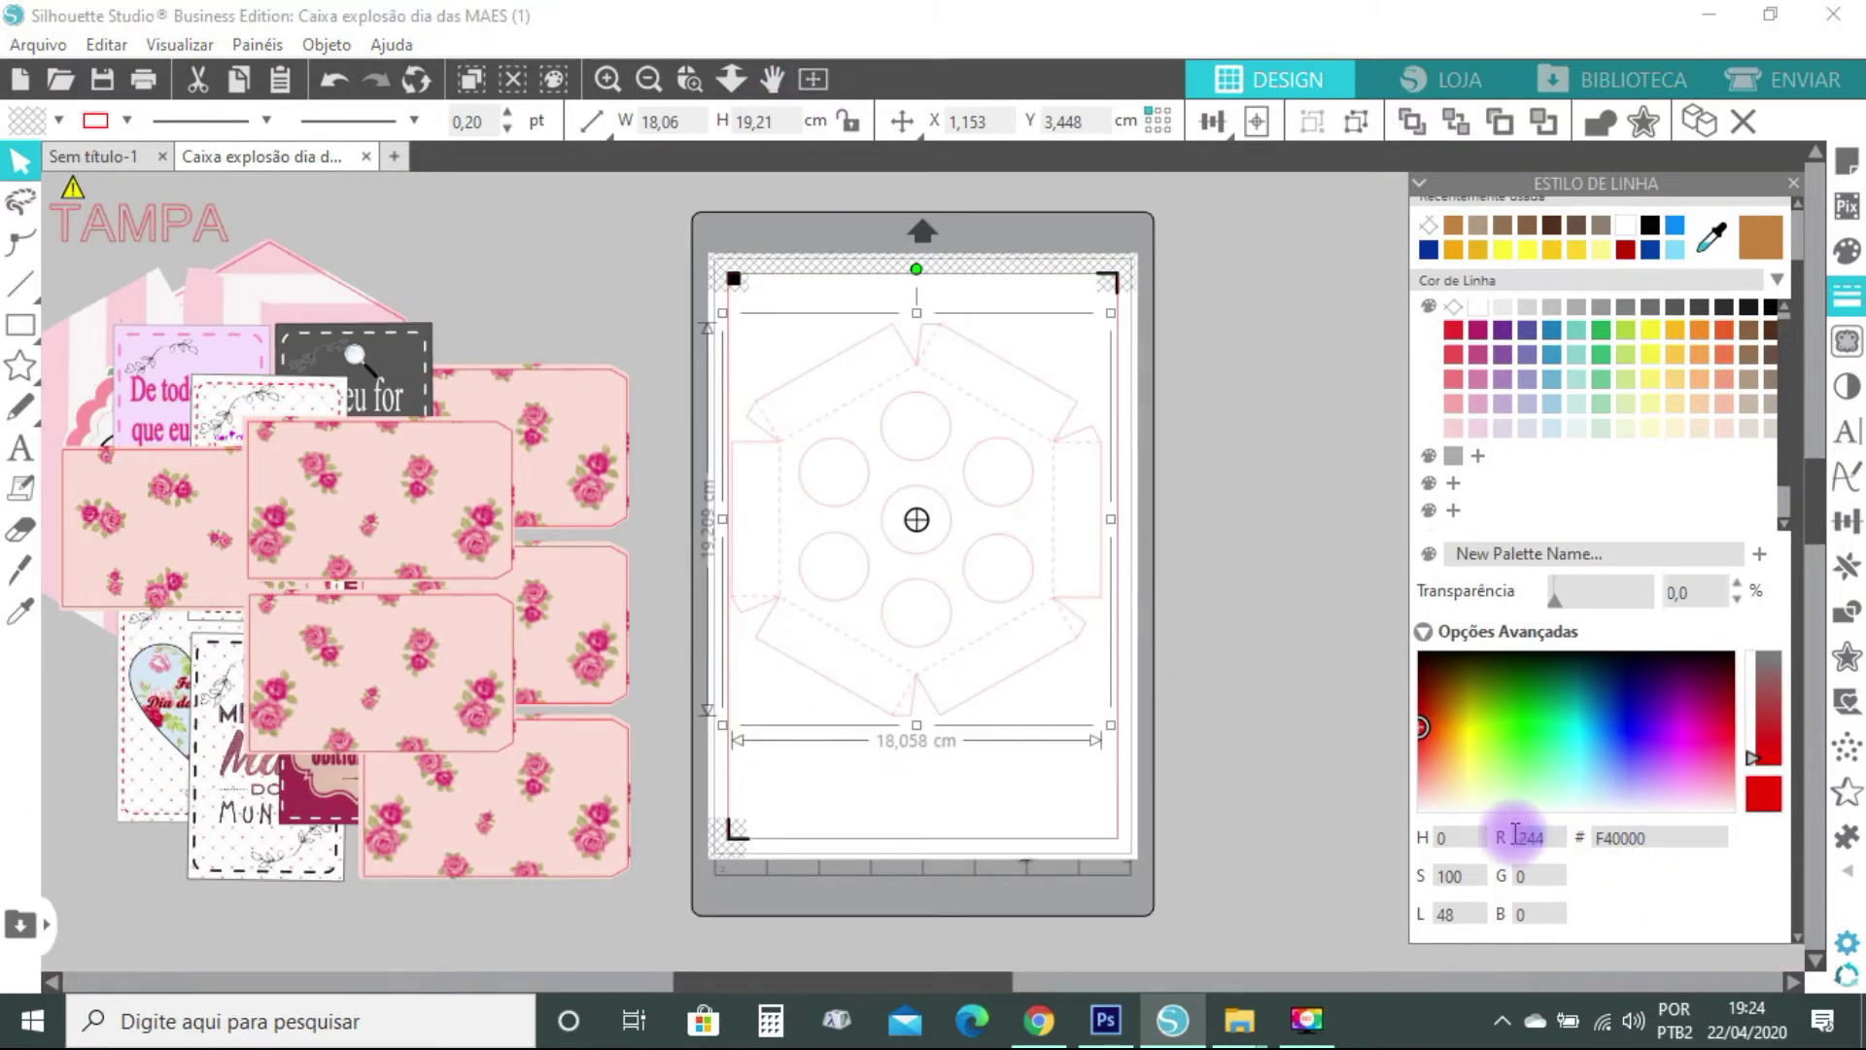
double_click(1448, 875)
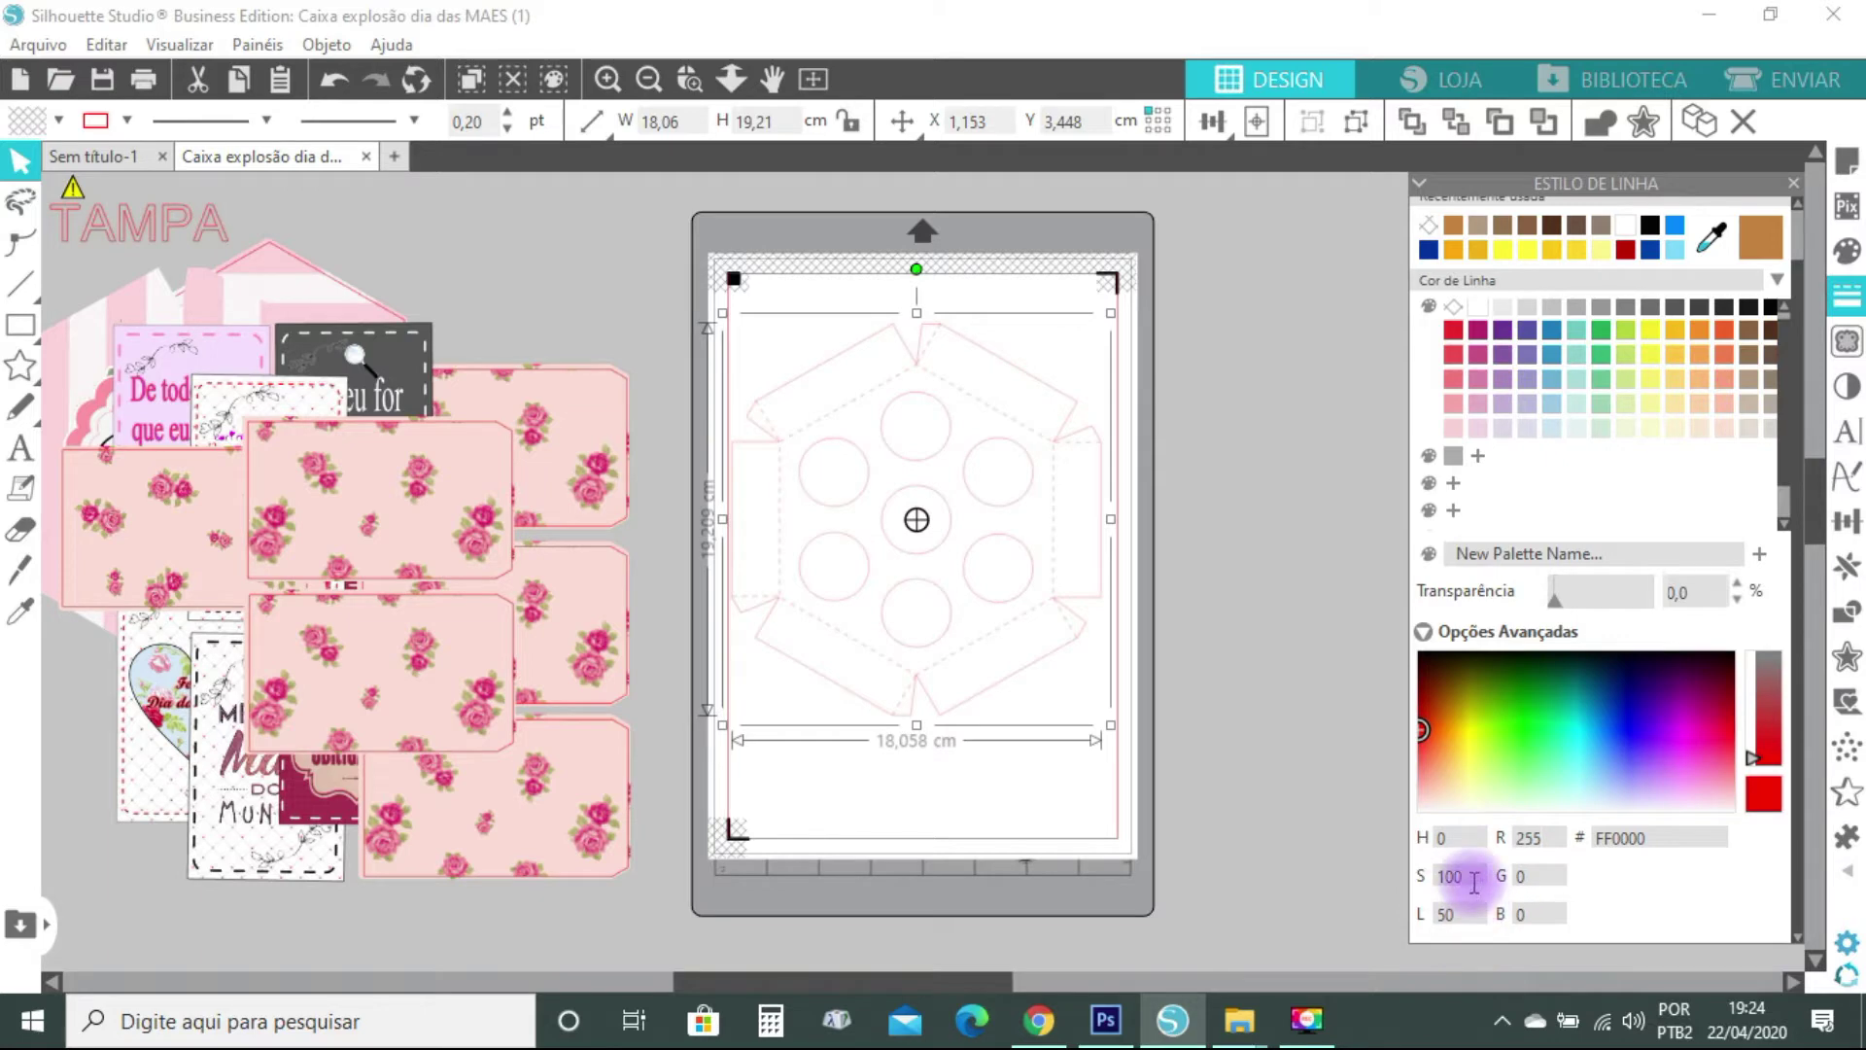
Try zero saturation and lightness for the cradle's line colour, and restore its red value to 255
left_click_drag(1474, 881, 1391, 886)
key("Return")
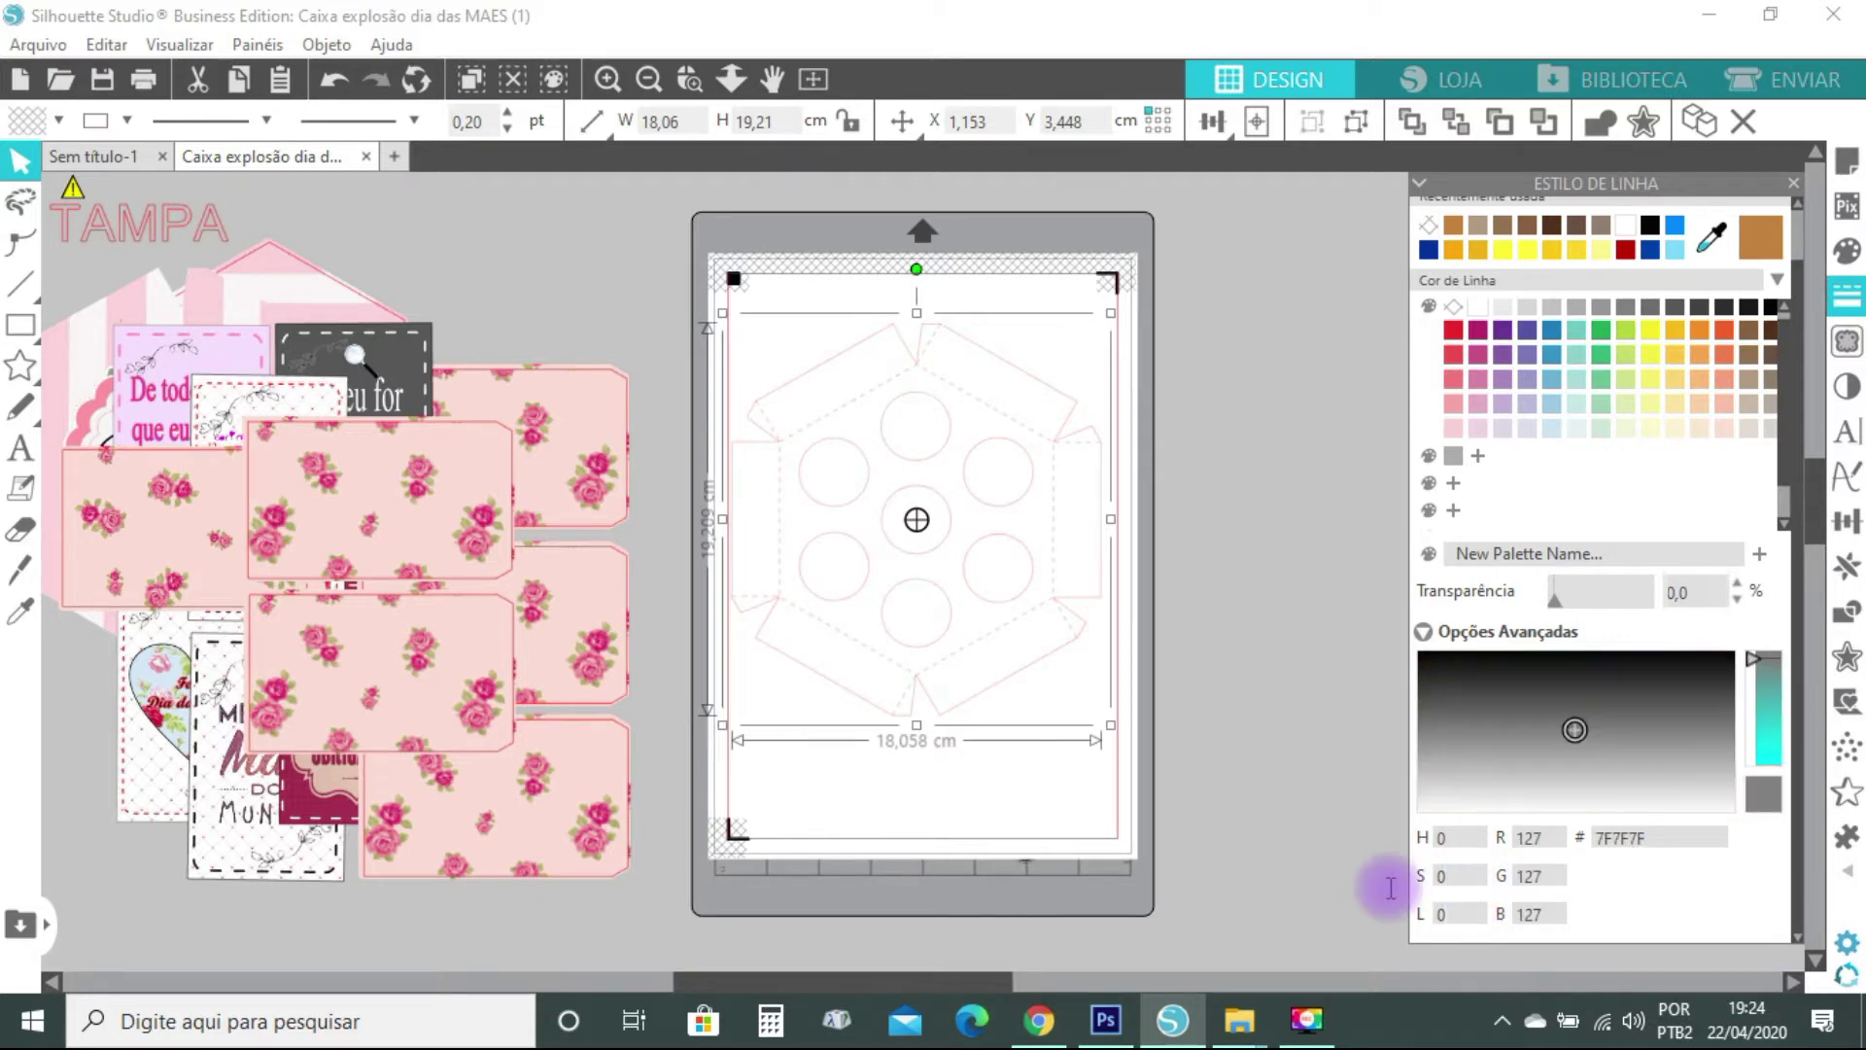
key("Return")
left_click_drag(1531, 843, 1452, 843)
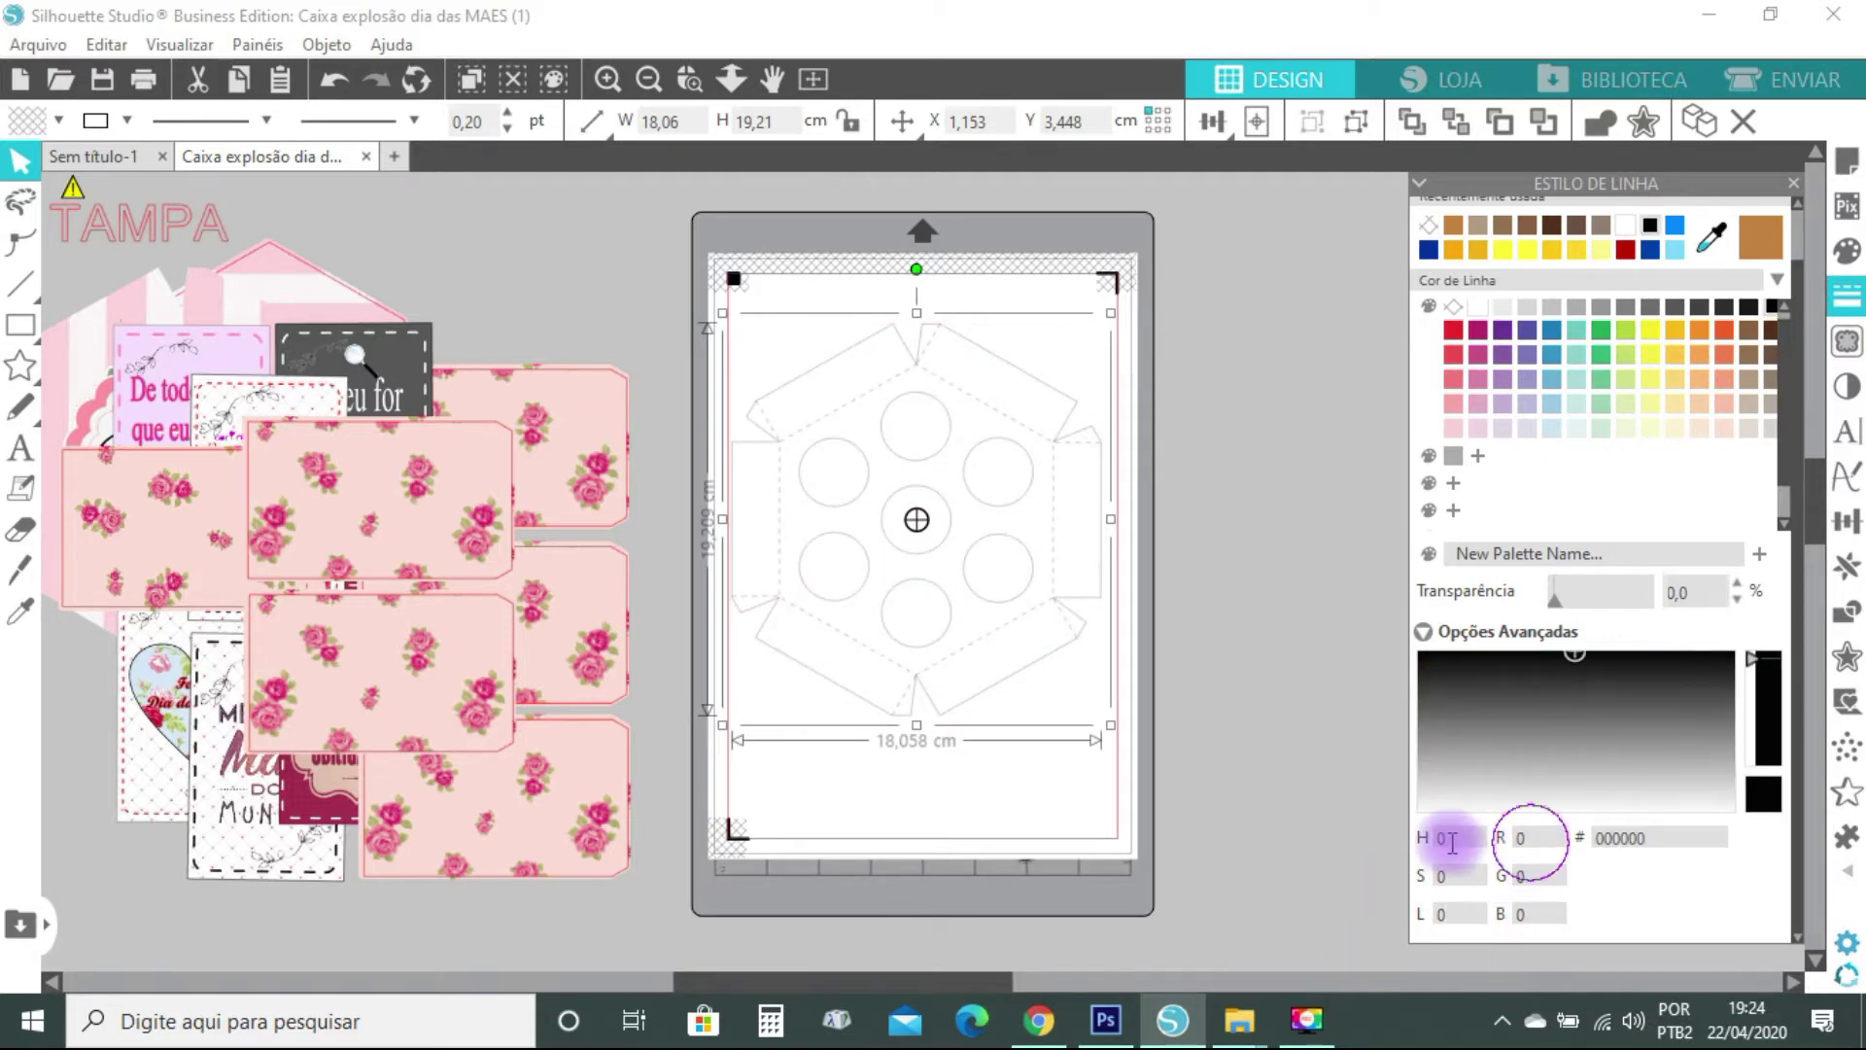
key("Return")
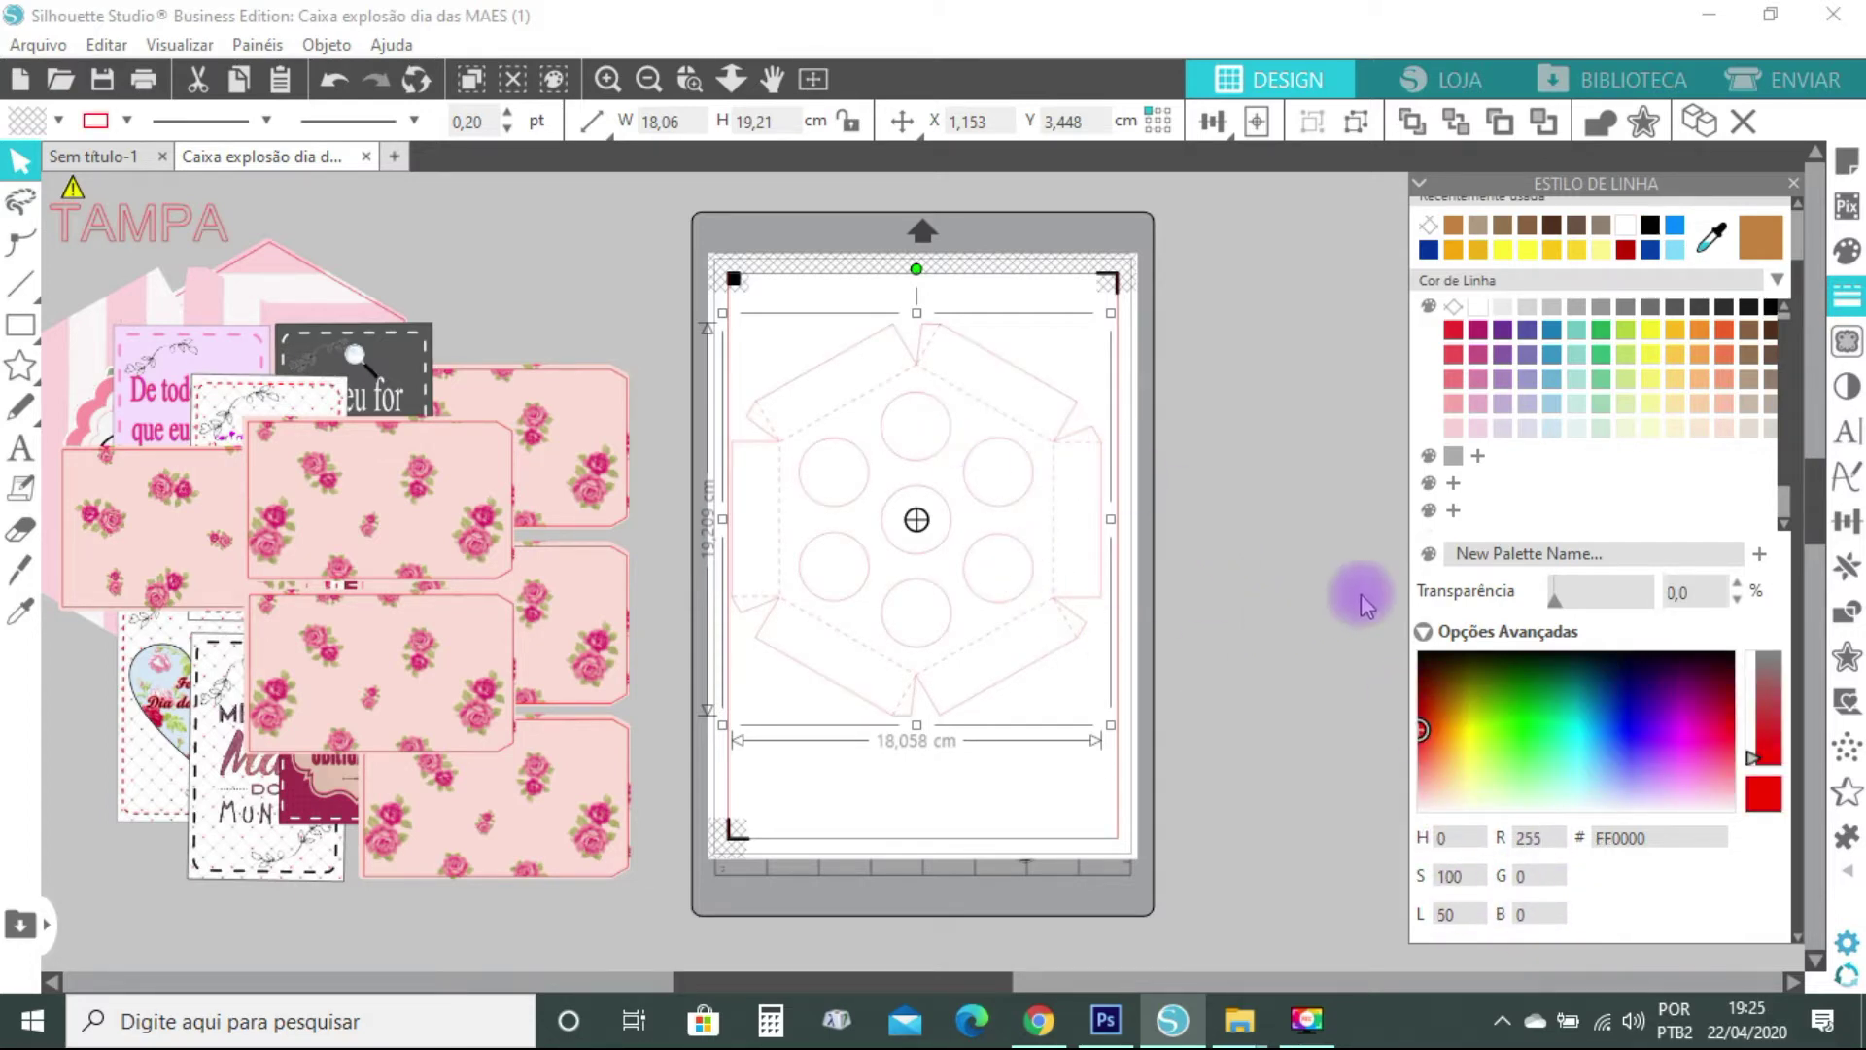
scroll(1560, 452, "up", 1)
scroll(1562, 454, "down", 1)
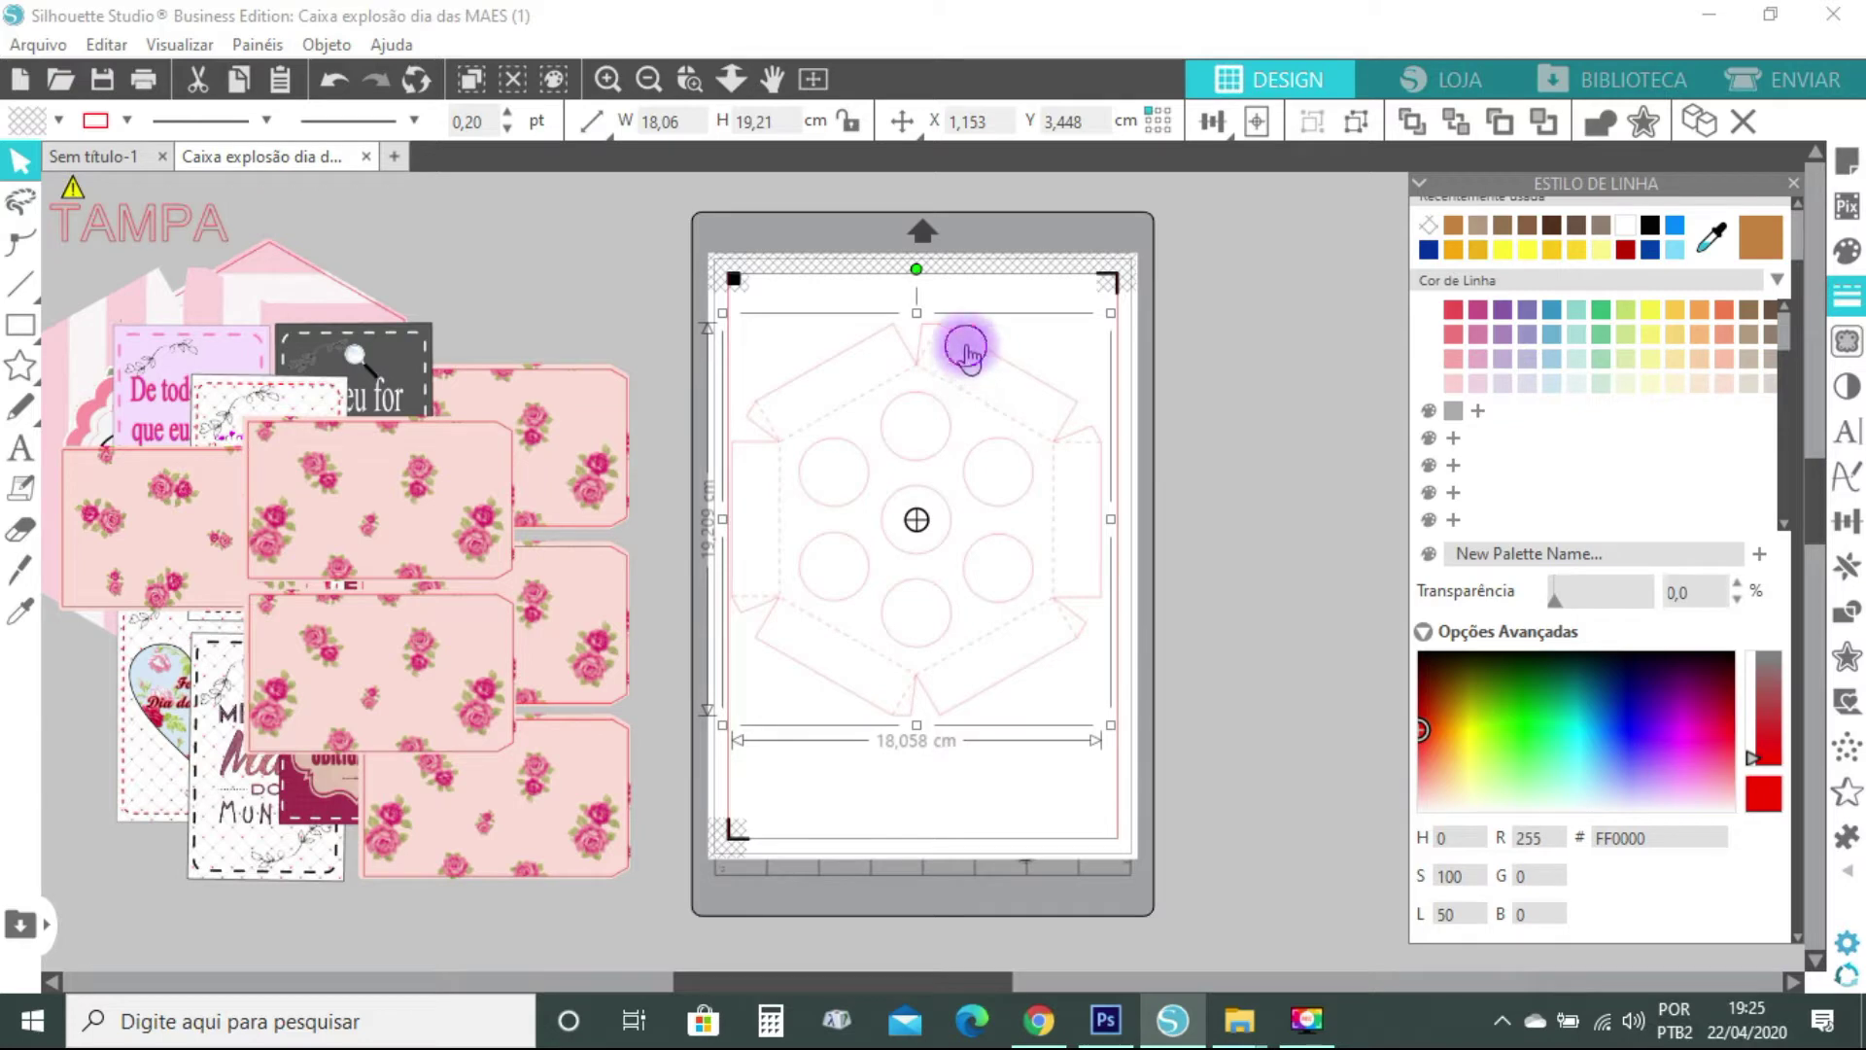
Turn the cradle's lines black (000000) by zeroing saturation and lightness, and reselect the cradle to re-enter 255 for red
left_click(1453, 875)
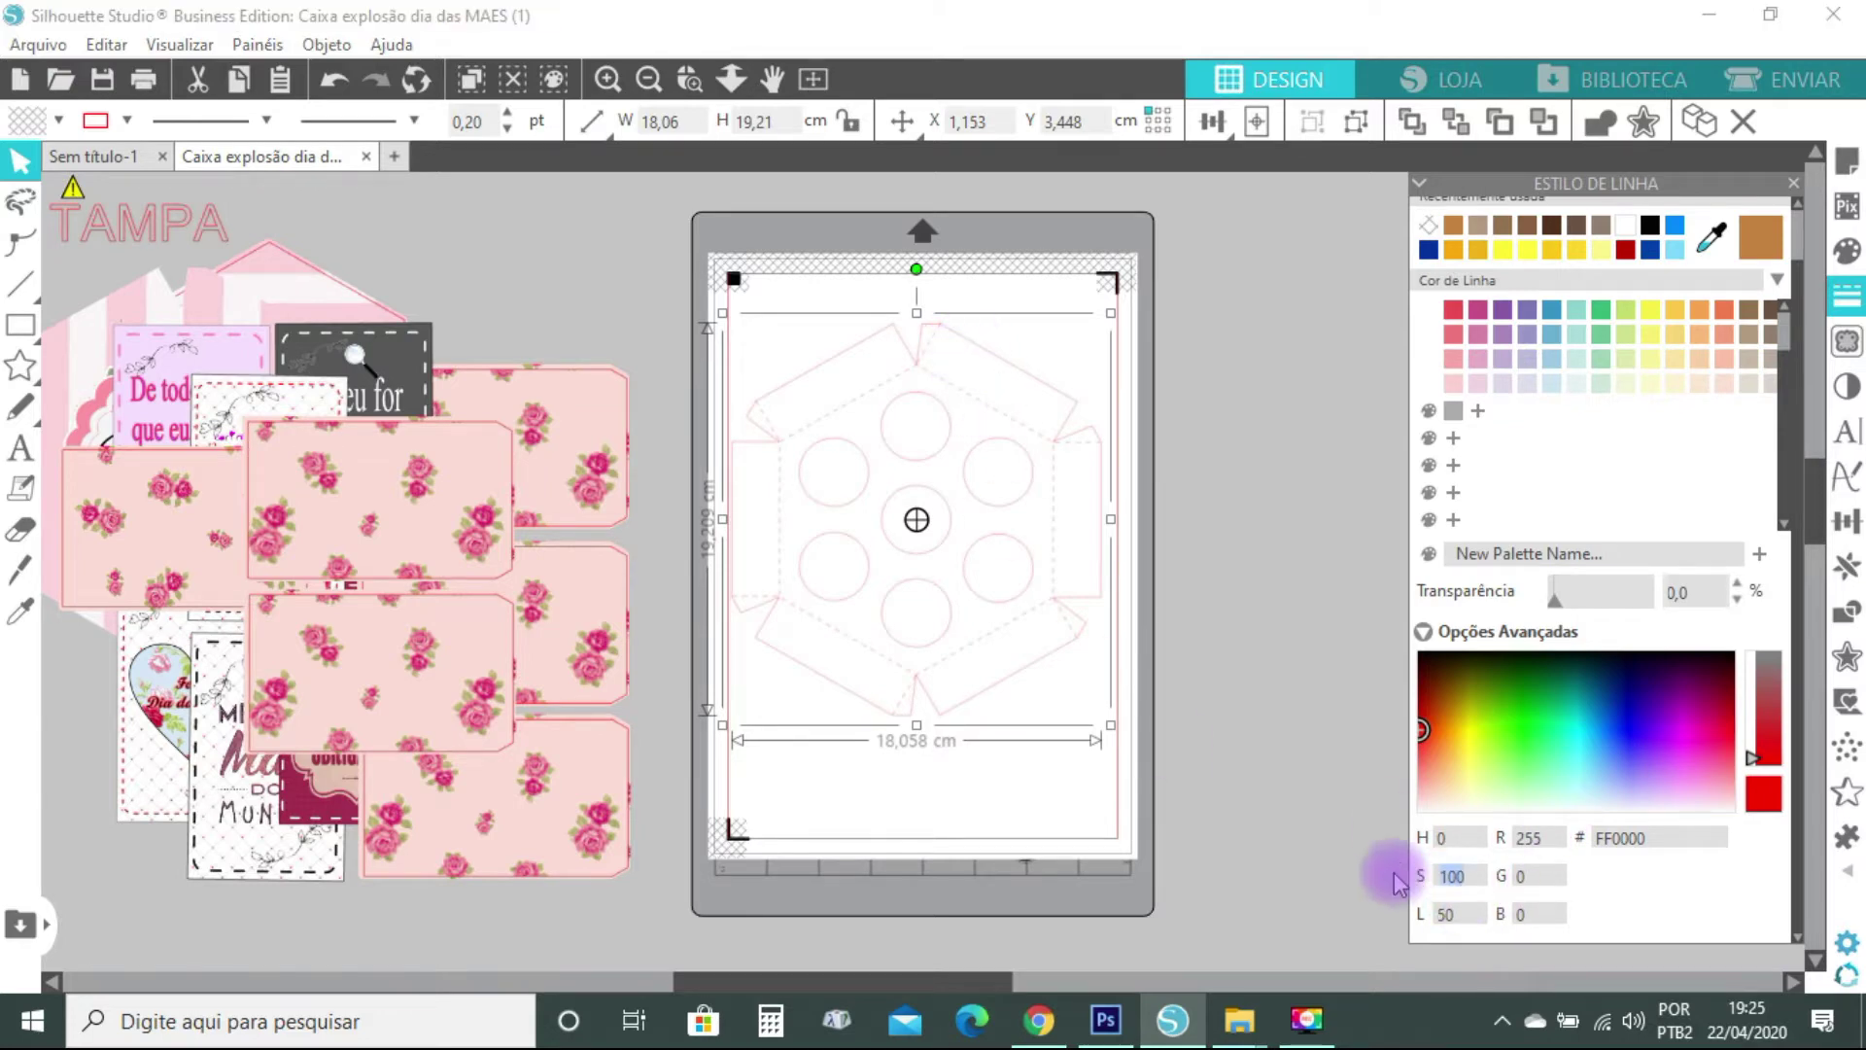
key("Tab")
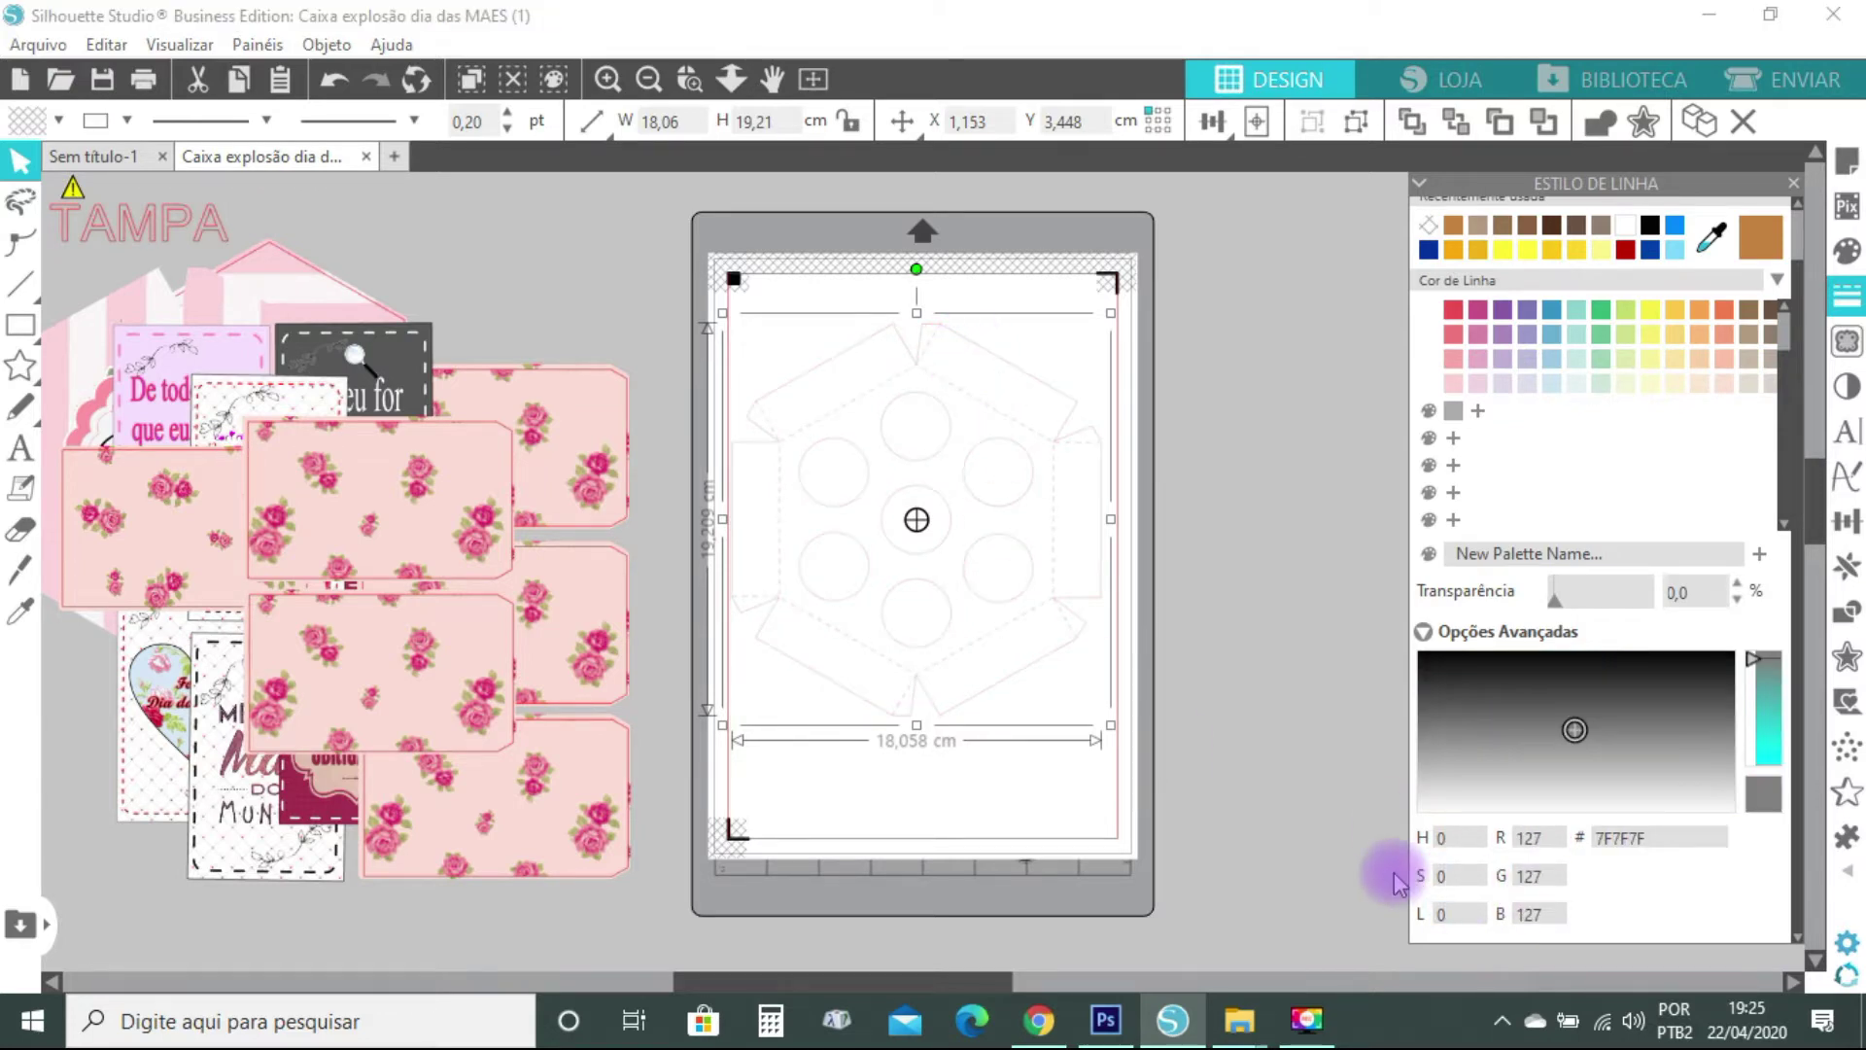
key("Tab")
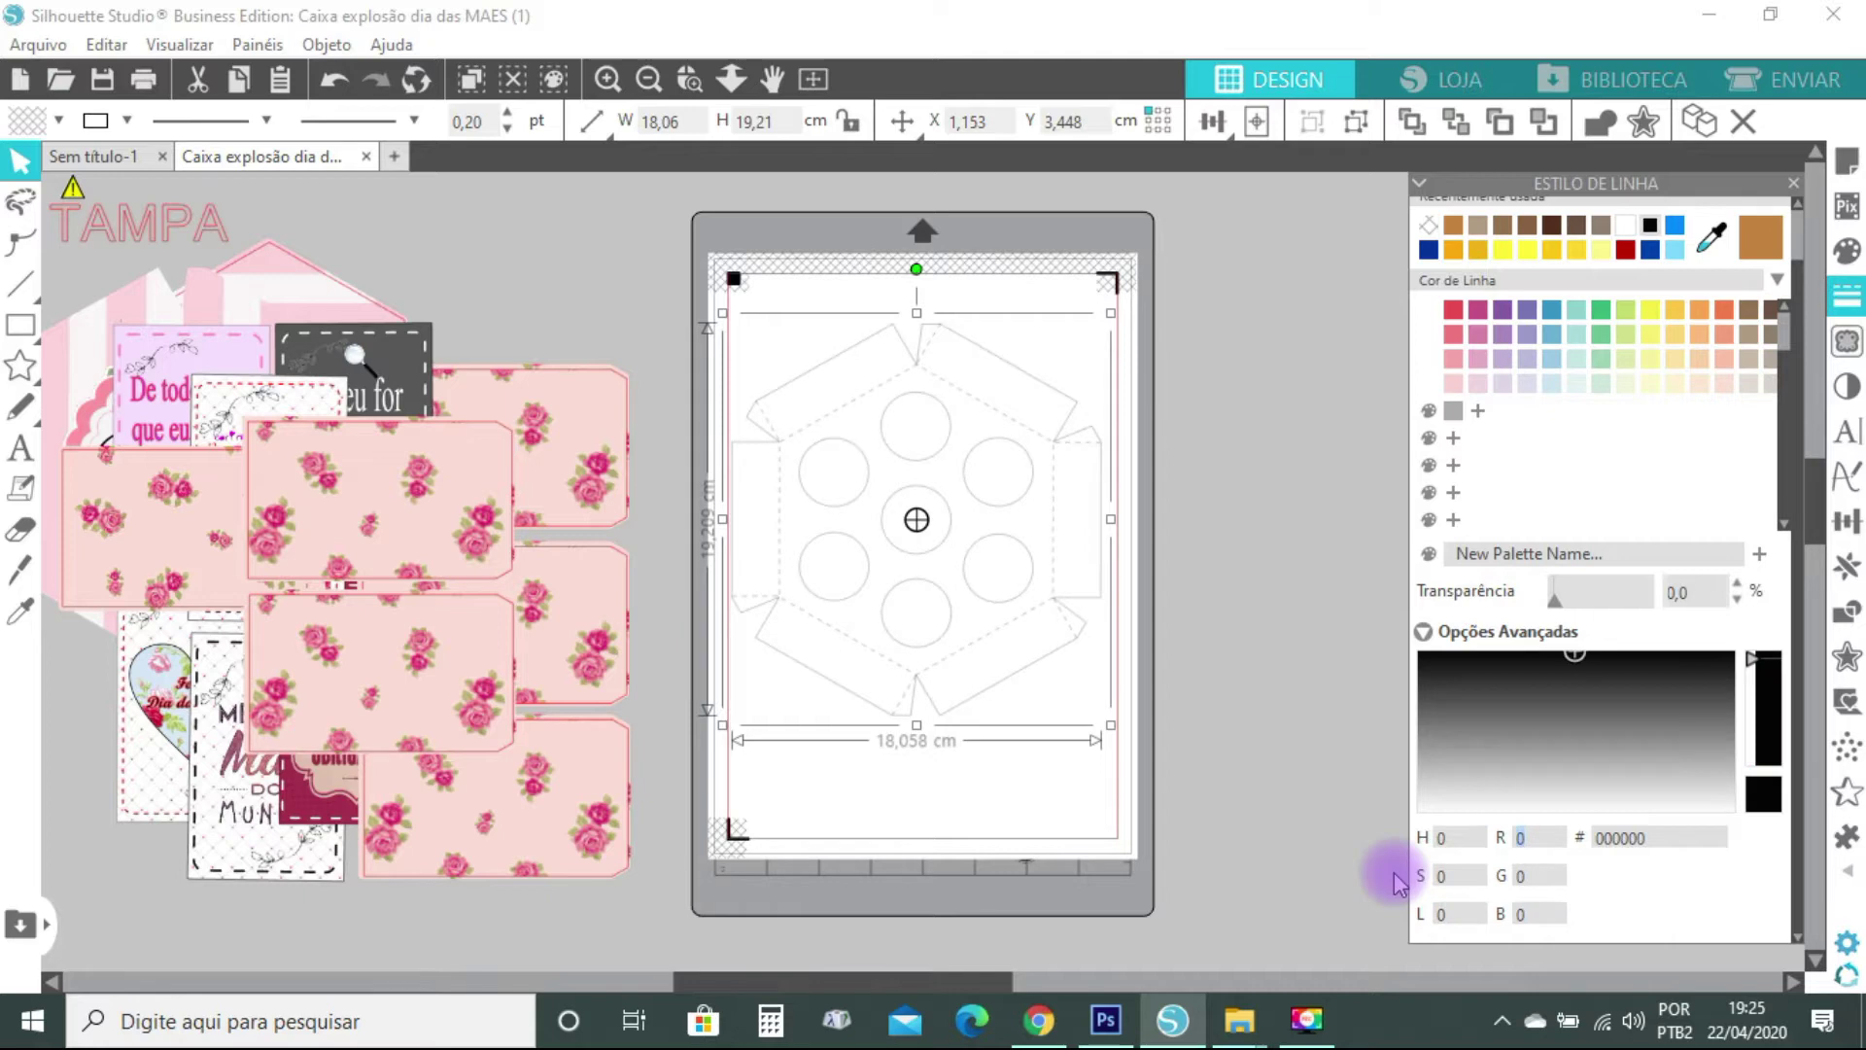
left_click(1364, 868)
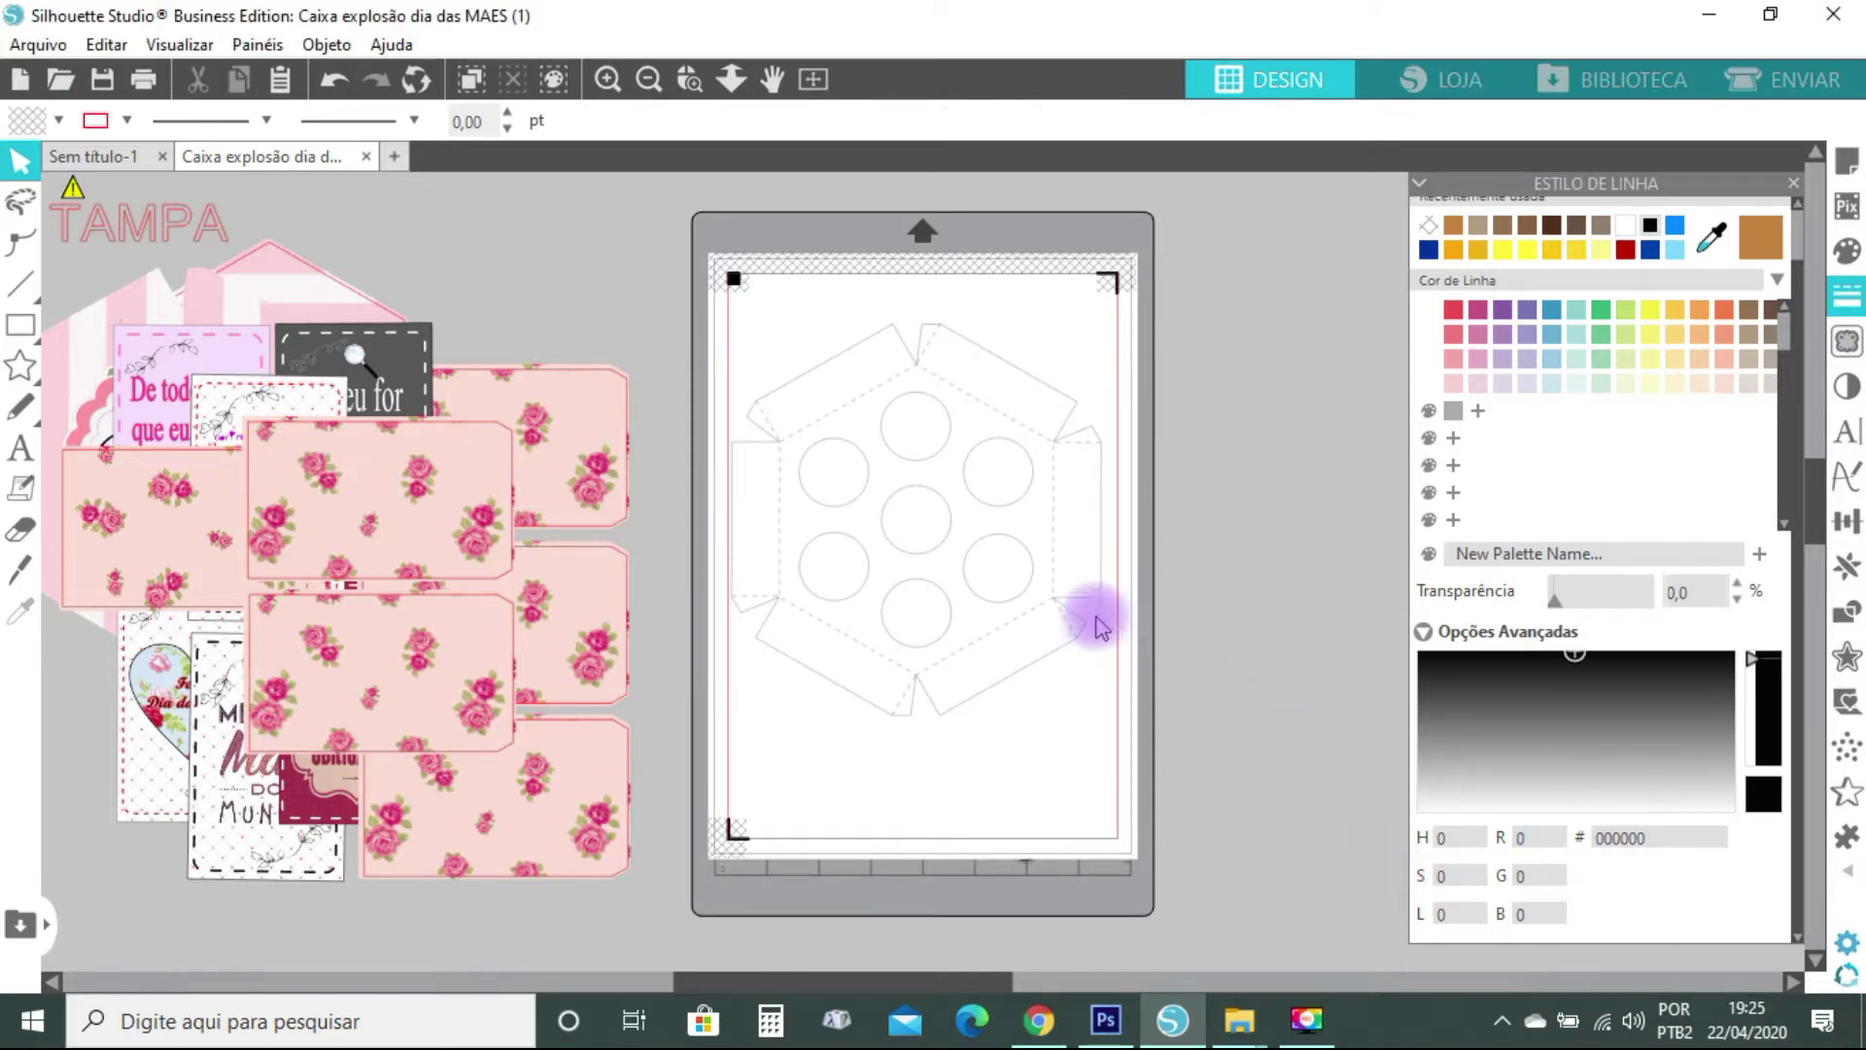
left_click(1089, 605)
left_click(1549, 834)
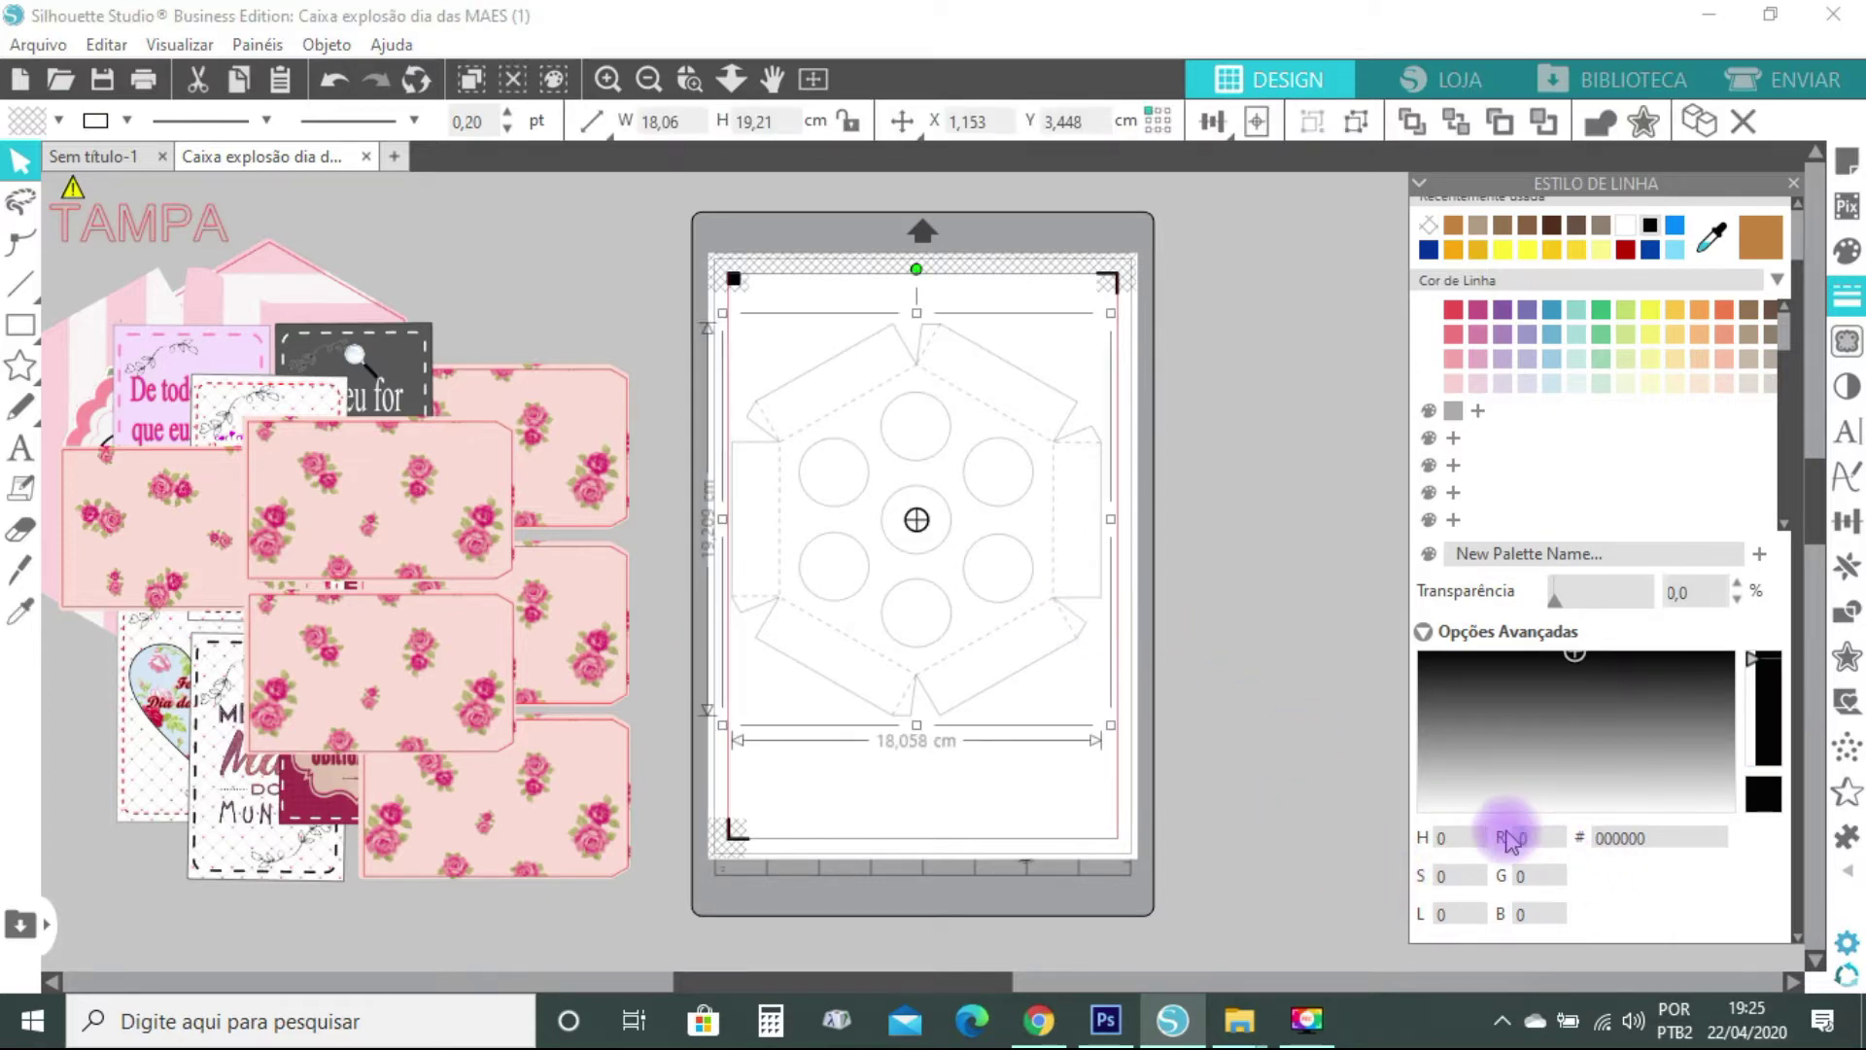
key("Return")
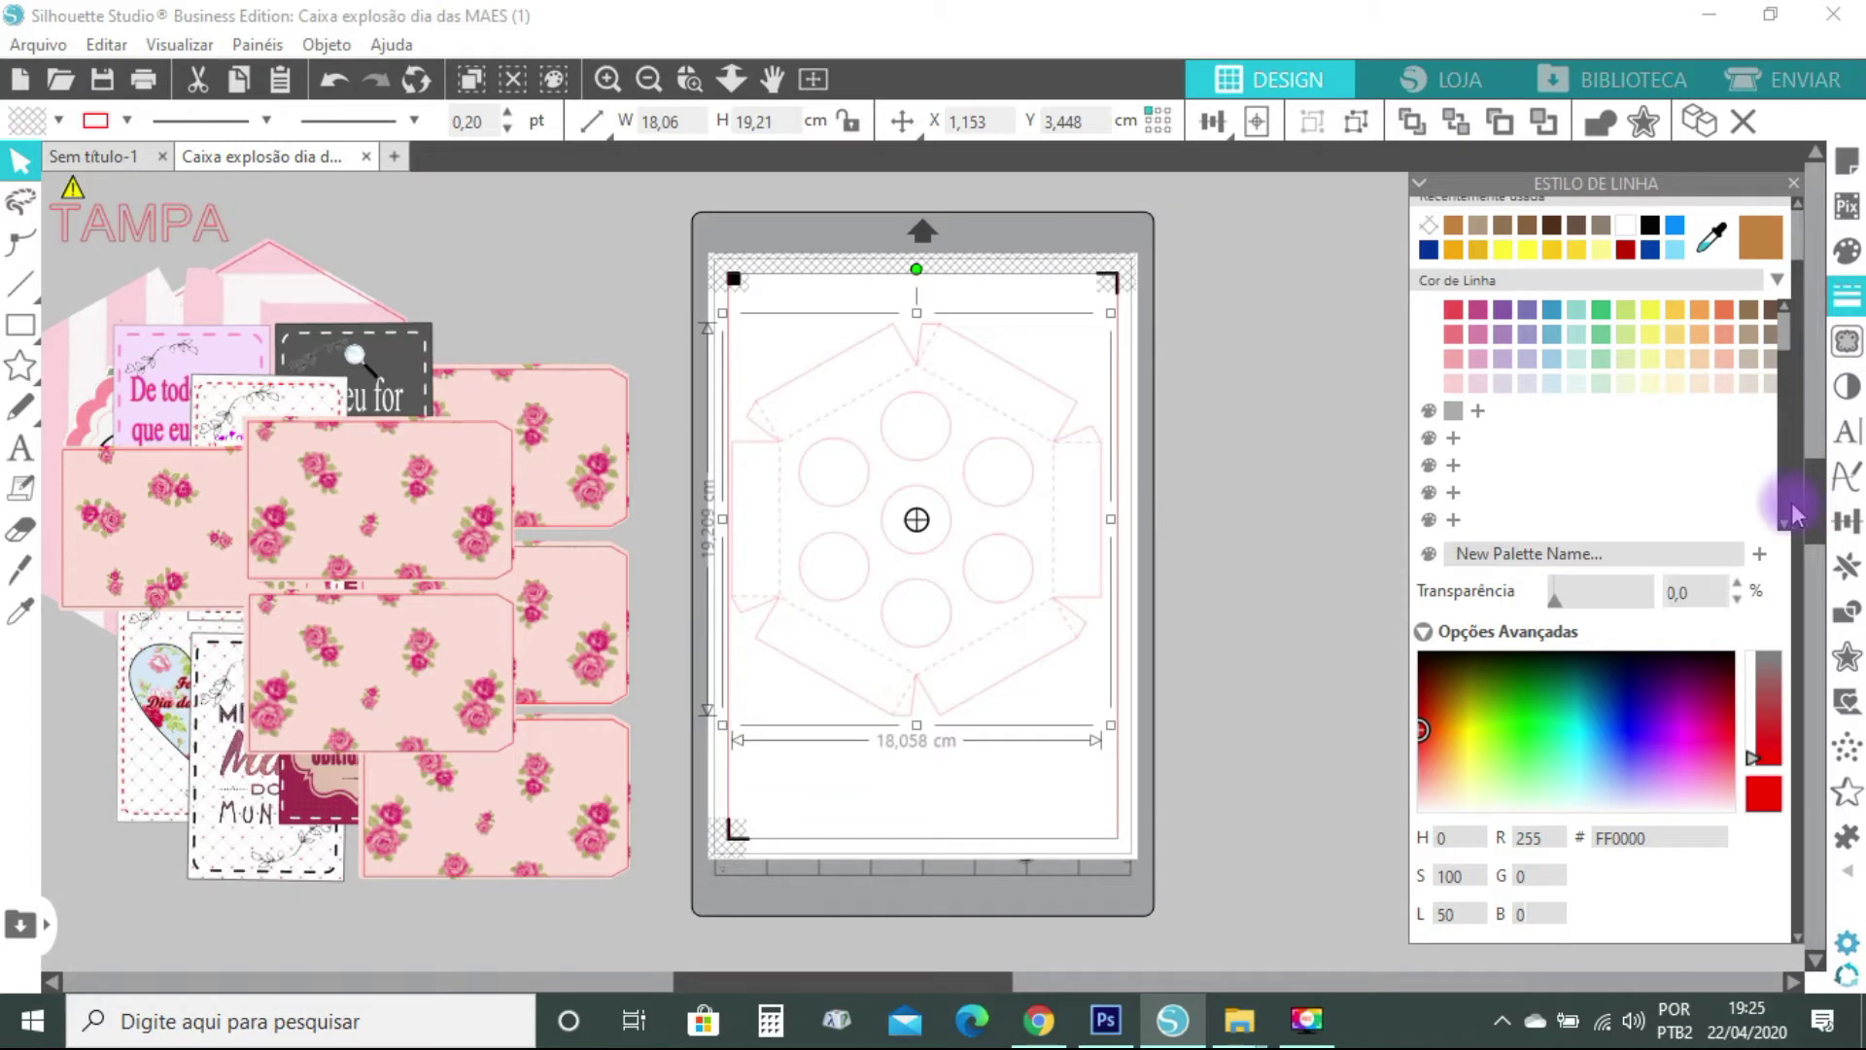
Set the thickness of the cradle's lines to 0,00 pt and close the line style settings
scroll(1567, 500, "up", 3)
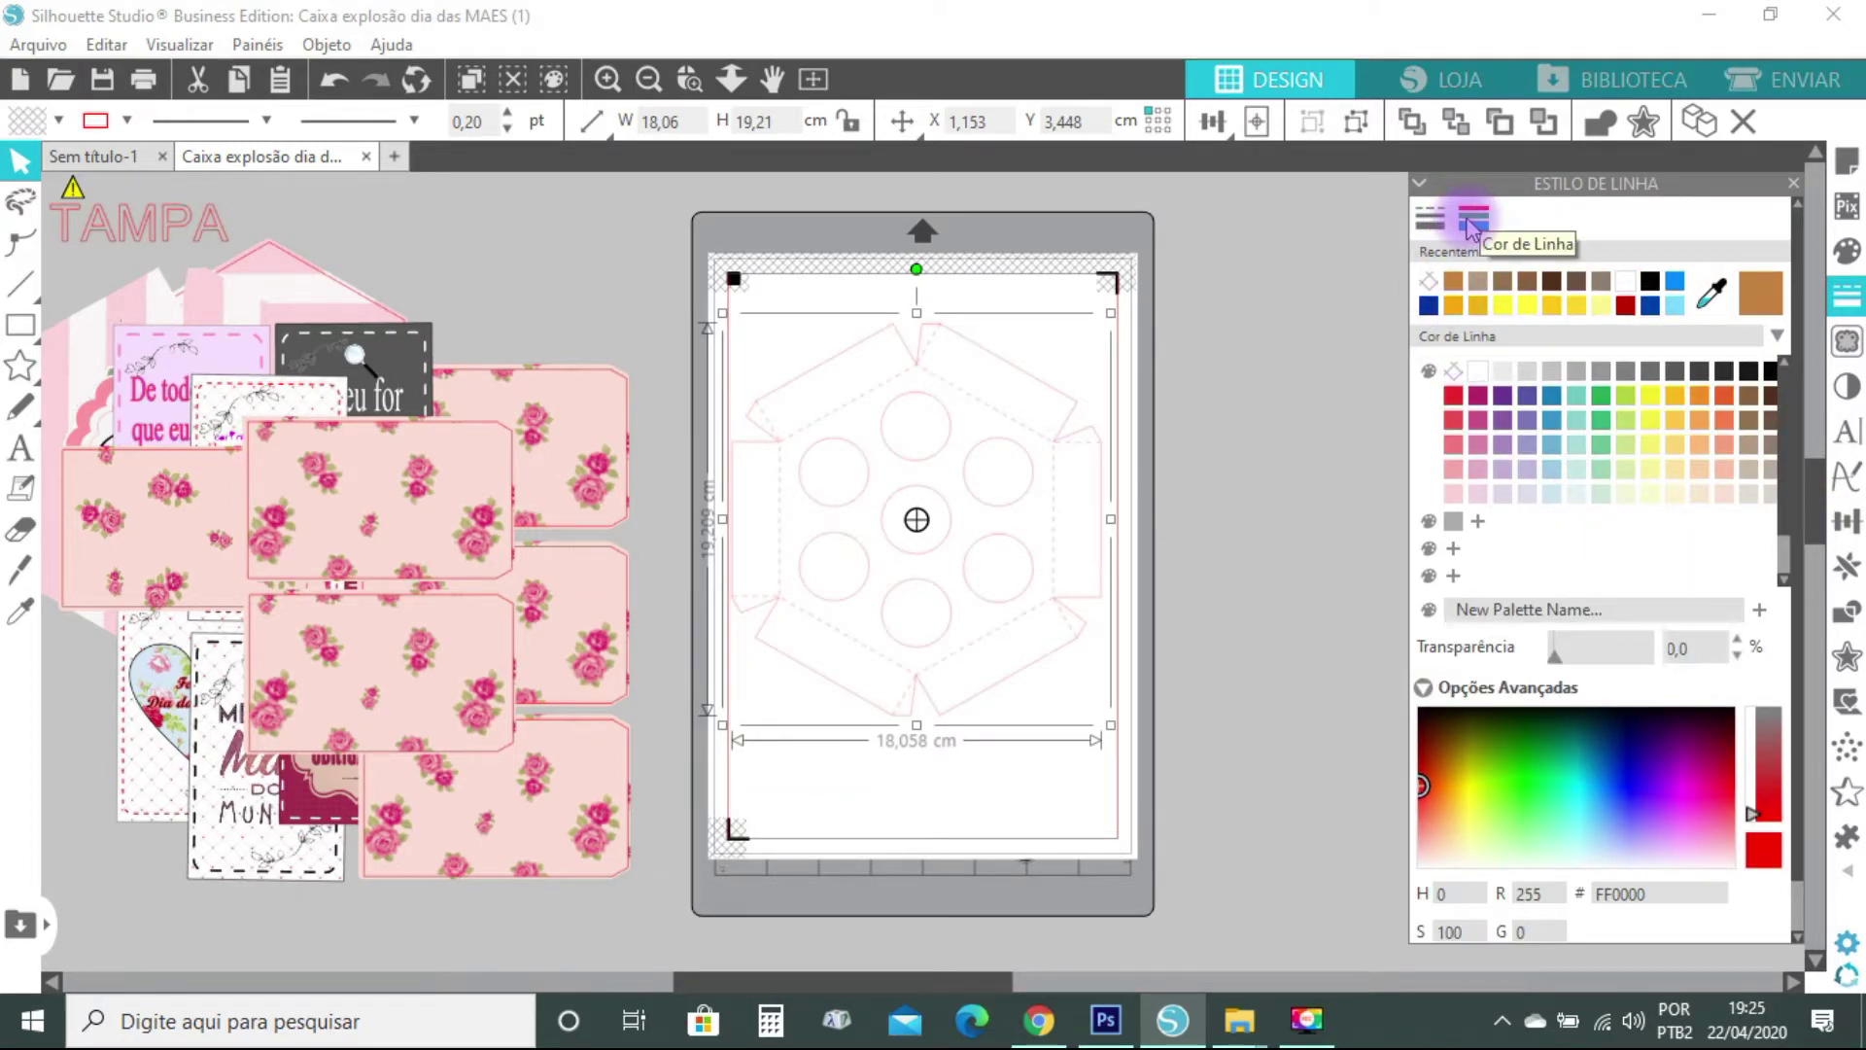
left_click(1429, 218)
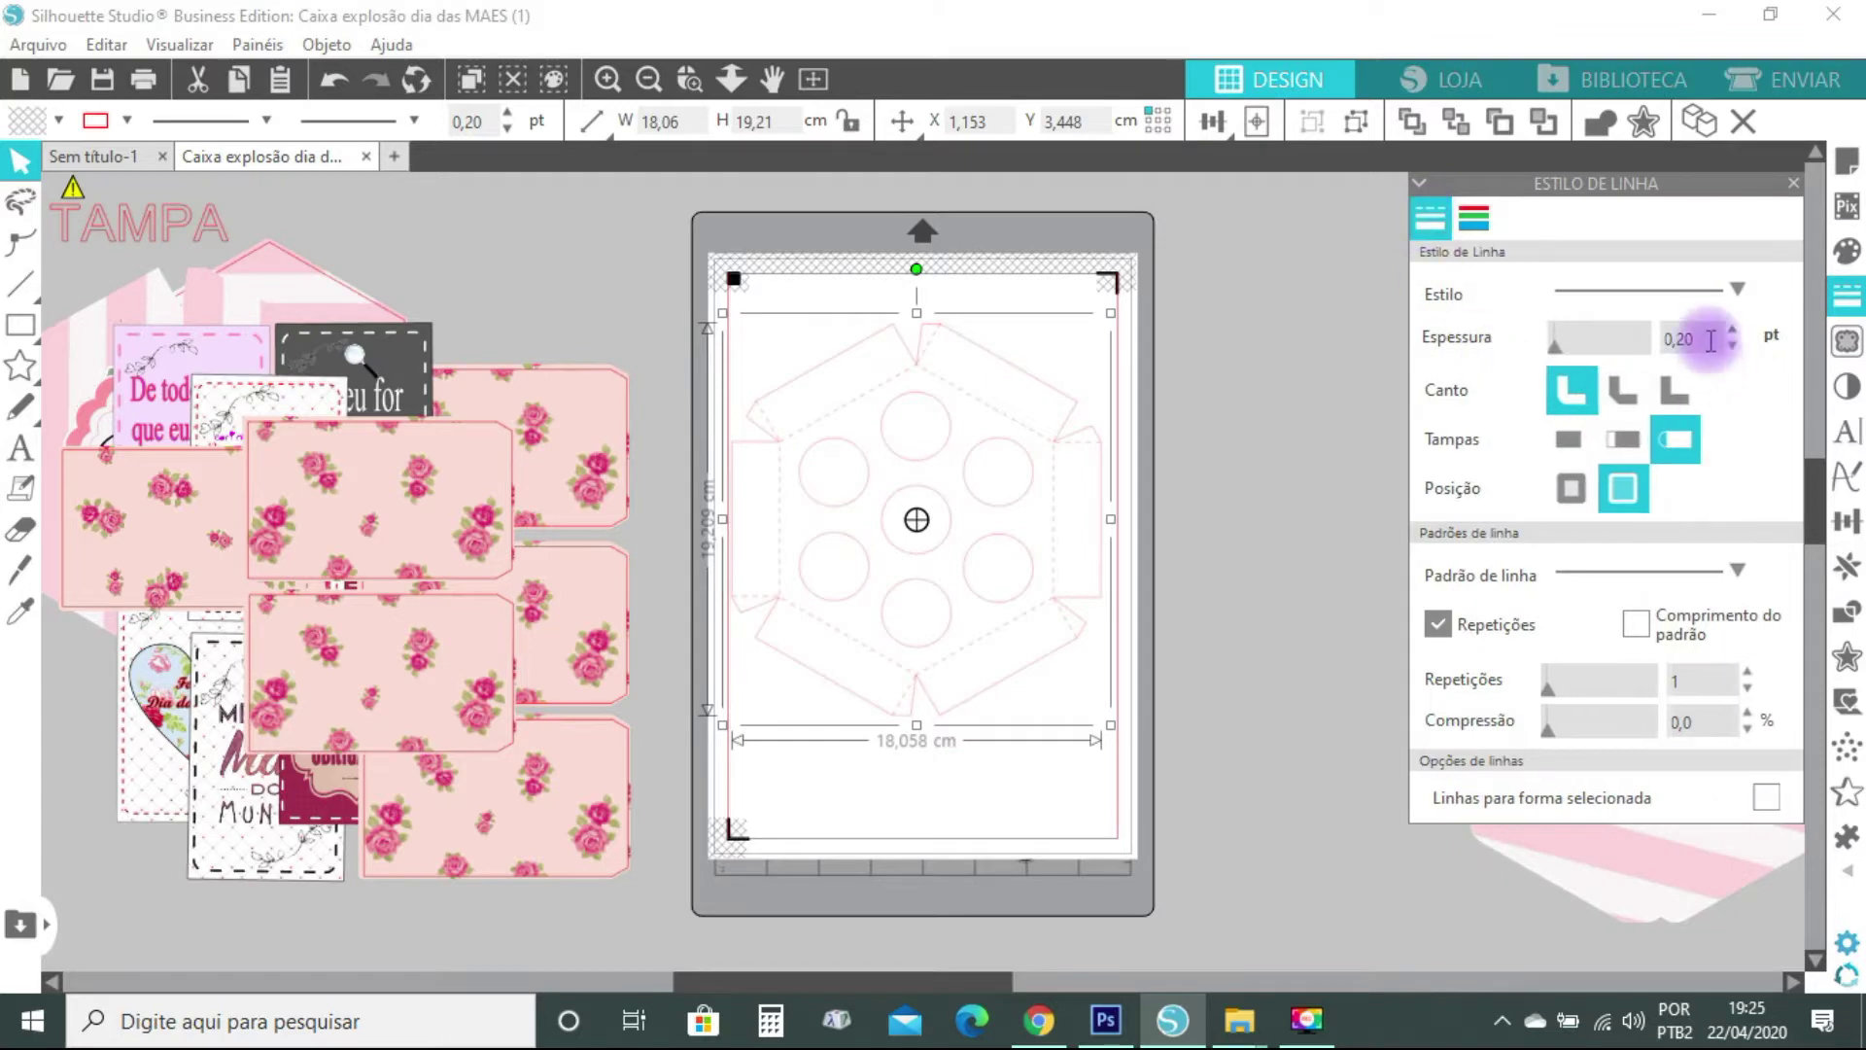
left_click_drag(1710, 340, 1597, 348)
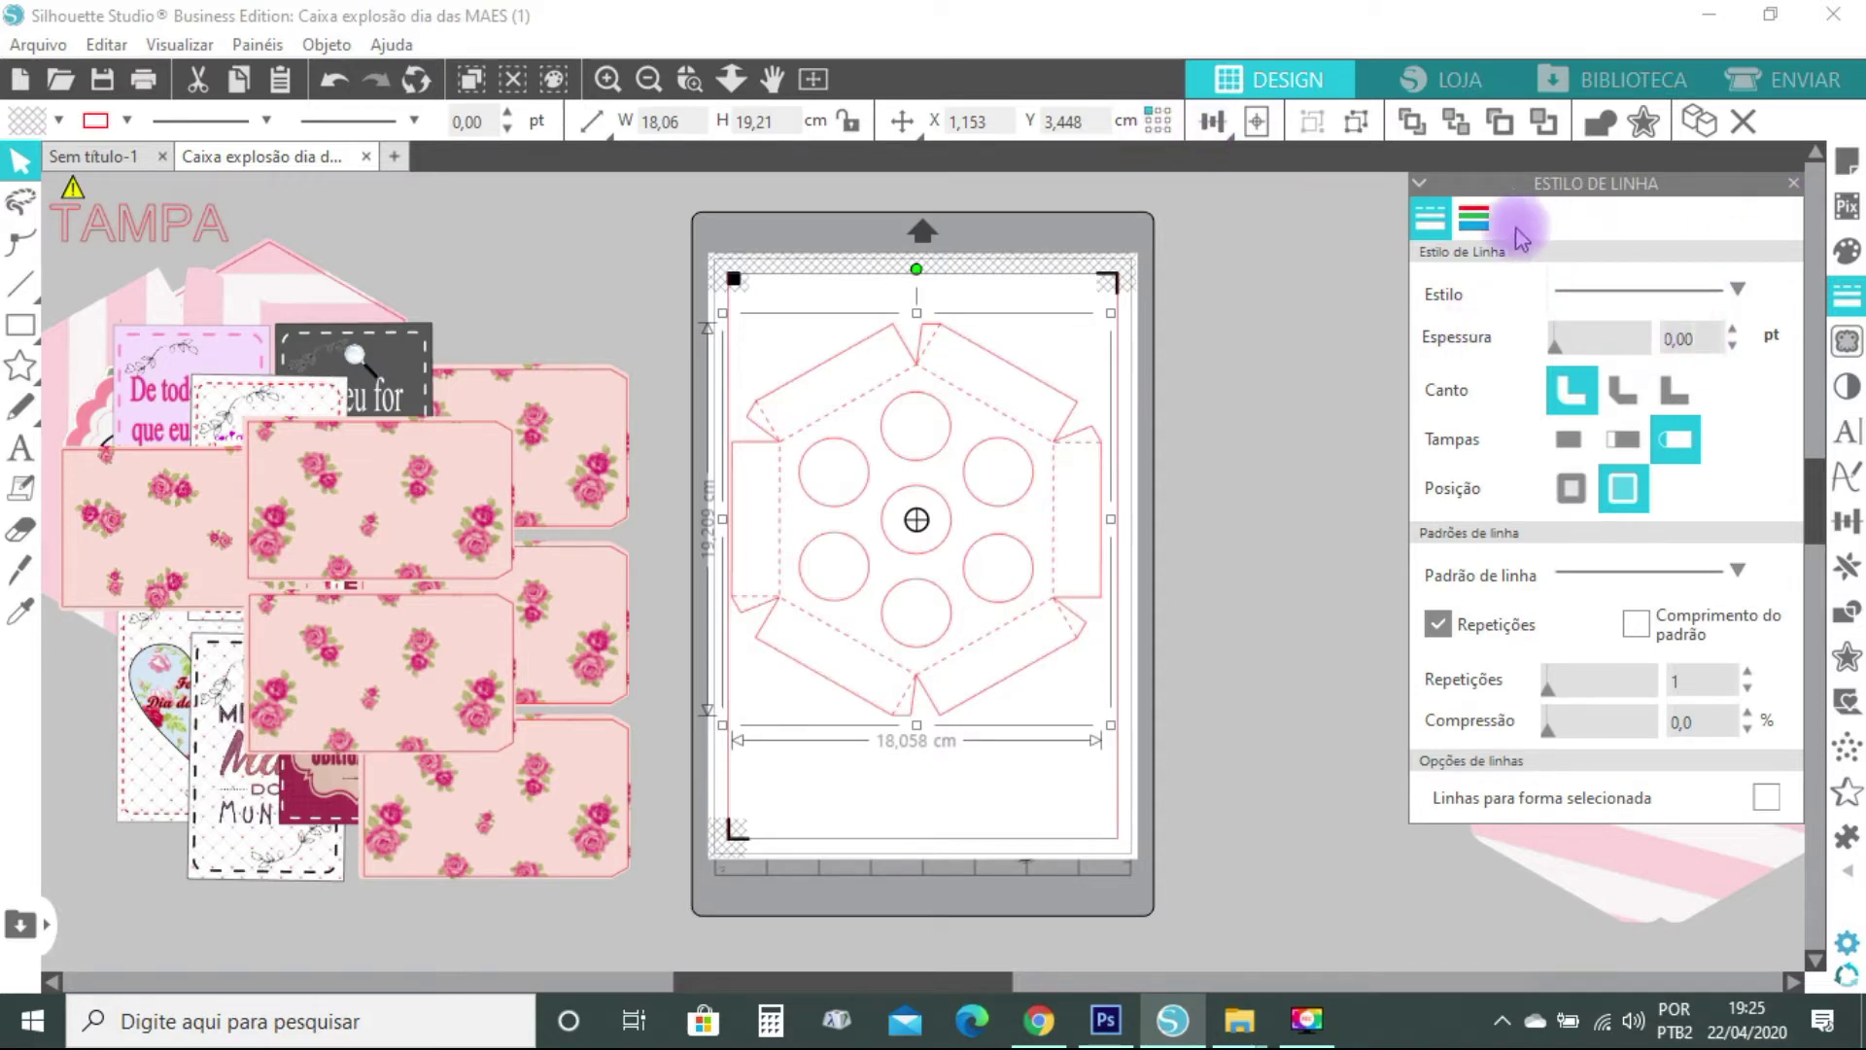
left_click(1793, 184)
Bring the large striped backing shape onto the page with the cradle outline and centre the two on each other
mouse_move(895, 395)
left_mouse_down()
mouse_move(925, 408)
mouse_move(918, 379)
left_mouse_up()
left_click_drag(1741, 687, 1018, 512)
left_click(764, 345)
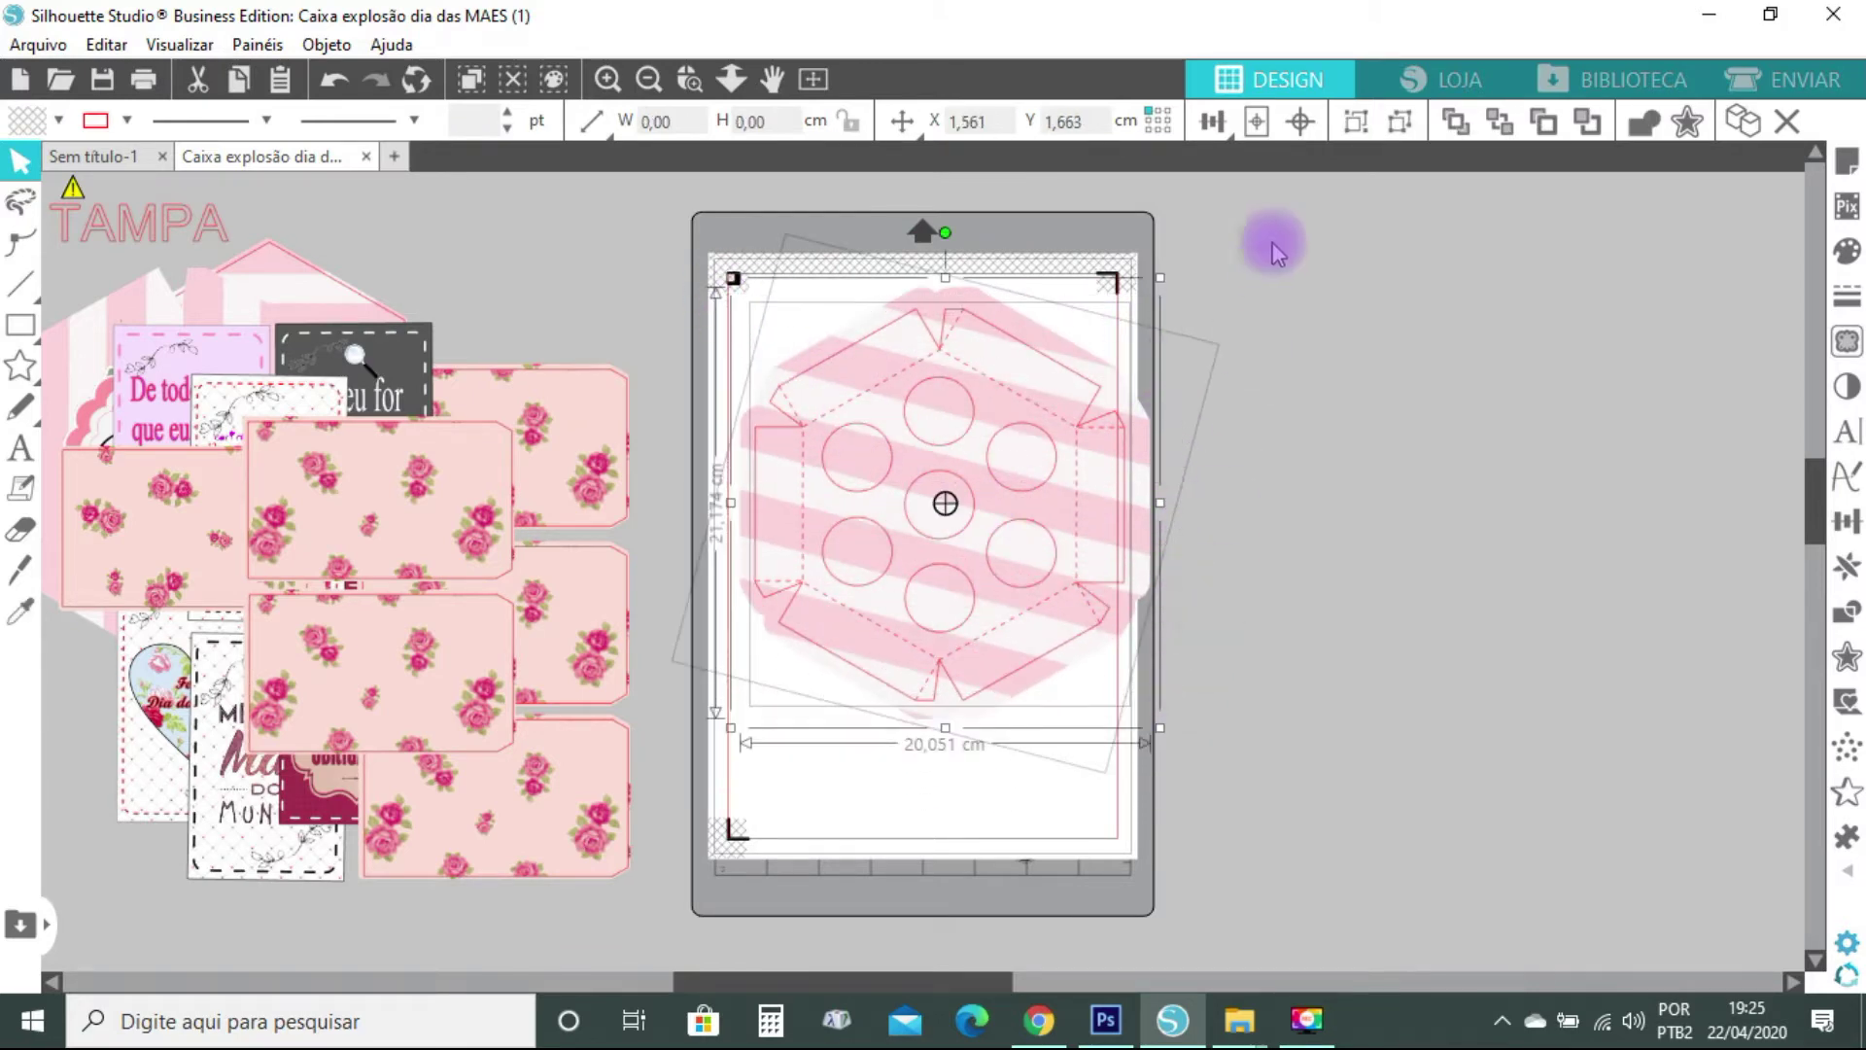
left_click_drag(667, 273, 1169, 660)
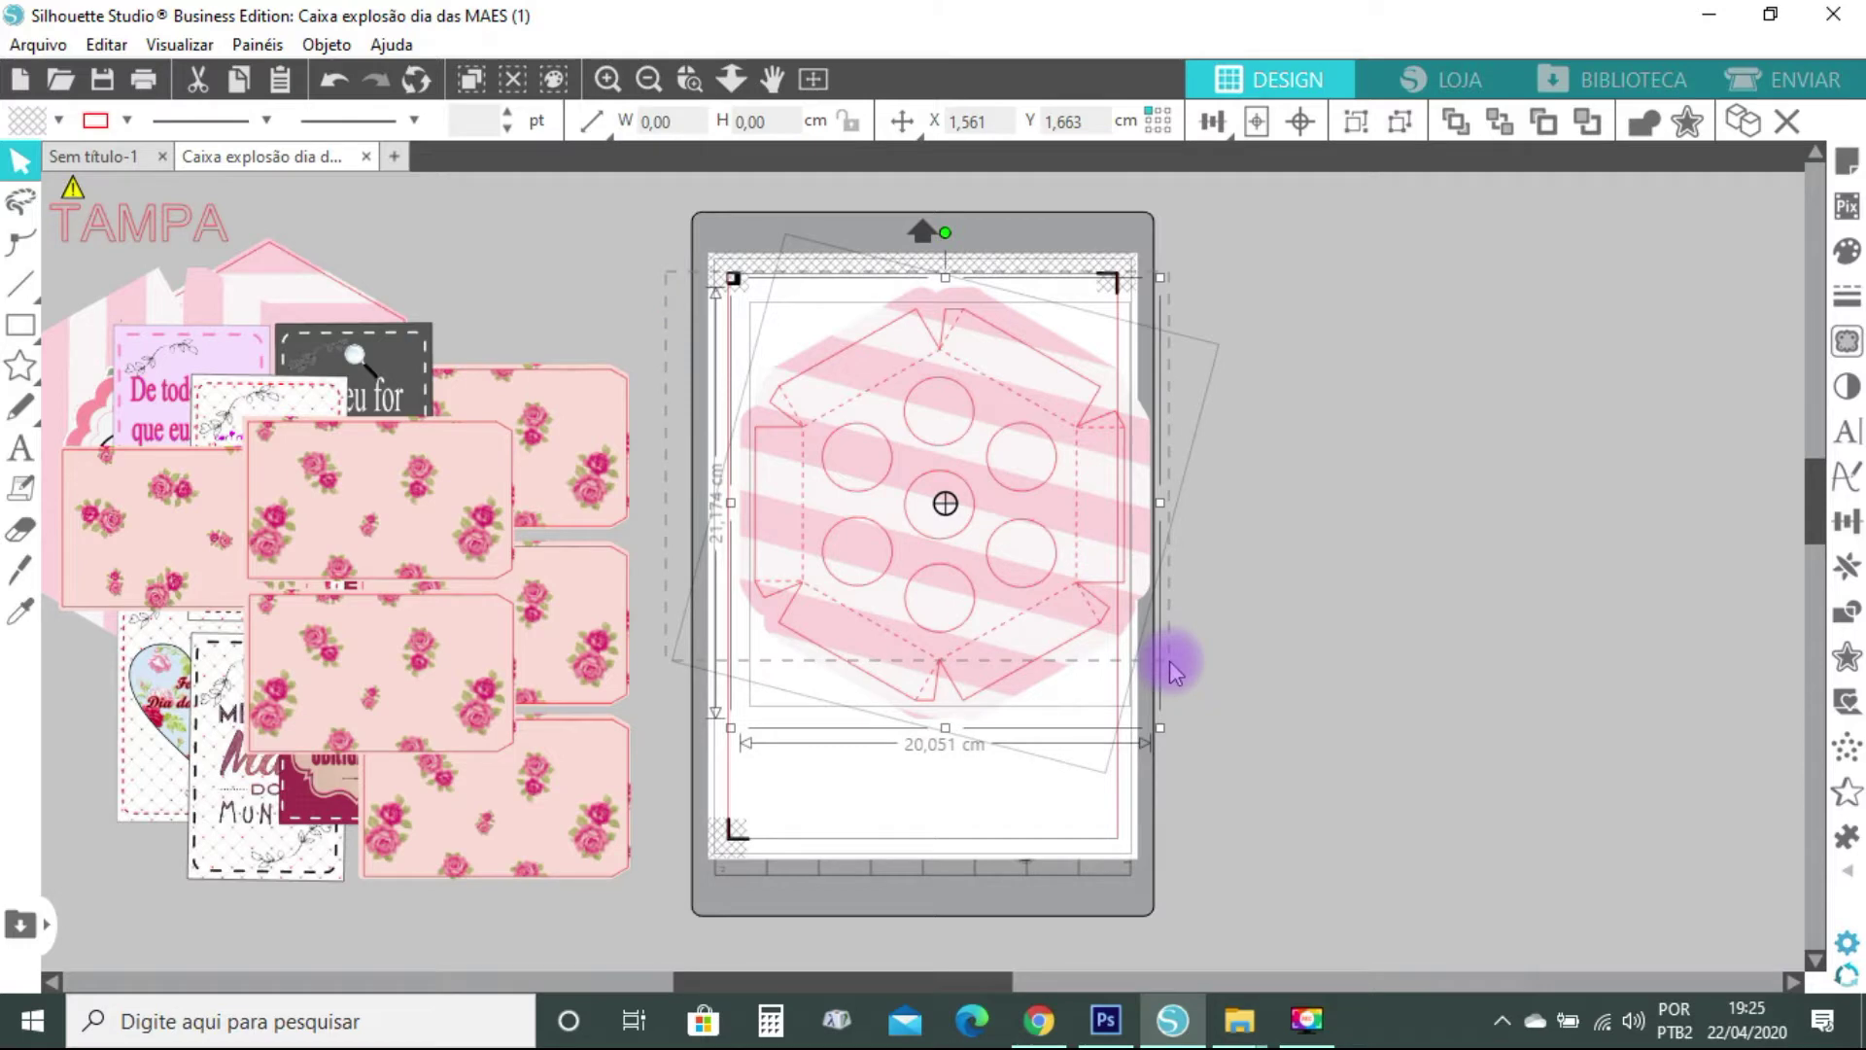
left_click(1303, 123)
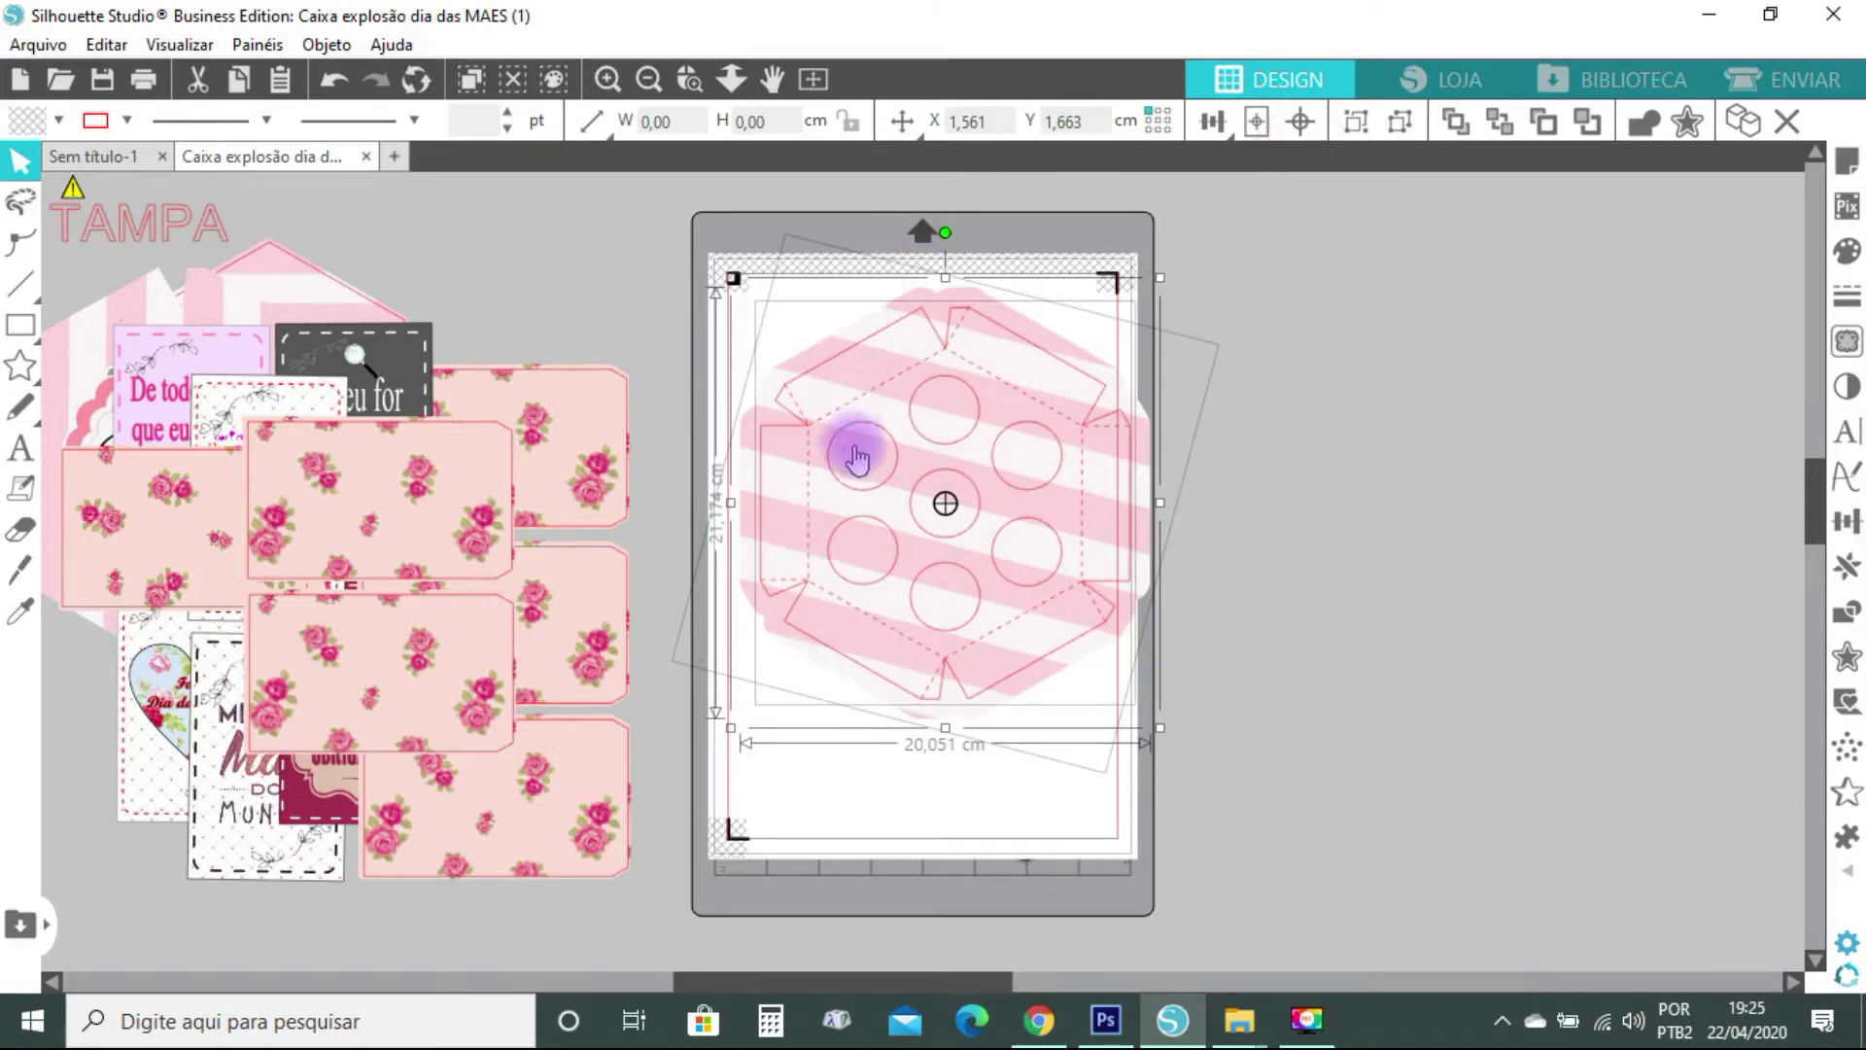
left_click(1437, 529)
Group the cradle's lines together with the striped backing shape
left_click_drag(751, 291, 1233, 733)
right_click(1124, 535)
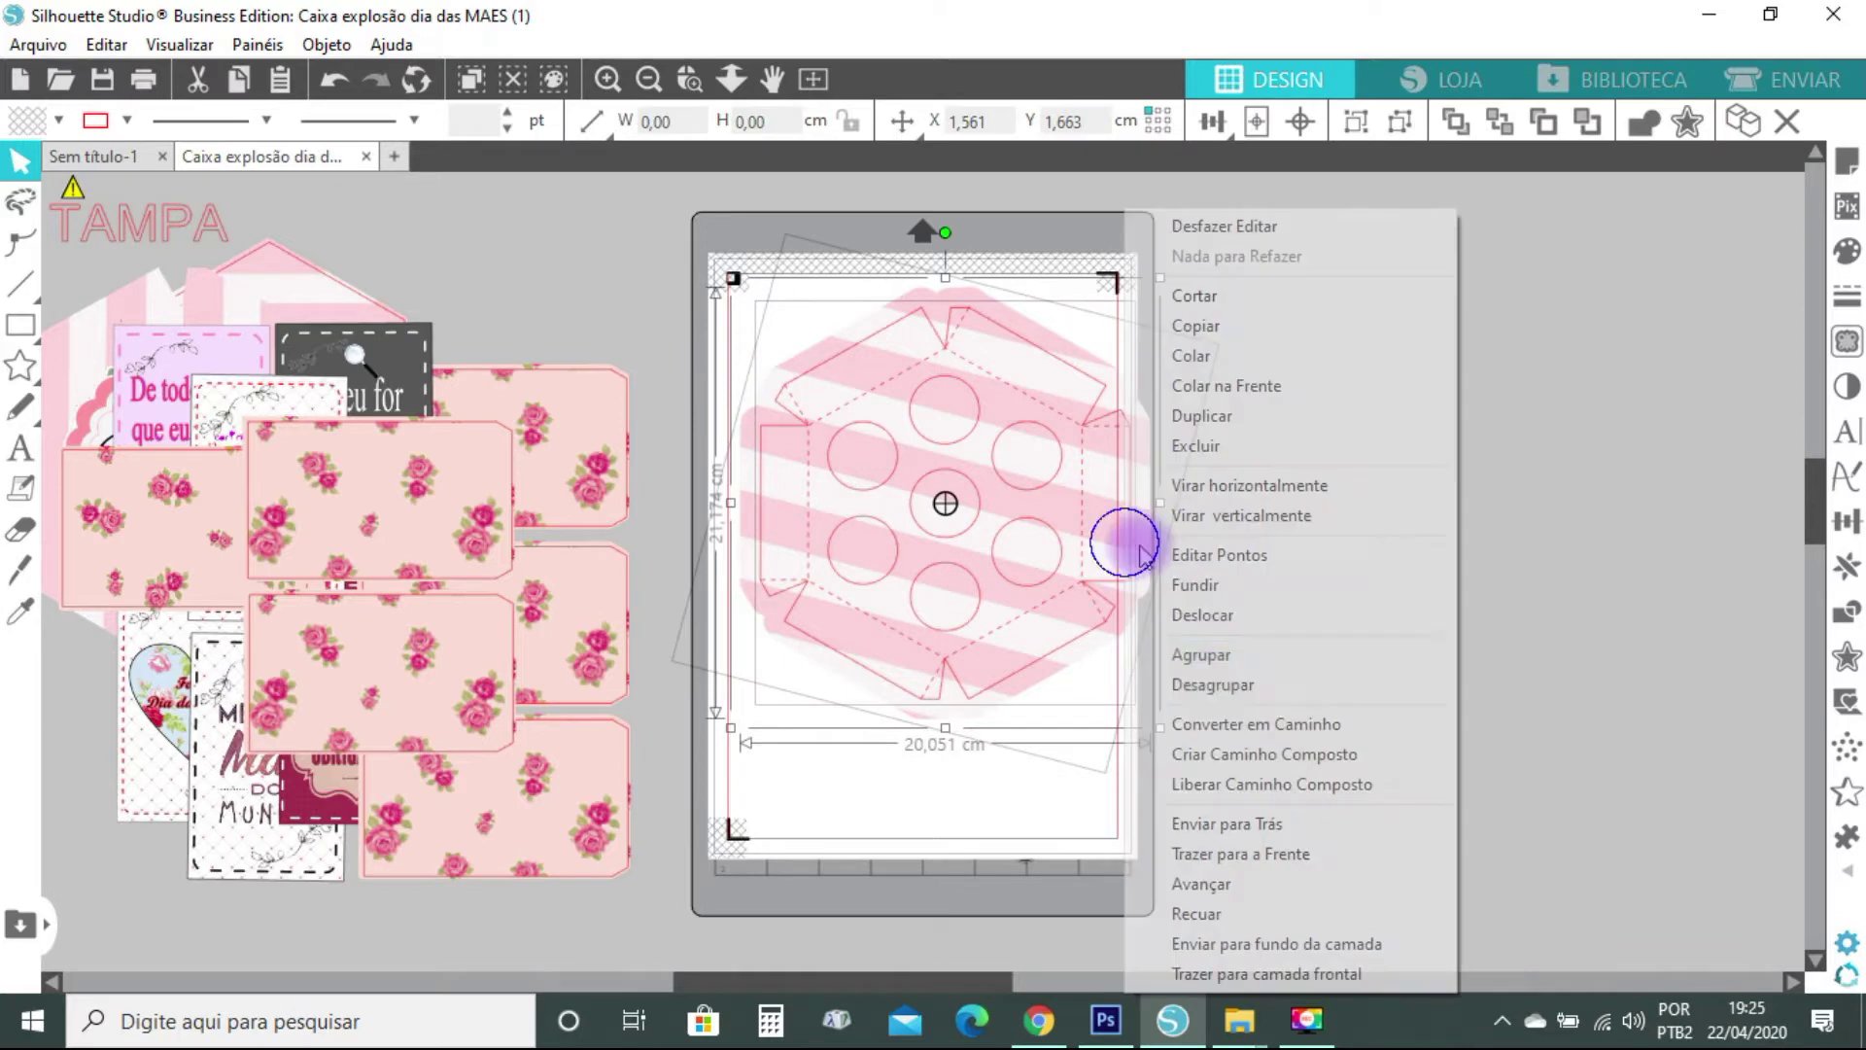
left_click(1285, 651)
left_click(1377, 709)
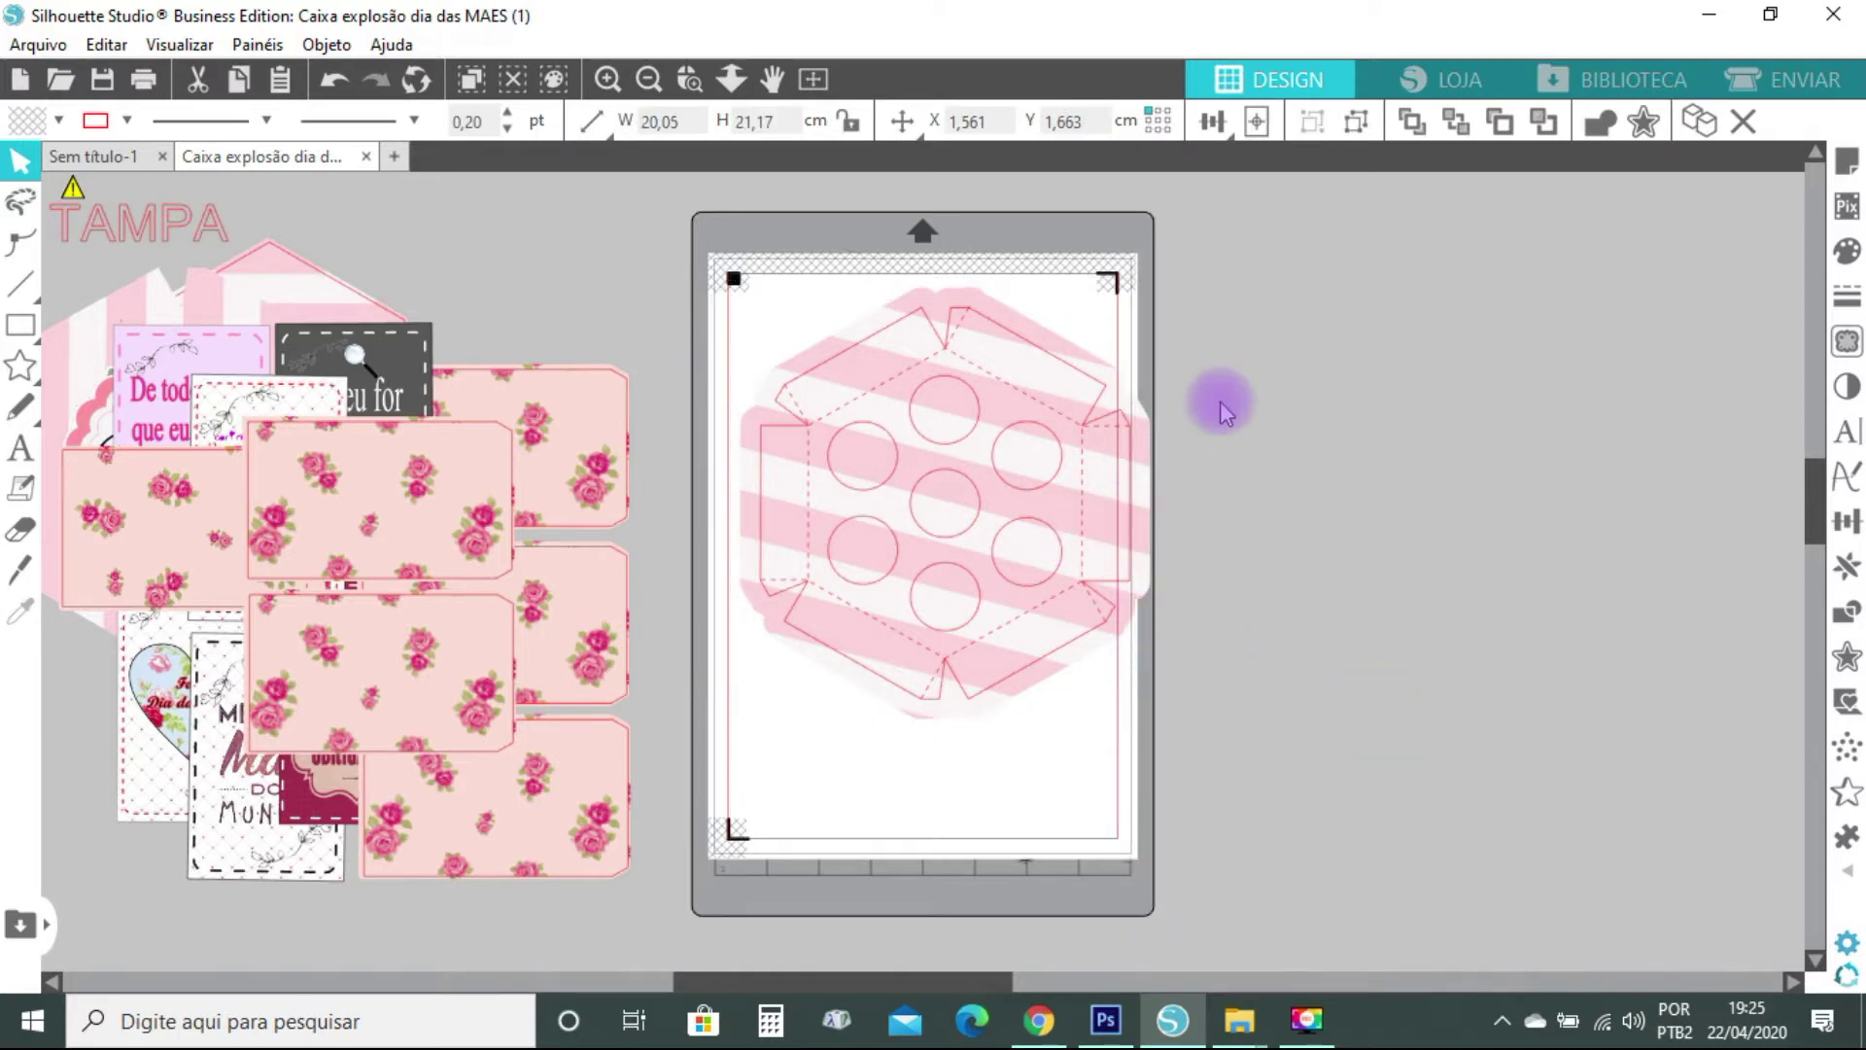
Reposition the grouped cradle on the page so that all its cut lines sit inside the registration-mark area
mouse_move(988, 483)
left_mouse_down()
mouse_move(966, 450)
mouse_move(962, 497)
left_mouse_up()
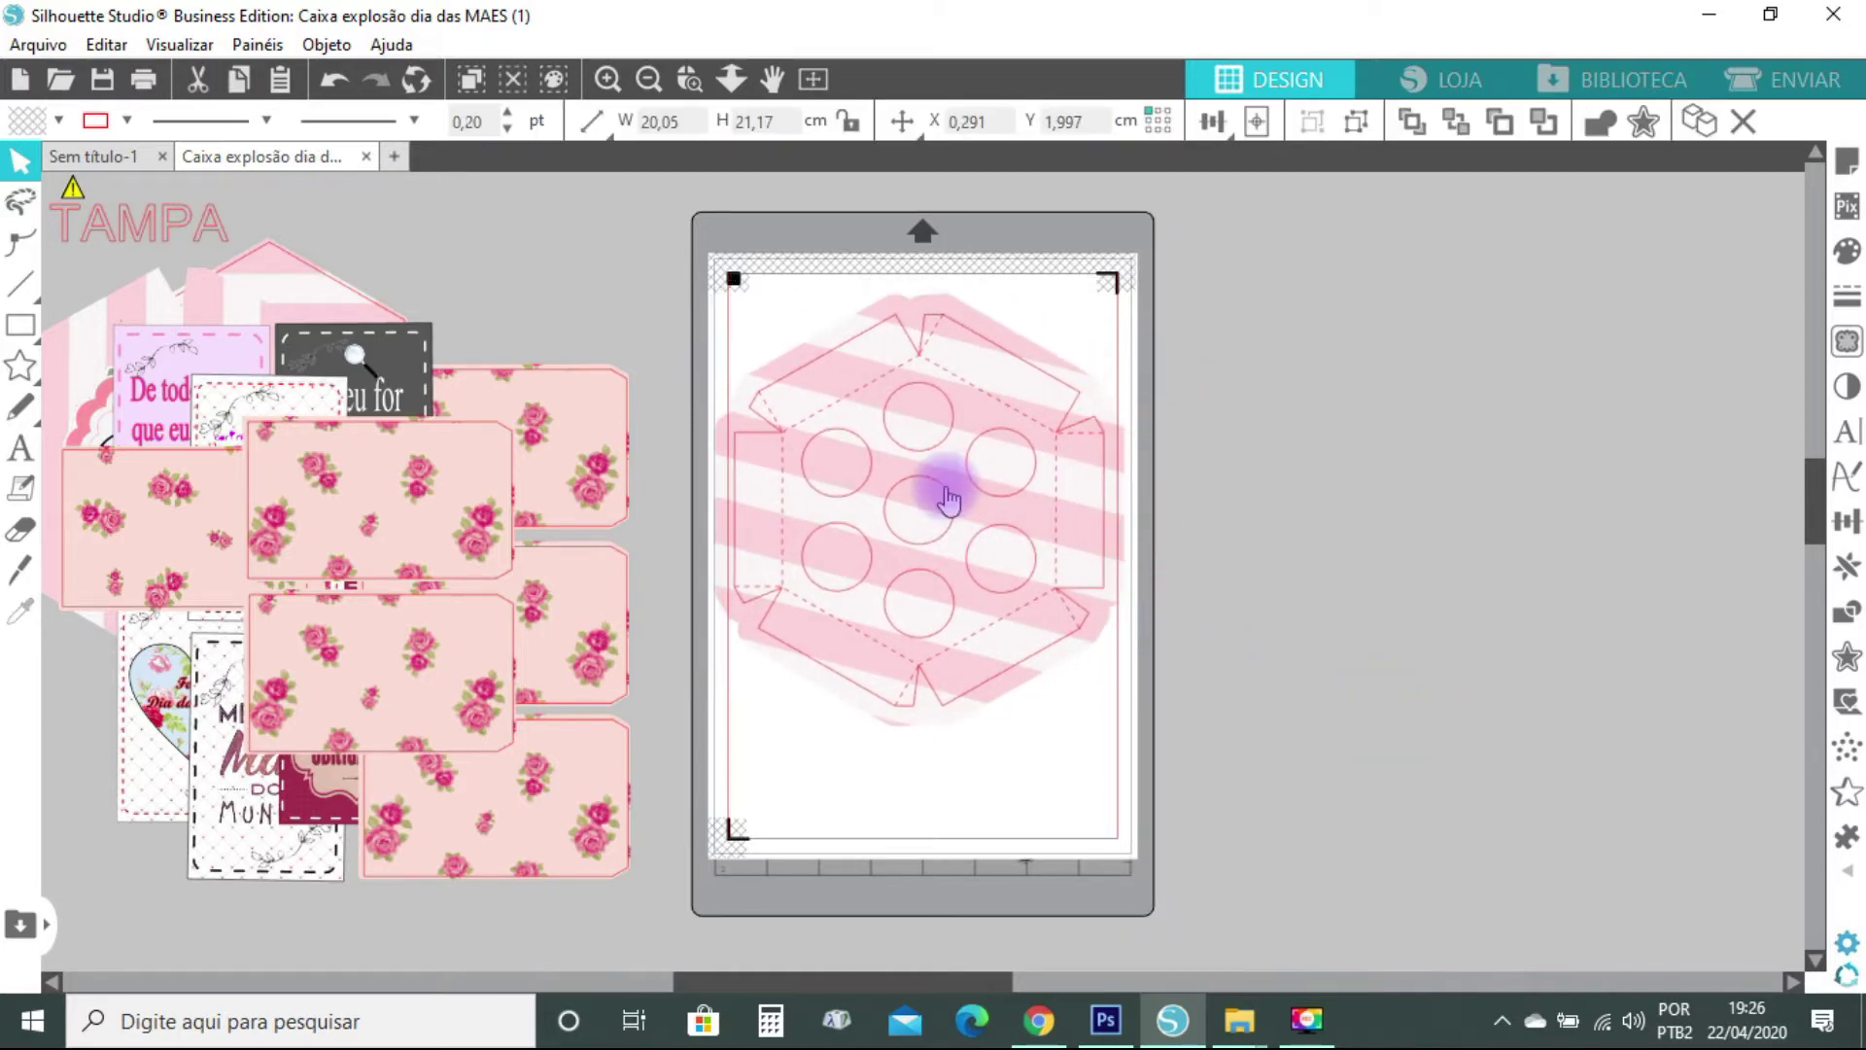
left_click(608, 81)
left_click(812, 366)
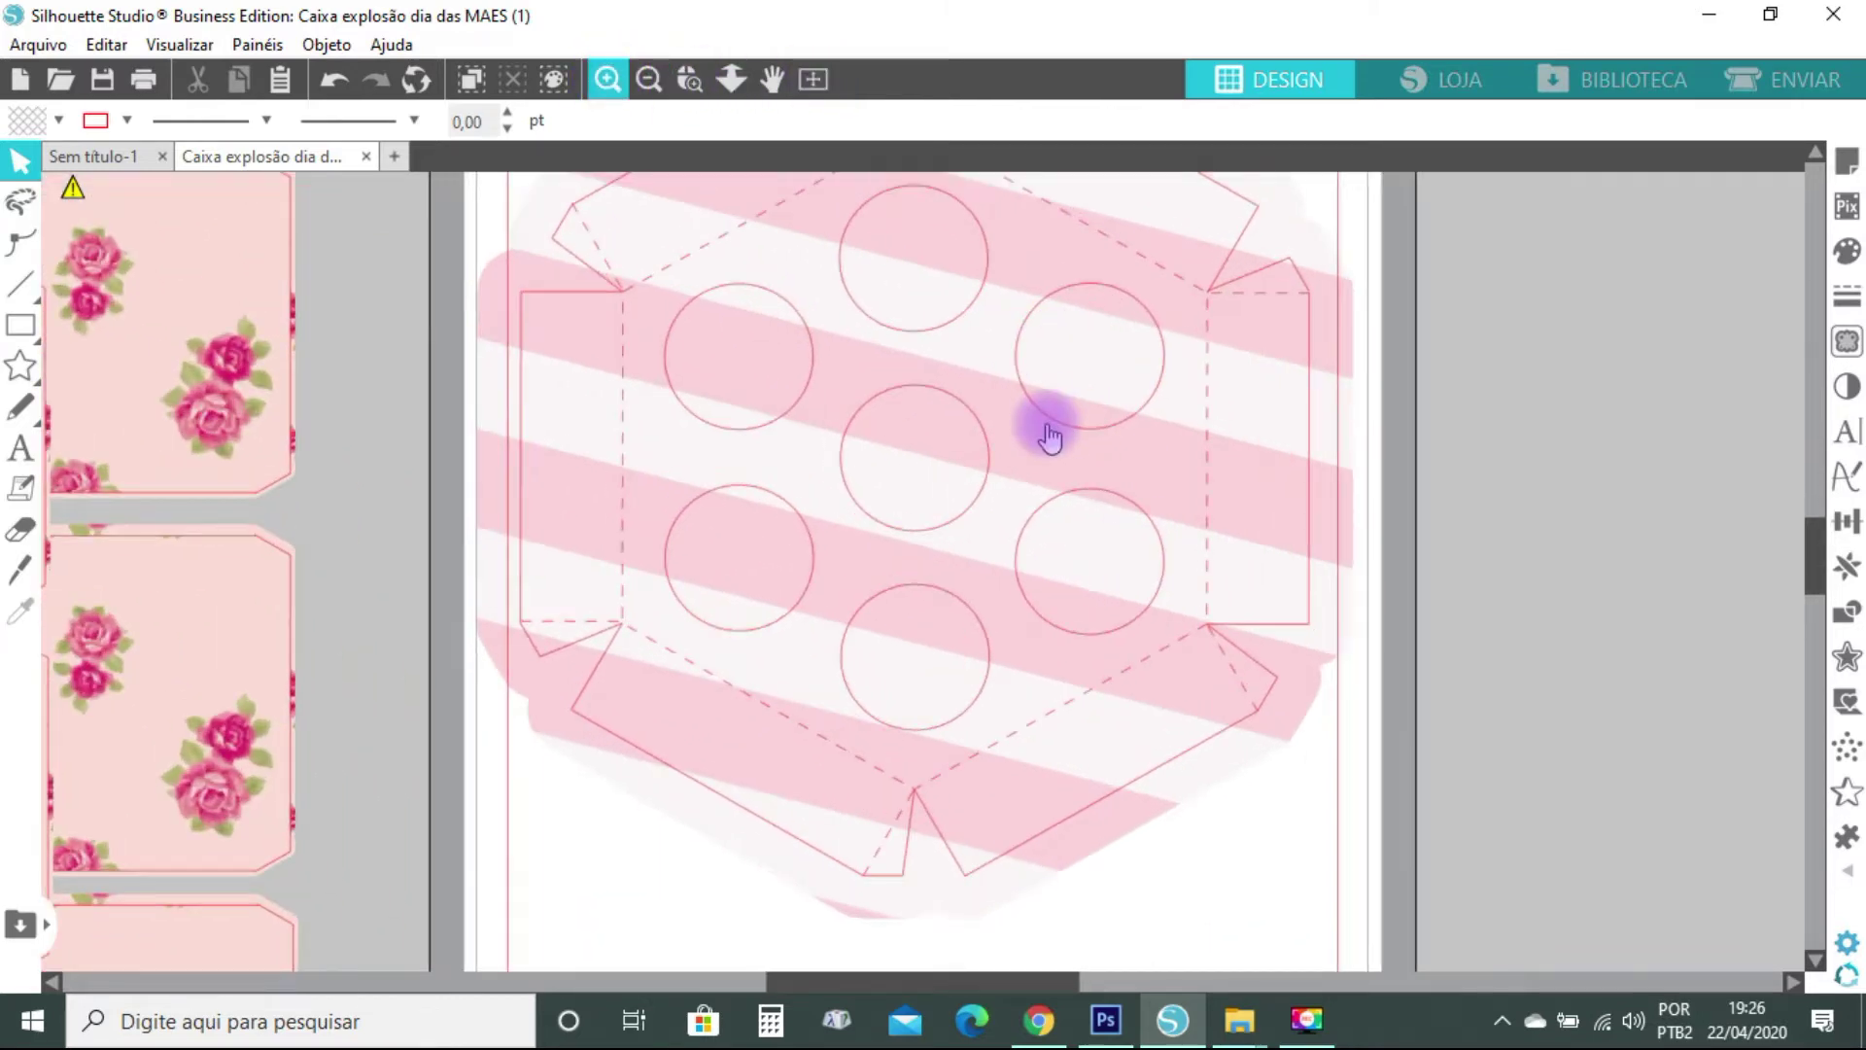
left_click_drag(1030, 363, 1046, 425)
left_click_drag(800, 283, 803, 312)
left_click(494, 412)
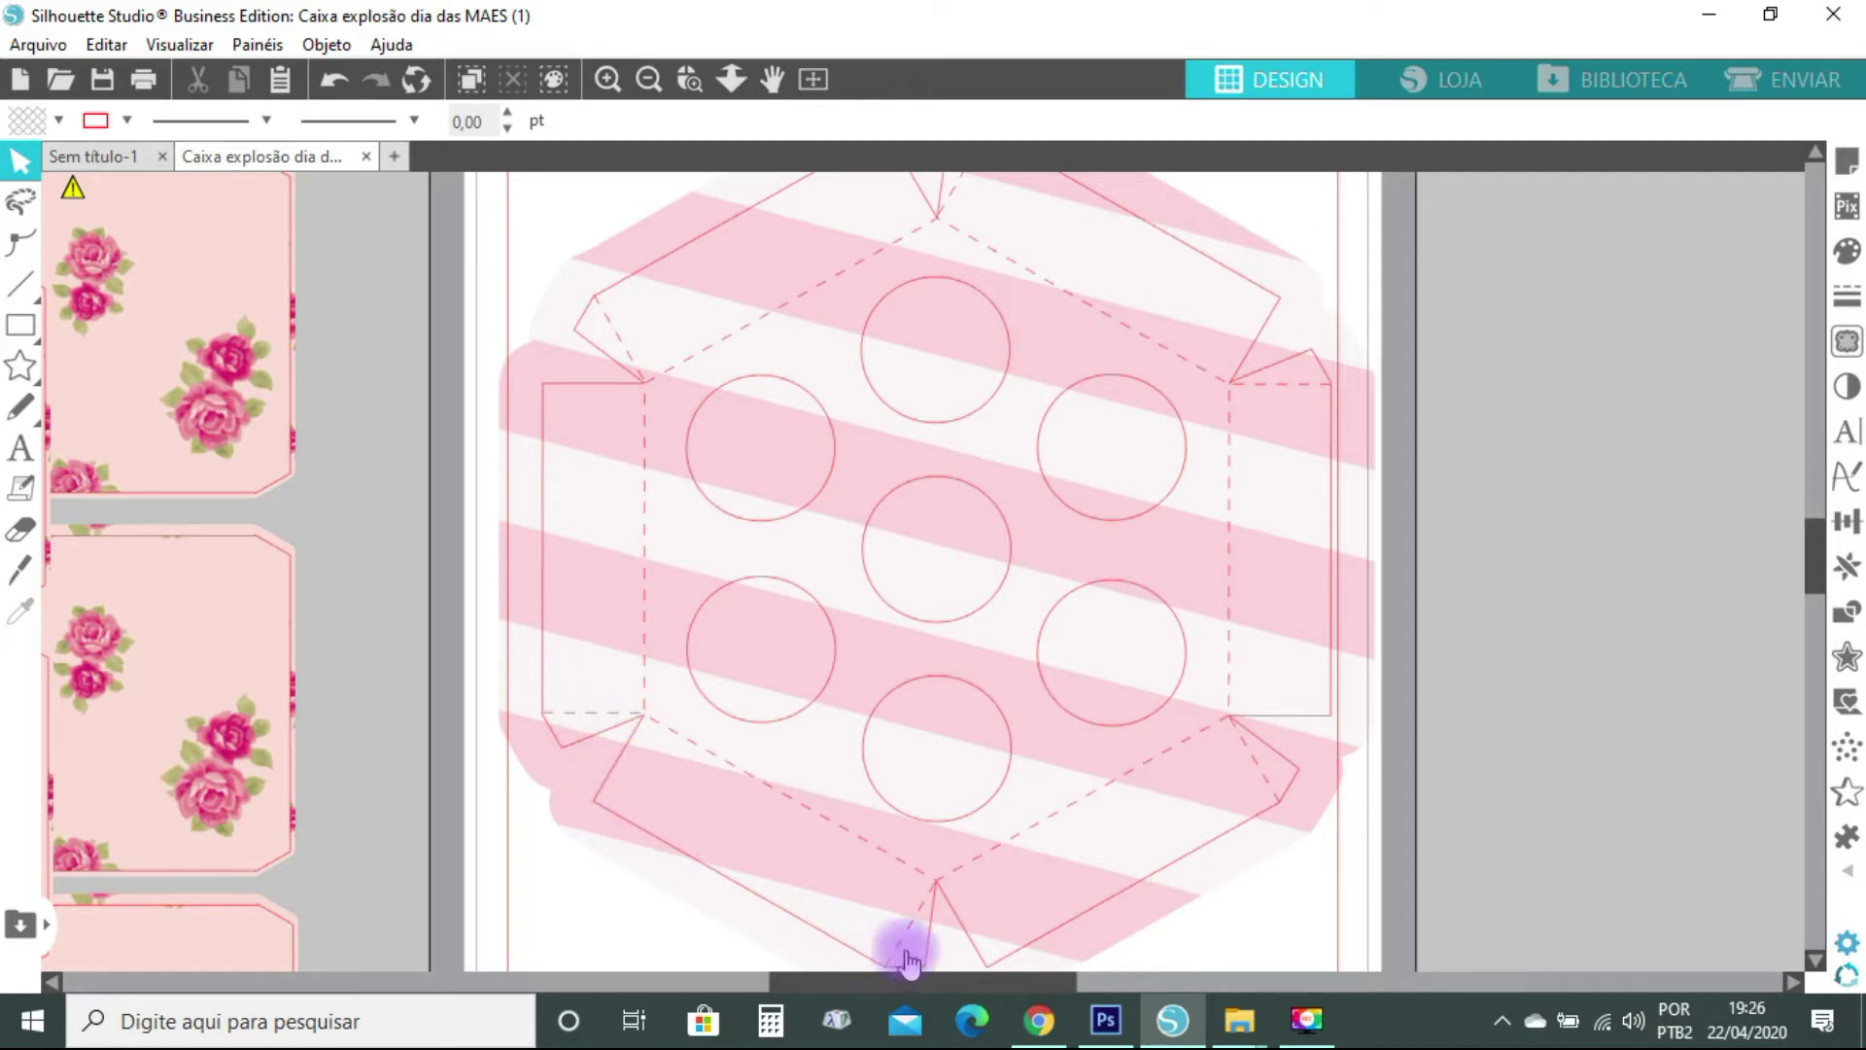
left_click(925, 492)
left_click_drag(924, 492, 923, 492)
left_click(1342, 474)
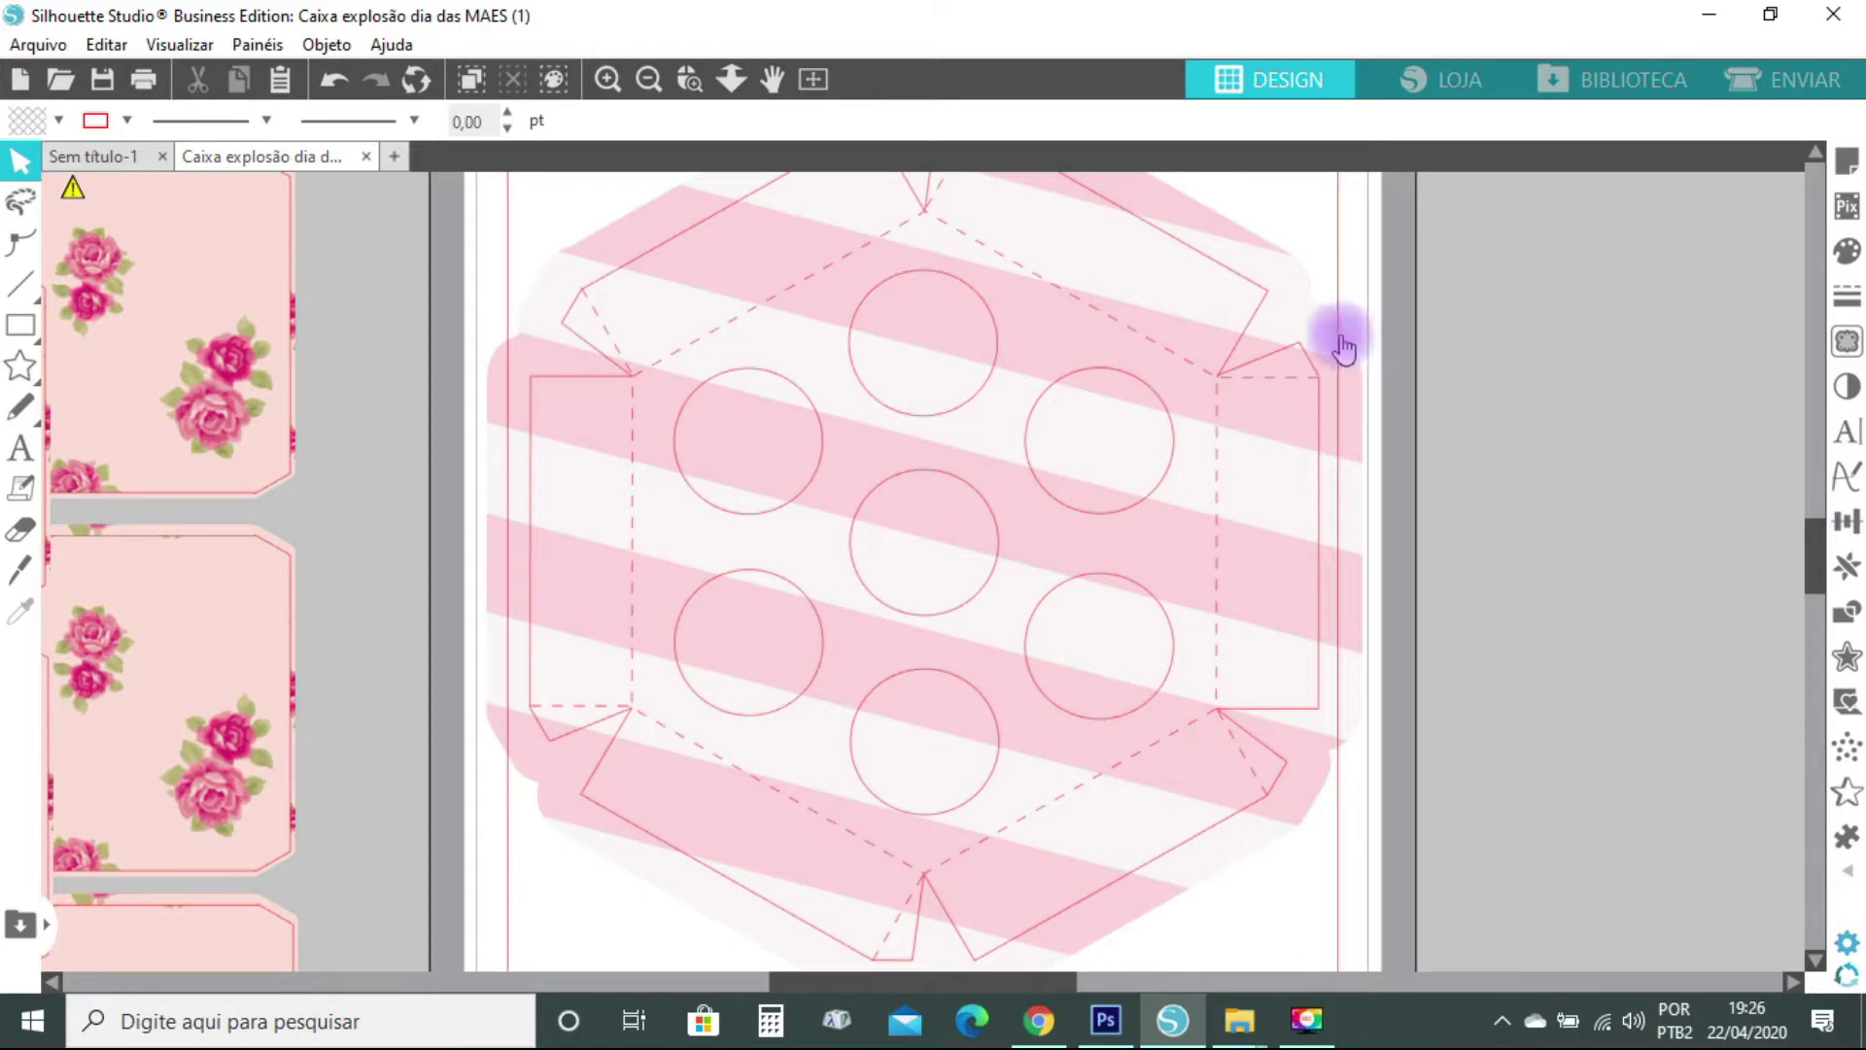
left_click(811, 80)
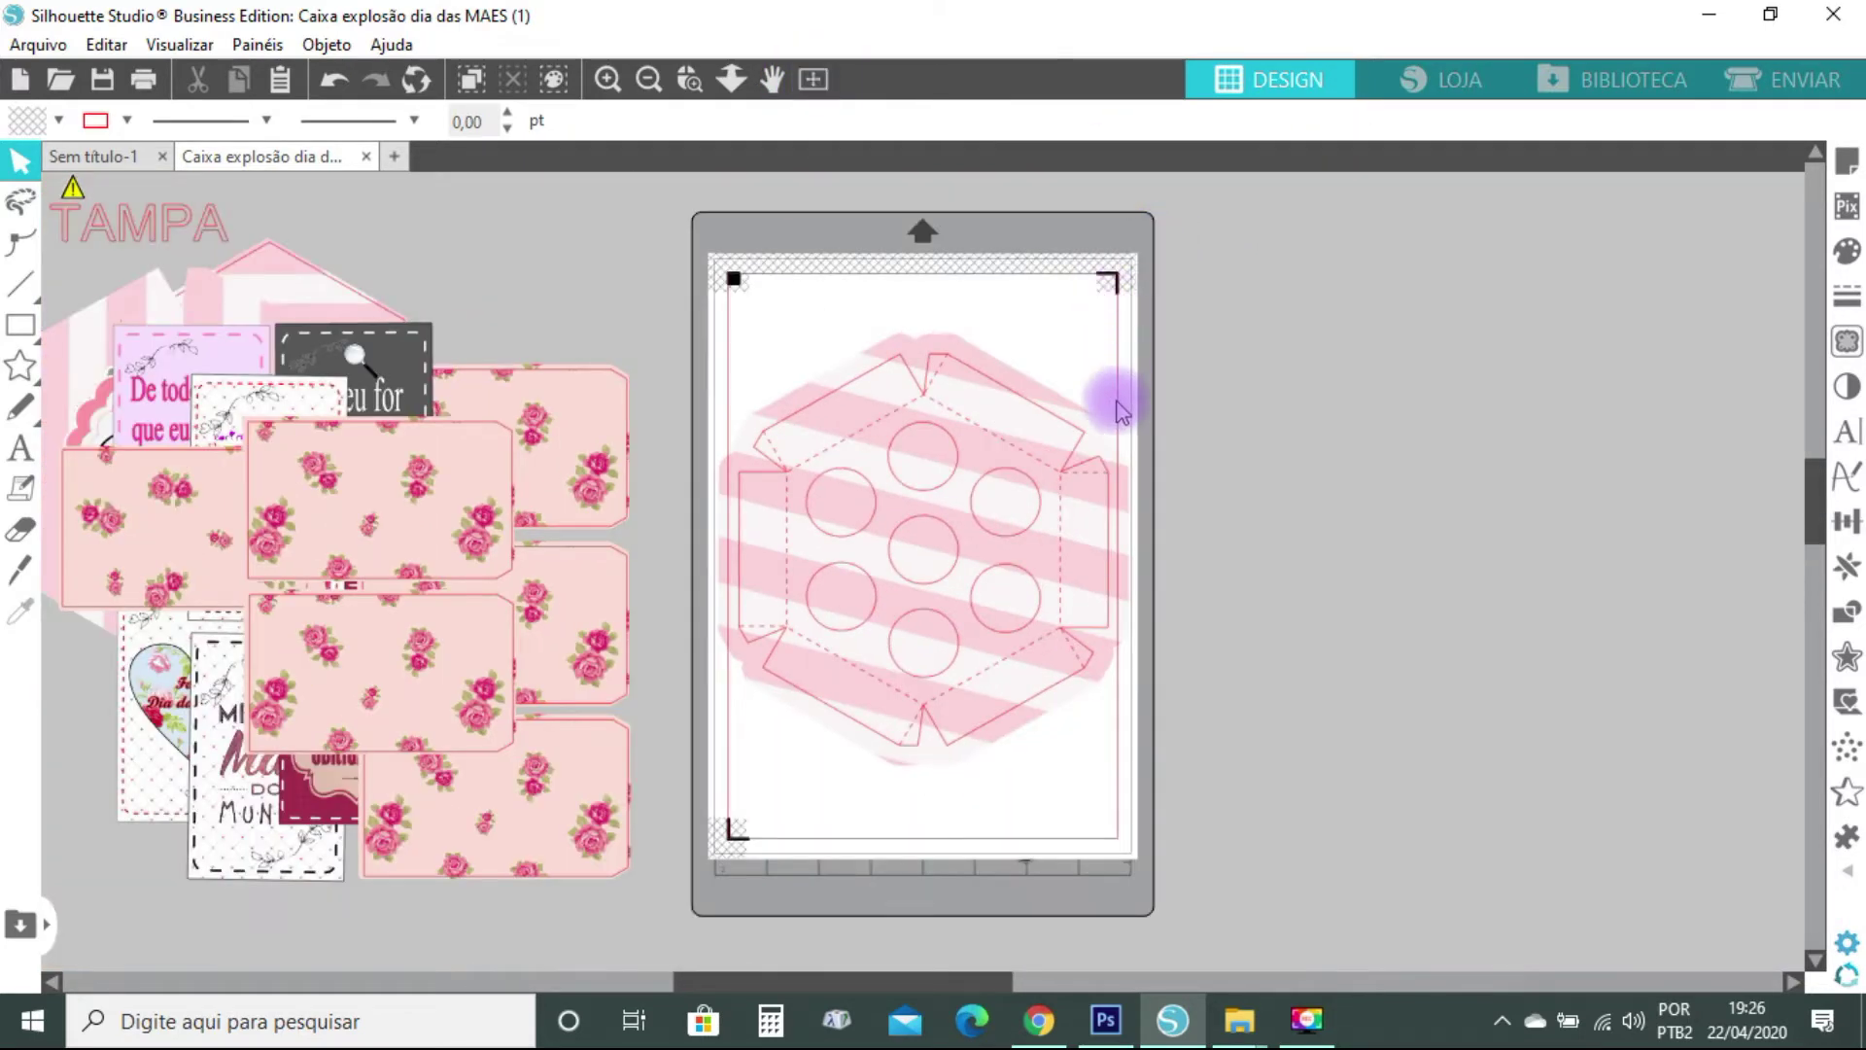
Show the page setup and examine how the striped backing's side edges extend past the cut margin lines
left_click(1847, 158)
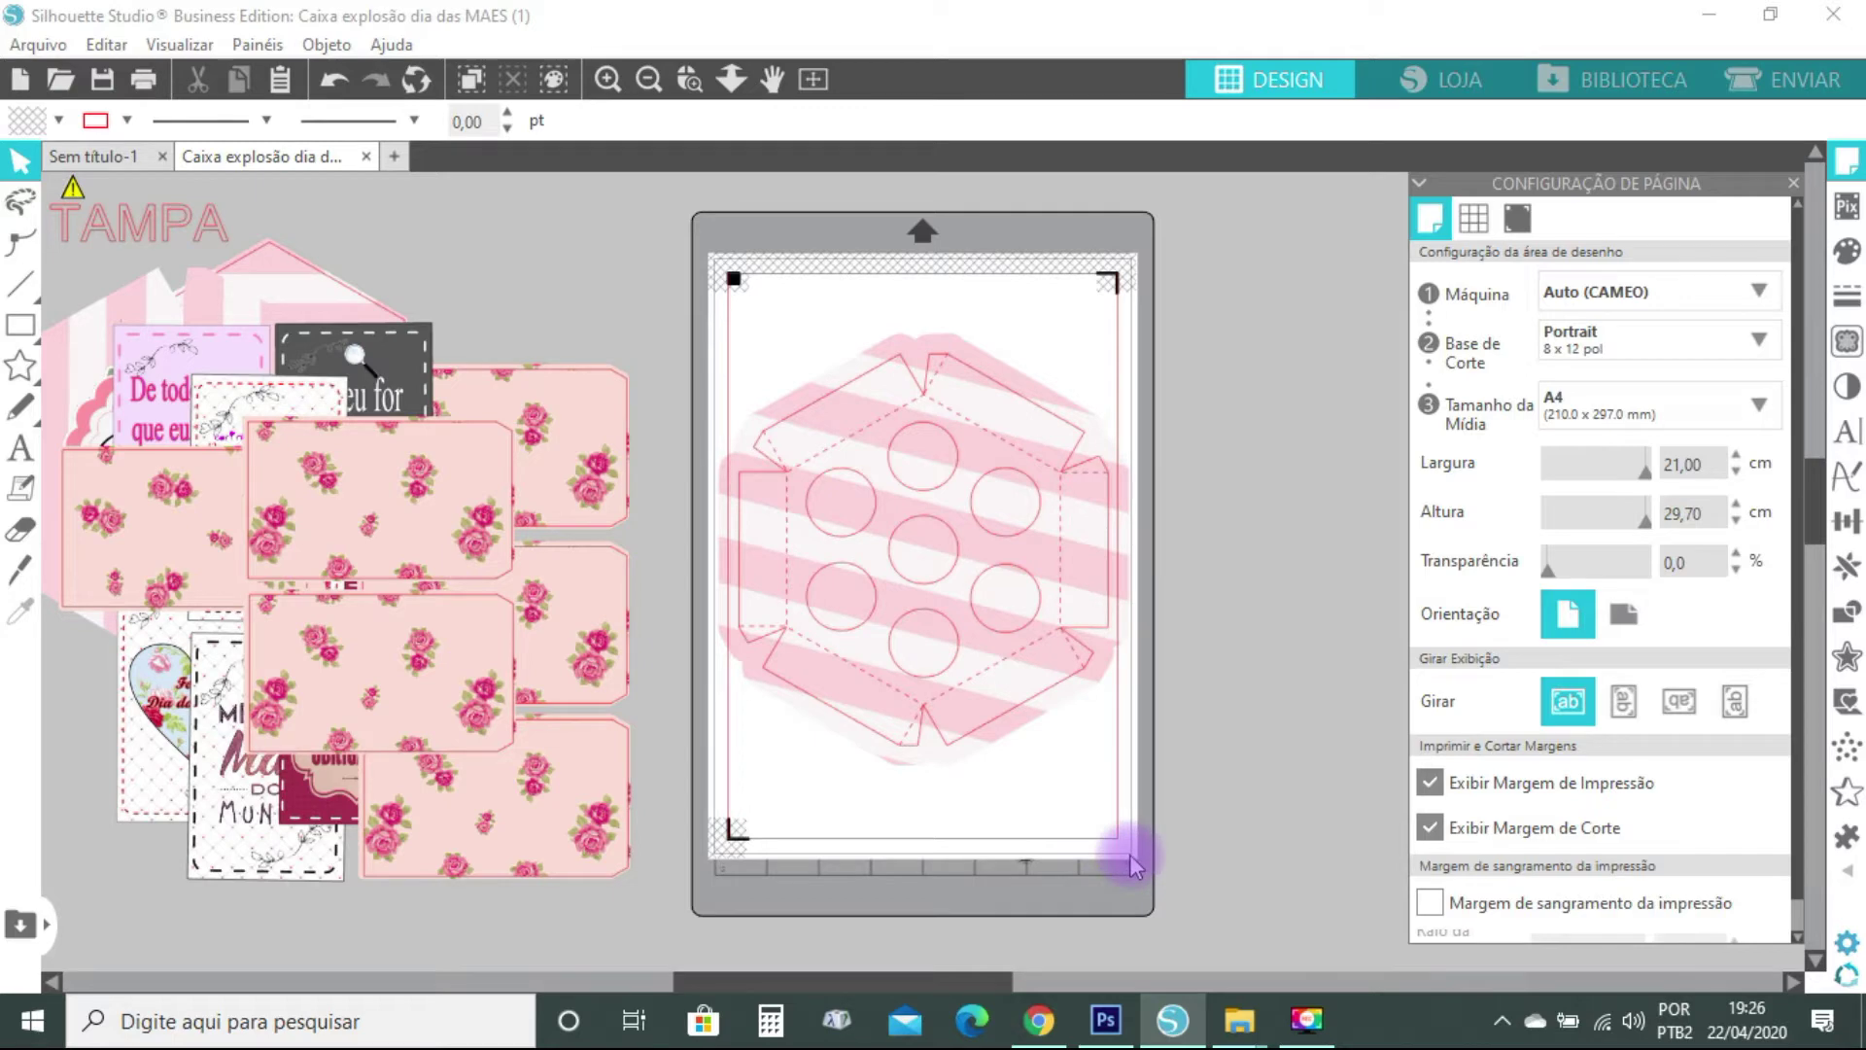
left_click(607, 83)
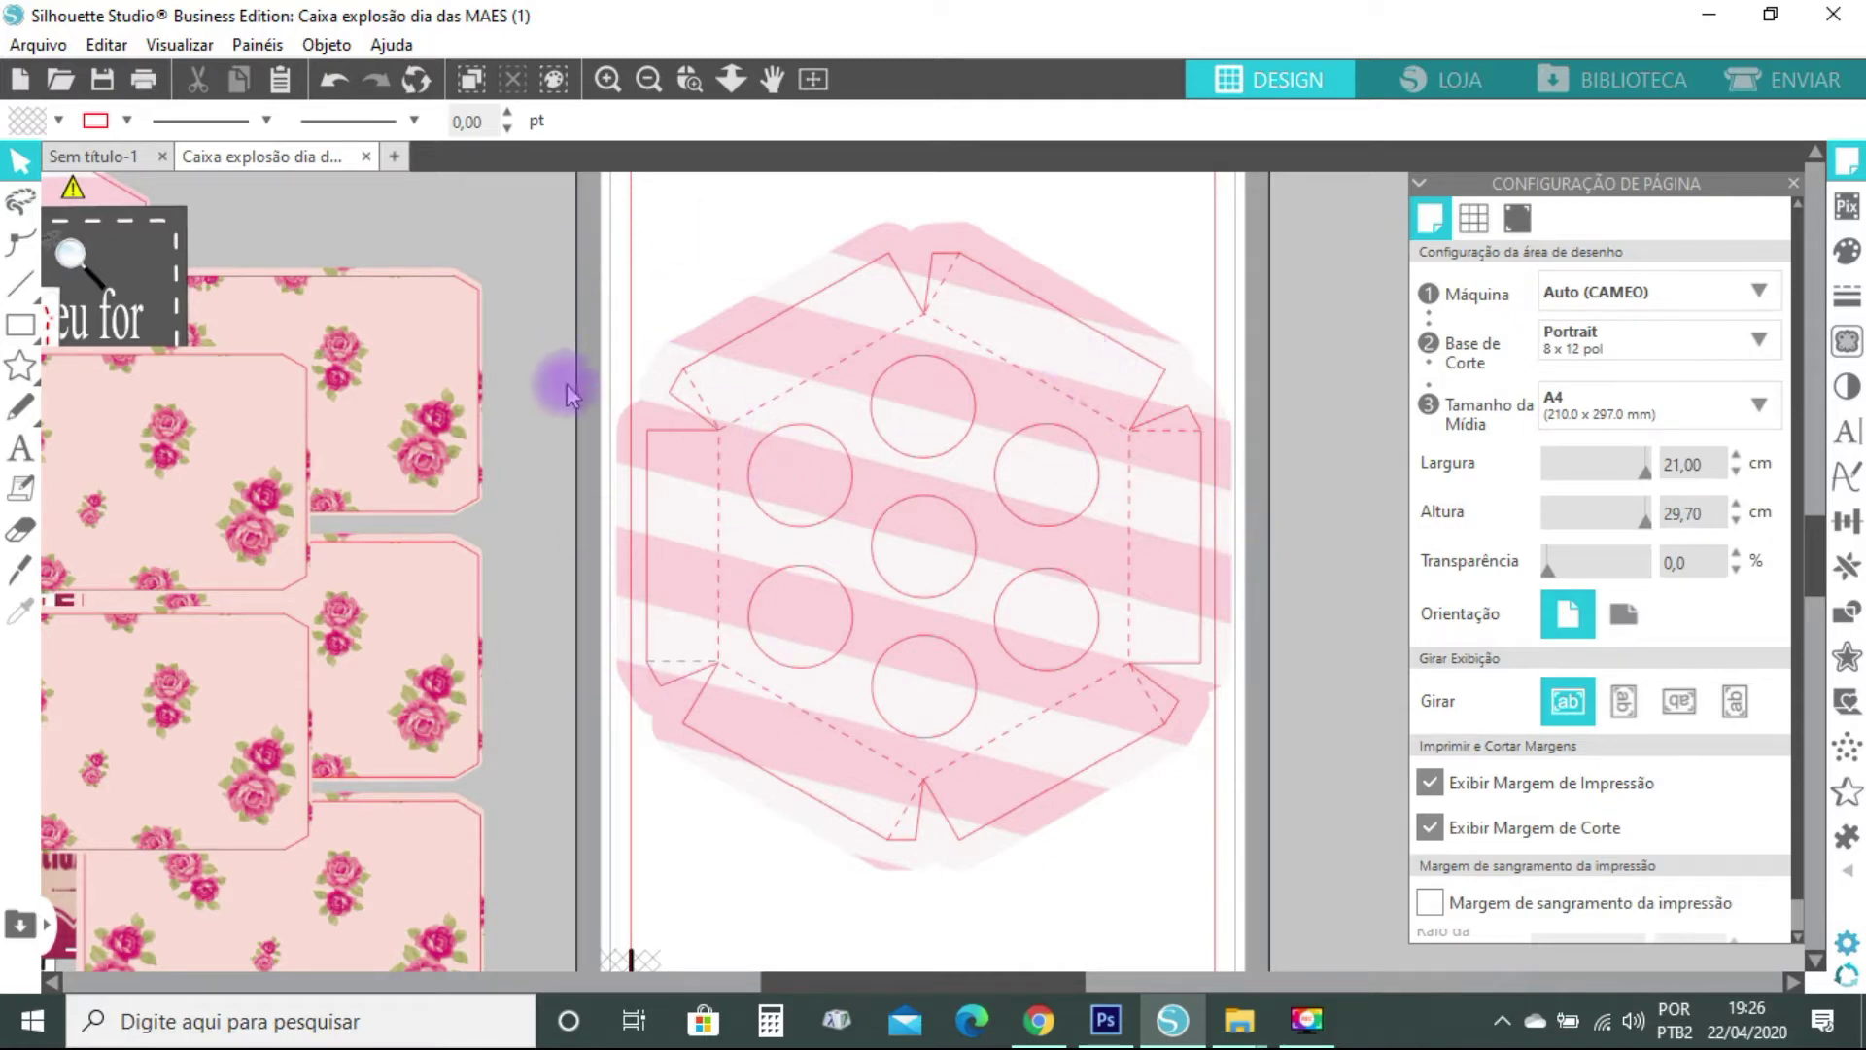
left_click(622, 584)
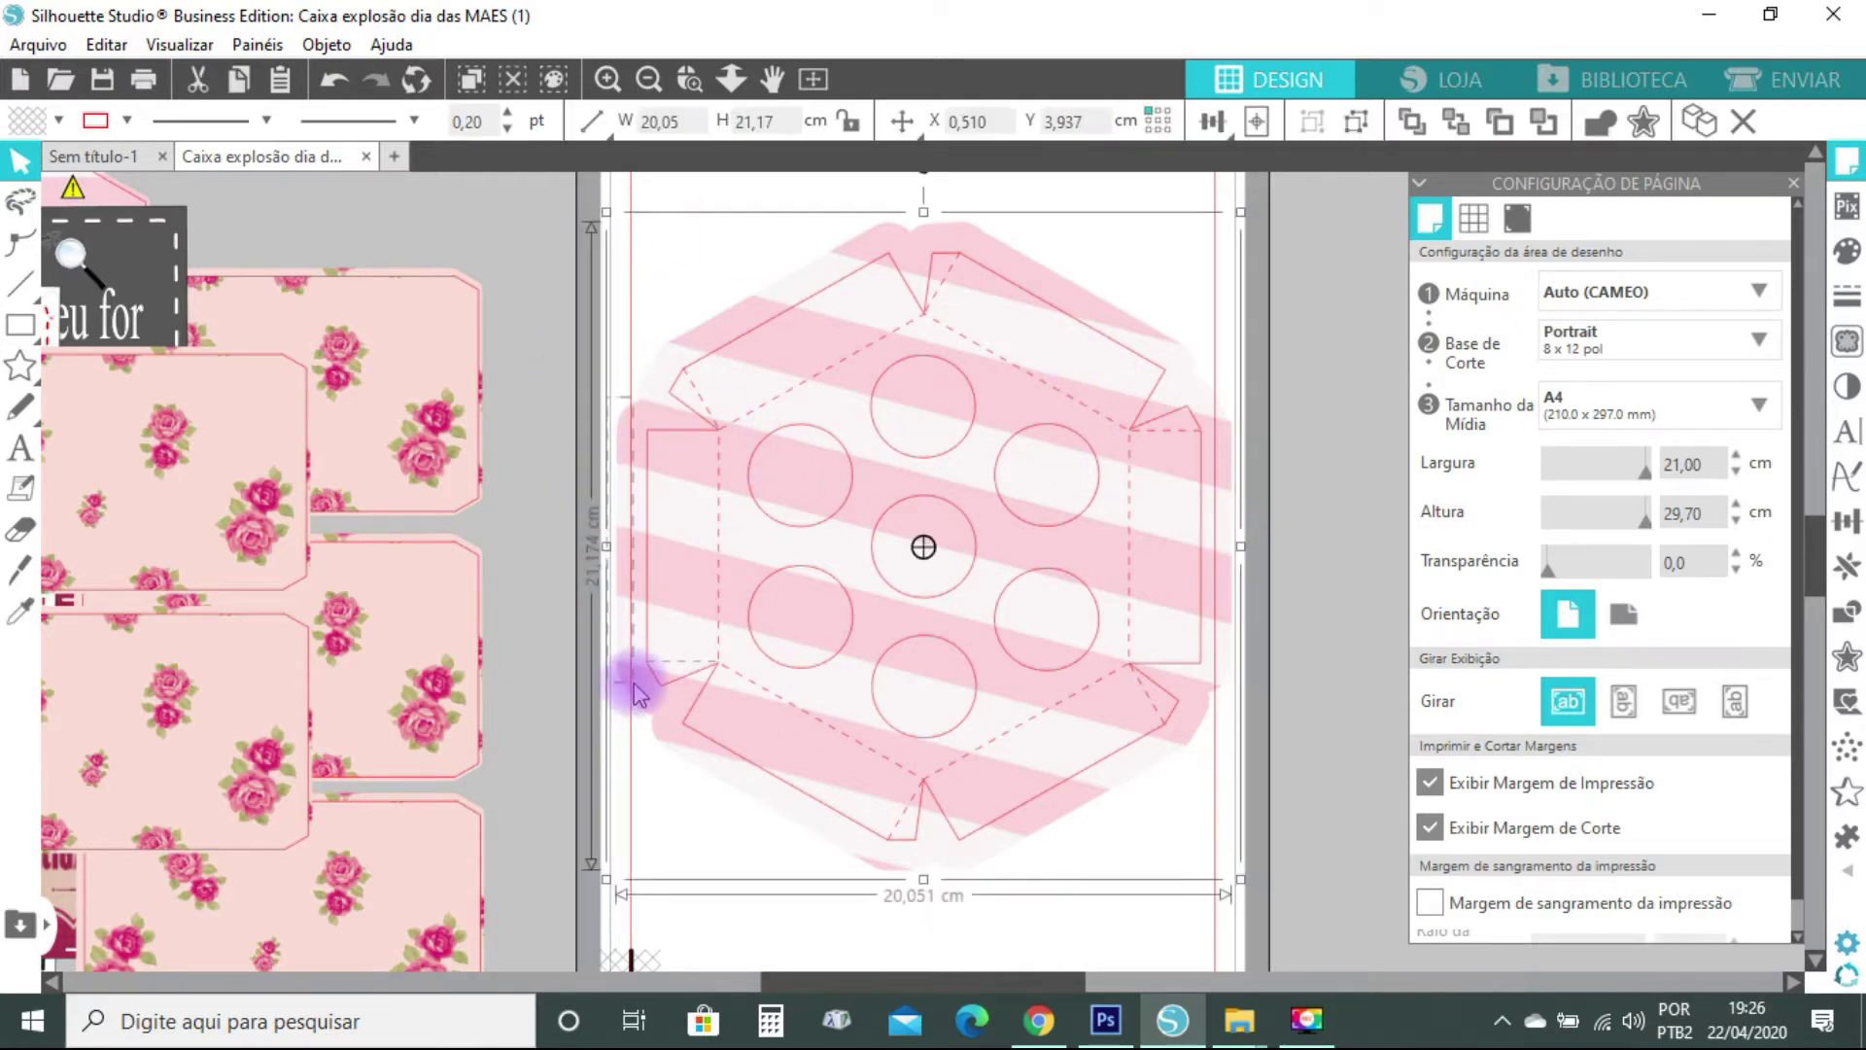
left_click(629, 444)
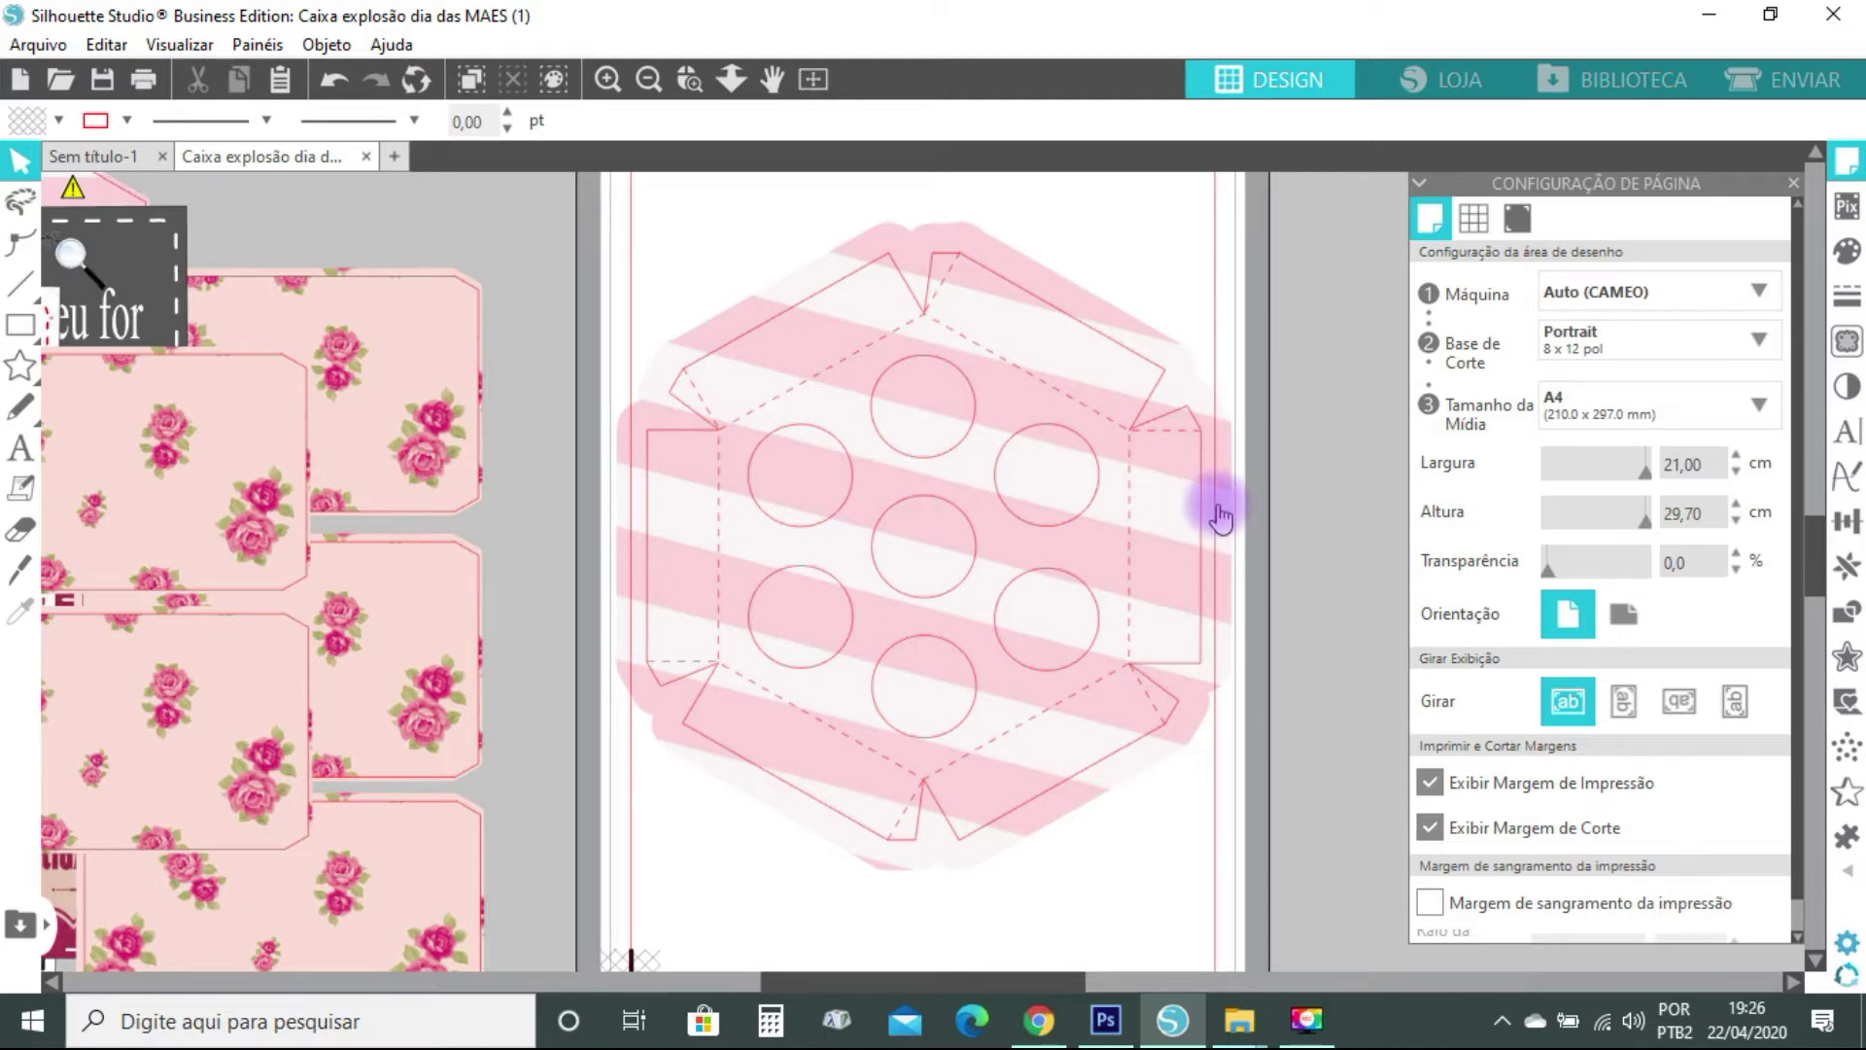
Move the grouped cradle off the page into the empty area to its right and close the page setup
left_click(812, 82)
left_click_drag(893, 501, 887, 425)
left_click(879, 638)
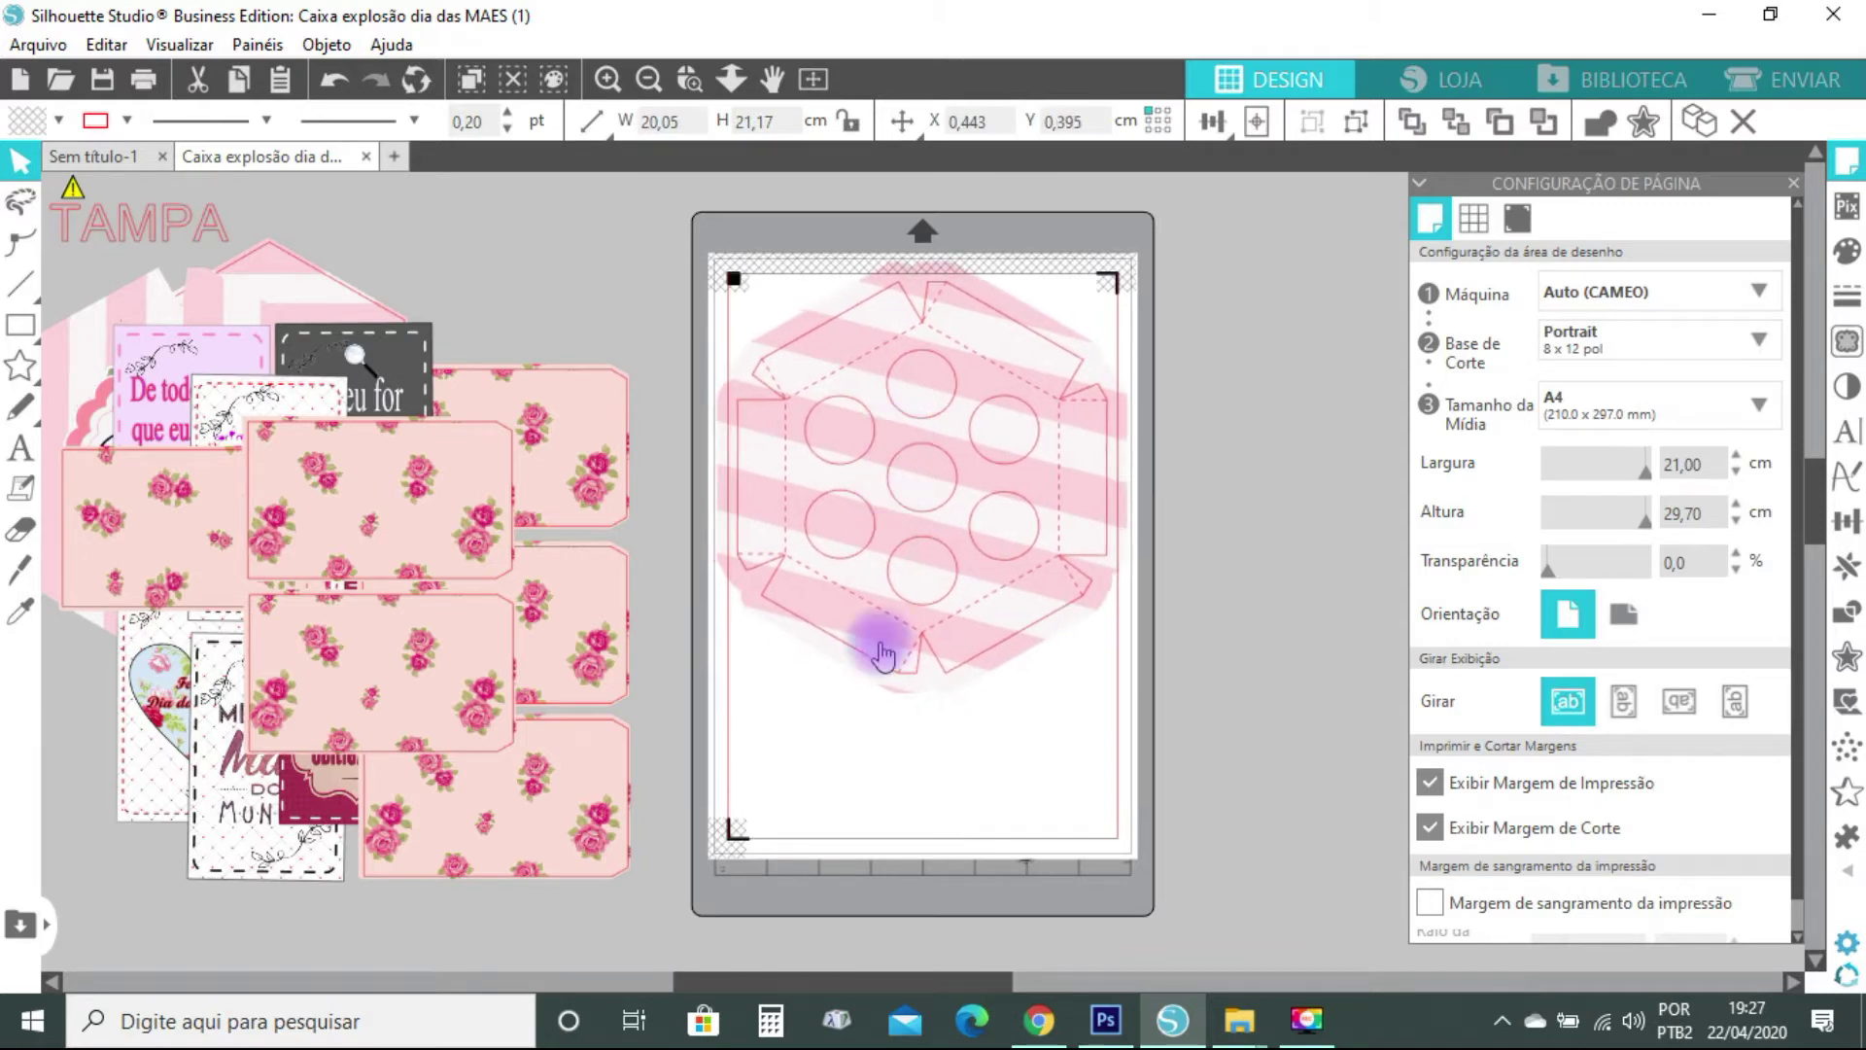
left_click_drag(900, 476, 1374, 354)
left_click(1790, 181)
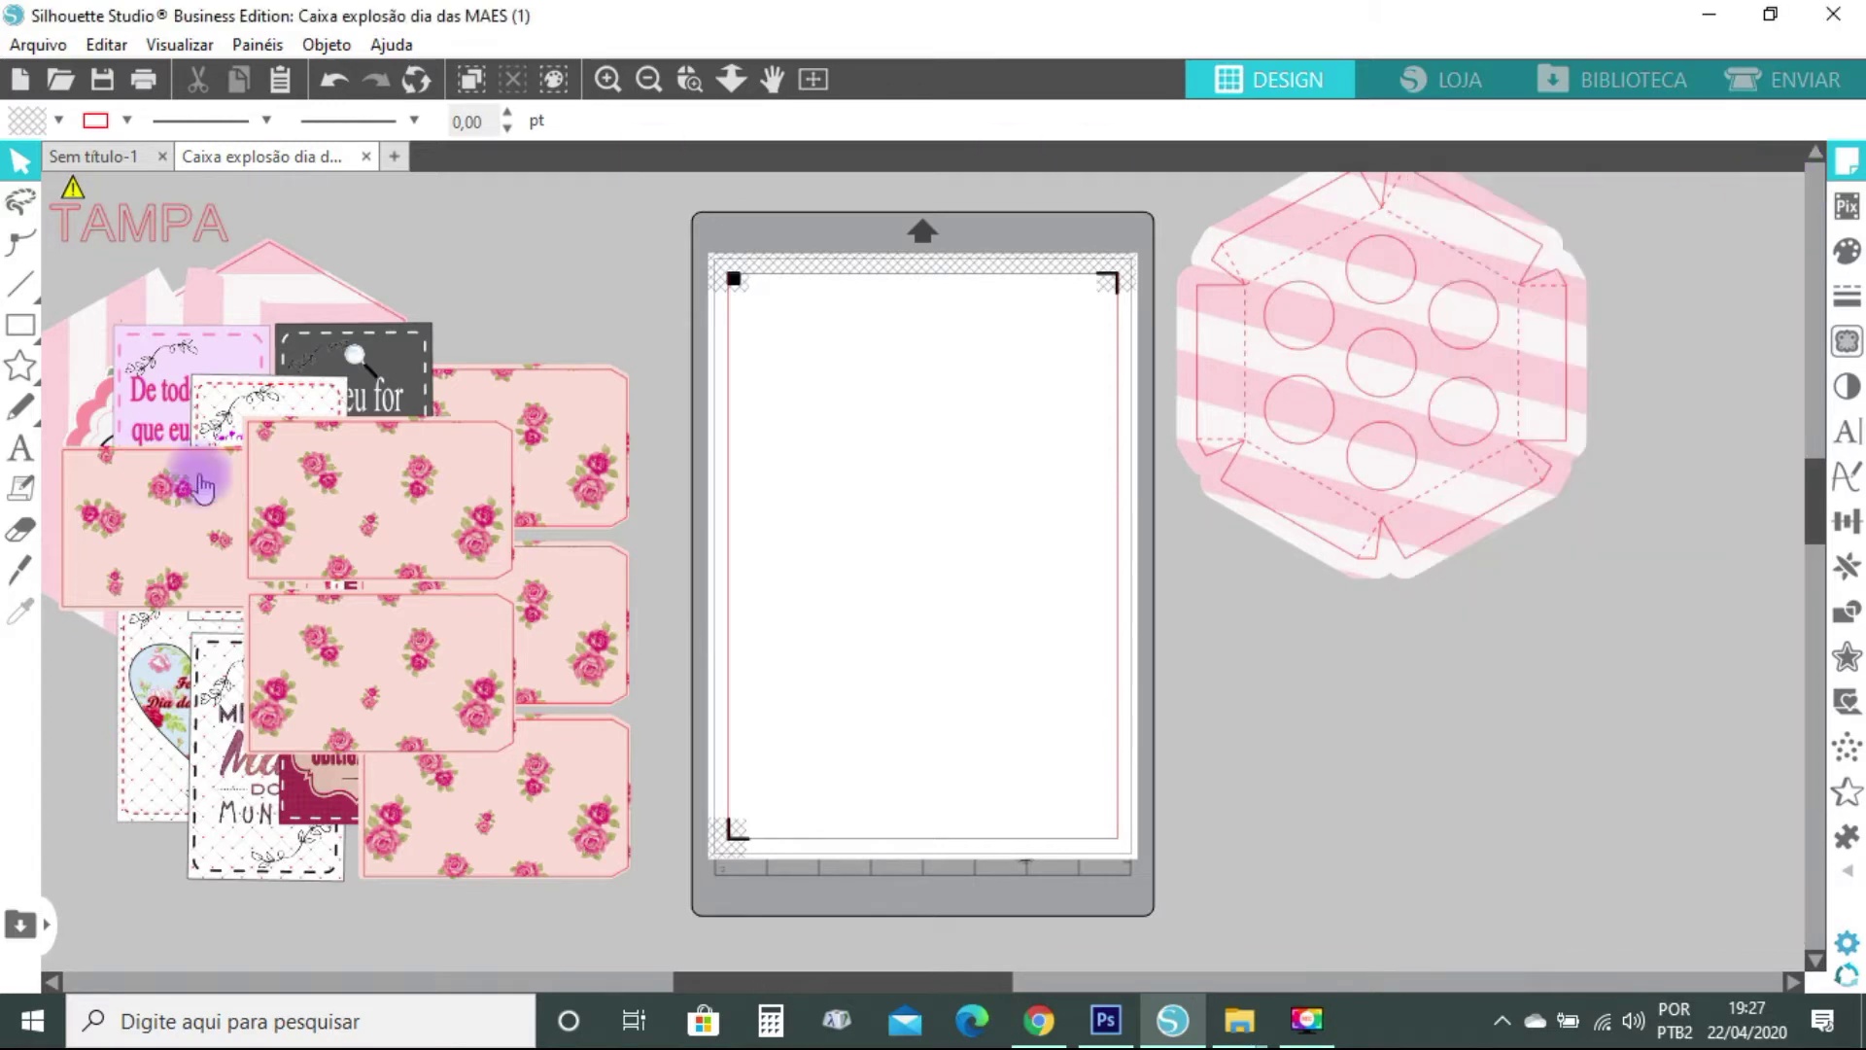
Bring the horizontally striped hexagon onto the page and ungroup it
left_click_drag(291, 269, 962, 389)
left_click_drag(158, 291, 309, 262)
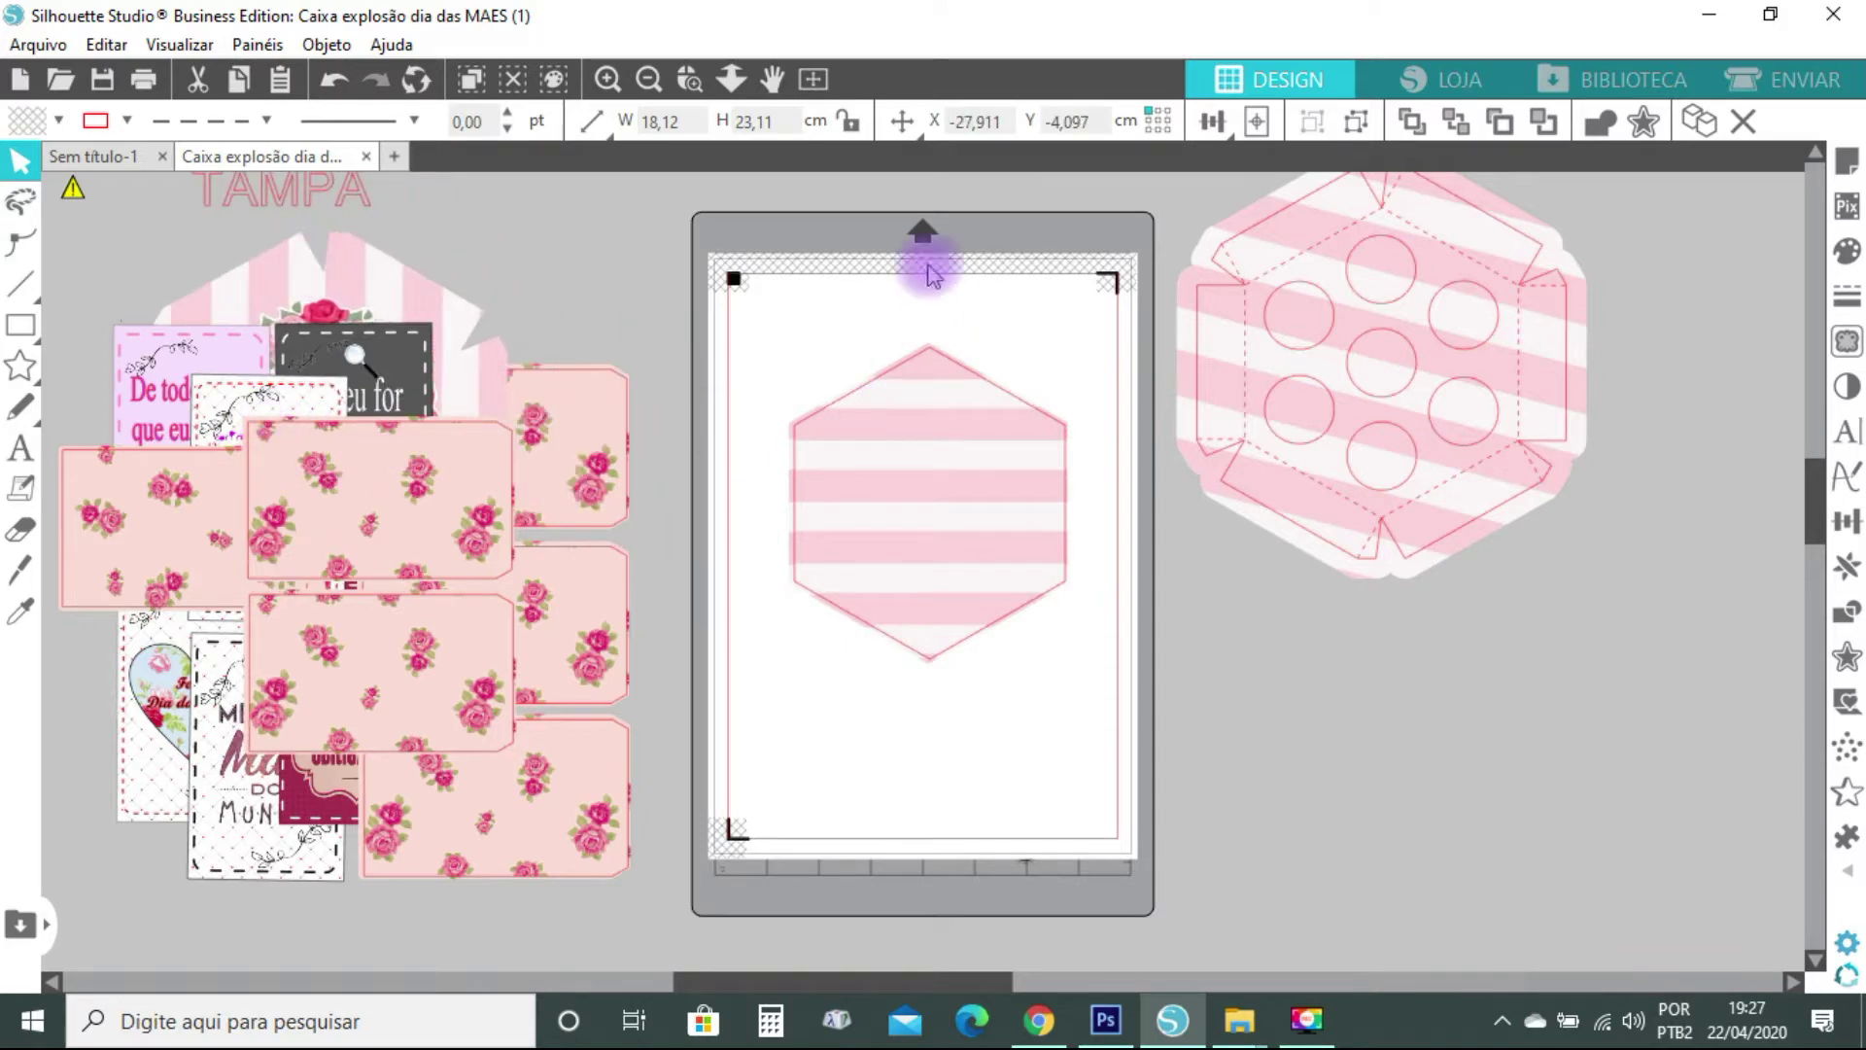
left_click_drag(950, 442, 944, 387)
right_click(944, 387)
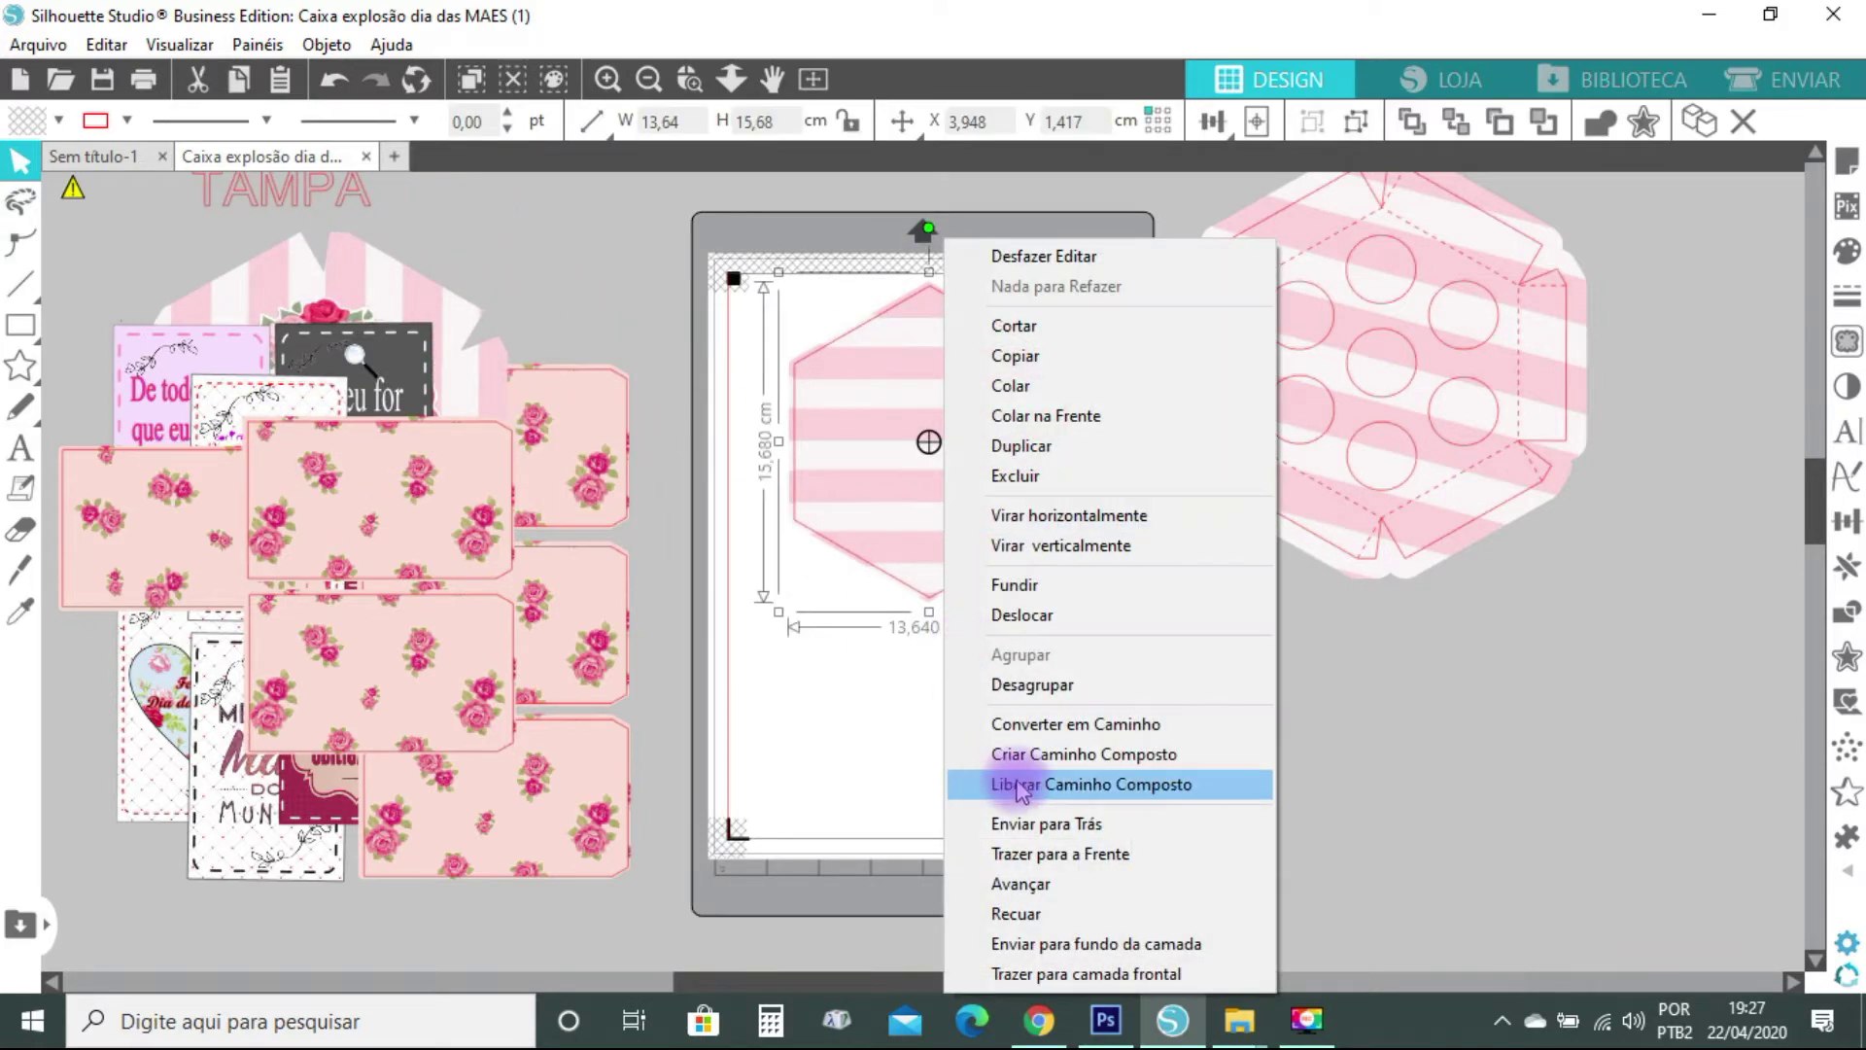
left_click(1049, 691)
Separate the larger striped backing from the cut hexagon, parking the backing off the page and keeping the smaller hexagon inside the registration marks
left_click_drag(1086, 432, 1033, 587)
left_click_drag(969, 649, 868, 585)
left_click_drag(962, 353, 1263, 758)
left_click_drag(925, 609, 979, 461)
right_click(979, 461)
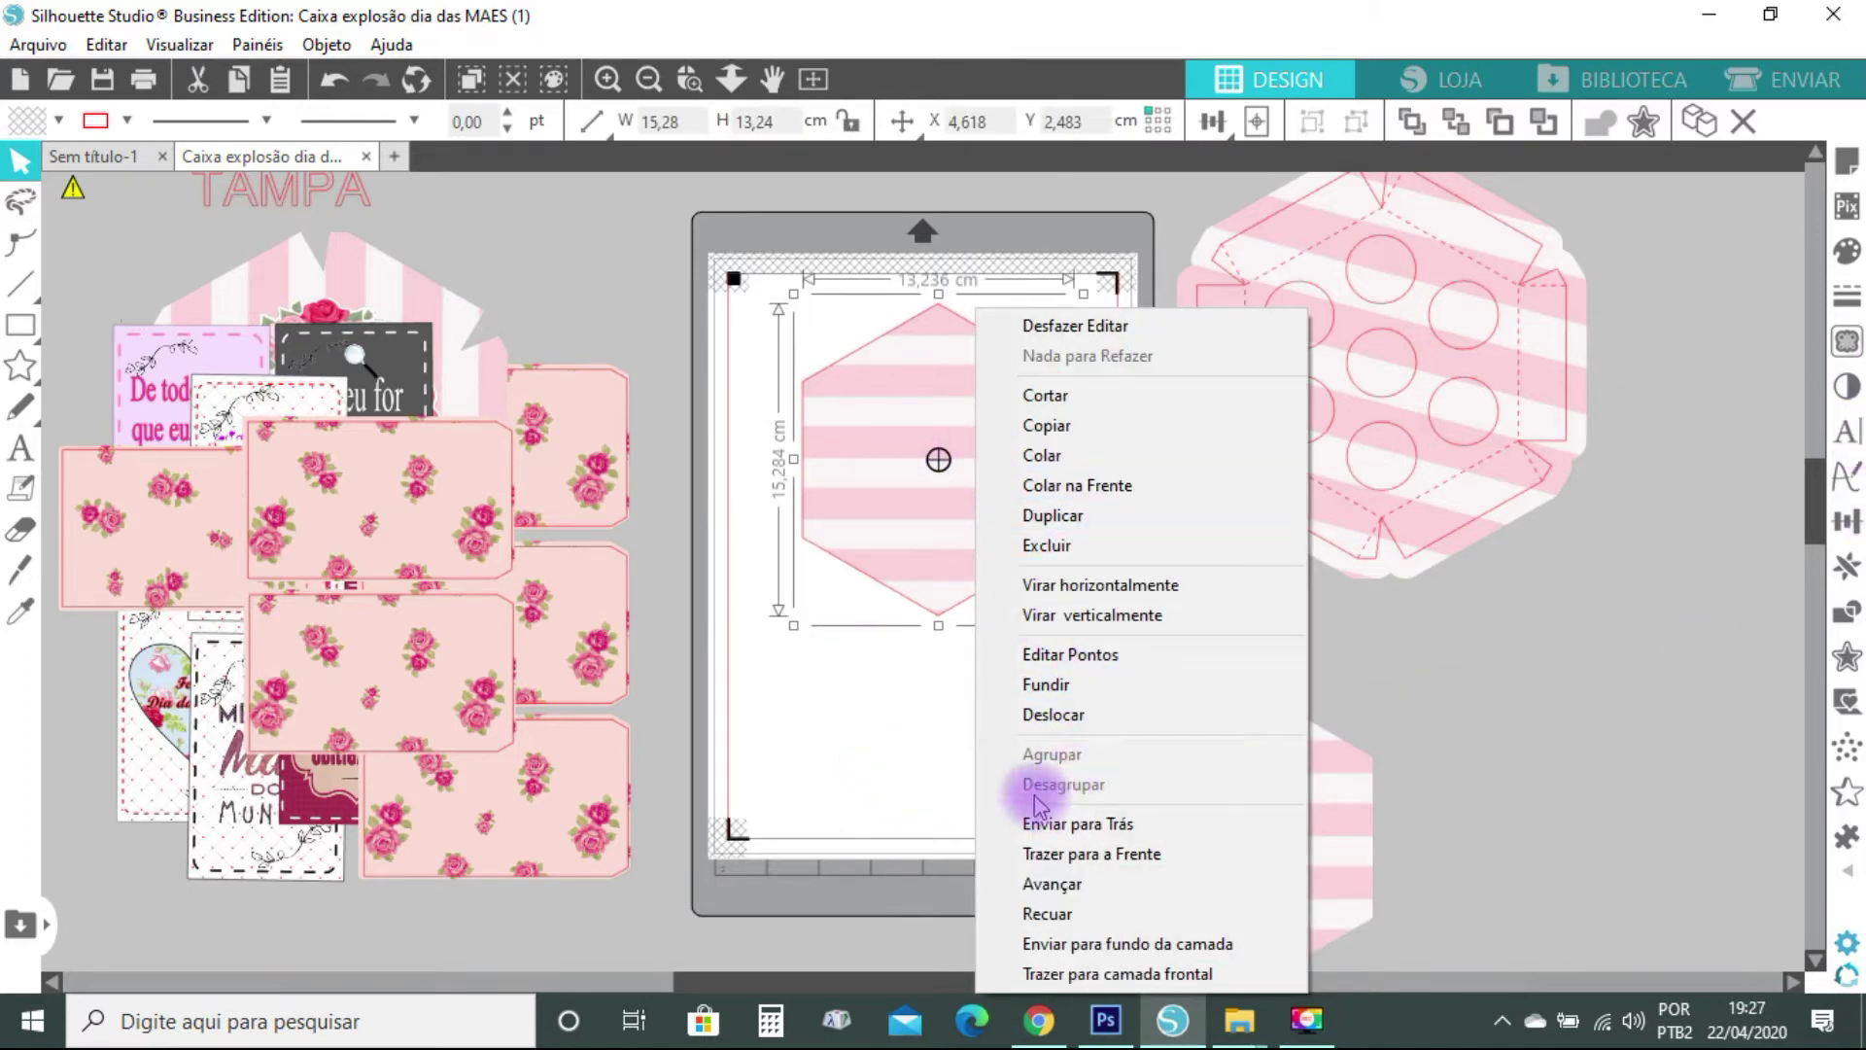
left_click(873, 733)
left_click_drag(990, 478, 951, 490)
left_click(1691, 418)
Remove the striped fill from the hexagon inside the registration marks so only its cut outline is left
left_click(887, 429)
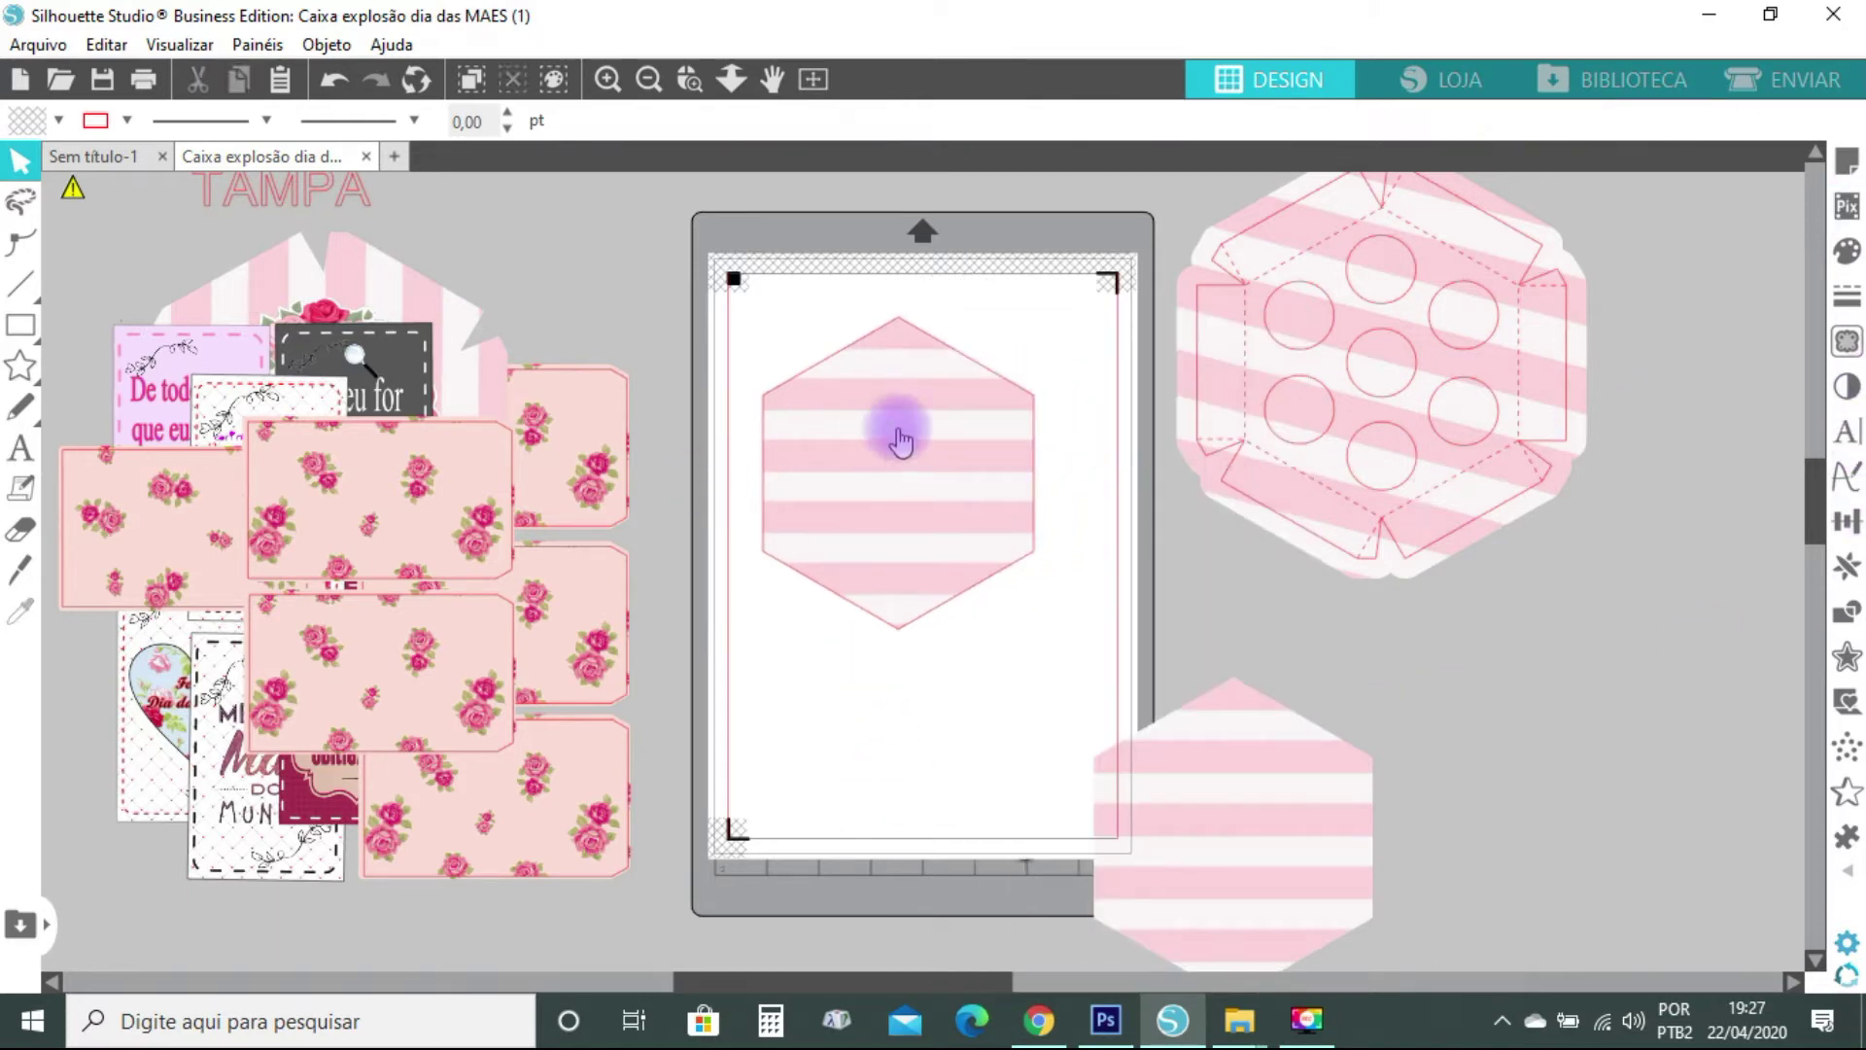
left_click(1847, 251)
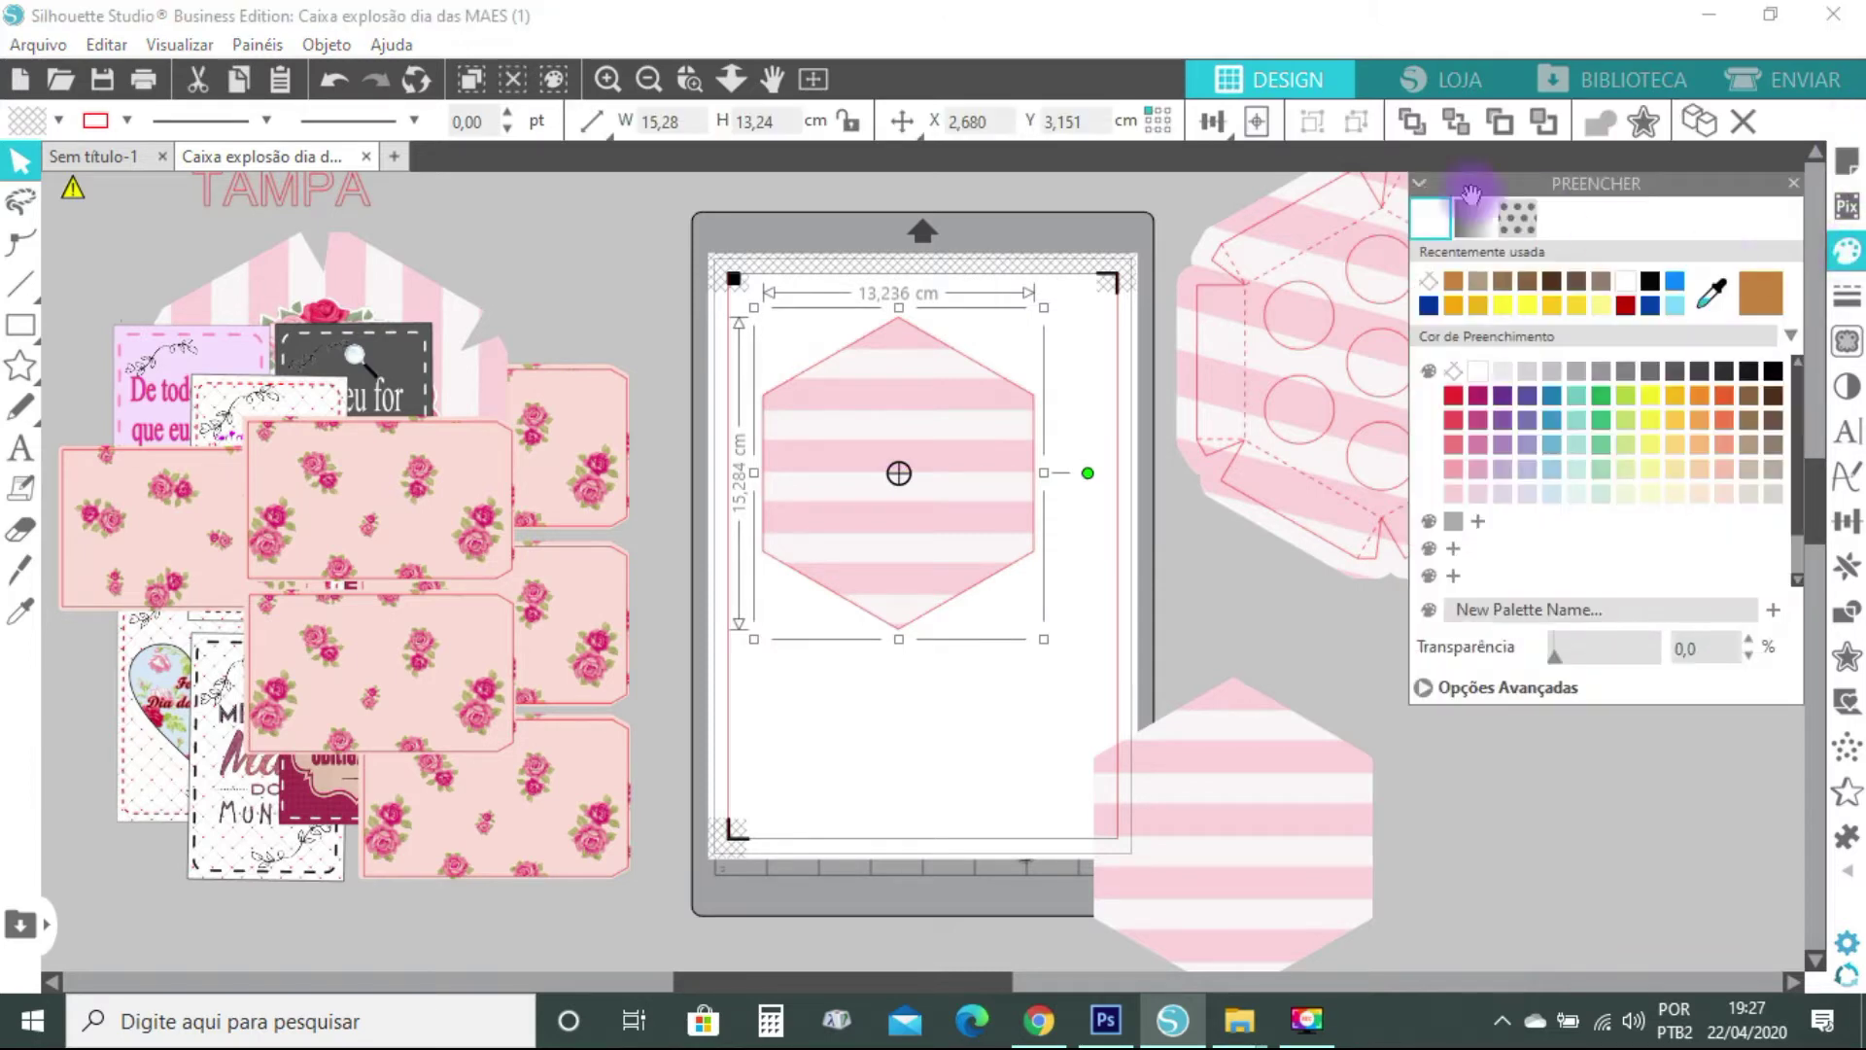
left_click(1455, 373)
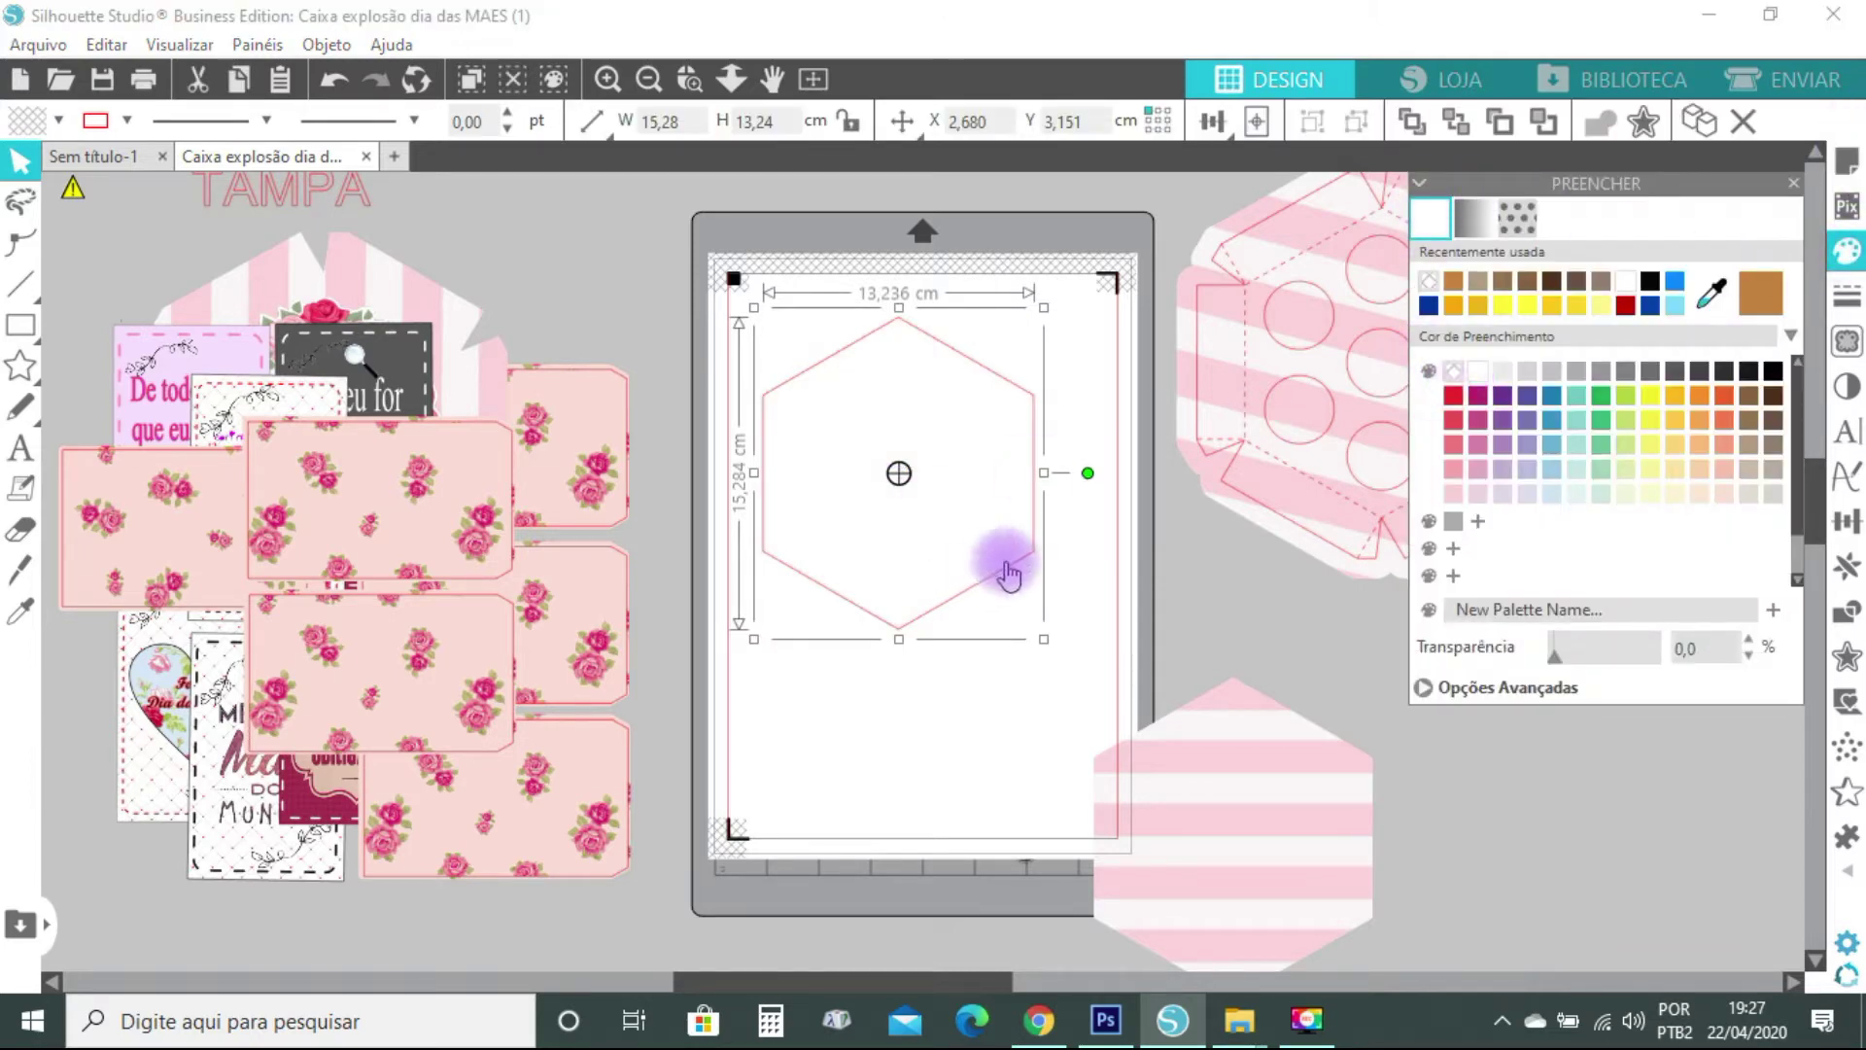
Set the cut hexagon's line color to pure red with an R value of 255
left_click(1851, 299)
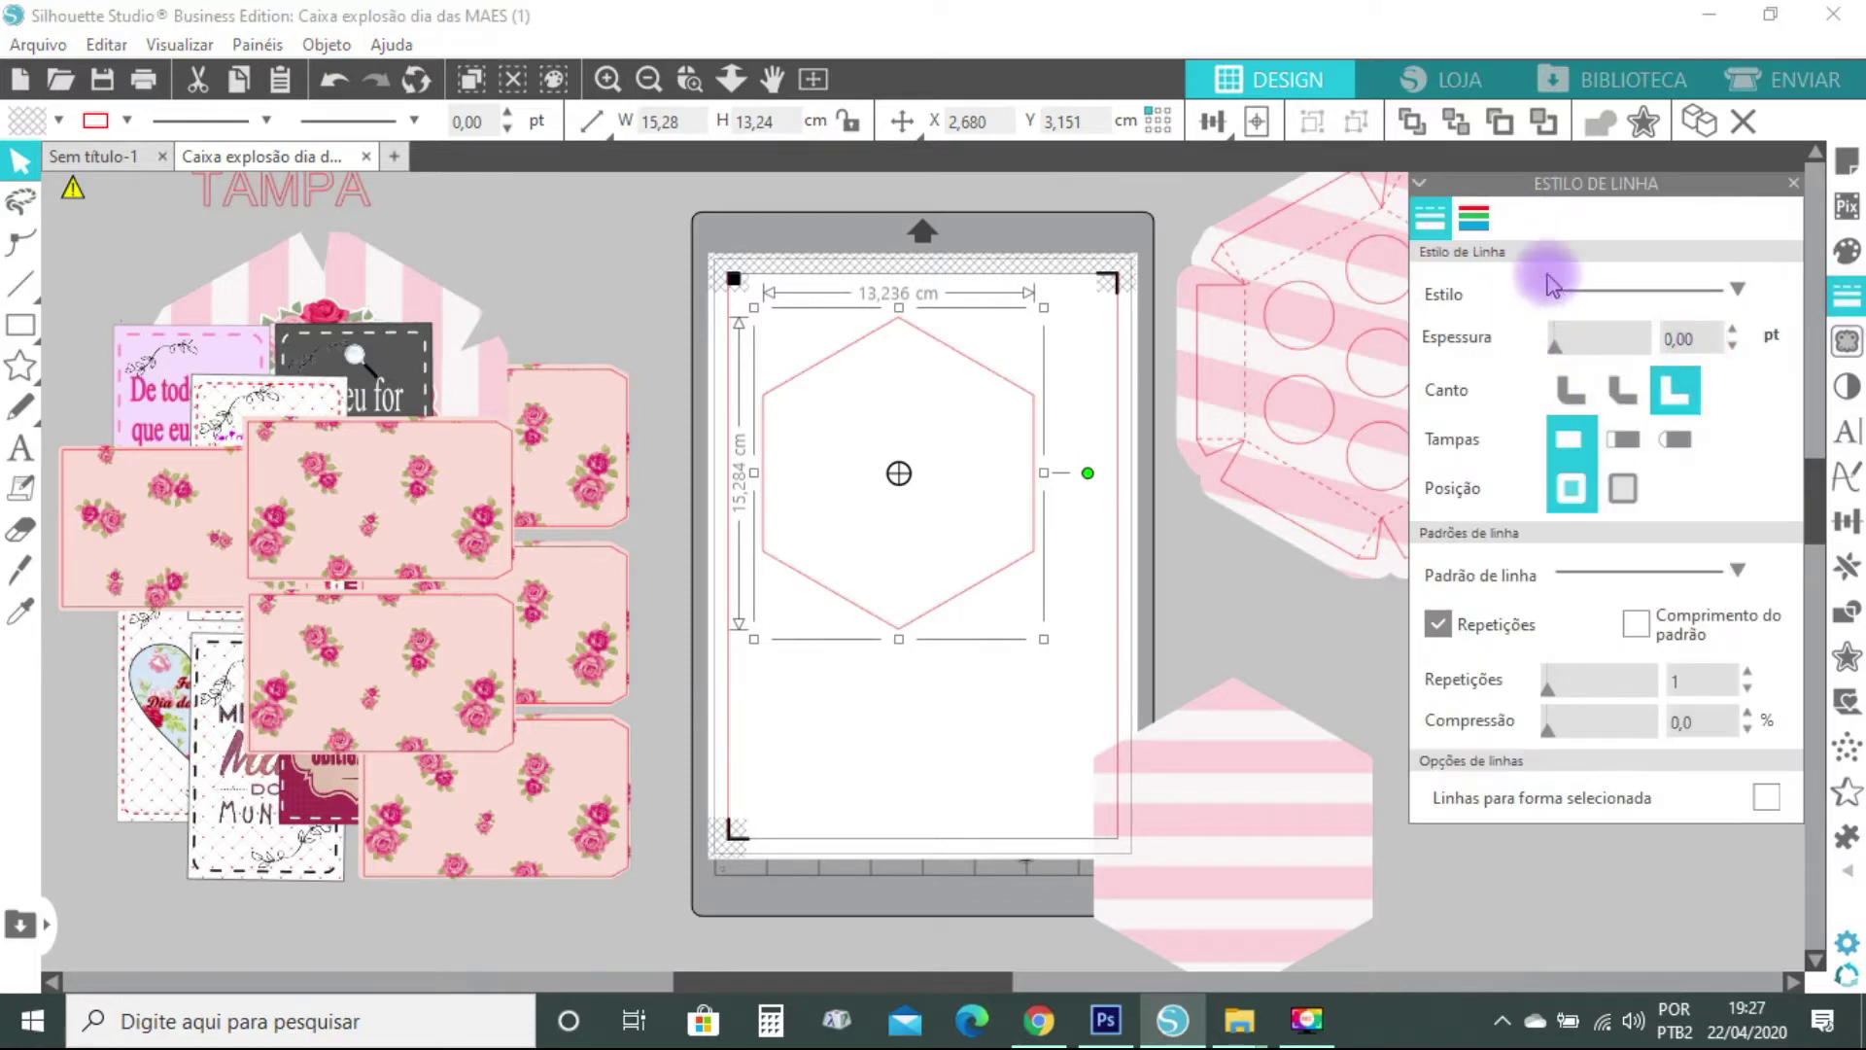
left_click(1474, 217)
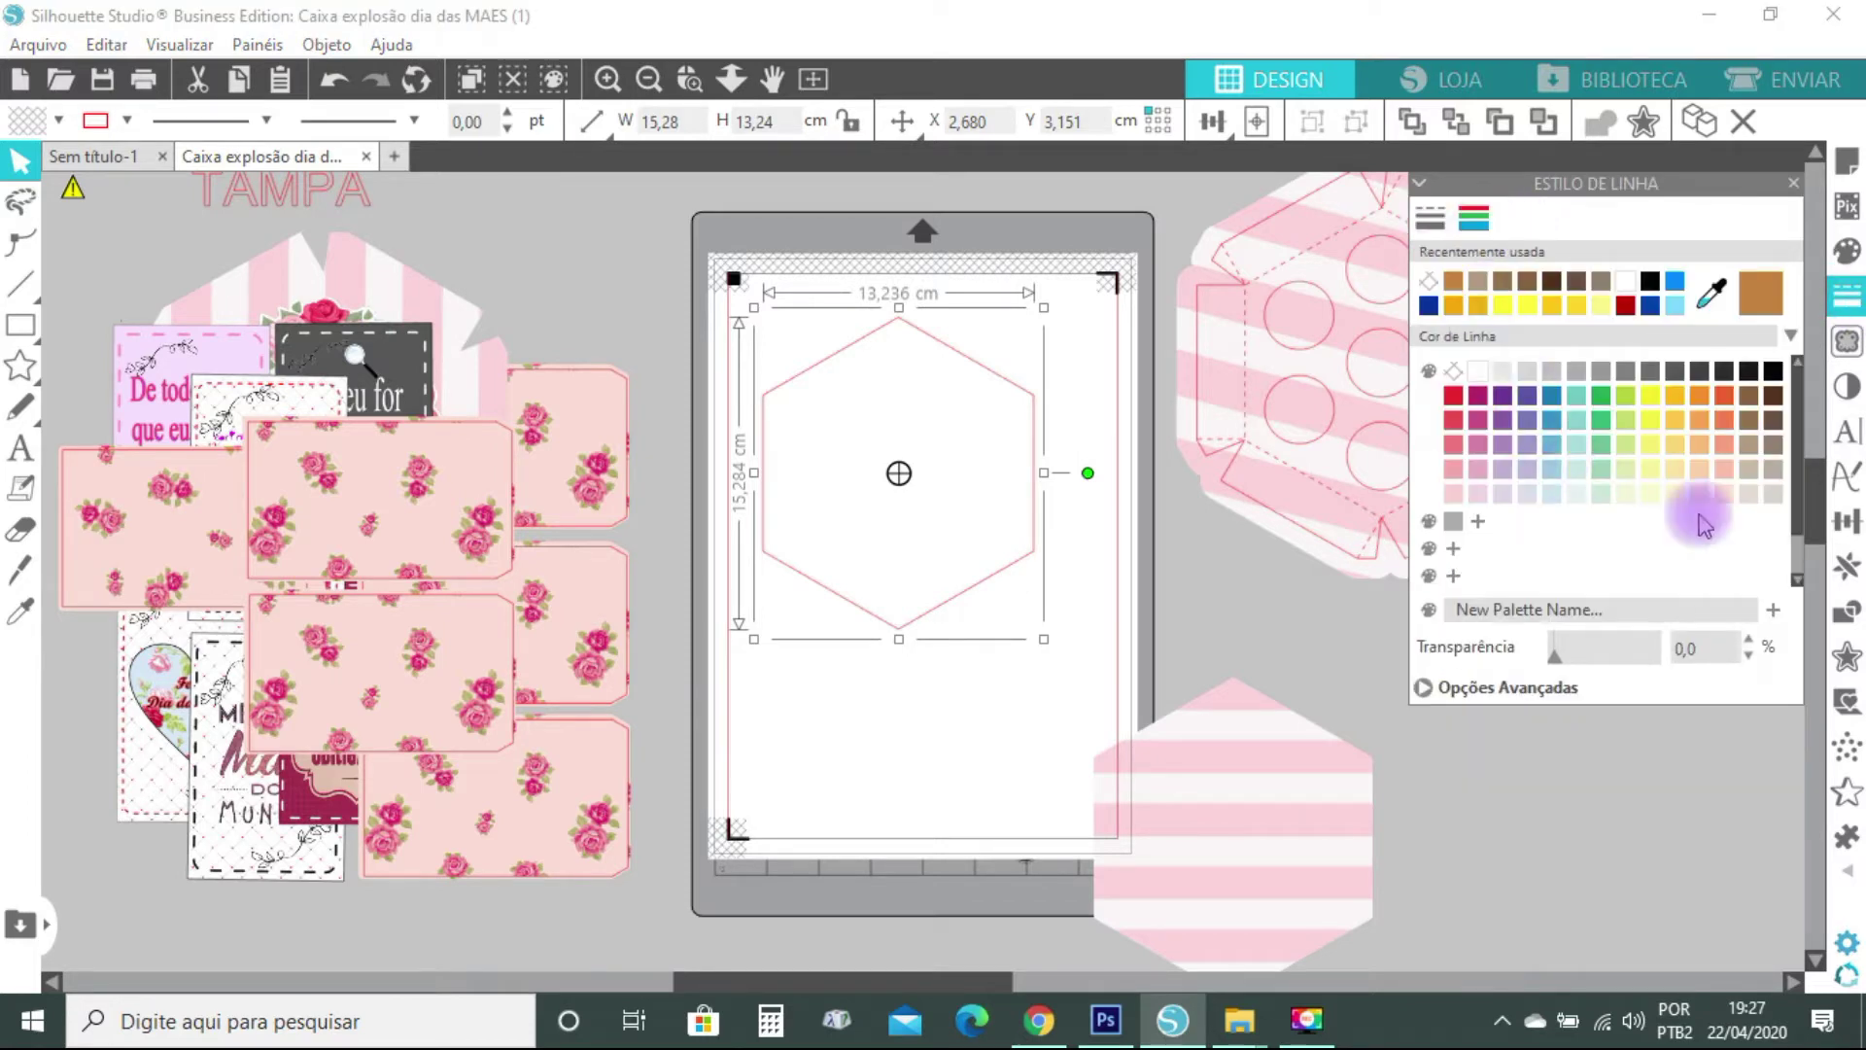
left_click(1442, 699)
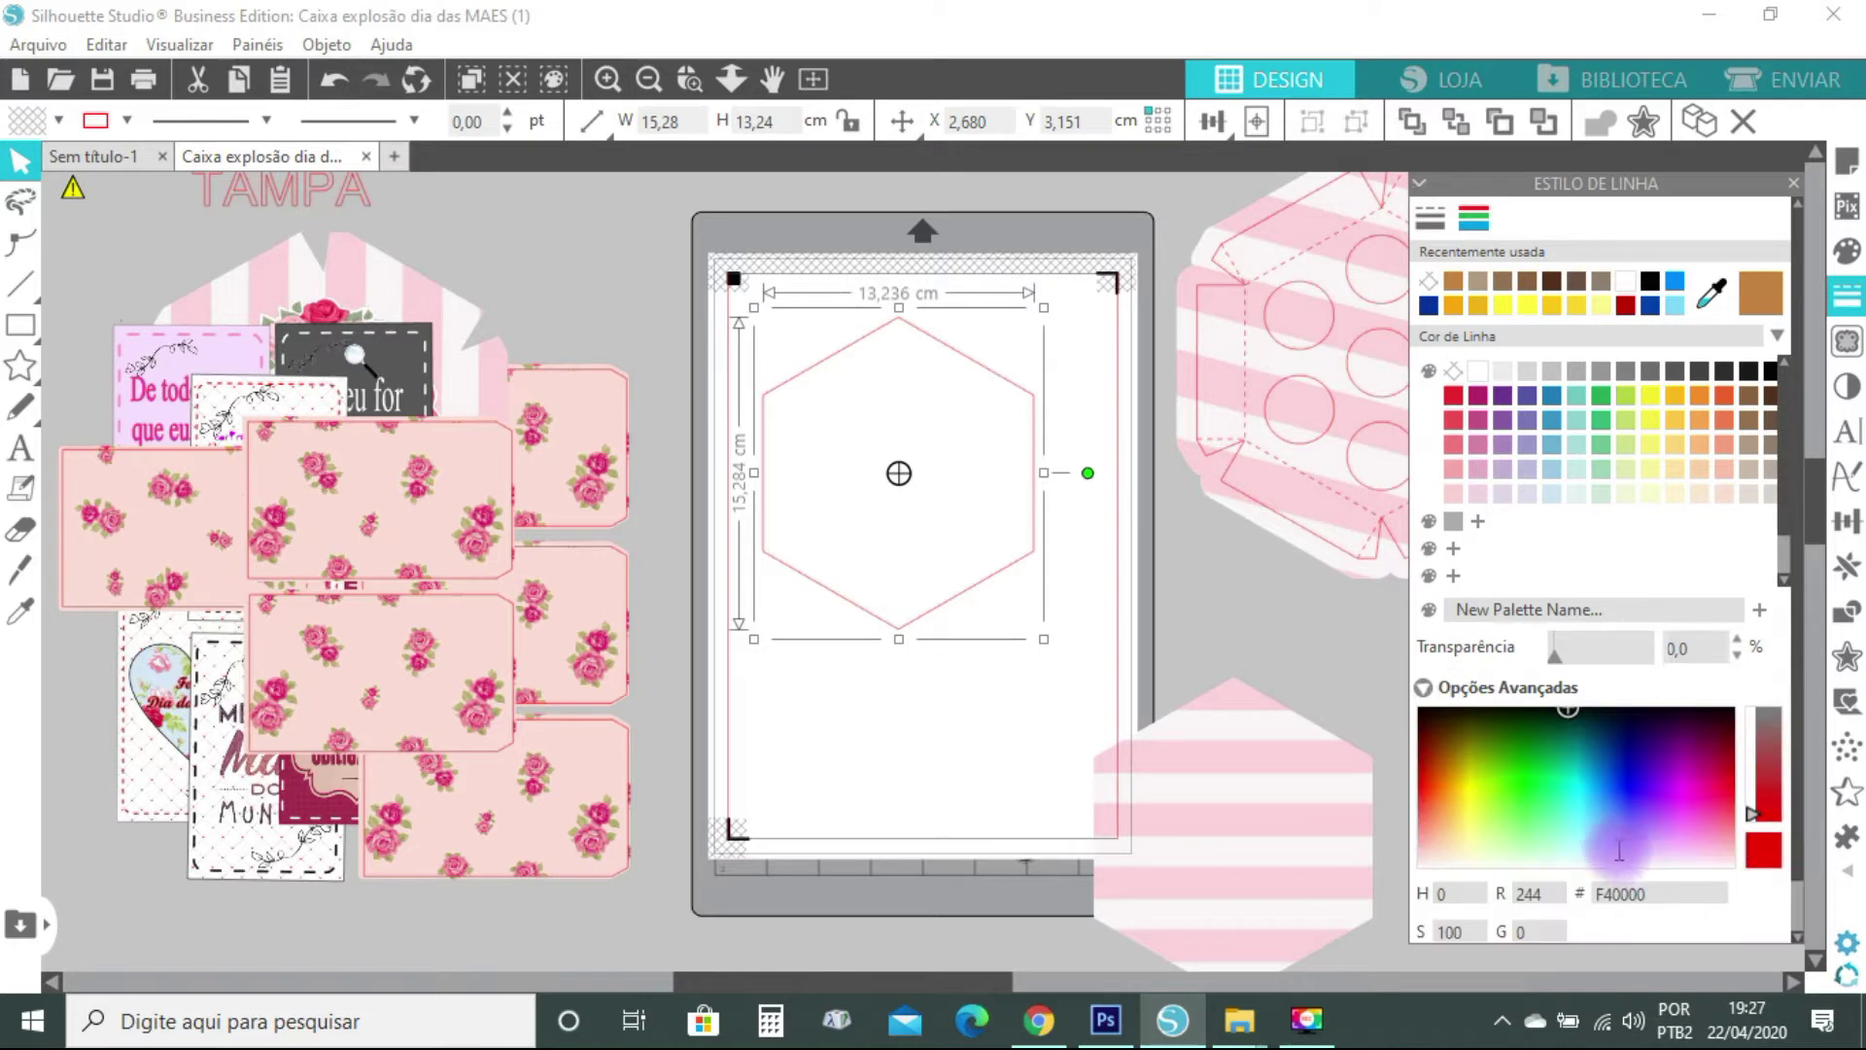
scroll(1620, 852, "down", 1)
left_click(1550, 834)
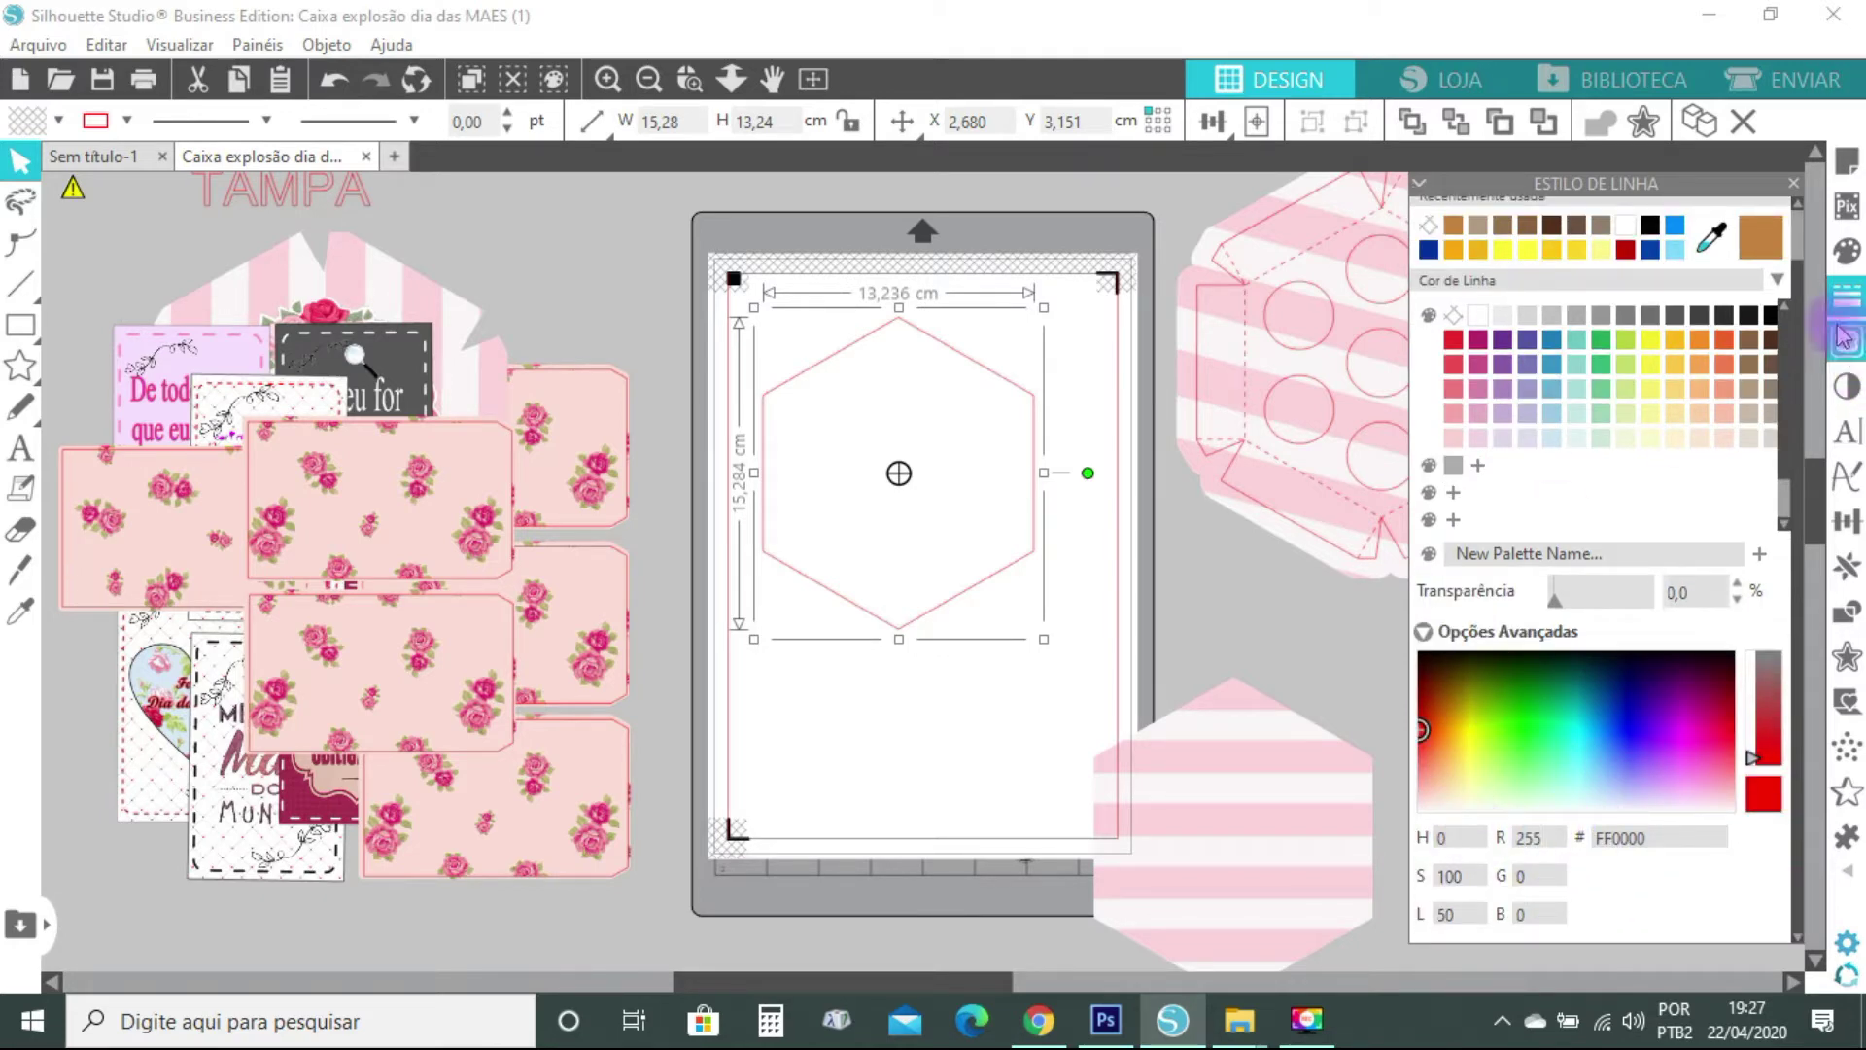
left_click(1793, 185)
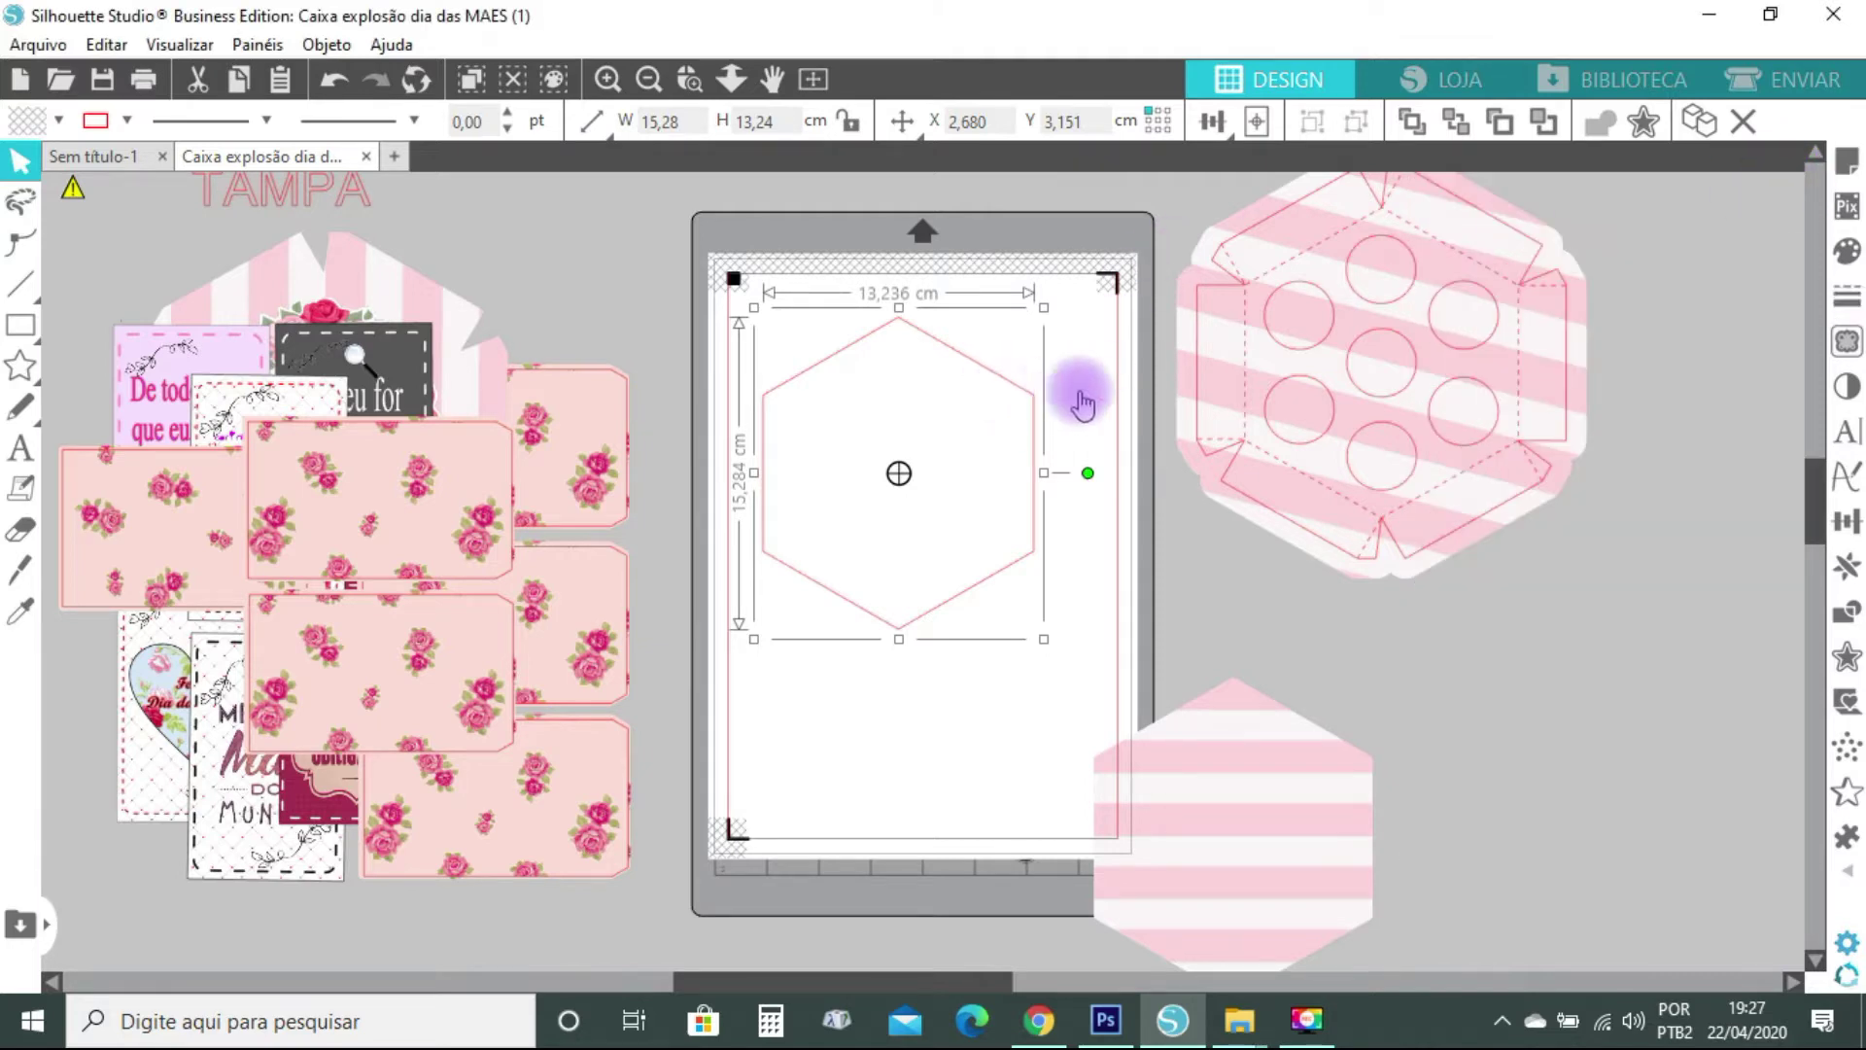
Bring the striped backing back onto the page and center it with the cut hexagon
left_click_drag(1291, 898, 958, 521)
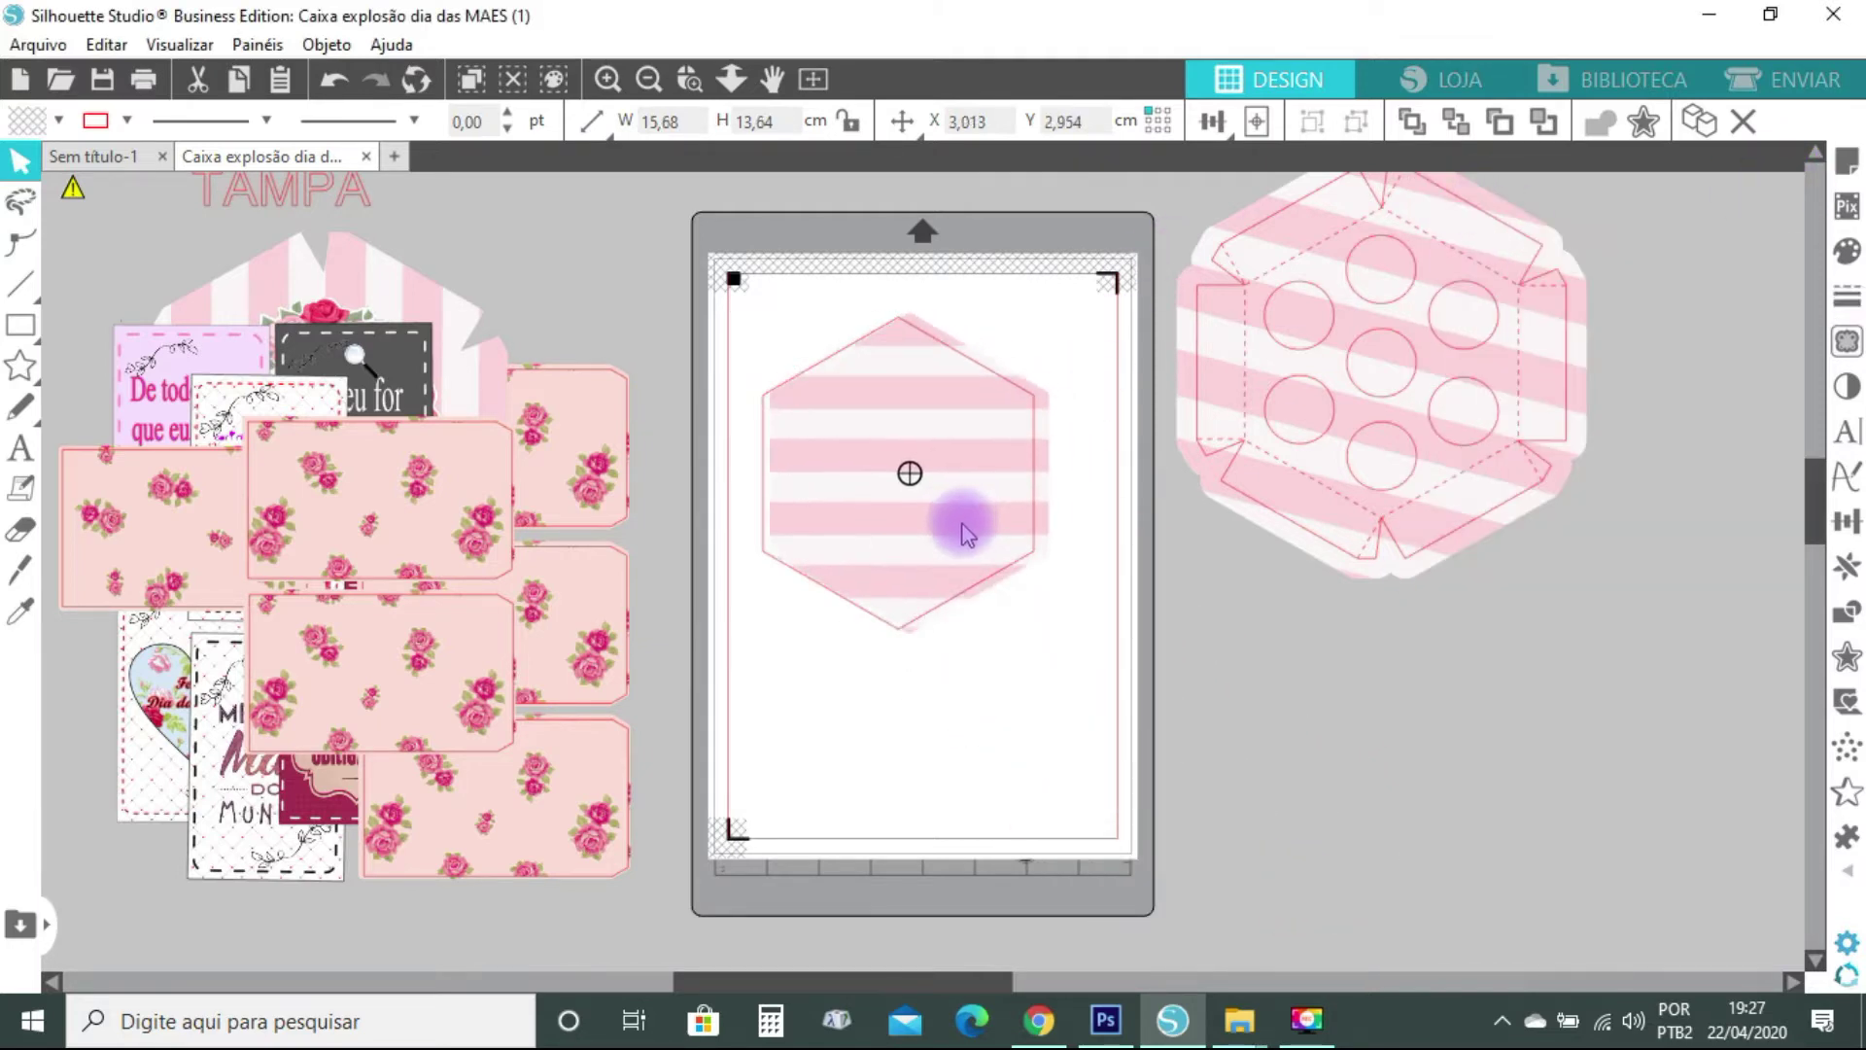
left_click_drag(729, 299, 1002, 567)
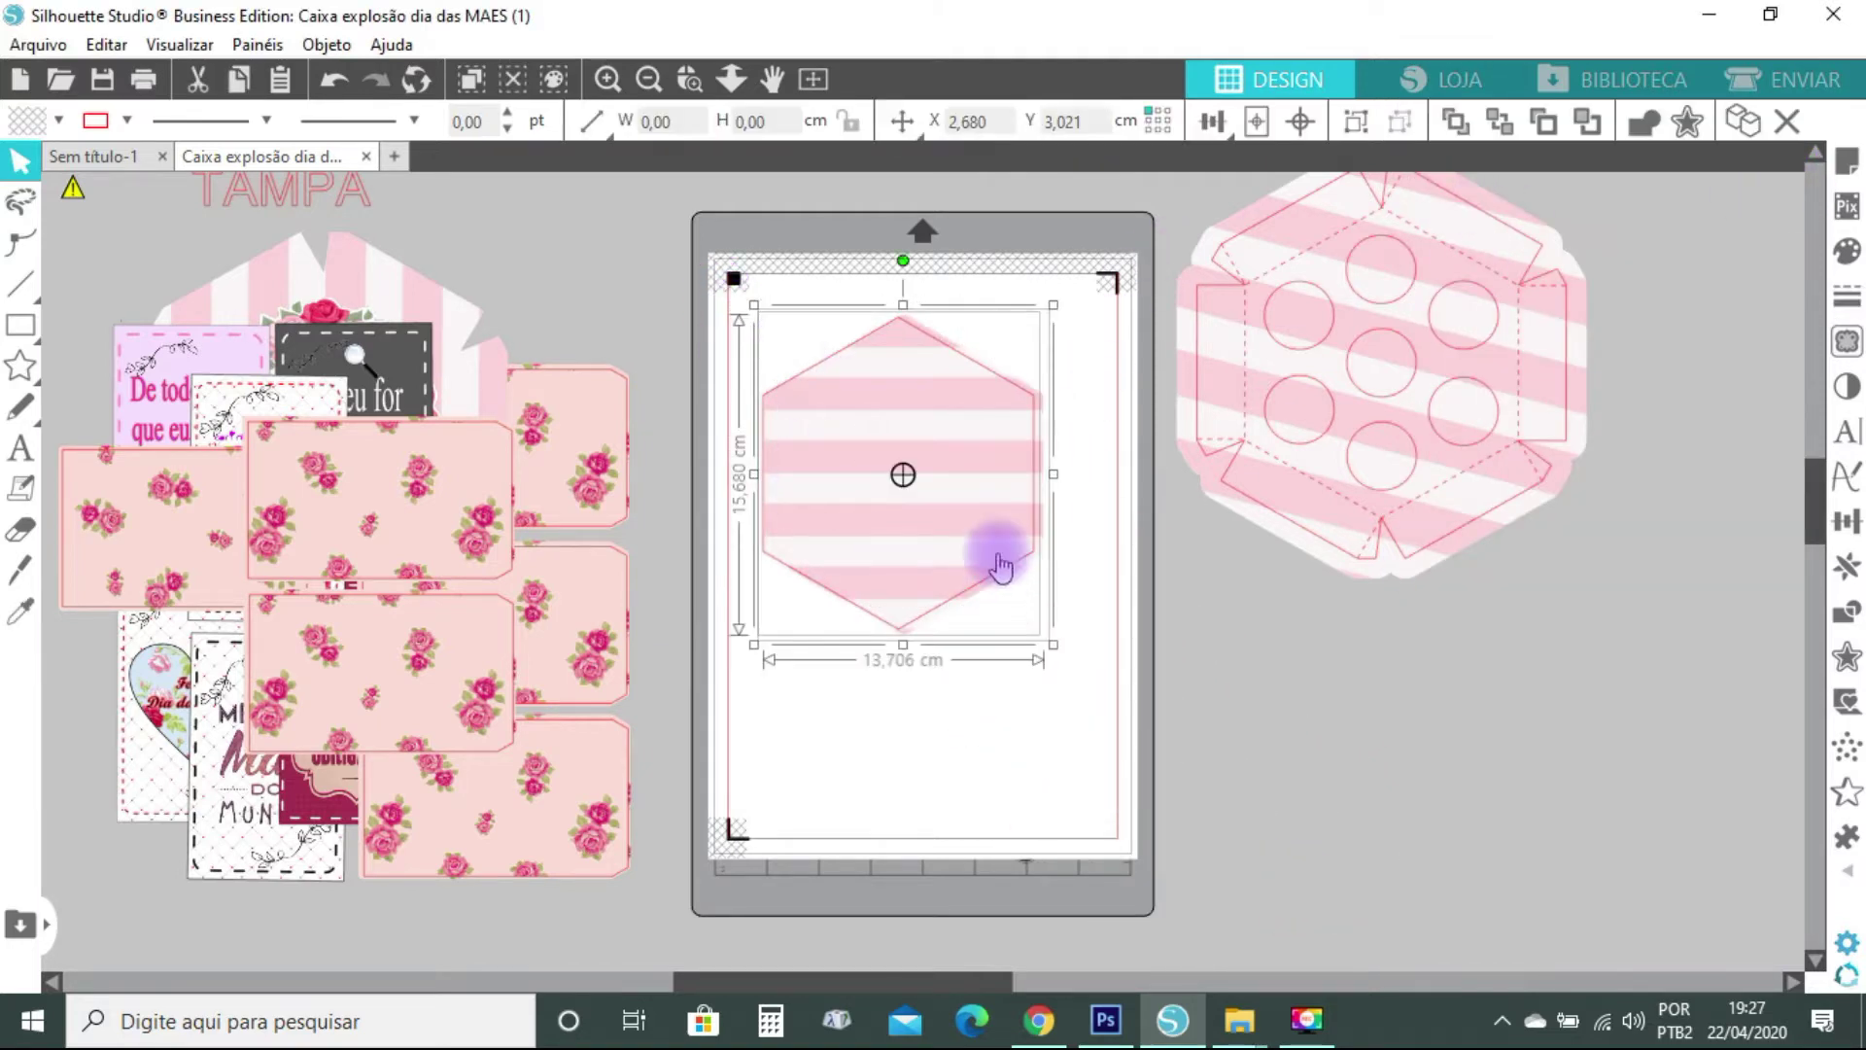
left_click(1309, 124)
Group the cut hexagon with its striped backing and park the group off the page below the cradle
right_click(968, 525)
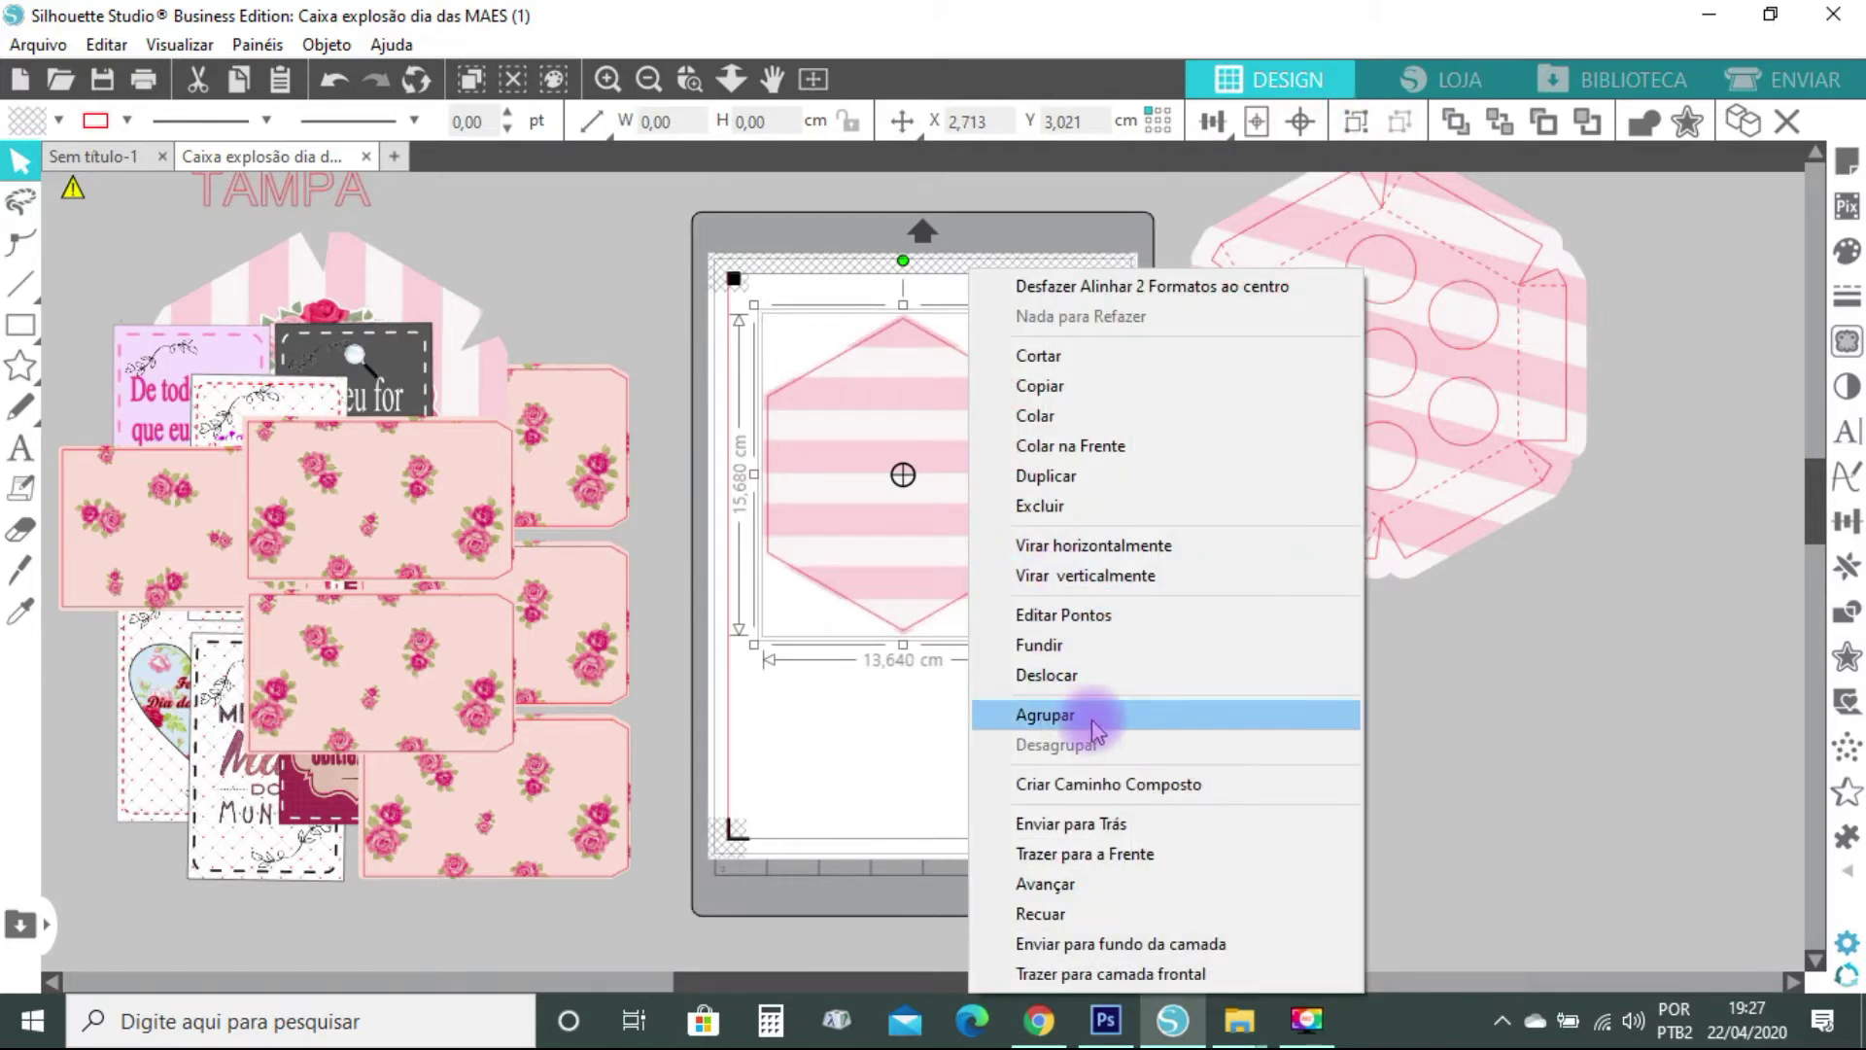
left_click(1045, 715)
left_click_drag(940, 424, 932, 427)
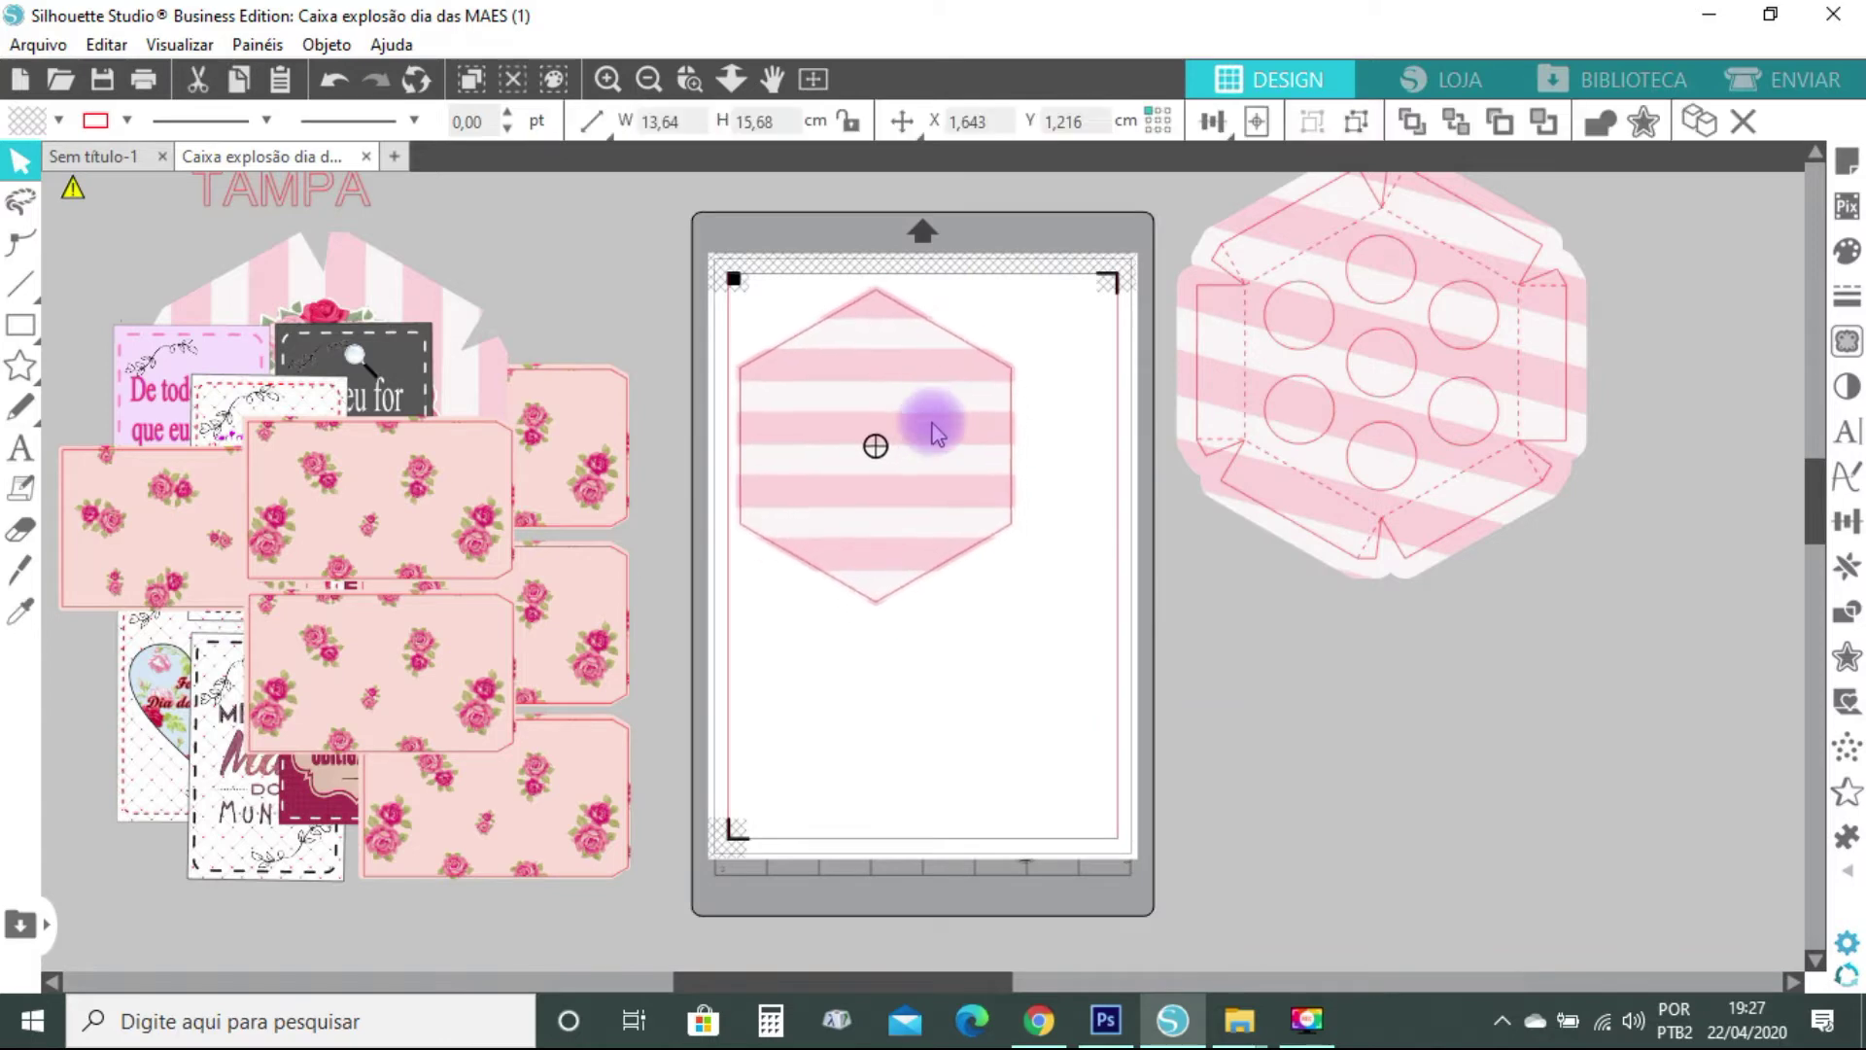
left_click_drag(883, 394, 1332, 680)
Bring the lid group onto the page, ungroup it, and delete its TAMPA label
left_click_drag(357, 273, 1012, 450)
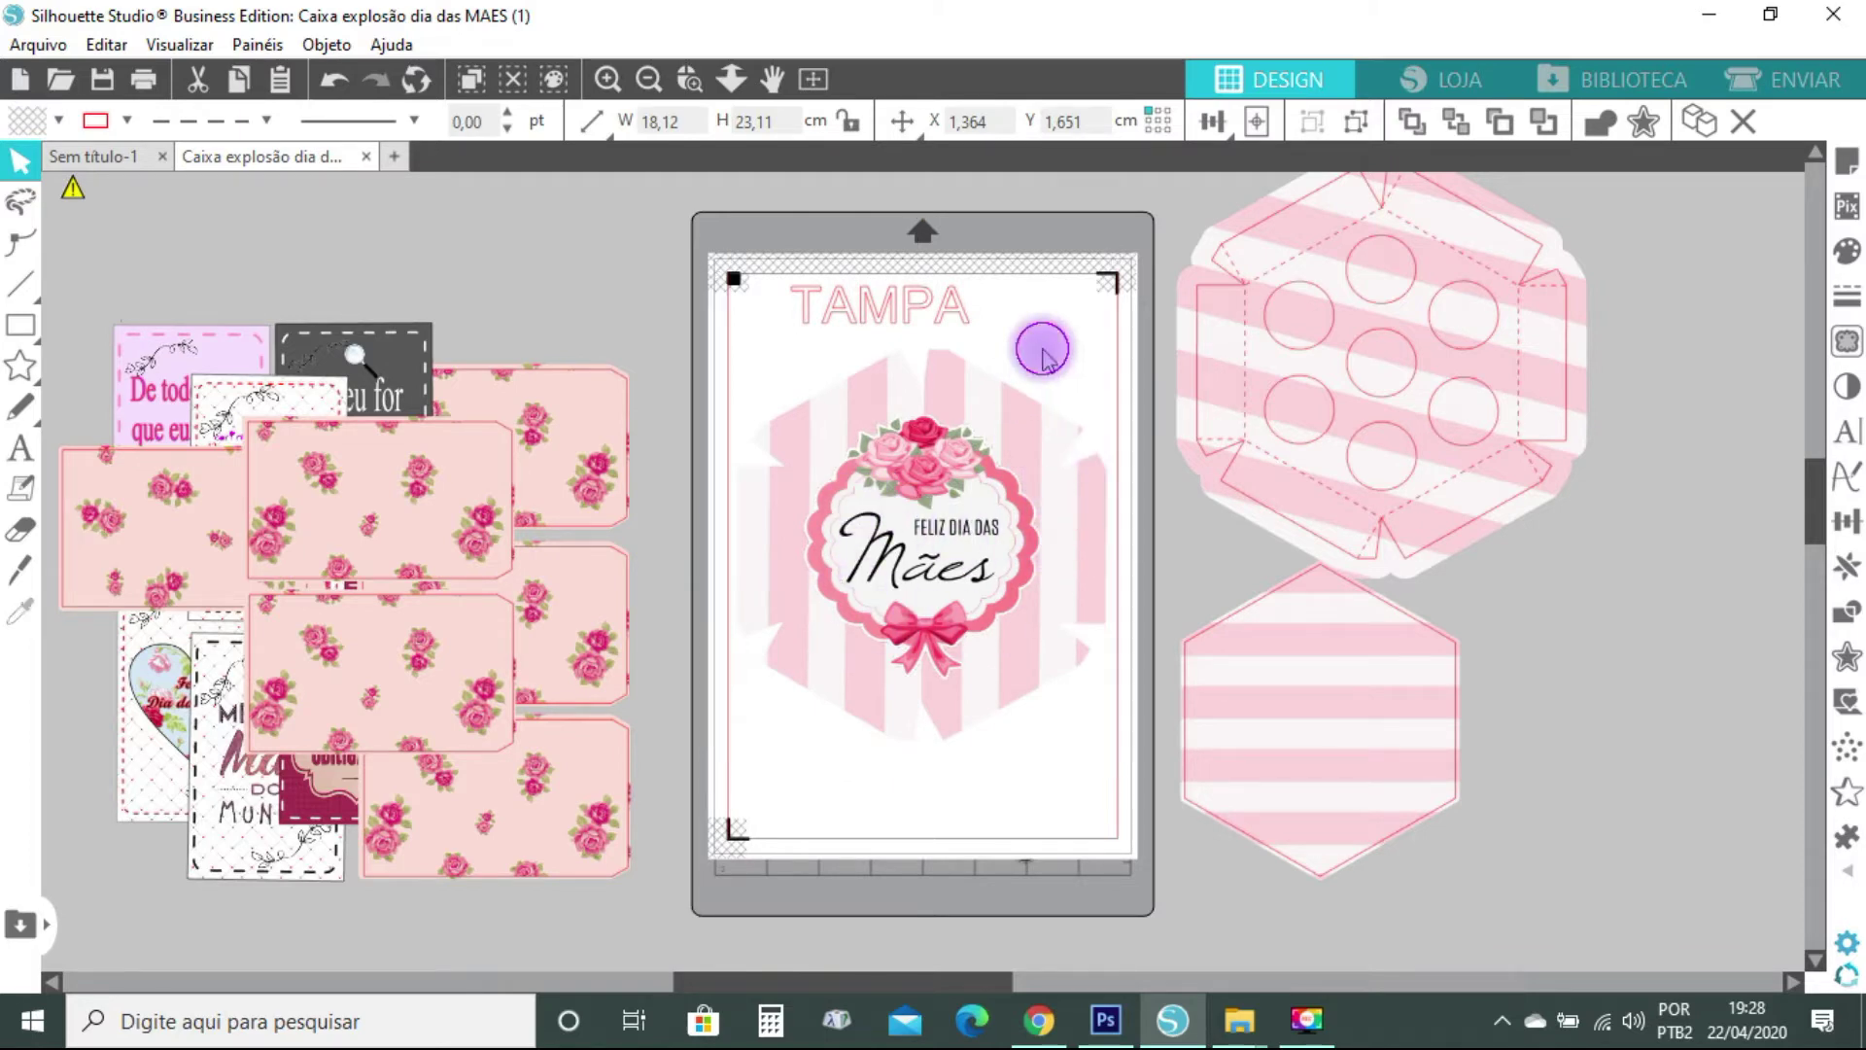
right_click(1008, 486)
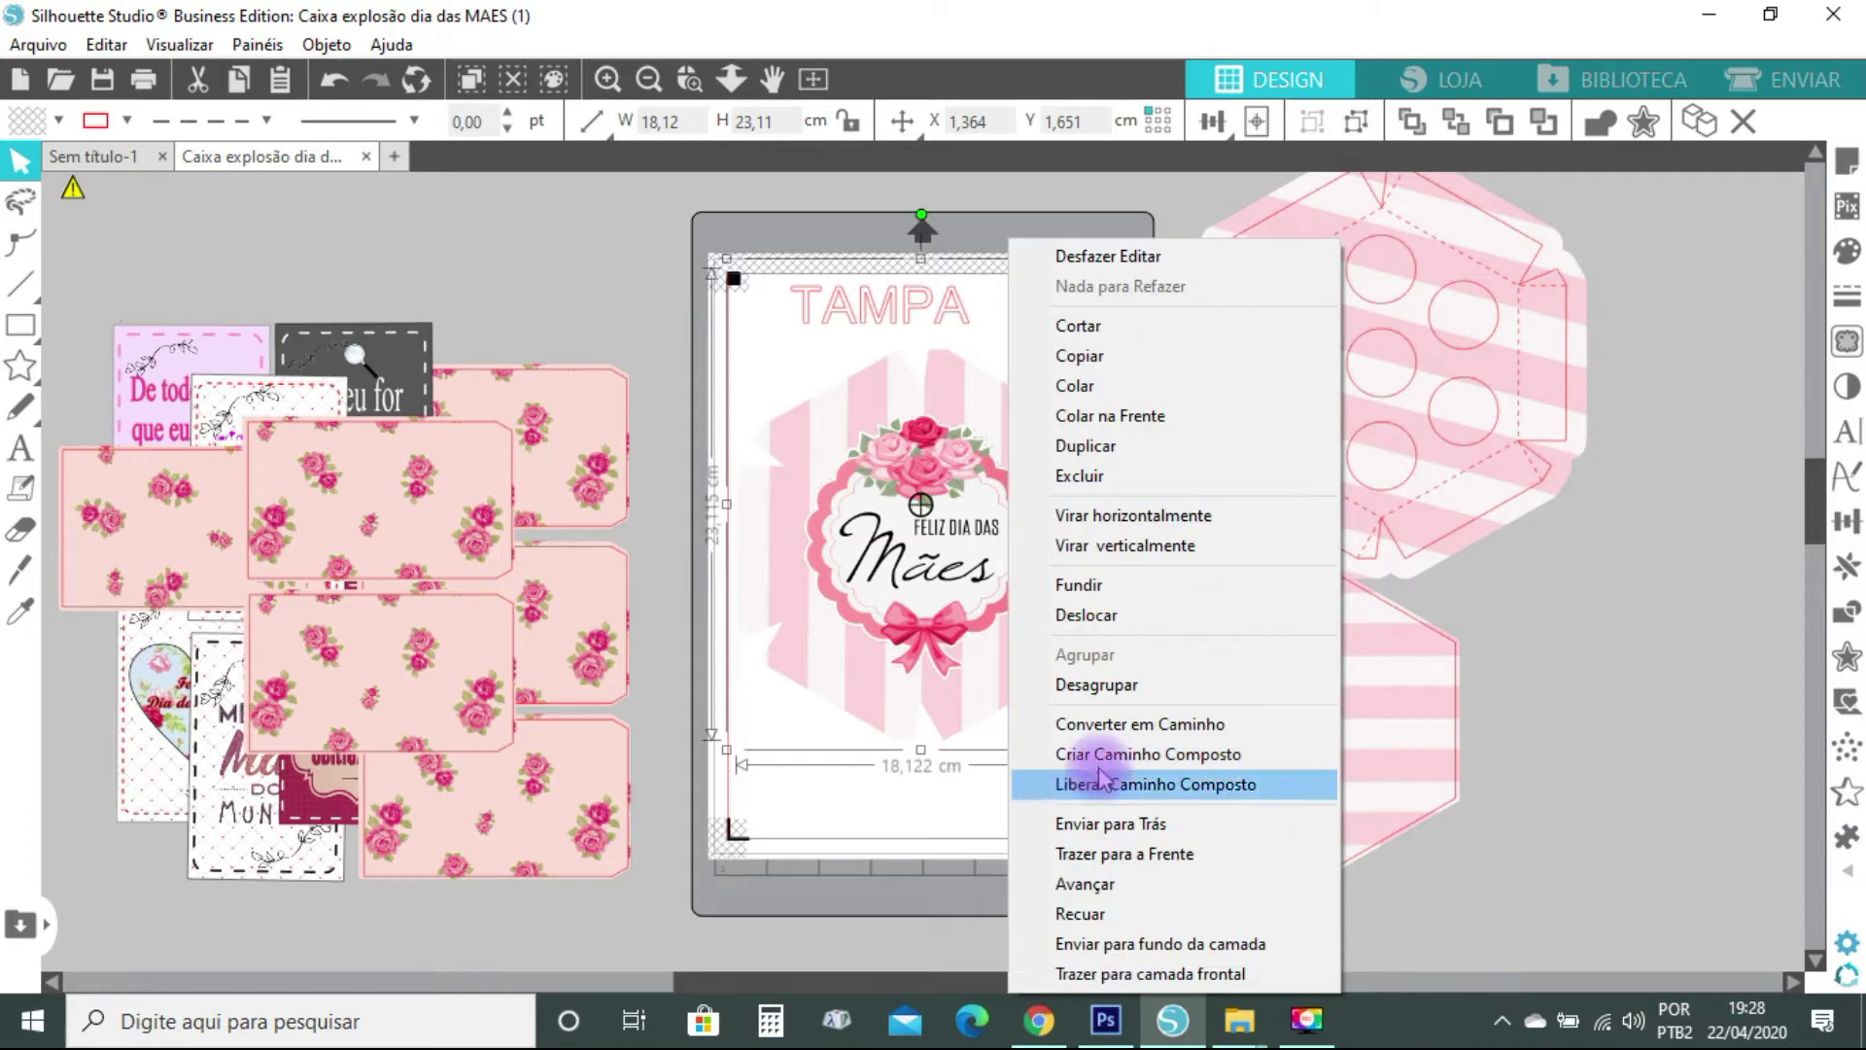
left_click(1079, 684)
left_click(939, 308)
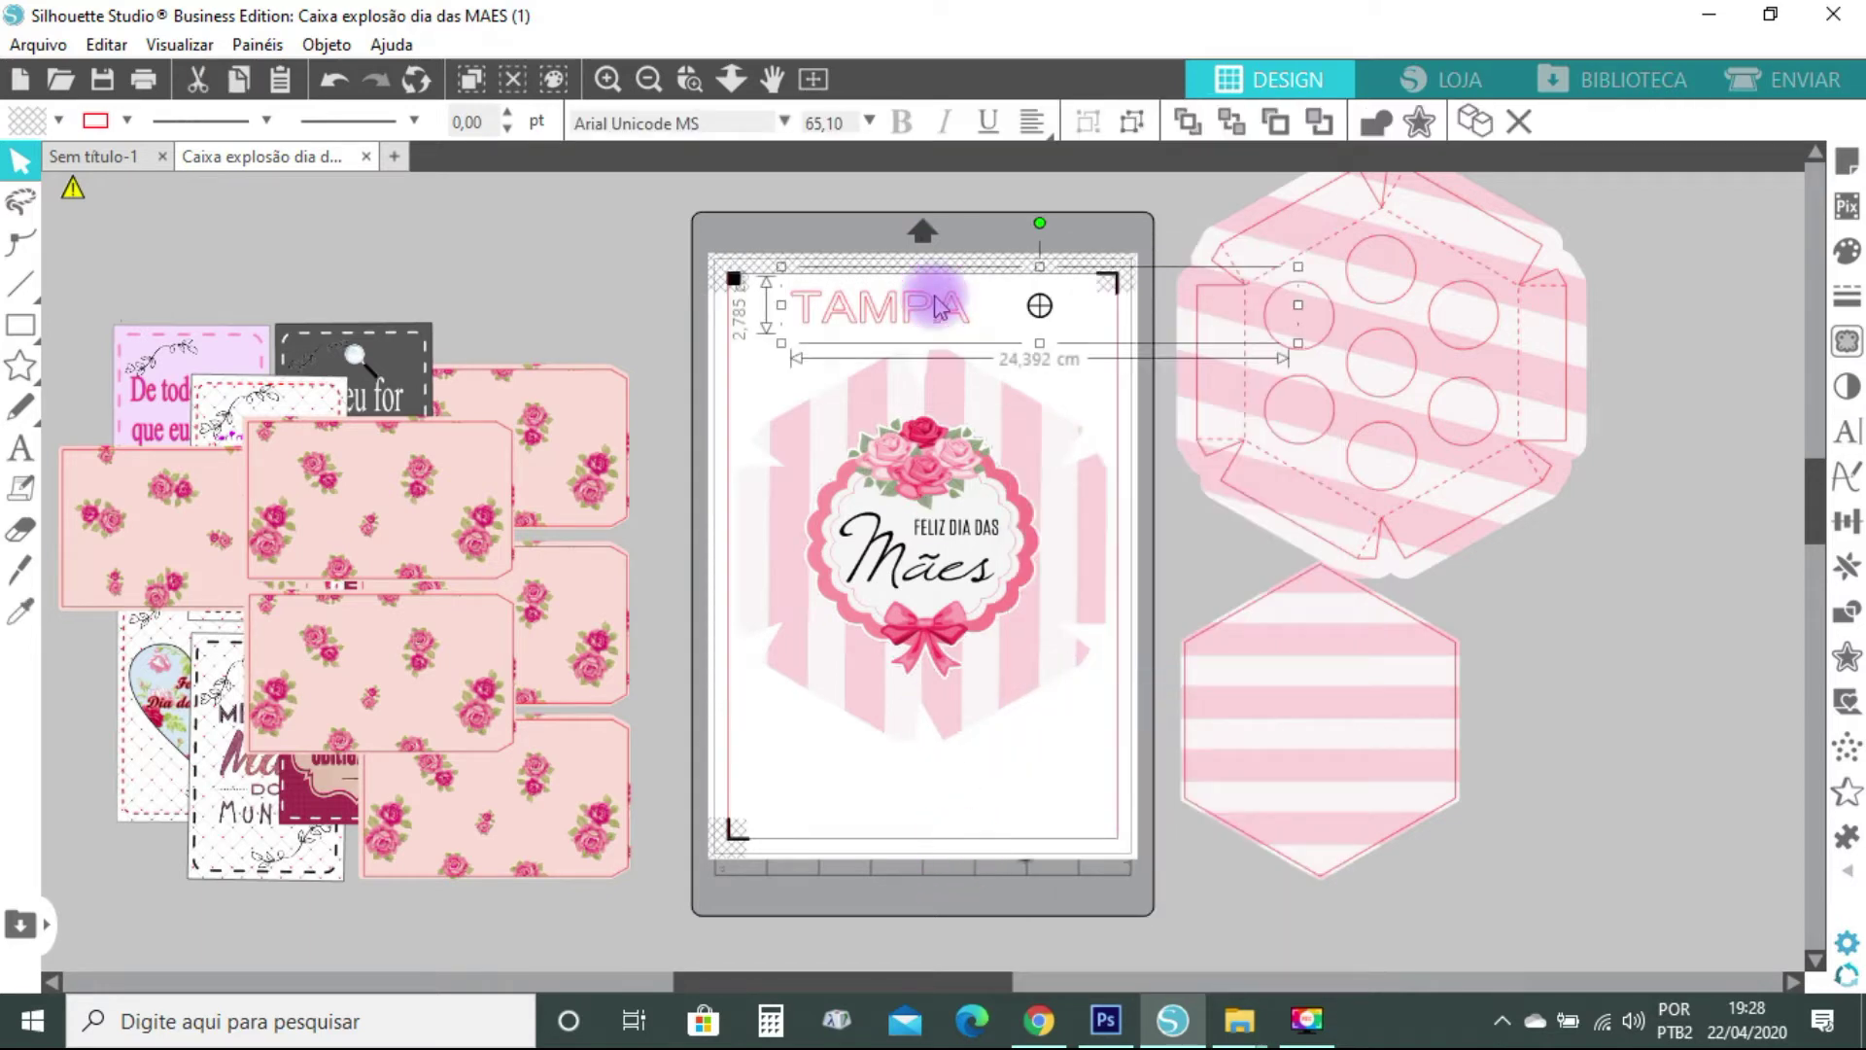
key("Delete")
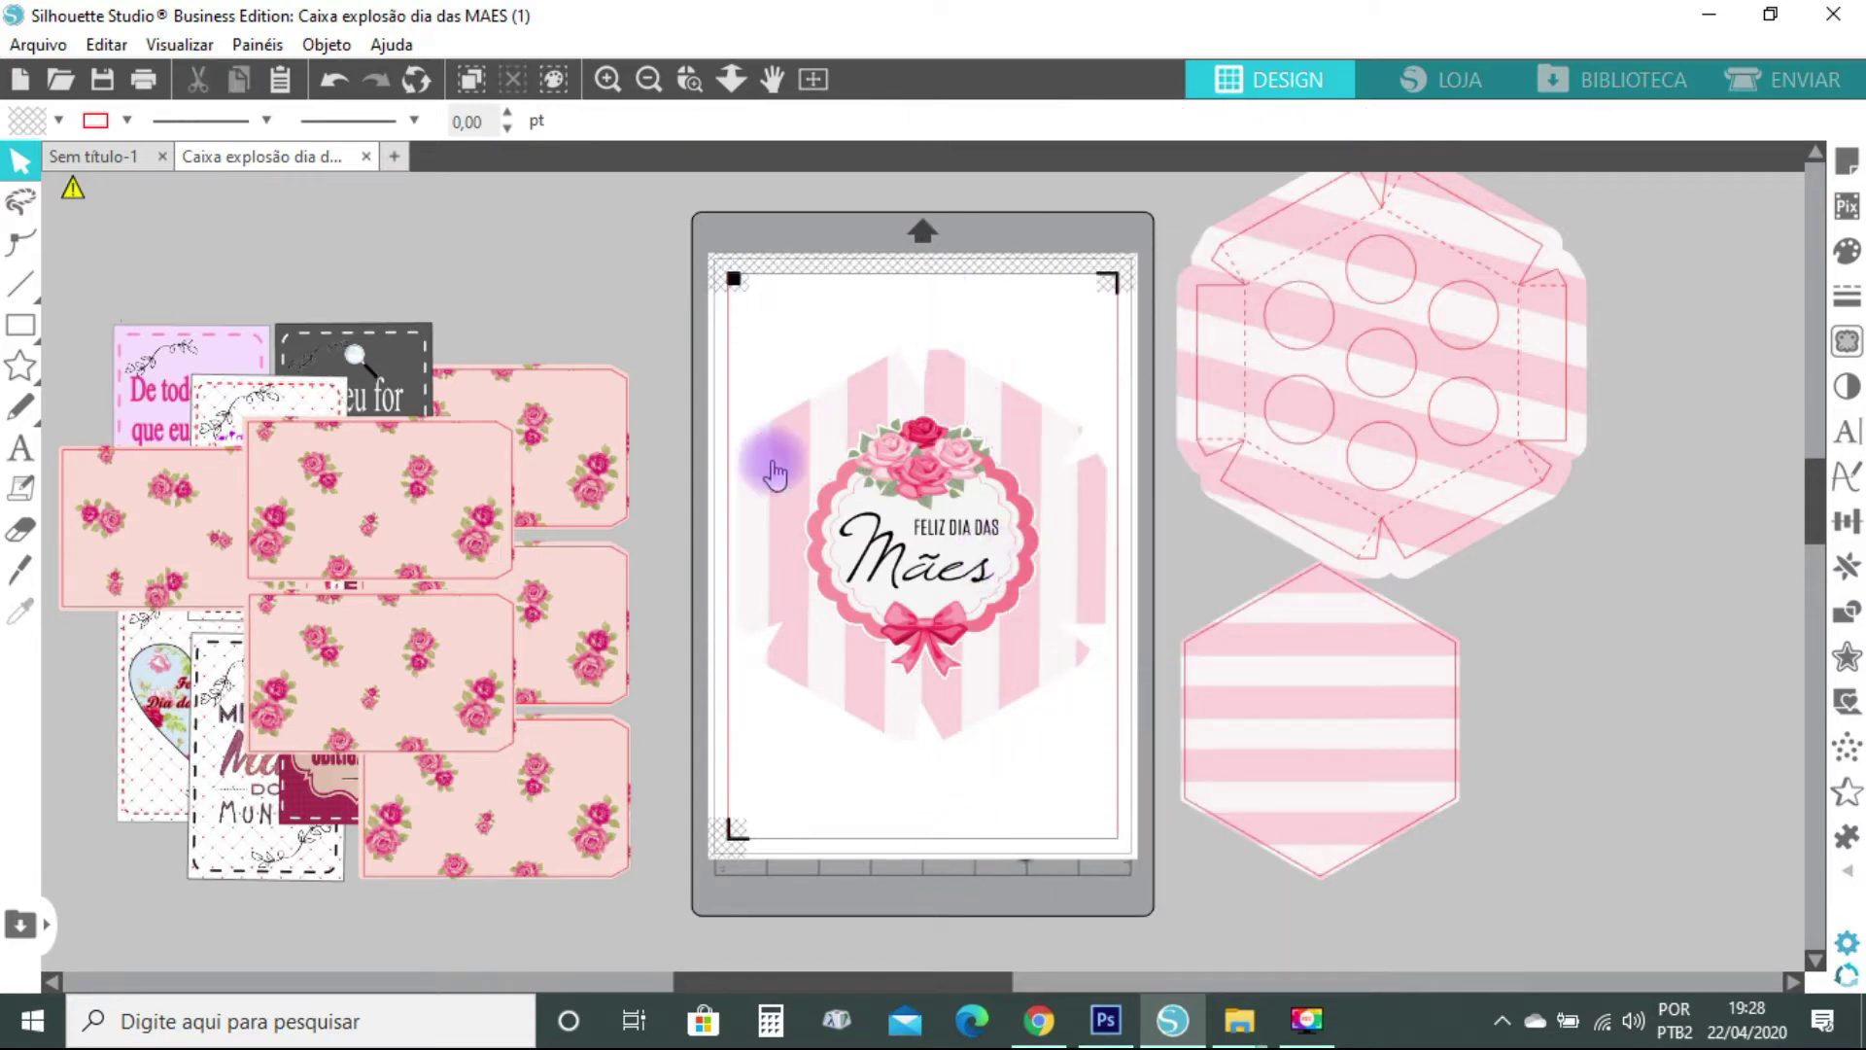
Ungroup the lid's striped layers beneath the FELIZ DIA DAS Mães badge
left_click(927, 476)
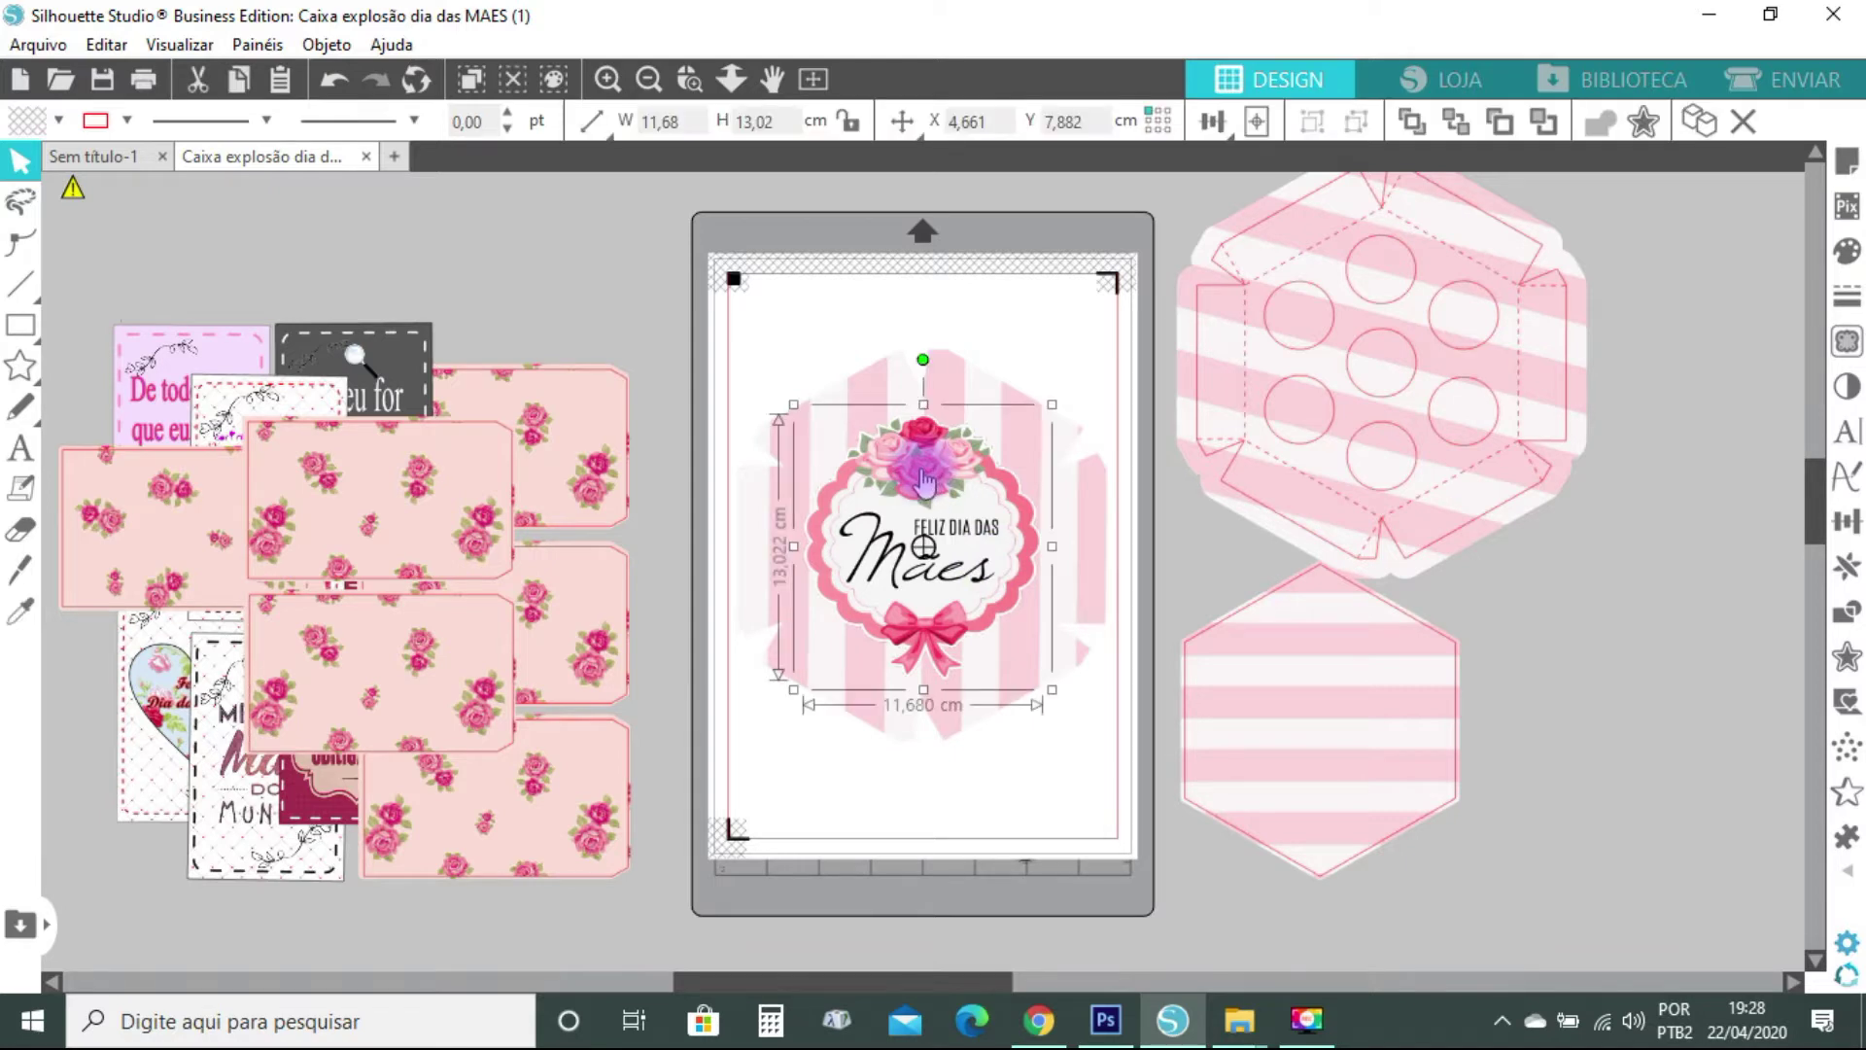
left_click(1090, 549)
left_click_drag(1094, 538, 1083, 680)
key("ctrl+z")
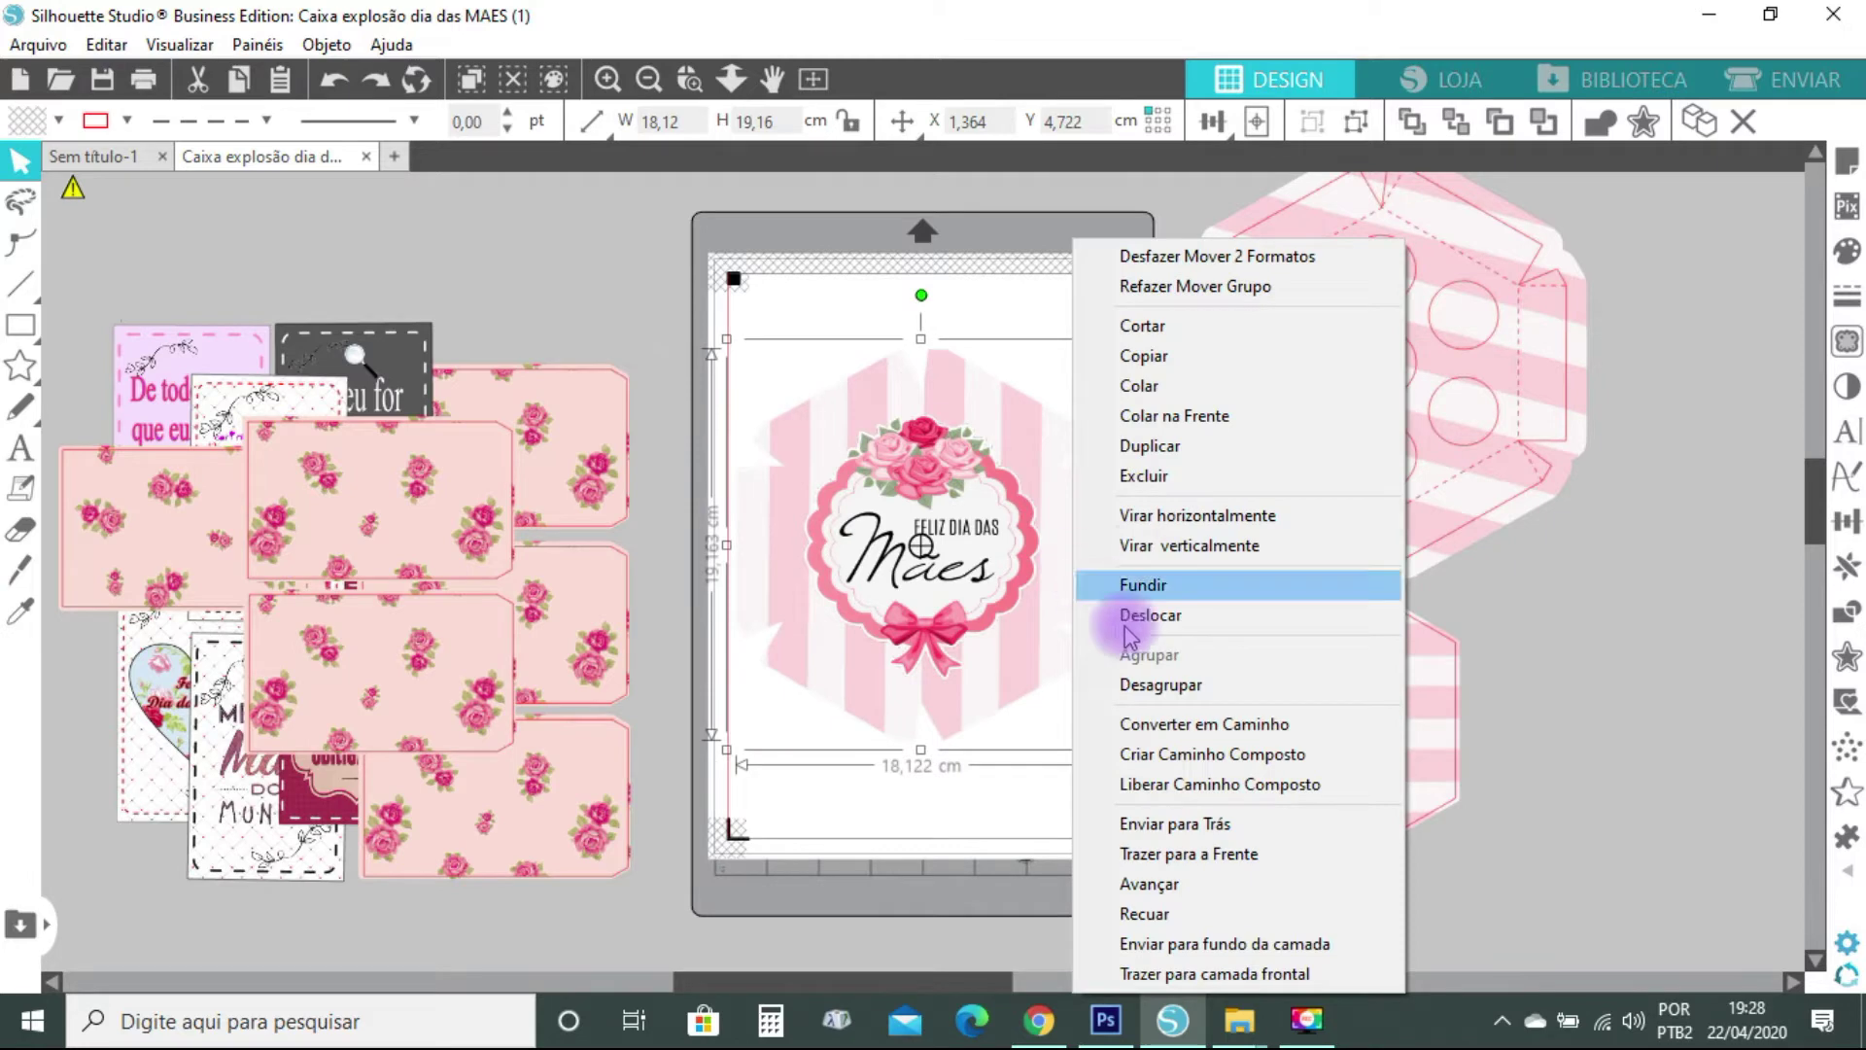
left_click(1128, 685)
Try moving the tabbed striped lid shape off the page, undo the move, and select the shape again
left_click_drag(1095, 583, 1021, 962)
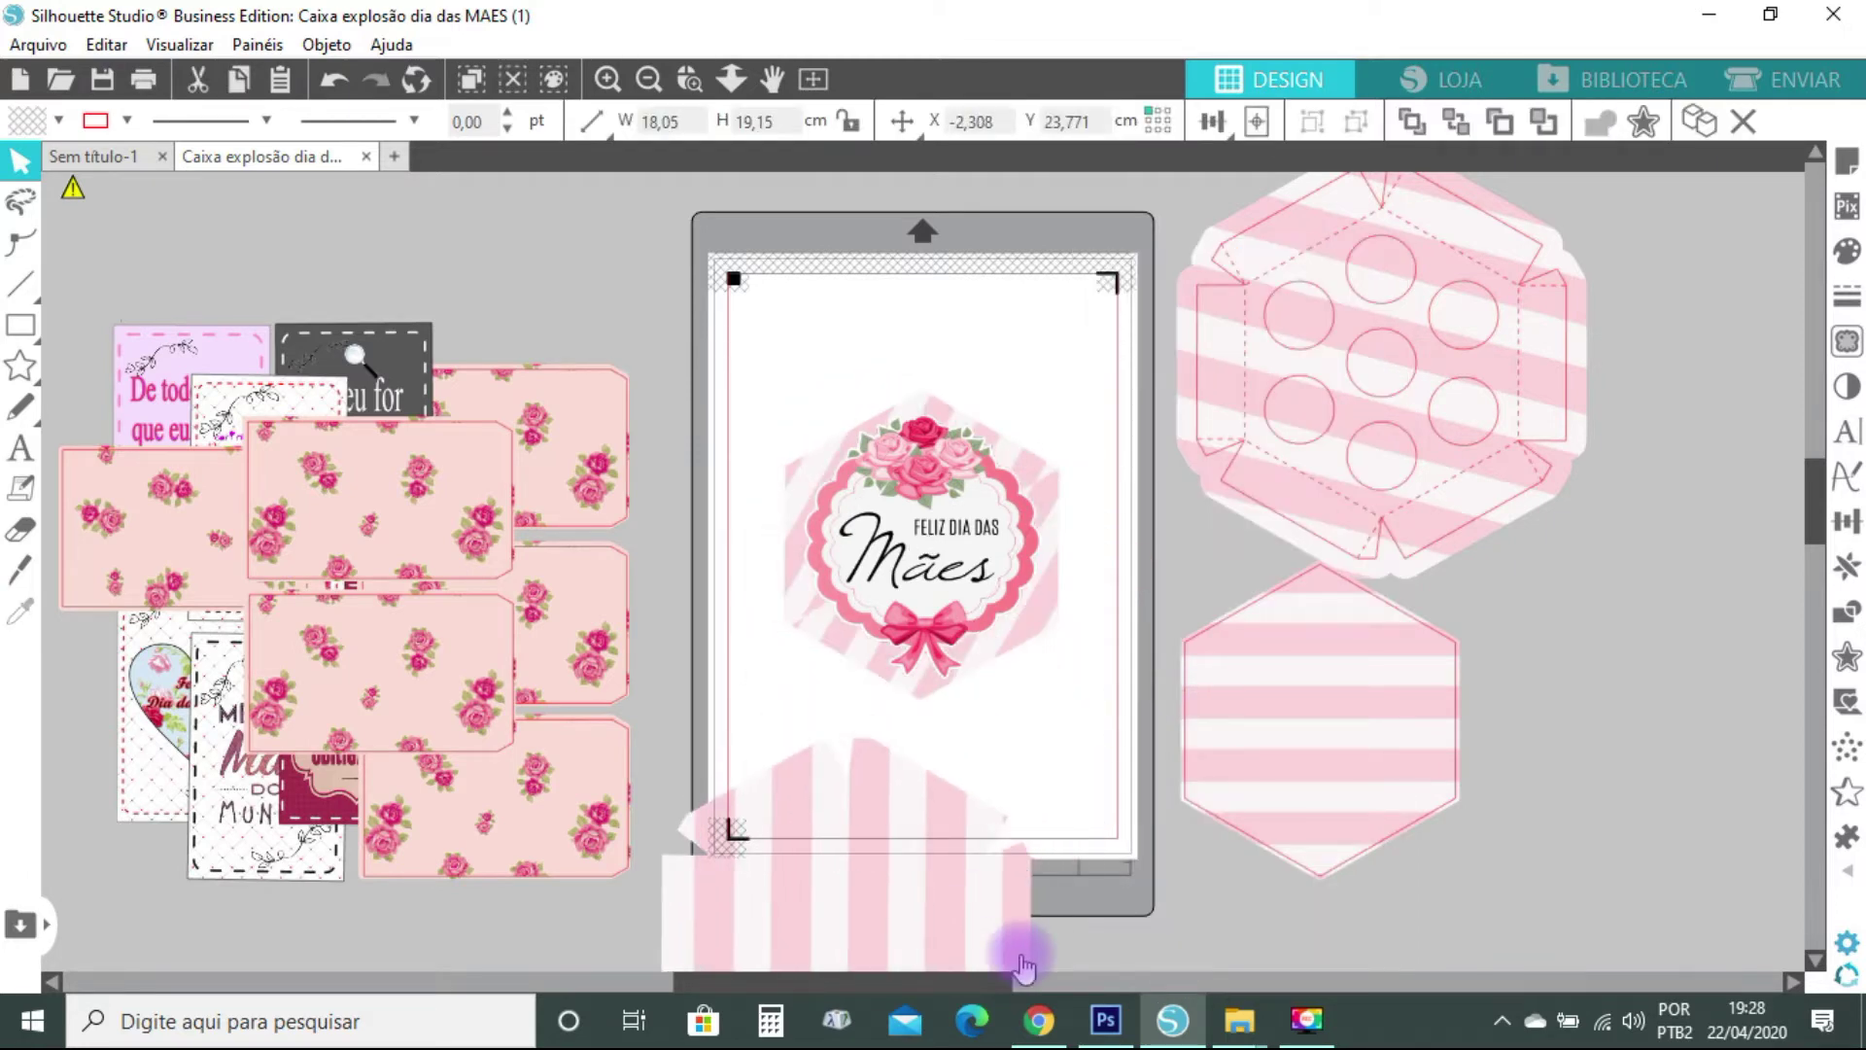
key("ctrl+z")
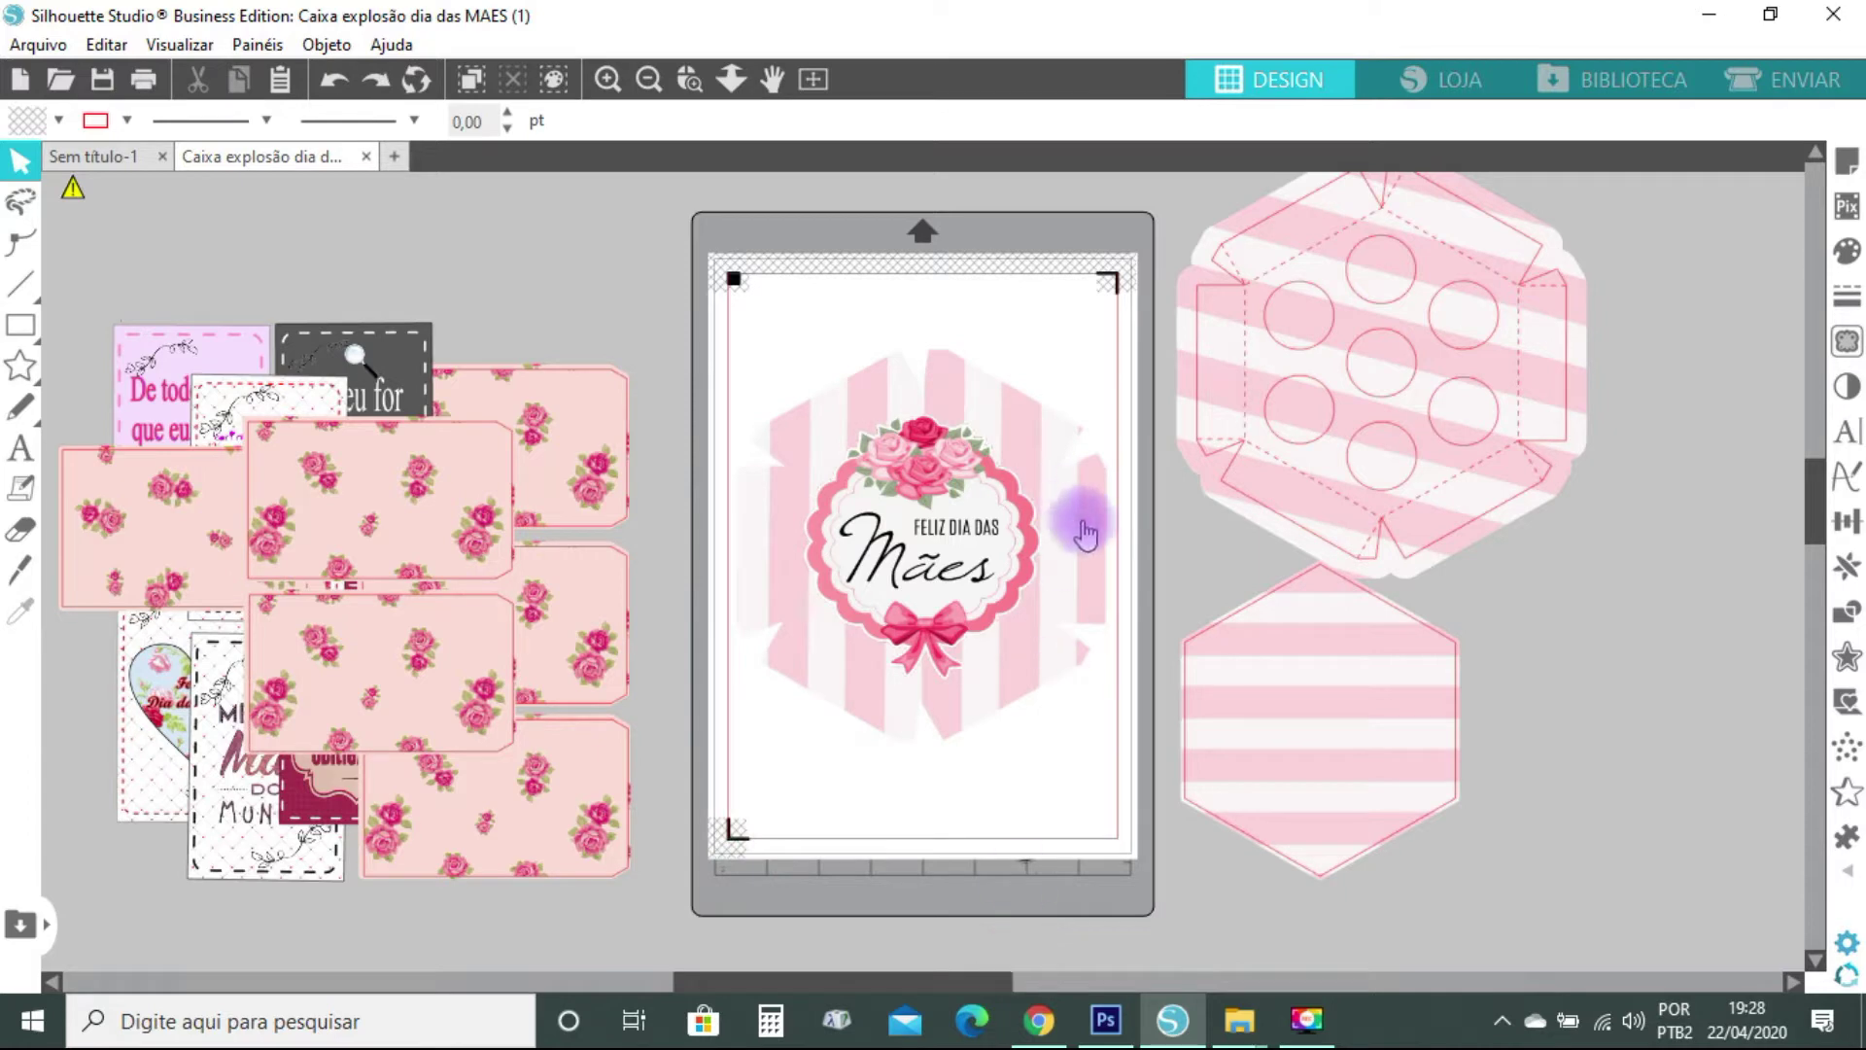
left_click(1081, 522)
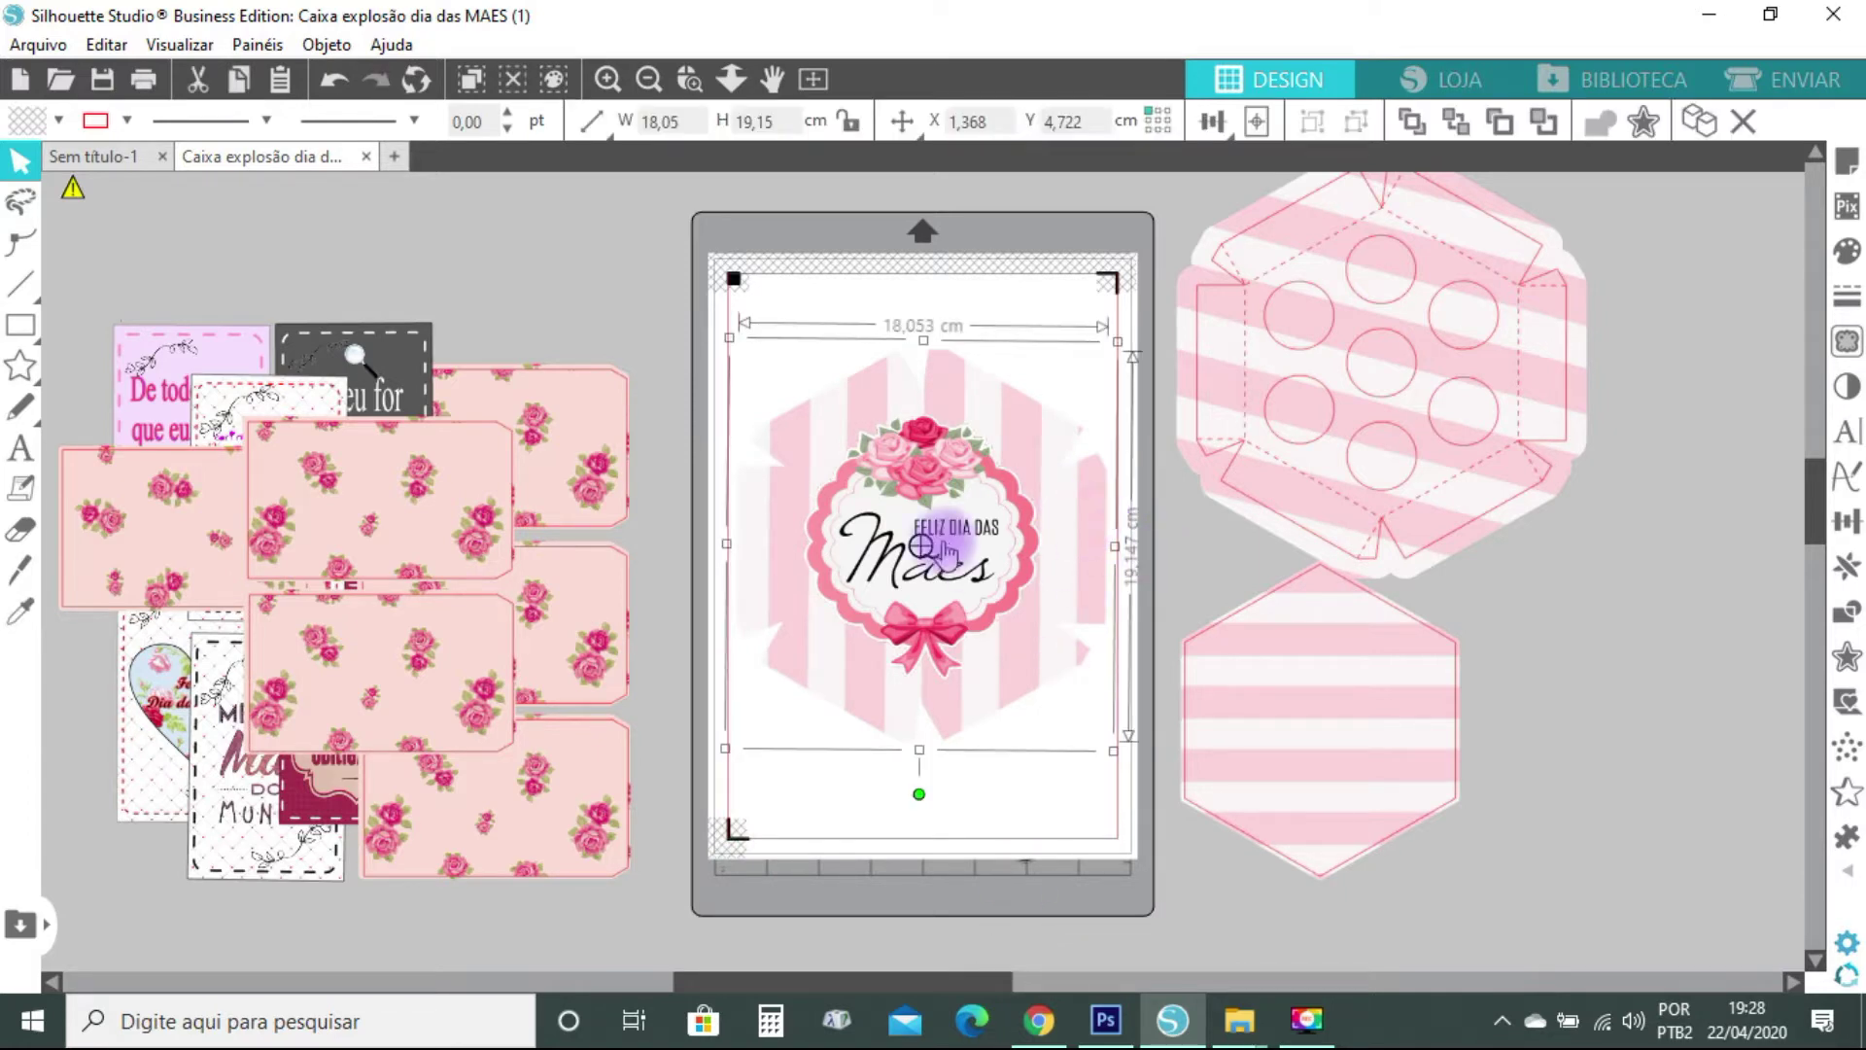
Shift the rose-patterned envelopes aside and move the FELIZ DIA DAS Mães badge off the page
left_click_drag(624, 258, 500, 744)
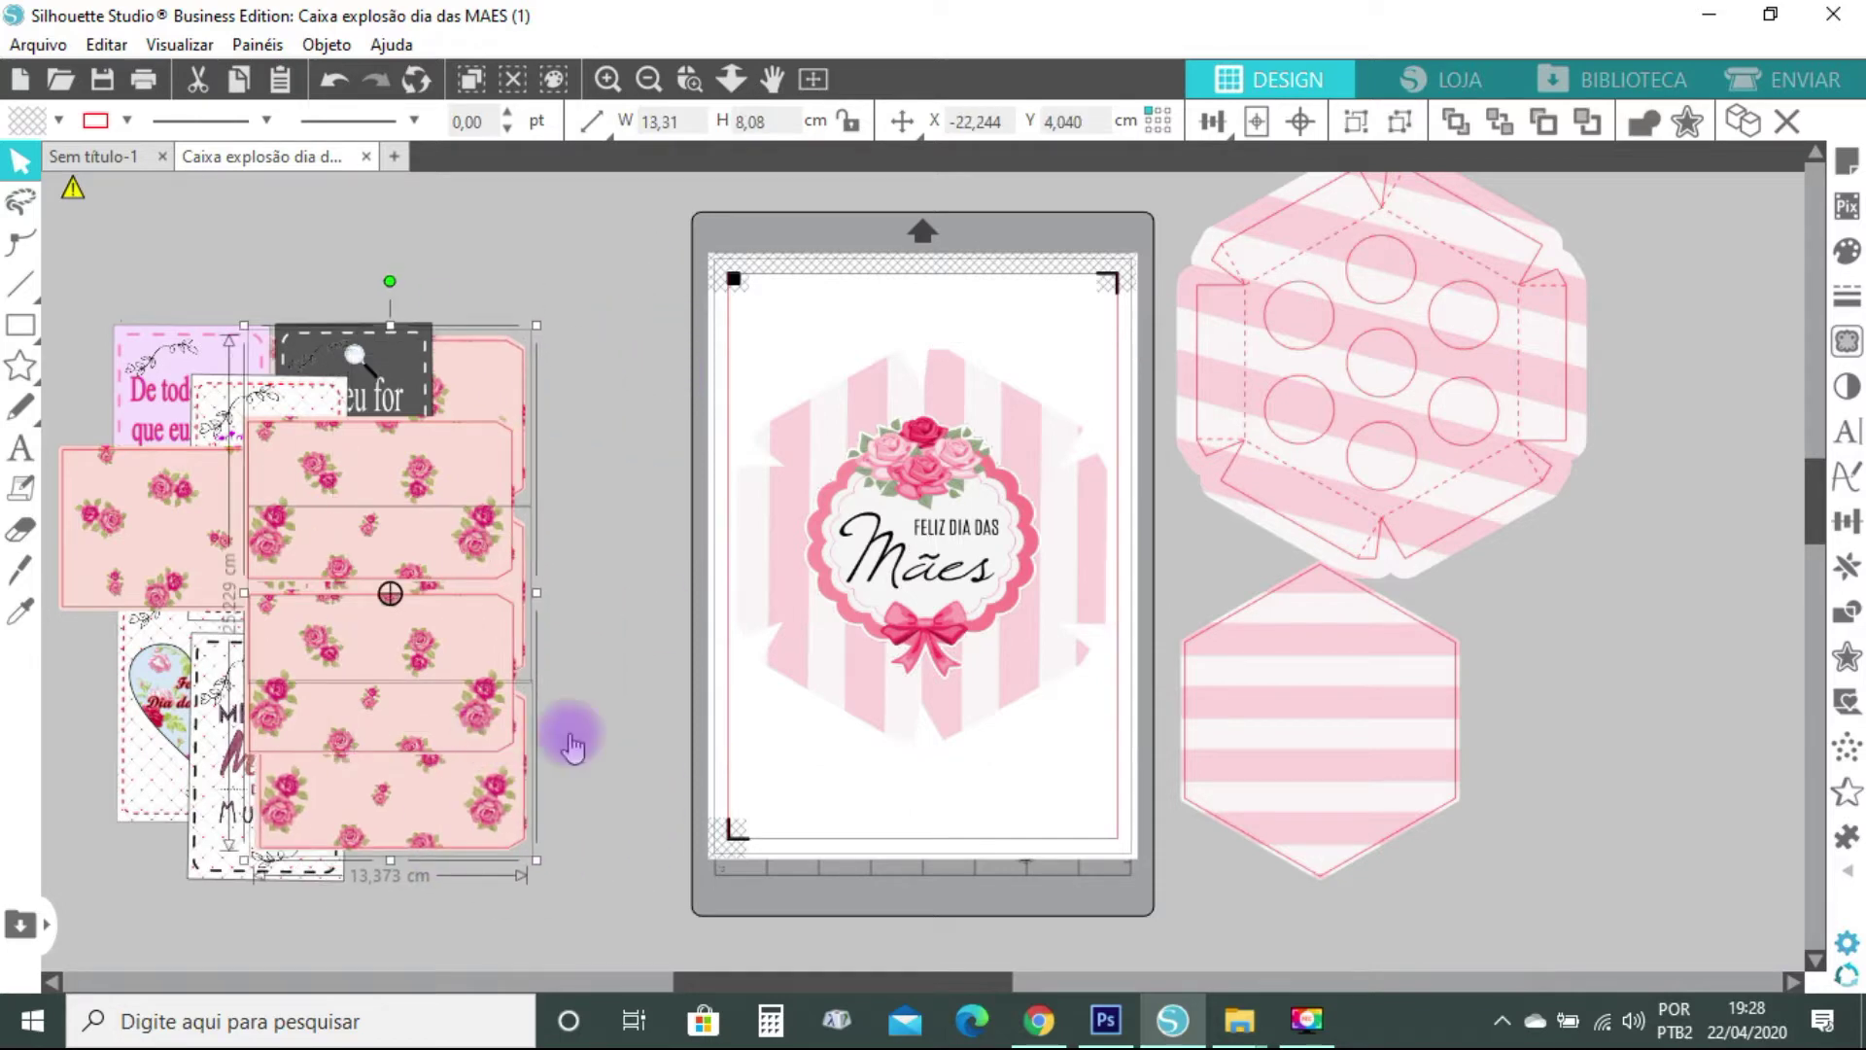
left_click_drag(977, 562, 599, 314)
Duplicate the tabbed striped lid shape and park one copy off the page beside the rose envelopes
left_click(987, 488)
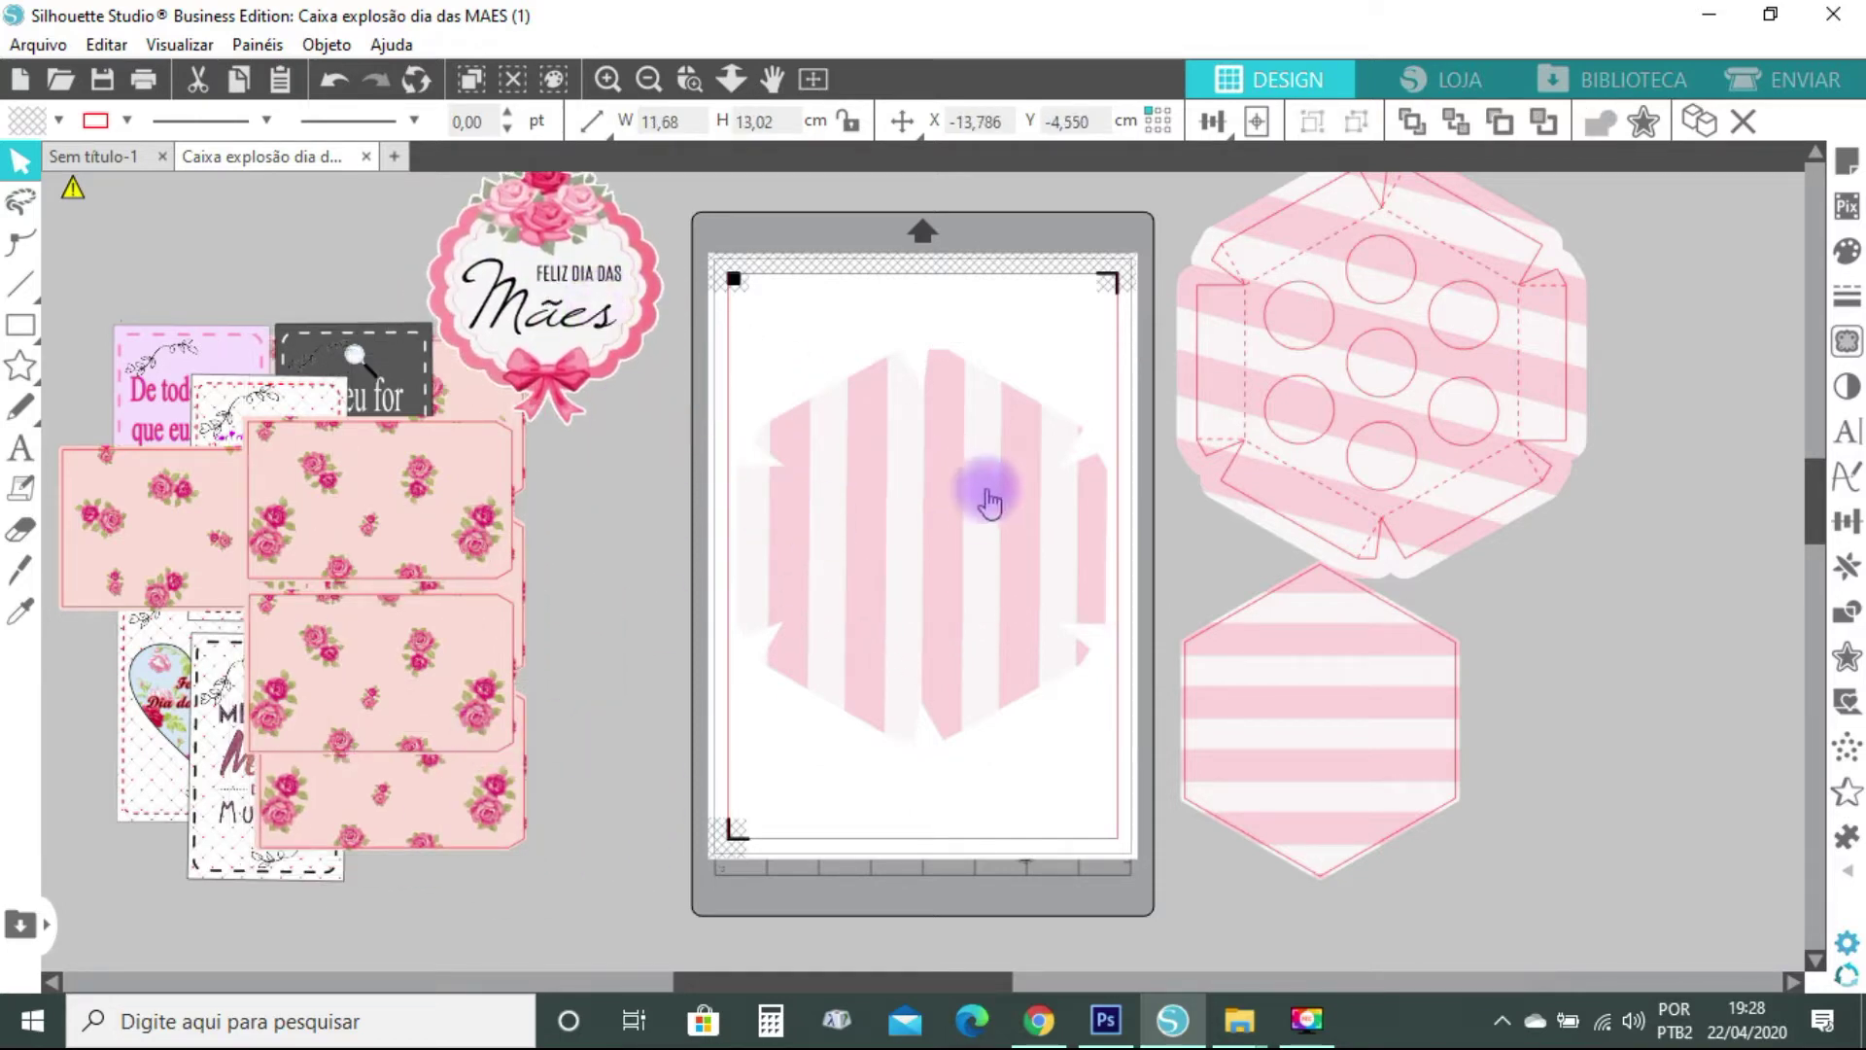
right_click(987, 489)
left_click(1132, 517)
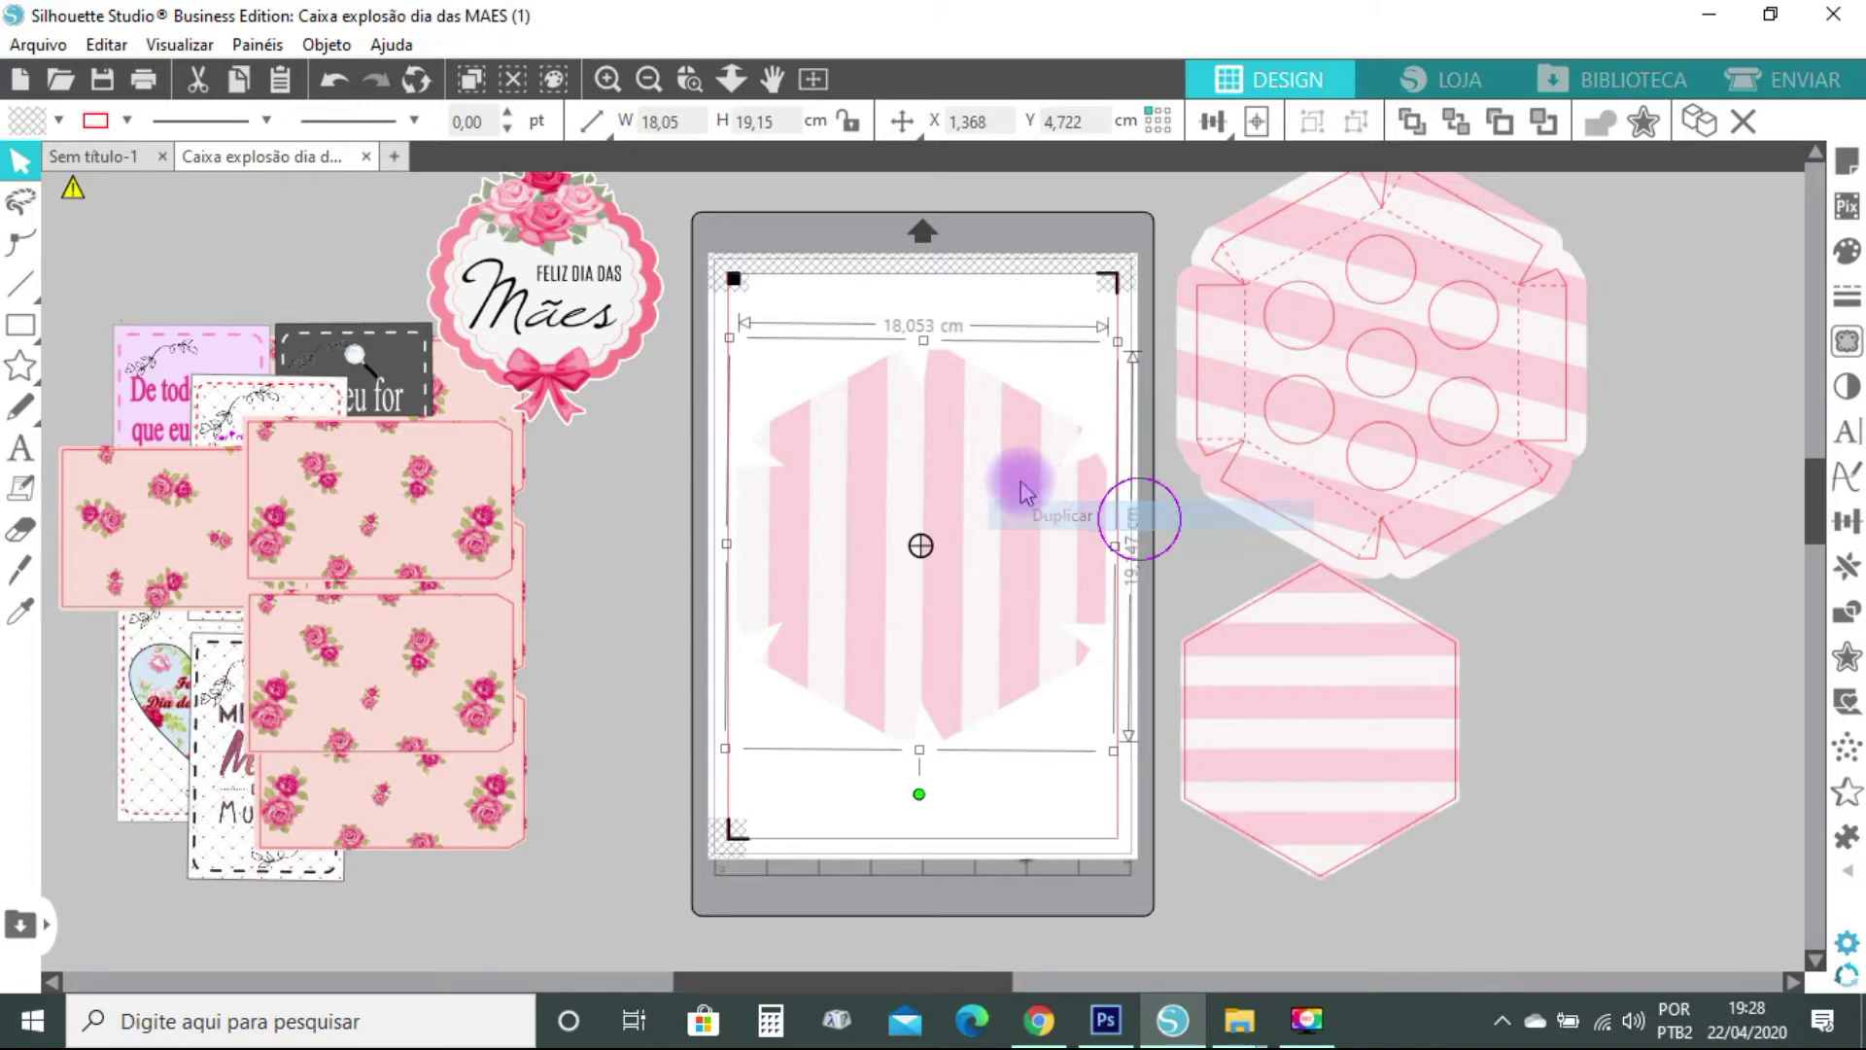
left_click_drag(966, 466, 596, 800)
Try removing the striped fill from the tabbed lid shape on the page
left_click(1034, 508)
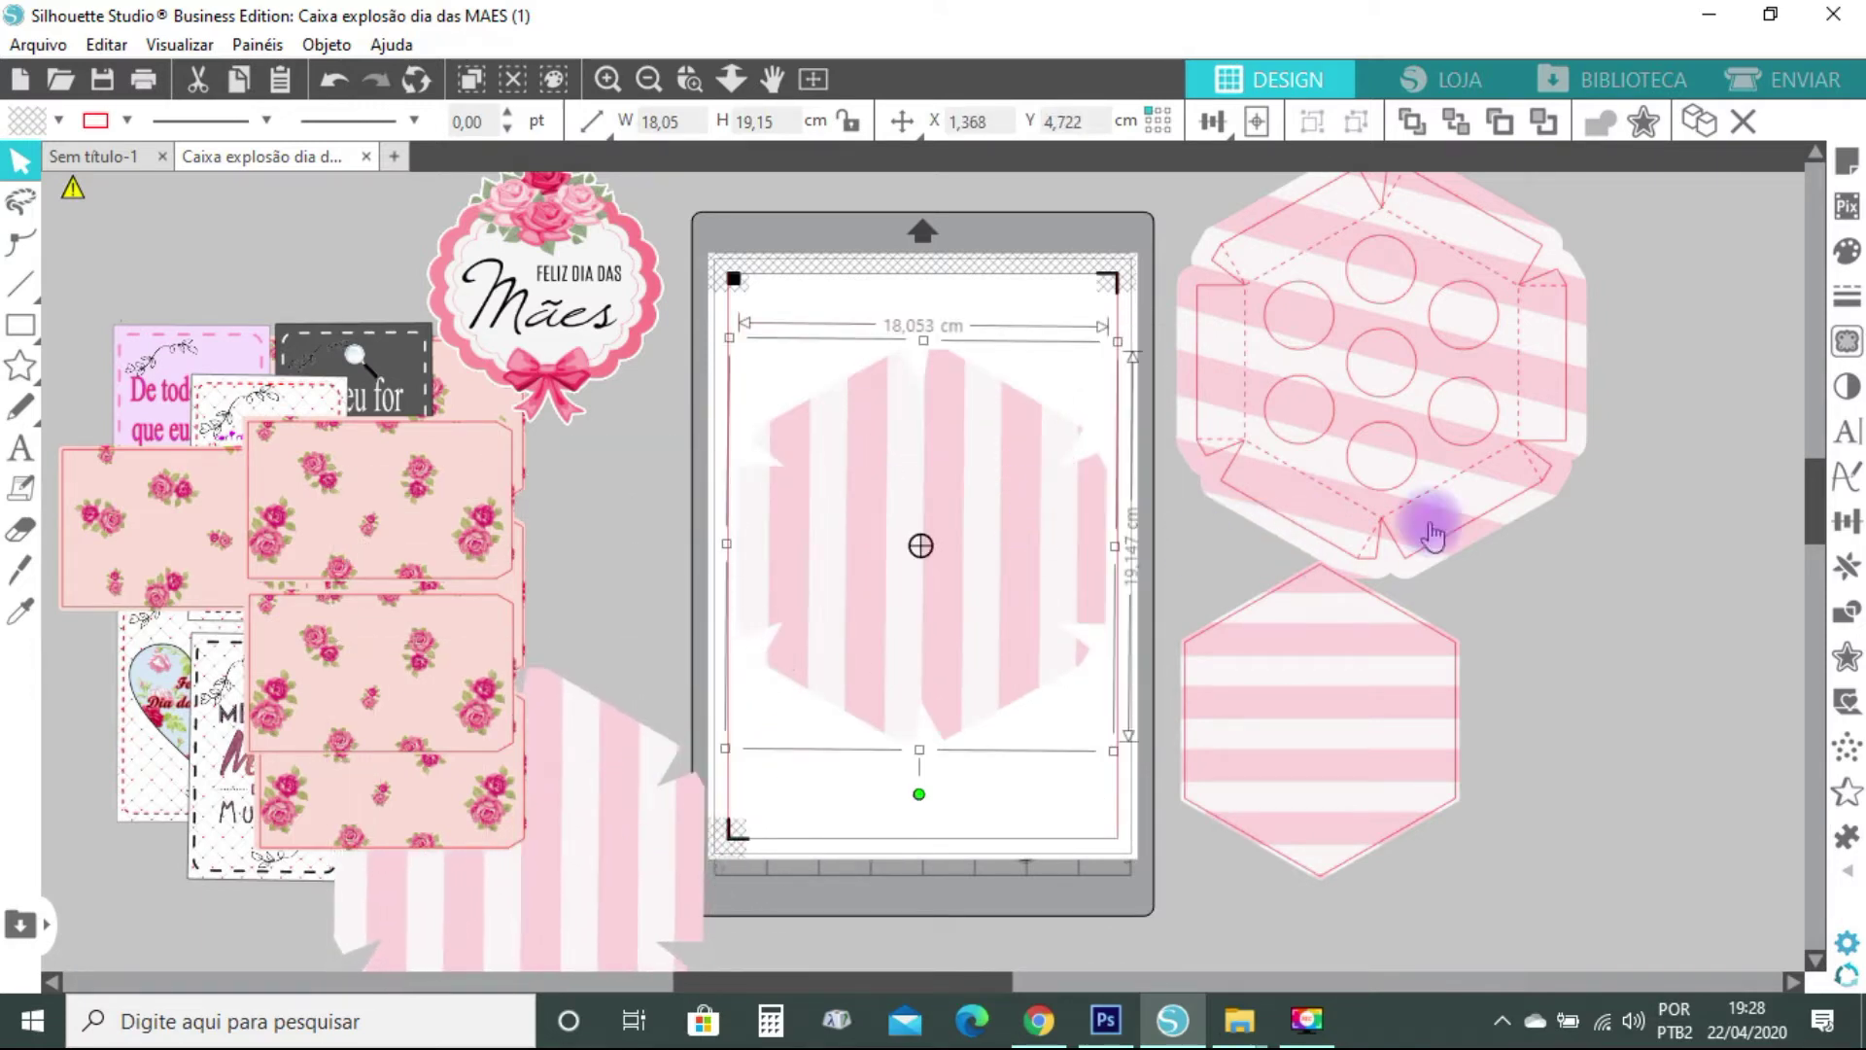
left_click(1846, 253)
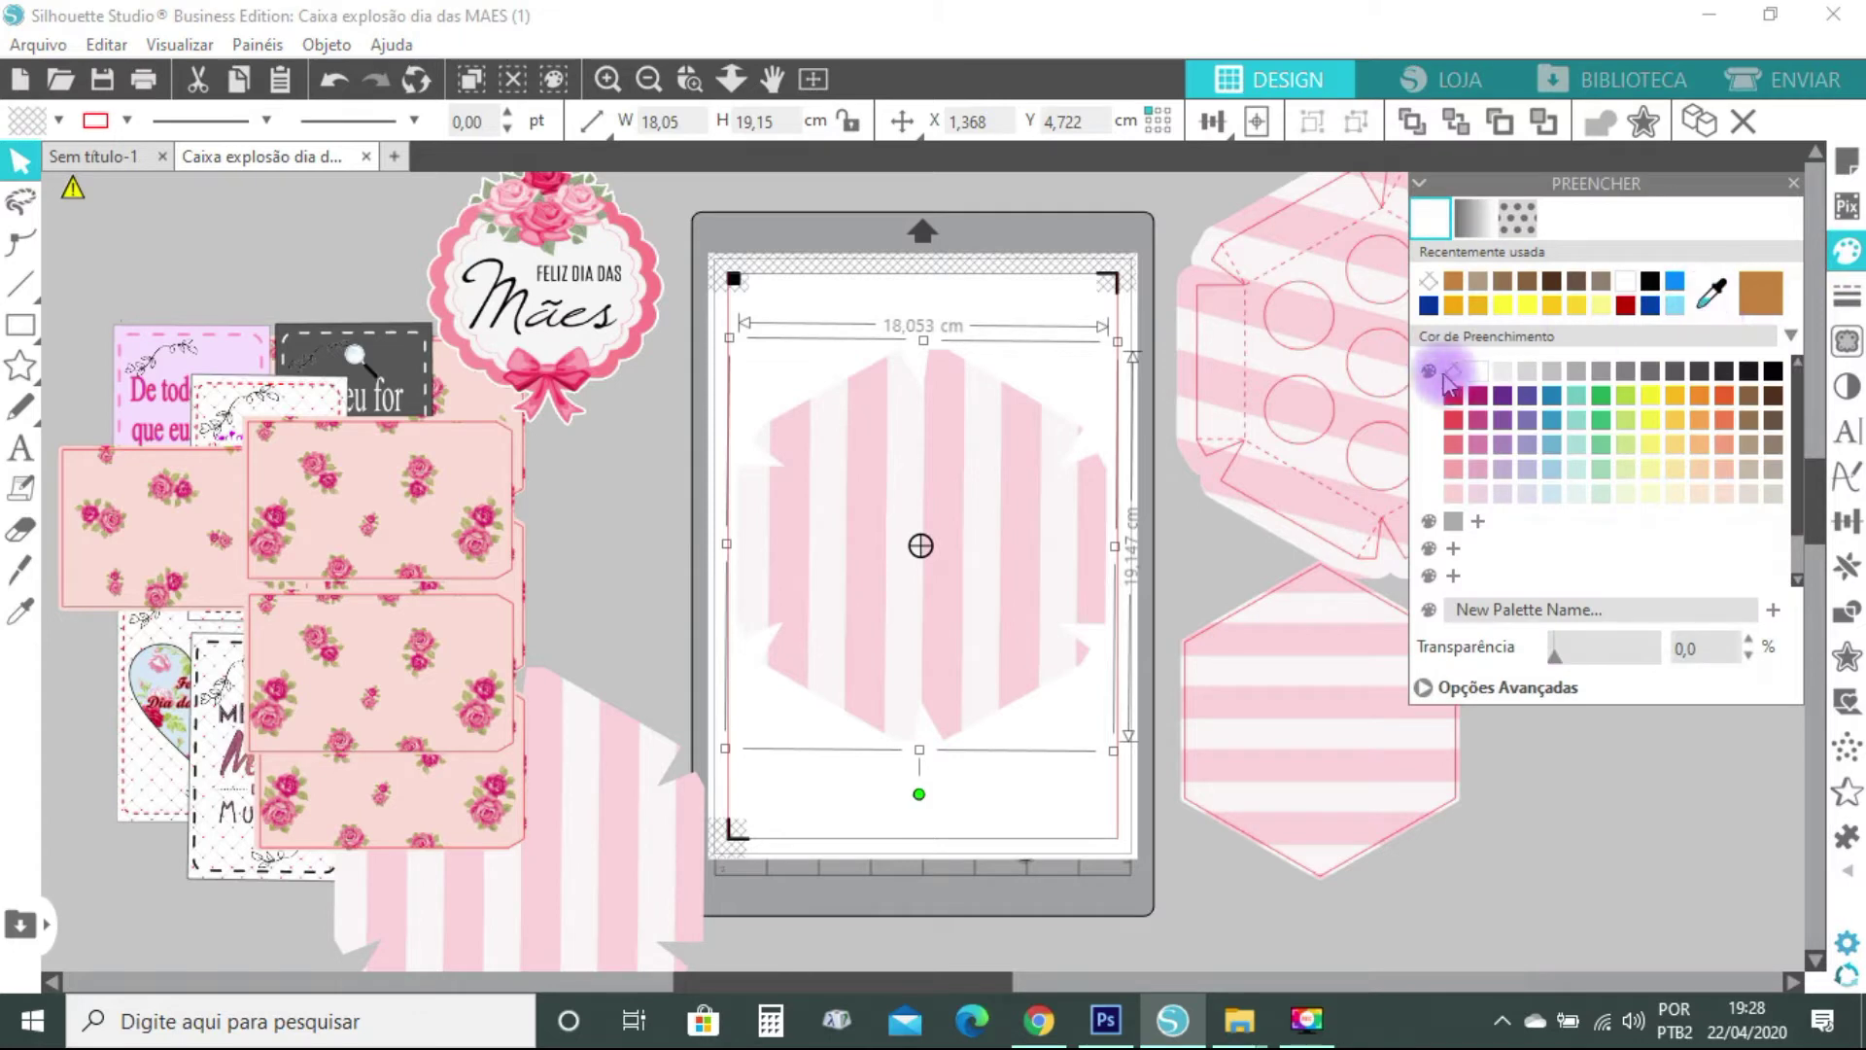
left_click(1455, 377)
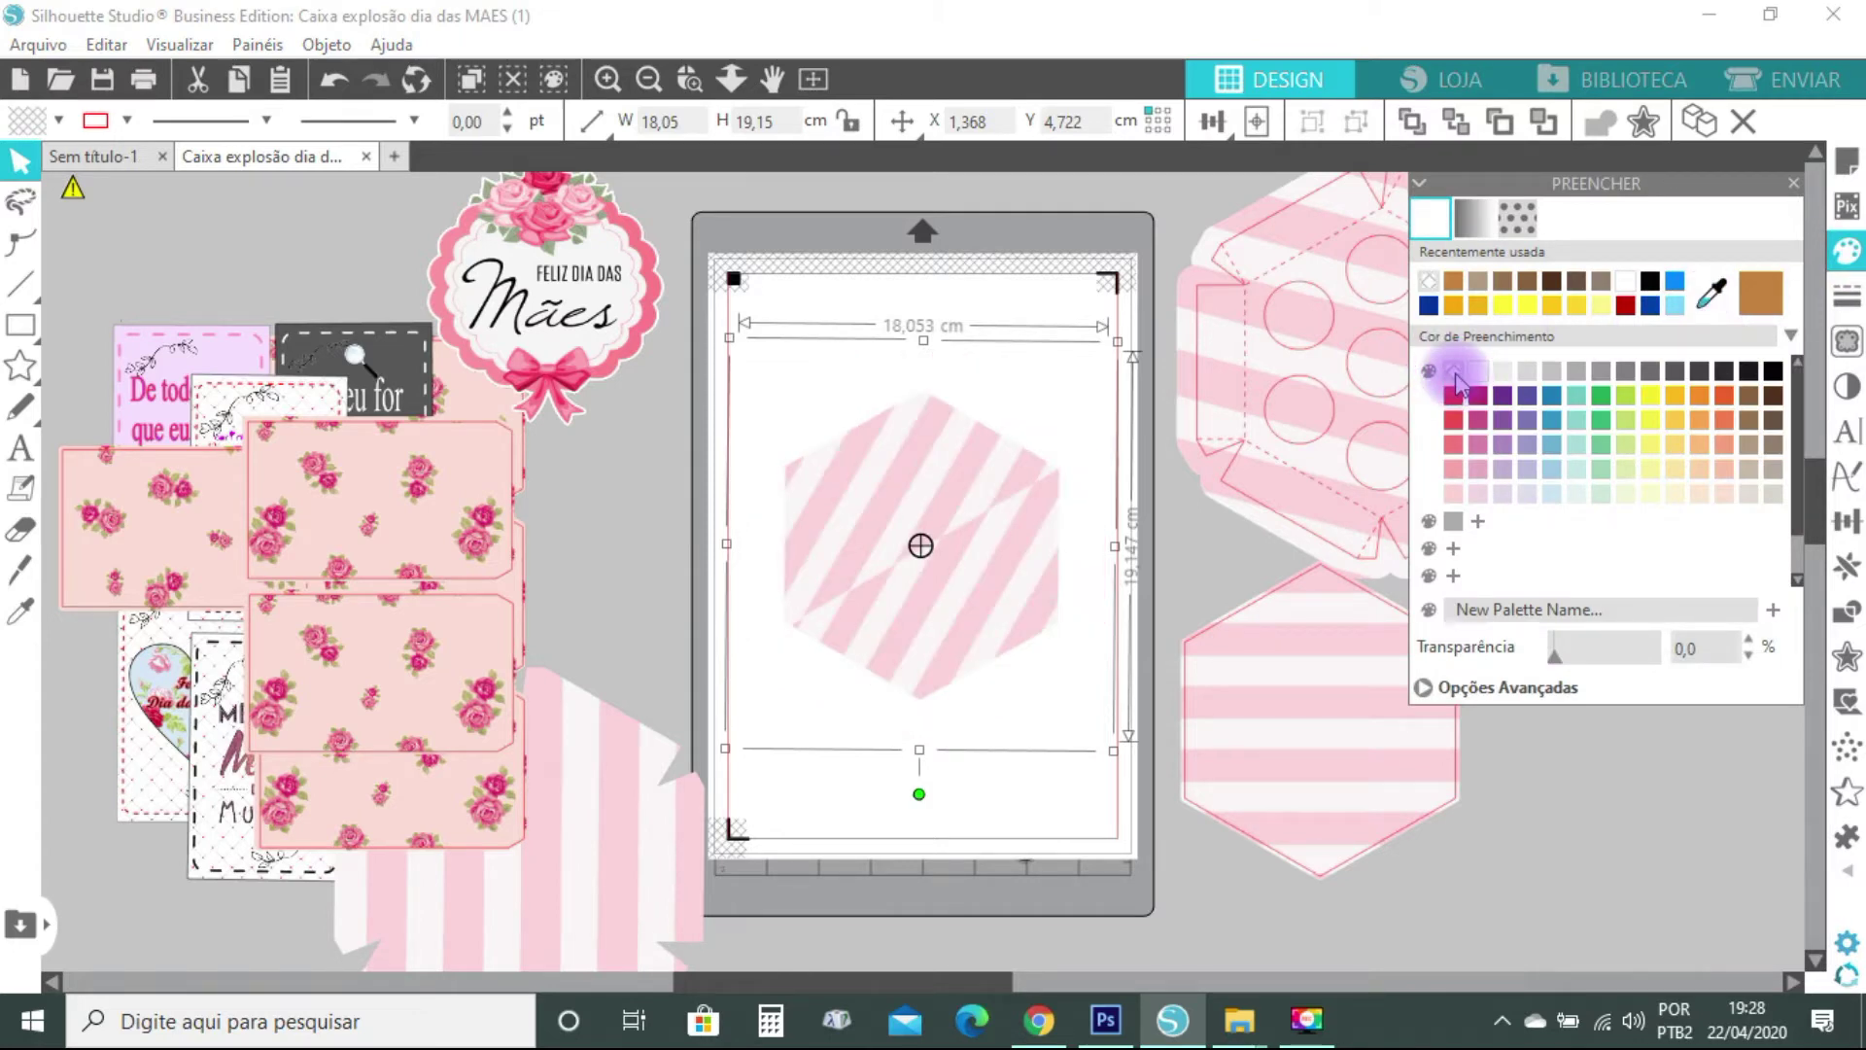
left_click(1455, 377)
Select all the lid's shapes on the page and set the R value of their line color to 255
left_click_drag(918, 794, 1115, 895)
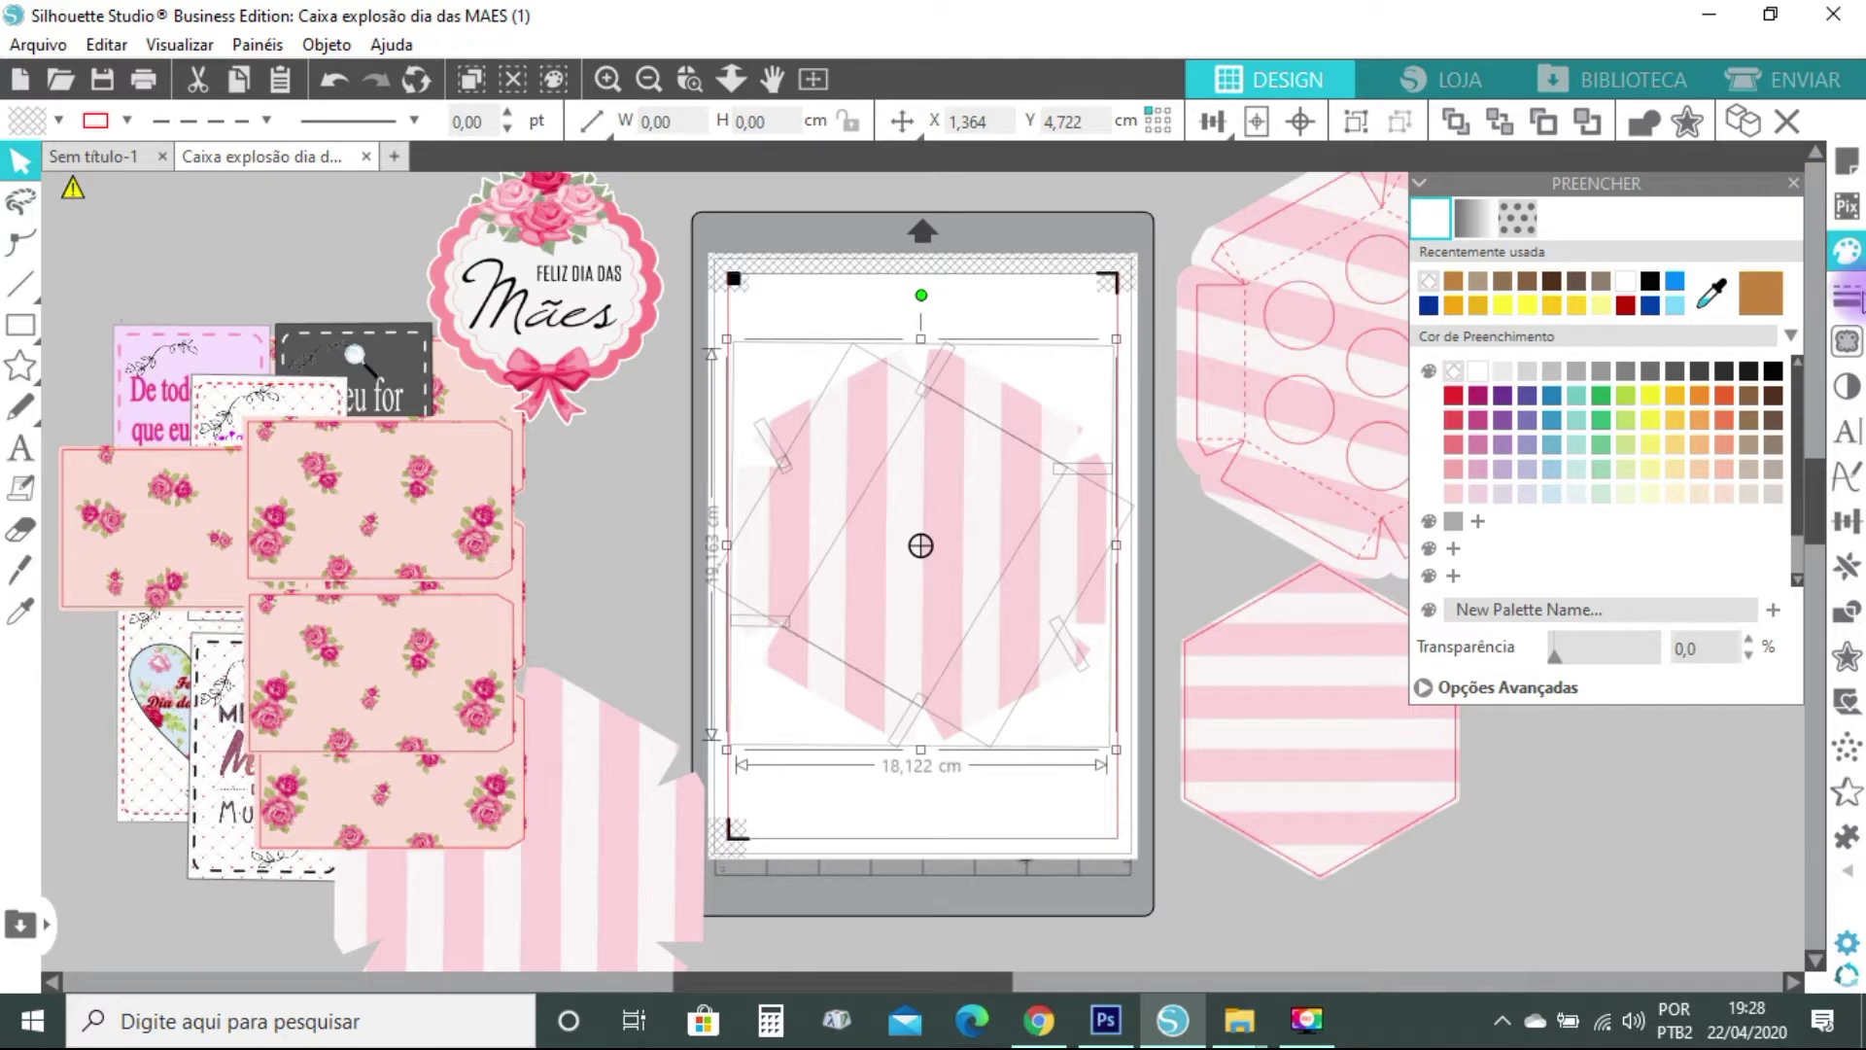
left_click(1847, 297)
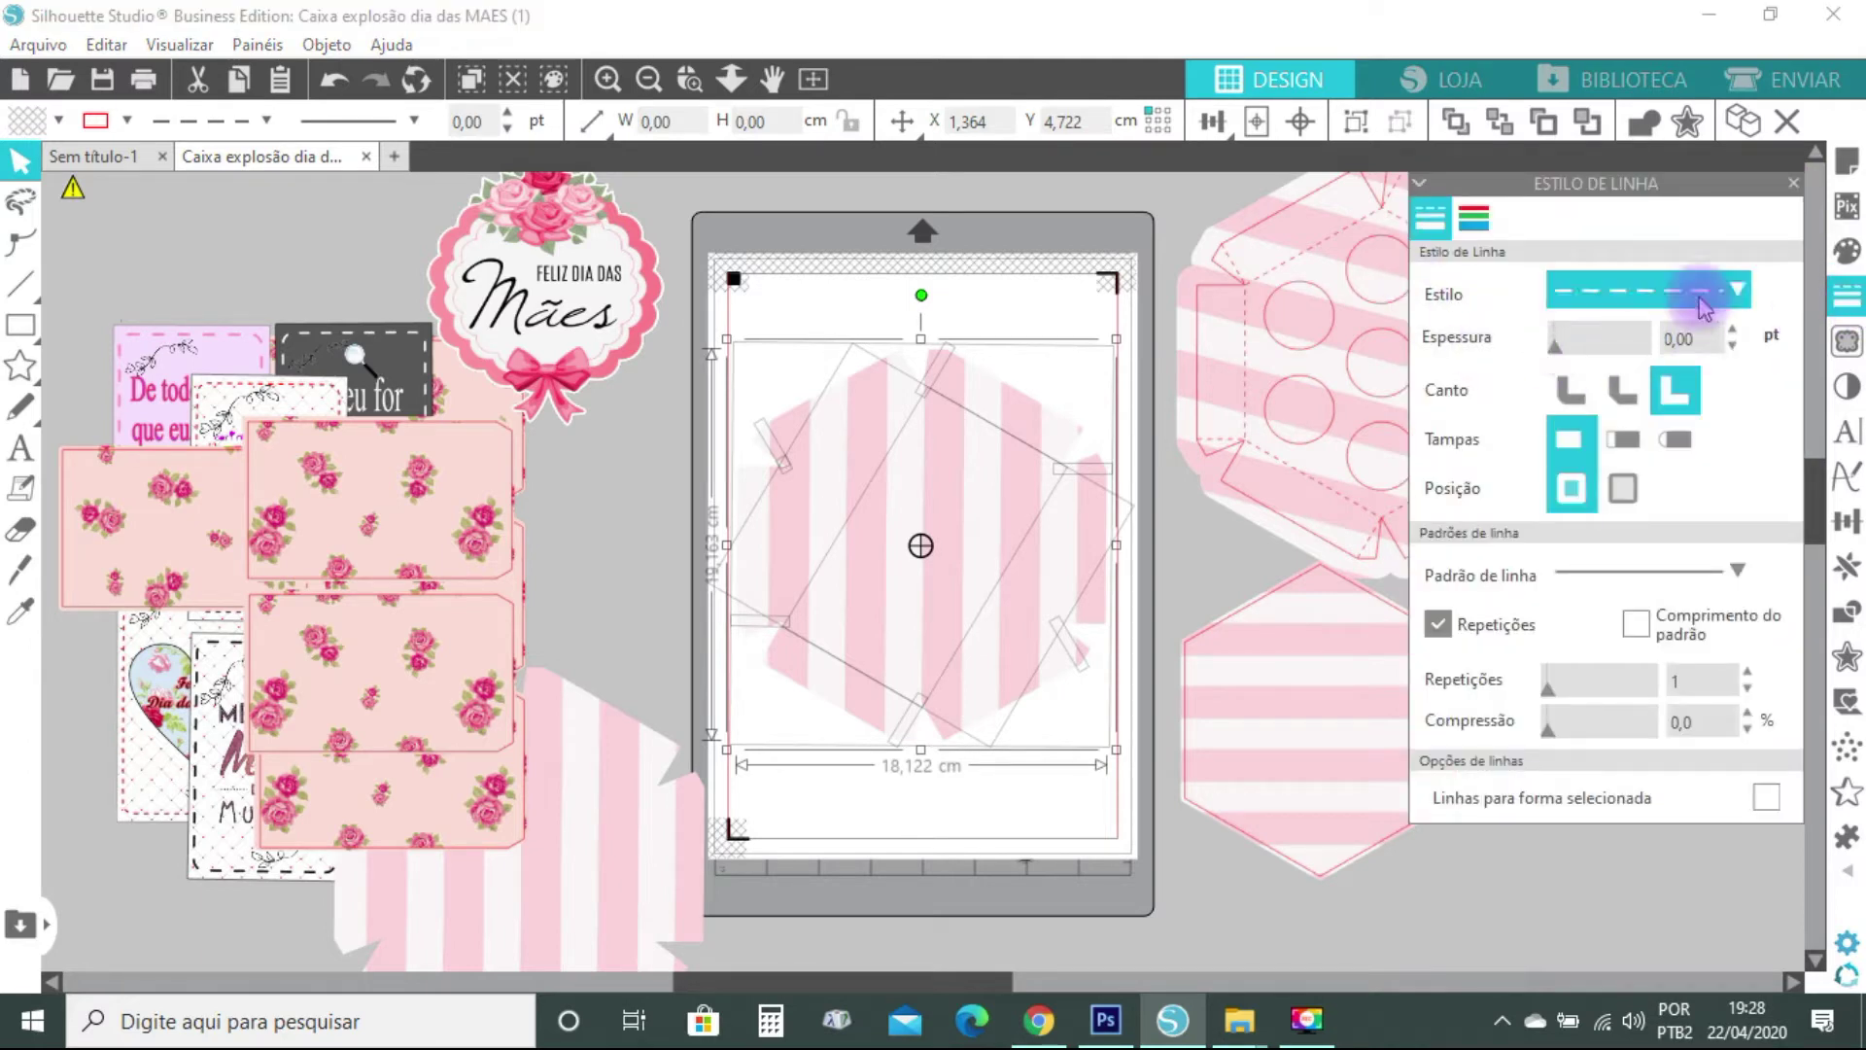
left_click(1475, 218)
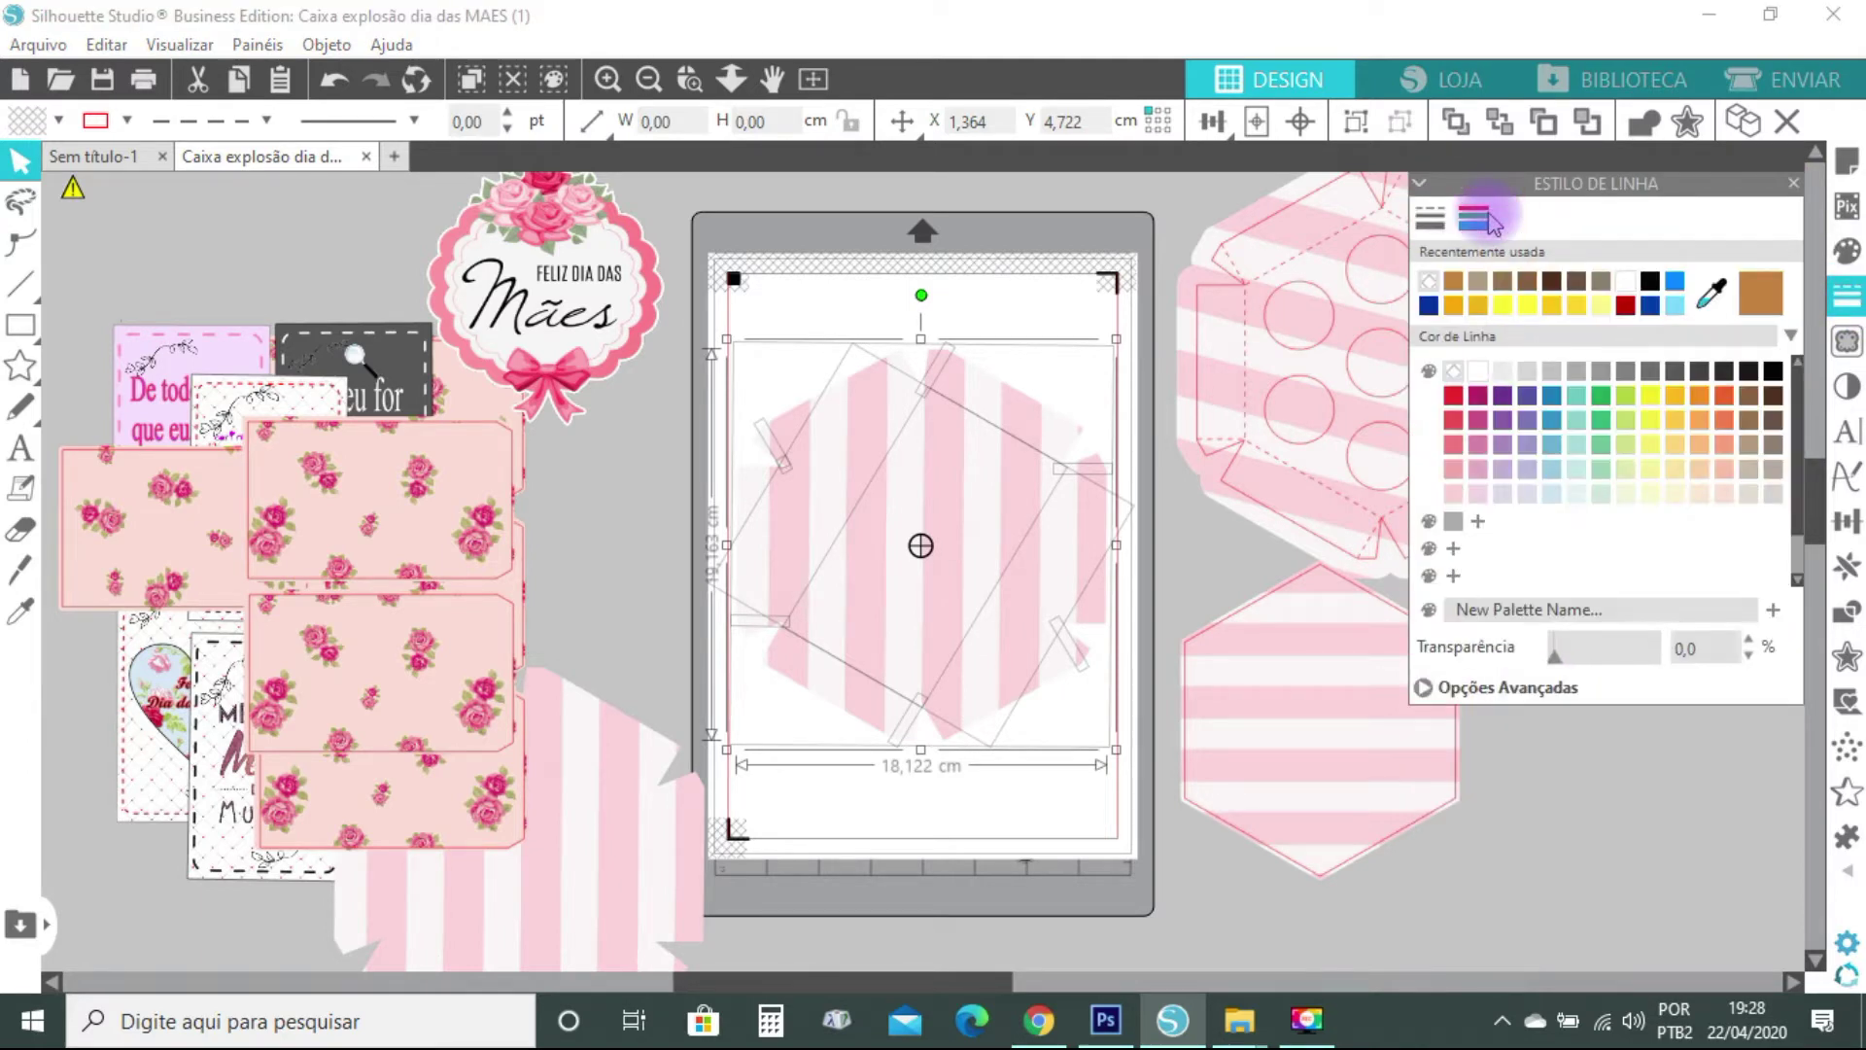
left_click(1420, 688)
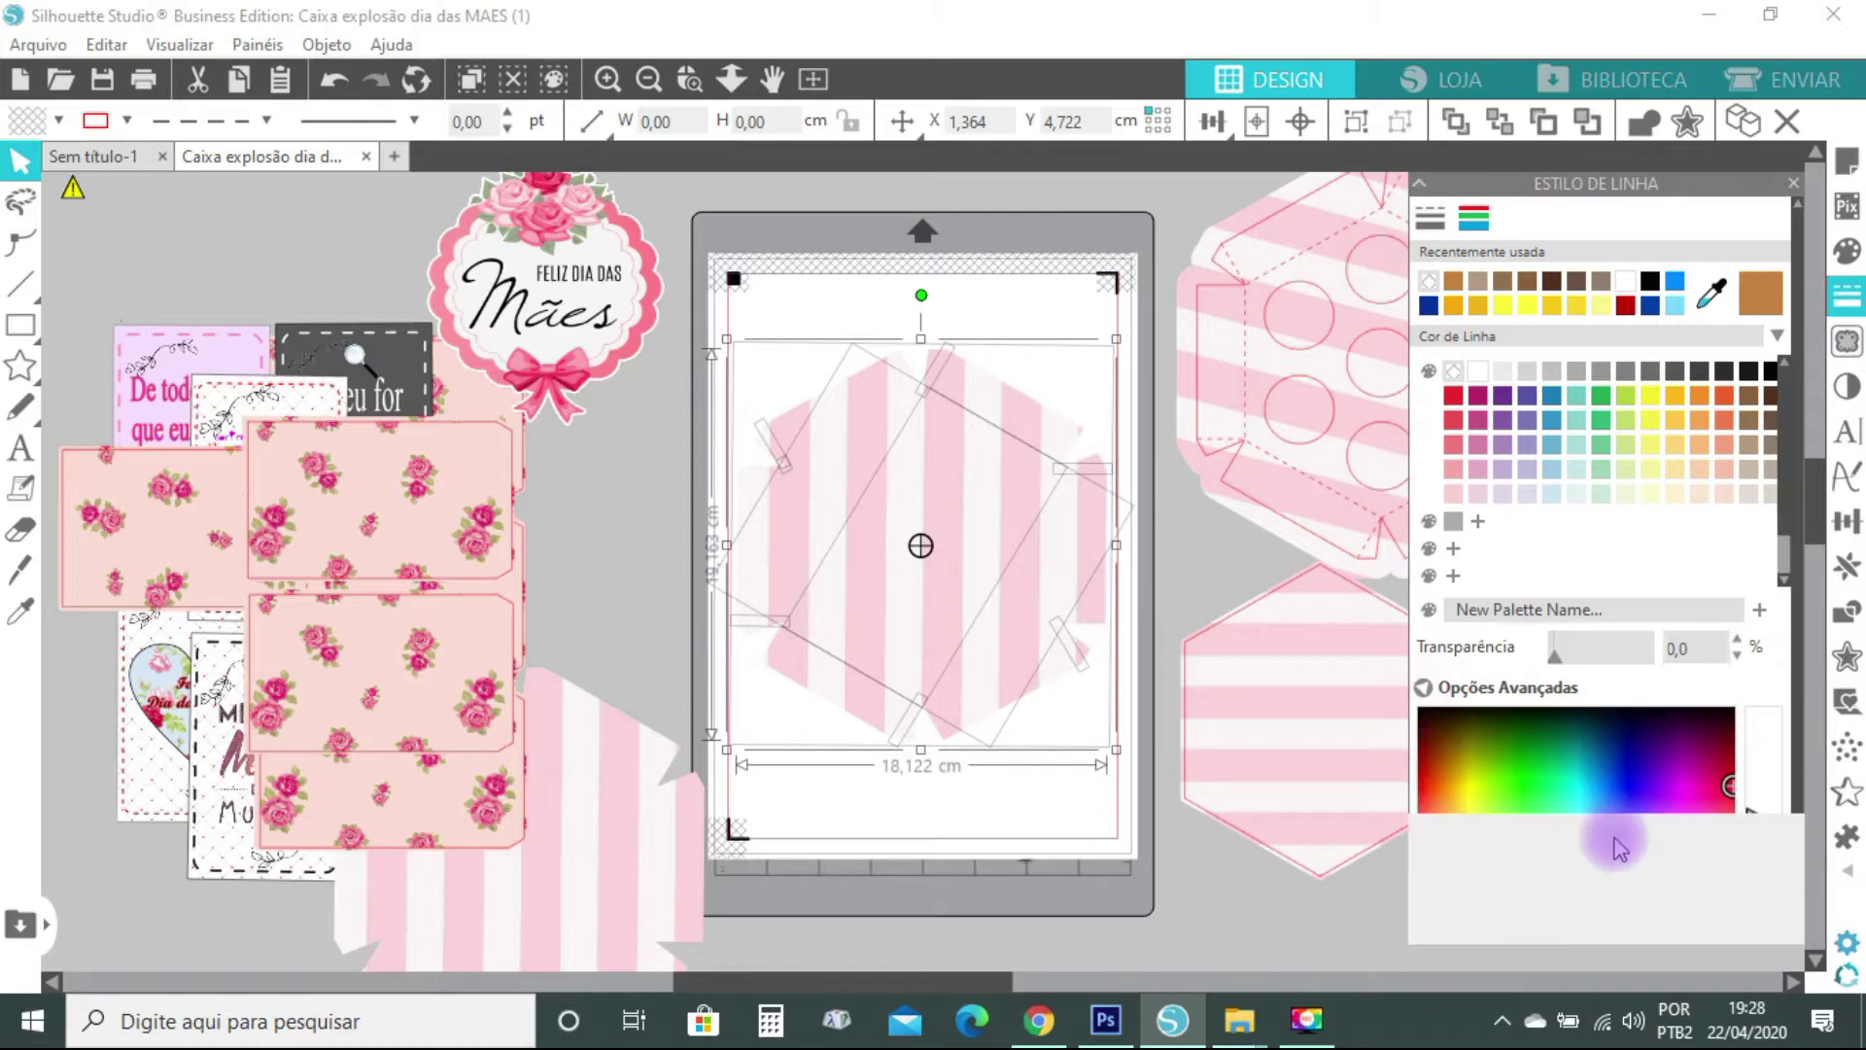
scroll(1604, 864, "down", 1)
left_click(1536, 836)
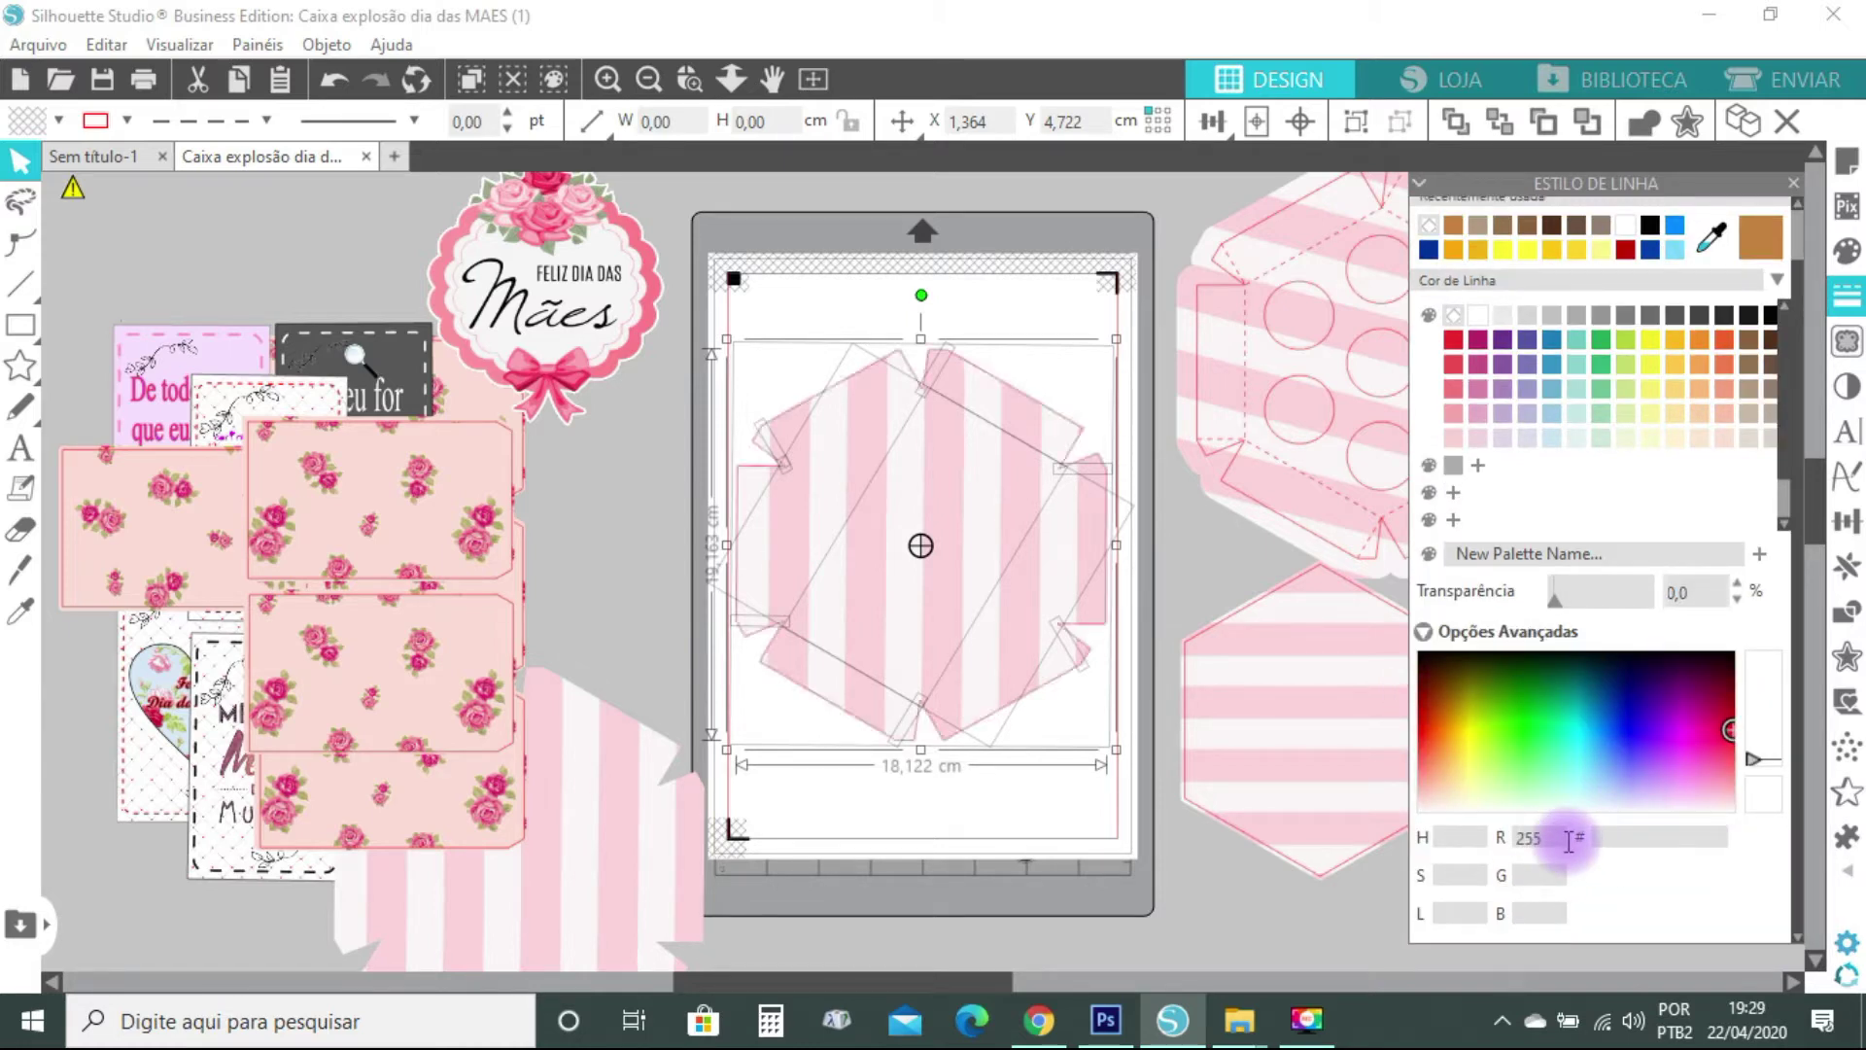
Apply the red line color with R 255 to the lid's shapes and remove the striped fill from the outer tabbed outline
key("Return")
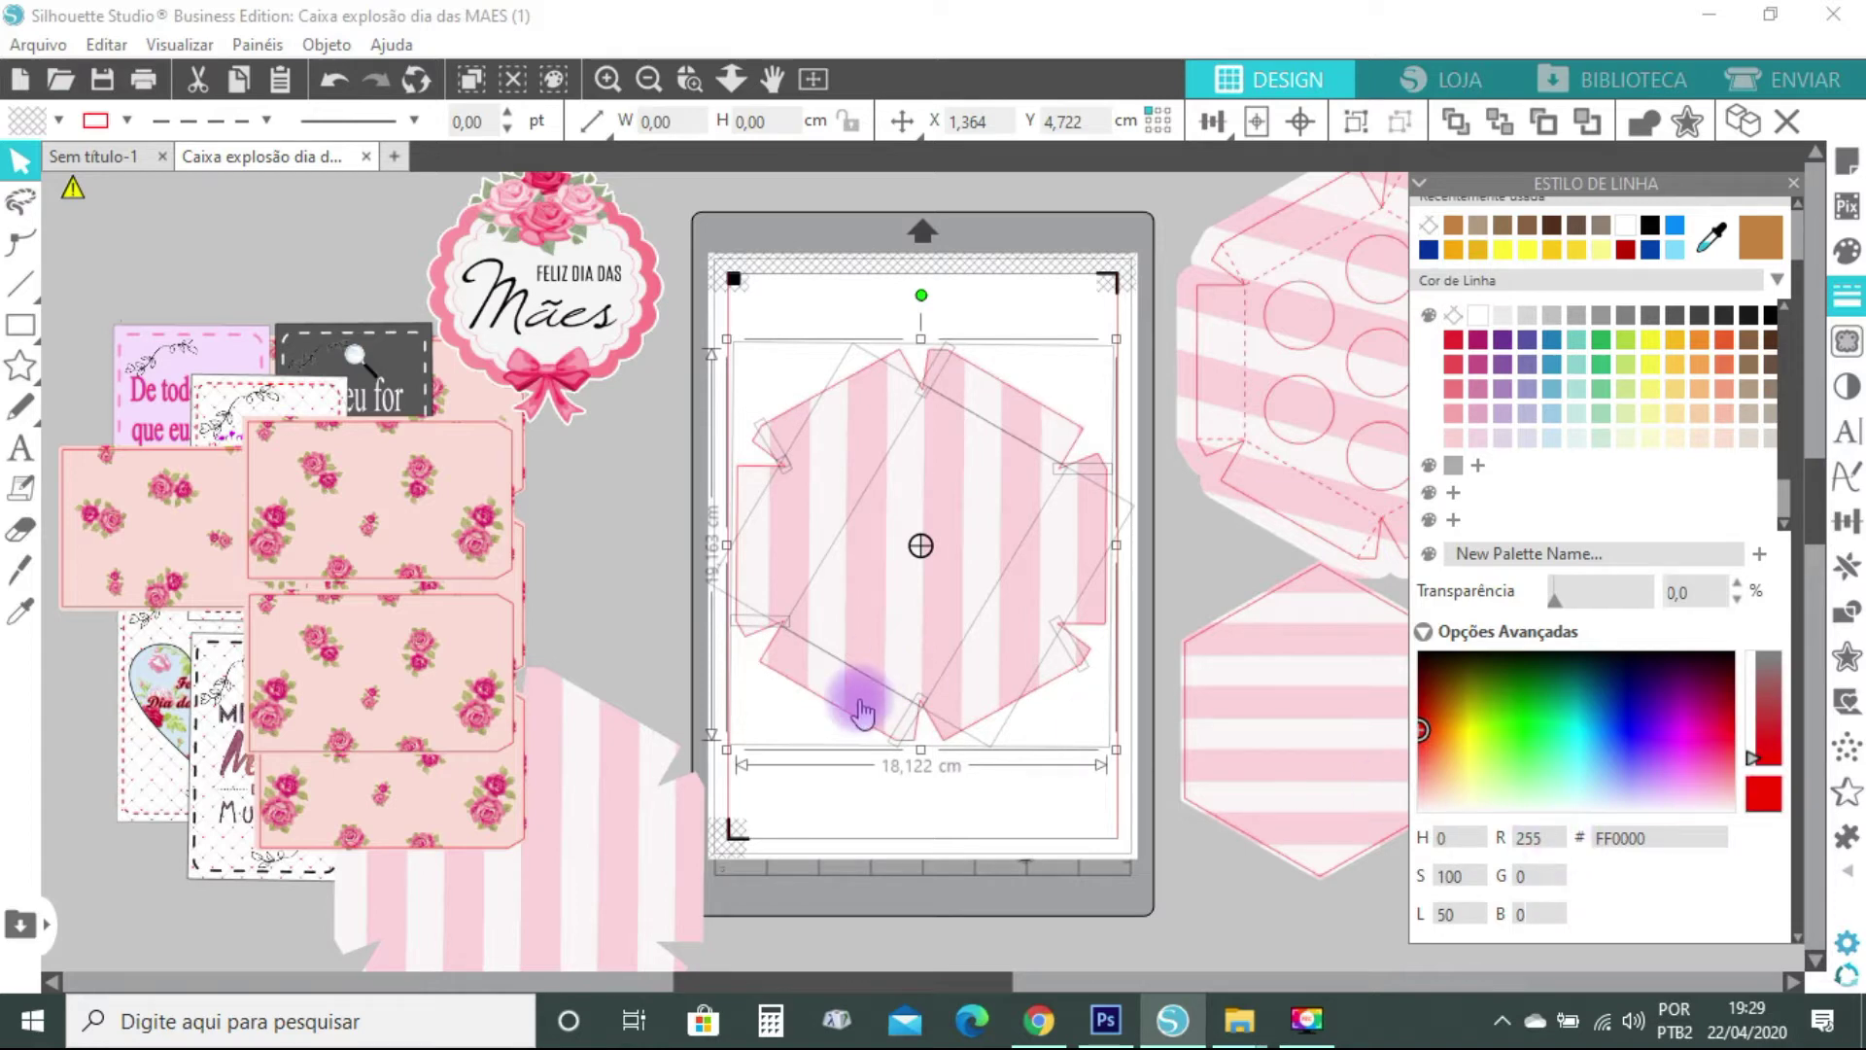
left_click(866, 814)
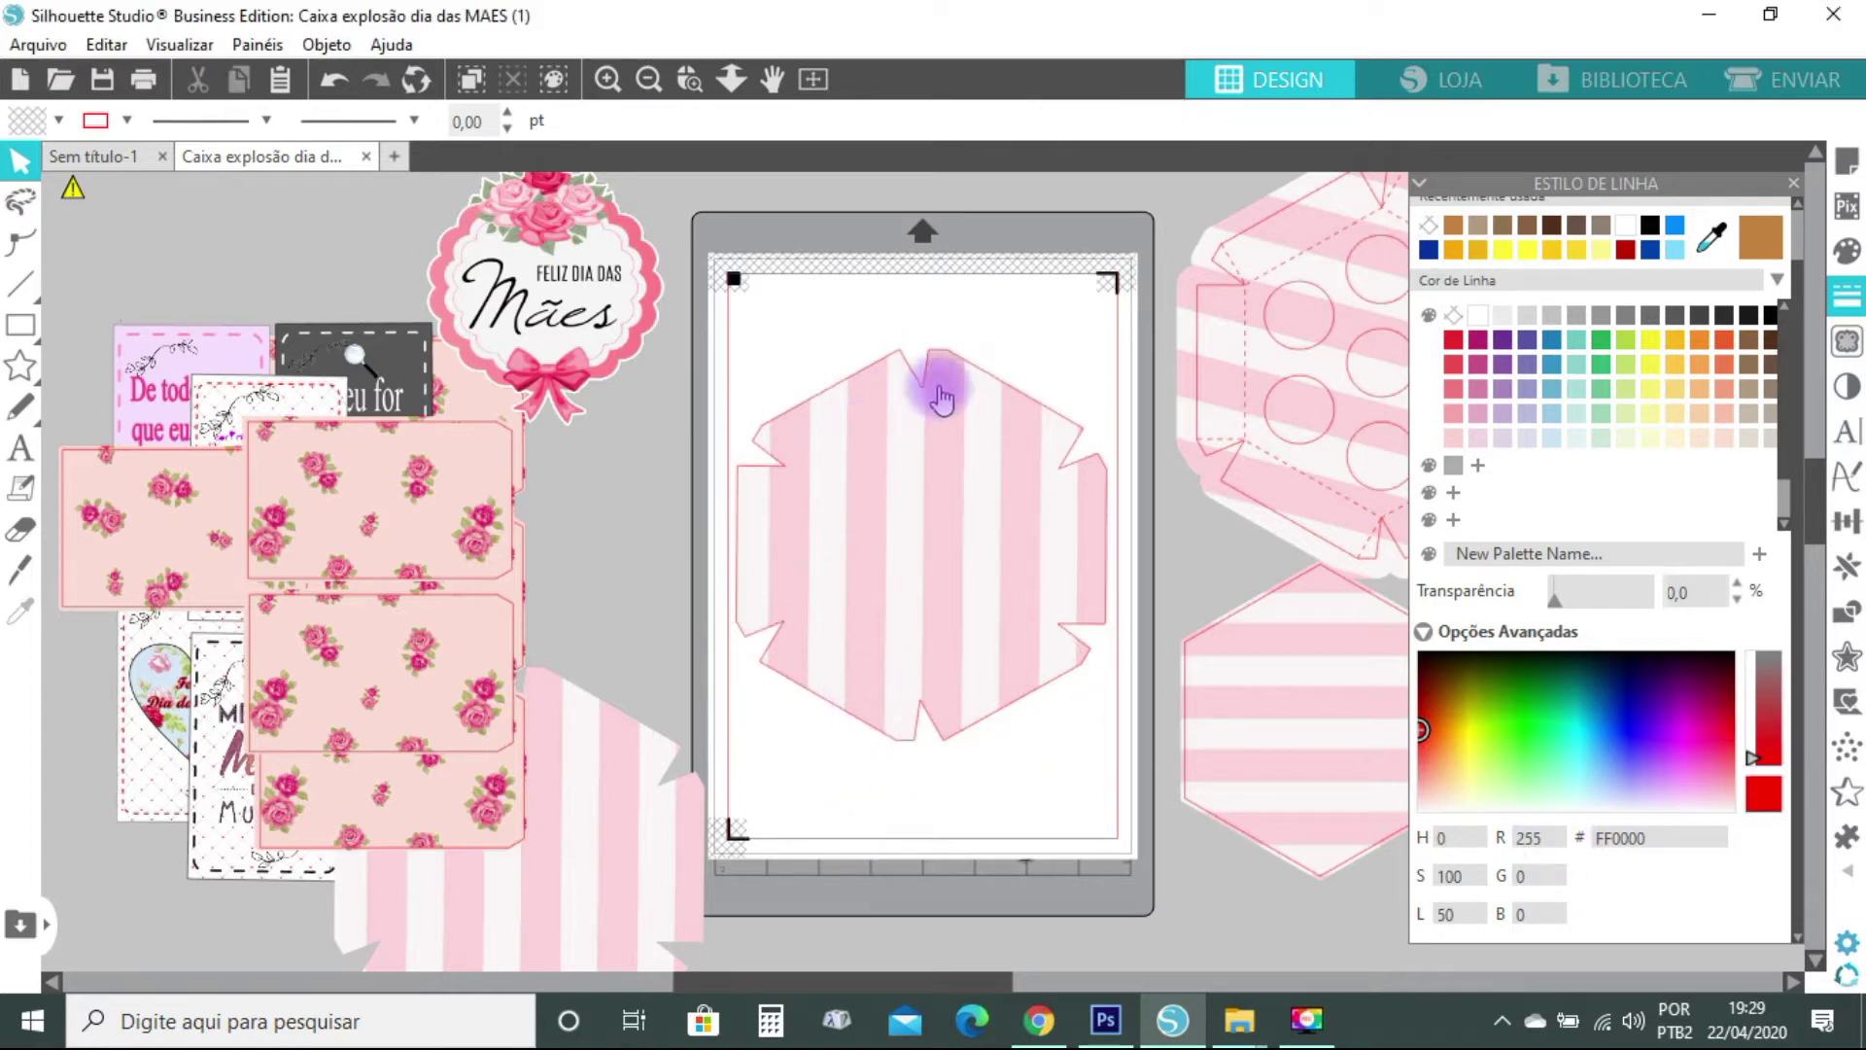
left_click_drag(933, 394, 972, 938)
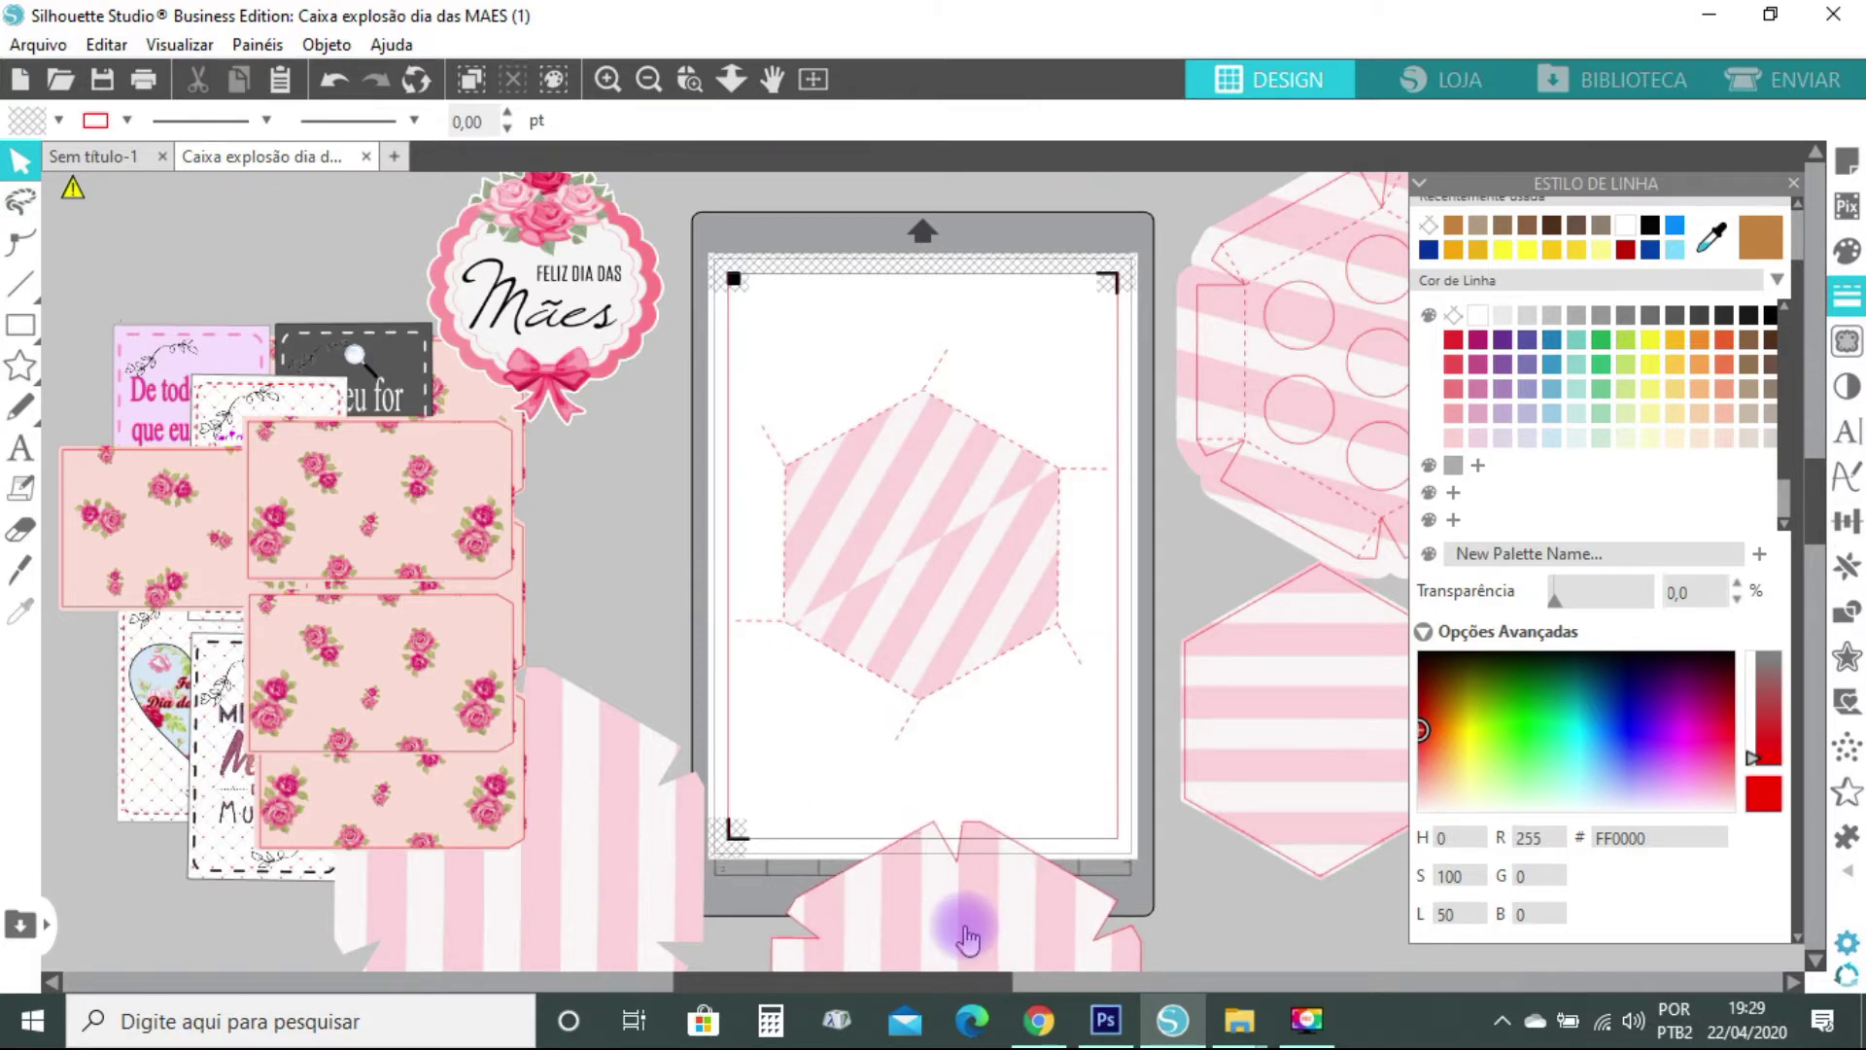
key("ctrl+z")
right_click(943, 603)
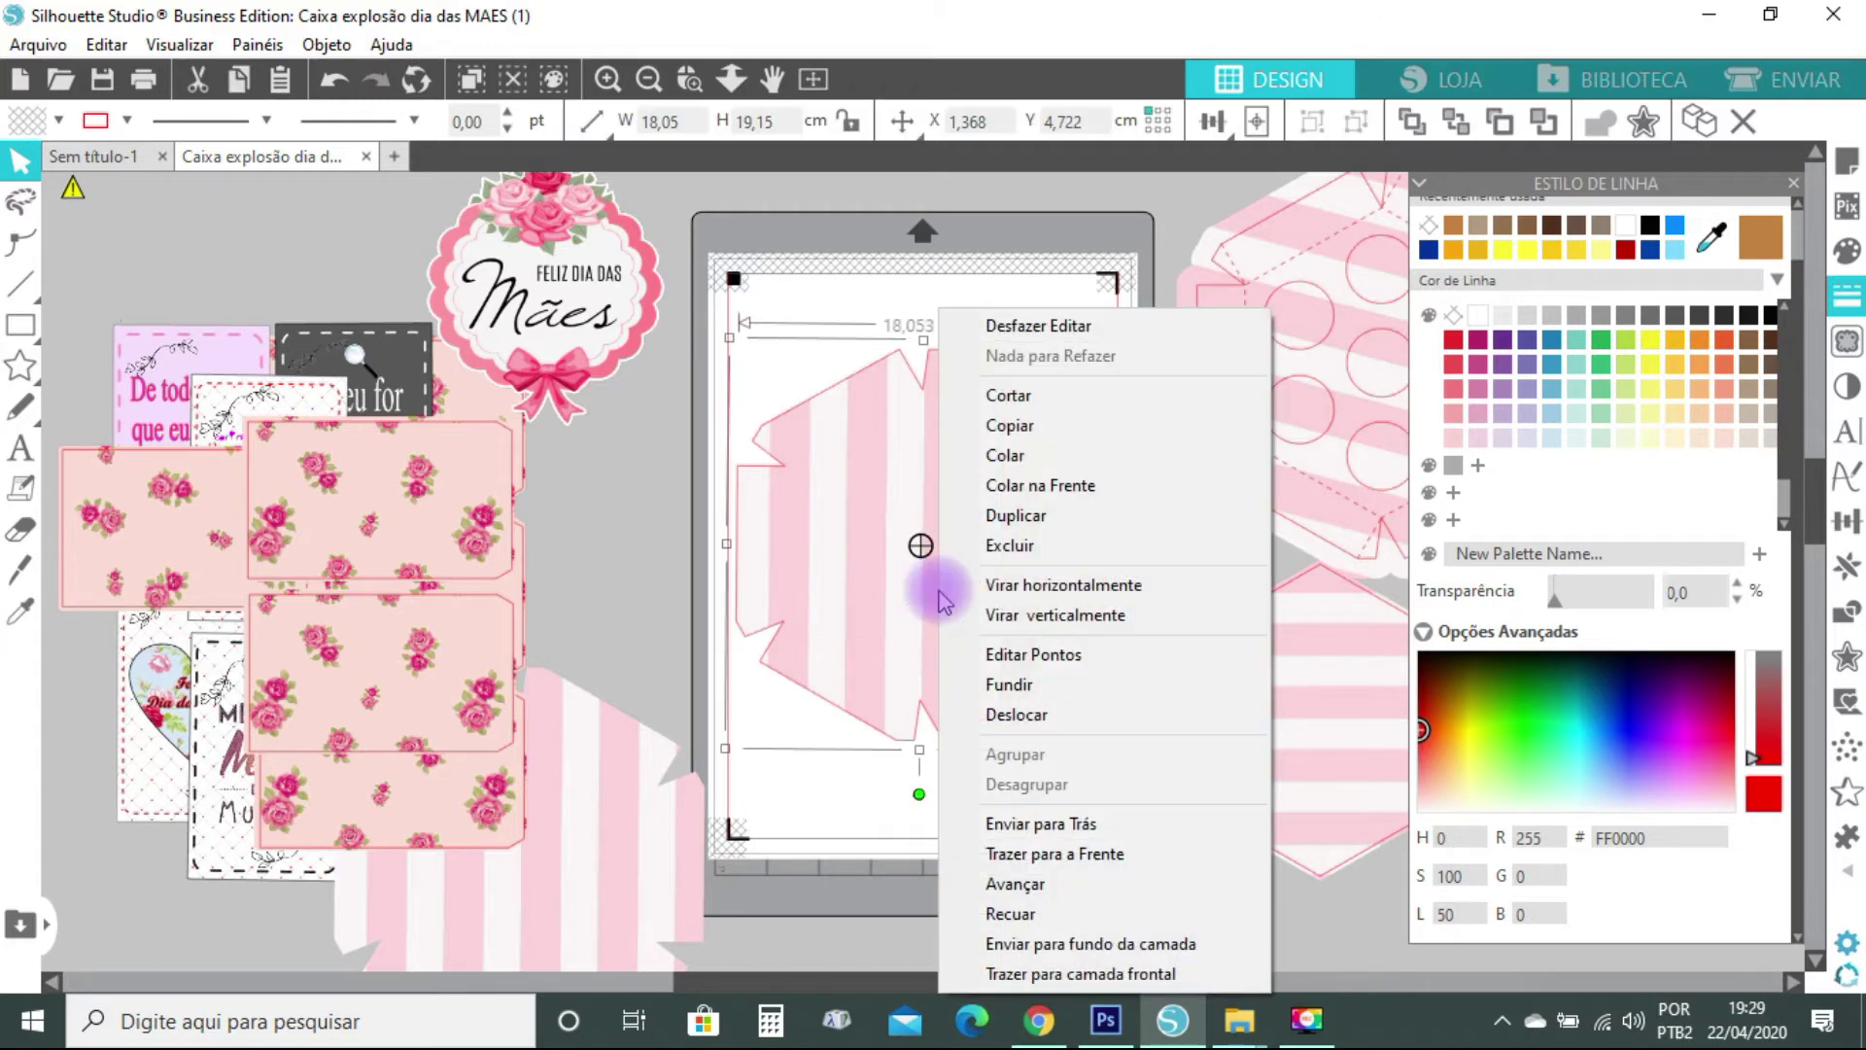
left_click(1849, 256)
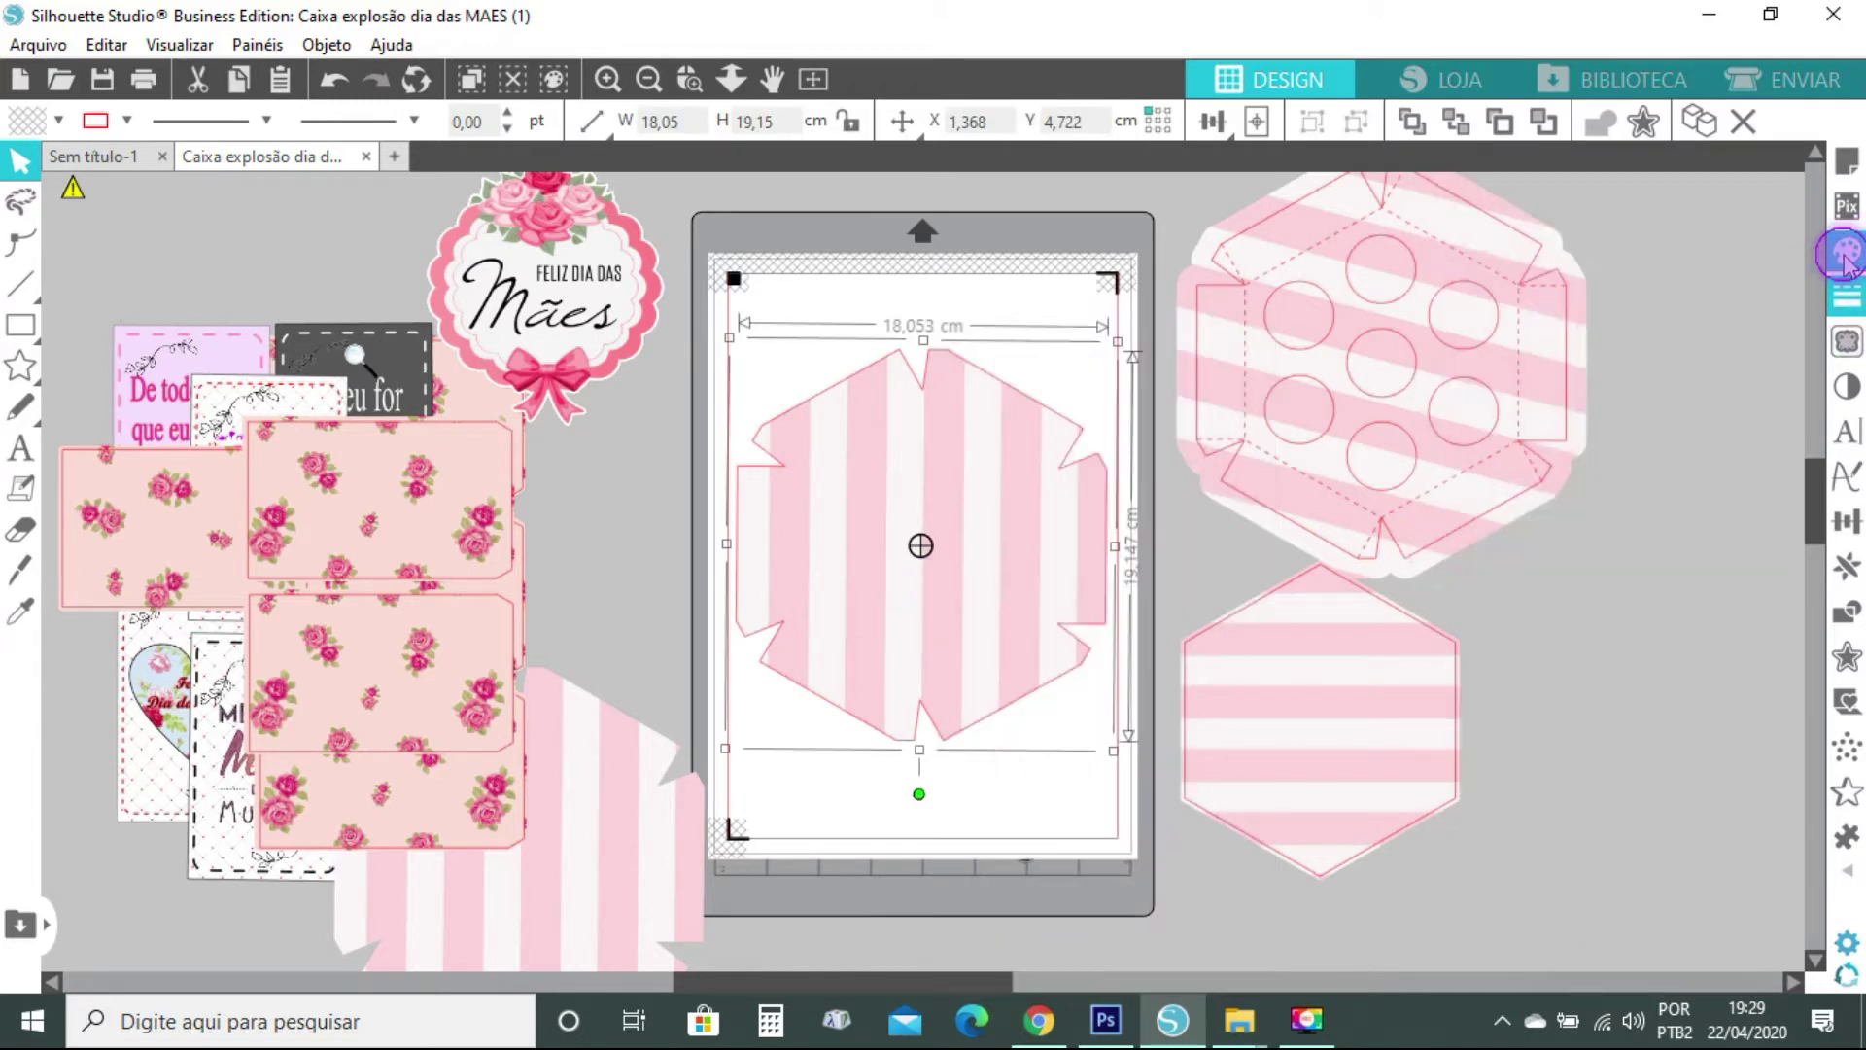
left_click(1451, 381)
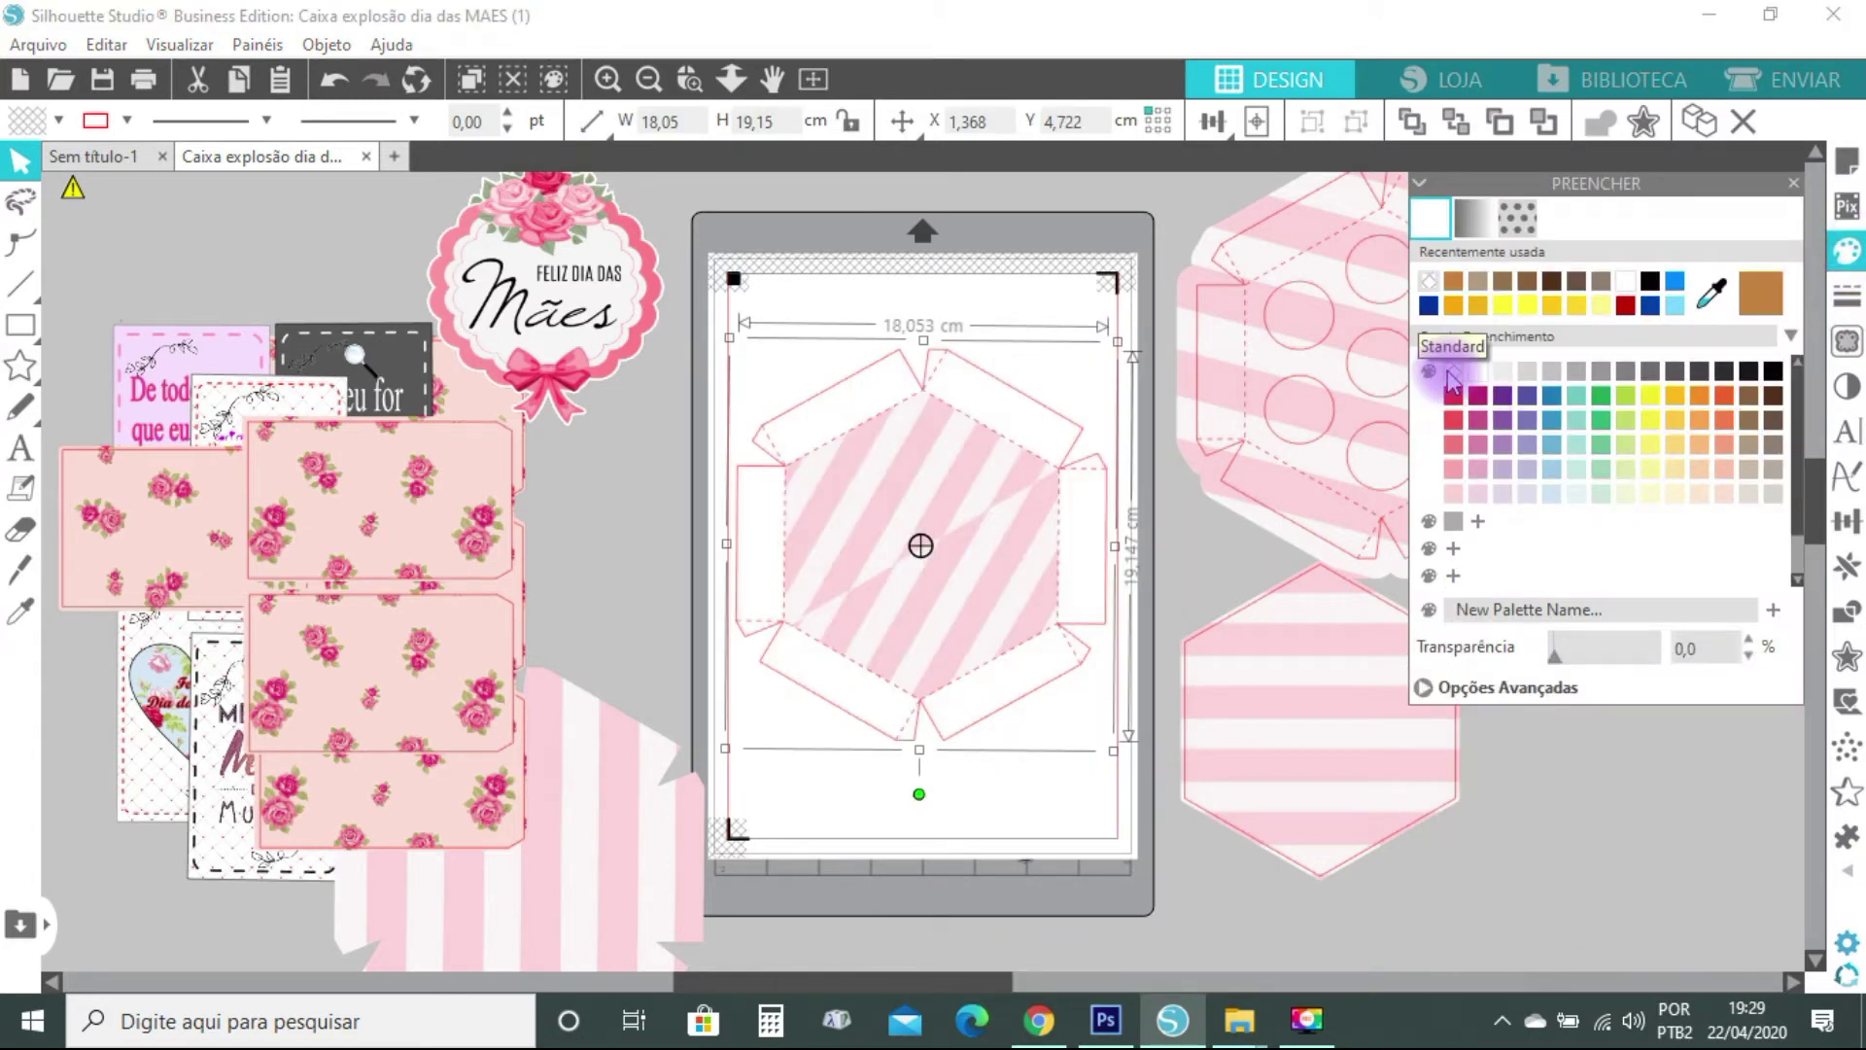
Try removing the striped fill from the lower half of the lid's dashed fold lines
left_click(985, 594)
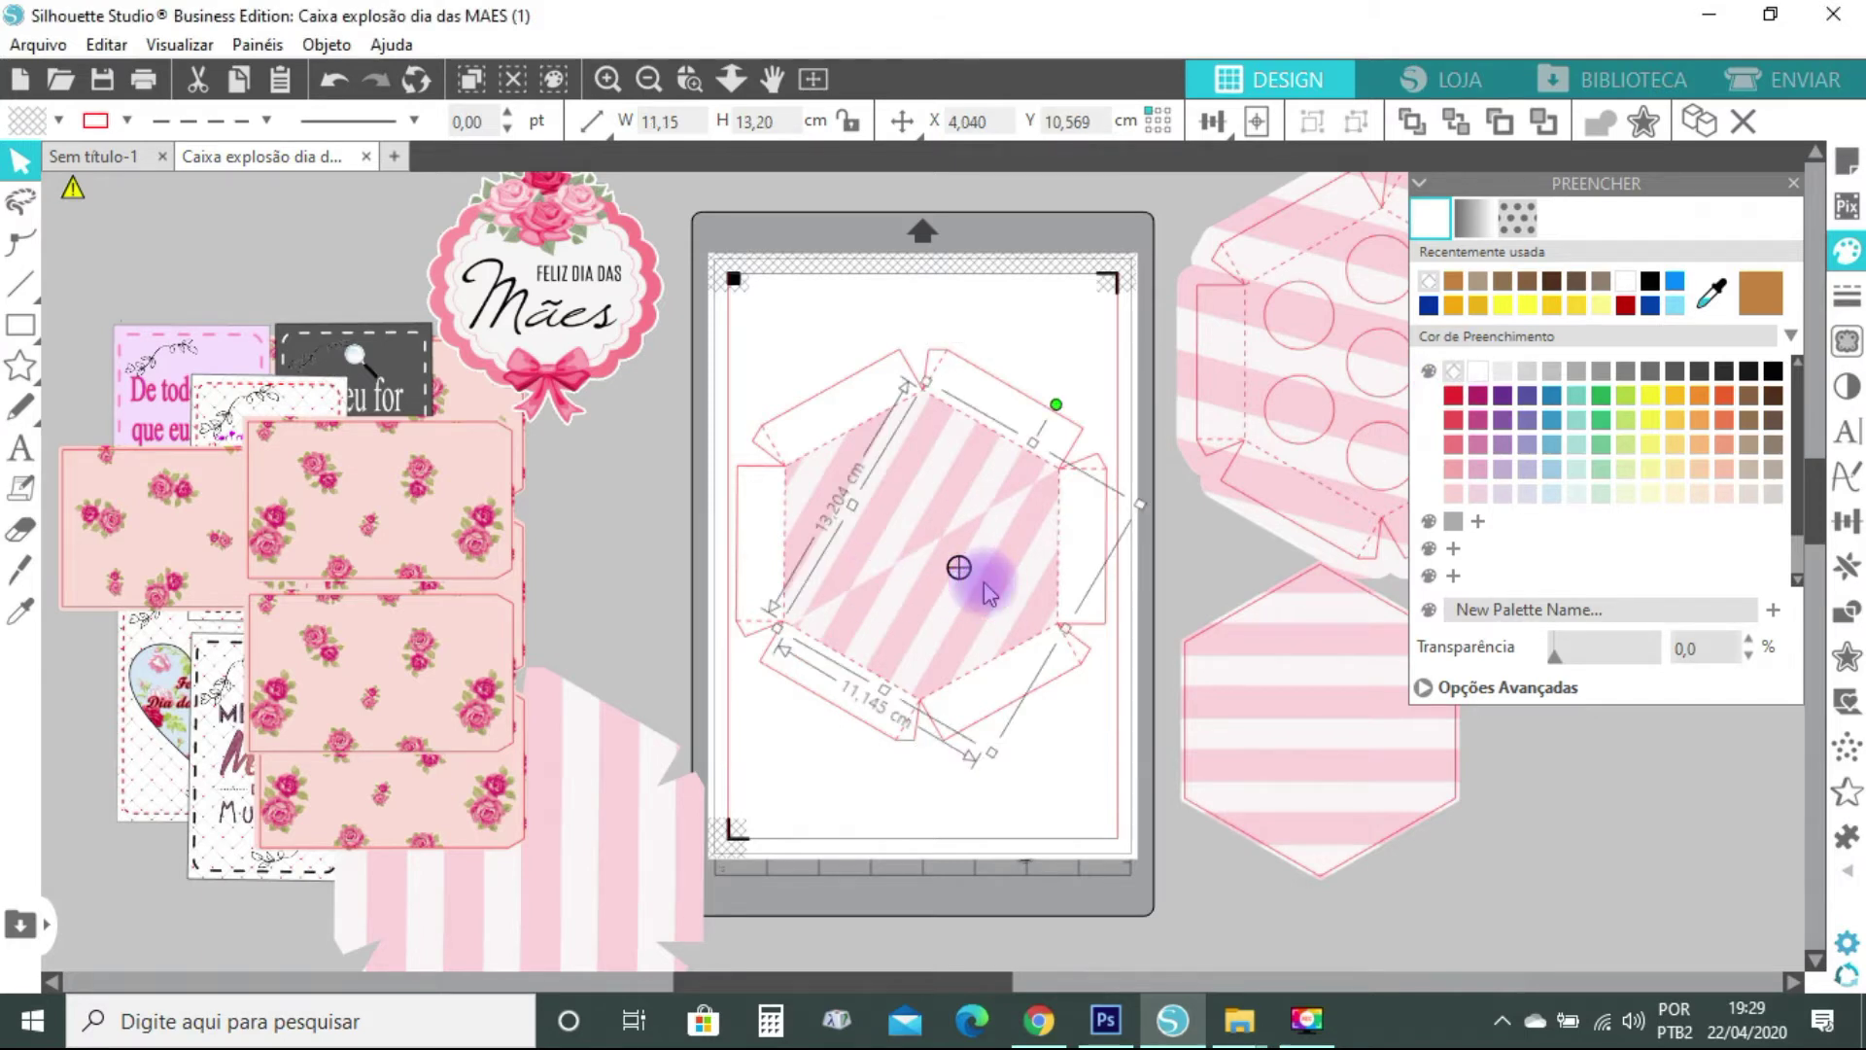
left_click_drag(1000, 583, 1006, 698)
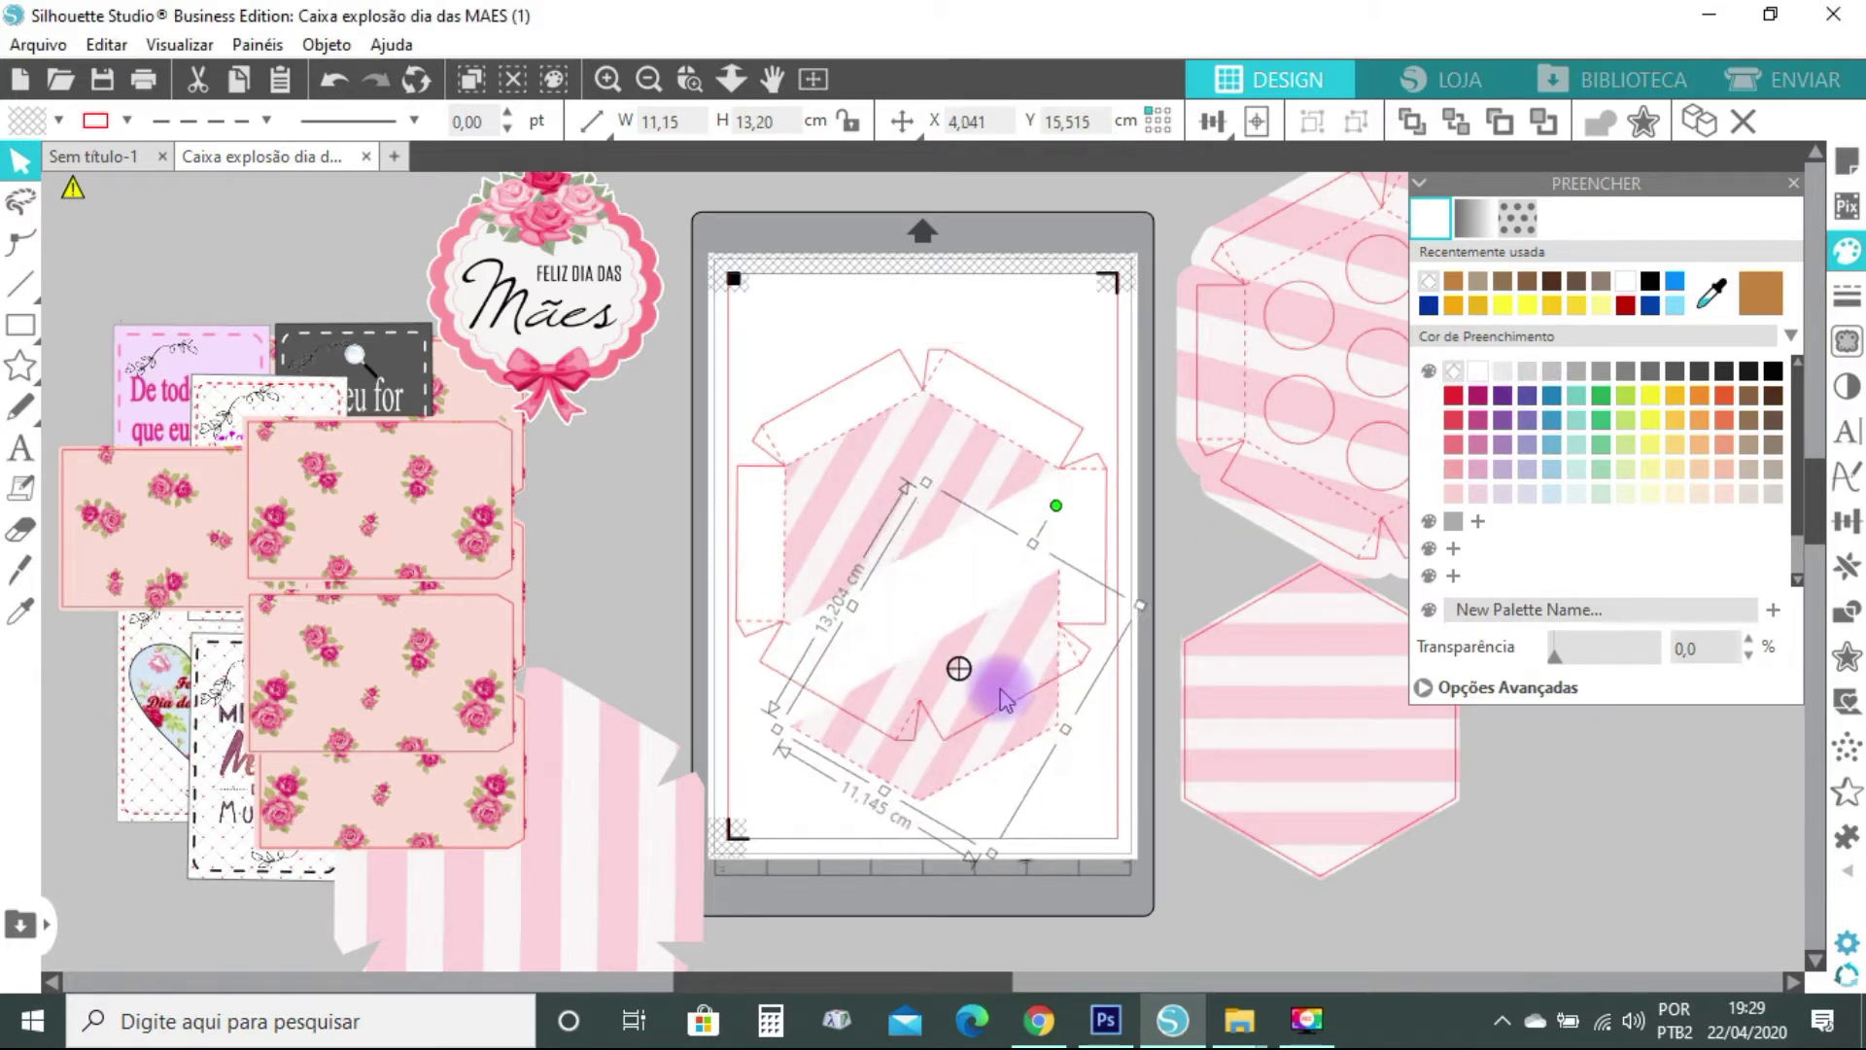
key("ctrl+z")
left_click(1453, 373)
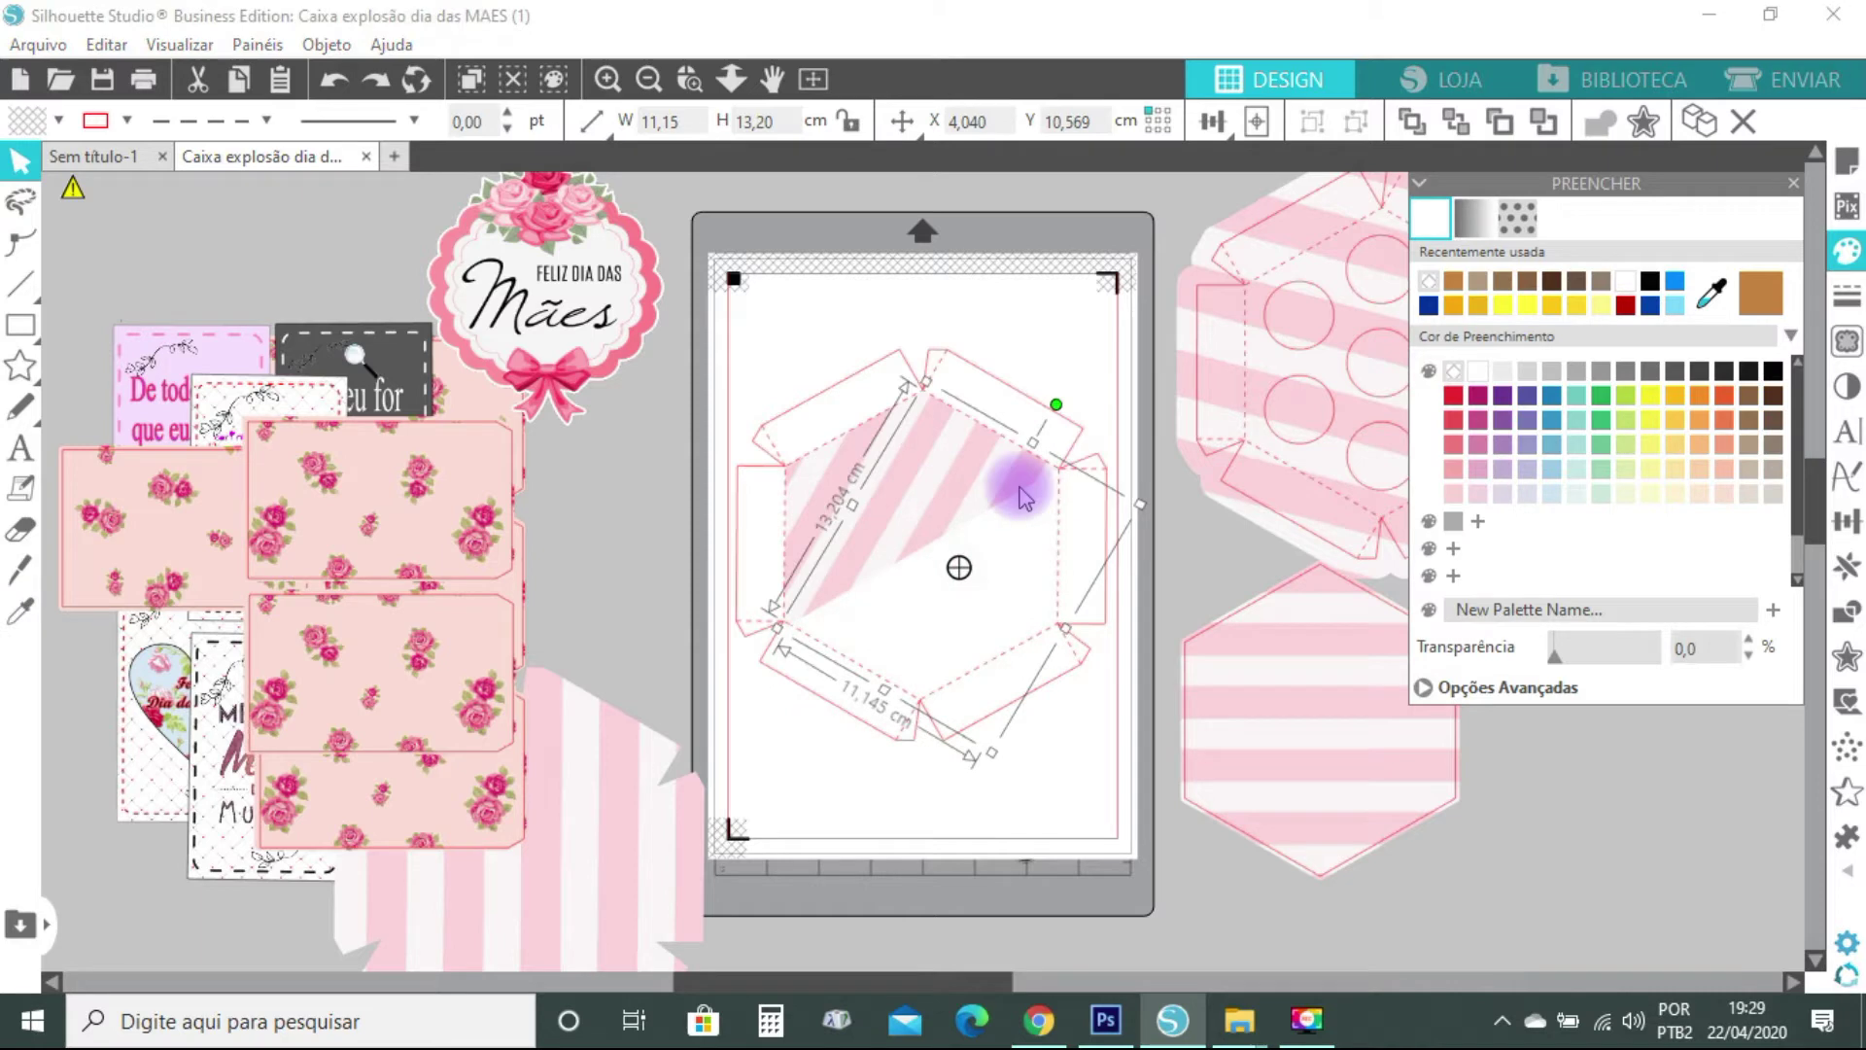
left_click(988, 842)
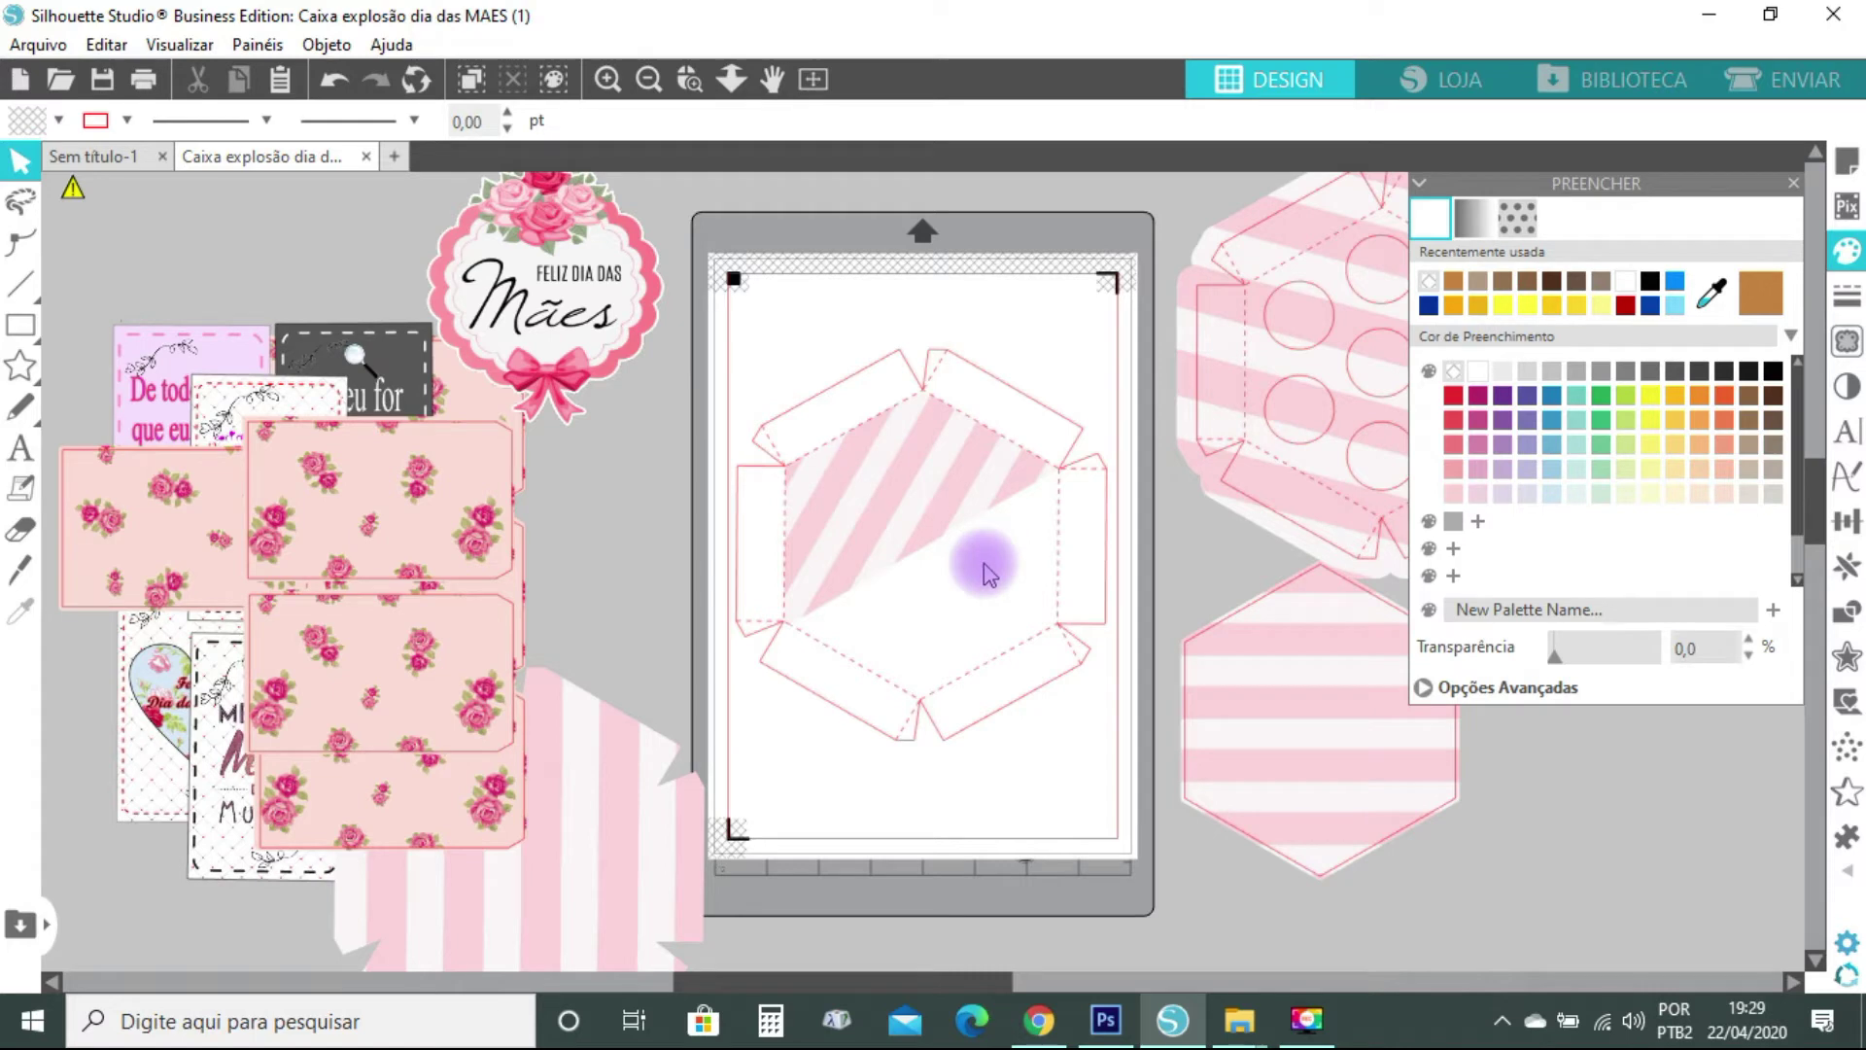
left_click_drag(733, 288, 1061, 856)
left_click(1004, 907)
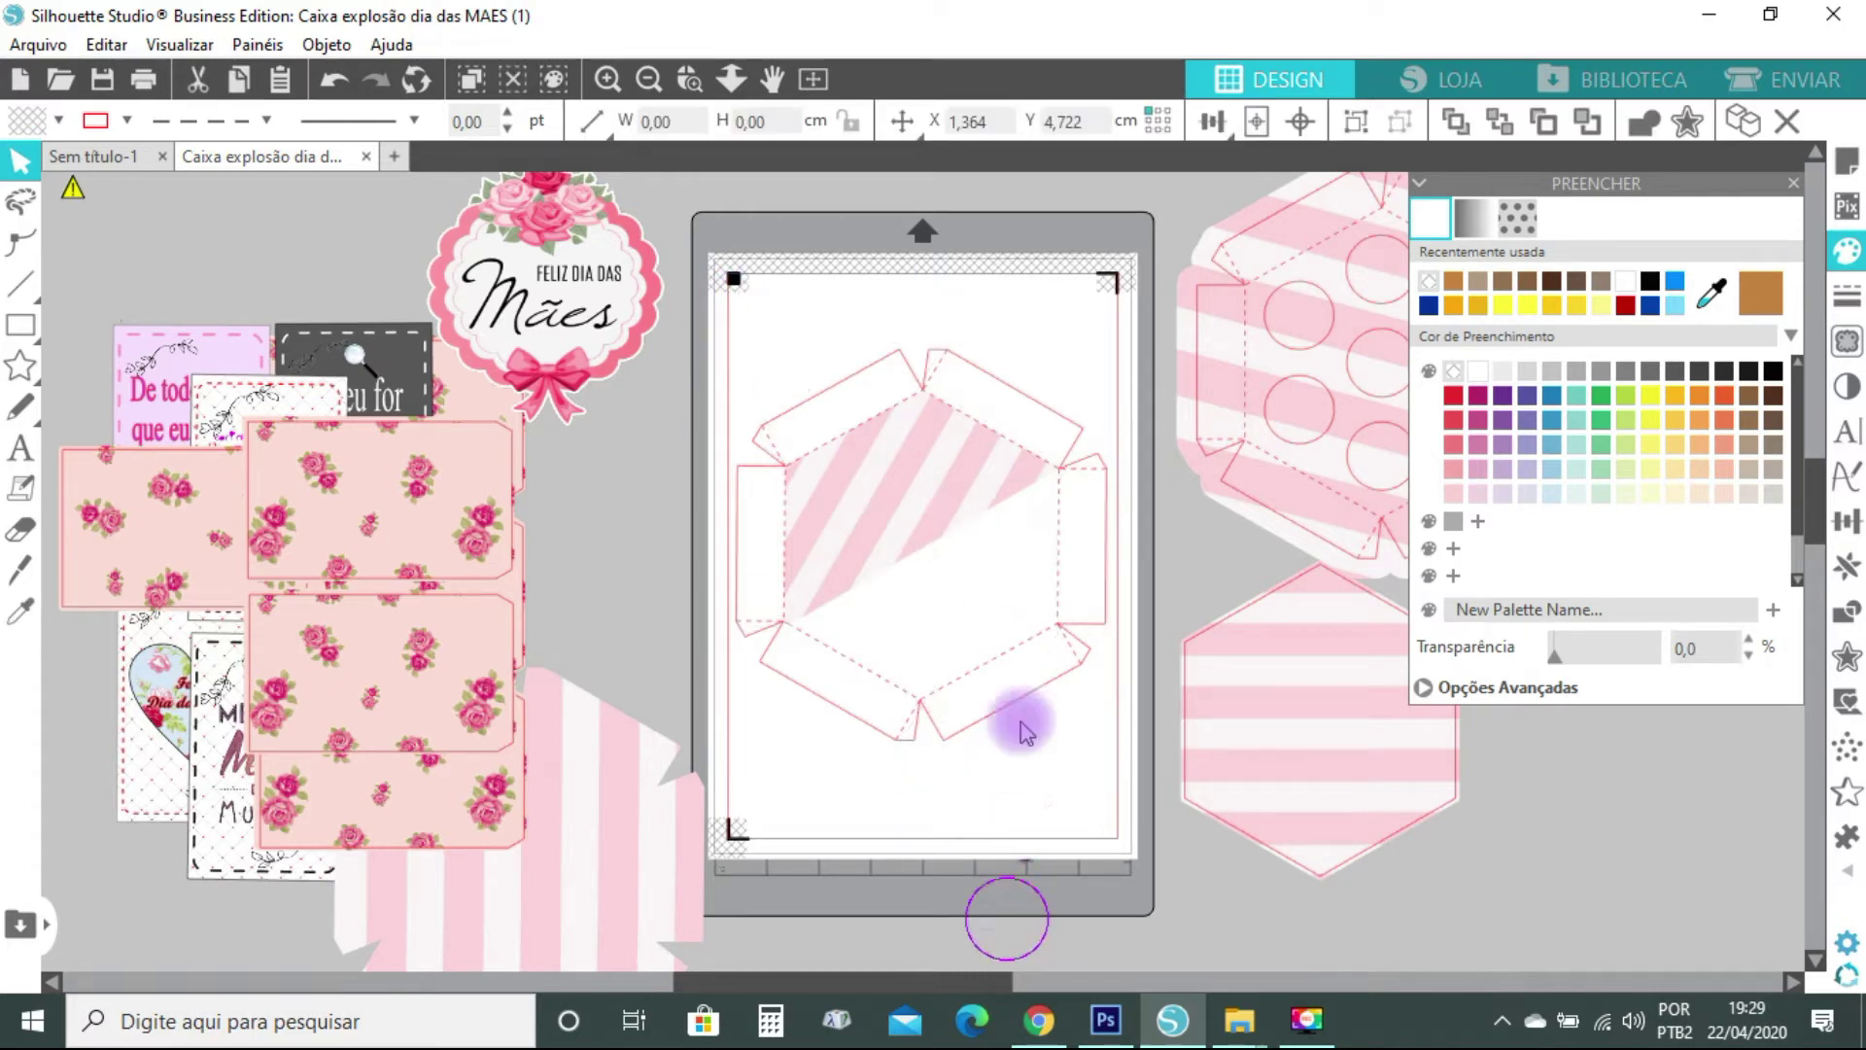
double_click(979, 500)
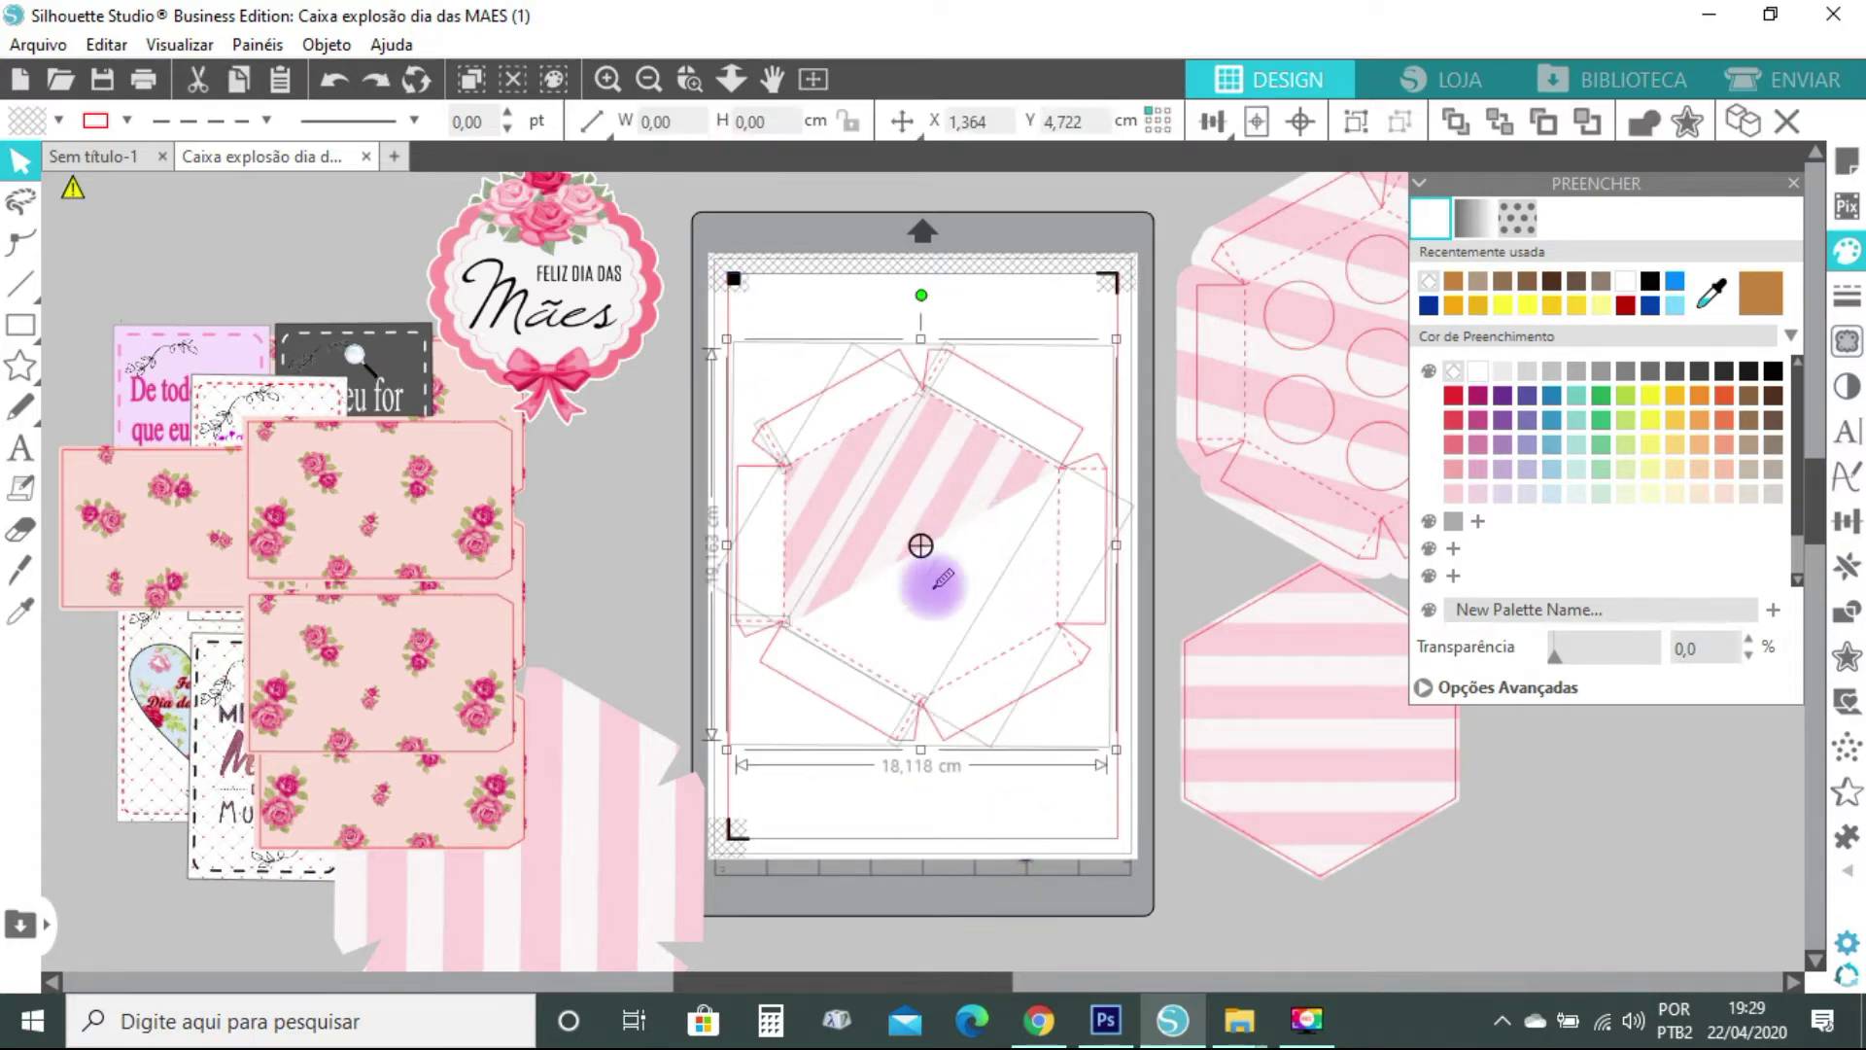
left_click(924, 491)
left_click(1011, 617)
left_click(924, 479)
left_click(949, 709)
left_click(875, 935)
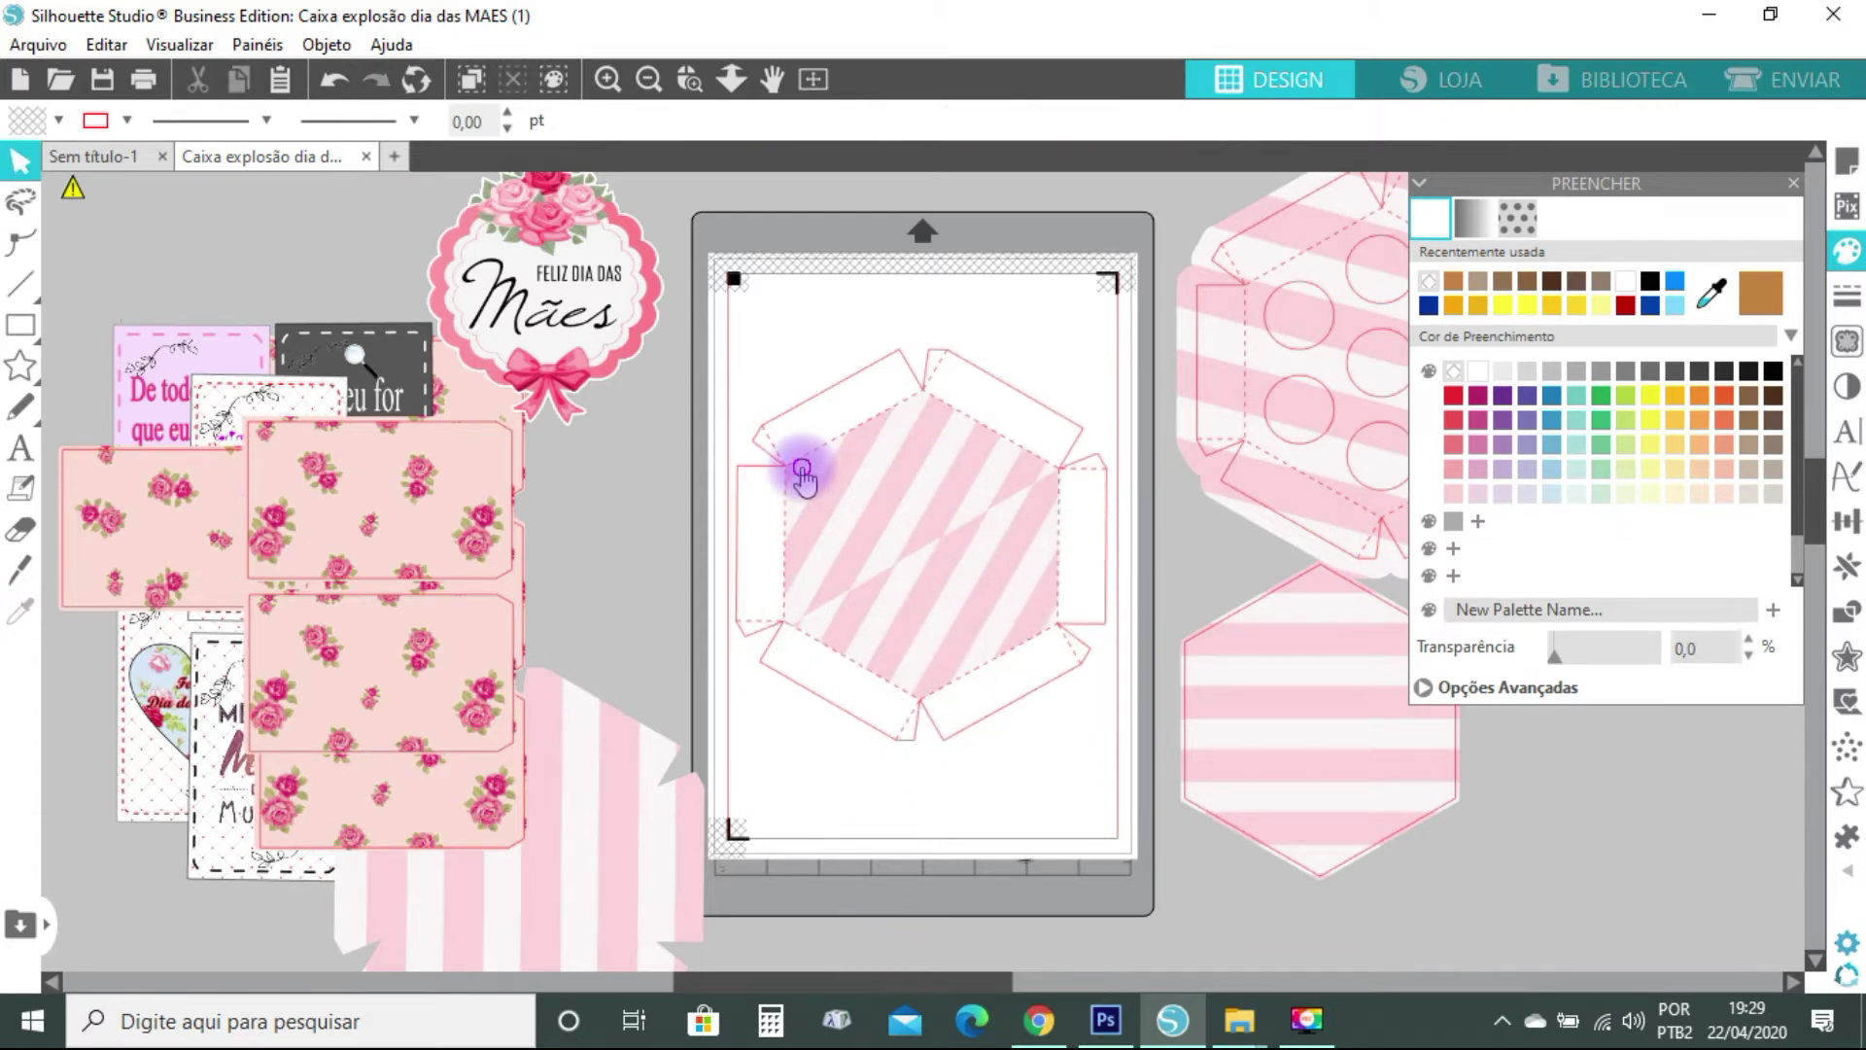
Try moving the dashed fold-line halves apart and clearing the striped fill of the lower half
left_click(804, 470)
left_click_drag(904, 541, 892, 474)
left_click(1452, 372)
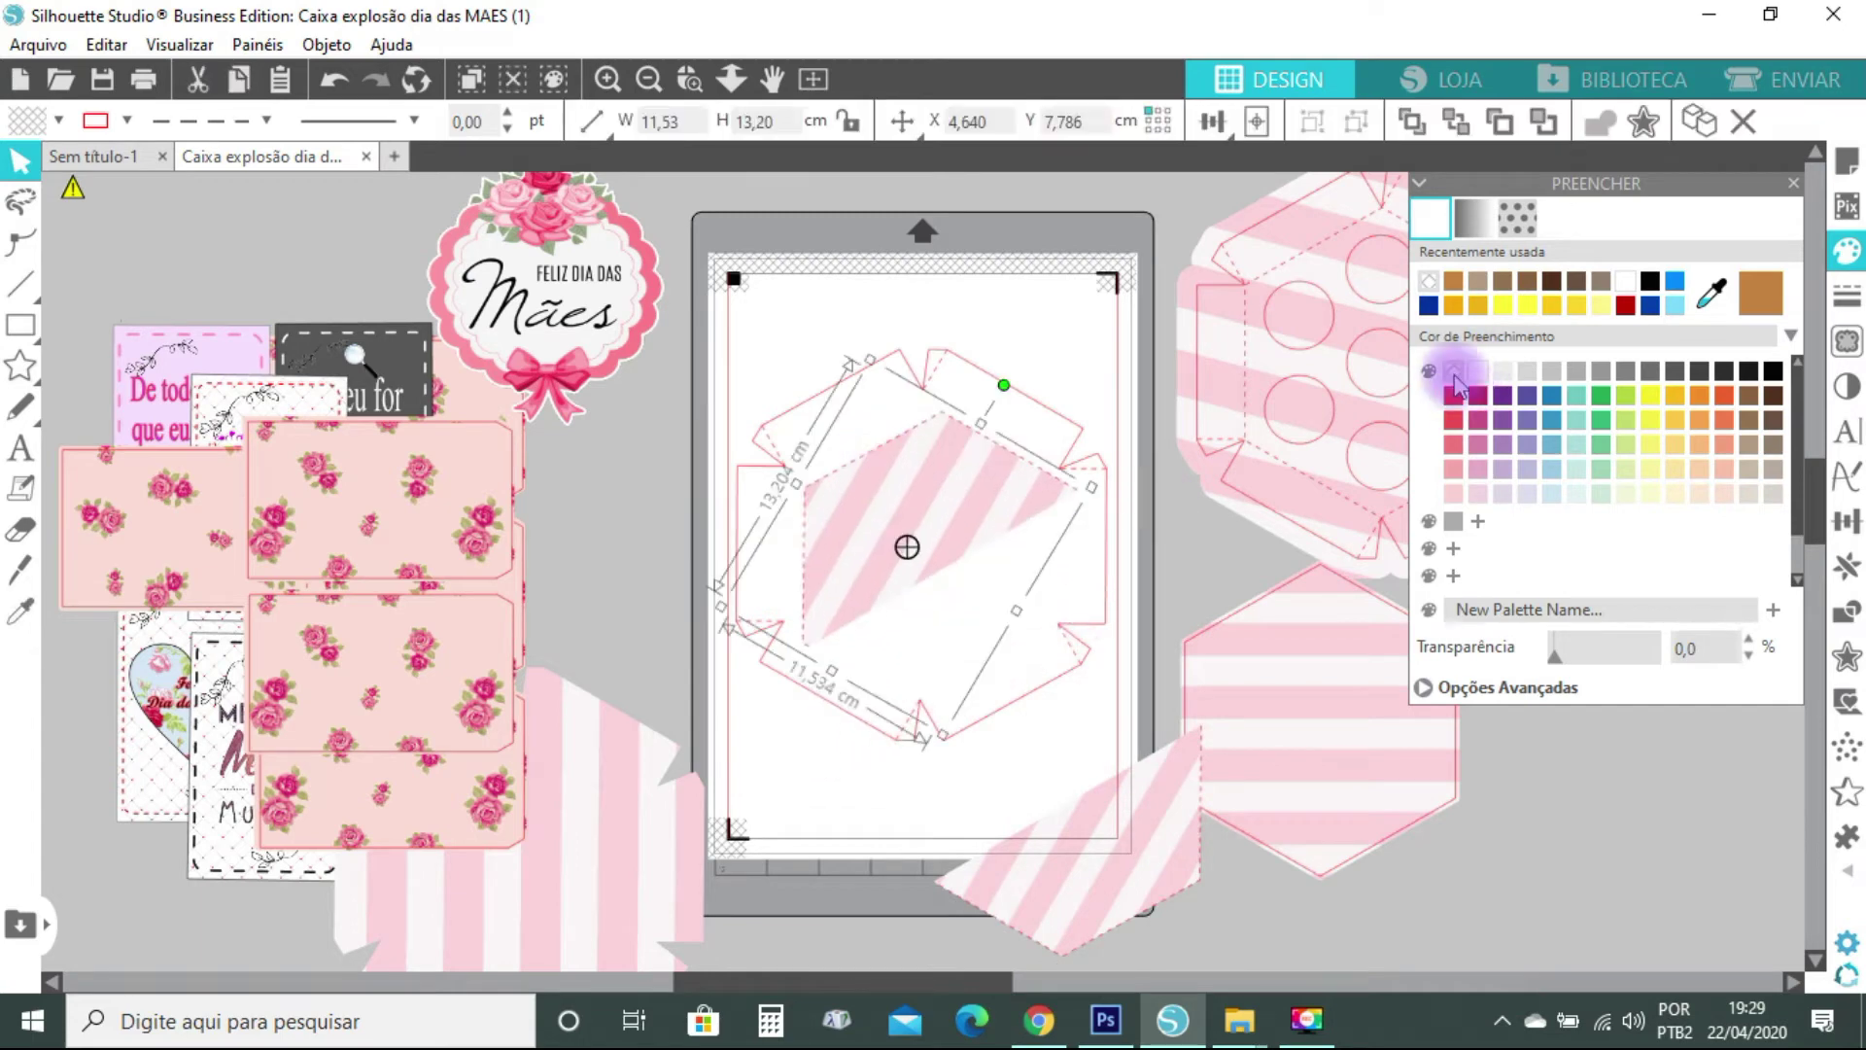
left_click_drag(896, 541, 1101, 824)
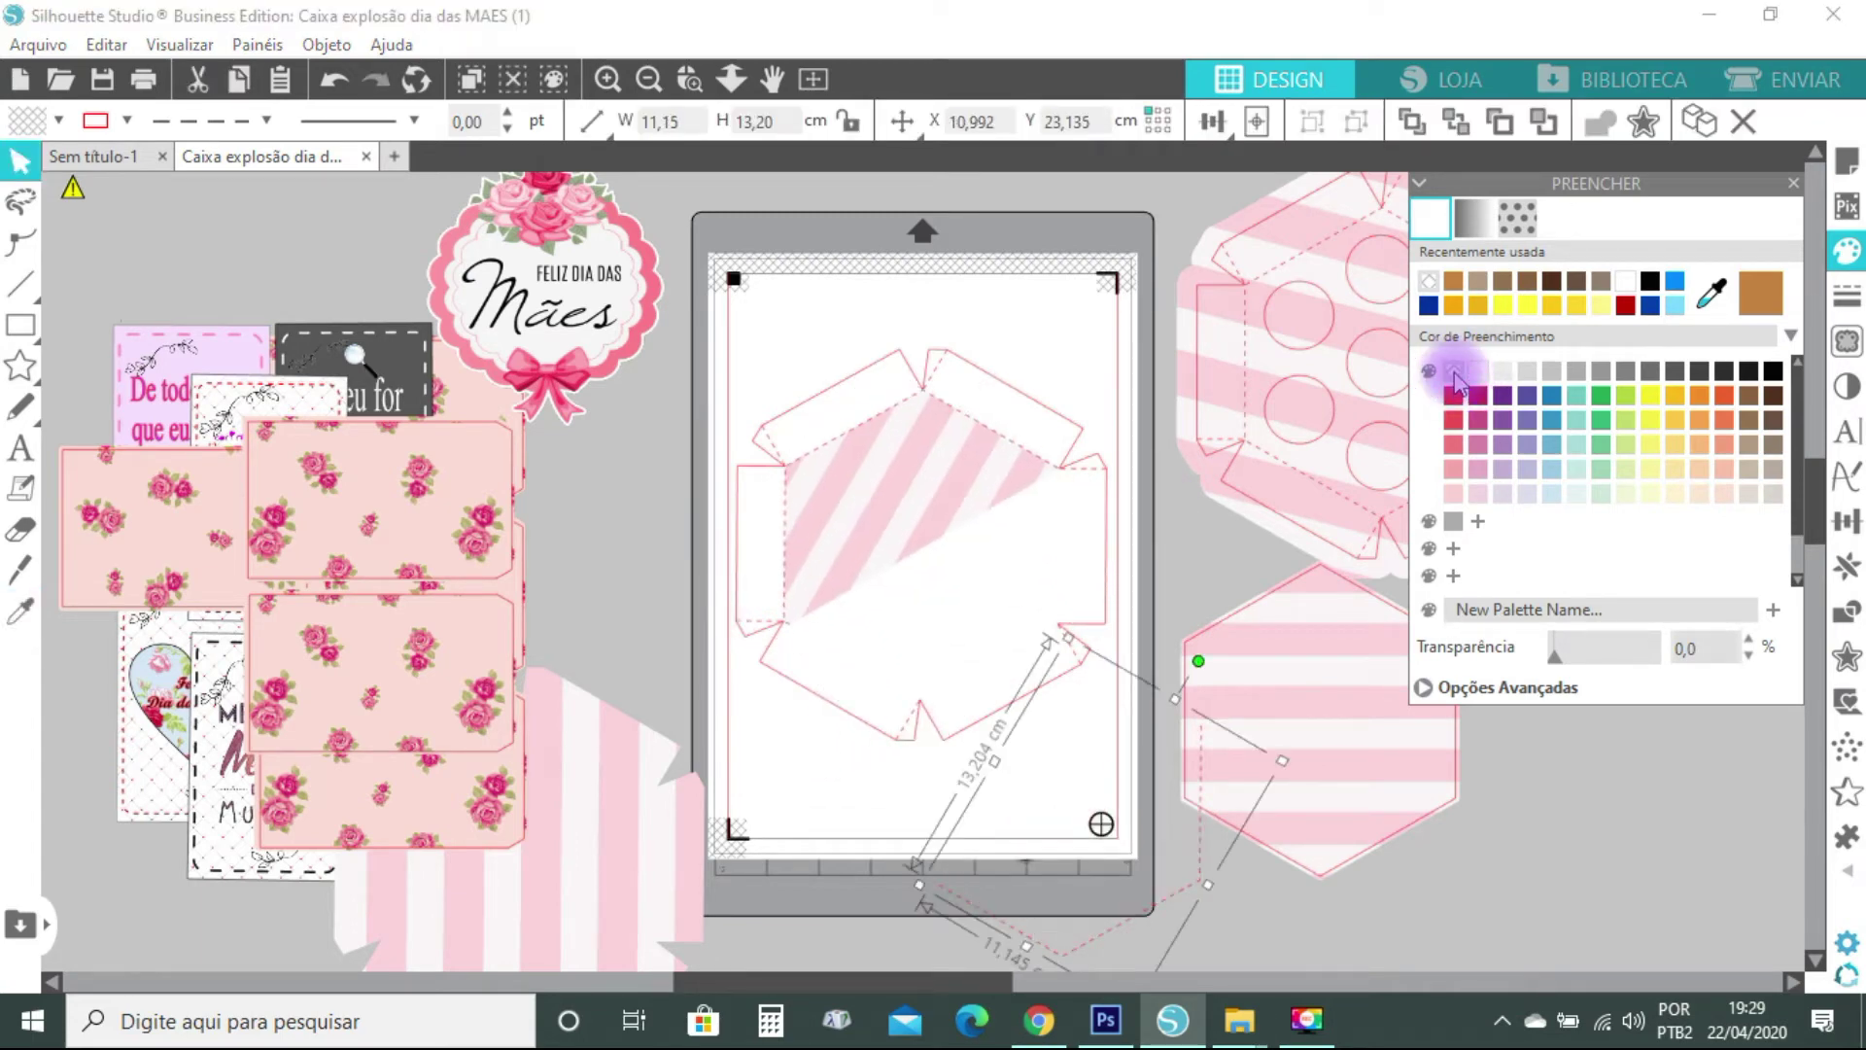
left_click(1000, 428)
key("ctrl+z")
key("ctrl+z")
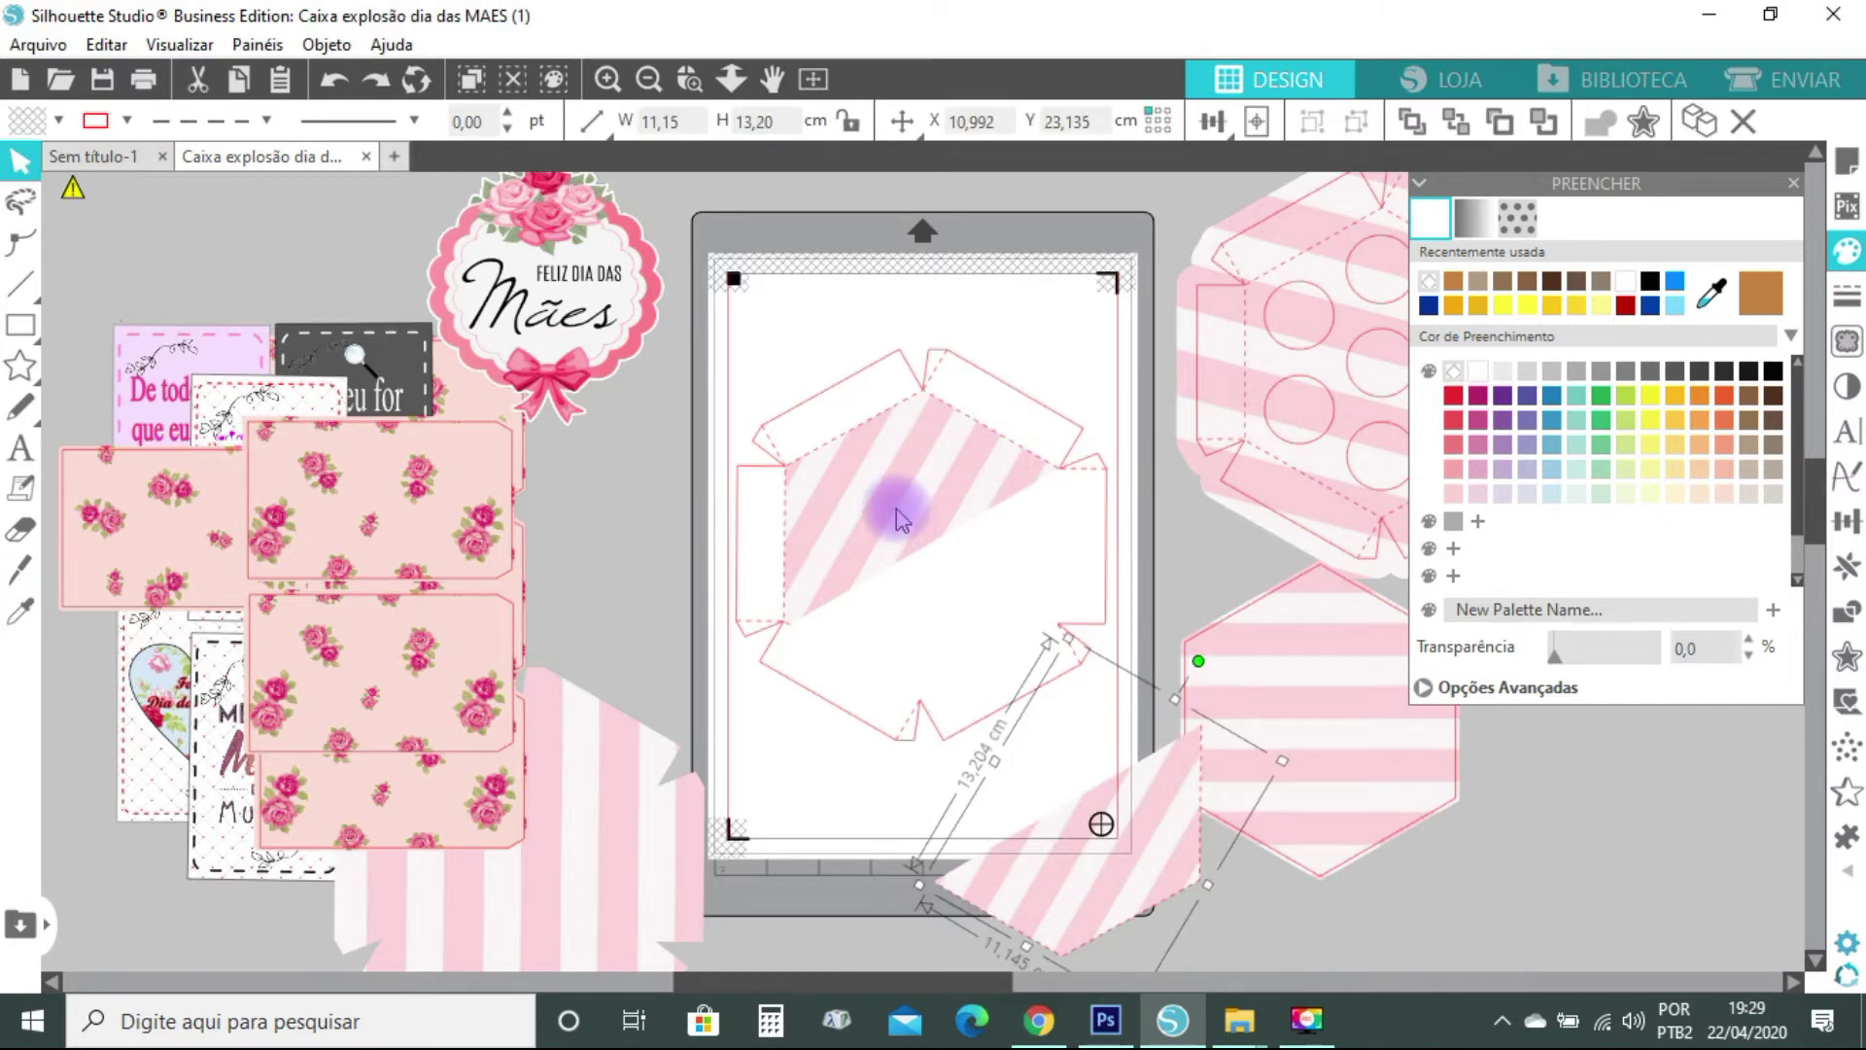
left_click(836, 460)
left_click(810, 479)
Move the lower dashed fold-line half aside and remove the striped fill from the half still inside the lid outline
left_click_drag(962, 570, 1022, 816)
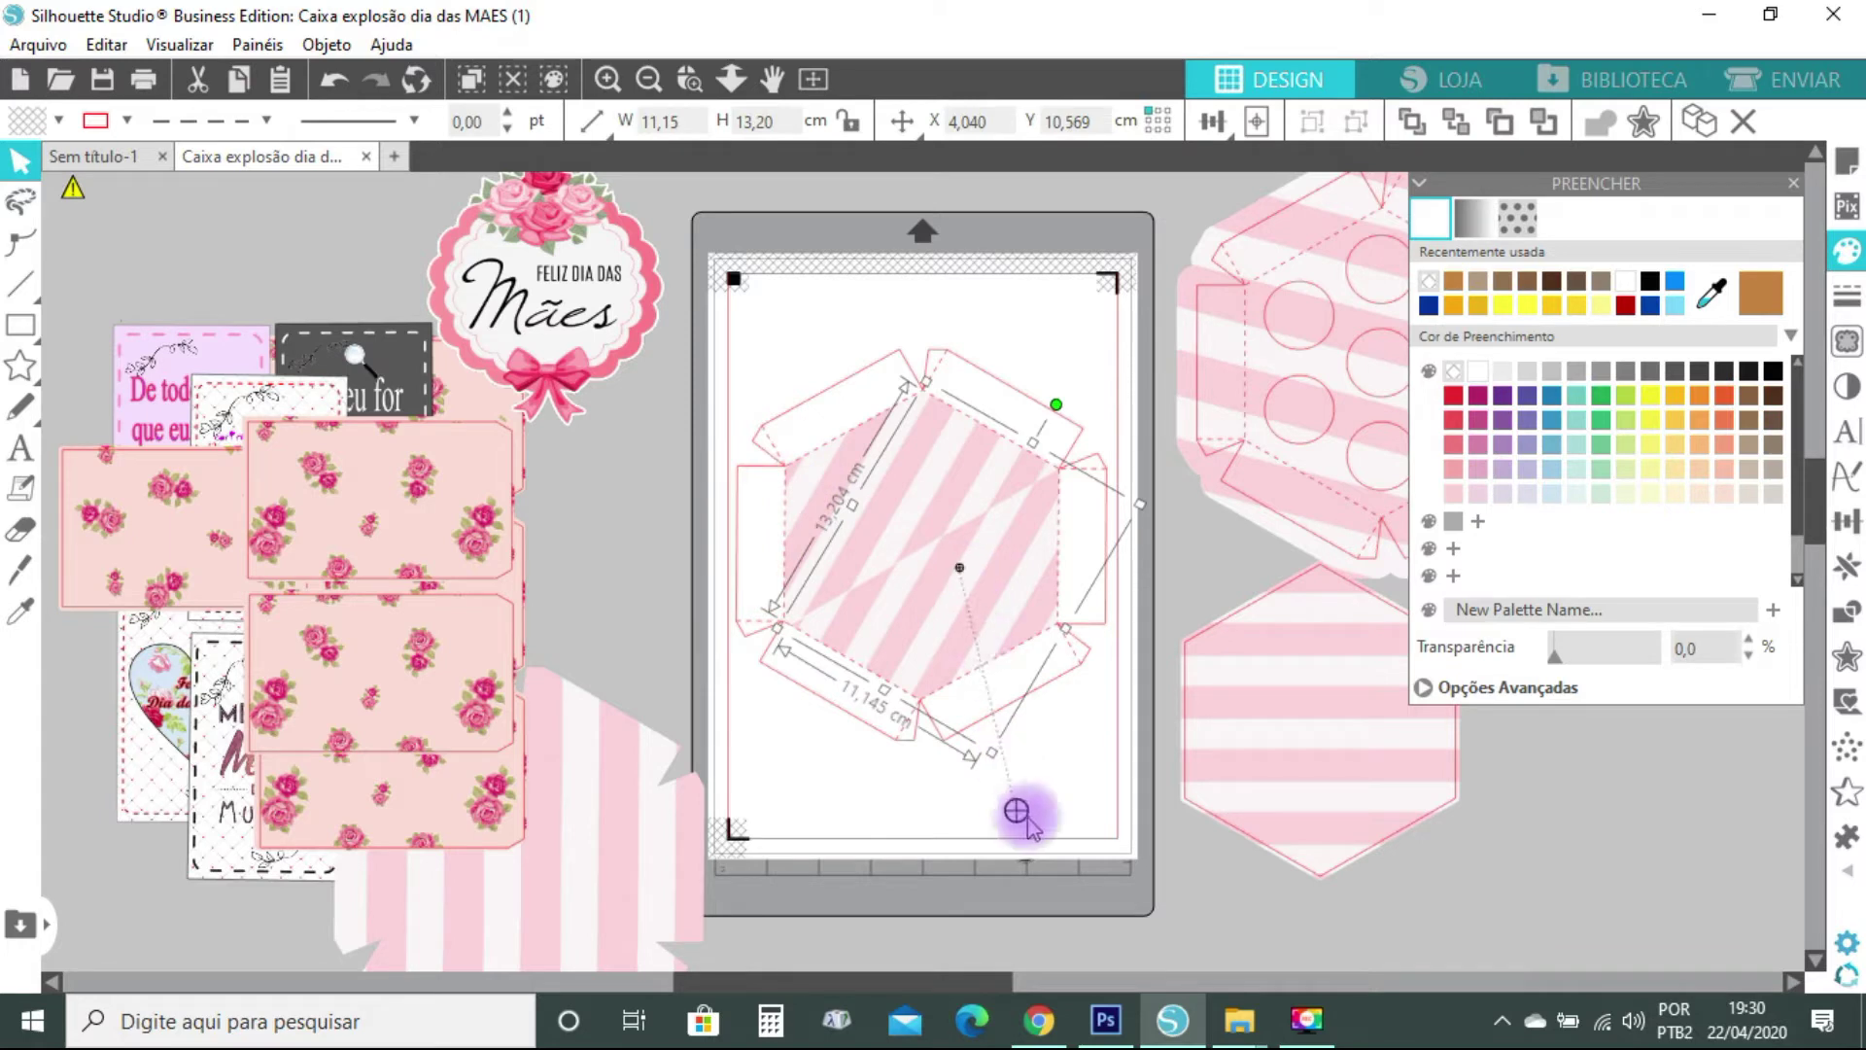
left_click_drag(1041, 574, 1157, 709)
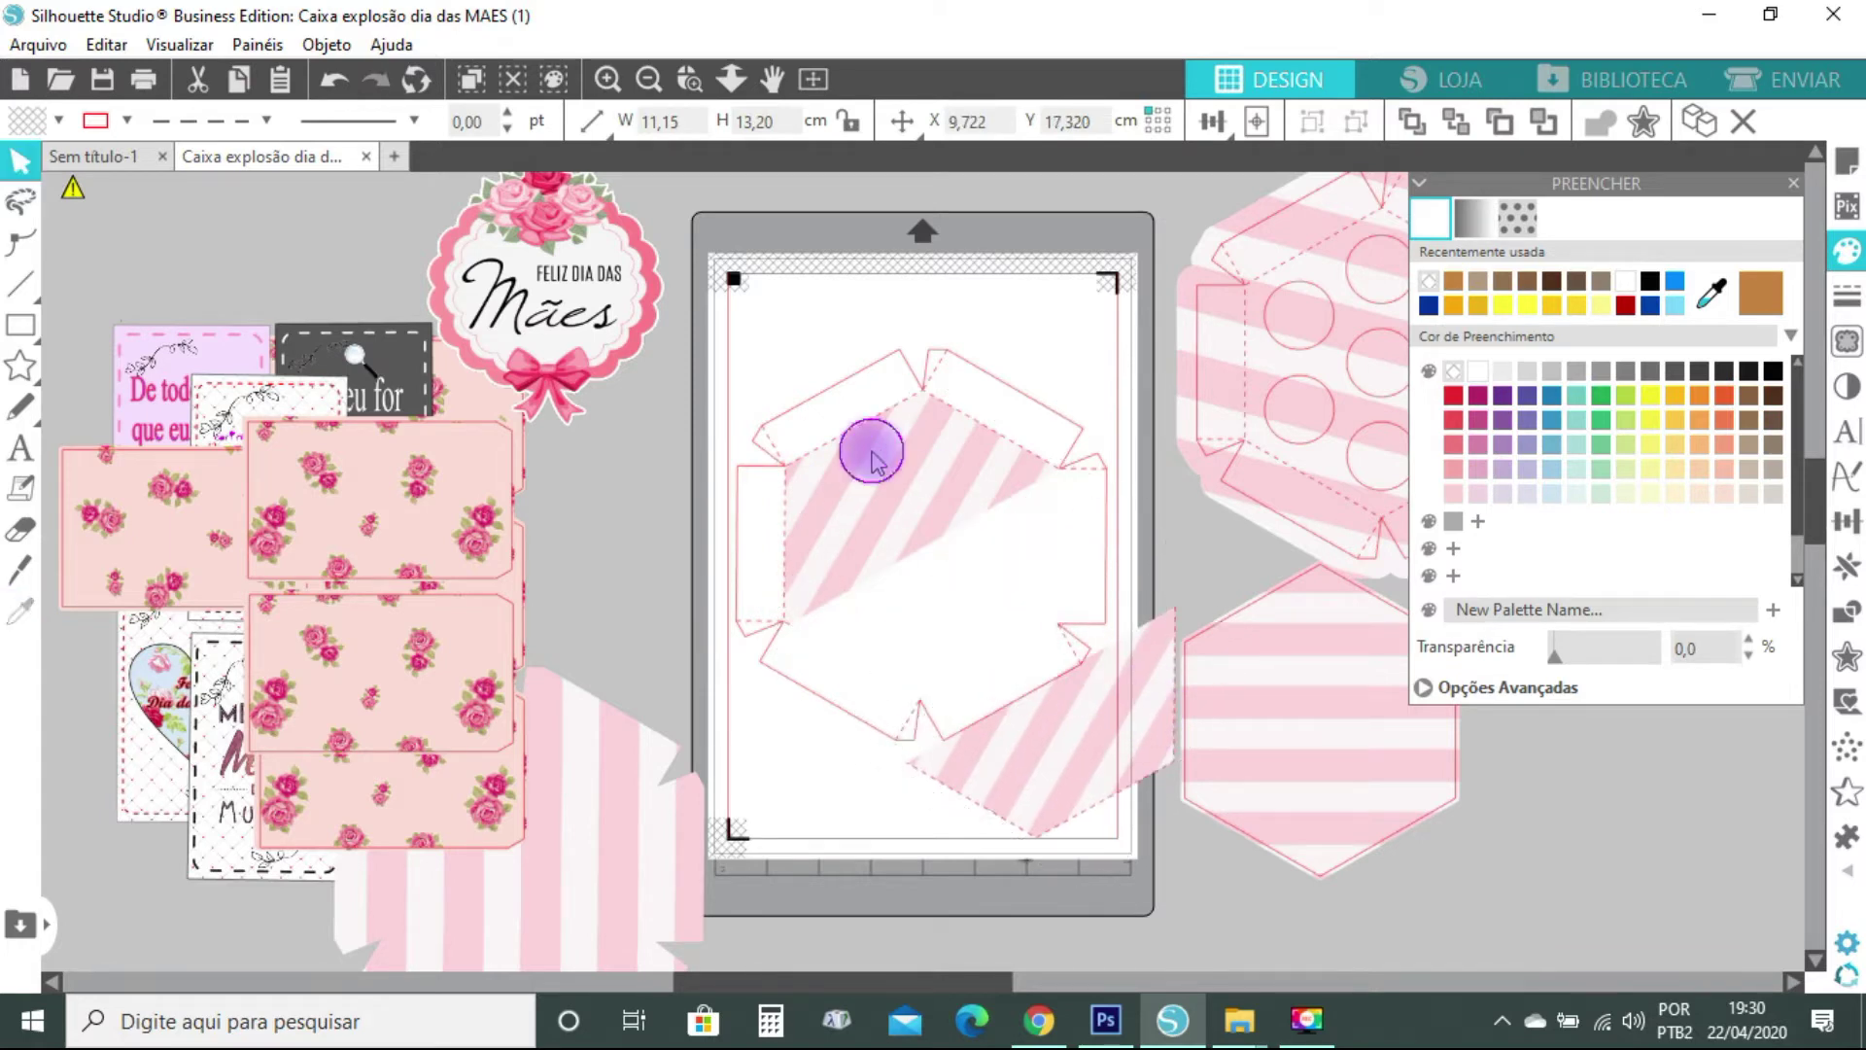
left_click(980, 504)
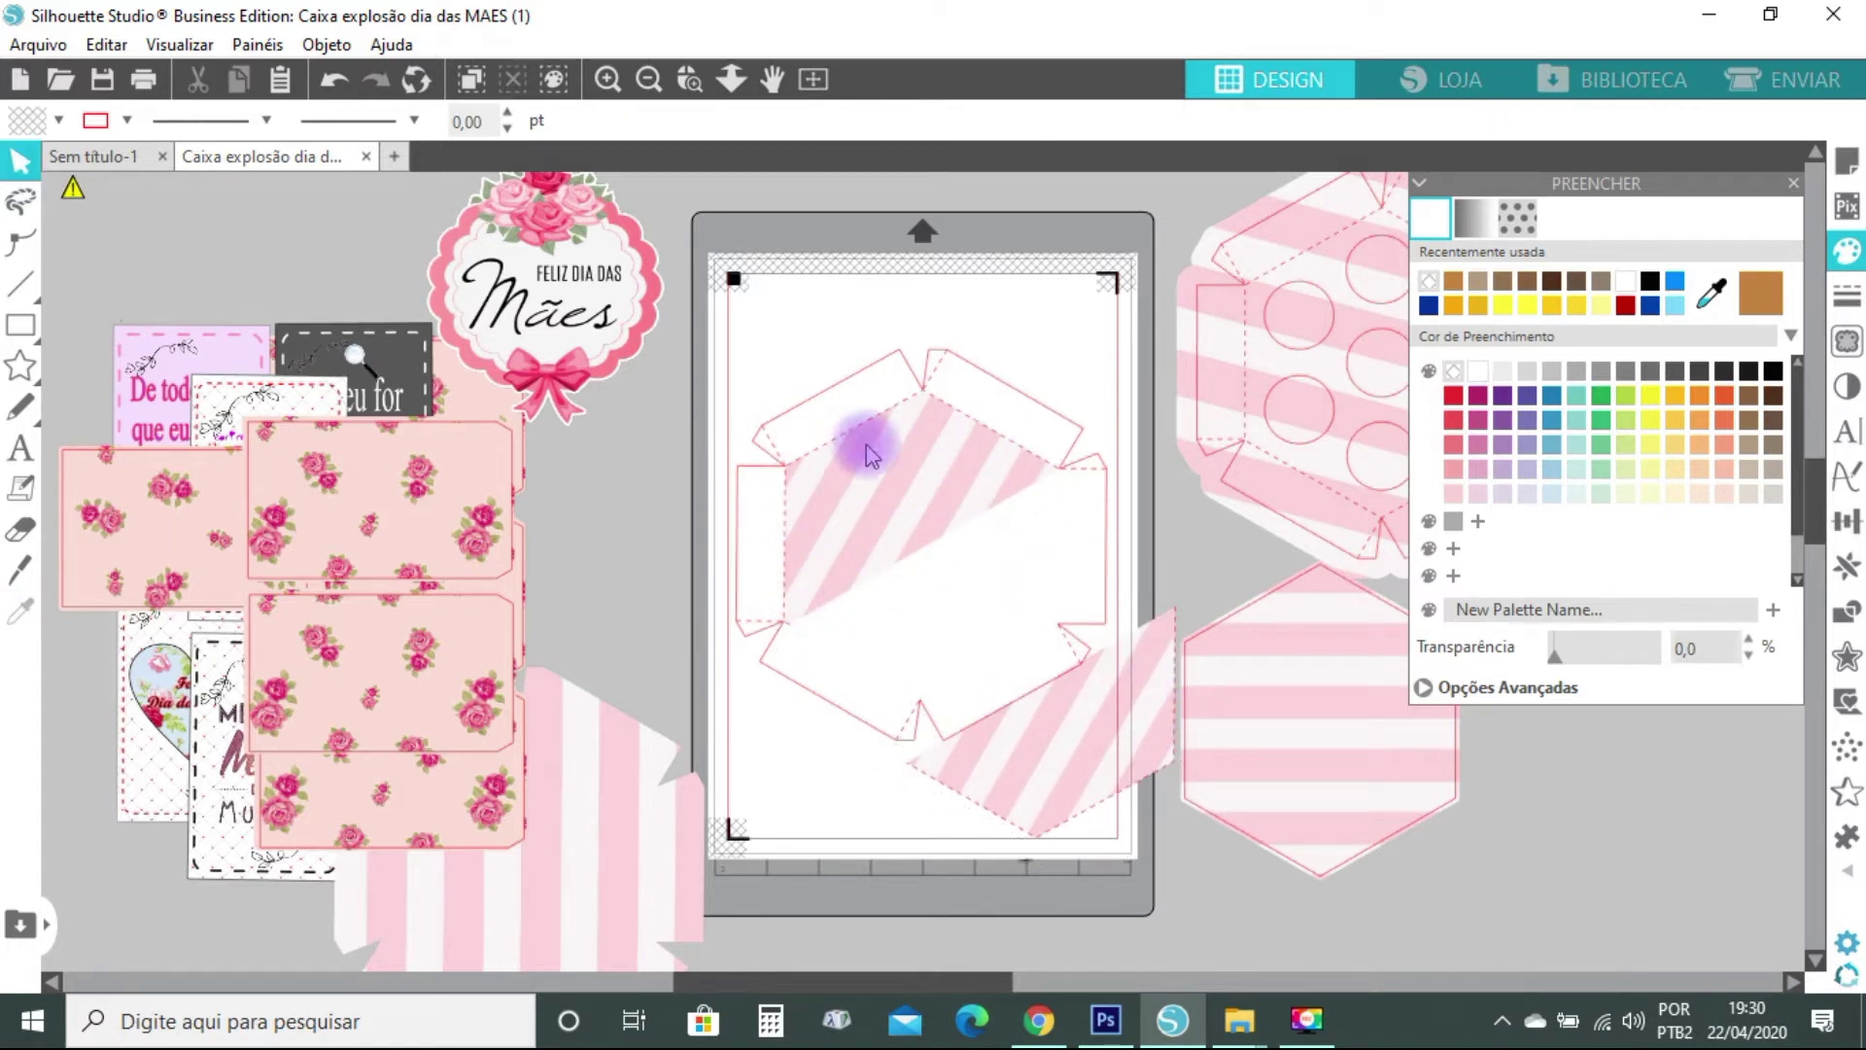
left_click(762, 450)
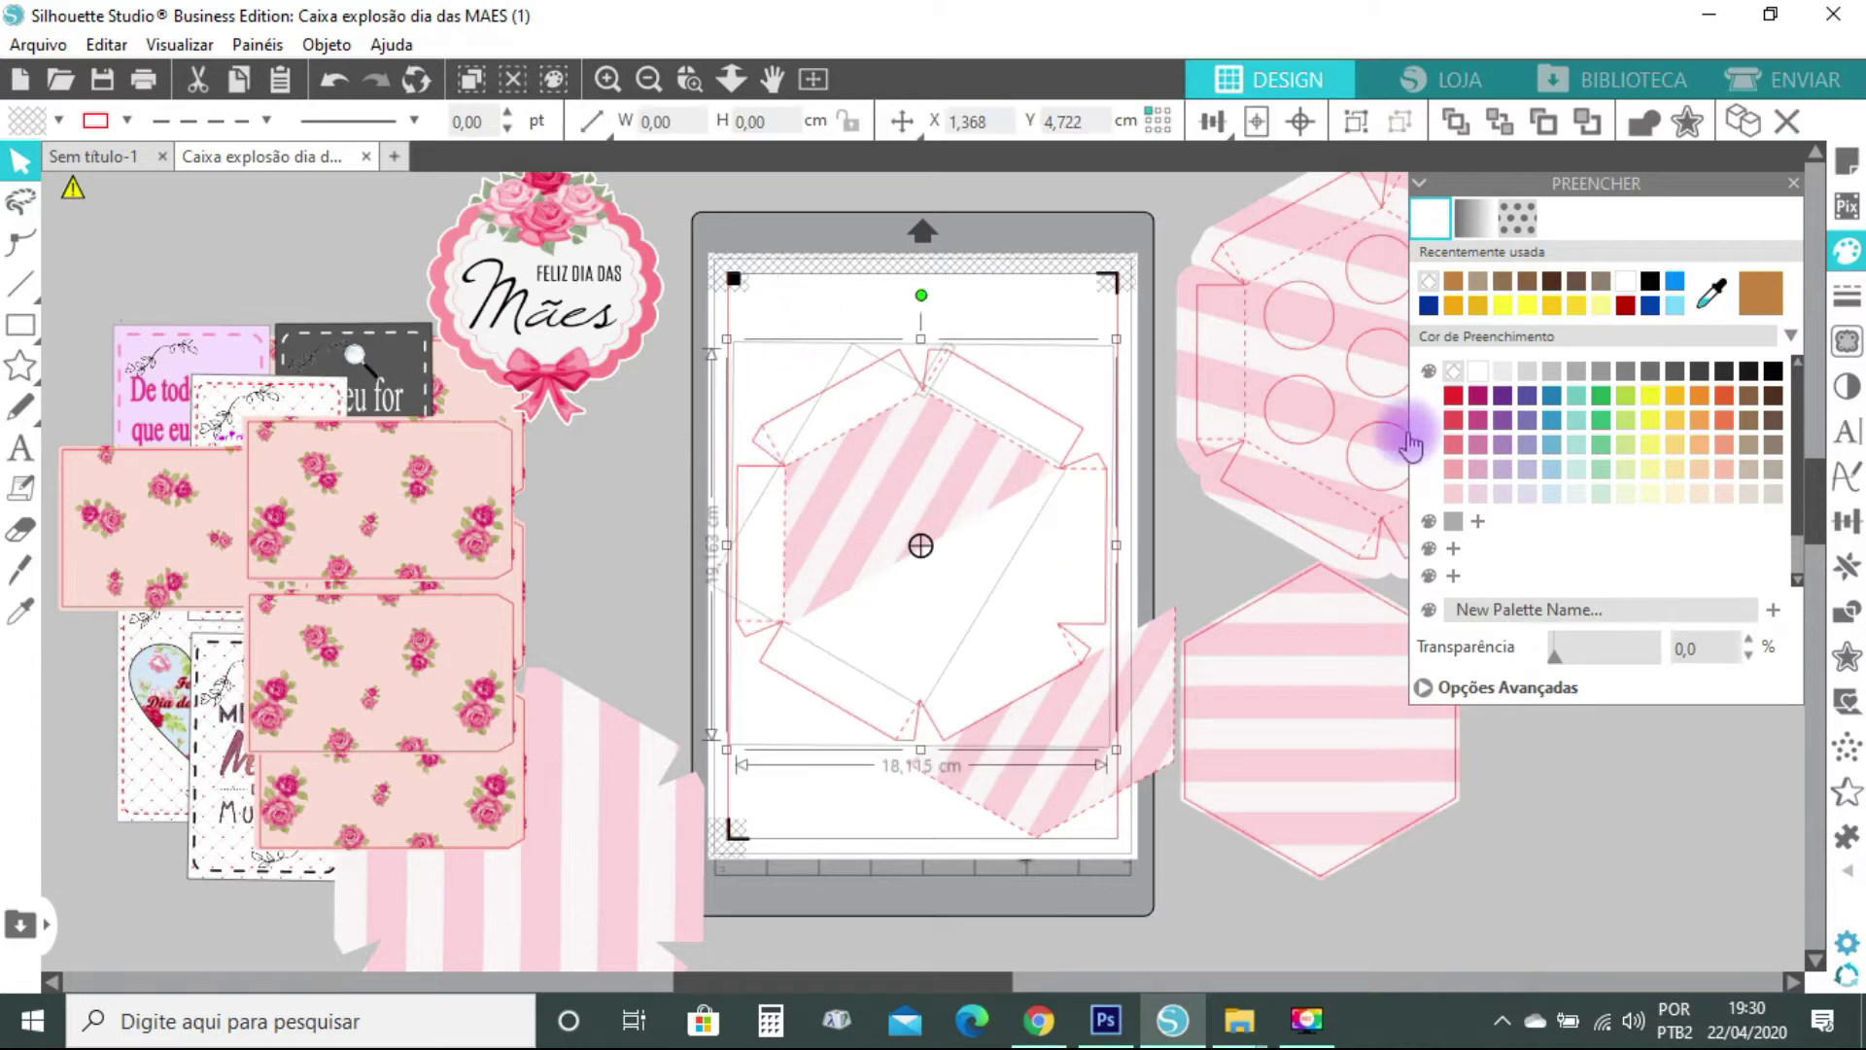
left_click(1453, 373)
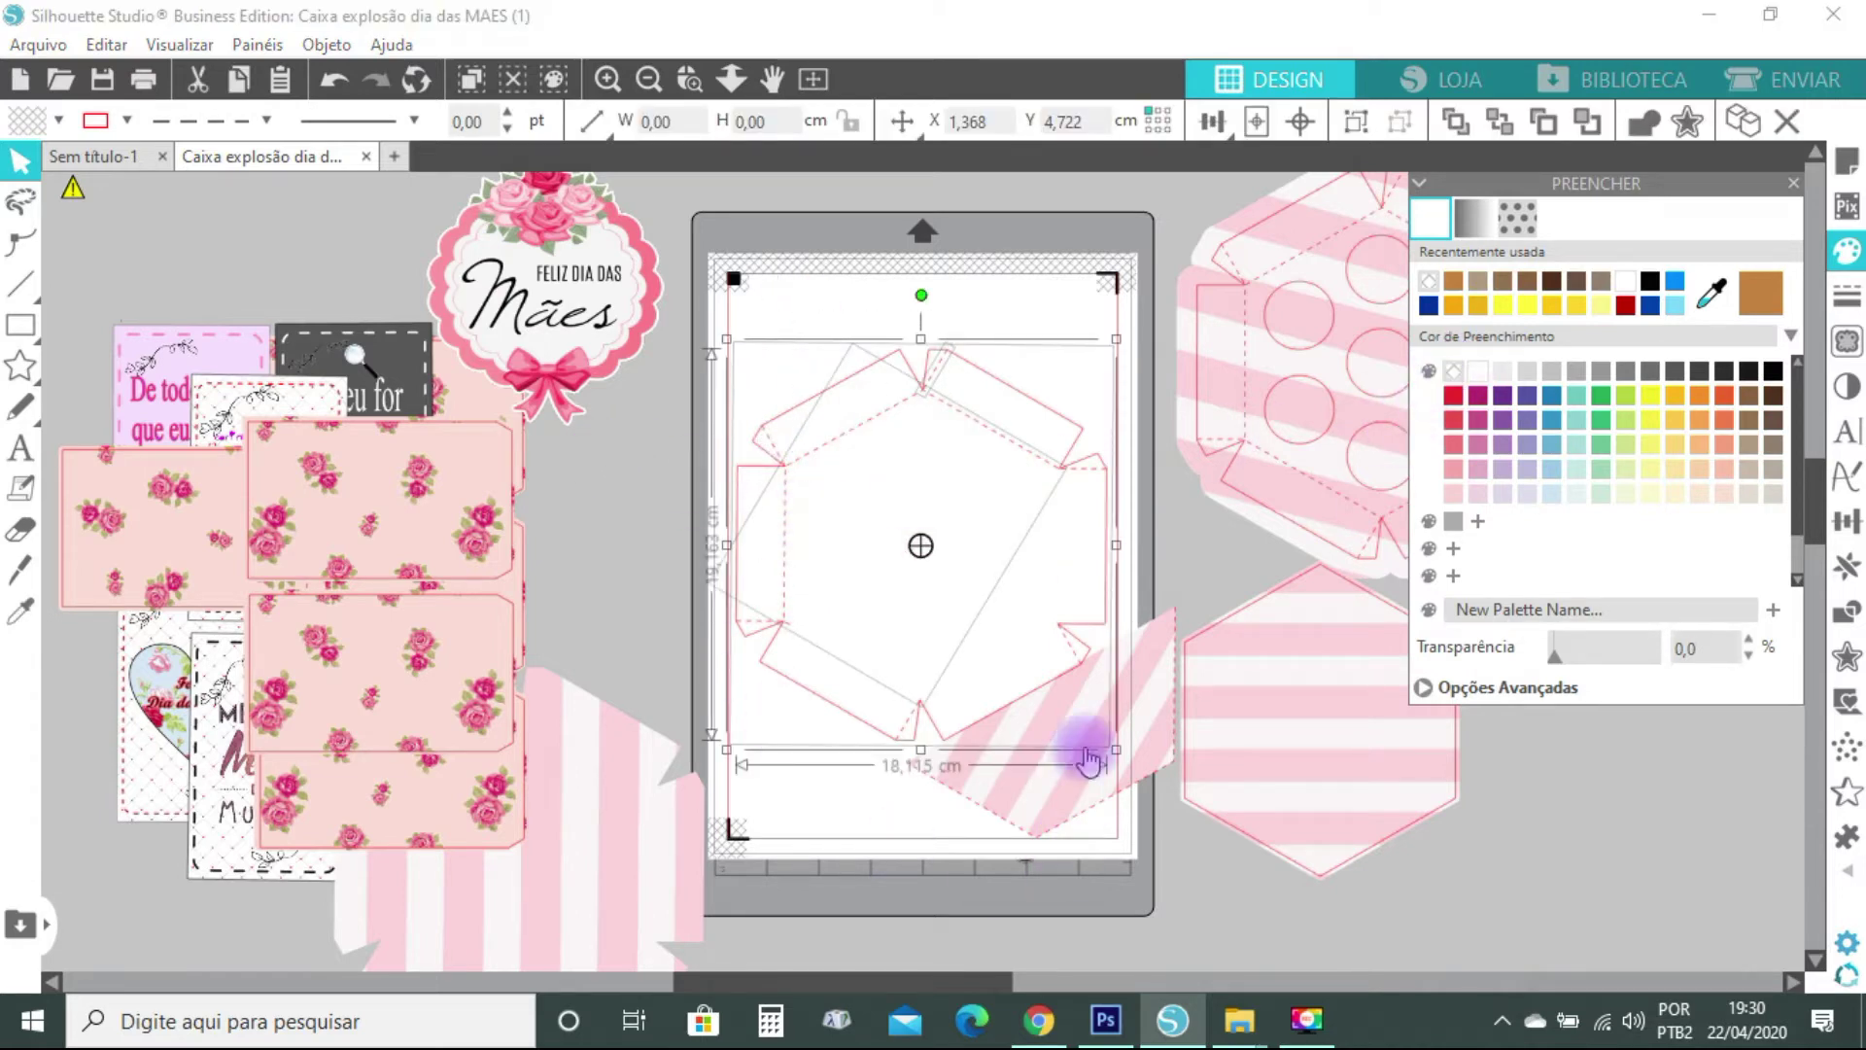
Remove the striped fill from the dashed fold-line half that sits outside the lid outline
left_click(1084, 755)
left_click(1484, 385)
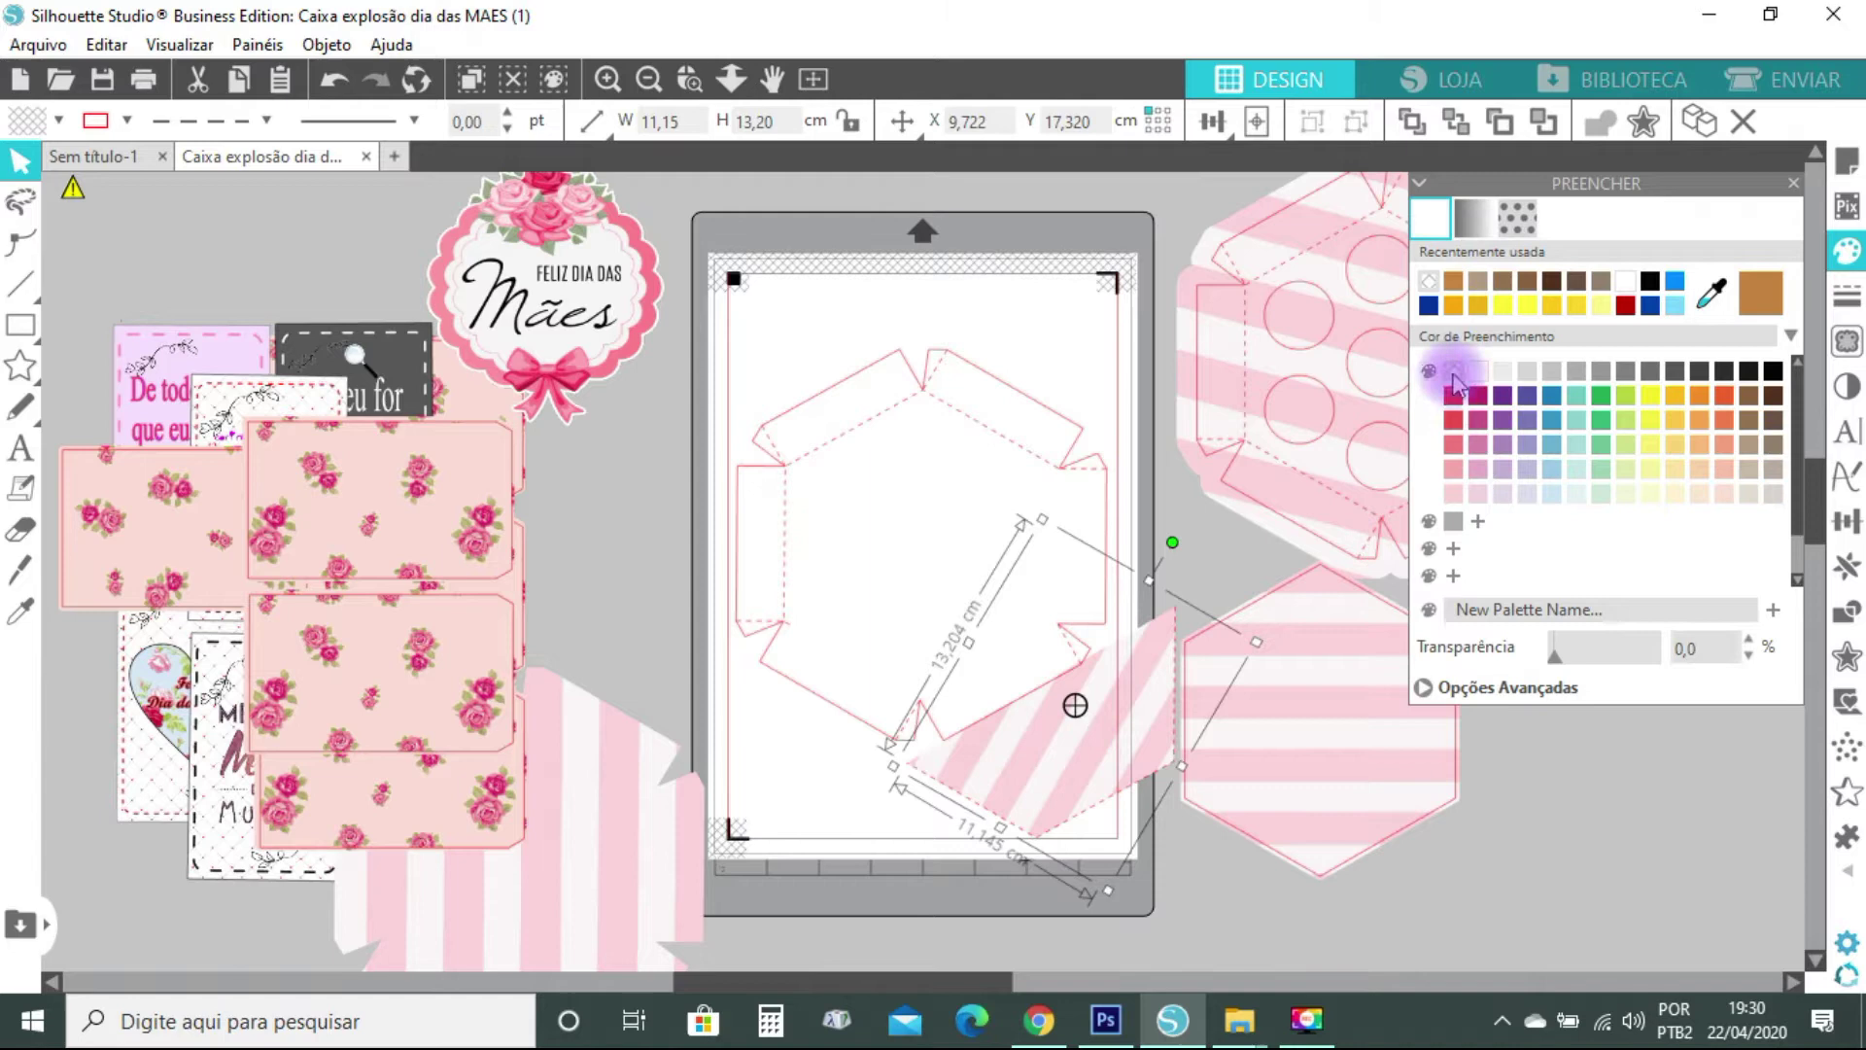
left_click(1453, 375)
Move the unfilled fold-line half back inside the tabbed outline and nudge it to X 4,107 and Y 10,569
left_click_drag(1107, 813, 1003, 688)
key("Up")
key("Up")
key("Up")
key("Up")
key("Up")
key("Up")
key("Up")
key("Up")
key("Up")
key("Left")
key("Left")
key("Left")
key("Left")
key("Left")
key("Left")
key("Left")
key("Up")
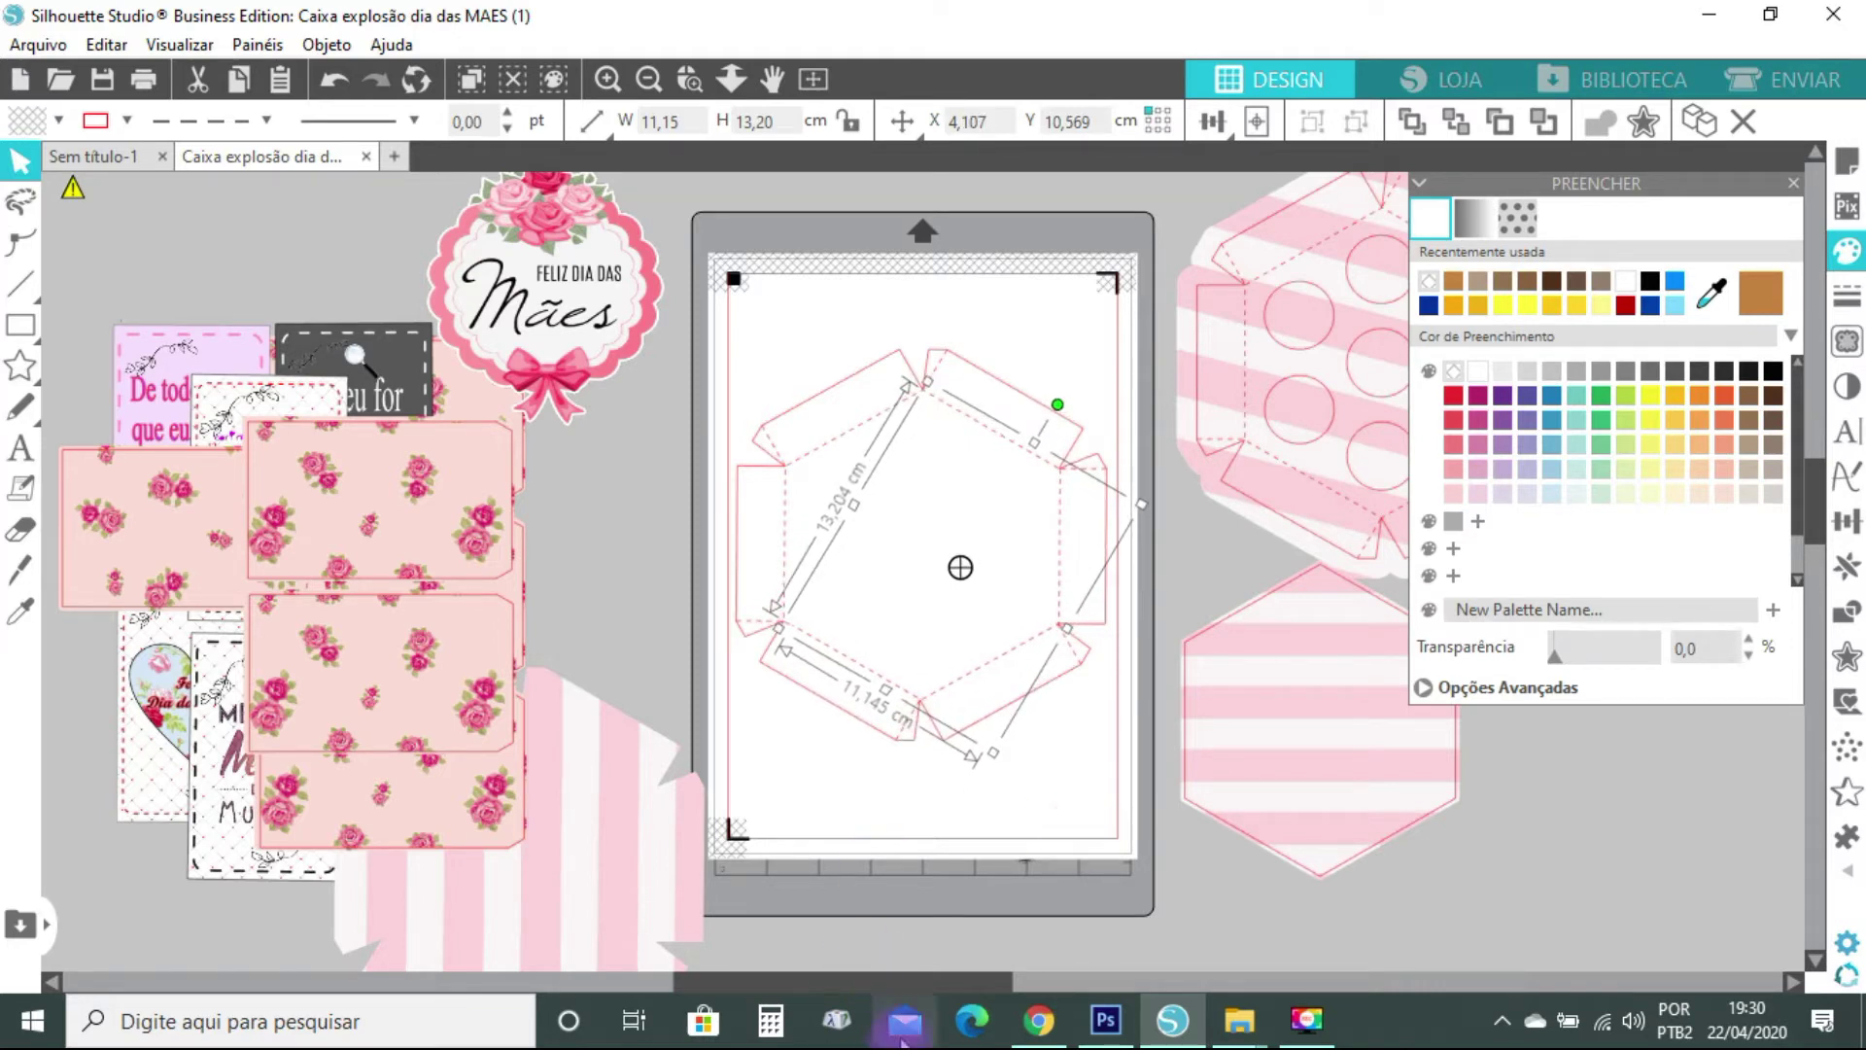
Shift the striped lid copy, the envelopes and cards, and the FELIZ DIA DAS Mães badge farther away from the page
left_click(879, 884)
left_click_drag(721, 294, 1128, 826)
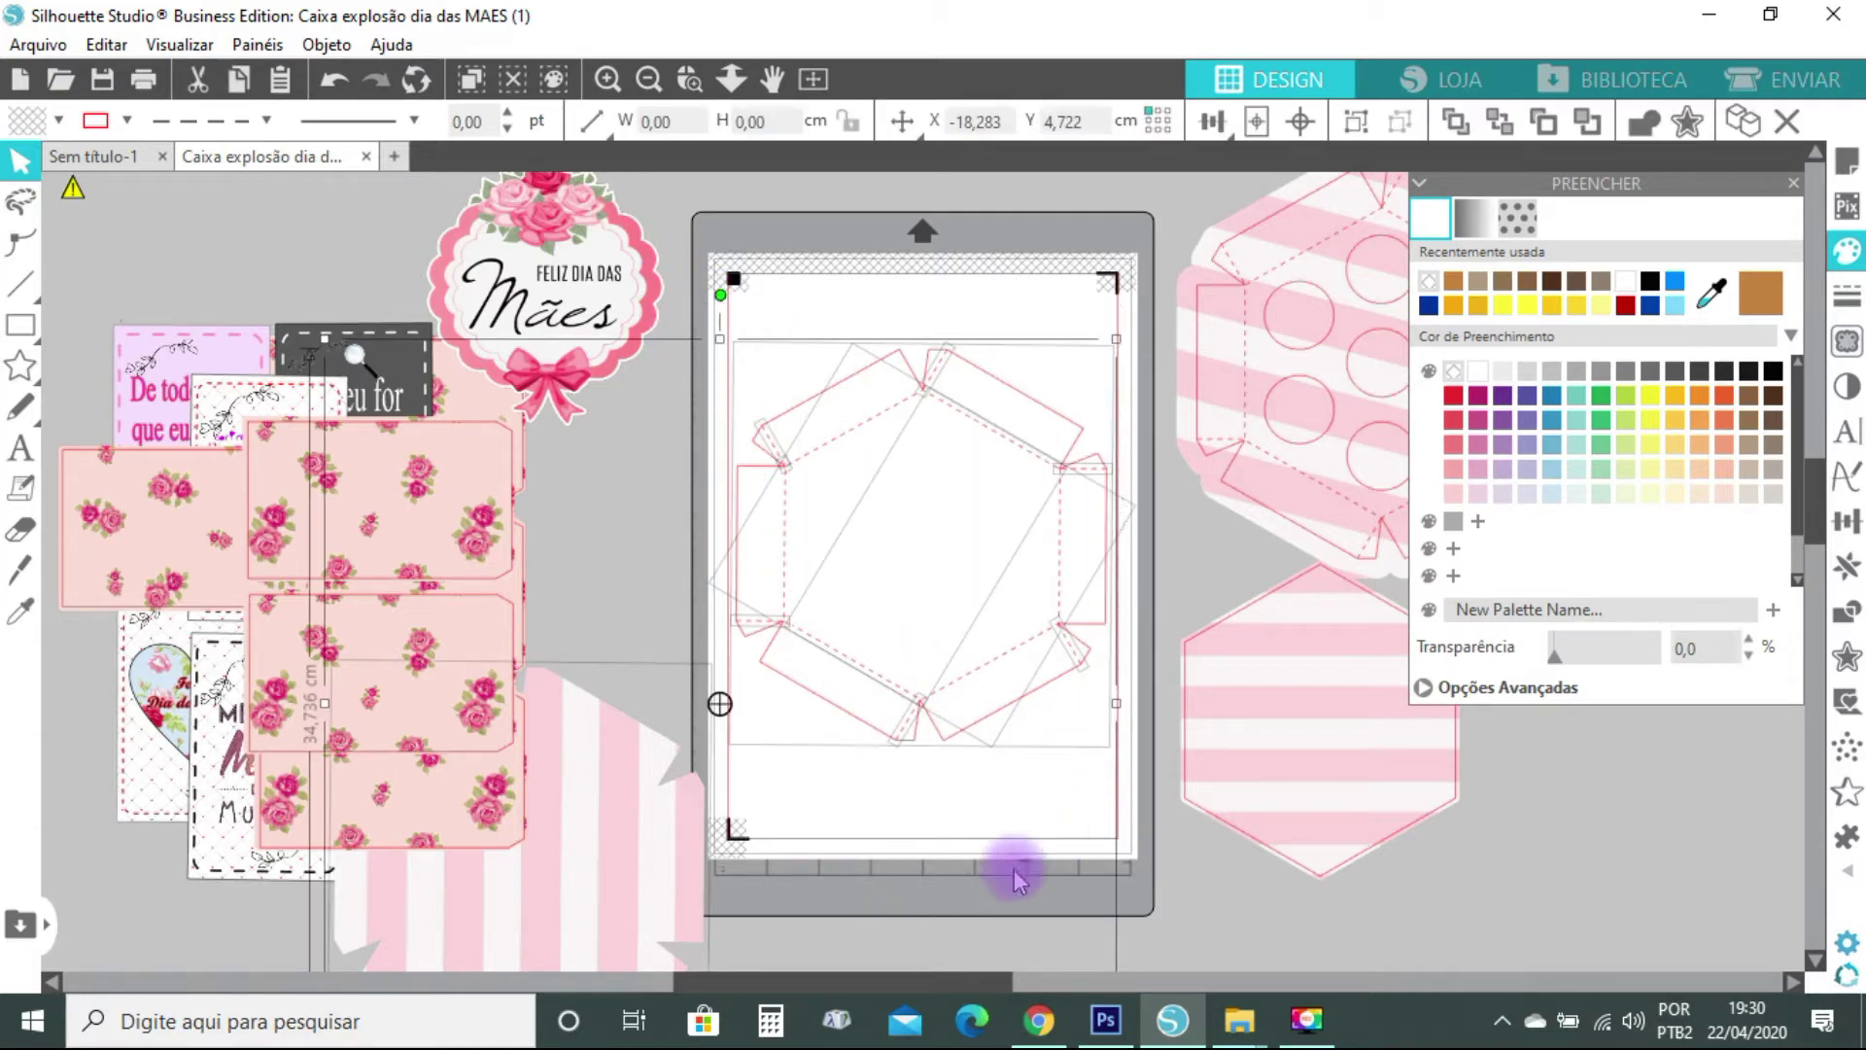
left_click_drag(1014, 879, 1014, 880)
left_click_drag(666, 887, 334, 816)
left_click_drag(596, 516, 381, 775)
left_click_drag(521, 696, 395, 574)
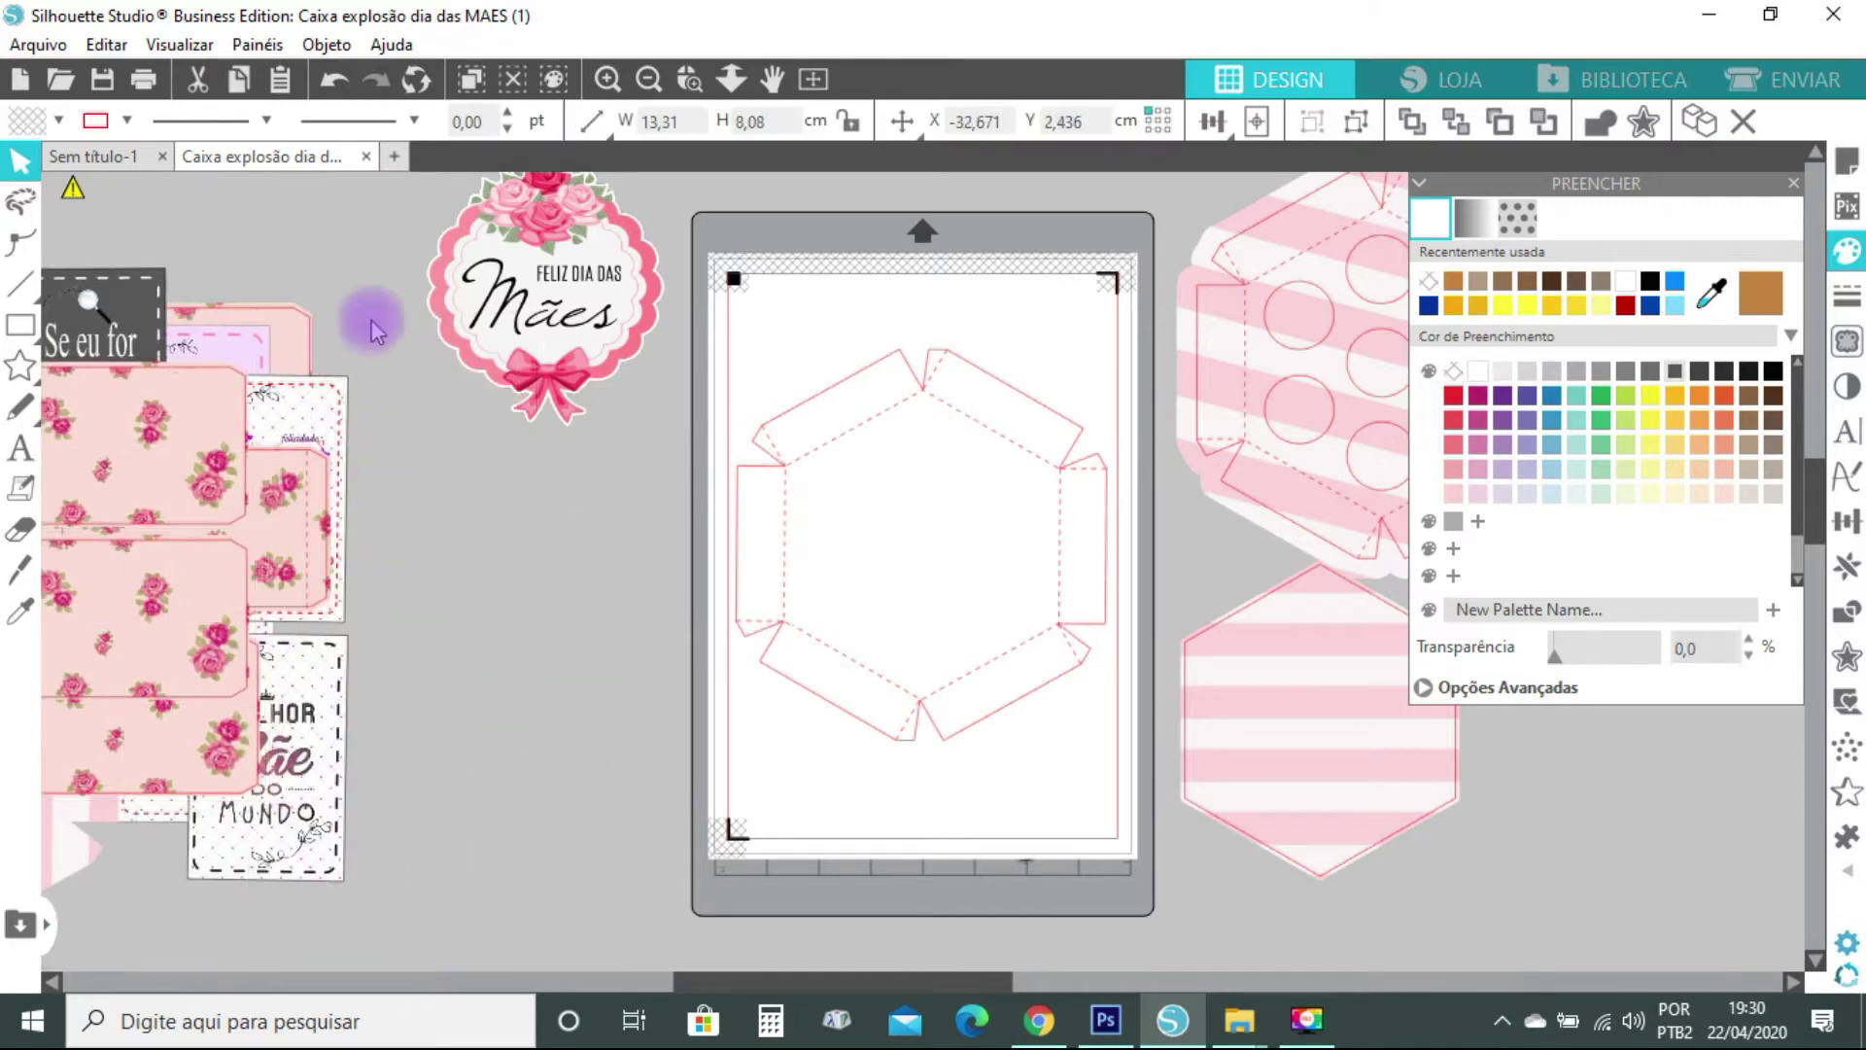
left_click_drag(304, 529, 209, 539)
left_click_drag(489, 309, 887, 1041)
left_click(645, 729)
Select the tabbed outline together with all its dashed fold lines on the page and group them
left_click_drag(727, 304, 817, 637)
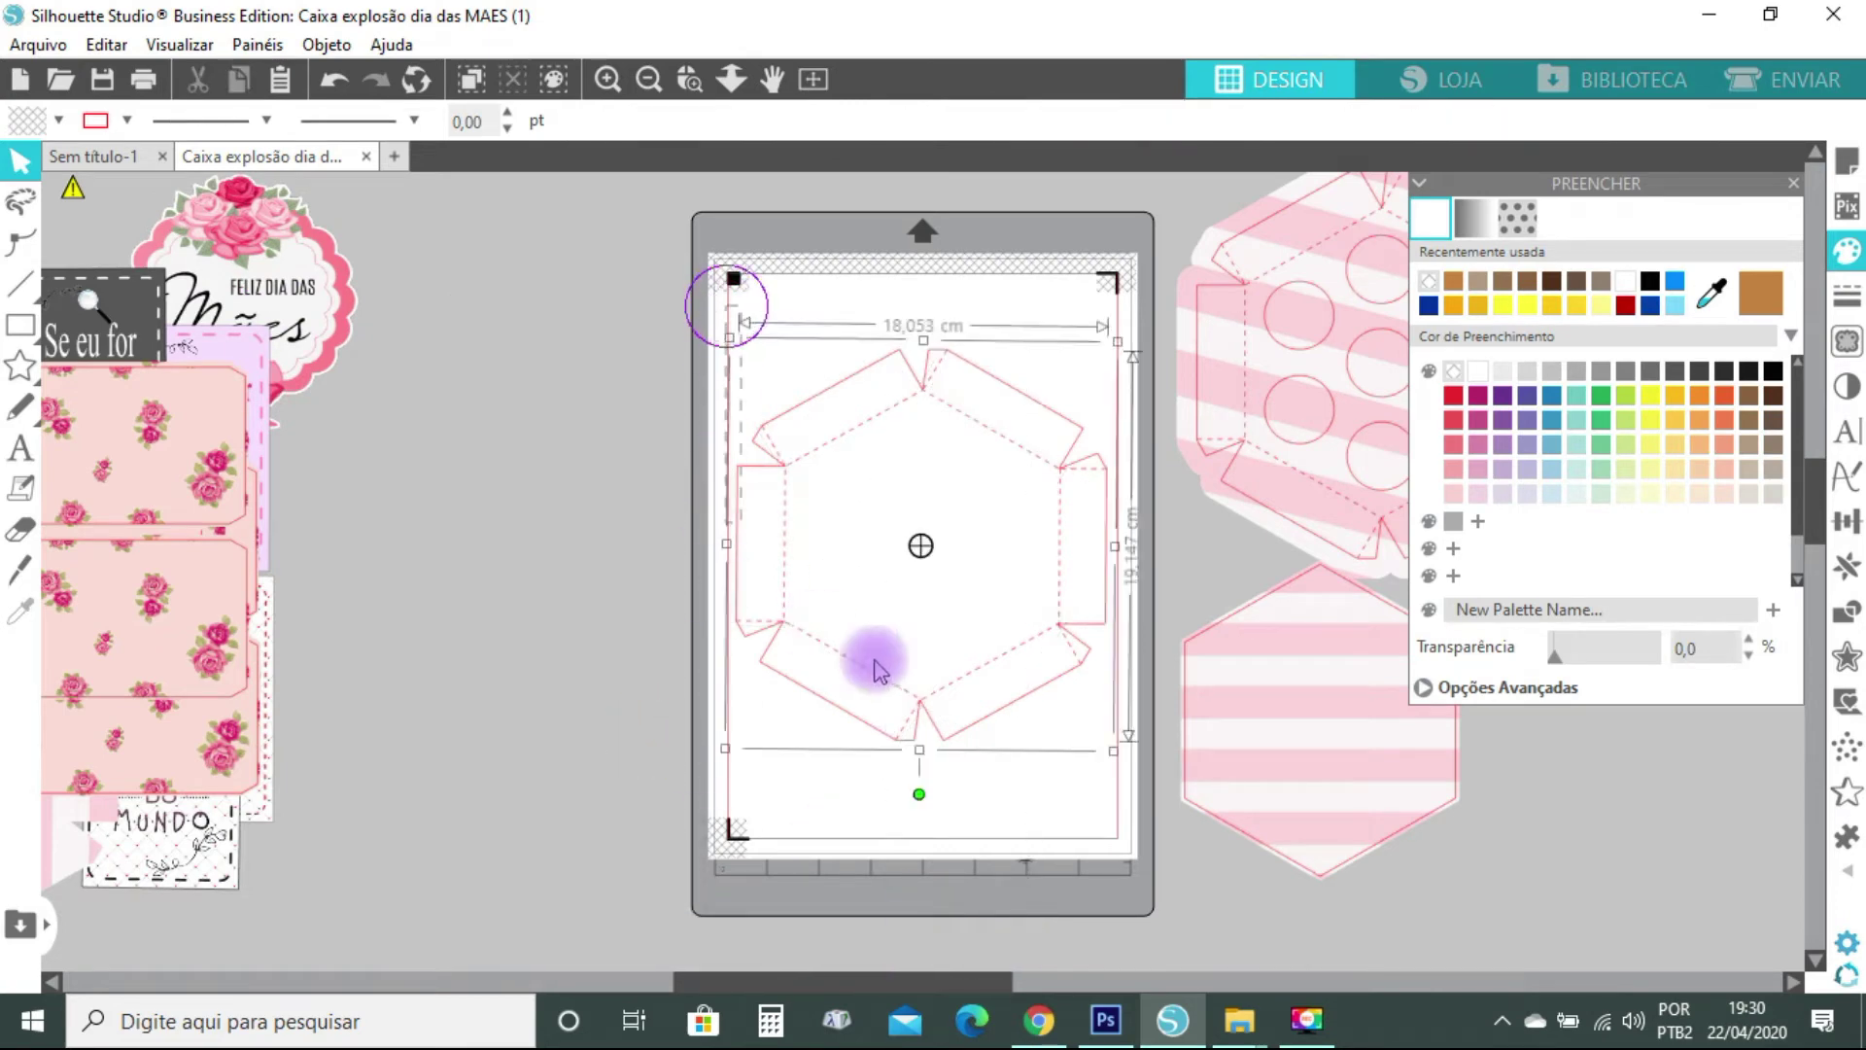
left_click_drag(1116, 784, 1093, 642)
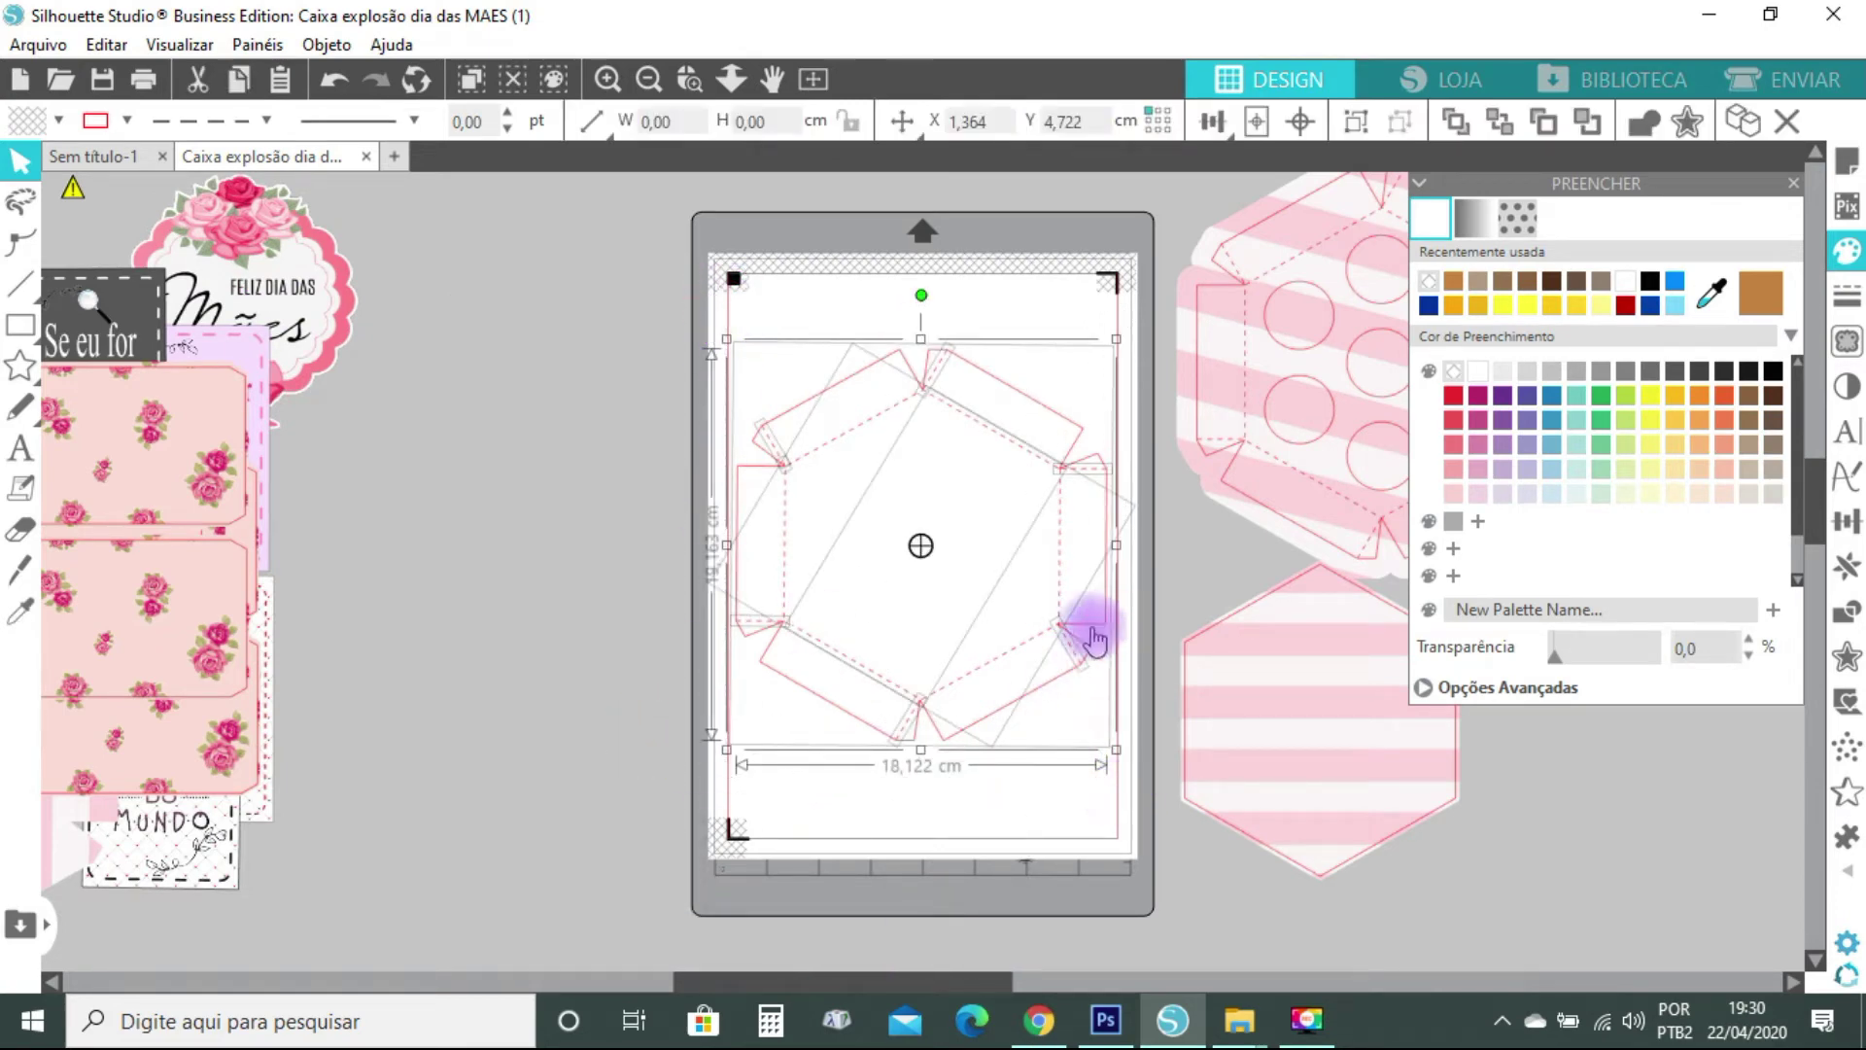
right_click(1093, 642)
left_click(1147, 715)
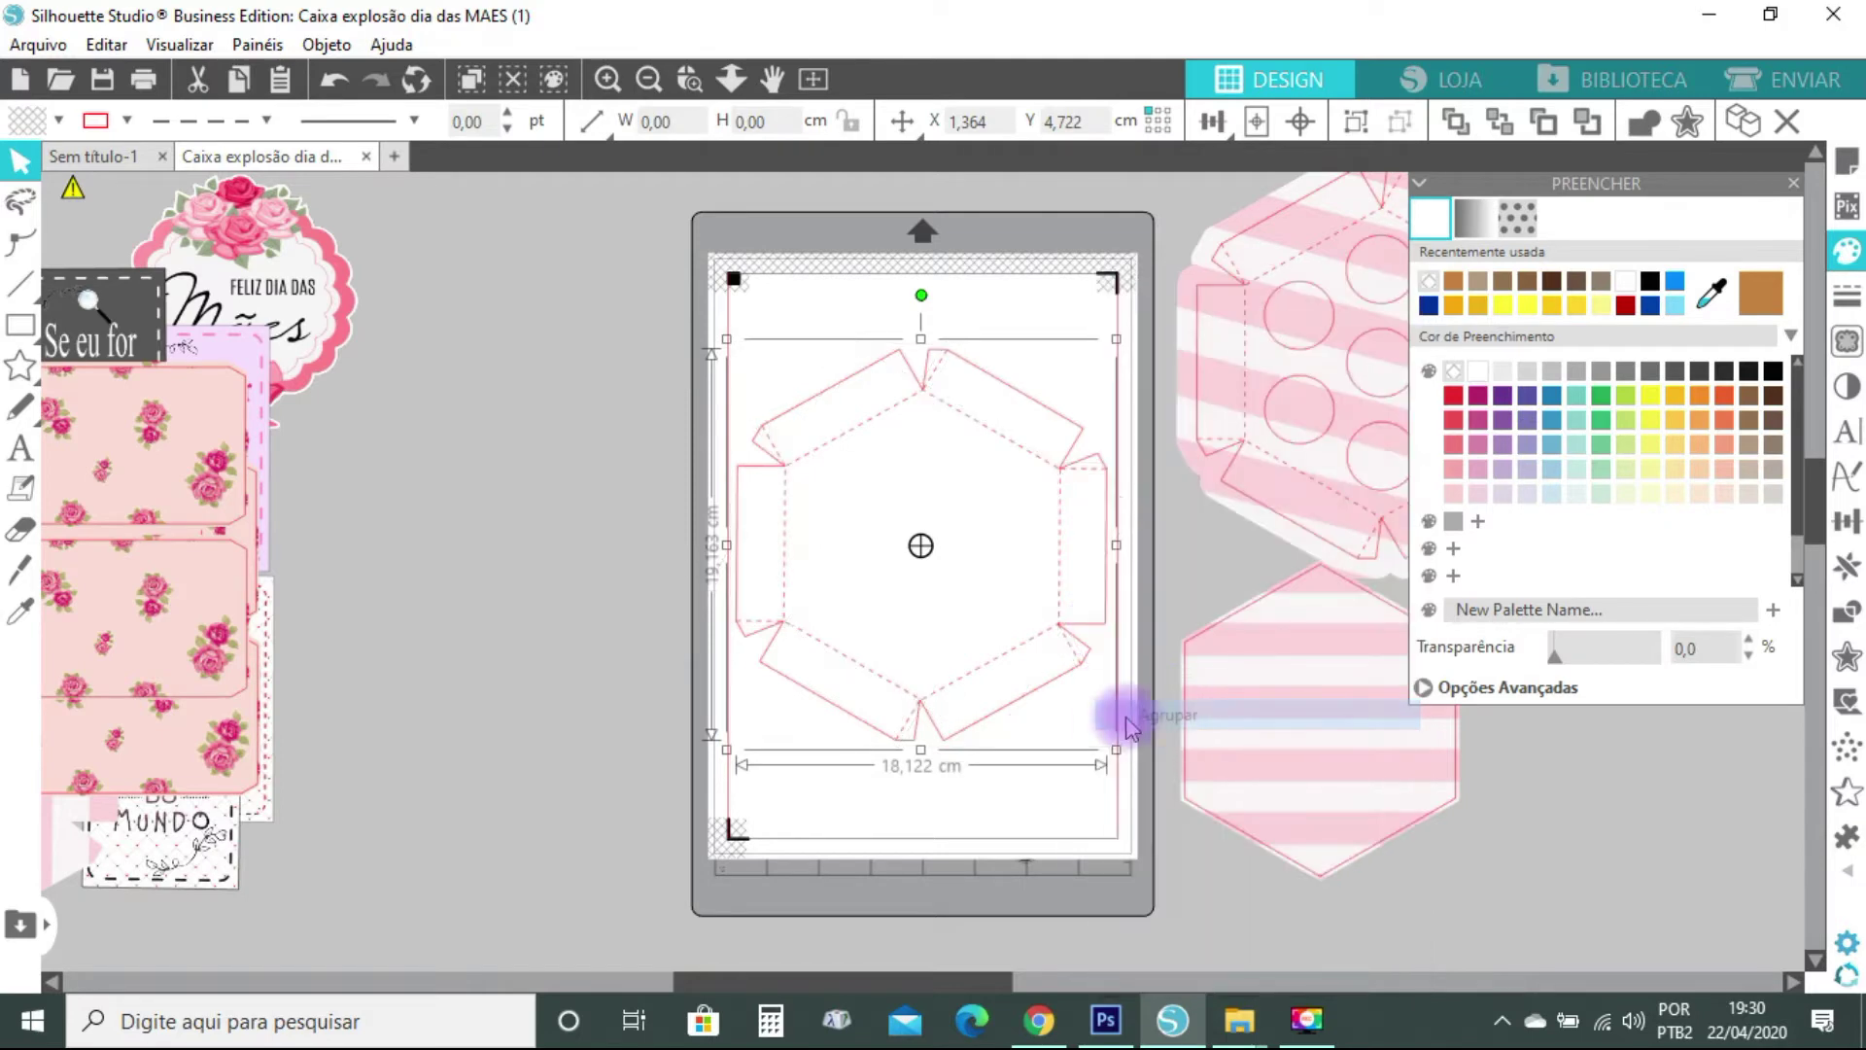
left_click(1041, 752)
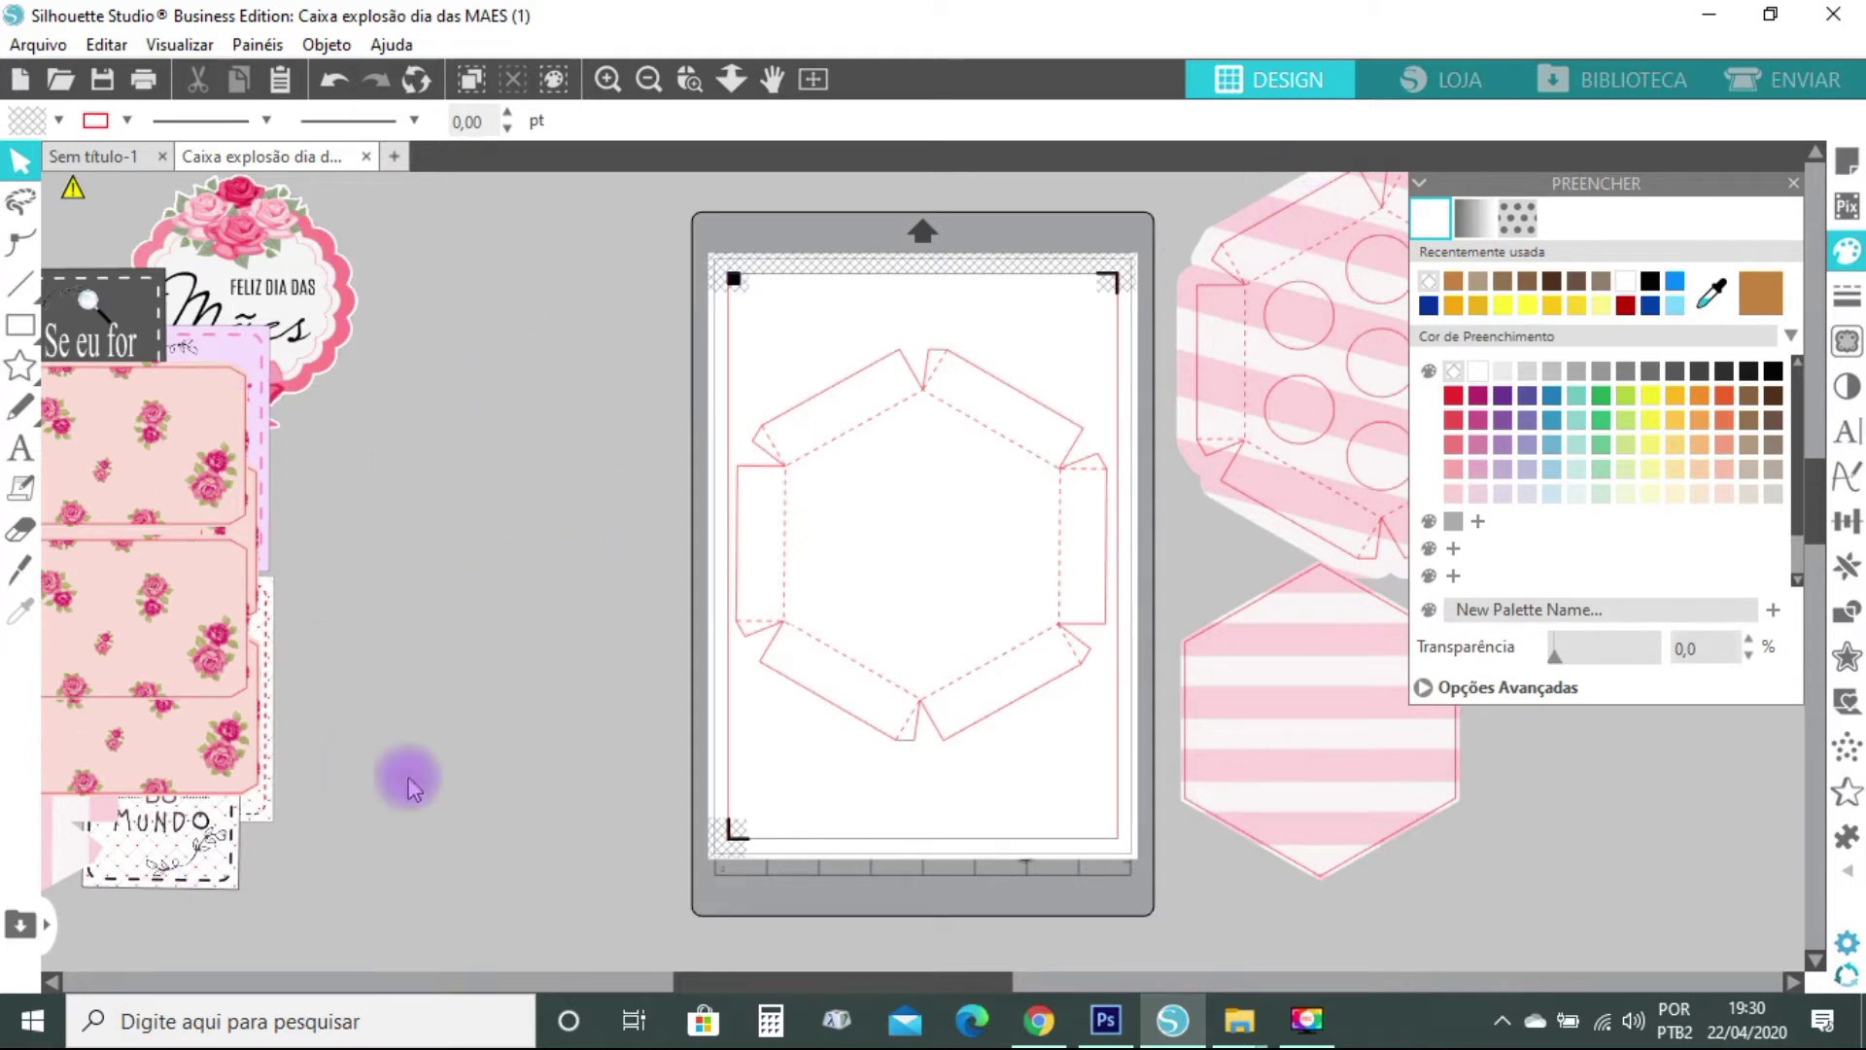
Place the striped lid copy over the grouped lid lines on the page and send it behind them
left_click_drag(58, 854, 914, 670)
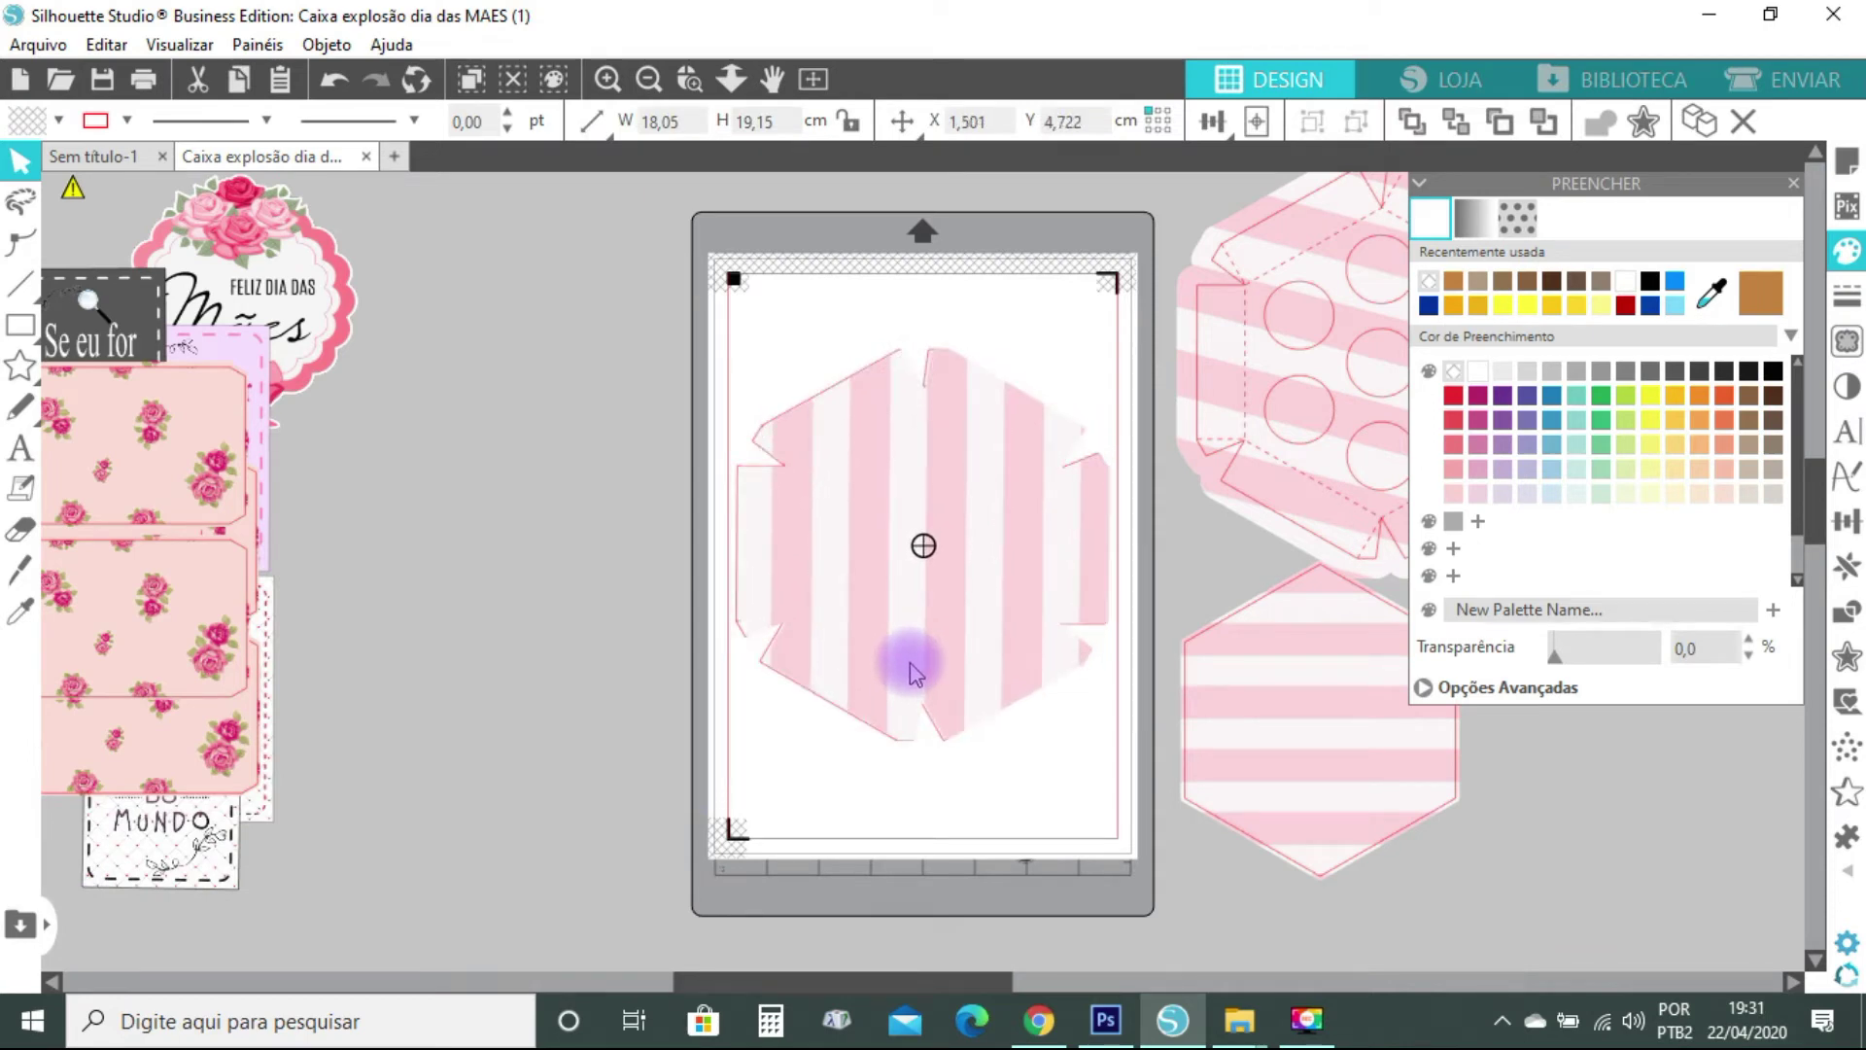
left_click(957, 1018)
mouse_move(930, 983)
left_mouse_down()
mouse_move(855, 991)
mouse_move(939, 1004)
left_mouse_up()
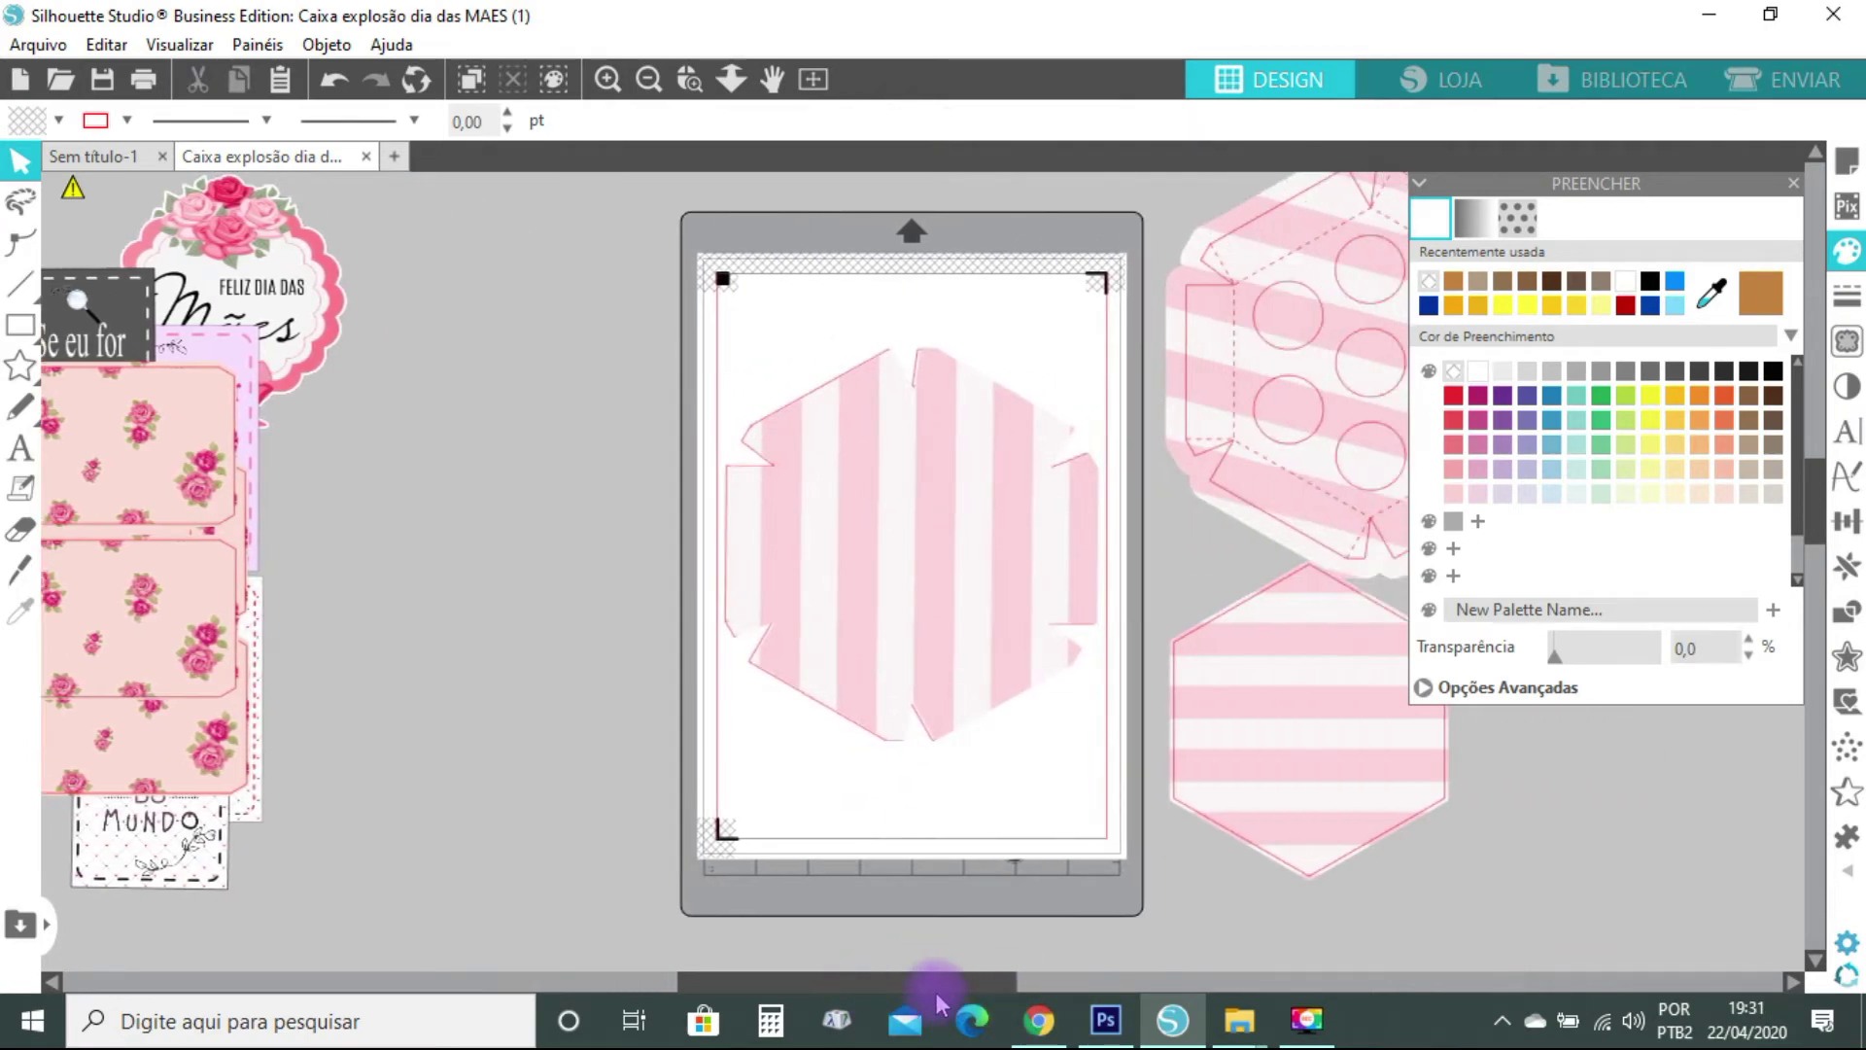
left_click(931, 470)
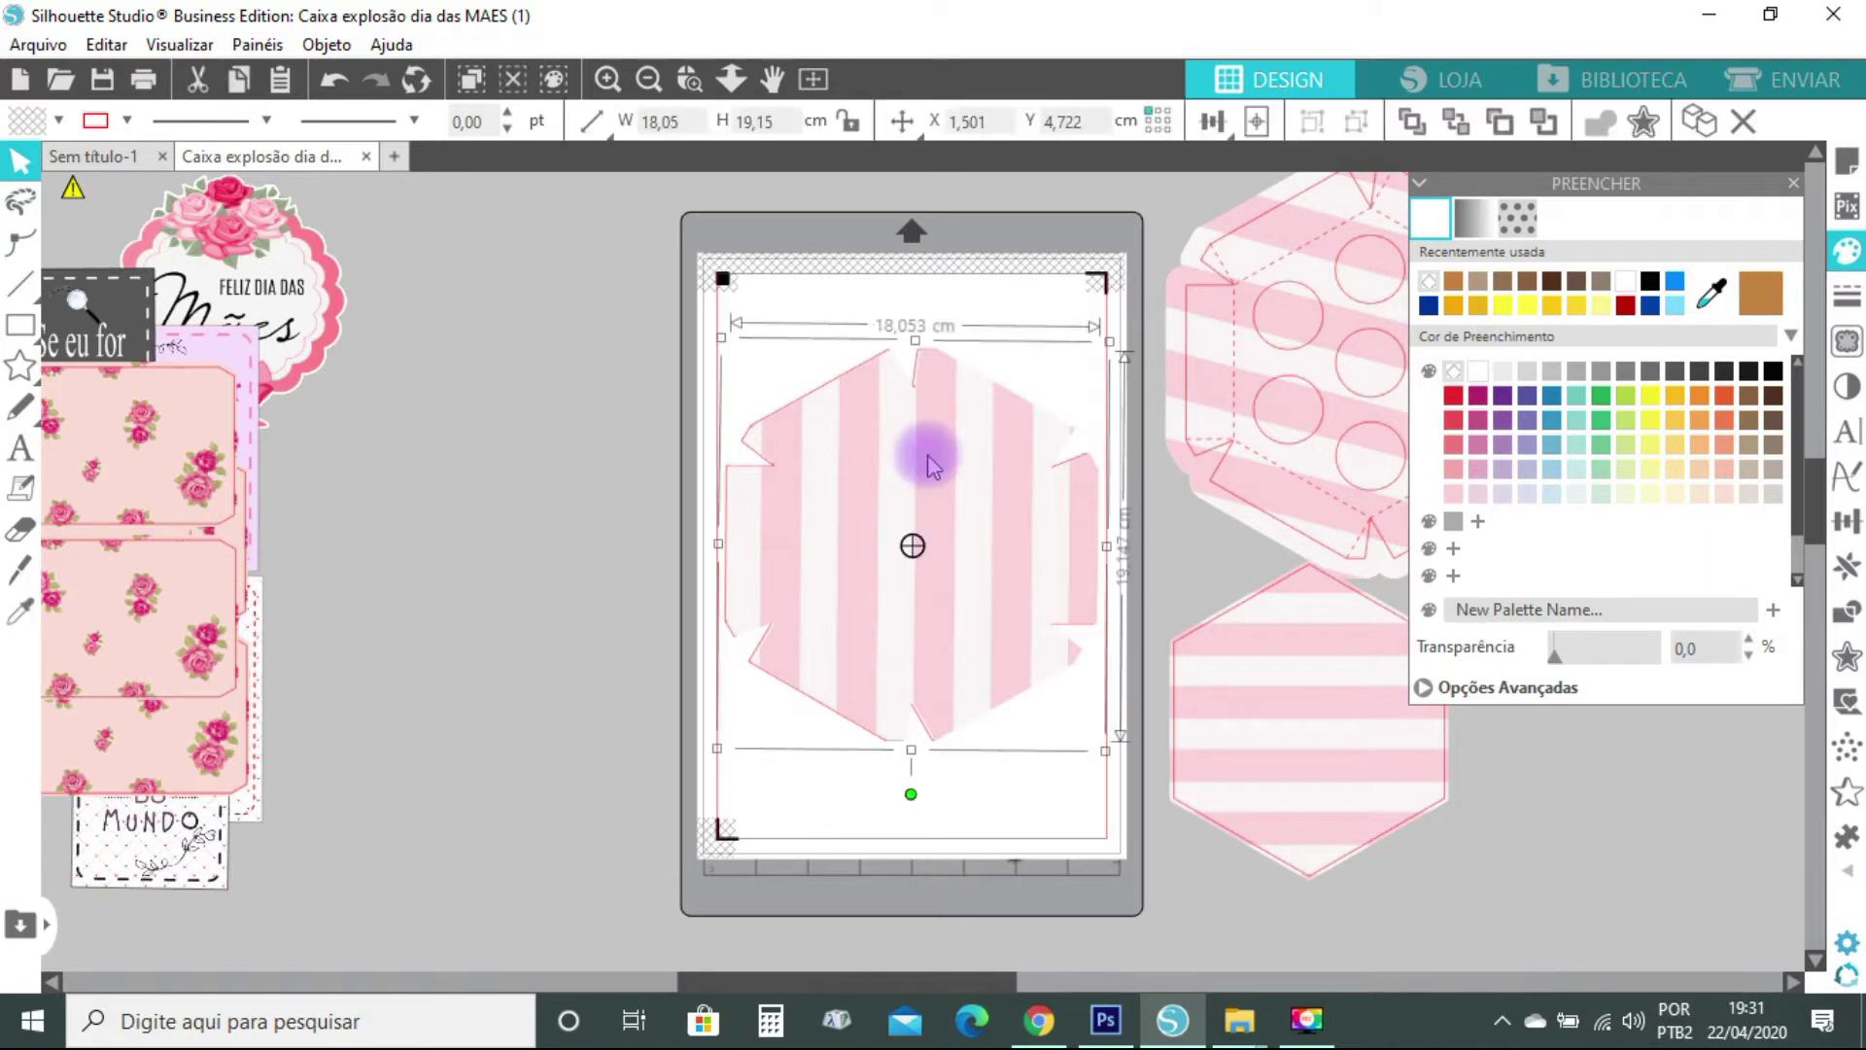
right_click(927, 459)
left_click(836, 559)
left_click_drag(962, 429, 950, 428)
right_click(949, 428)
left_click(1082, 827)
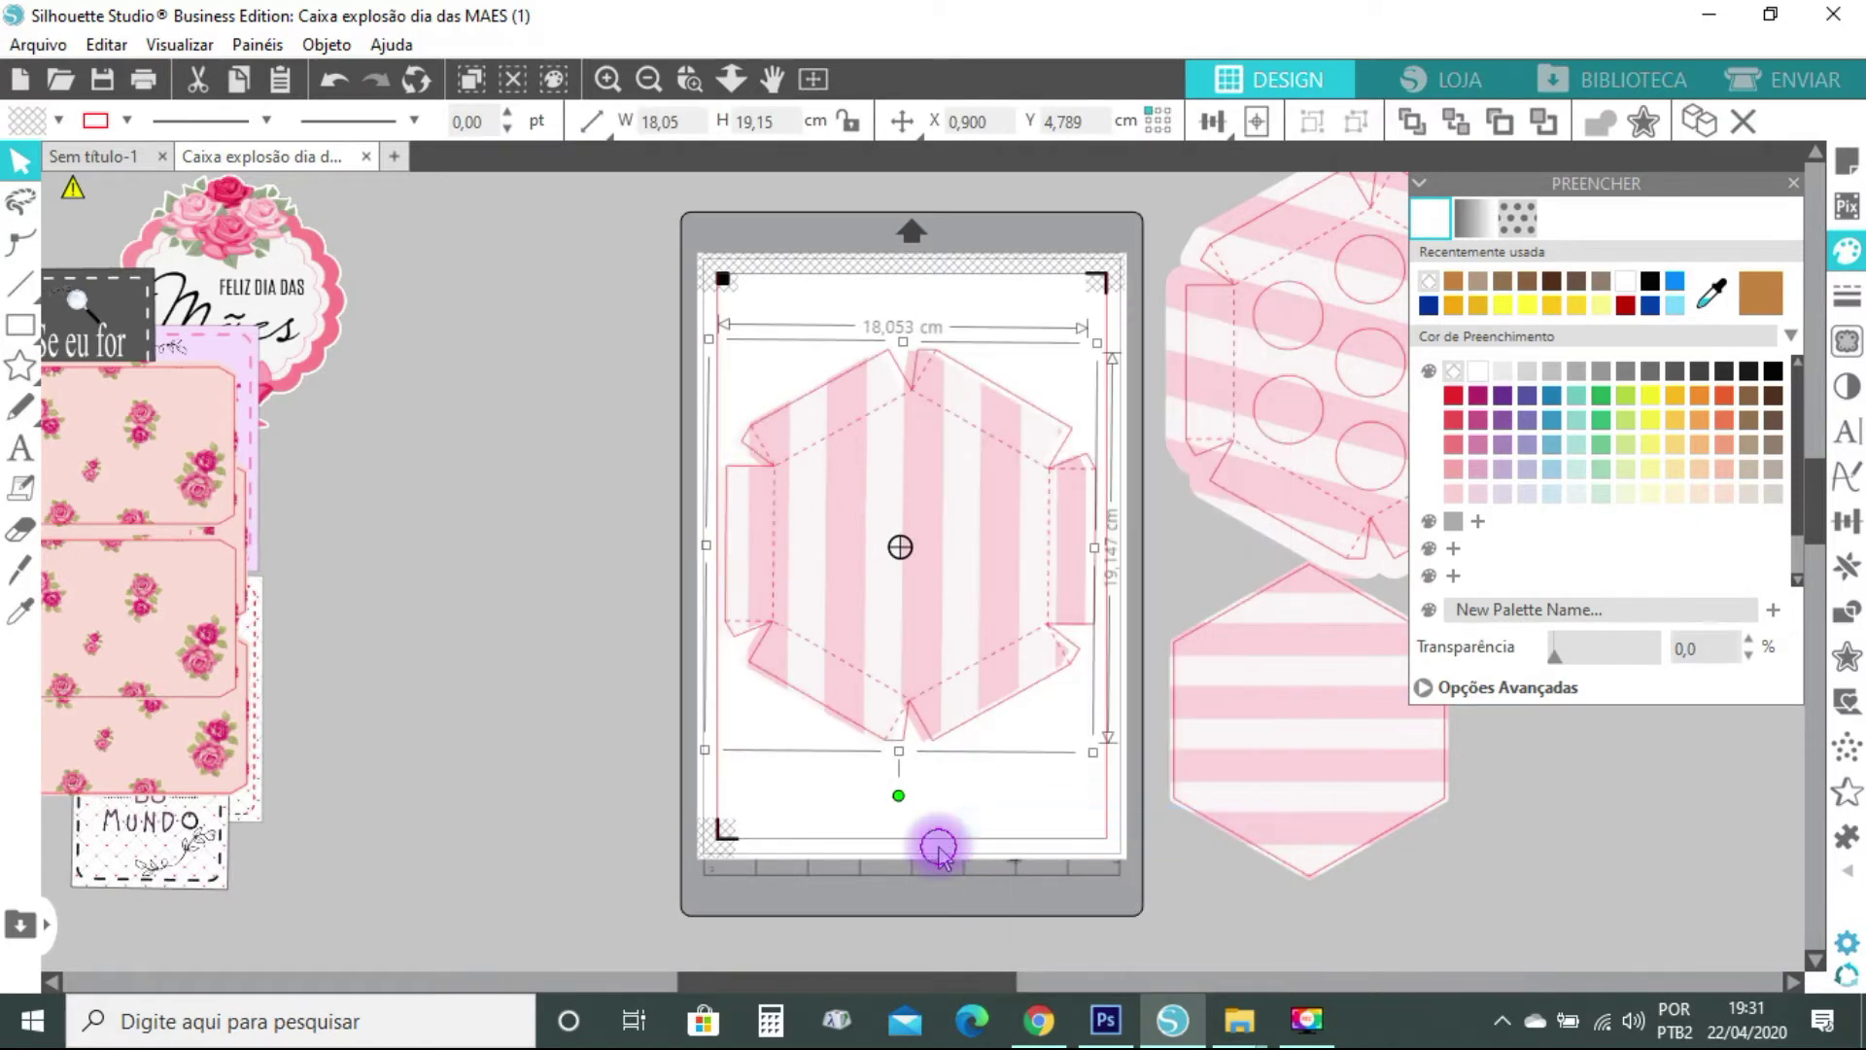
Select the striped lid copy and the grouped cut lines and center them on each other
left_click_drag(667, 354, 987, 709)
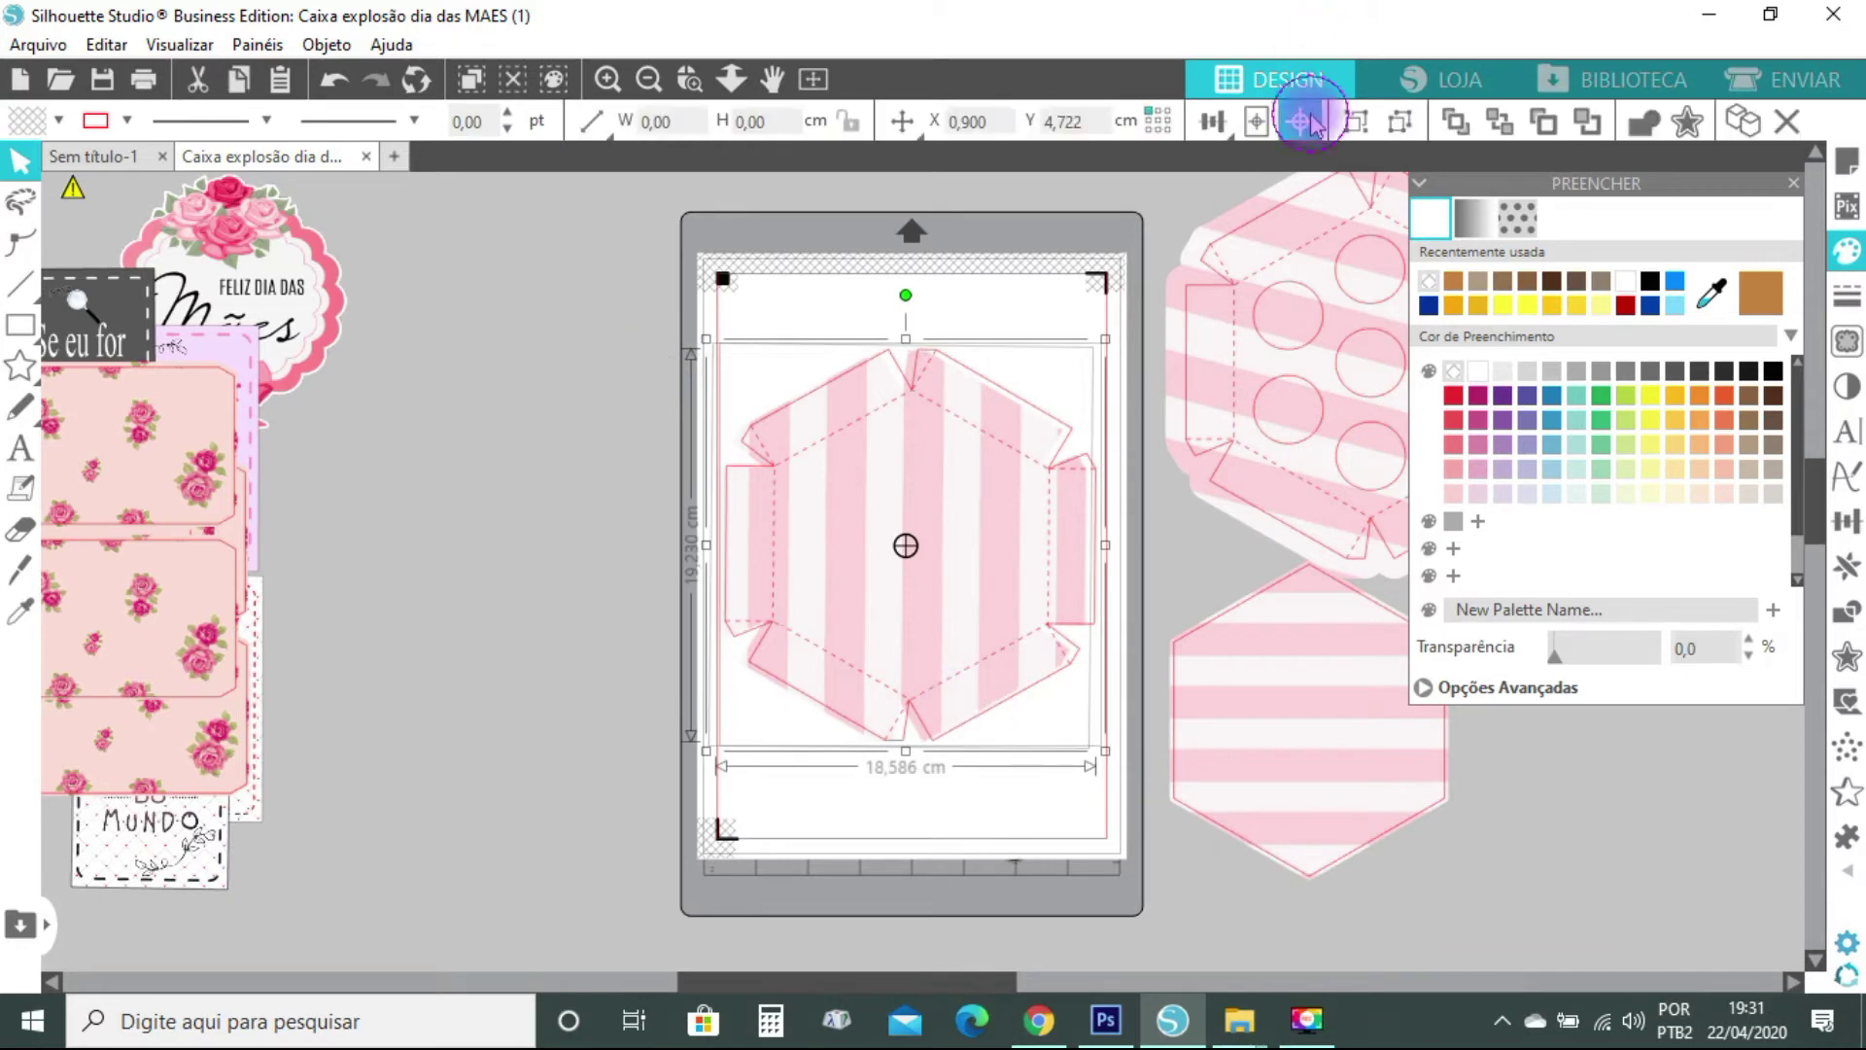
left_click(1307, 121)
left_click(980, 913)
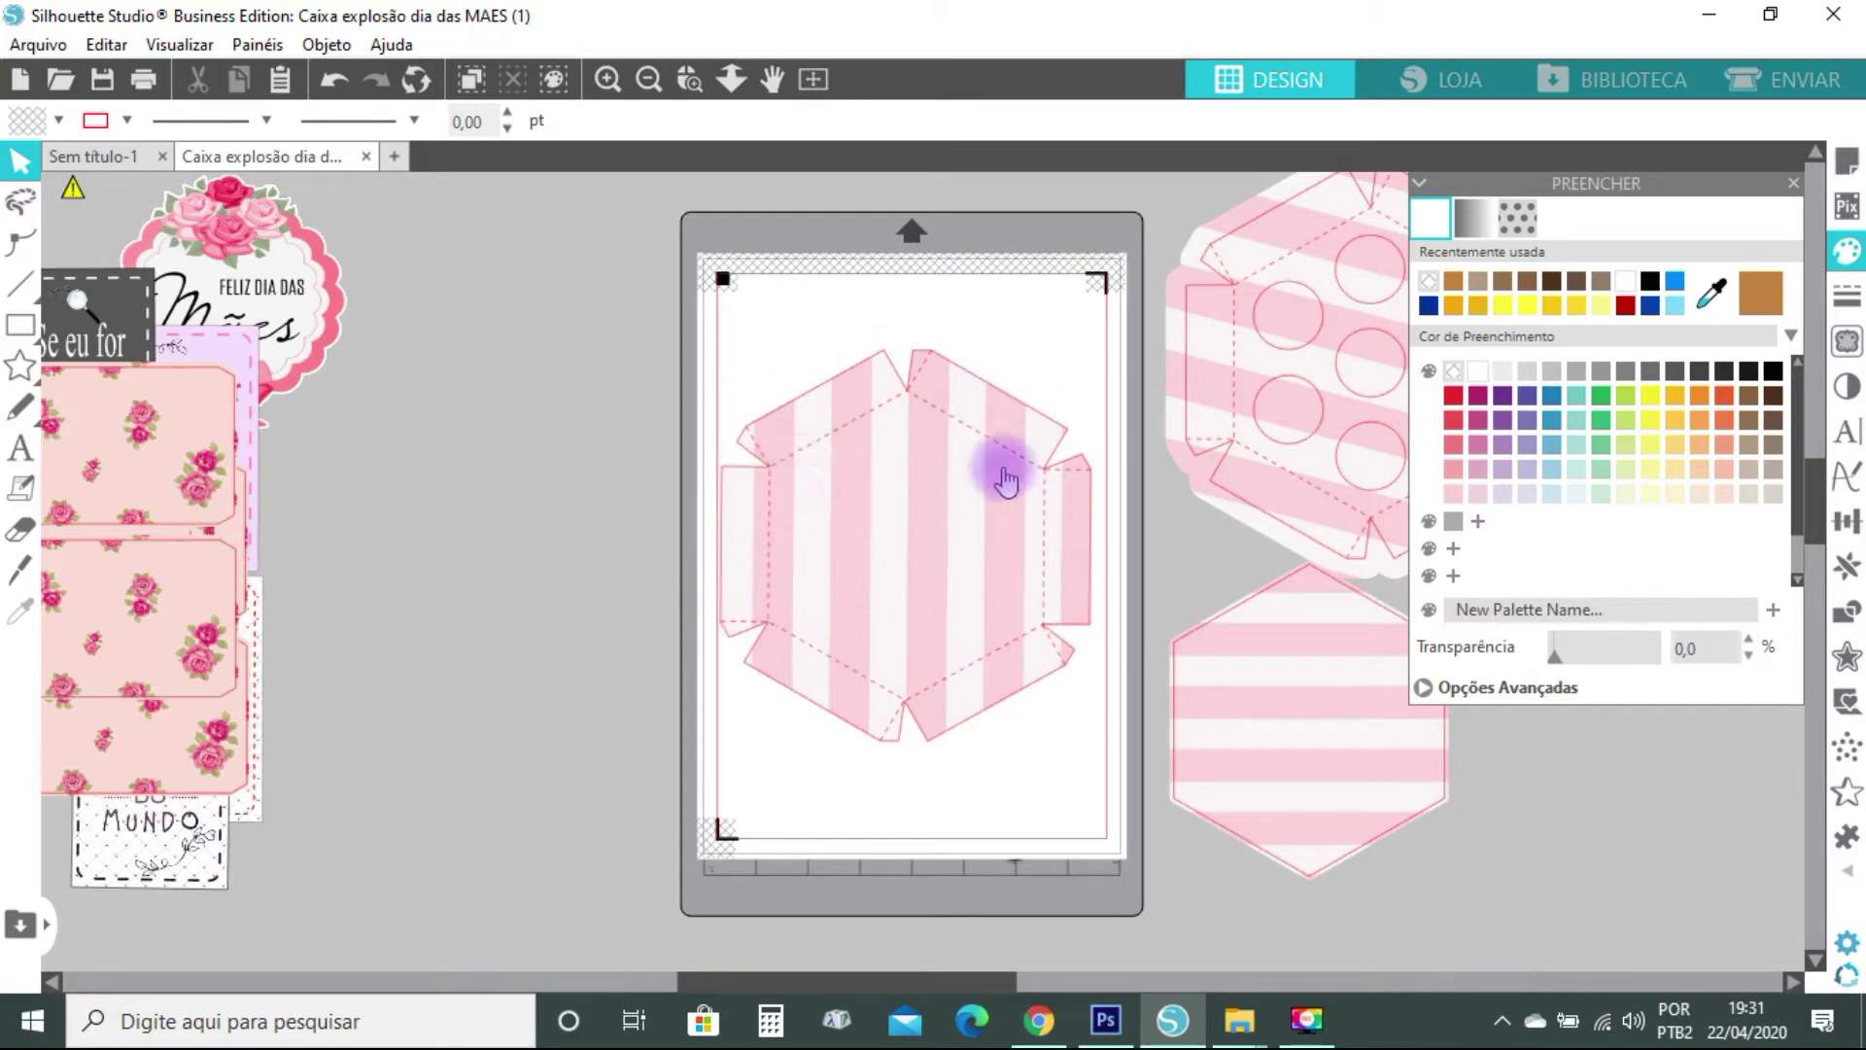
Group the striped lid copy with its cut lines and move the group slightly higher on the page
left_click_drag(630, 365, 1041, 783)
left_click(639, 662)
left_click_drag(654, 358, 1036, 712)
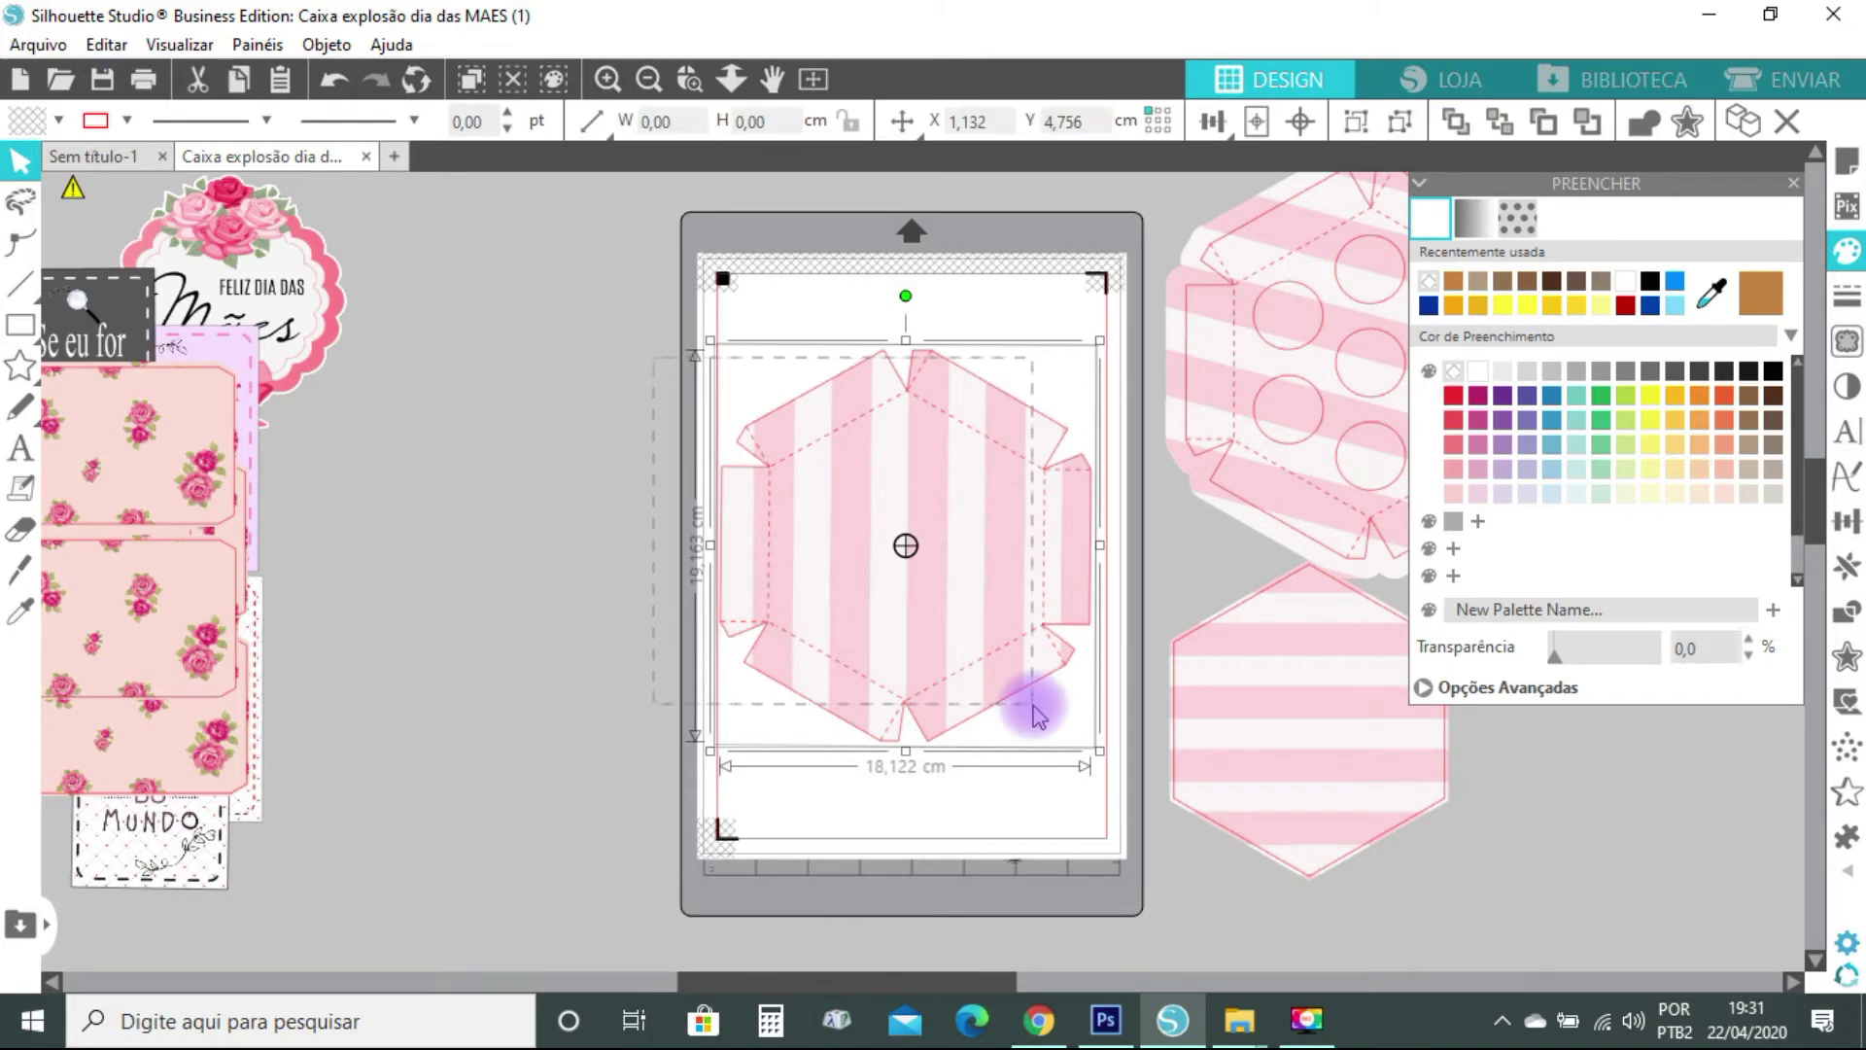
left_click(616, 678)
left_click_drag(676, 457, 1000, 742)
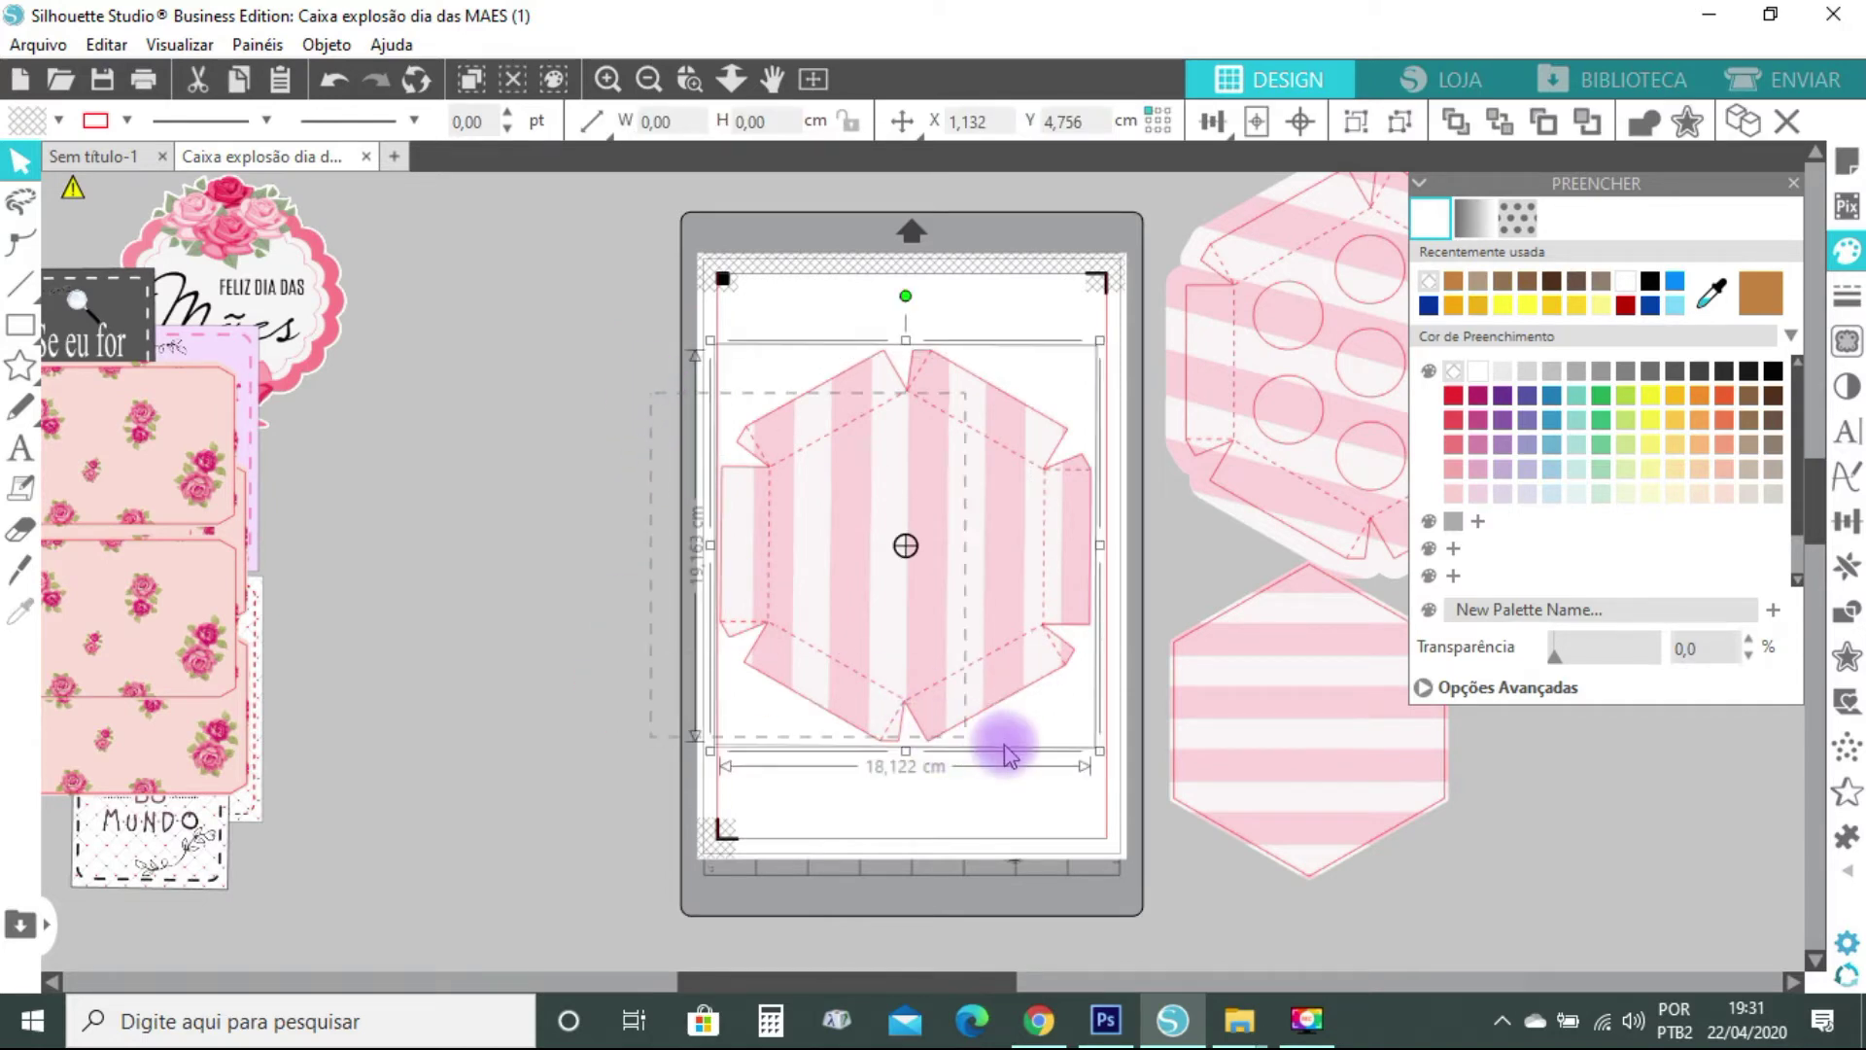
right_click(1012, 568)
left_click(1070, 651)
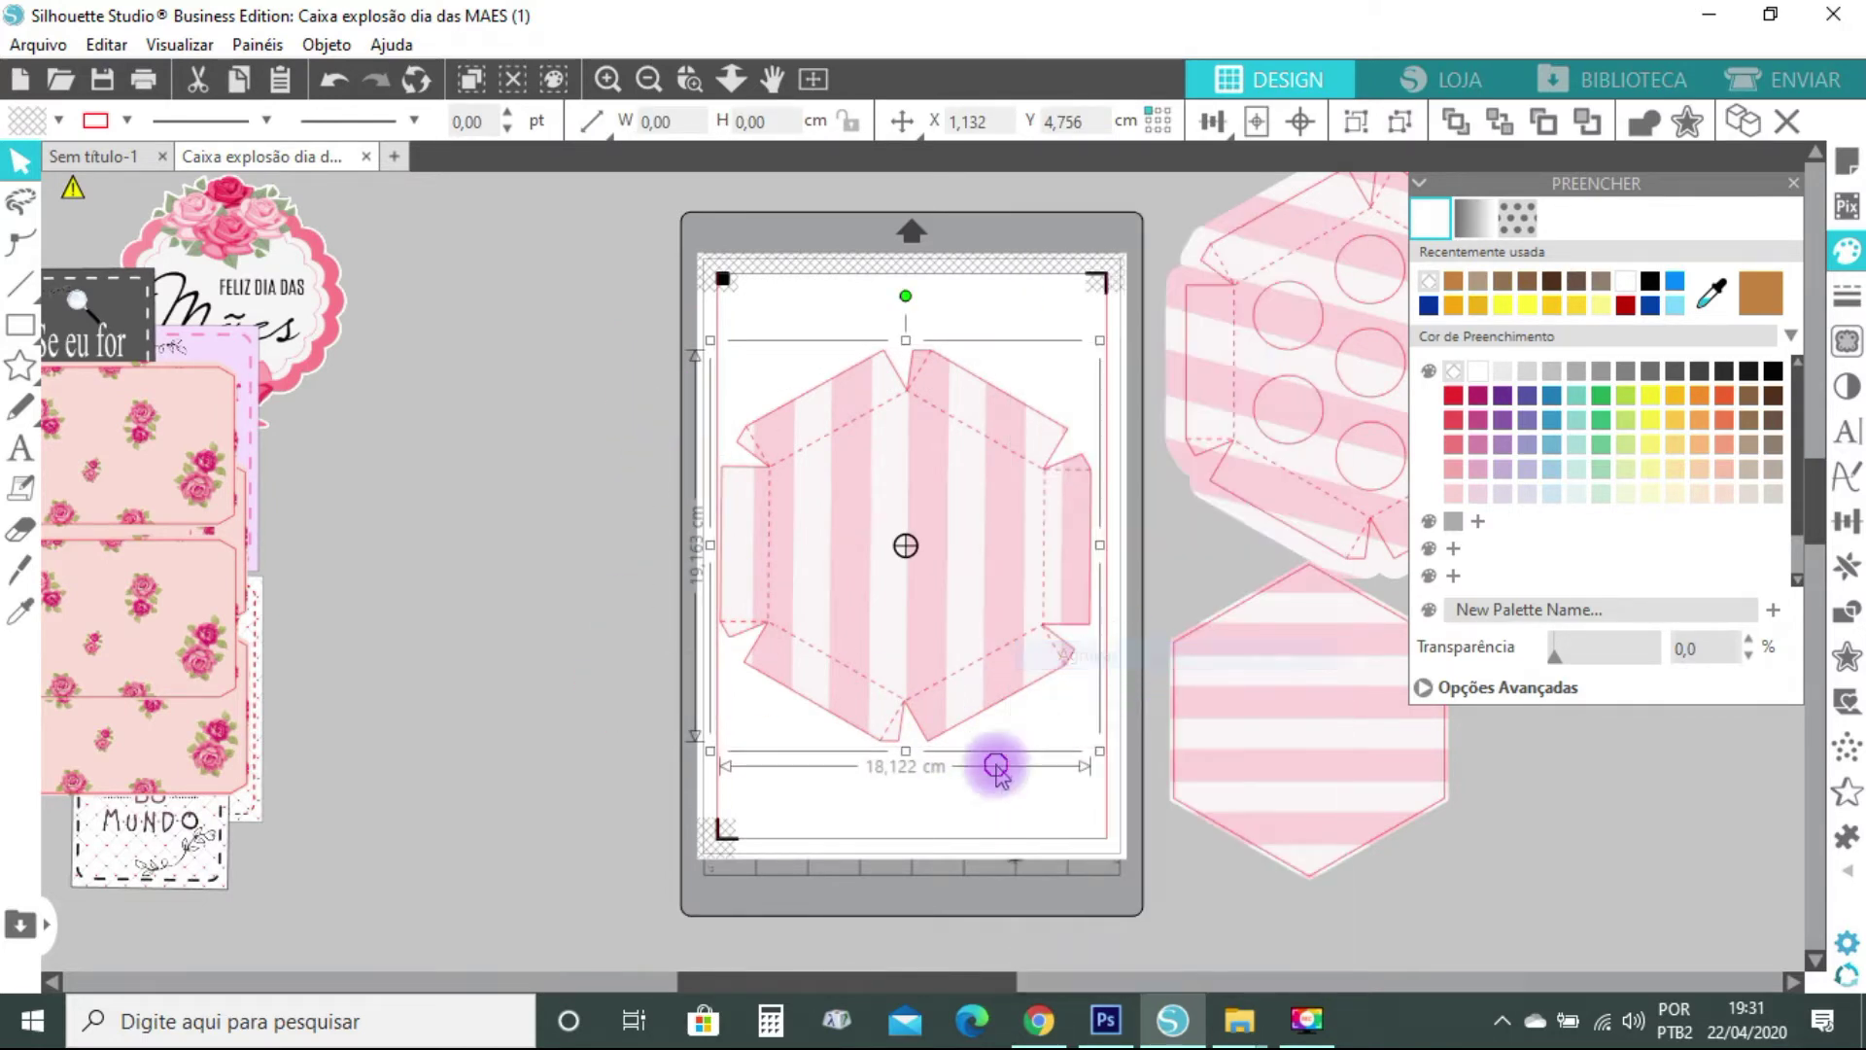
left_click(948, 581)
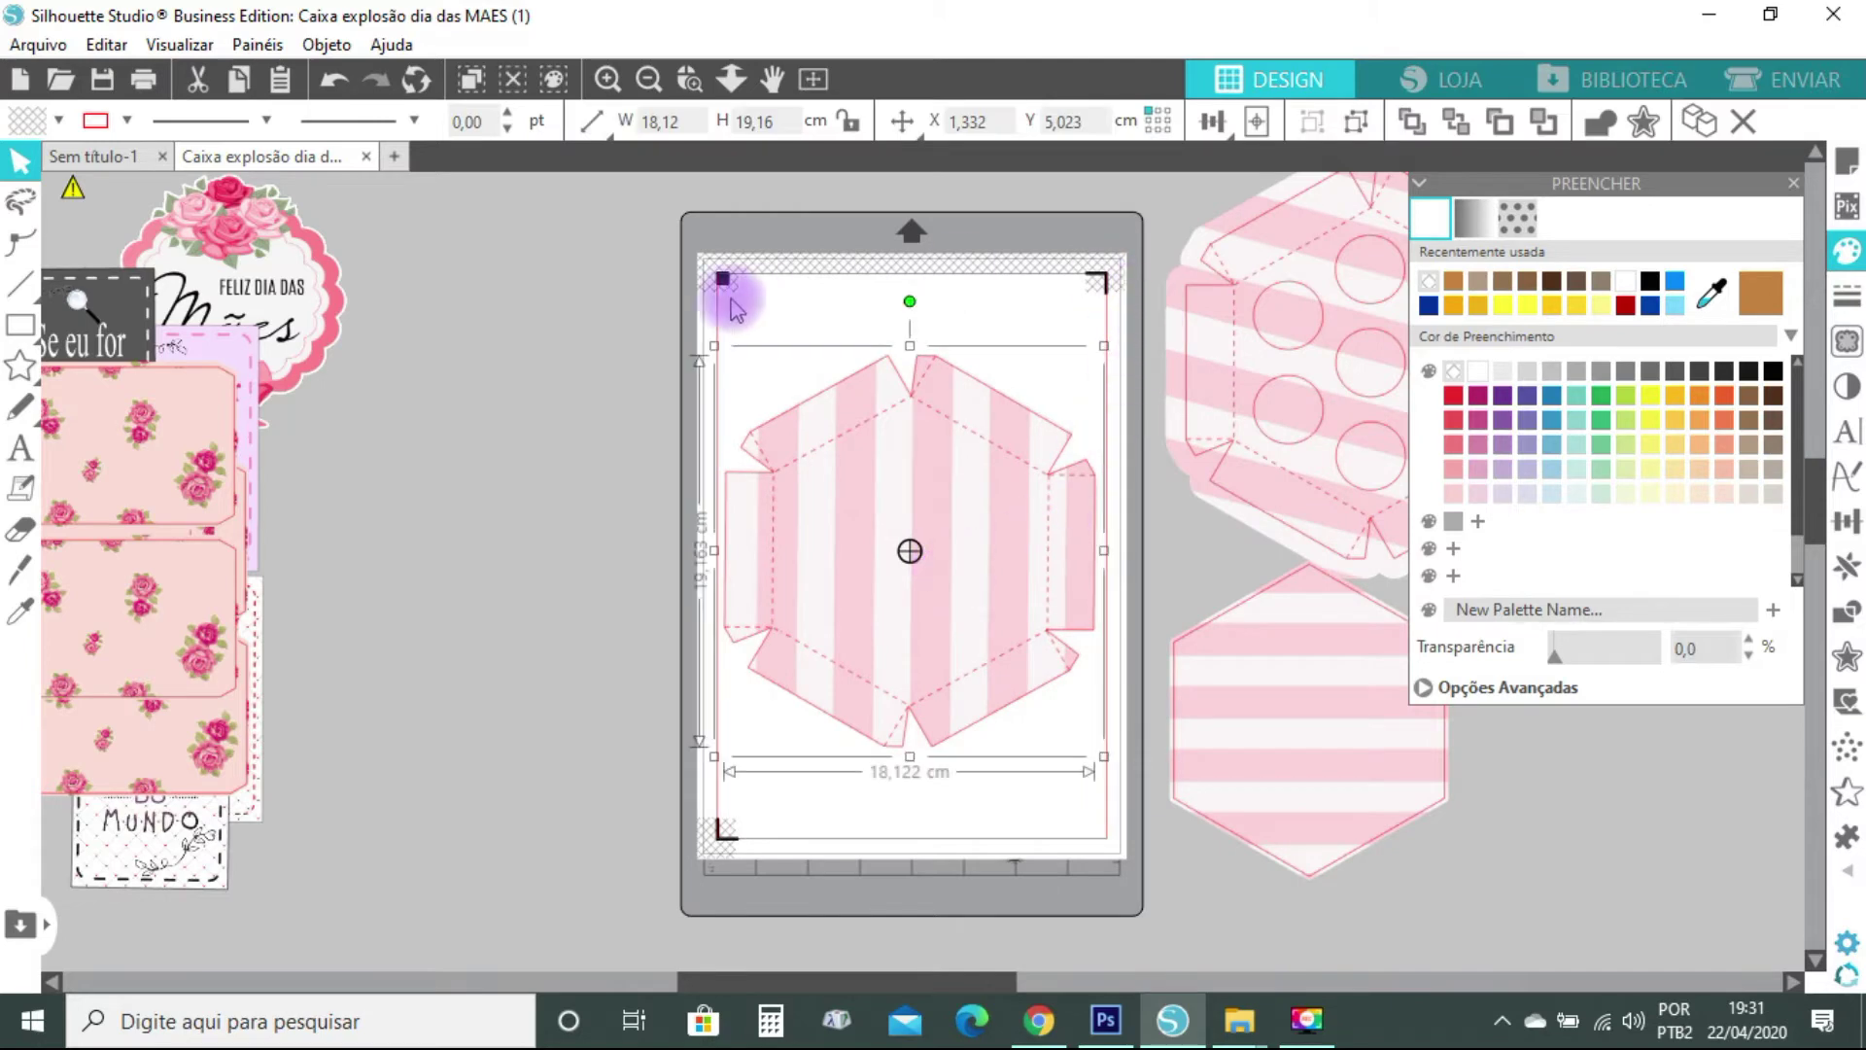
left_click_drag(967, 505, 956, 455)
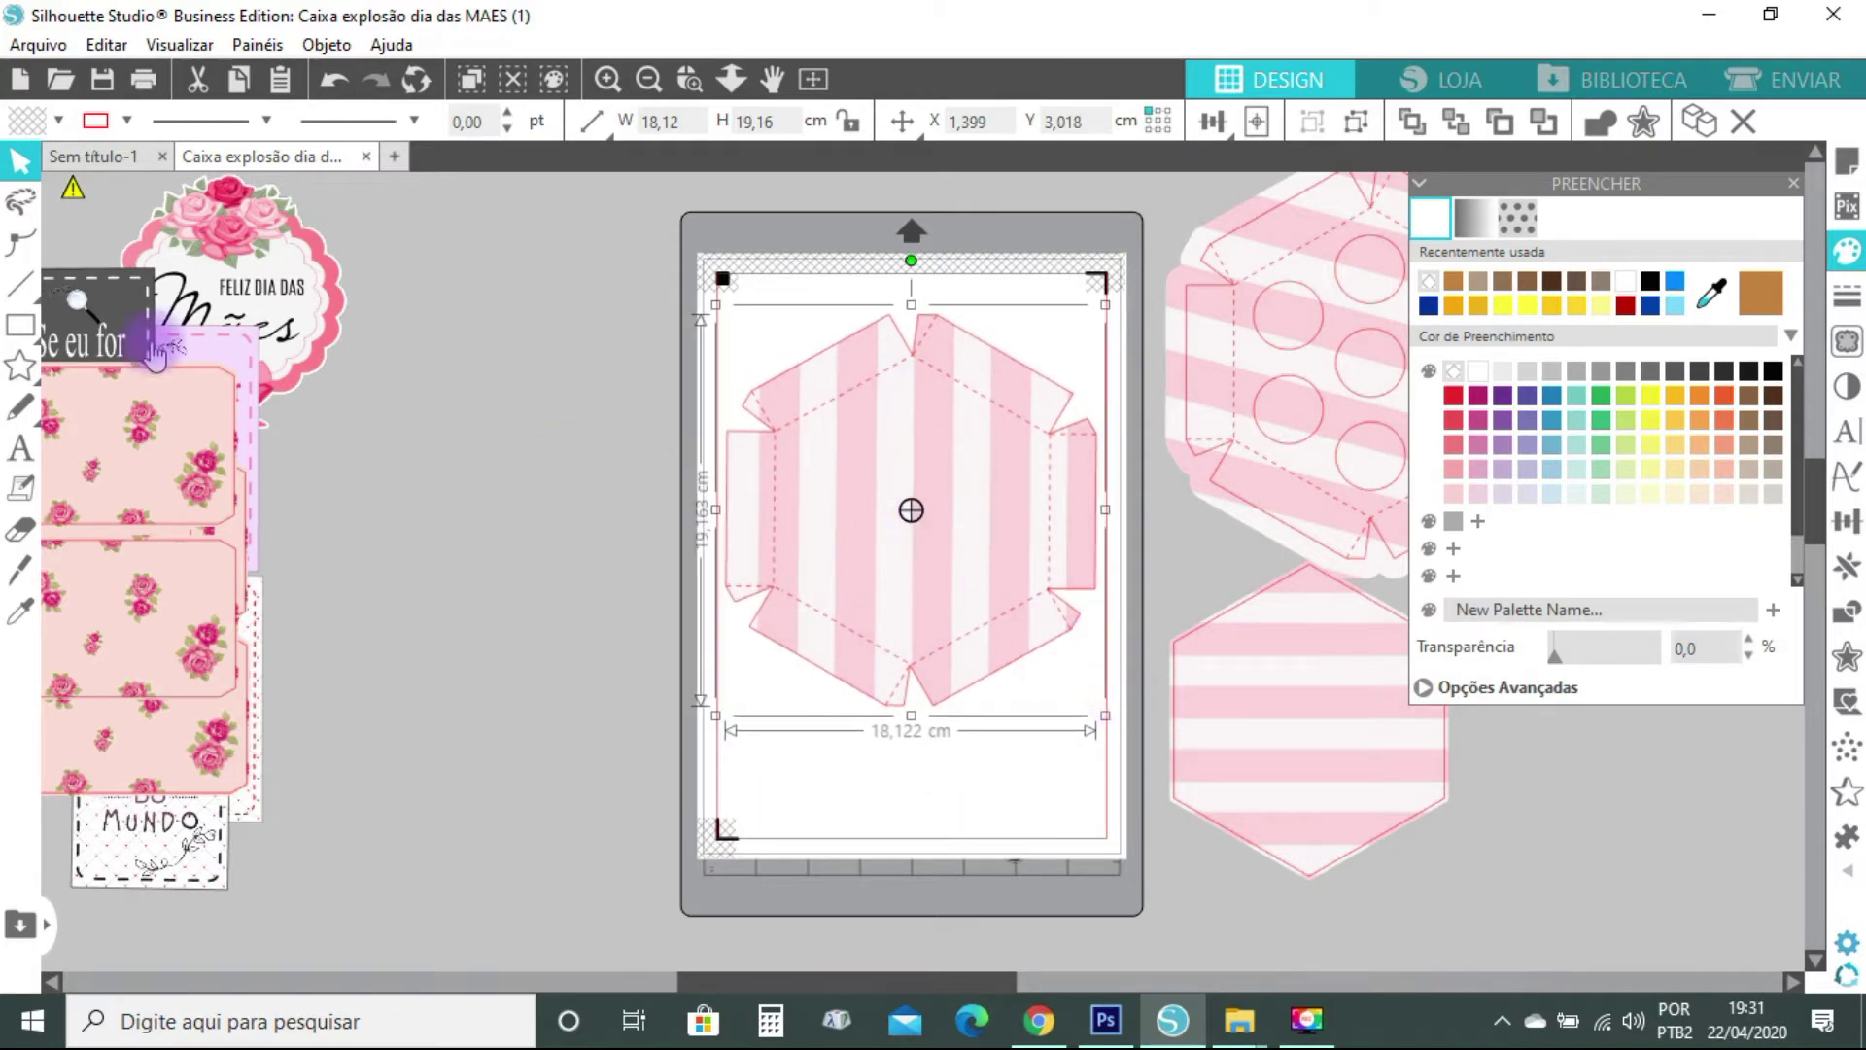
Try placing the FELIZ DIA DAS Mães badge centered on the striped lid, and move it back off the page
left_click_drag(298, 284, 985, 493)
left_click(784, 641)
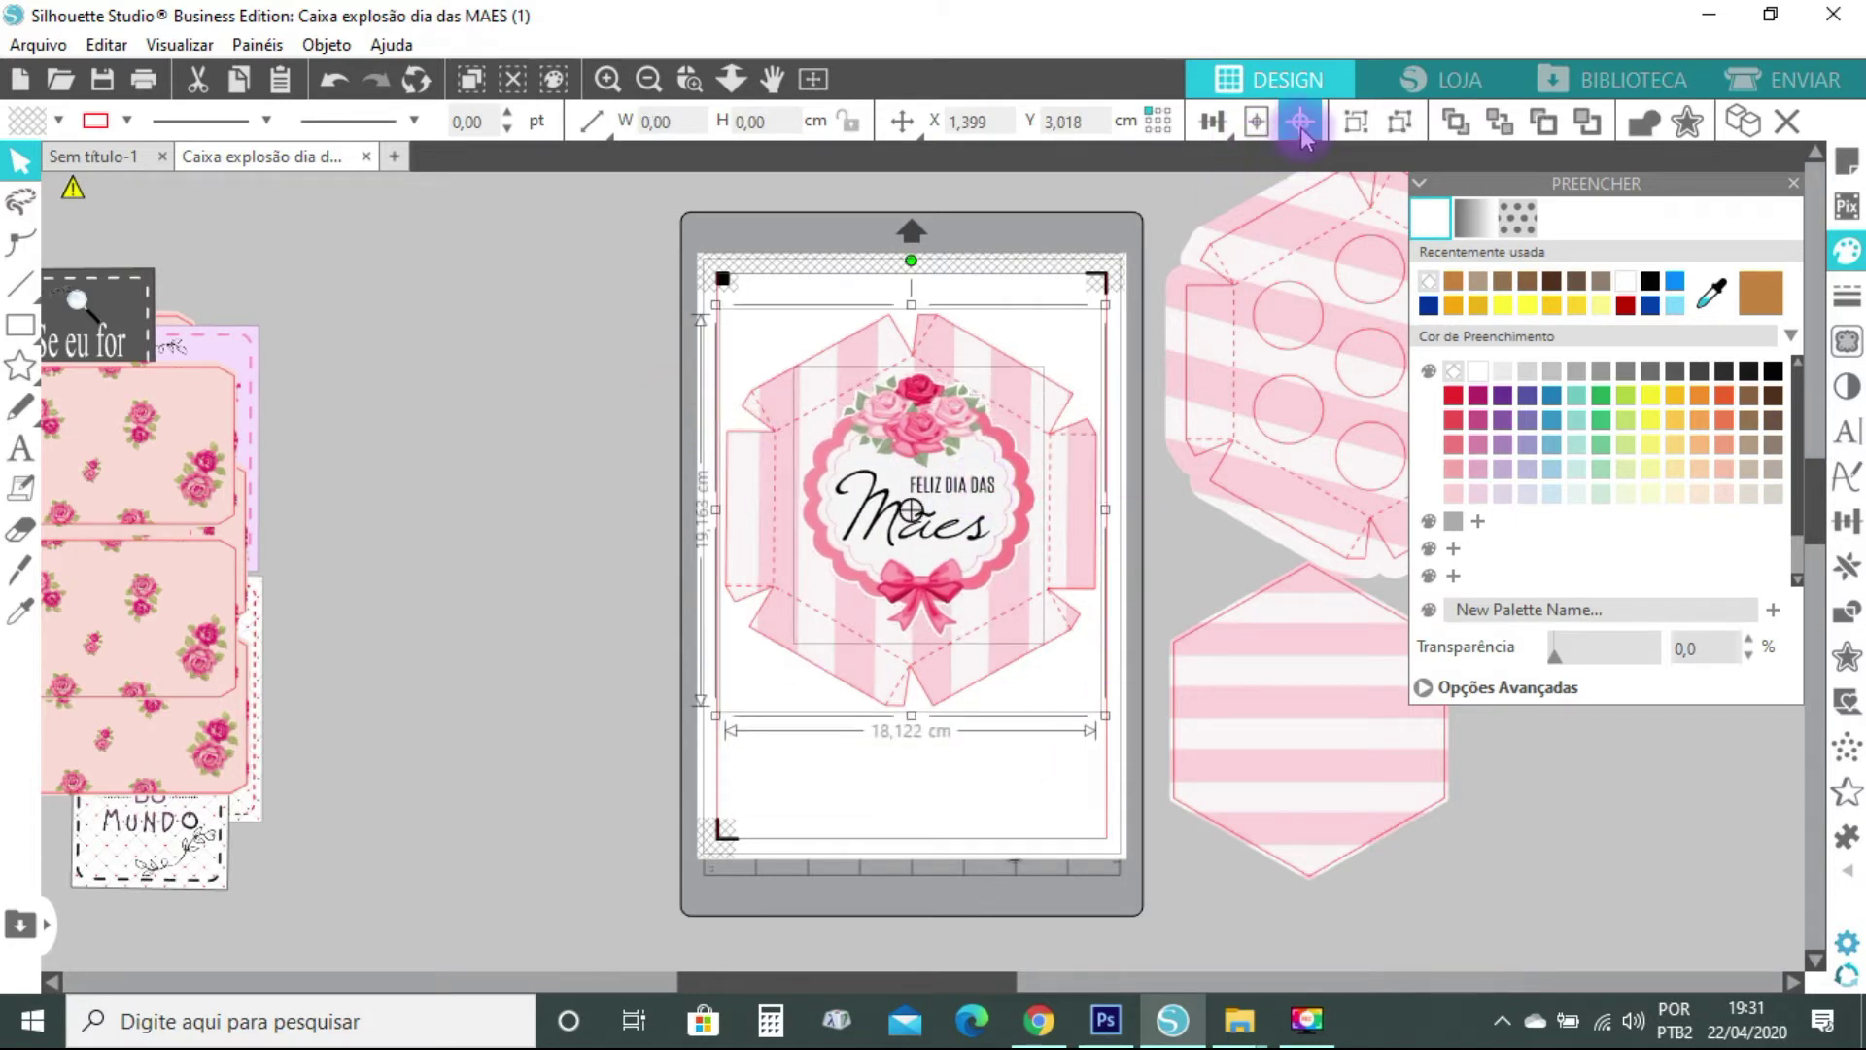
left_click(1300, 123)
left_click(687, 616)
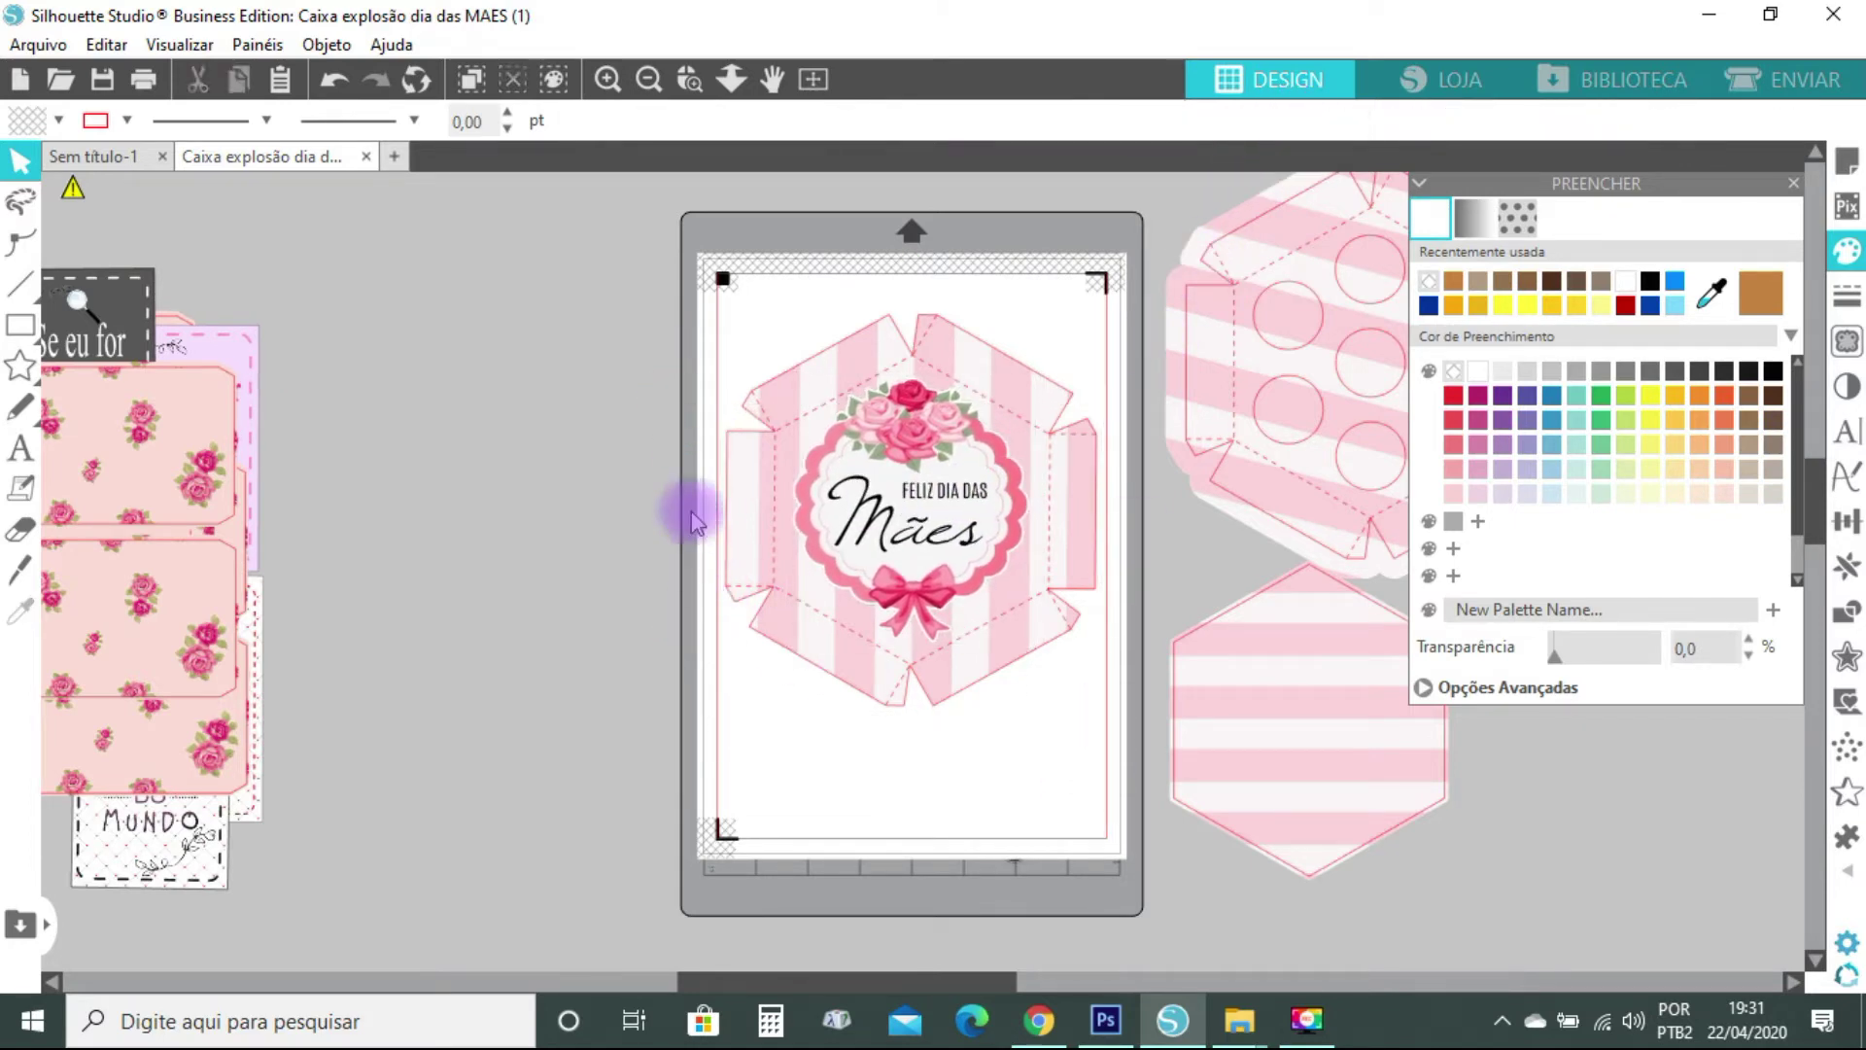
left_click_drag(652, 311, 1008, 664)
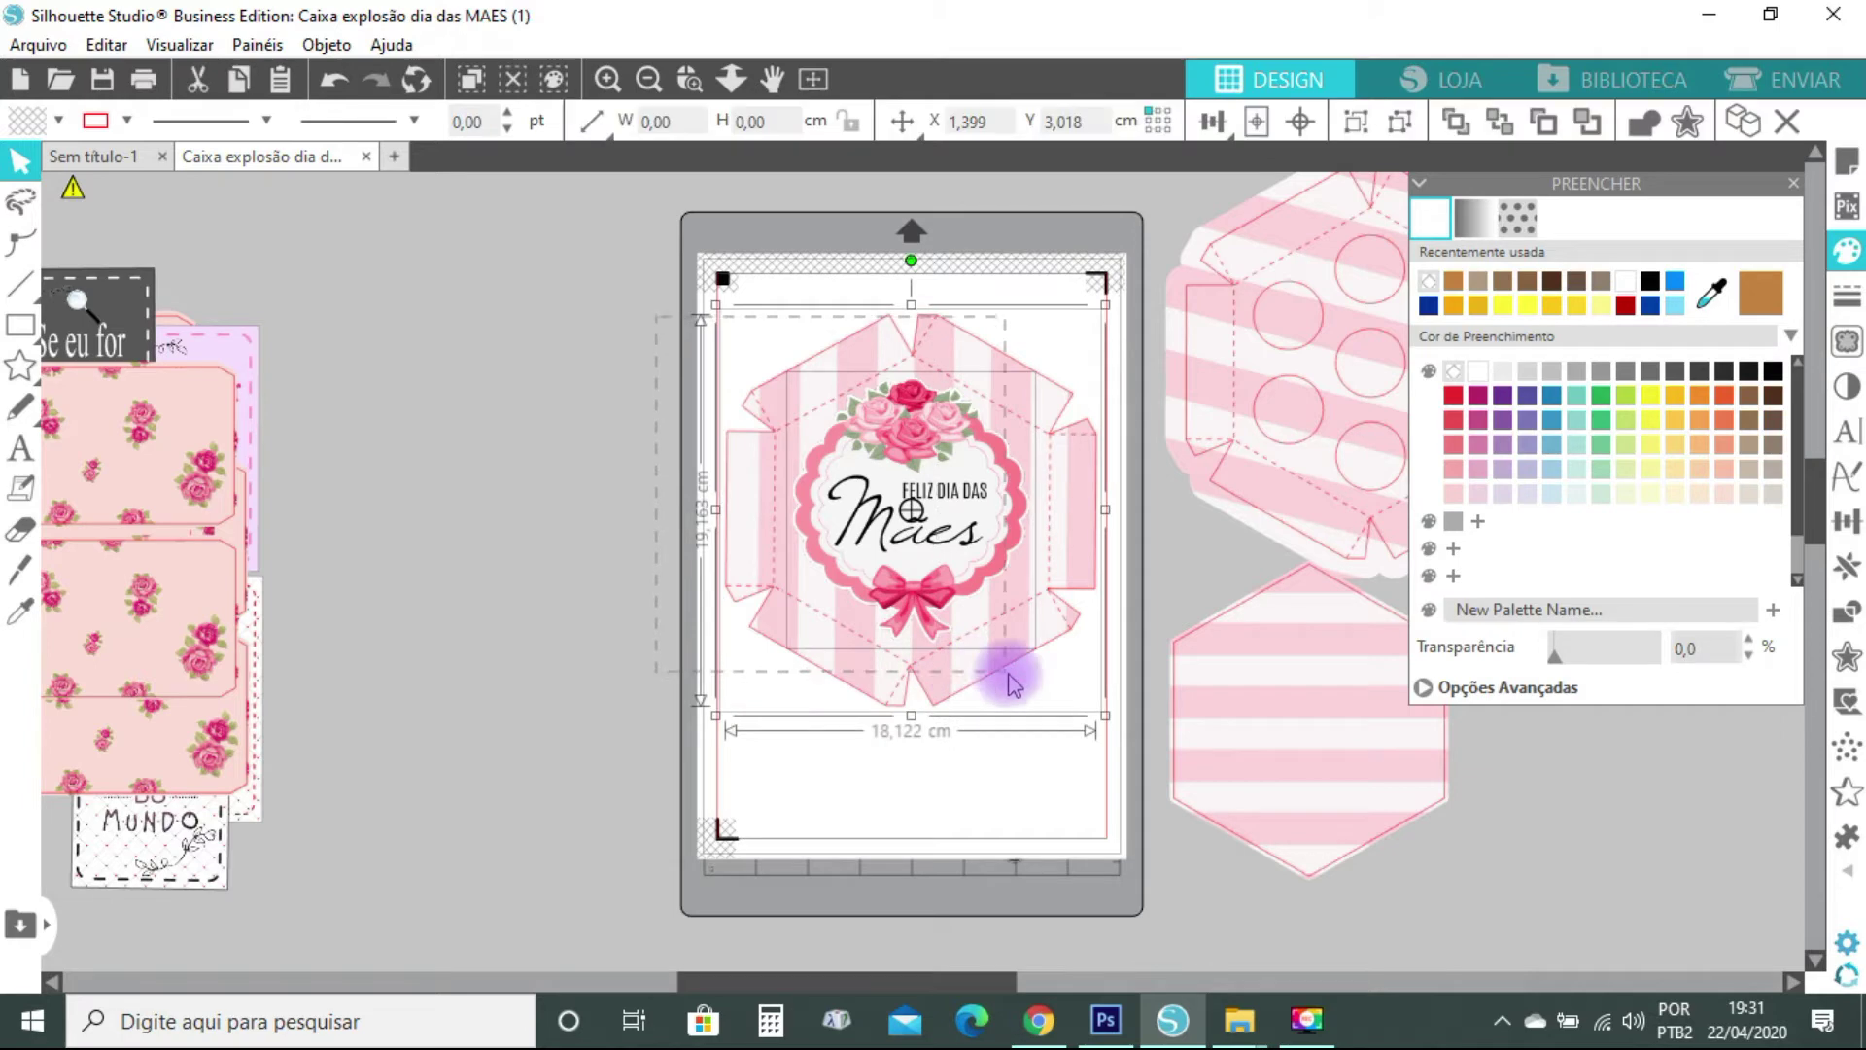
right_click(1028, 611)
left_click(754, 771)
left_click_drag(938, 491, 481, 347)
Ungroup the striped lid to separate the striped backing from its cut and fold lines
left_click(856, 479)
right_click(859, 486)
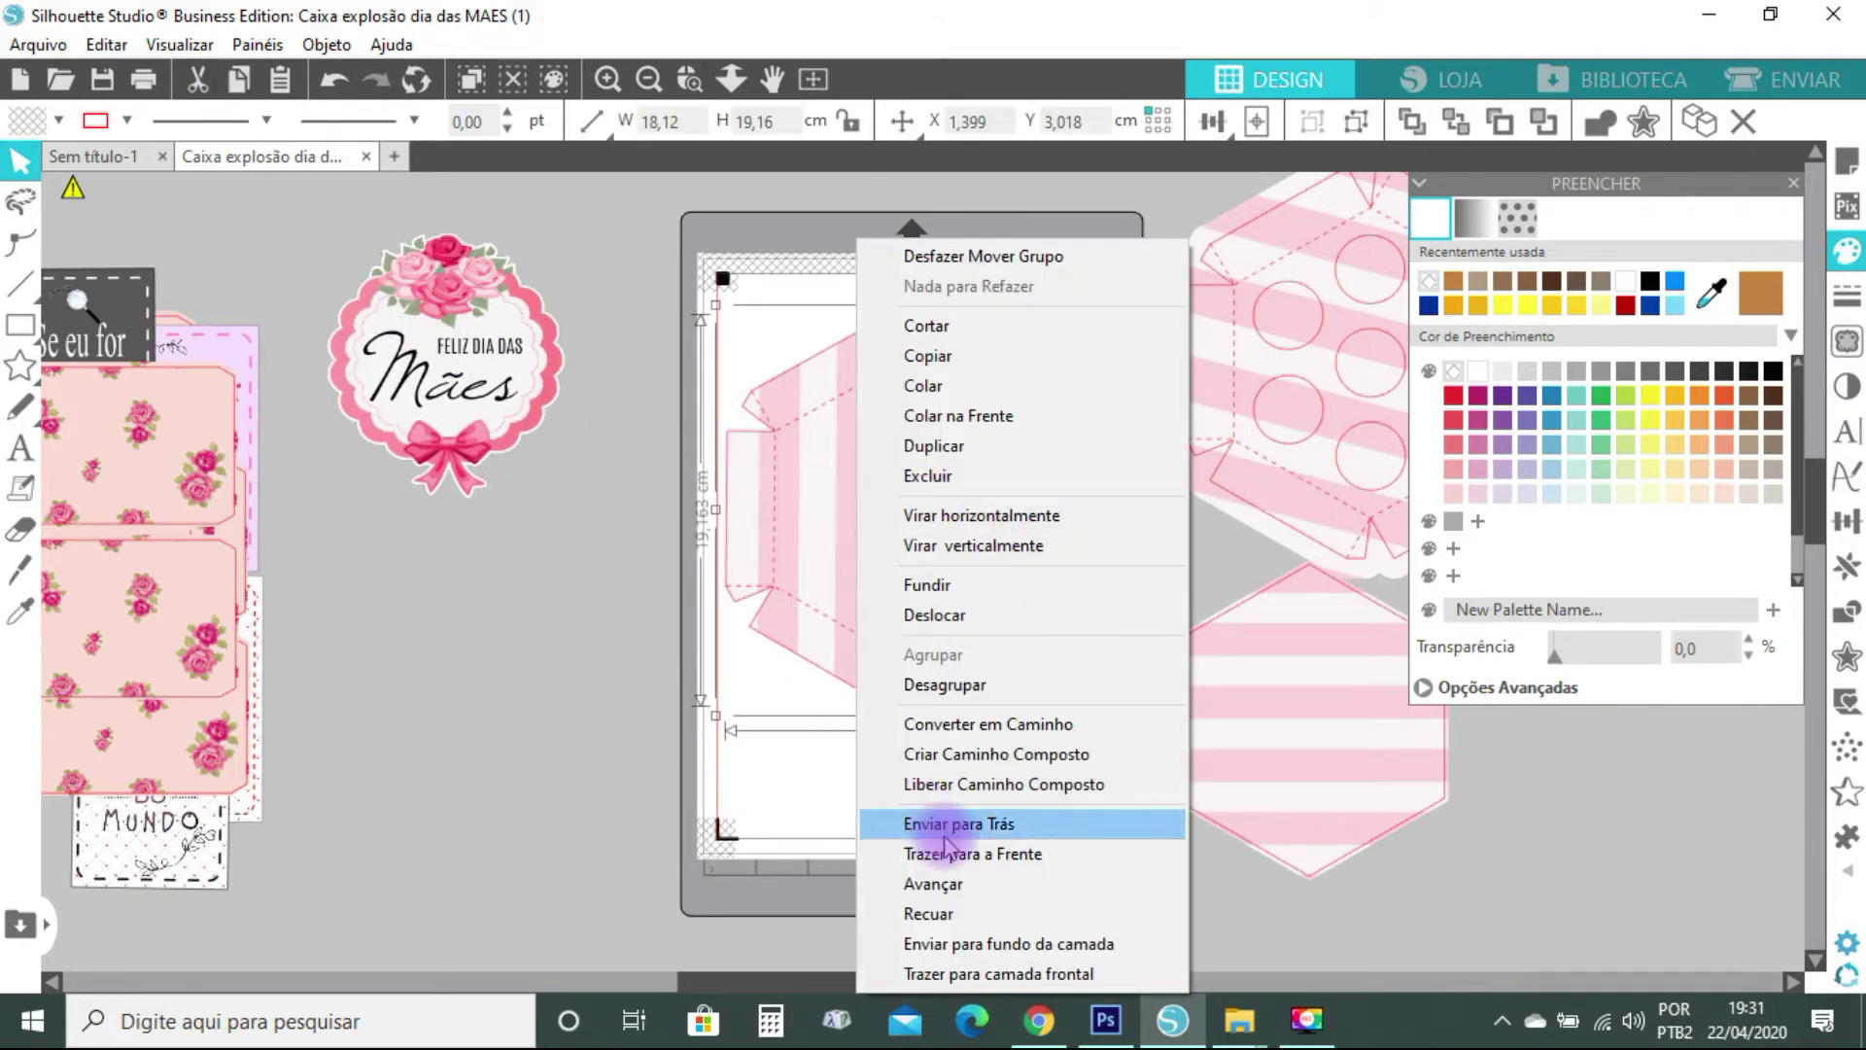
left_click(945, 685)
left_click(854, 842)
left_click(907, 552)
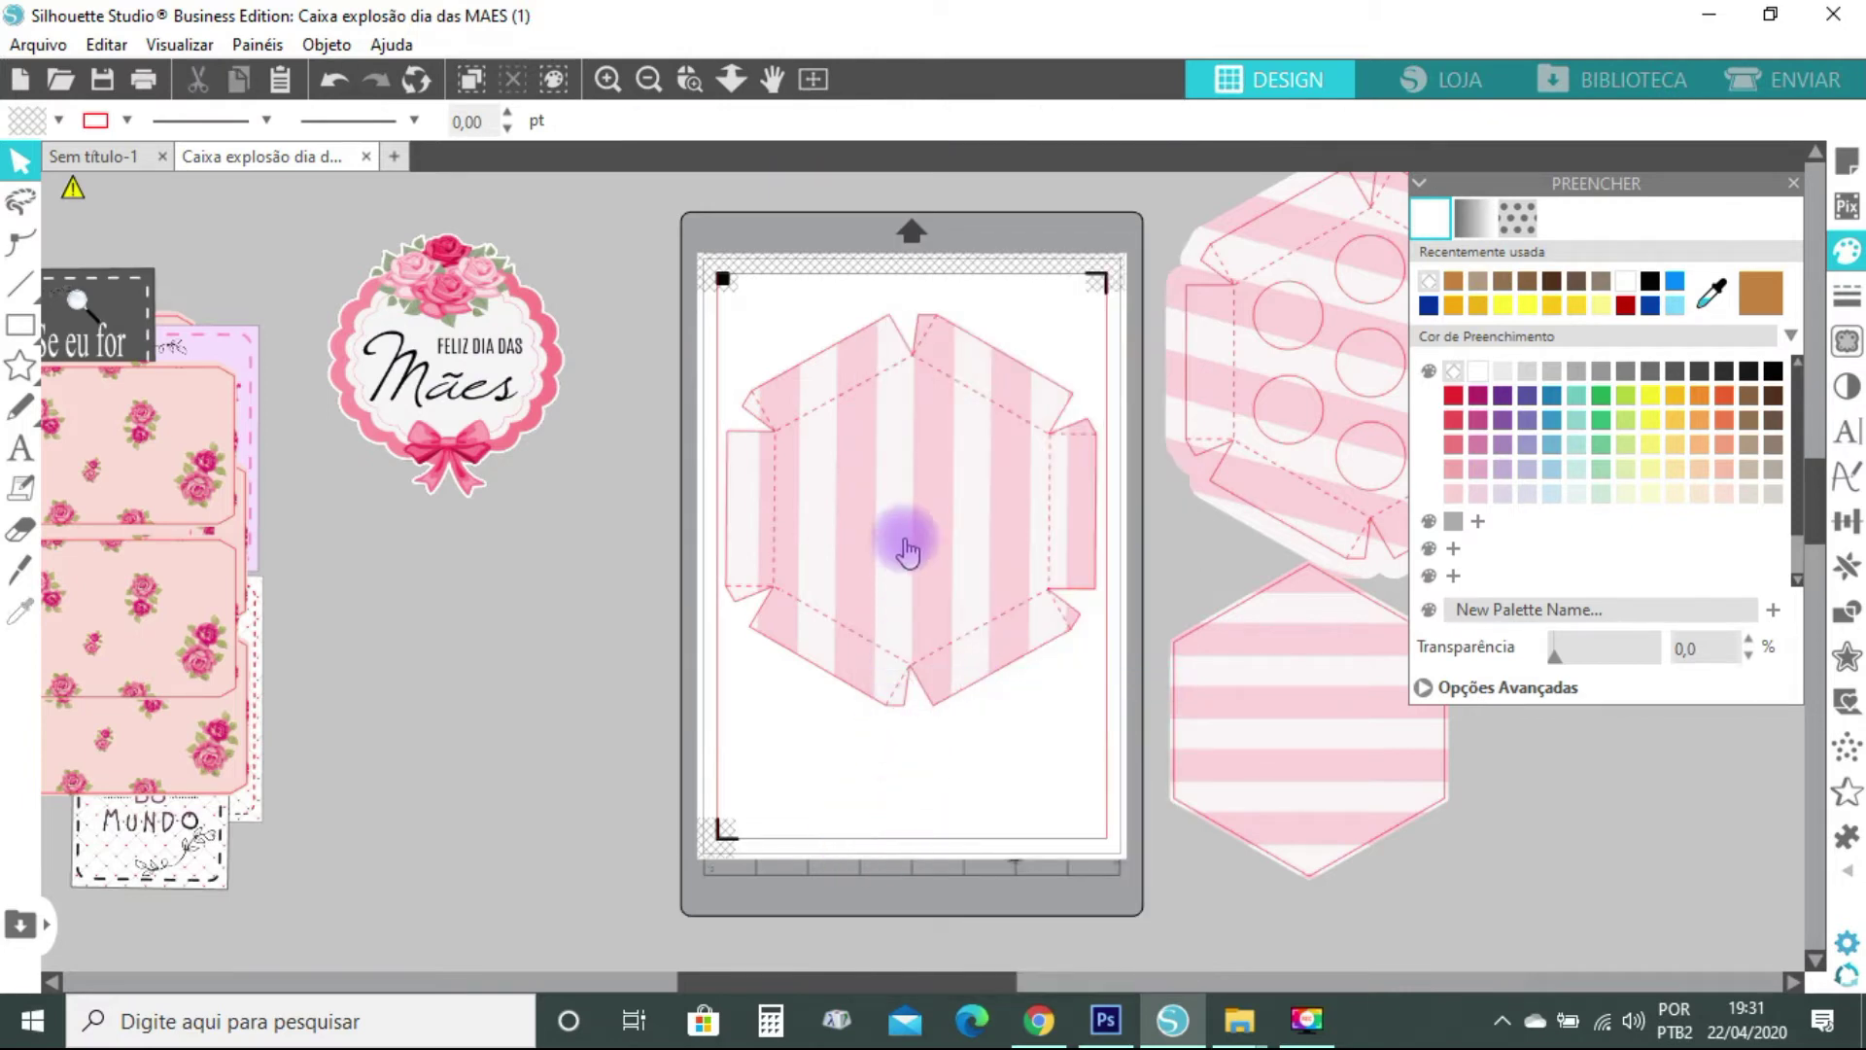
Enlarge the striped lid backing to about 18.7 × 19.8 cm, past its cut lines, and center it with them
left_click_drag(1107, 719, 1115, 724)
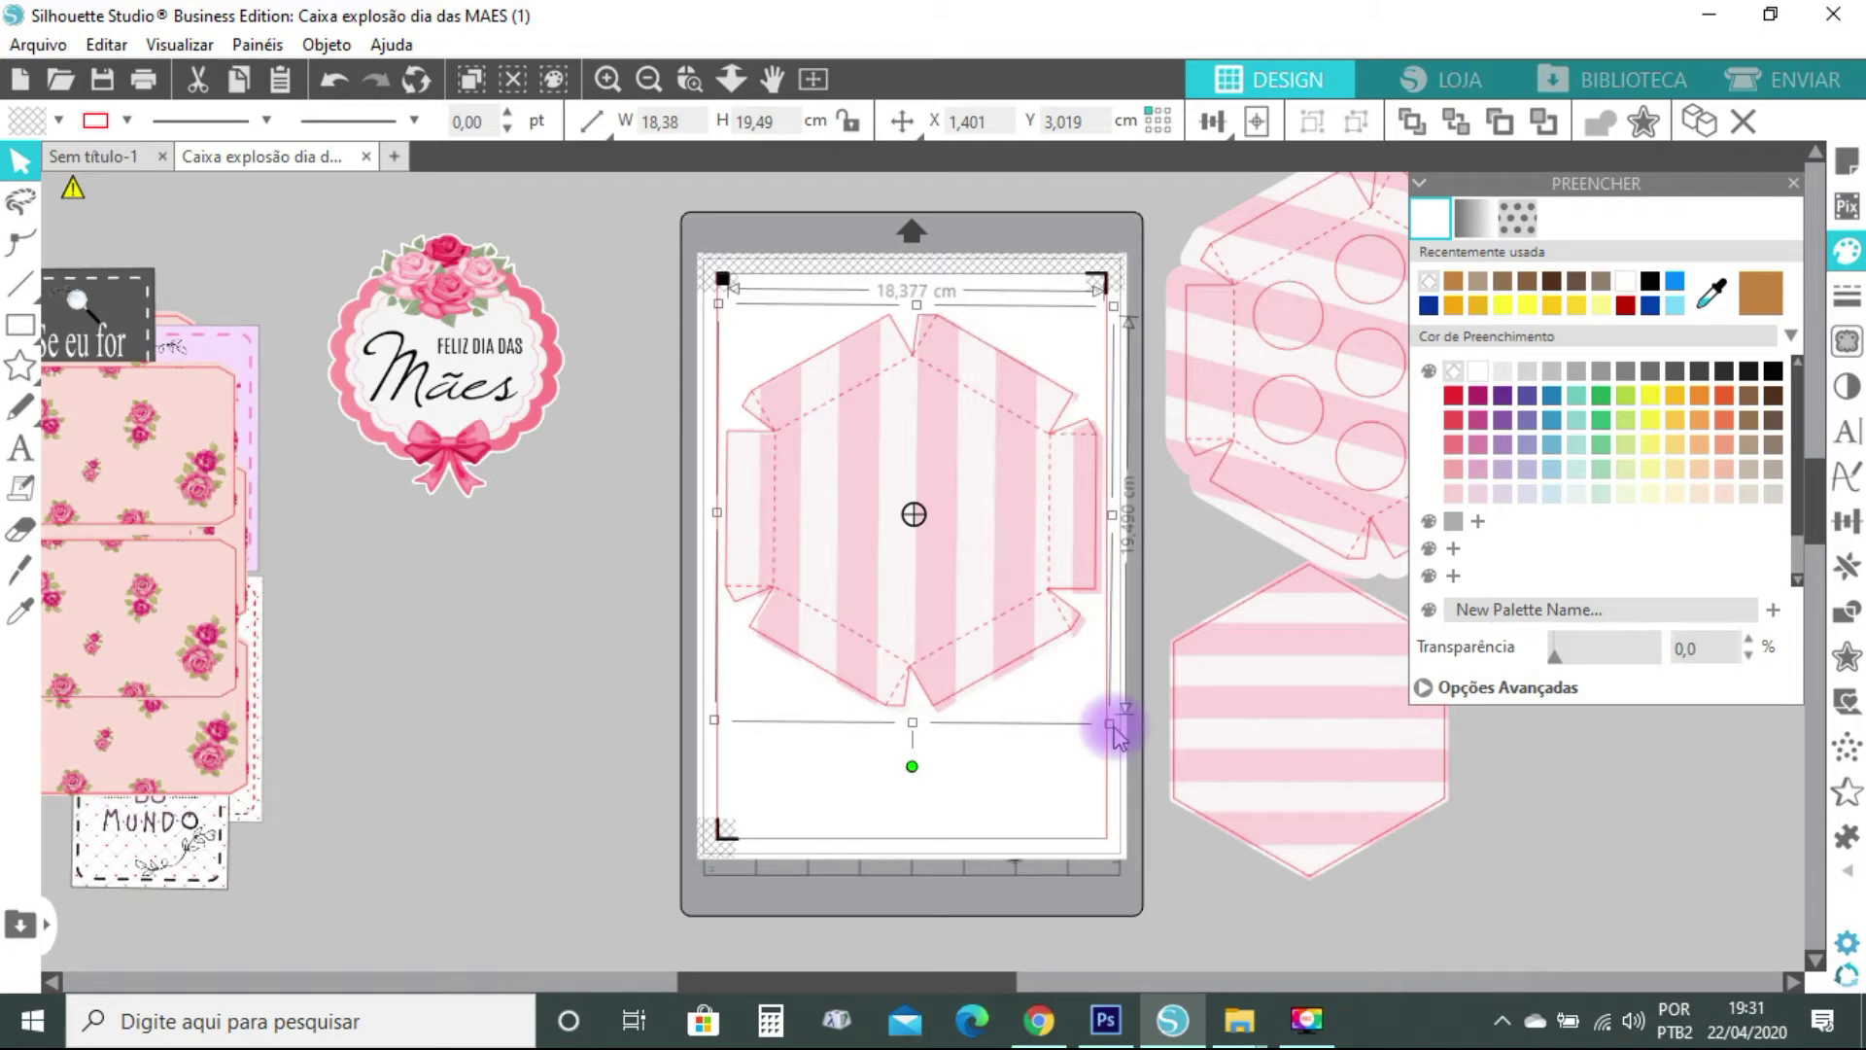
left_click_drag(721, 303, 711, 305)
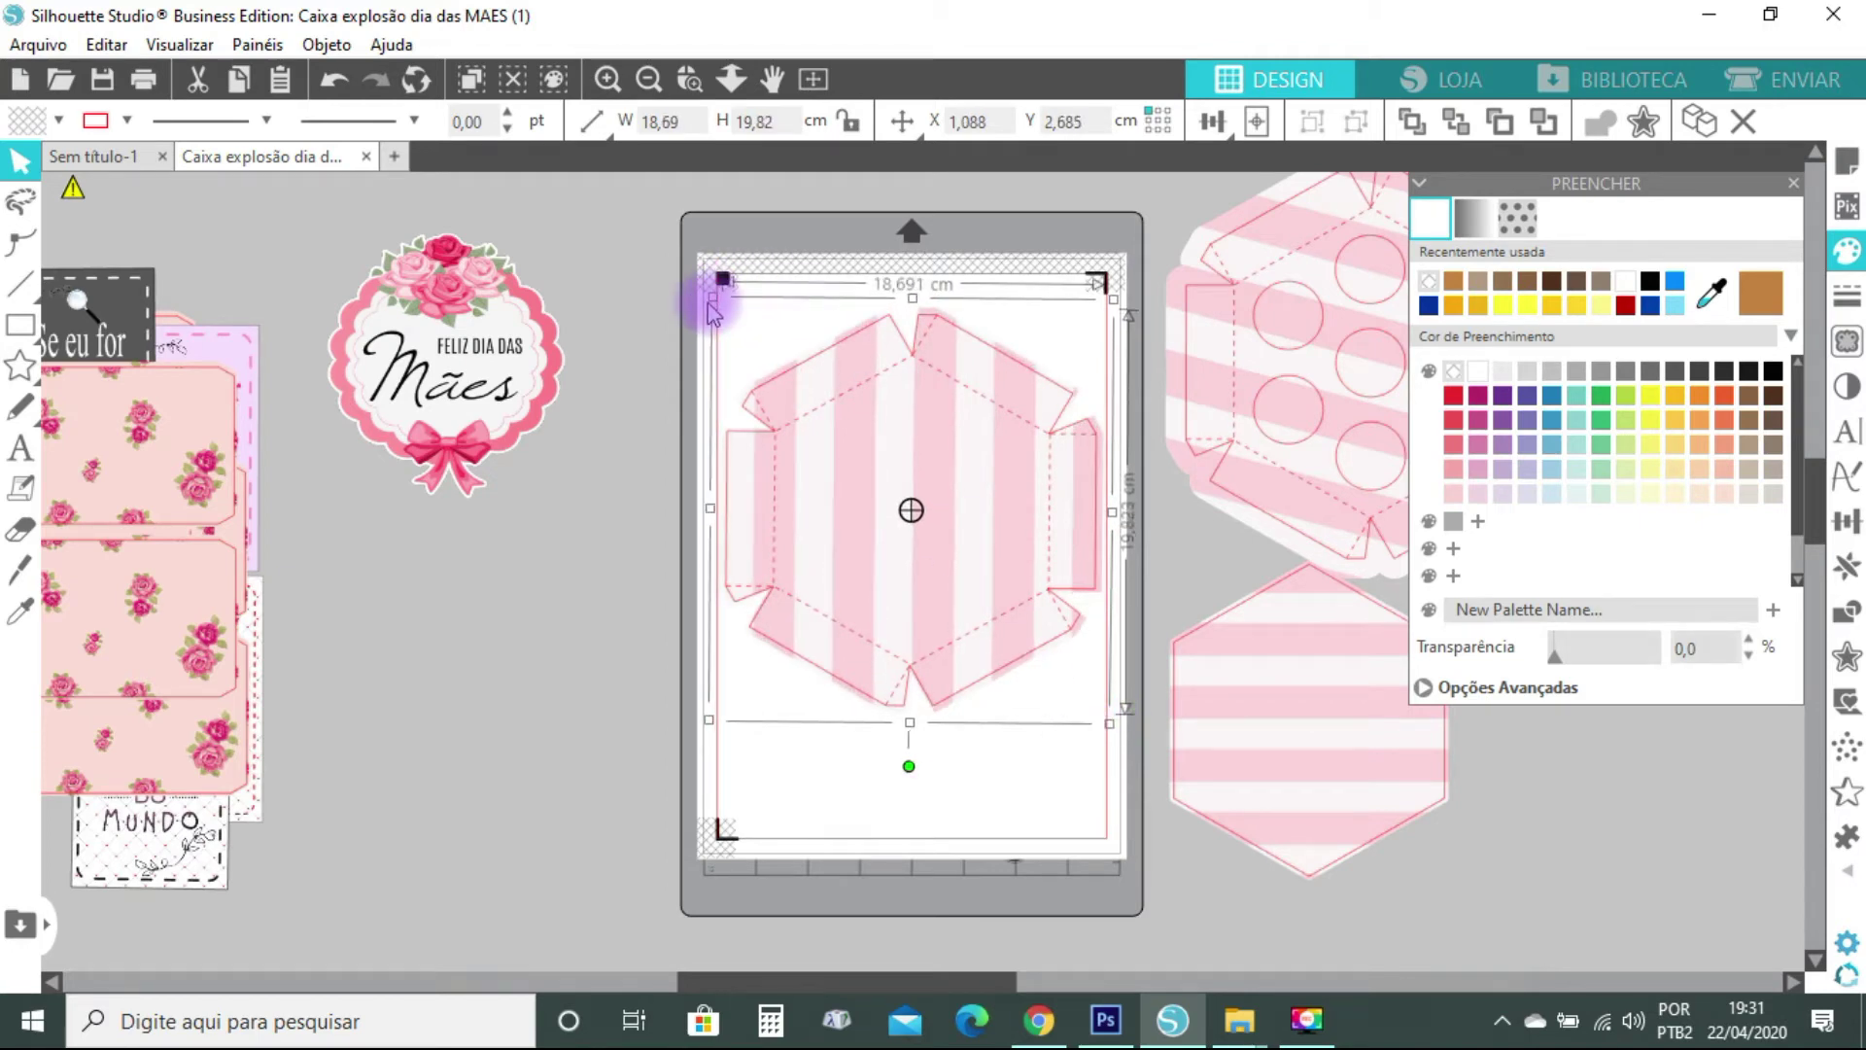
left_click(810, 789)
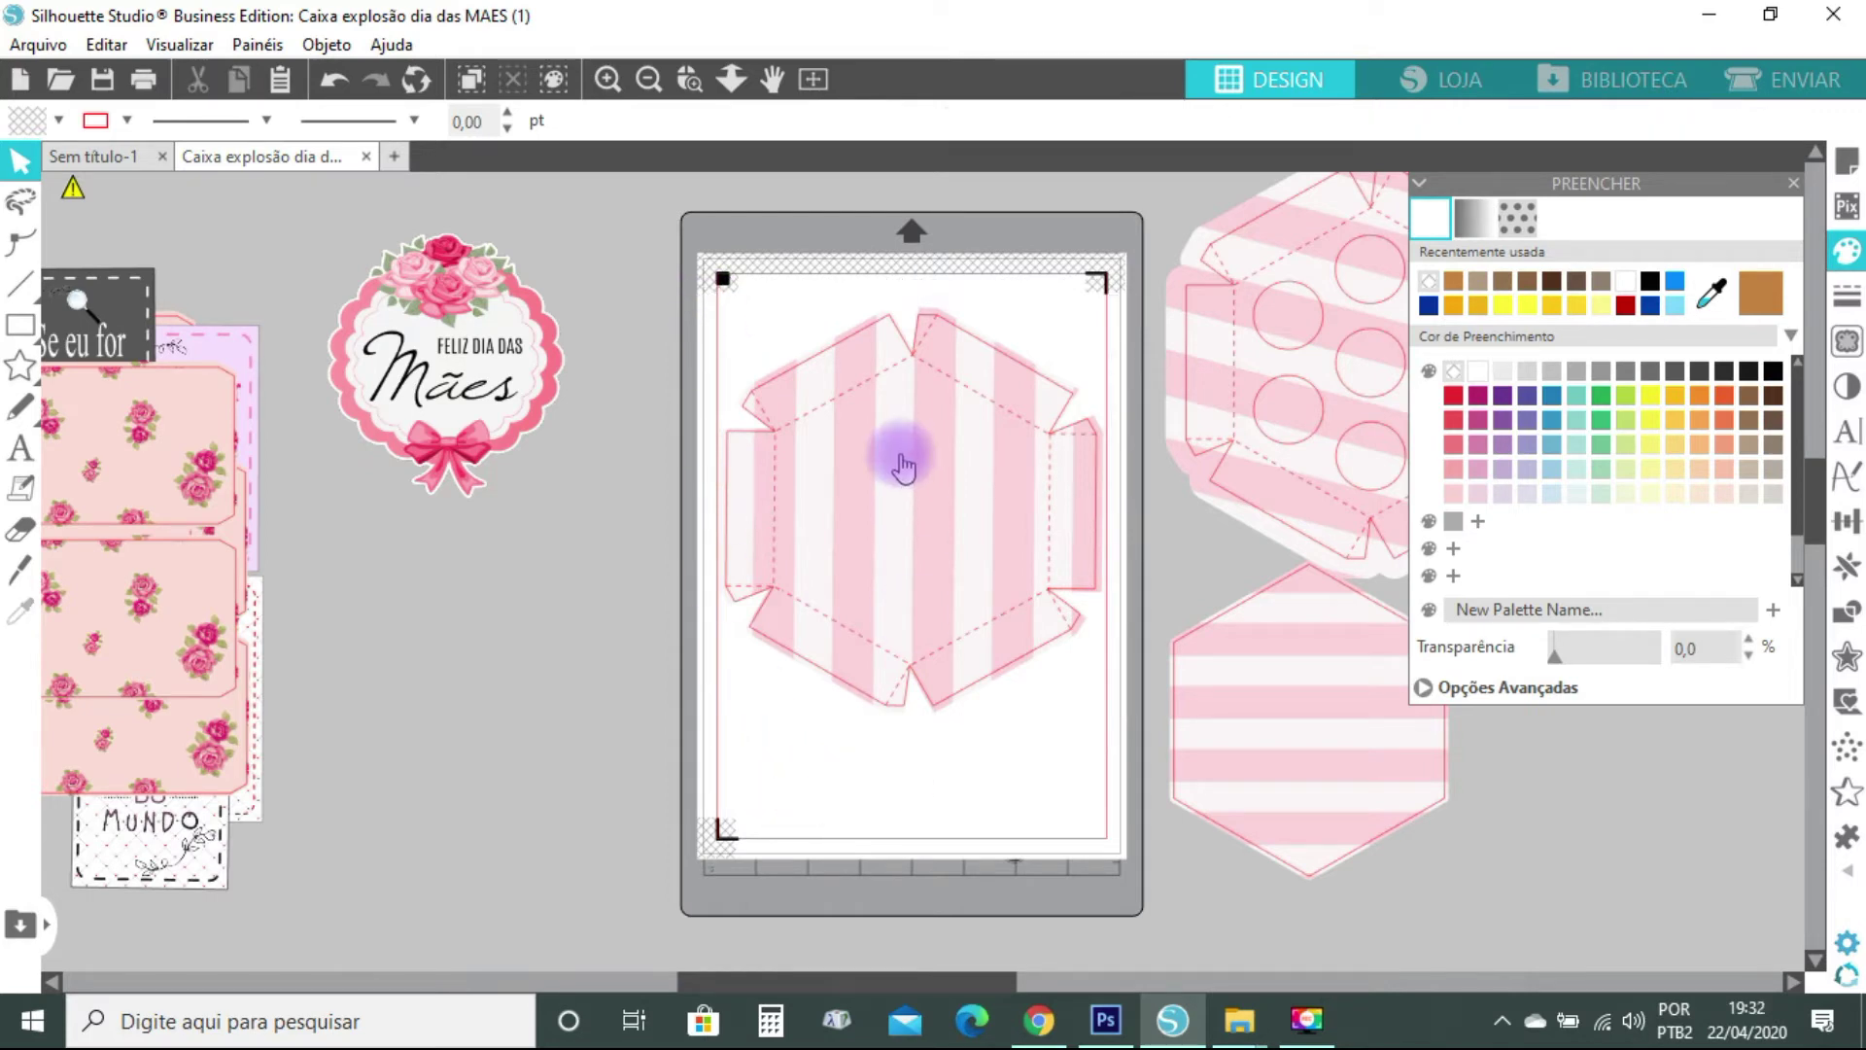
left_click(957, 698)
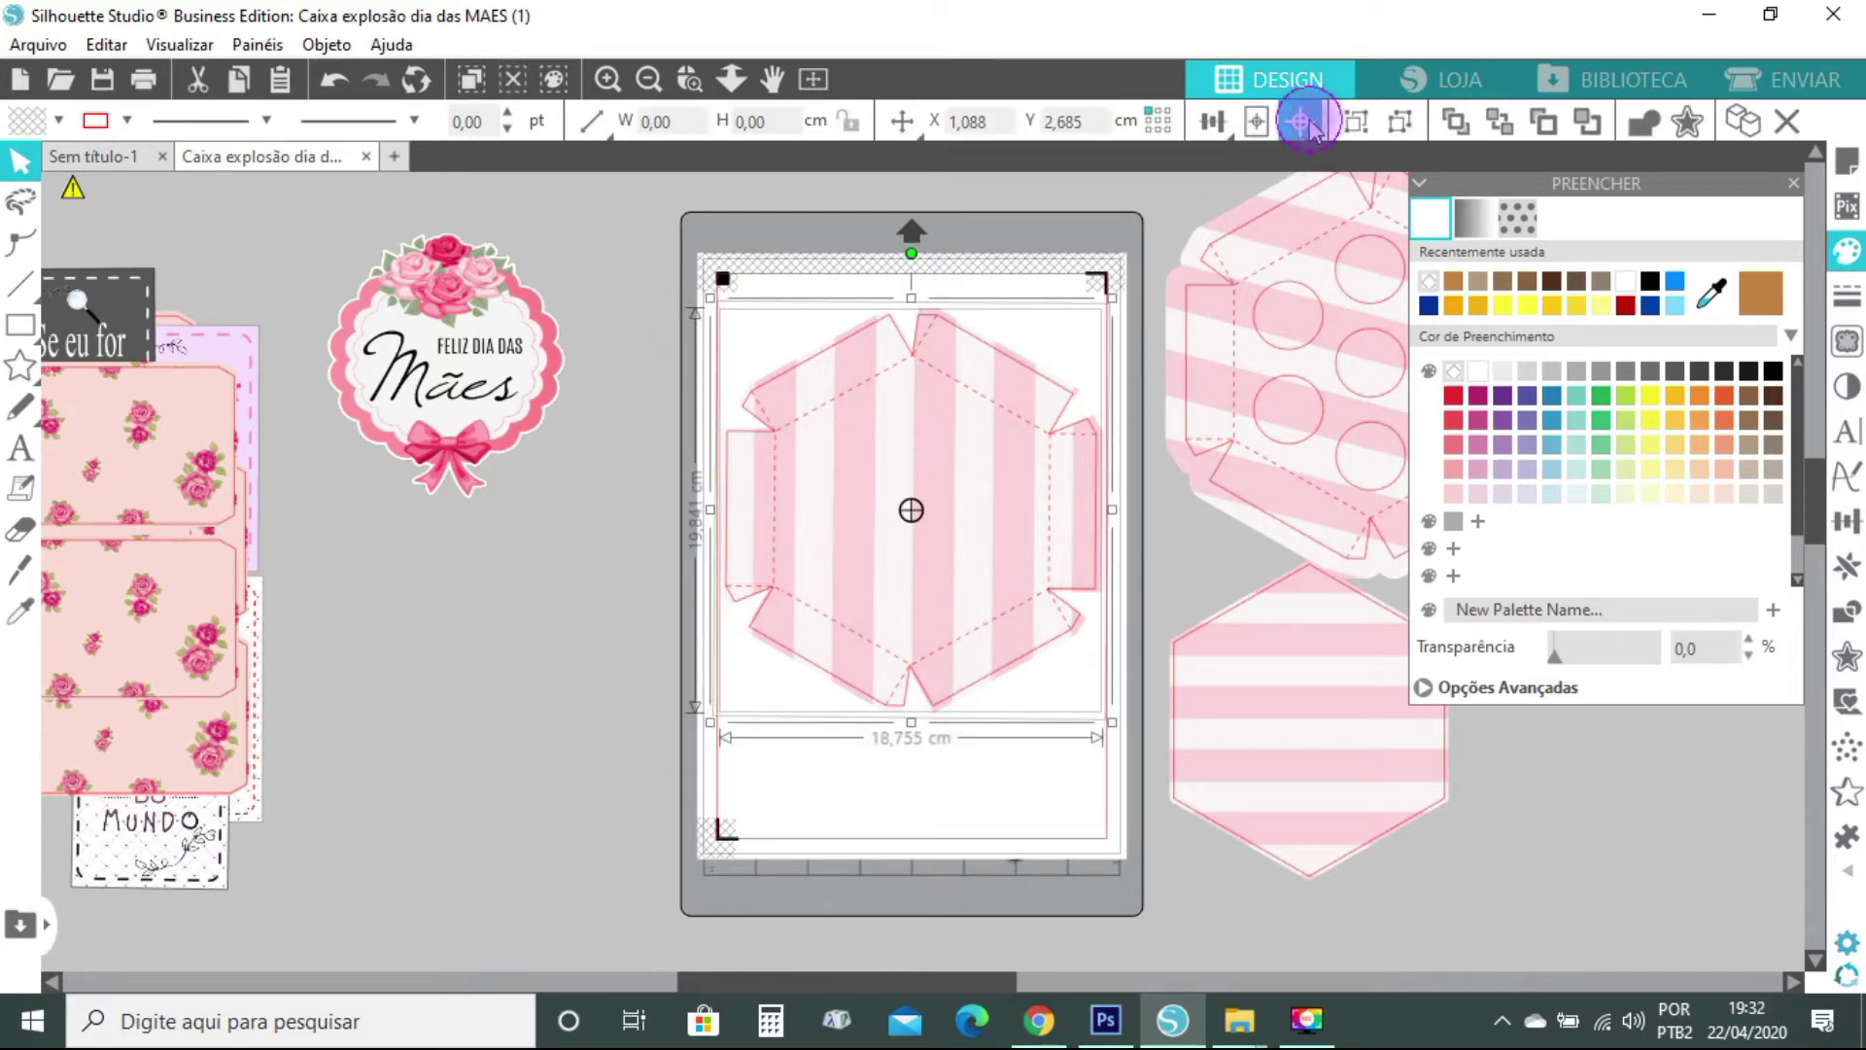
Place the FELIZ DIA DAS Mães badge on the striped lid and center it with the lid's cut lines
left_click_drag(405, 345, 886, 491)
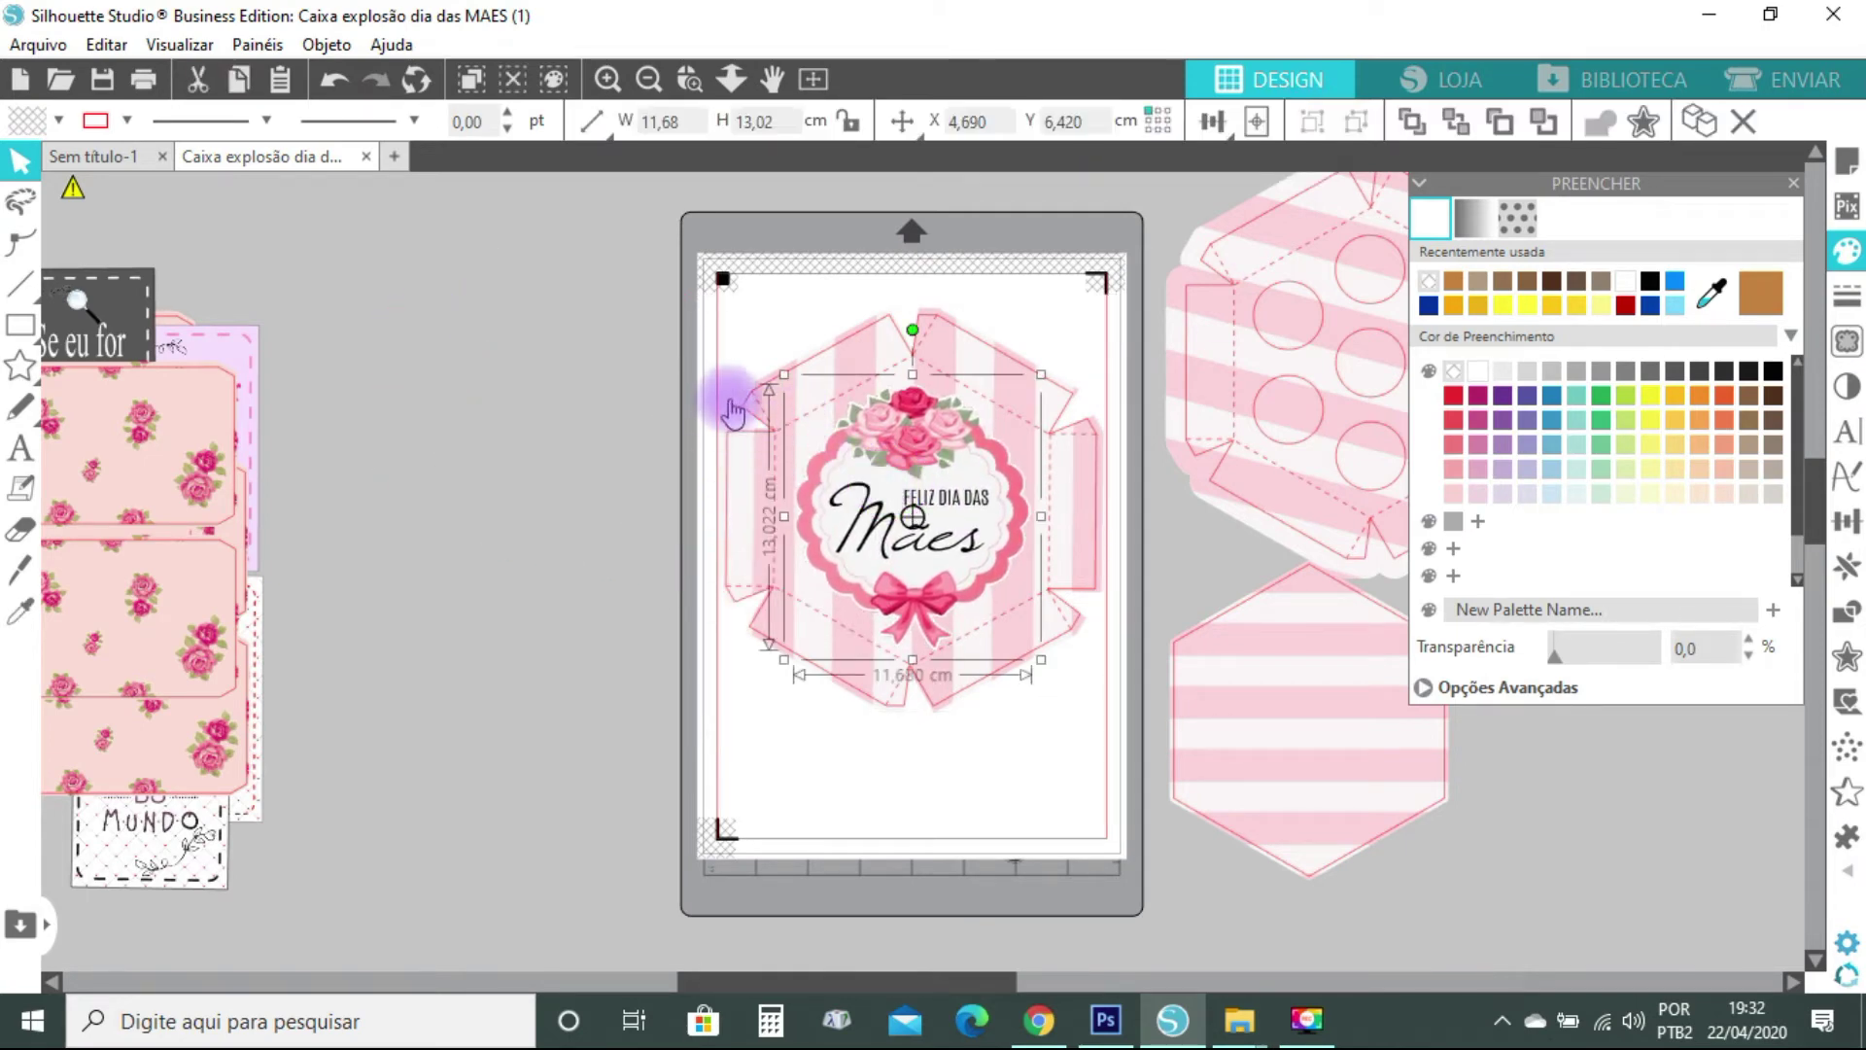
left_click(747, 418)
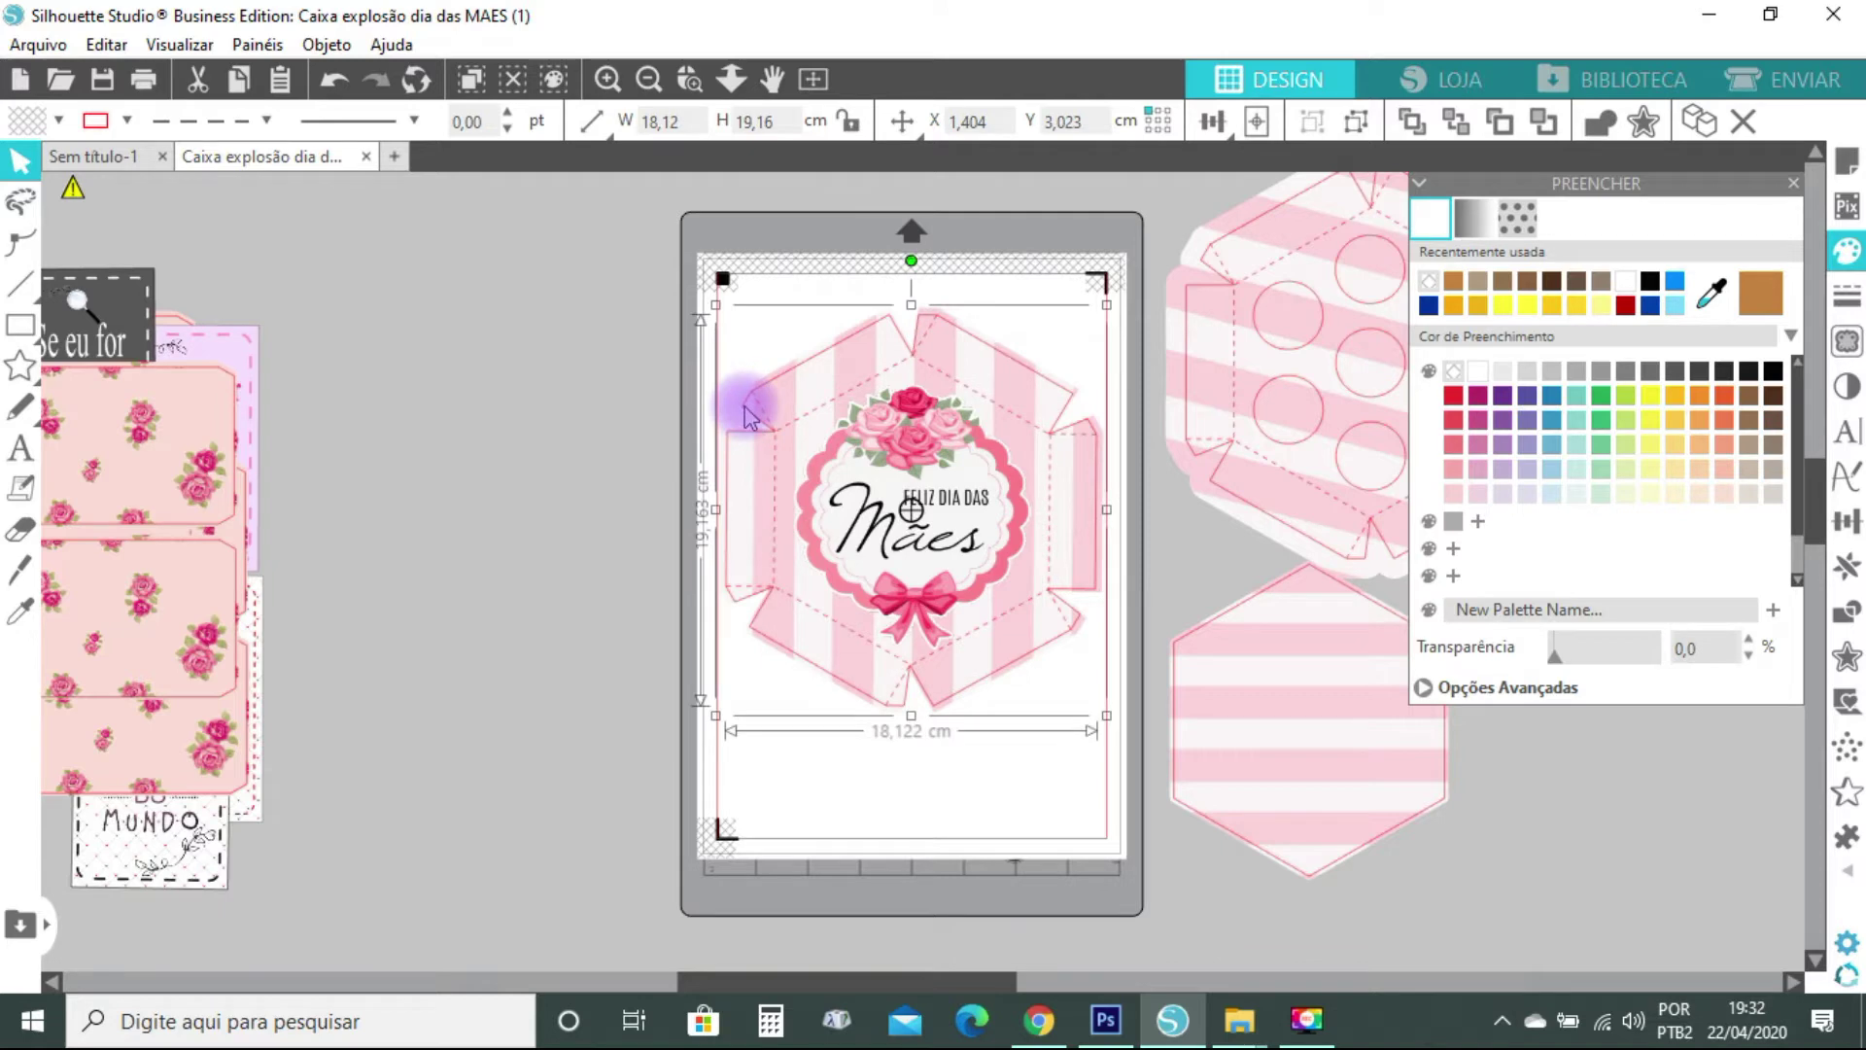
left_click(1264, 123)
left_click(1302, 124)
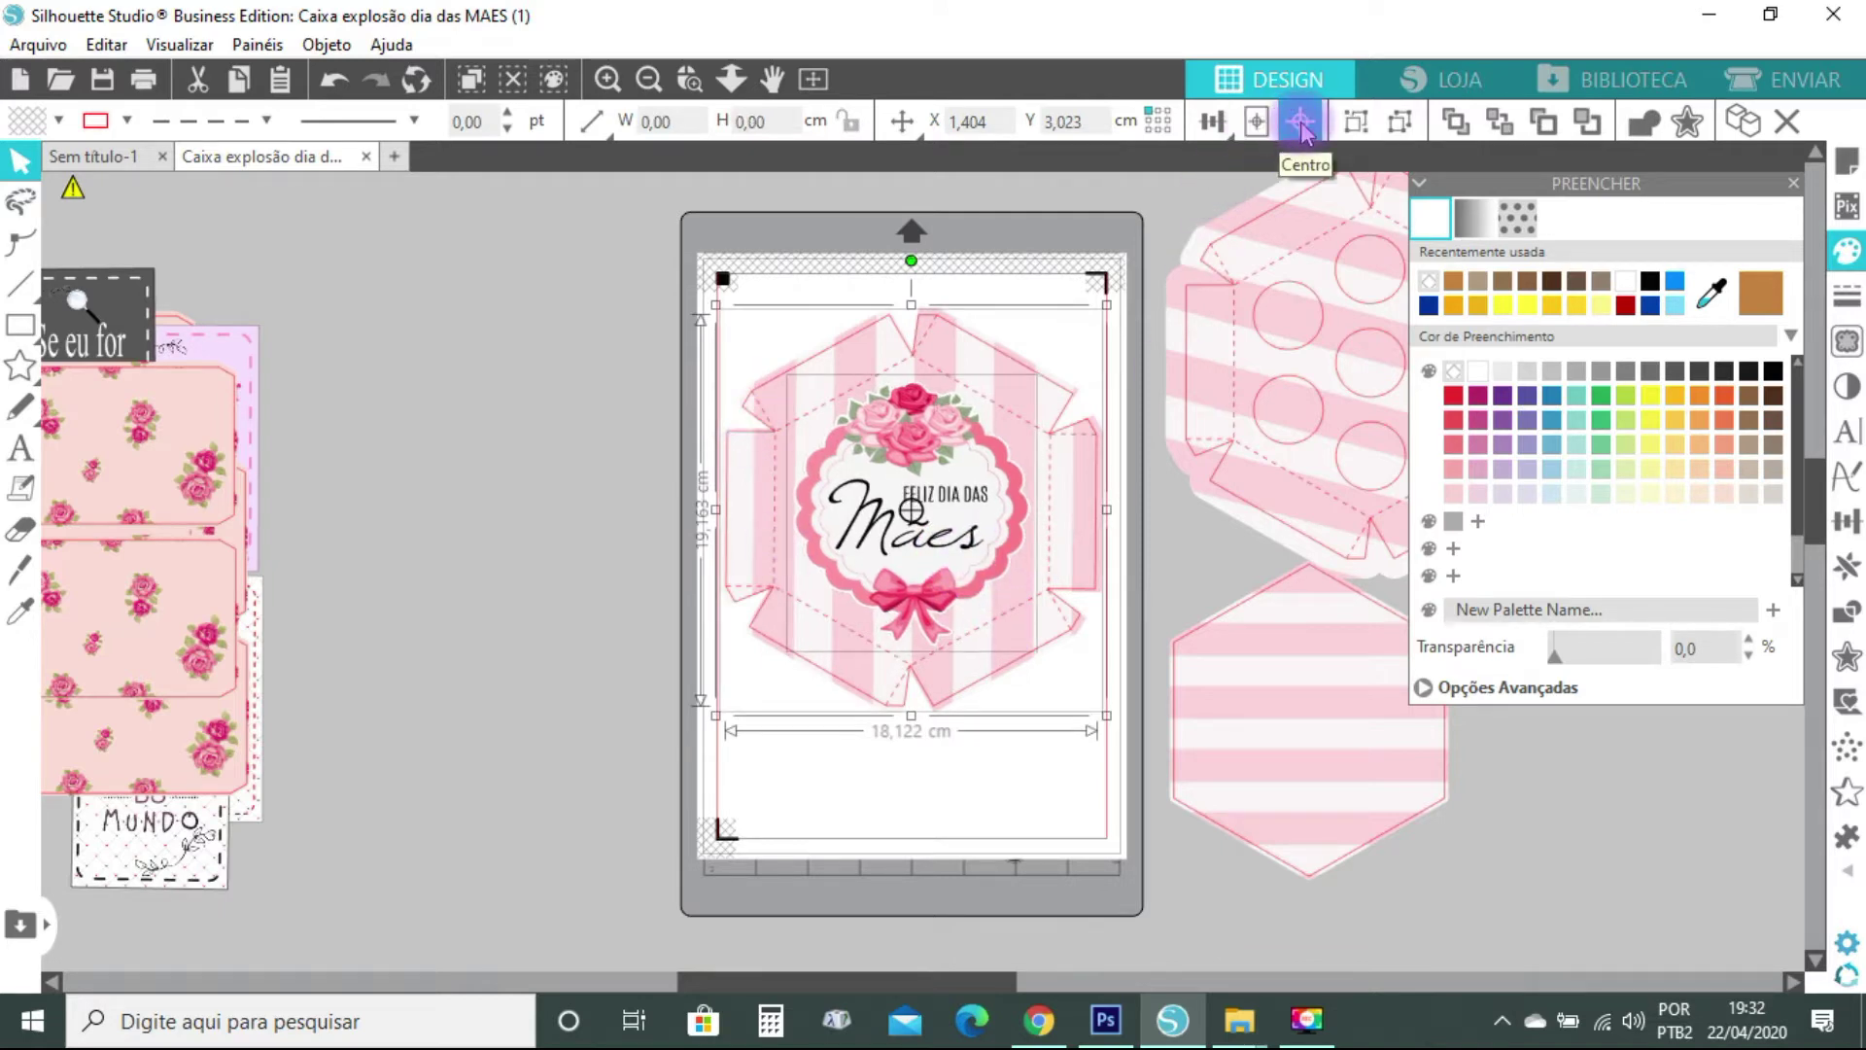
left_click(663, 932)
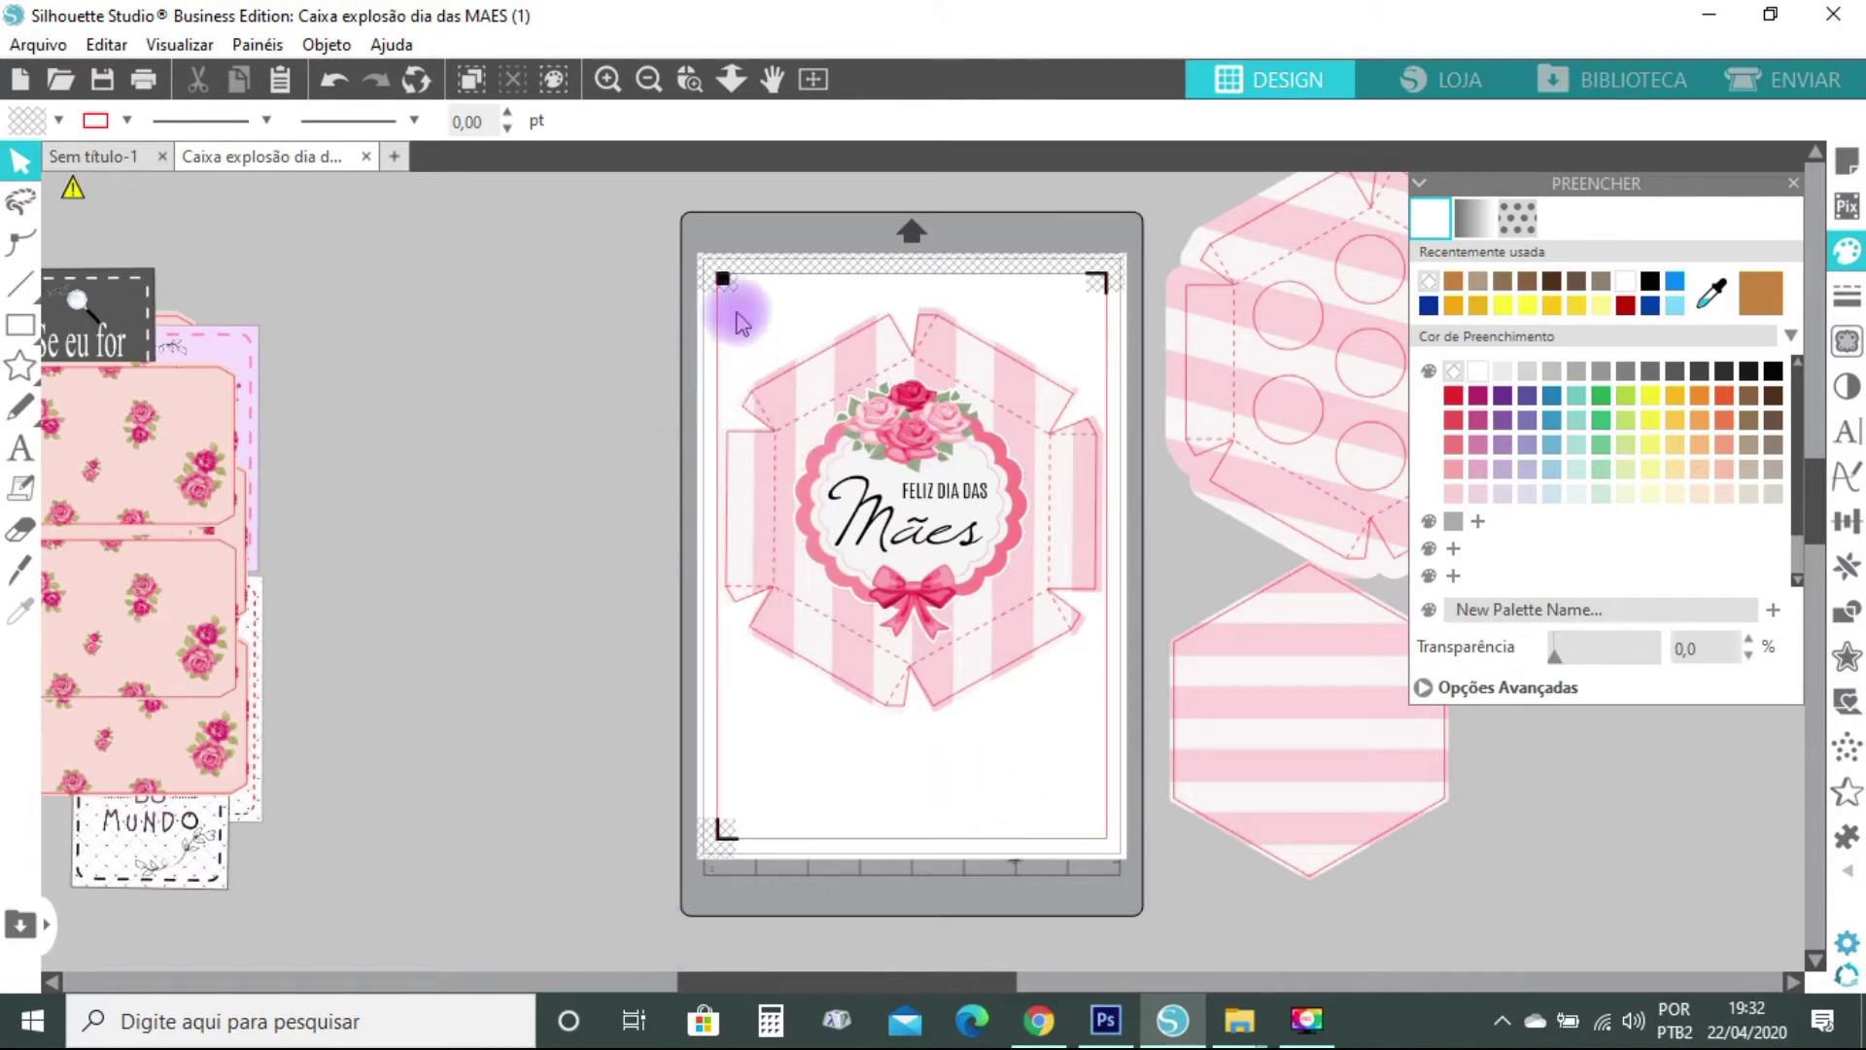
Group the badge, striped backing and lid cut lines, and move the group off the page beside the other striped pieces
left_click_drag(729, 301, 1041, 658)
right_click(1011, 573)
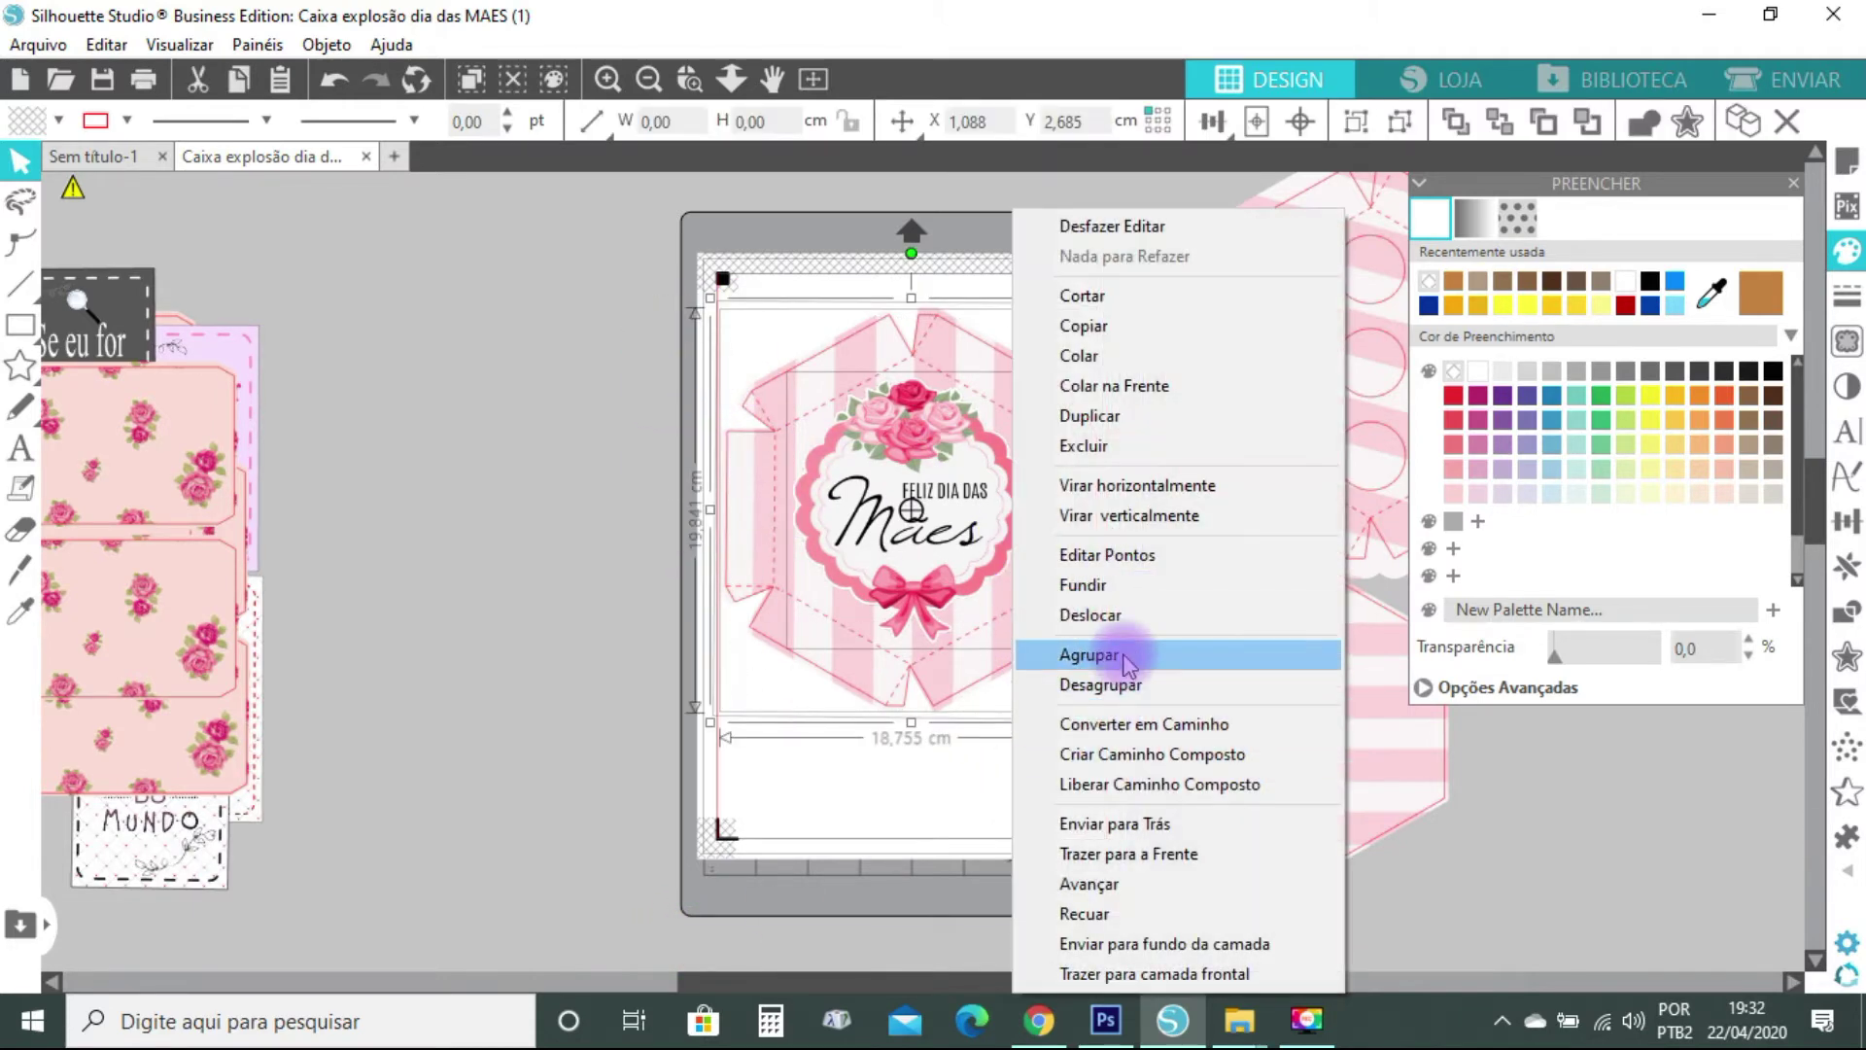
left_click(1089, 656)
left_click_drag(928, 476, 1436, 438)
Move the stacked floral envelope pieces onto the page and shift the uncovered message cards farther away from the page
left_click(146, 596)
left_click_drag(146, 596, 554, 571)
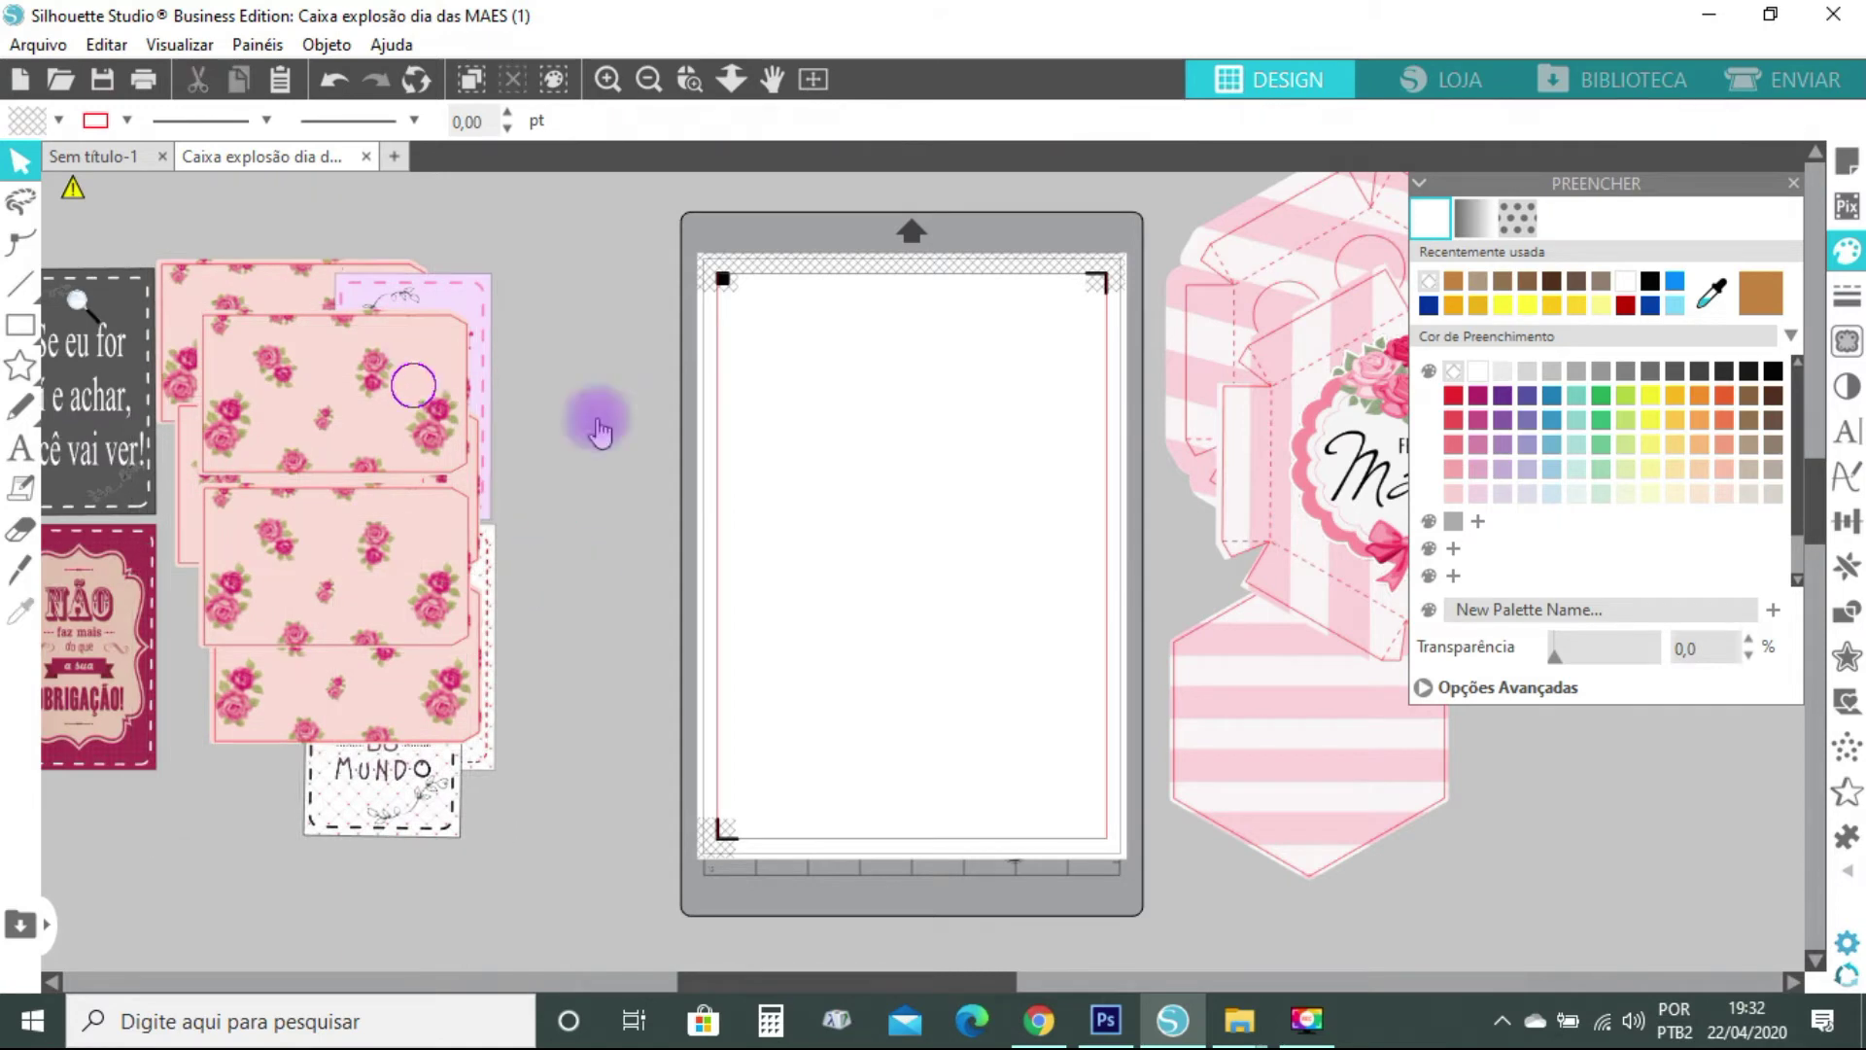
left_click_drag(445, 396, 1001, 423)
left_click_drag(373, 554, 1016, 681)
left_click_drag(315, 461, 812, 476)
left_click_drag(355, 438, 854, 396)
left_click_drag(375, 627, 1063, 671)
left_click_drag(259, 335, 835, 375)
left_click_drag(556, 234, 275, 827)
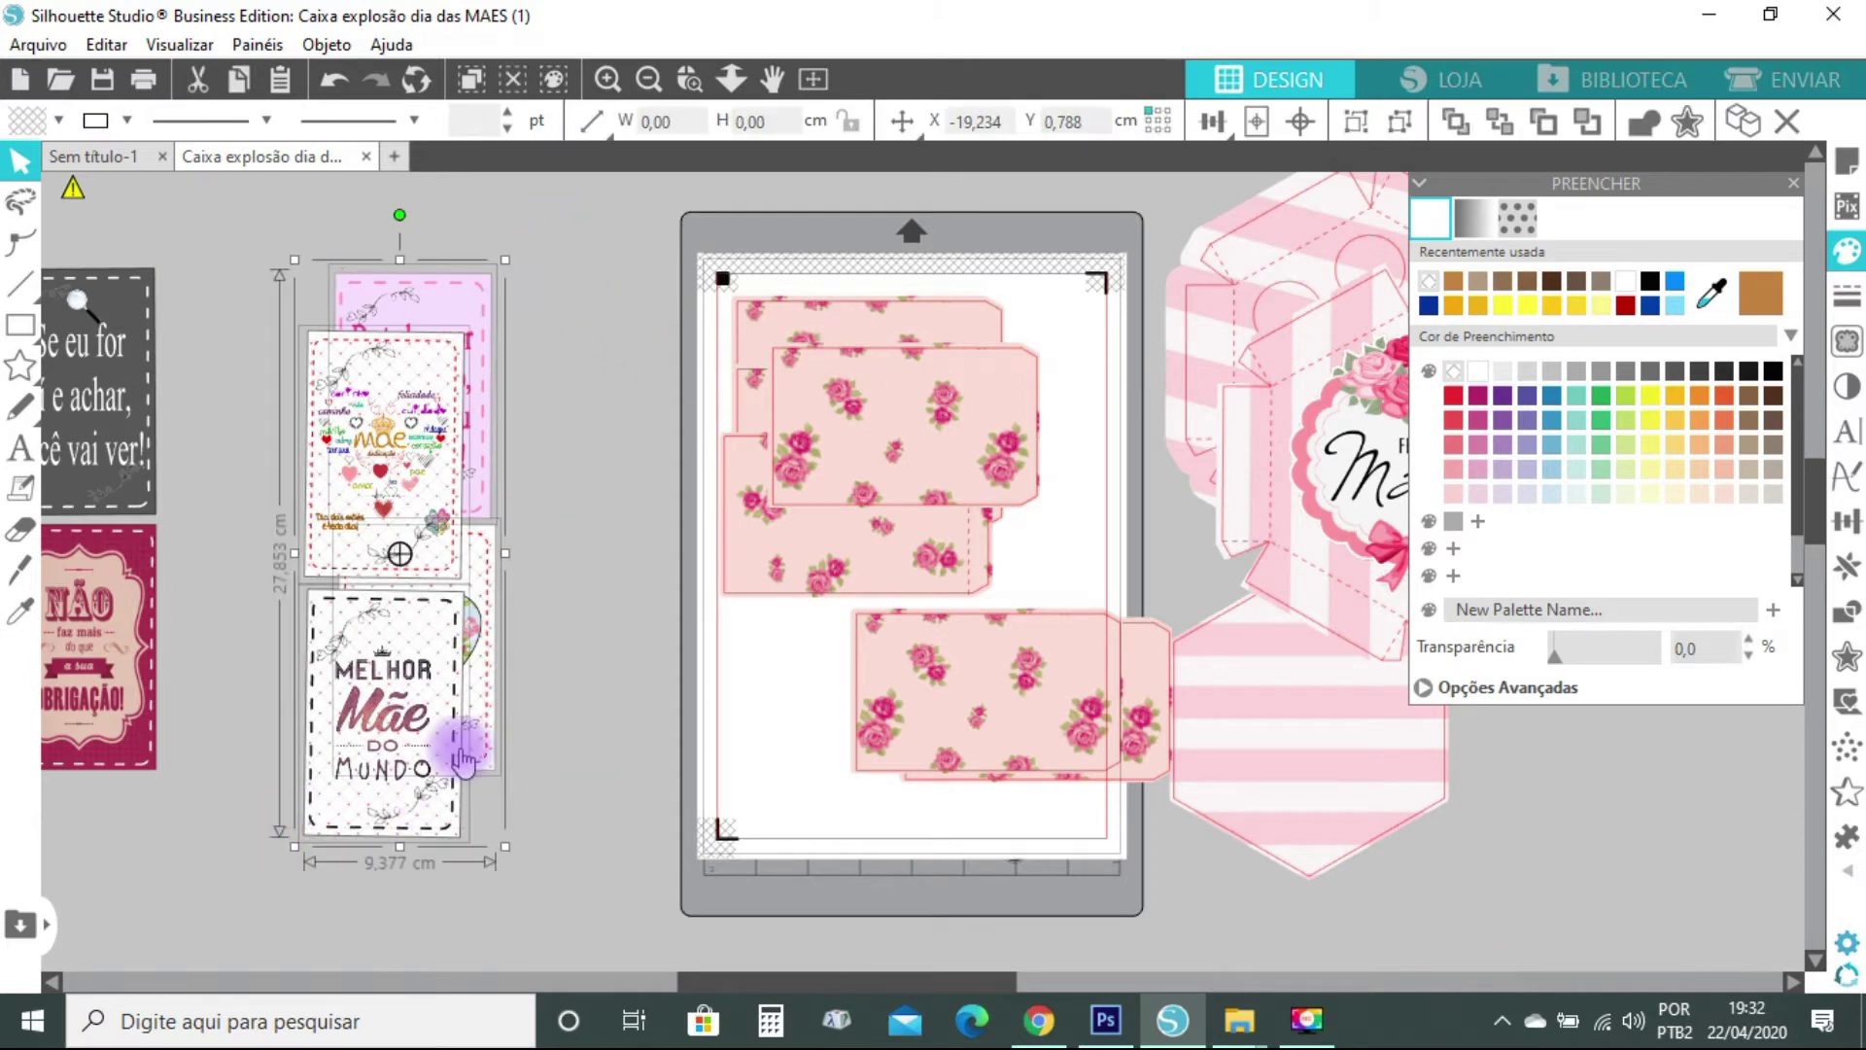
left_click_drag(462, 749, 124, 729)
Move one plain floral envelope piece and one with a dashed fold line off the page, lining them up one above the other
left_click_drag(983, 431, 473, 352)
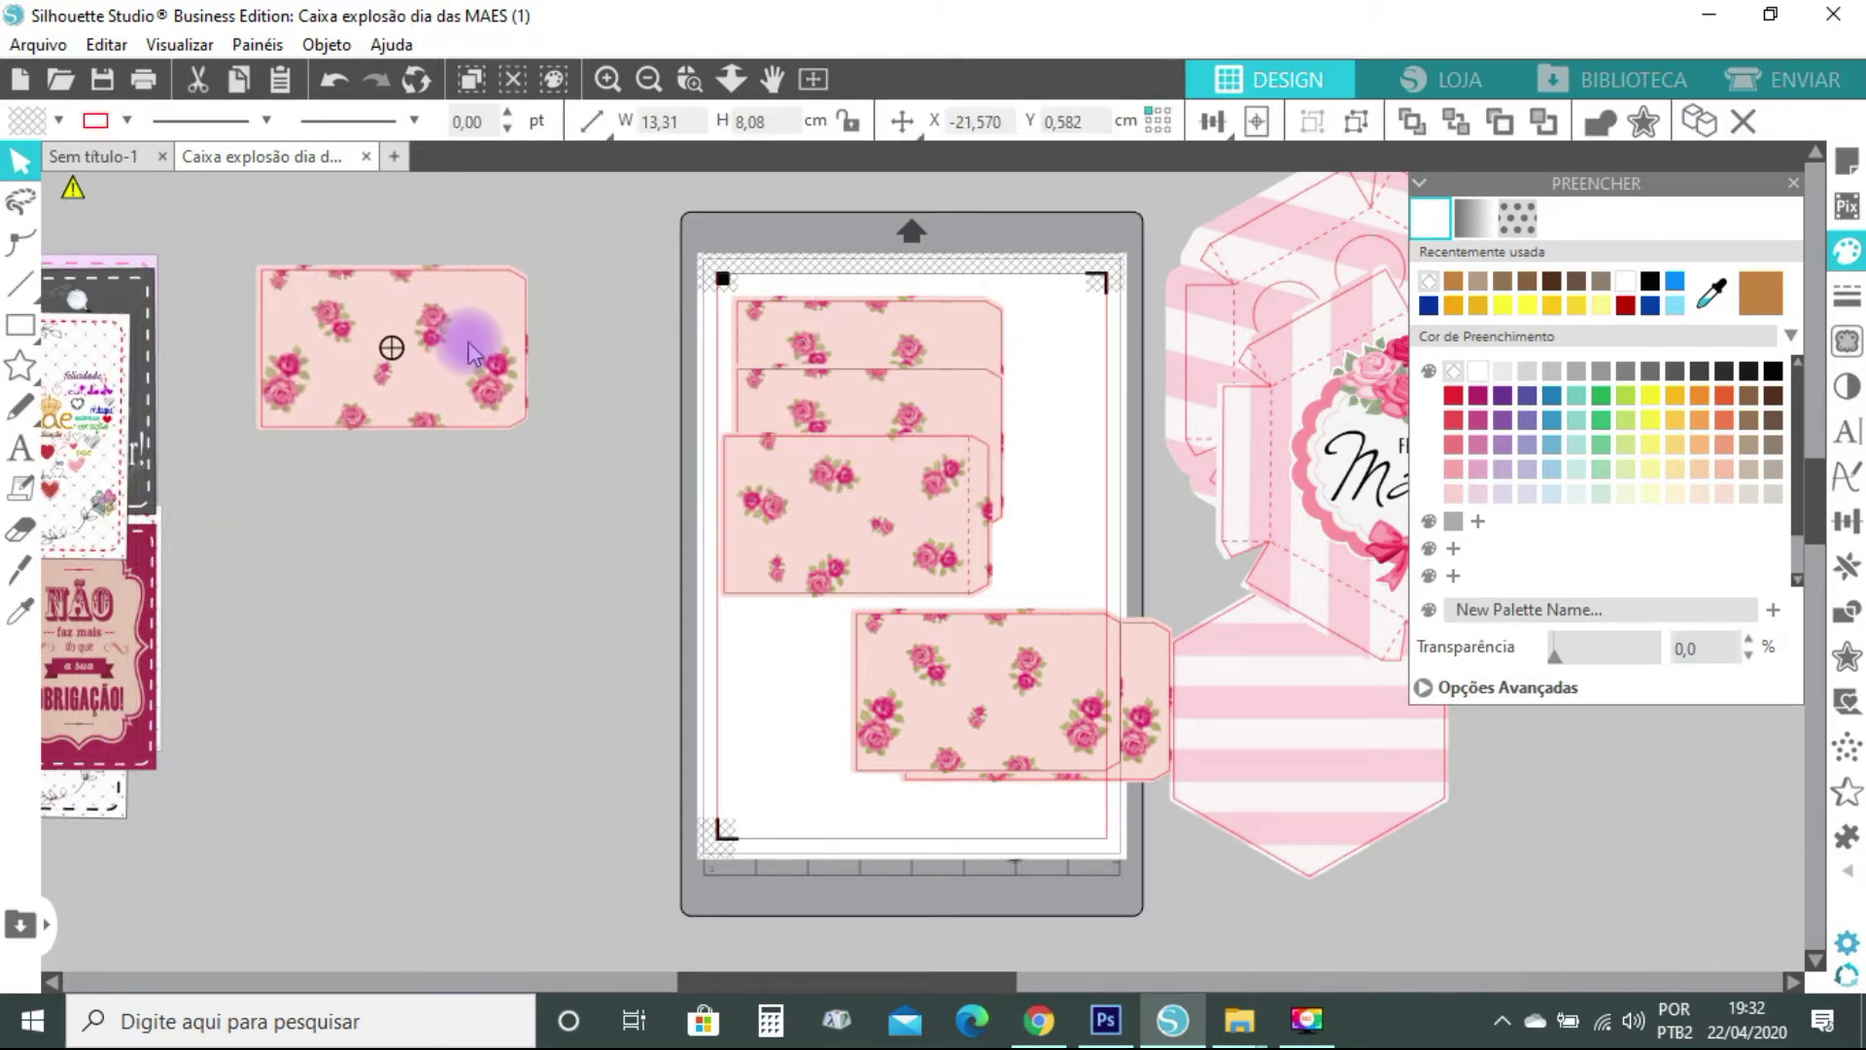
left_click_drag(841, 504, 460, 816)
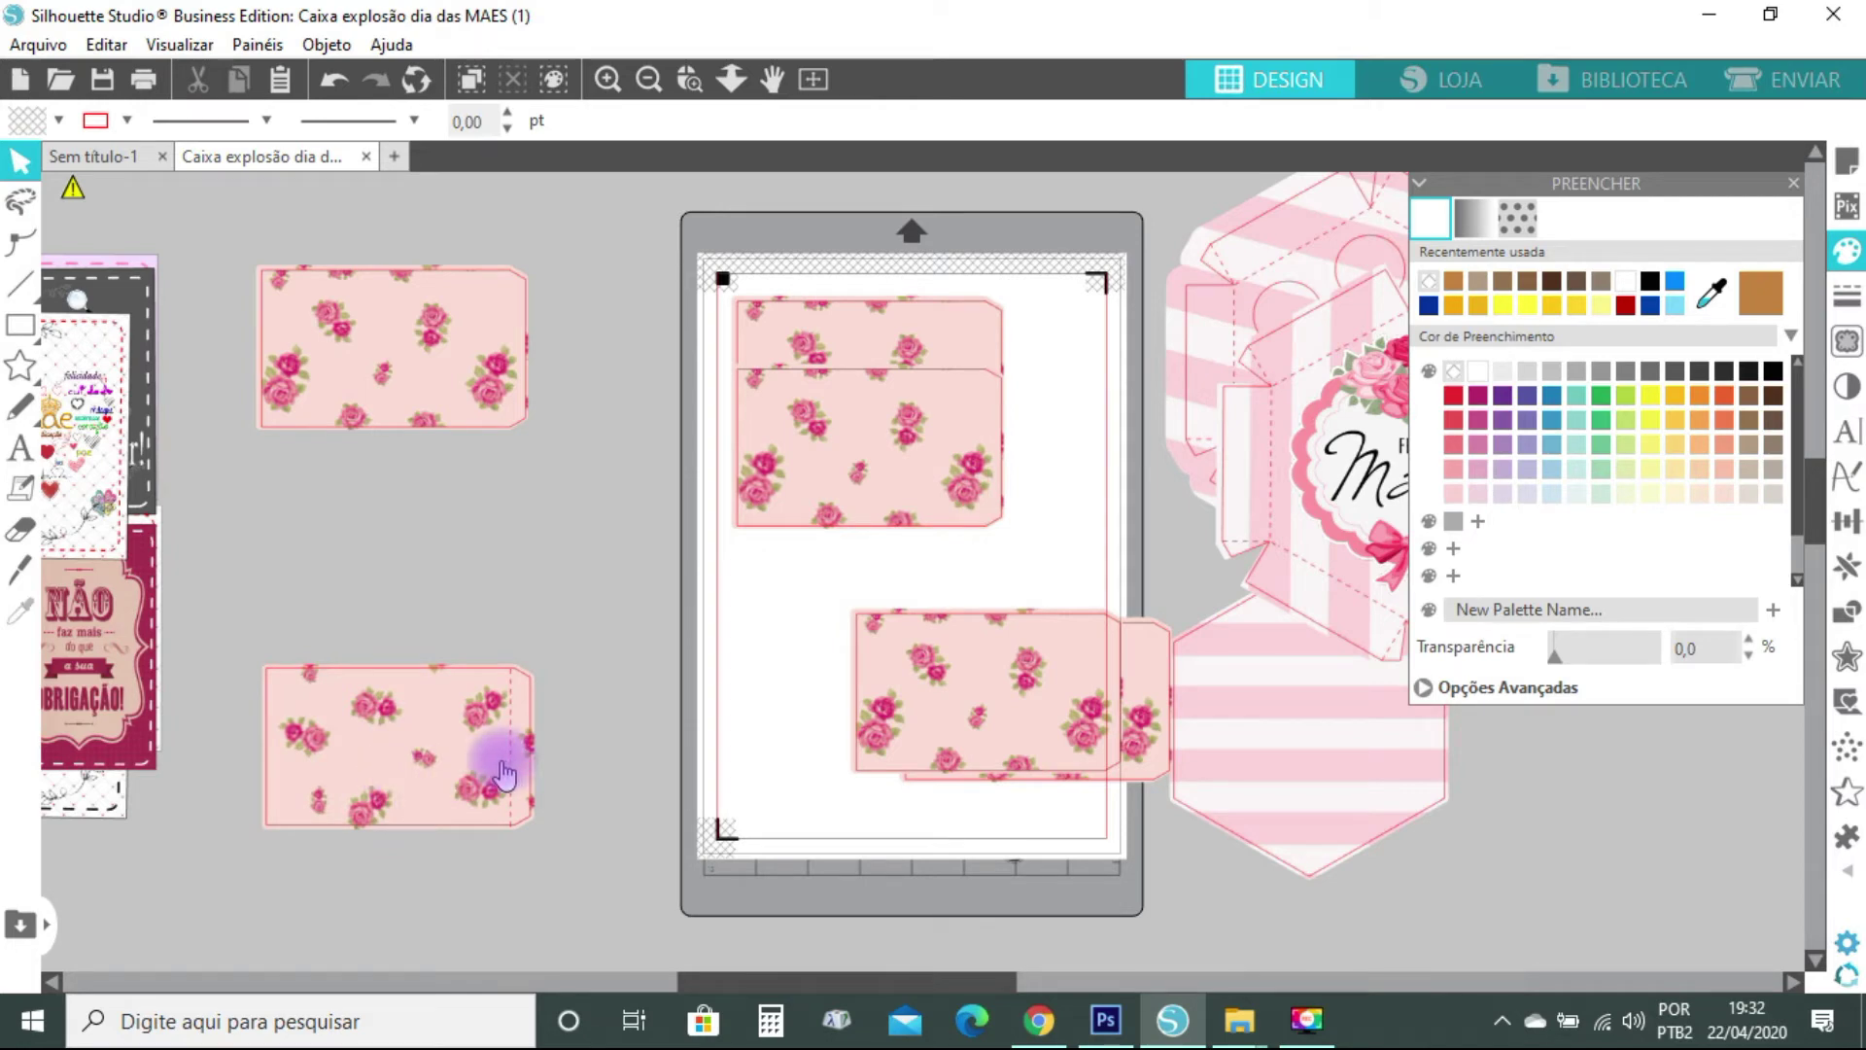
left_click_drag(436, 335, 442, 564)
left_click(609, 78)
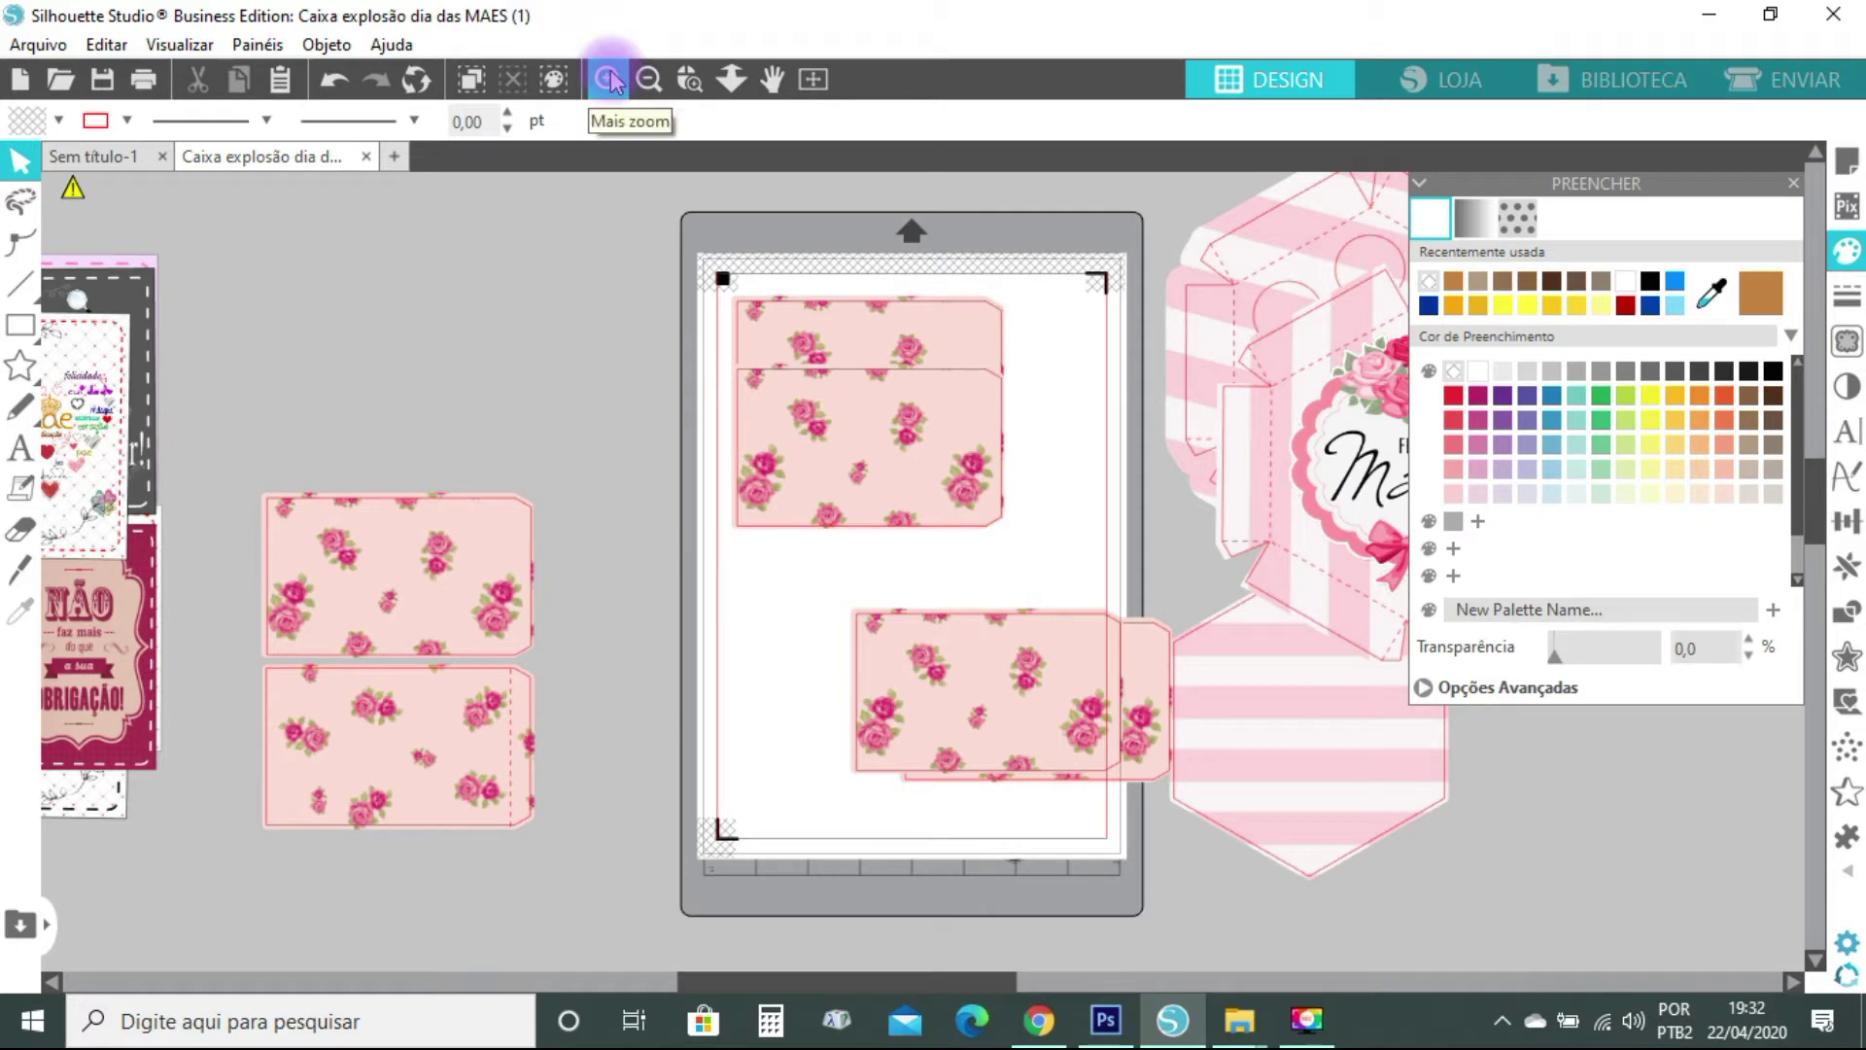
Clear the remaining floral envelope pieces off the page and place the lined-up pair of envelope pieces on it
left_click_drag(949, 388, 559, 280)
left_click_drag(1011, 720, 438, 918)
left_click_drag(259, 541, 924, 487)
left_click(295, 737)
left_click_drag(396, 924, 504, 480)
Move the floral envelope piece with the dashed fold line off the page, next to the striped hexagon
left_click(610, 82)
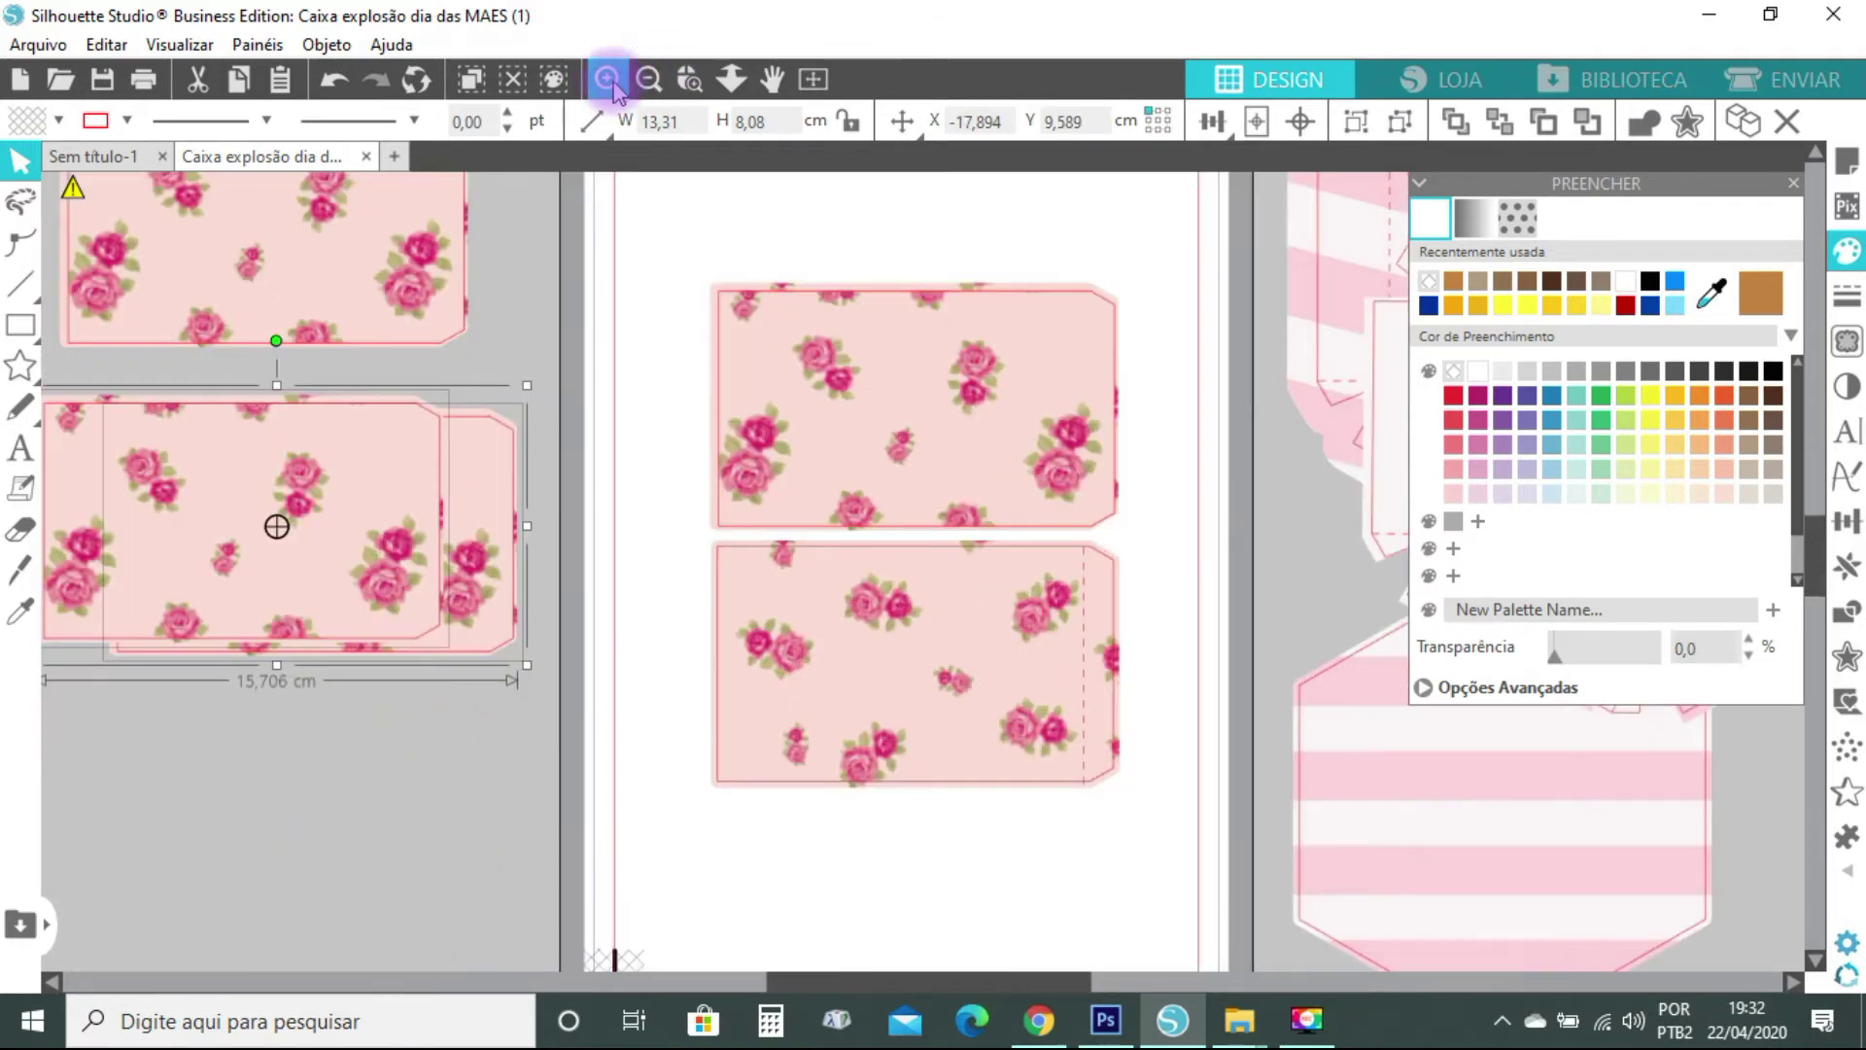
left_click(1237, 638)
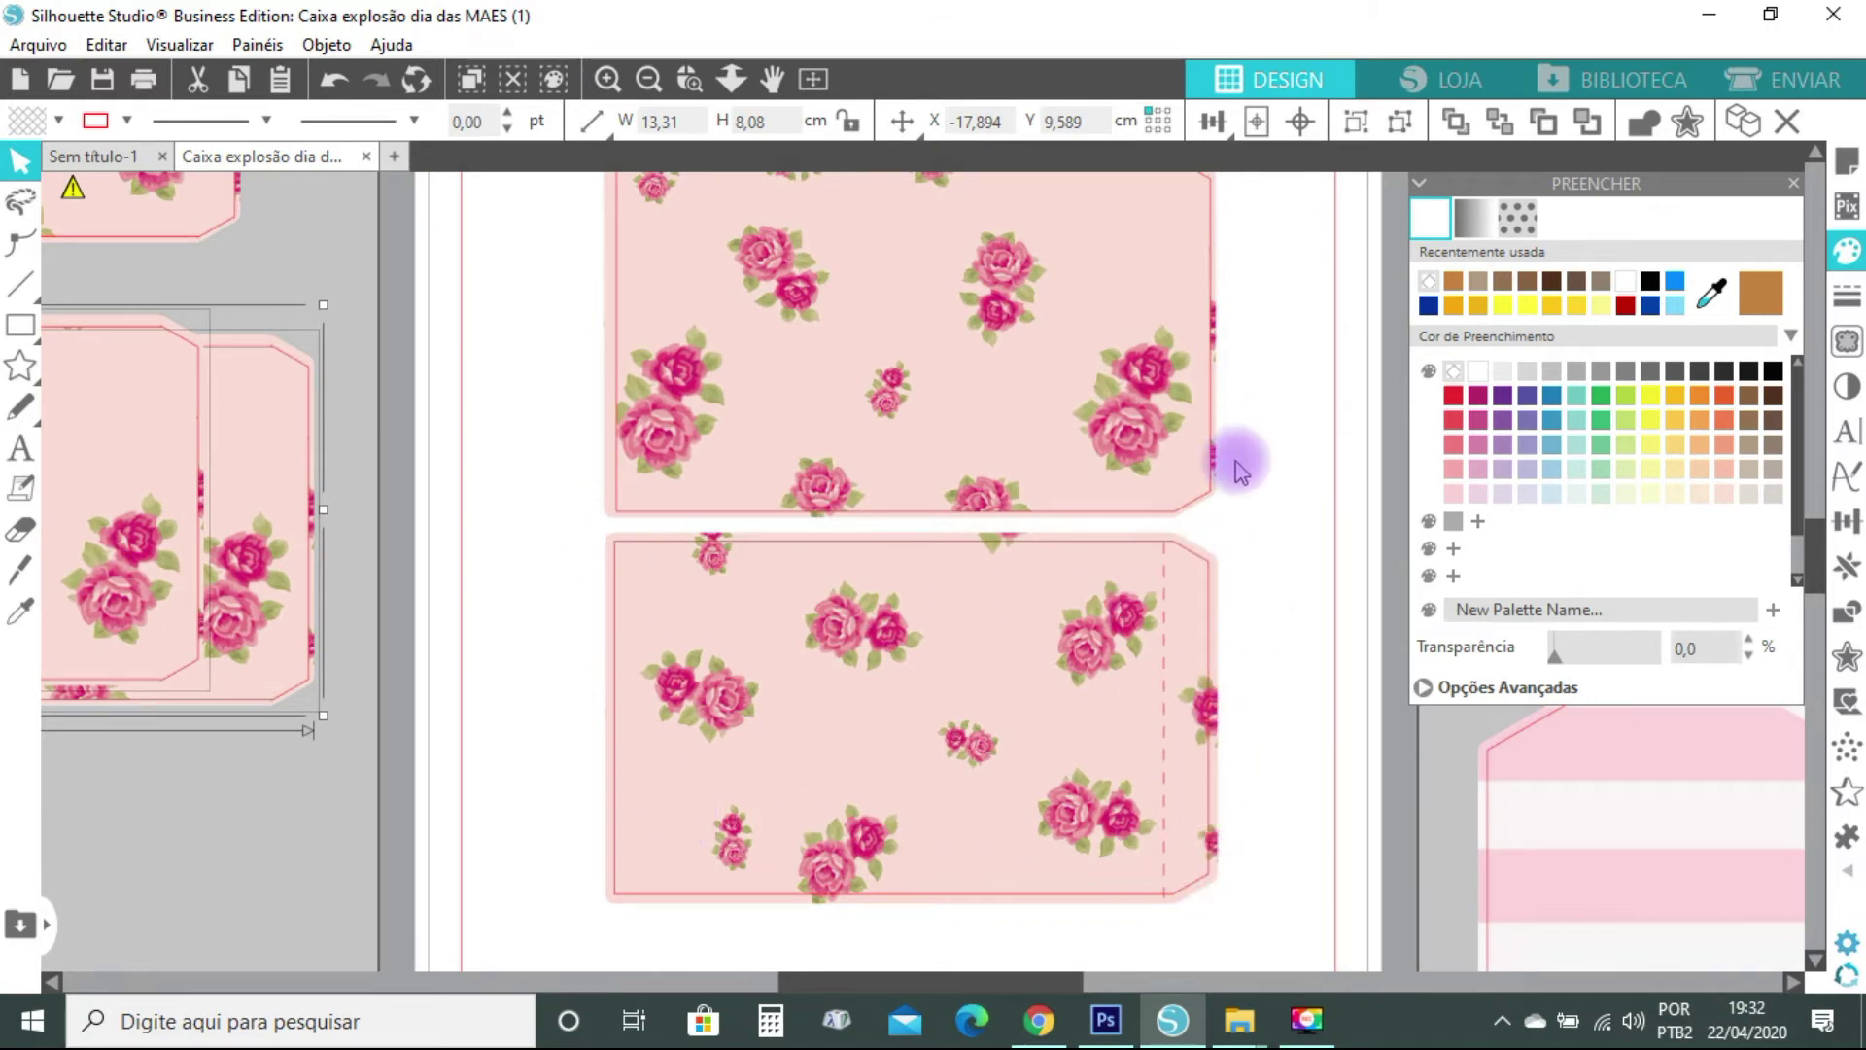
scroll(1182, 479, "up", 1)
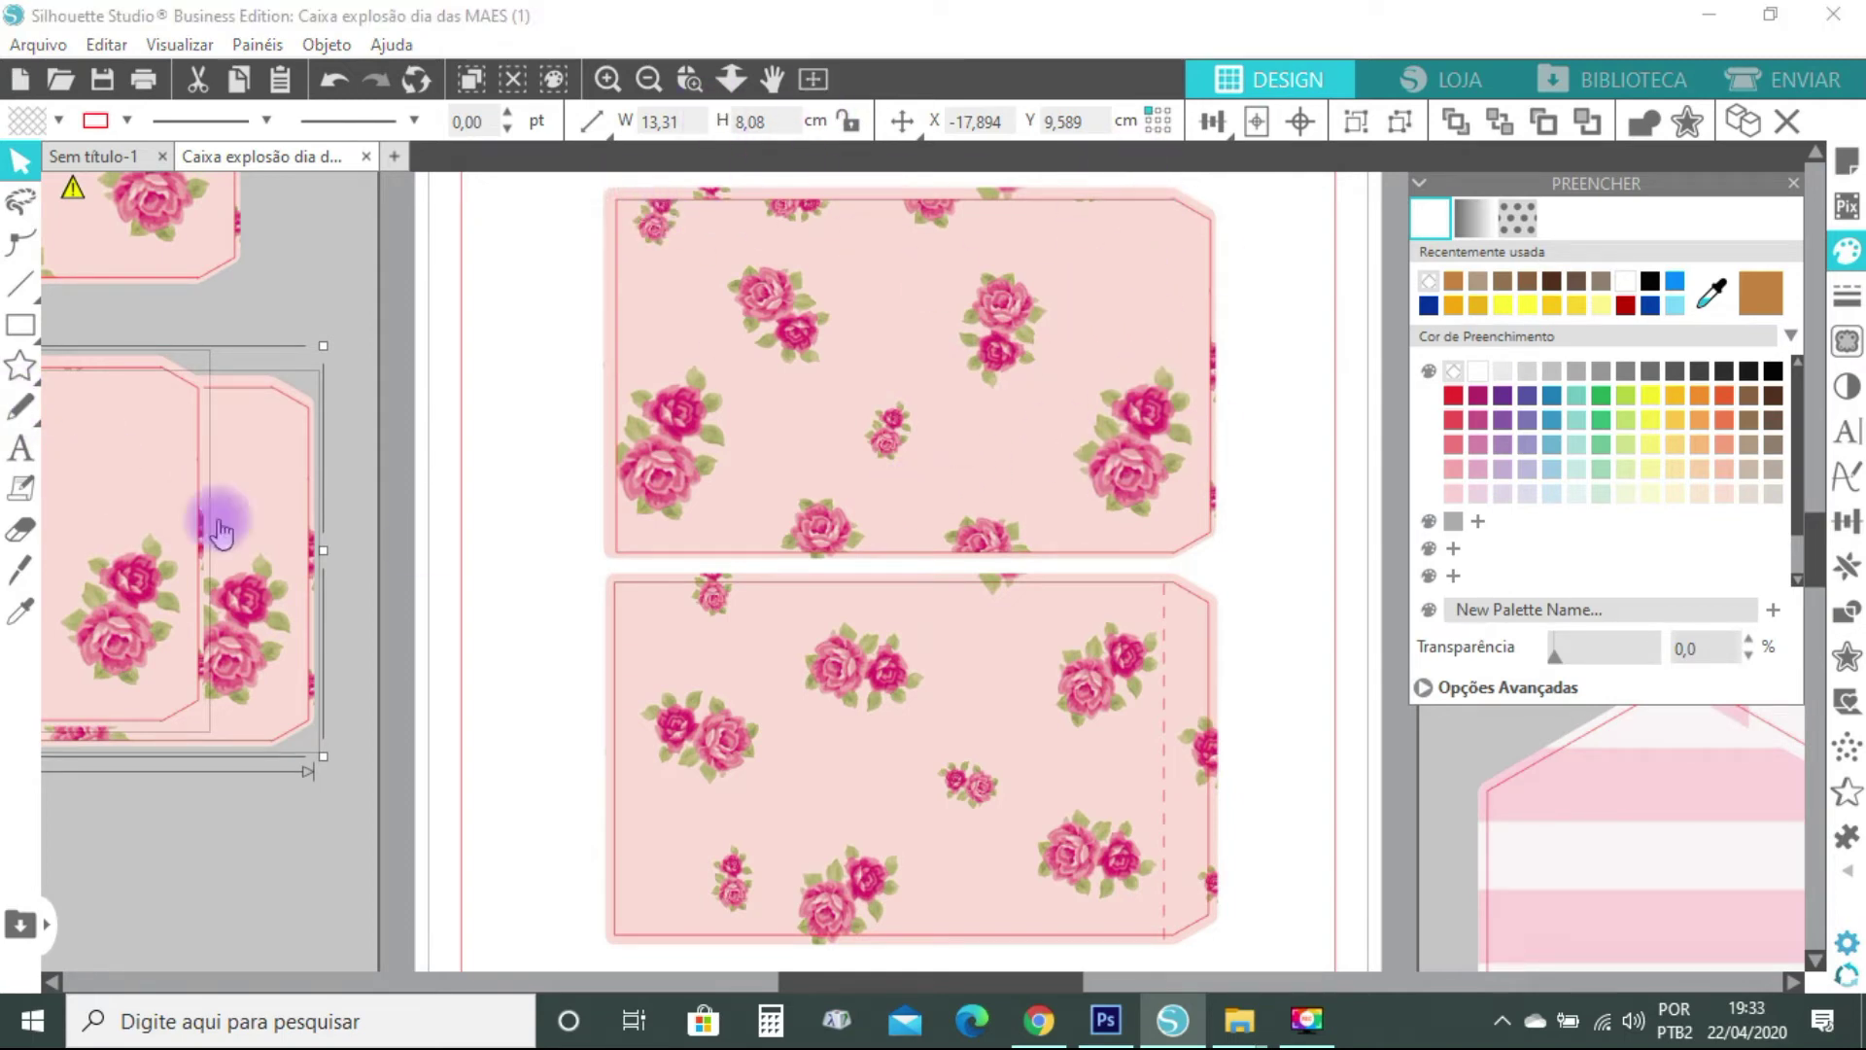
left_click(814, 85)
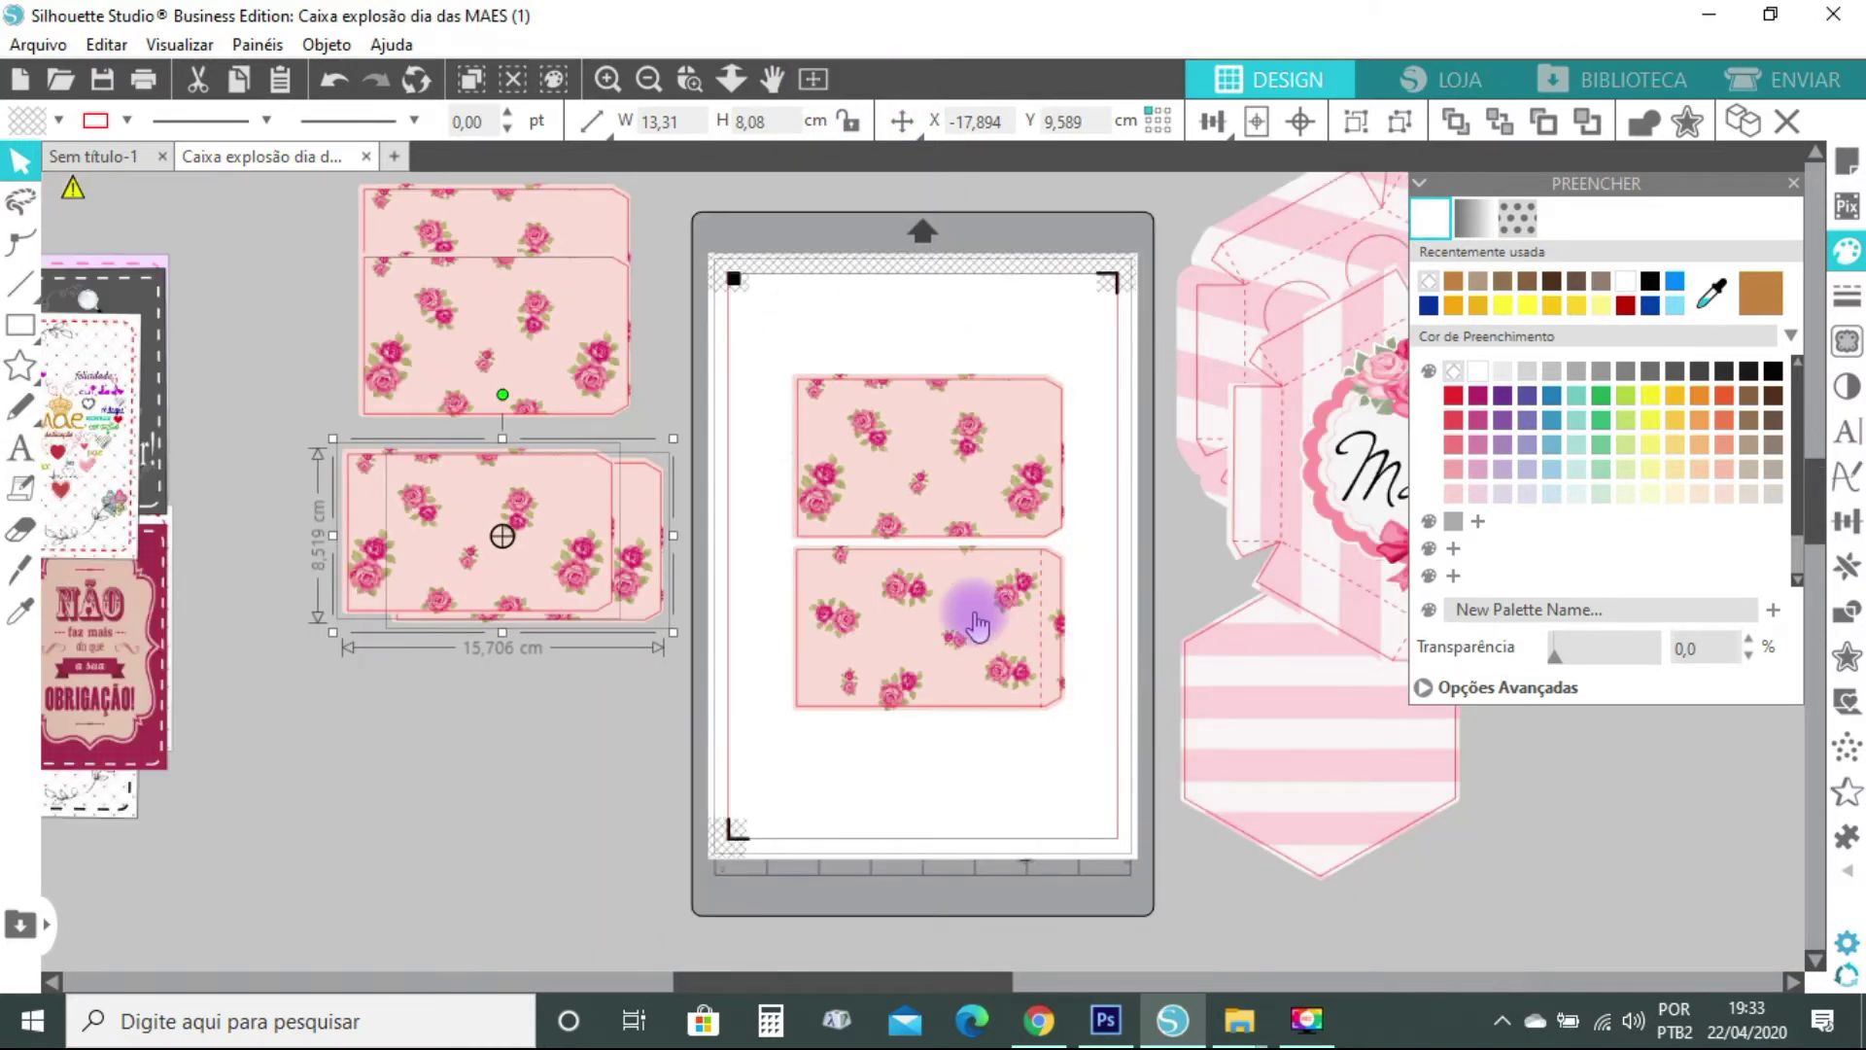
left_click_drag(975, 625, 1412, 785)
Ungroup the remaining envelope piece and separate its cut outline from the floral backing, with the outline lower on the page
left_click(952, 473)
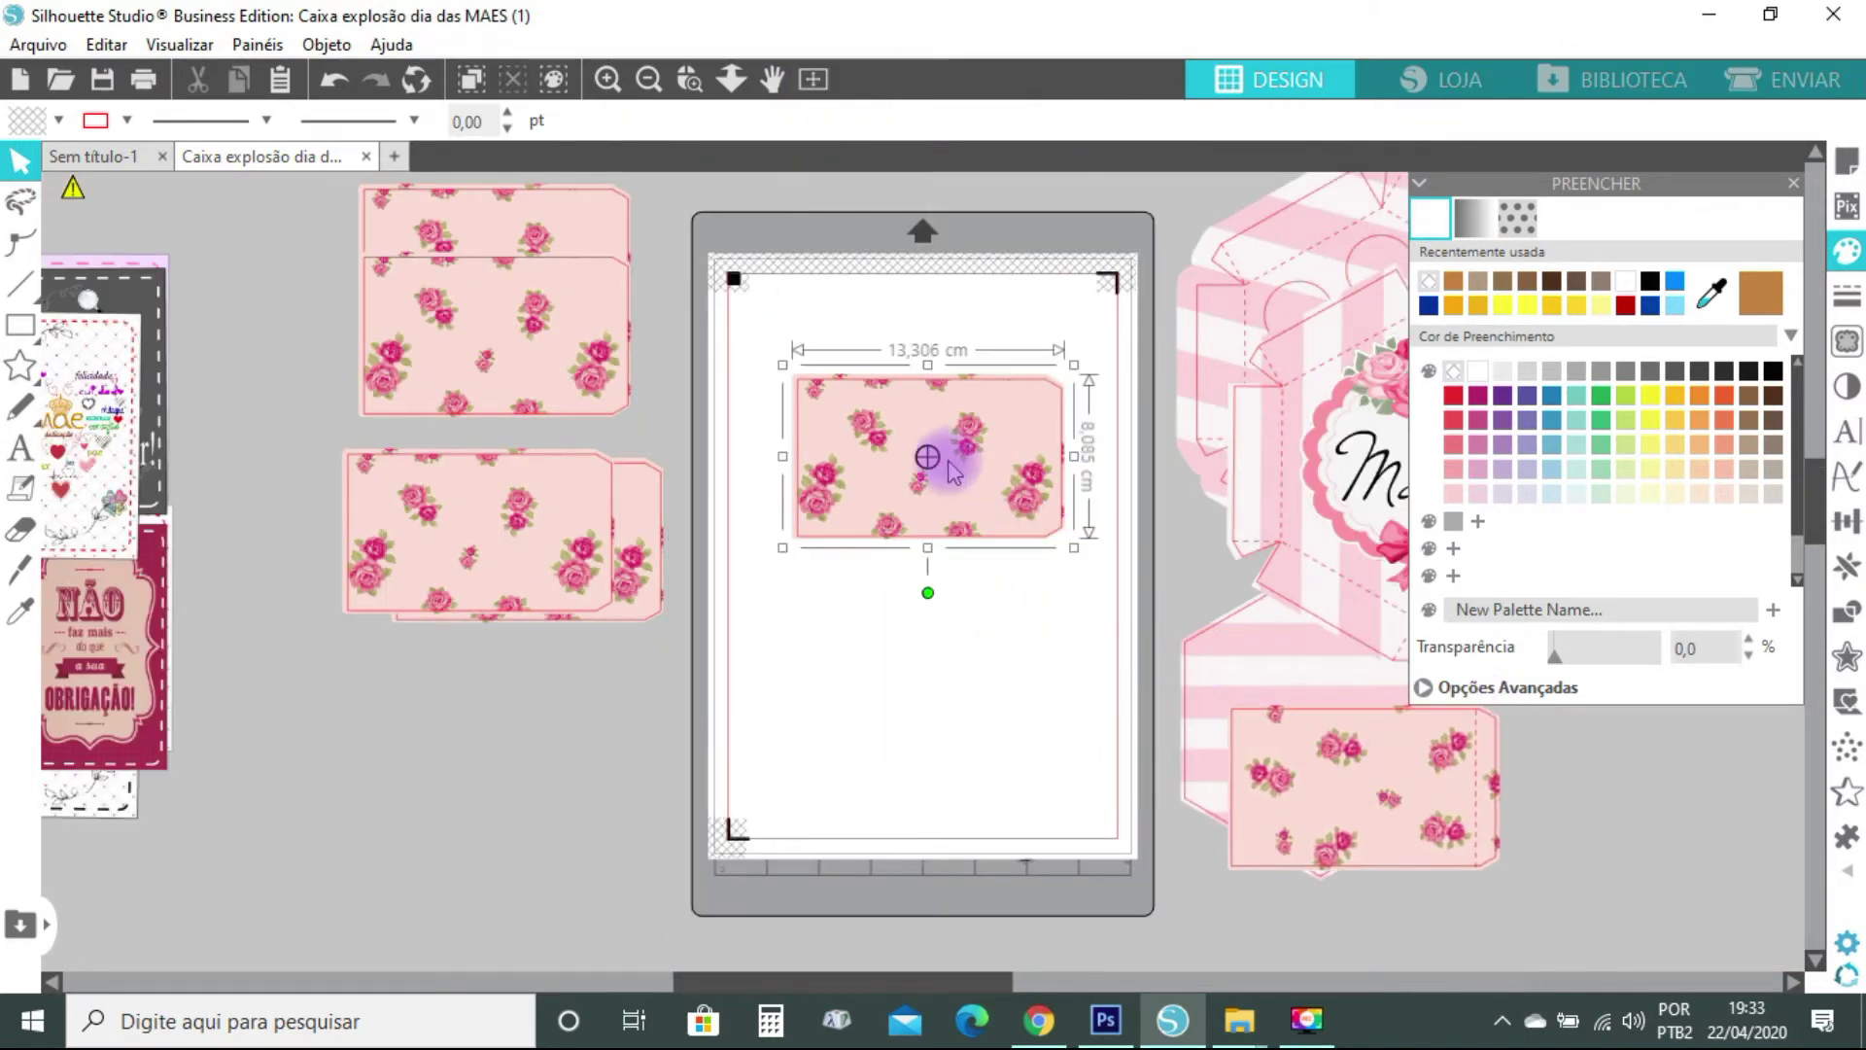
right_click(952, 473)
left_click(950, 687)
left_click(866, 733)
left_click_drag(1022, 477, 931, 449)
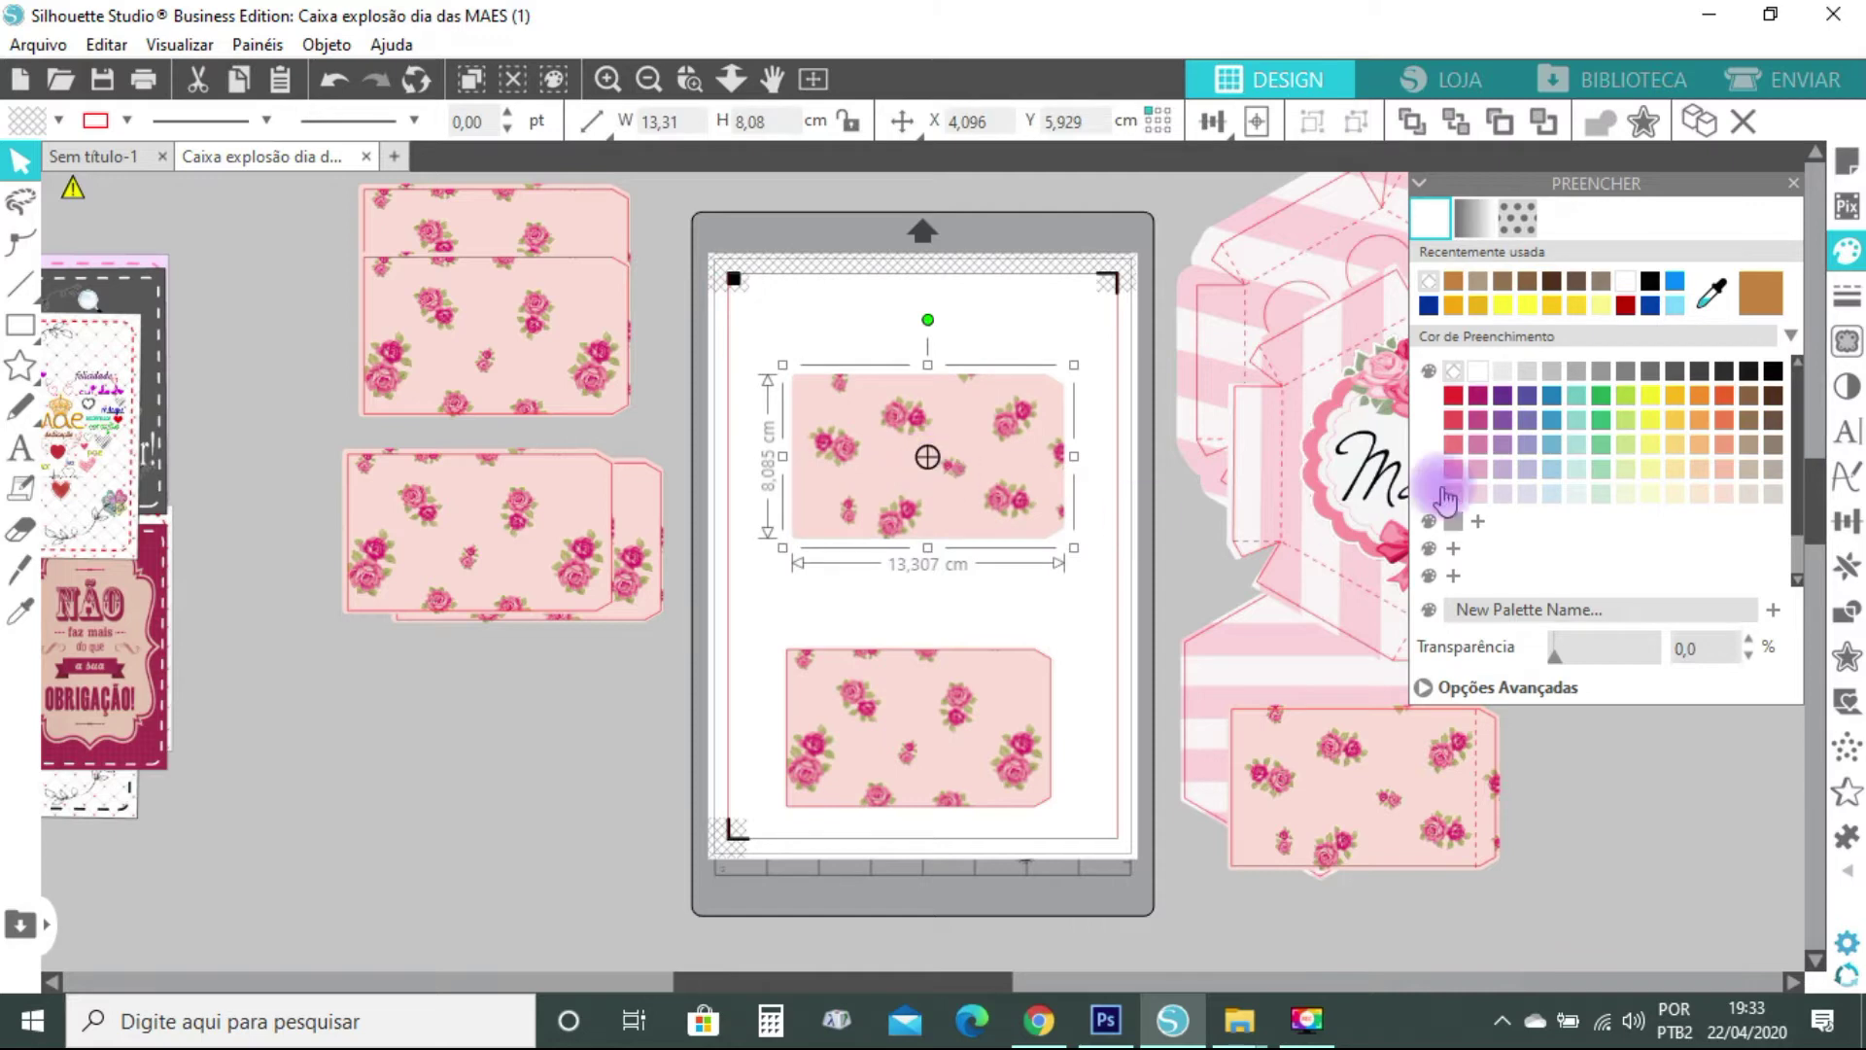
Remove the floral fill from the envelope's cut outline and place the outline back over the floral backing
left_click(1463, 373)
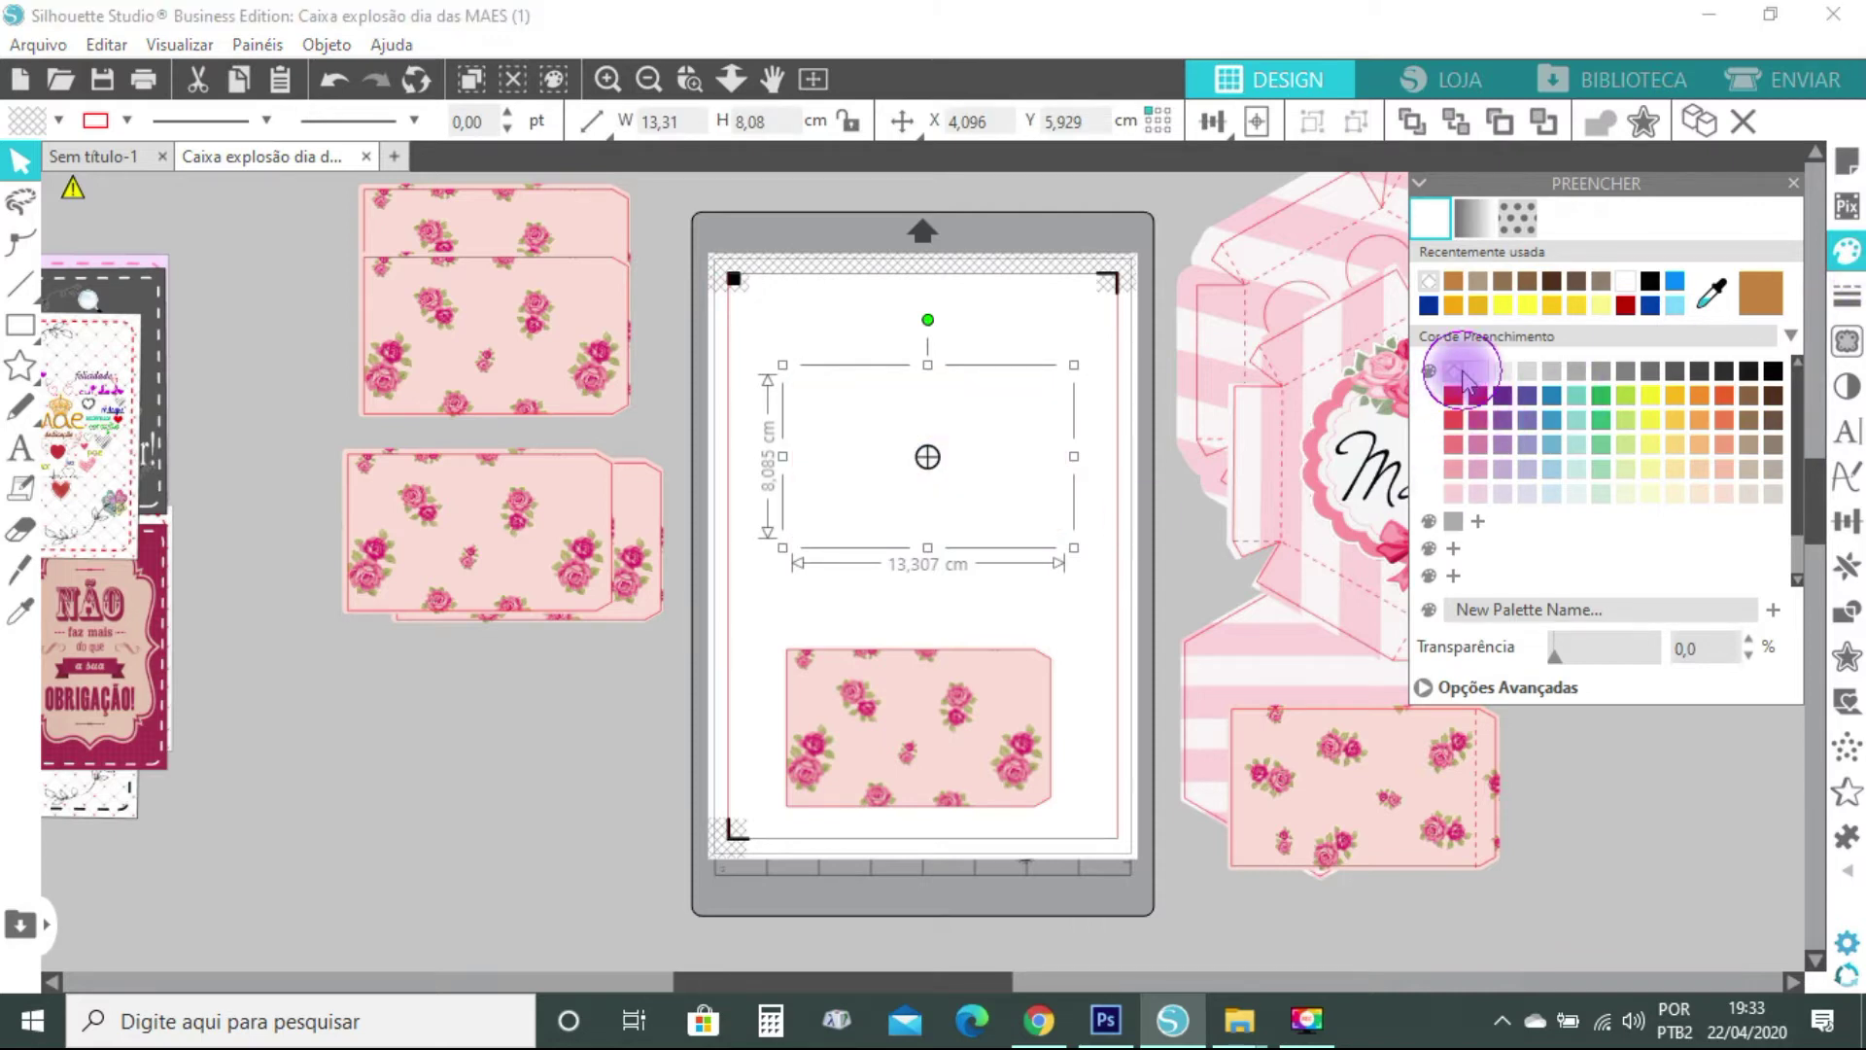
key("ctrl+z")
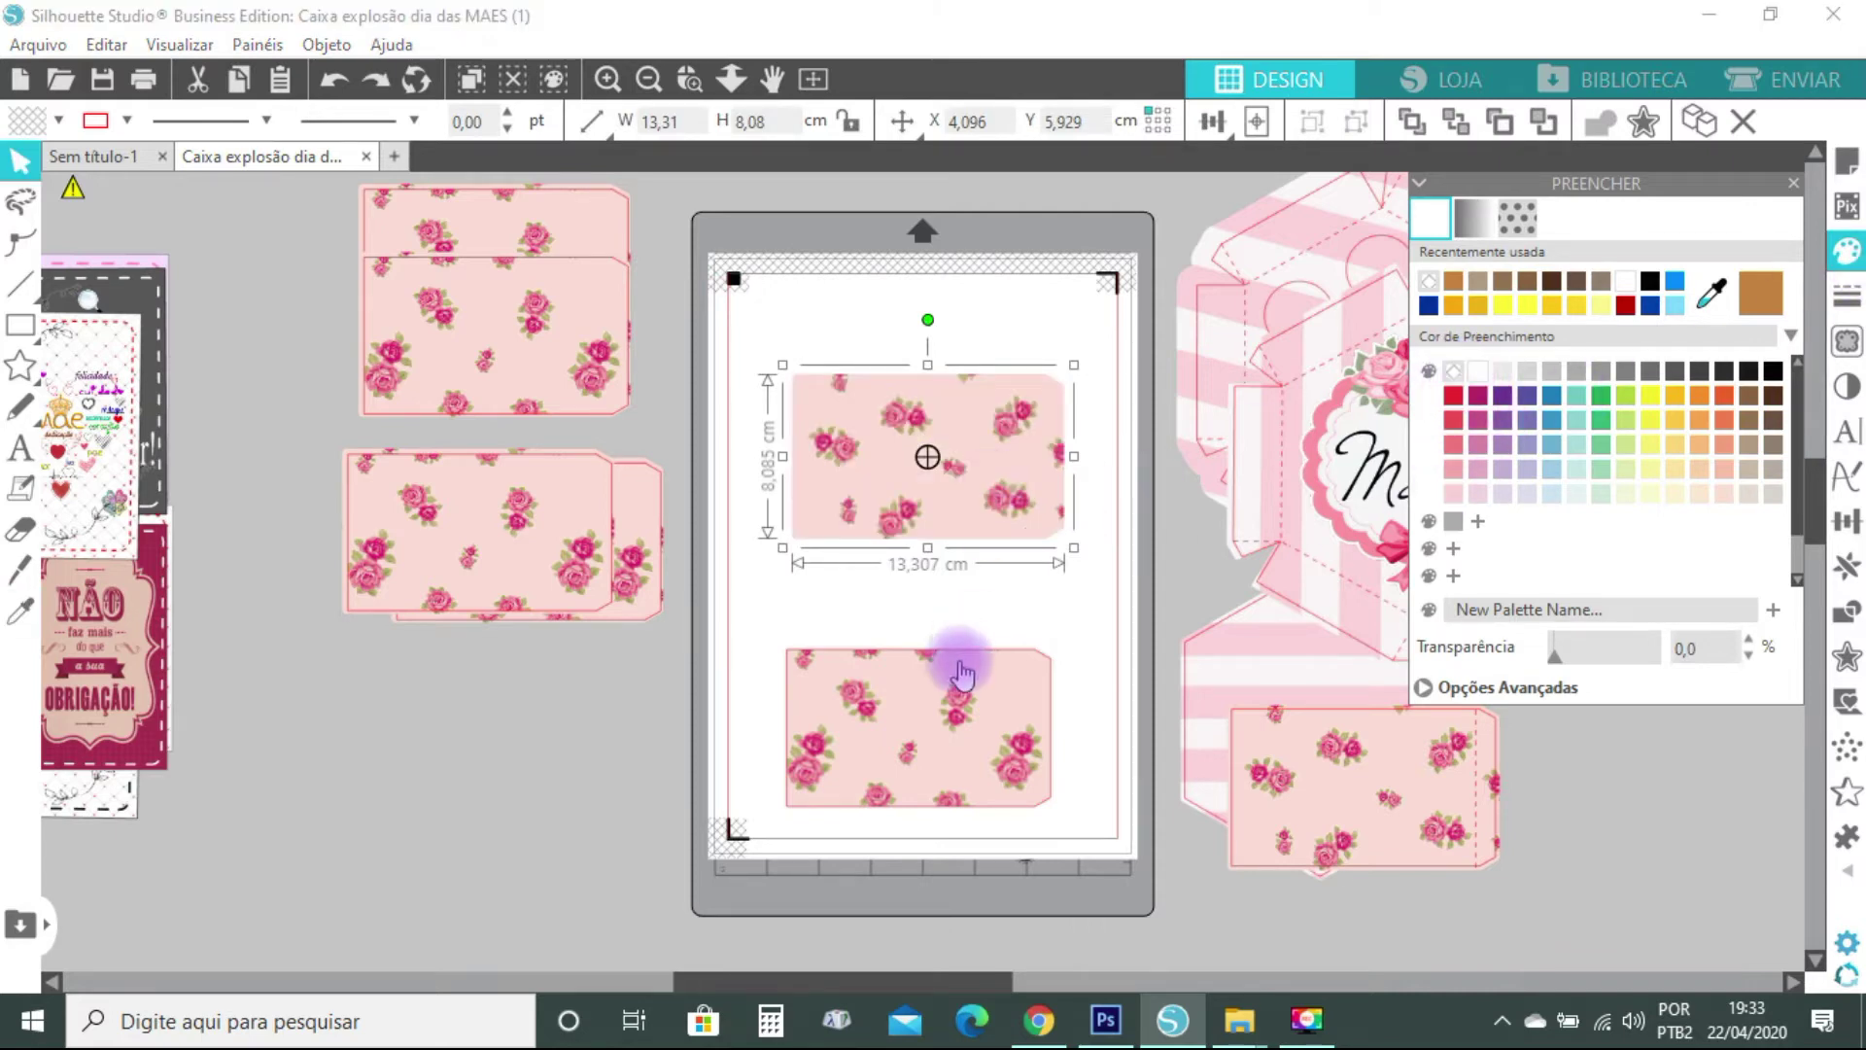
left_click(957, 657)
left_click(1454, 373)
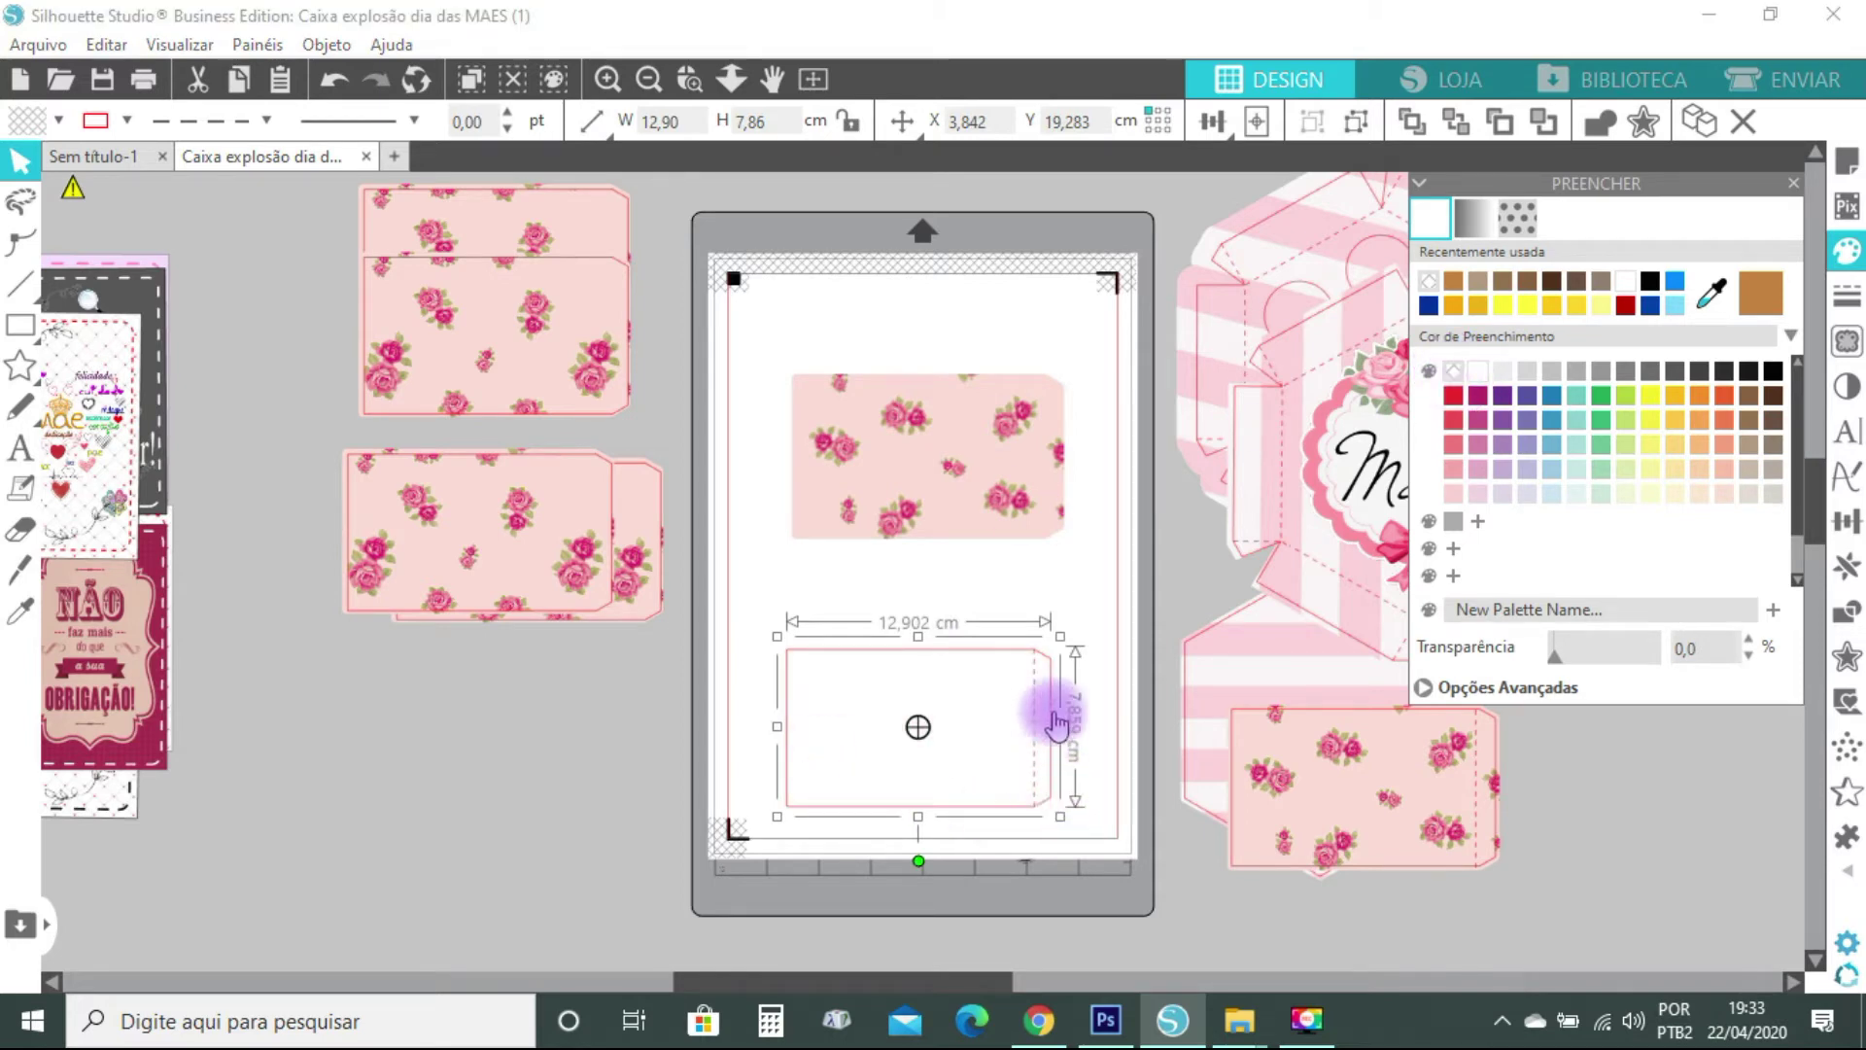
left_click(1856, 261)
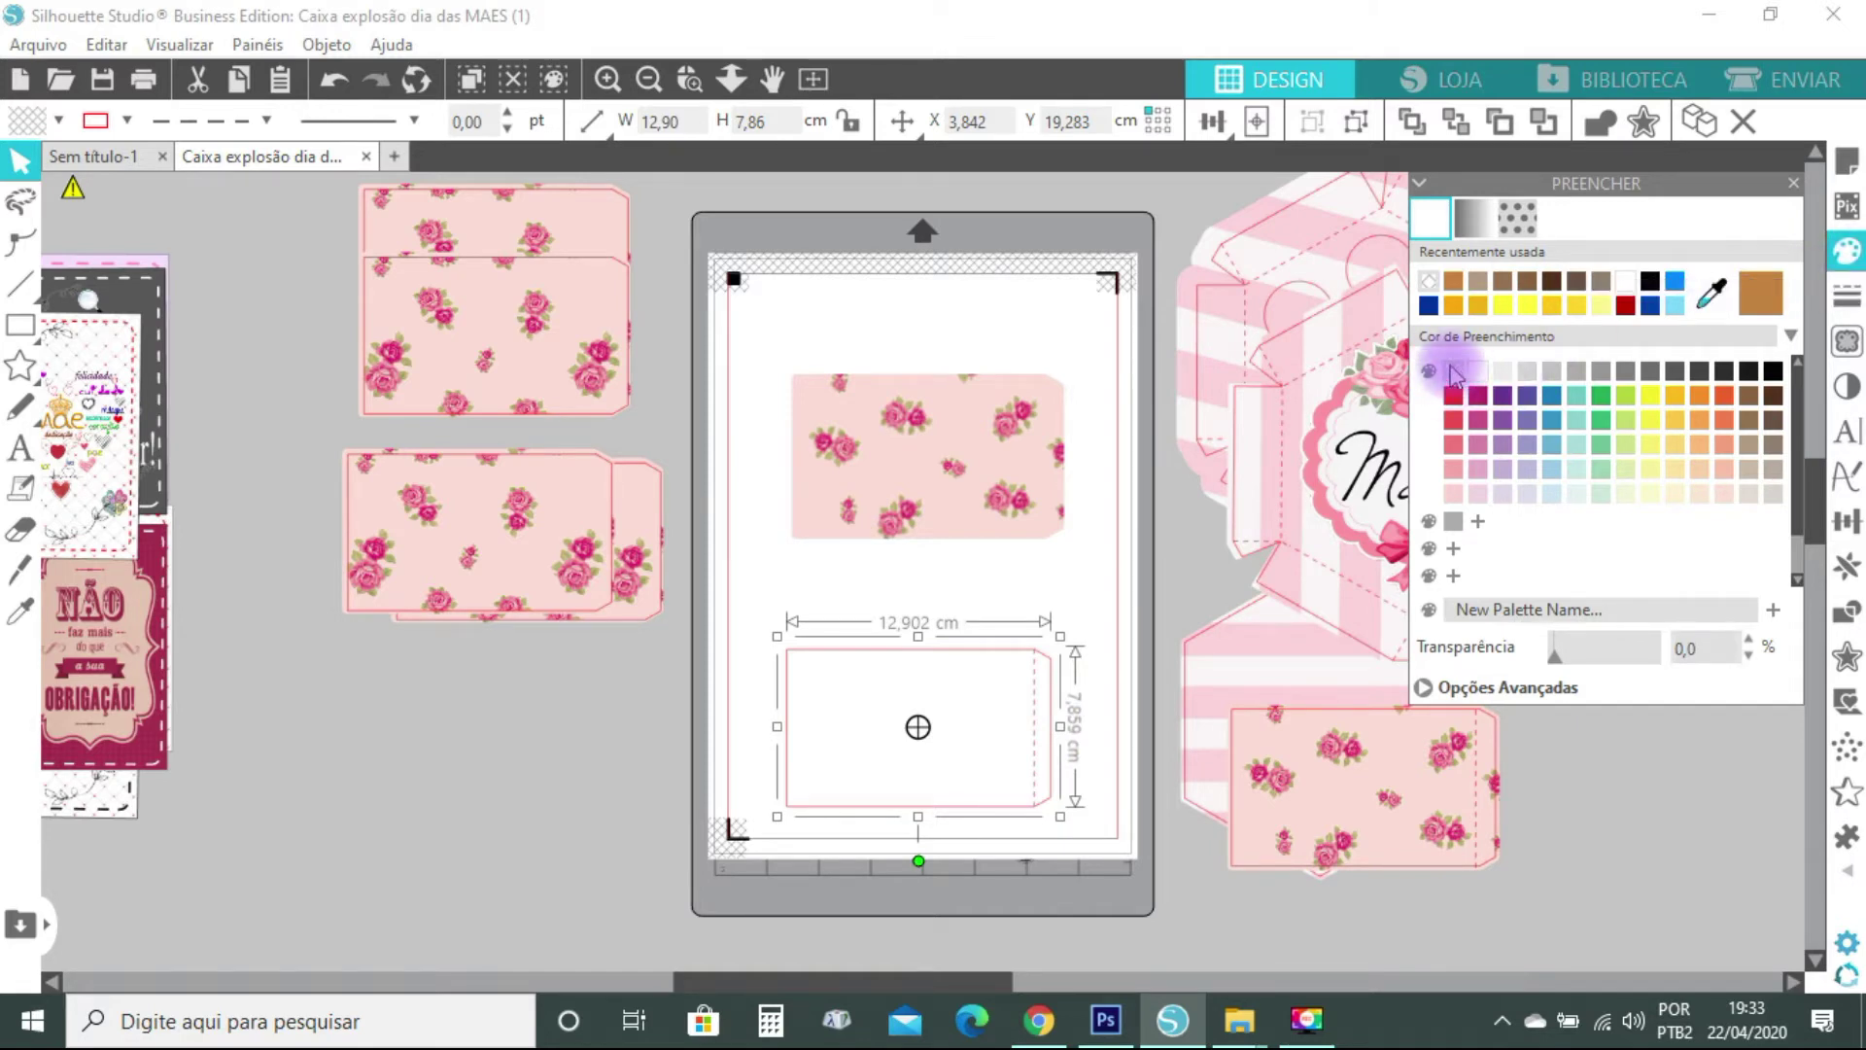
left_click_drag(976, 667, 984, 394)
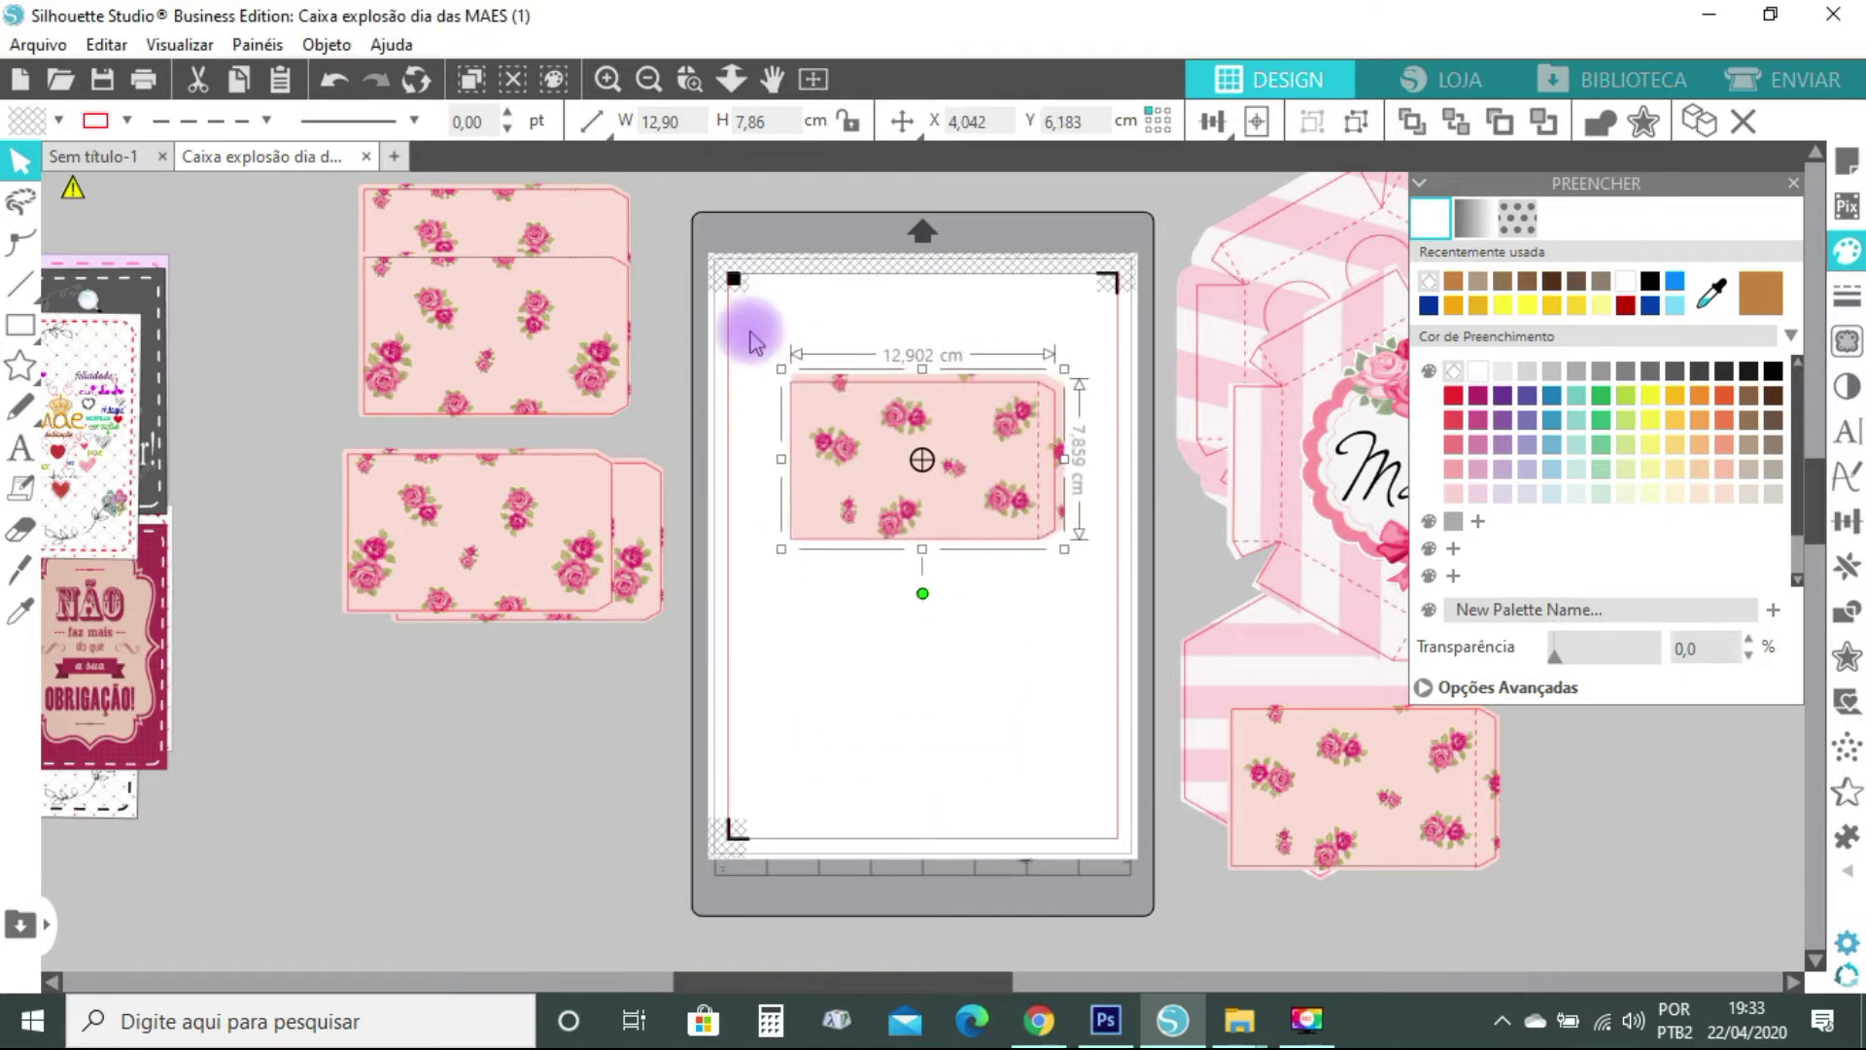
Center the envelope's cut outline and floral backing on each other and nudge the backing slightly down
left_click_drag(753, 328, 1041, 616)
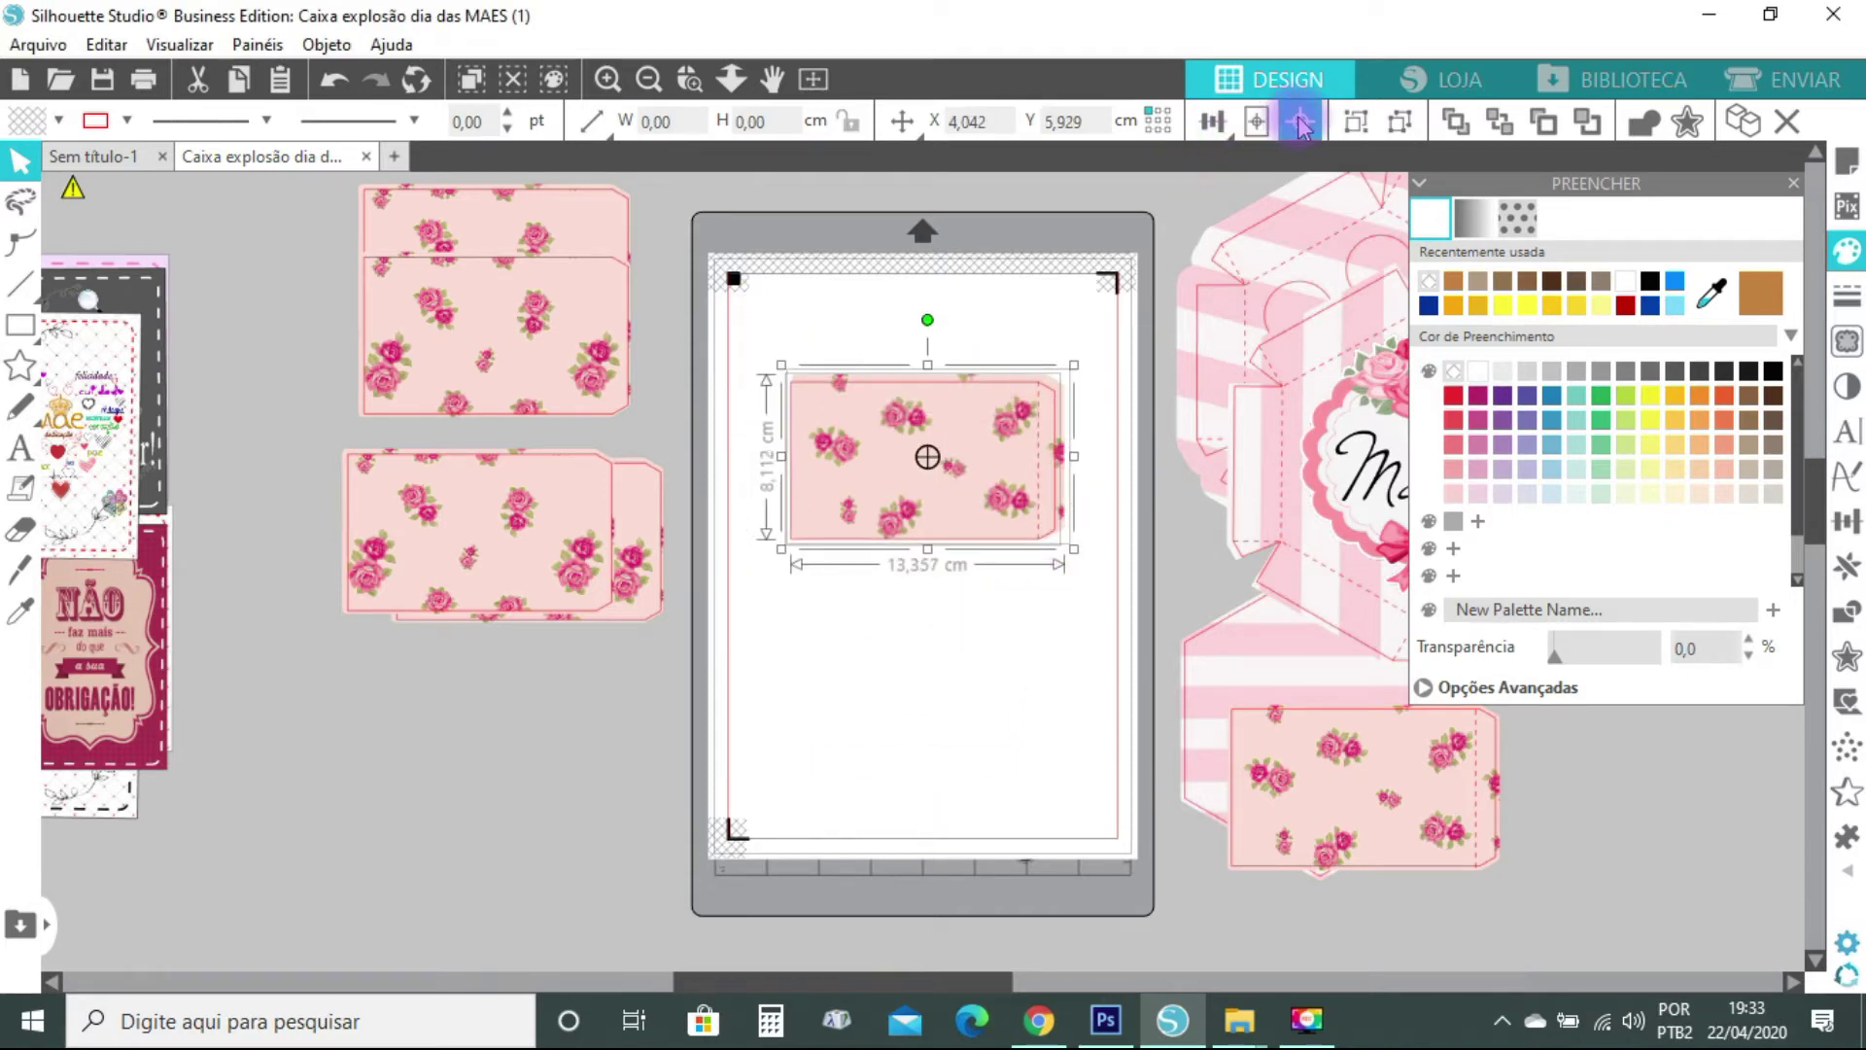
left_click(999, 612)
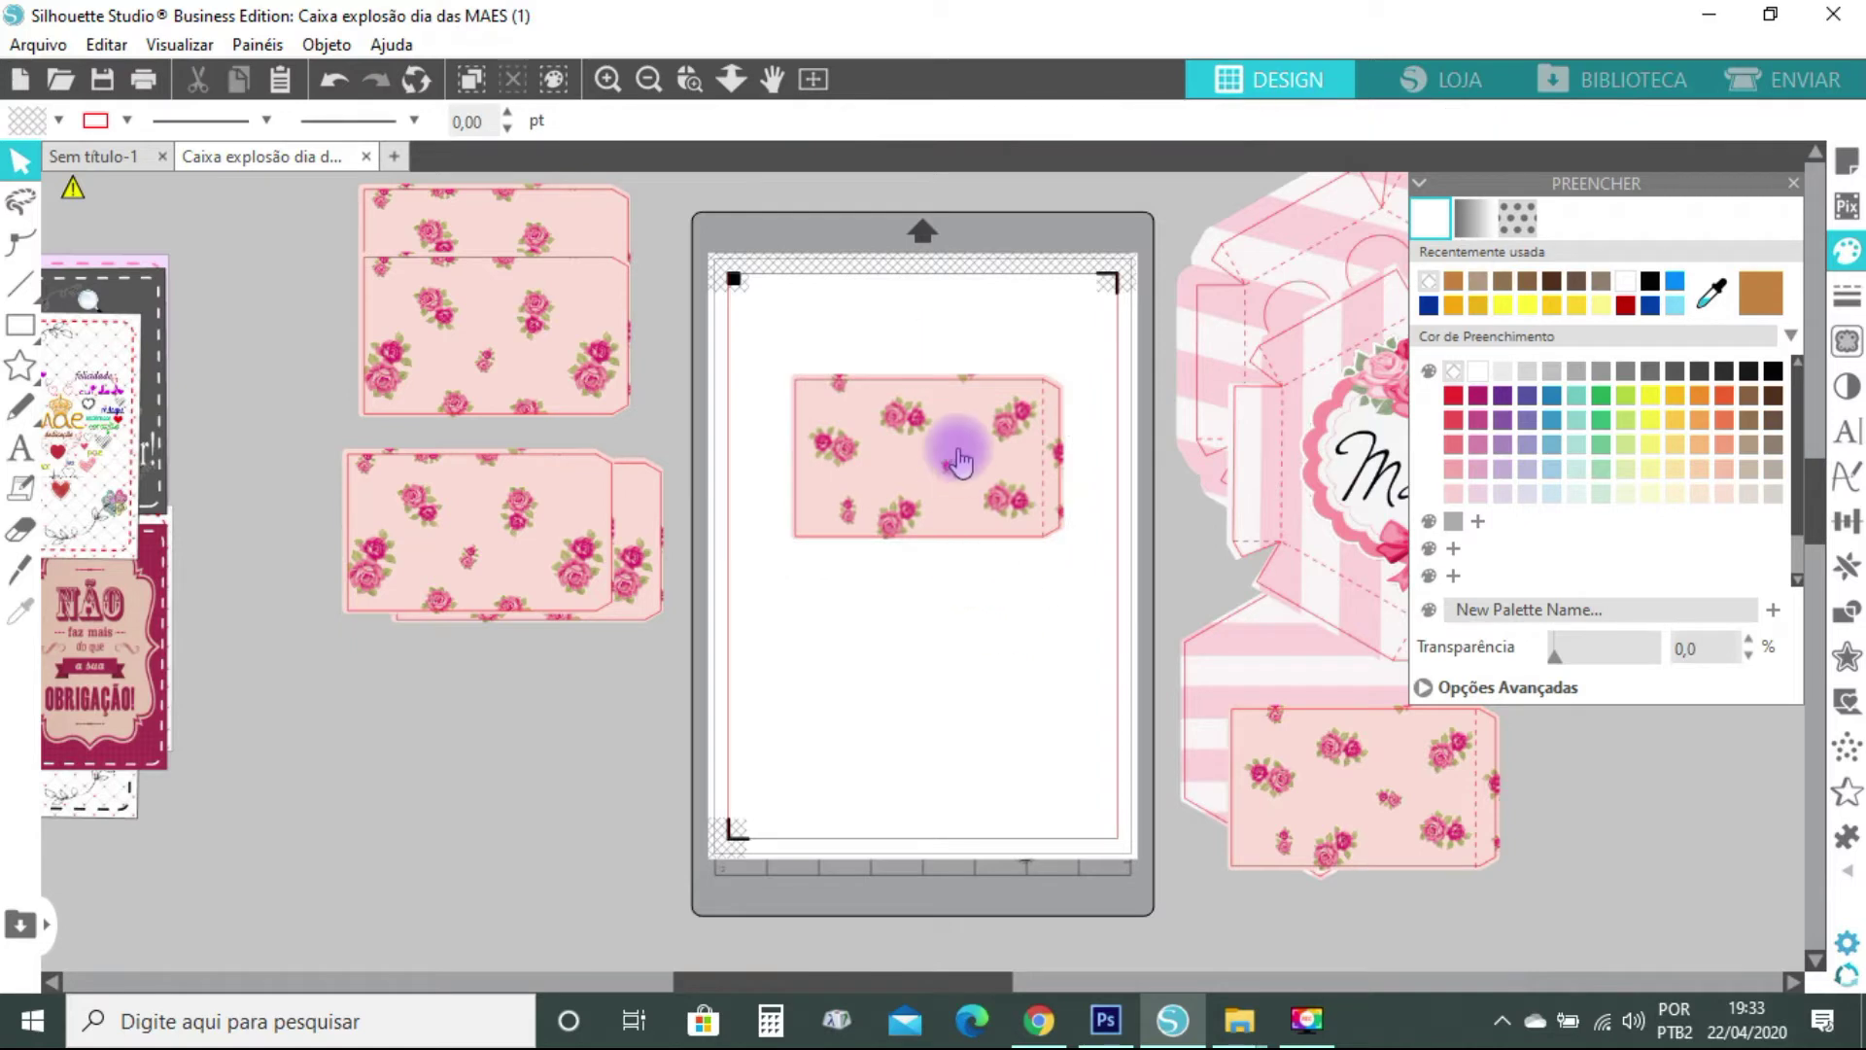
left_click(959, 461)
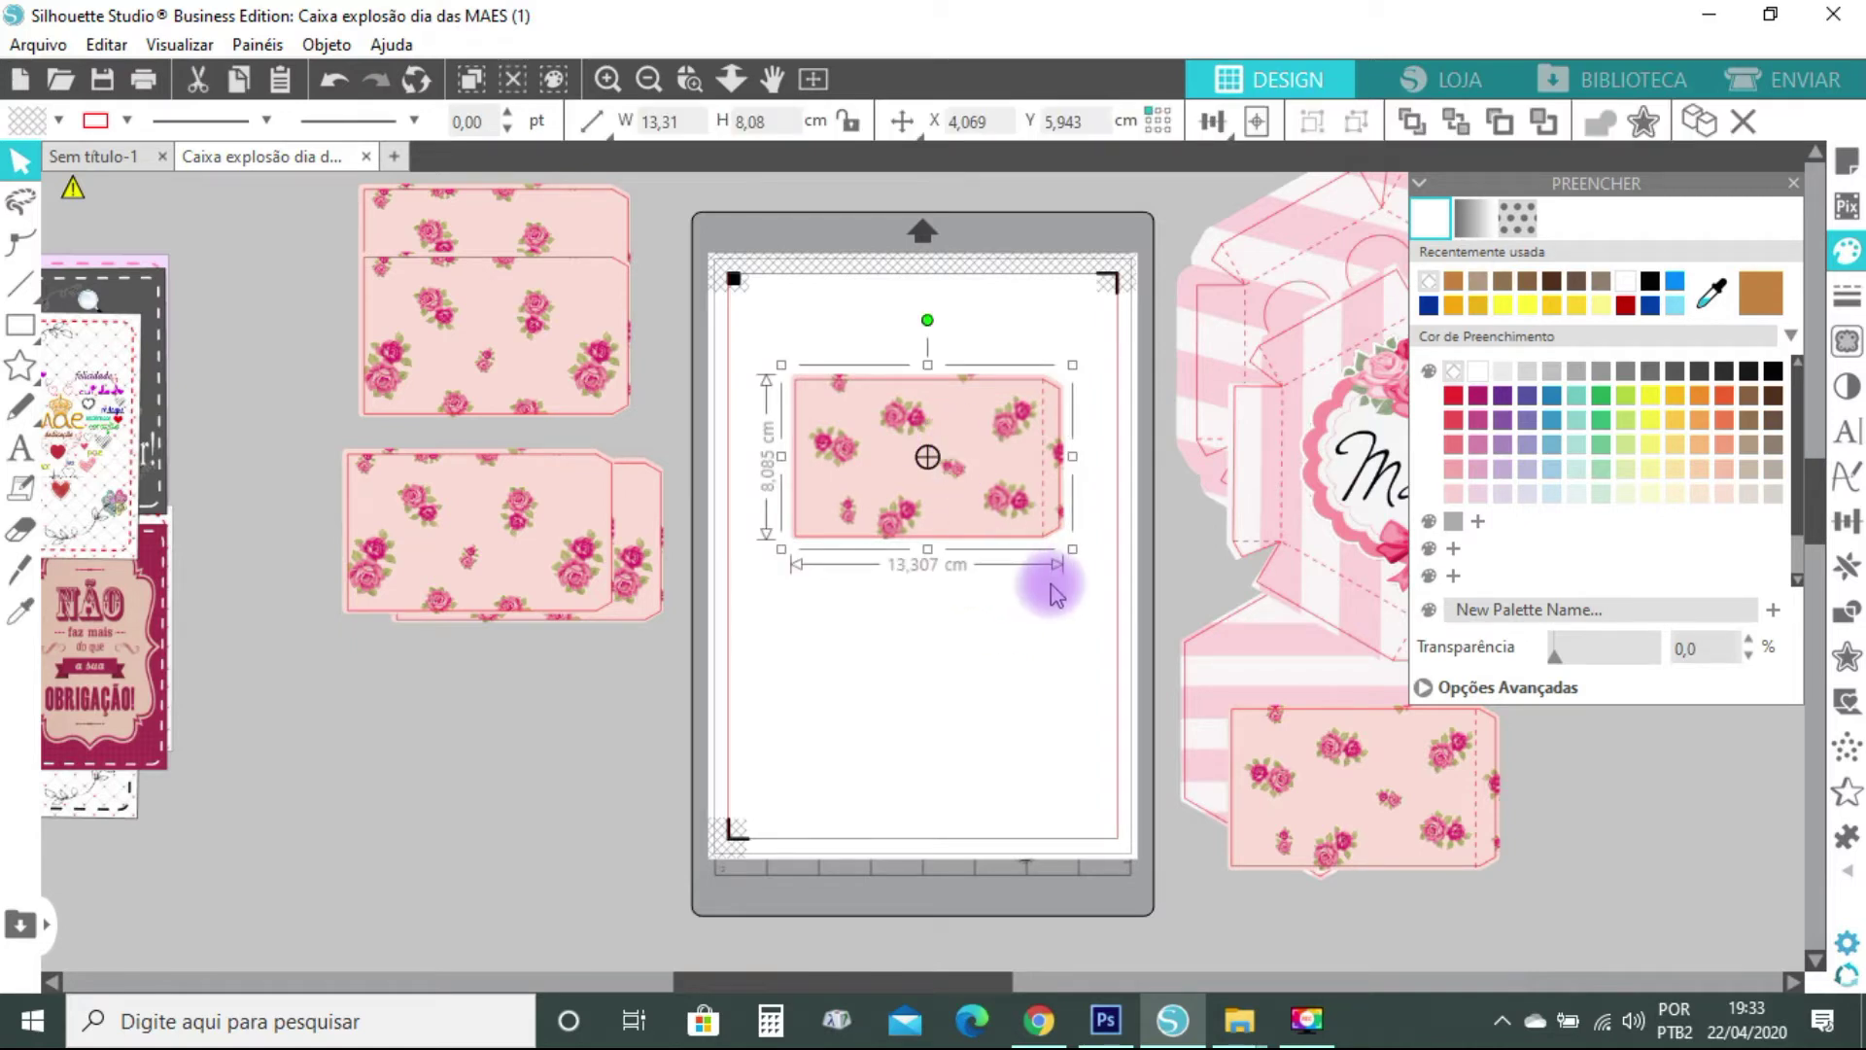
key("Down")
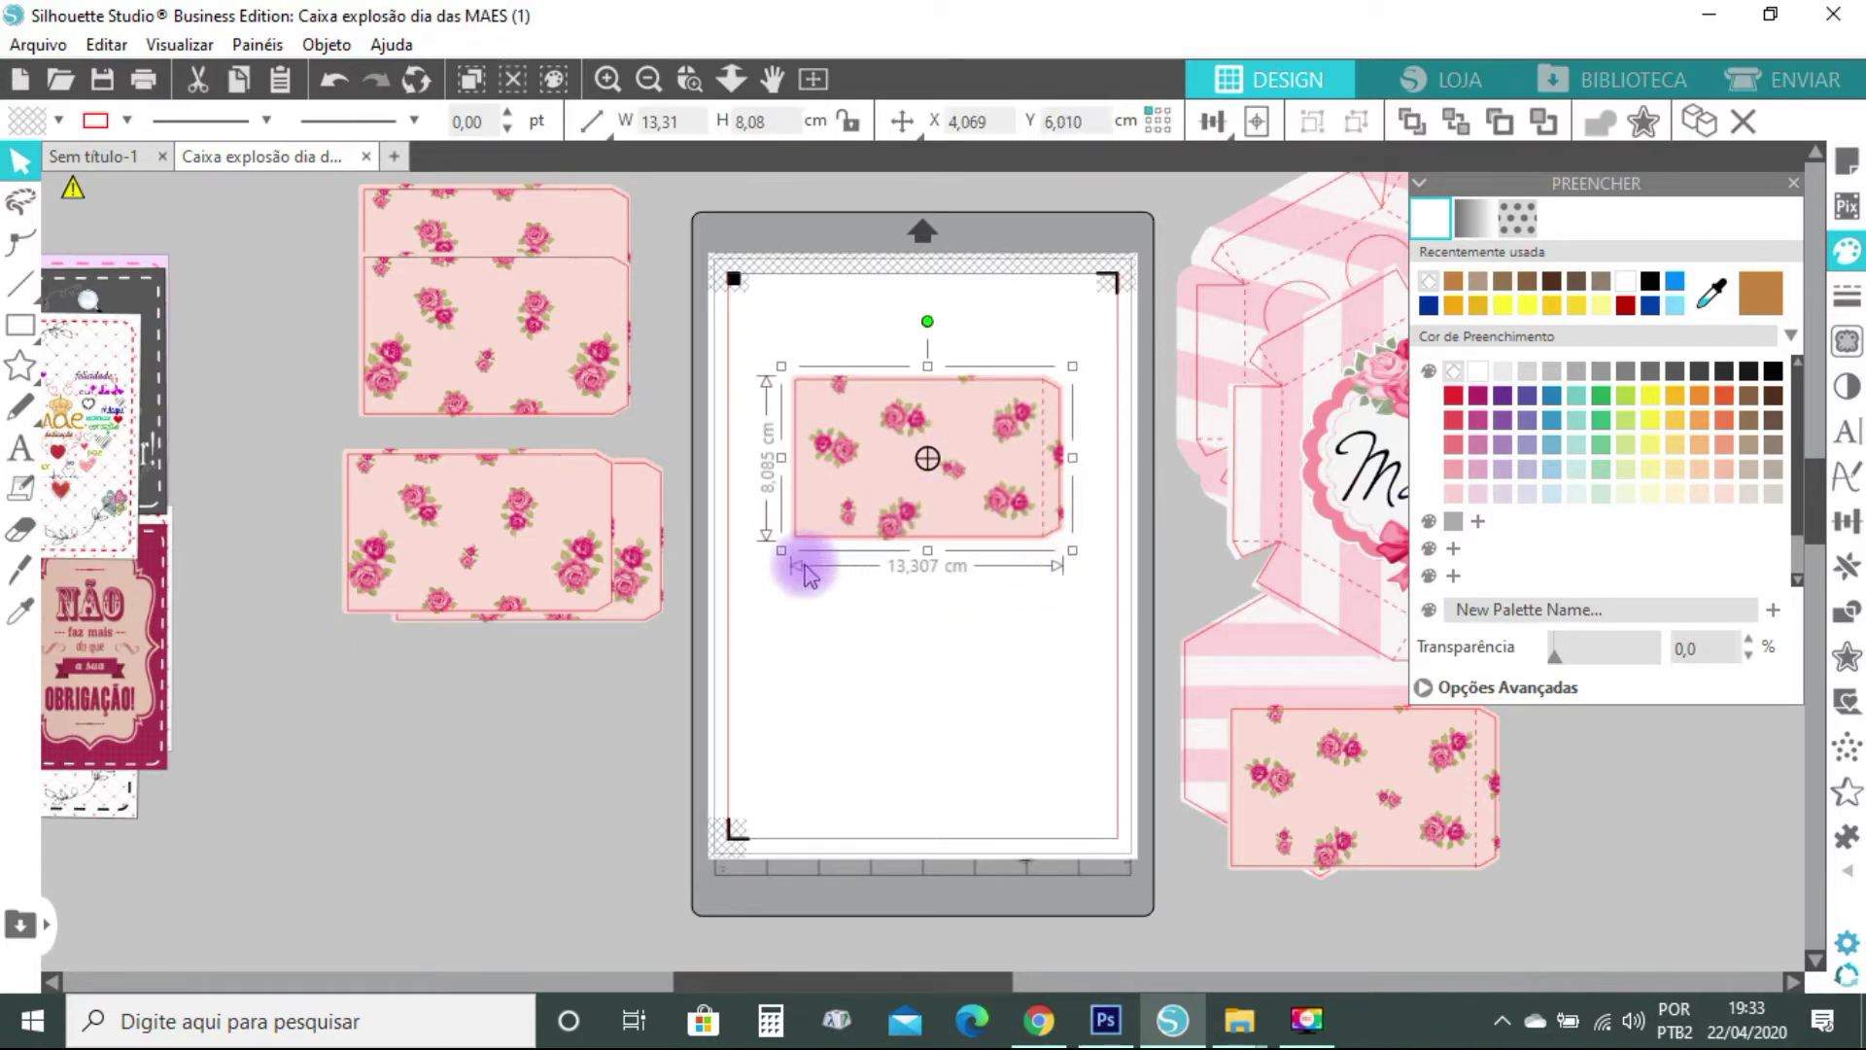
Group the cut outline with its floral backing and move the envelope off the page, above the other finished piece
right_click(1046, 545)
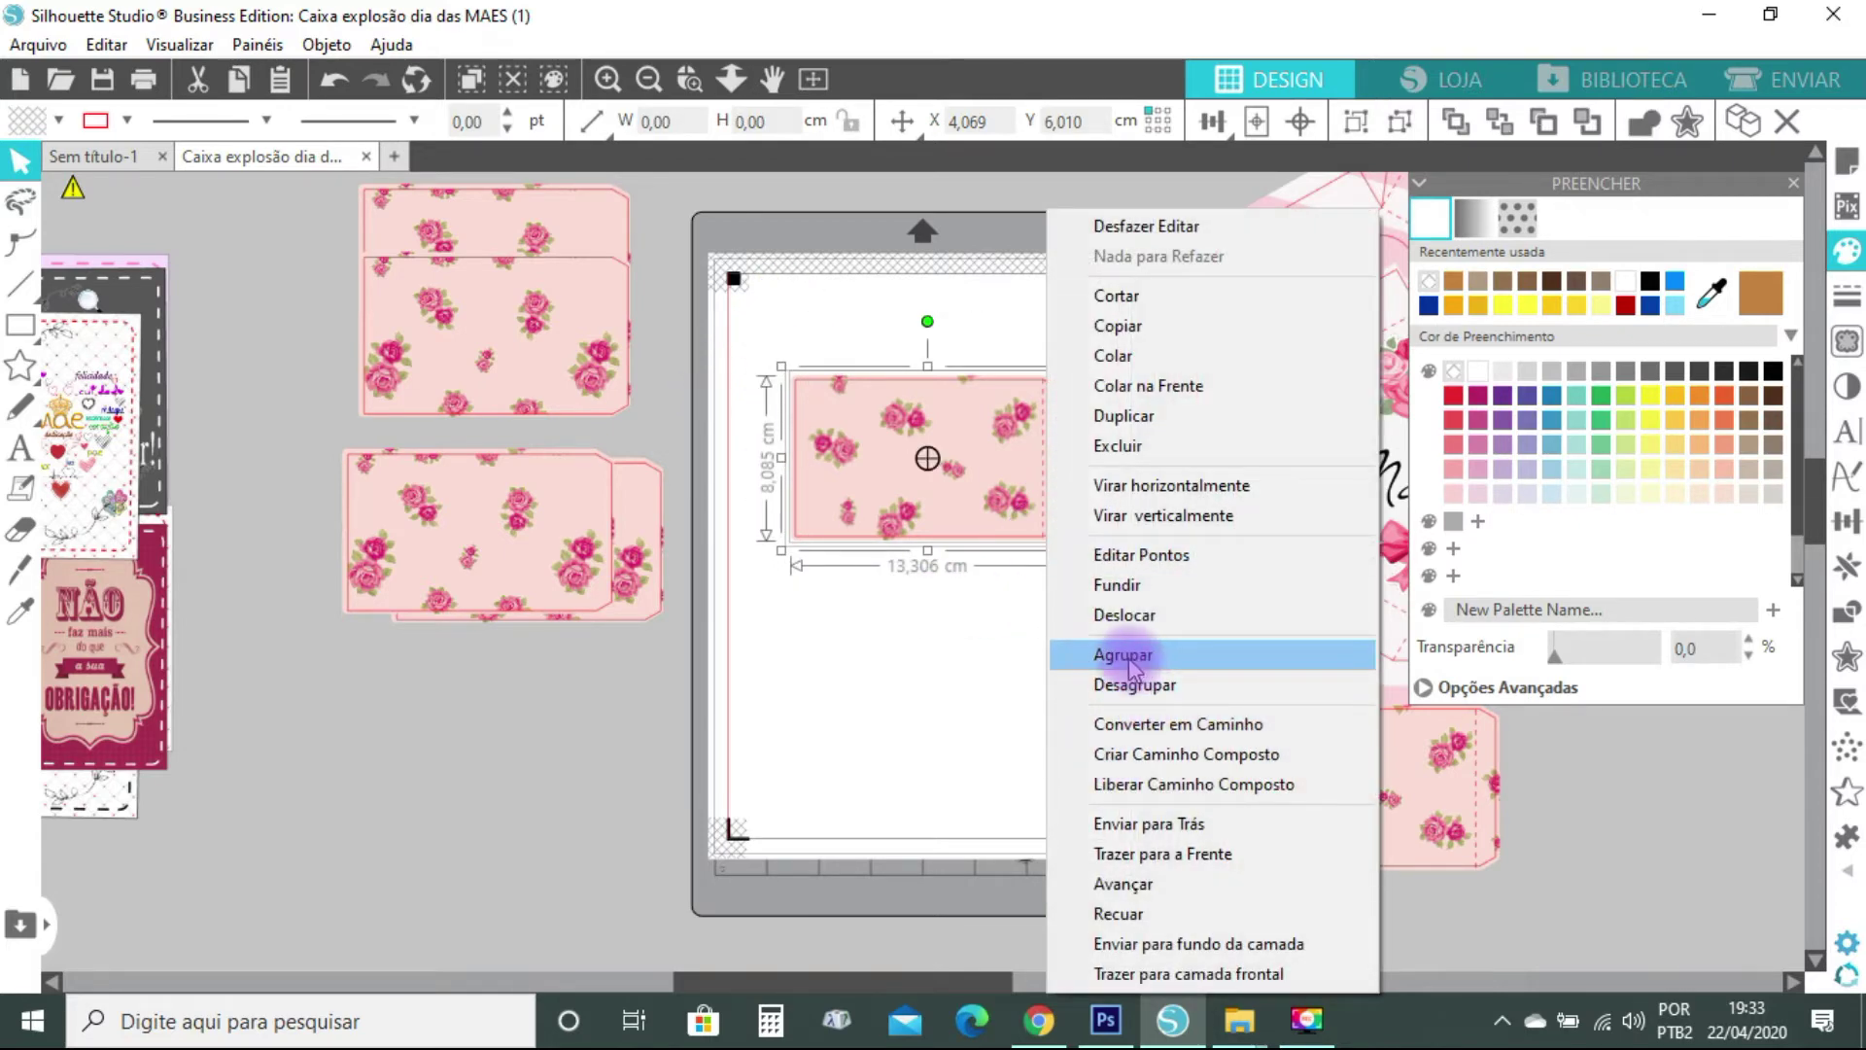
left_click(1124, 654)
left_click_drag(970, 404, 908, 342)
left_click(1104, 738)
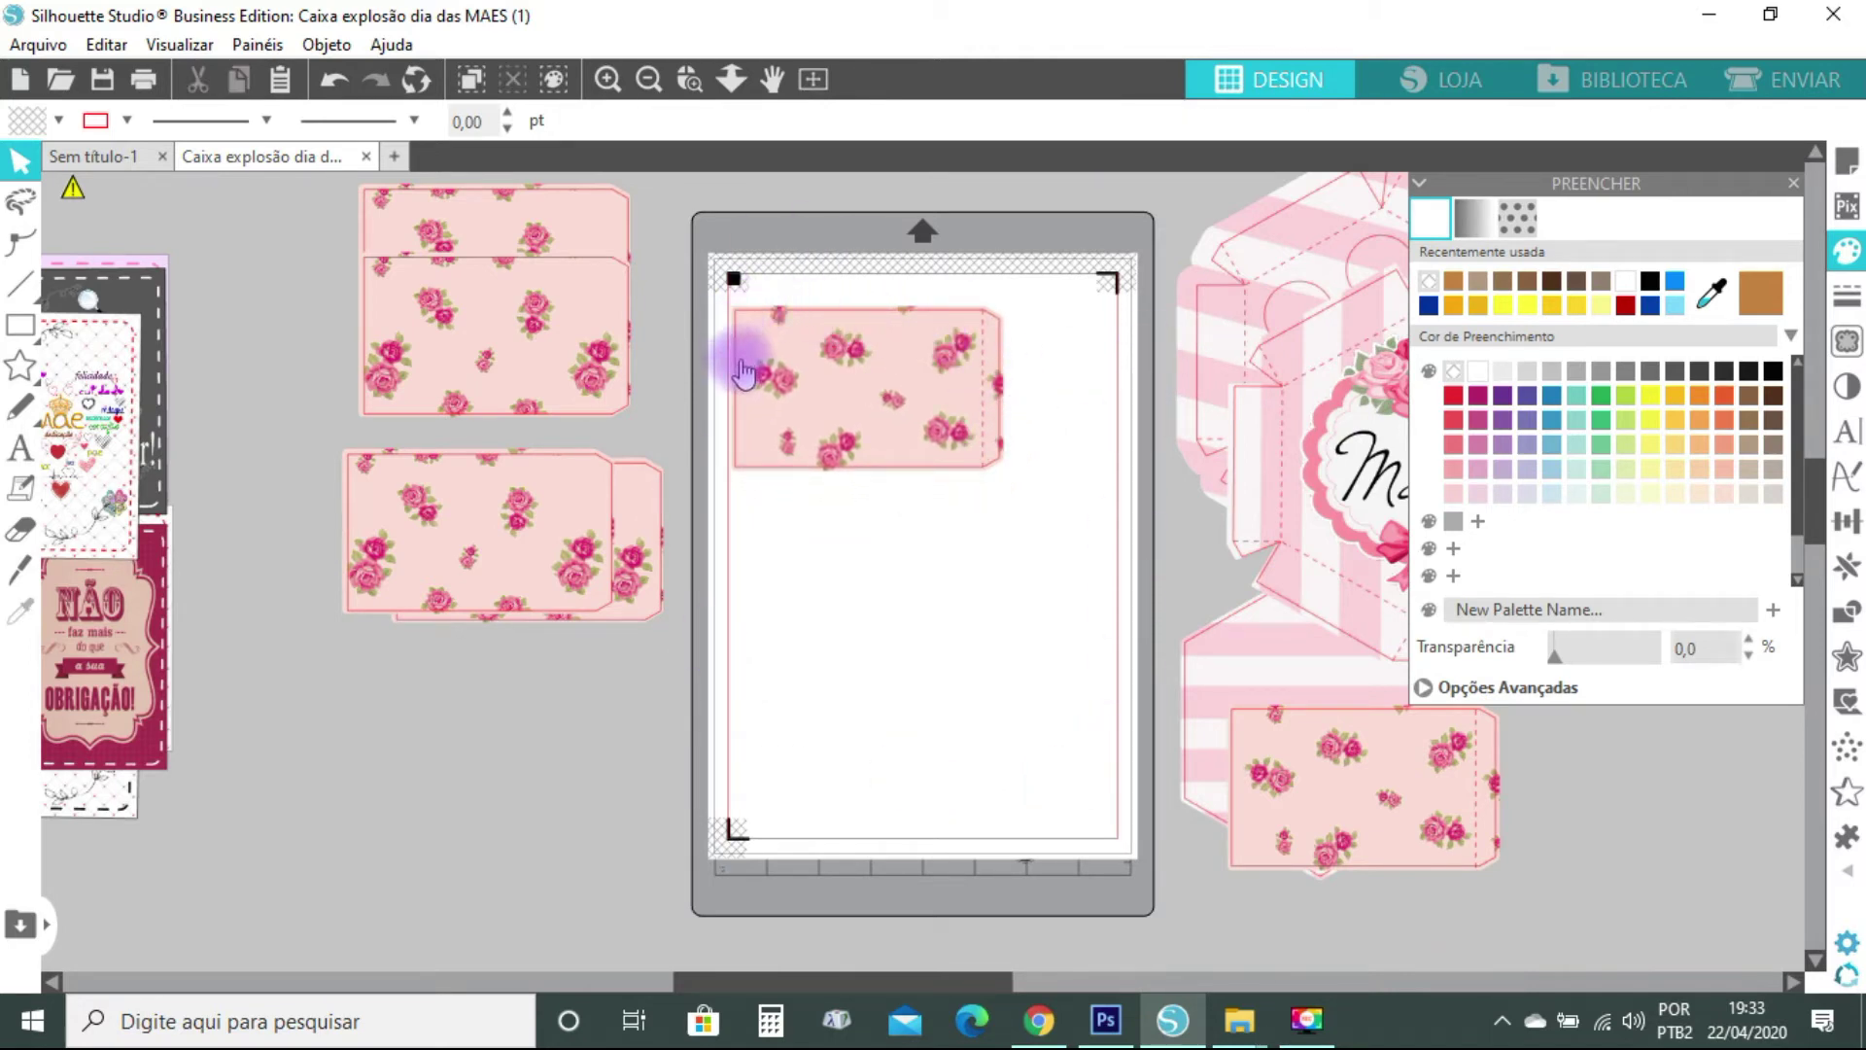
left_click_drag(940, 352, 1316, 654)
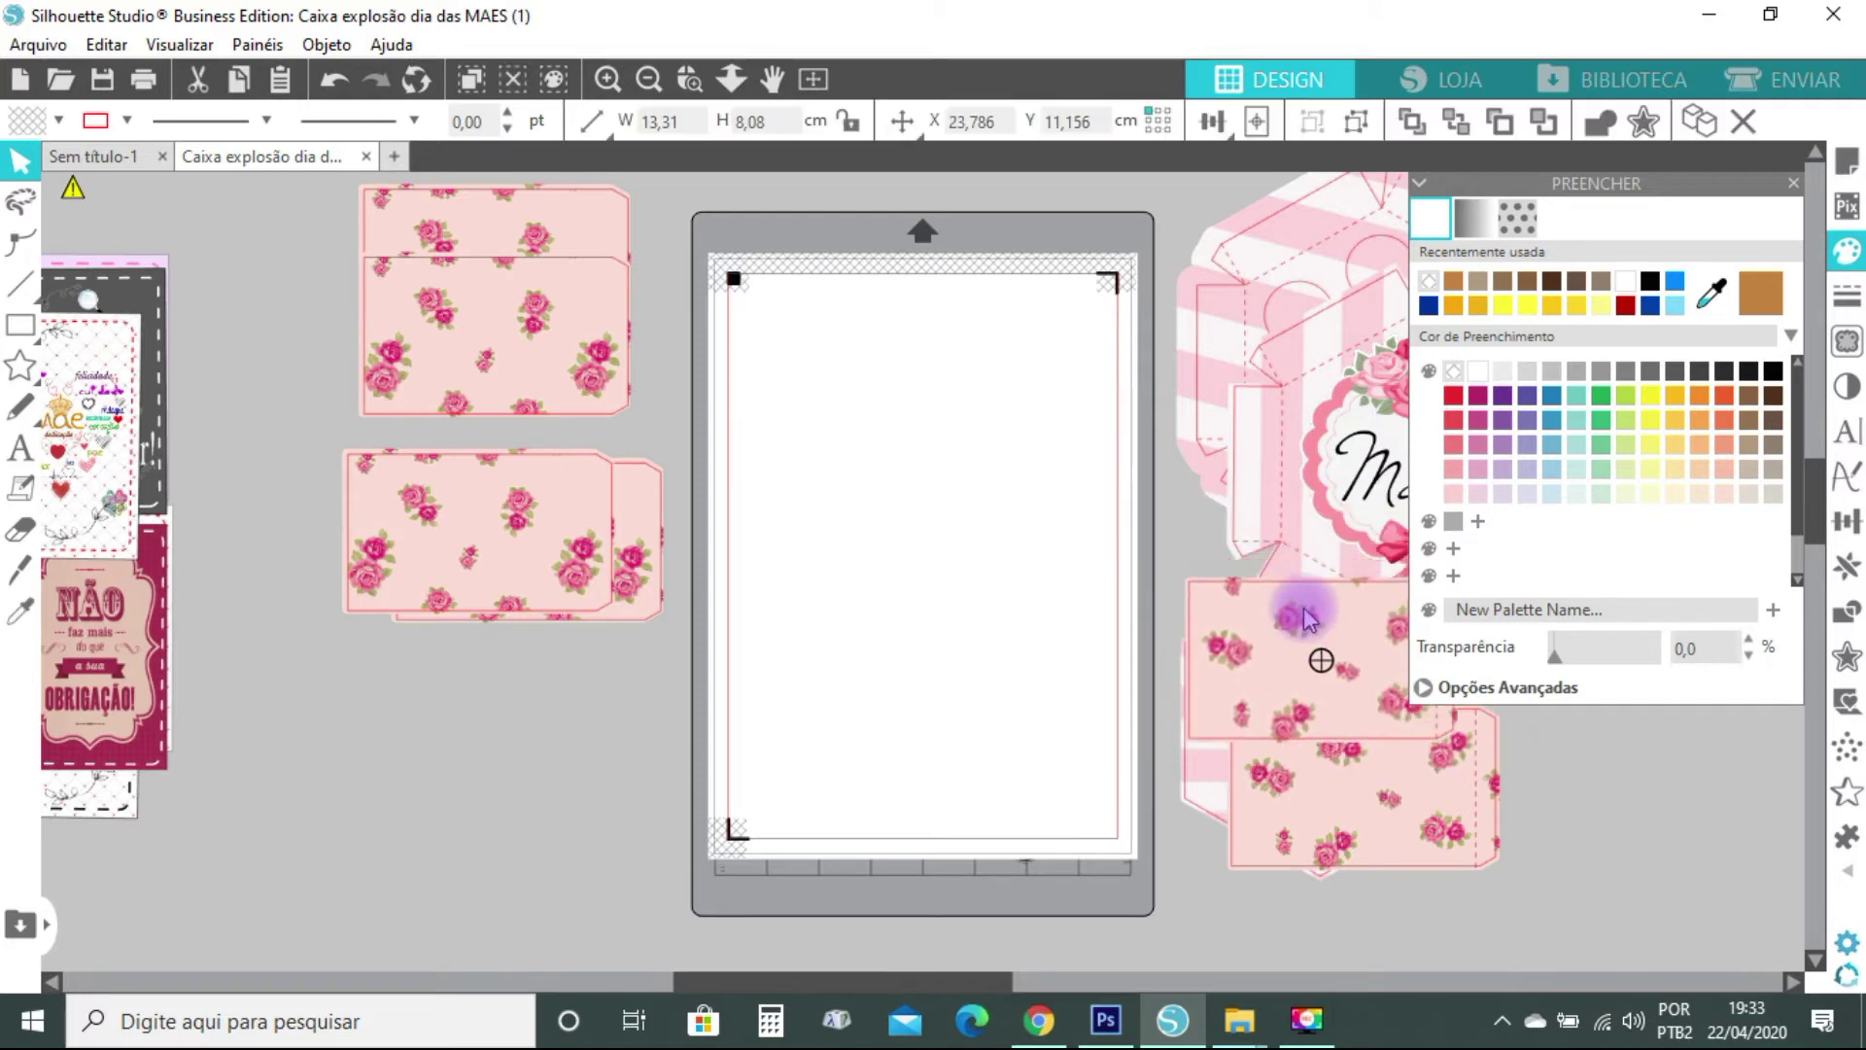
left_click_drag(1176, 612, 1308, 649)
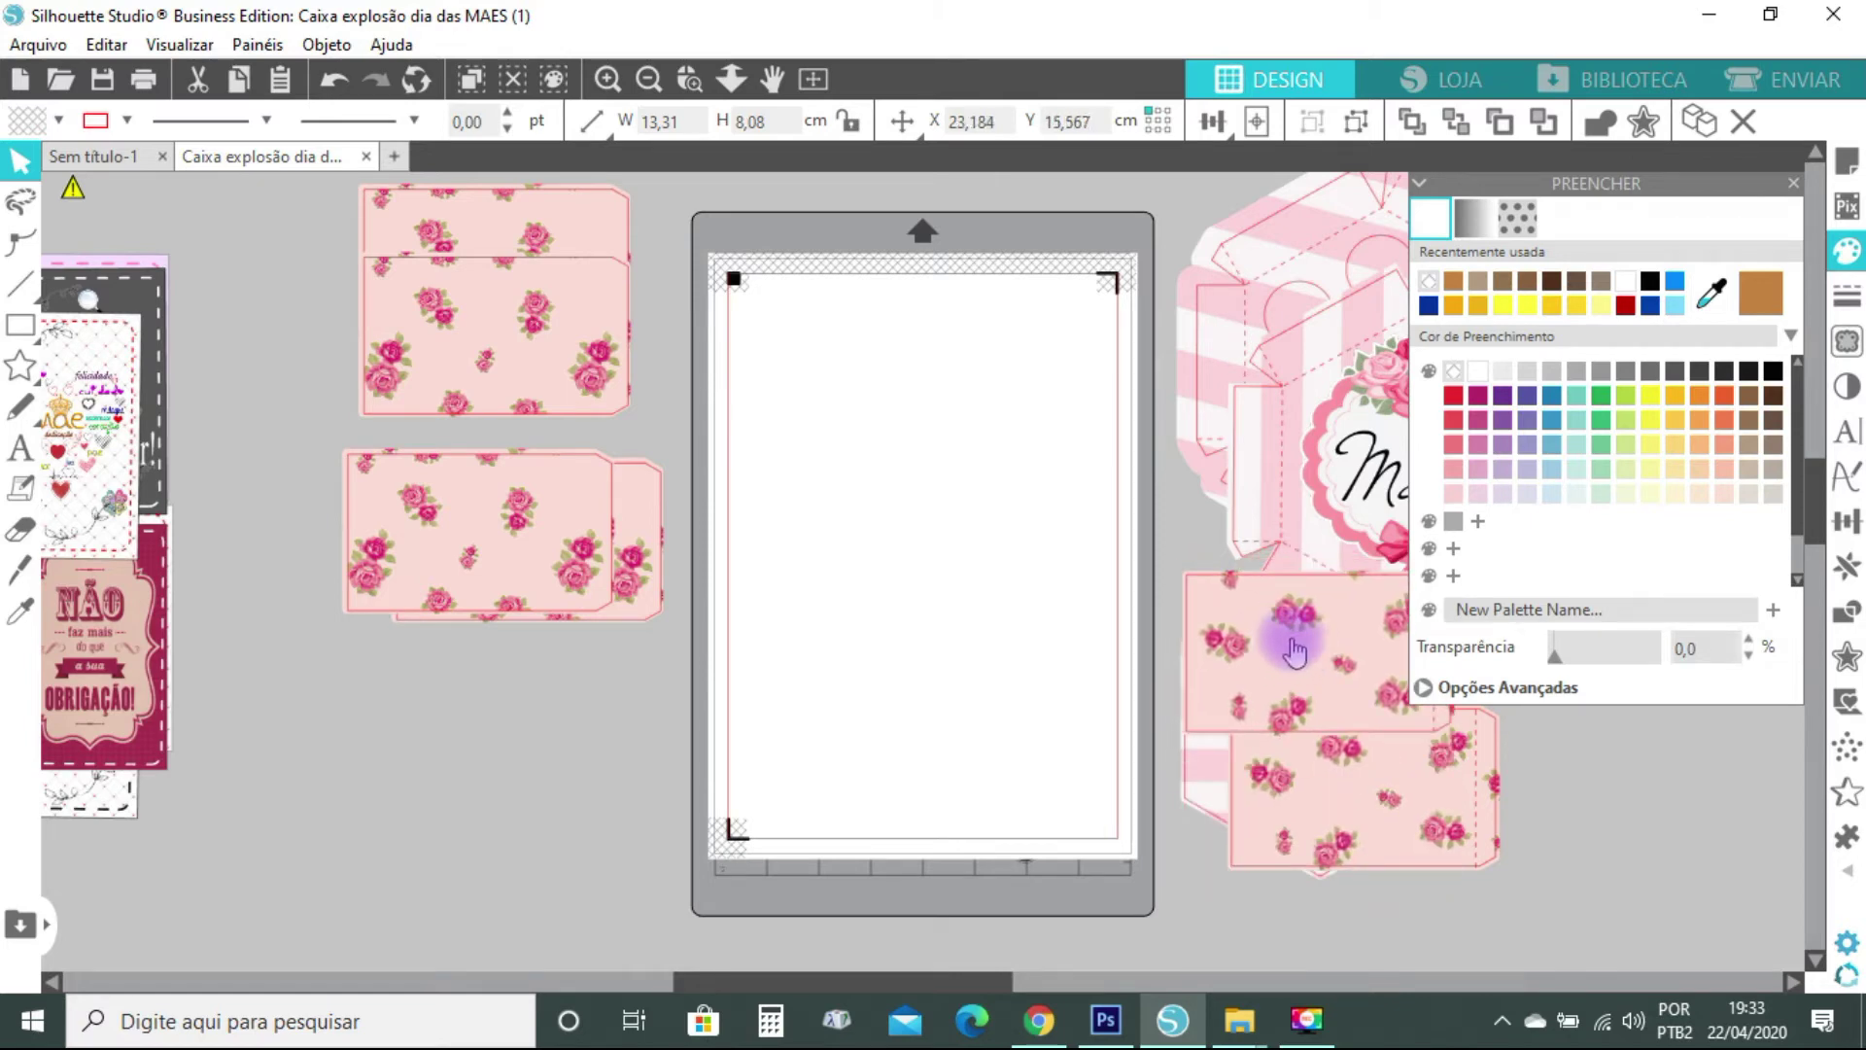
Bring the next floral envelope piece onto the page, ungroup it, and separate its cut outline below the floral backing
left_click_drag(418, 303, 829, 401)
right_click(850, 398)
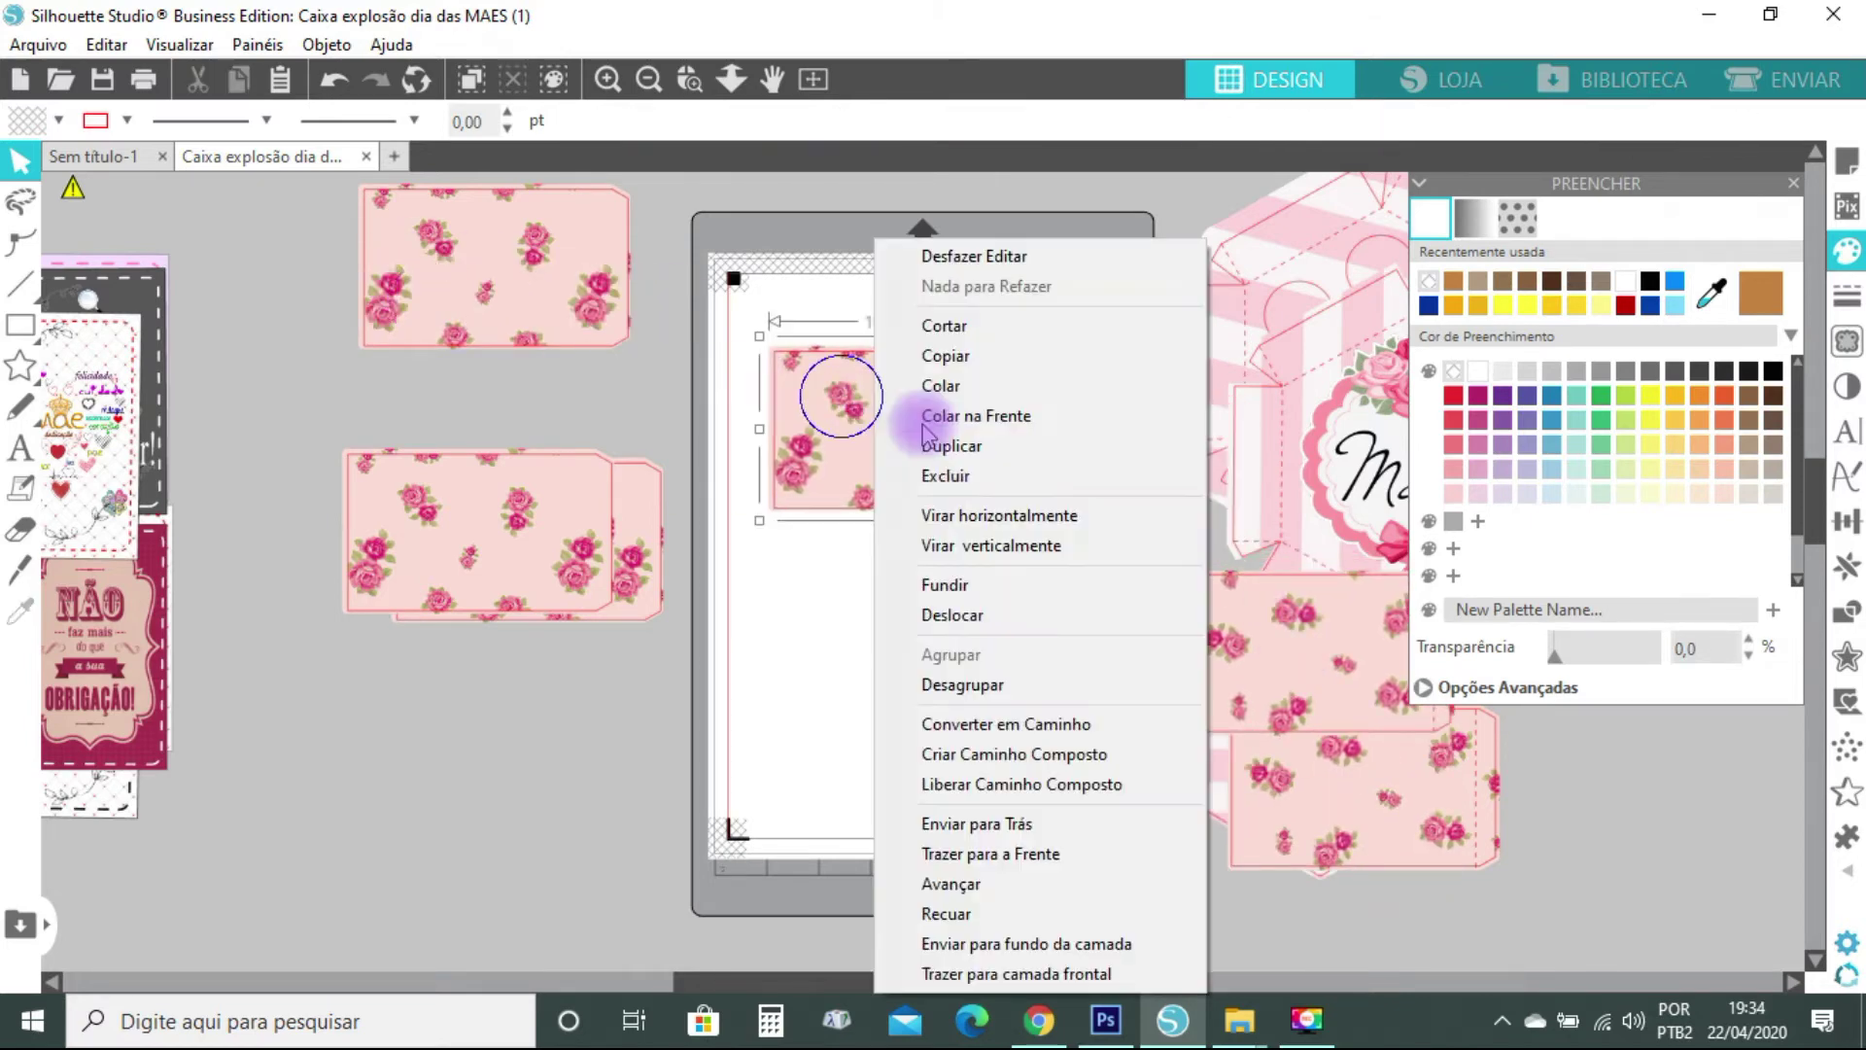
left_click(960, 690)
left_click_drag(958, 405, 996, 620)
Remove the floral fill from the separated cut outline and place it back over its backing
left_click(953, 642)
left_click(1452, 374)
mouse_move(895, 358)
left_mouse_down()
mouse_move(897, 441)
mouse_move(934, 547)
left_mouse_up()
Align the centers of the outline and floral backing, and shift the backing down a touch
left_click_drag(775, 492, 987, 705)
left_click(1301, 121)
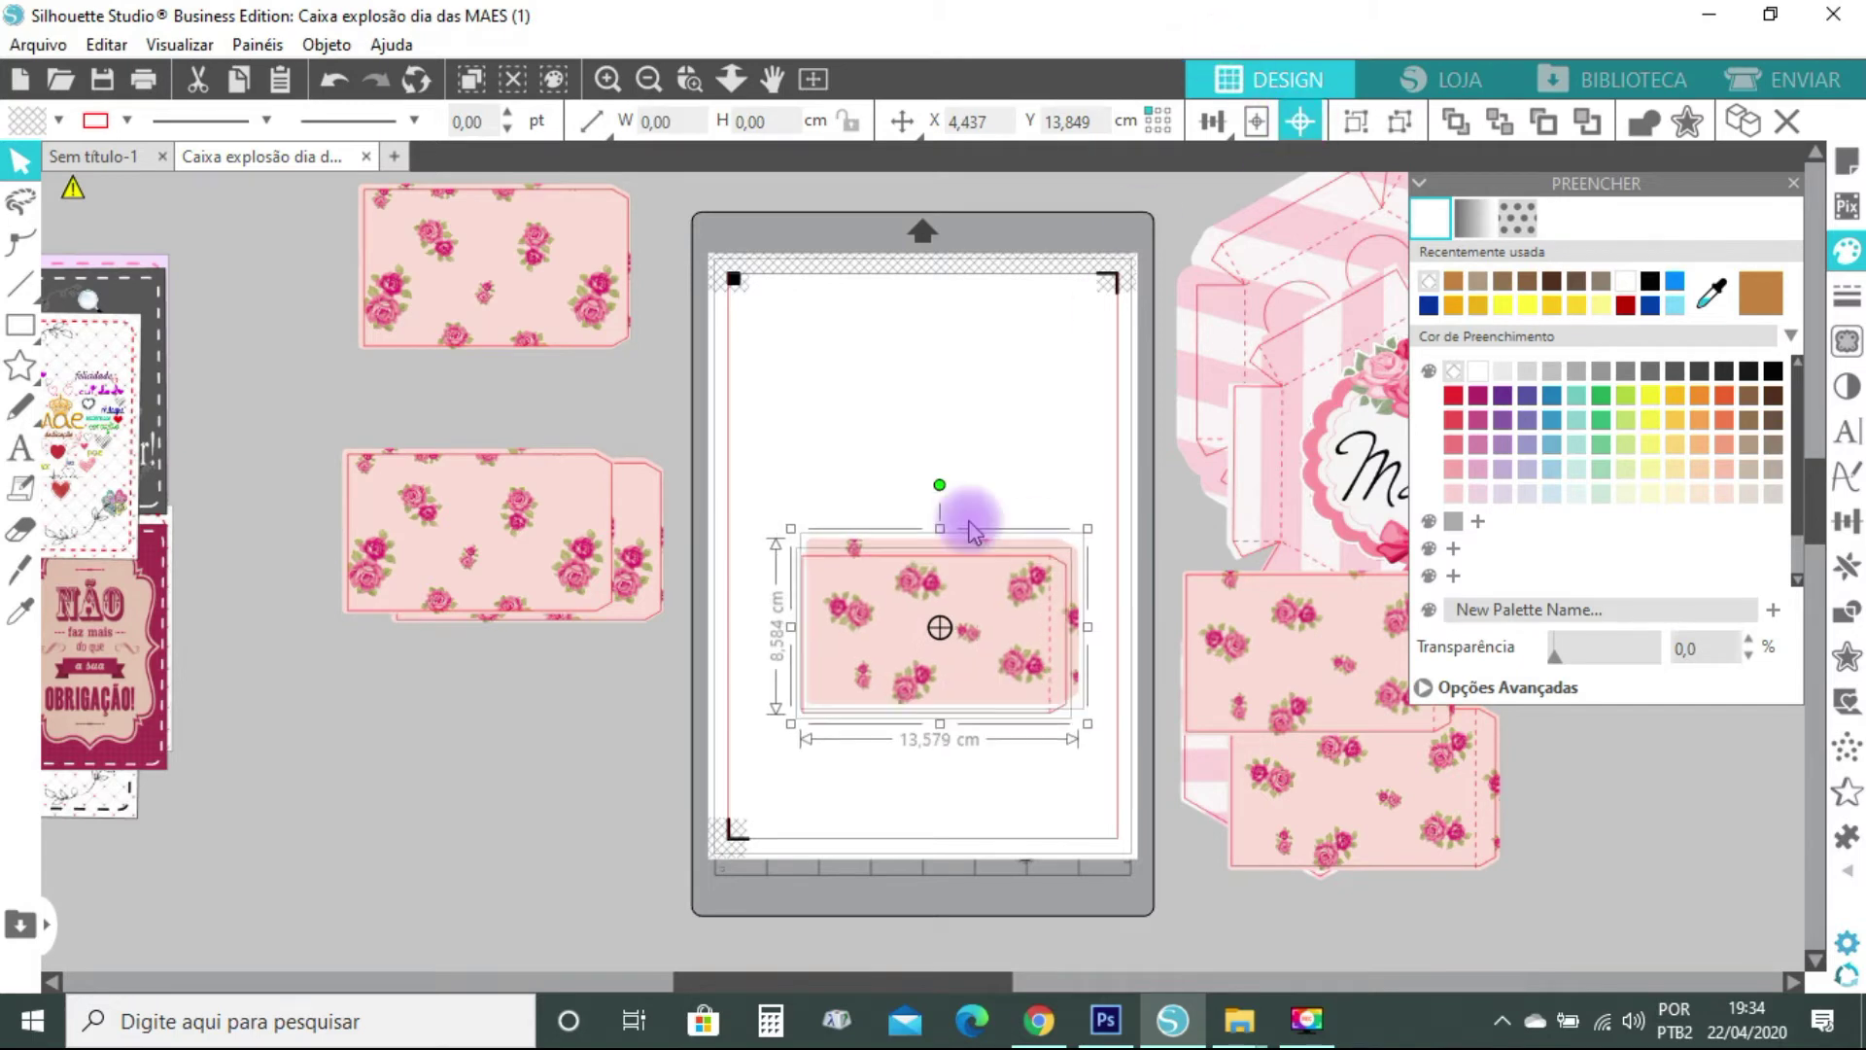
left_click(763, 773)
left_click(858, 663)
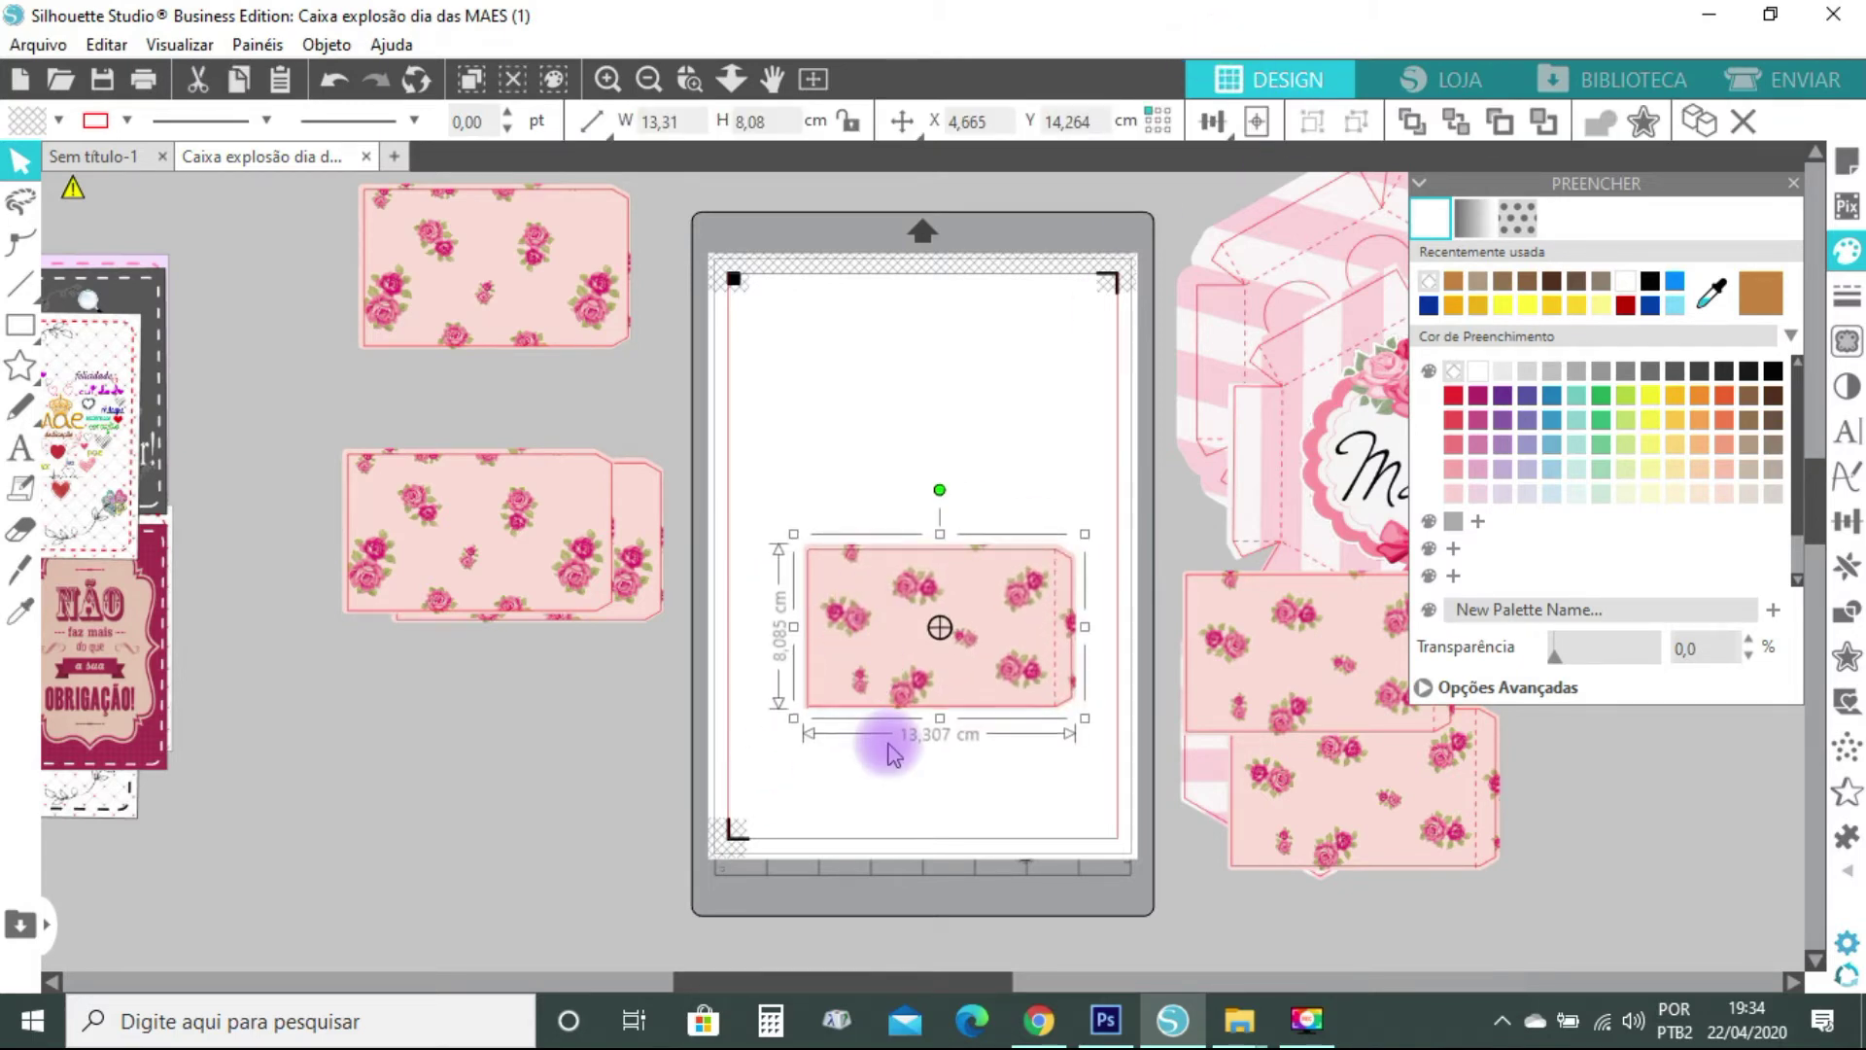
Move the aligned outline and floral backing together to the upper-left corner of the page
left_click_drag(751, 515, 1034, 788)
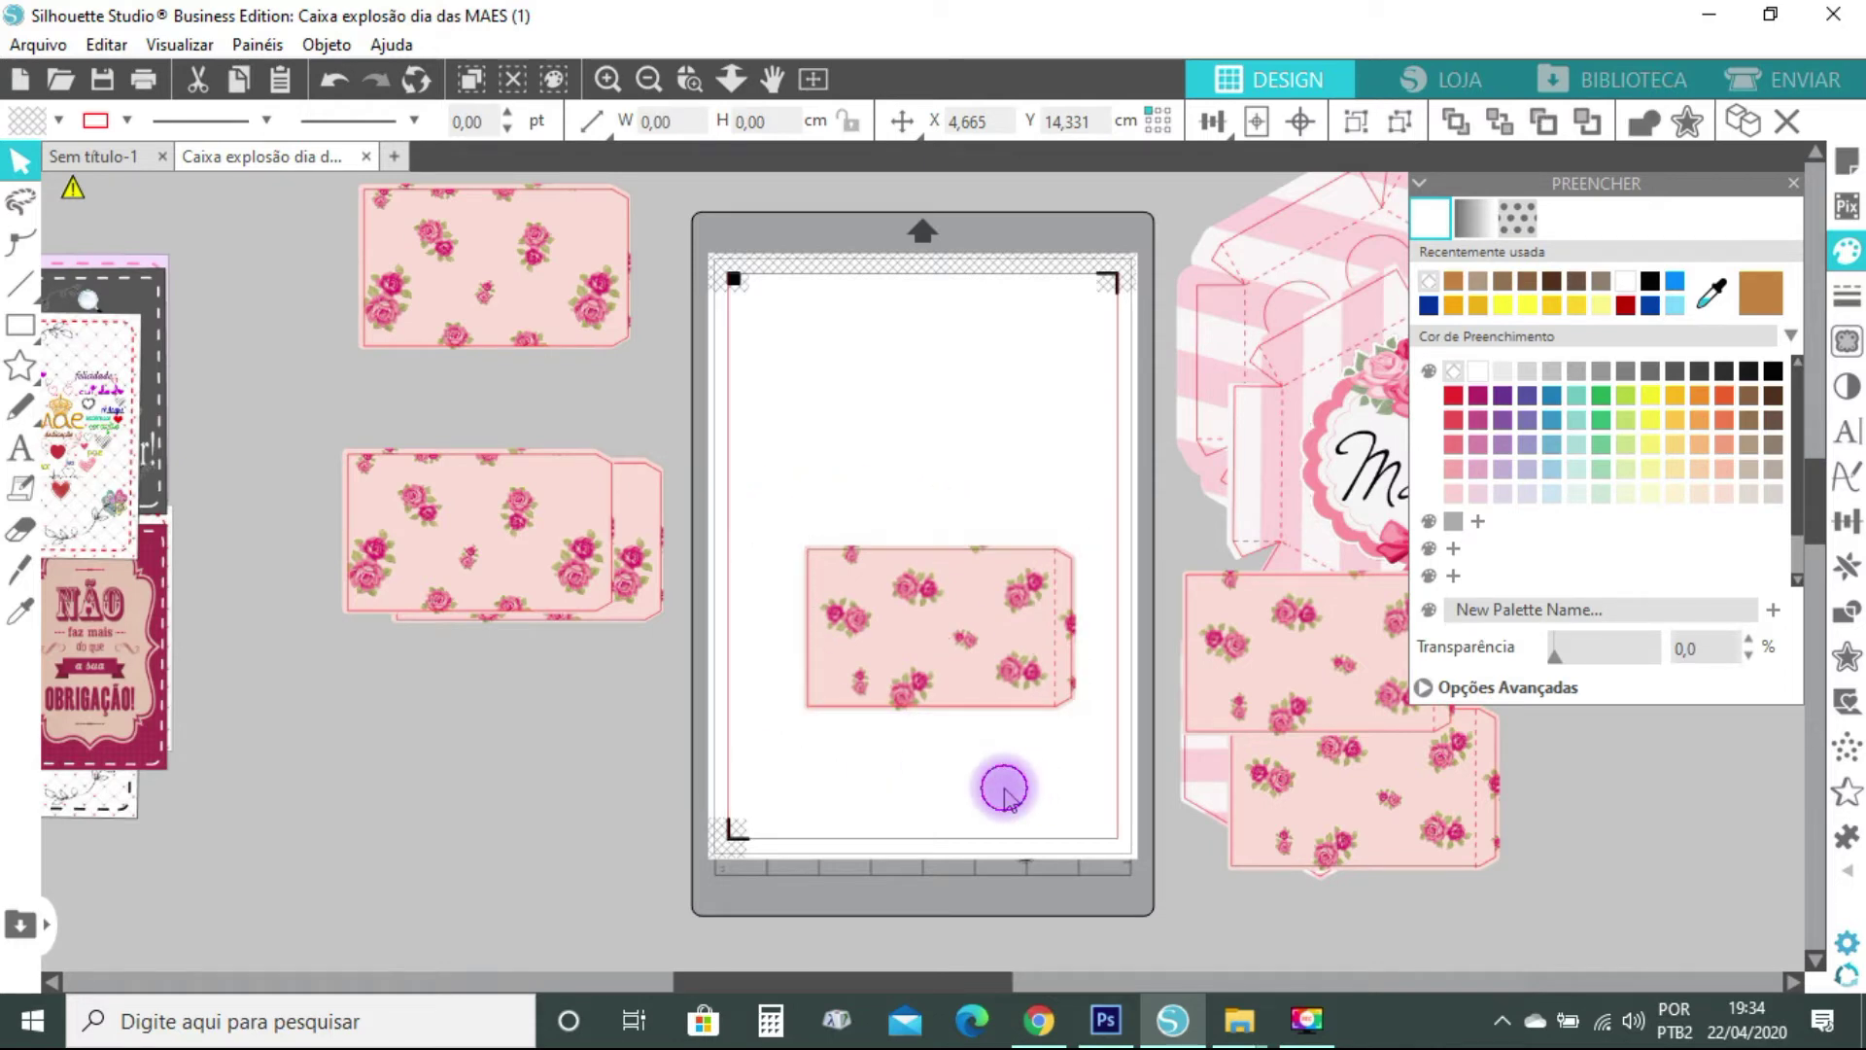
left_click(986, 705)
left_click_drag(1059, 667, 969, 425)
left_click(995, 450)
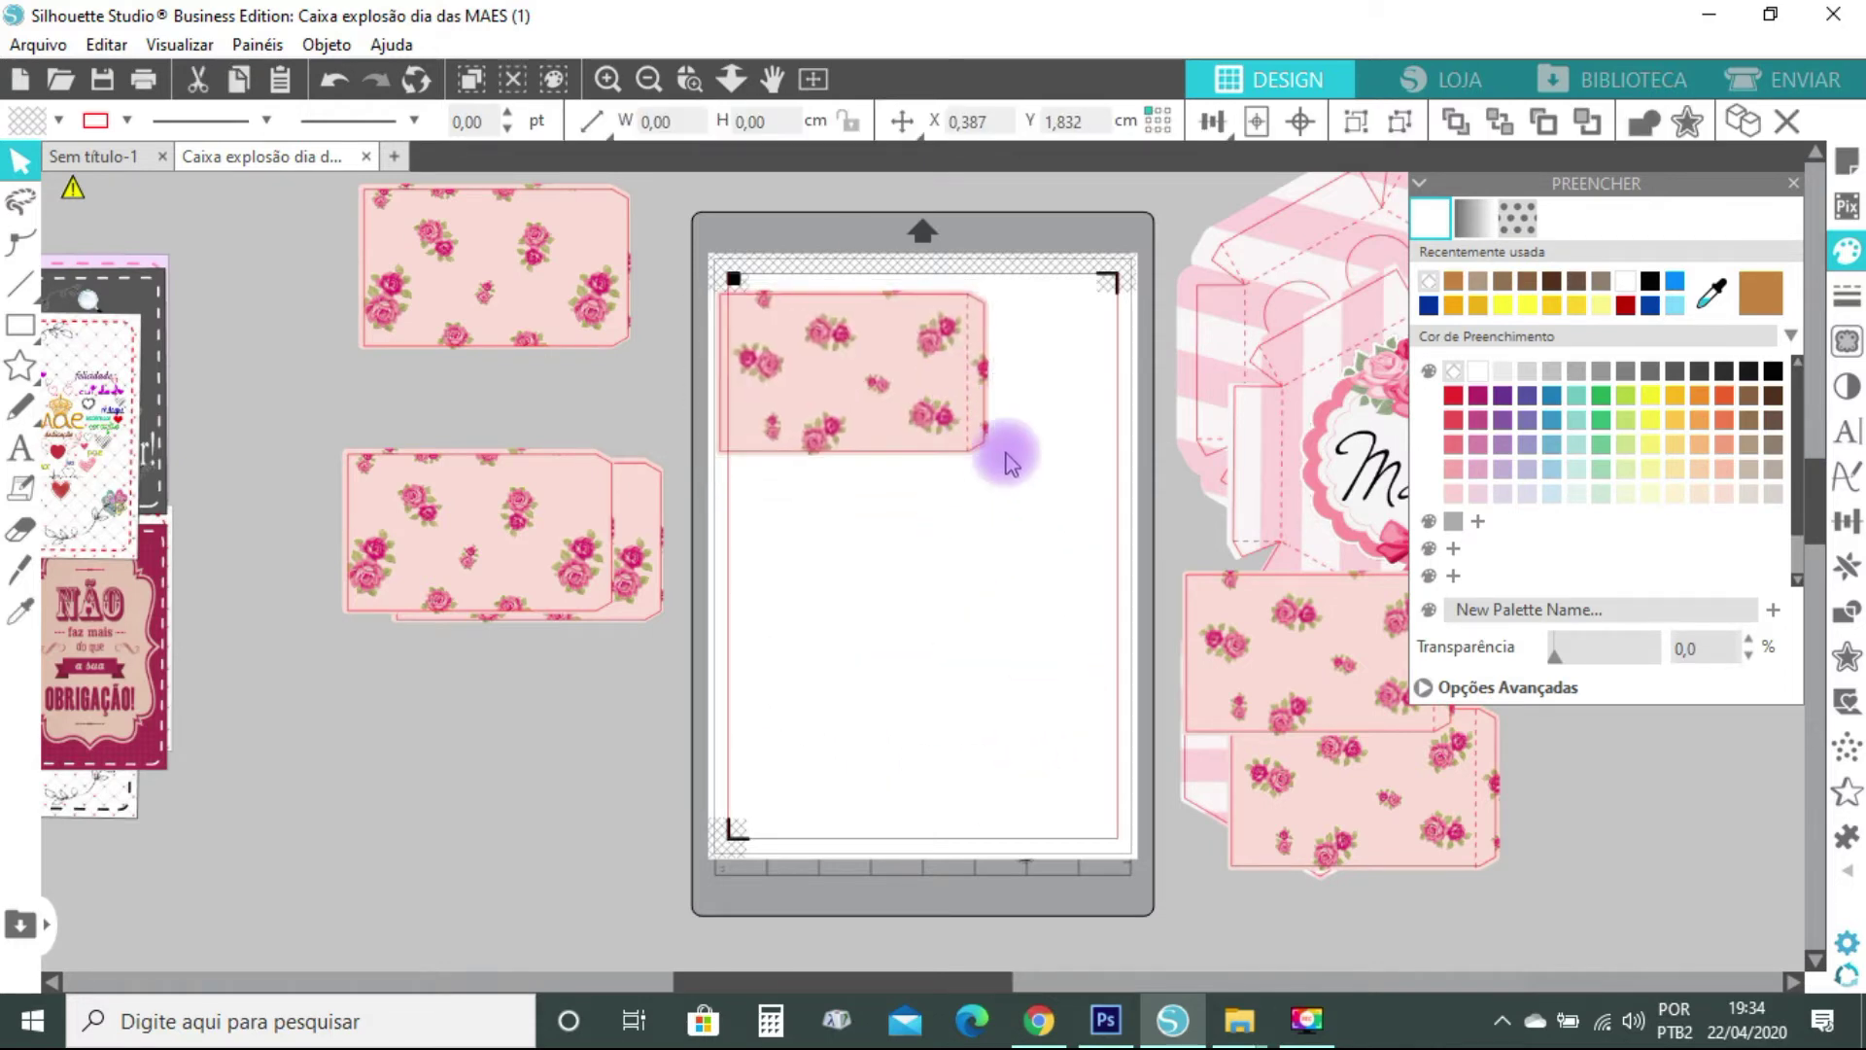
Set the line color of this envelope's cut outline to pure red, R 255 (FF0000)
left_click(853, 368)
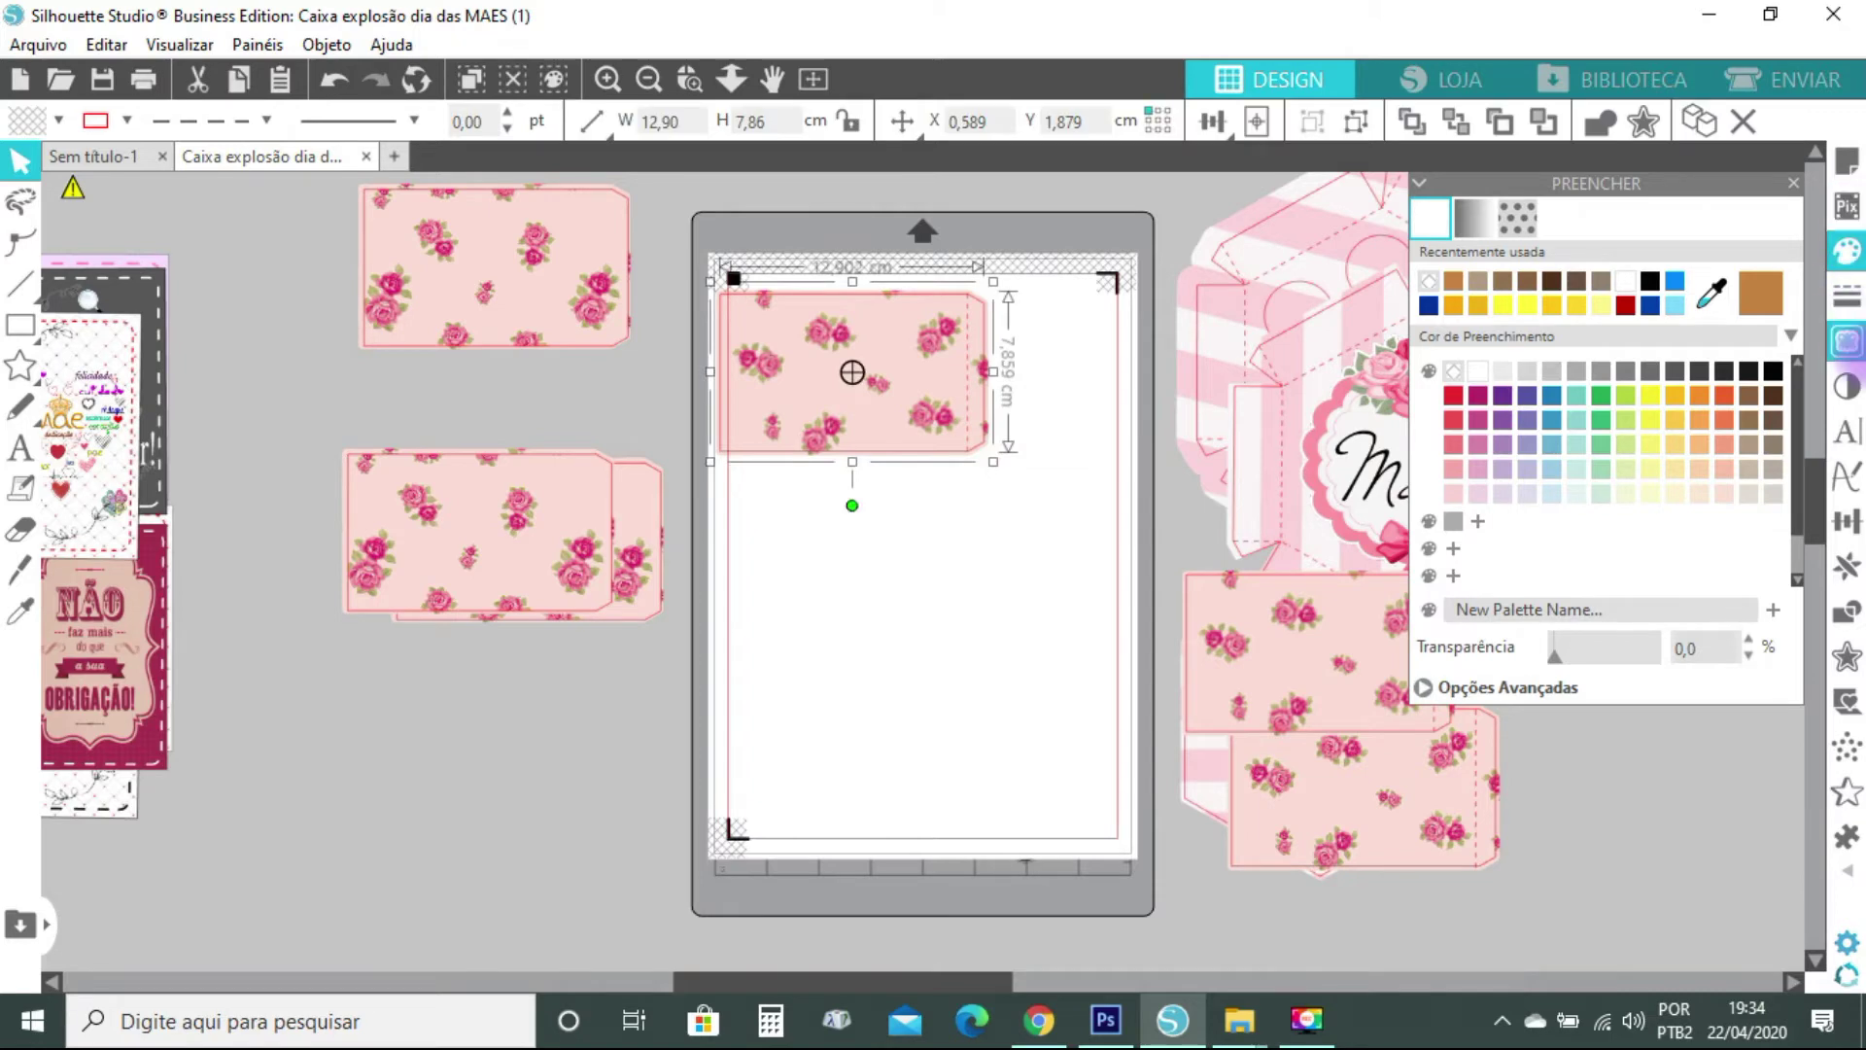
left_click(1846, 305)
left_click(1475, 218)
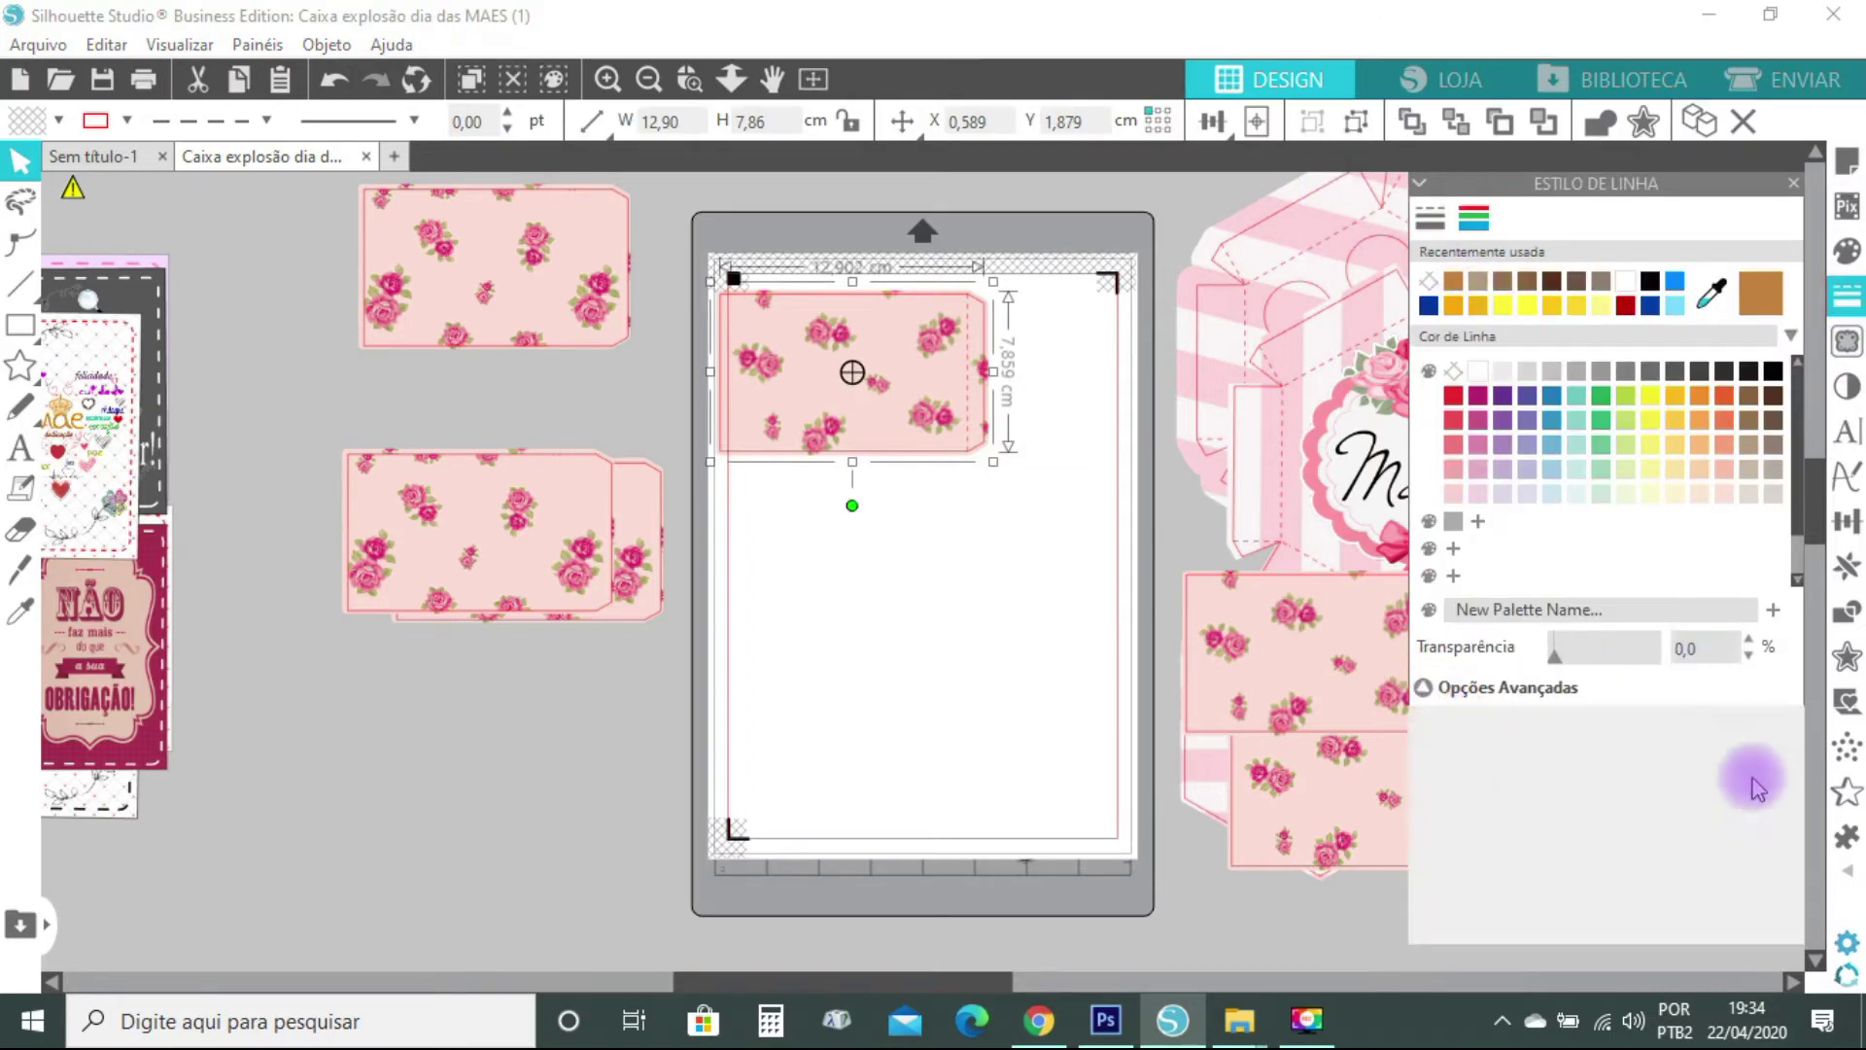
double_click(1556, 893)
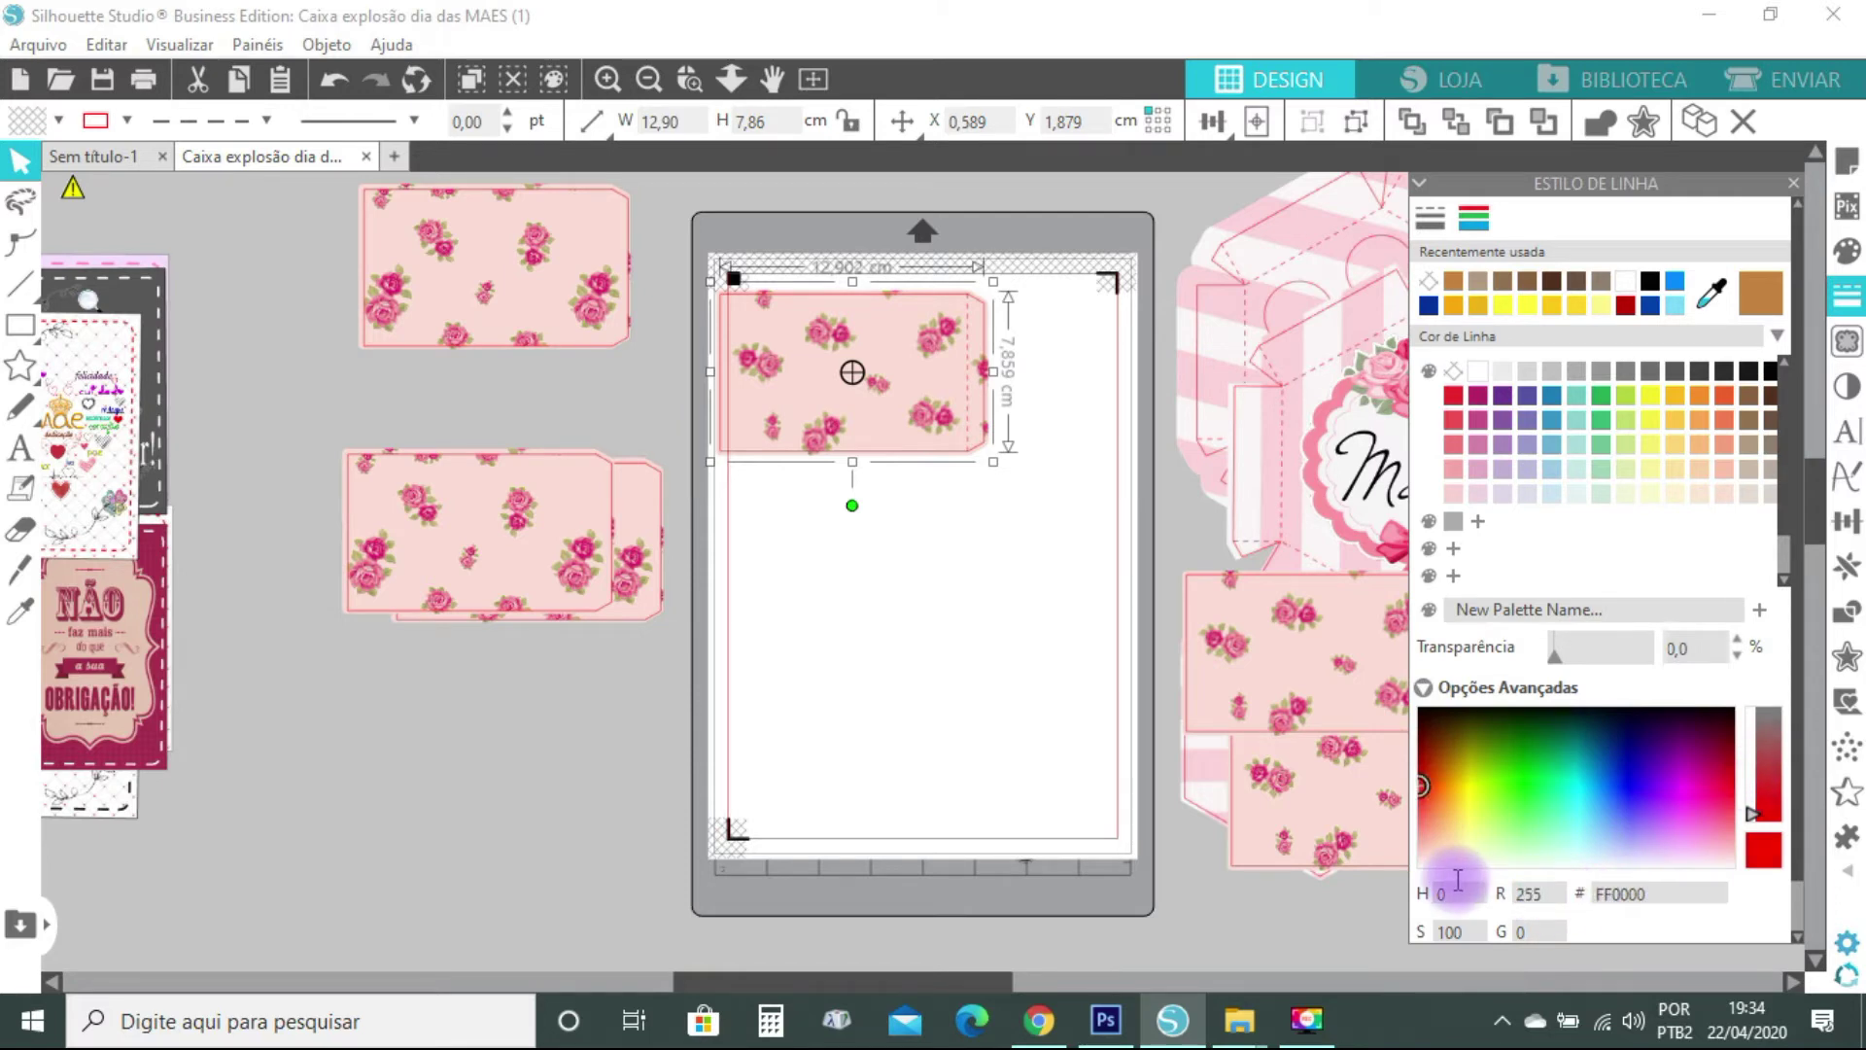
left_click(1794, 186)
Group the red outline with its floral backing and move the envelope off the page onto the striped hexagon box
left_click_drag(676, 229, 1038, 533)
right_click(935, 418)
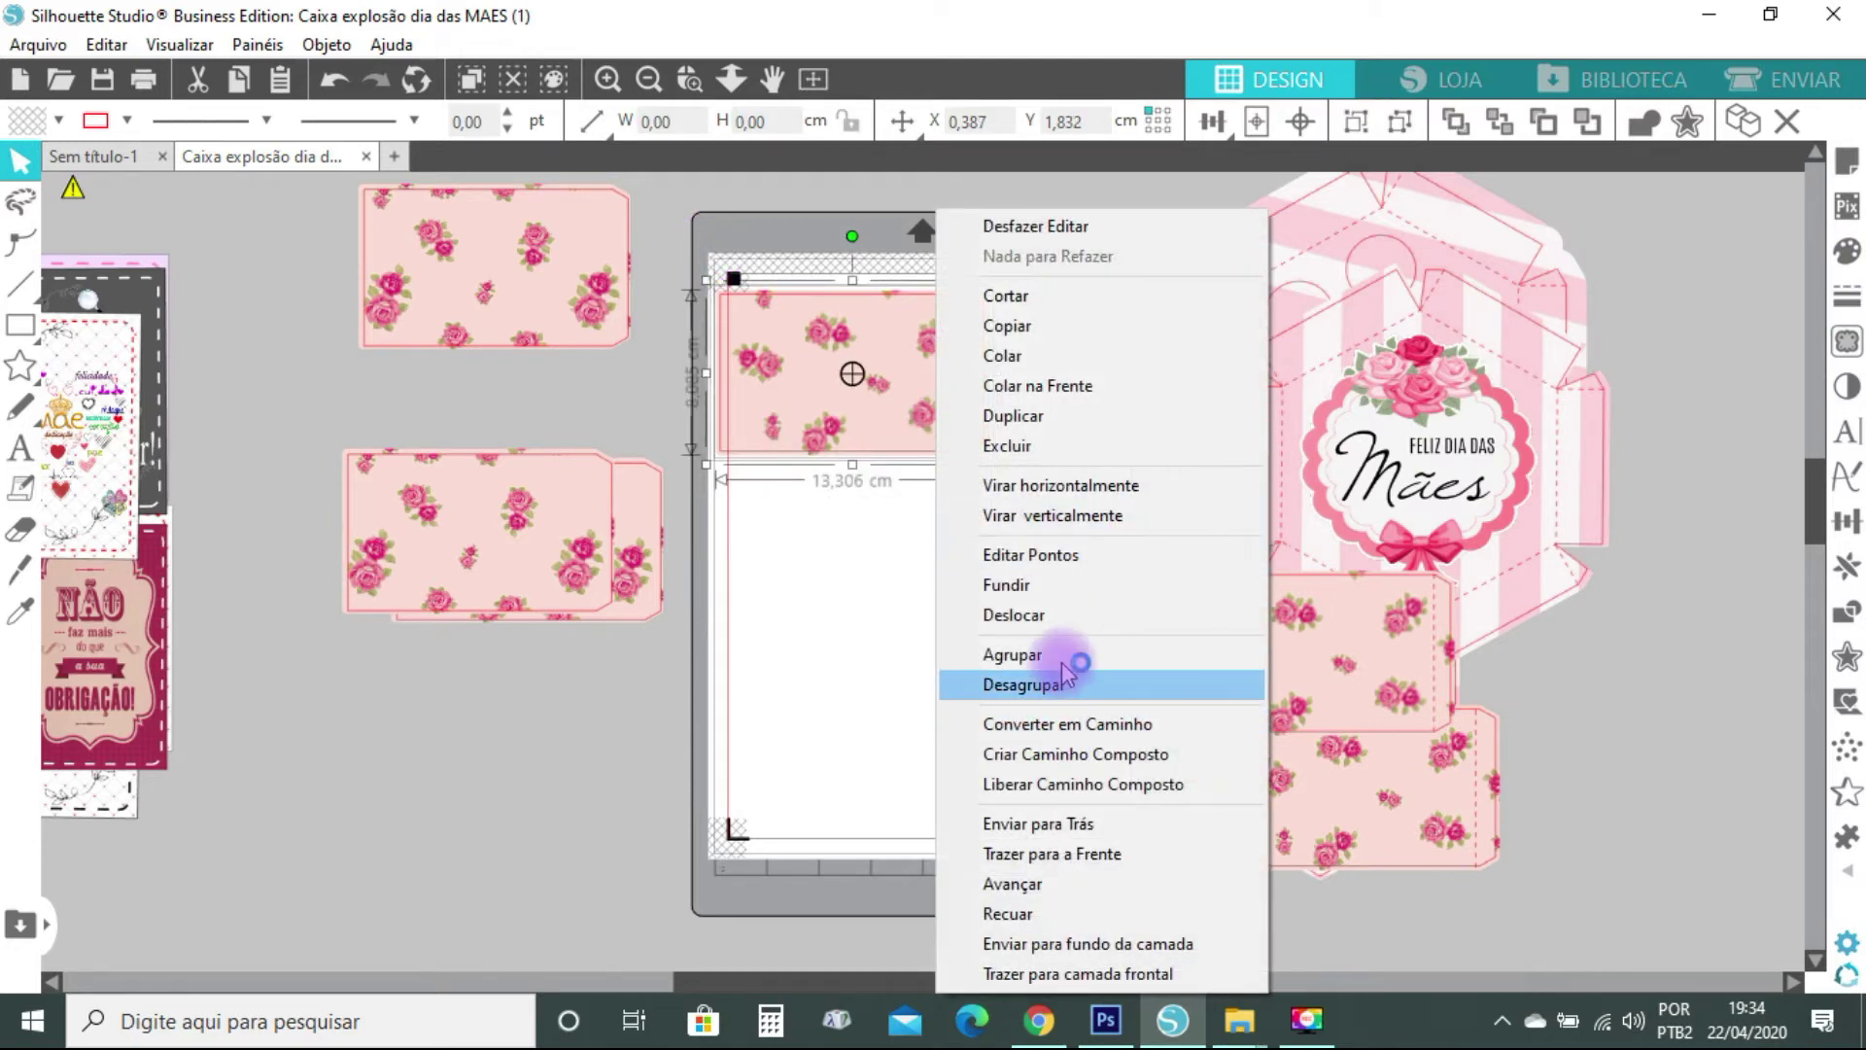
left_click(1030, 655)
left_click_drag(874, 331, 1392, 423)
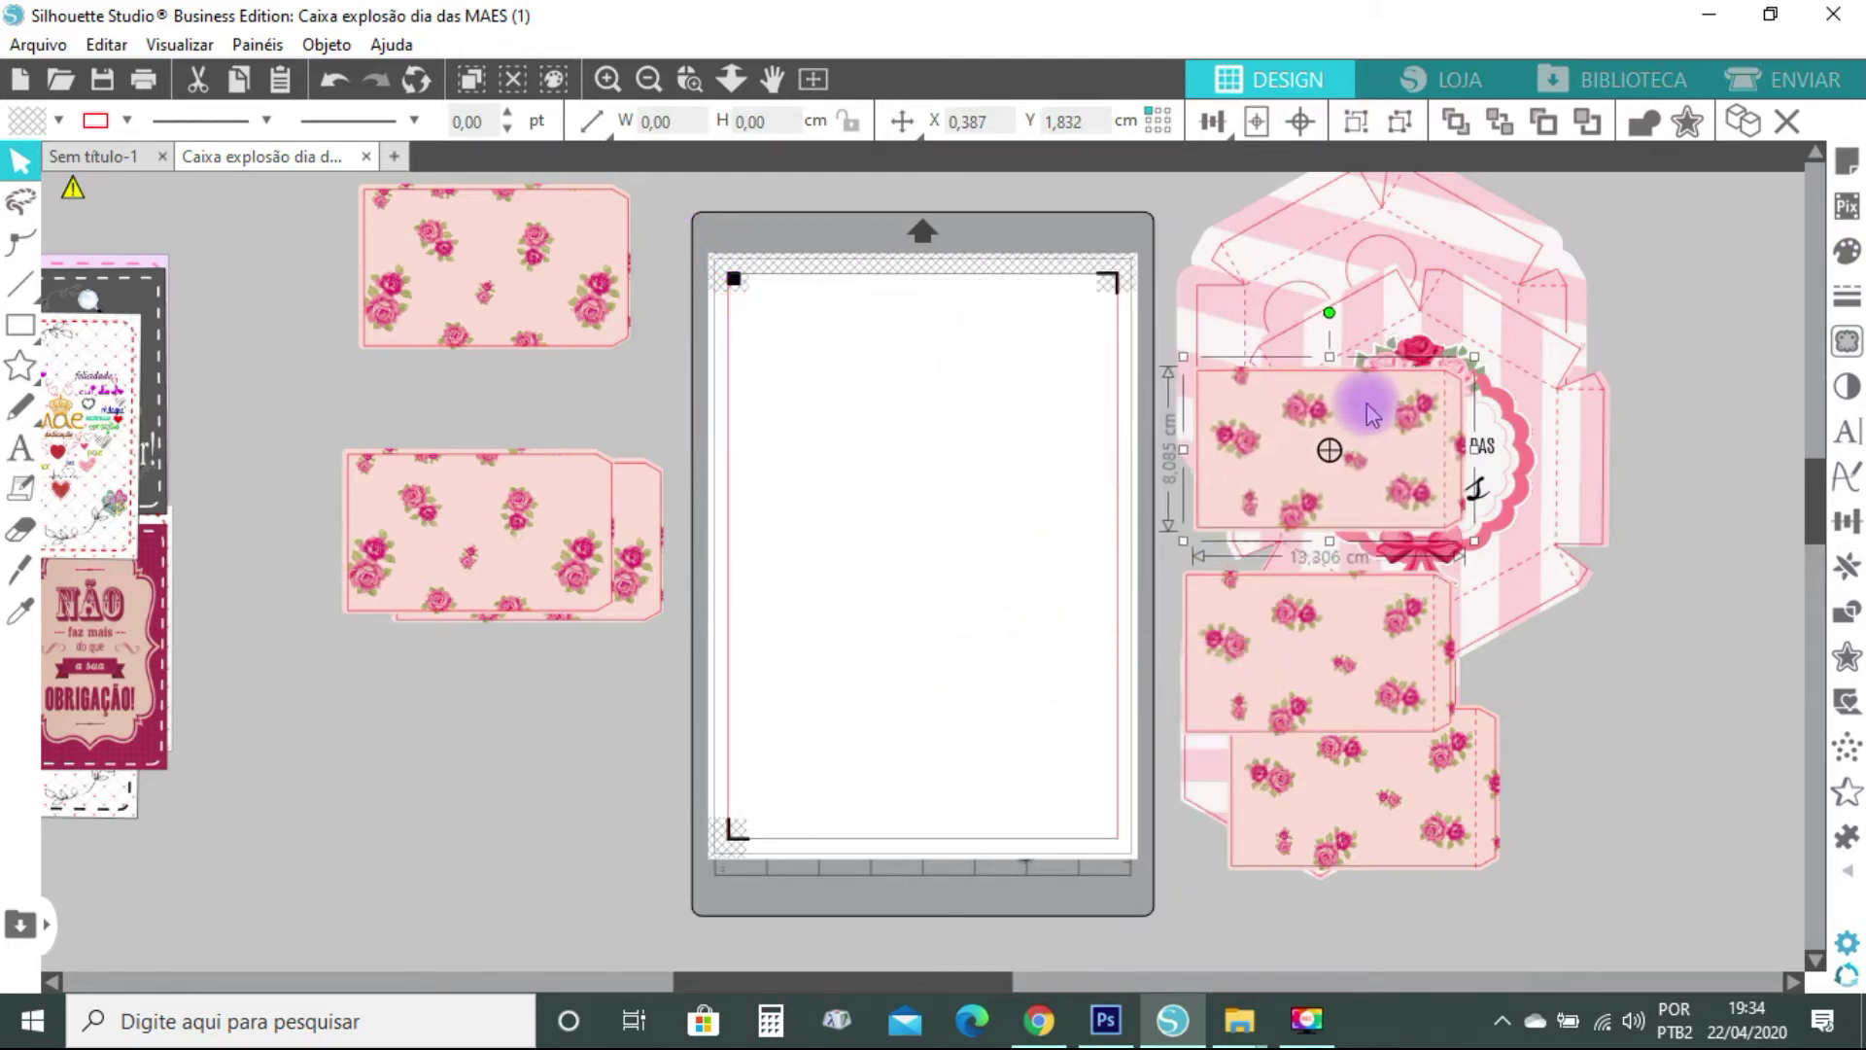
Bring the two earlier finished envelope pieces back onto the page and ungroup the lower one
left_click_drag(1307, 642, 900, 380)
left_click_drag(1324, 748, 886, 632)
right_click(886, 632)
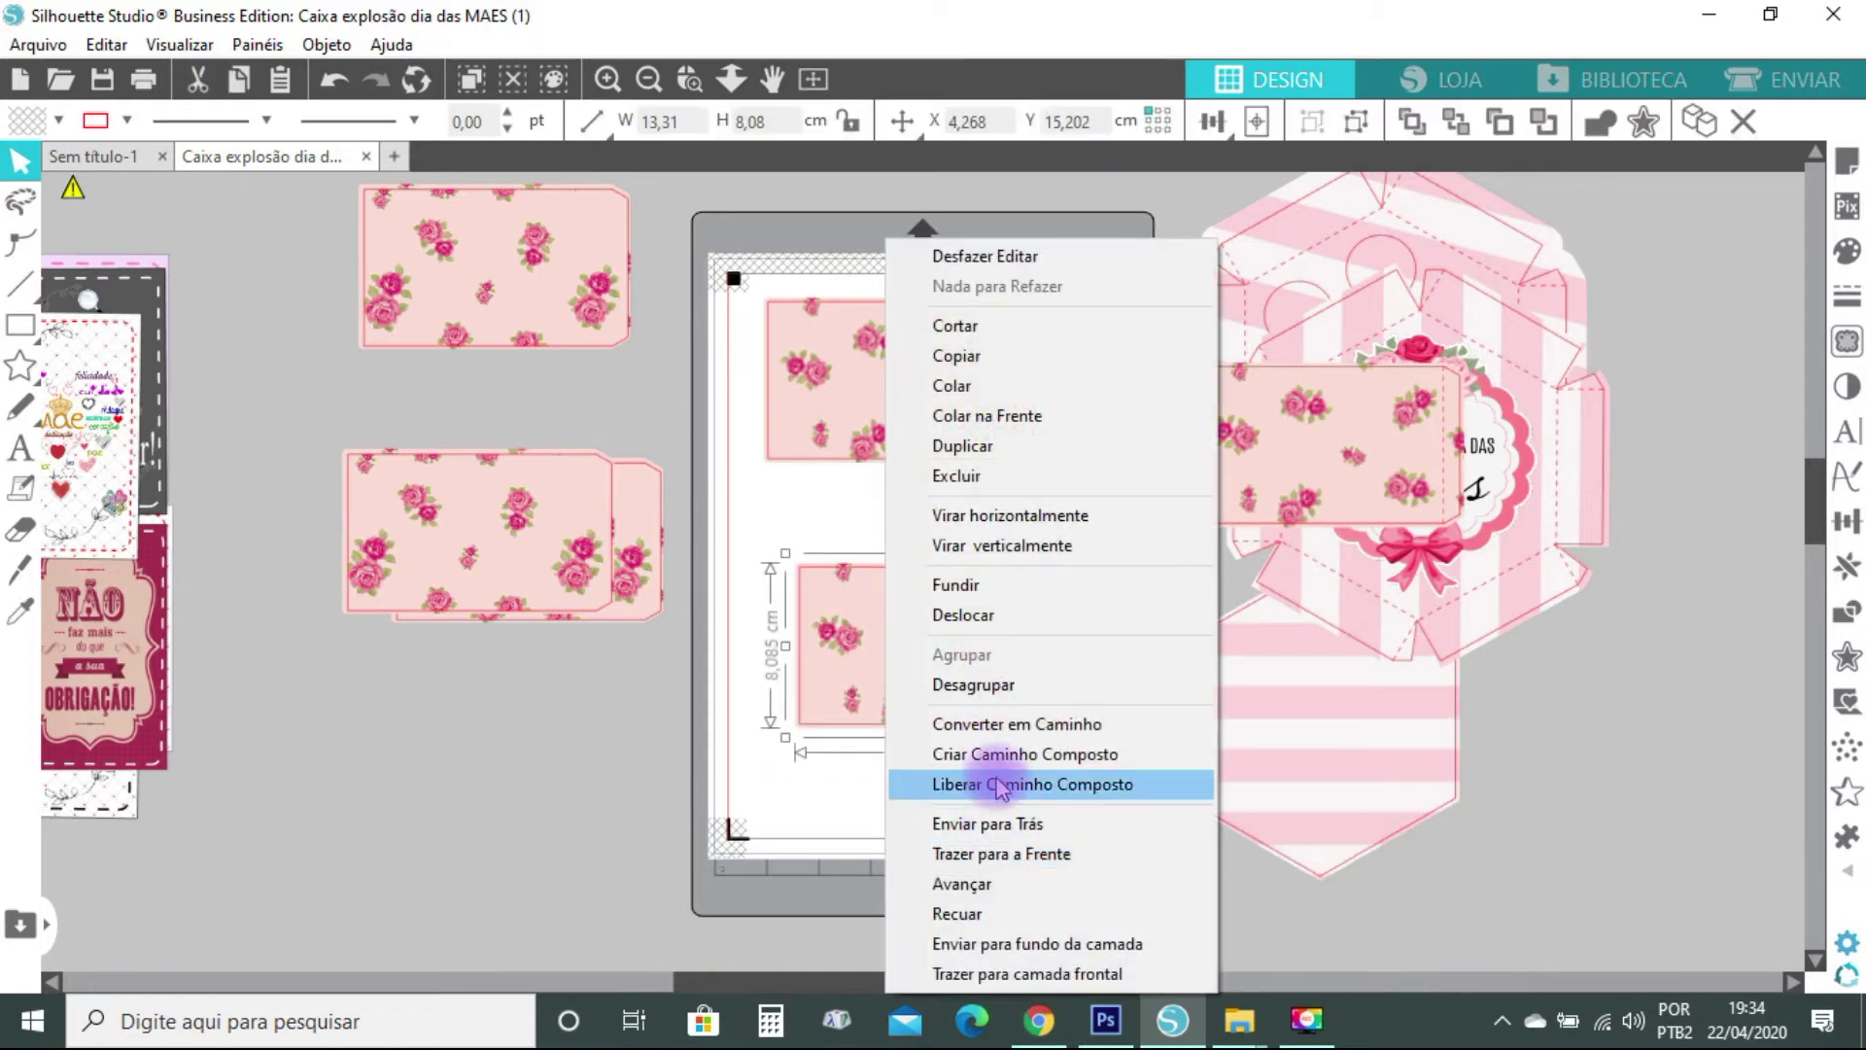
left_click(967, 685)
left_click(1060, 729)
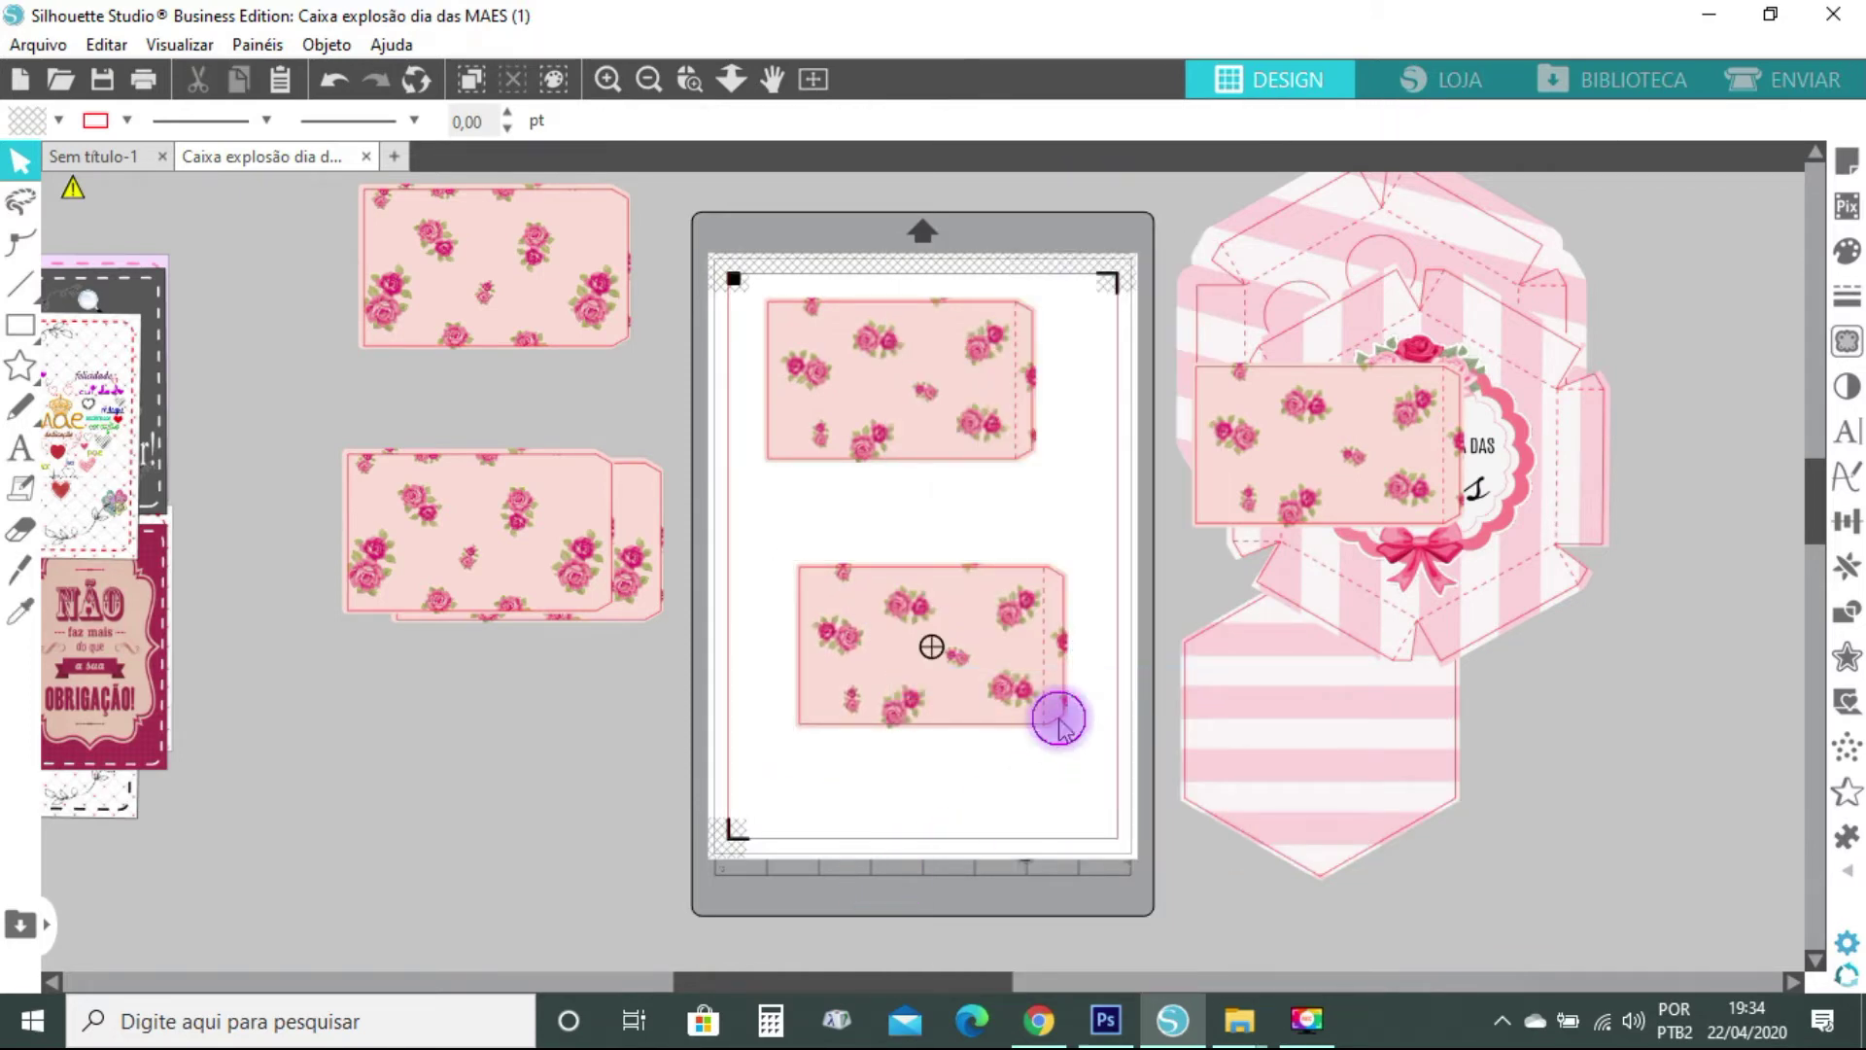
Set the lower envelope's cut outline to a pure red line color, R 255 (FF0000)
left_click(1058, 719)
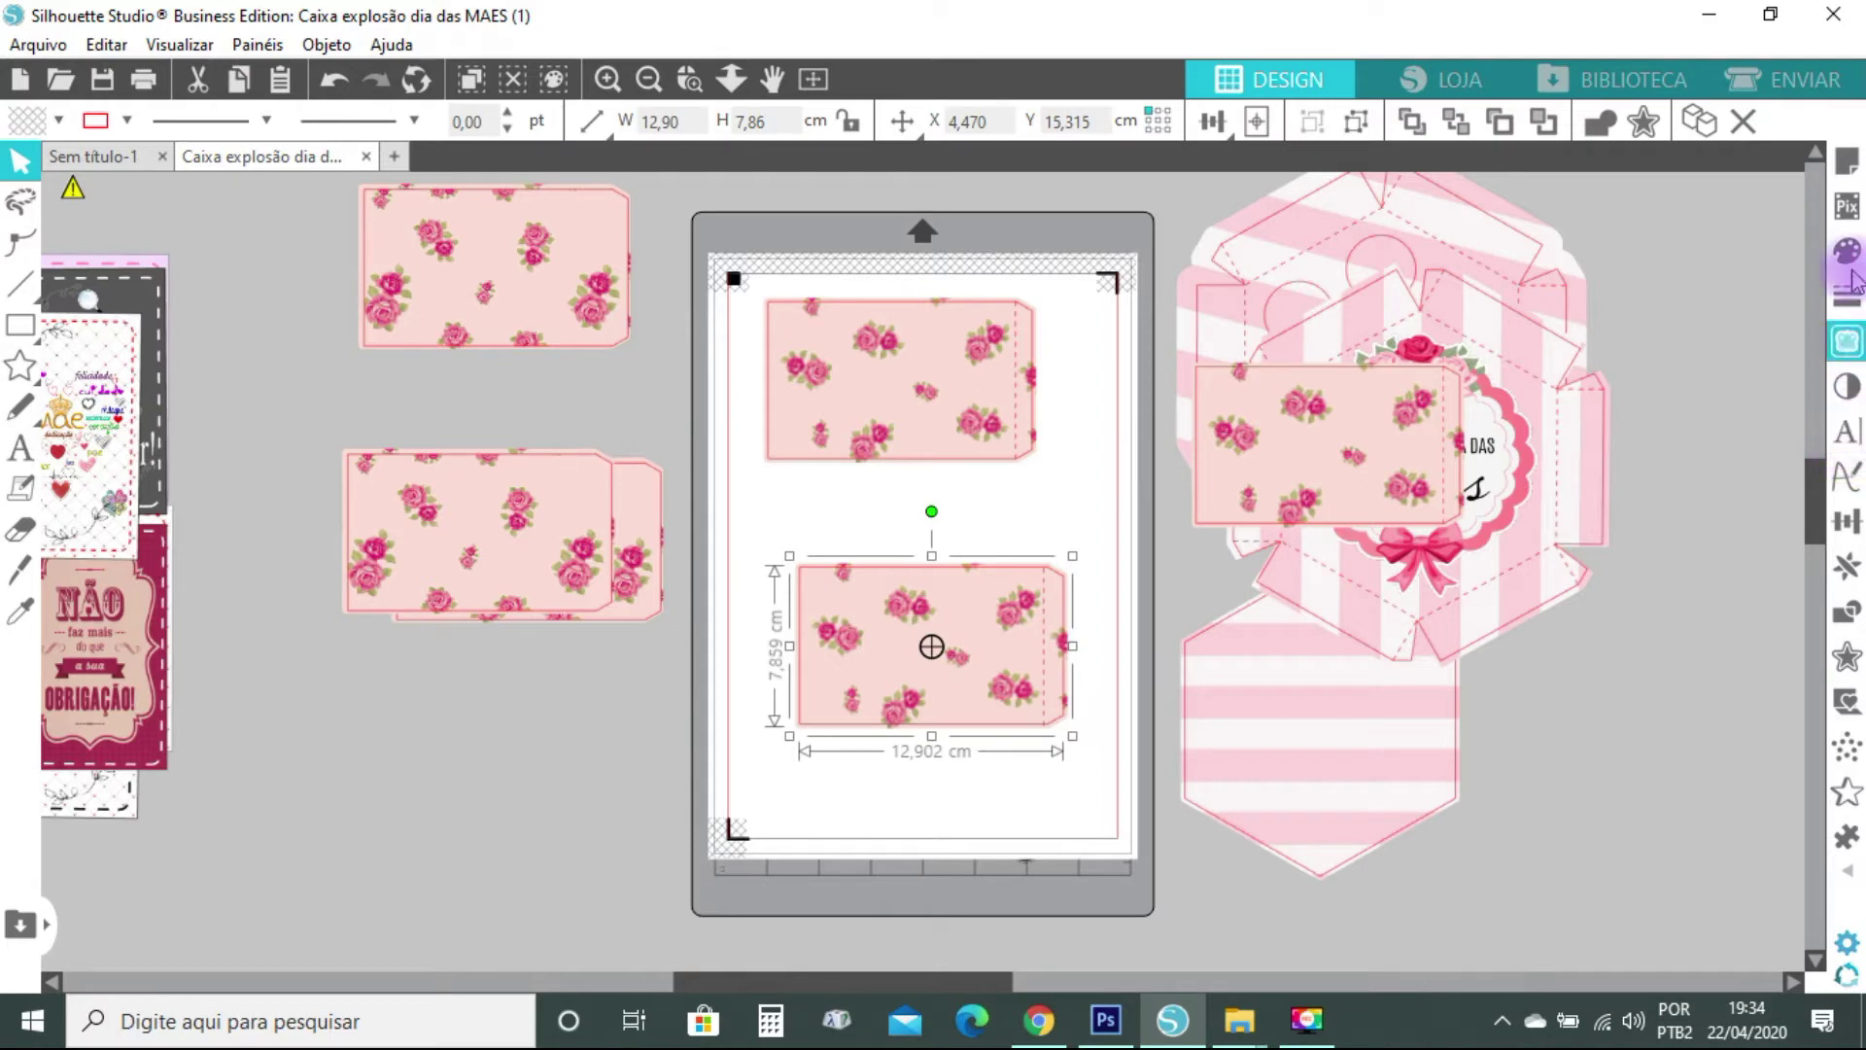
left_click(1845, 307)
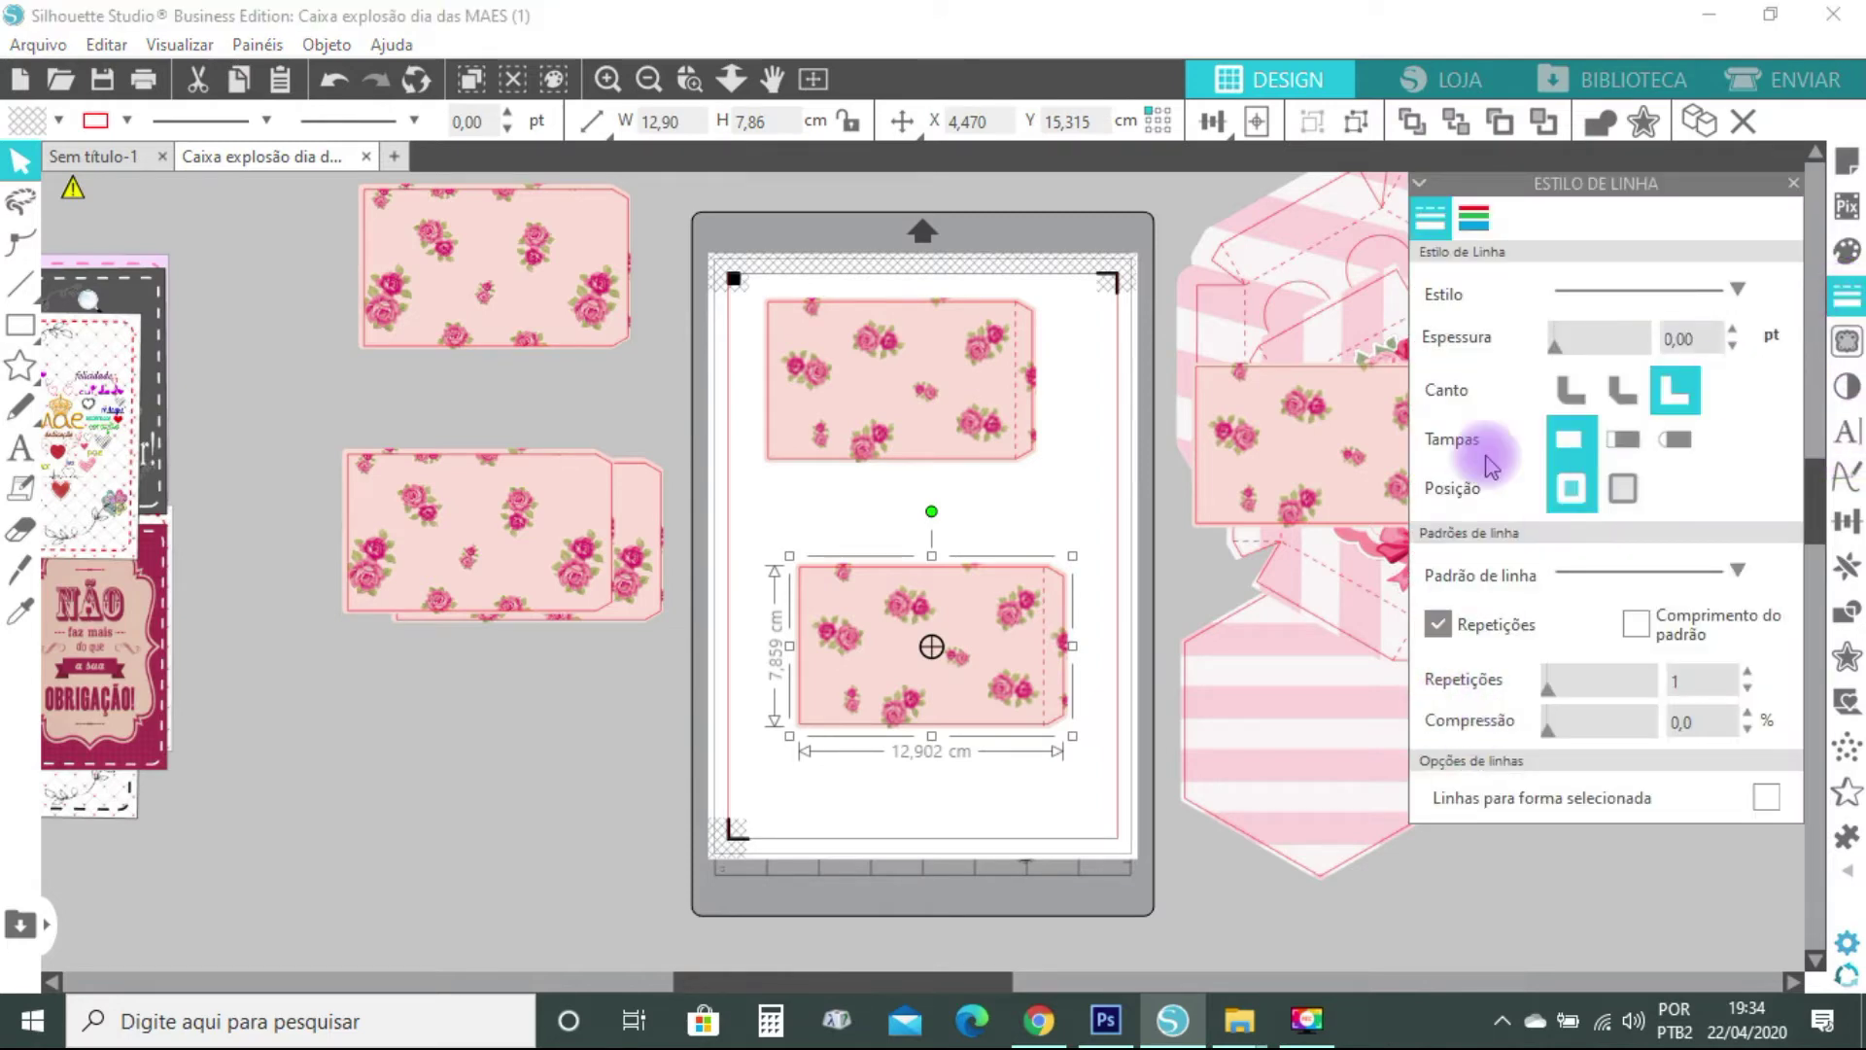
left_click(1474, 225)
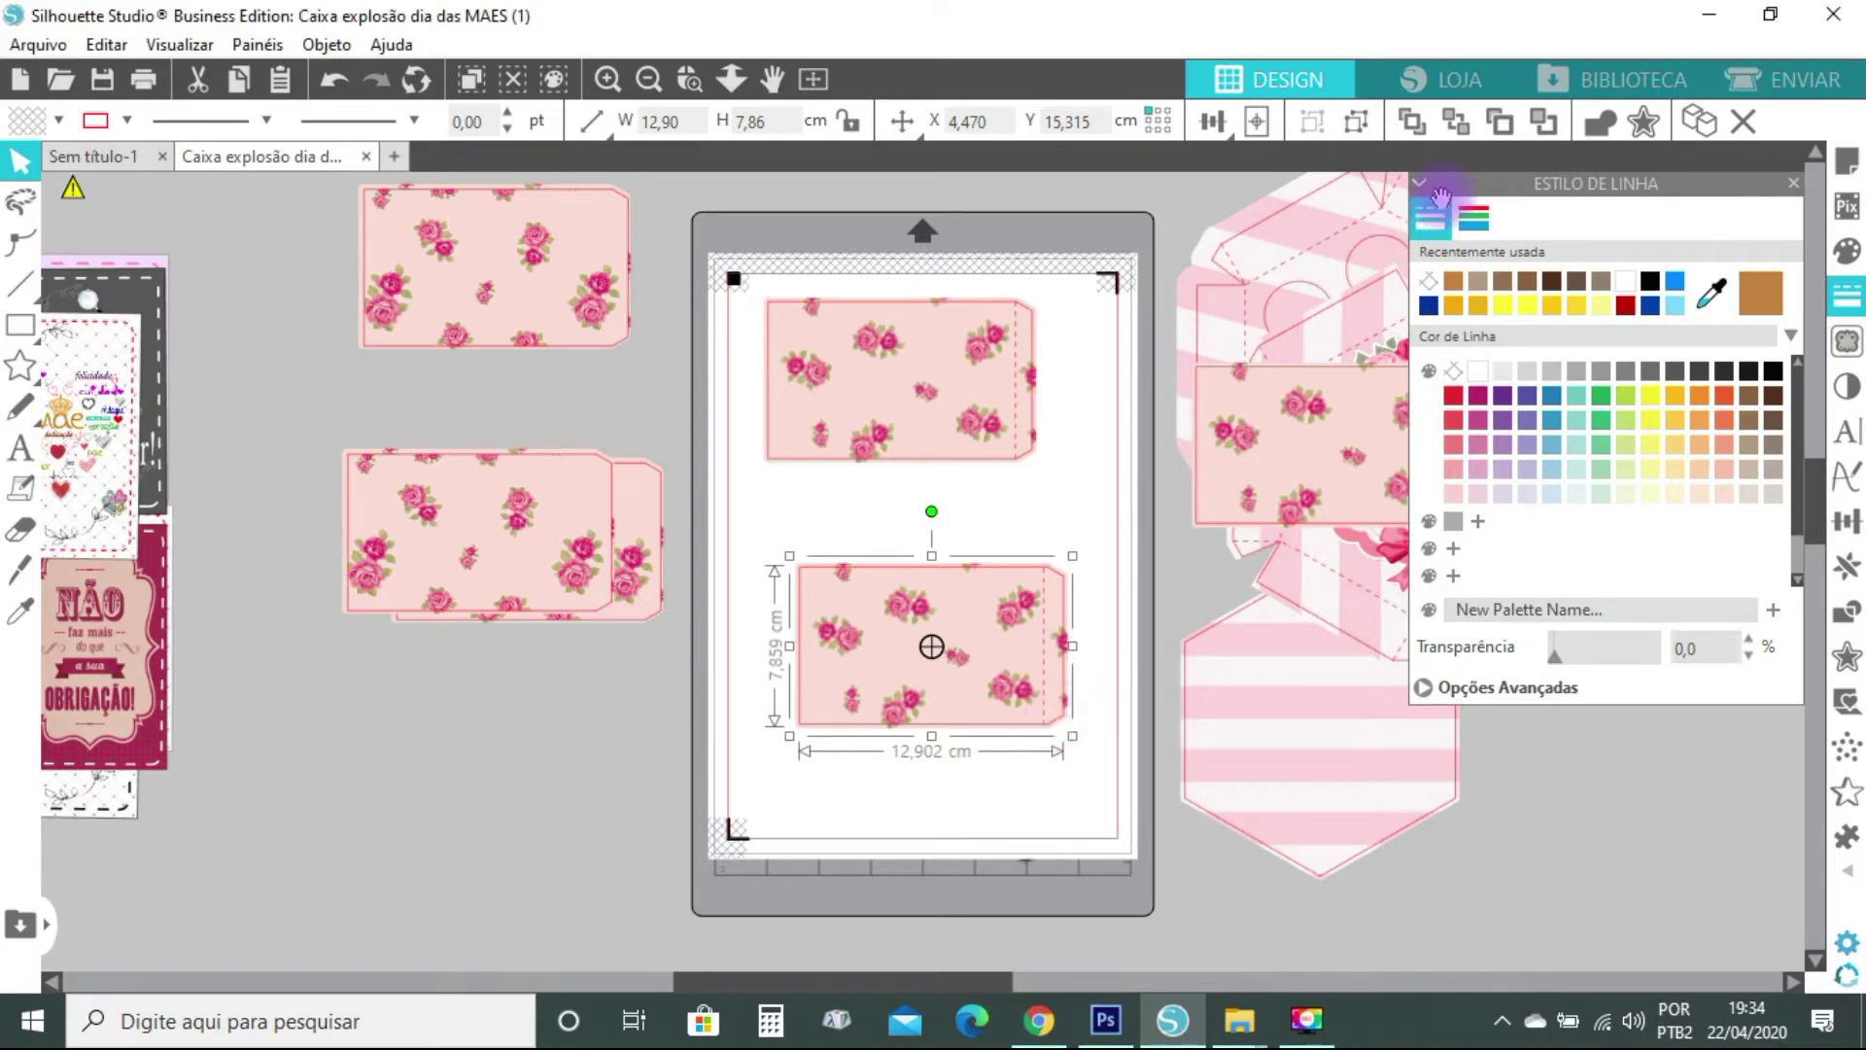
left_click(1424, 688)
left_click(1544, 896)
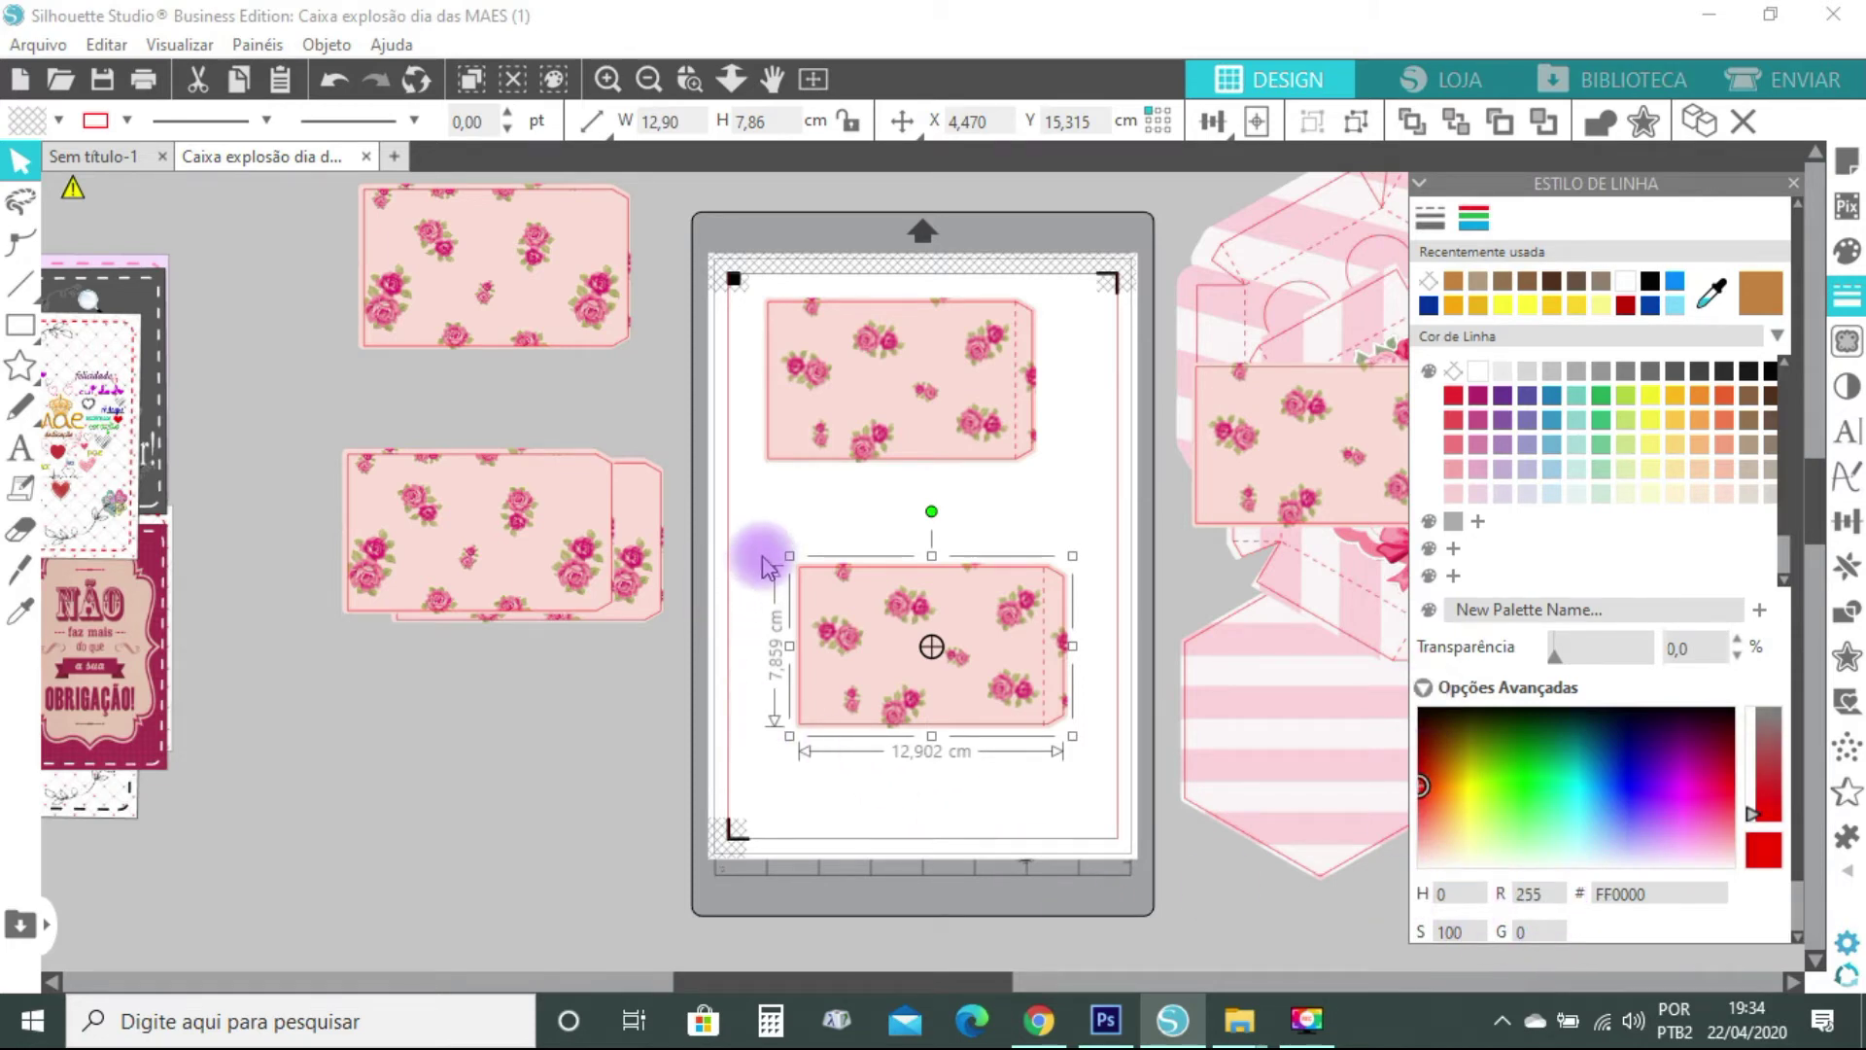
Regroup the lower envelope's outline and backing and move it off the page, below the other finished envelope
left_click_drag(762, 554, 1099, 749)
right_click(1019, 682)
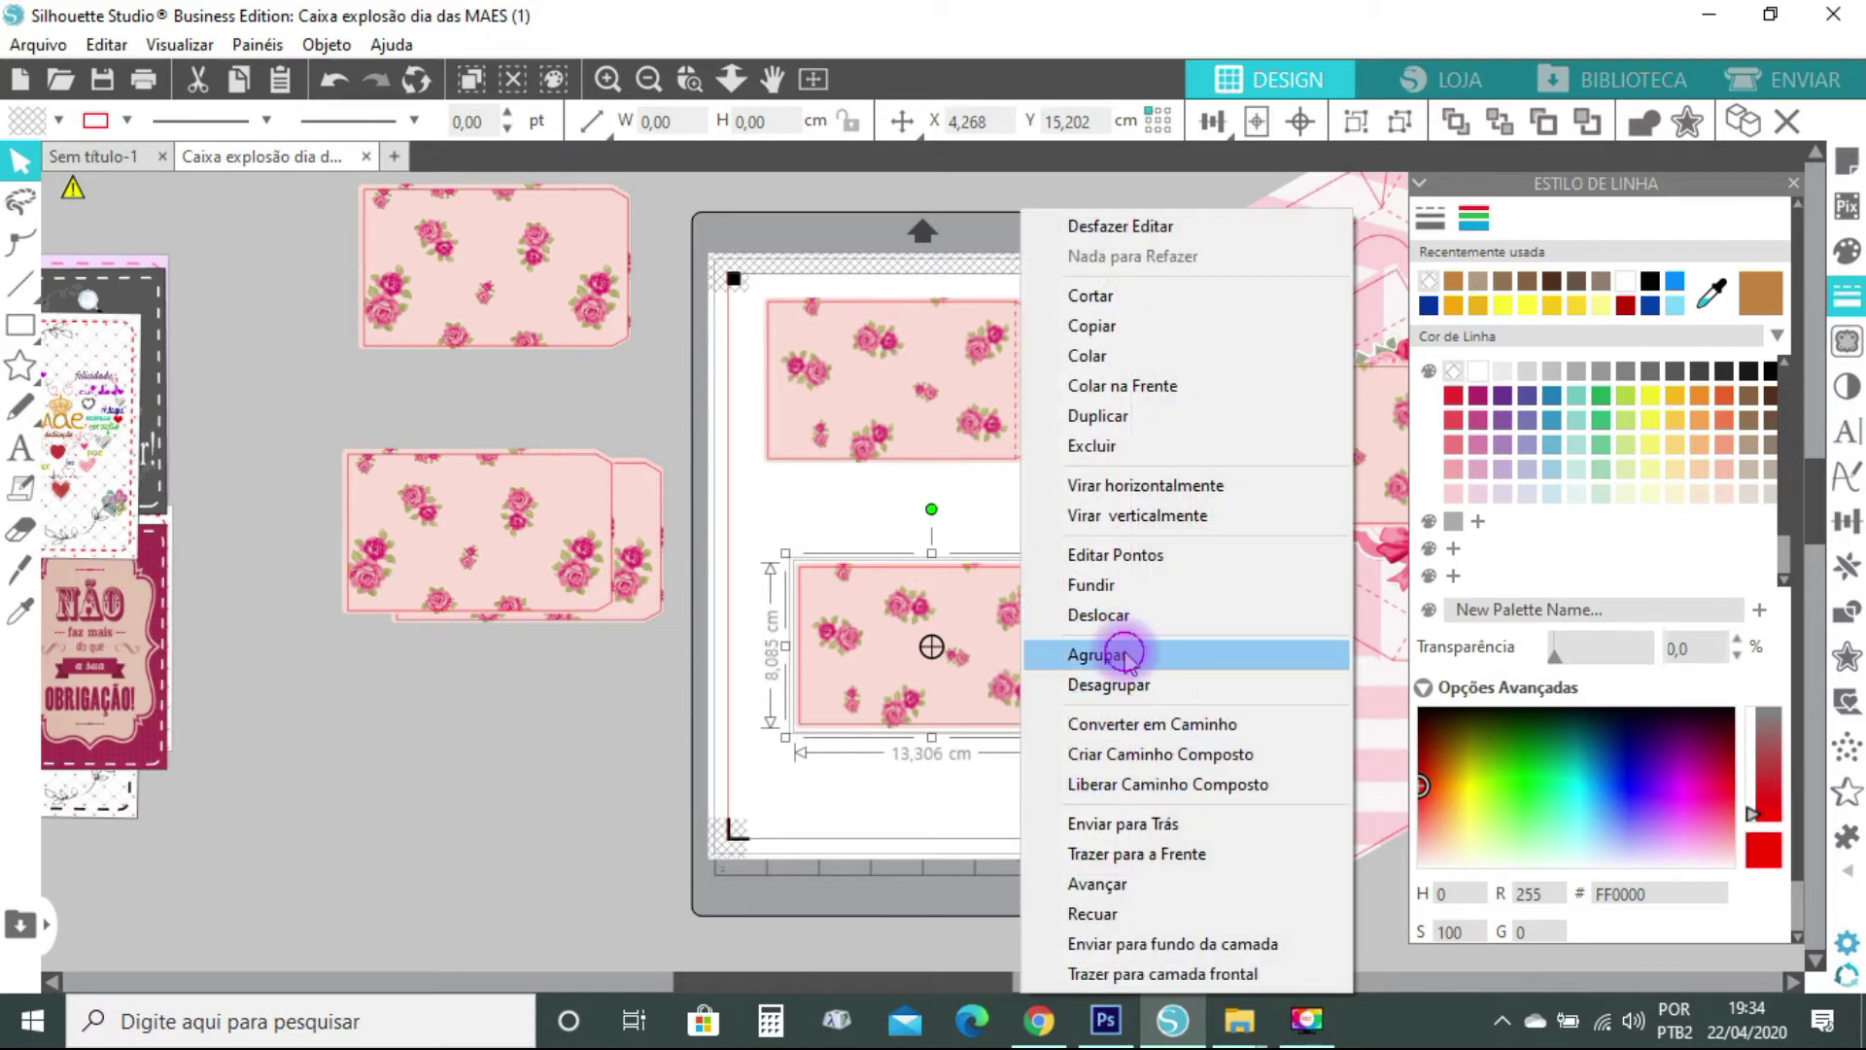
left_click(1025, 654)
left_click_drag(1000, 645, 1358, 591)
Reposition the remaining envelope on the page, ungroup it, and set its cut outline's line color to red FF0000
left_click_drag(969, 368, 992, 413)
left_click(985, 686)
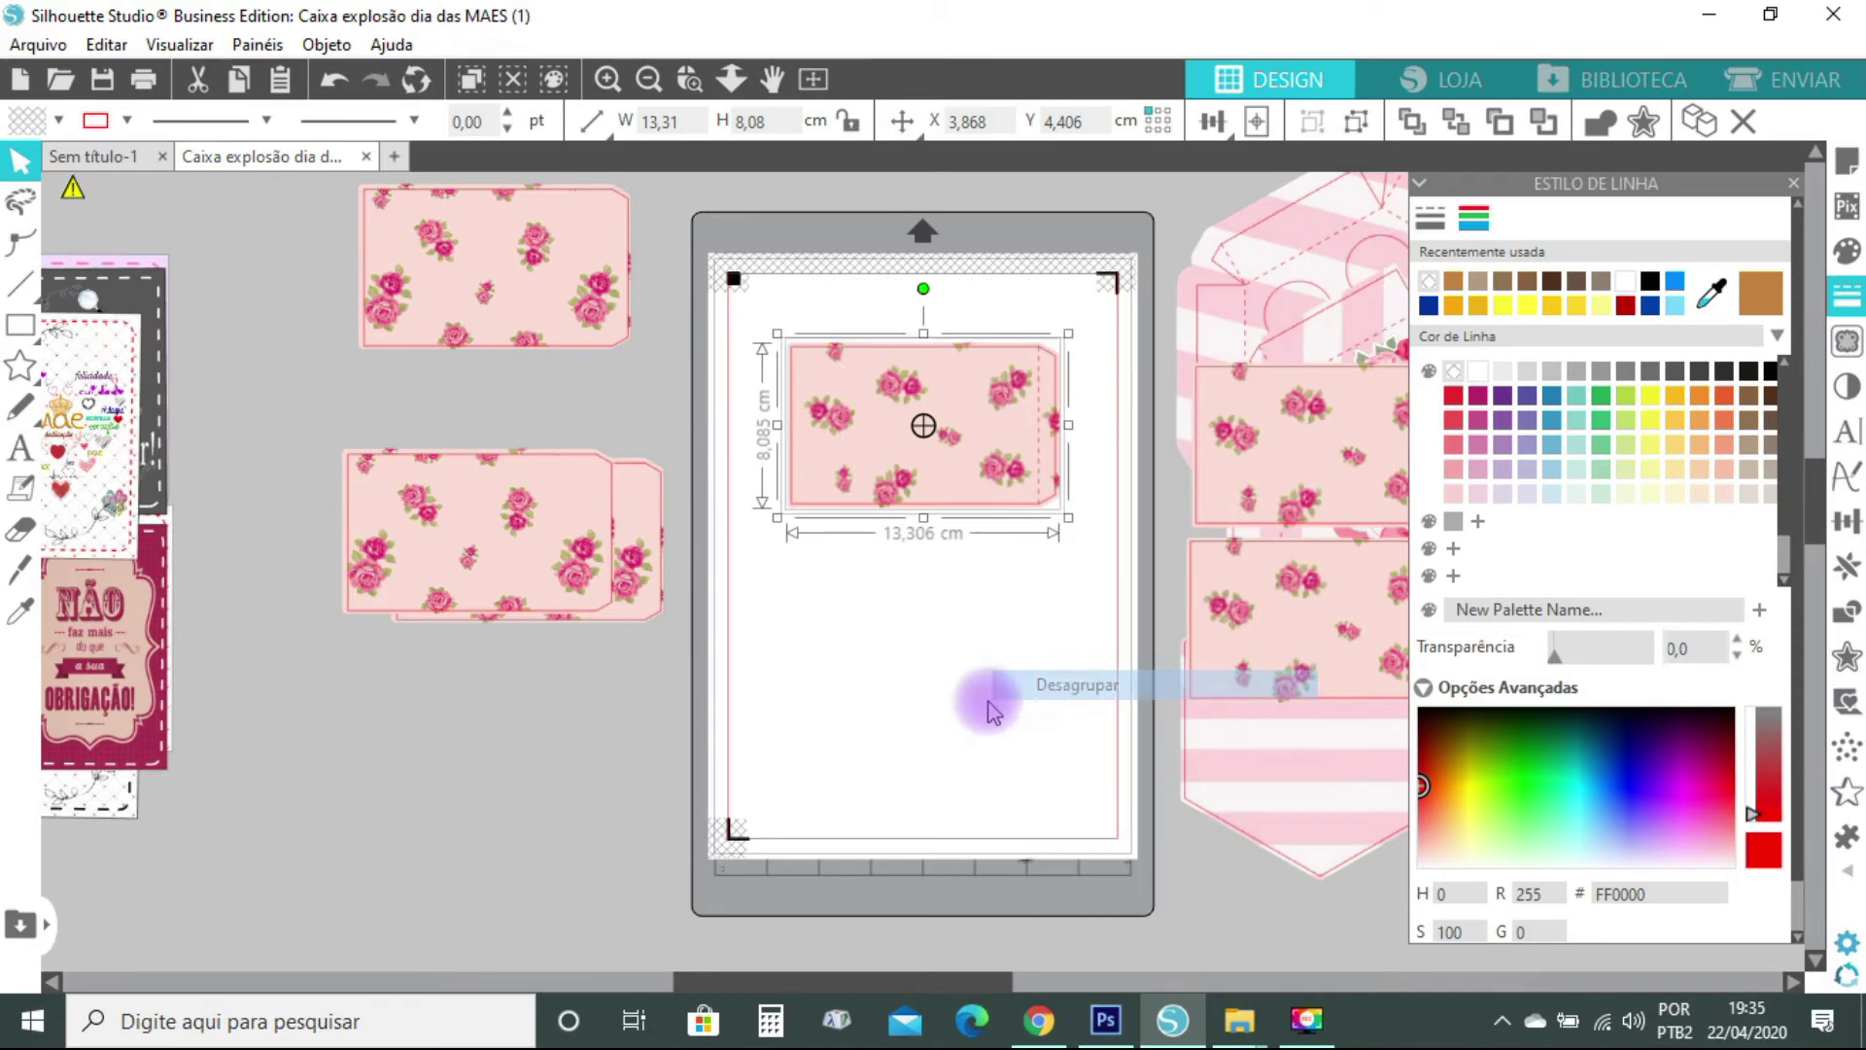
left_click(1058, 503)
double_click(1536, 895)
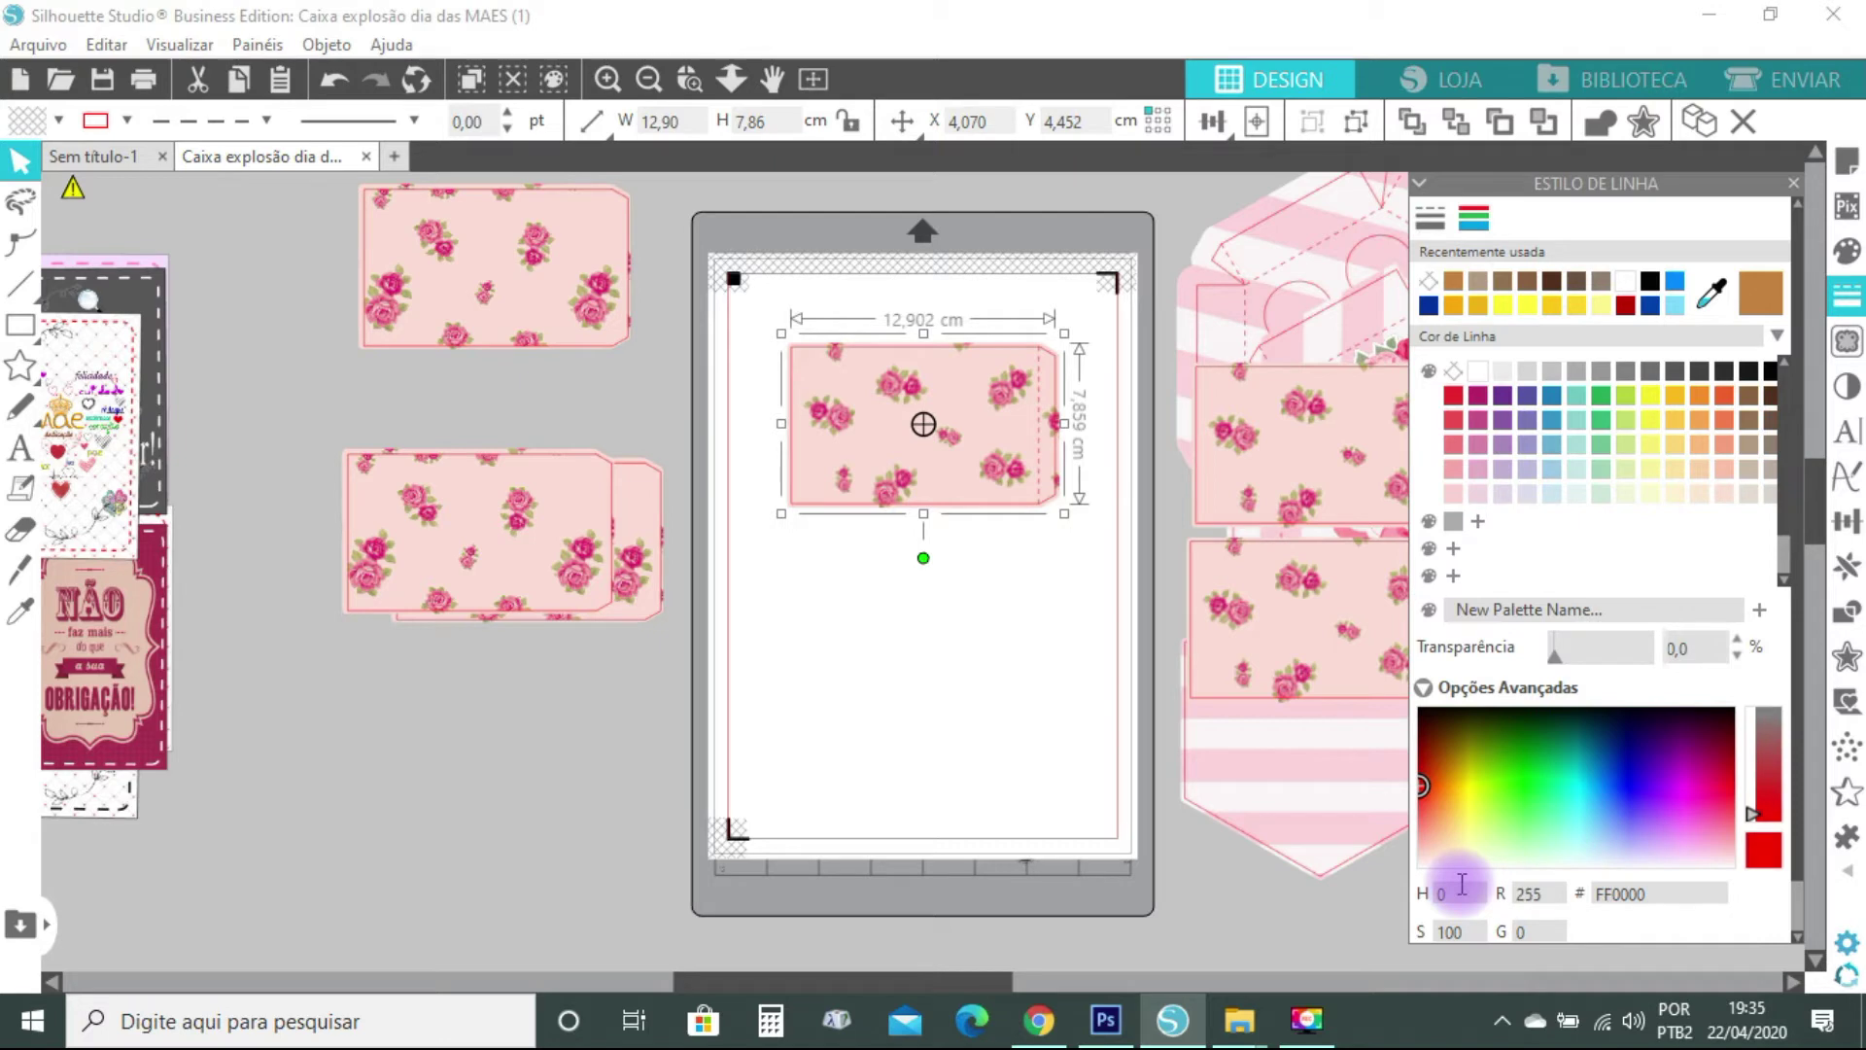
Group this envelope's outline and backing and move it off the page, below the two other finished envelopes
left_click_drag(749, 303, 1381, 824)
right_click(1028, 515)
left_click(1133, 681)
Place the upper unedited envelope piece on the page, ungroup it, and move its cut outline below the floral backing
left_click_drag(484, 223, 925, 360)
right_click(909, 337)
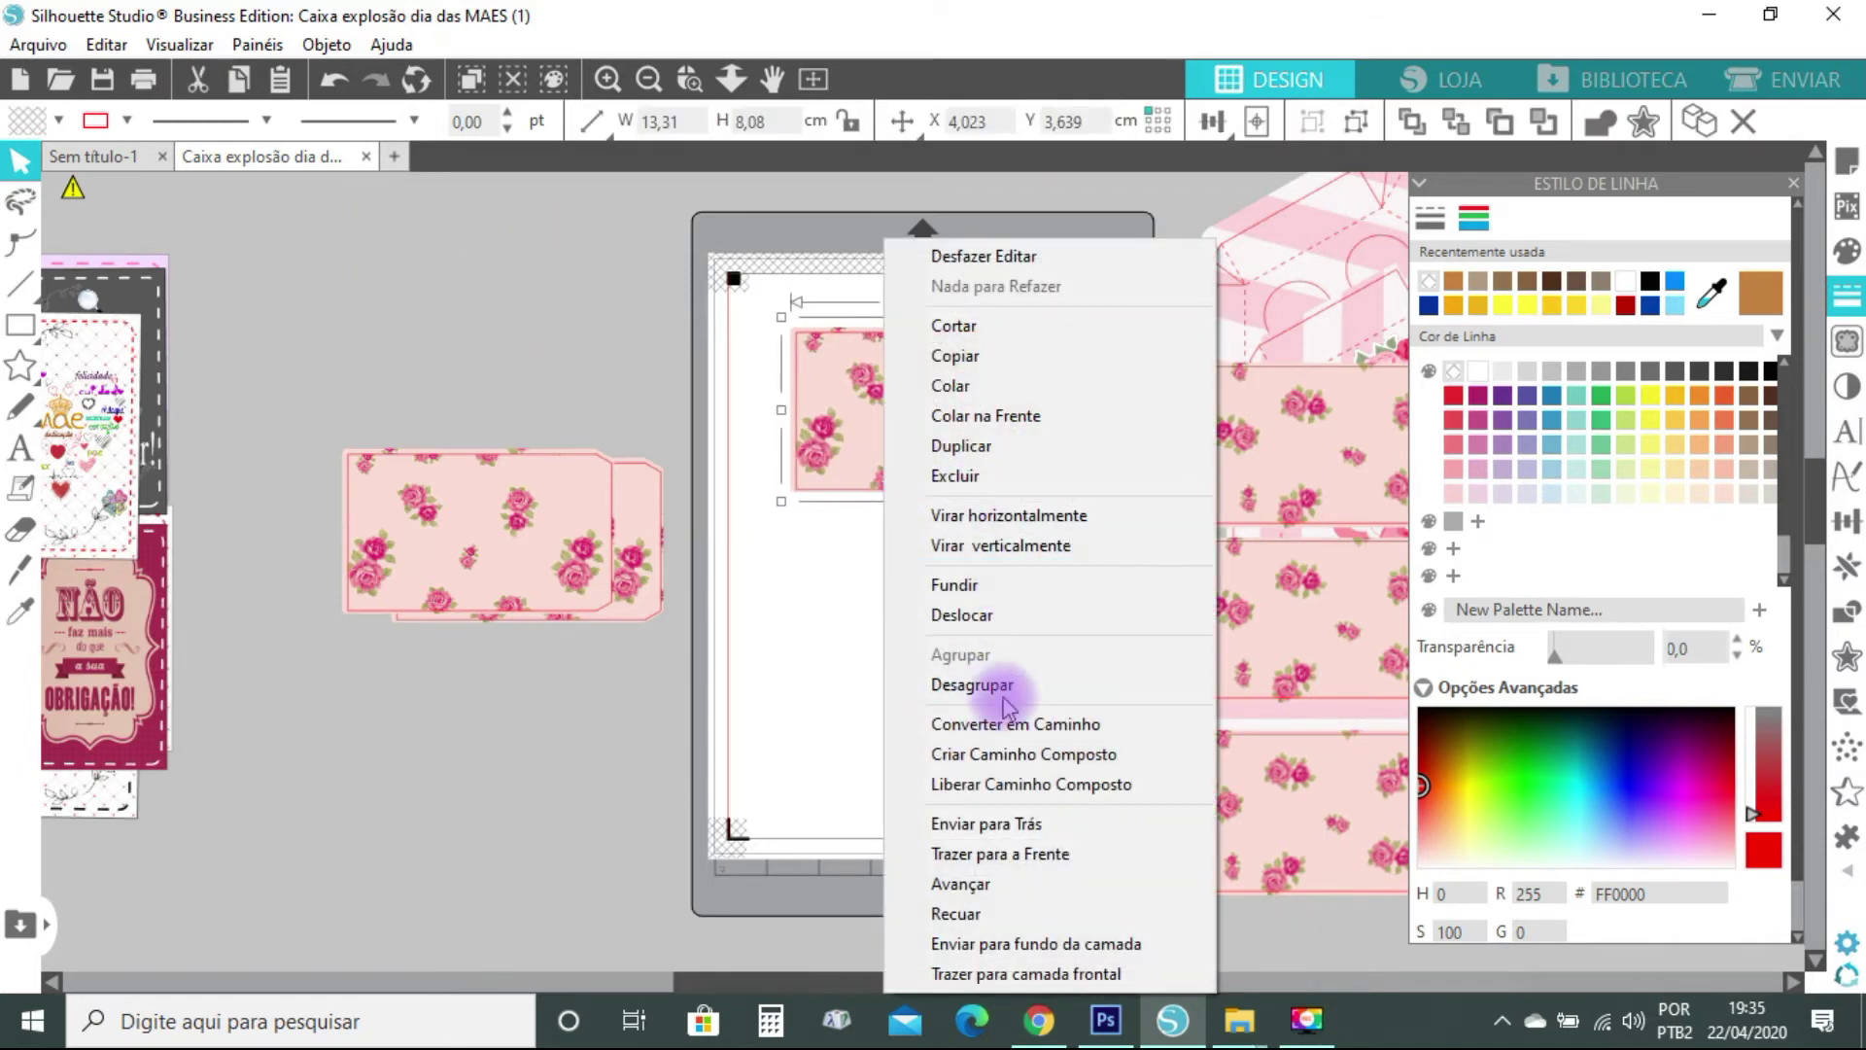
left_click(904, 709)
left_click_drag(986, 434, 994, 643)
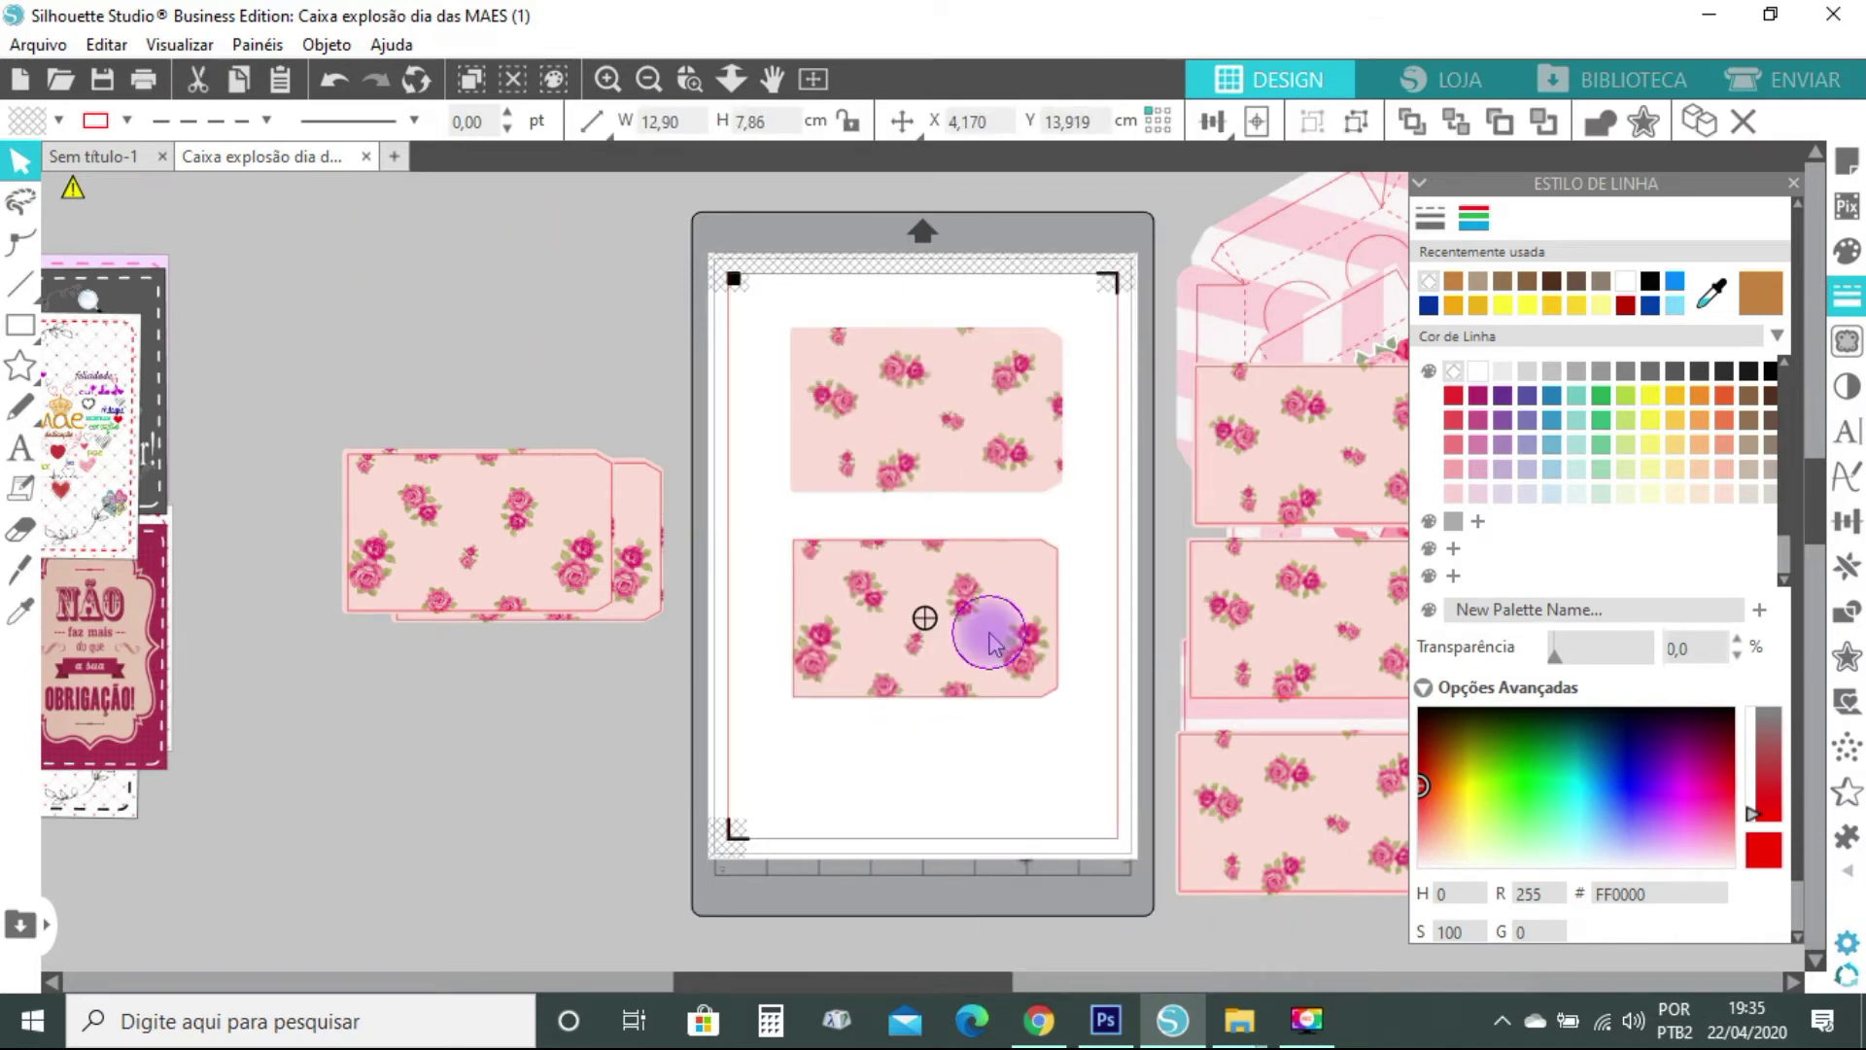
Clear the floral fill from the cut outline and set its line color to red, R 255 (FF0000)
left_click(1847, 250)
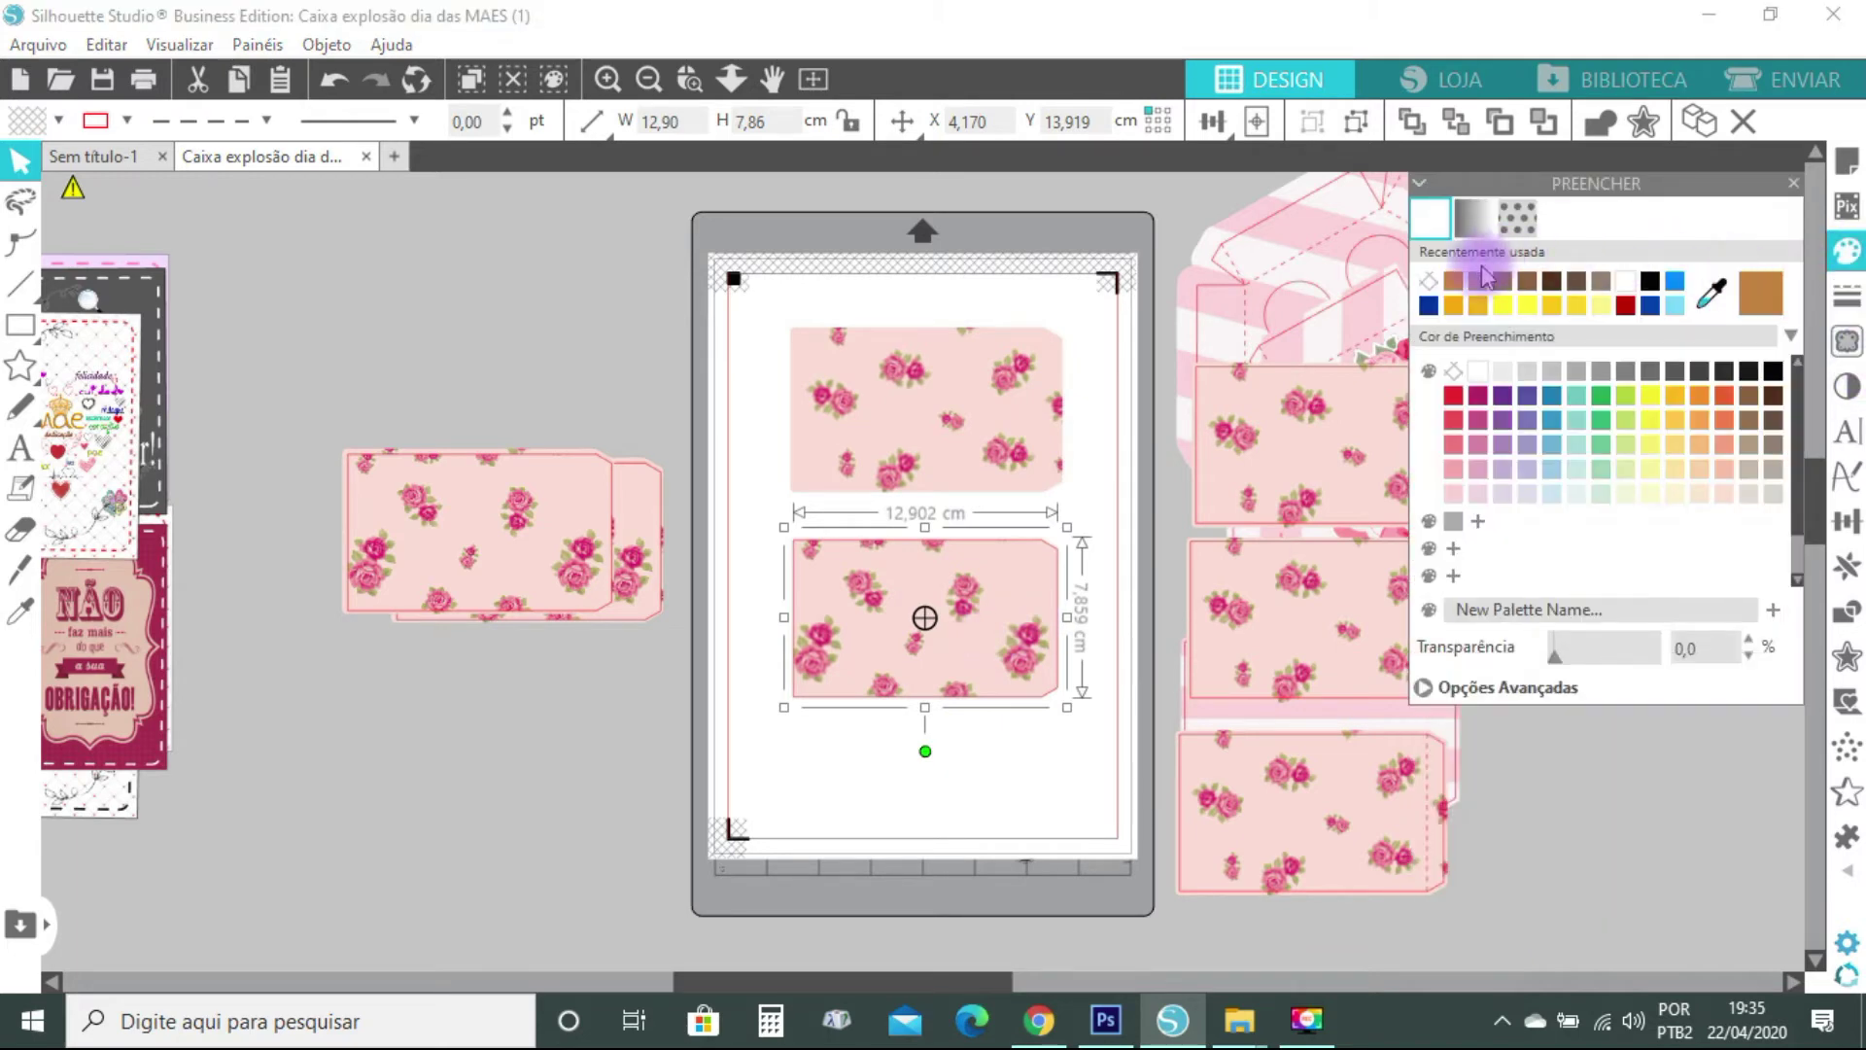
left_click(1455, 372)
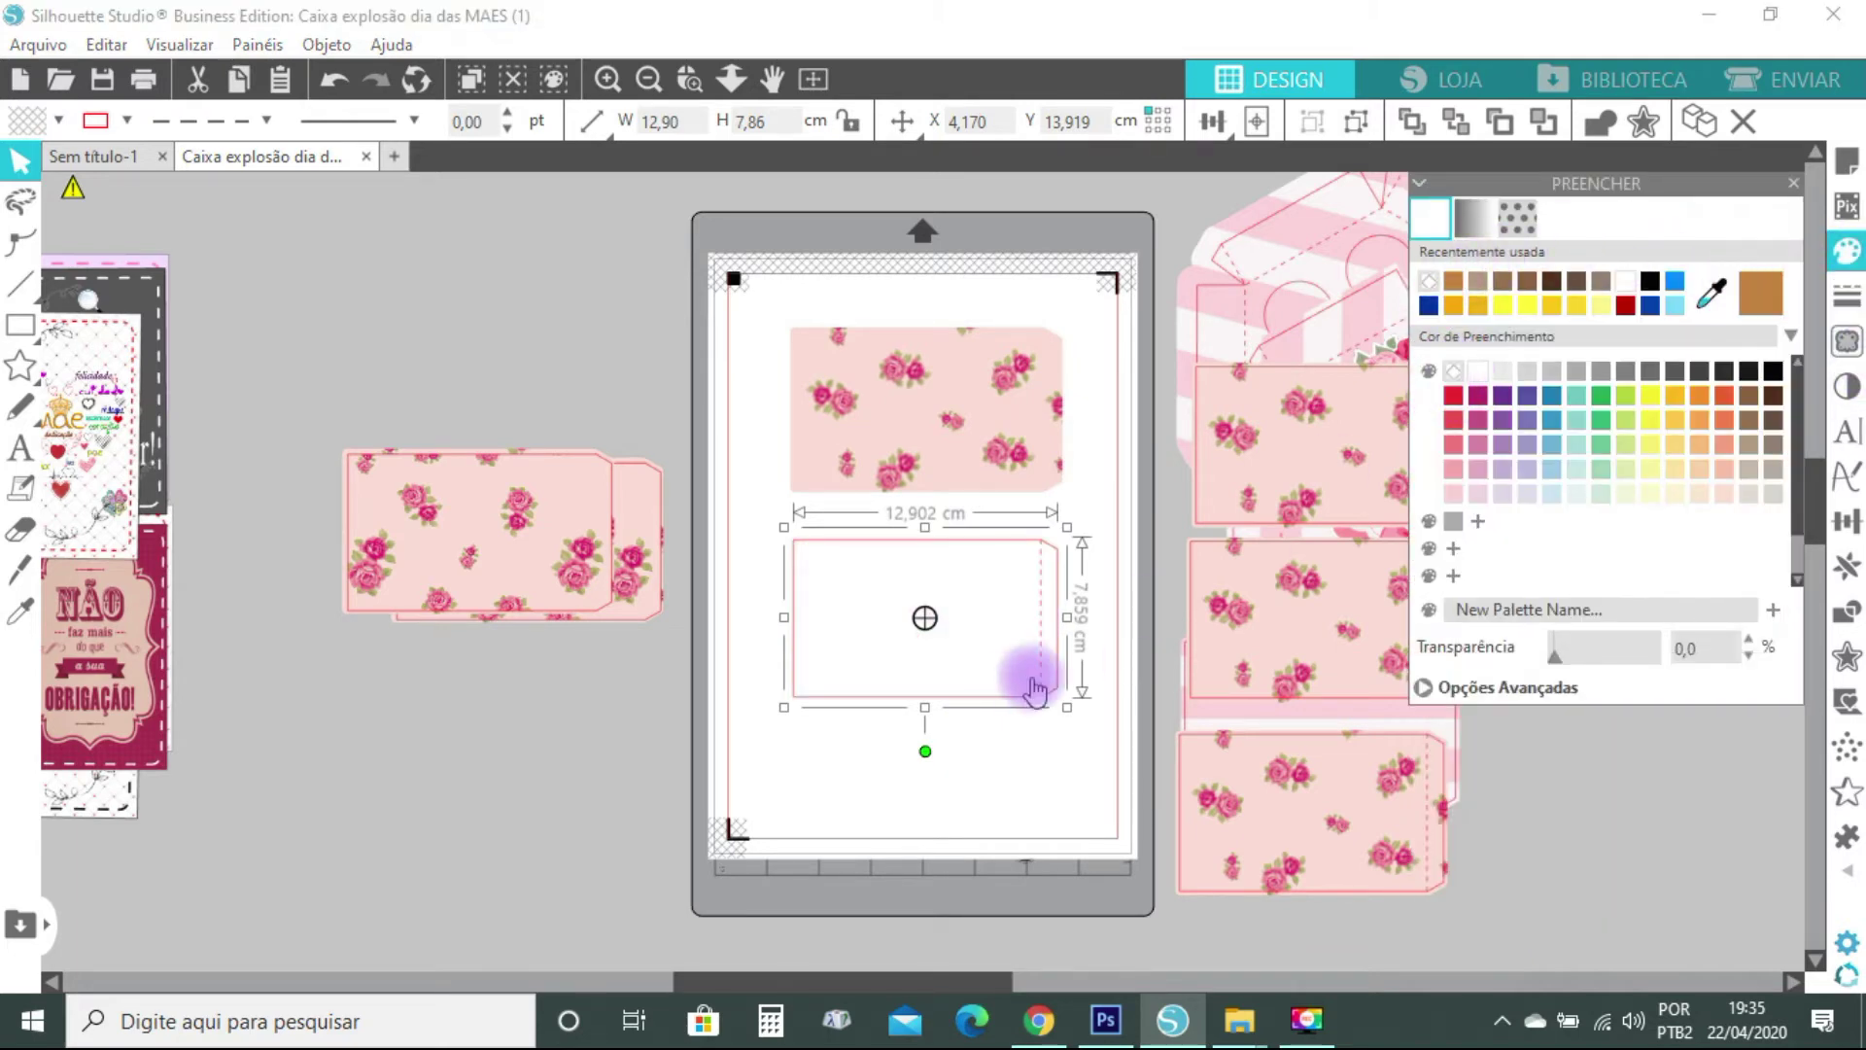
left_click(1843, 301)
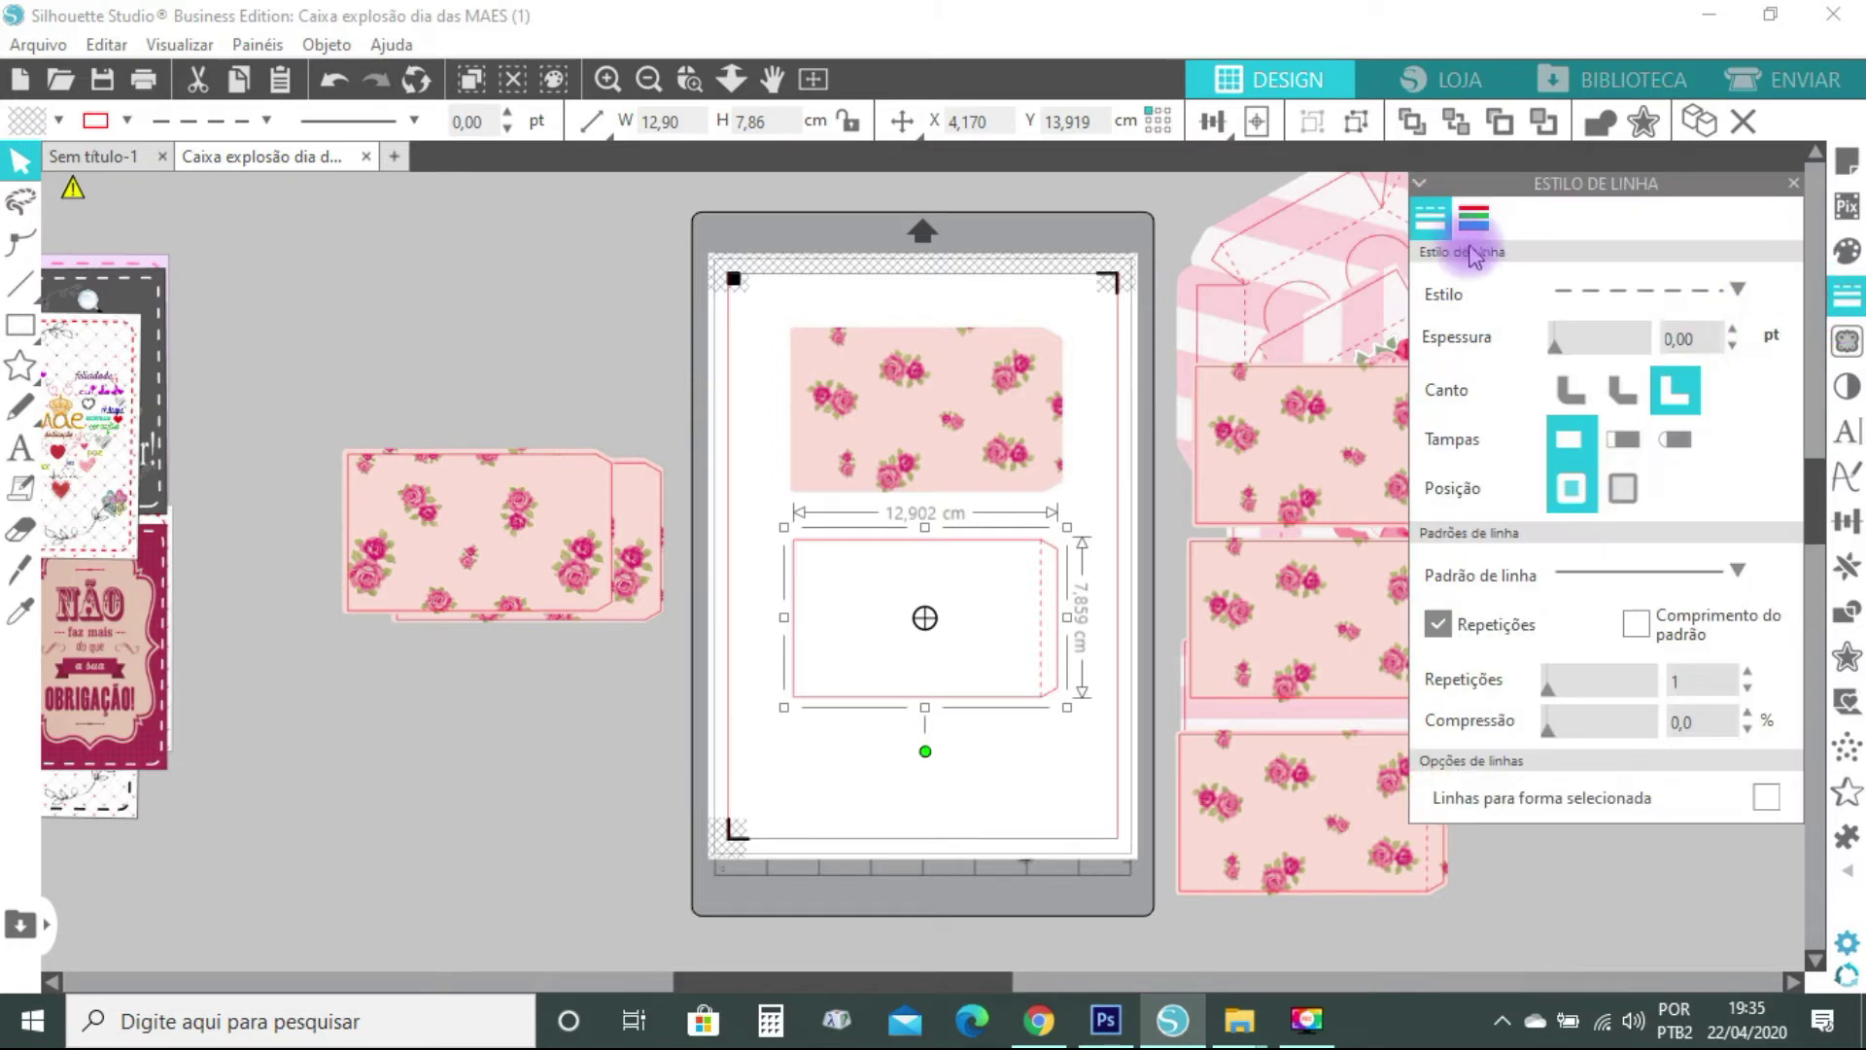
left_click(1476, 216)
left_click(1423, 687)
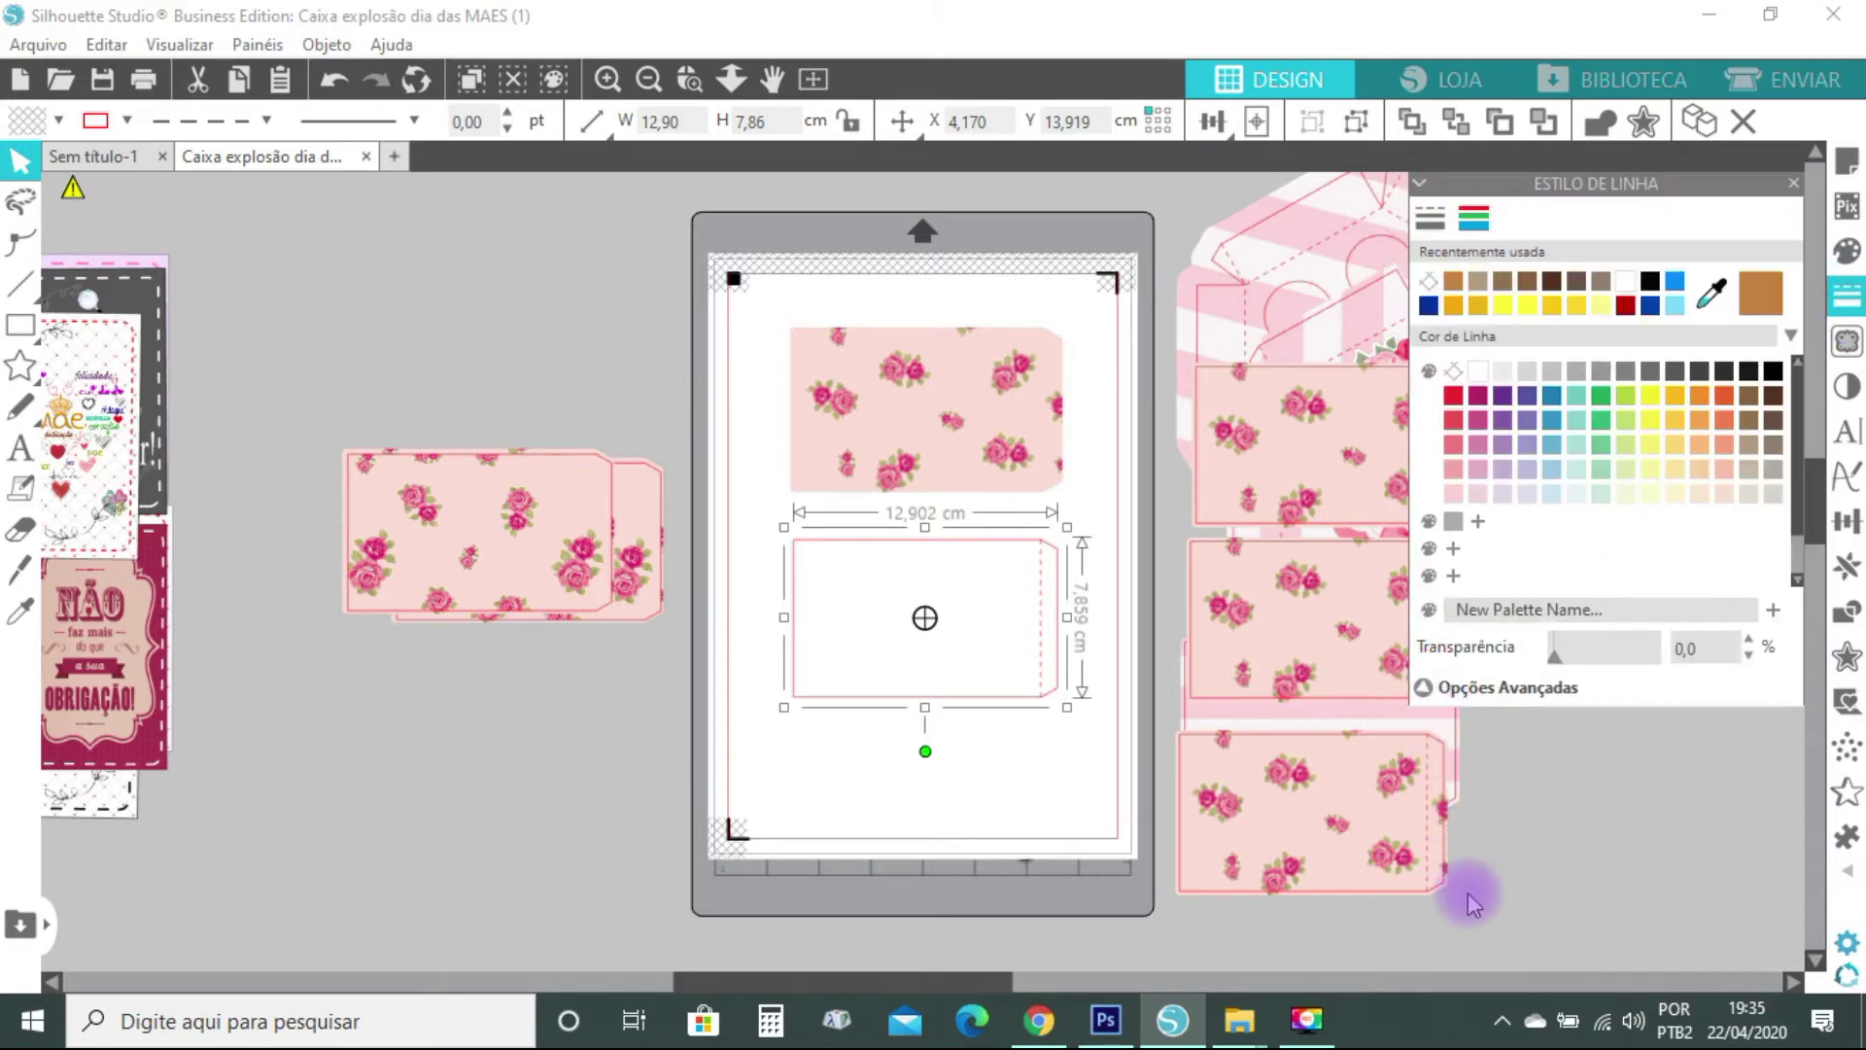
scroll(1557, 842, "down", 1)
left_click(1553, 840)
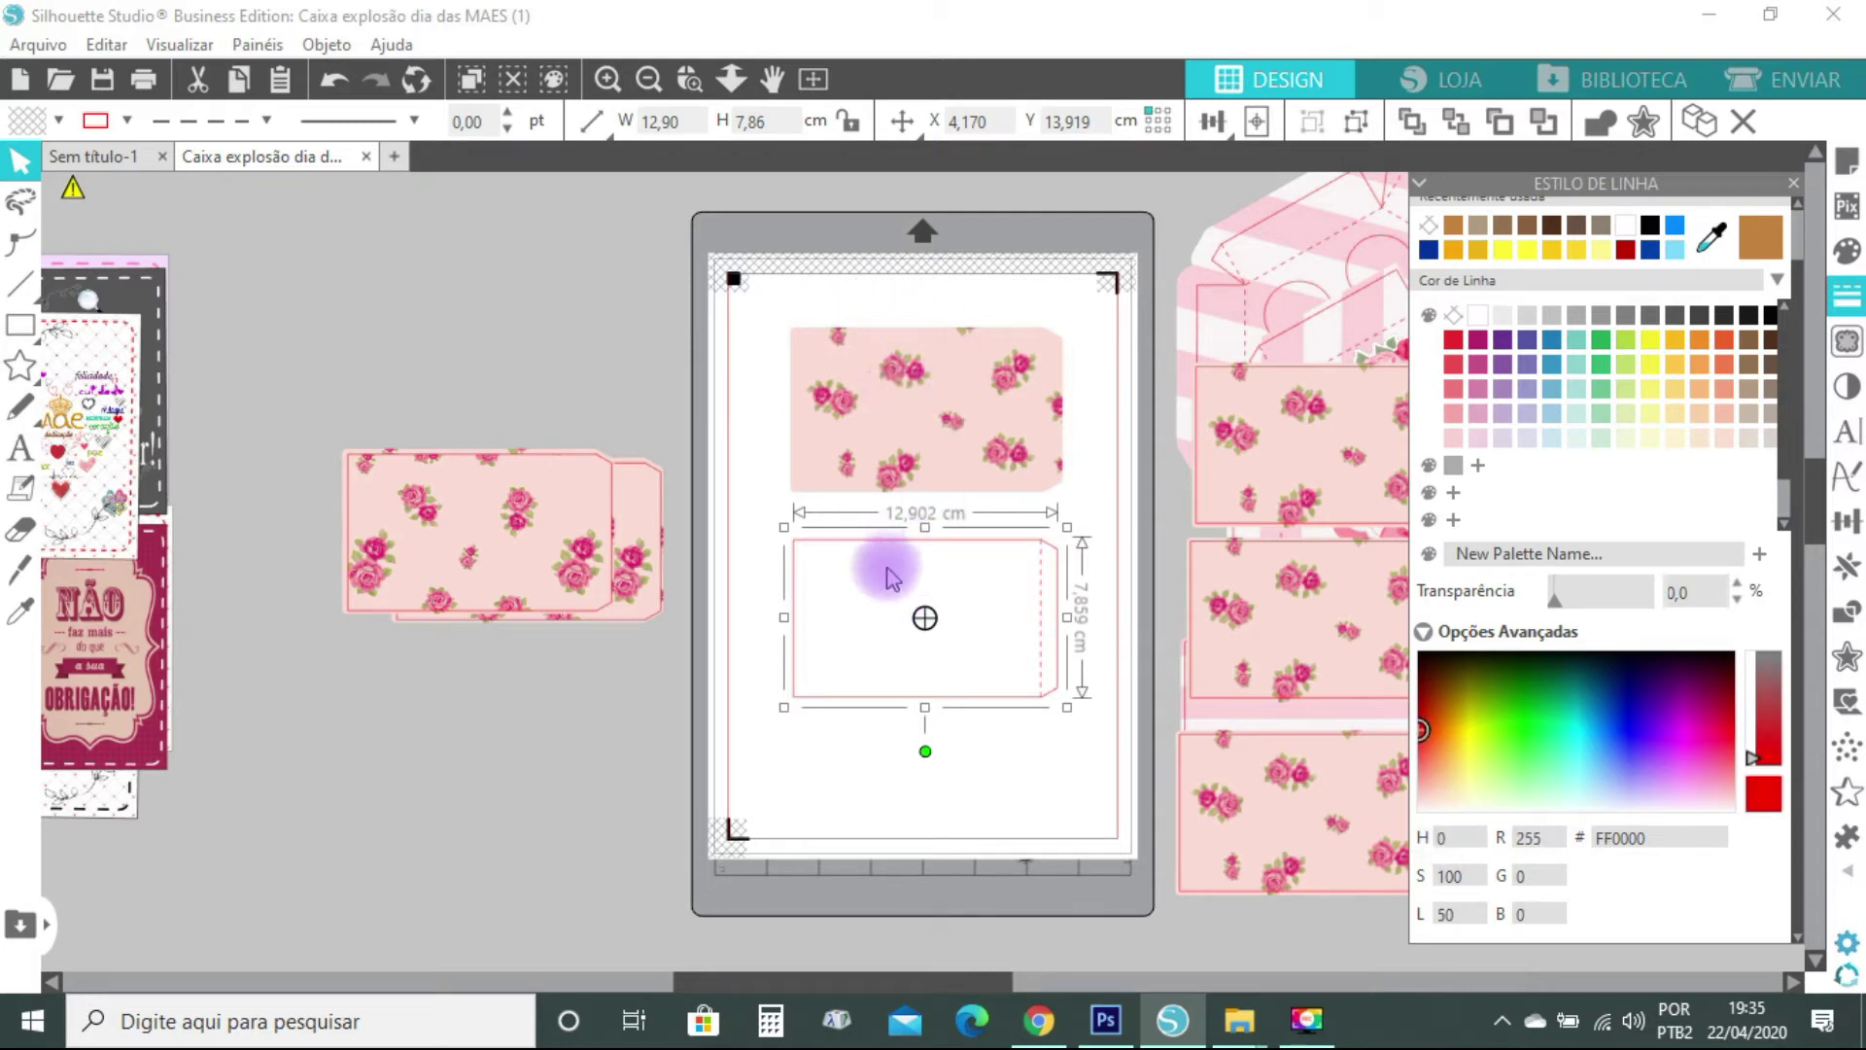
Move the red cut outline onto the floral envelope backing, align their centers, and nudge the backing slightly down
left_click_drag(914, 544, 1049, 521)
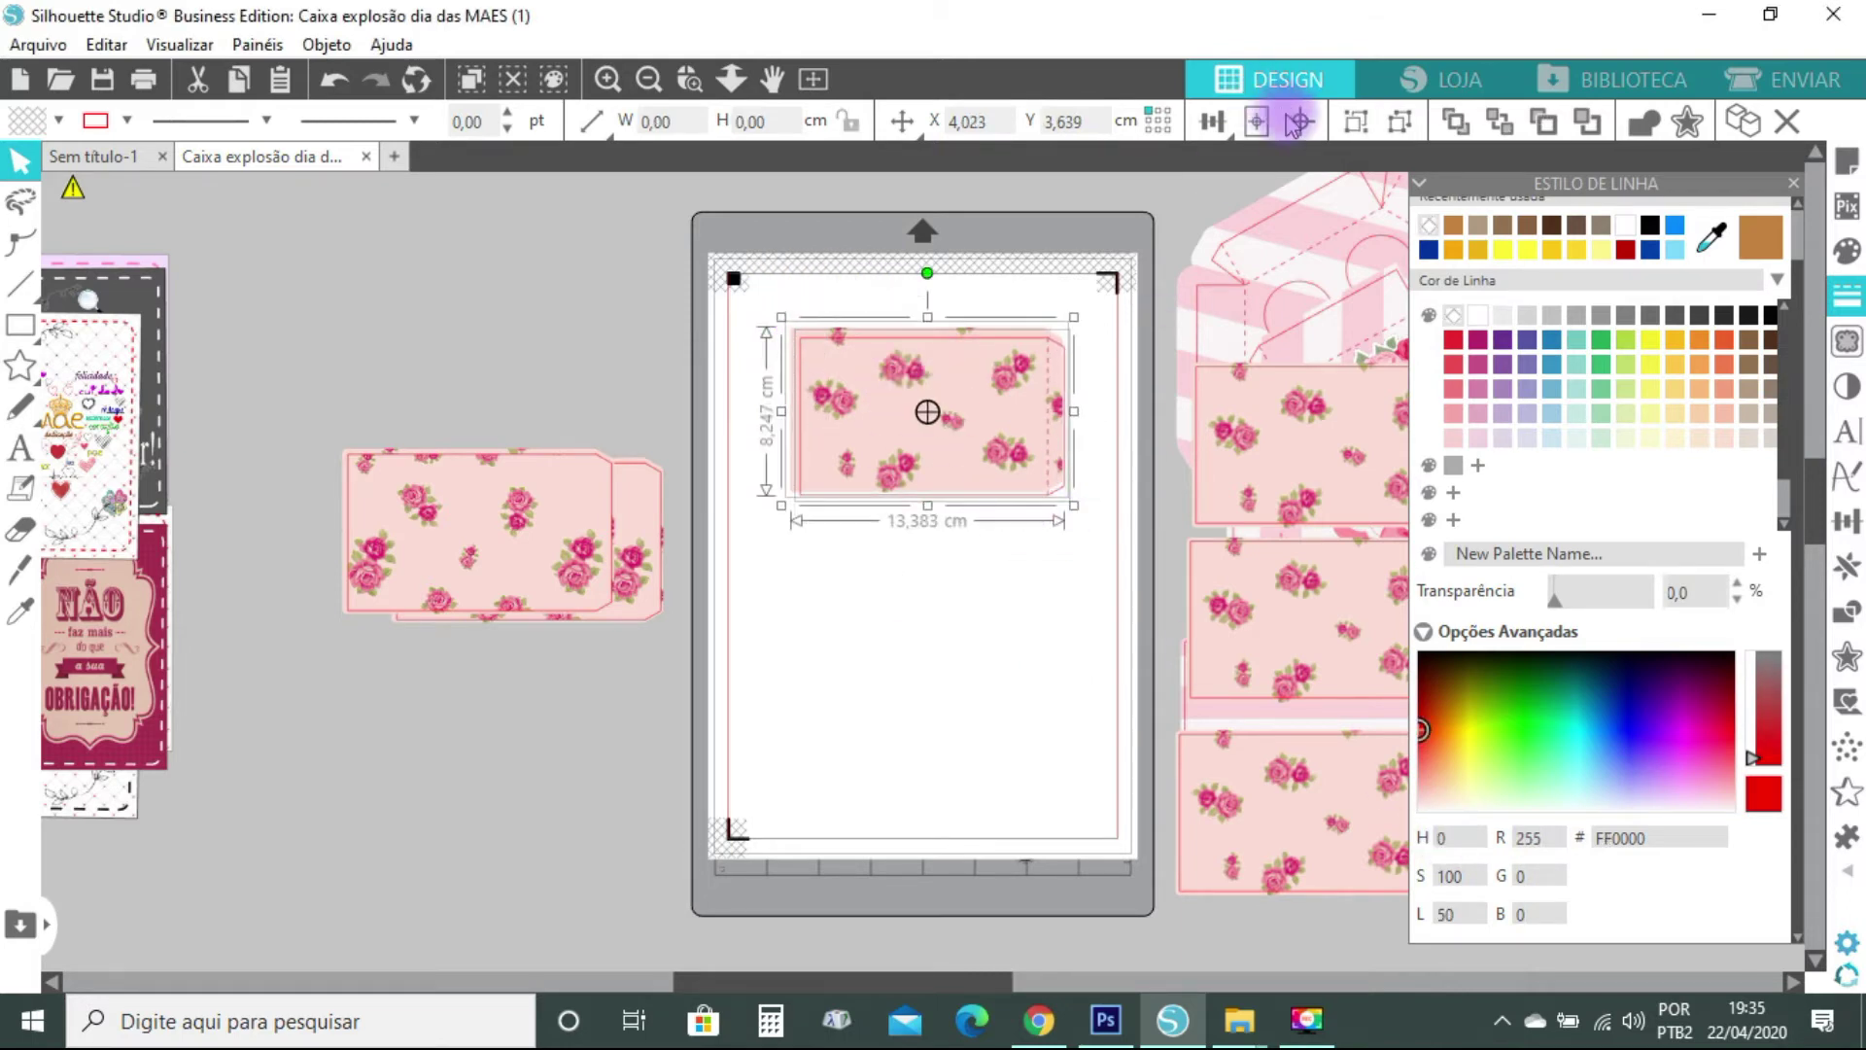
left_click(1305, 122)
left_click(833, 716)
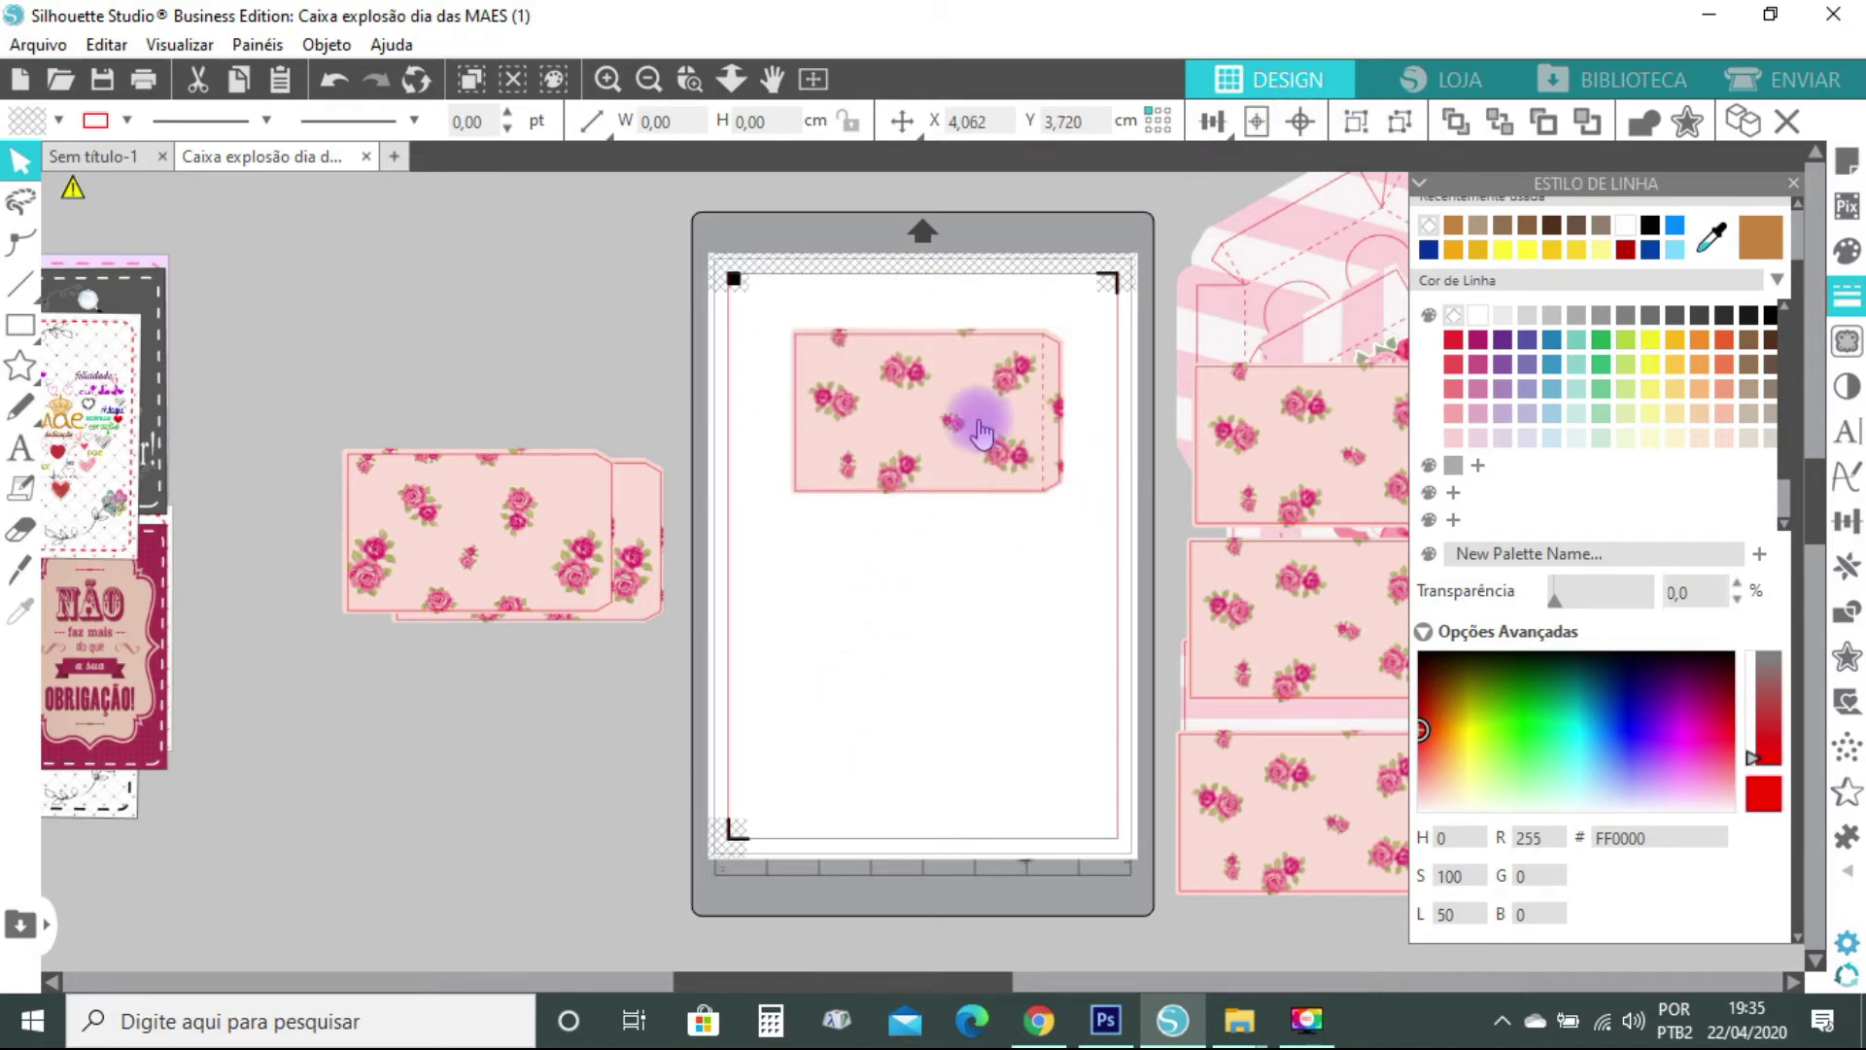
left_click(967, 416)
key("Down")
key("Down")
key("Down")
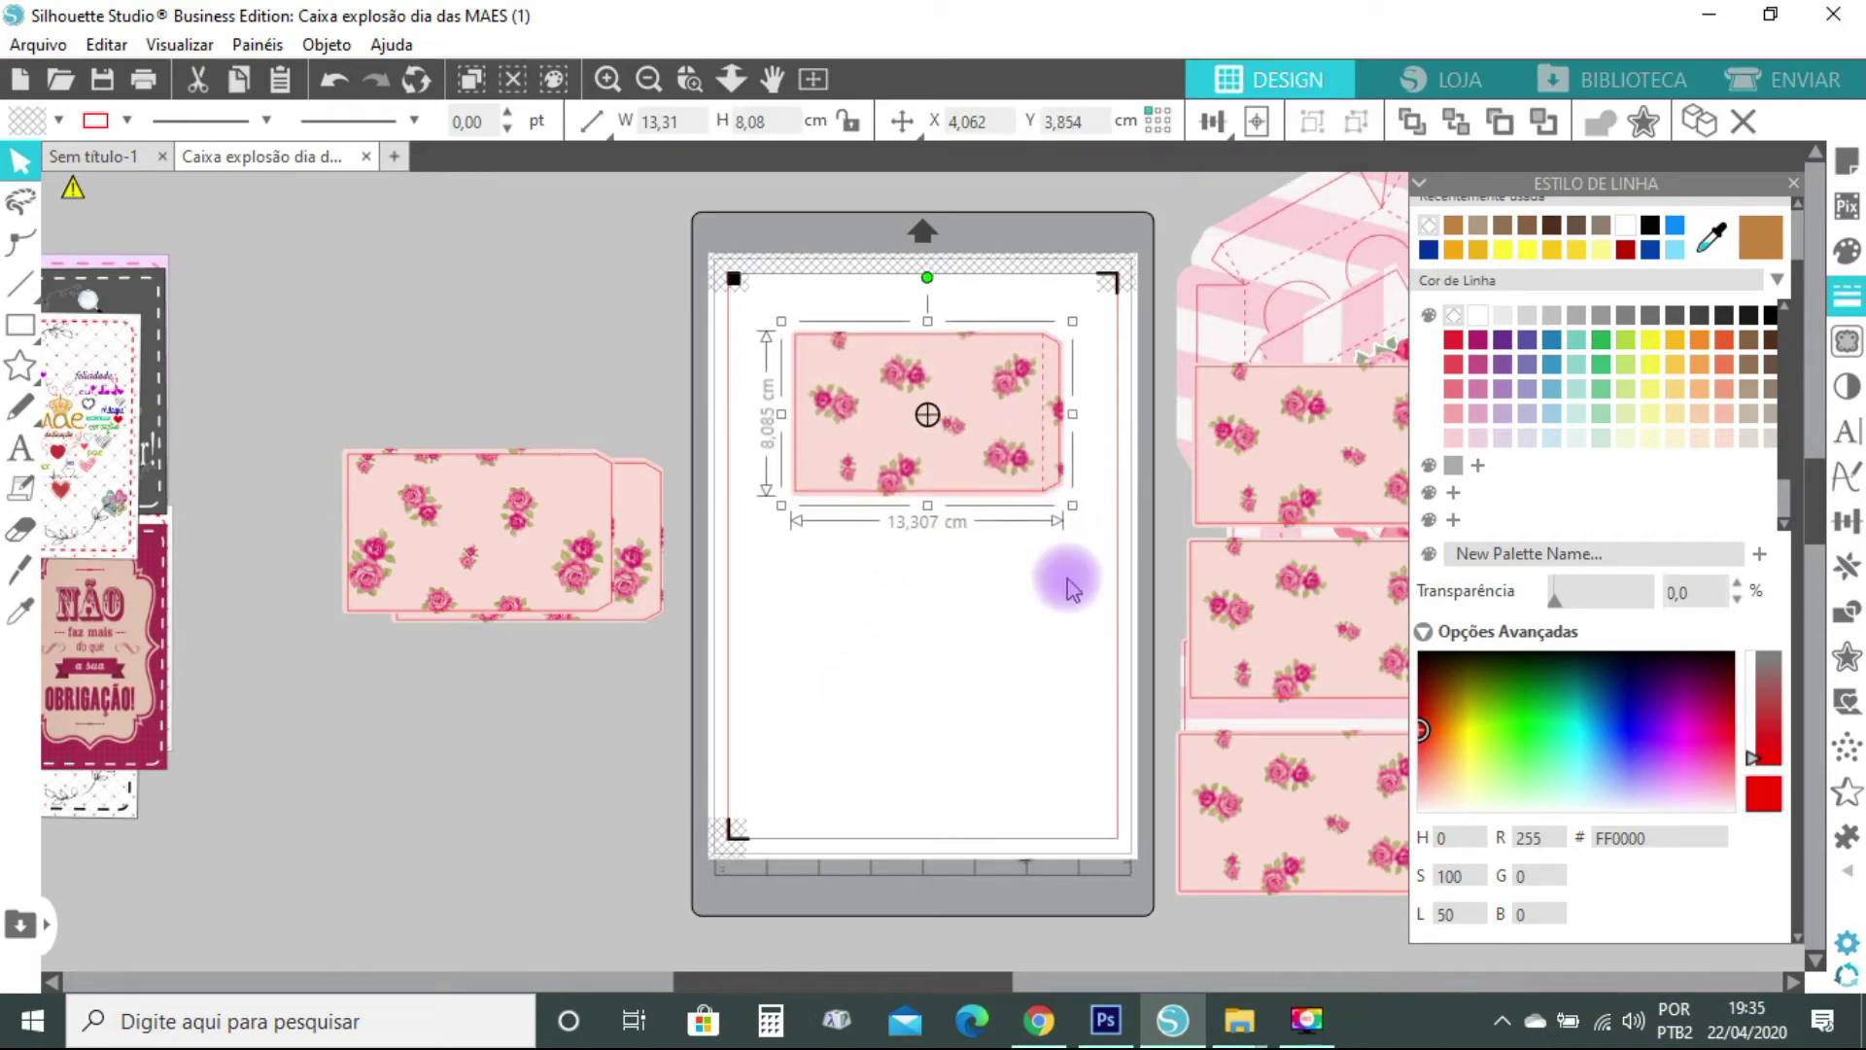
Group this envelope's outline and backing and move it off the page beside the other finished envelopes
left_click_drag(771, 320, 1075, 534)
right_click(1017, 429)
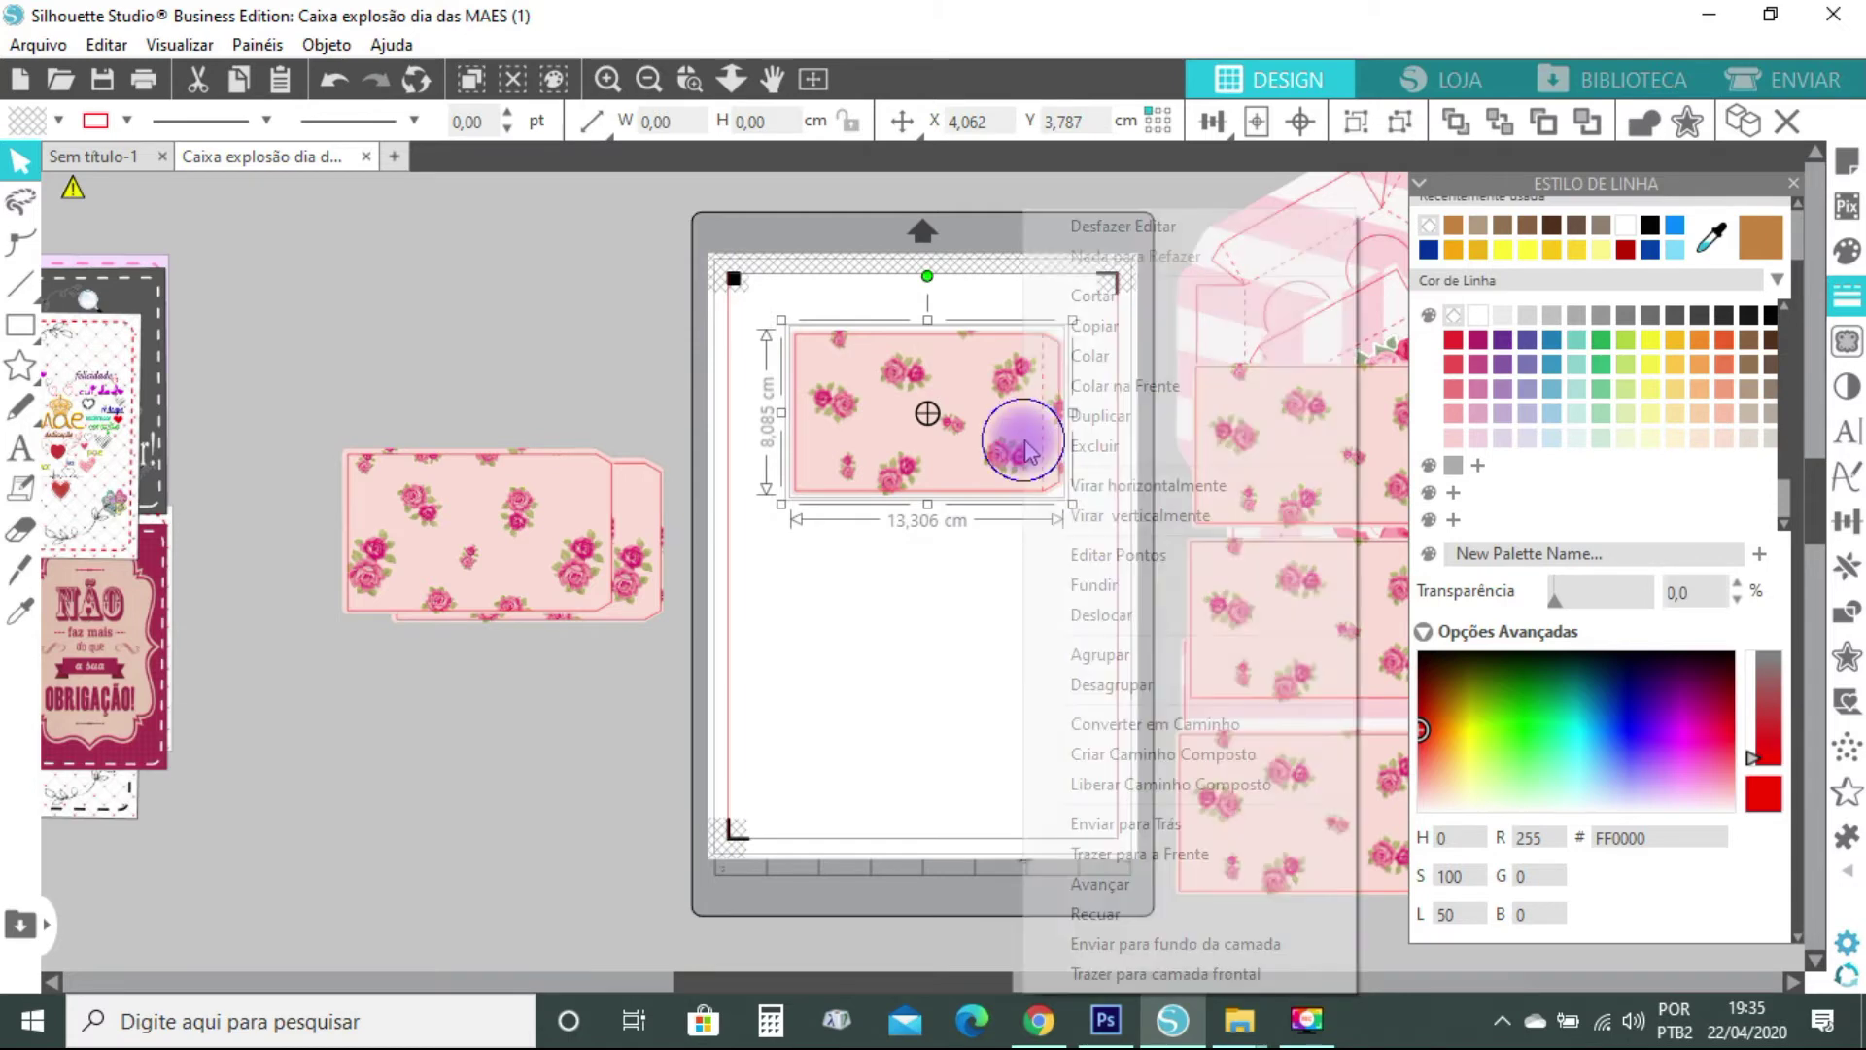
left_click(1127, 651)
left_click(1793, 183)
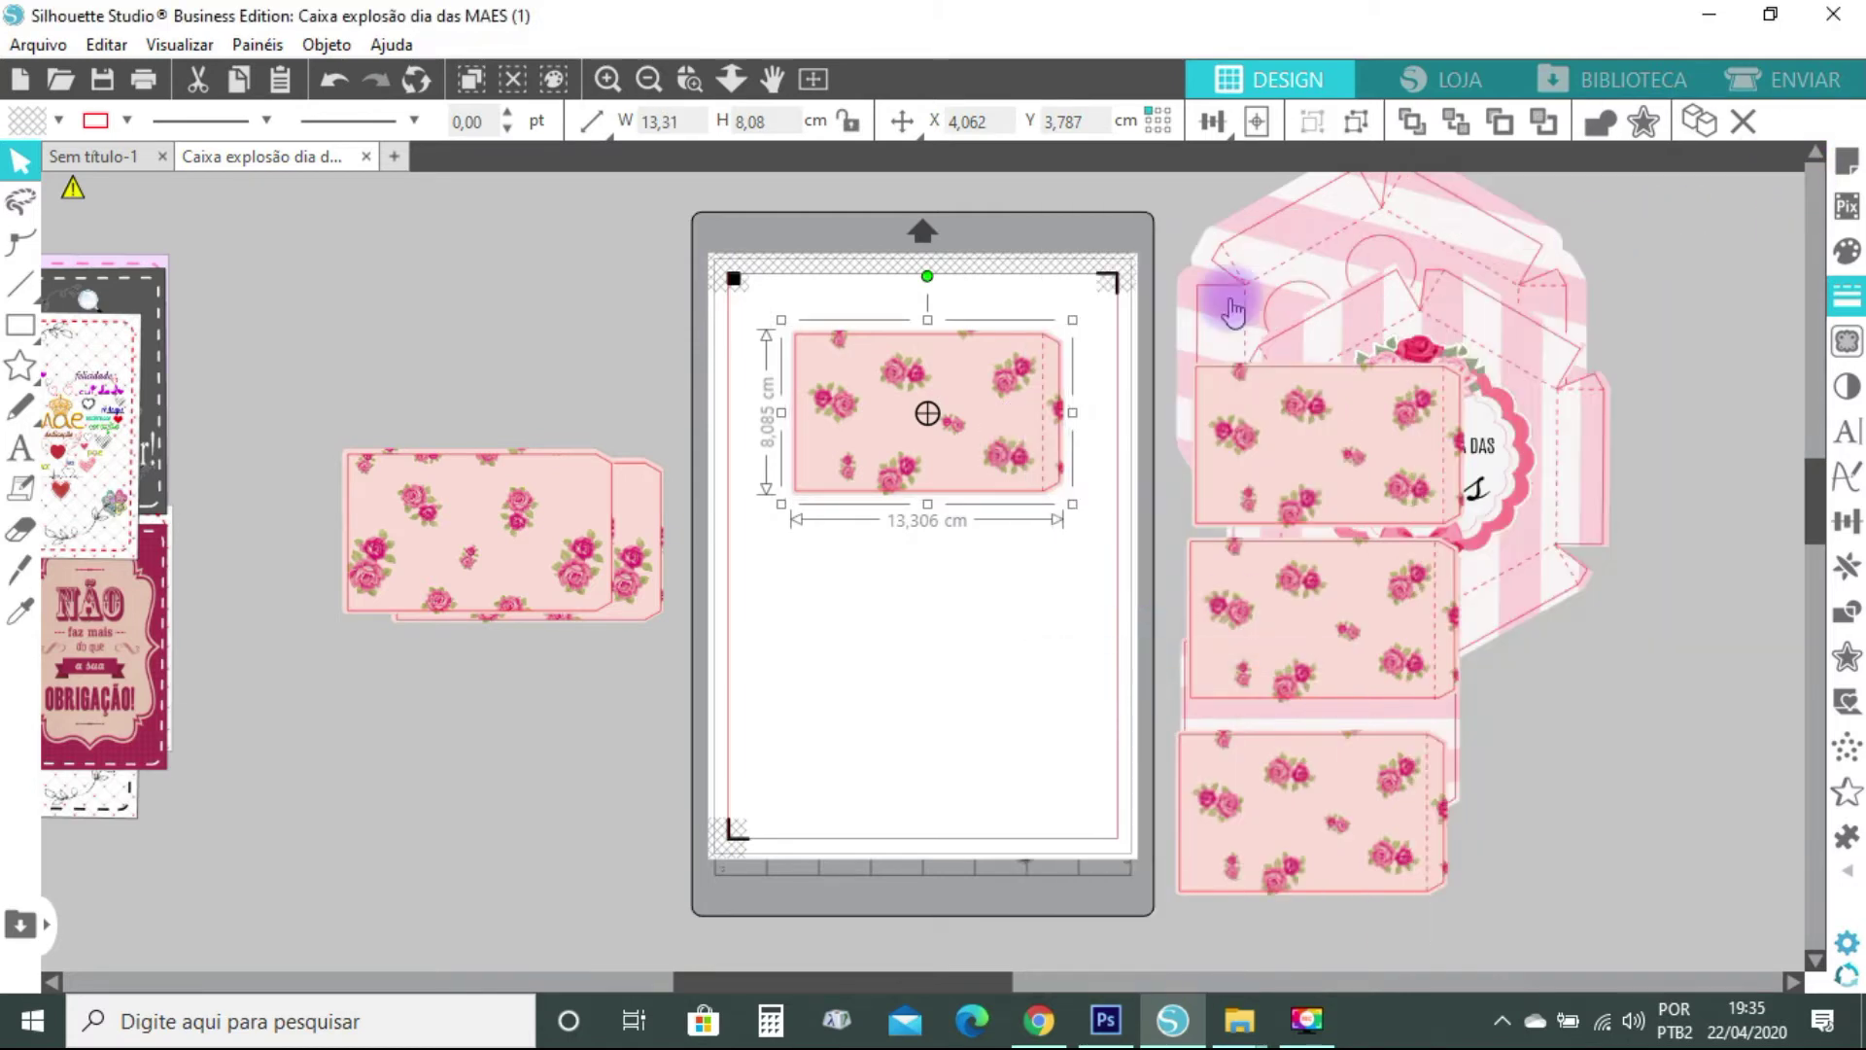
left_click_drag(991, 388, 1516, 743)
Place the next unedited floral envelope on the page, ungroup it, and move its cut outline below the backing
left_click_drag(598, 515, 925, 388)
right_click(924, 389)
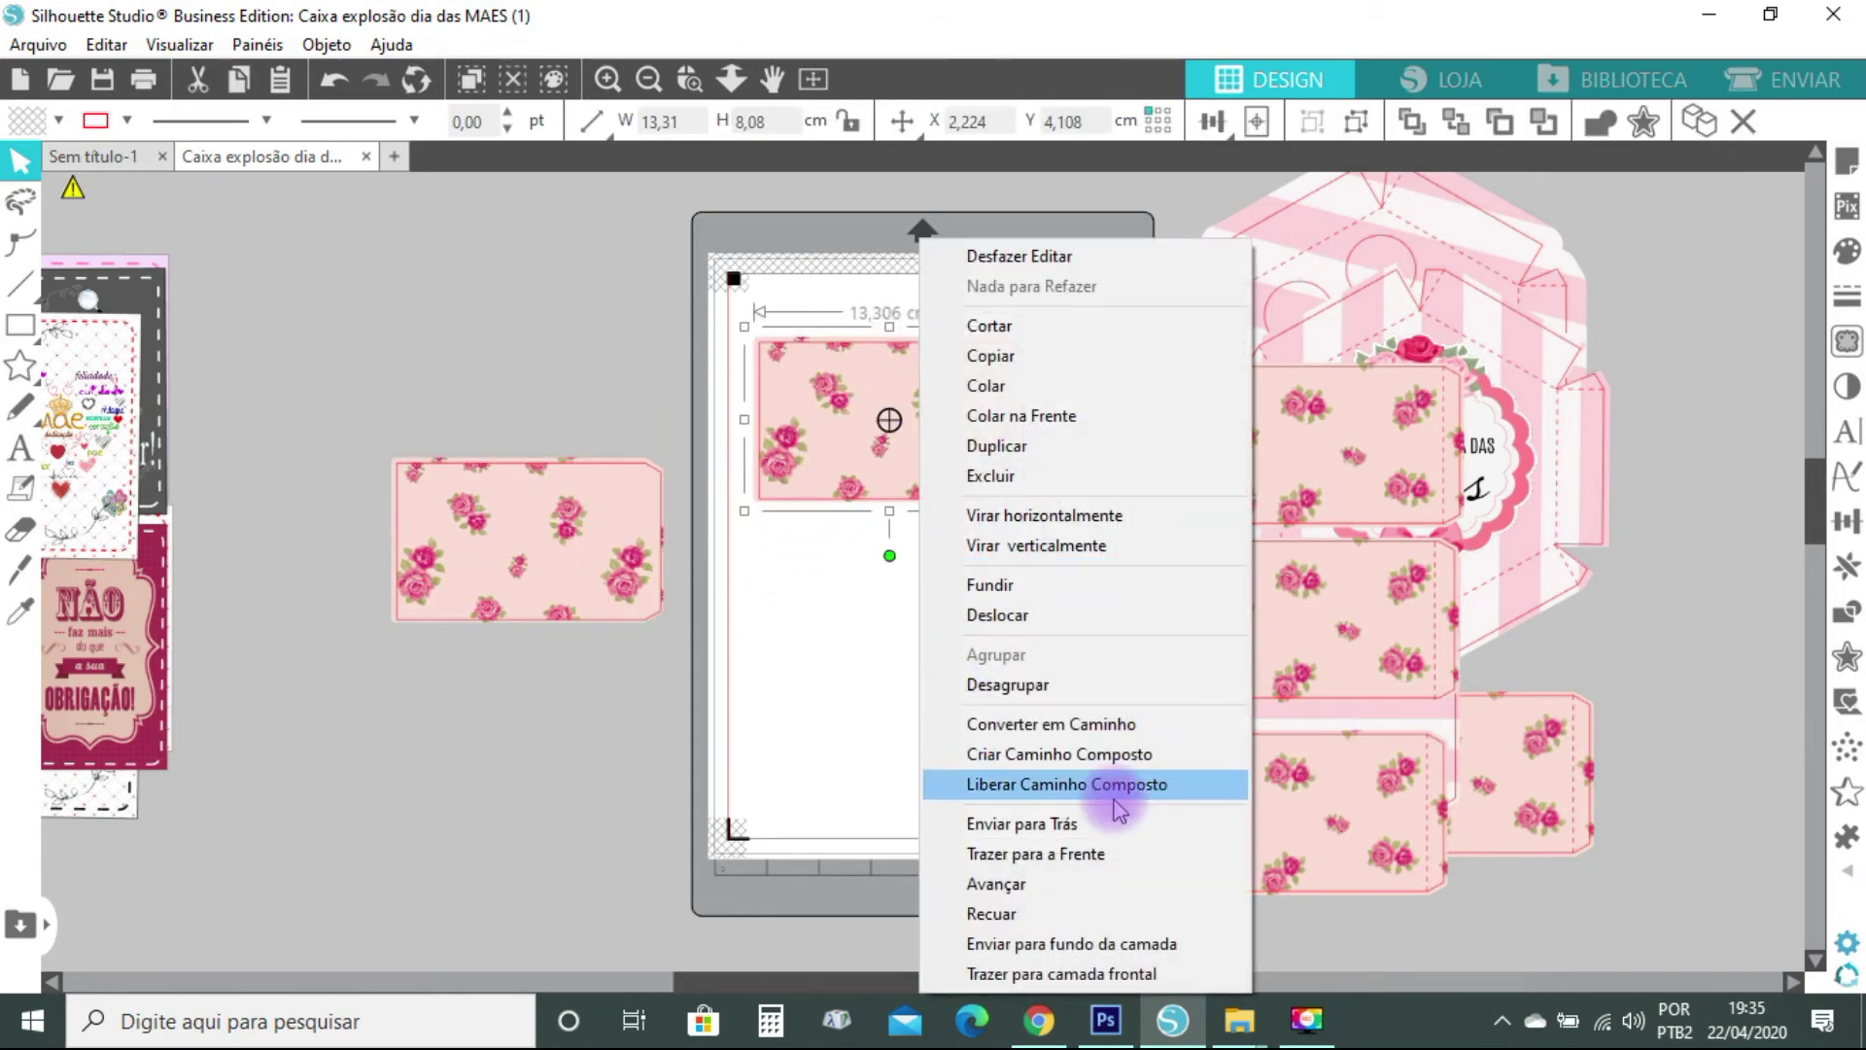
left_click(1082, 693)
left_click_drag(968, 437, 975, 657)
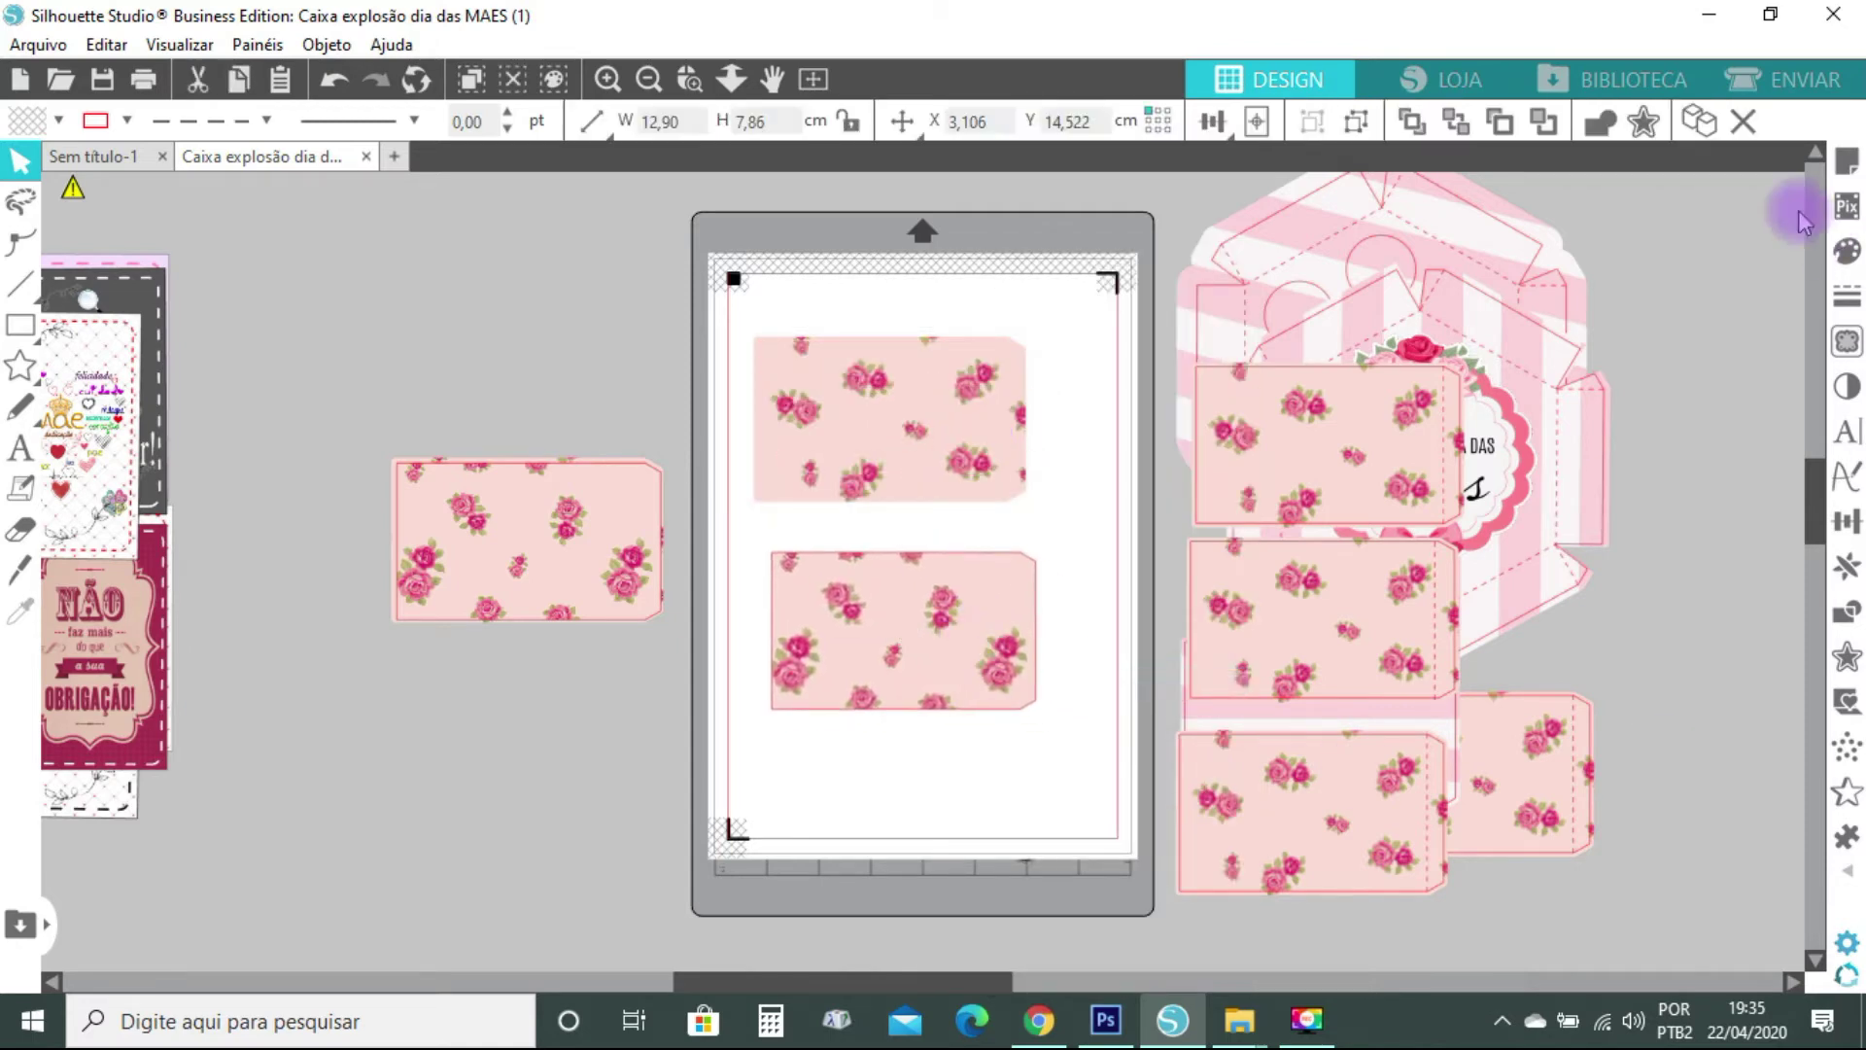
Clear the floral fill from the separated cut outline and set its line color to red, R 255 (FF0000)
left_click(1846, 251)
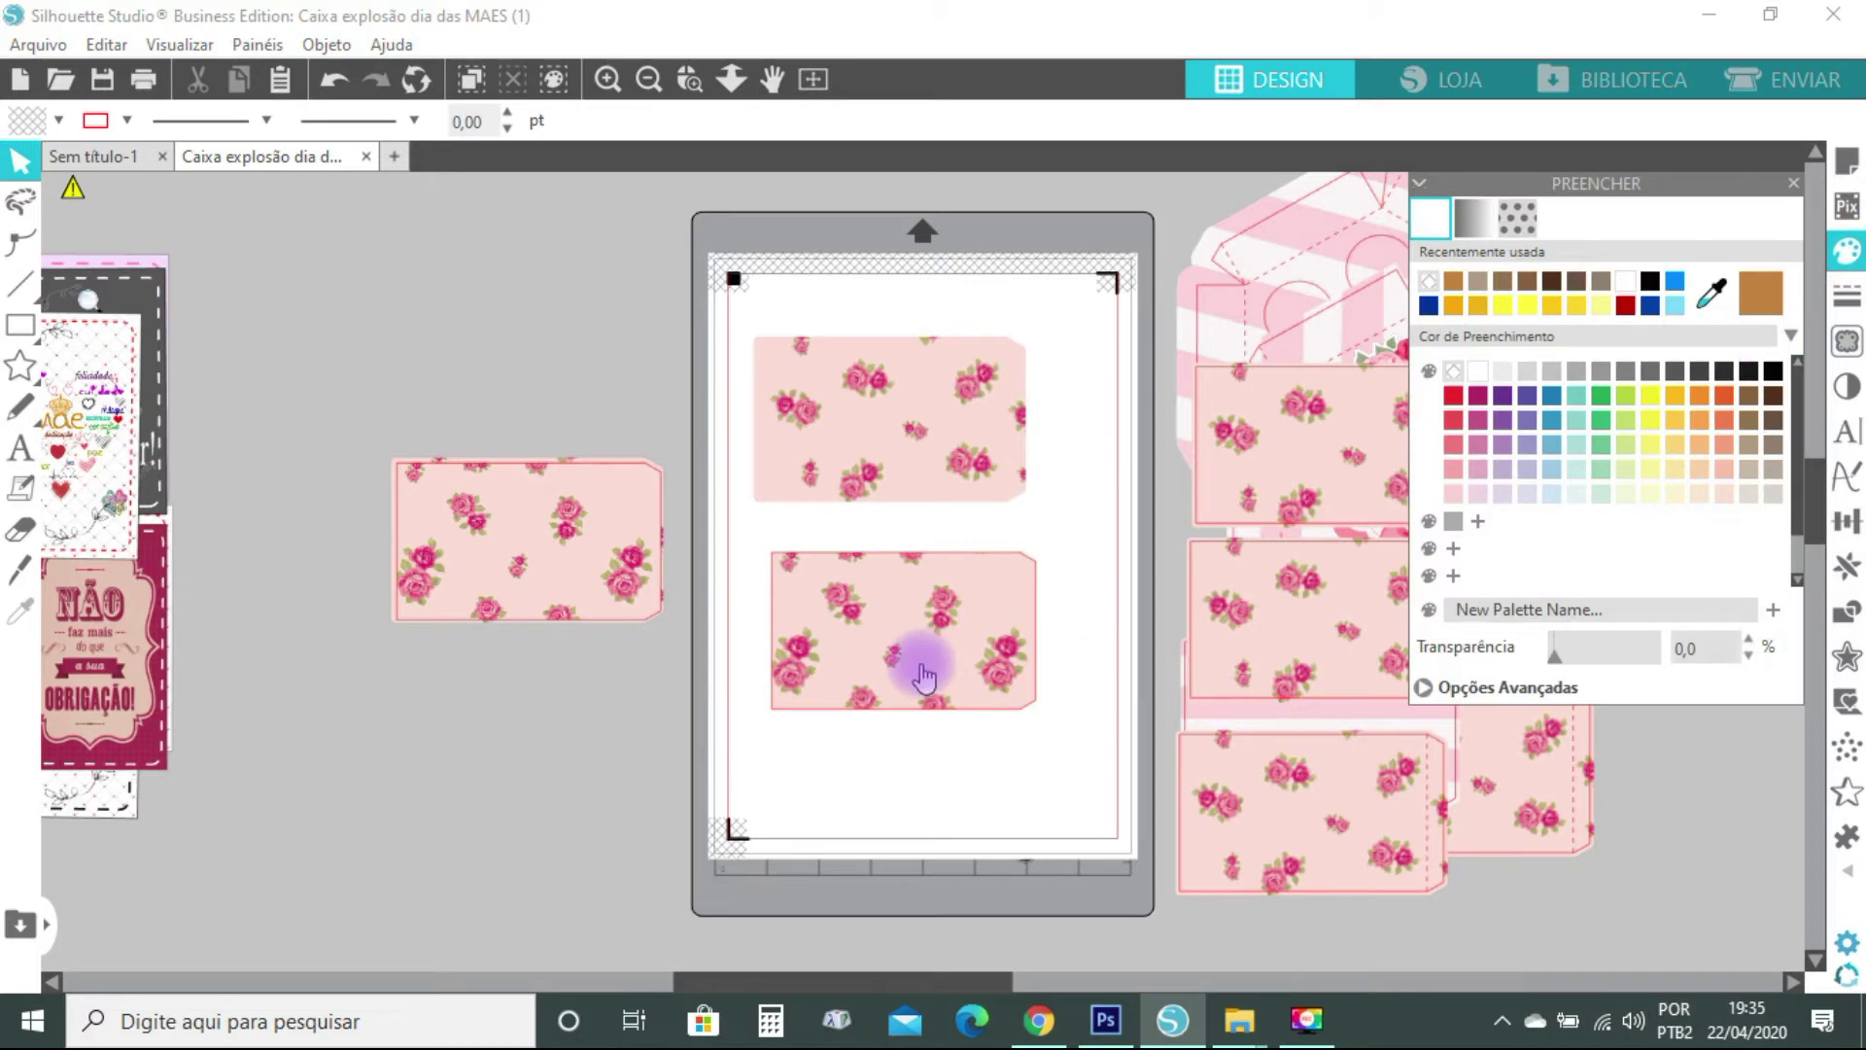
left_click(921, 653)
left_click(1453, 374)
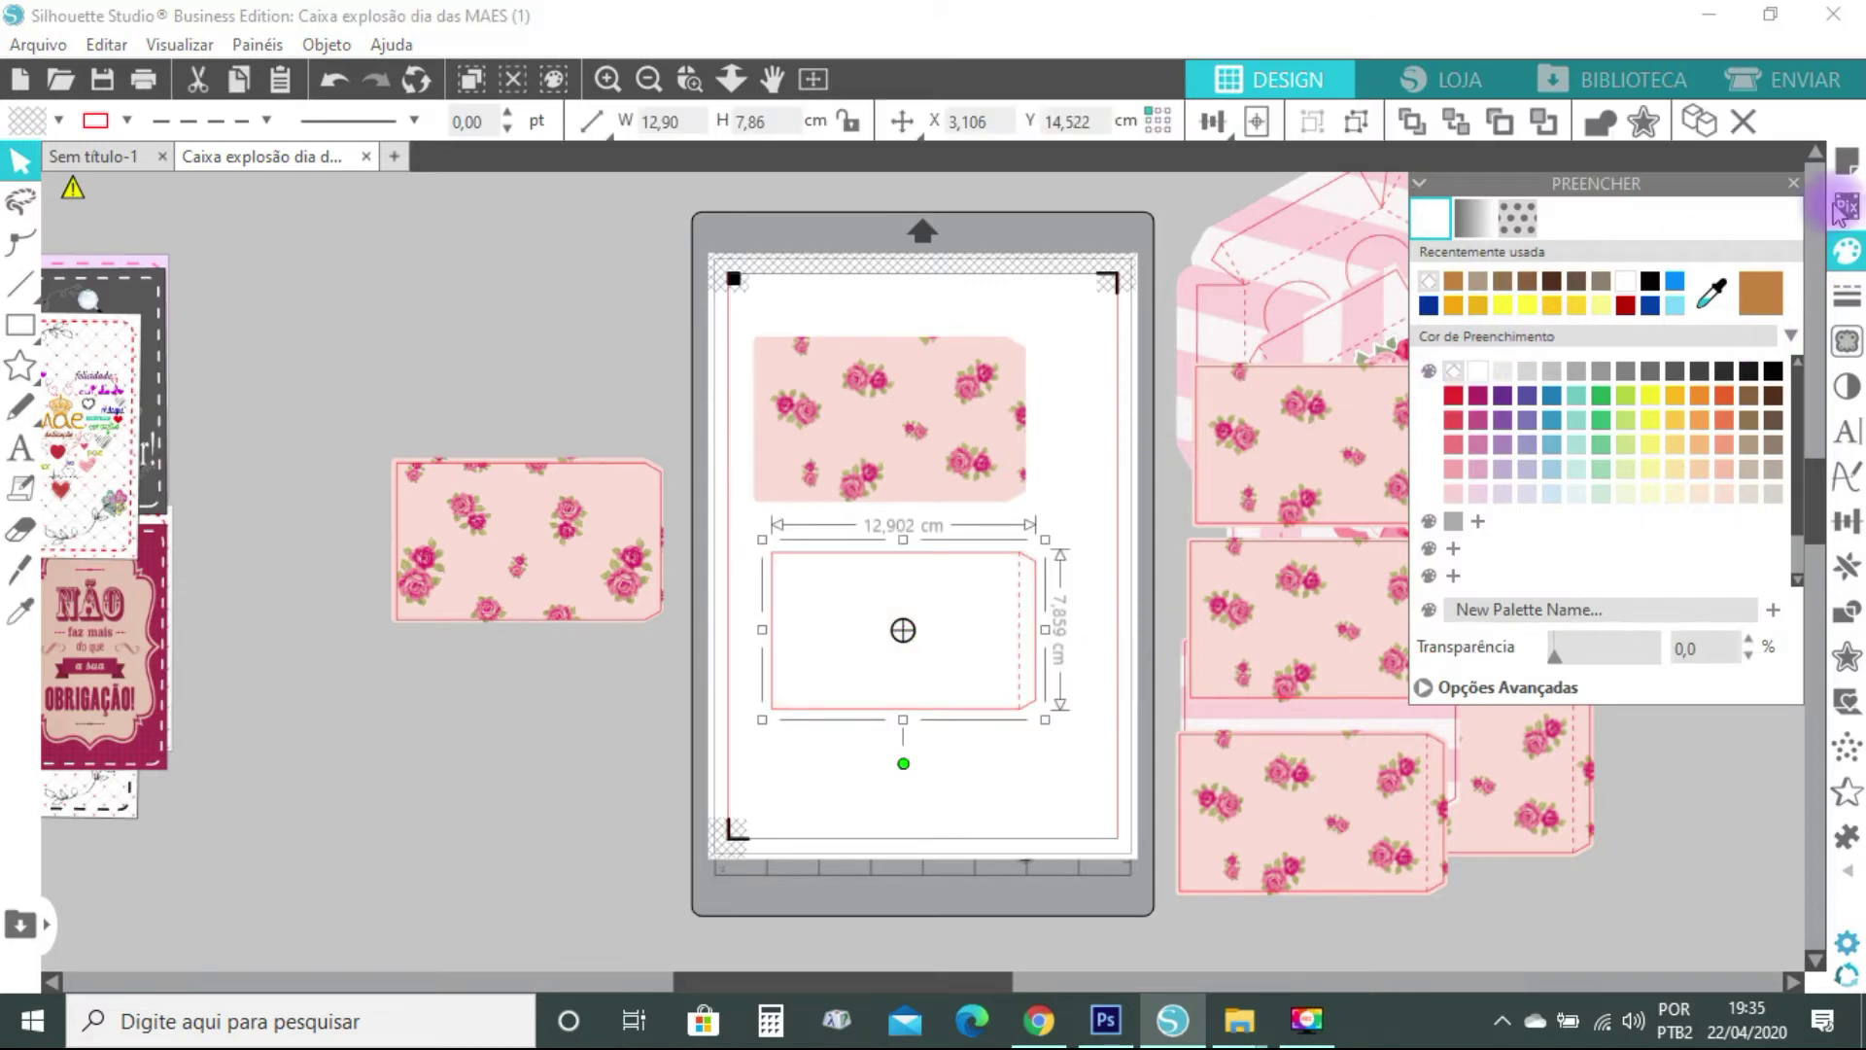
left_click(1800, 183)
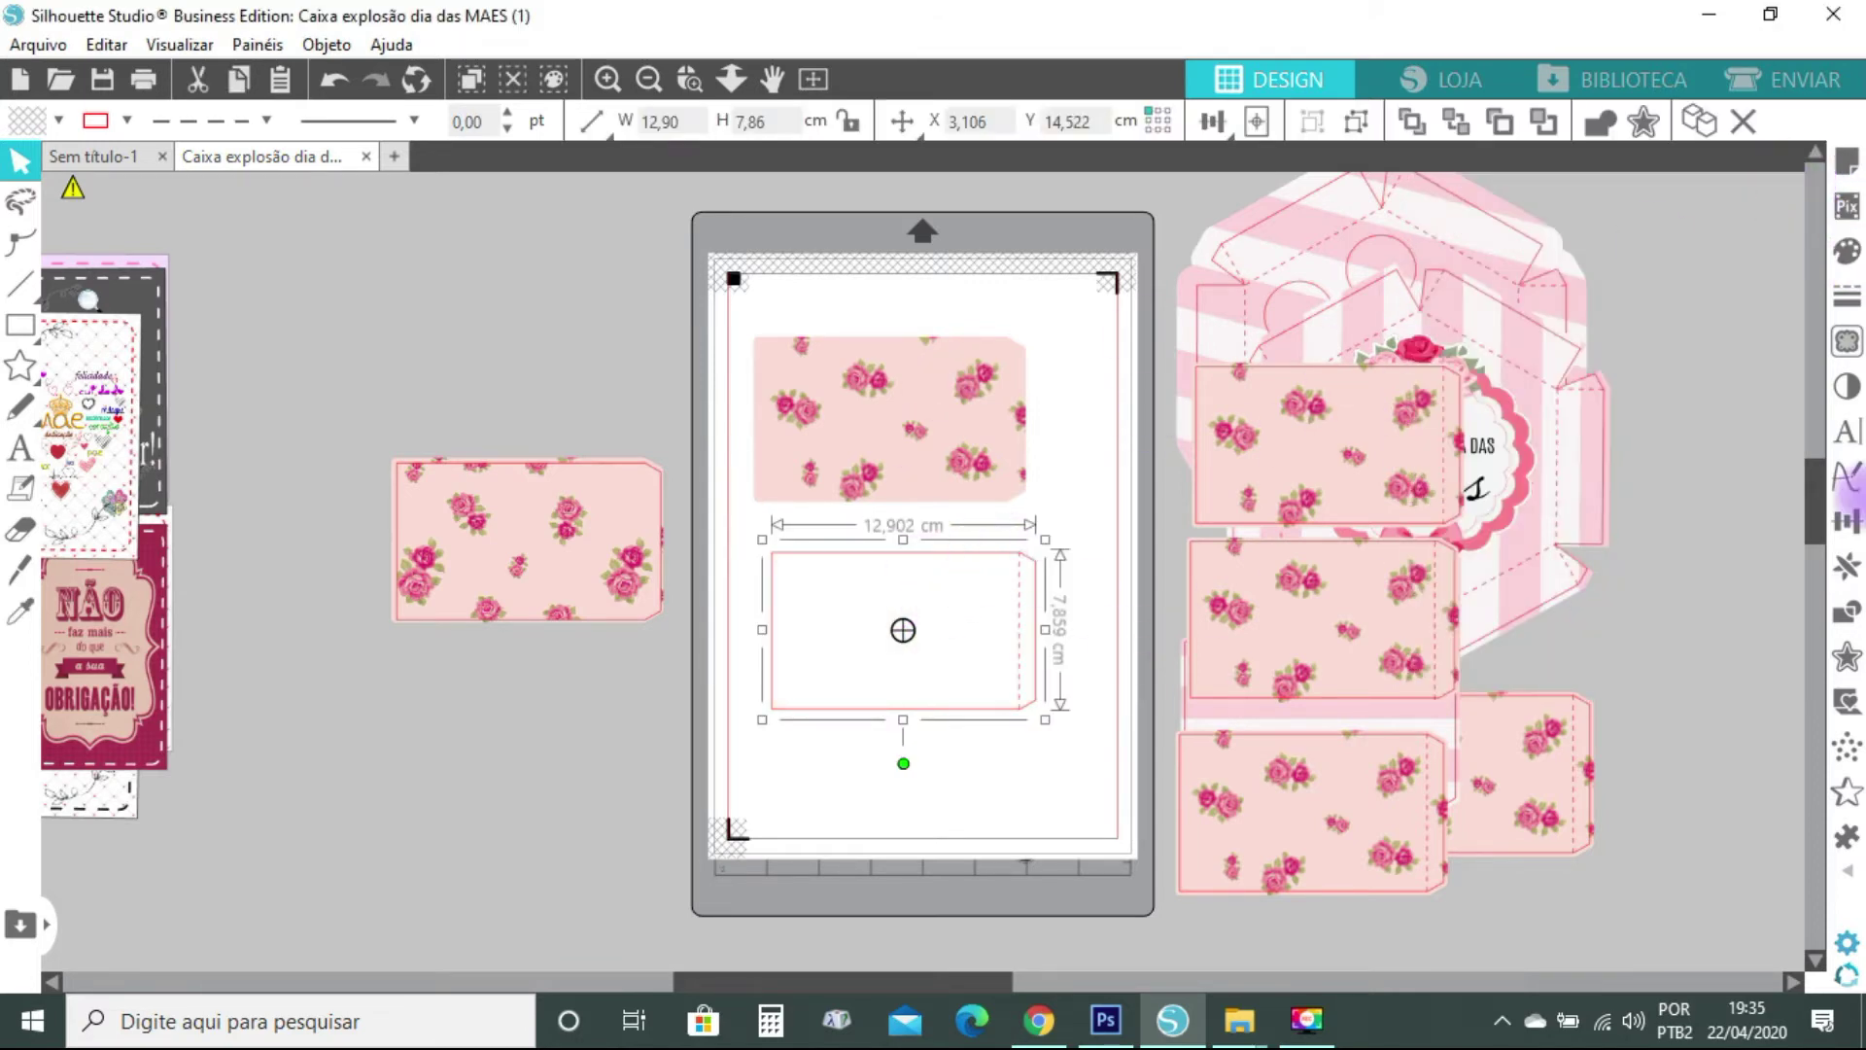
left_click(1847, 297)
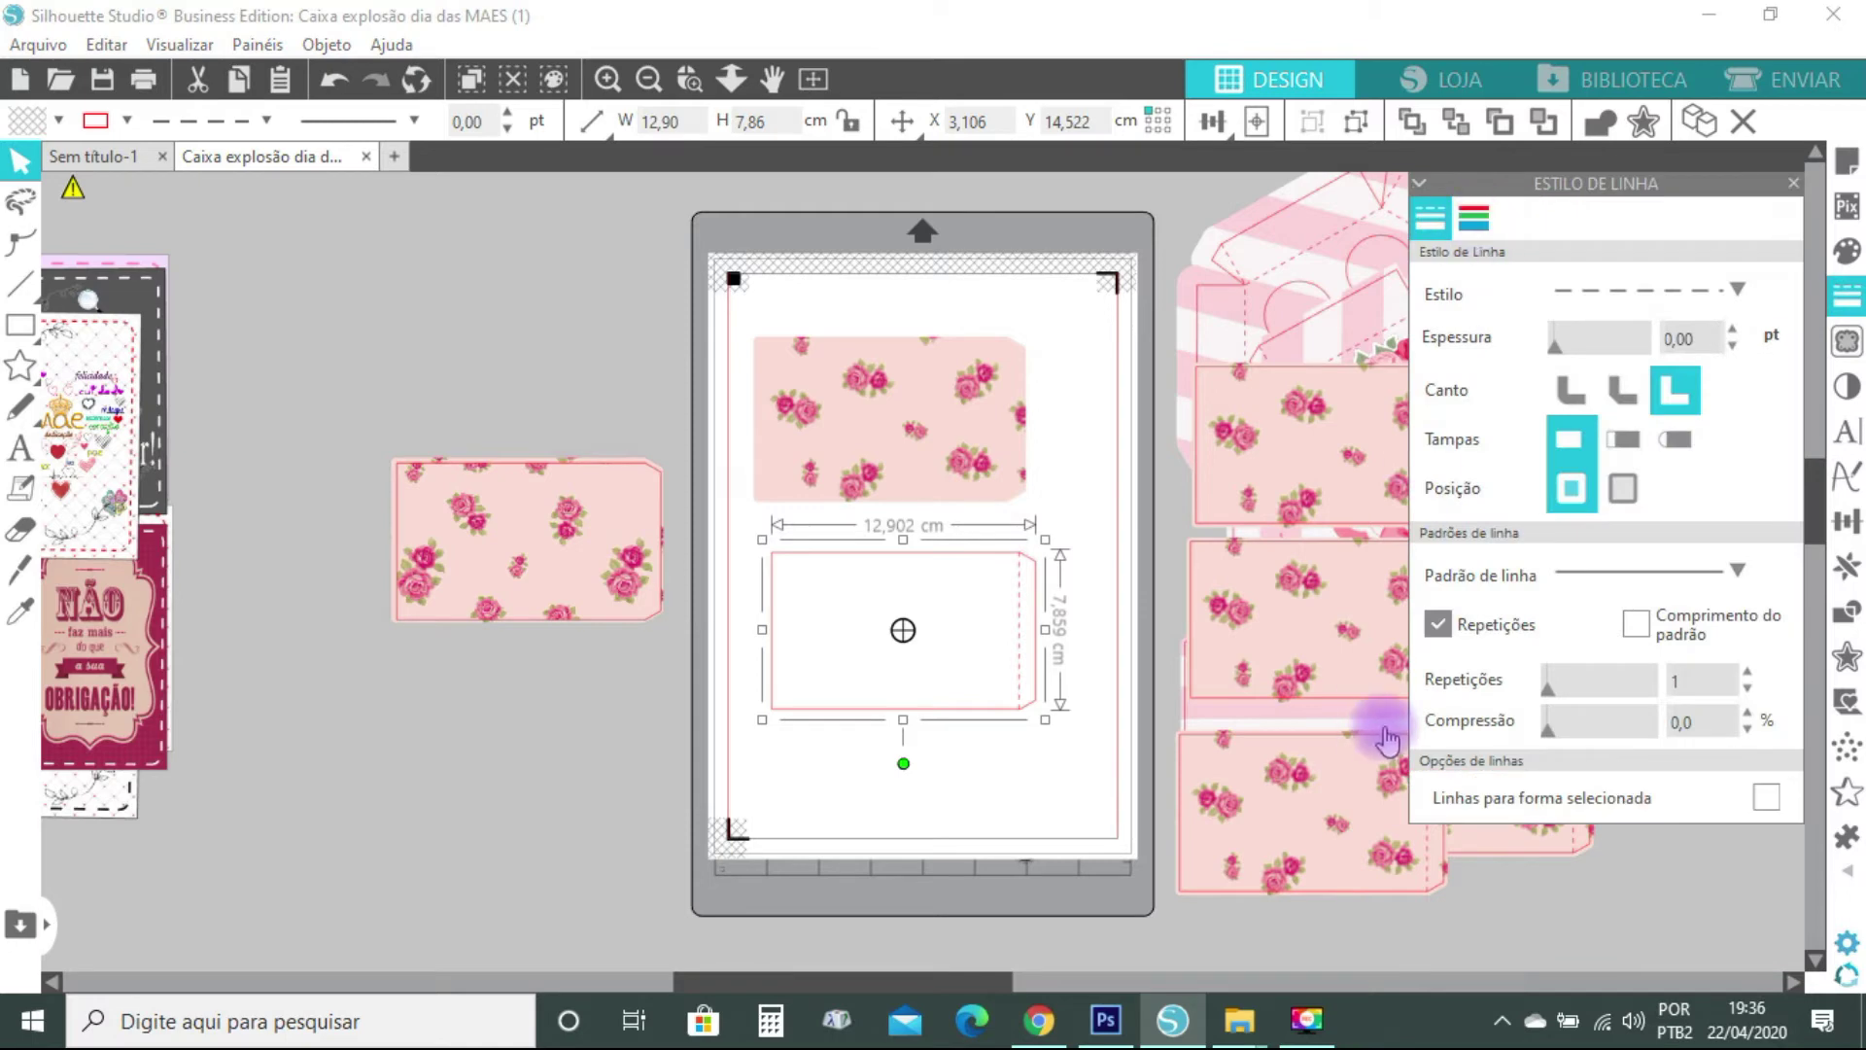
left_click(1474, 222)
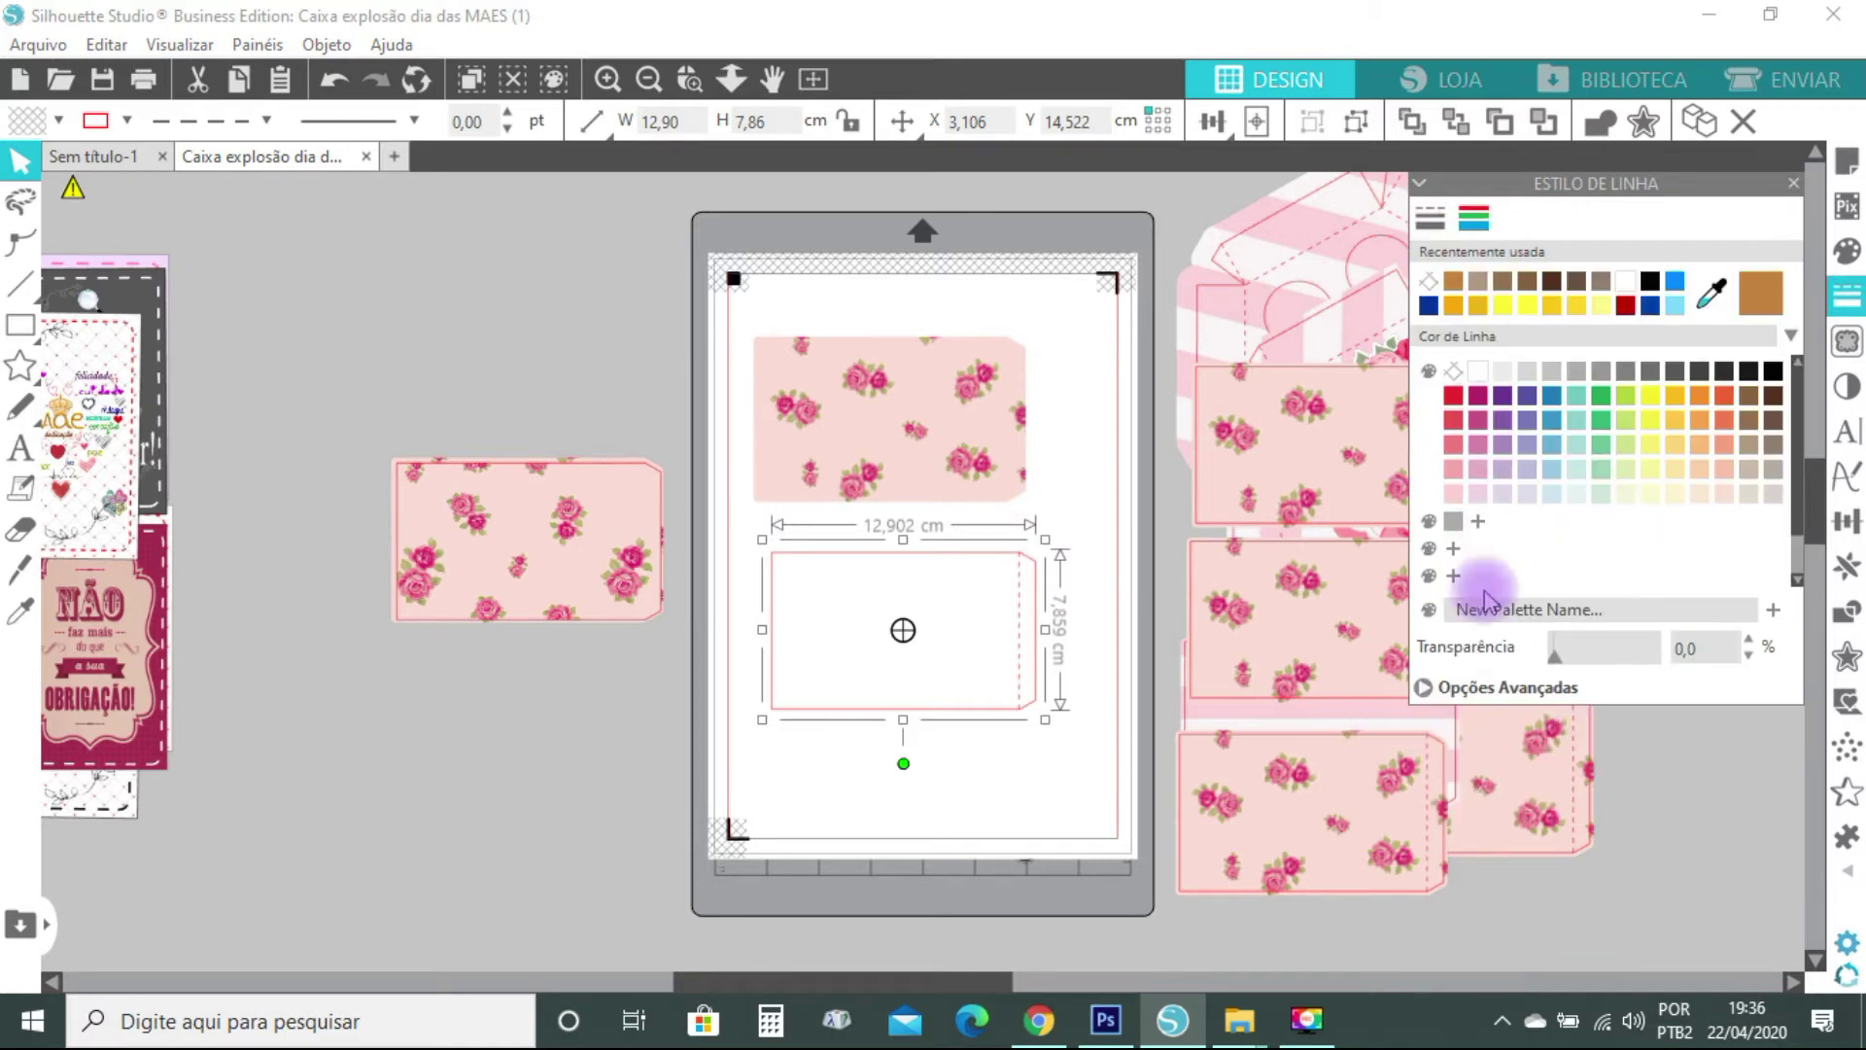
left_click(1424, 688)
scroll(1541, 836, "down", 1)
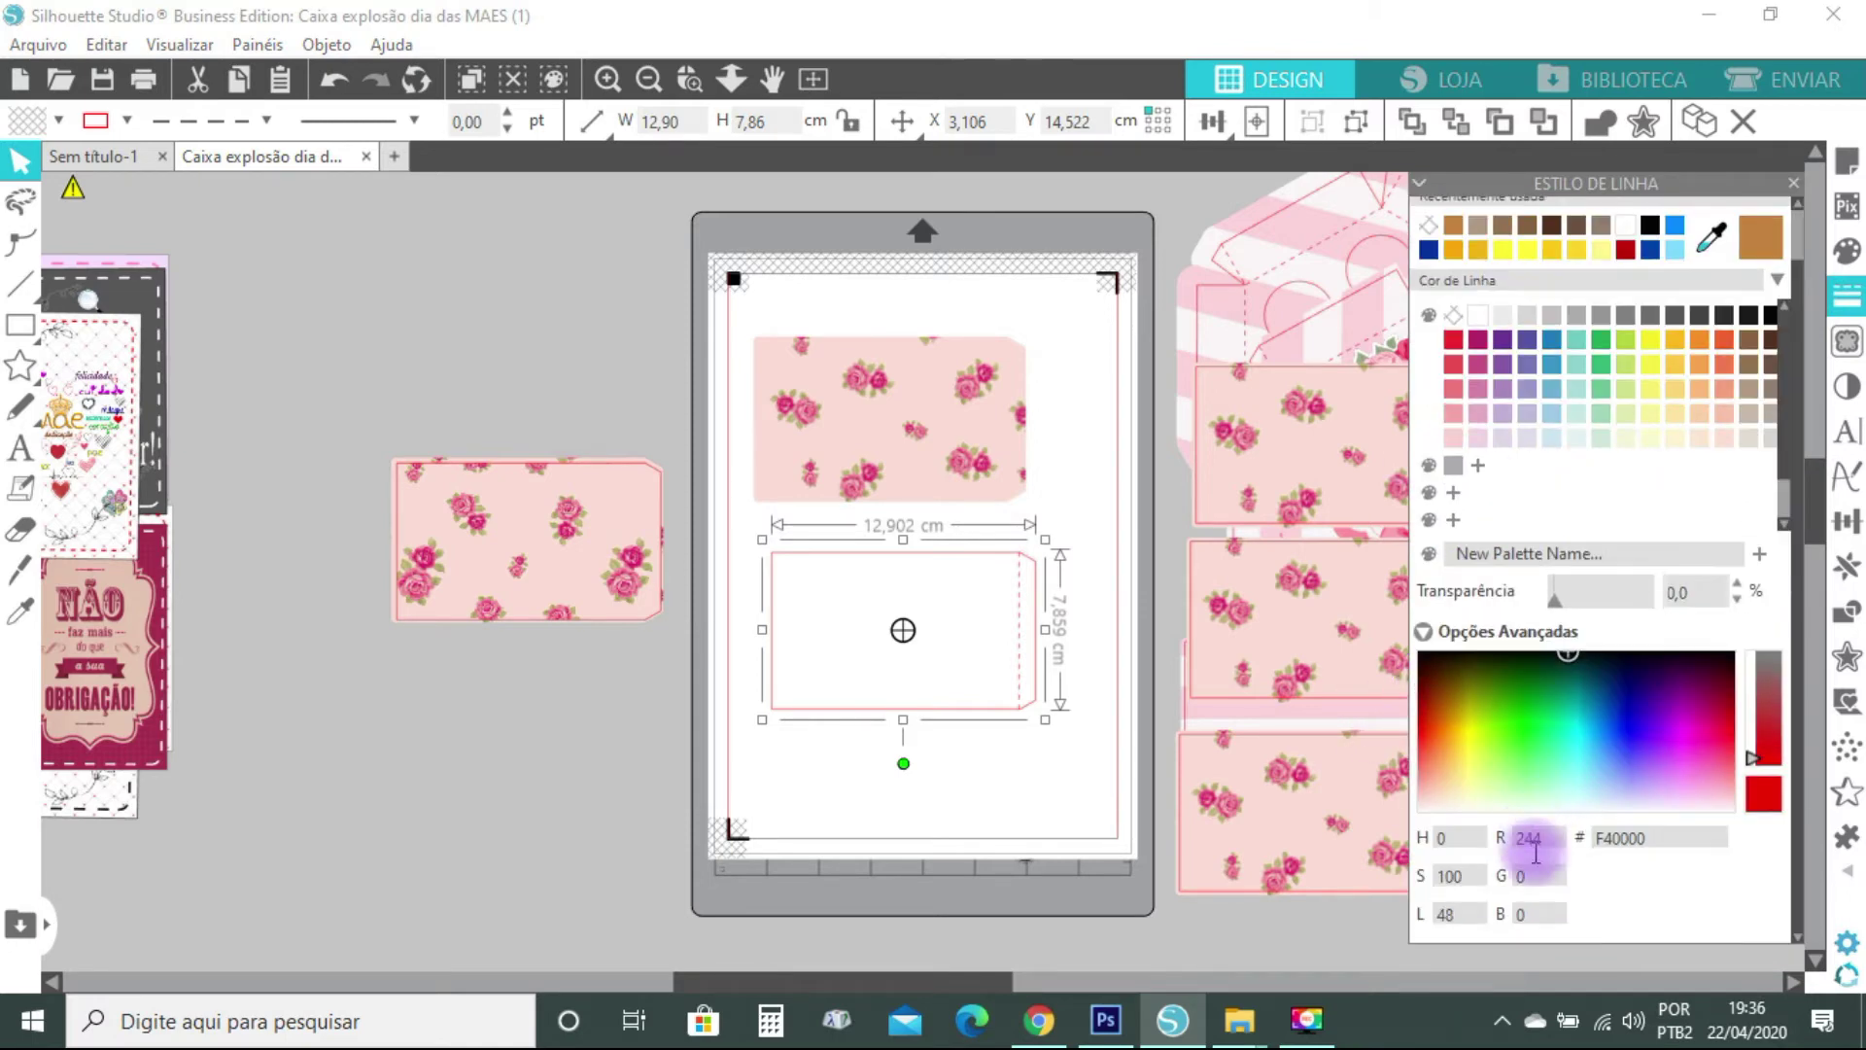
double_click(1545, 838)
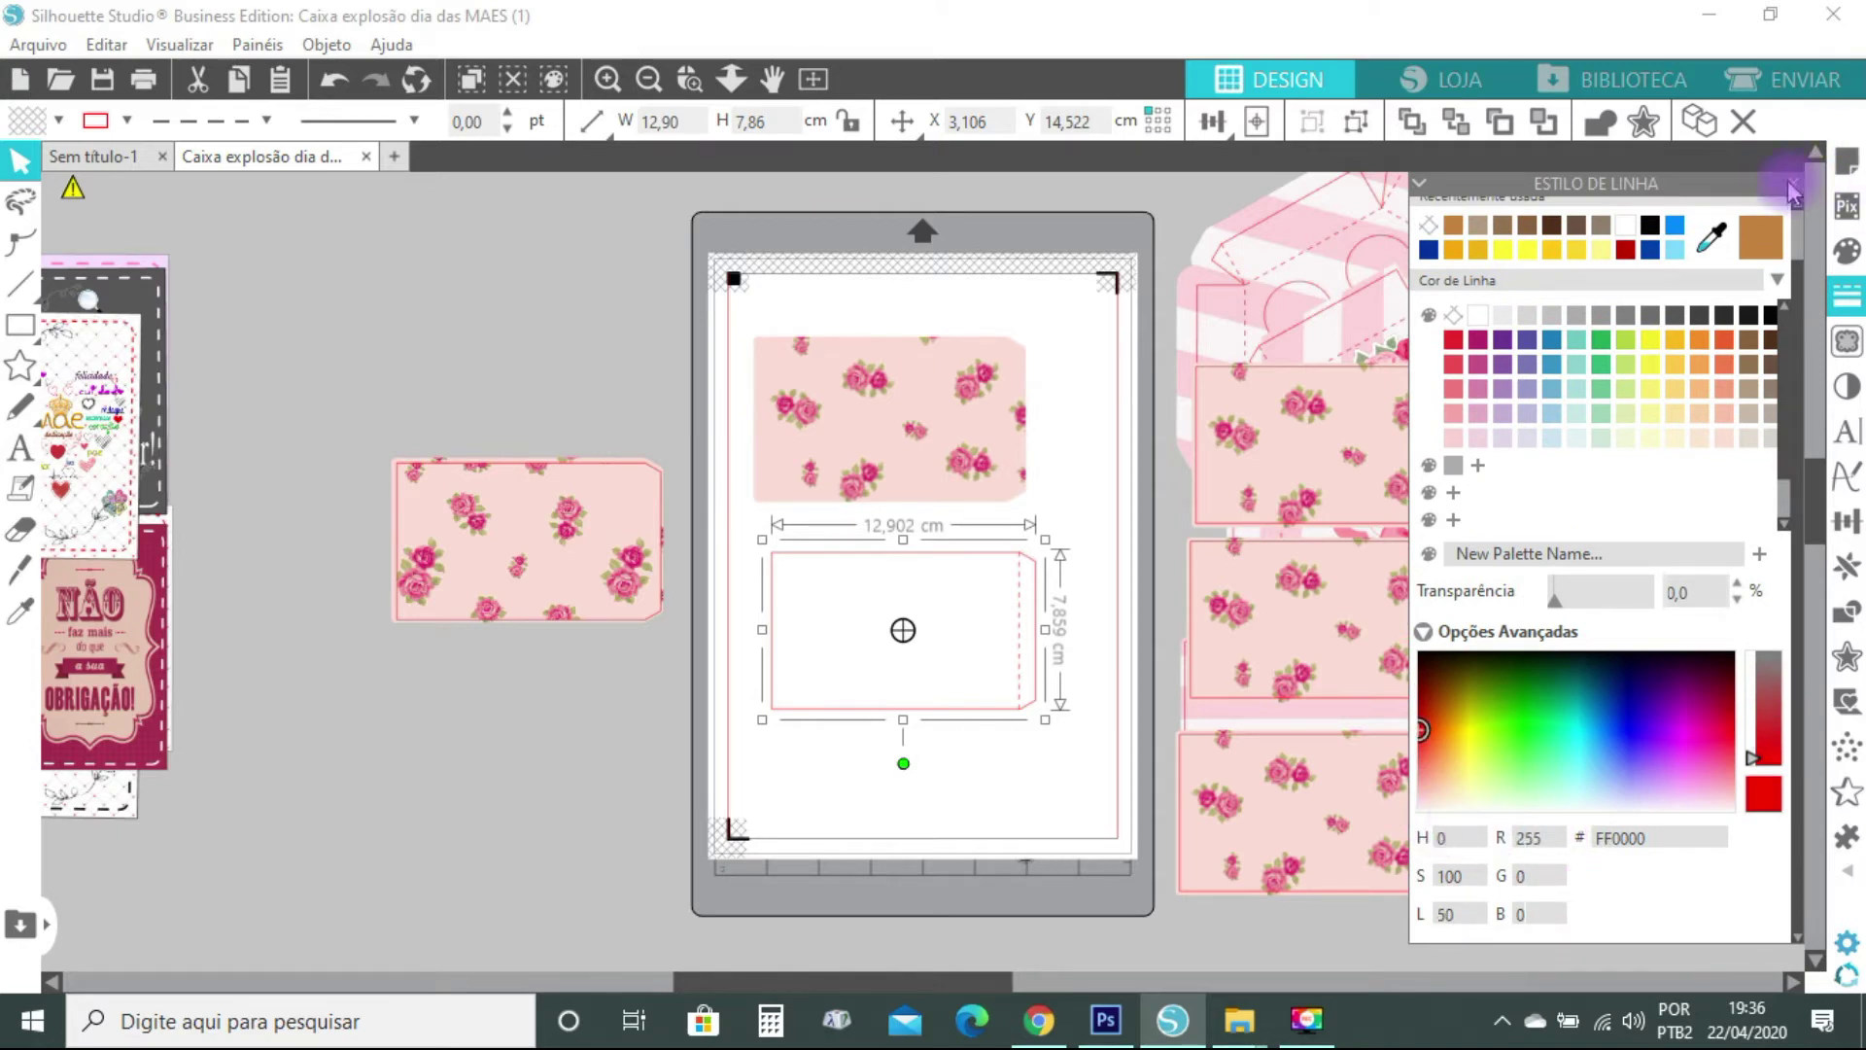
left_click(1793, 192)
Move the unfilled outline onto its floral backing, center the two on each other, and fine-tune the backing's position
left_click_drag(1020, 564, 1000, 362)
left_click_drag(737, 304, 1033, 584)
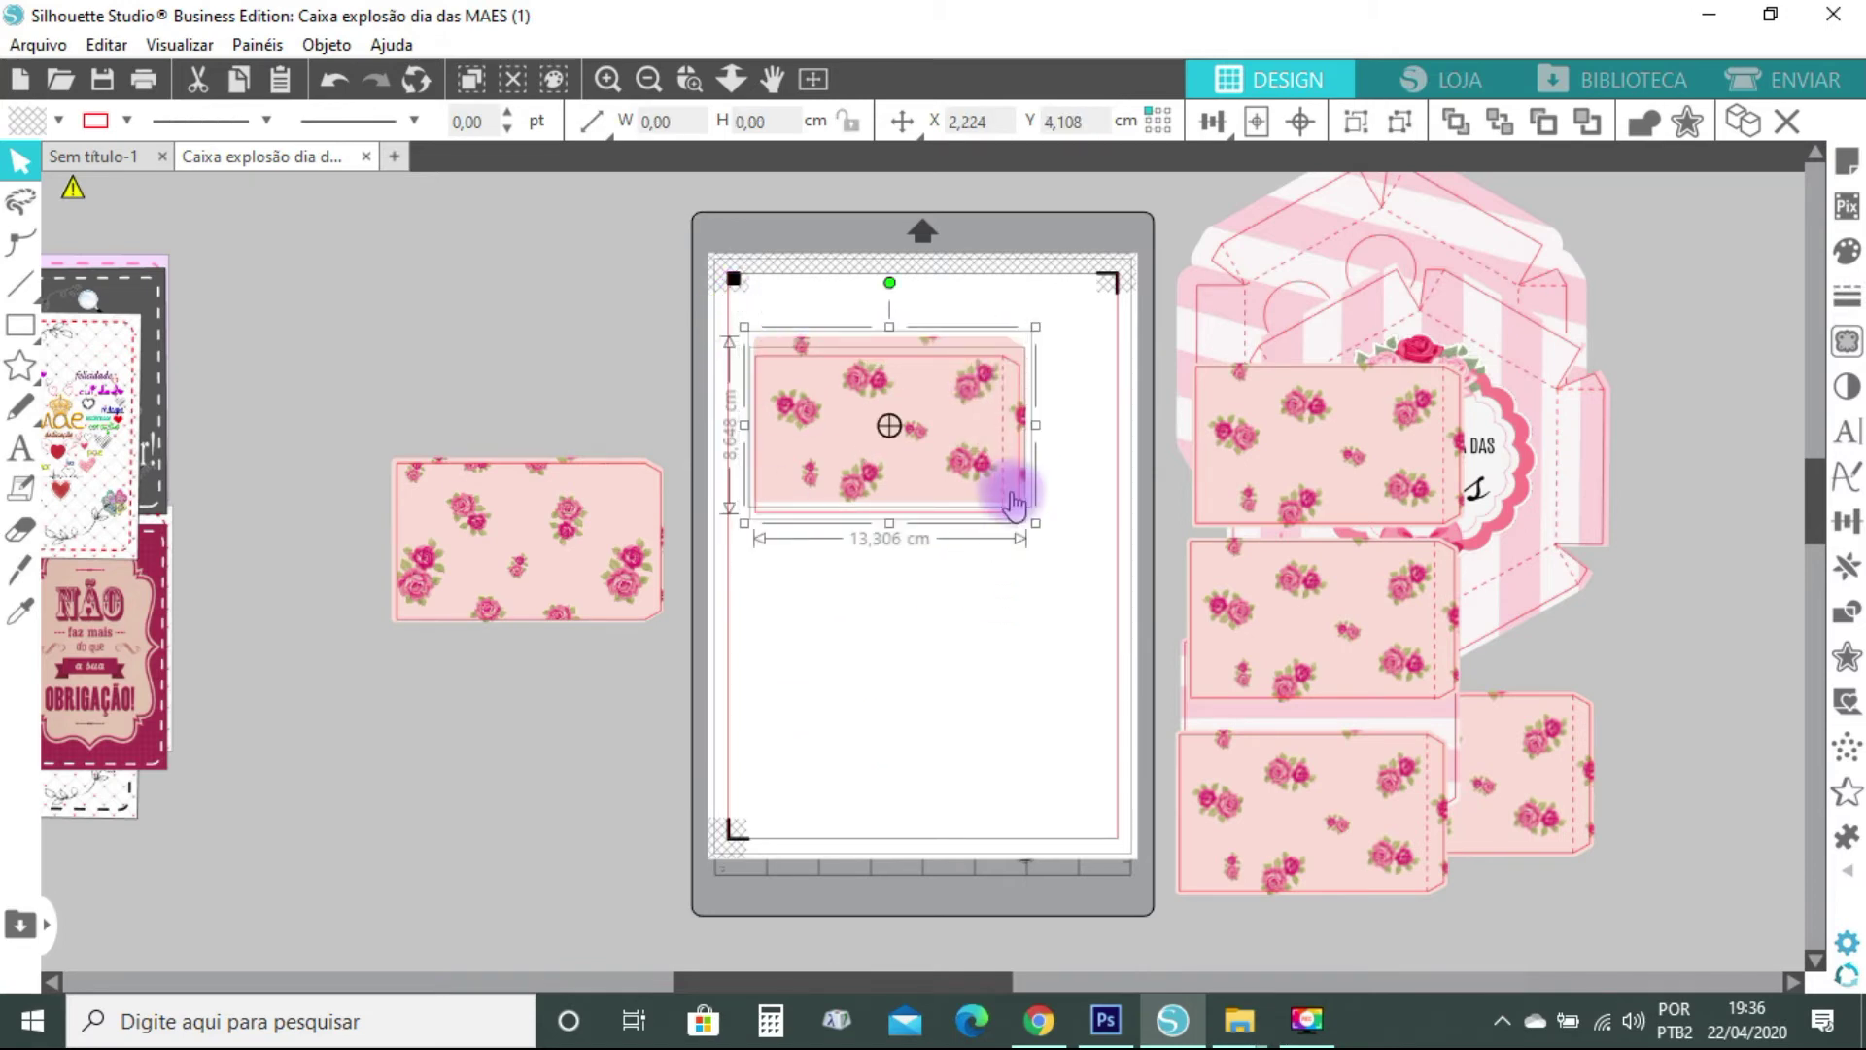
left_click(1300, 122)
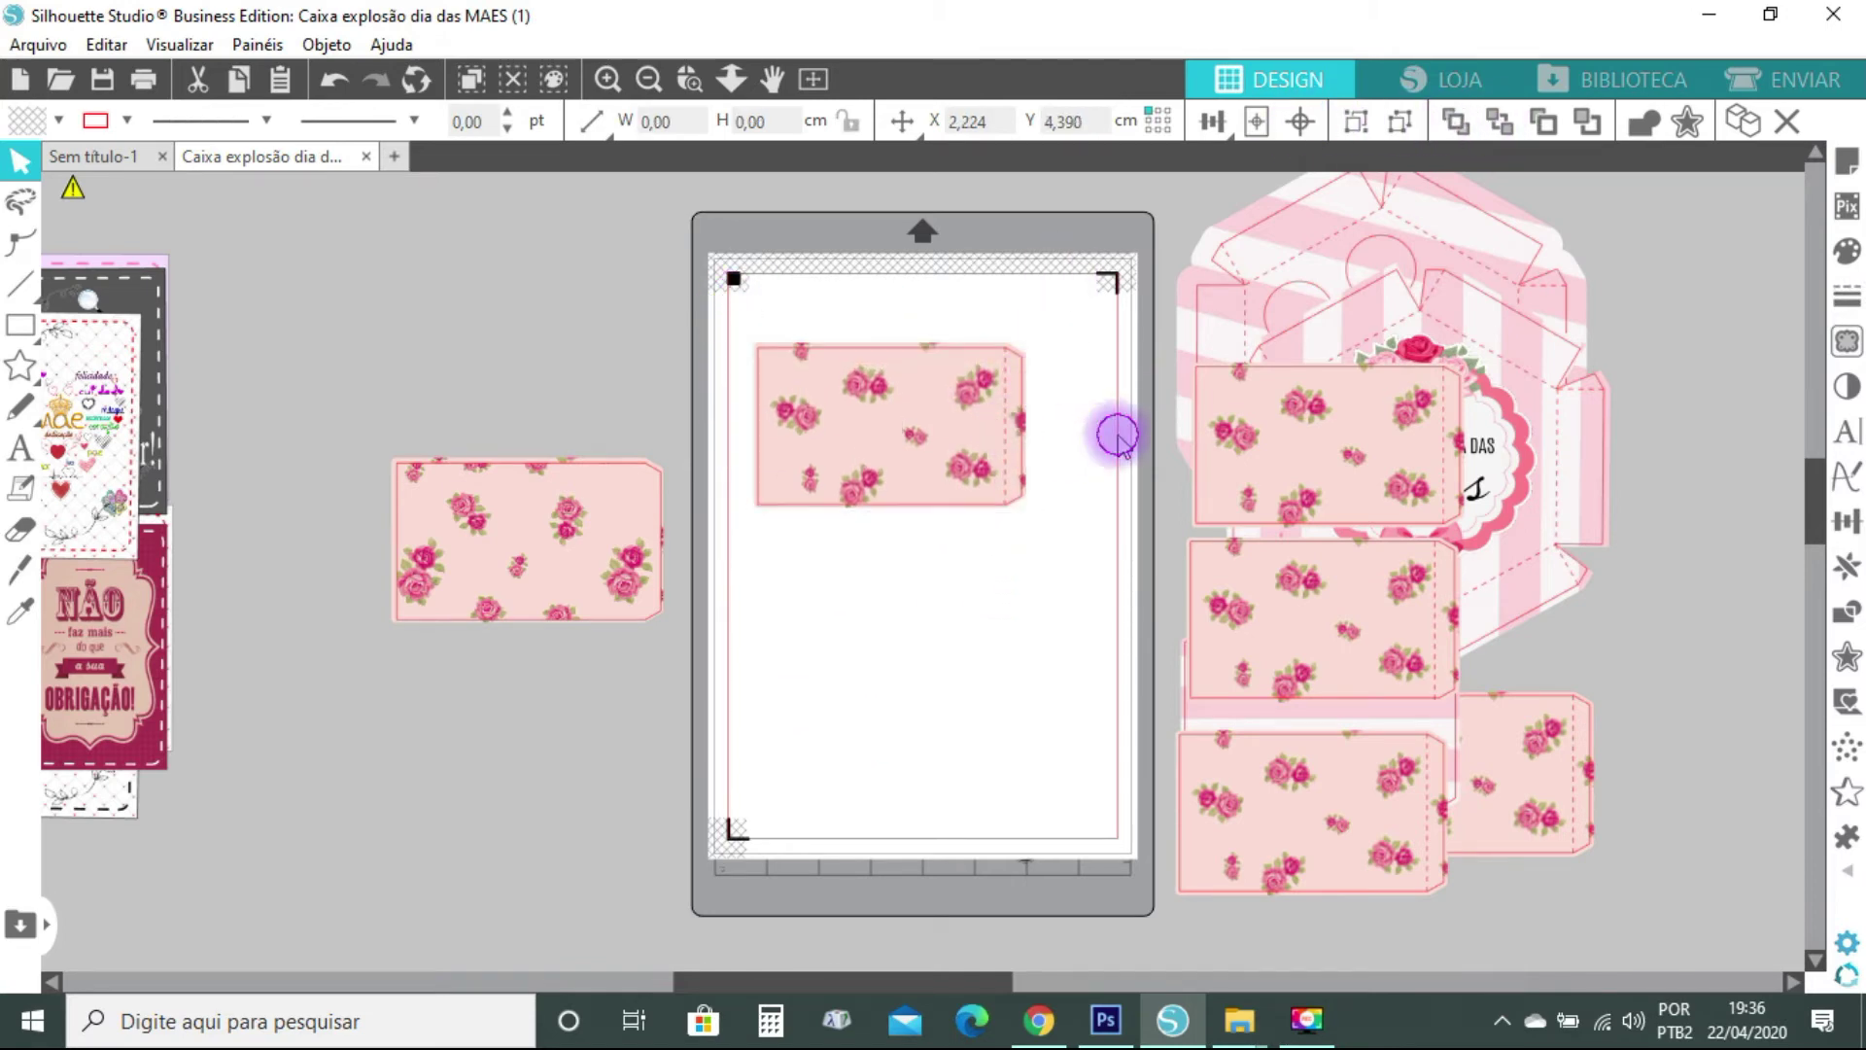
left_click(943, 425)
left_click_drag(949, 440, 949, 440)
left_click_drag(701, 324, 1041, 592)
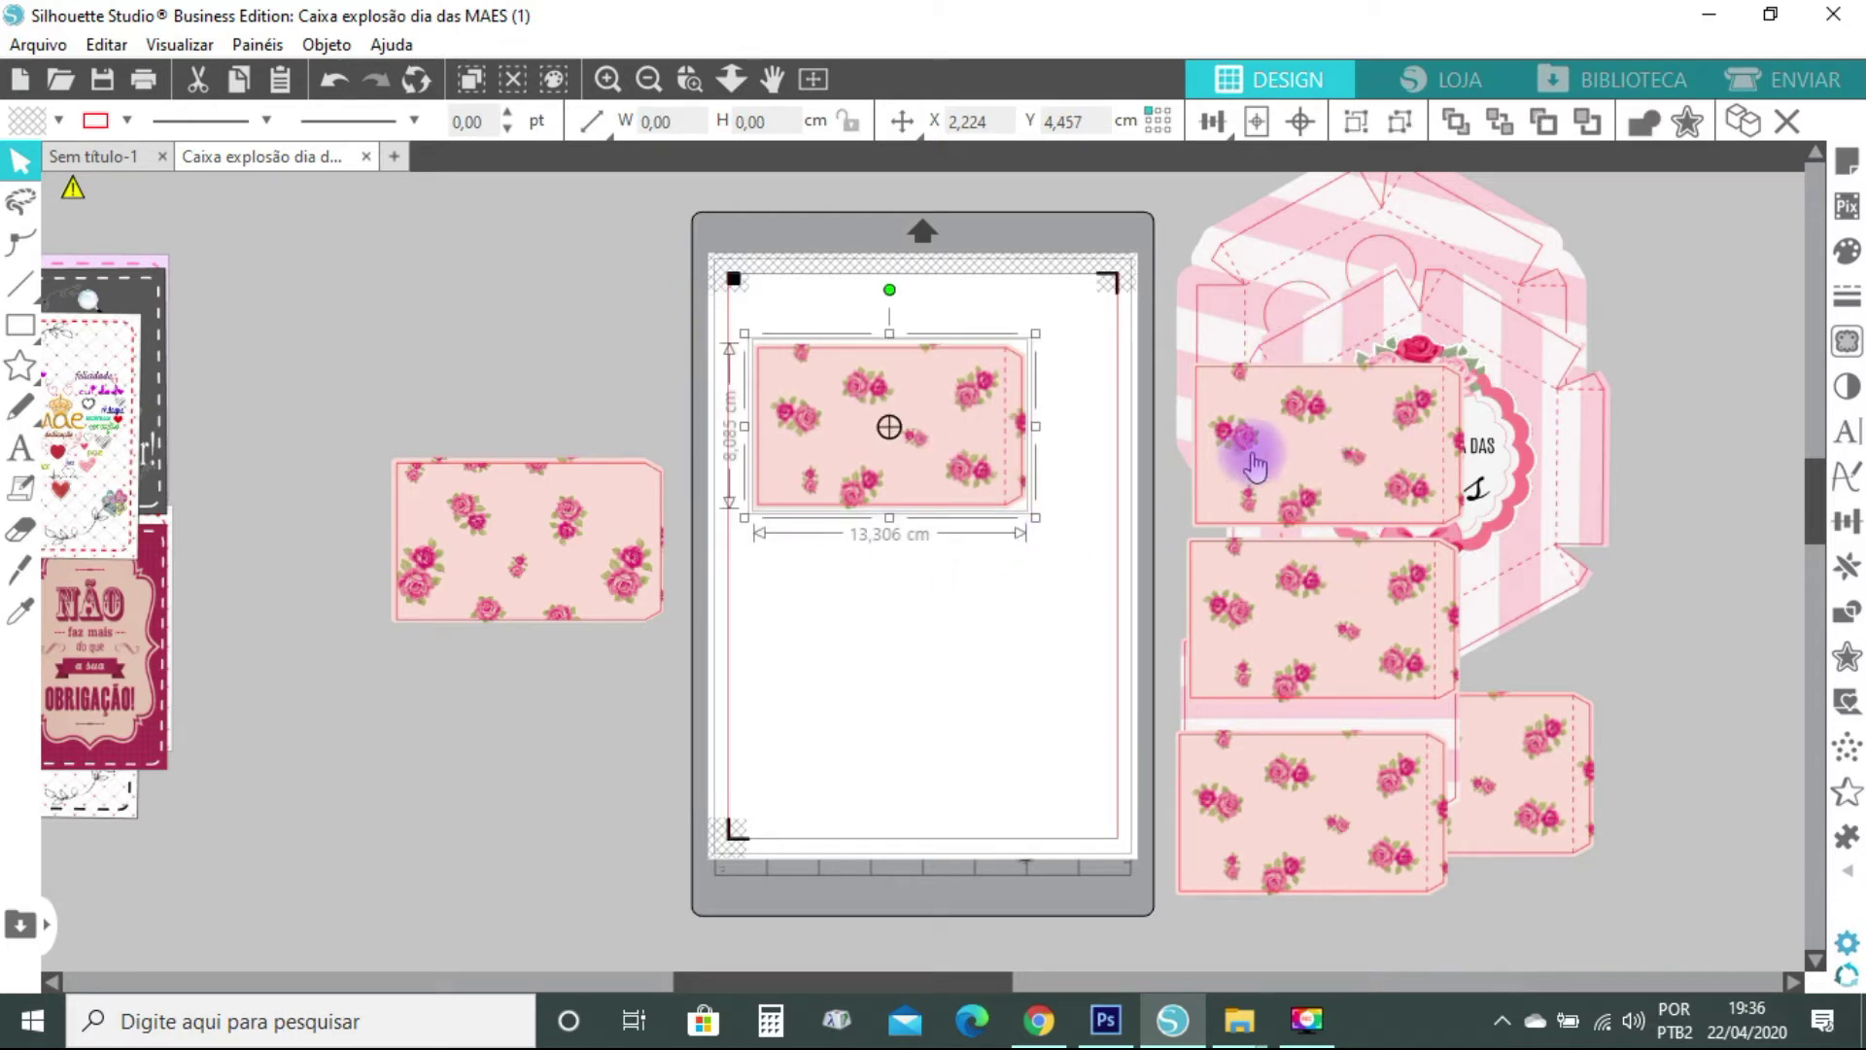
Pull the floral backing away from the outline, put it back, and realign both pieces on their centers
mouse_move(1001, 394)
left_mouse_down()
mouse_move(1041, 654)
mouse_move(1000, 375)
left_mouse_up()
left_click(981, 408)
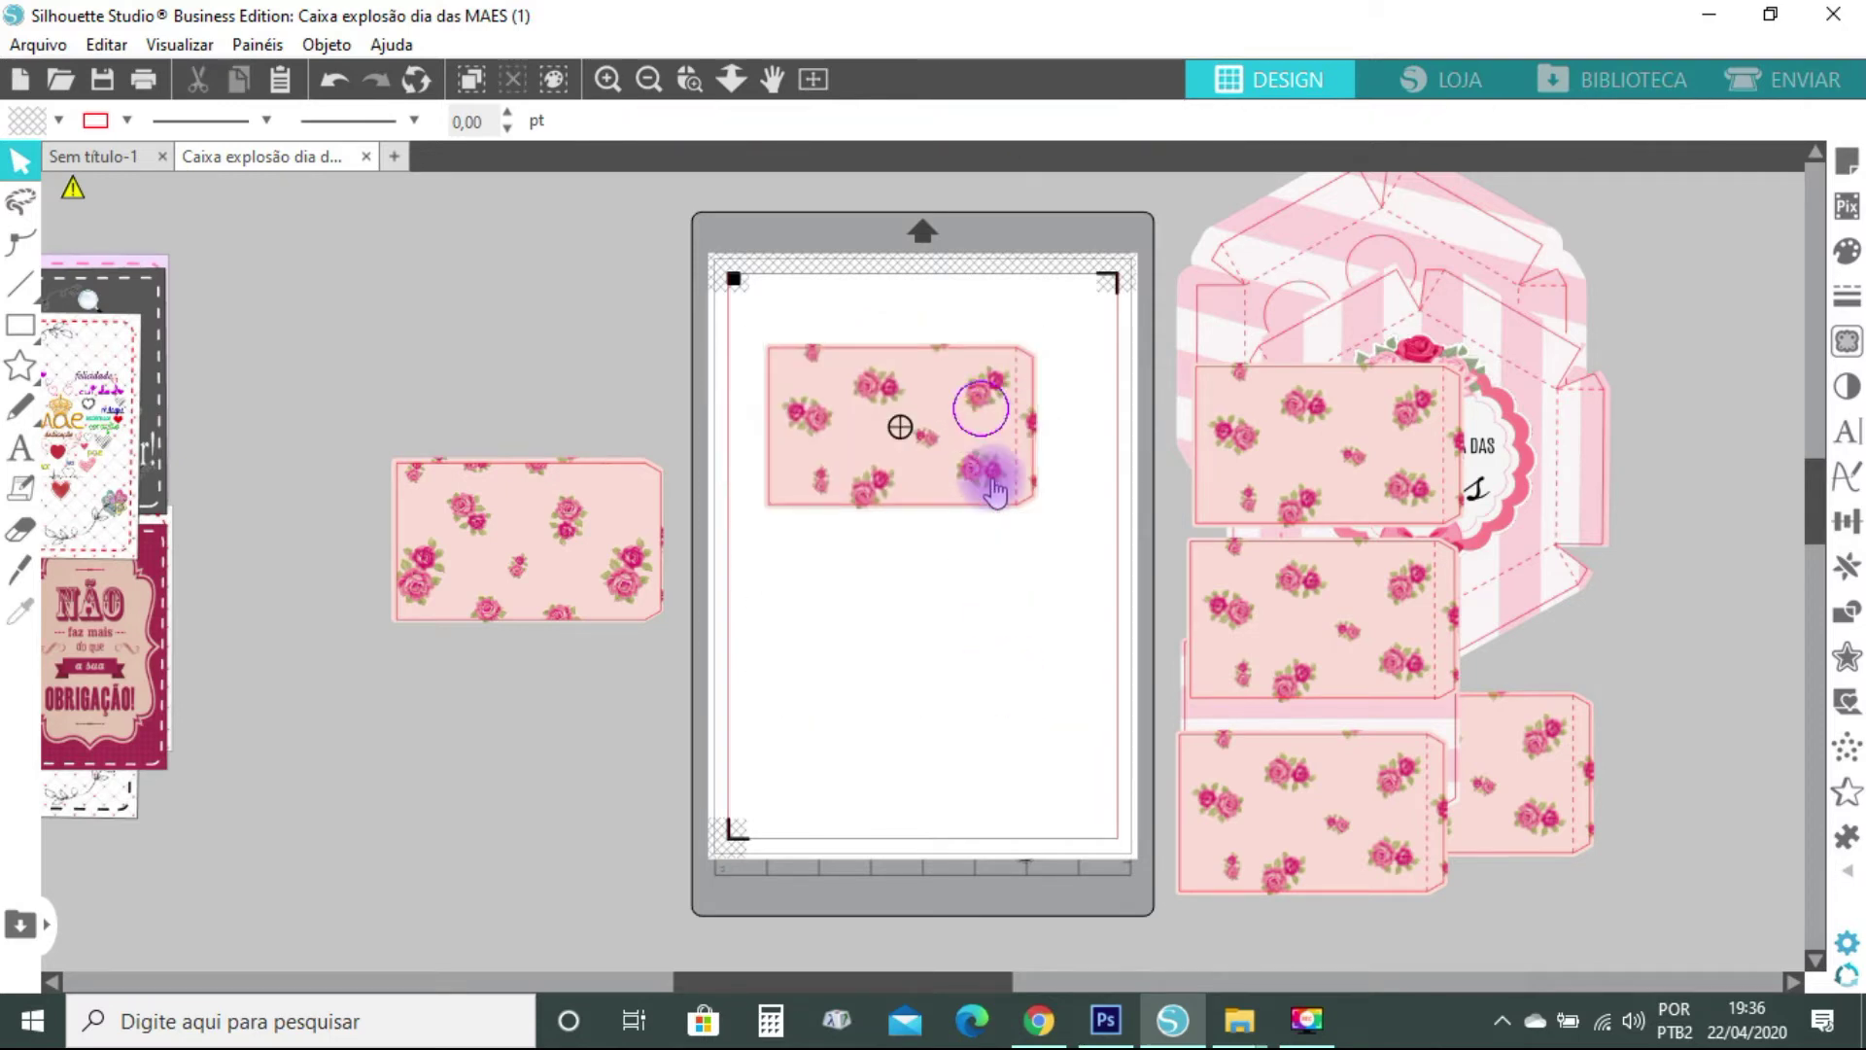
left_click_drag(991, 480, 1016, 778)
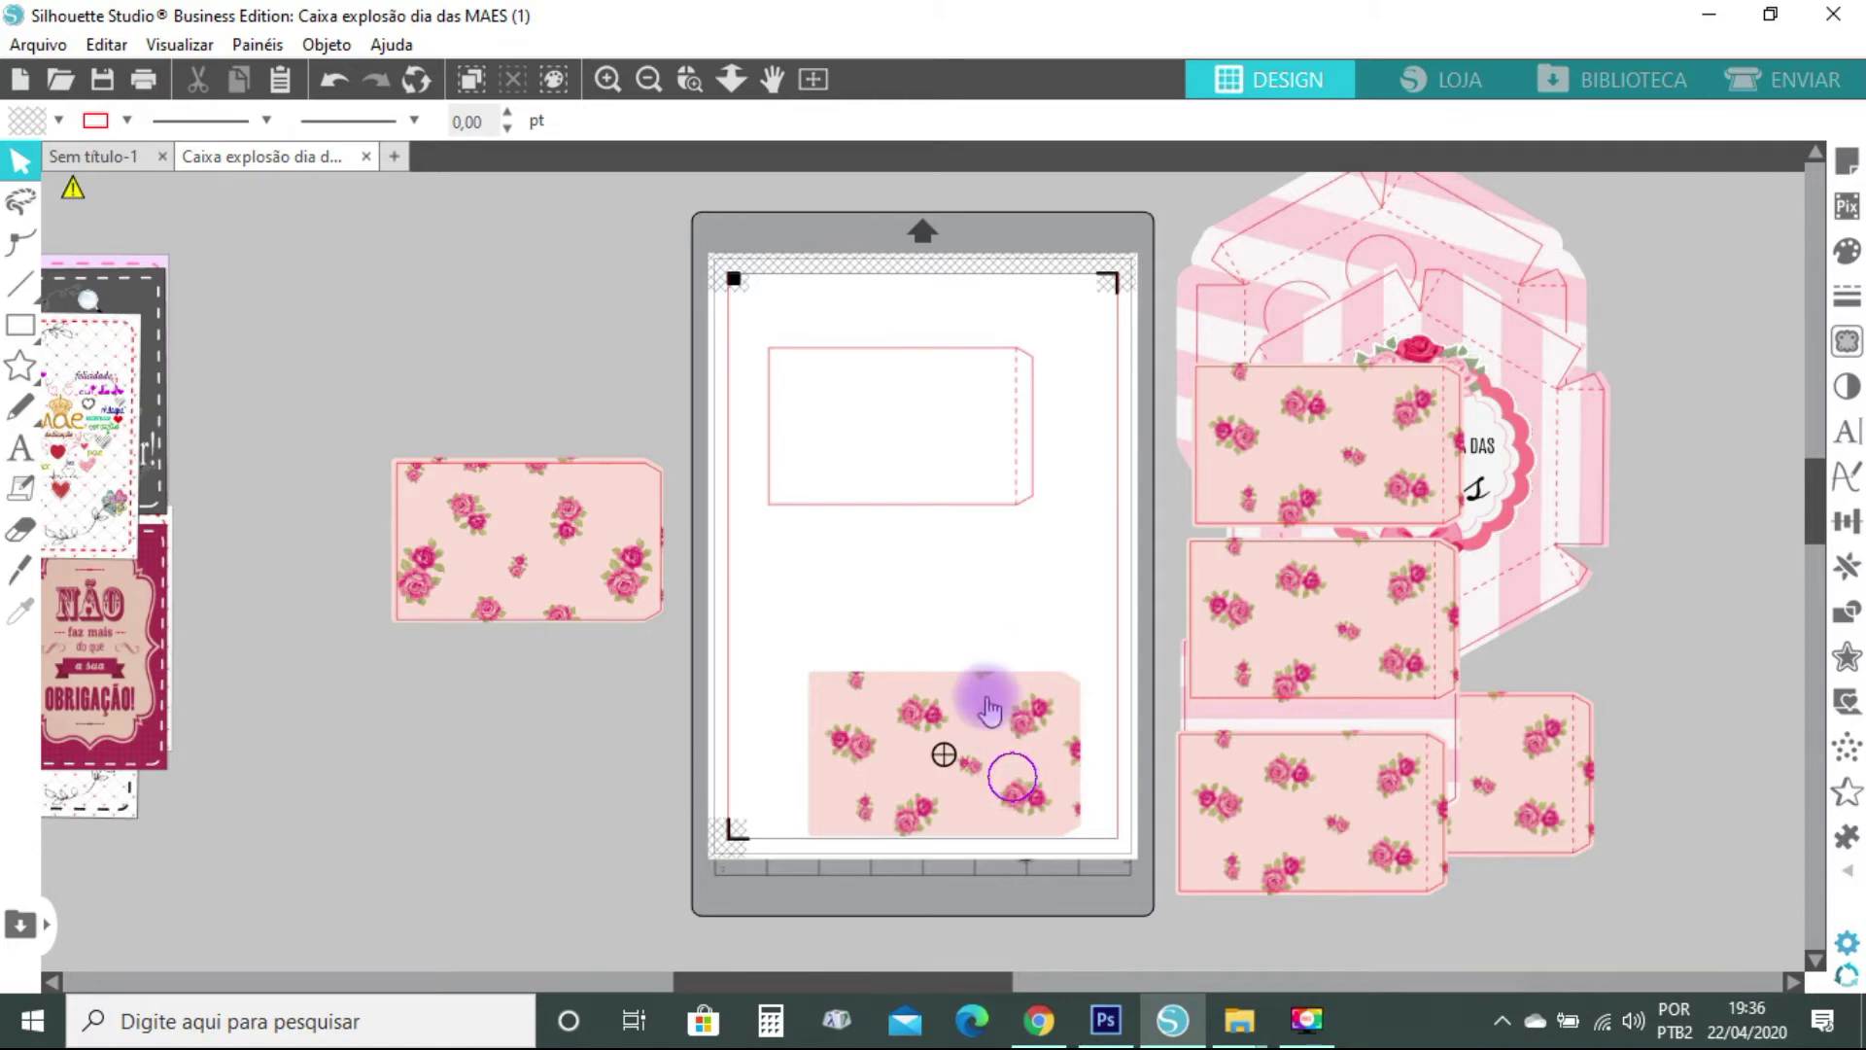
left_click_drag(988, 707, 971, 417)
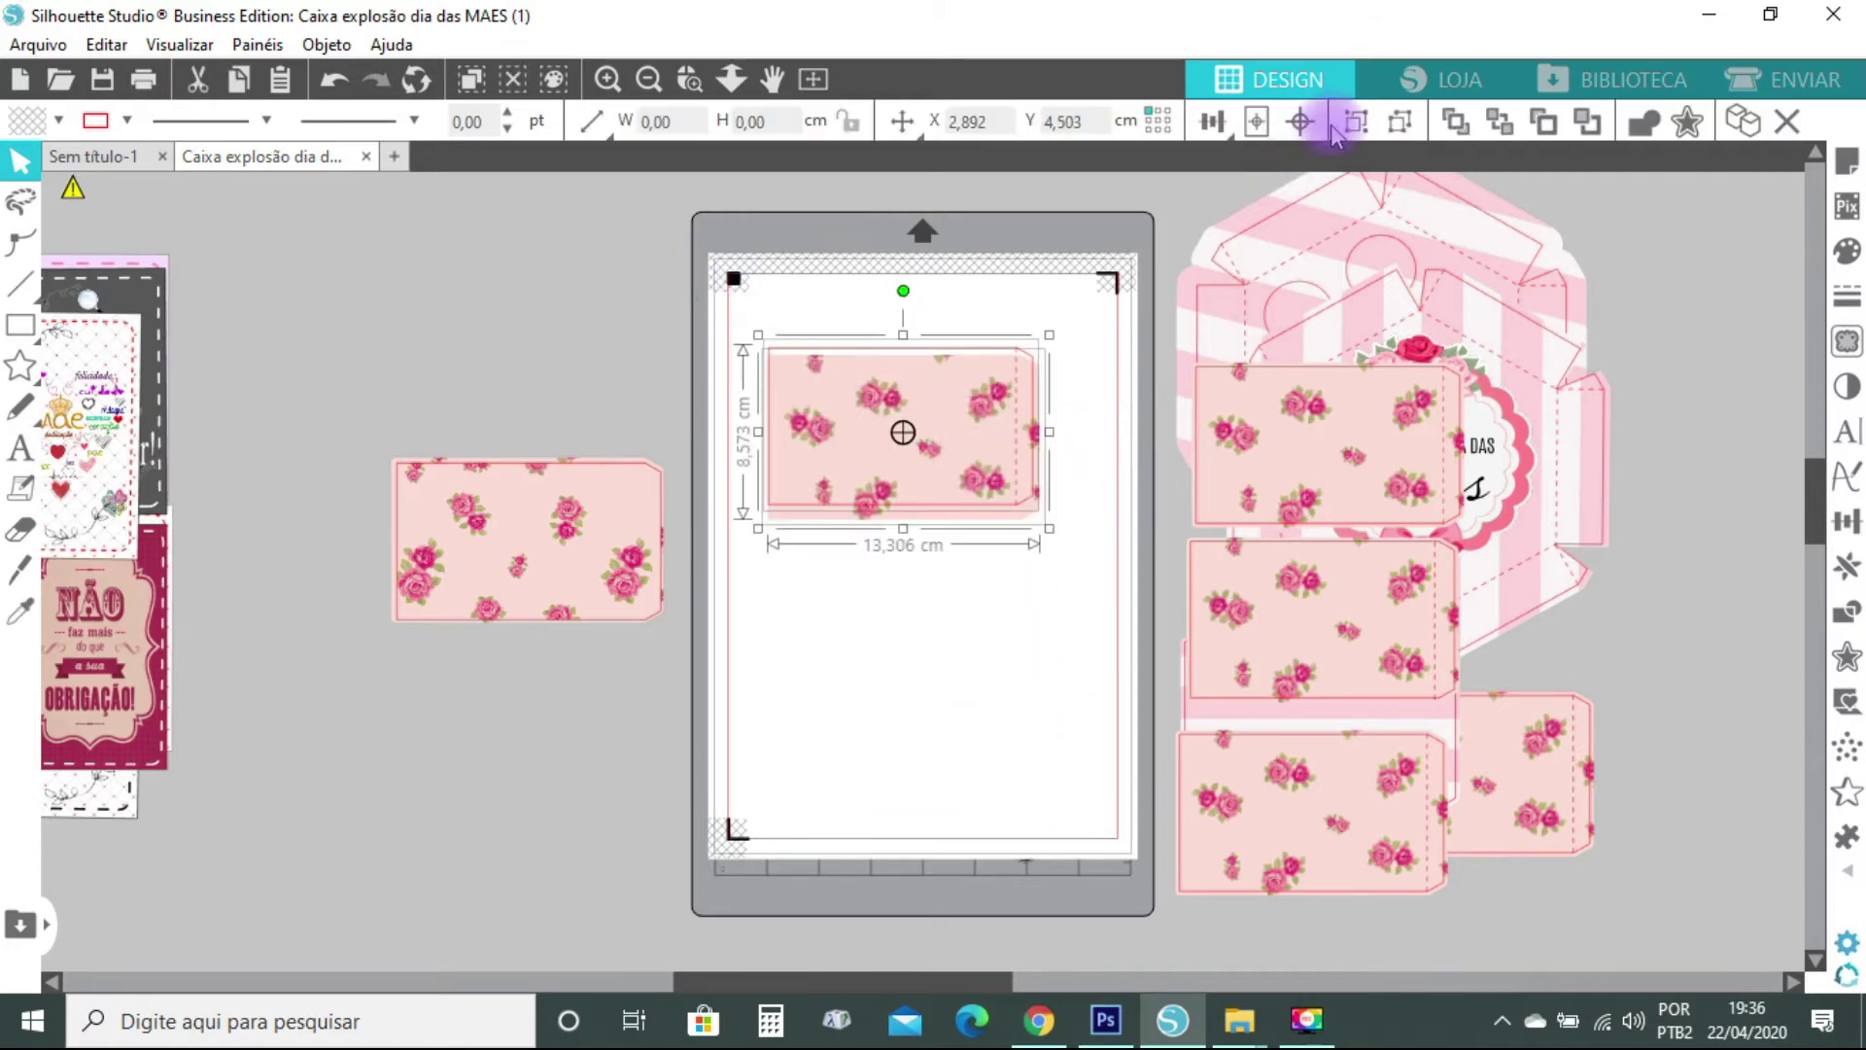
left_click(992, 538)
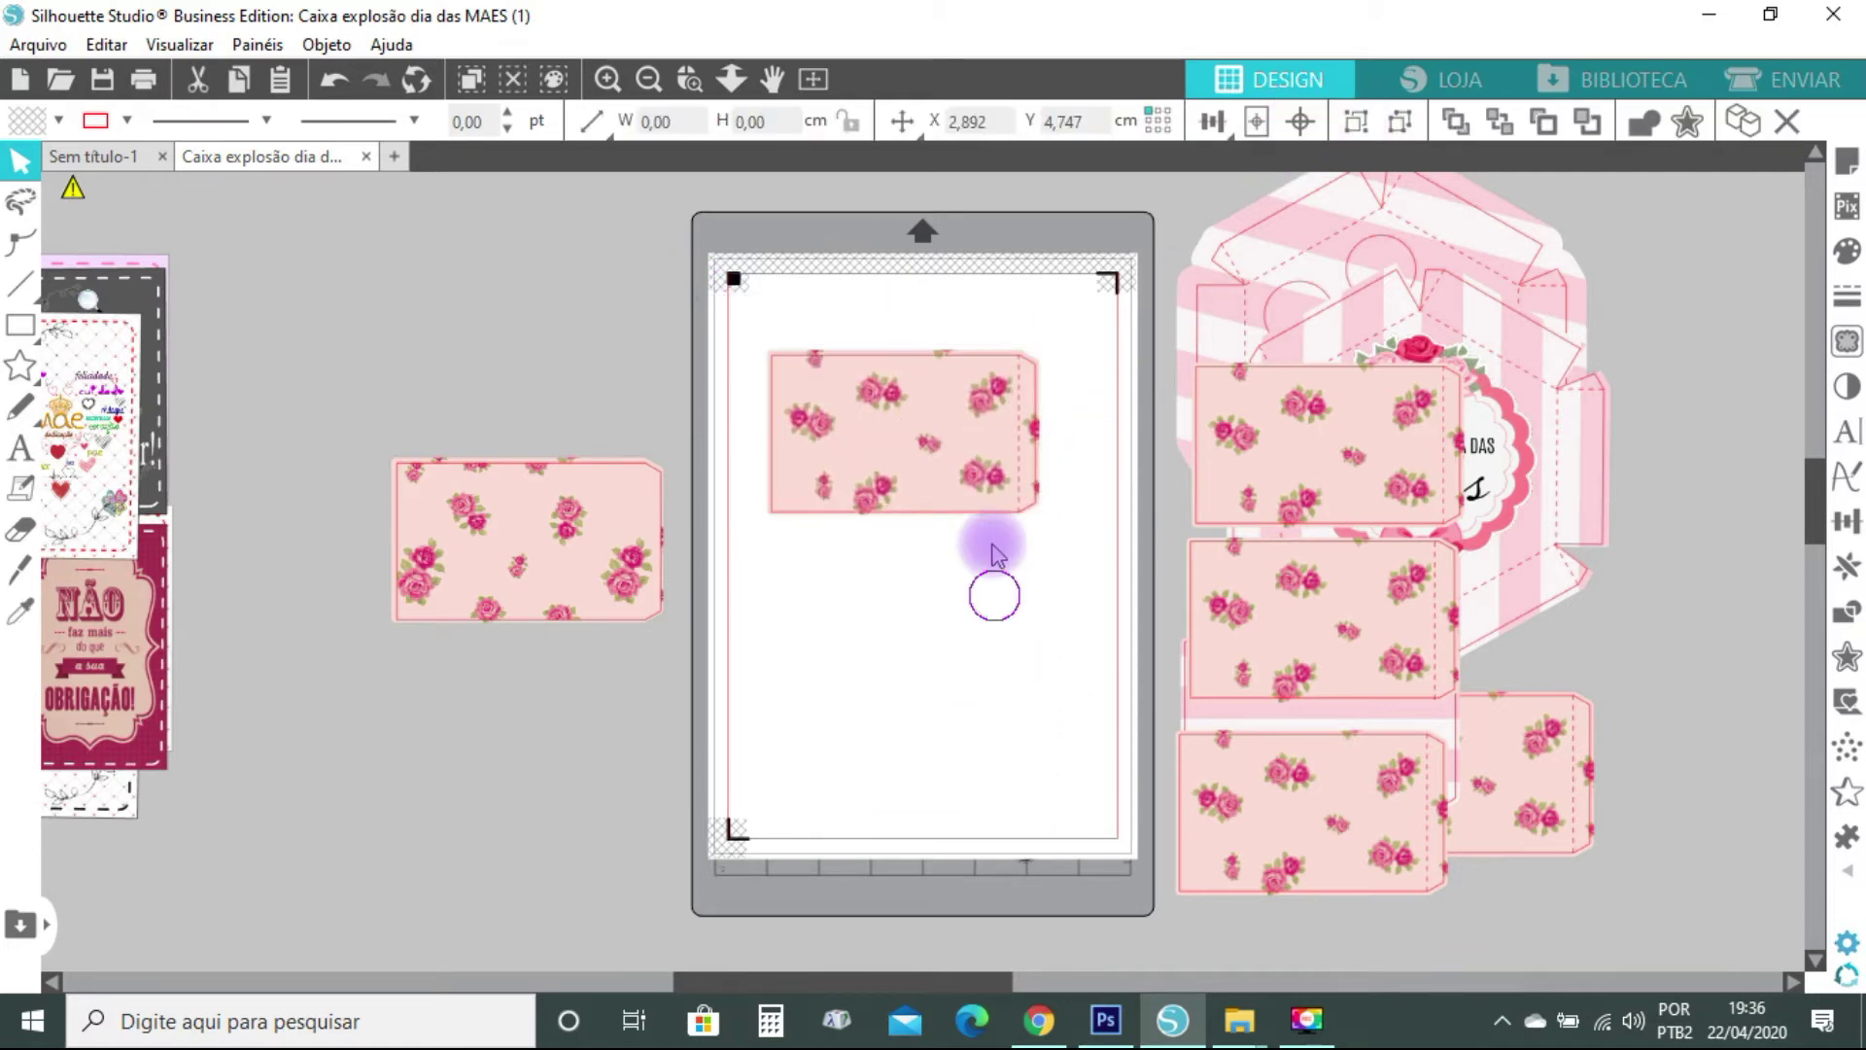
left_click(994, 429)
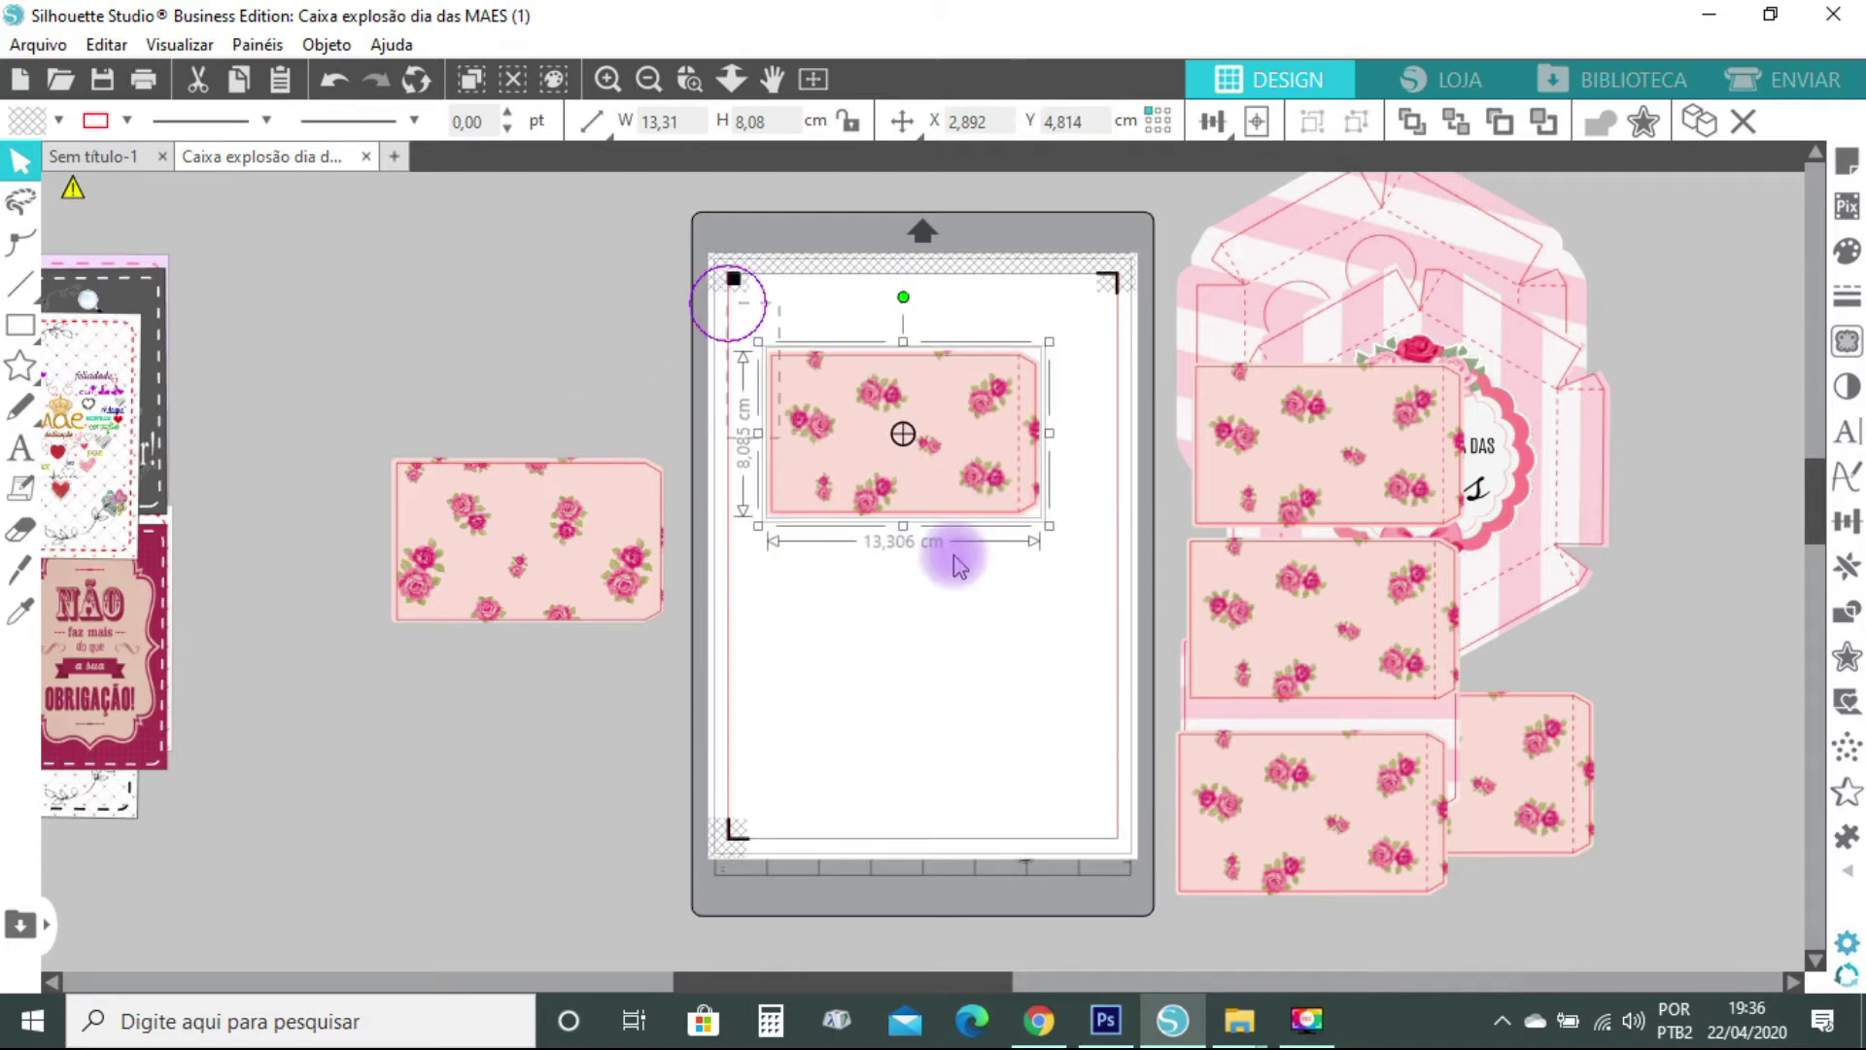
Group the realigned envelope pieces and move the envelope off the page onto the finished envelopes
right_click(963, 423)
left_click(1038, 654)
left_click_drag(903, 434, 1186, 643)
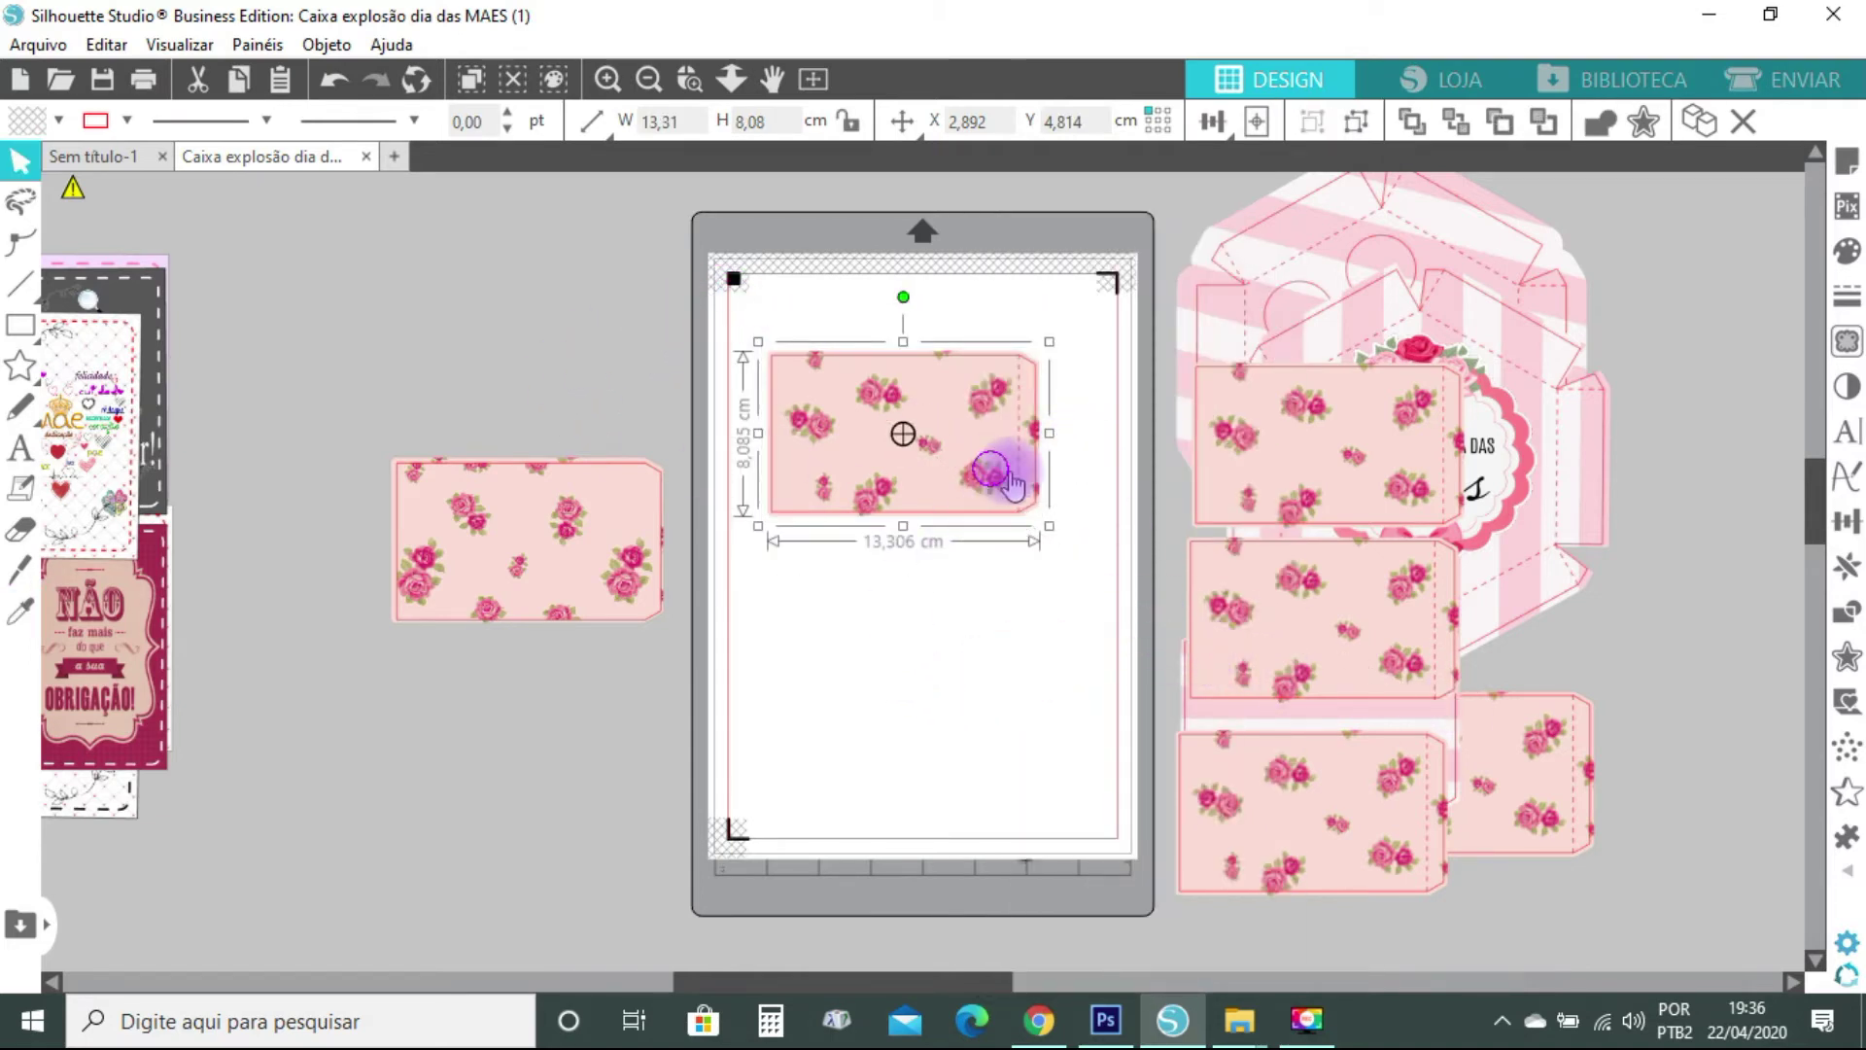
left_click_drag(996, 465, 1519, 719)
Place the last unedited envelope on the page, ungroup it, and separate its cut outline below the backing
left_click_drag(678, 568, 975, 618)
right_click(933, 416)
left_click(1105, 686)
Remove the floral fill from the last envelope's cut outline and set its line color to red, R 255 (FF0000)
left_click(1847, 254)
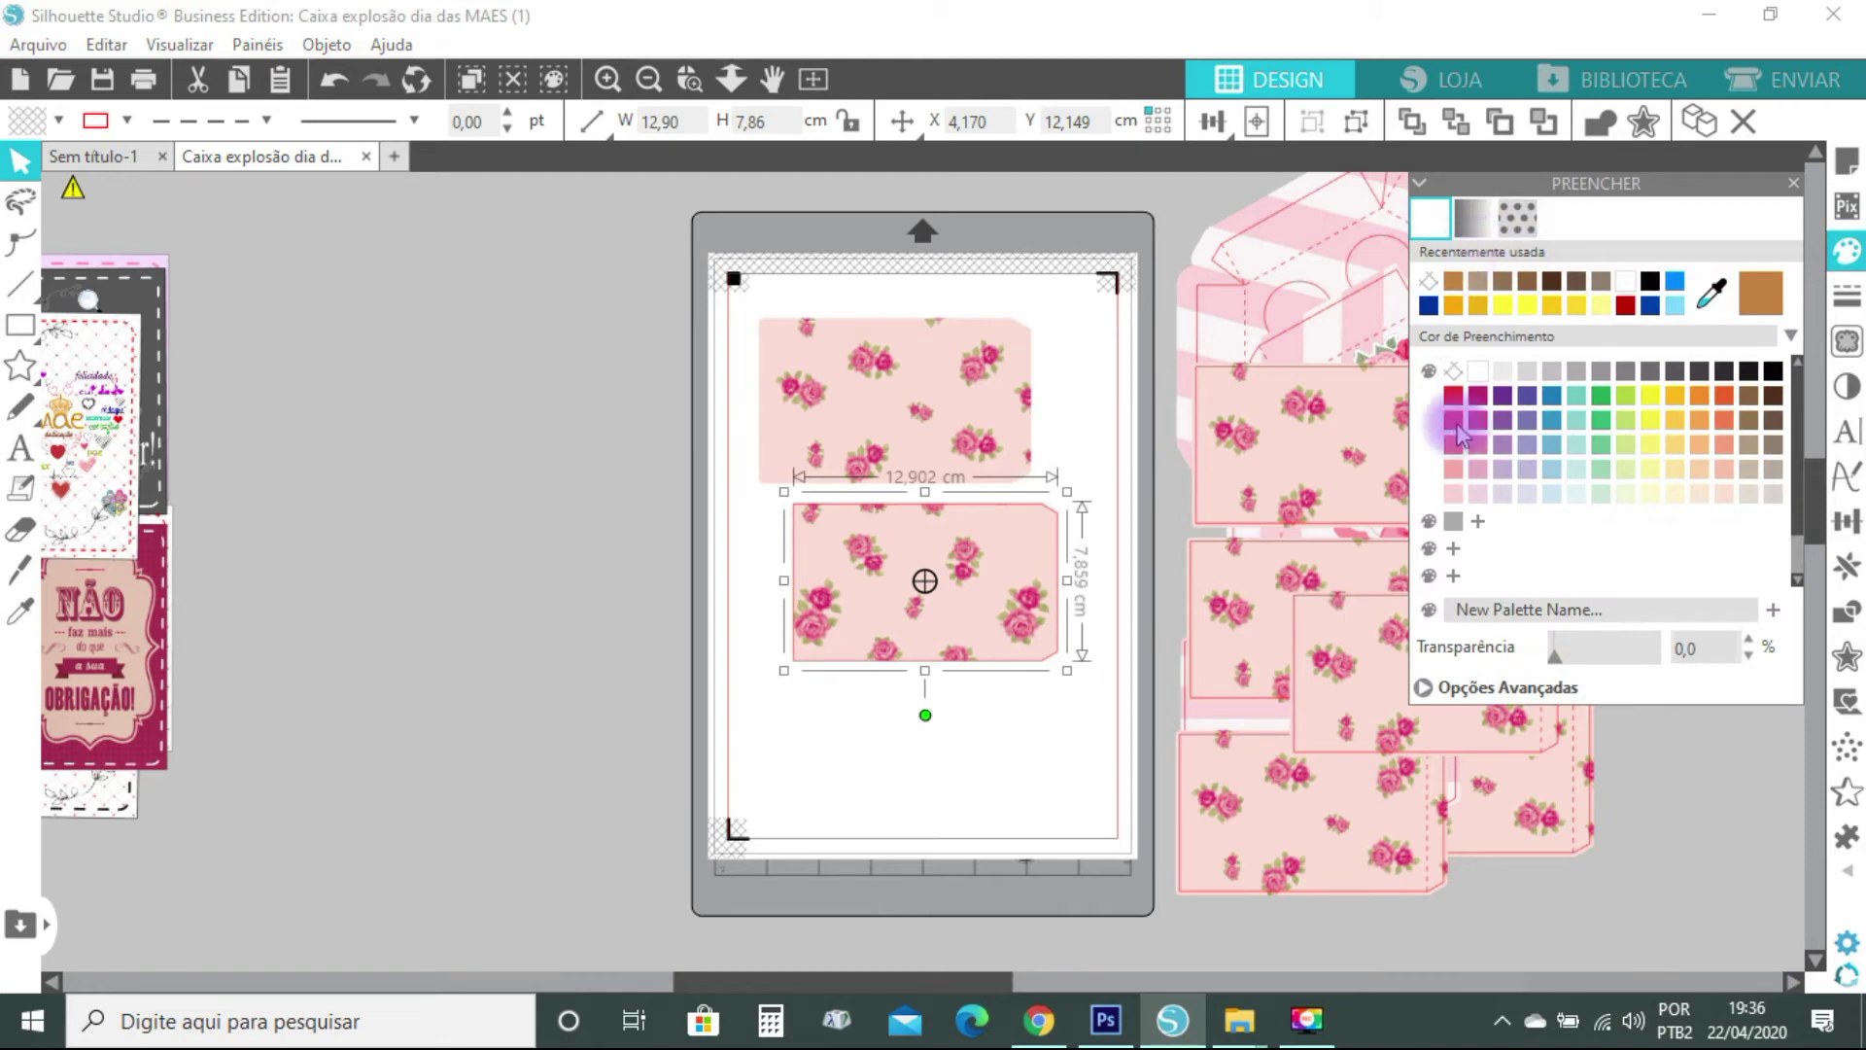
left_click(1454, 372)
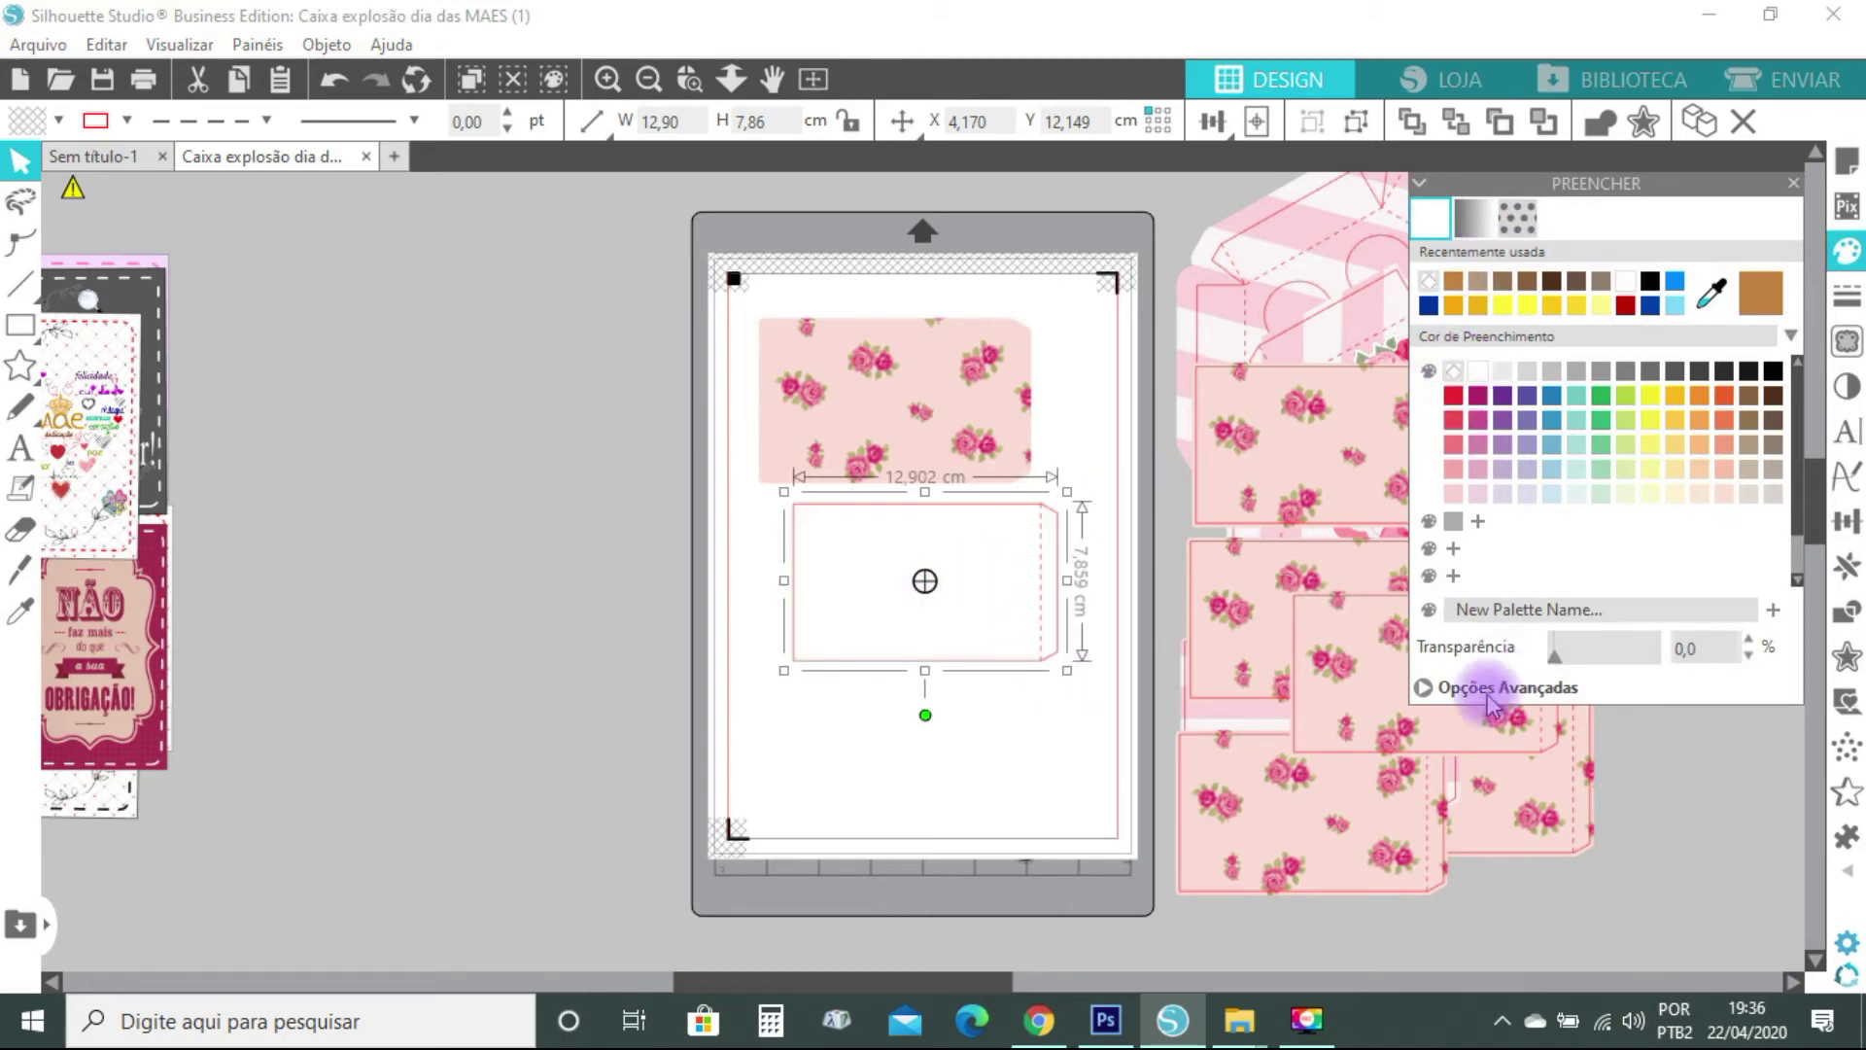
left_click(1845, 295)
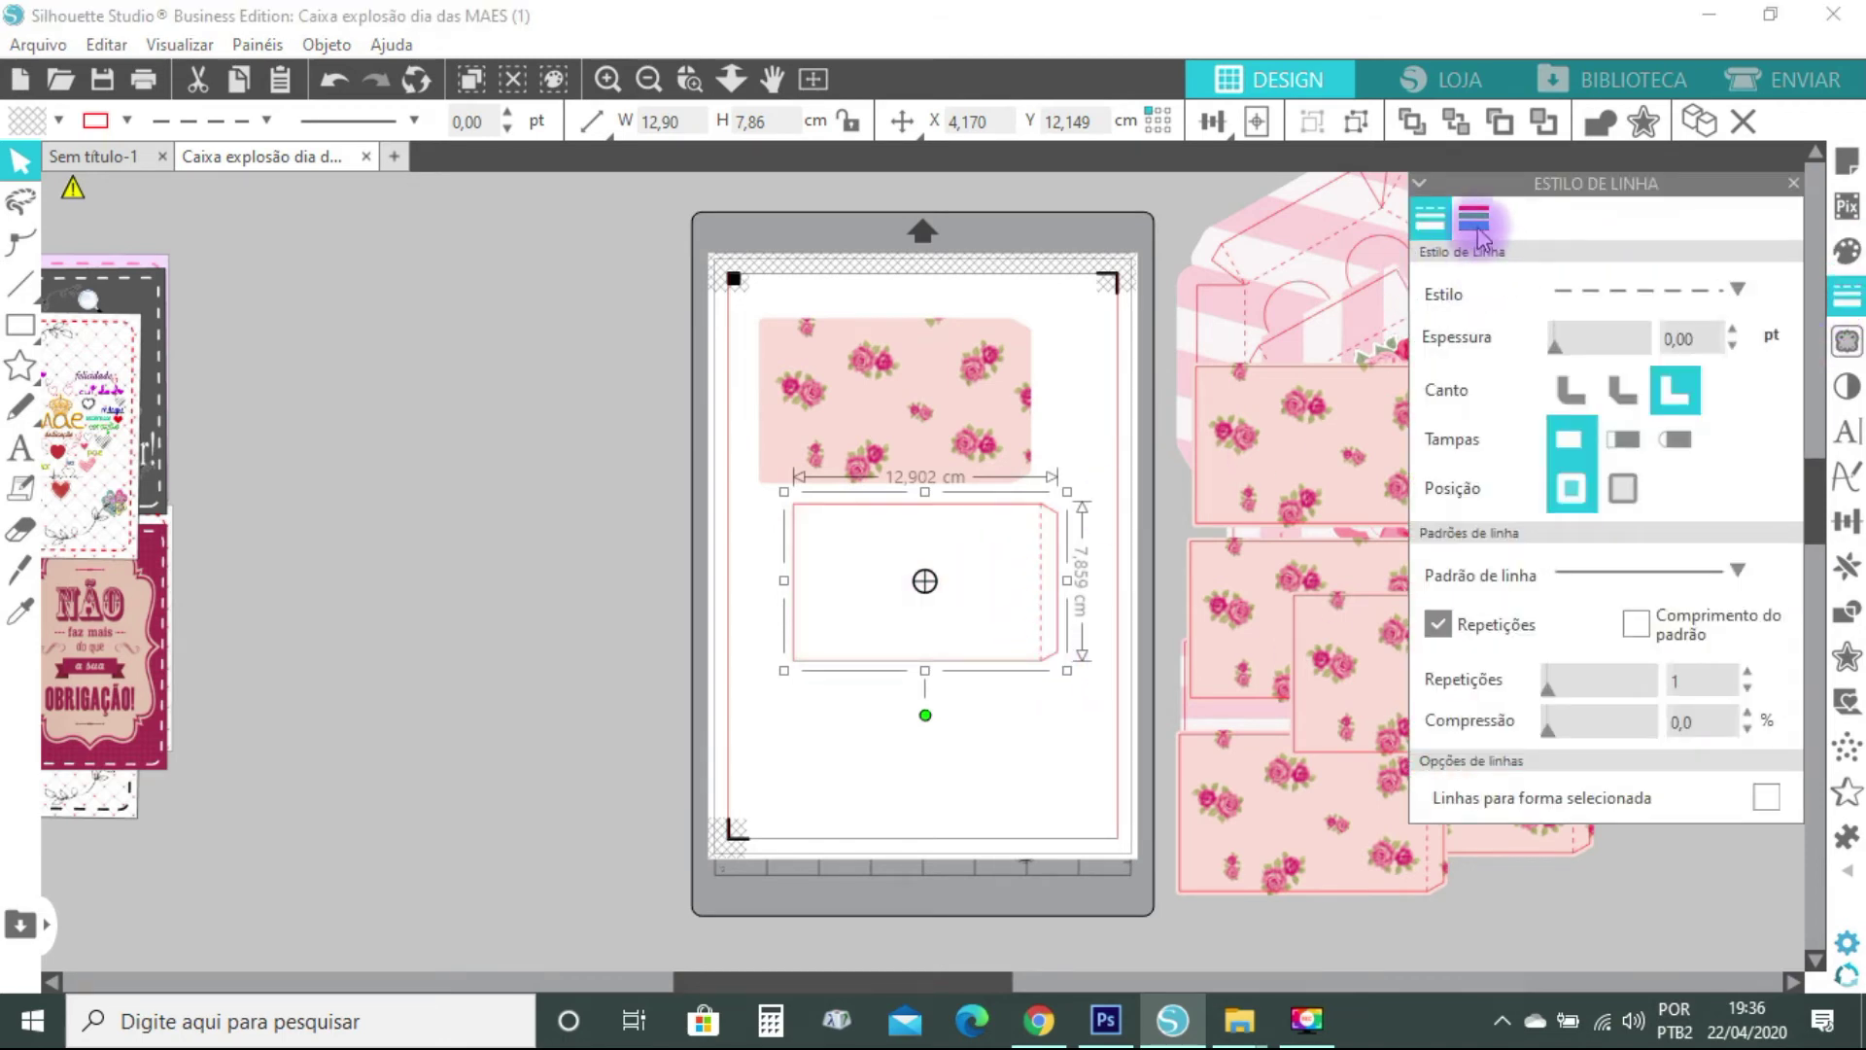
left_click(1473, 219)
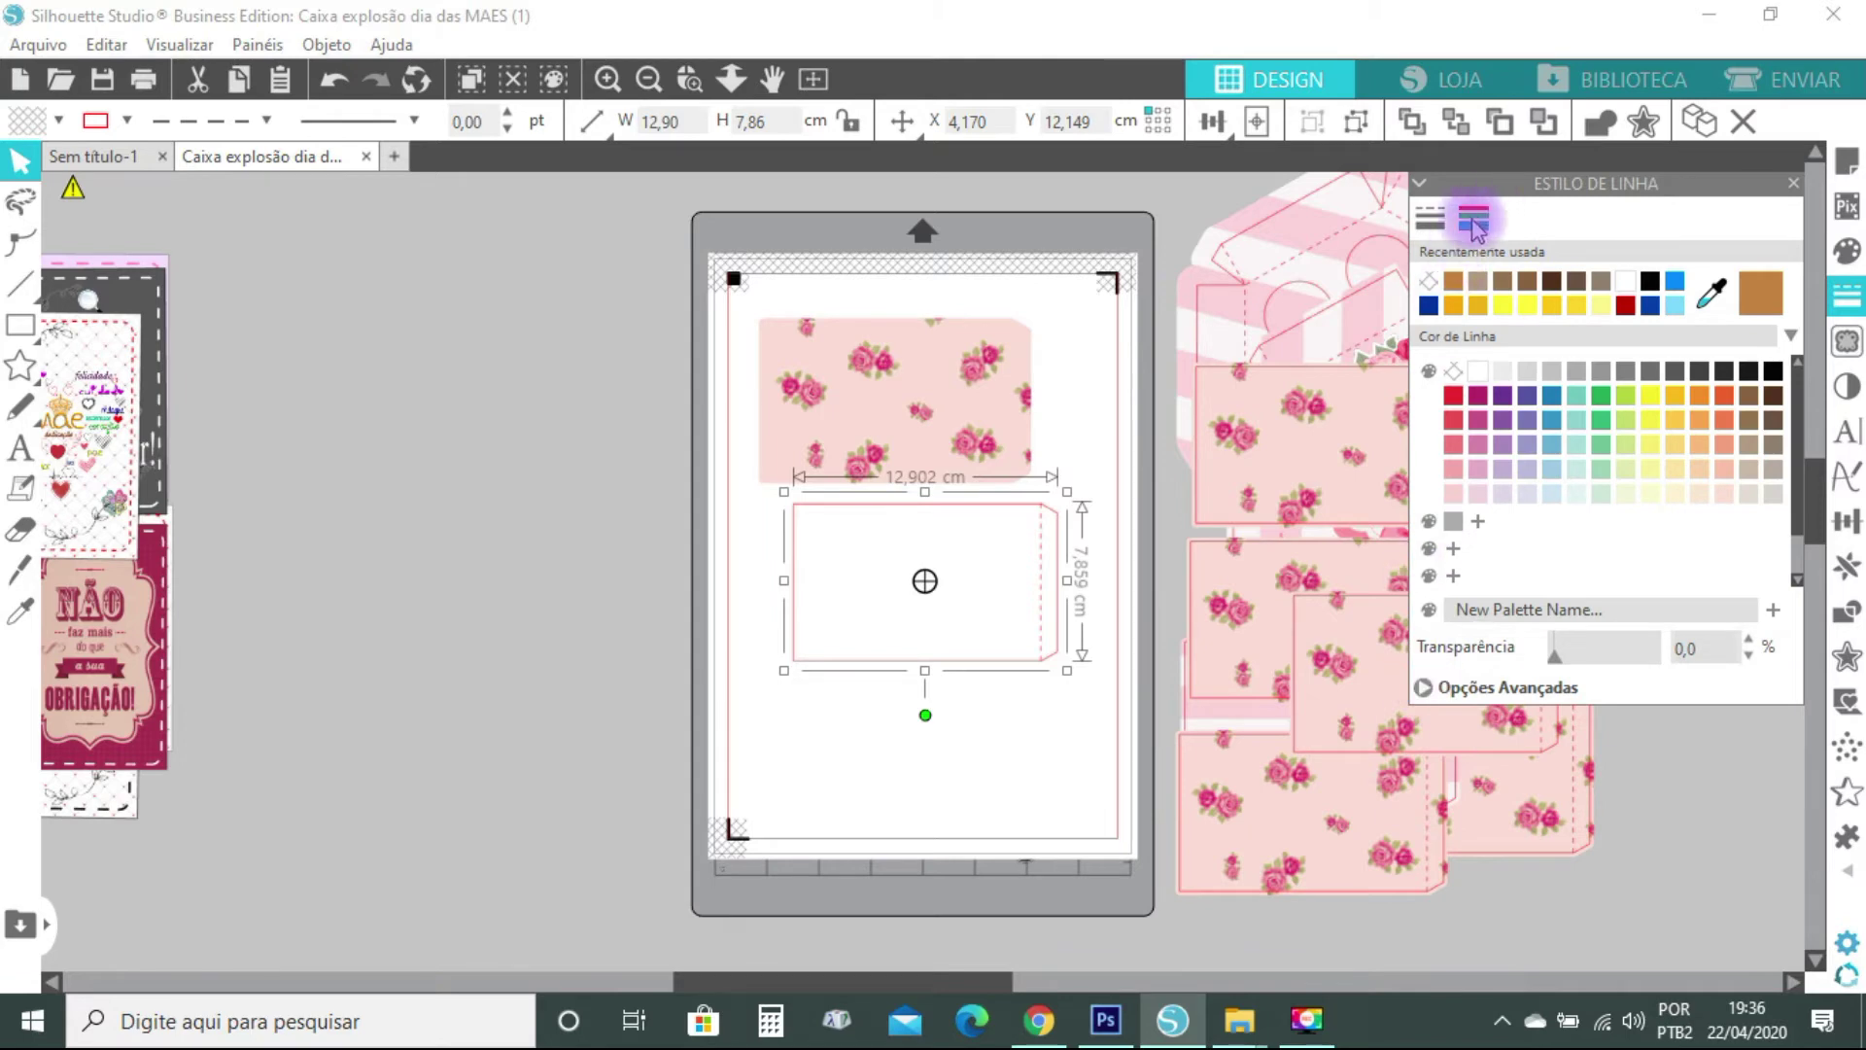
left_click(1433, 690)
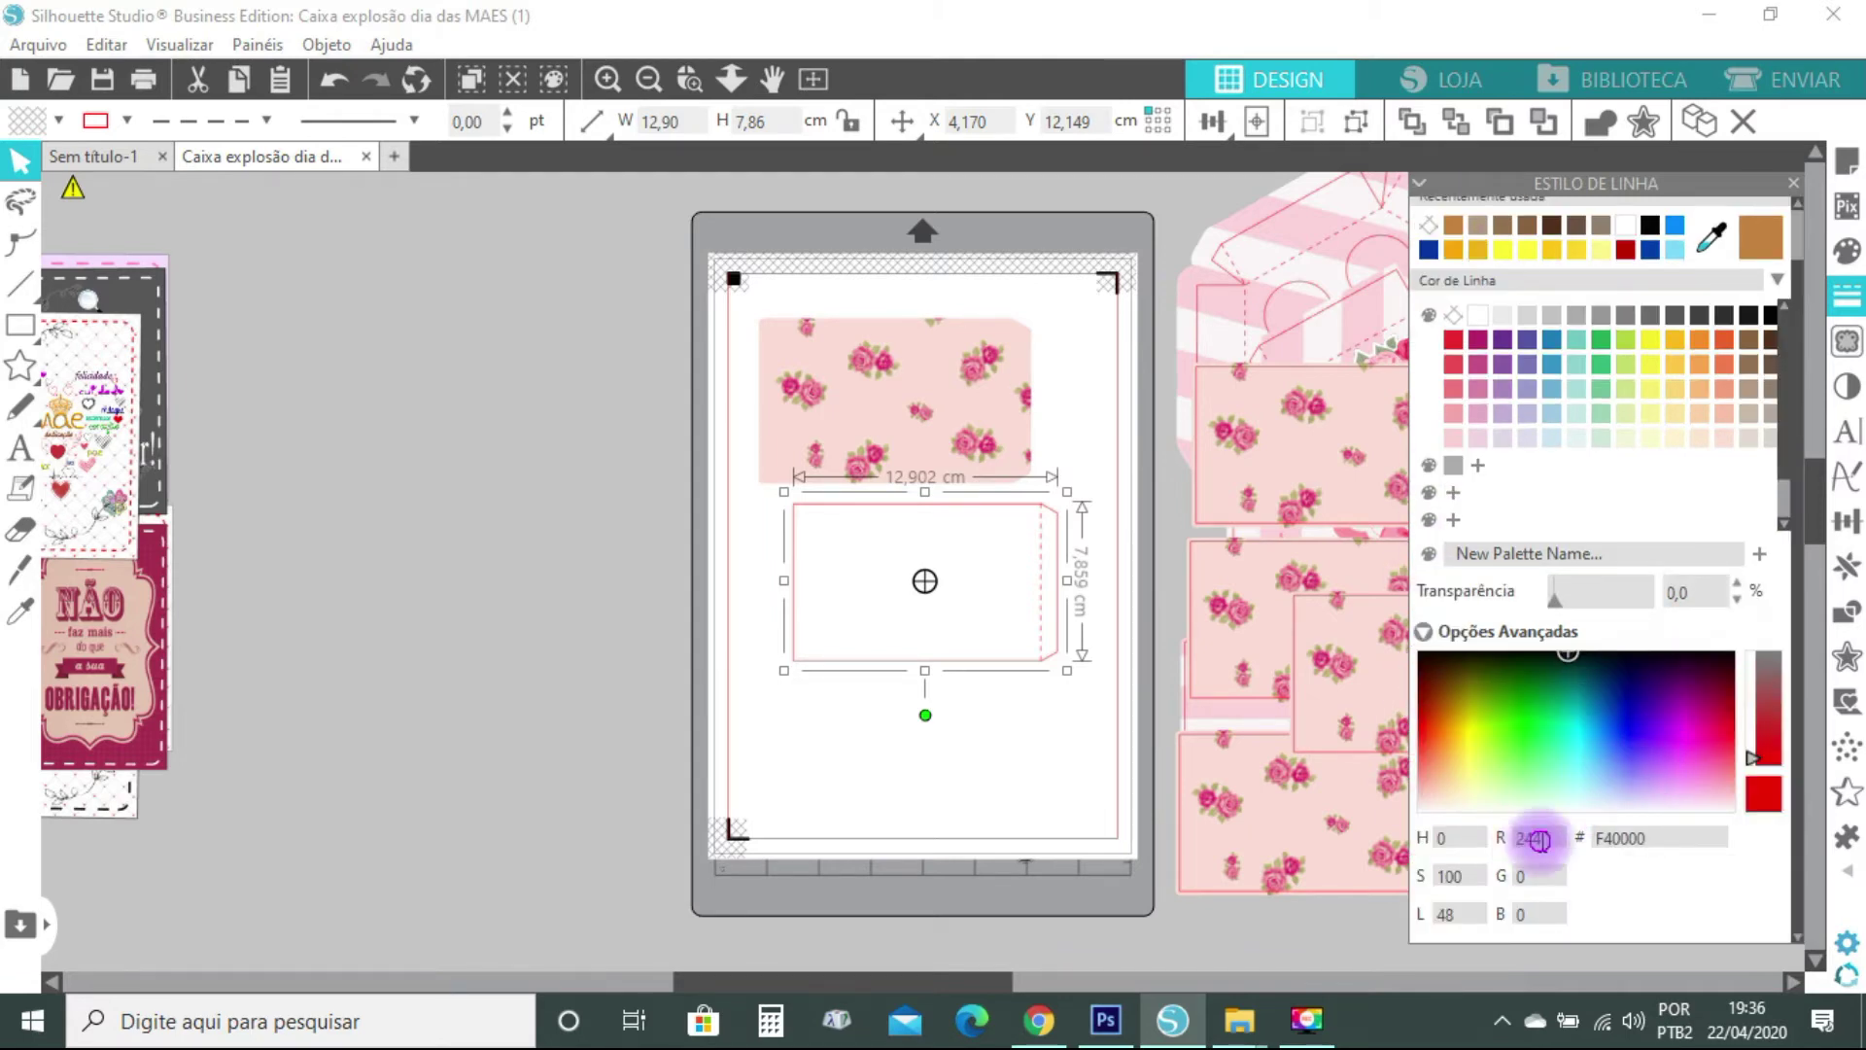
left_click(1542, 840)
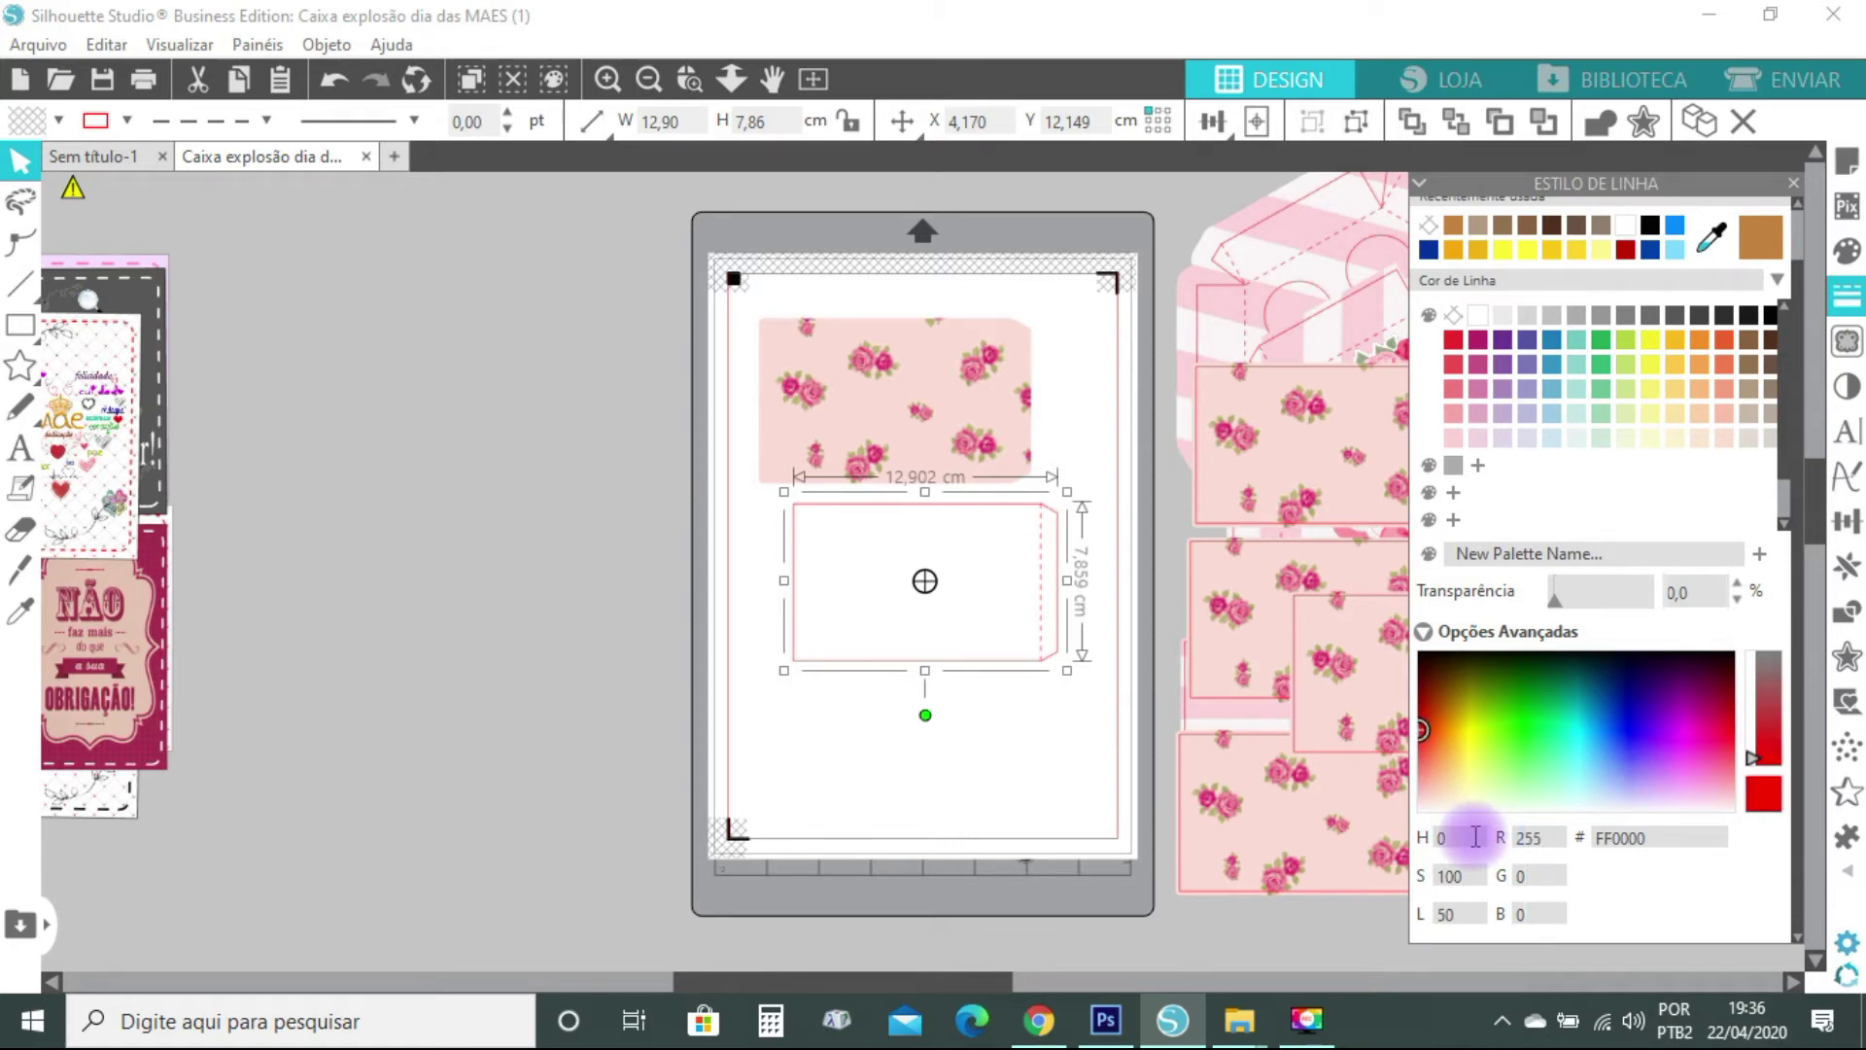
left_click(1791, 185)
Move the last envelope's floral backing over its red outline, center both pieces, and adjust the backing's position
left_click(770, 304)
left_click_drag(956, 661, 806, 474)
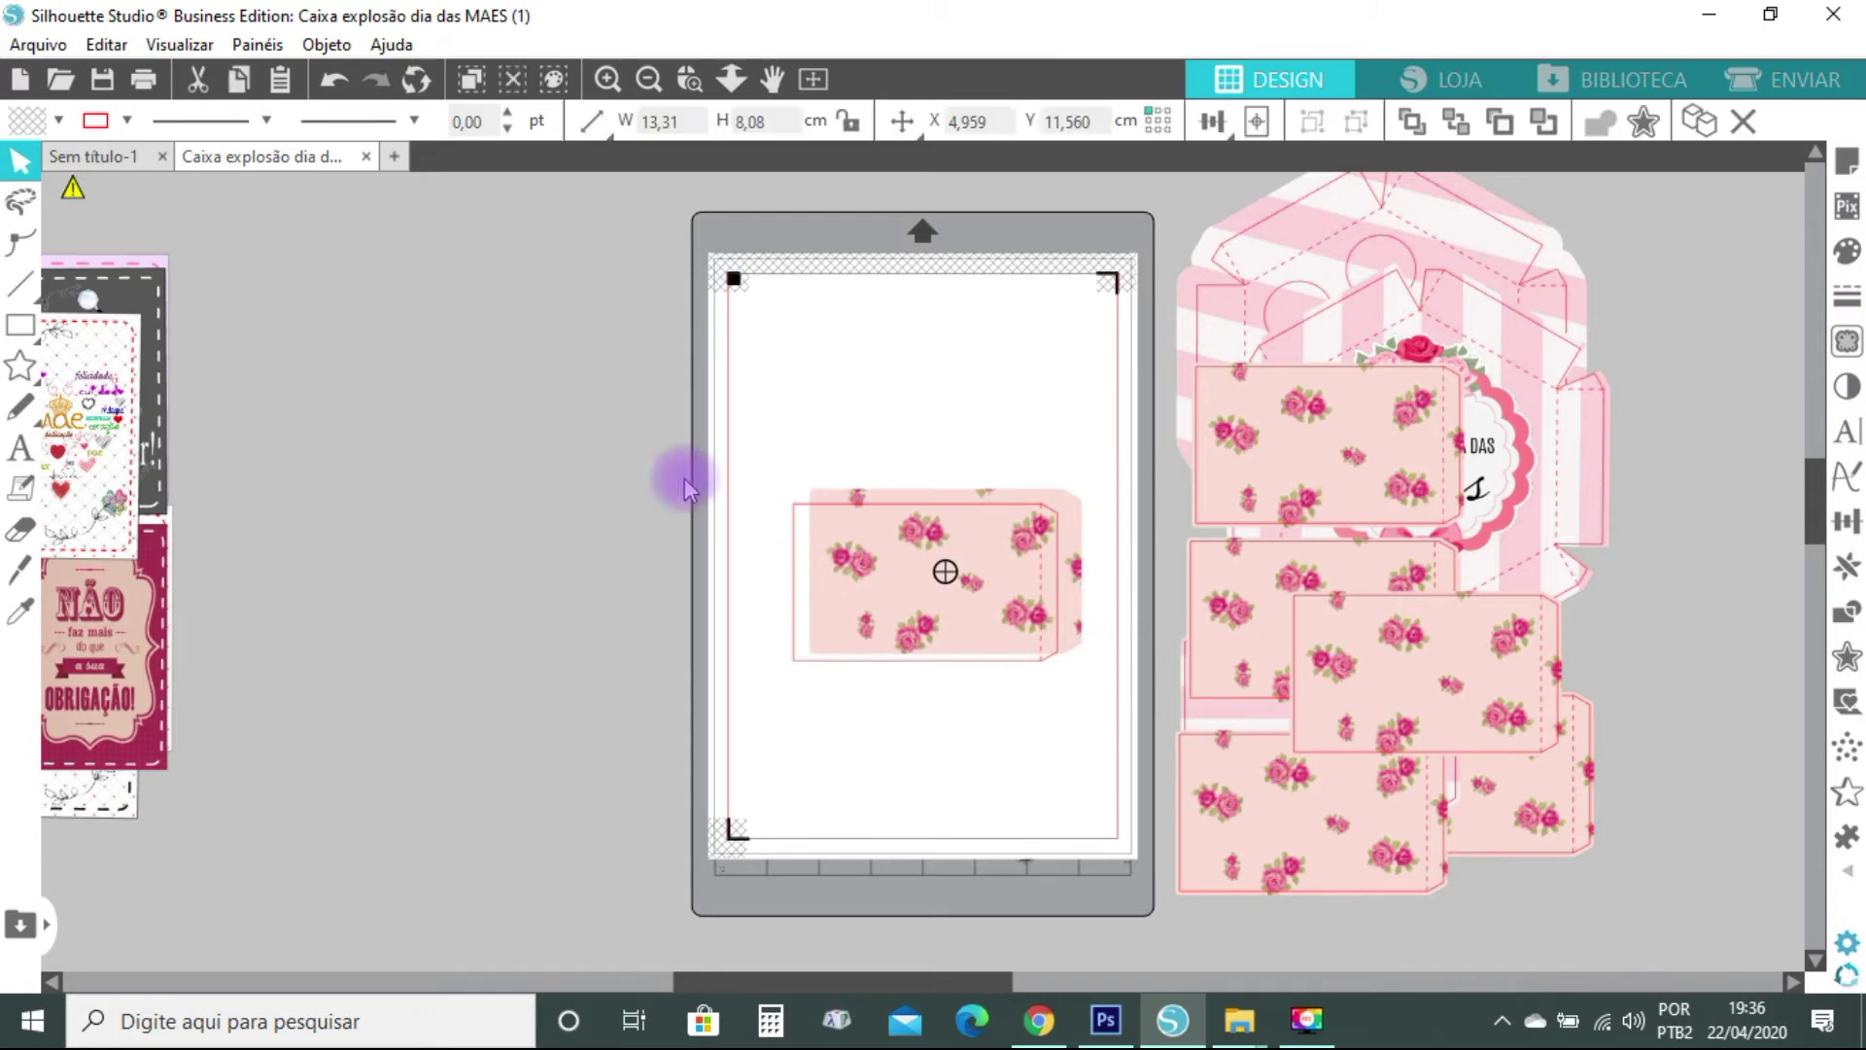
left_click(1302, 123)
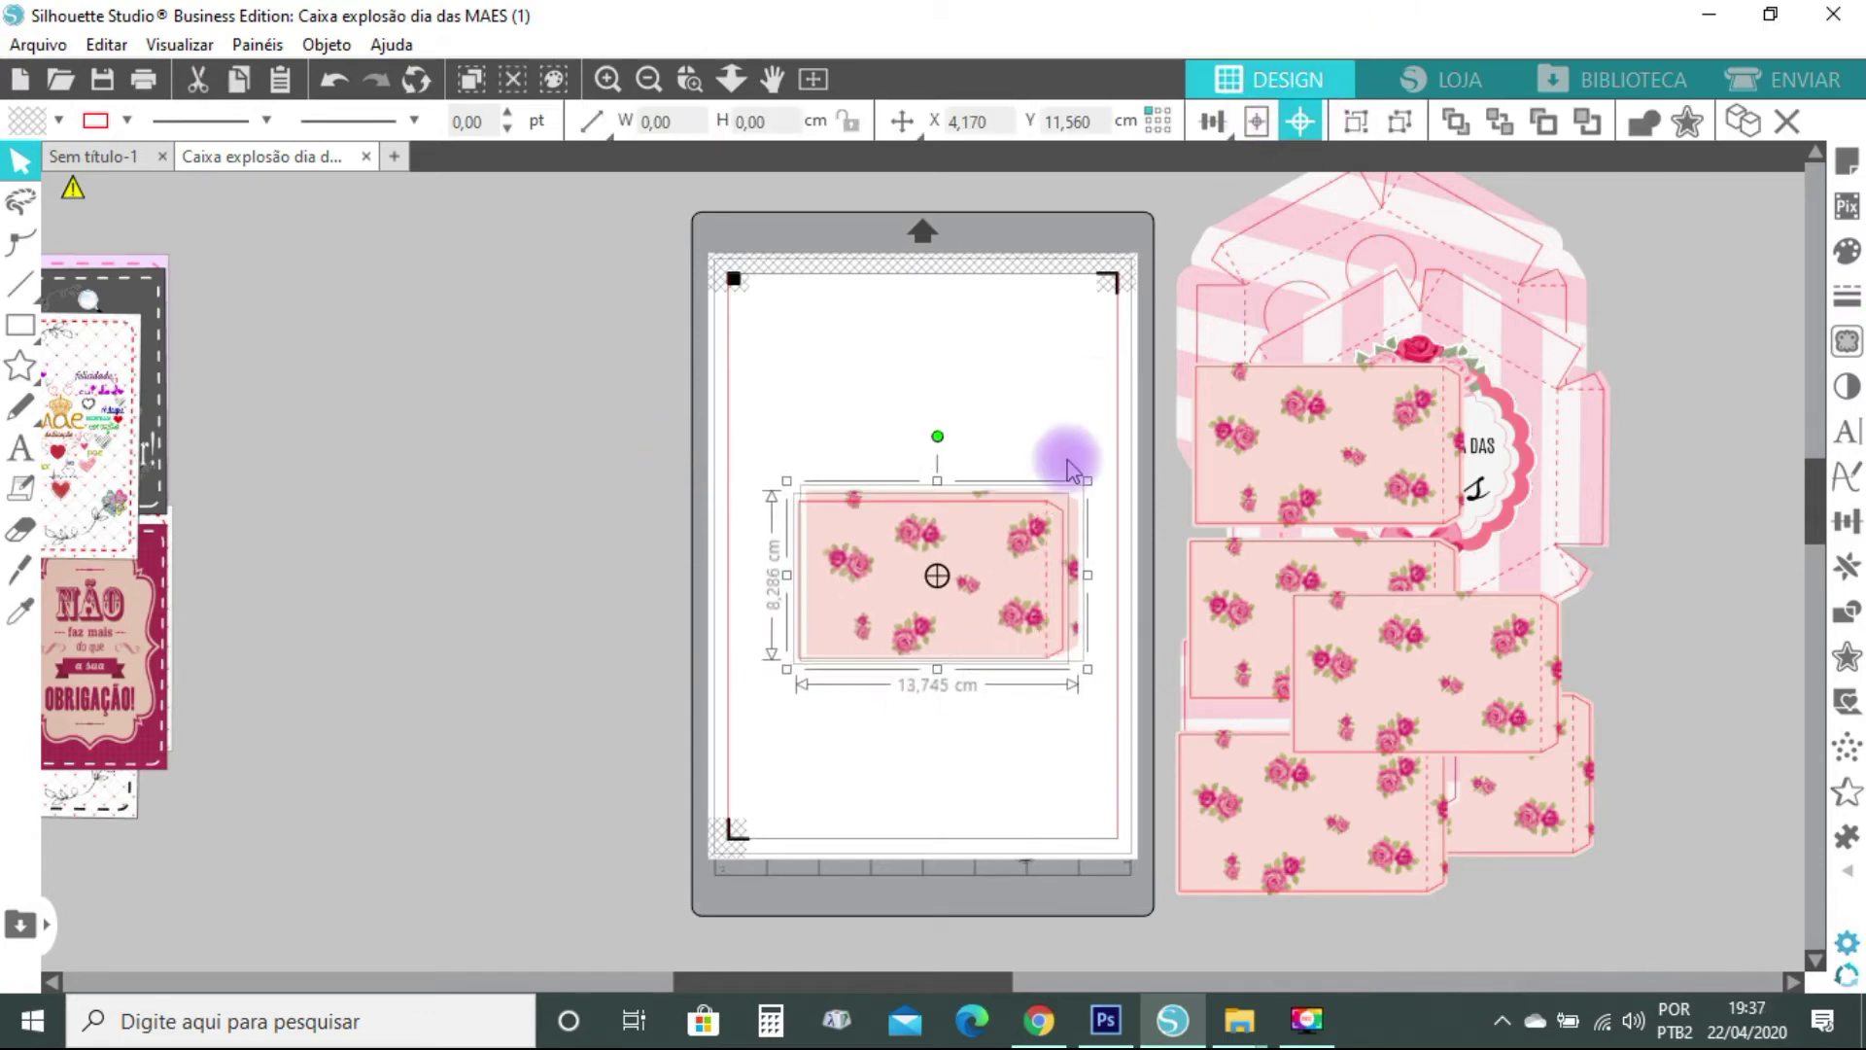
left_click(1000, 754)
left_click(1037, 575)
Group the last envelope's outline and backing and move it off the page with the finished envelopes
left_click_drag(768, 467, 1115, 708)
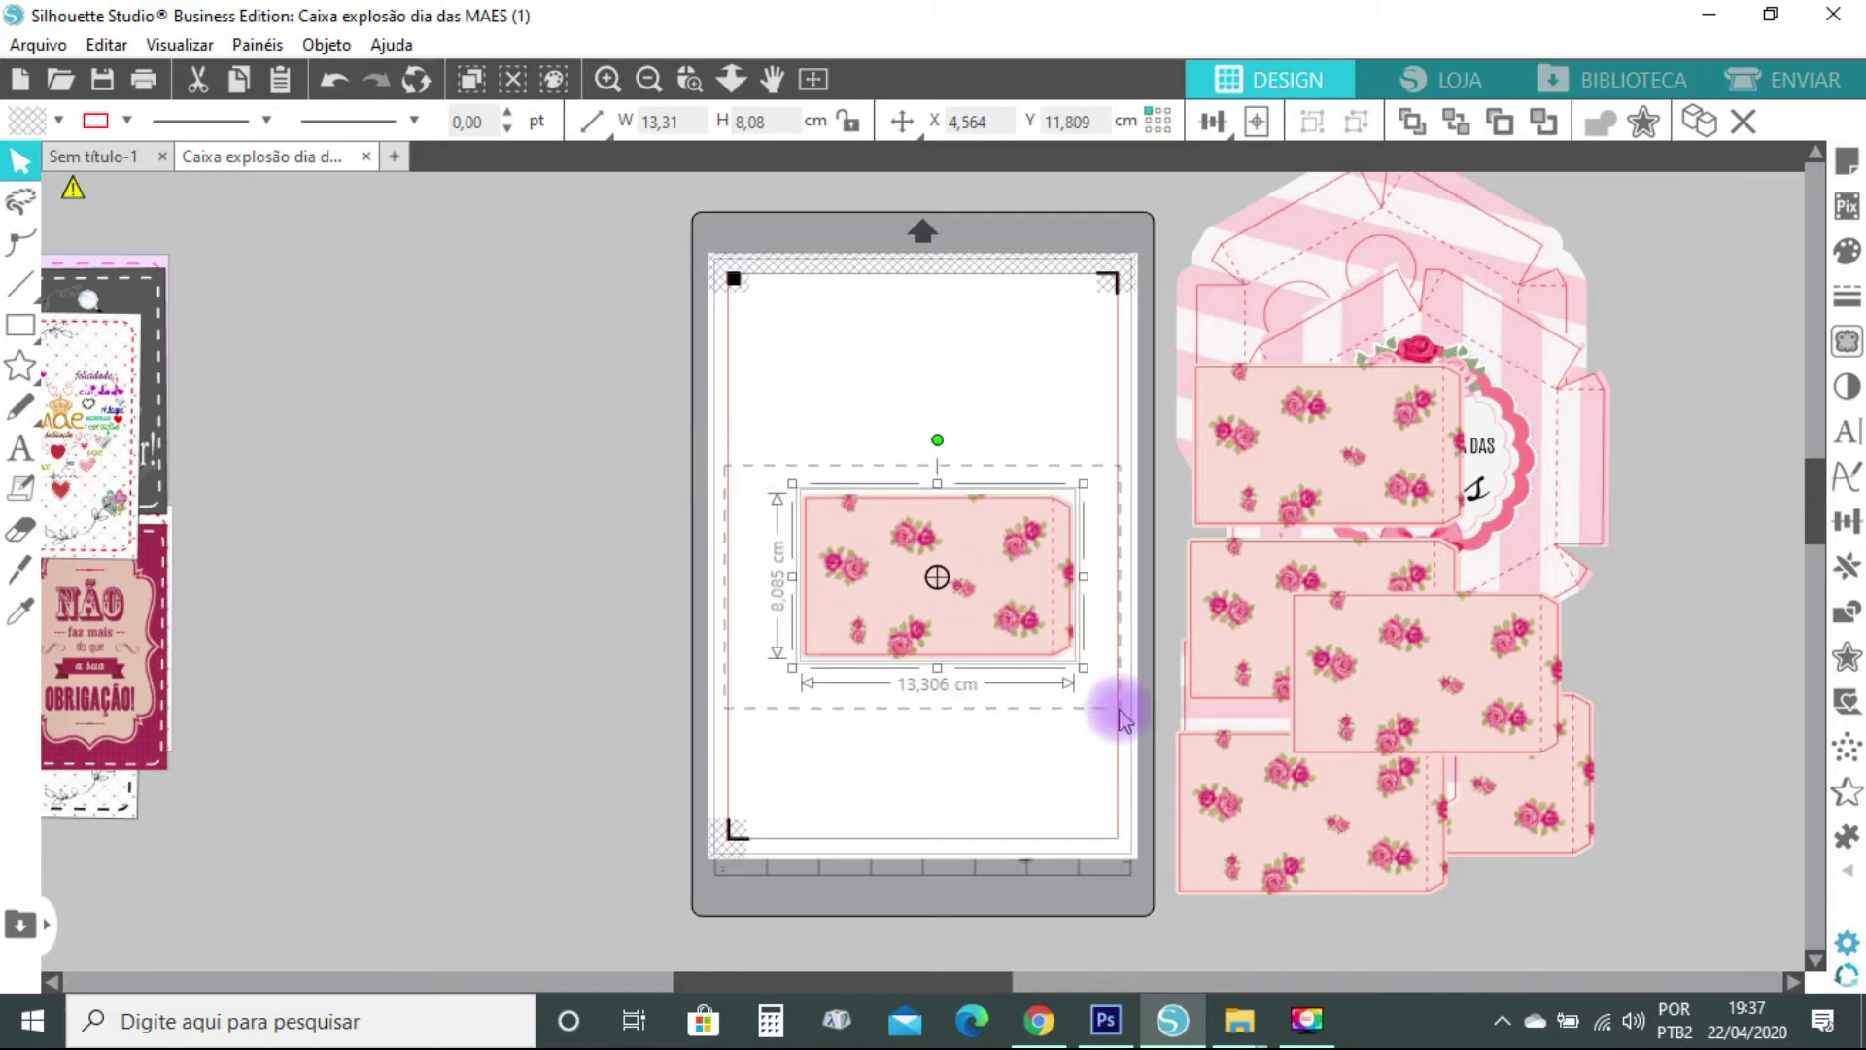
right_click(1006, 564)
left_click(1152, 653)
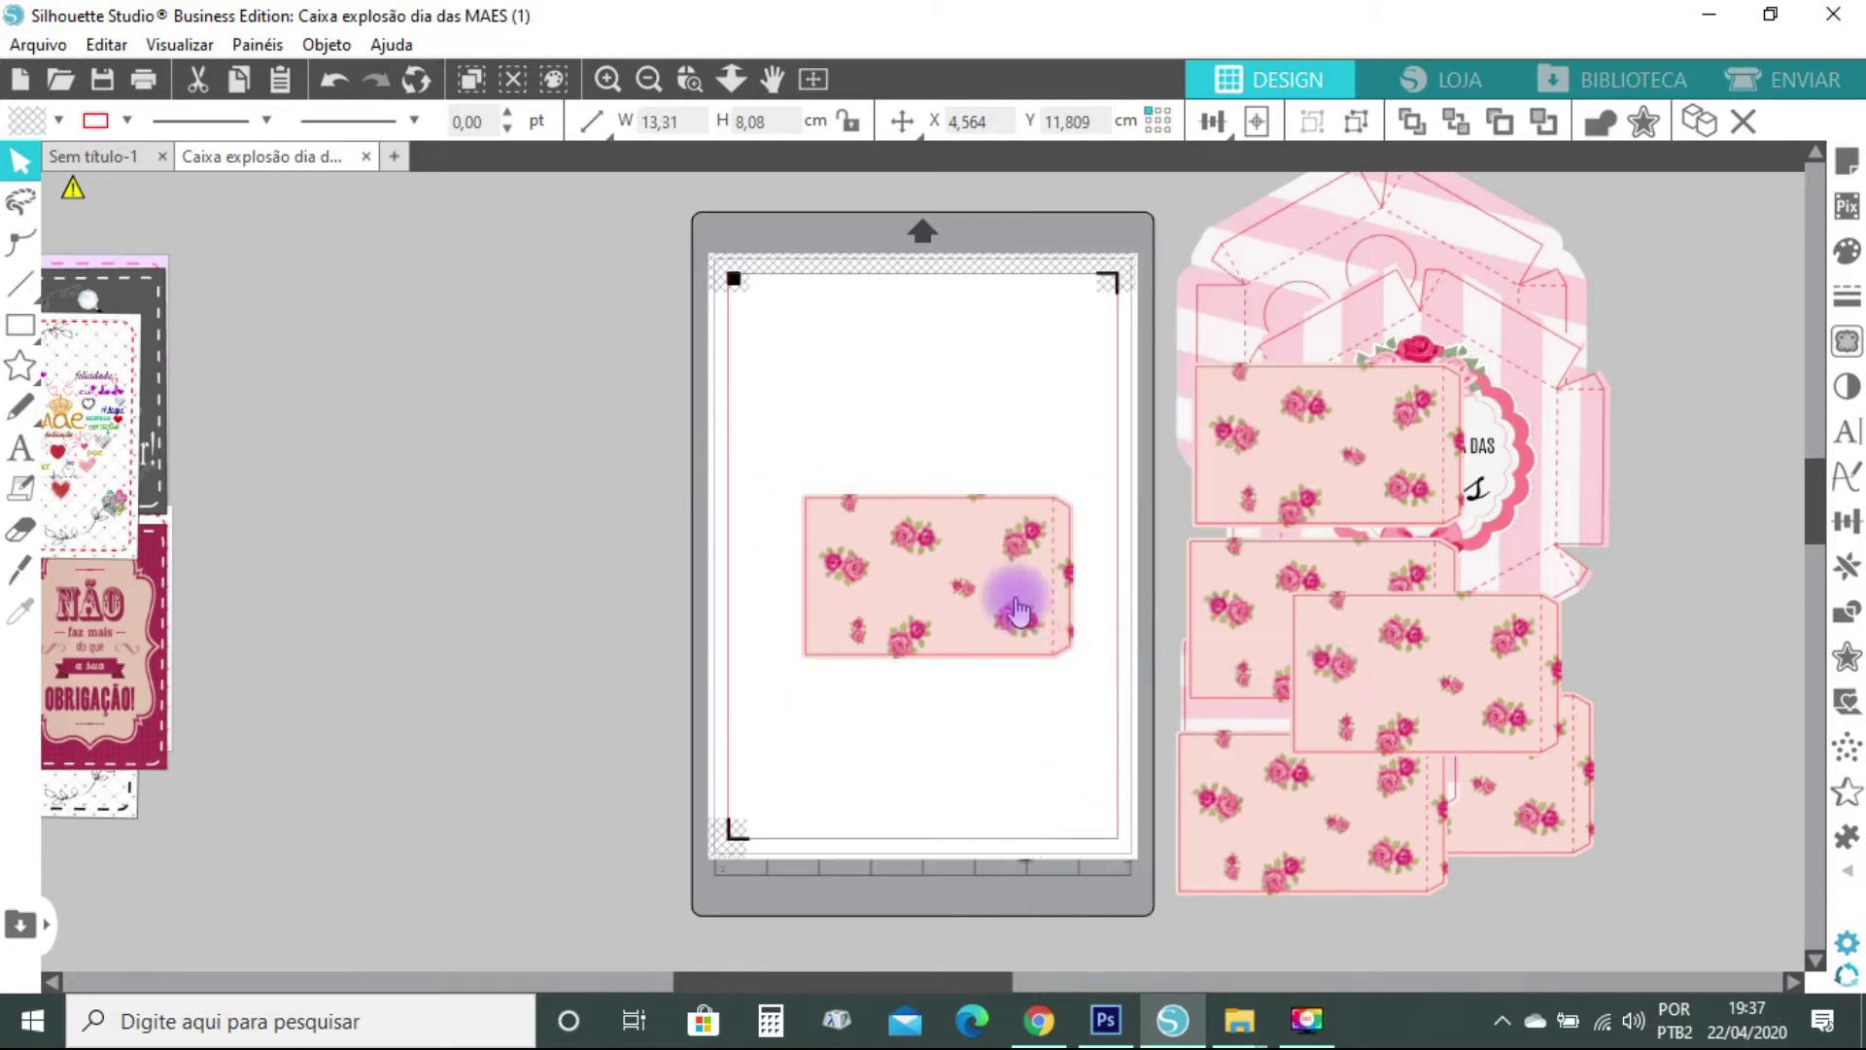
left_click_drag(1012, 595, 1416, 691)
Move the striped hexagon lid with the "Feliz Dia das Mães" badge onto the upper part of the page
left_click_drag(1532, 396, 1043, 429)
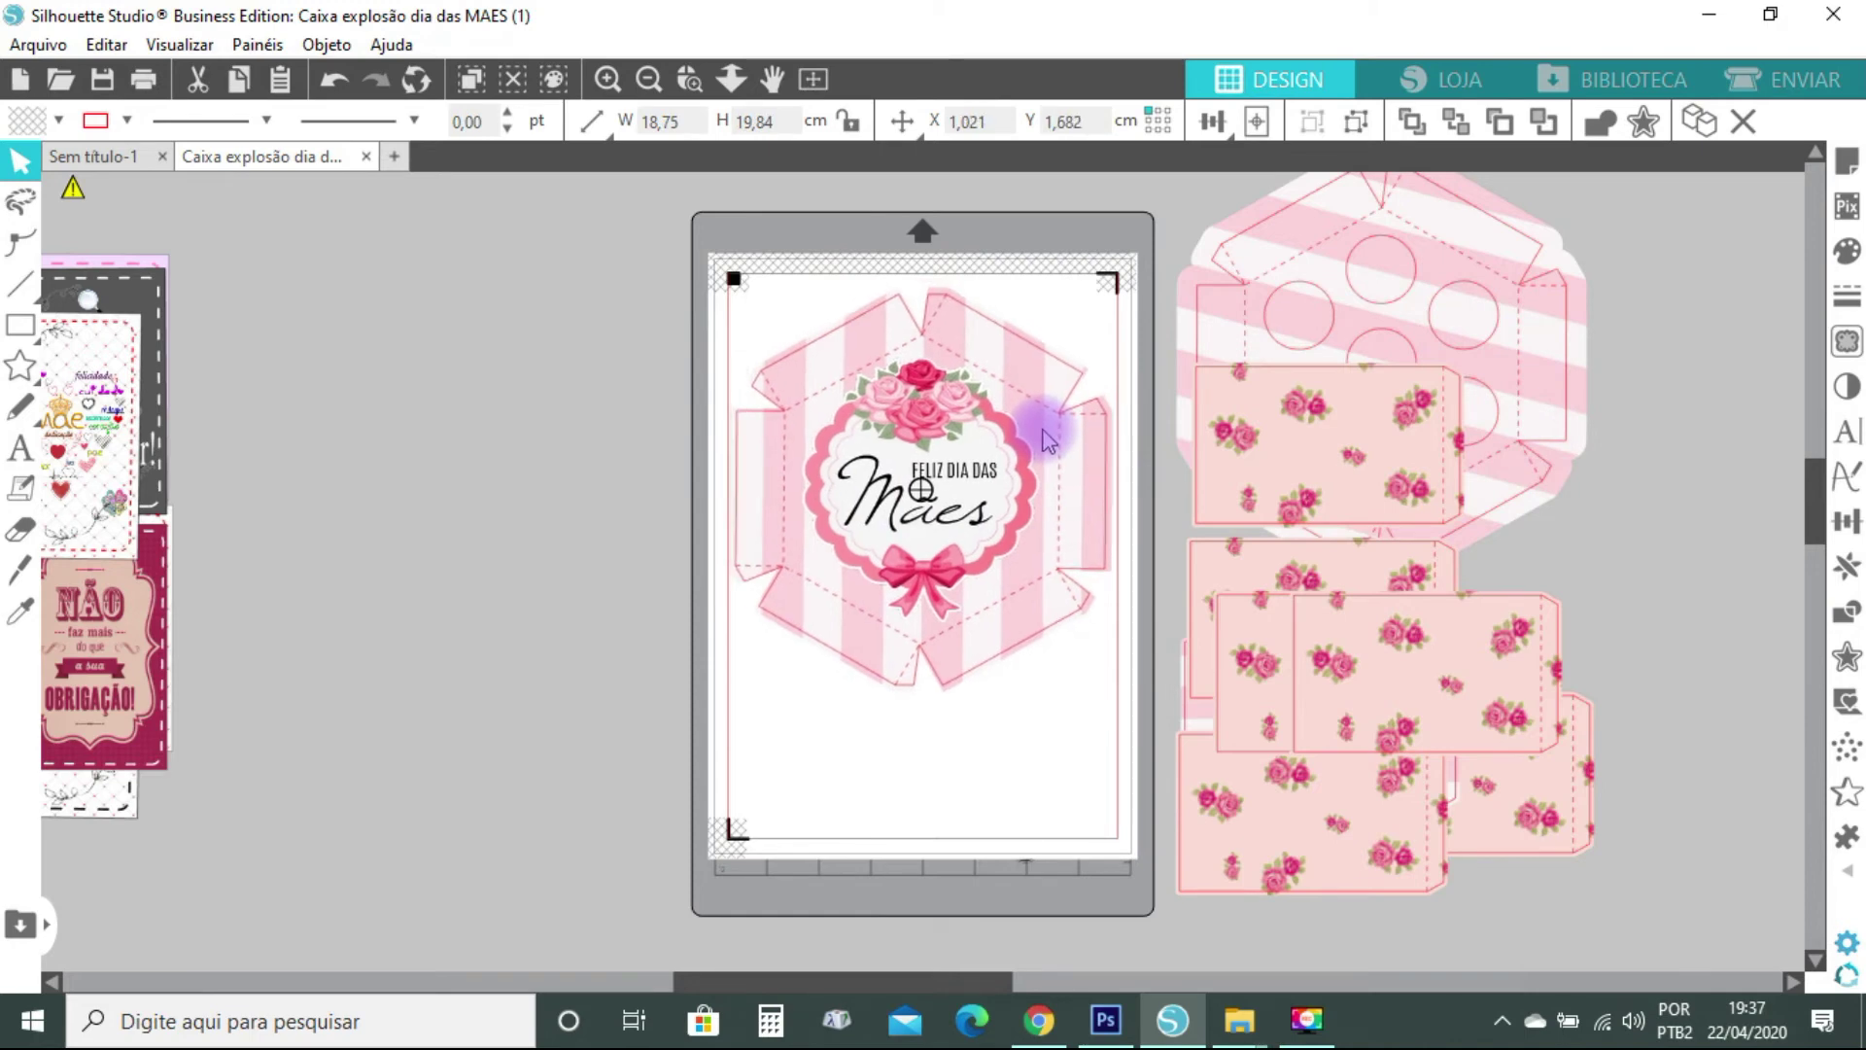
left_click(1118, 453)
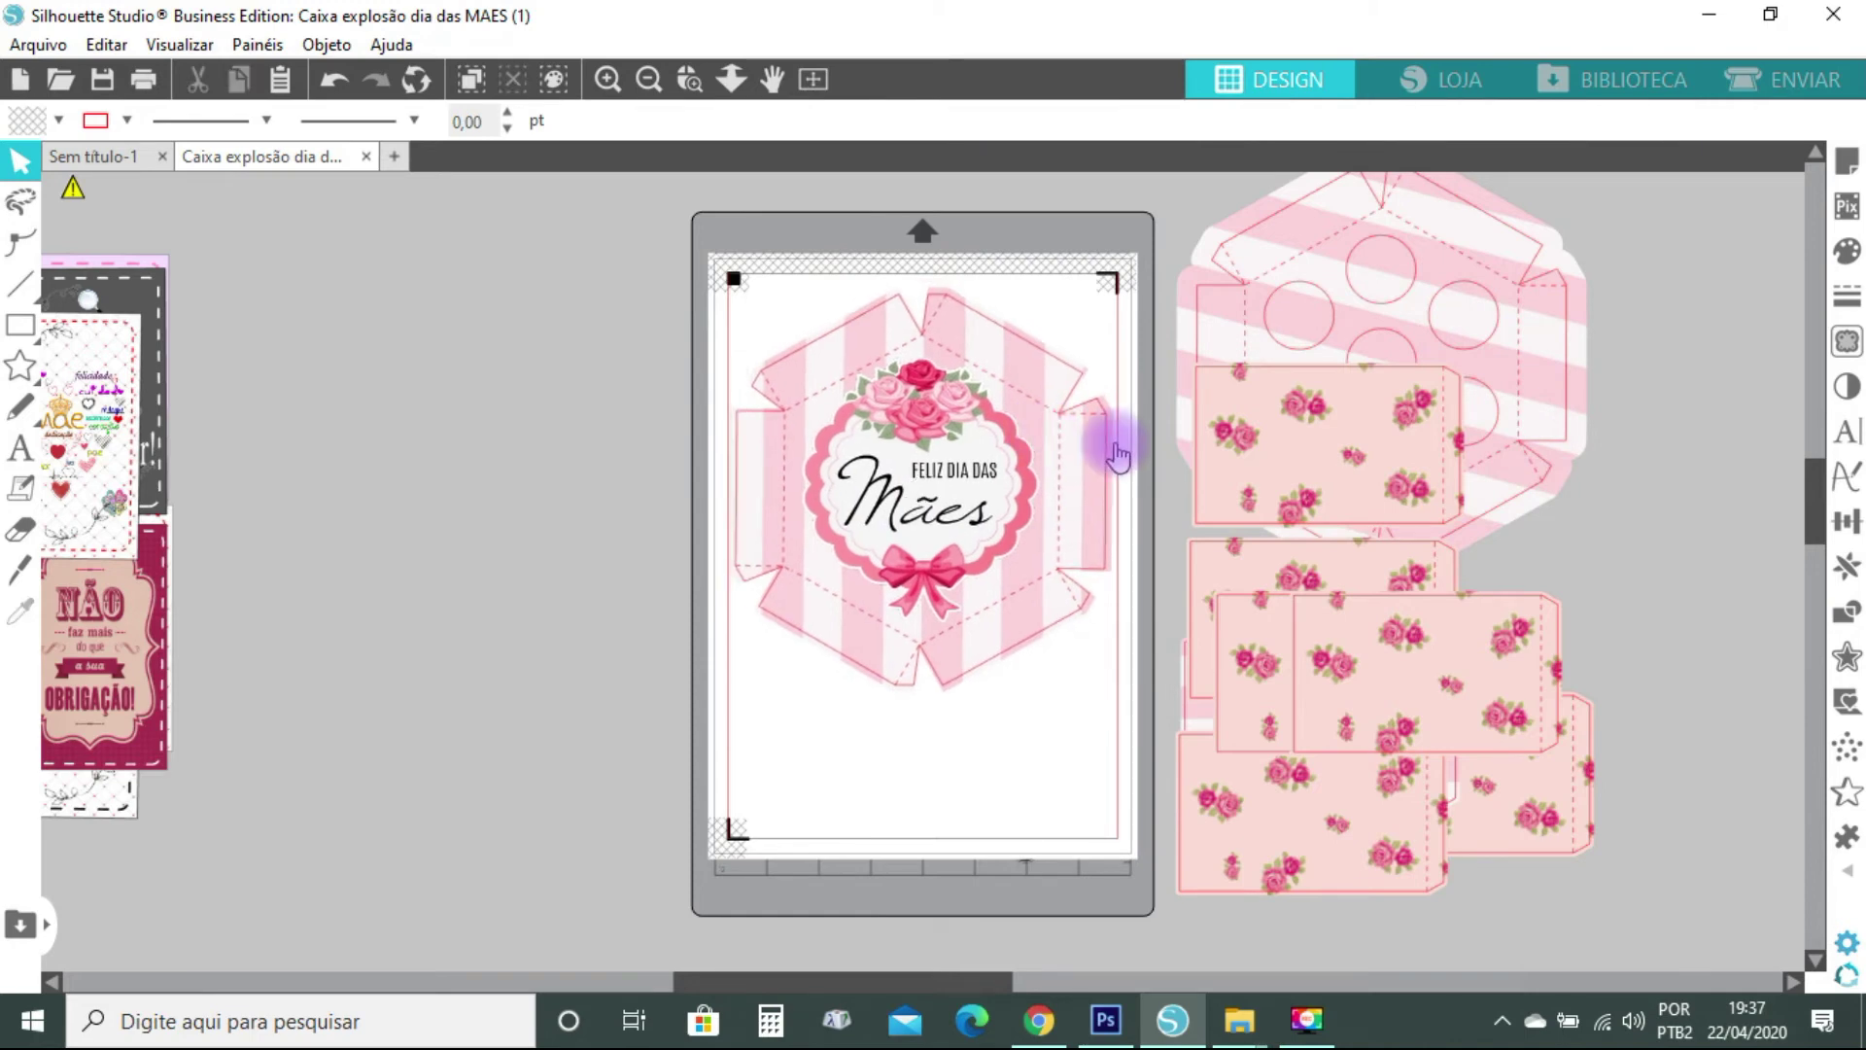
Move the striped hexagon with the round cutouts slightly down and over, beside the page
left_click(1011, 376)
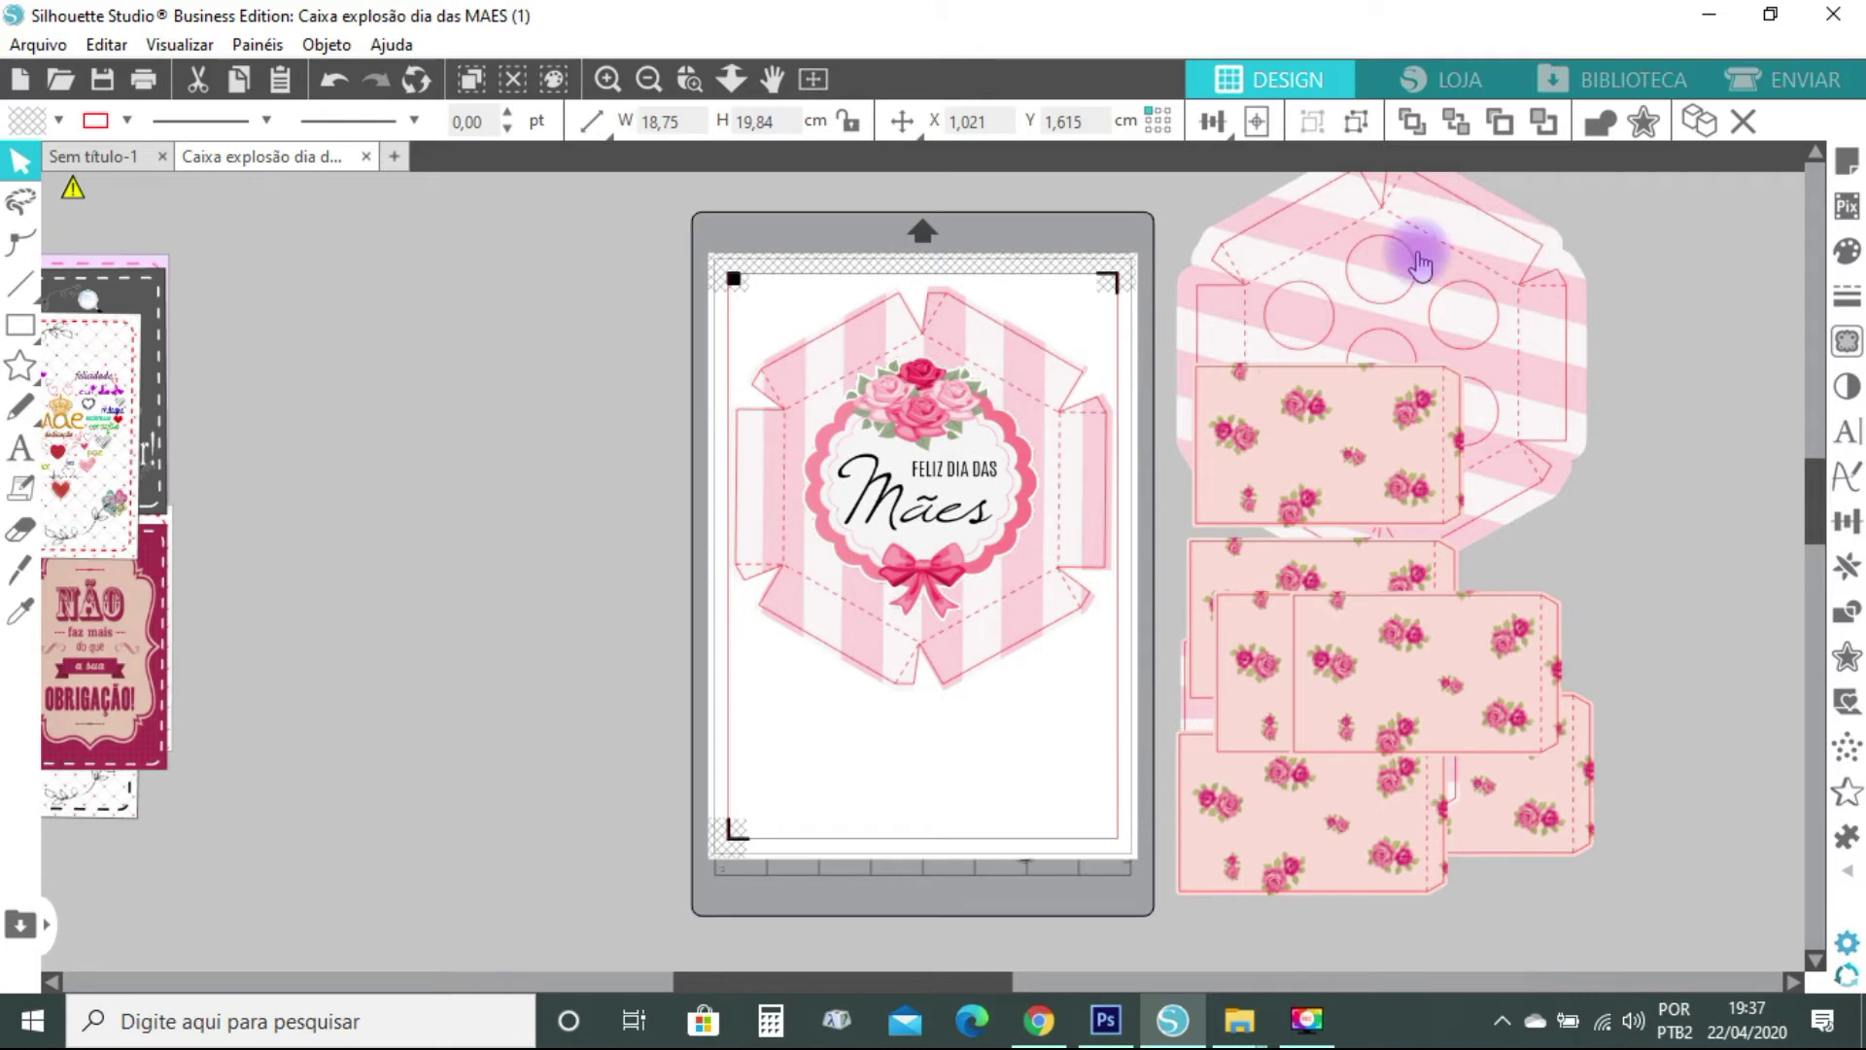
left_click(1590, 340)
left_click_drag(1471, 250, 1459, 342)
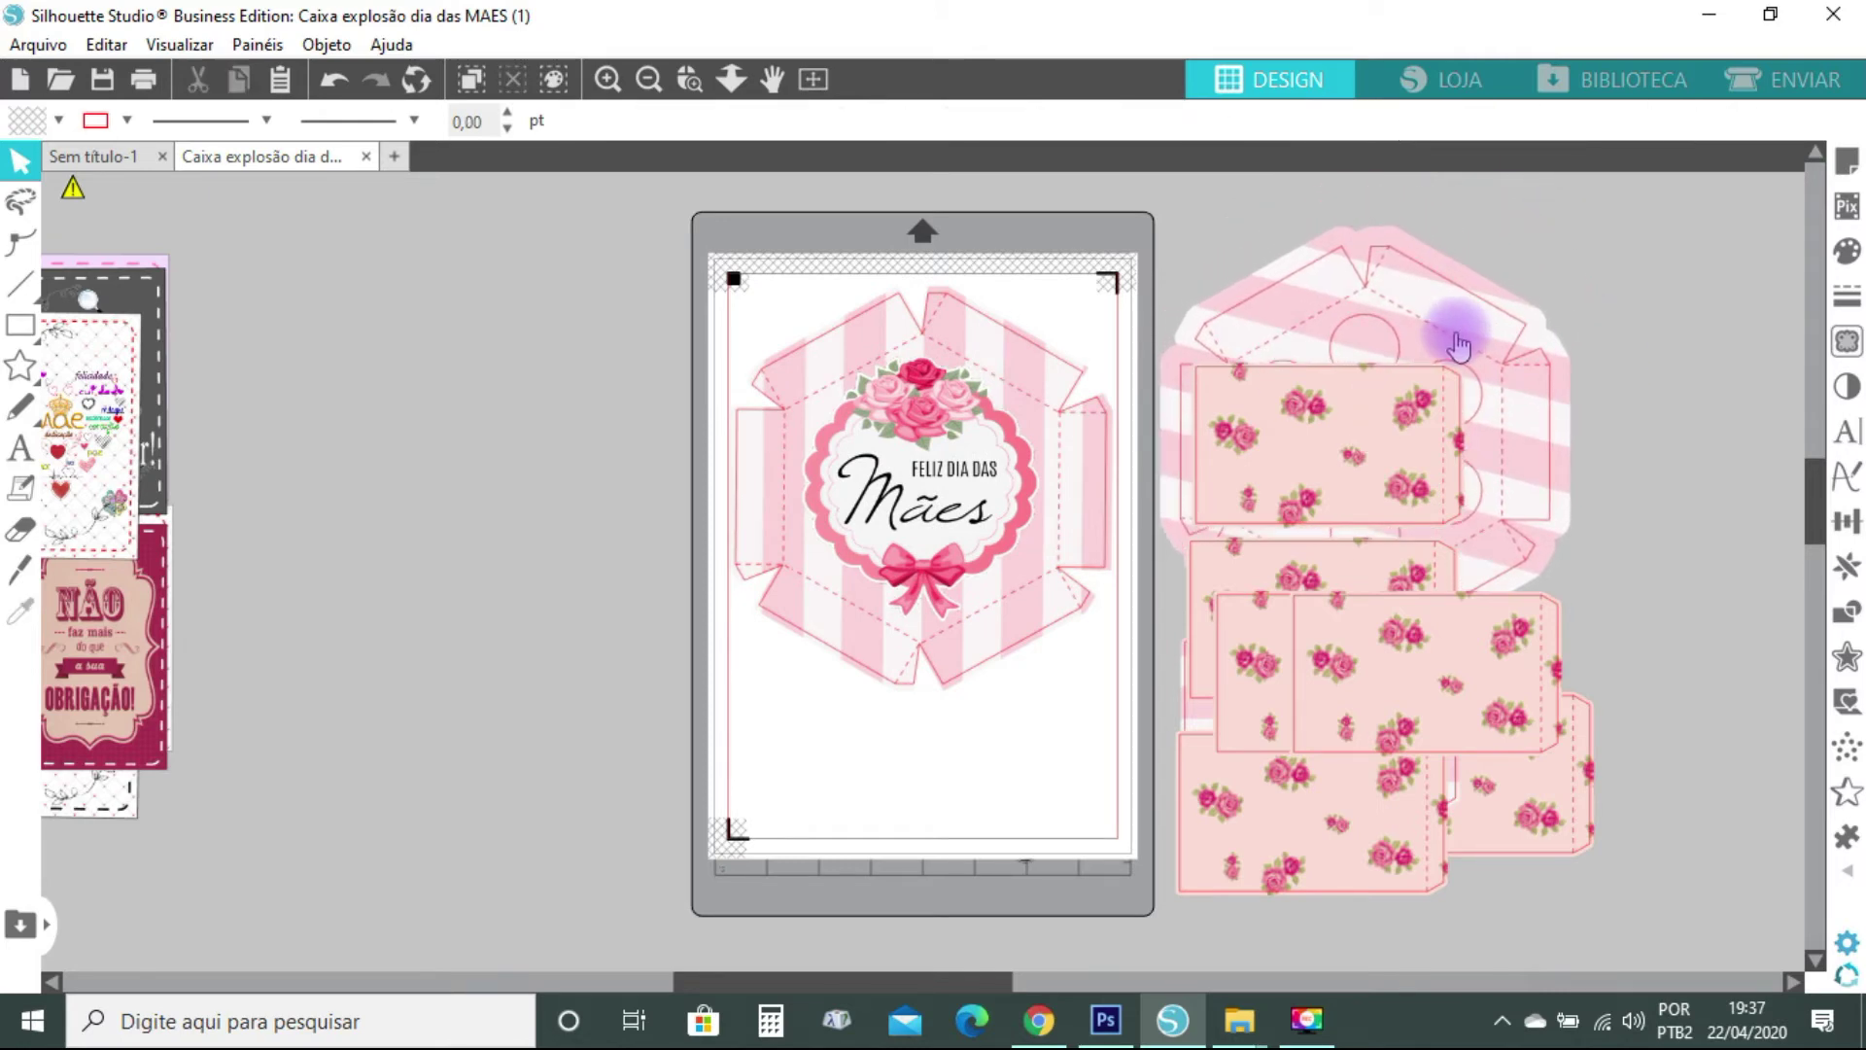
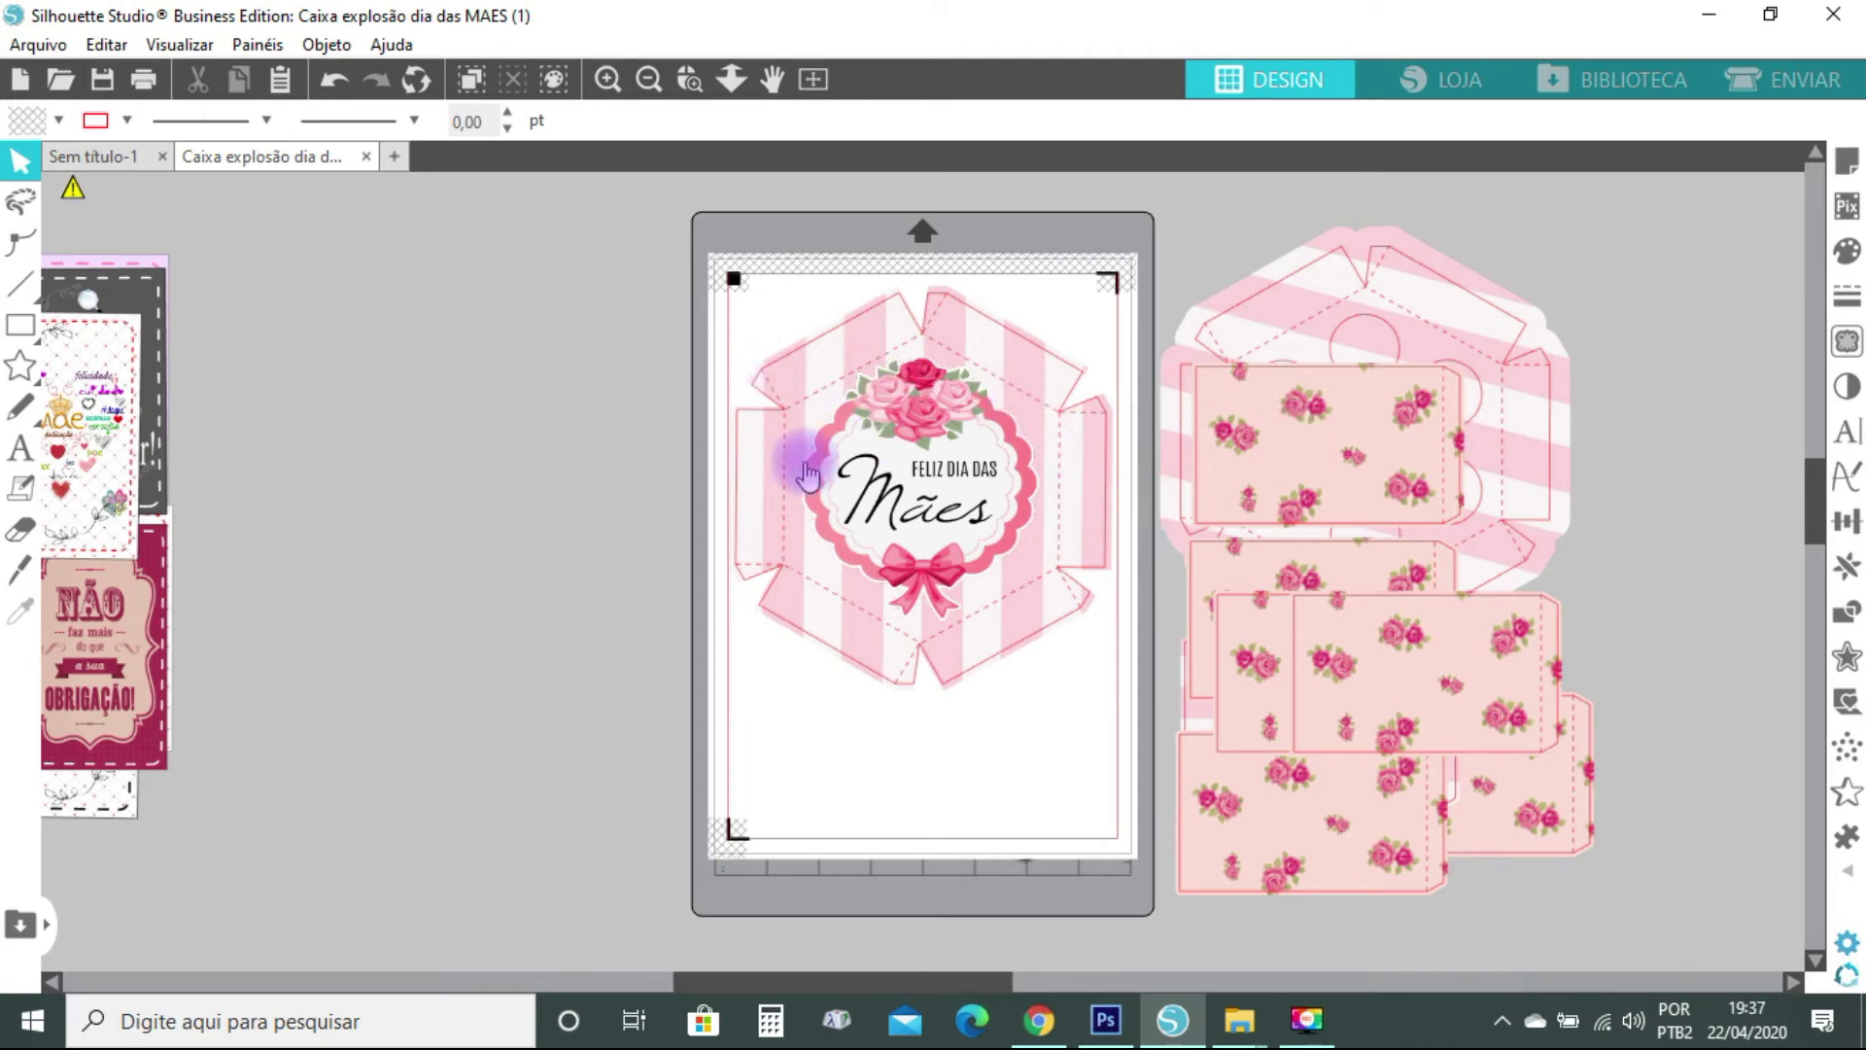
Try rotating the badge lid slightly on the page, and return it to its upright position
left_click(991, 396)
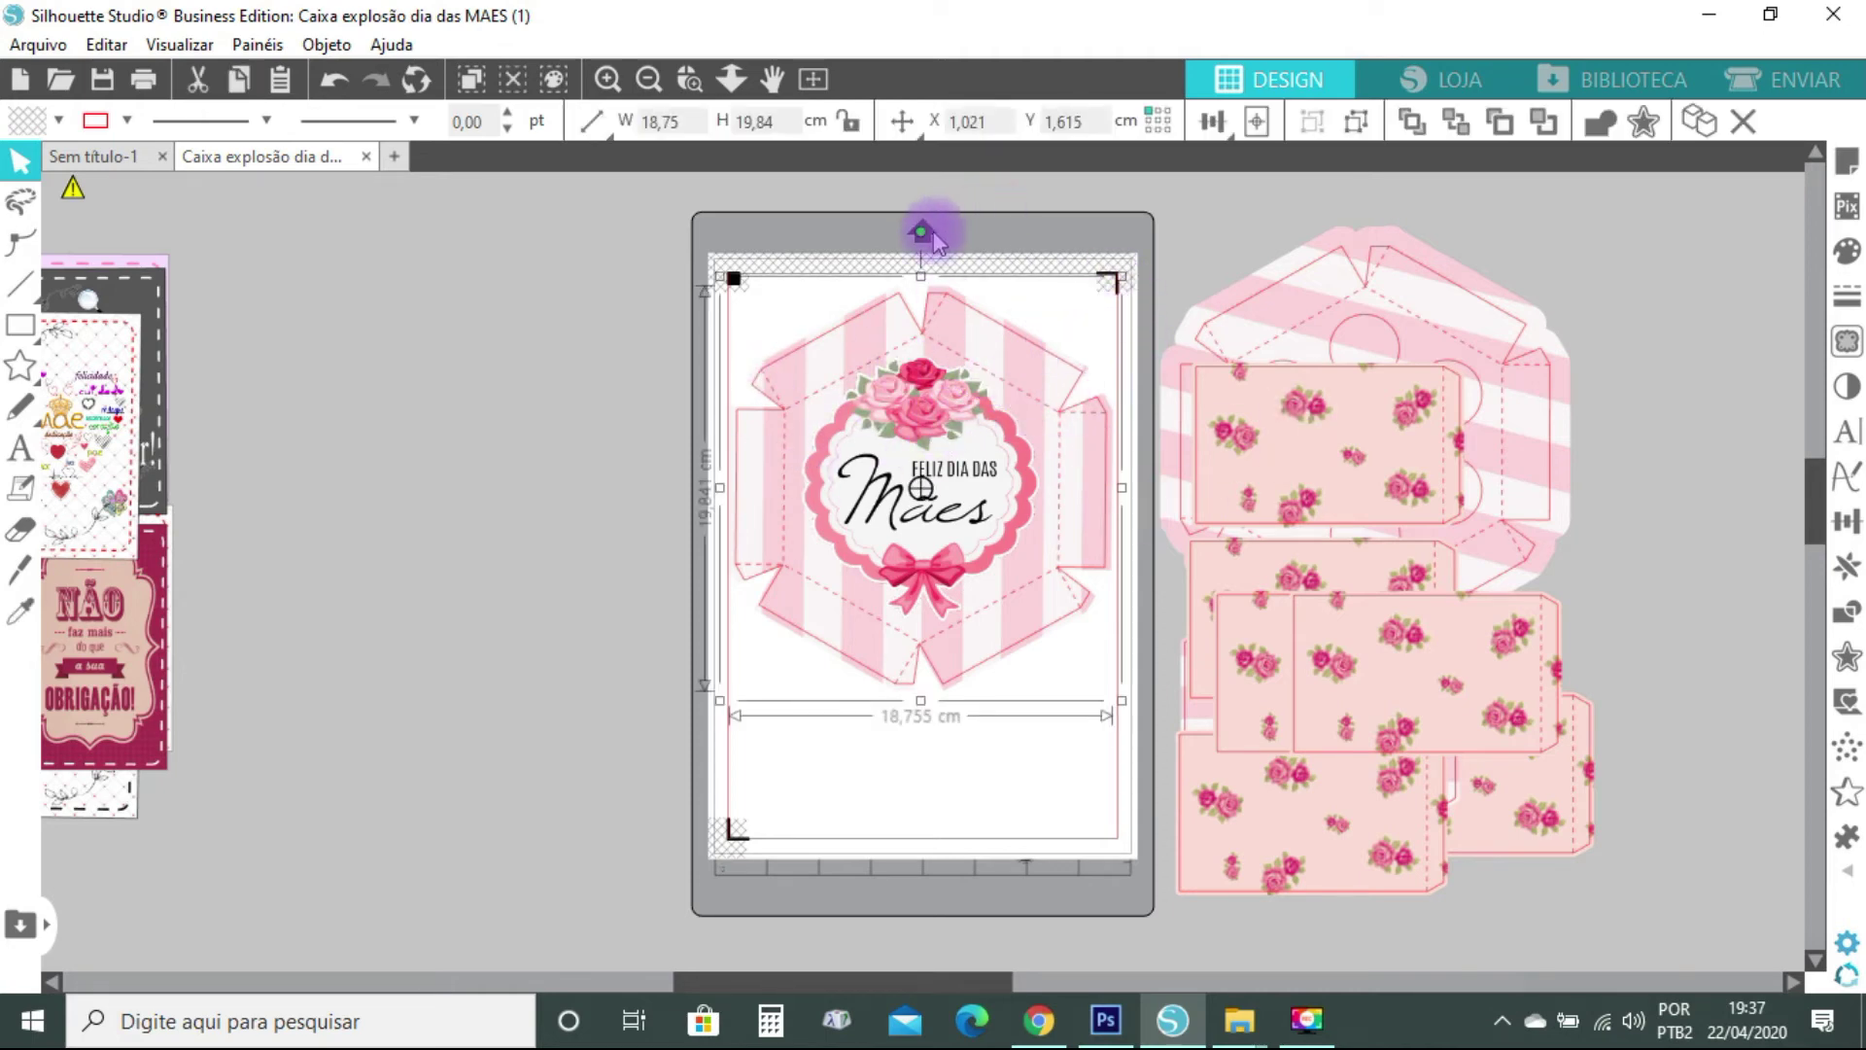
left_click_drag(922, 232, 902, 279)
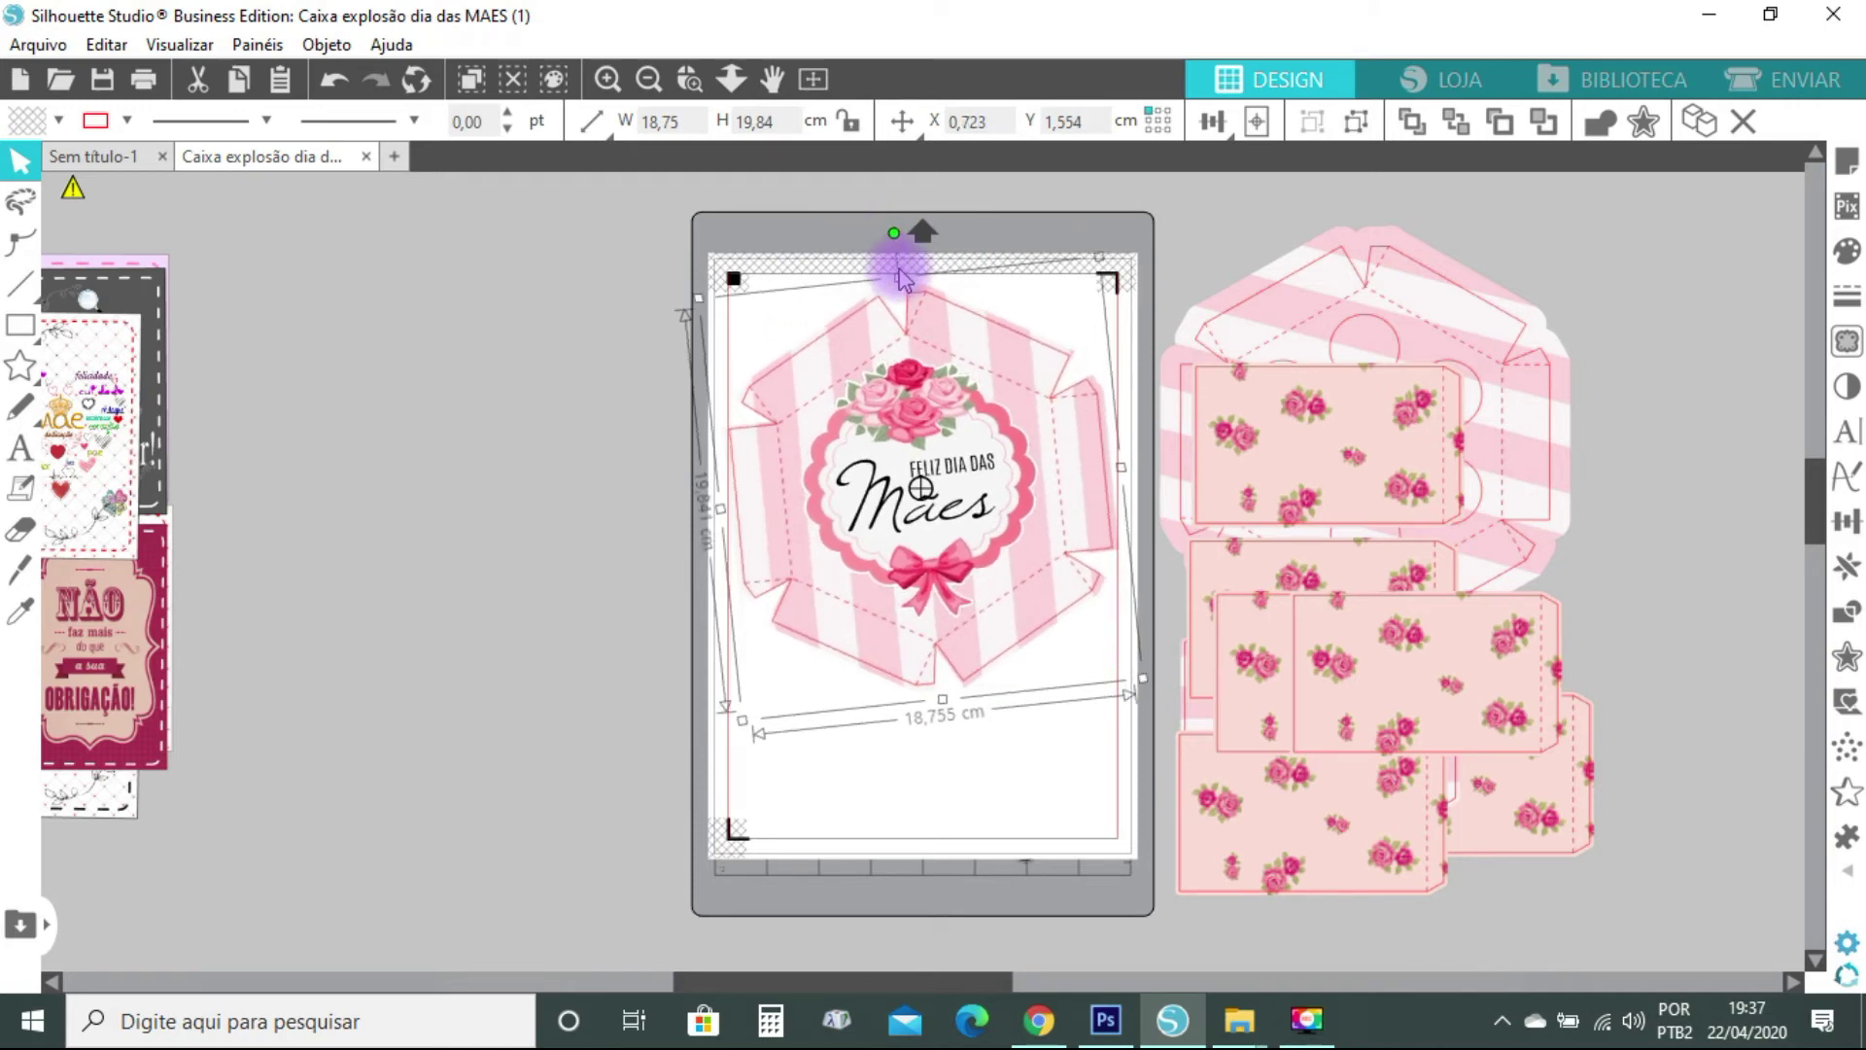
left_click_drag(821, 243, 866, 269)
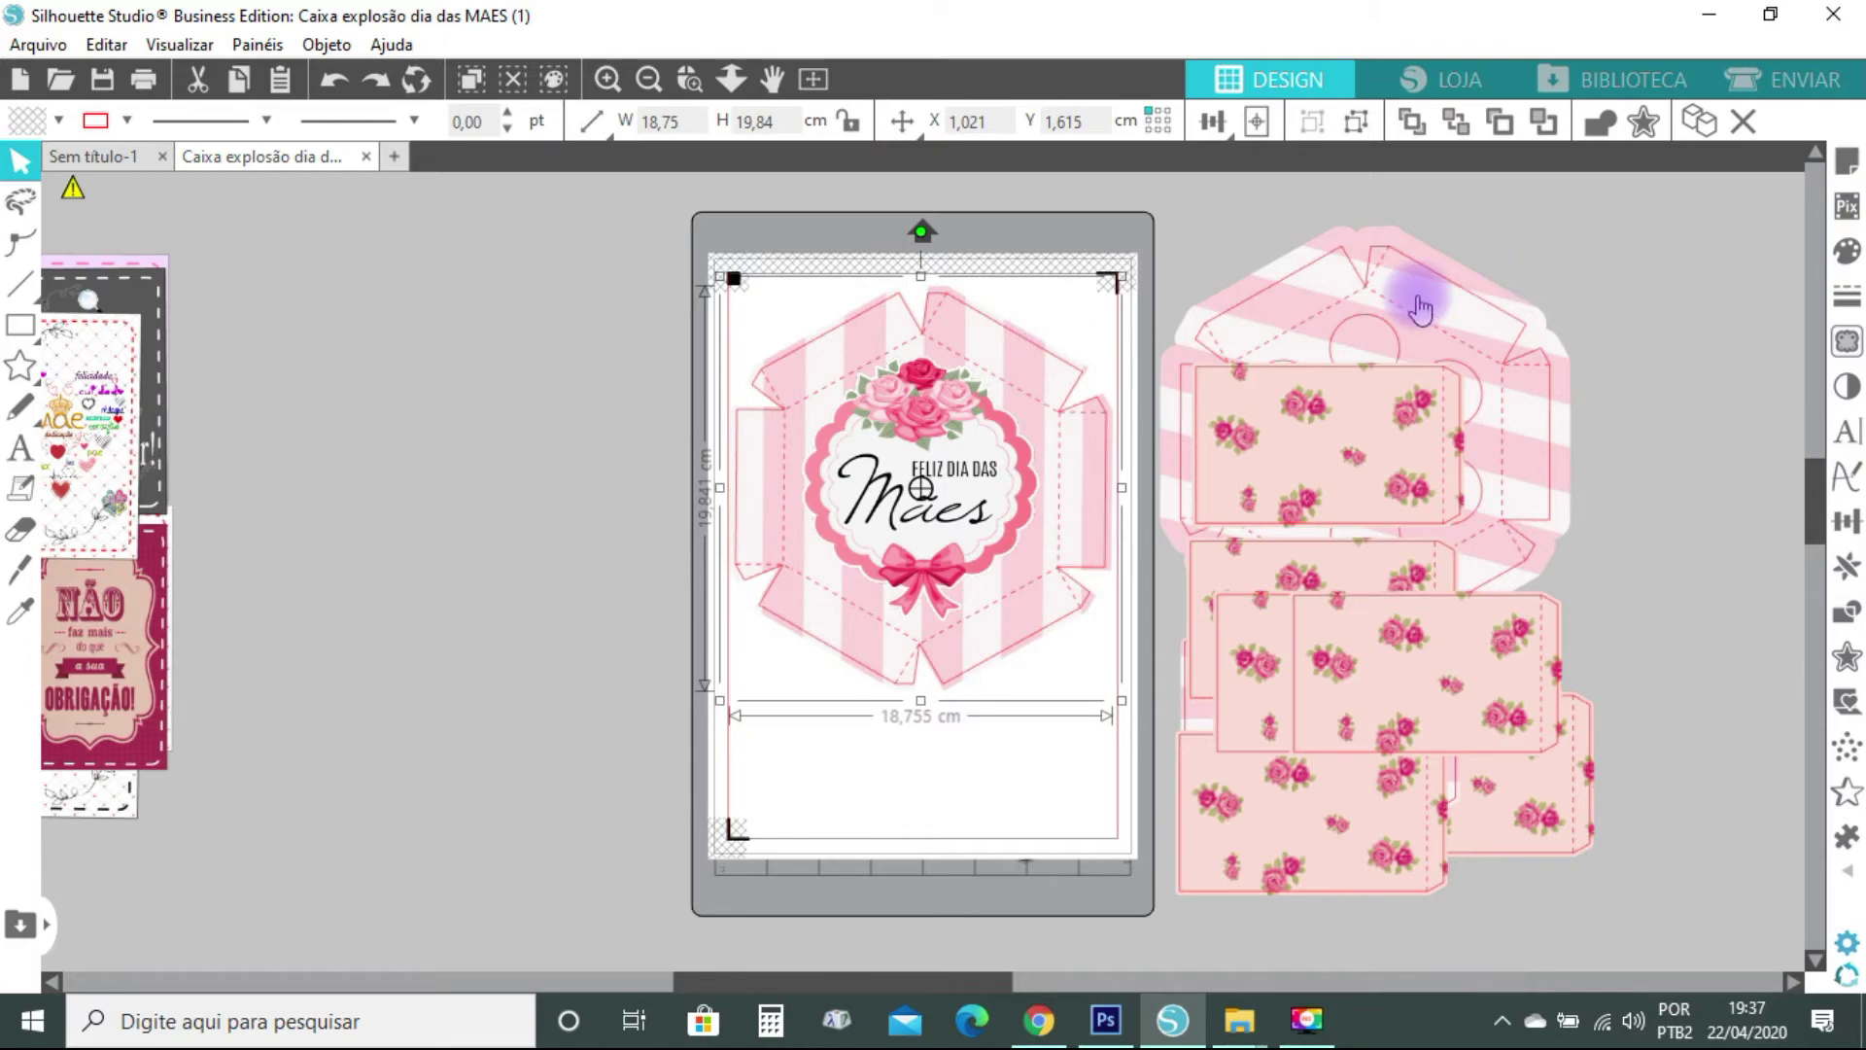
Move the badge lid off the page with the finished pieces and bring the stack of message cards closer to the page
left_click_drag(998, 382, 1438, 361)
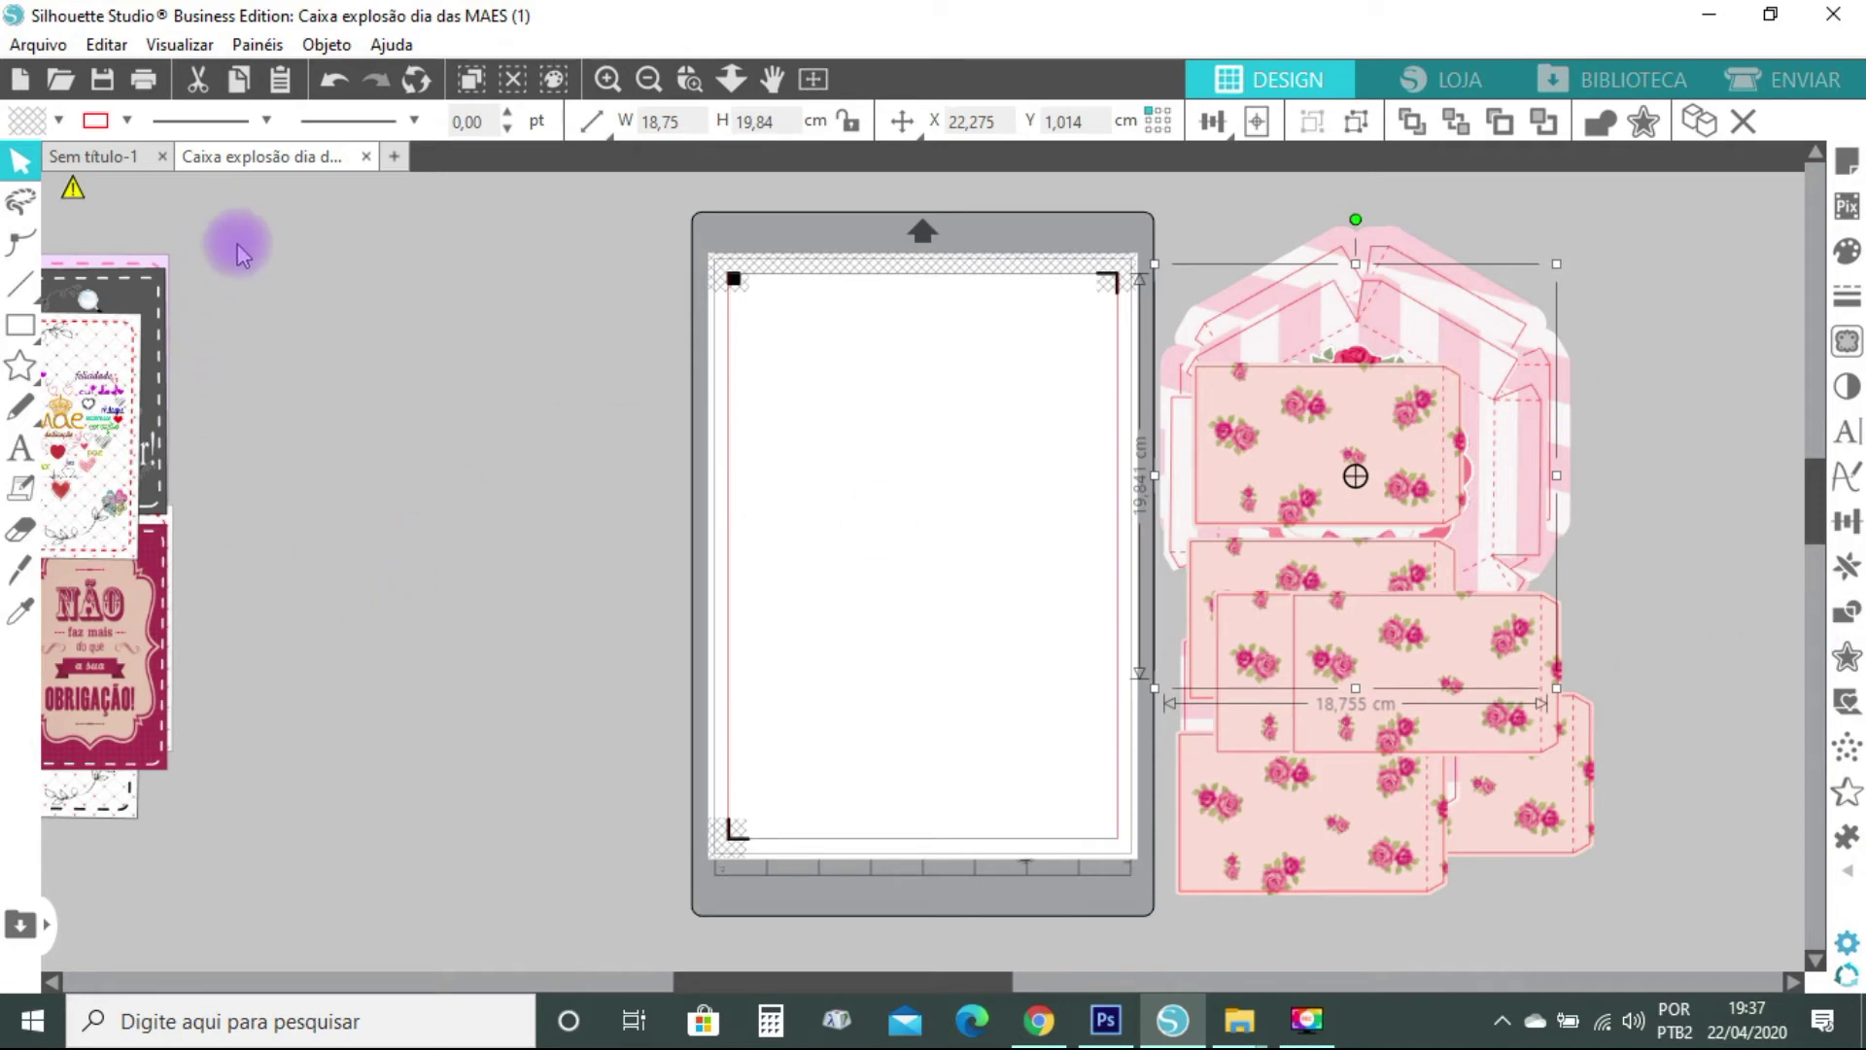
left_click_drag(240, 242, 96, 813)
left_click_drag(89, 698, 480, 686)
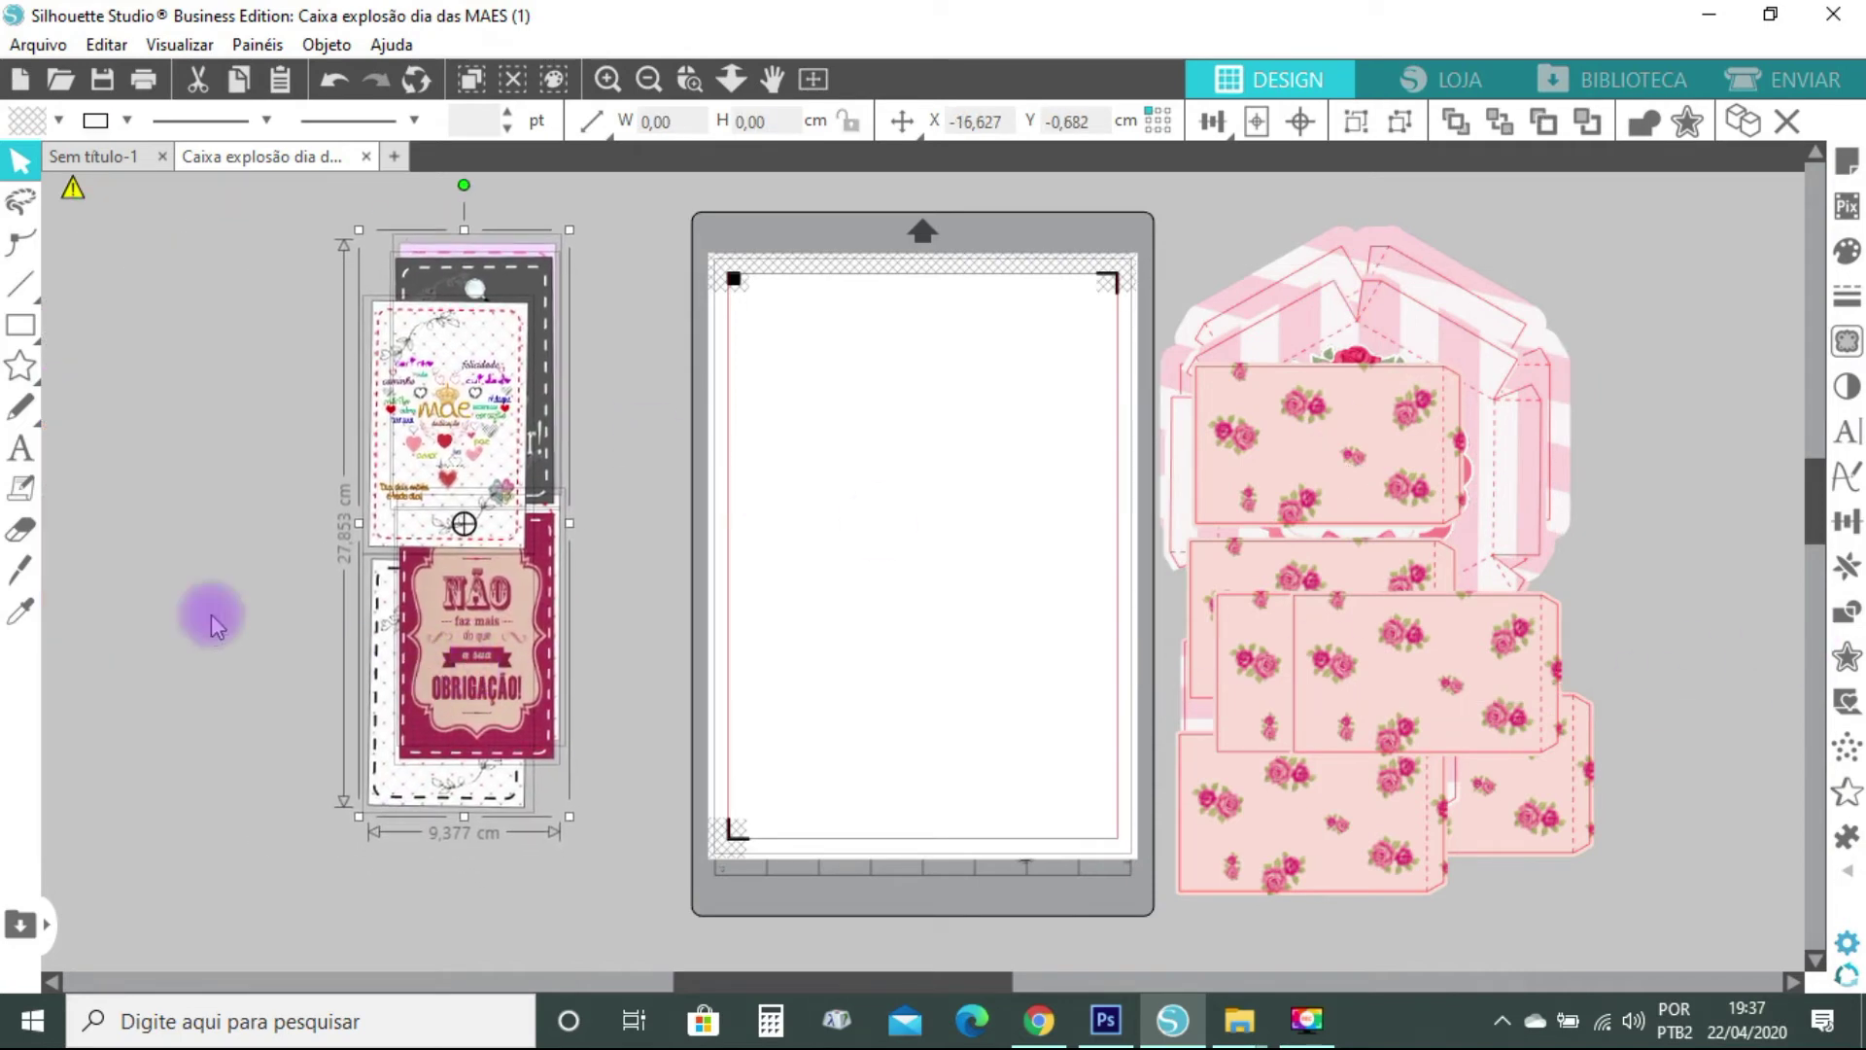
left_click_drag(813, 977, 871, 975)
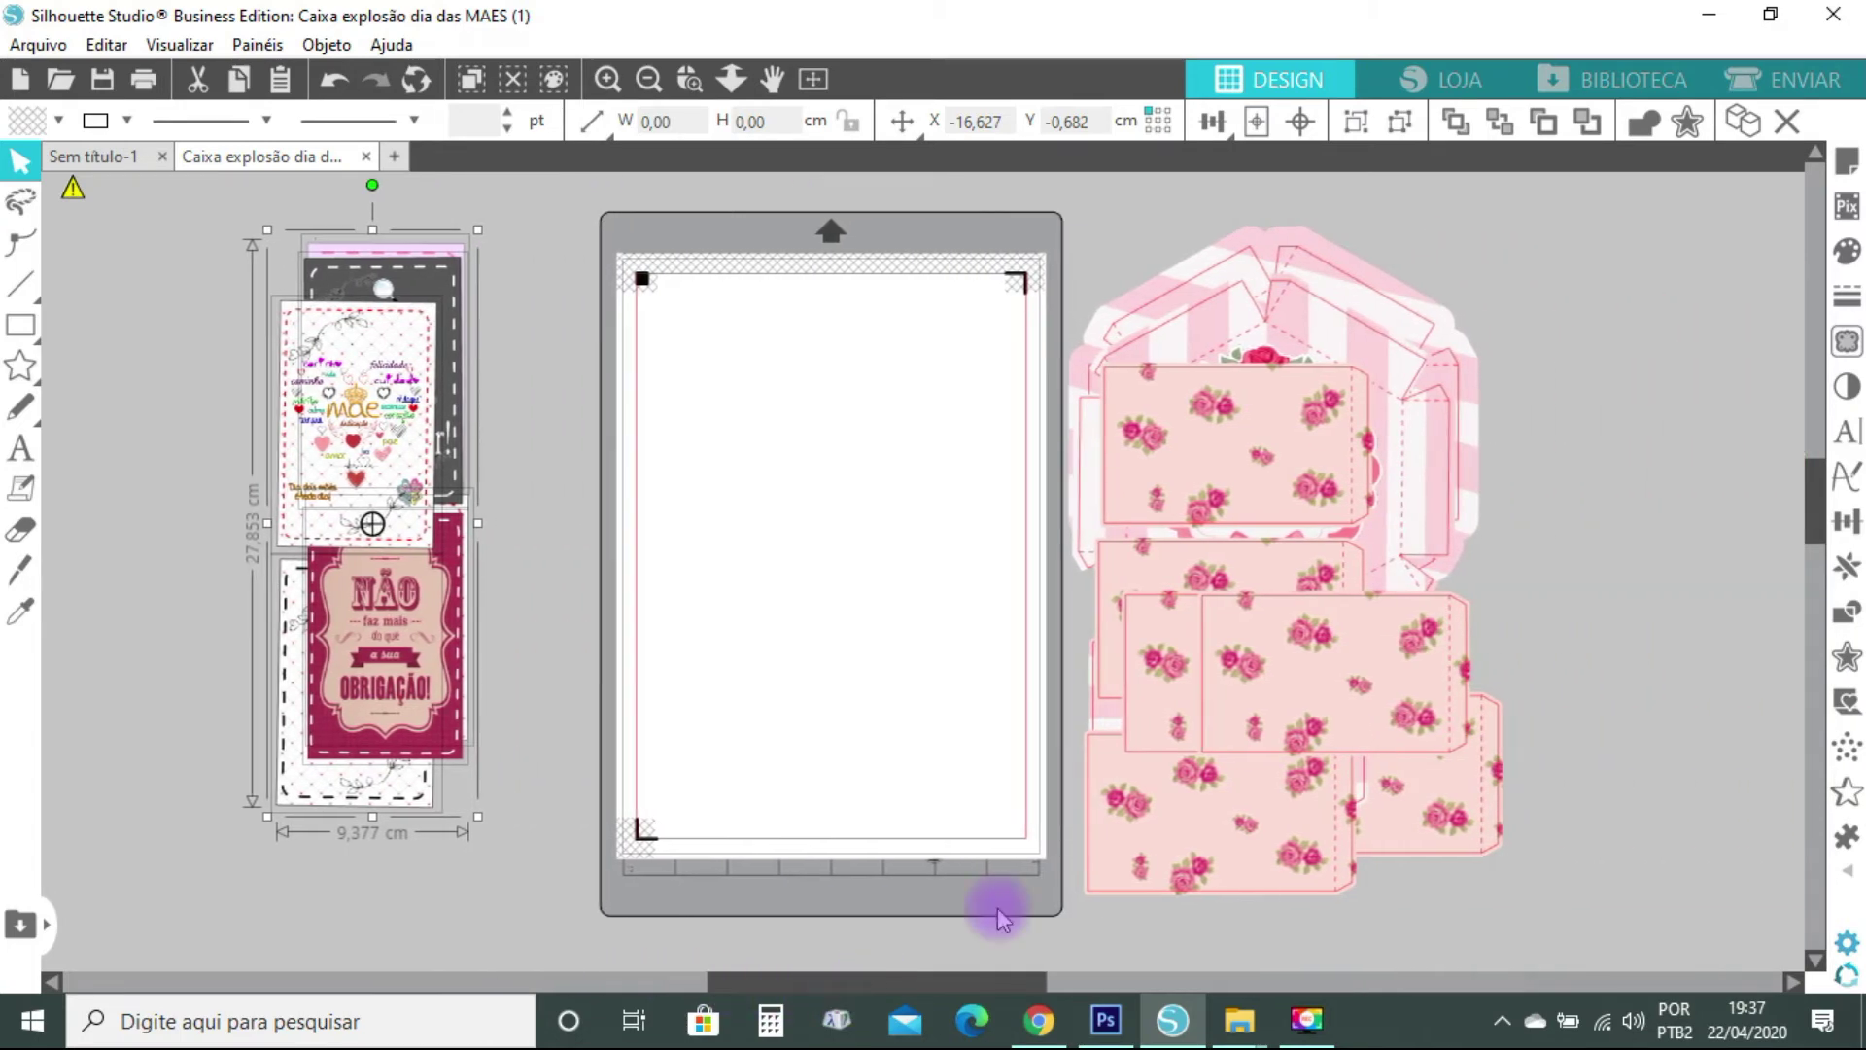
Try placing the striped hexagon with the round cutouts on the page, and move it back among the finished pieces
left_click_drag(1229, 300, 911, 345)
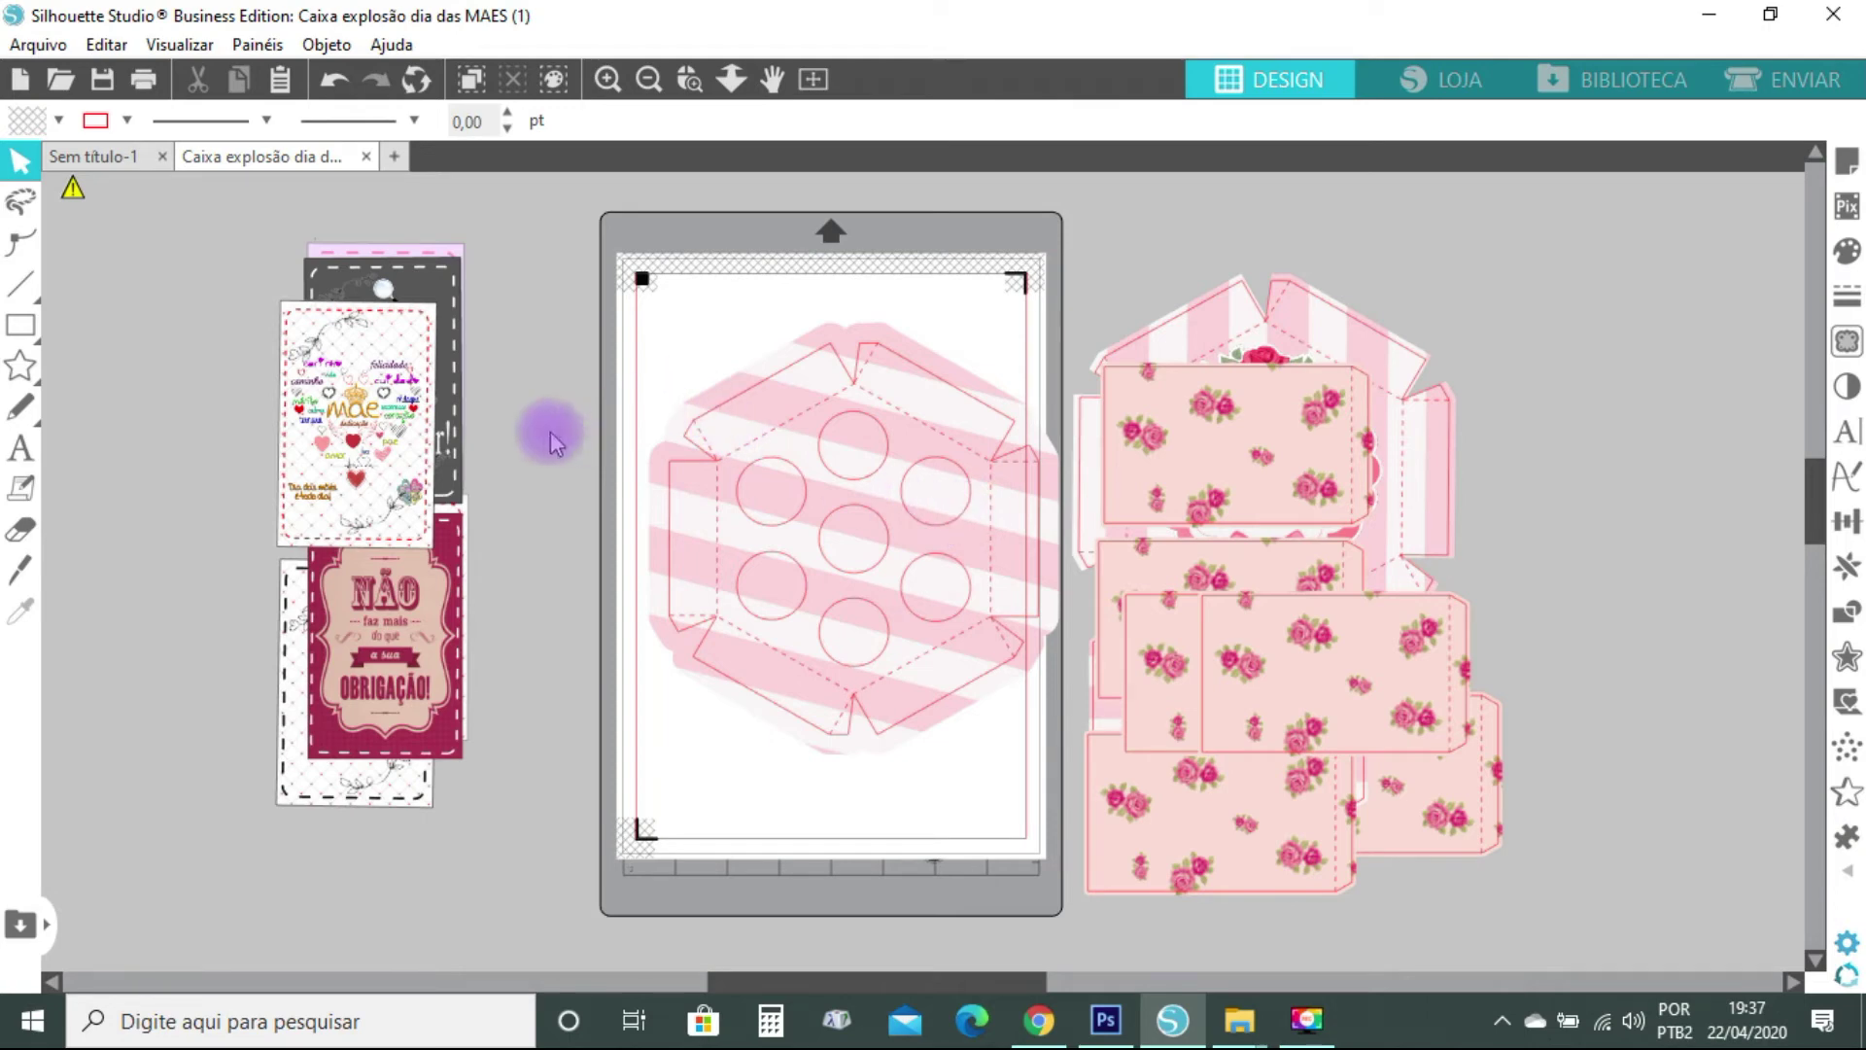
left_click_drag(883, 604, 861, 550)
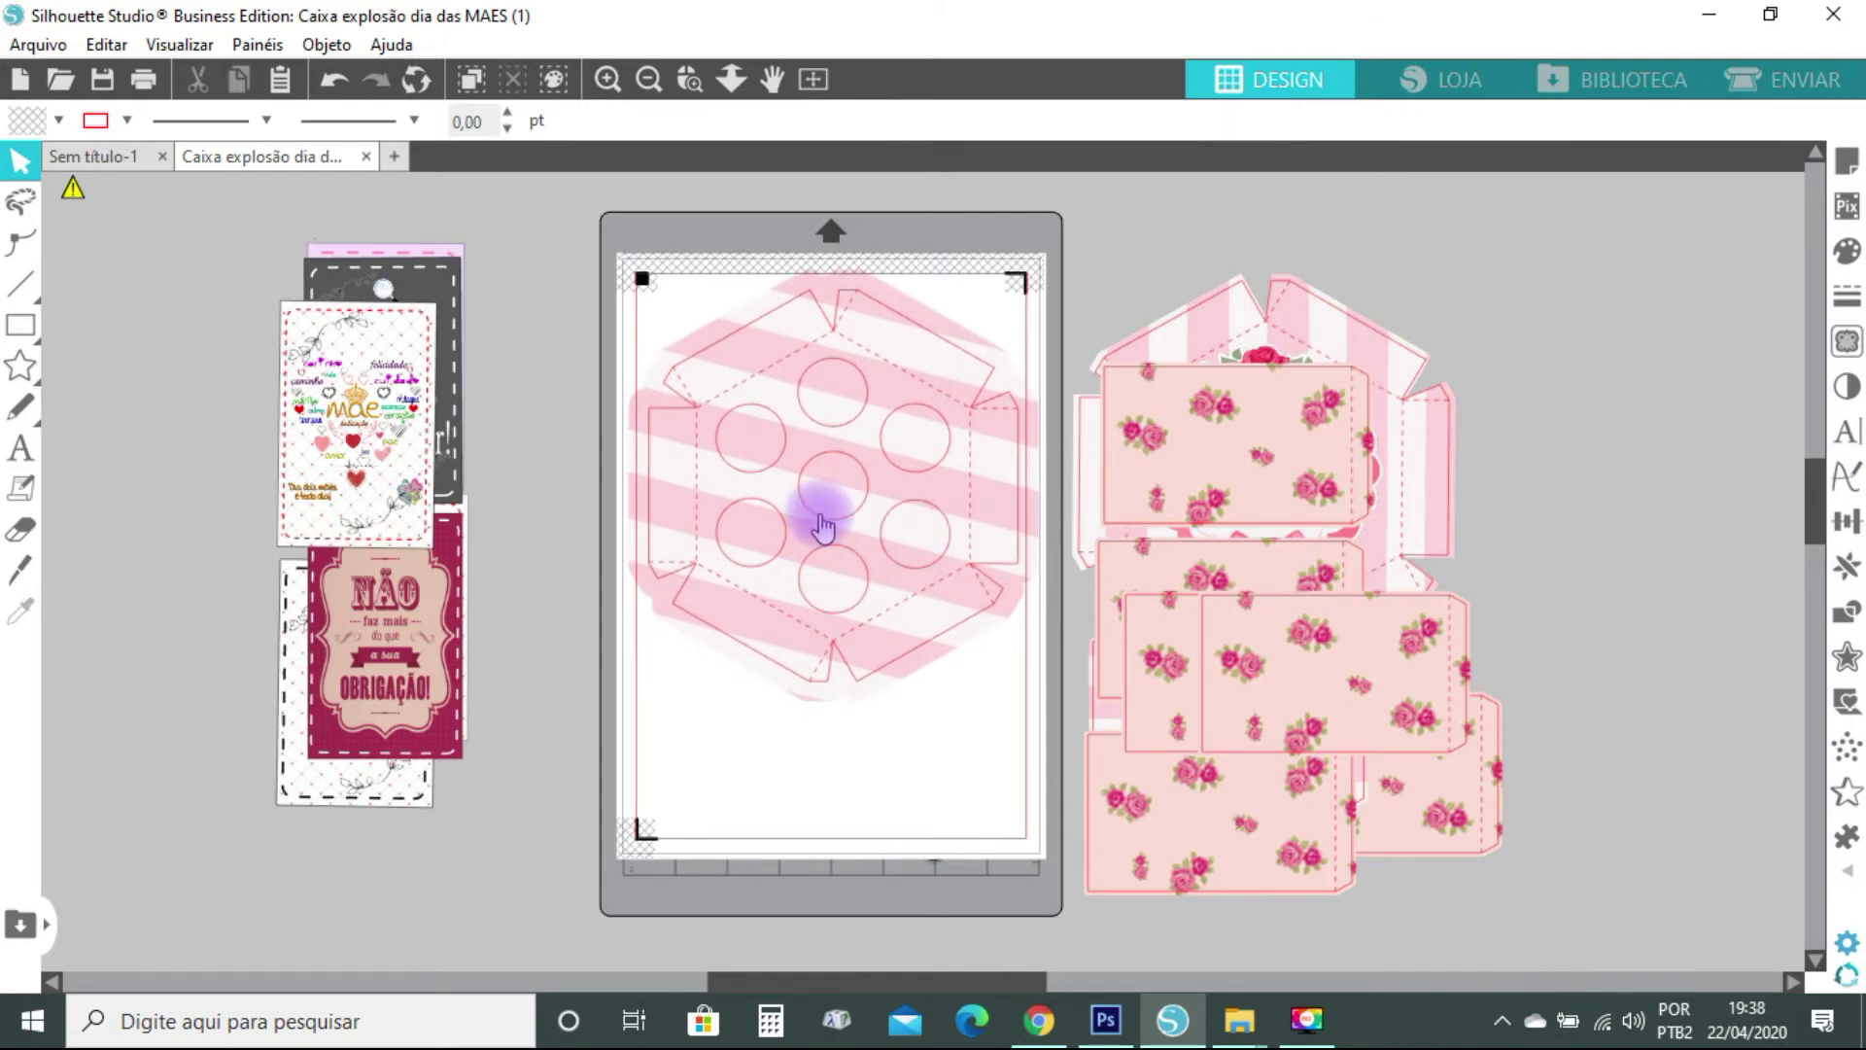
left_click_drag(804, 450, 1292, 312)
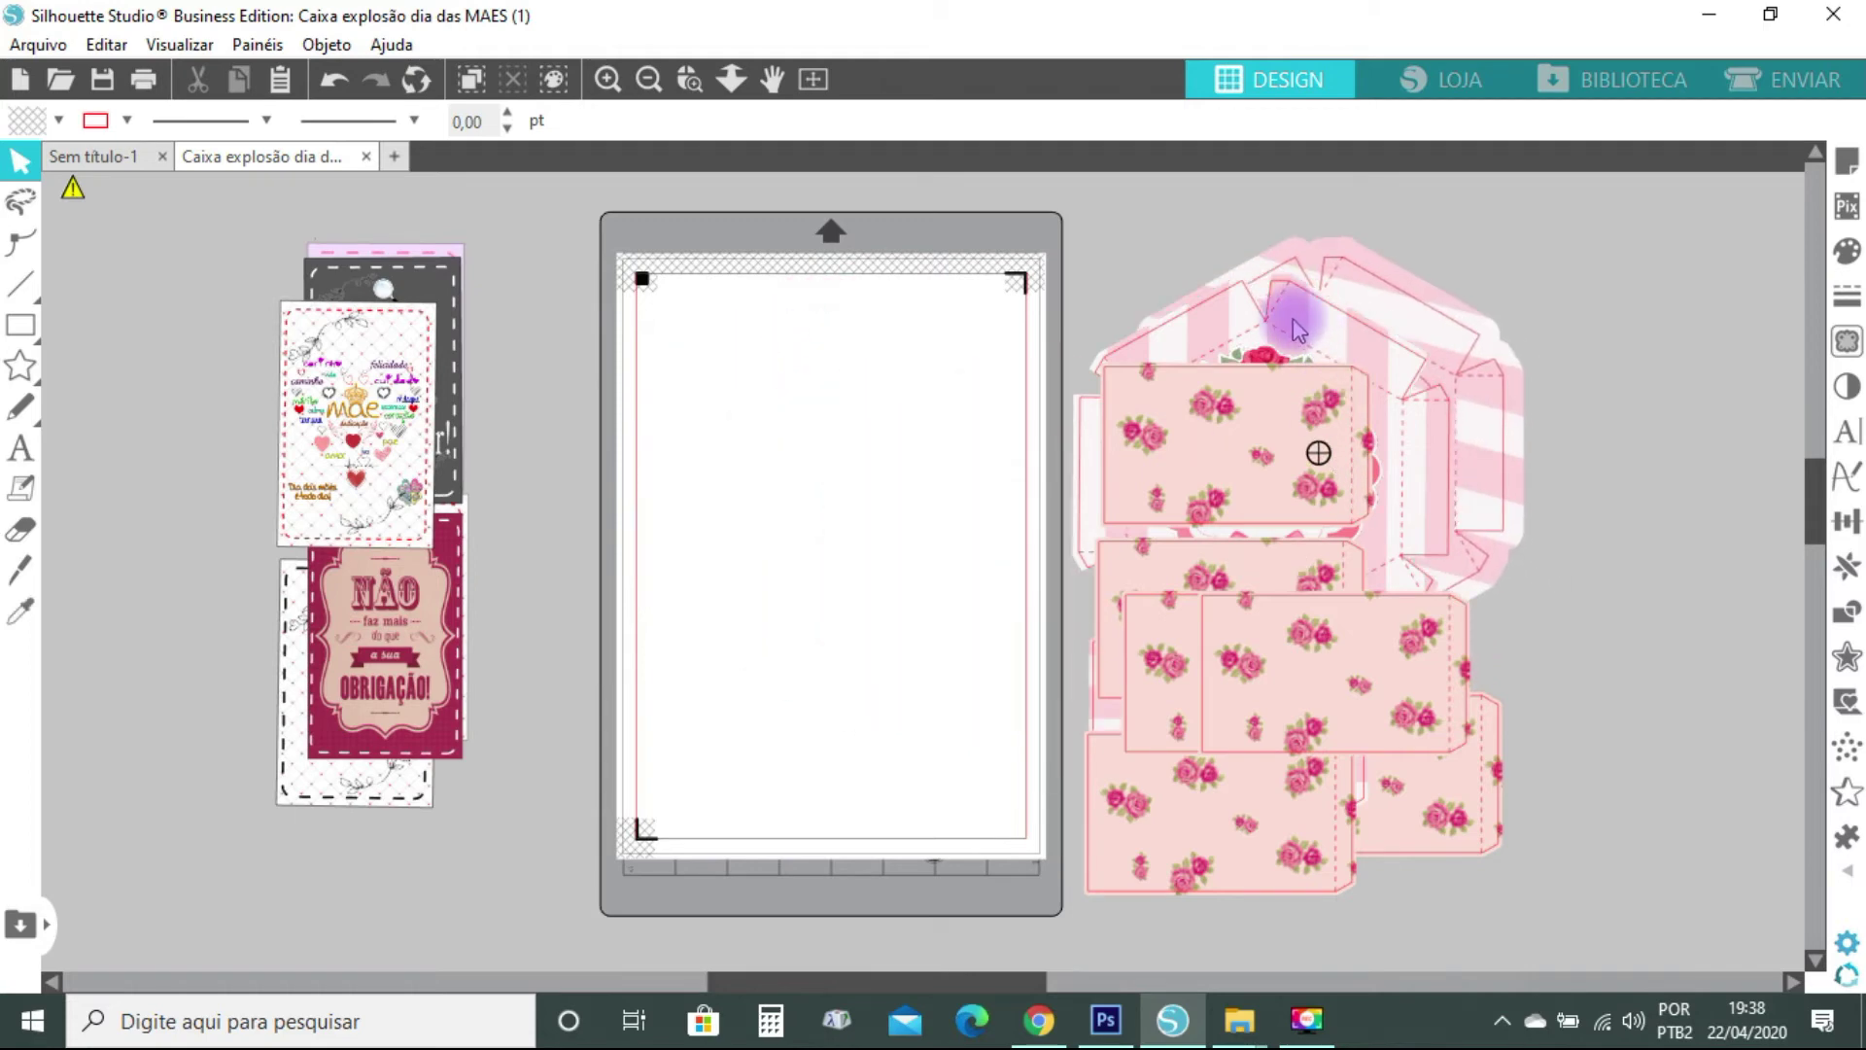
Spread the overlapping message cards apart so that each card's design is separate
left_click_drag(413, 364, 820, 334)
left_click_drag(432, 395, 663, 496)
left_click_drag(775, 369, 884, 588)
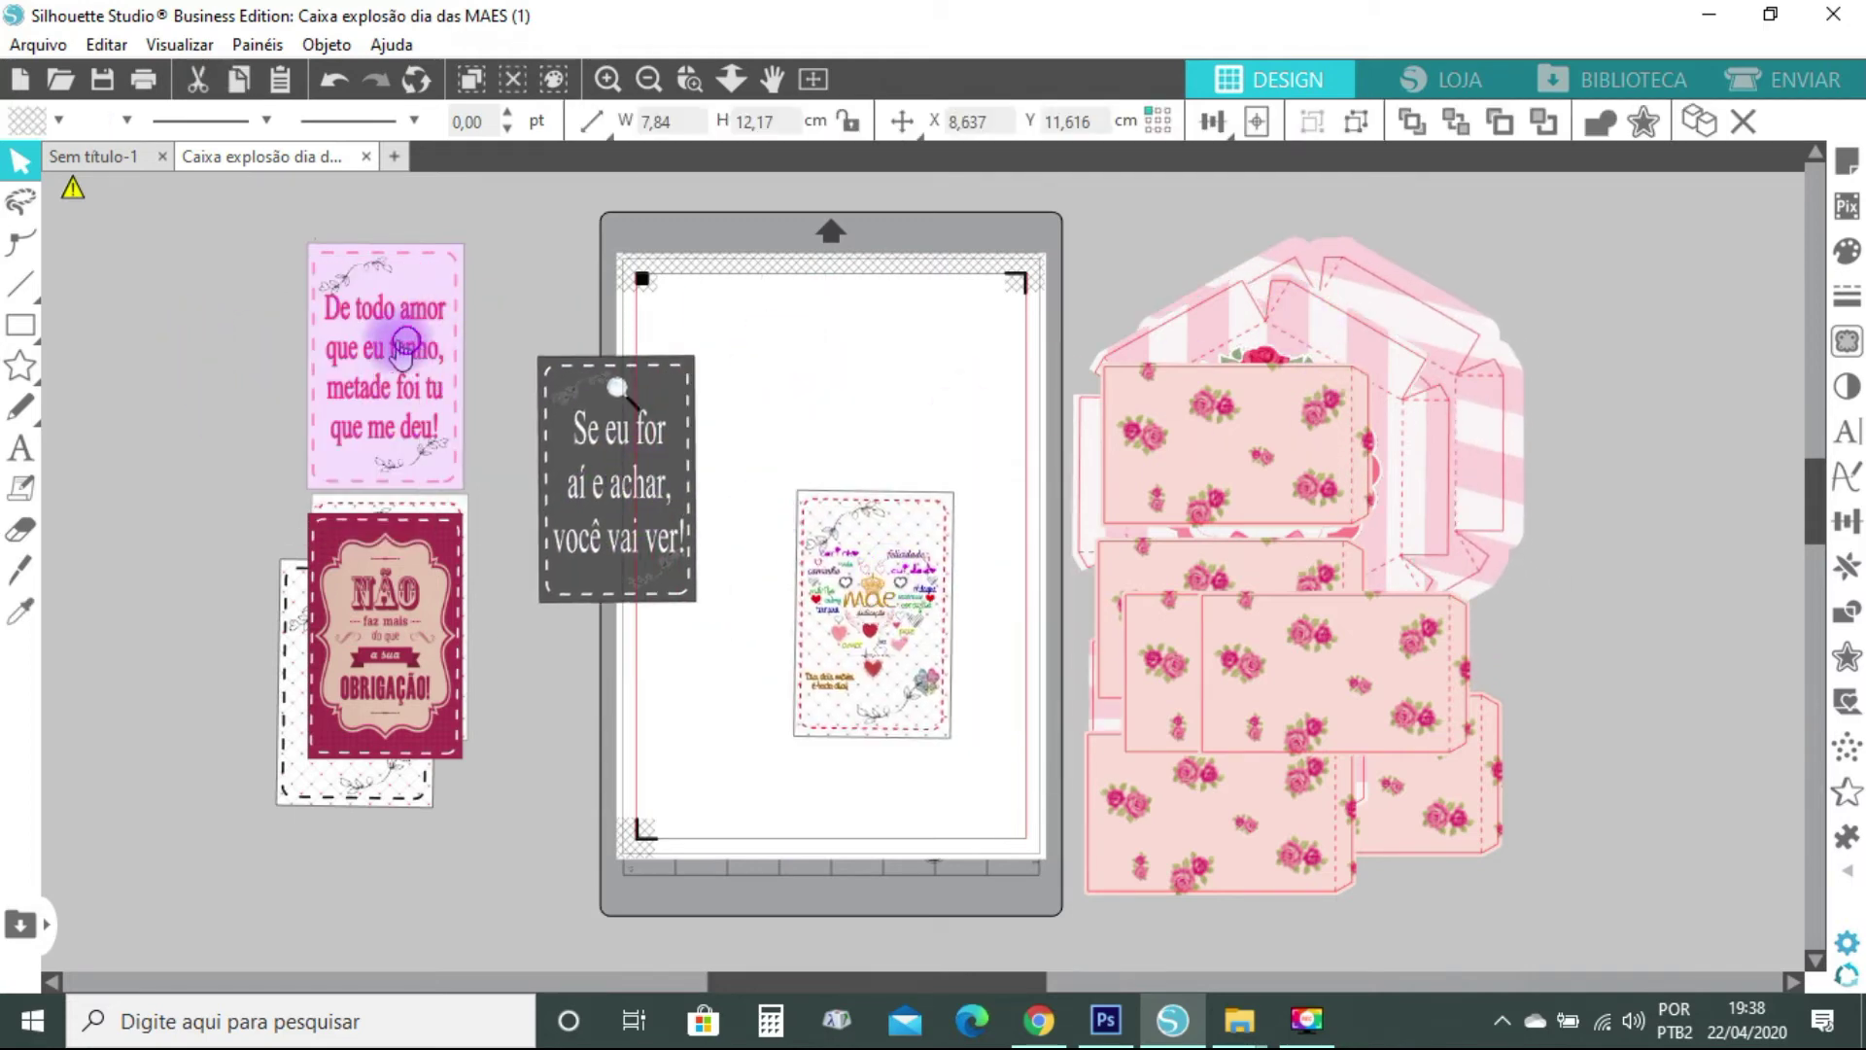
left_click_drag(397, 342, 236, 346)
left_click_drag(425, 608, 540, 799)
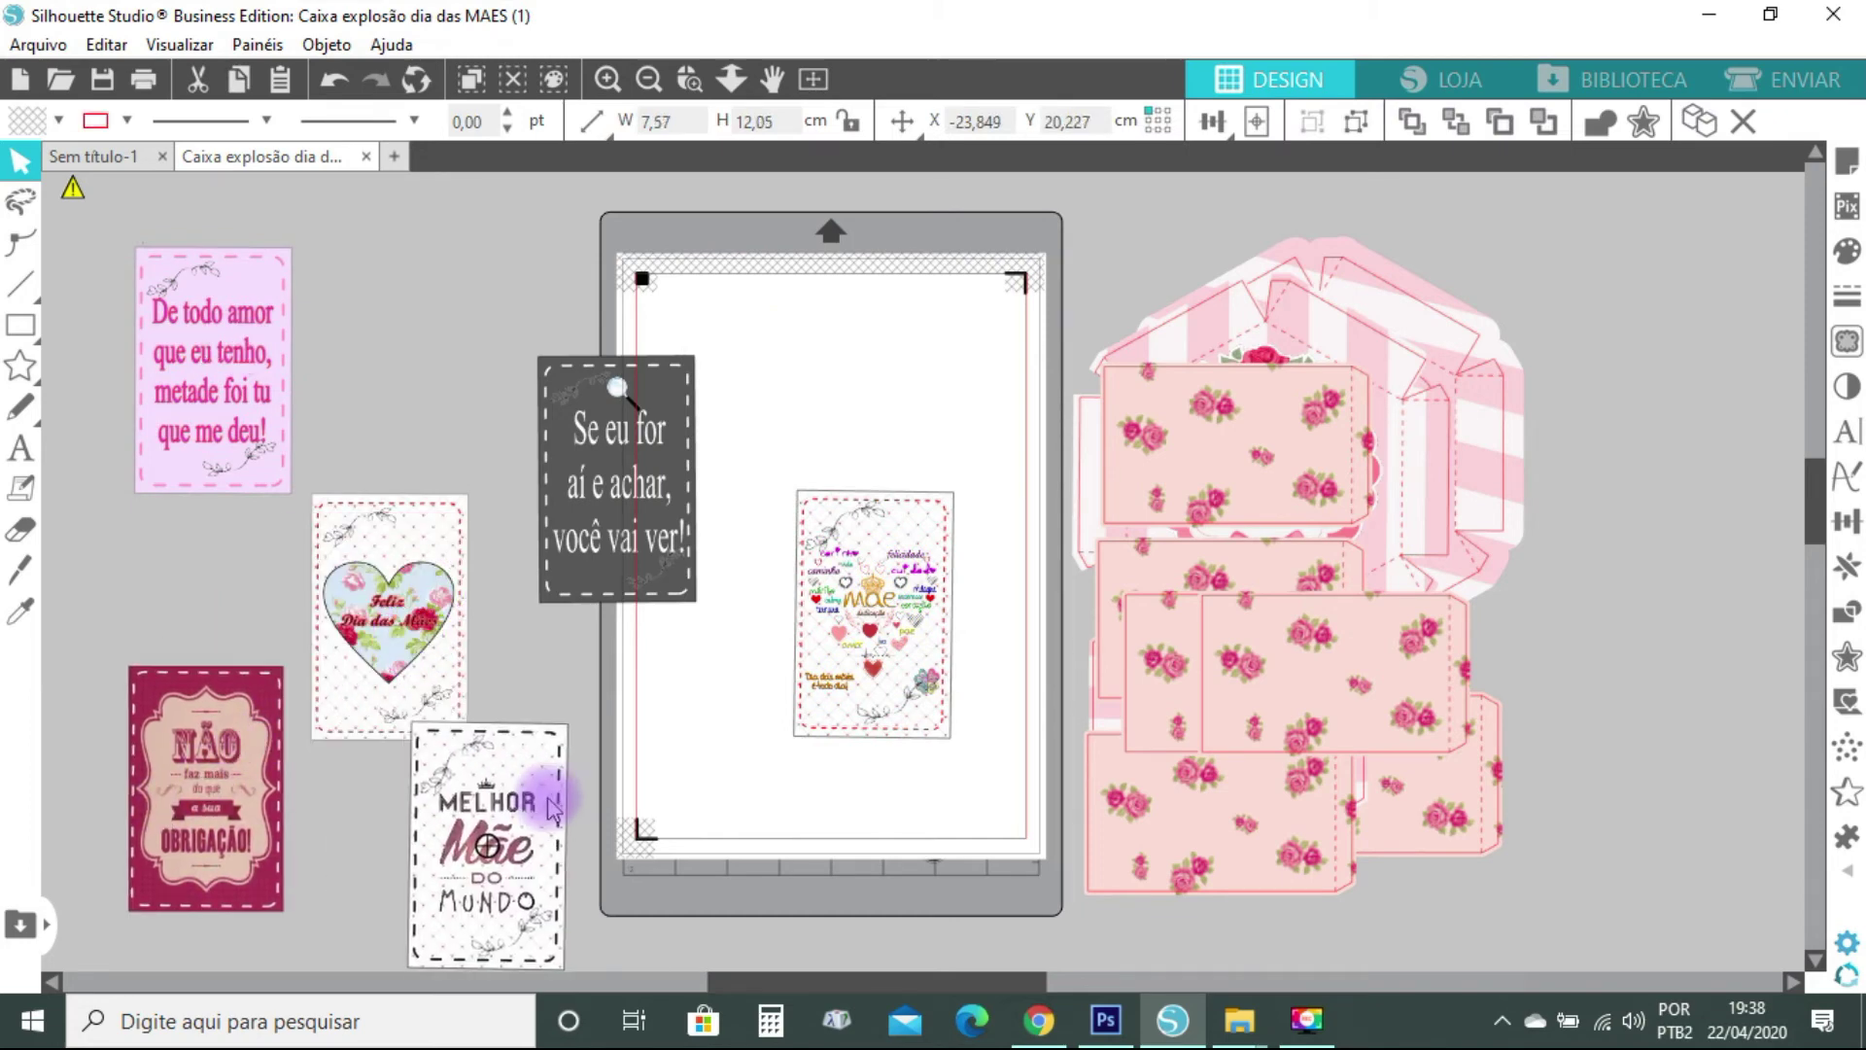
left_click_drag(387, 621, 422, 369)
Place the dark "Se eu for aí e achar, você vai ver!" card on the page and move the colorful "mãe" card off it
left_click_drag(616, 437, 738, 378)
left_click_drag(879, 588, 480, 528)
left_click(744, 406)
left_click_drag(786, 475, 849, 394)
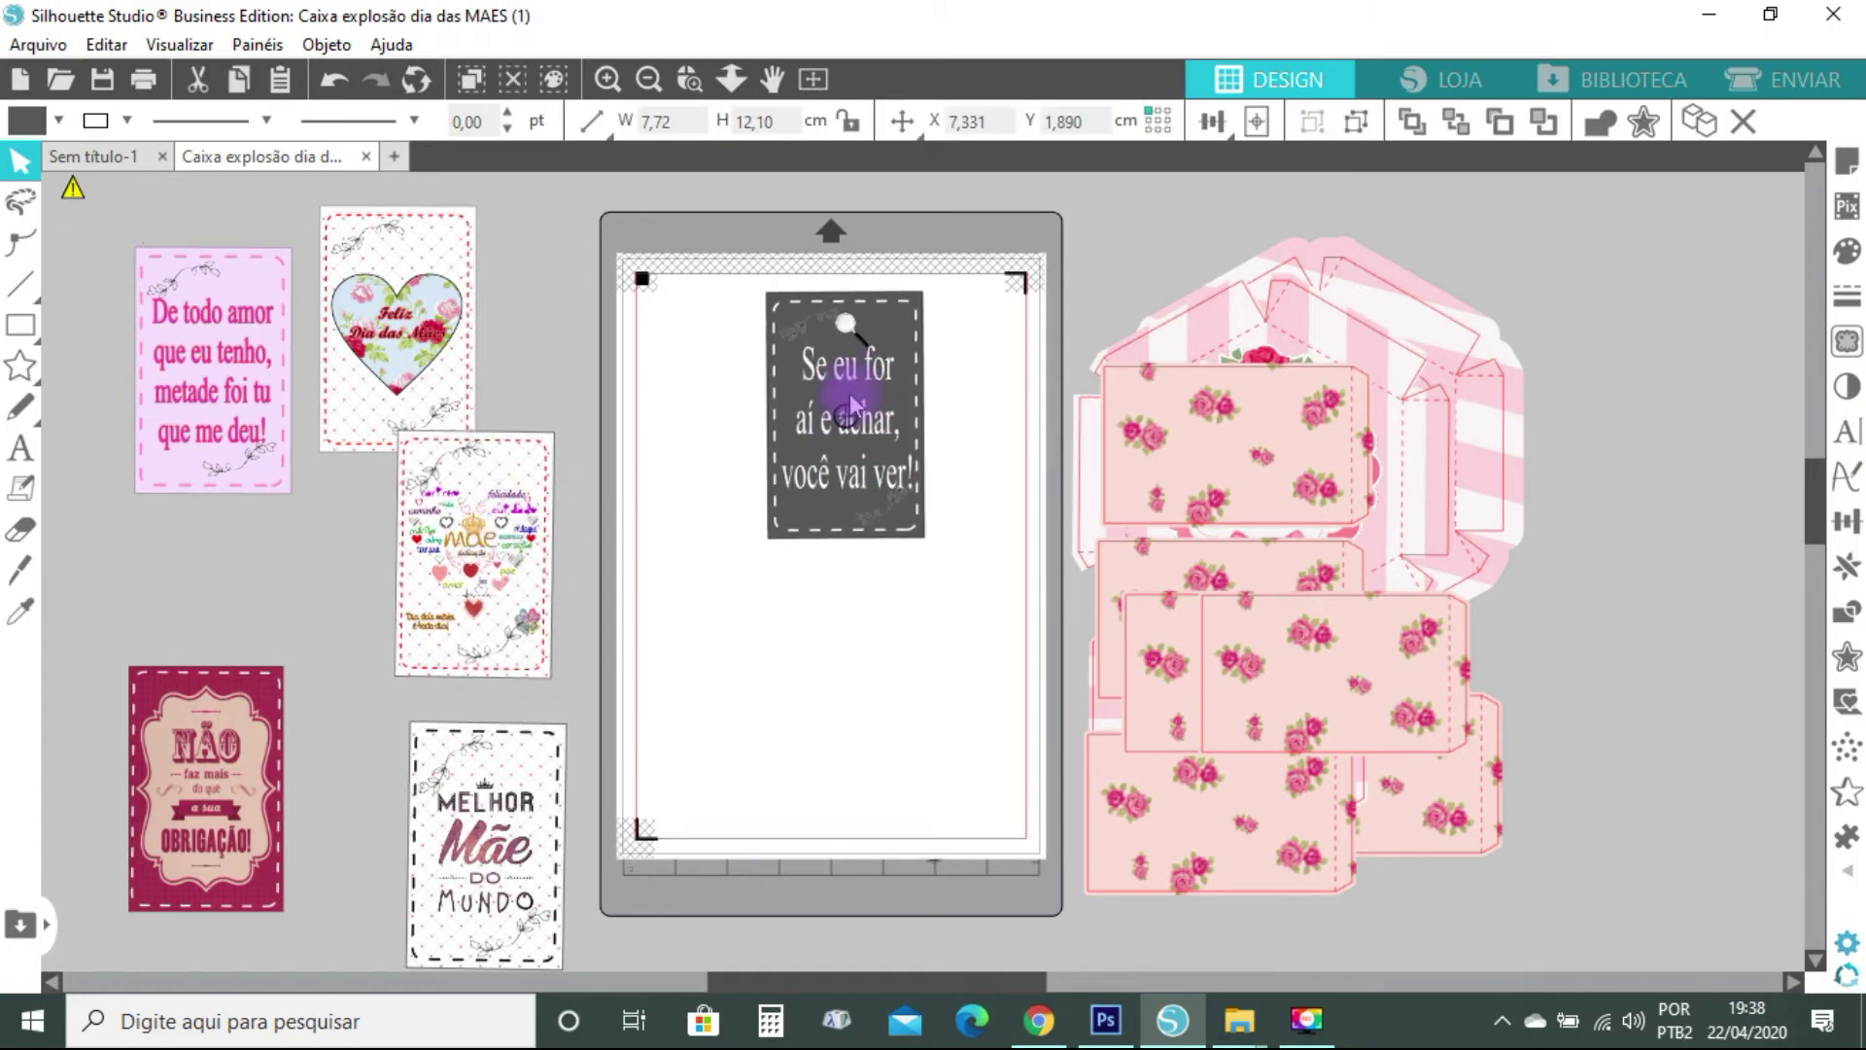
Align the heart card beside the purple card, and place the colorful "mãe" card and one floral envelope on the page
left_click_drag(541, 458, 622, 429)
left_click_drag(386, 342, 395, 383)
left_click_drag(520, 502, 727, 658)
left_click_drag(1175, 404, 866, 716)
left_click_drag(721, 598, 692, 489)
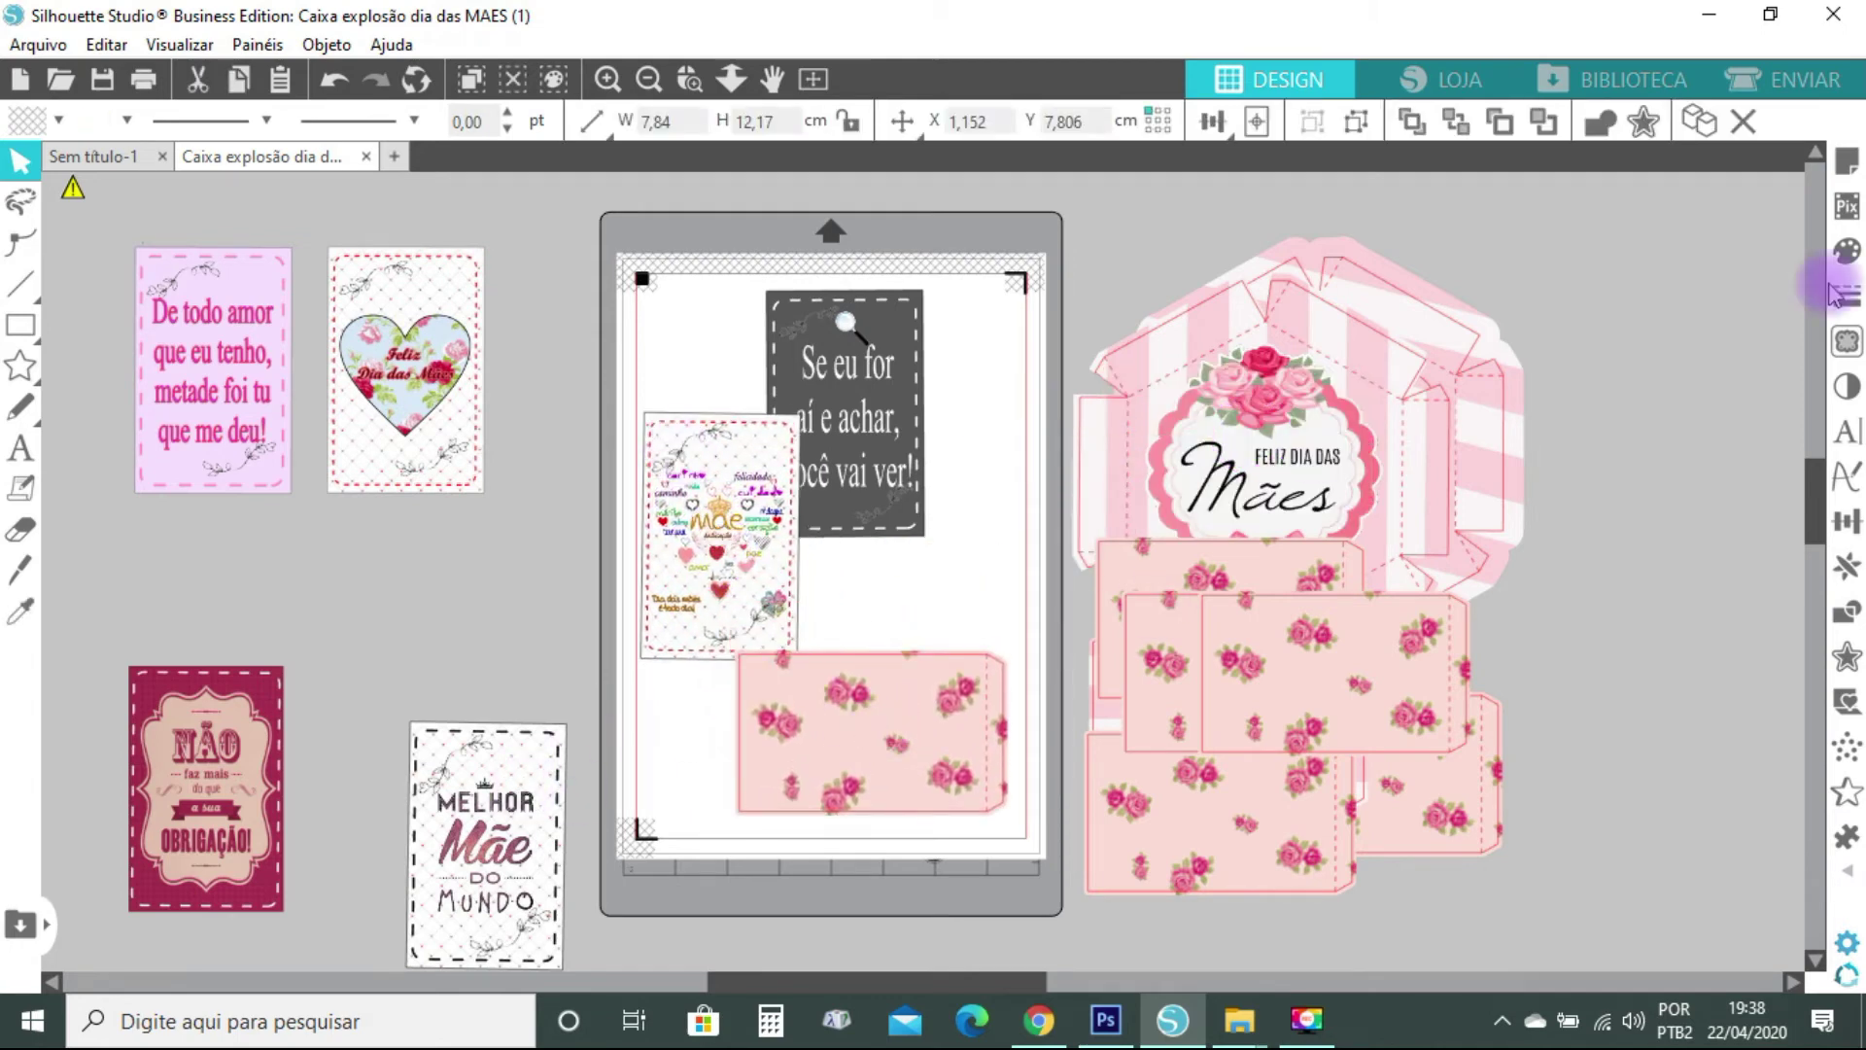
Set up the cut job by line color and exclude every color except pure red, RGB (255,0,0)
left_click(1852, 88)
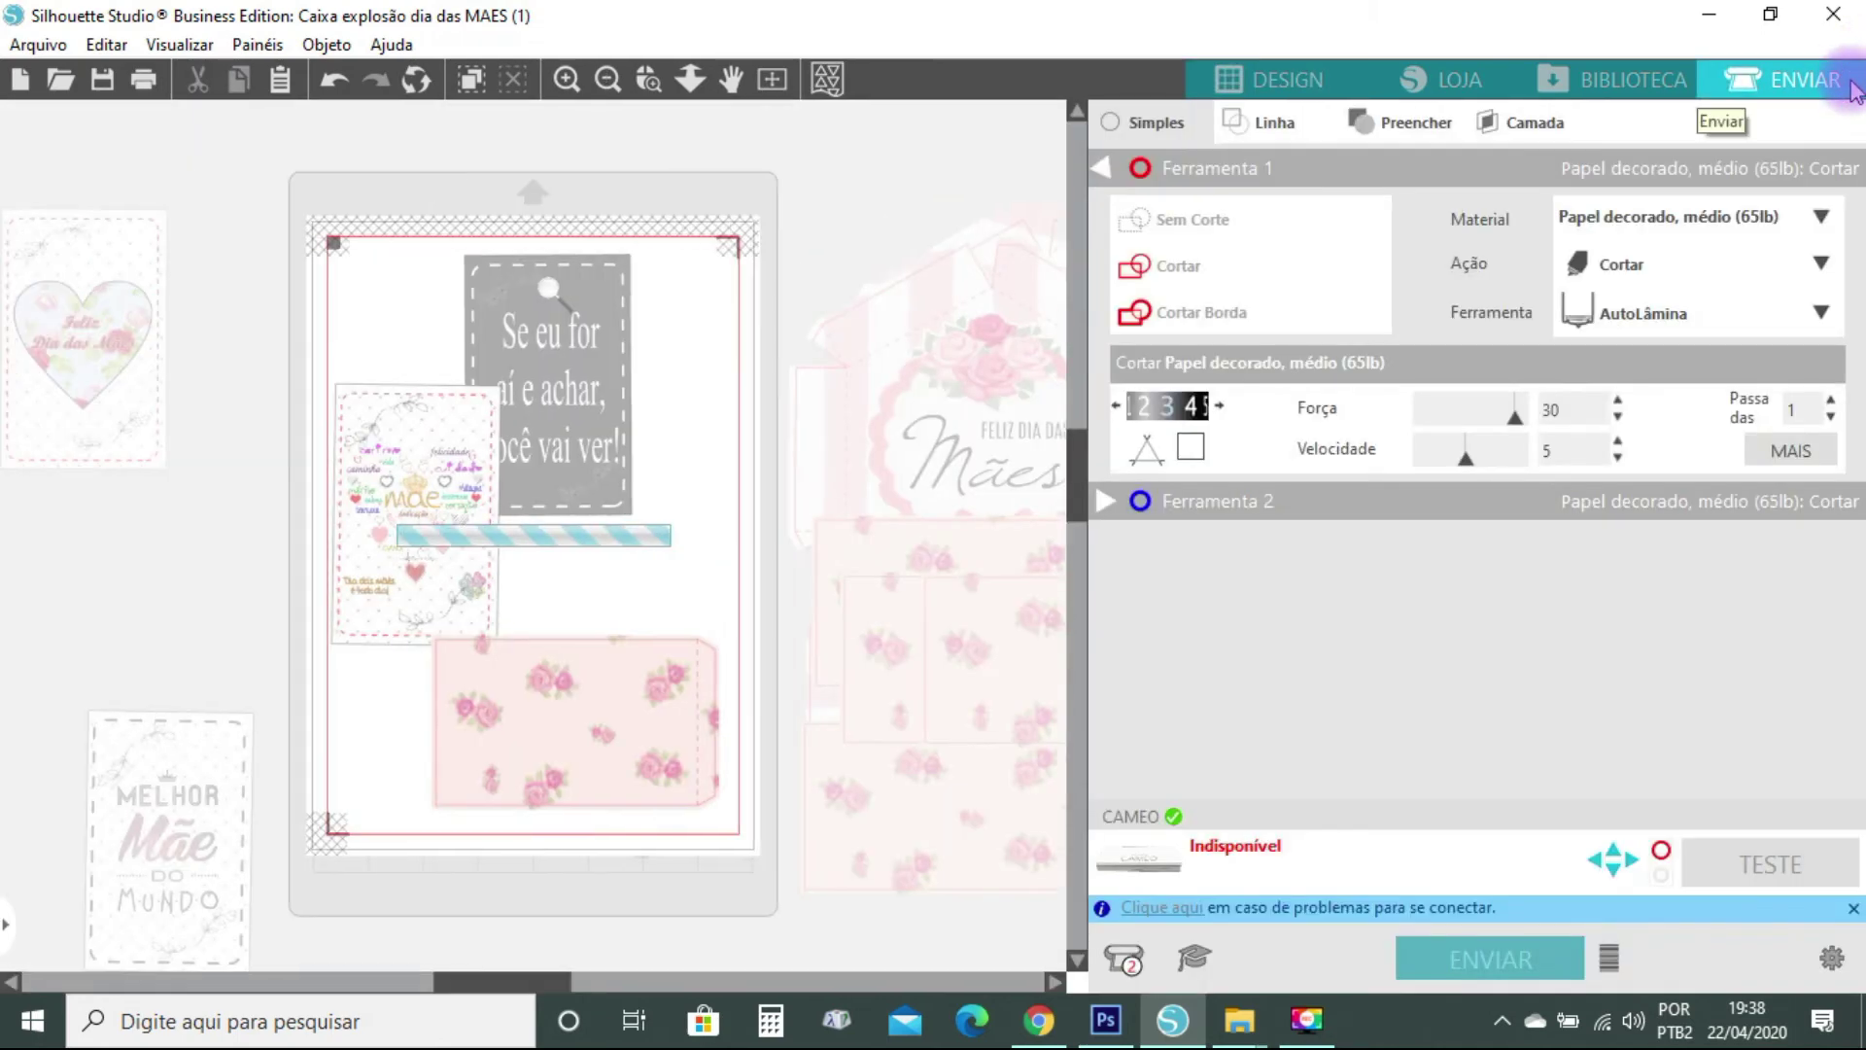
left_click(1296, 126)
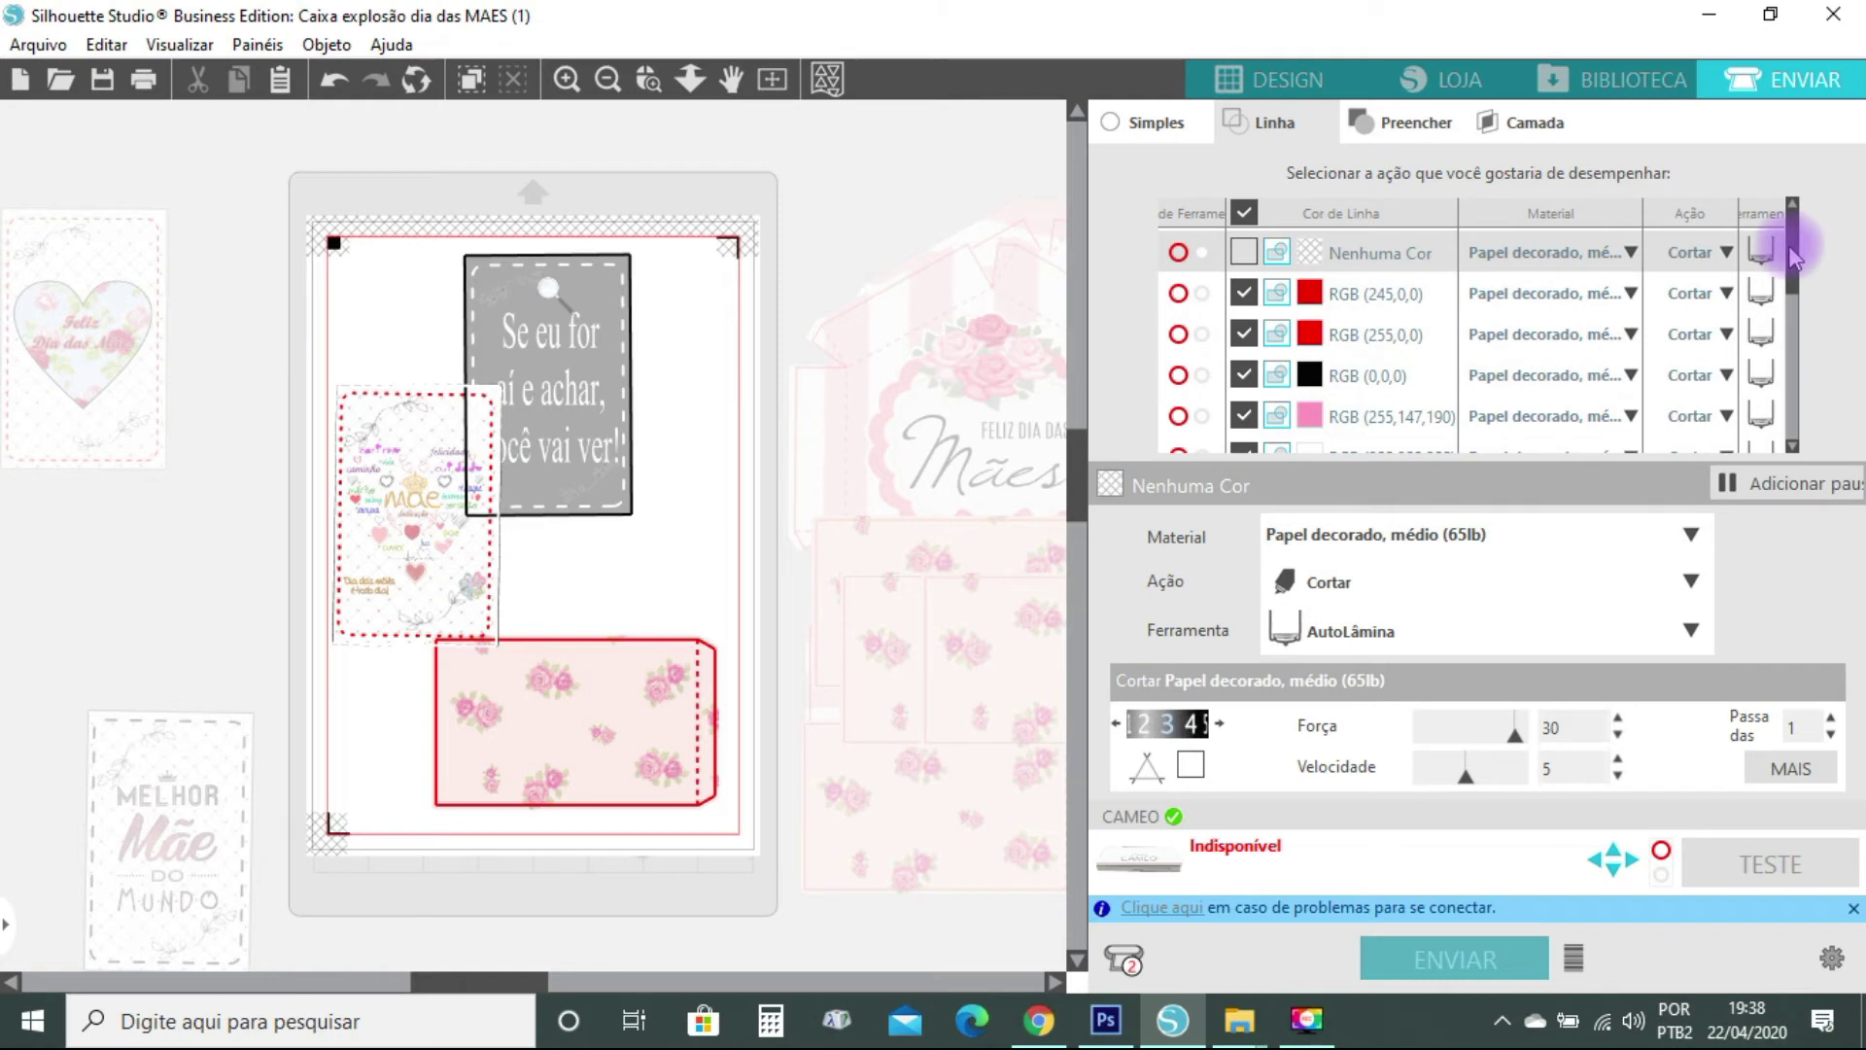
scroll(1805, 430, "down", 2)
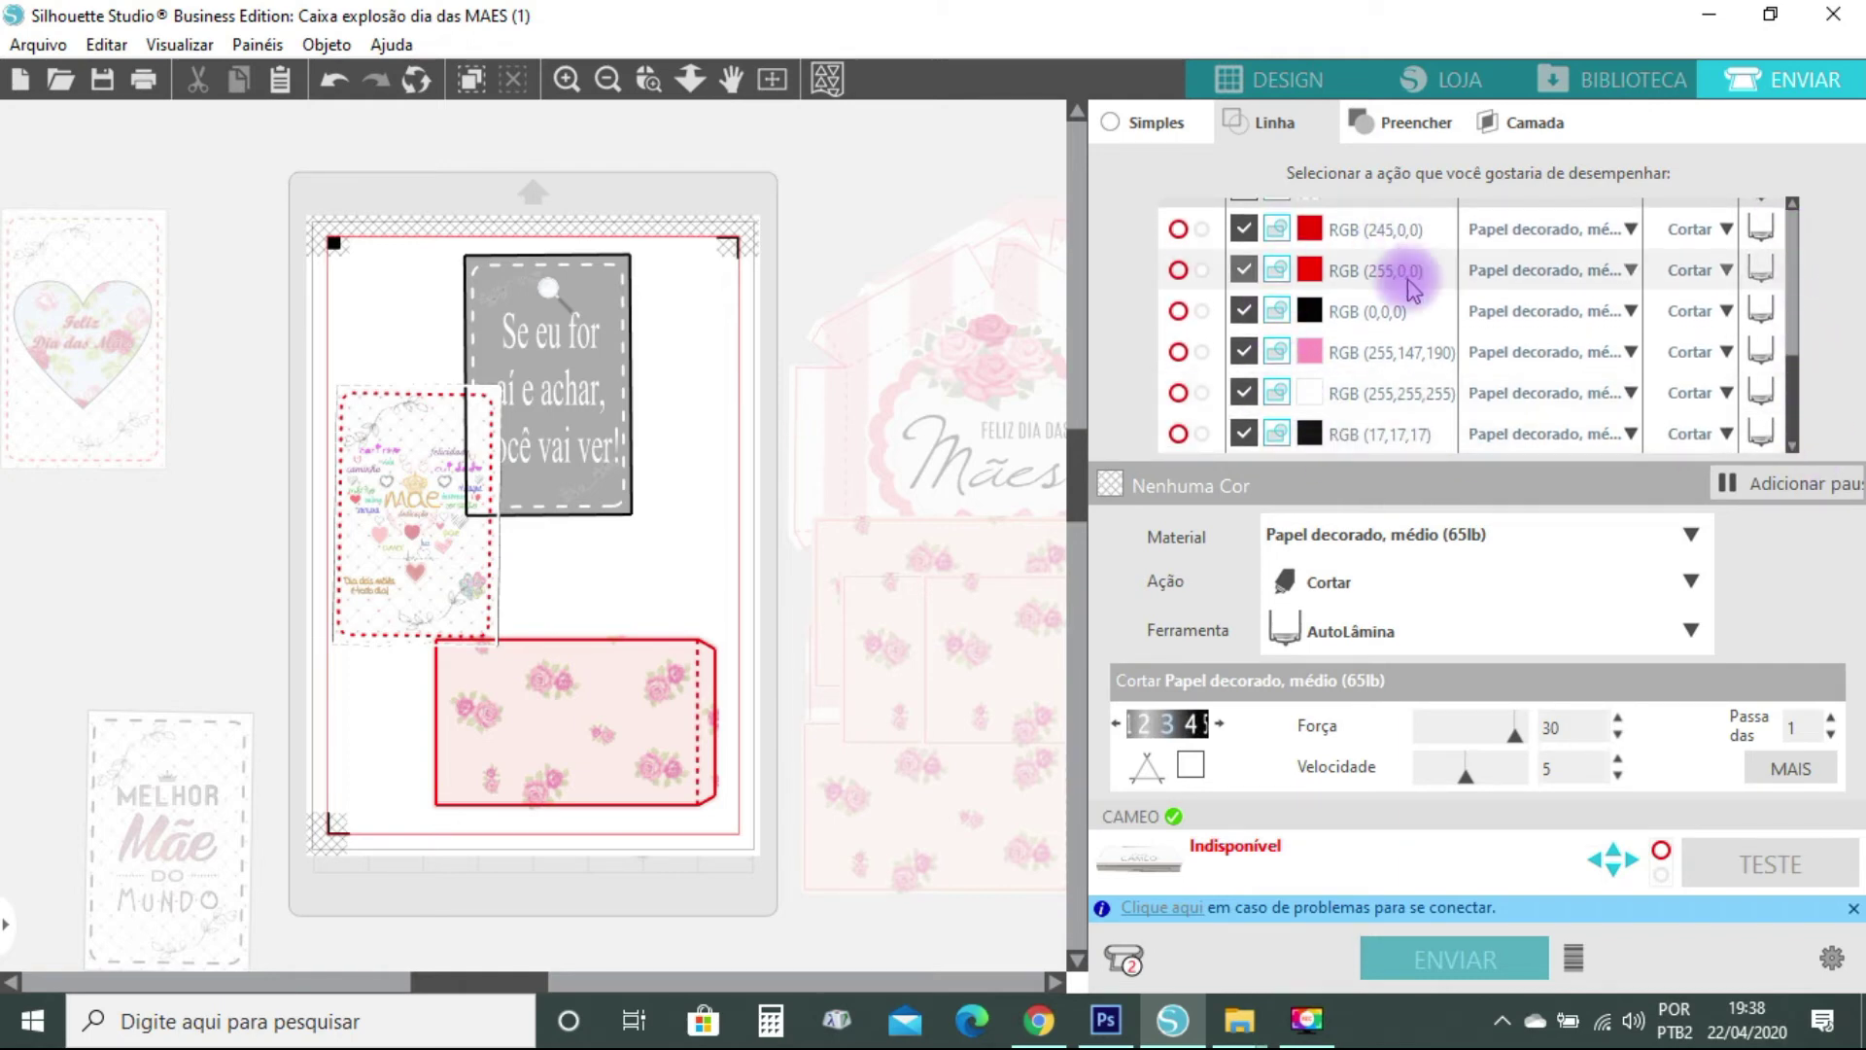
left_click(1245, 311)
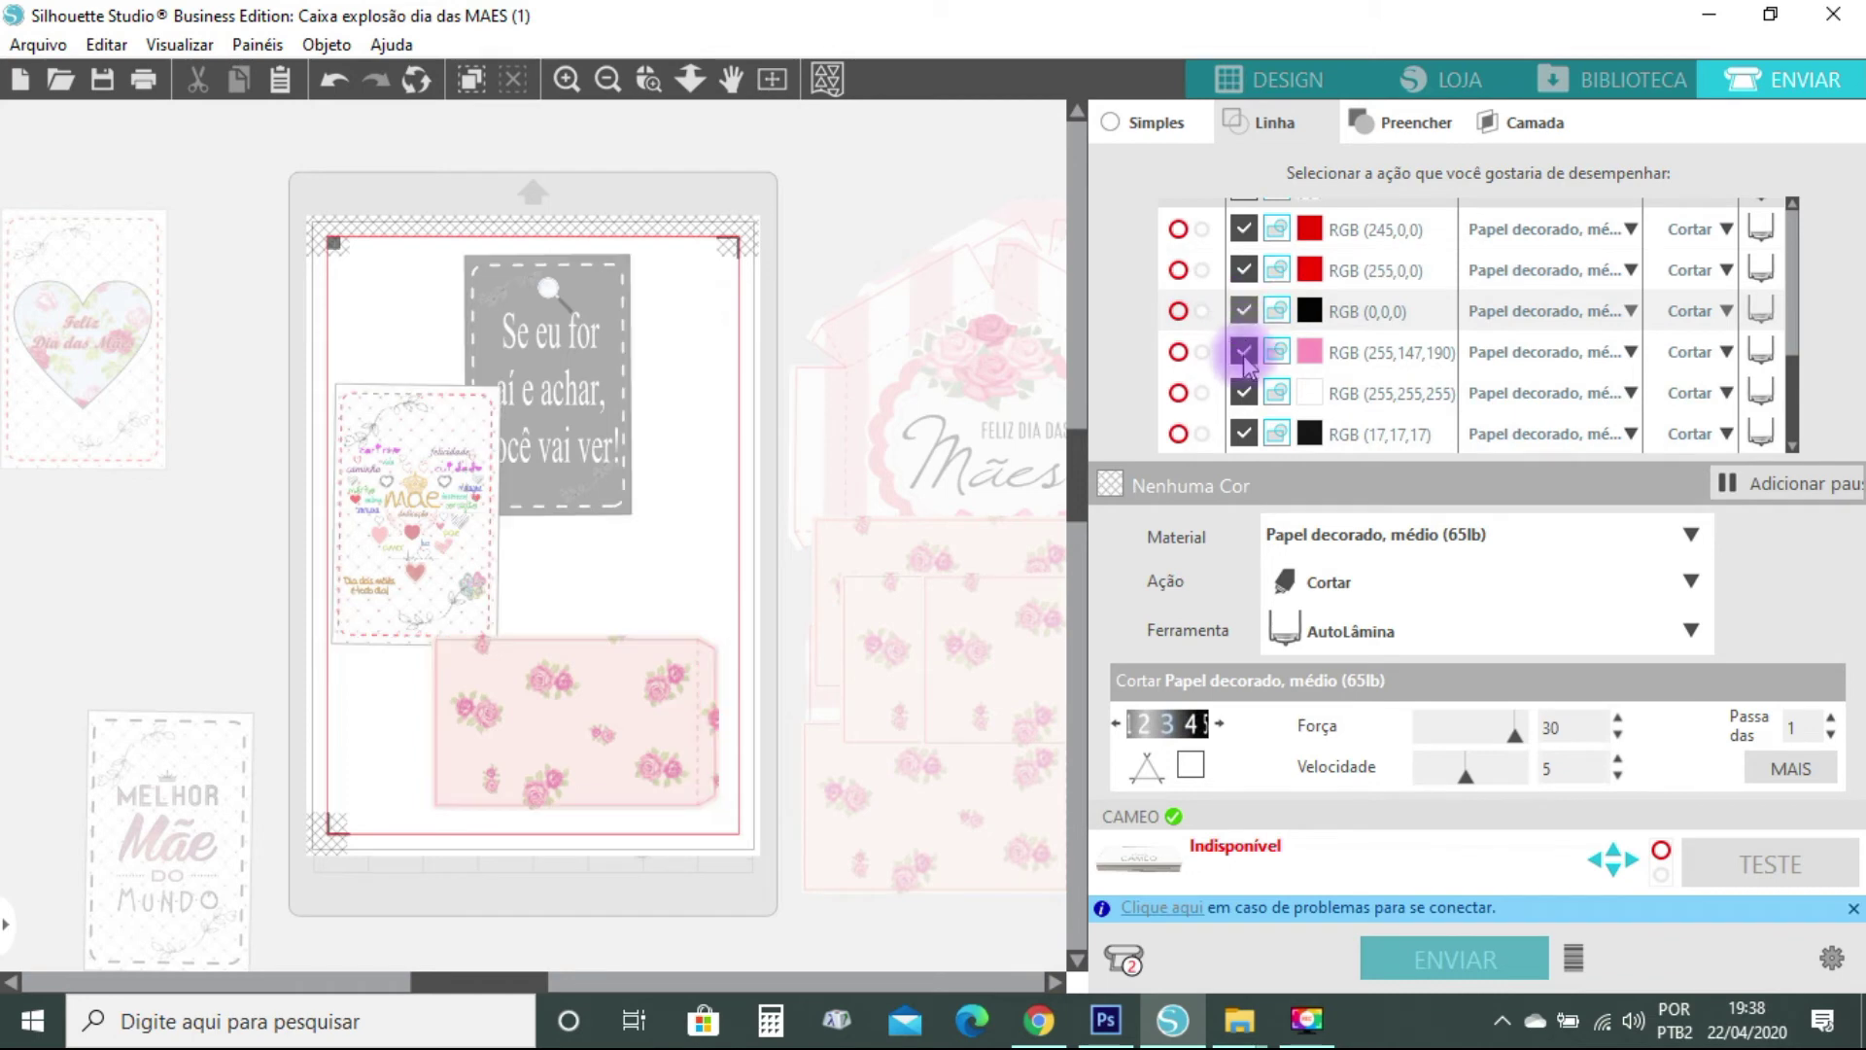
left_click(1244, 352)
left_click(1244, 434)
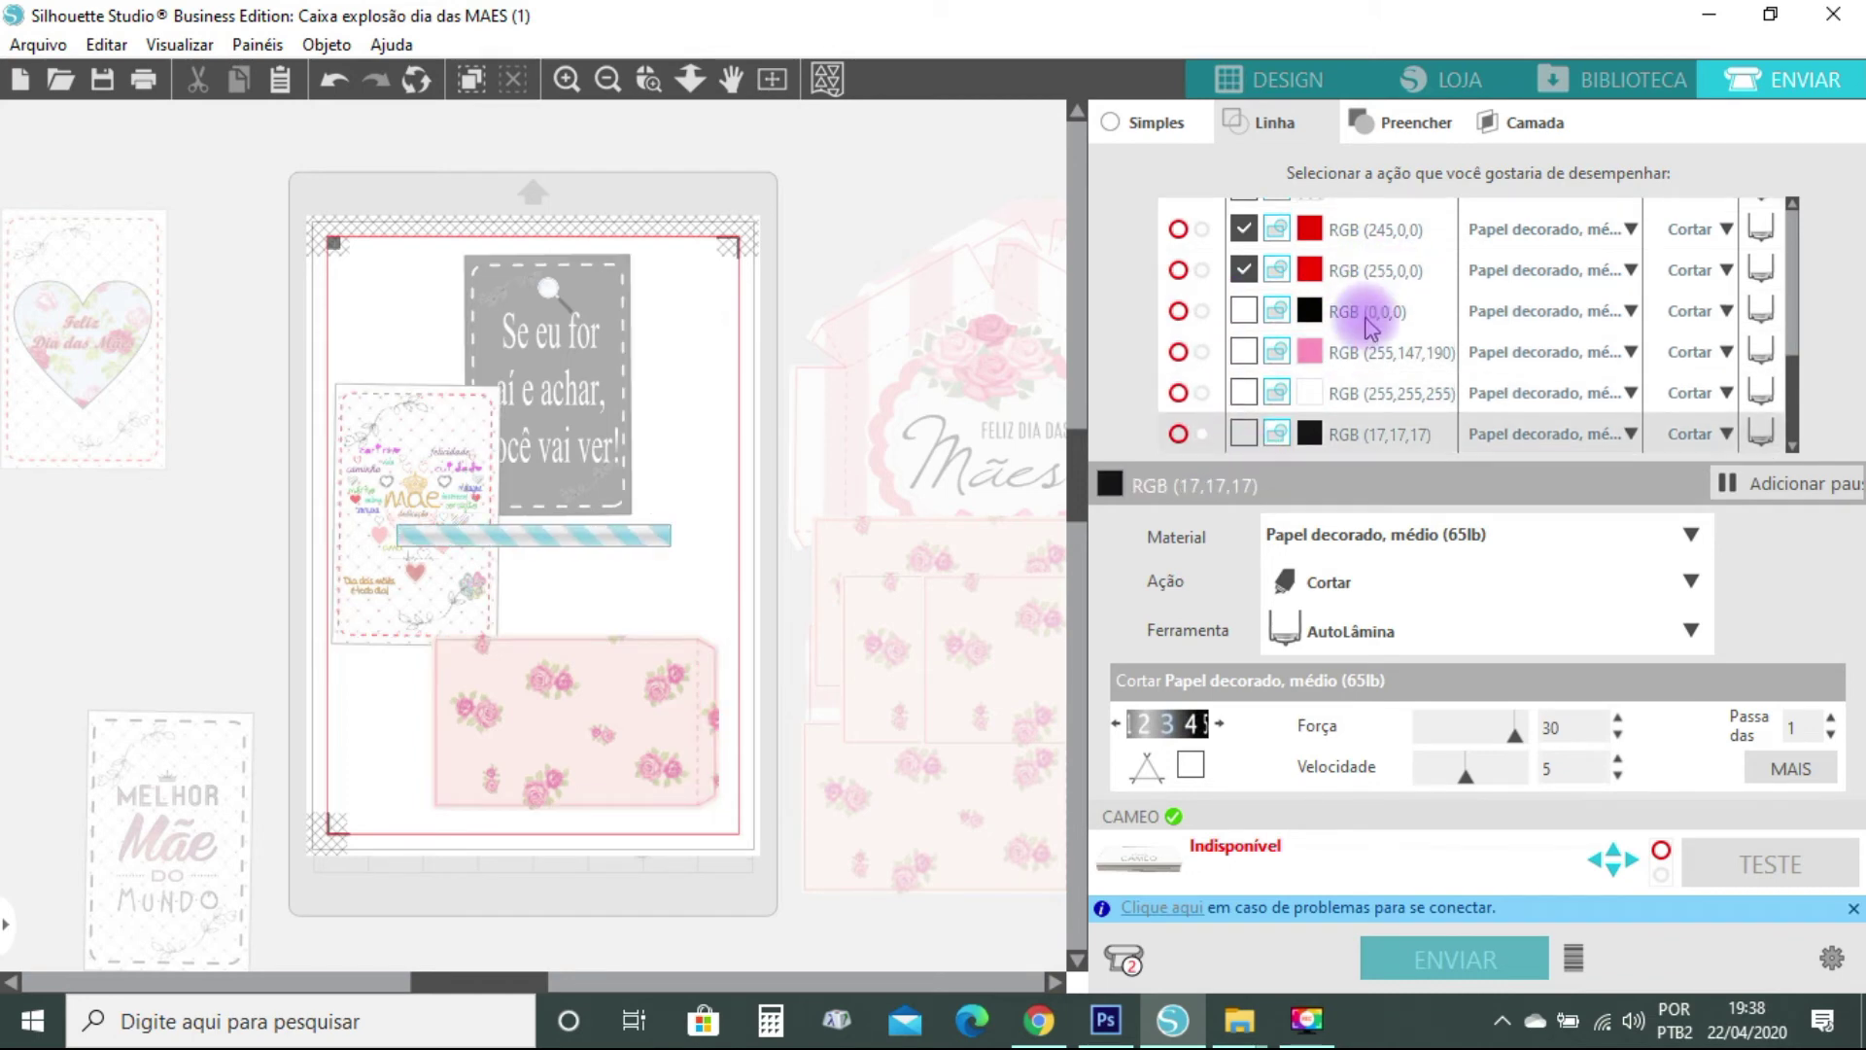
scroll(1312, 340, "up", 2)
left_click(1245, 293)
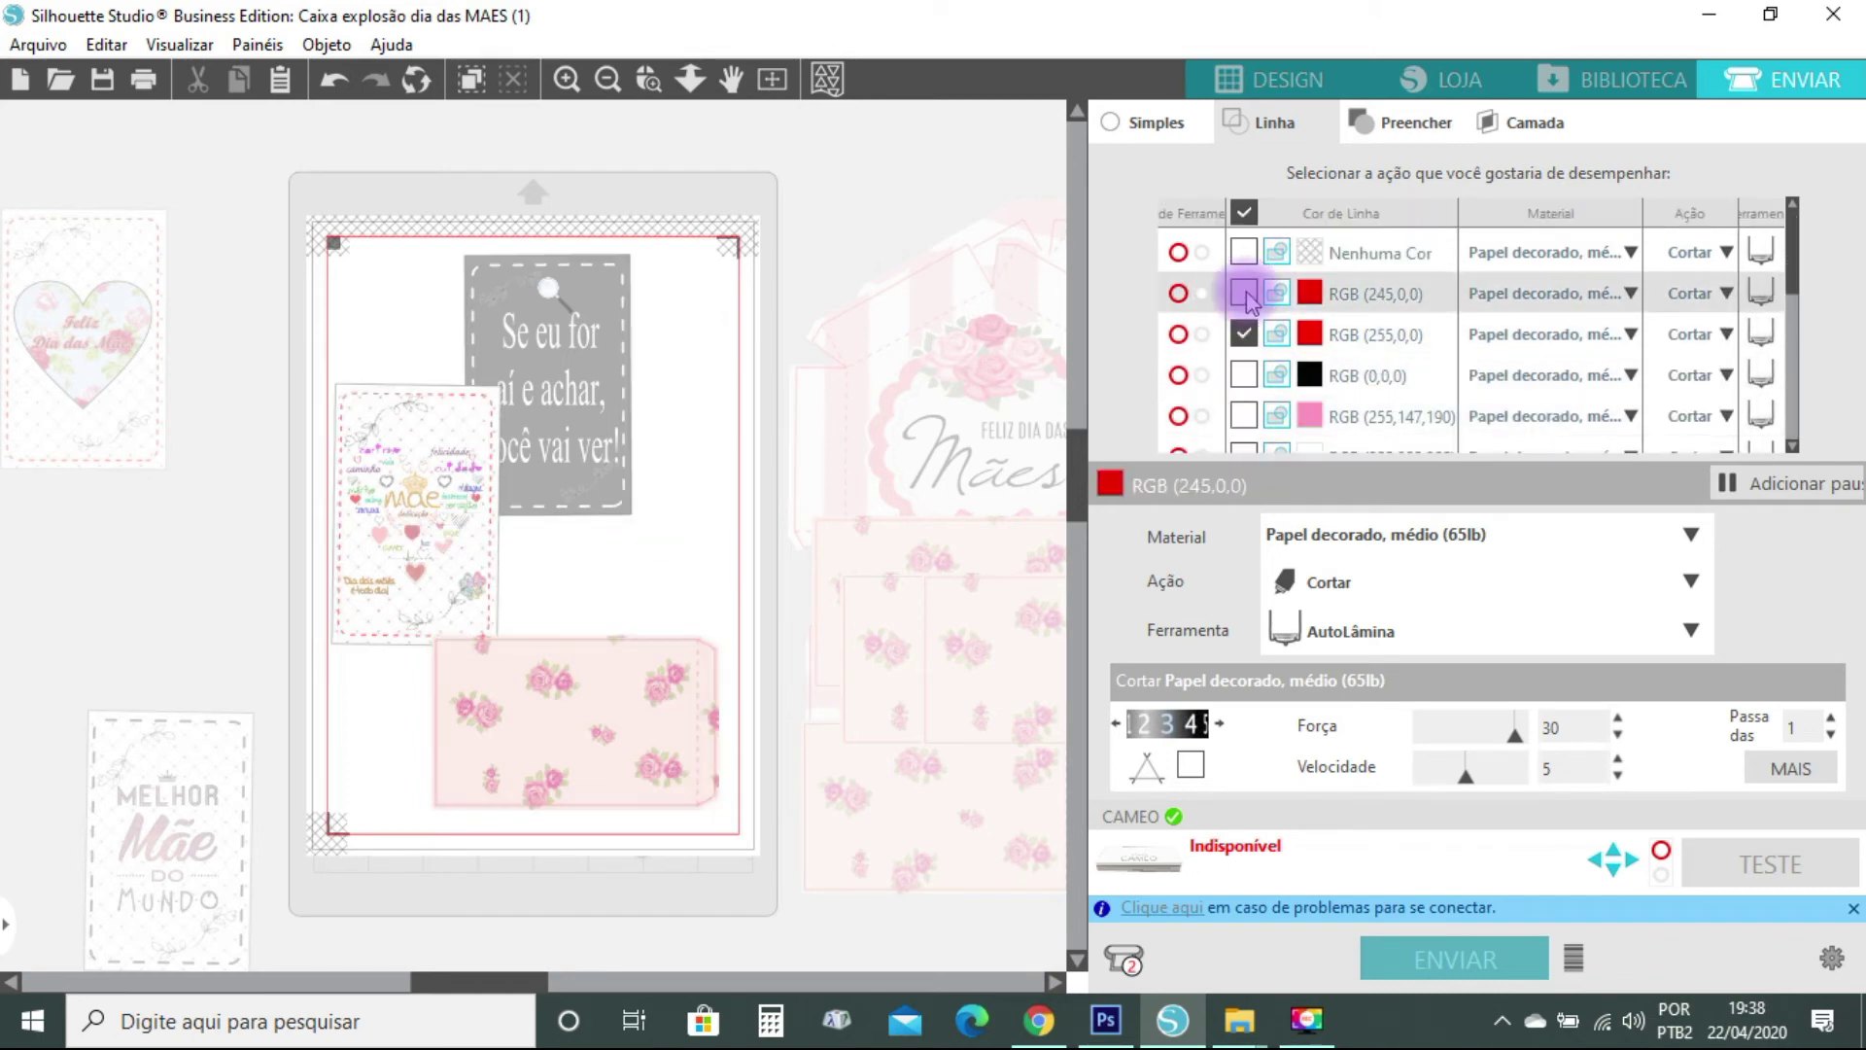
left_click(1372, 334)
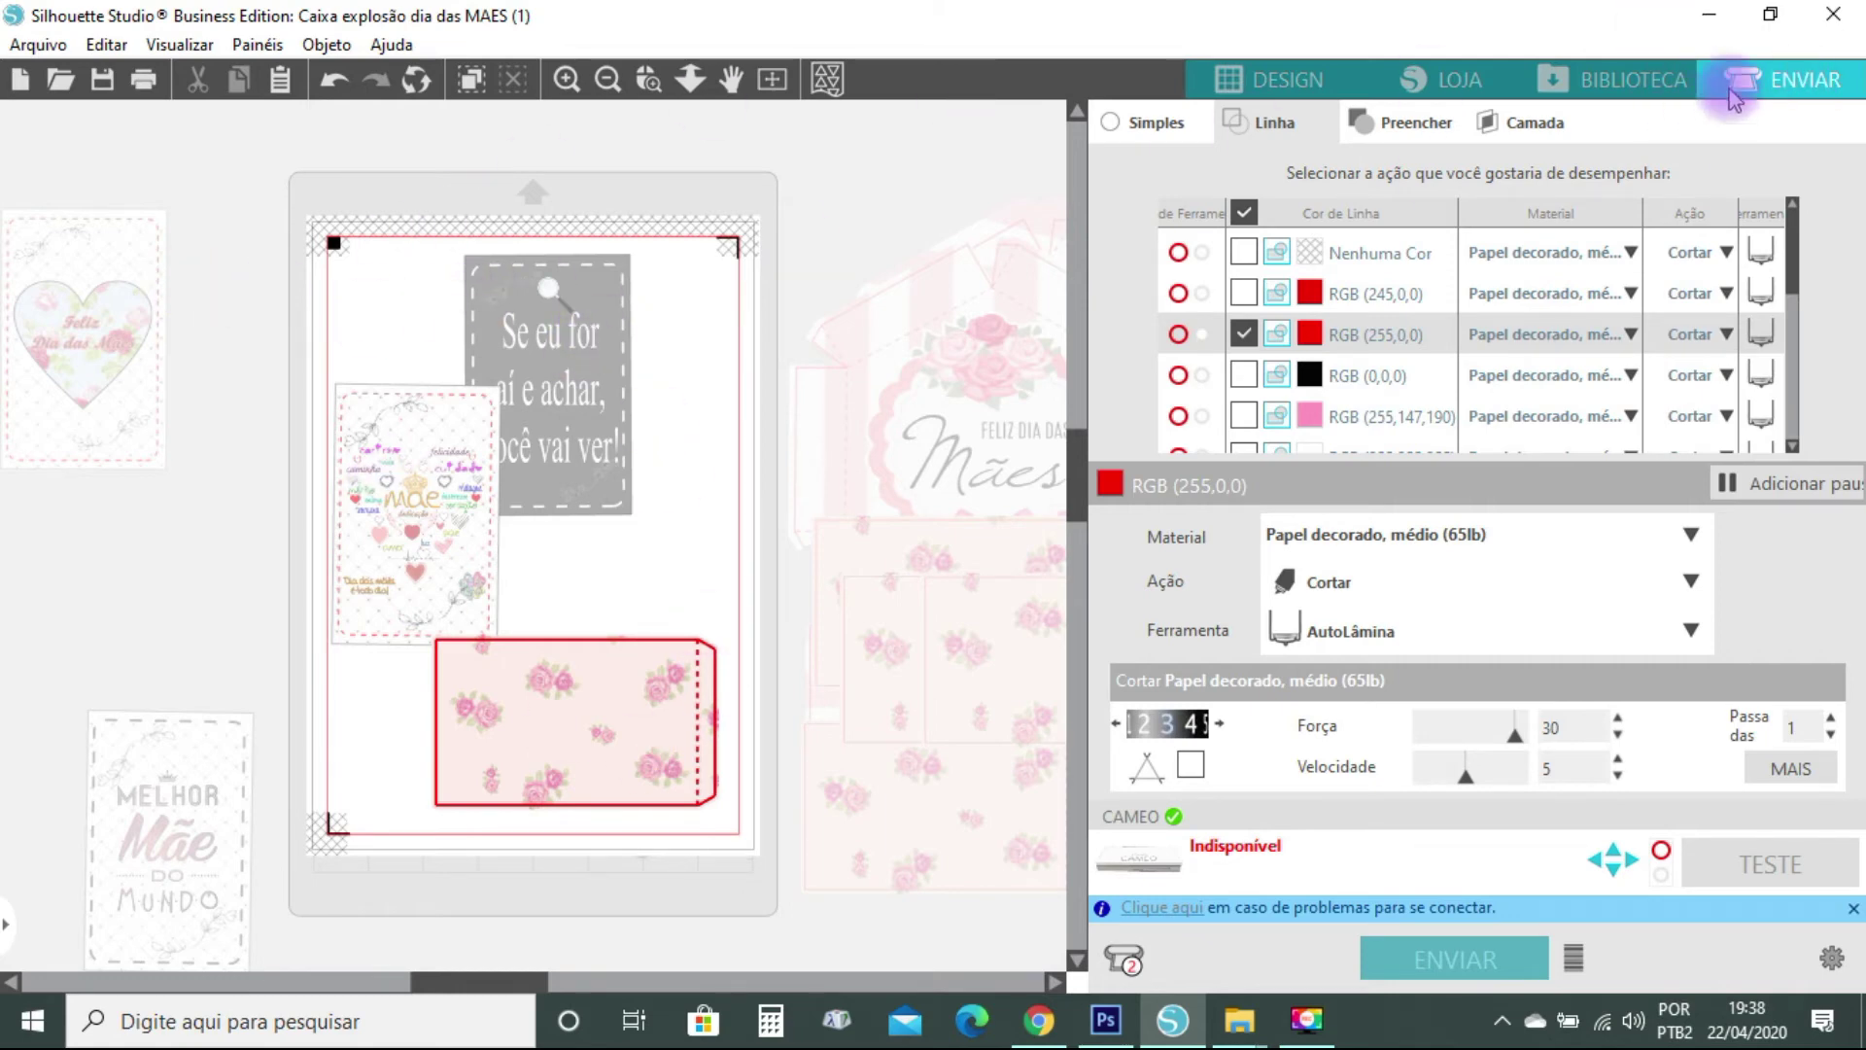
Return to the design view, move the floral envelope and the "mãe" card off the page, and rearrange the "Melhor Mãe do Mundo" card
left_click(1300, 77)
left_click_drag(1001, 739, 1437, 407)
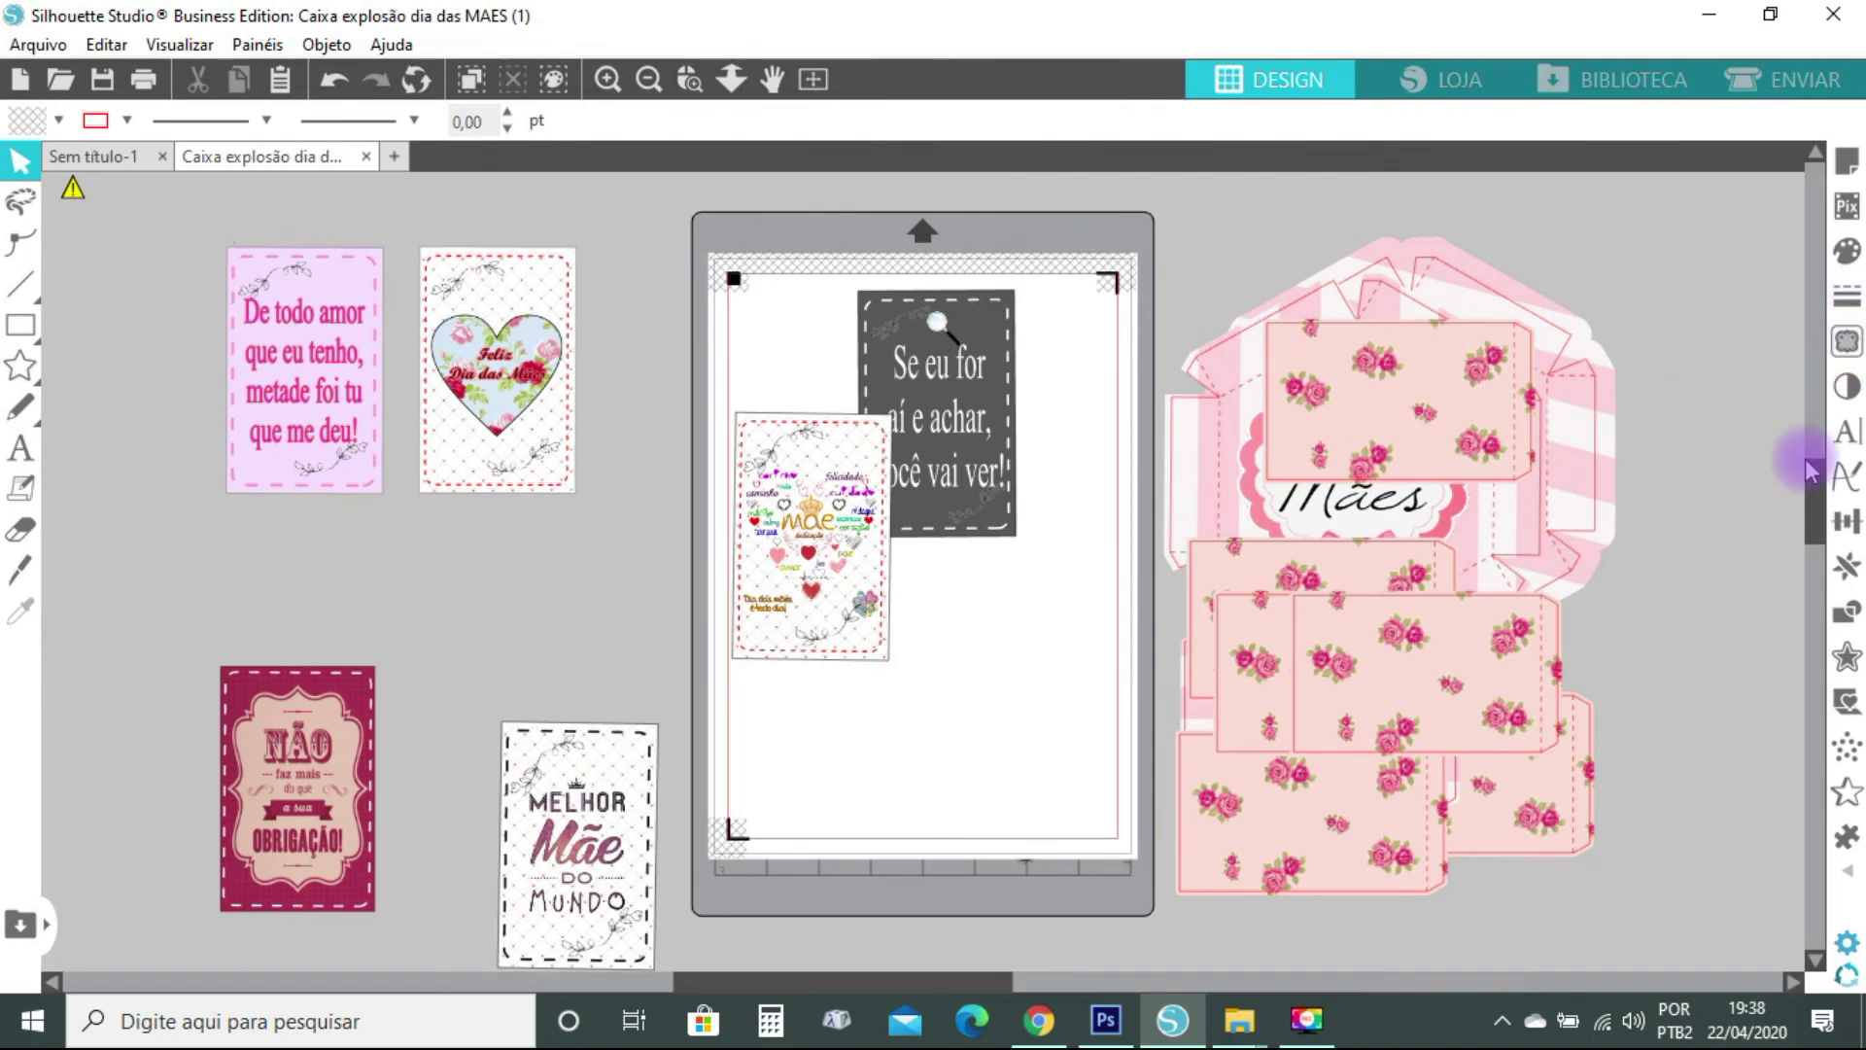
left_click_drag(622, 810, 500, 639)
left_click(1689, 220)
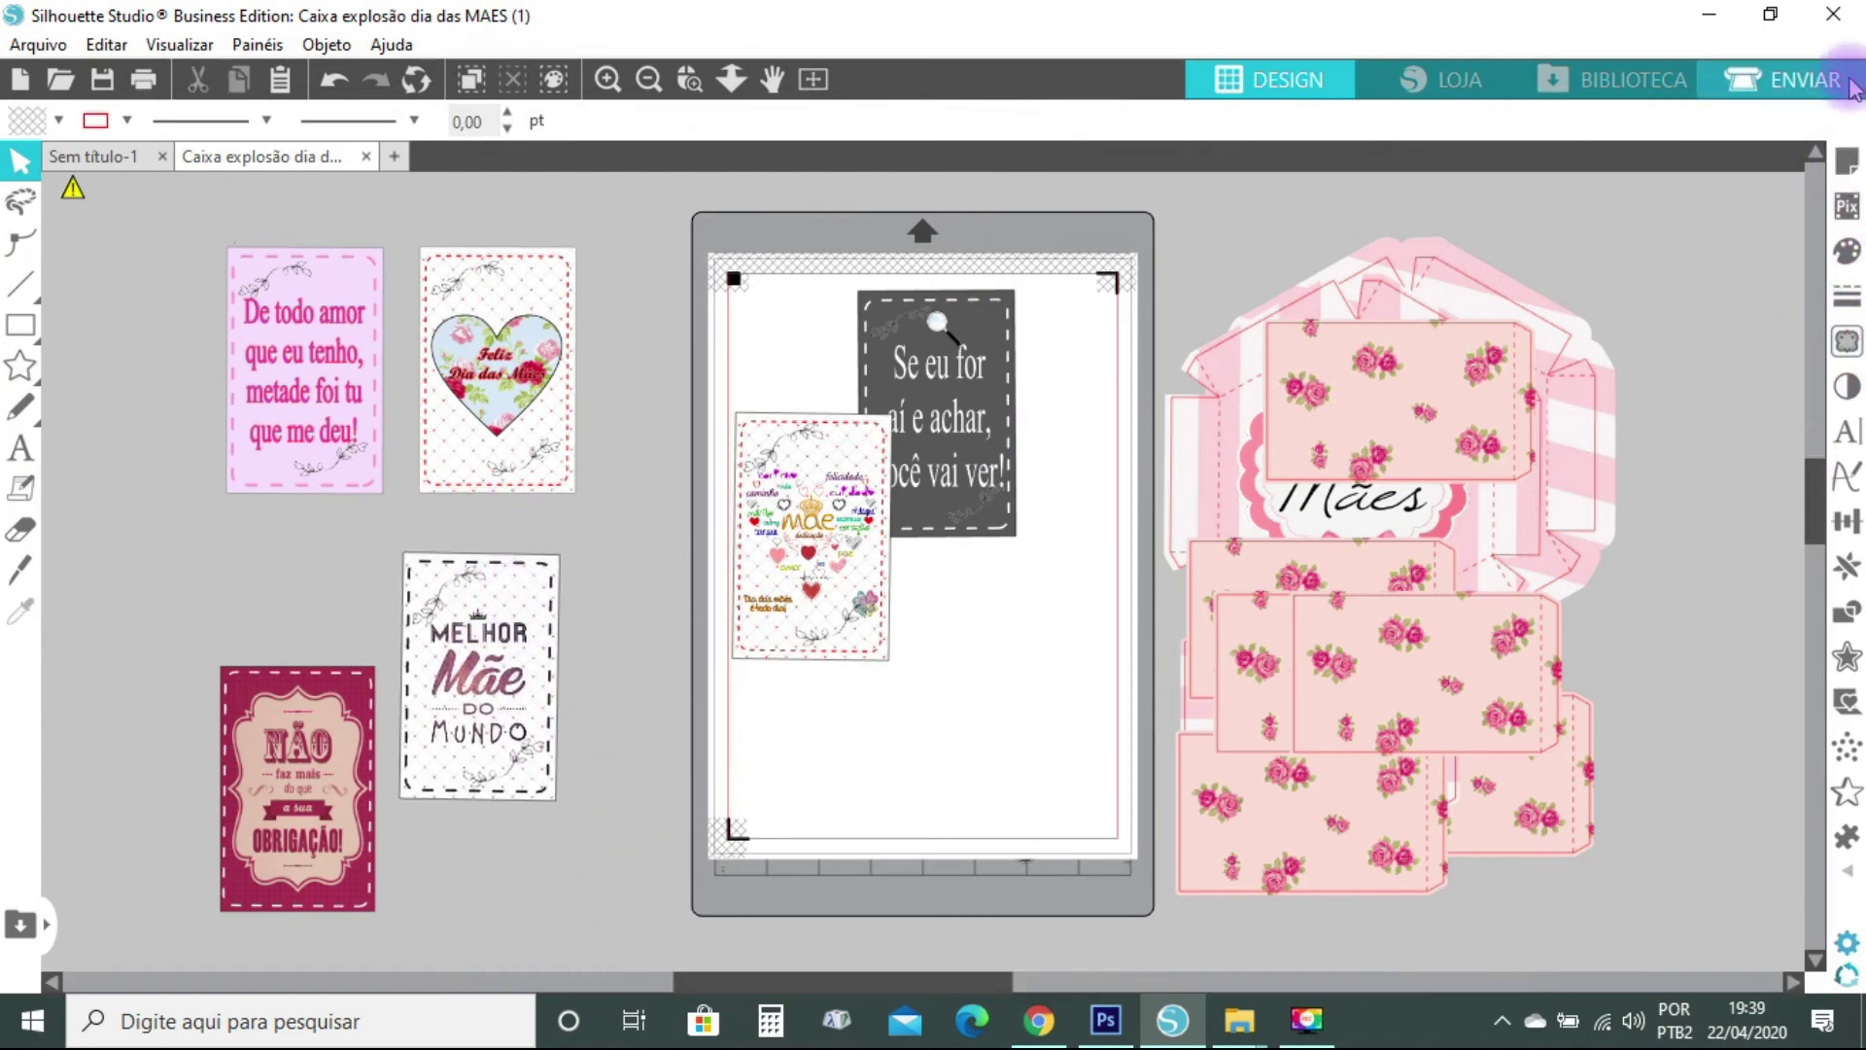
left_click_drag(860, 486, 675, 682)
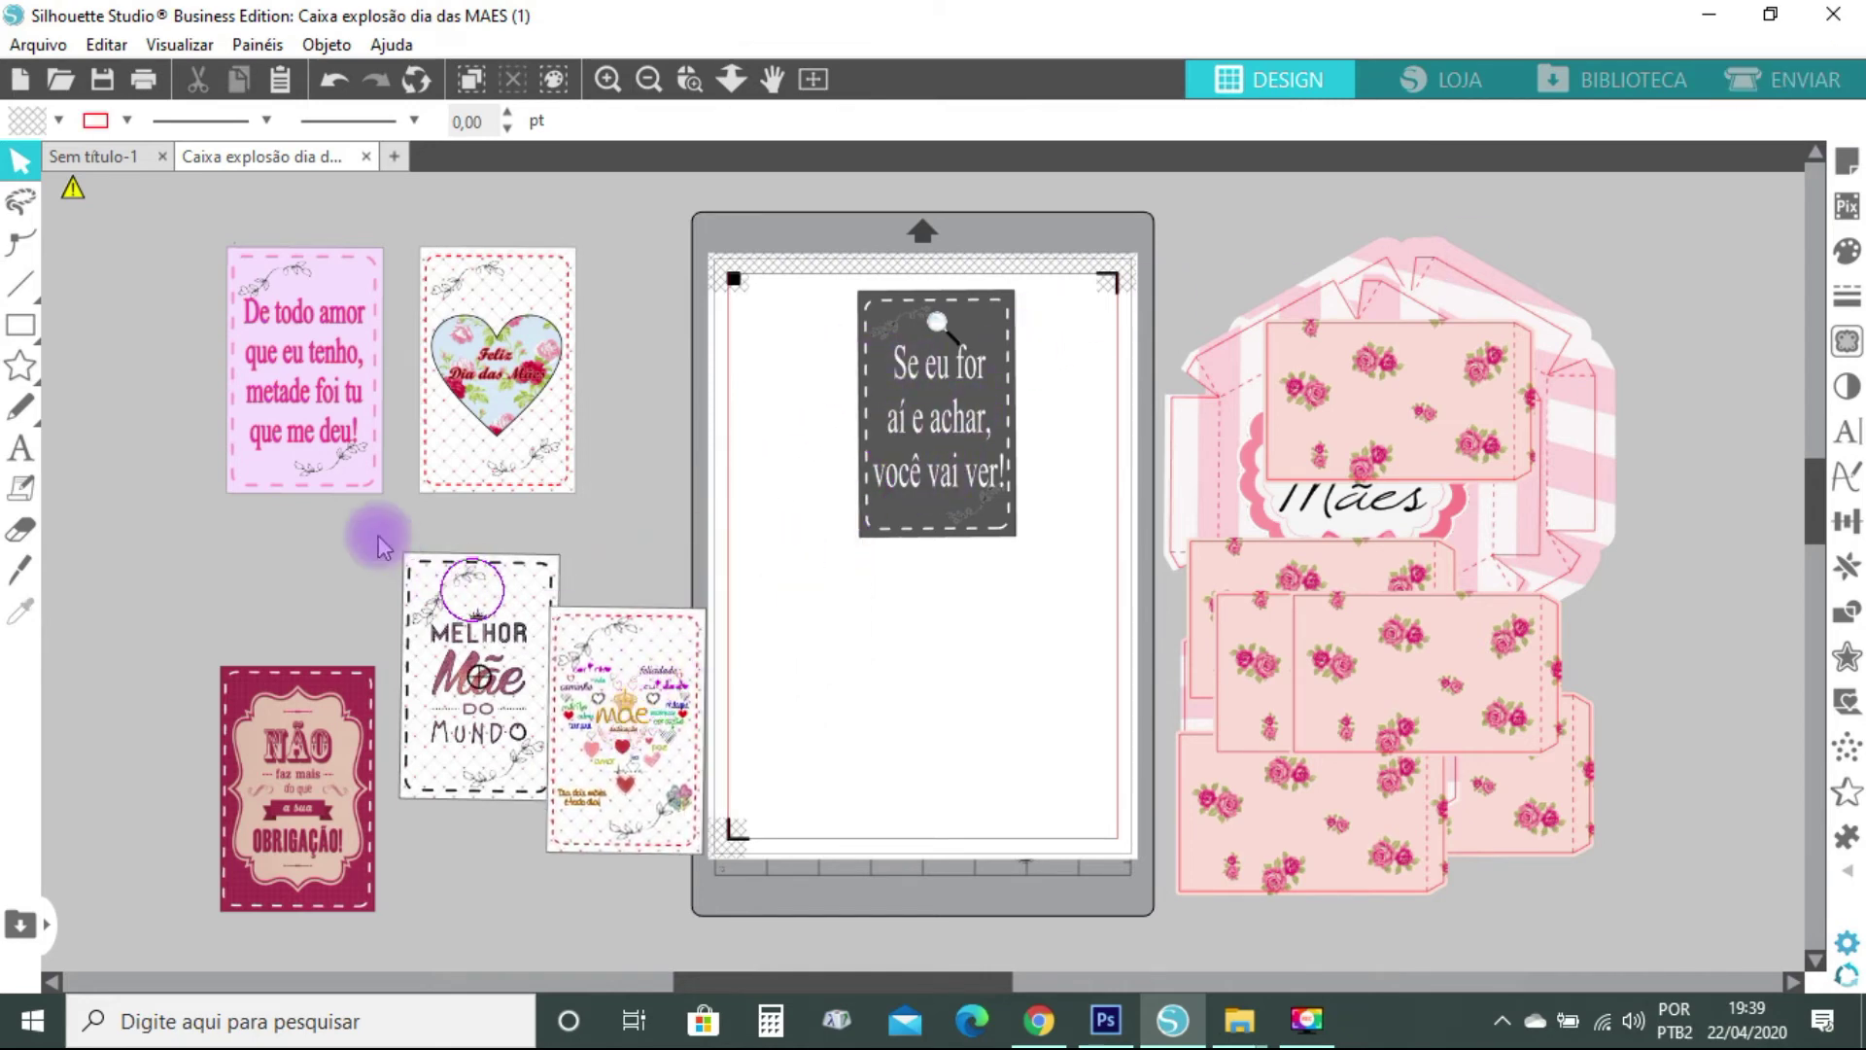
left_click_drag(399, 552, 304, 497)
left_click_drag(669, 702, 583, 691)
Move the dark "Se eu for aí e achar" card toward the middle of the page and ungroup it
left_click_drag(920, 380, 894, 453)
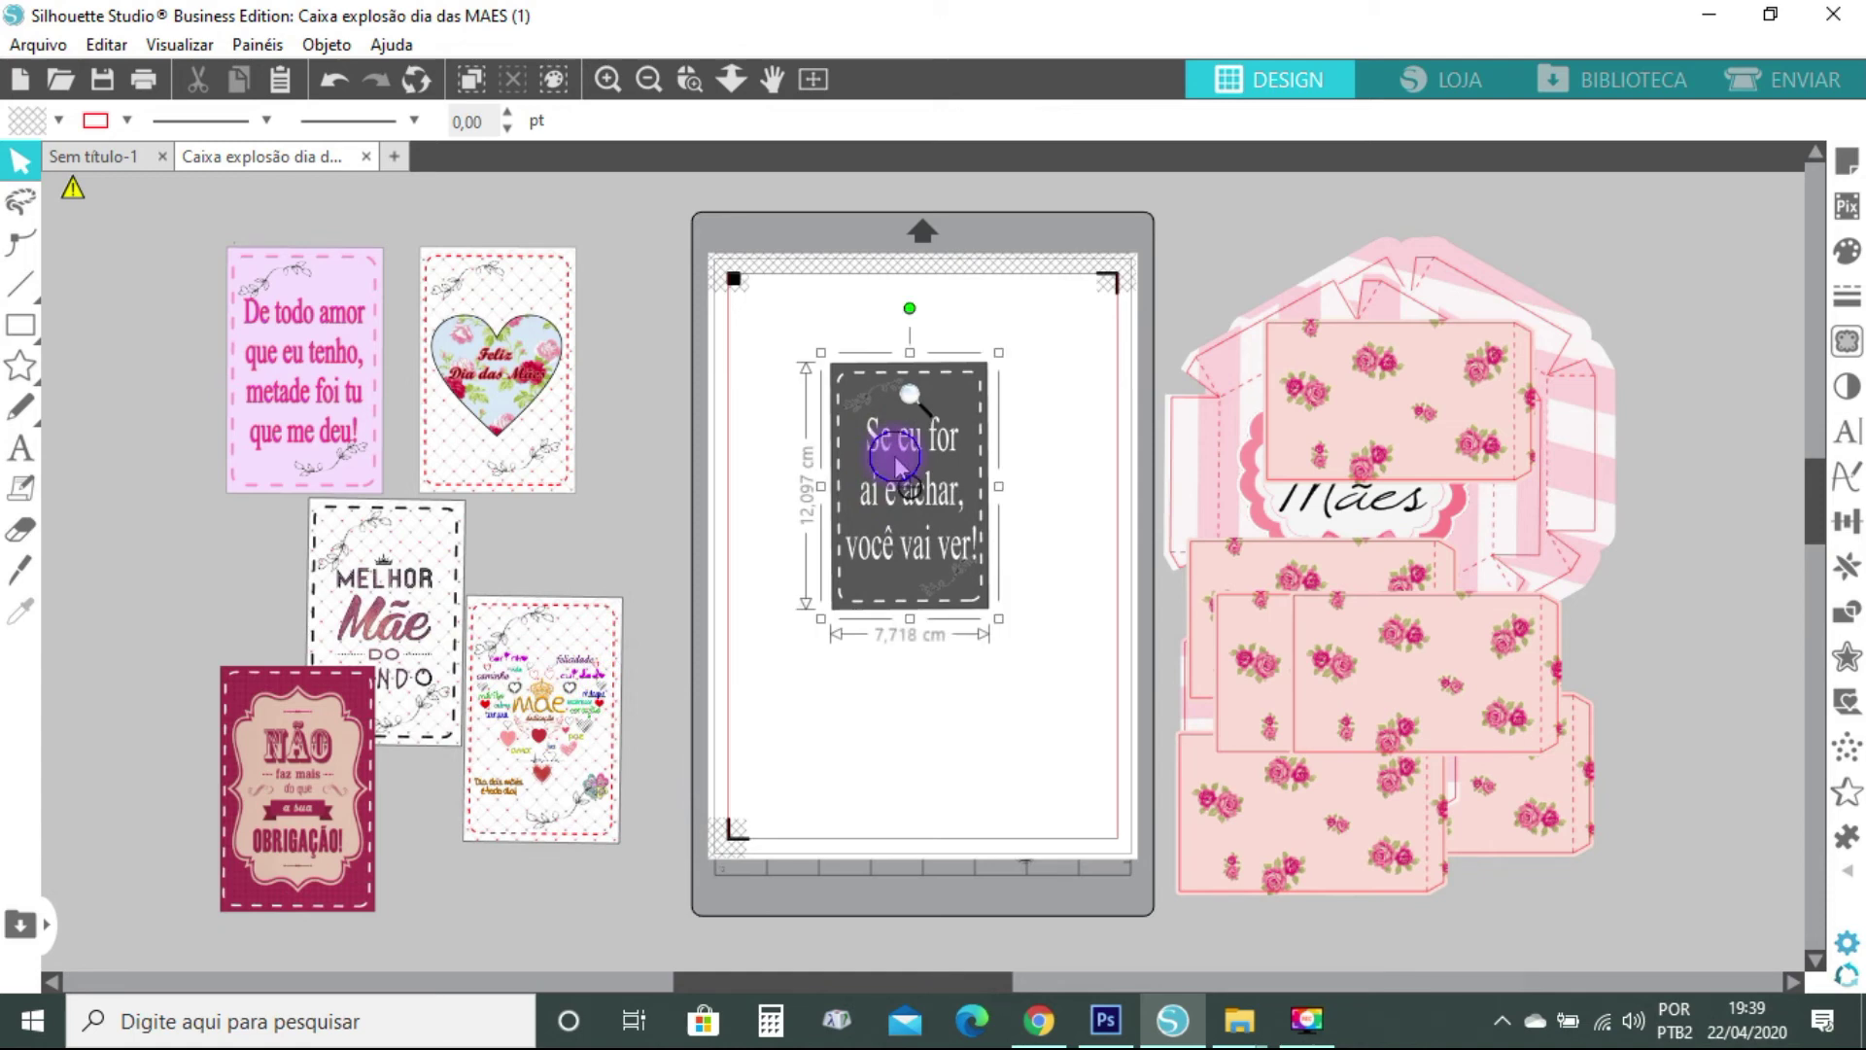
right_click(895, 457)
left_click(1001, 688)
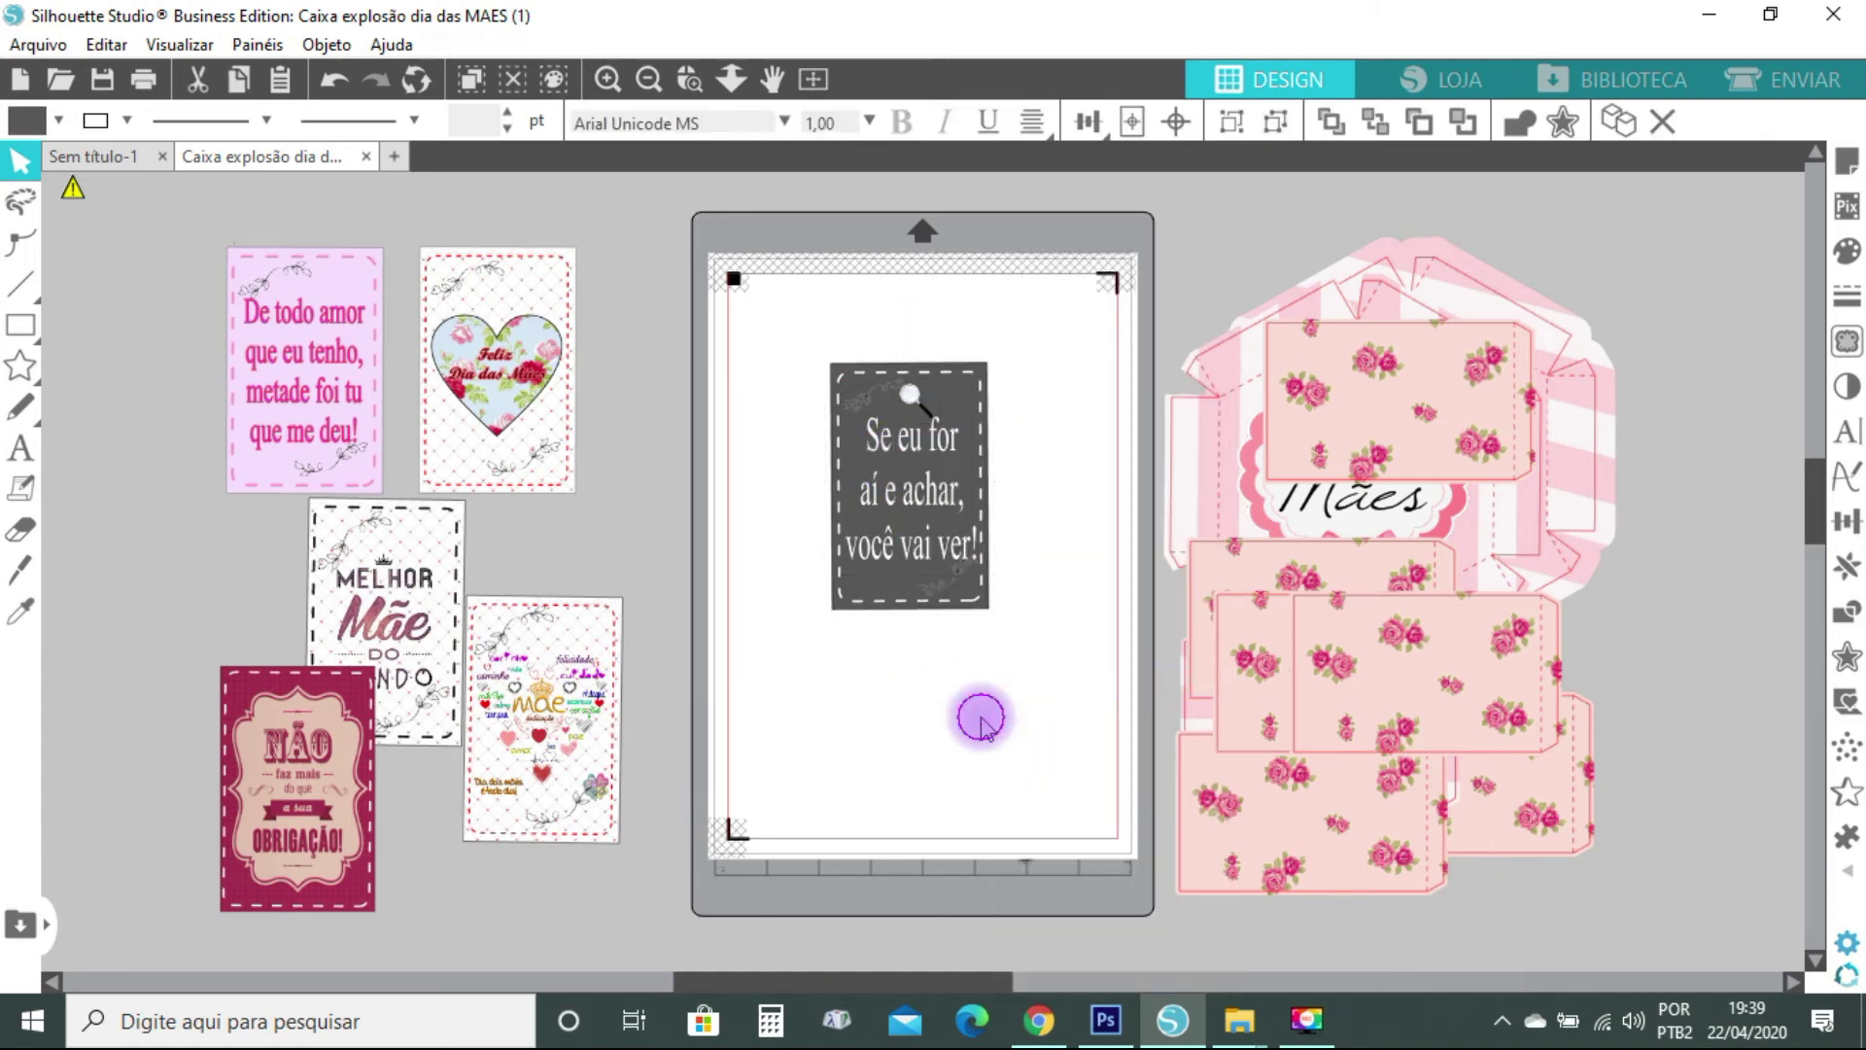
Set the line color of the dark card's background rectangle to red, R 255 (FF0000)
mouse_move(992, 613)
left_mouse_down()
mouse_move(1053, 654)
mouse_move(984, 610)
left_mouse_up()
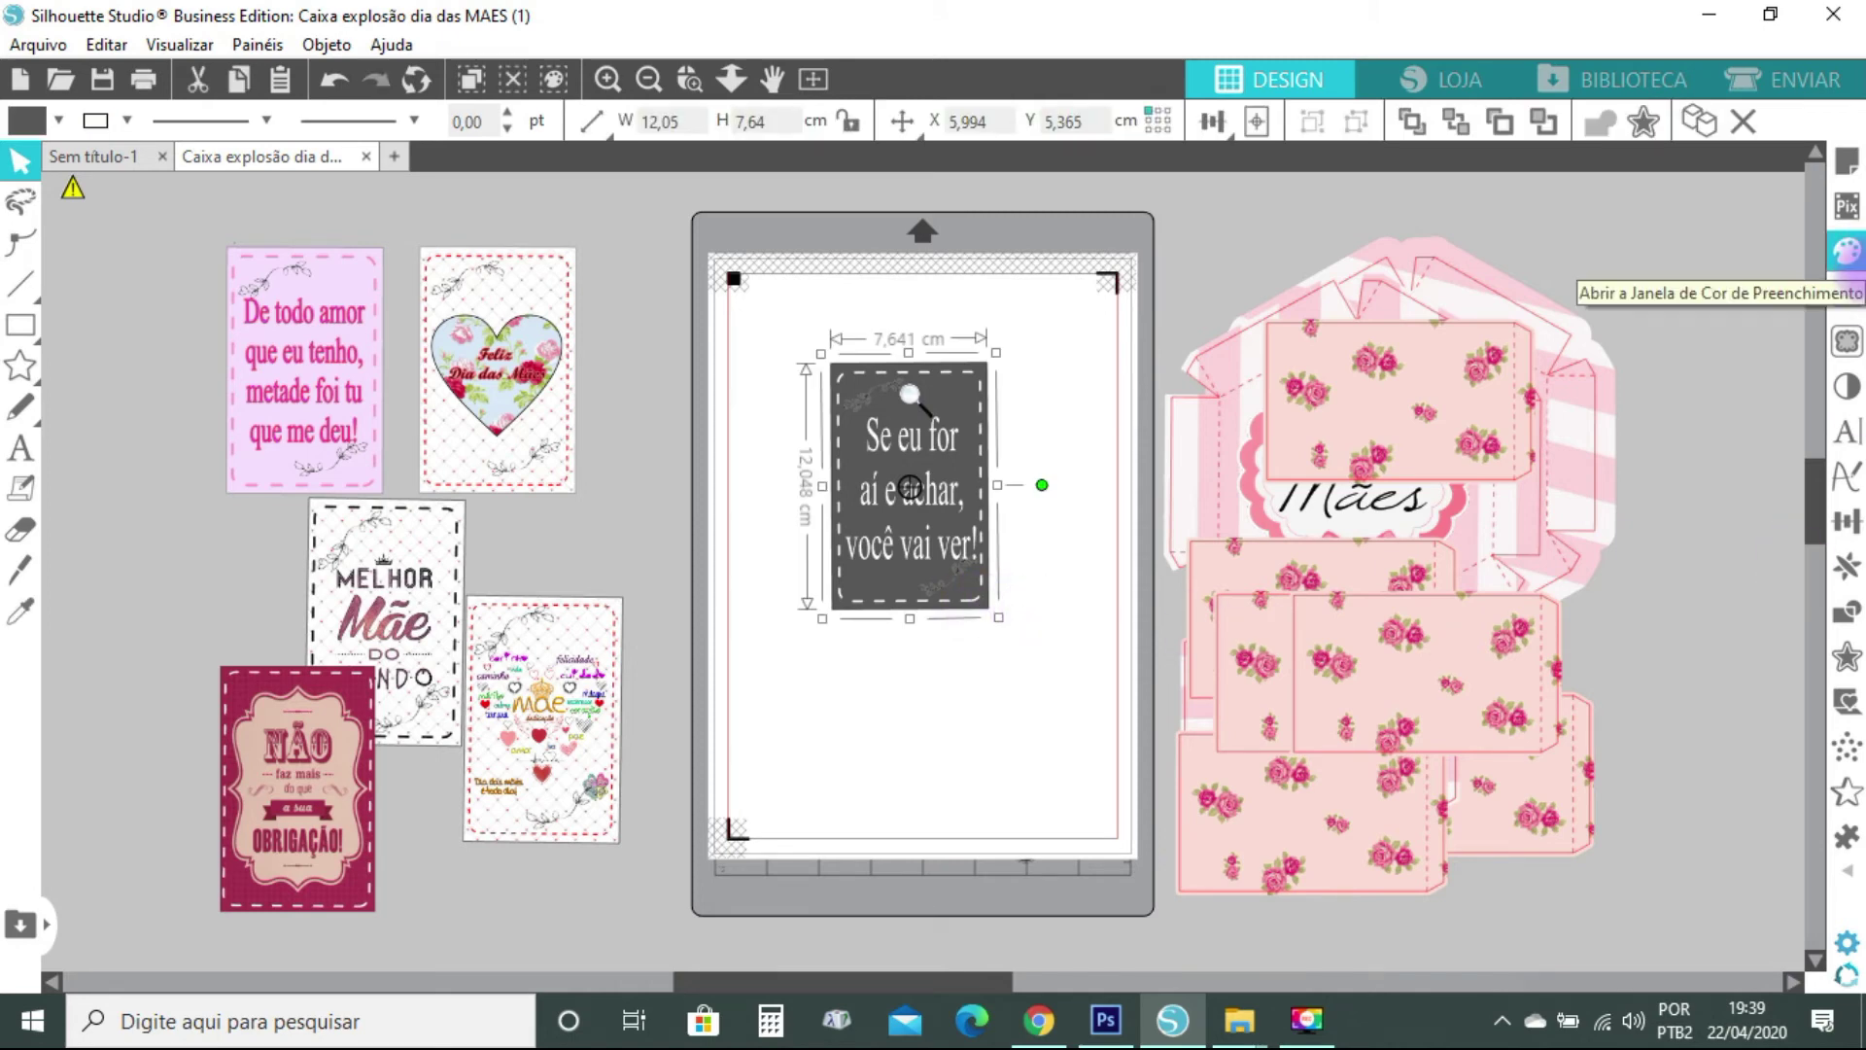
left_click(1847, 294)
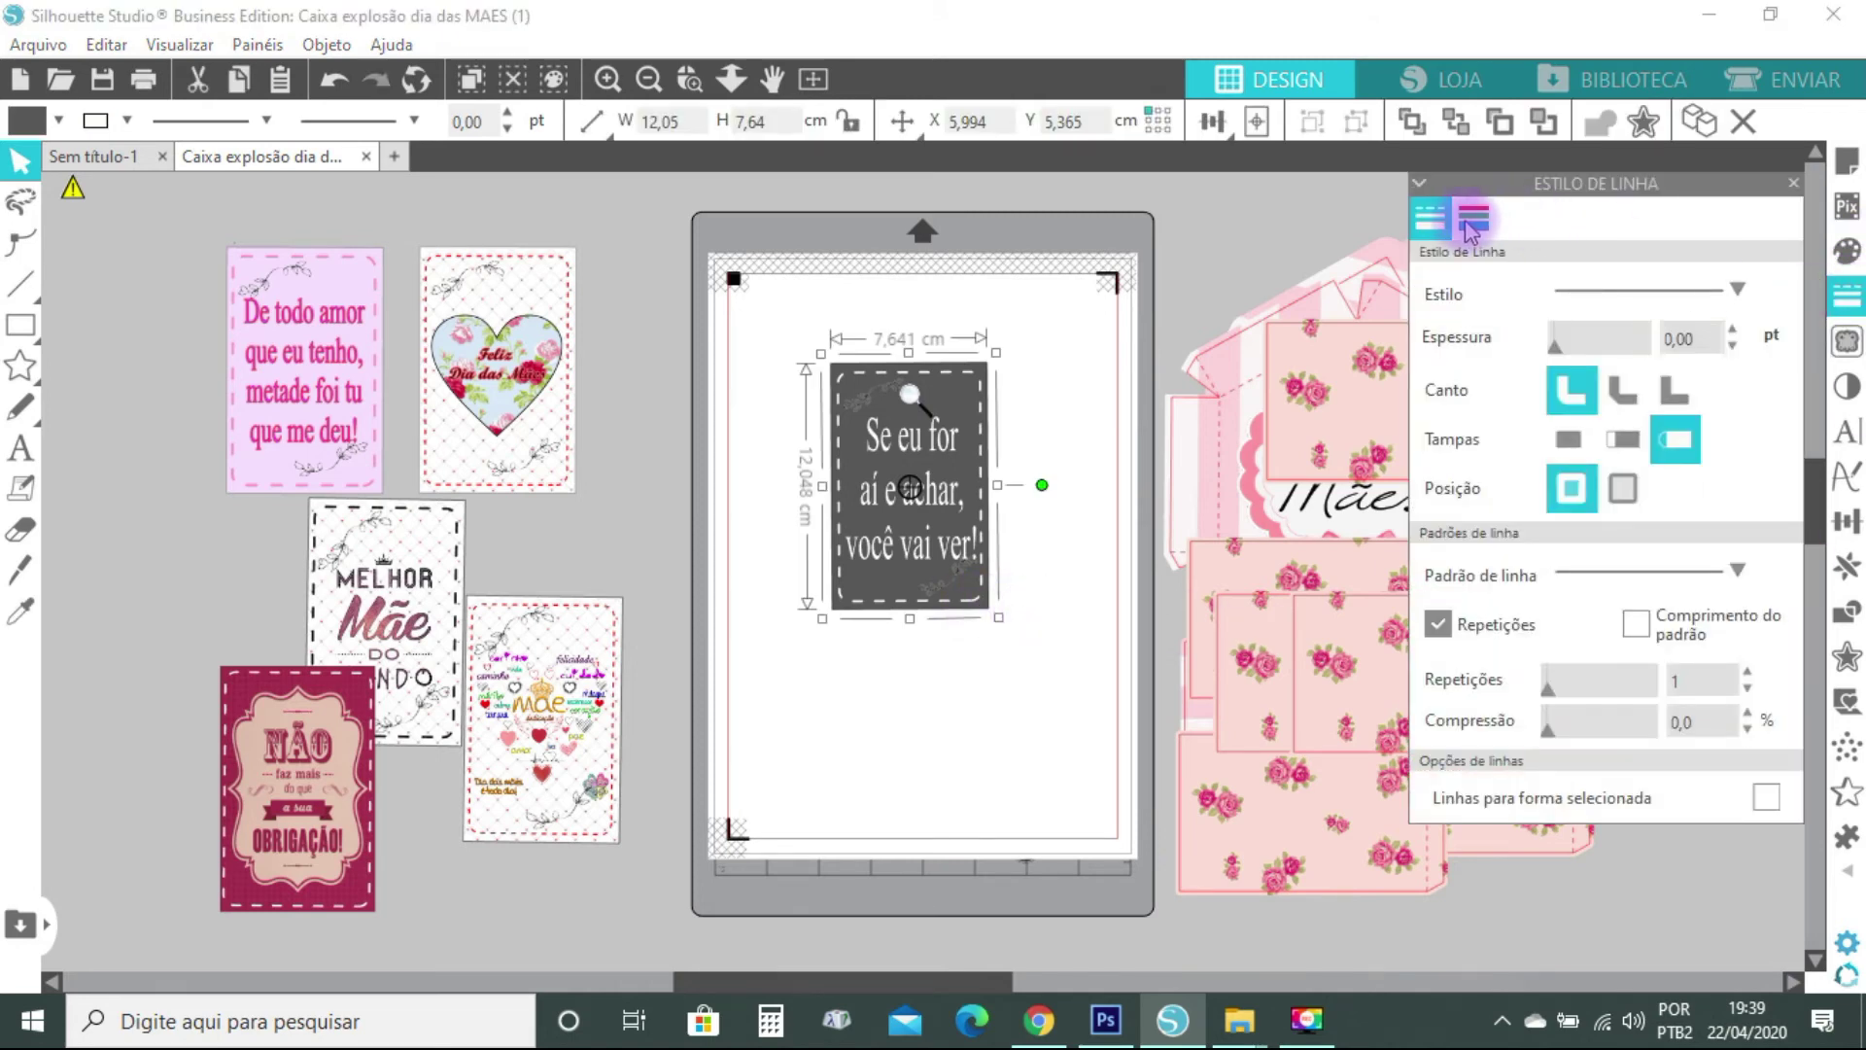
left_click(1472, 221)
left_click(1425, 688)
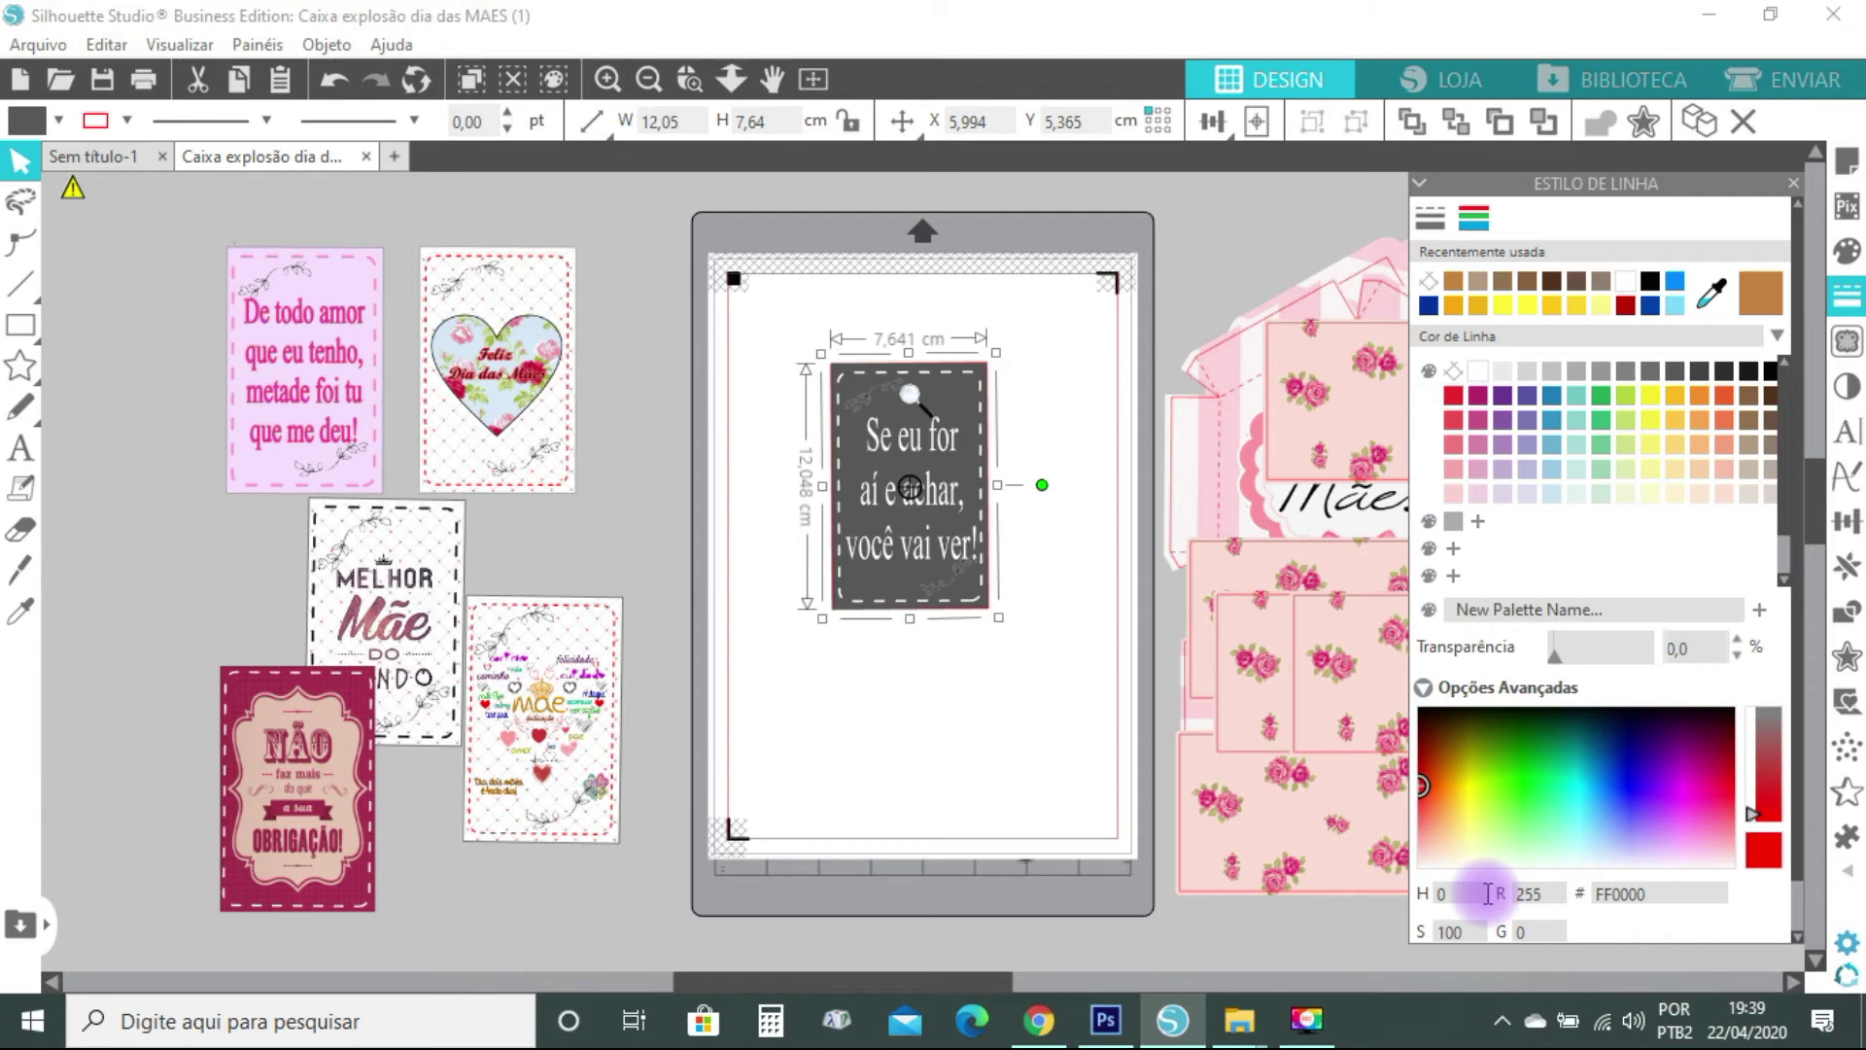
left_click(1794, 183)
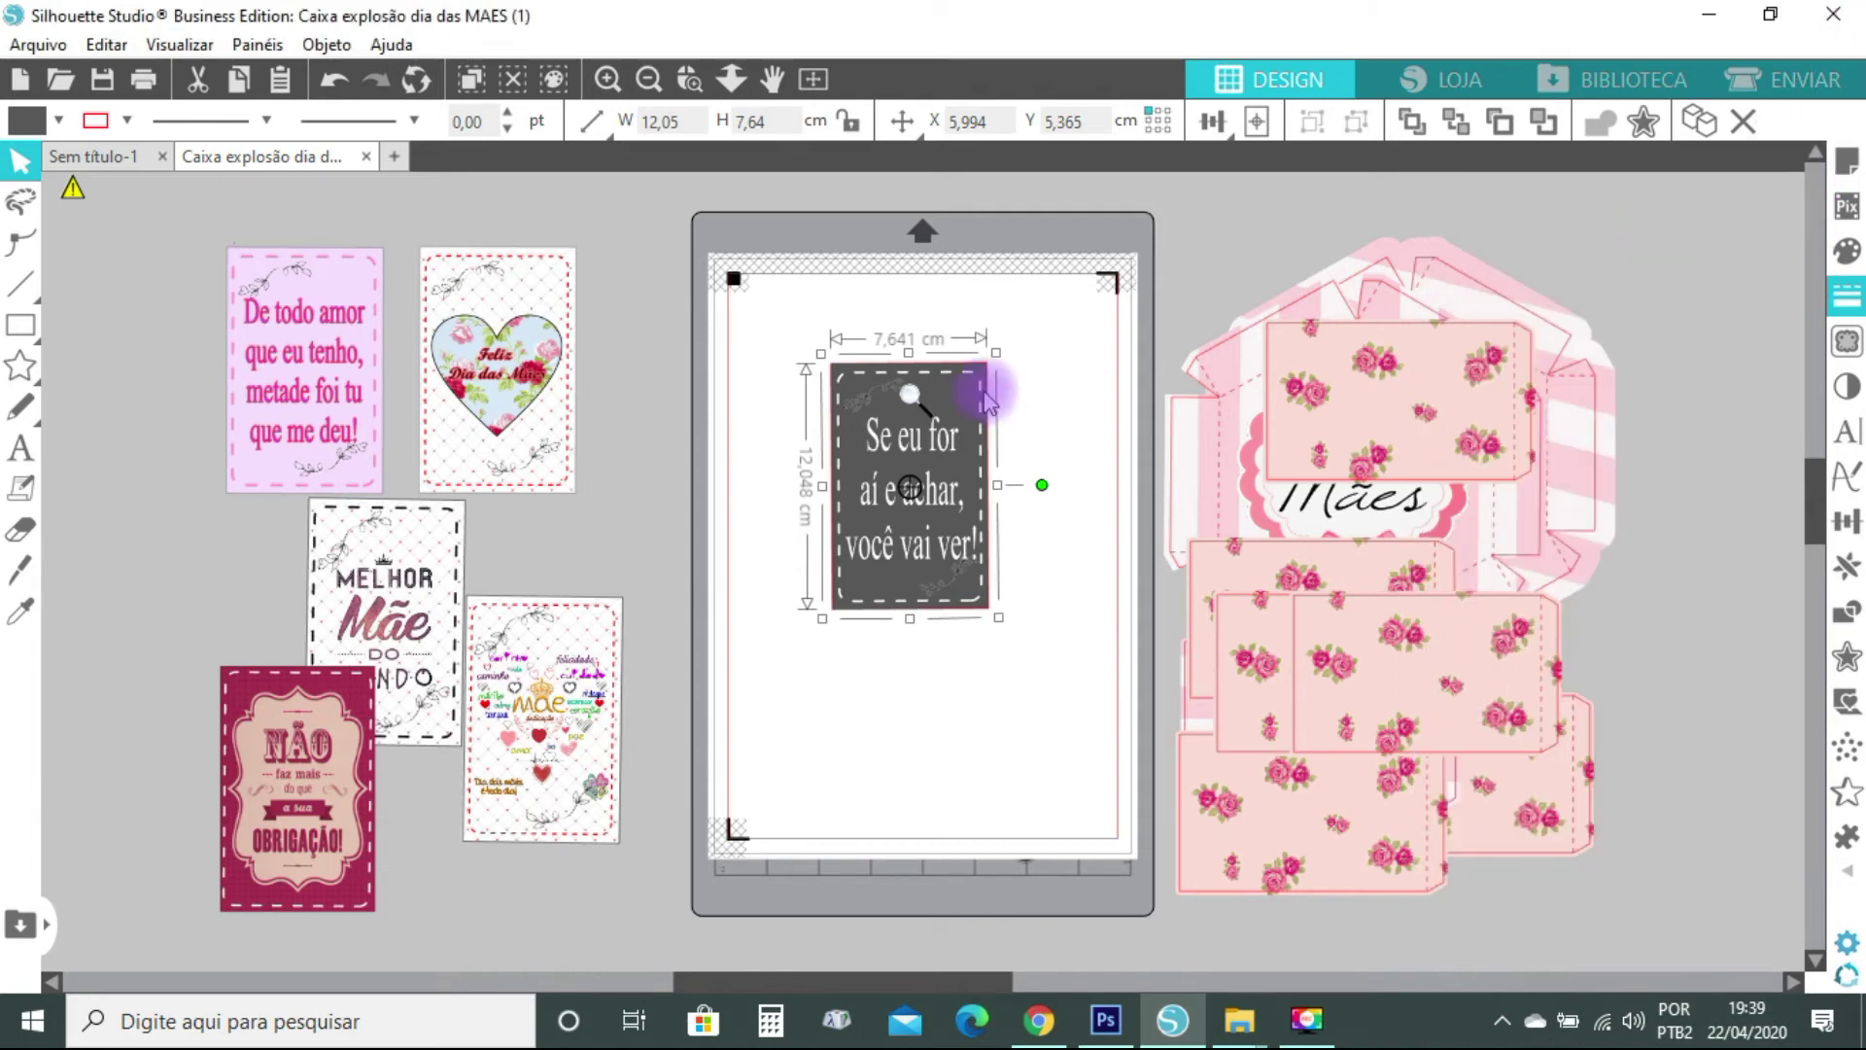
Group all parts of the dark card again and move it off the page with the finished pieces
left_click_drag(744, 425, 999, 667)
right_click(951, 597)
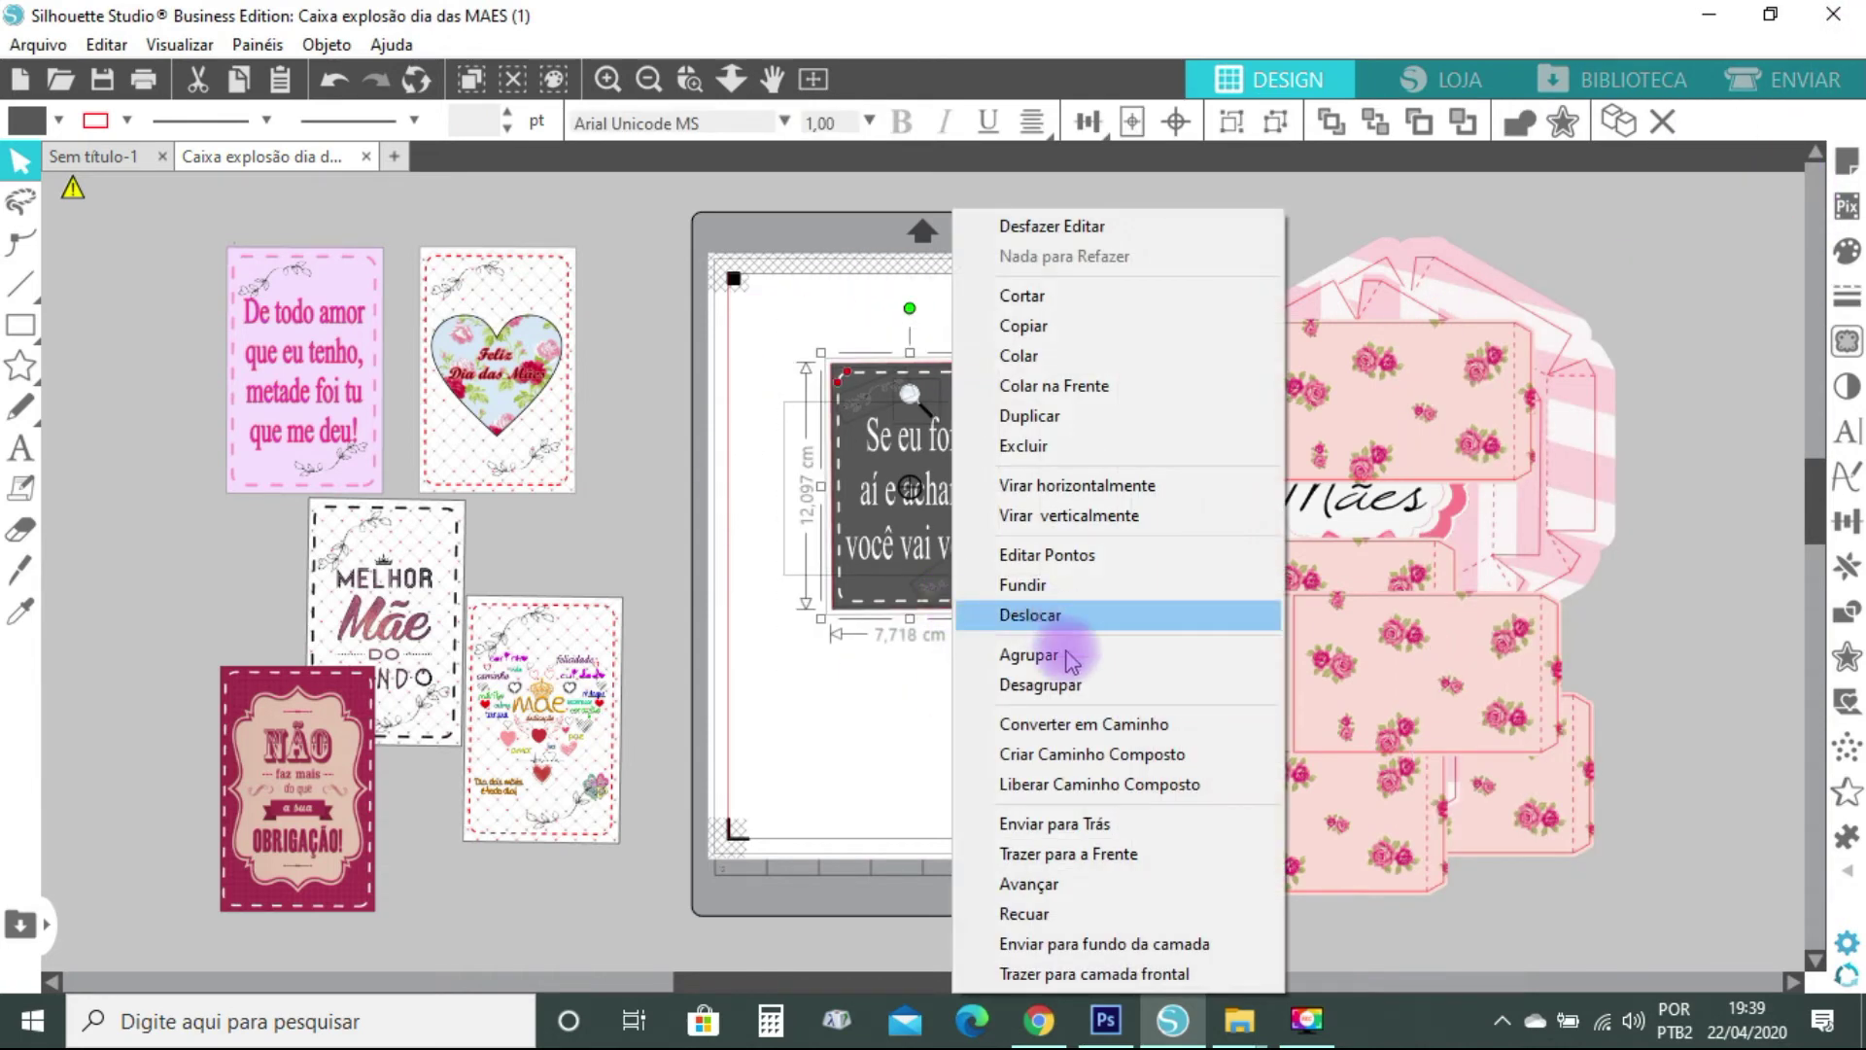
left_click(1033, 656)
left_click(928, 367)
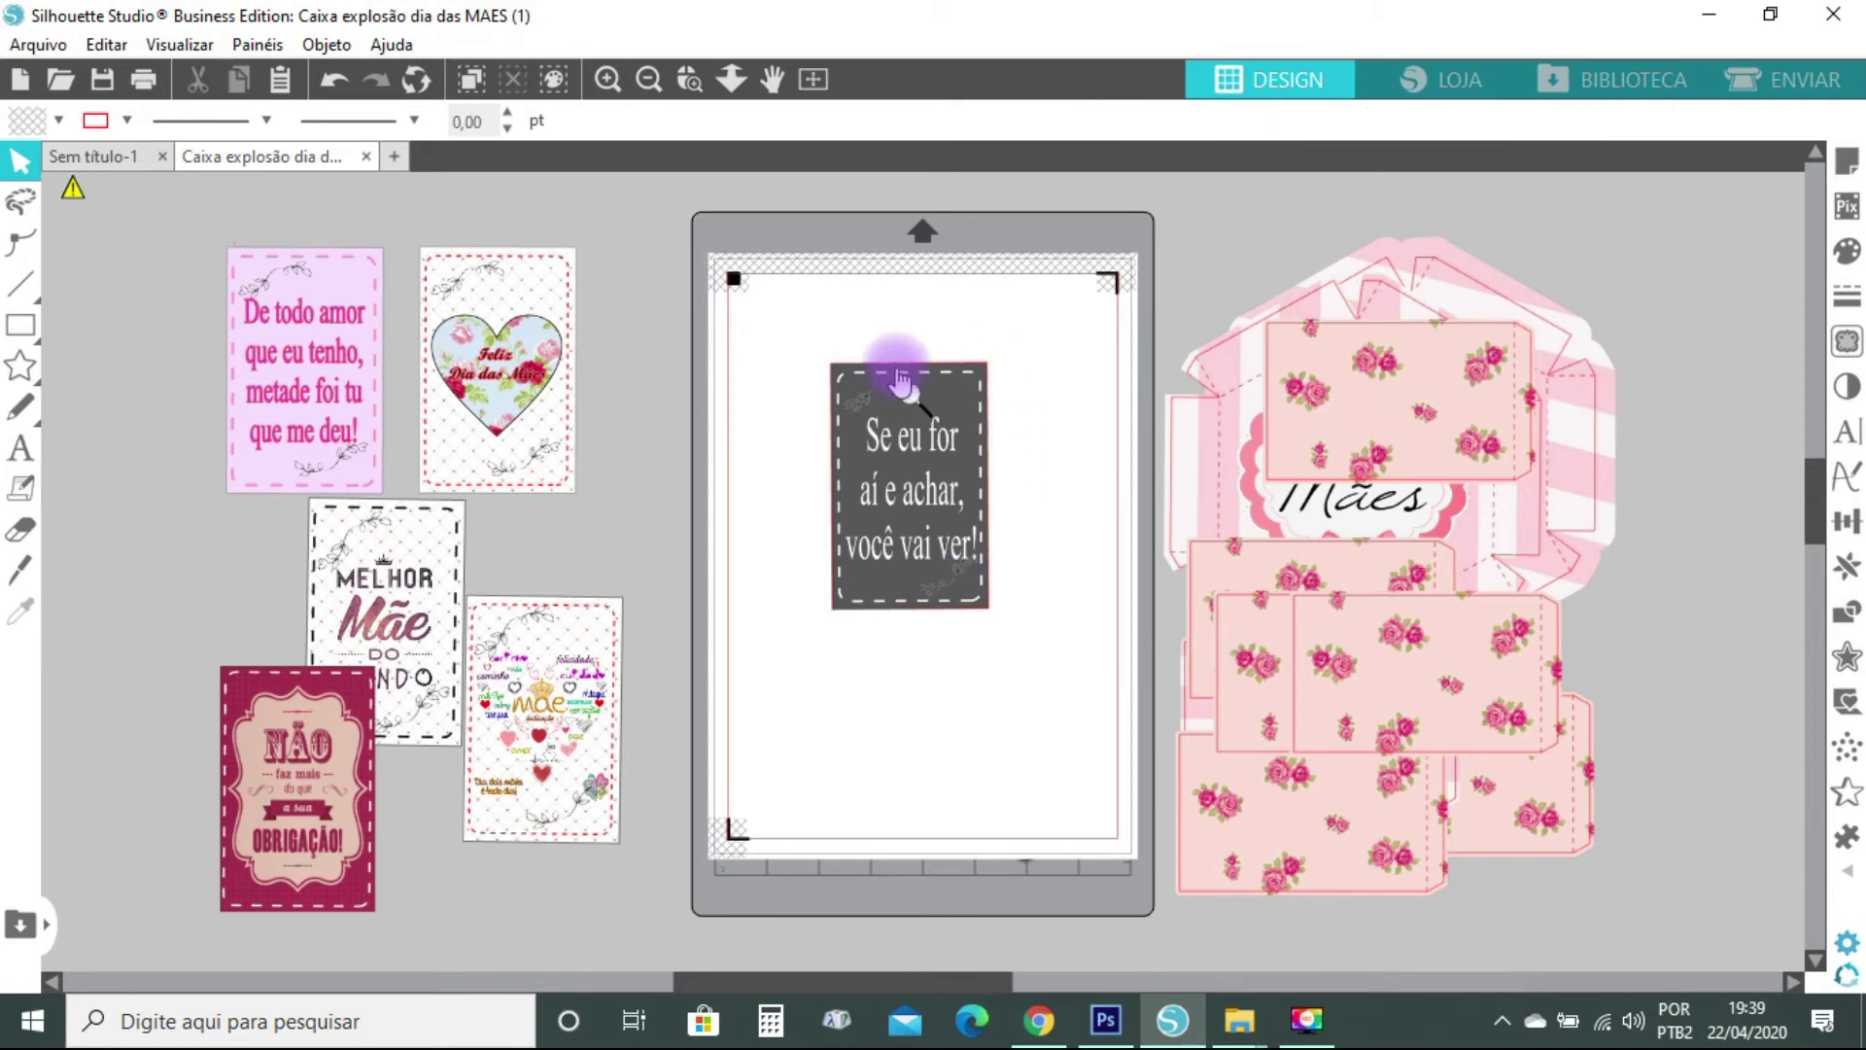
left_click_drag(935, 471, 1282, 333)
Move the floral heart "Feliz Dia das Mães" card onto the page
left_click_drag(471, 320, 849, 398)
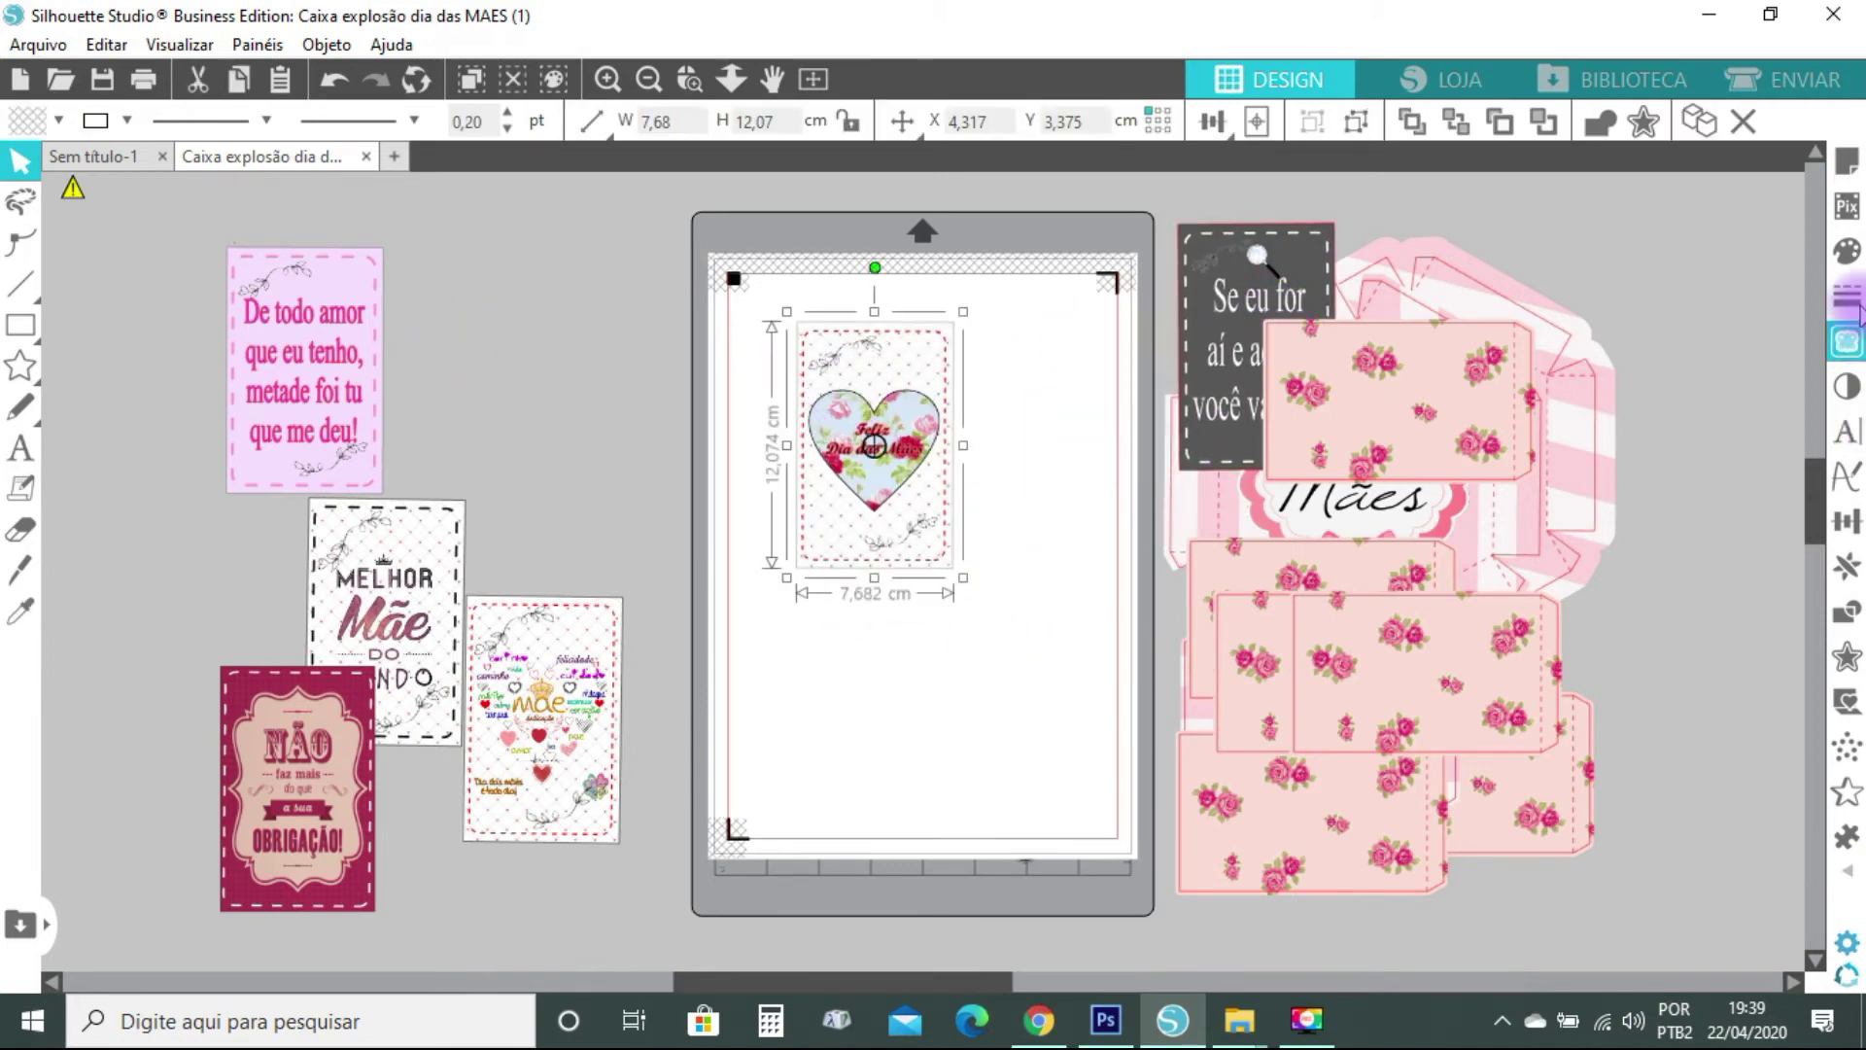
Try to set the line color of the still-grouped heart card to red
left_click(1847, 295)
left_click(1473, 221)
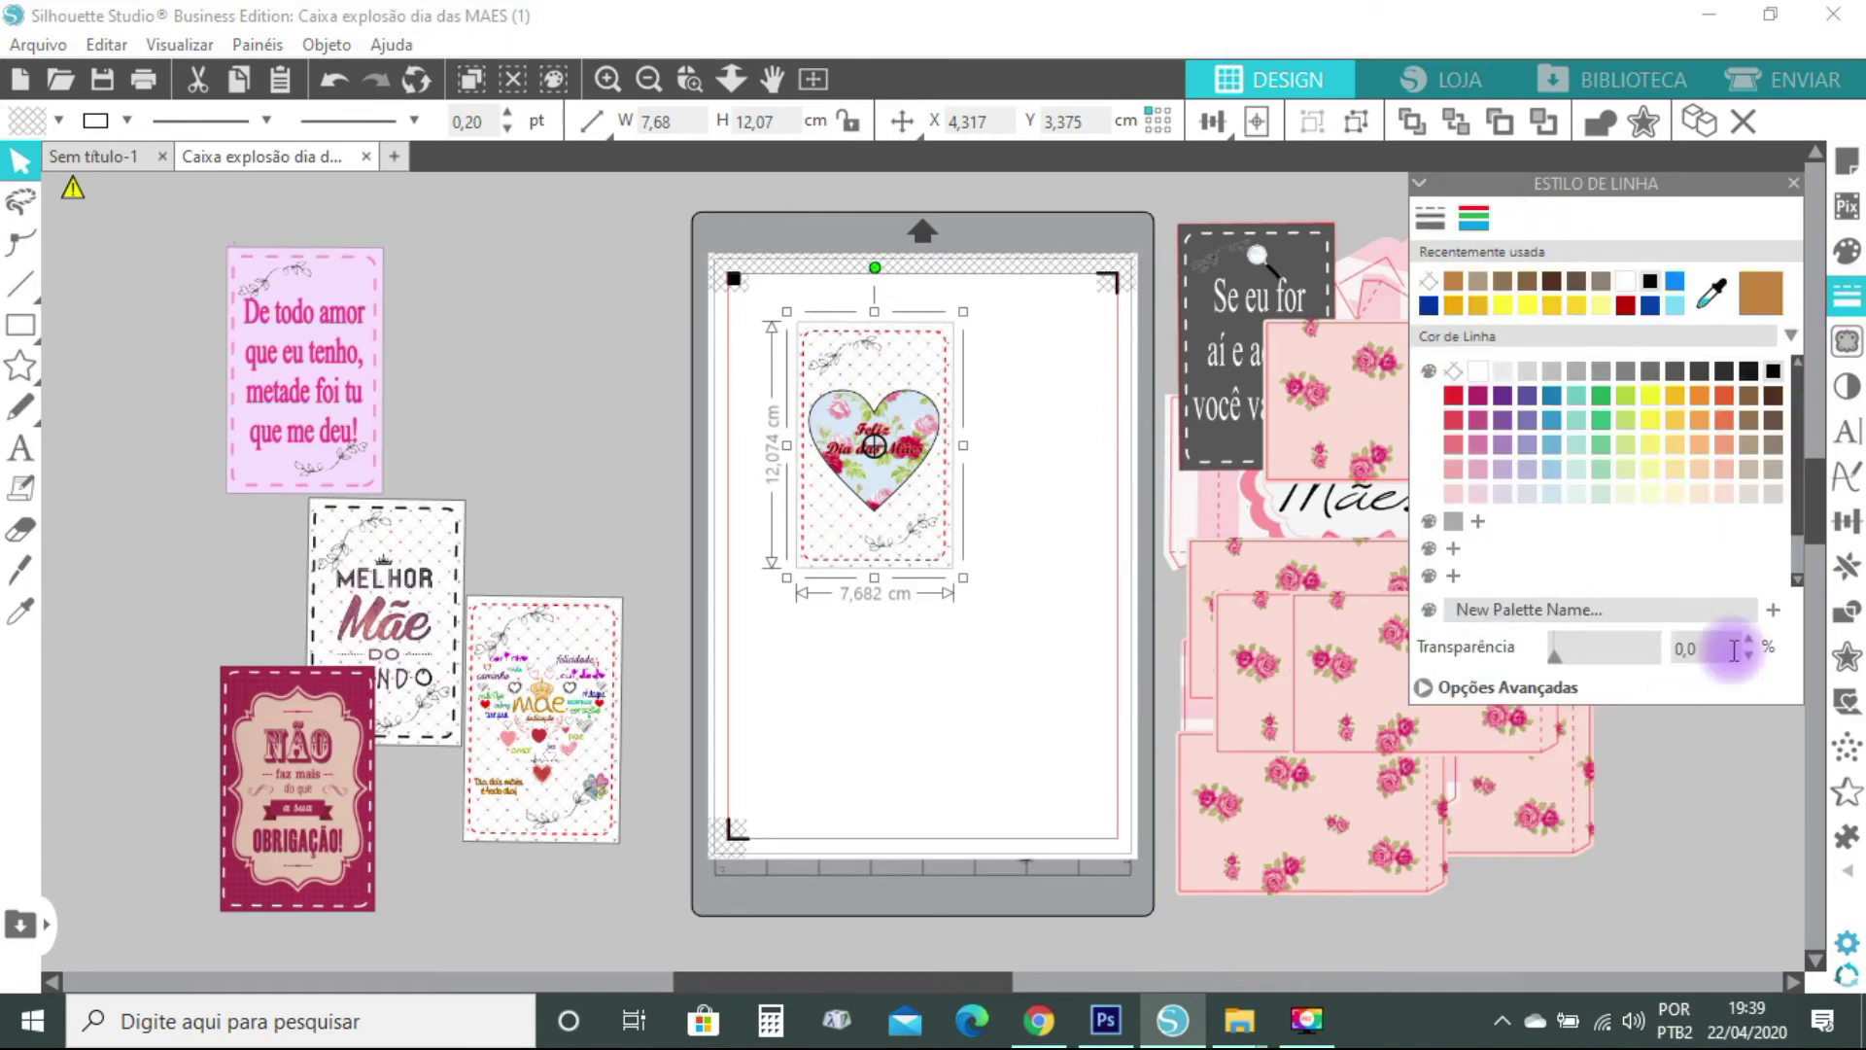
left_click(1424, 688)
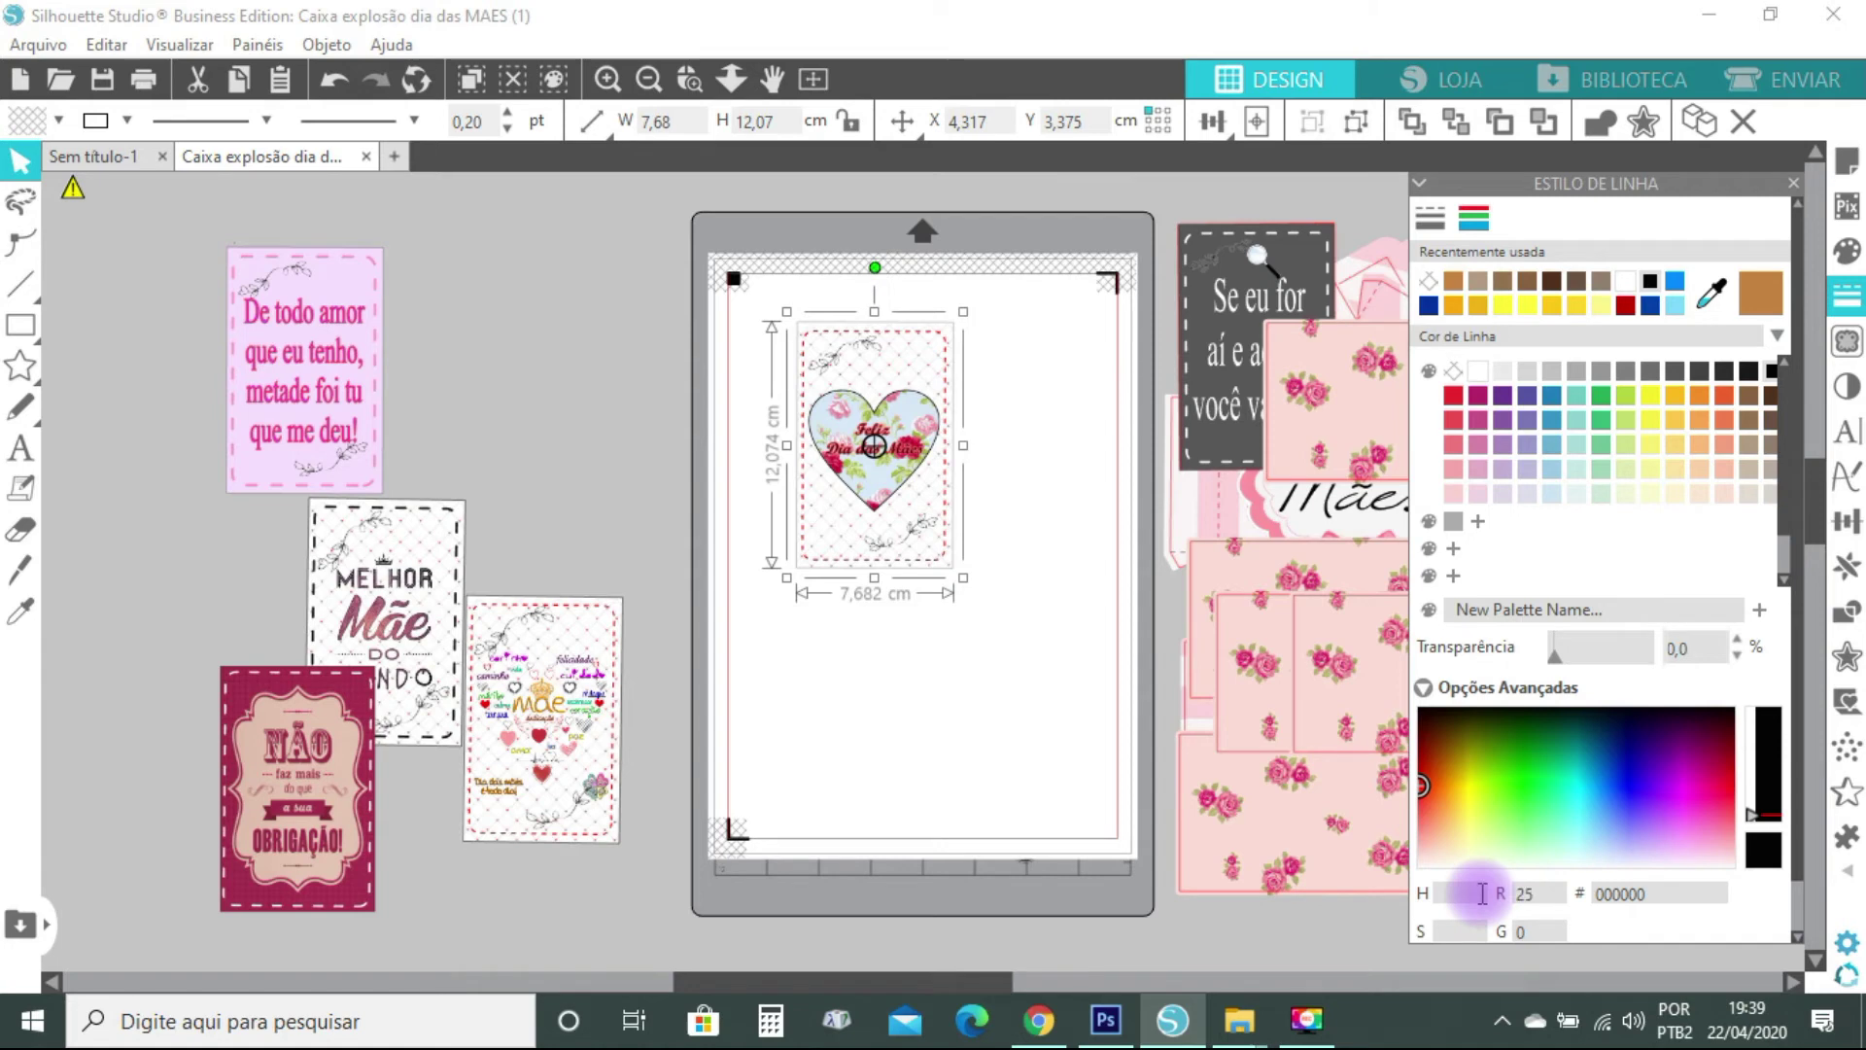
left_click_drag(1507, 828, 1809, 173)
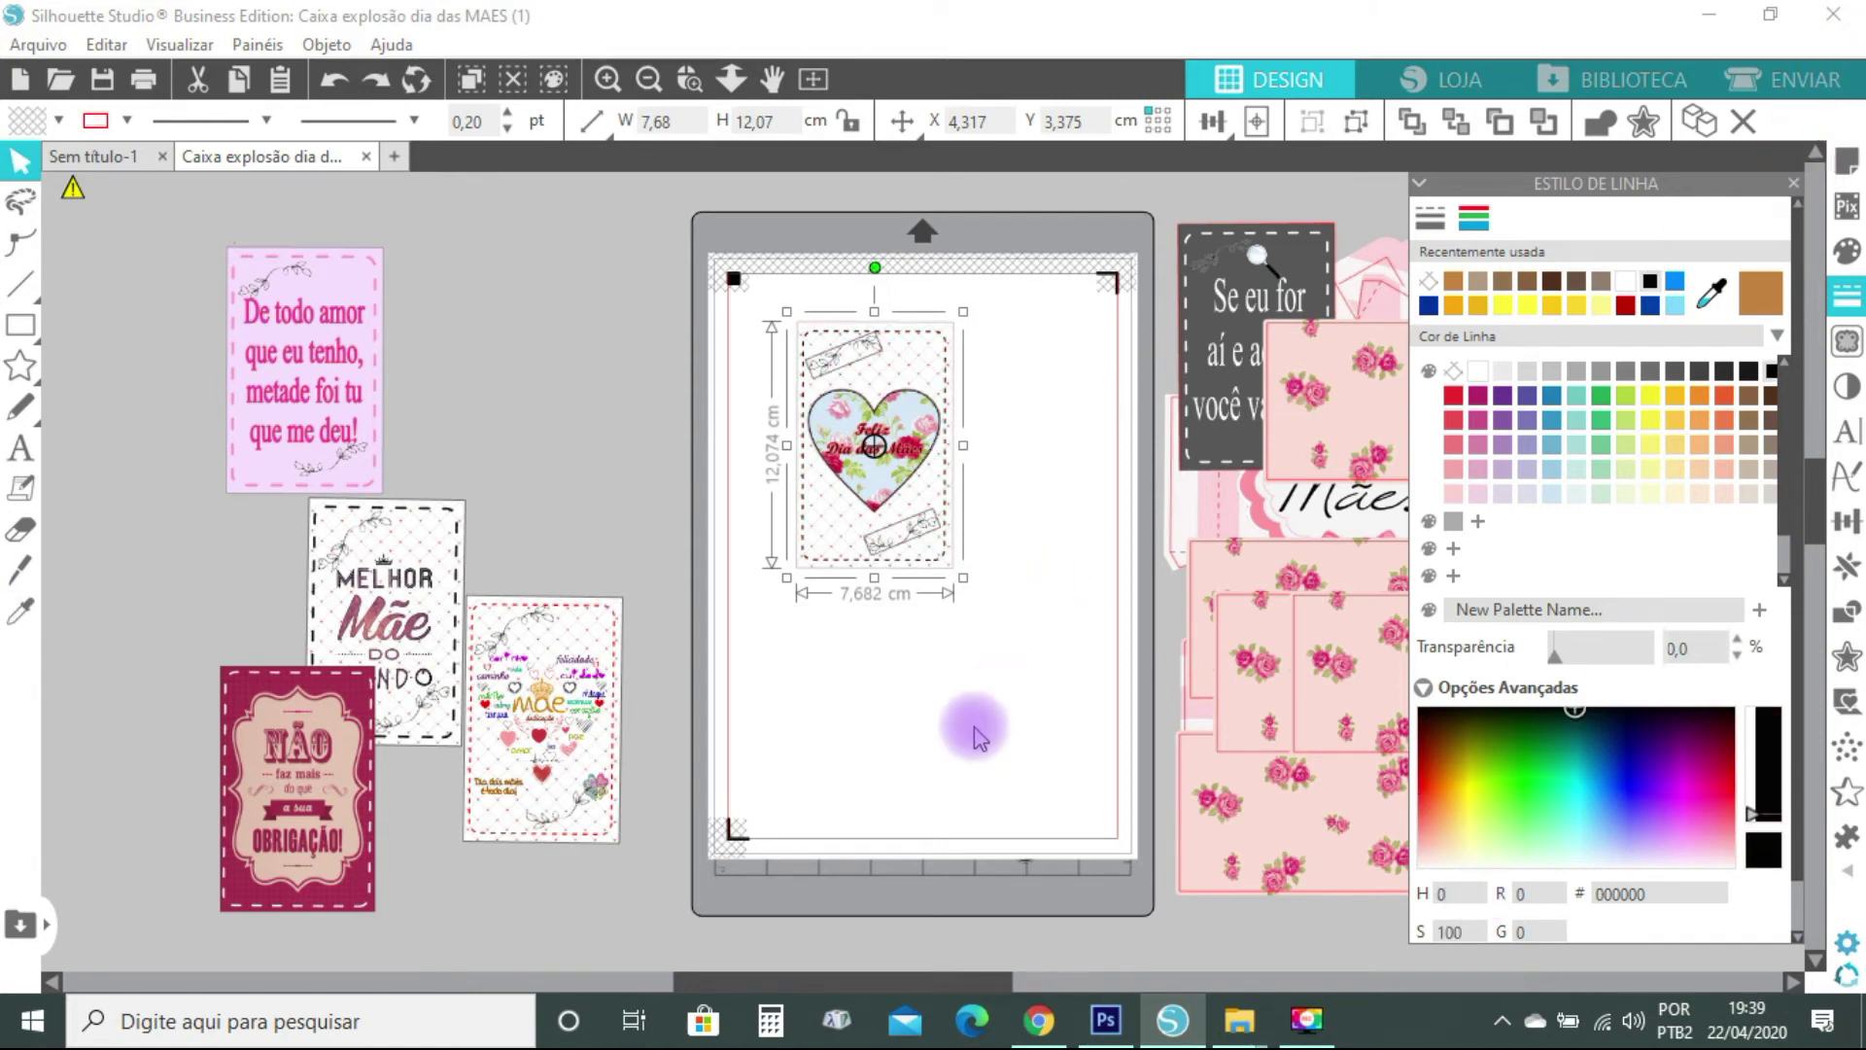
left_click(1797, 189)
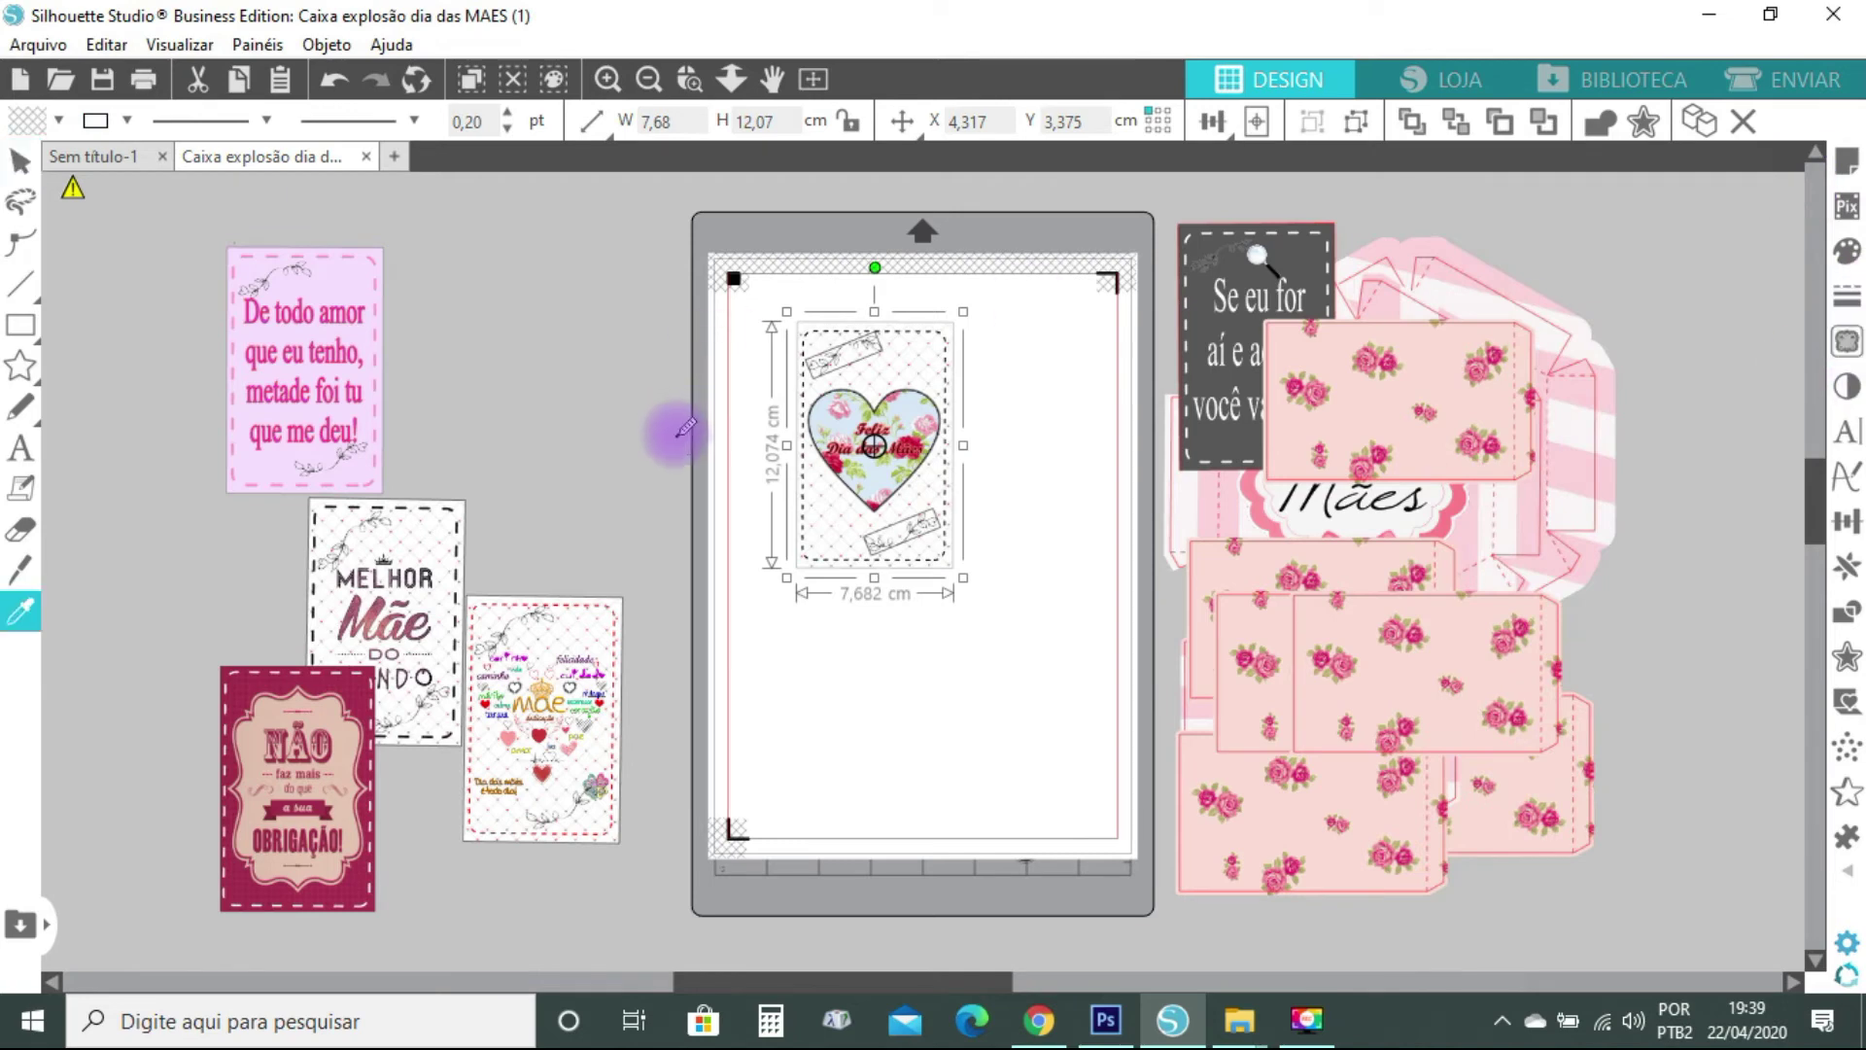
Ungroup the heart card and clear the selection
right_click(926, 391)
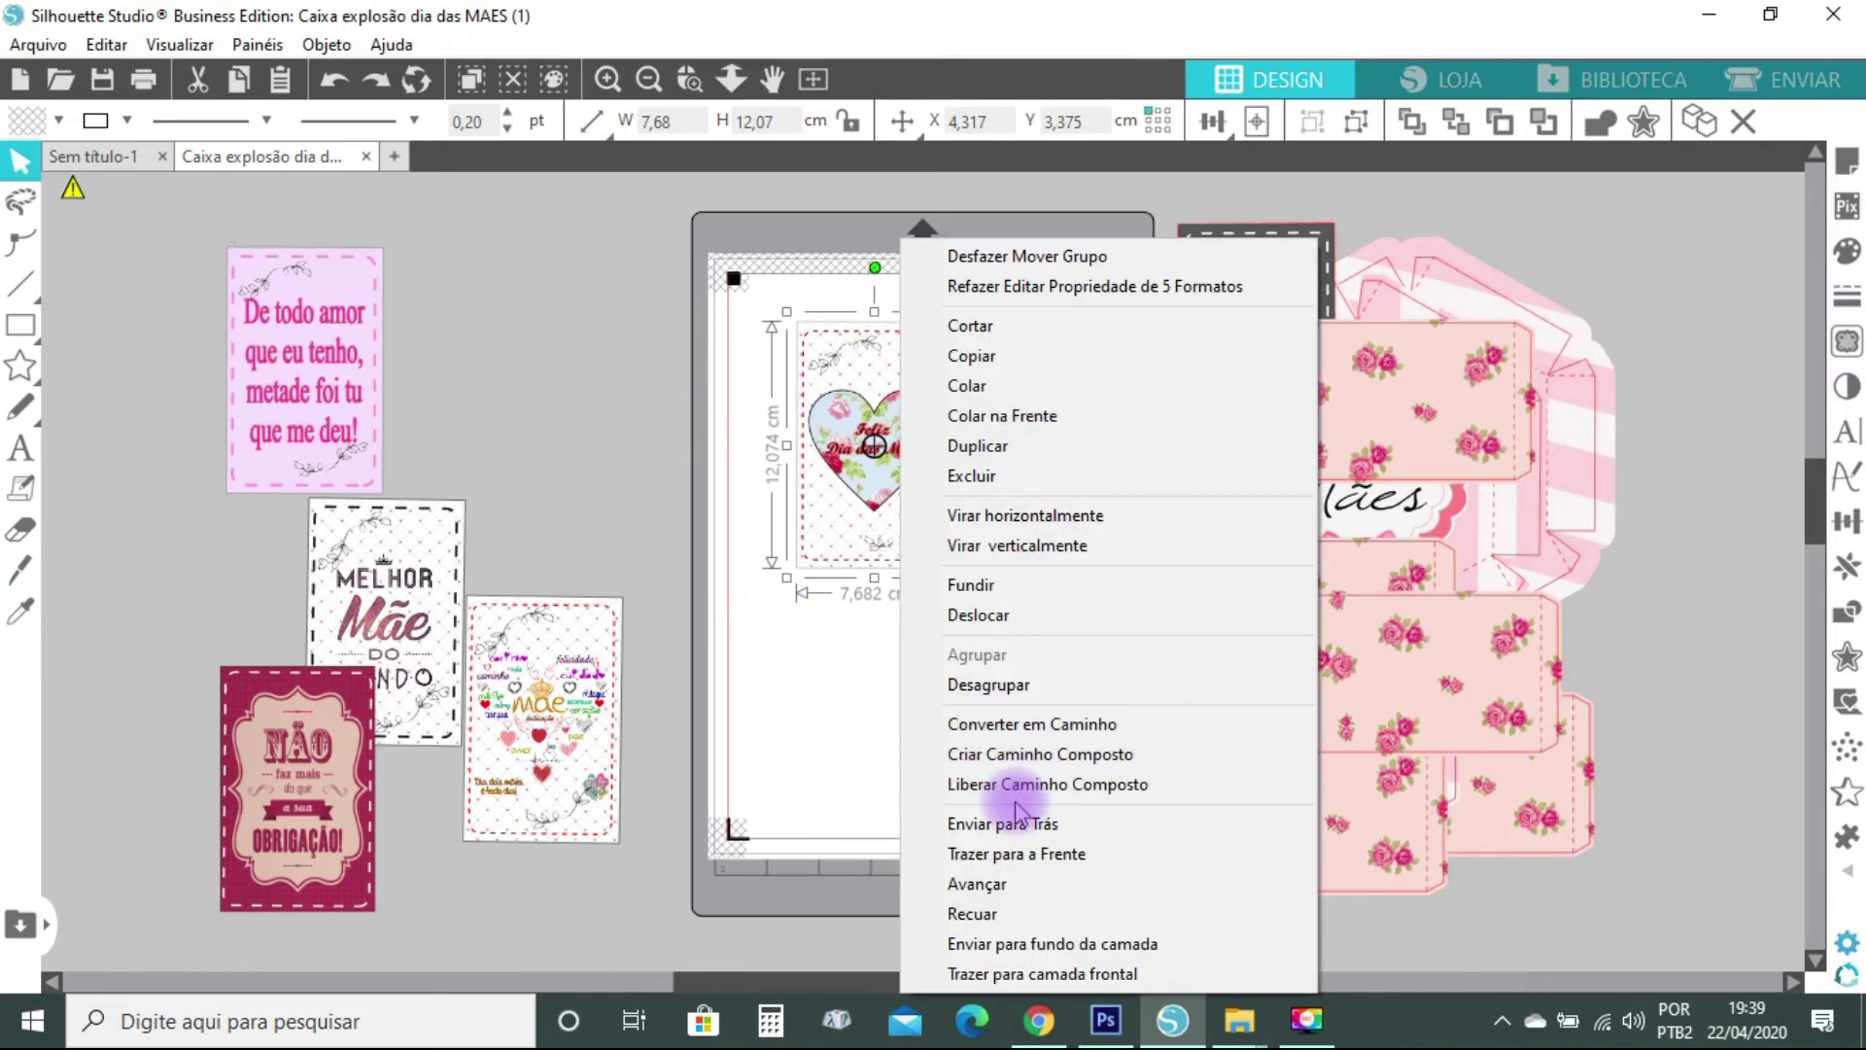
left_click(971, 680)
left_click(894, 710)
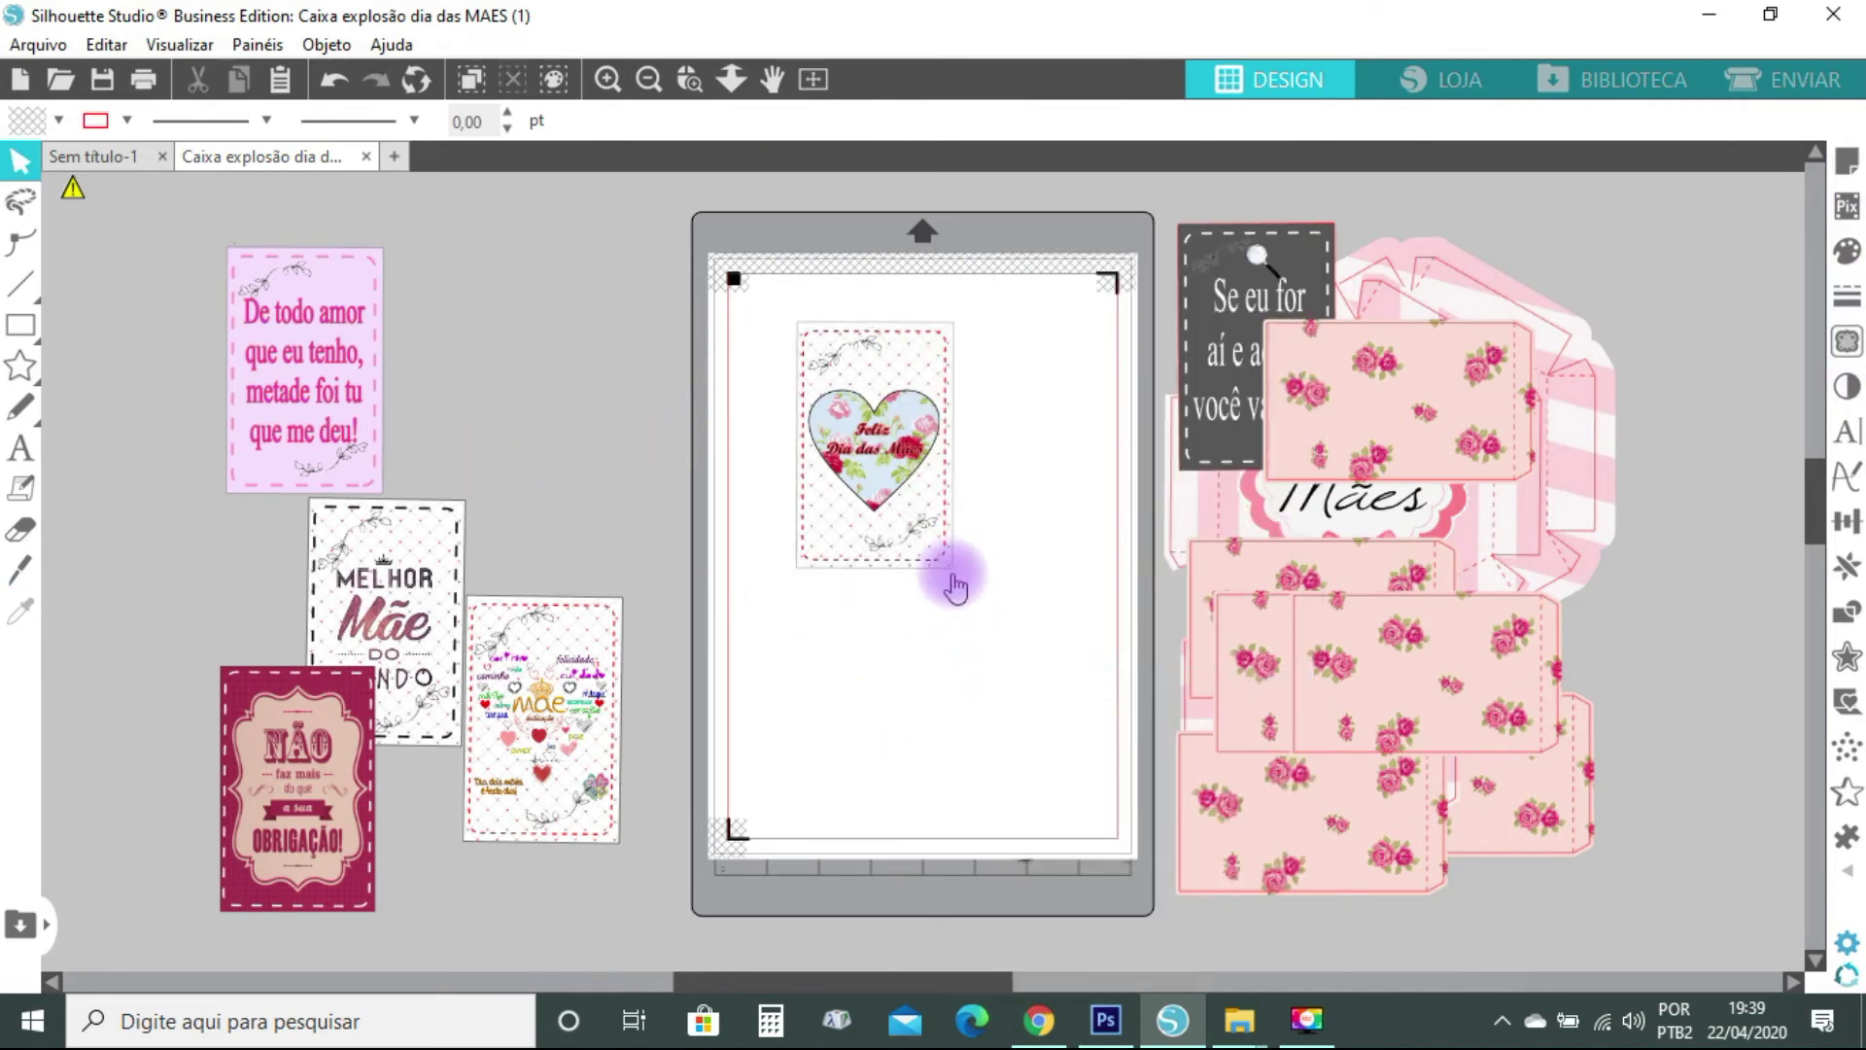
Set the heart card's background rectangle line to red, R 255 (FF0000), with a thickness of 0,00 pt
left_click(956, 567)
left_click(956, 614)
left_click(948, 581)
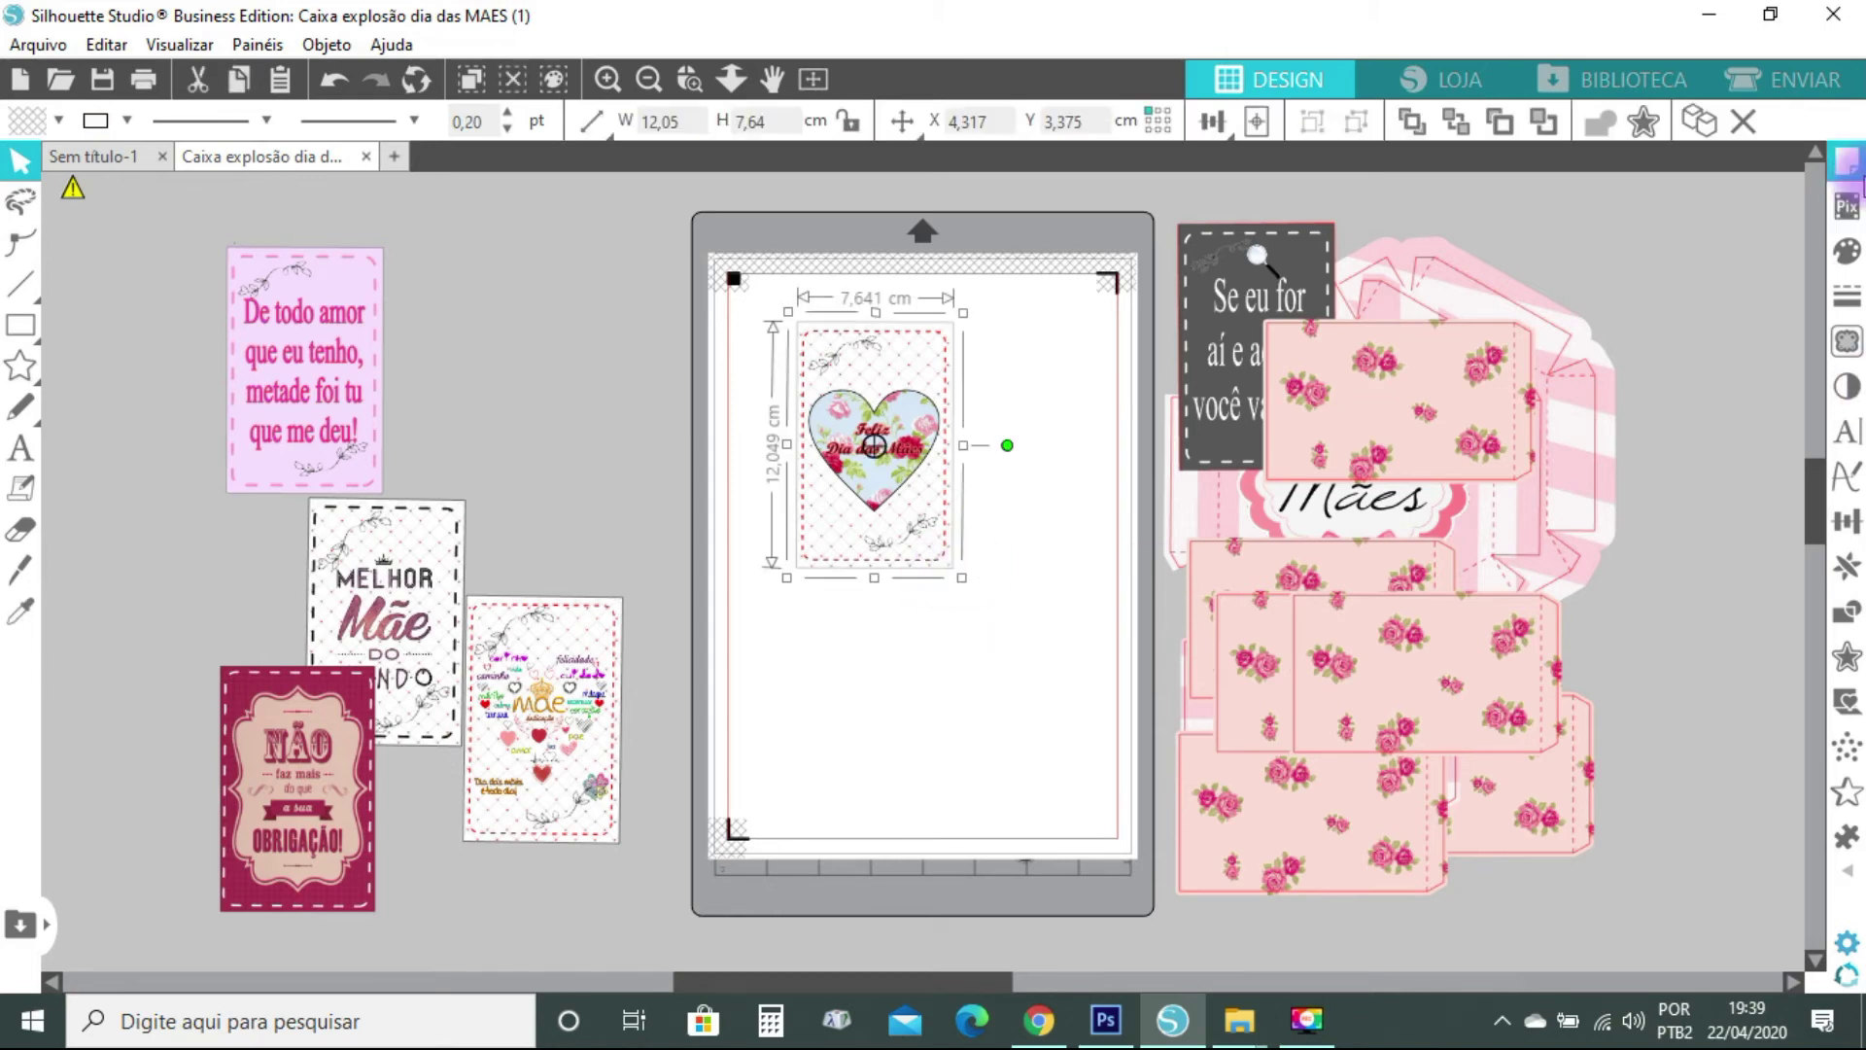
left_click(1846, 296)
left_click(1473, 219)
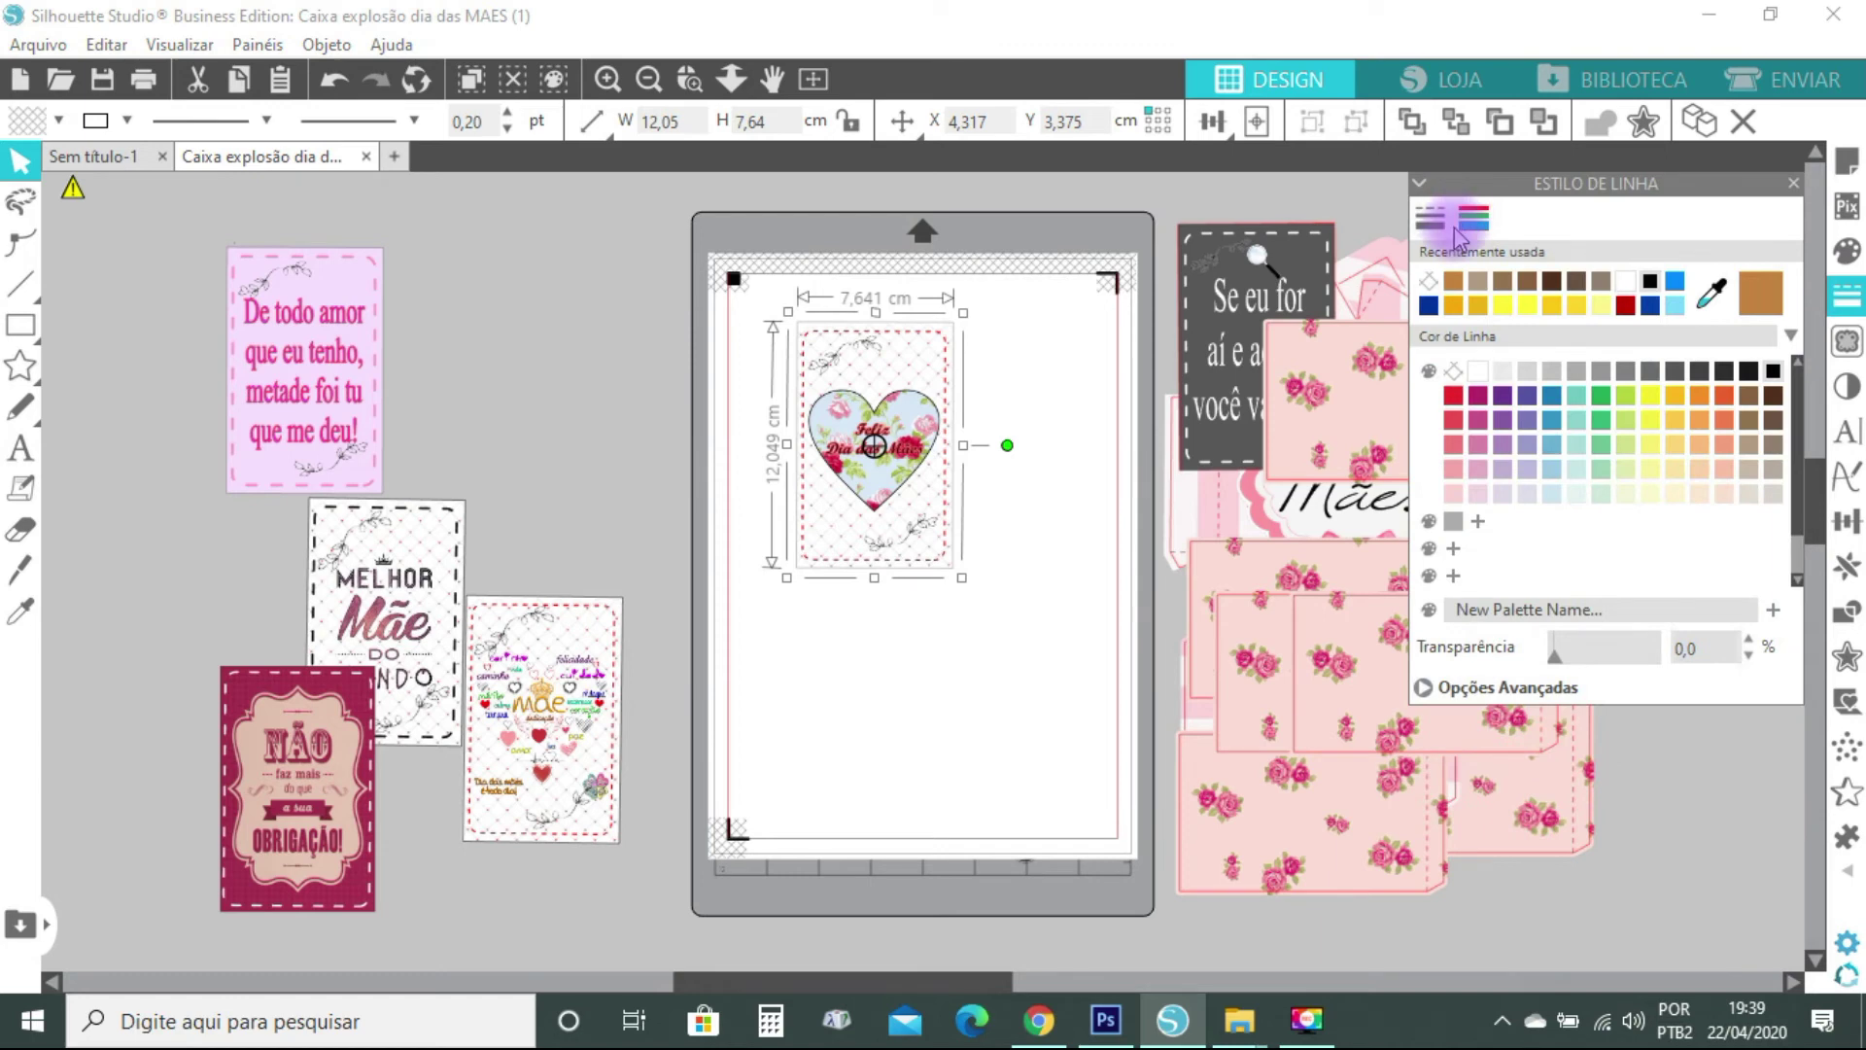
left_click(1428, 686)
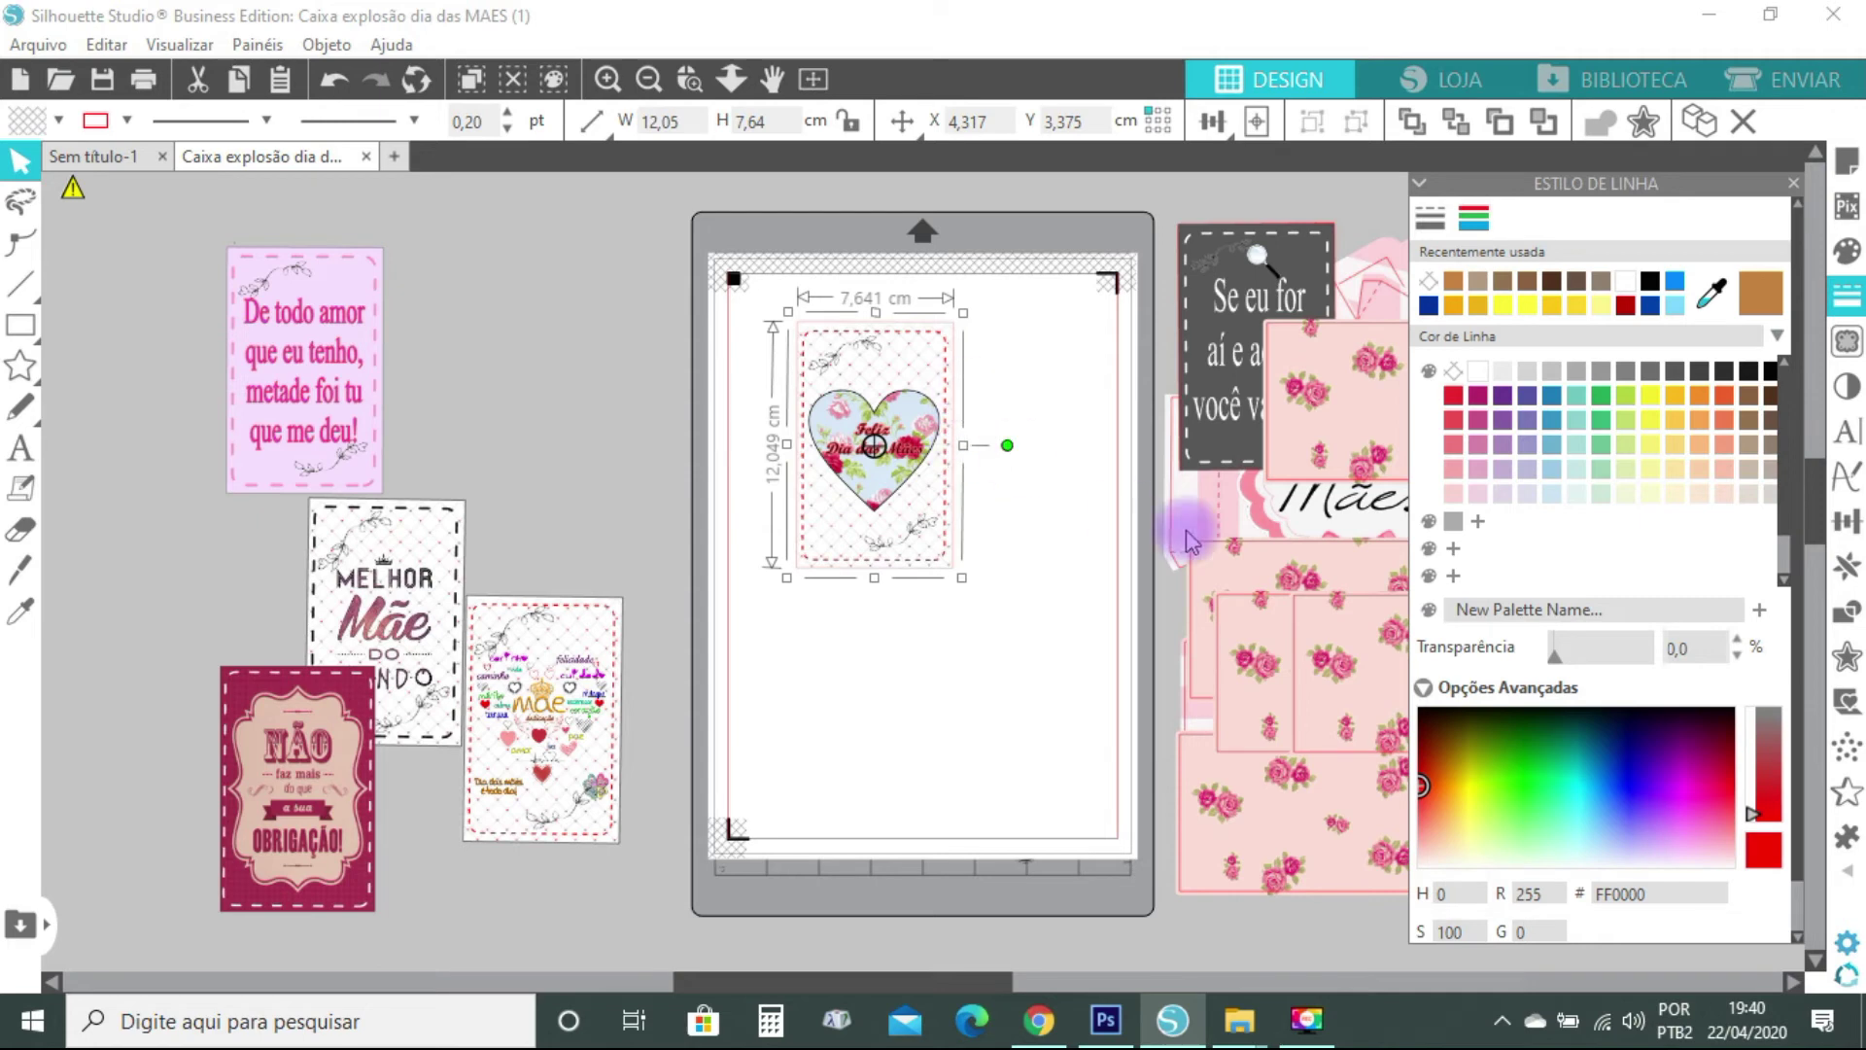
left_click(1433, 221)
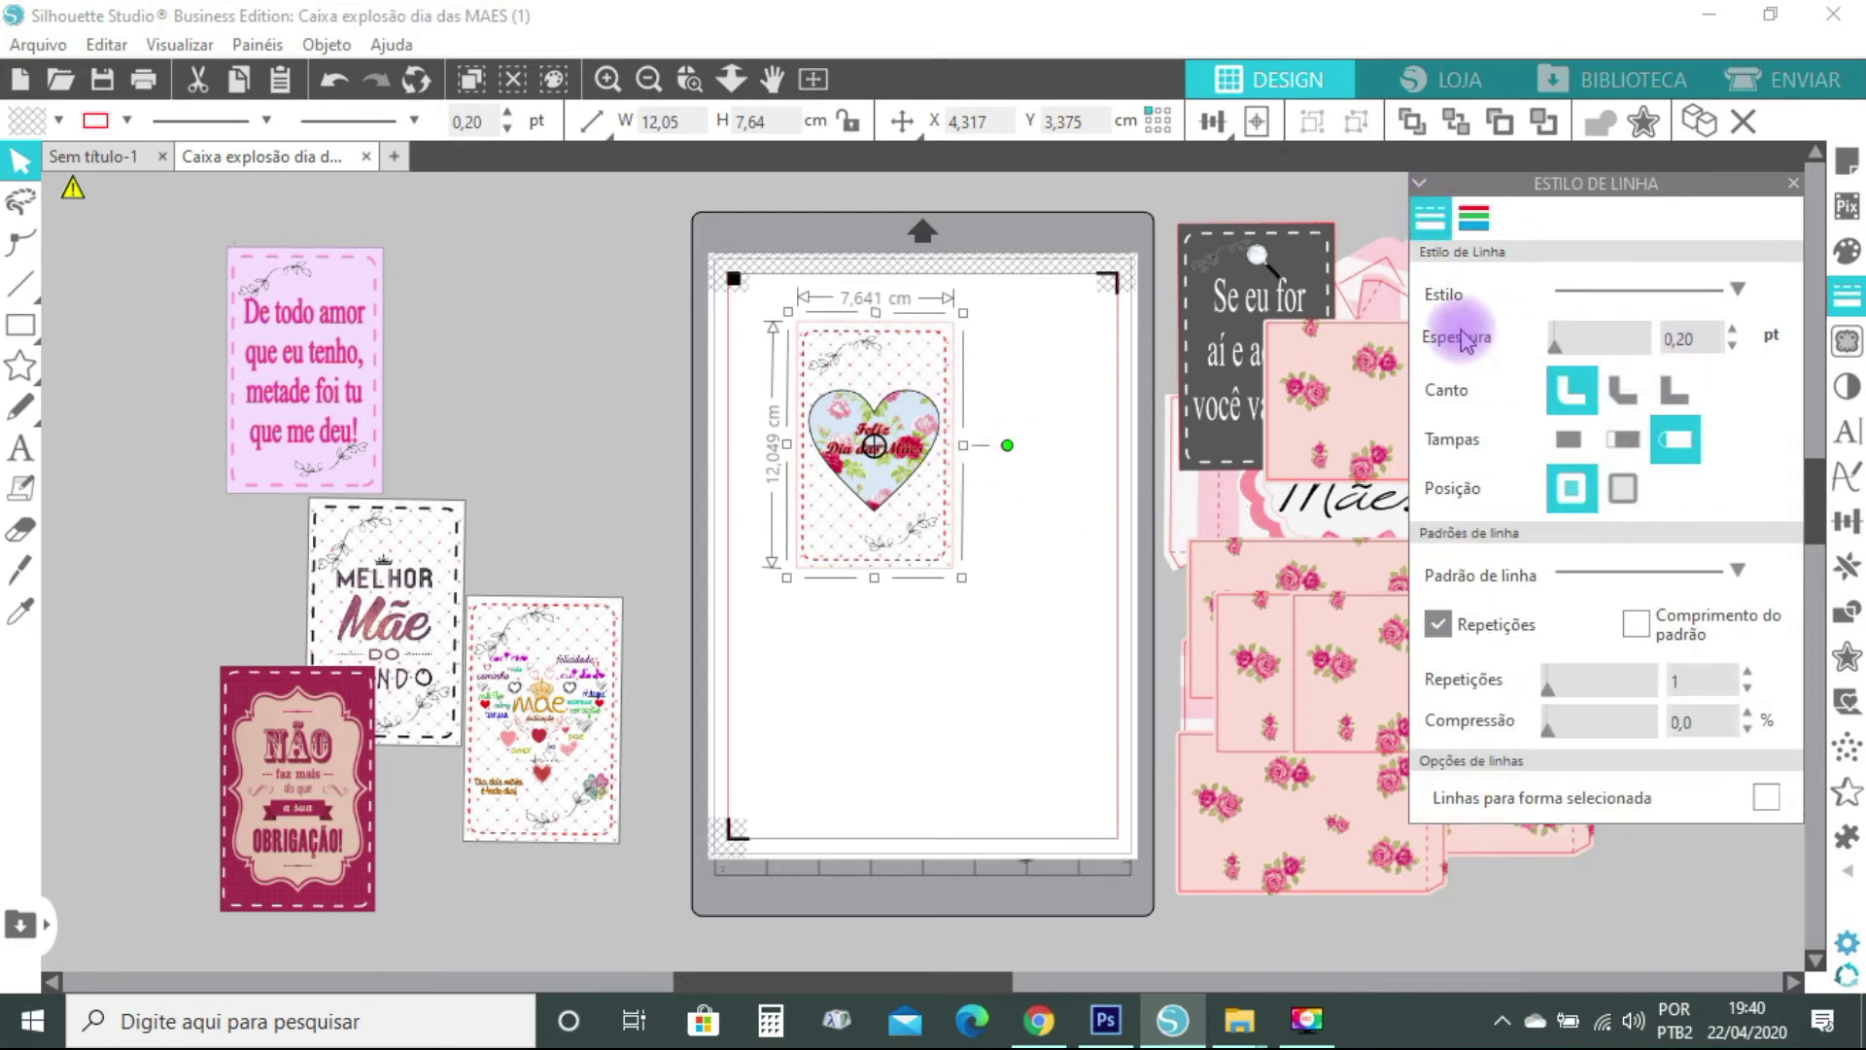
left_click(1569, 347)
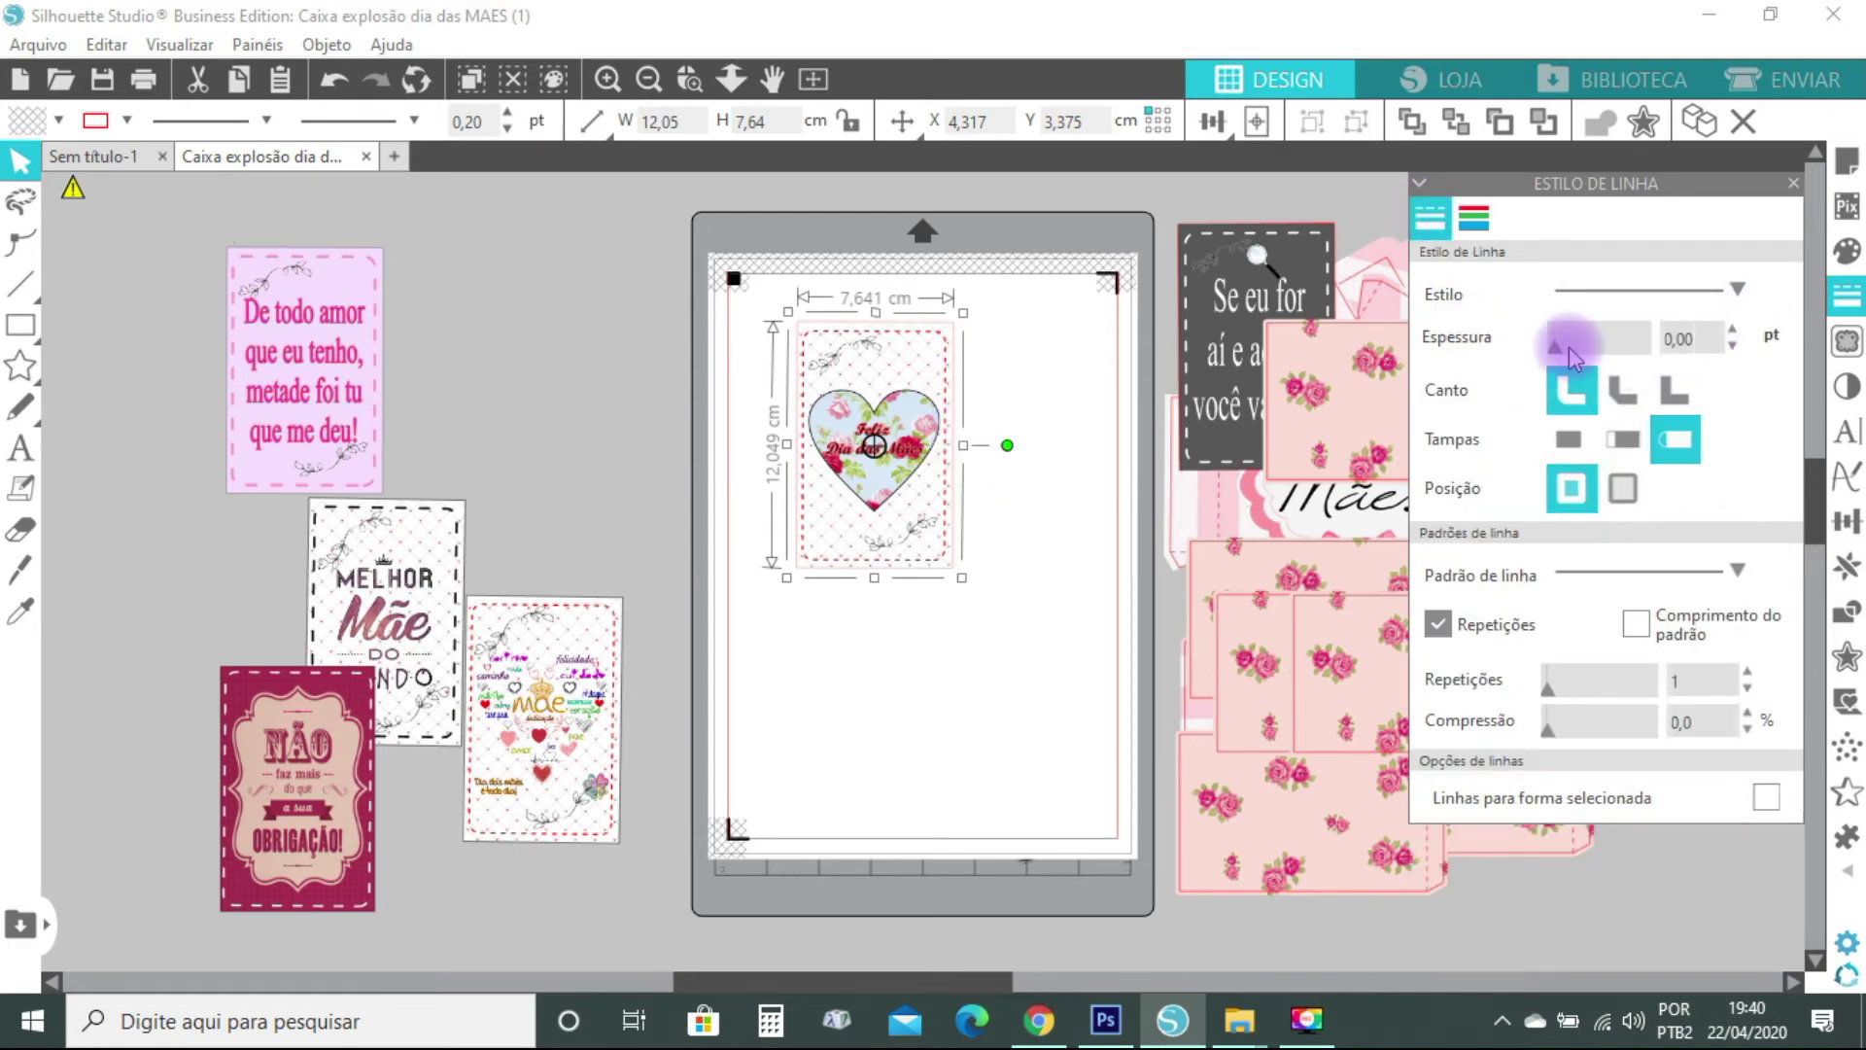
left_click(1793, 183)
Group all parts of the heart card again and move it off the page with the finished pieces
left_click_drag(724, 292, 928, 634)
right_click(953, 562)
left_click(1053, 685)
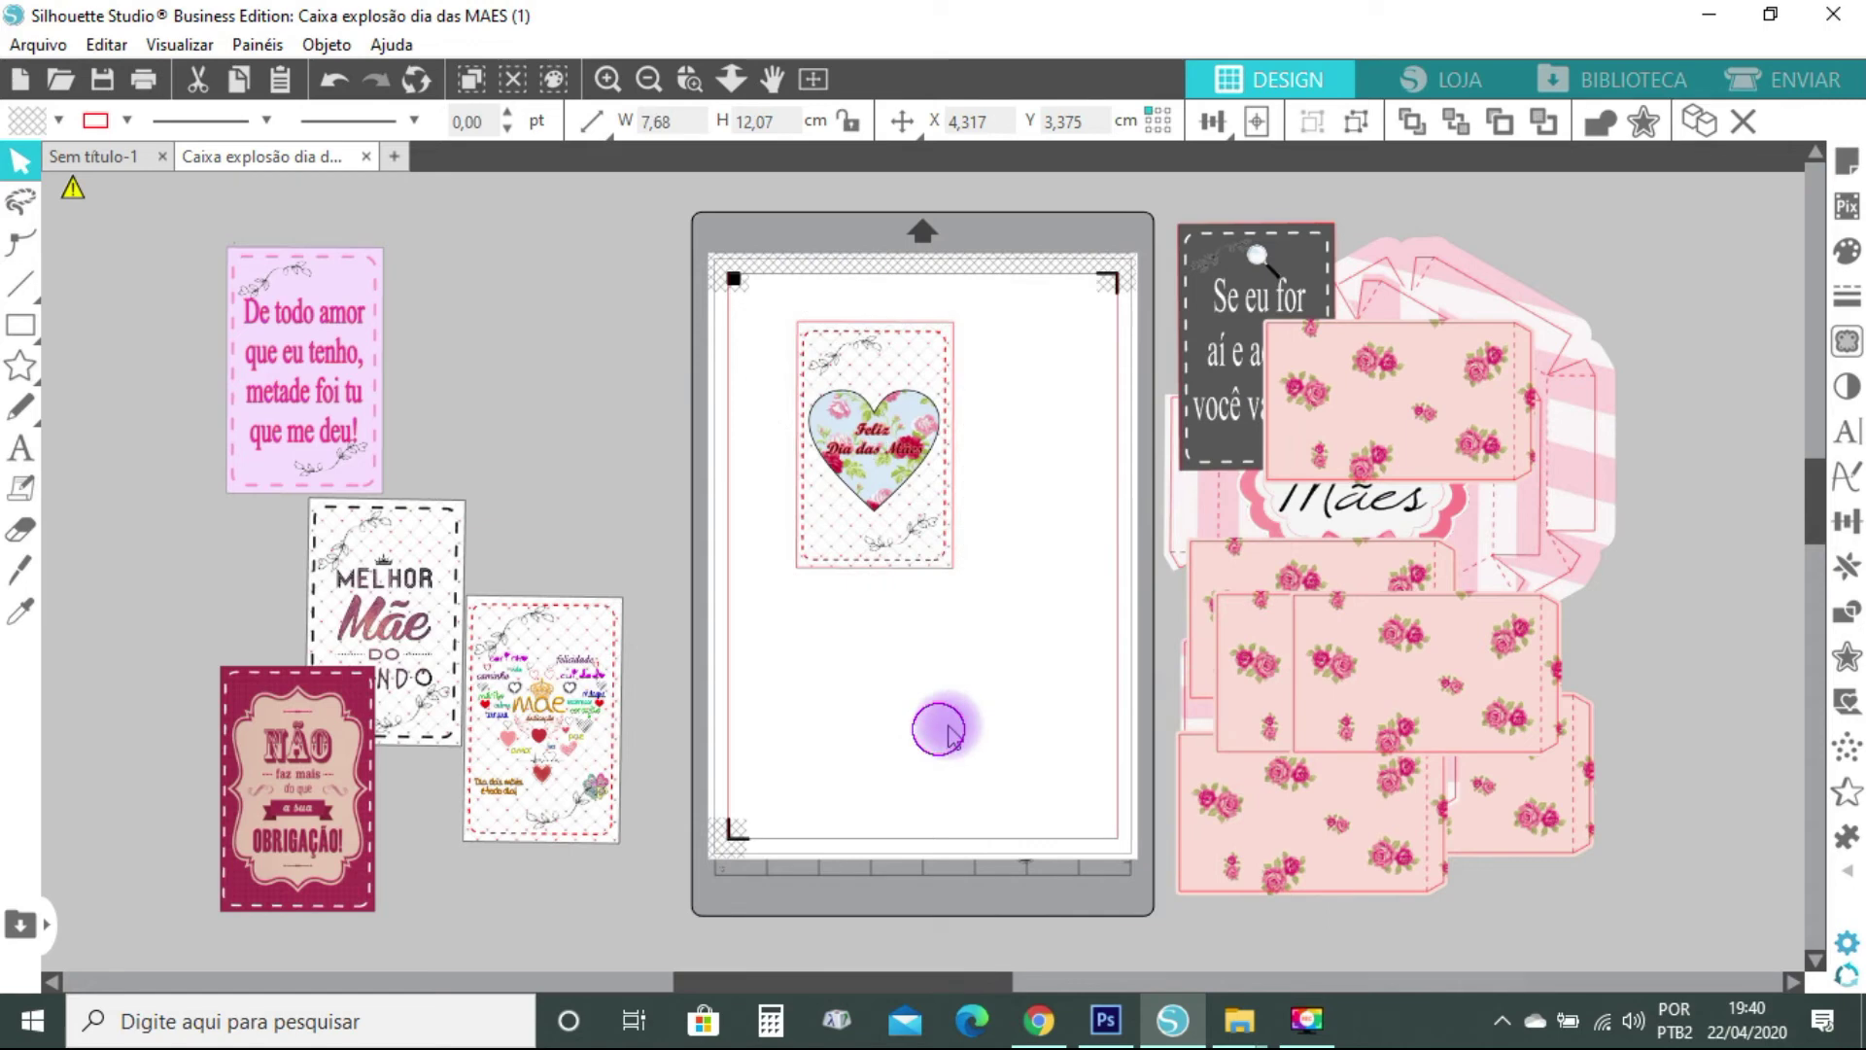
left_click(948, 319)
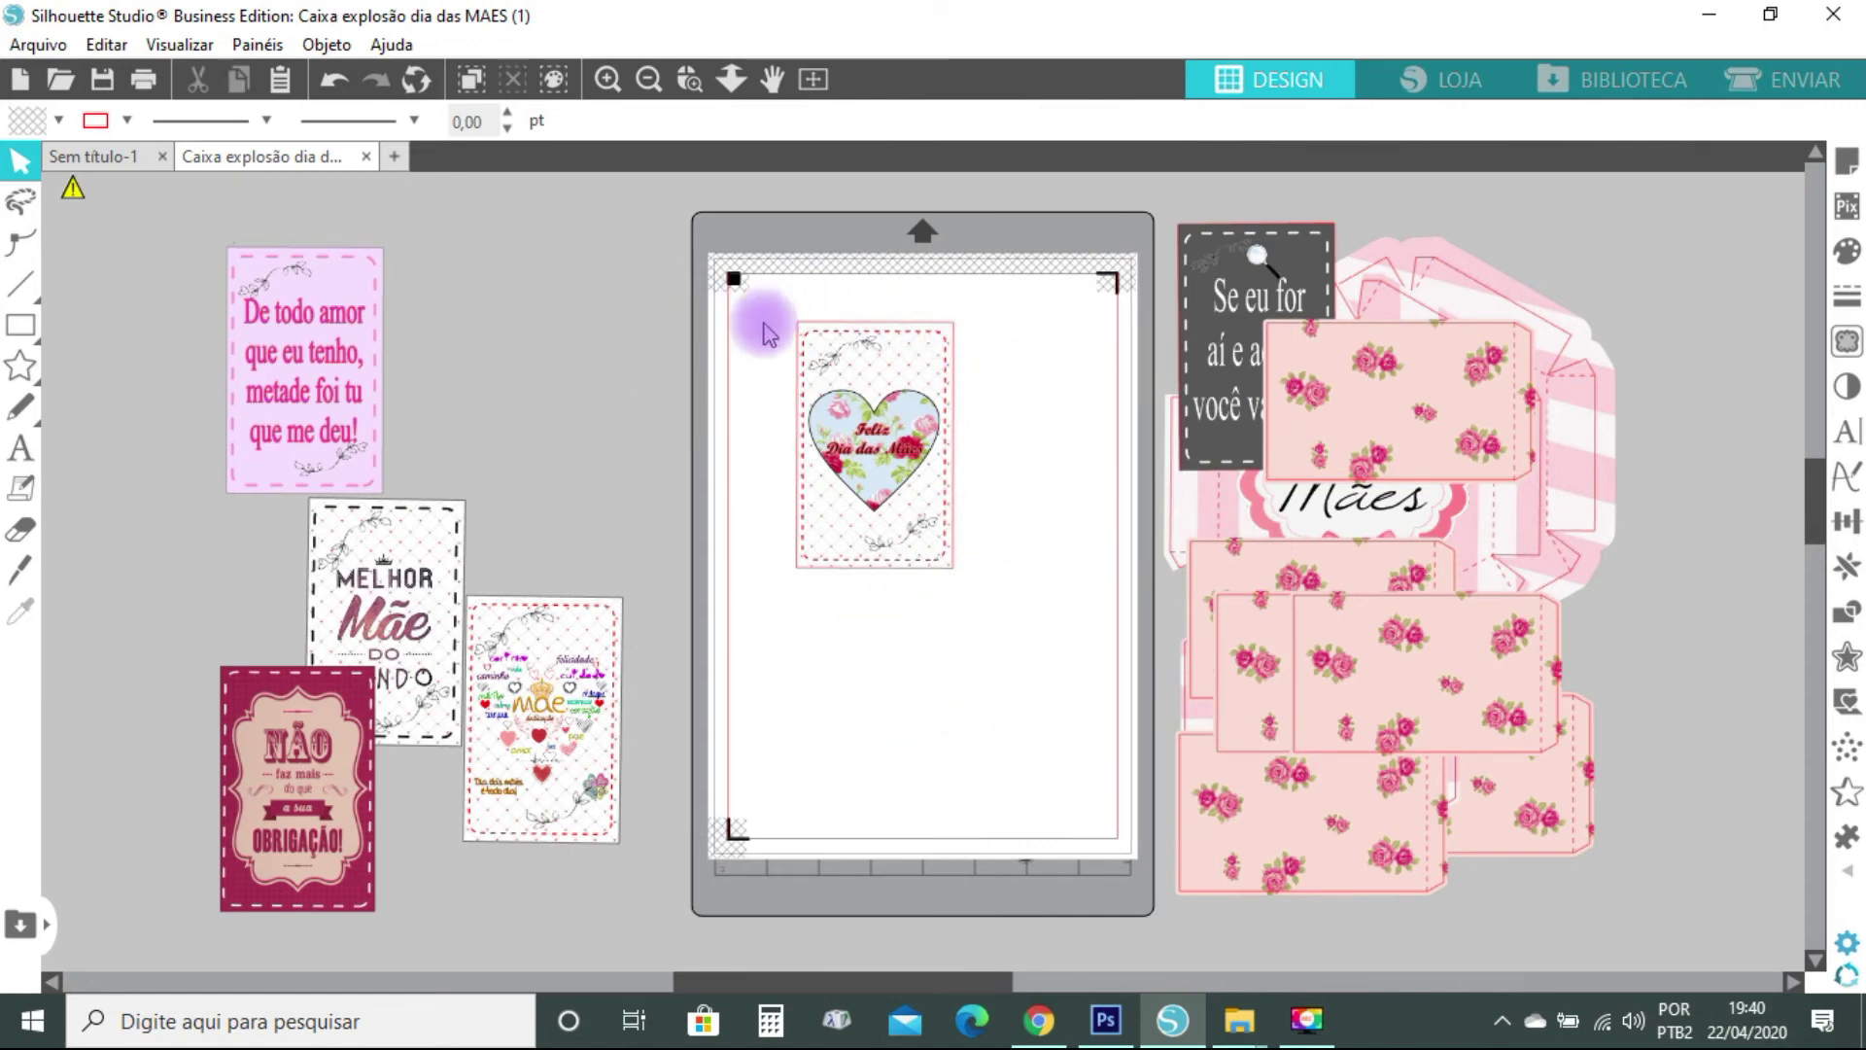
left_click_drag(853, 403, 1234, 471)
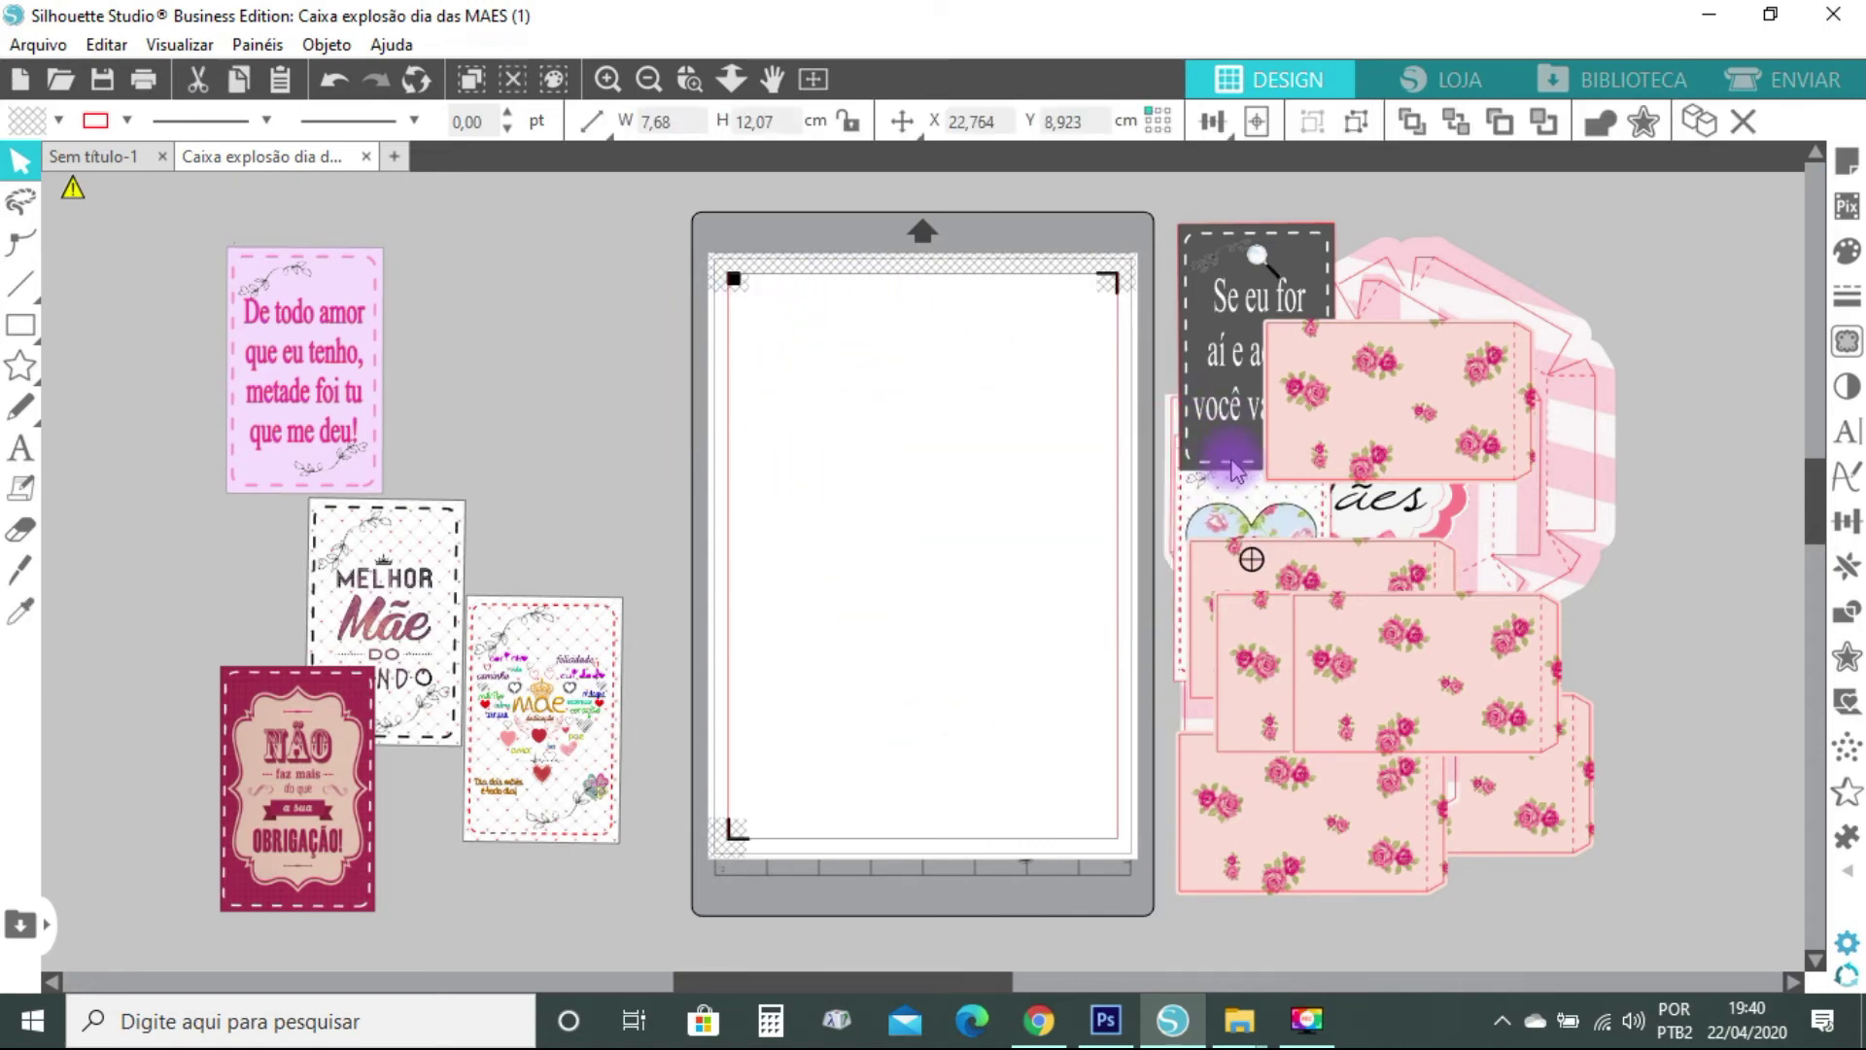
Move the lilac "De todo amor que eu tenho" card onto the page and ungroup it
left_click_drag(389, 367, 895, 417)
right_click(948, 540)
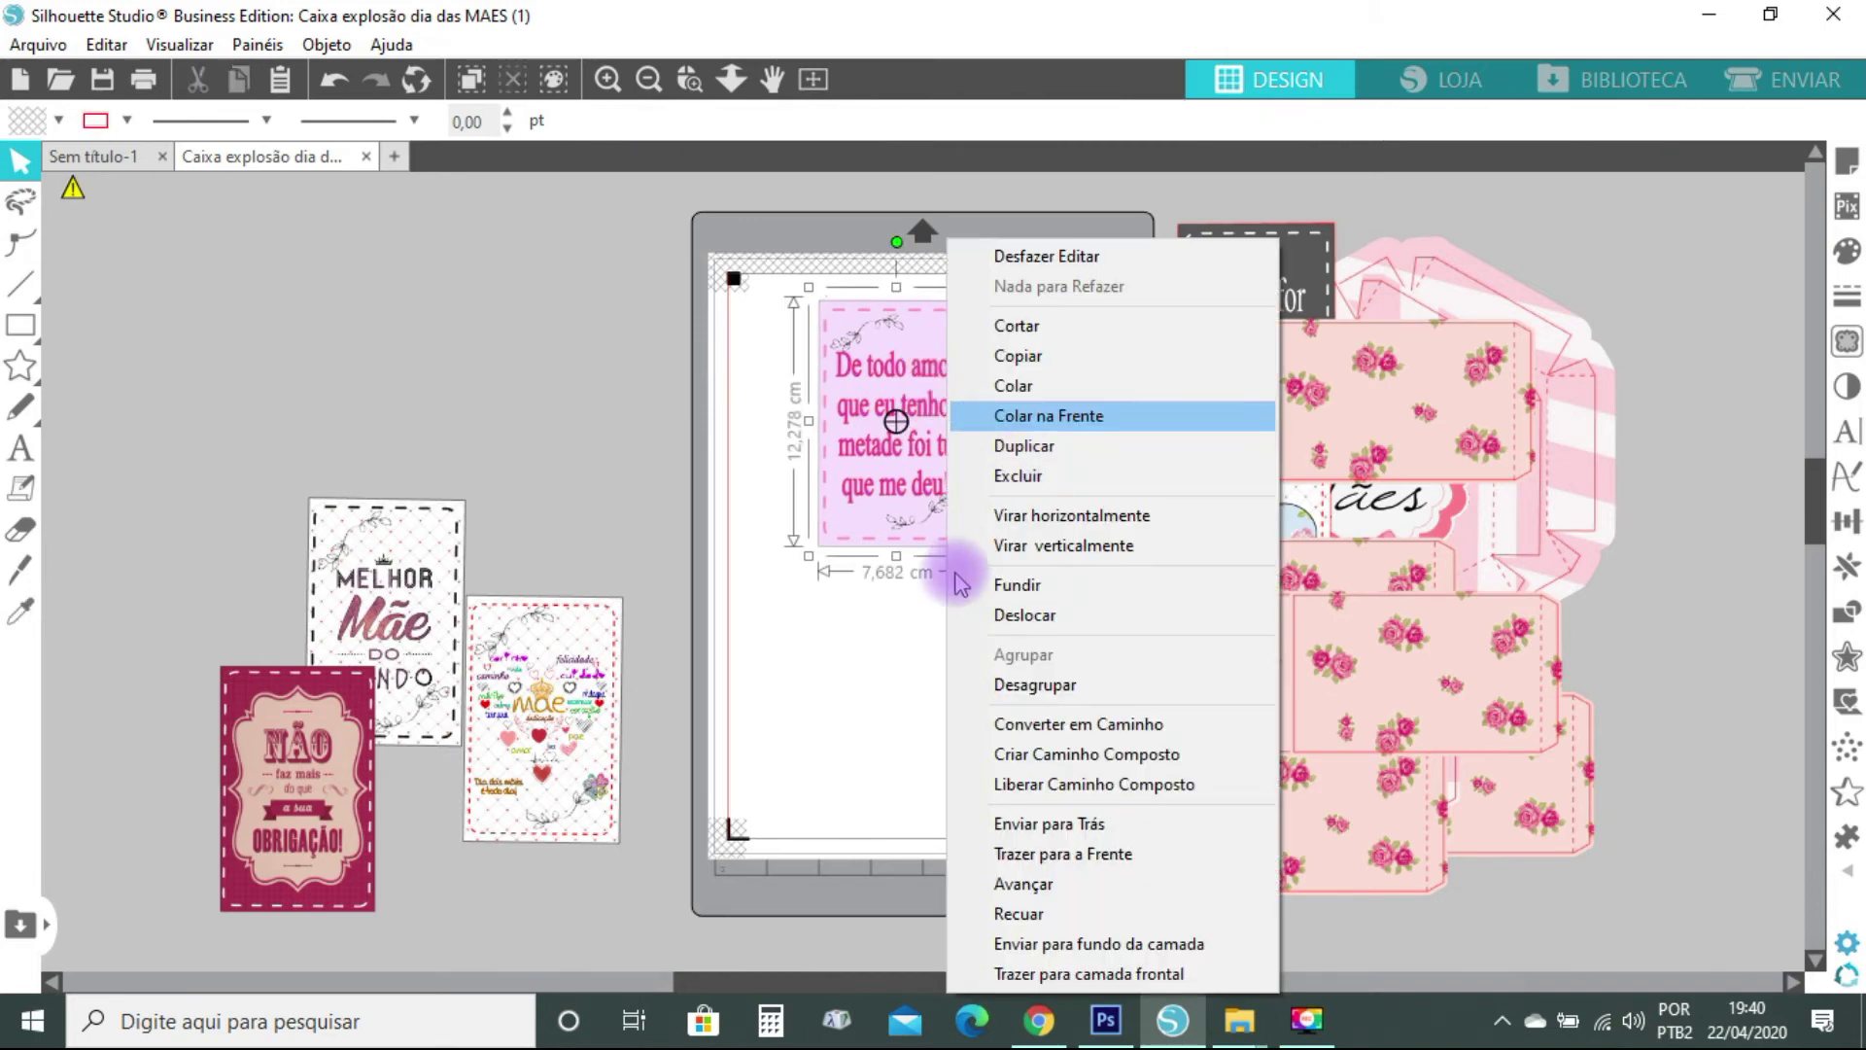
left_click(1035, 684)
left_click(998, 594)
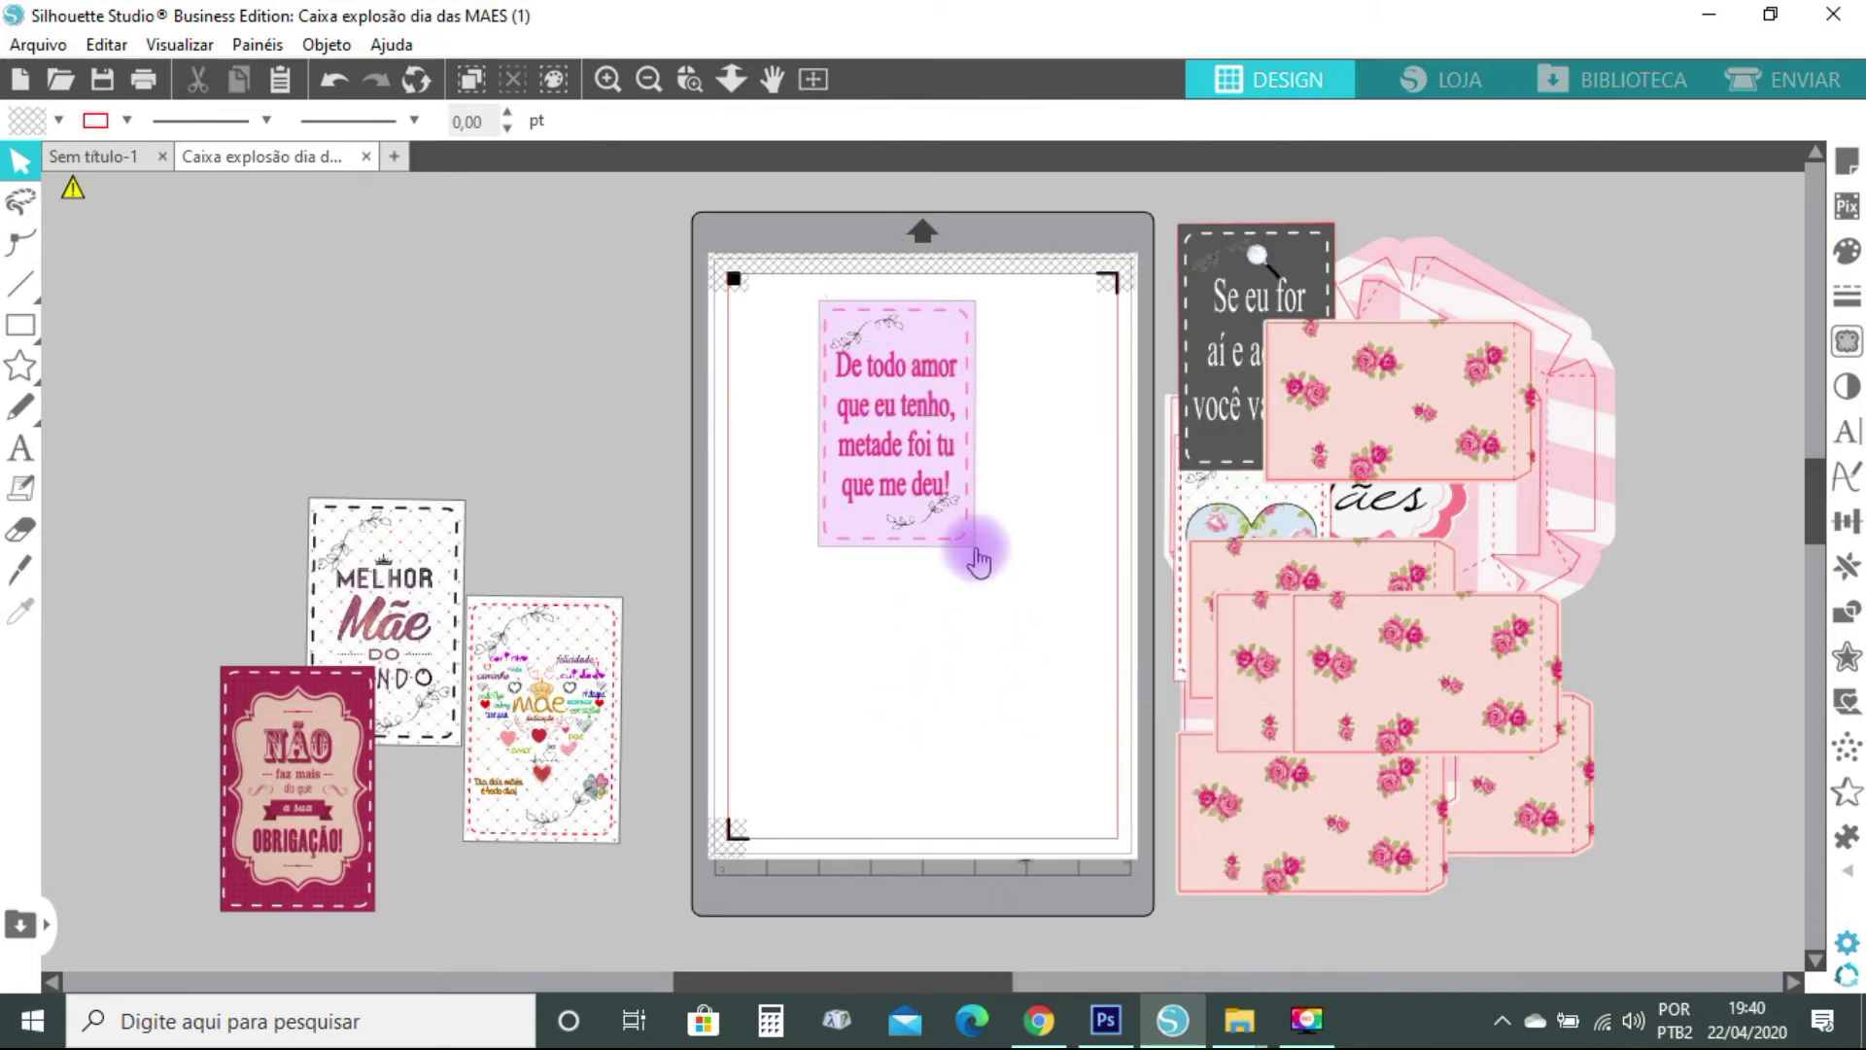
Set the lilac card's background rectangle line to 0,00 pt thickness and red, R 255 (FF0000)
left_click(974, 547)
left_click(1846, 296)
left_click_drag(1691, 335, 1618, 347)
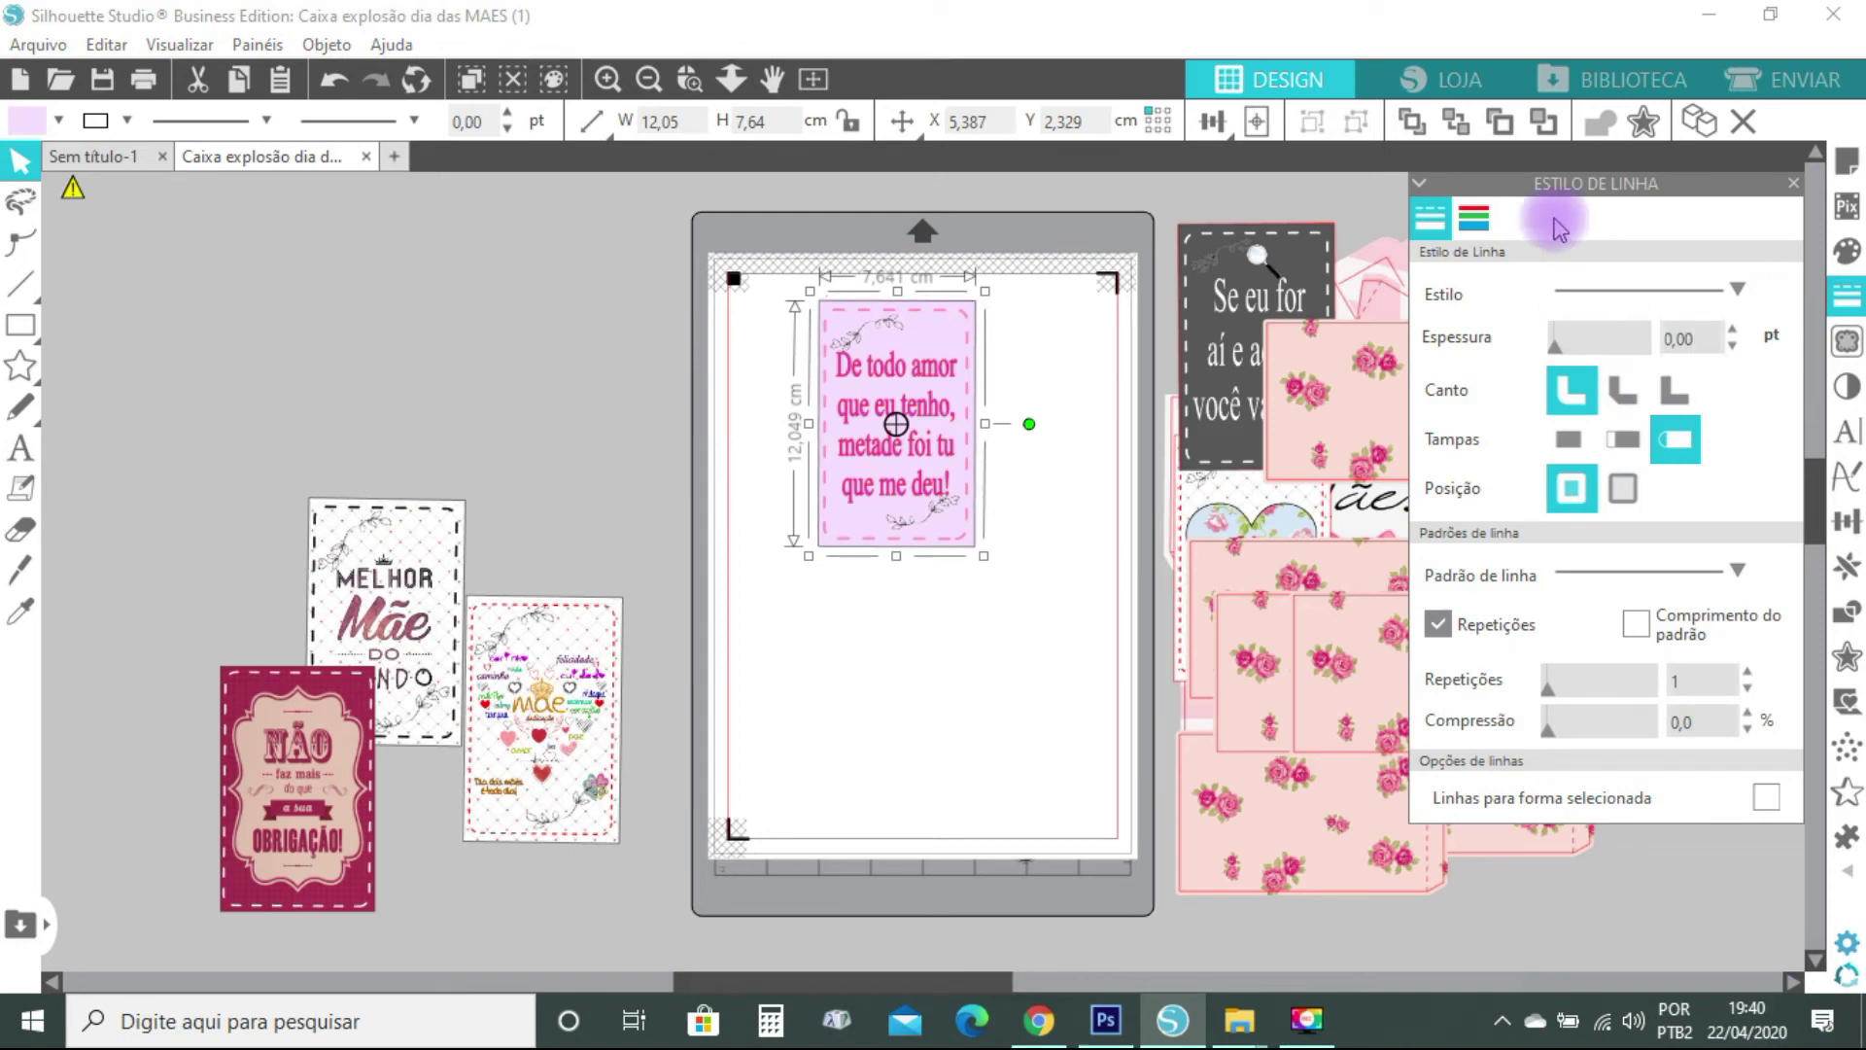
left_click(1479, 224)
left_click(1423, 687)
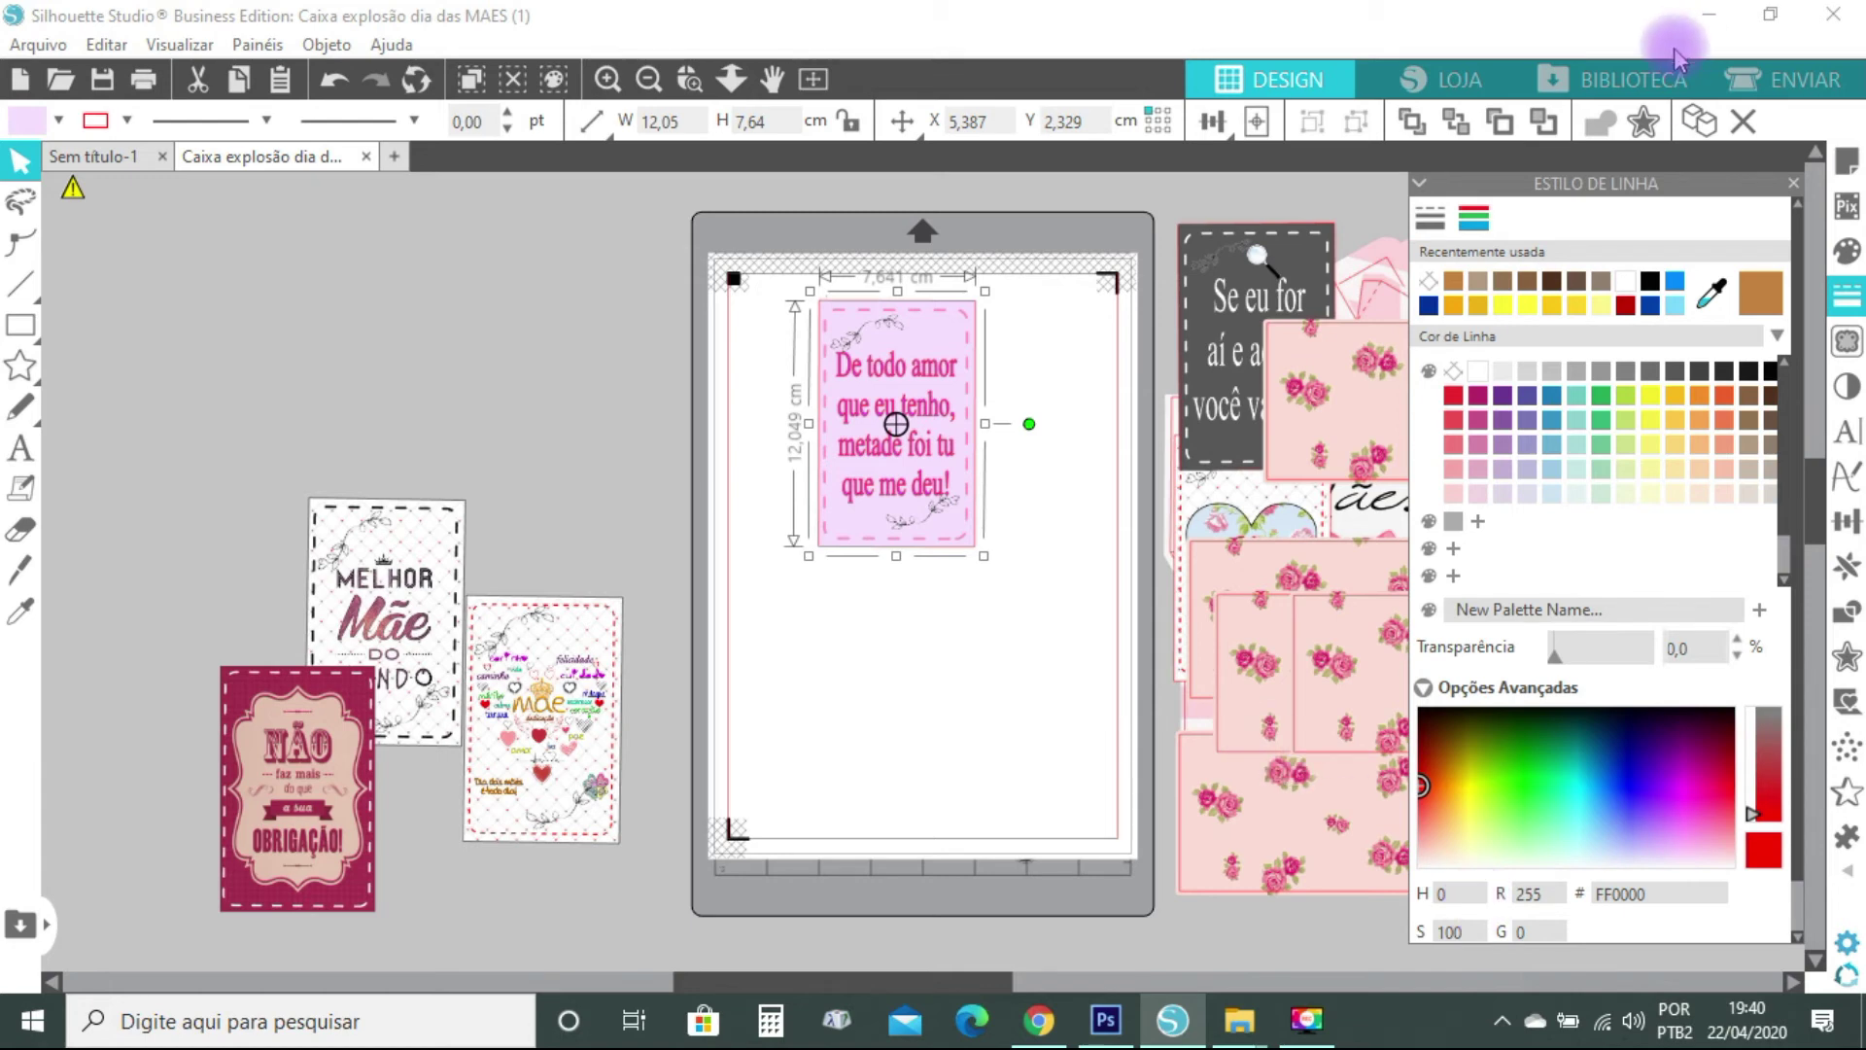
left_click(1794, 183)
Group all parts of the lilac card again and move it off the page with the finished pieces
left_click(771, 280)
left_click(822, 454)
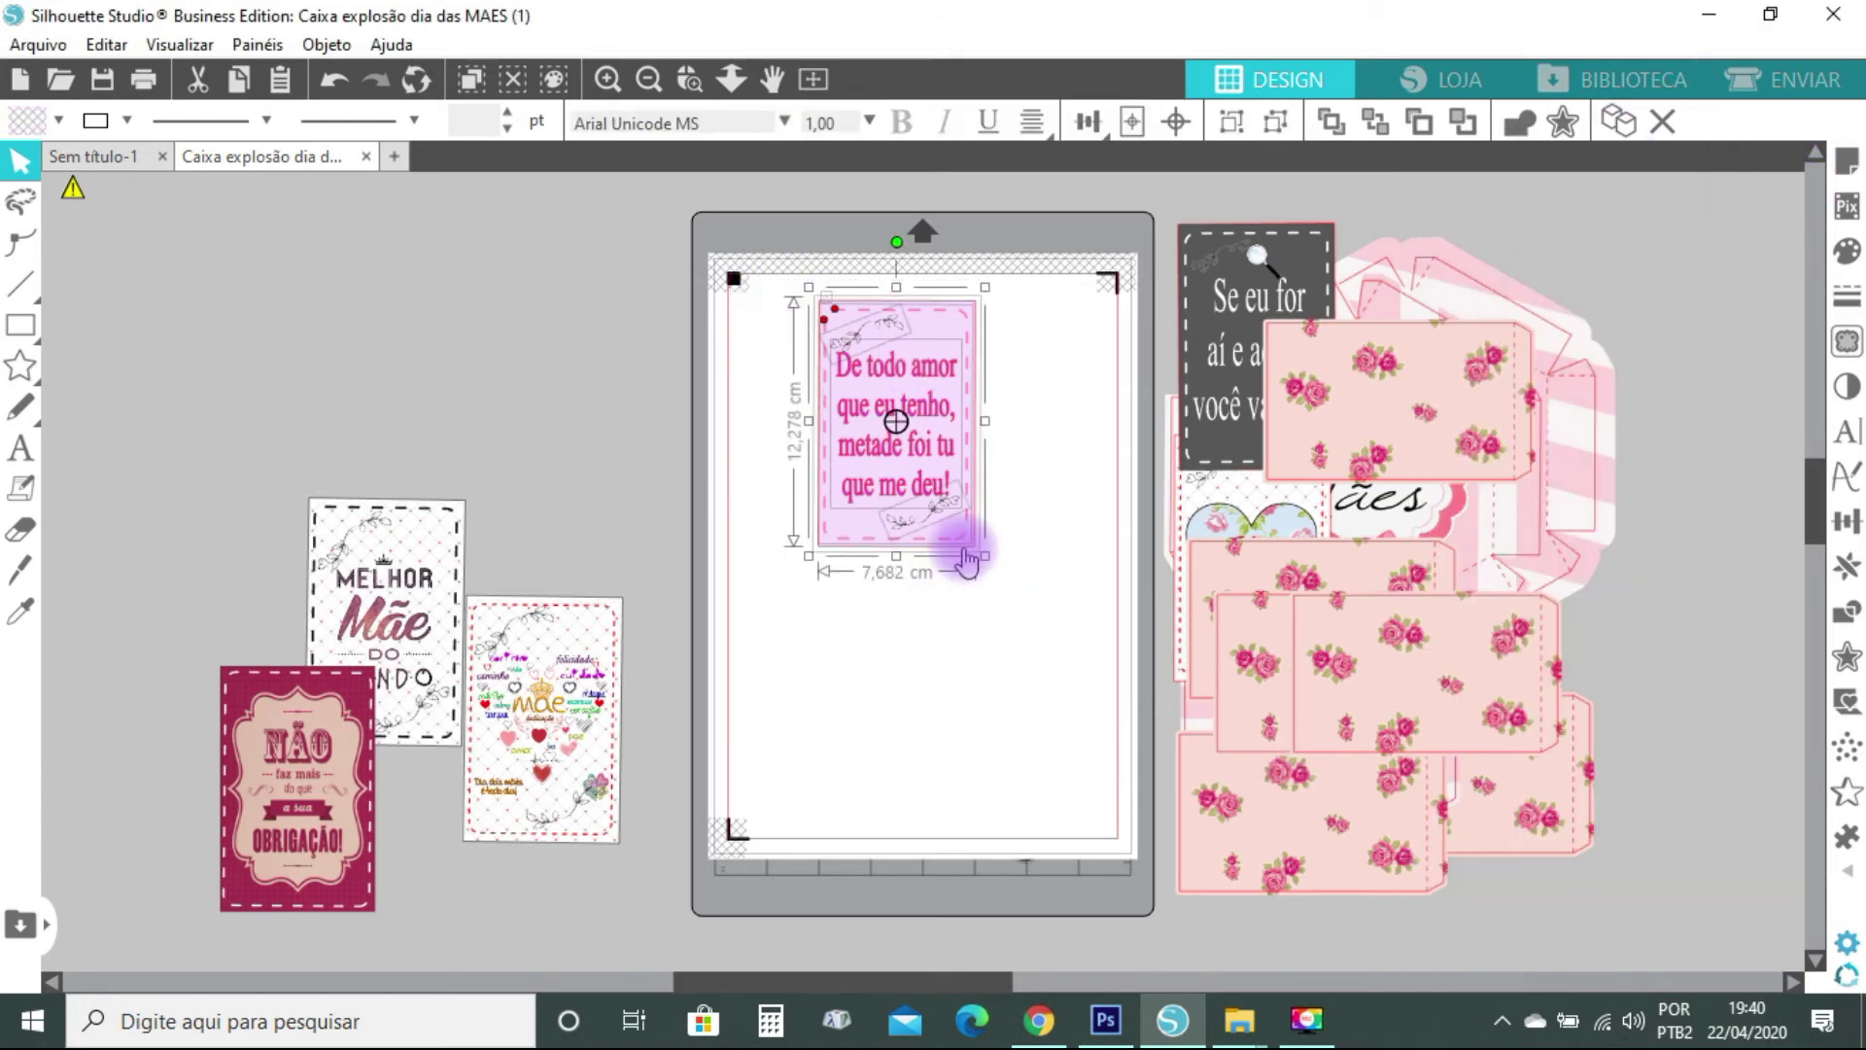
right_click(948, 559)
left_click(1028, 660)
left_click_drag(923, 457, 1255, 539)
Move the "Melhor Mãe do Mundo" card onto the page and ungroup it
left_click_drag(486, 586, 925, 416)
right_click(941, 417)
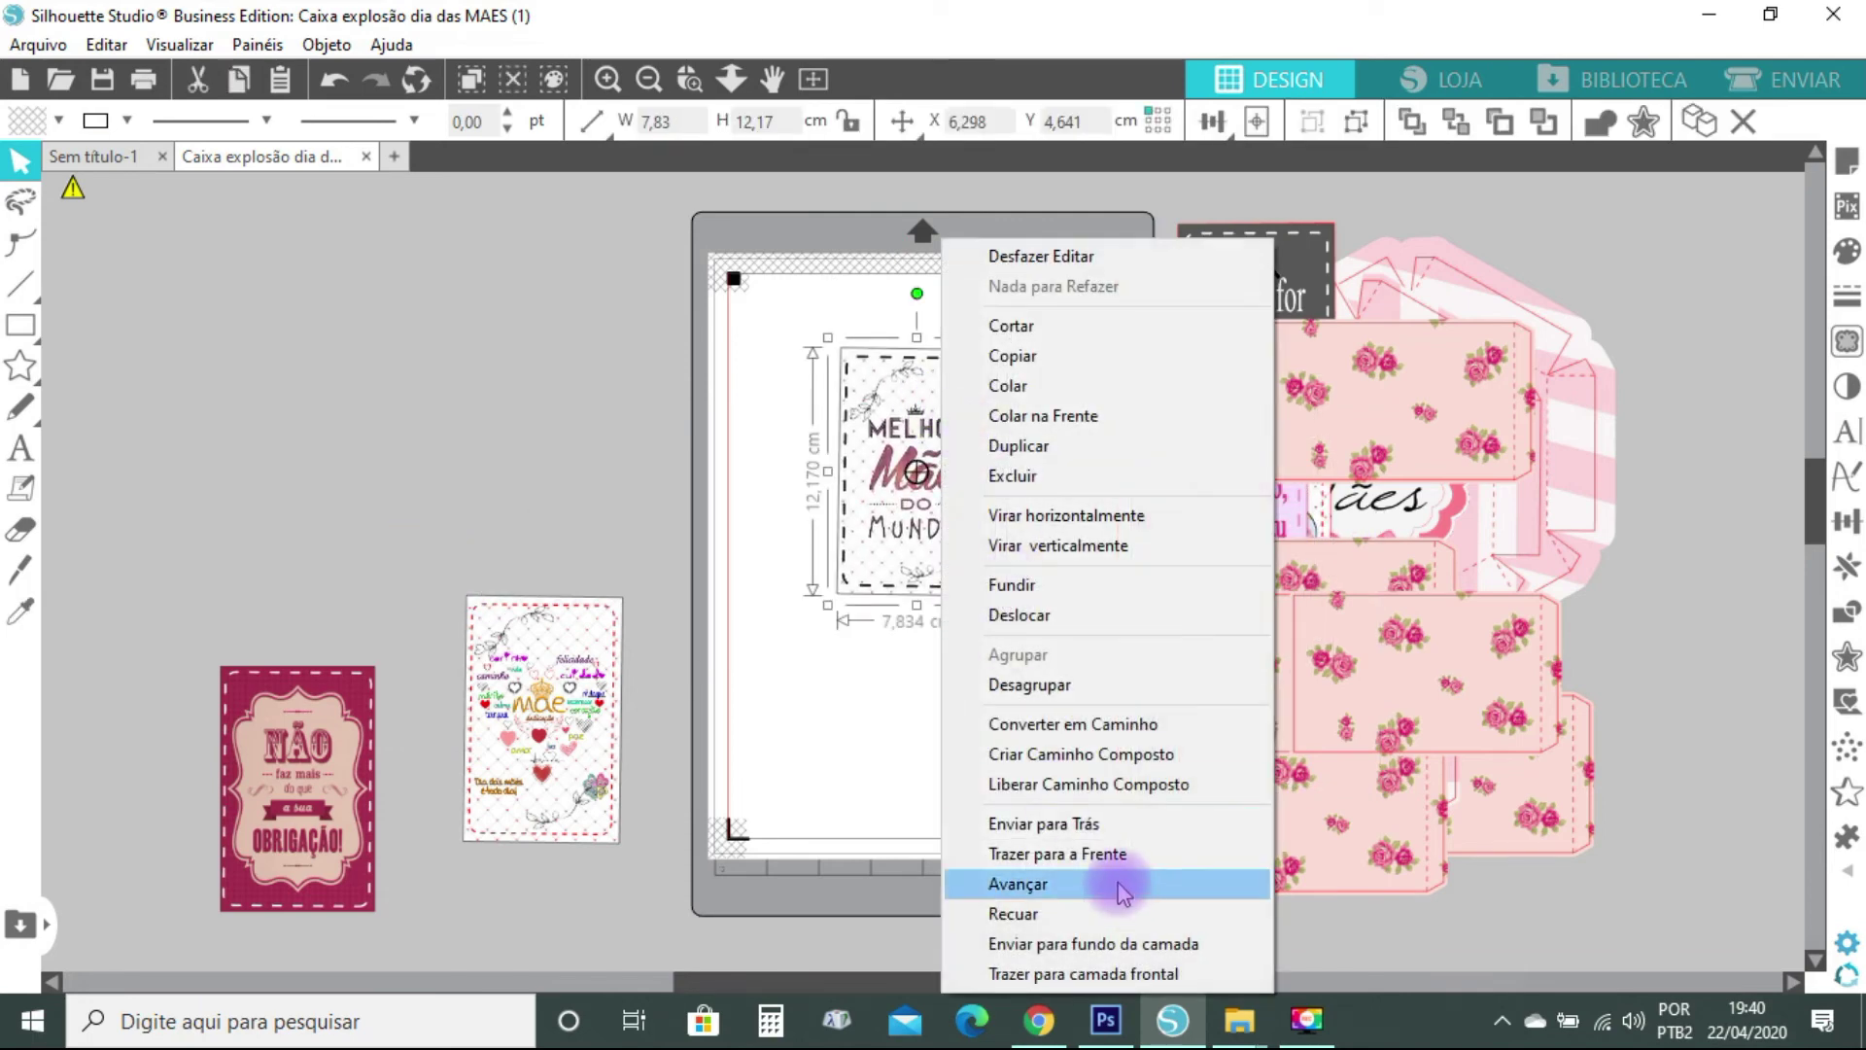
left_click(1032, 682)
left_click(1001, 610)
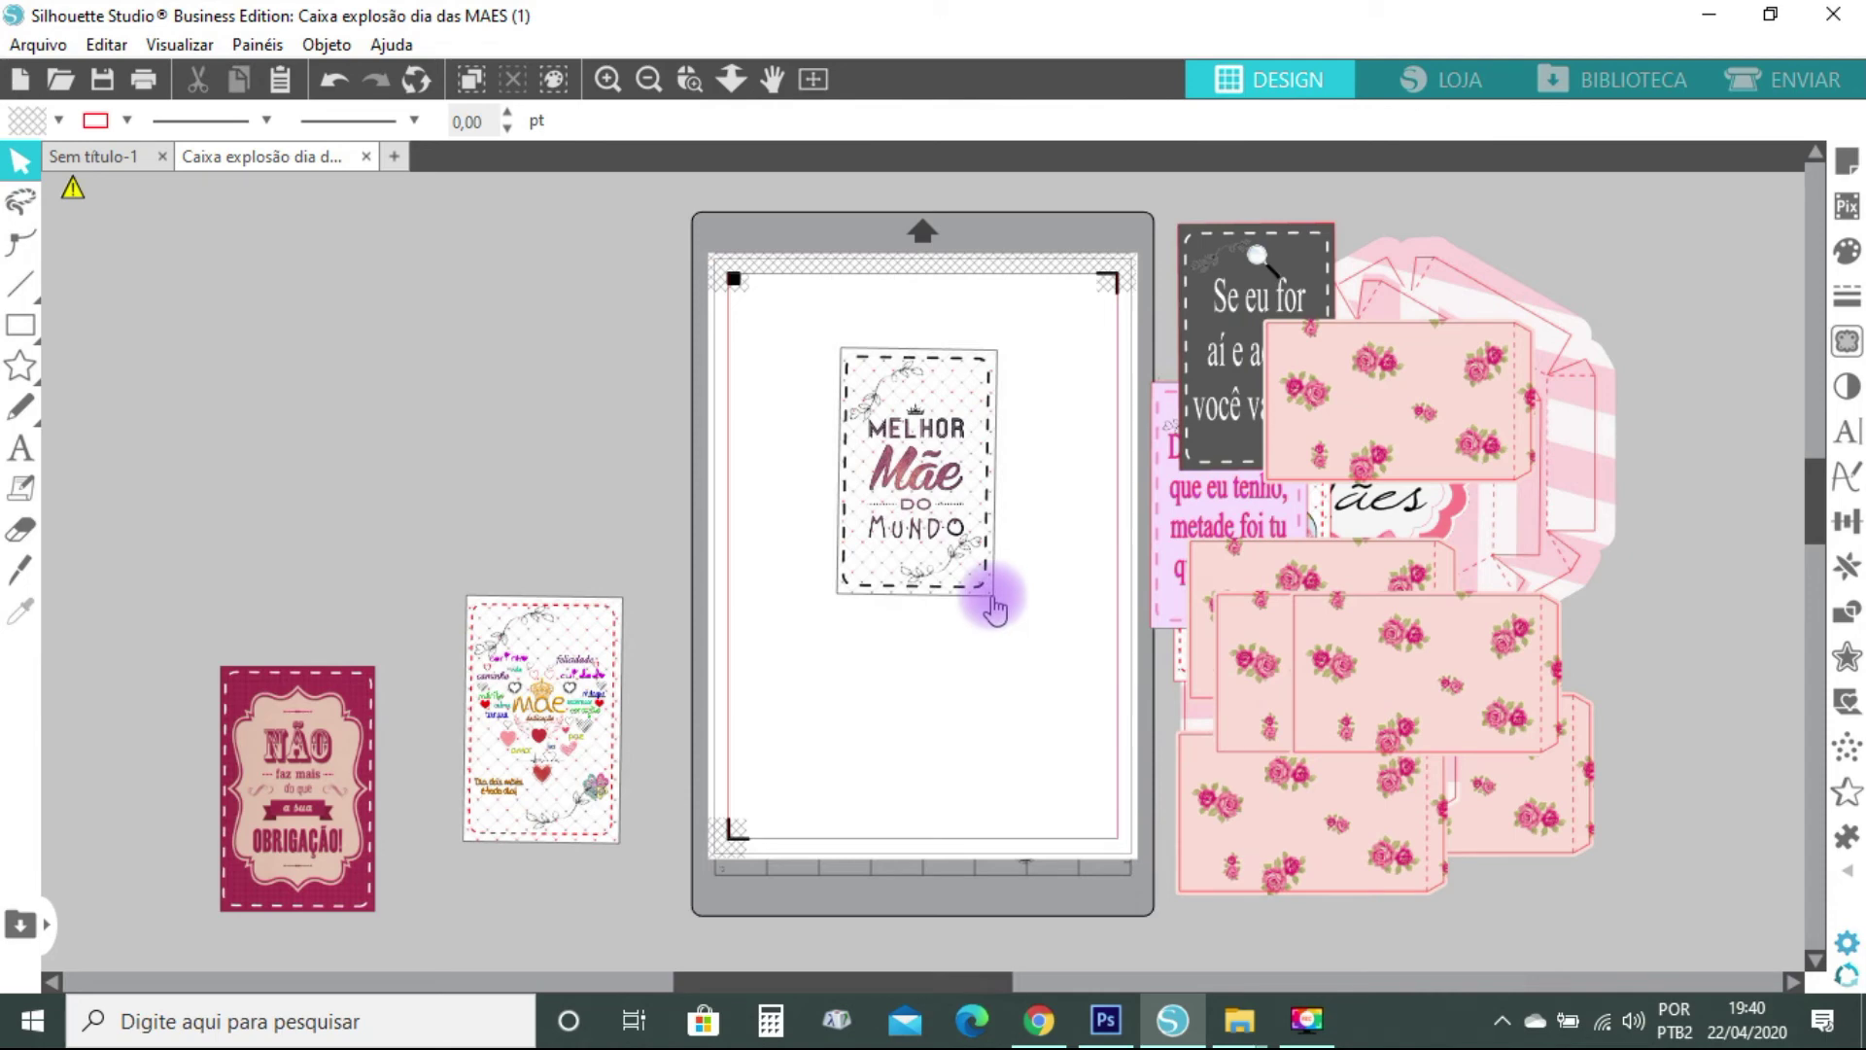
Set the line color of the "Melhor Mãe do Mundo" card's outer rectangle to red, R 255 (FF0000)
left_click(998, 605)
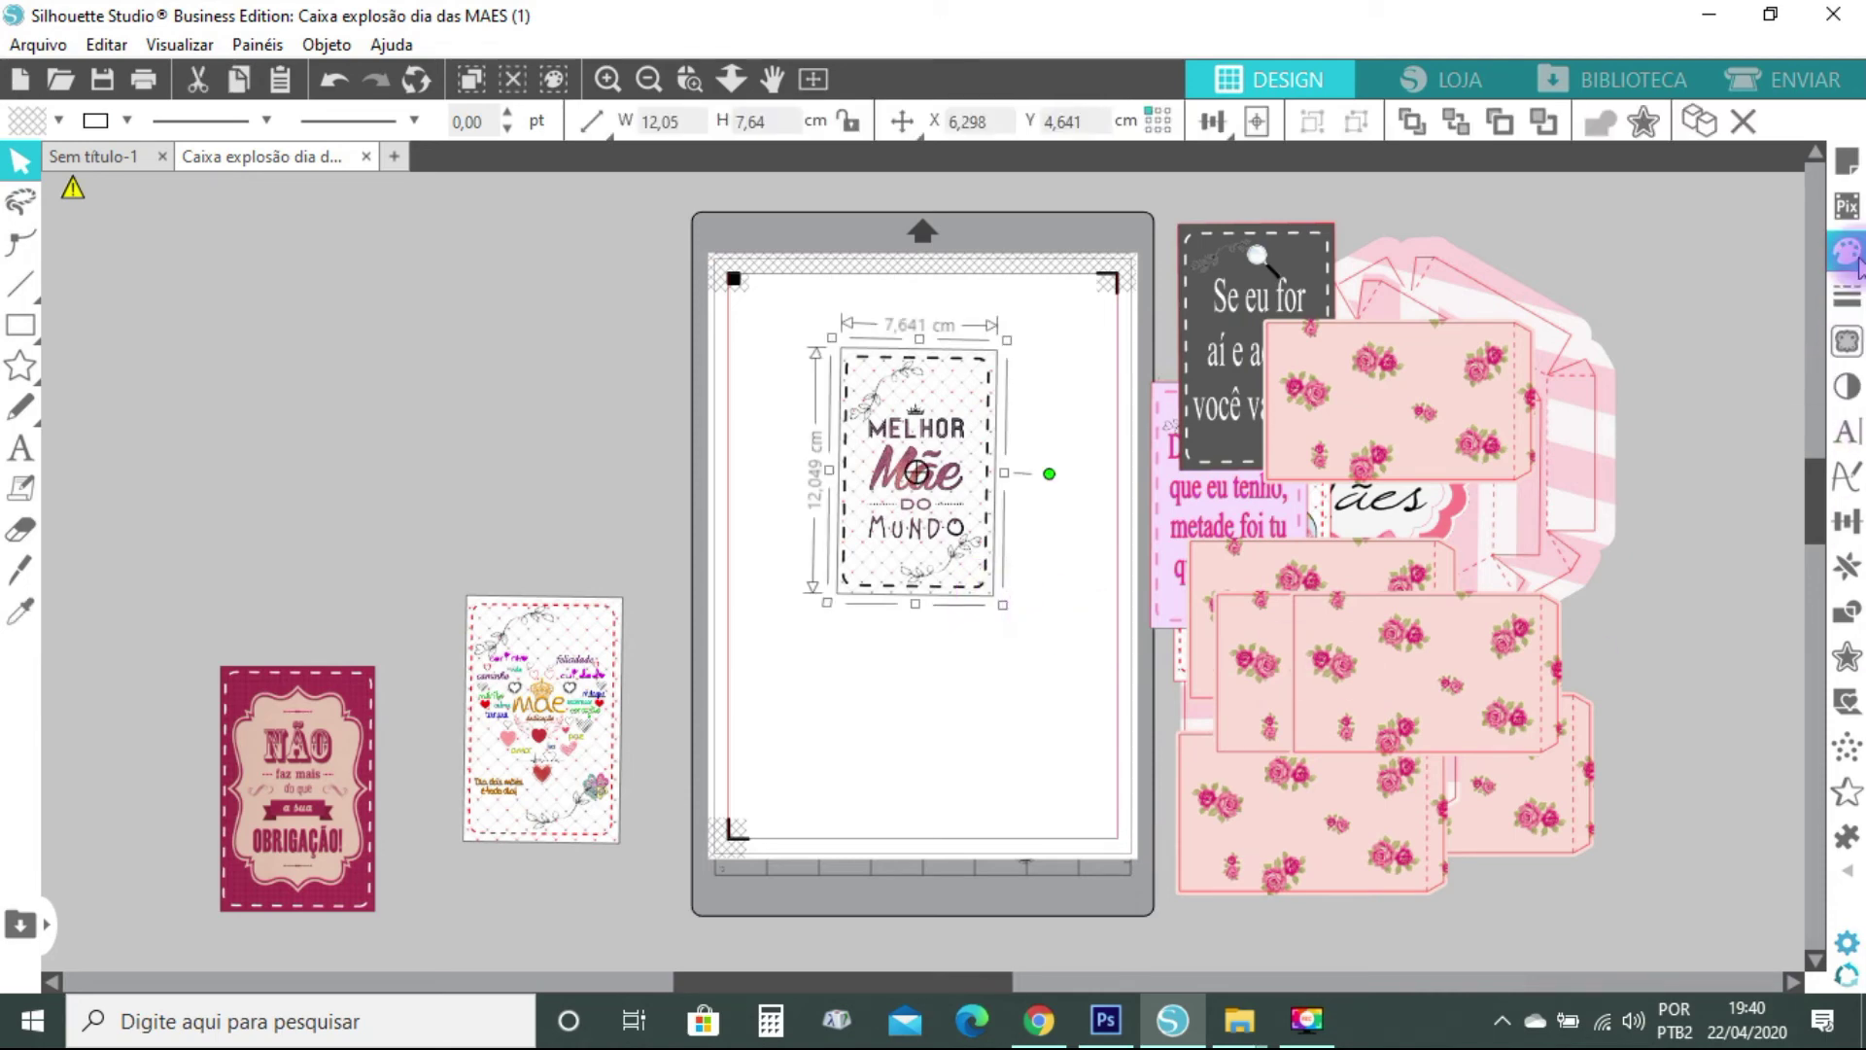
left_click(1847, 296)
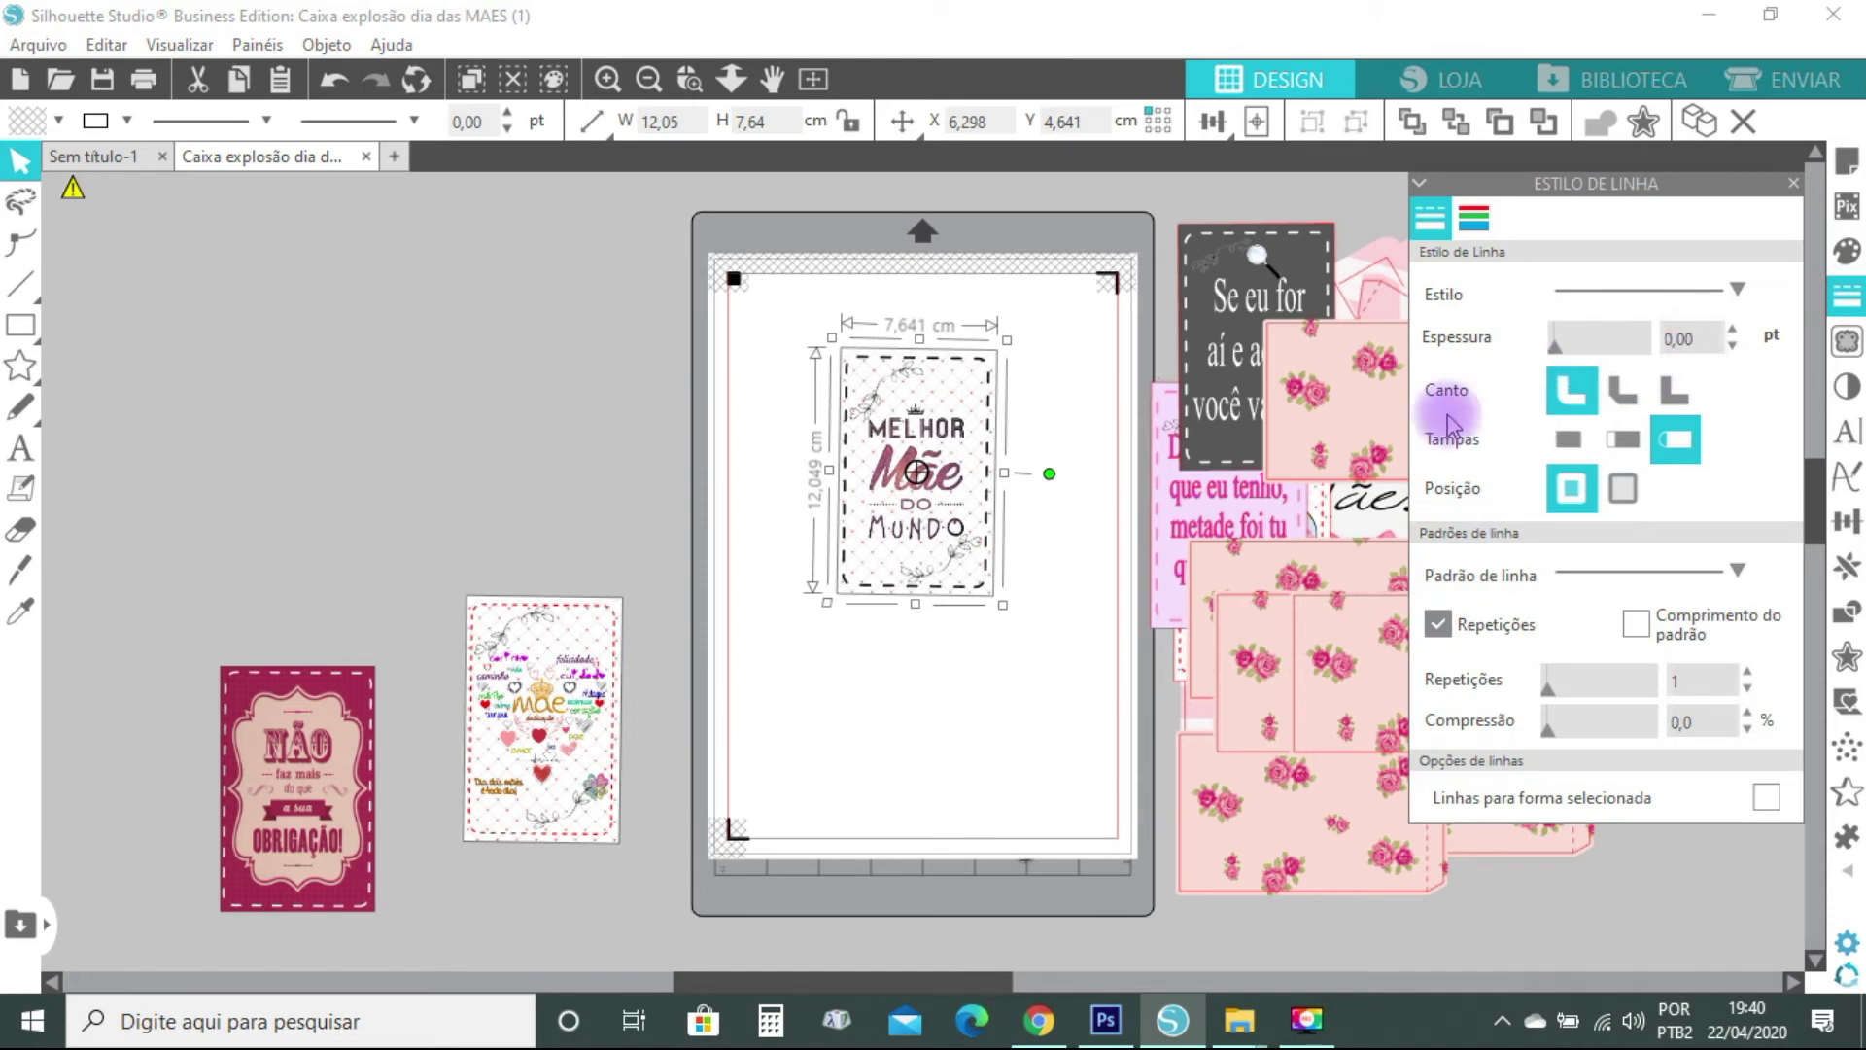
left_click(1475, 219)
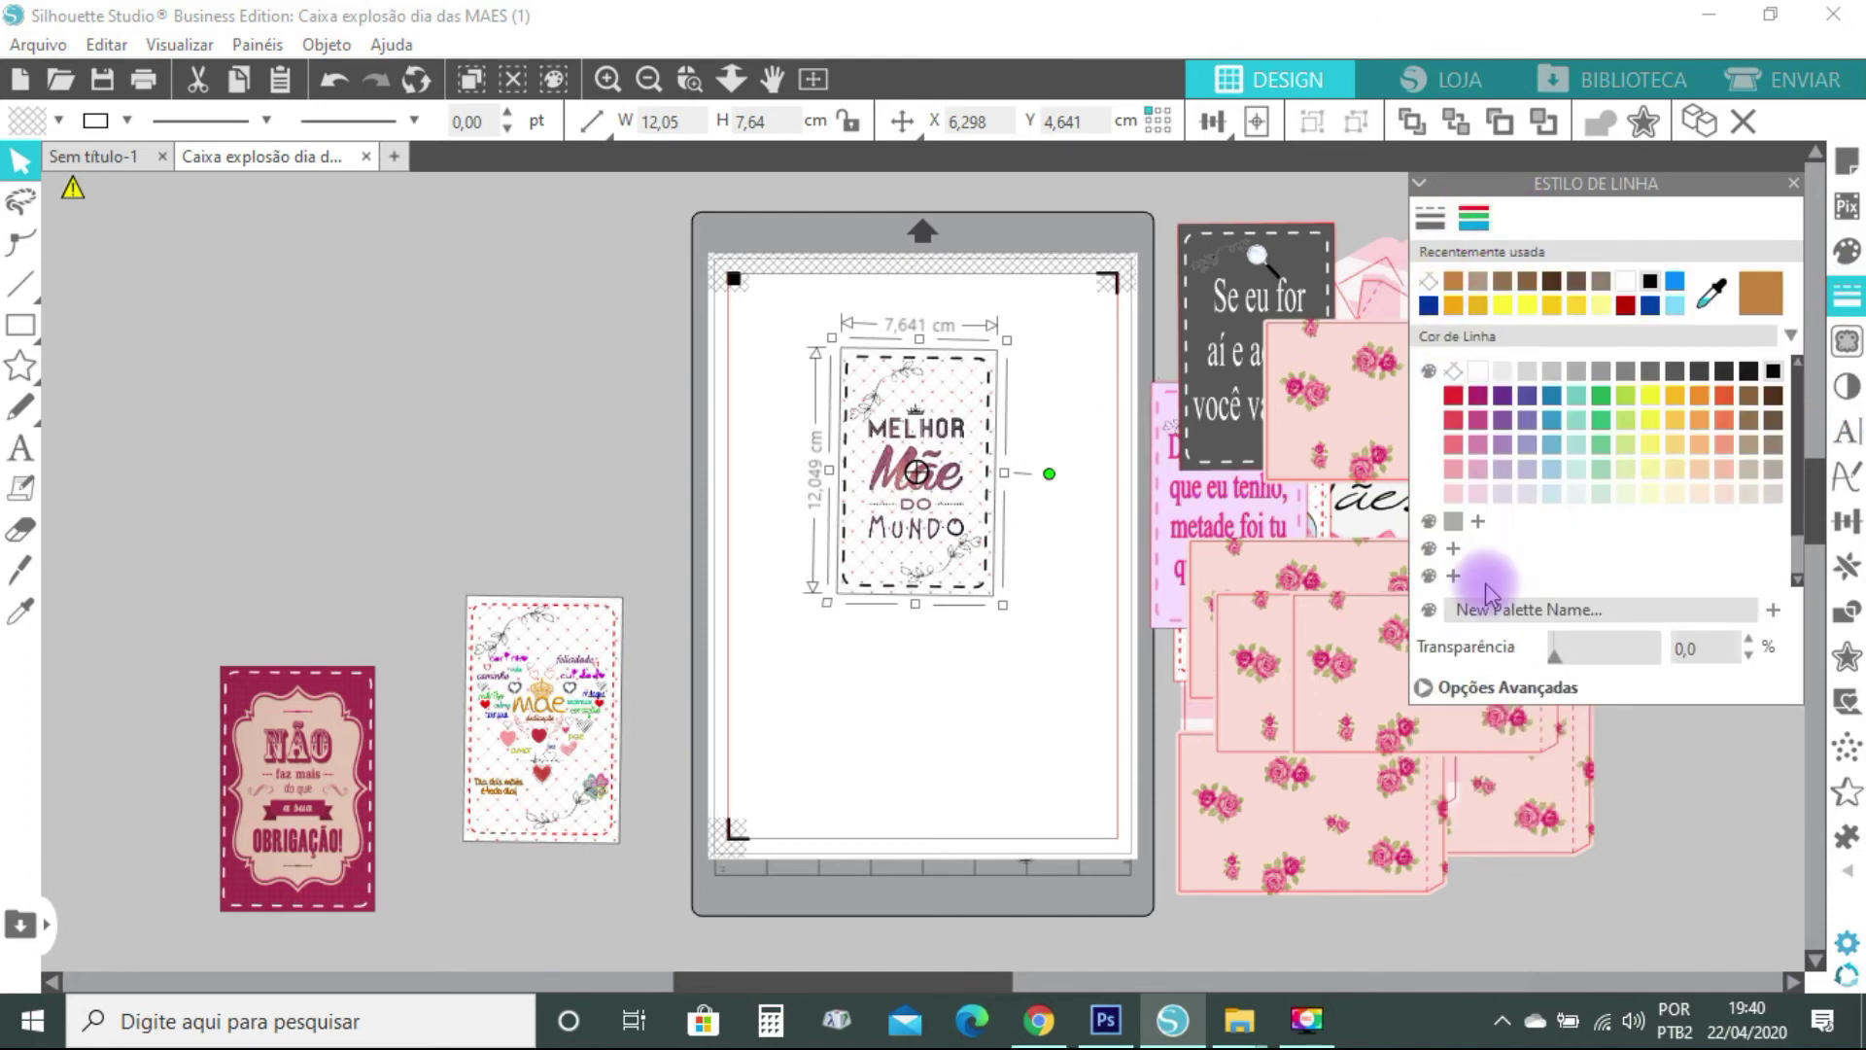
left_click(1421, 687)
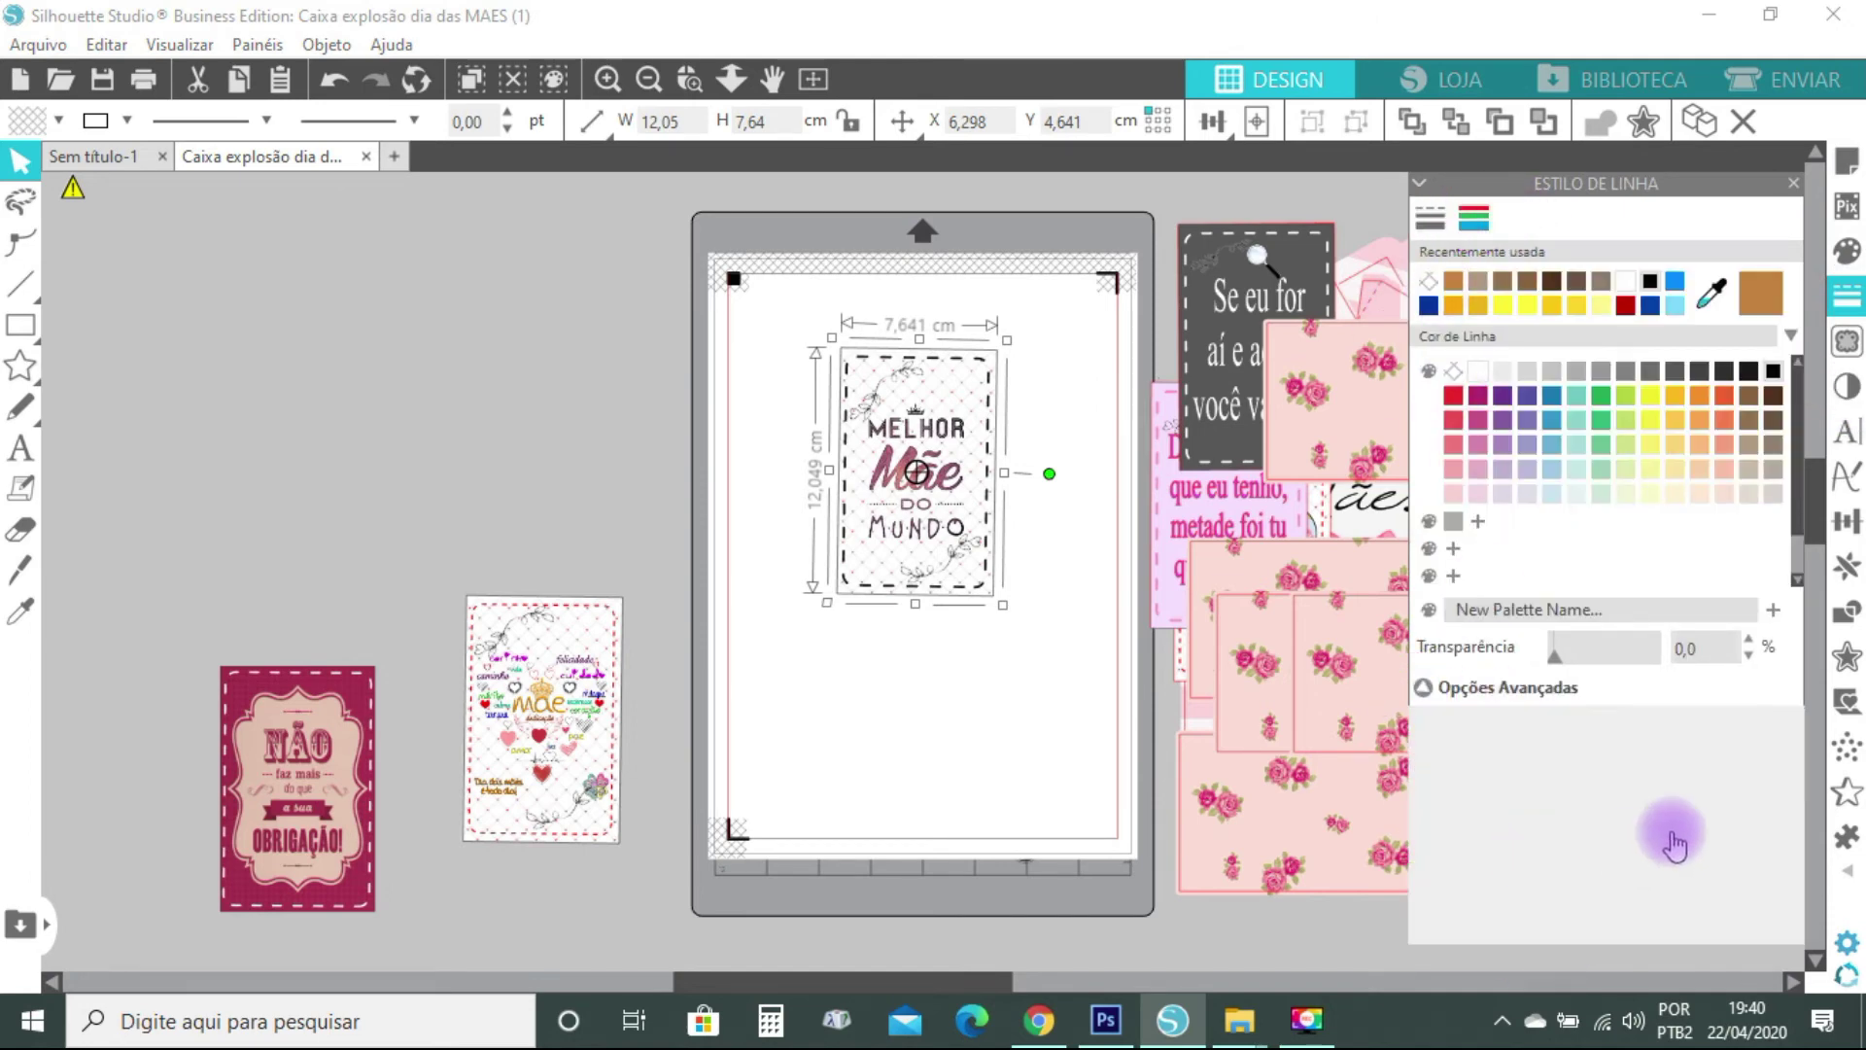
scroll(1565, 855, "down", 1)
left_click(1543, 842)
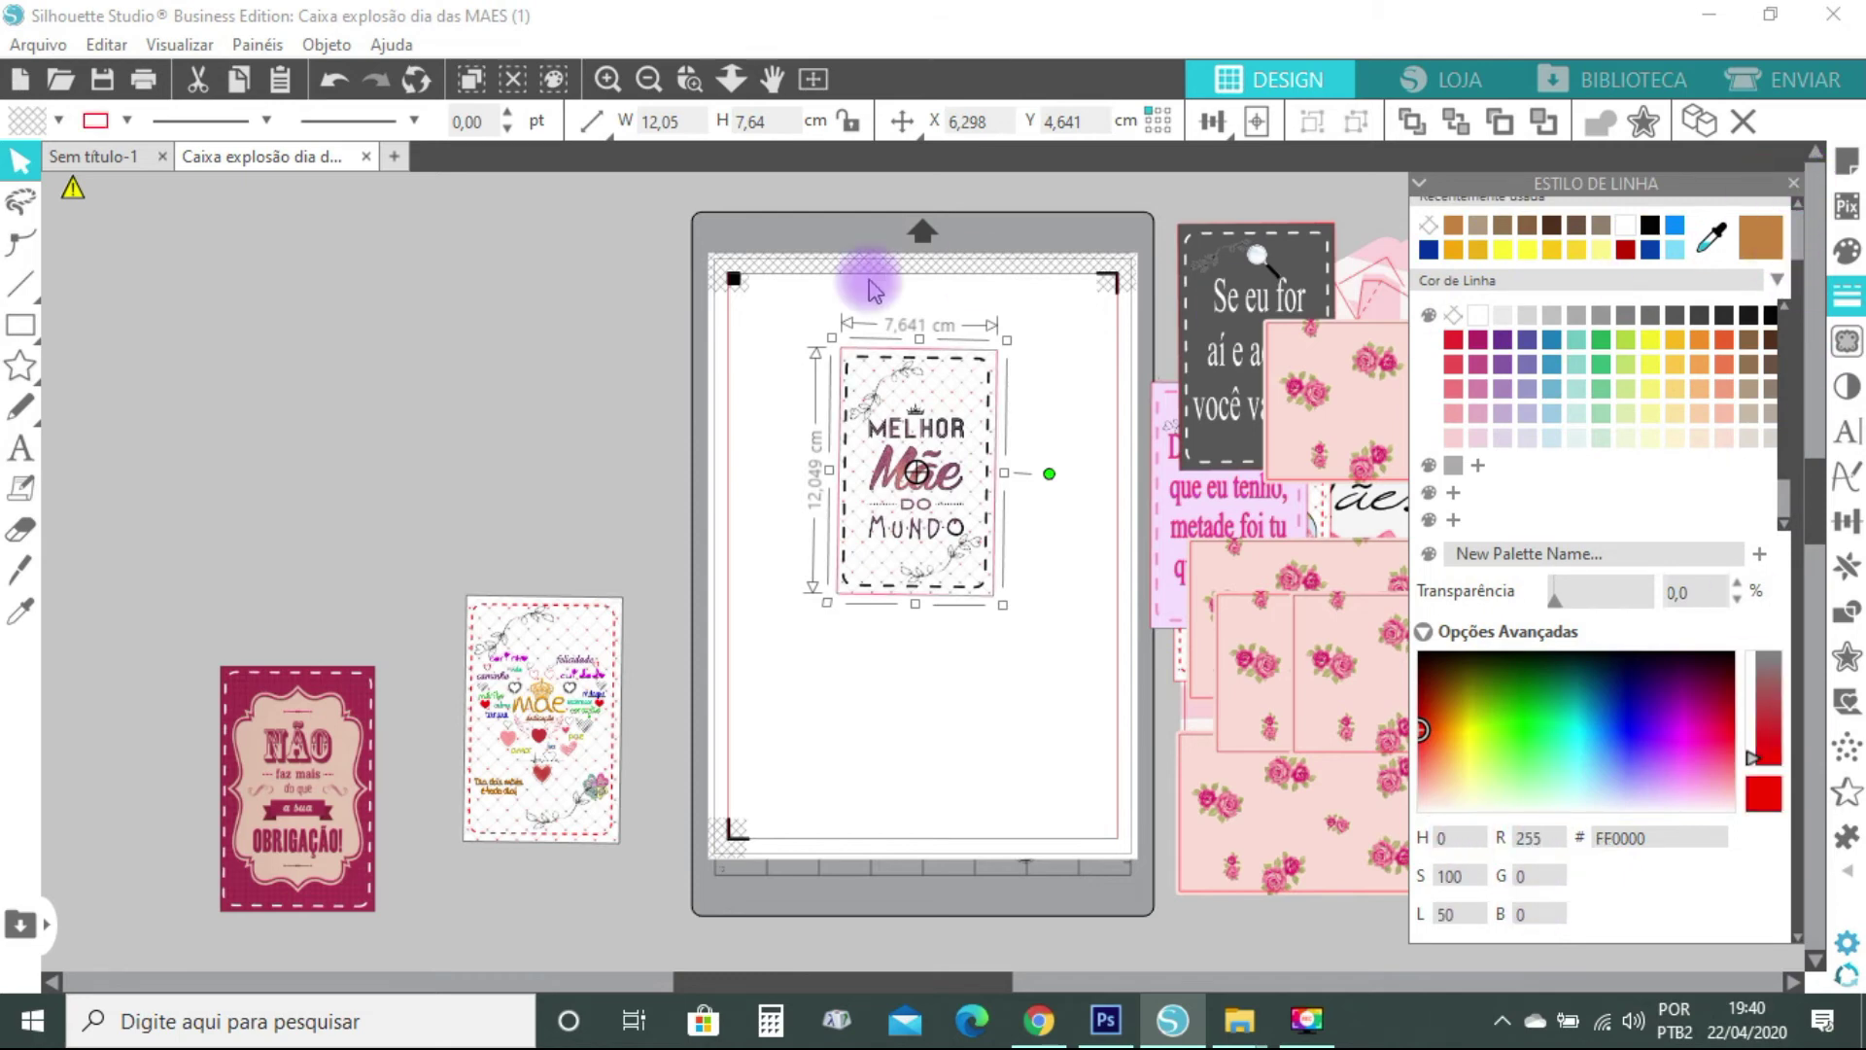
Group the "Melhor Mãe do Mundo" card again and move it beside the finished pieces at the page's upper edge
left_click_drag(792, 312, 1041, 667)
right_click(982, 550)
left_click(1088, 684)
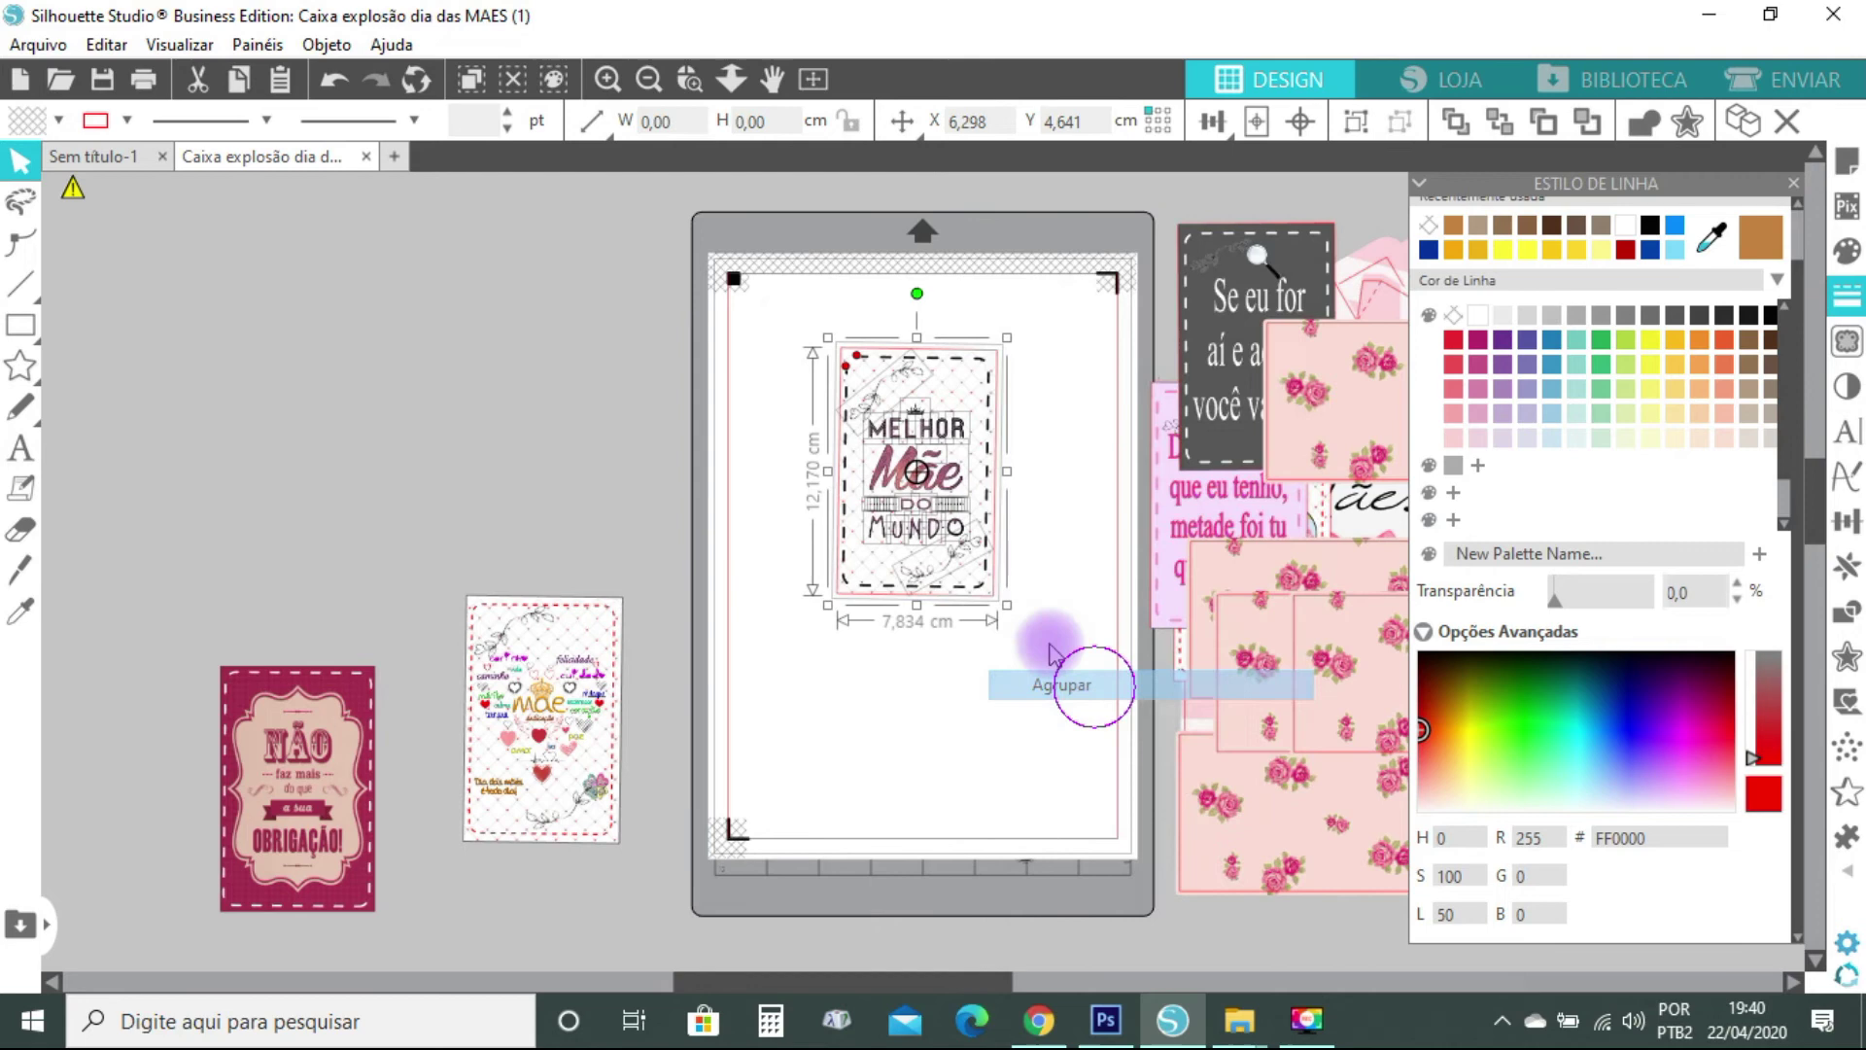
left_click_drag(962, 564, 1171, 474)
Move the colorful "mãe" word card higher in the area beside the page and ungroup it
left_click_drag(503, 706, 491, 384)
right_click(491, 384)
left_click(627, 686)
left_click(597, 545)
Set the line color of the "mãe" word card's outer rectangle to red, R 255, G 0, B 0 (FF0000)
left_click(601, 523)
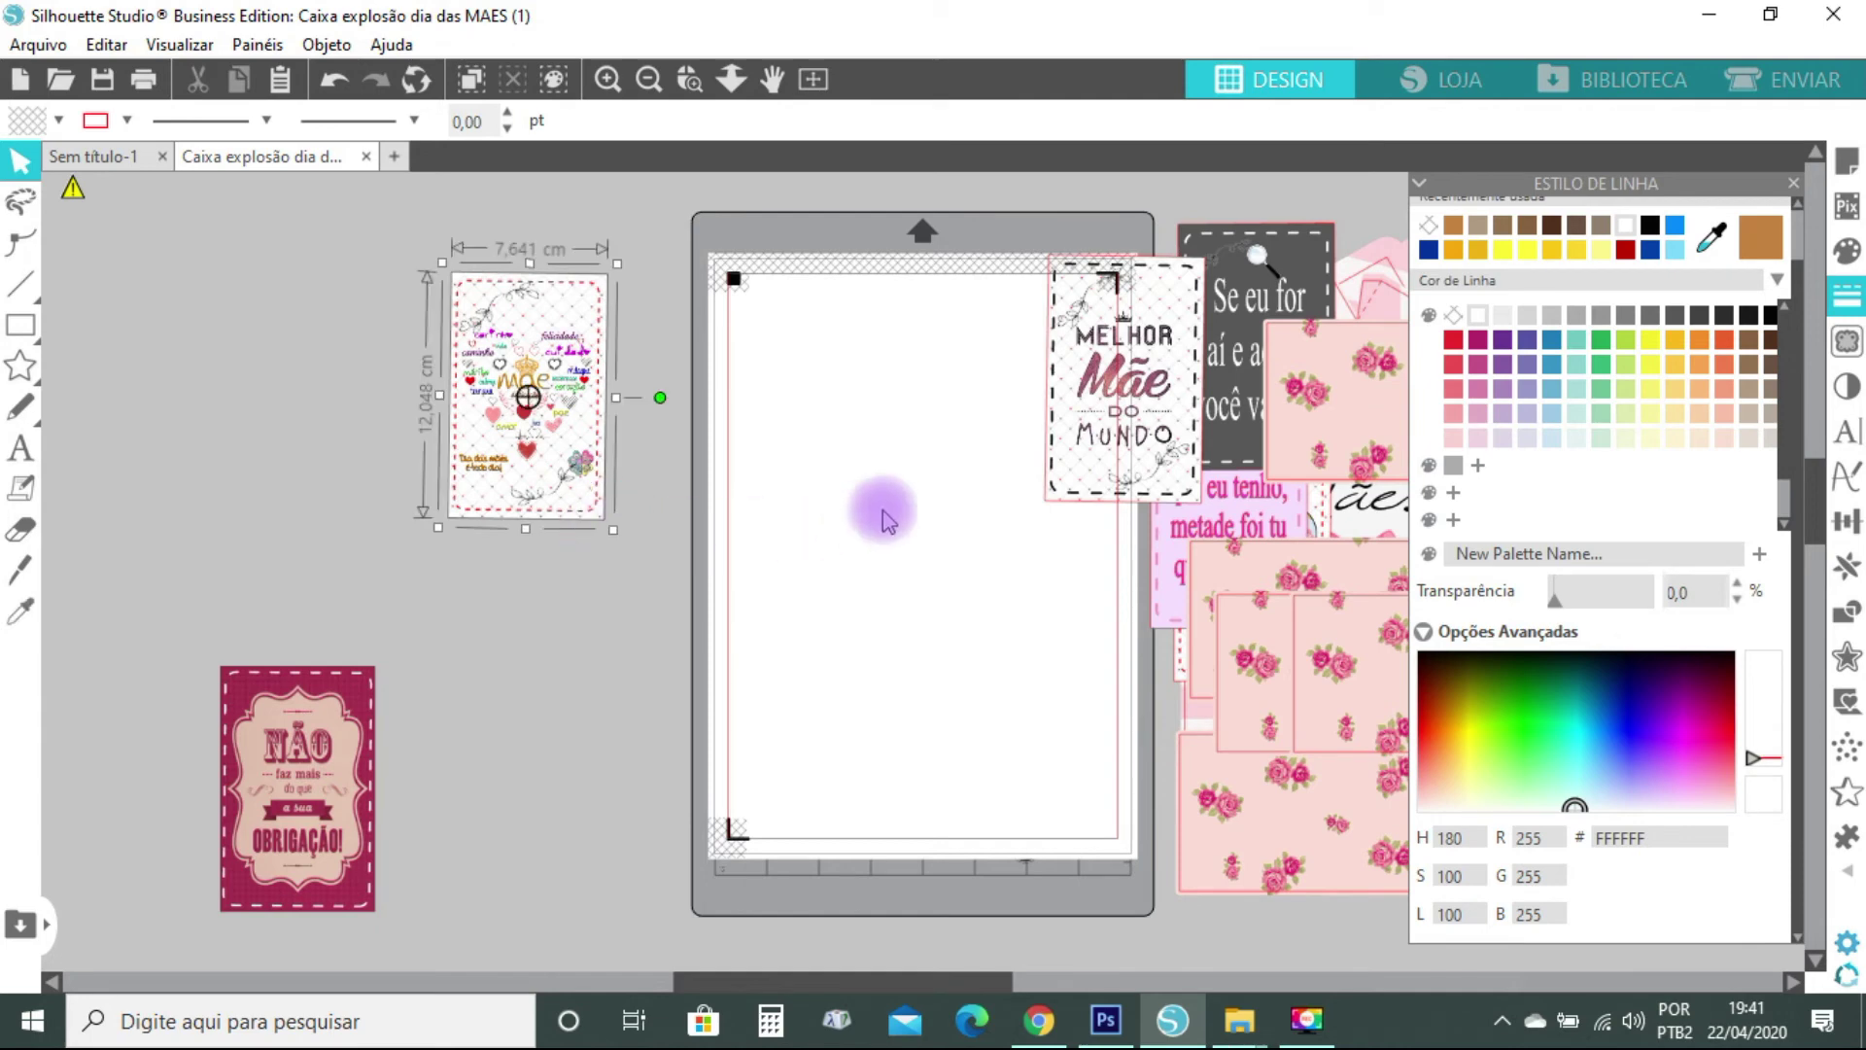
left_click(1649, 224)
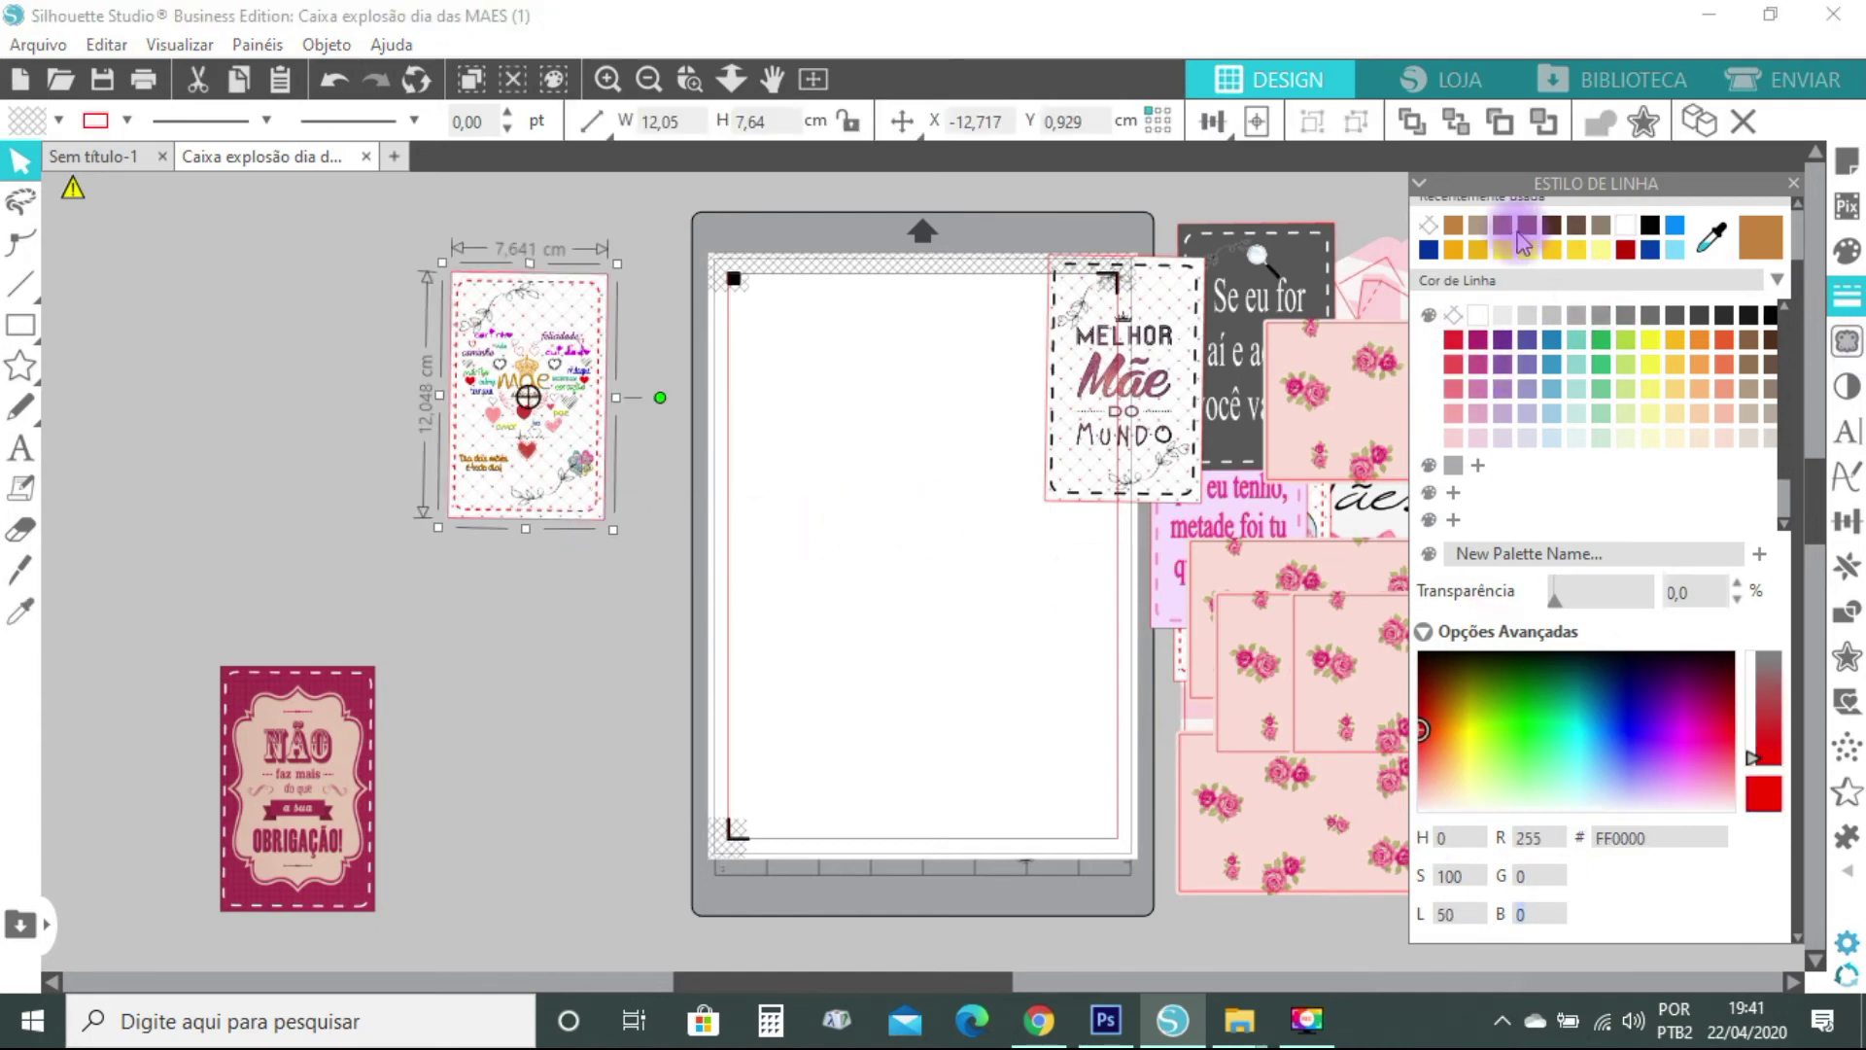
scroll(1468, 236, "up", 1)
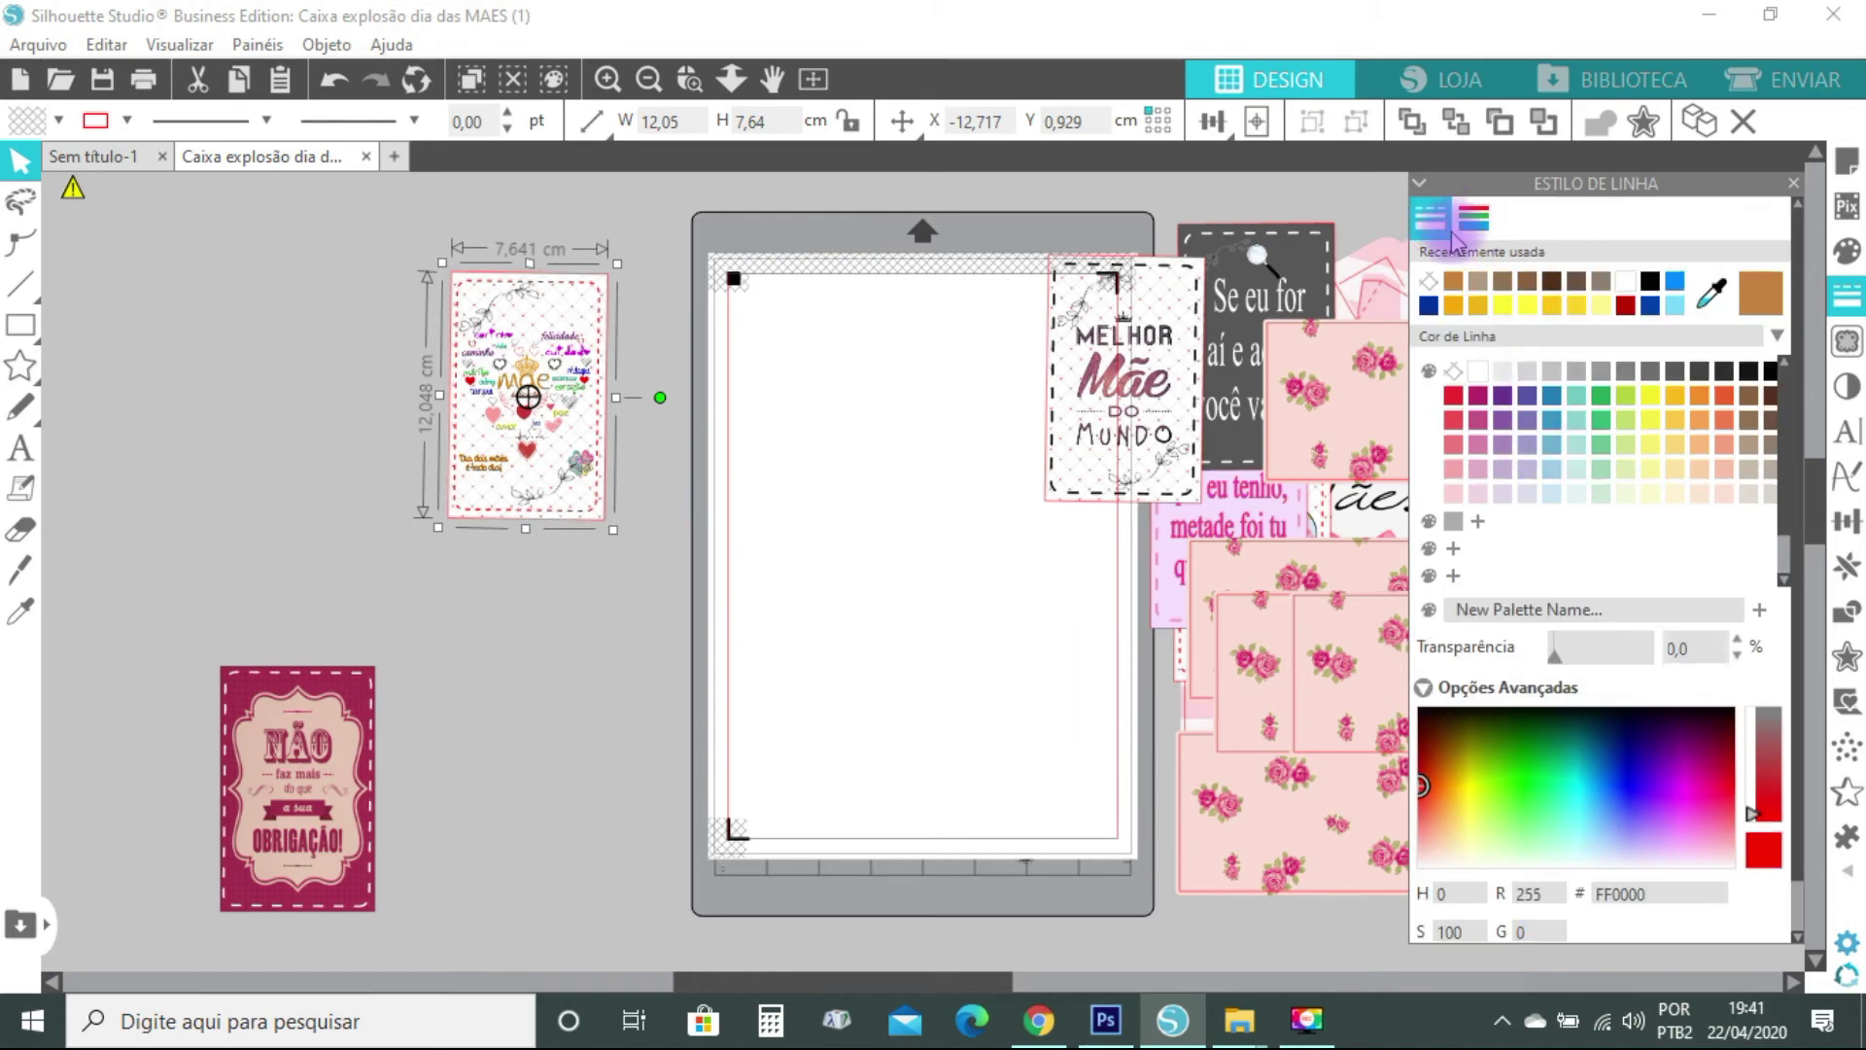
left_click(1448, 224)
left_click(1793, 183)
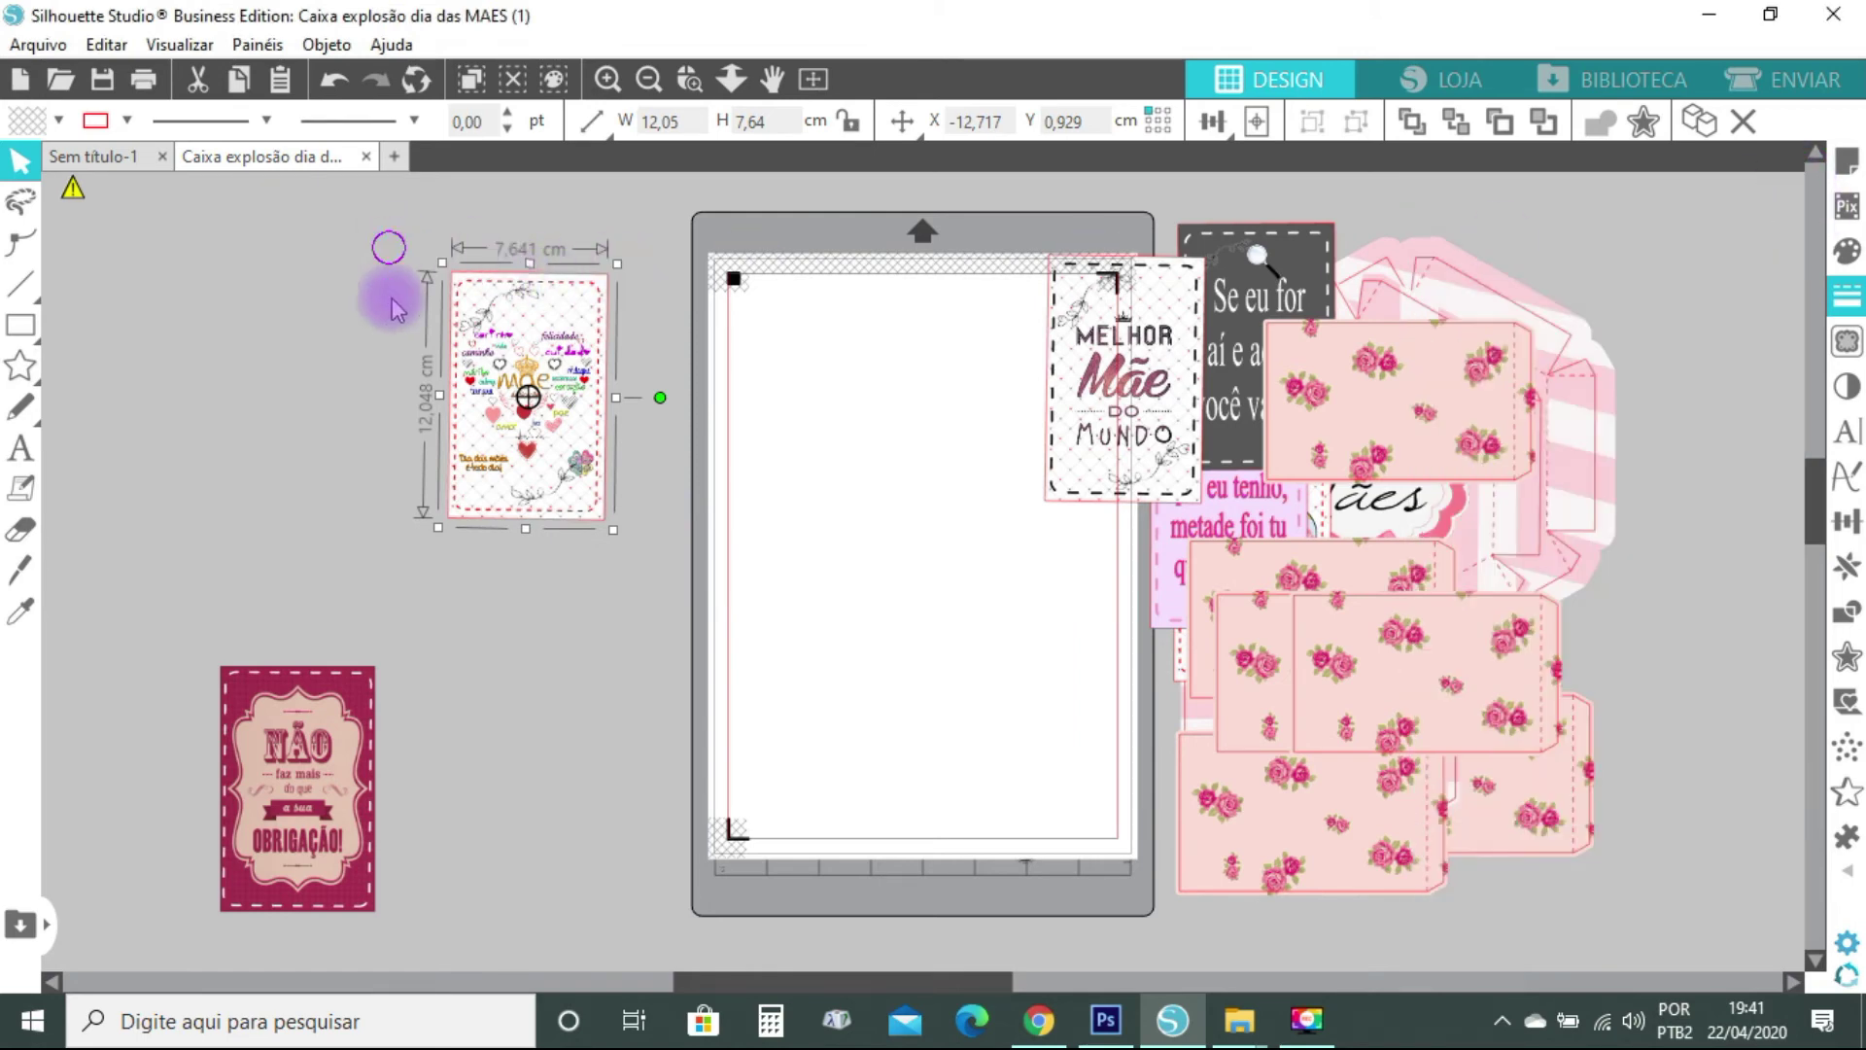
Group all parts of the "mãe" word card again and move it onto the lower part of the page
left_click_drag(389, 251, 632, 545)
right_click(608, 489)
left_click(772, 653)
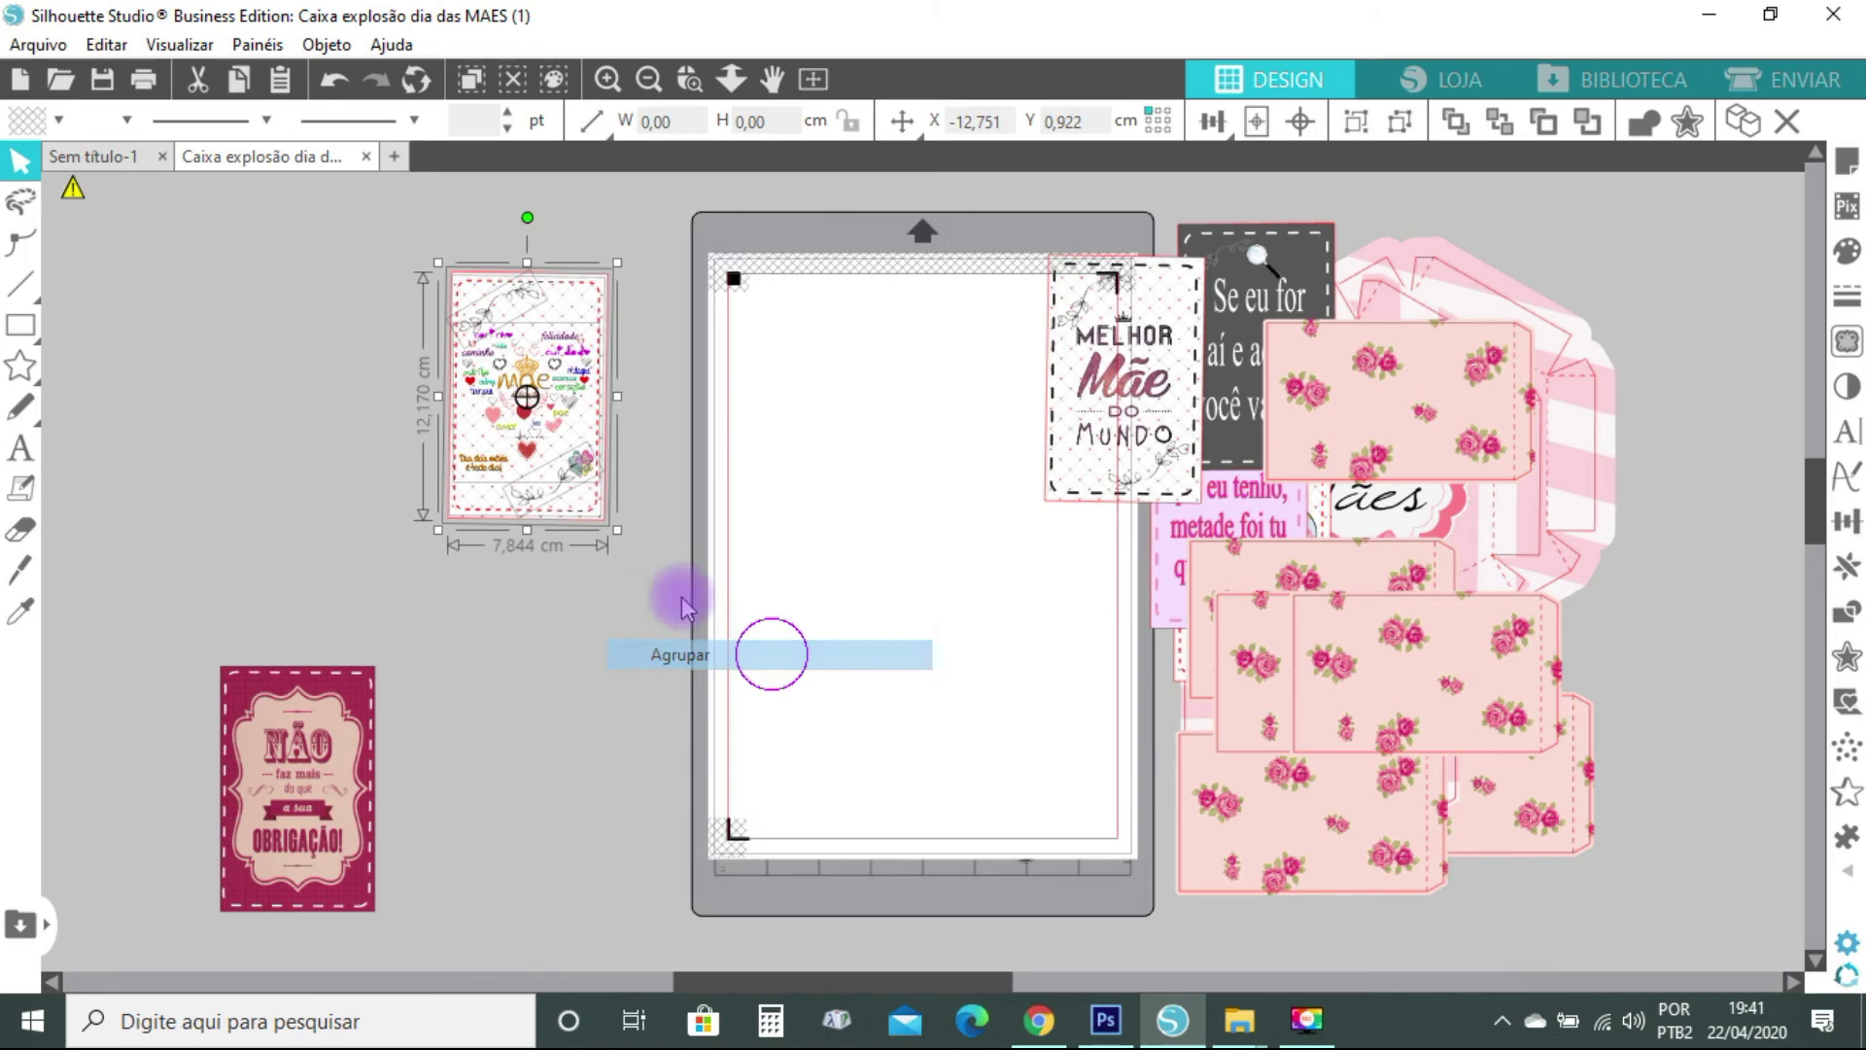
left_click_drag(606, 485, 1094, 728)
Move the burgundy "Não faz mais do que a sua obrigação!" card higher beside the page and ungroup it
left_click_drag(281, 749, 462, 413)
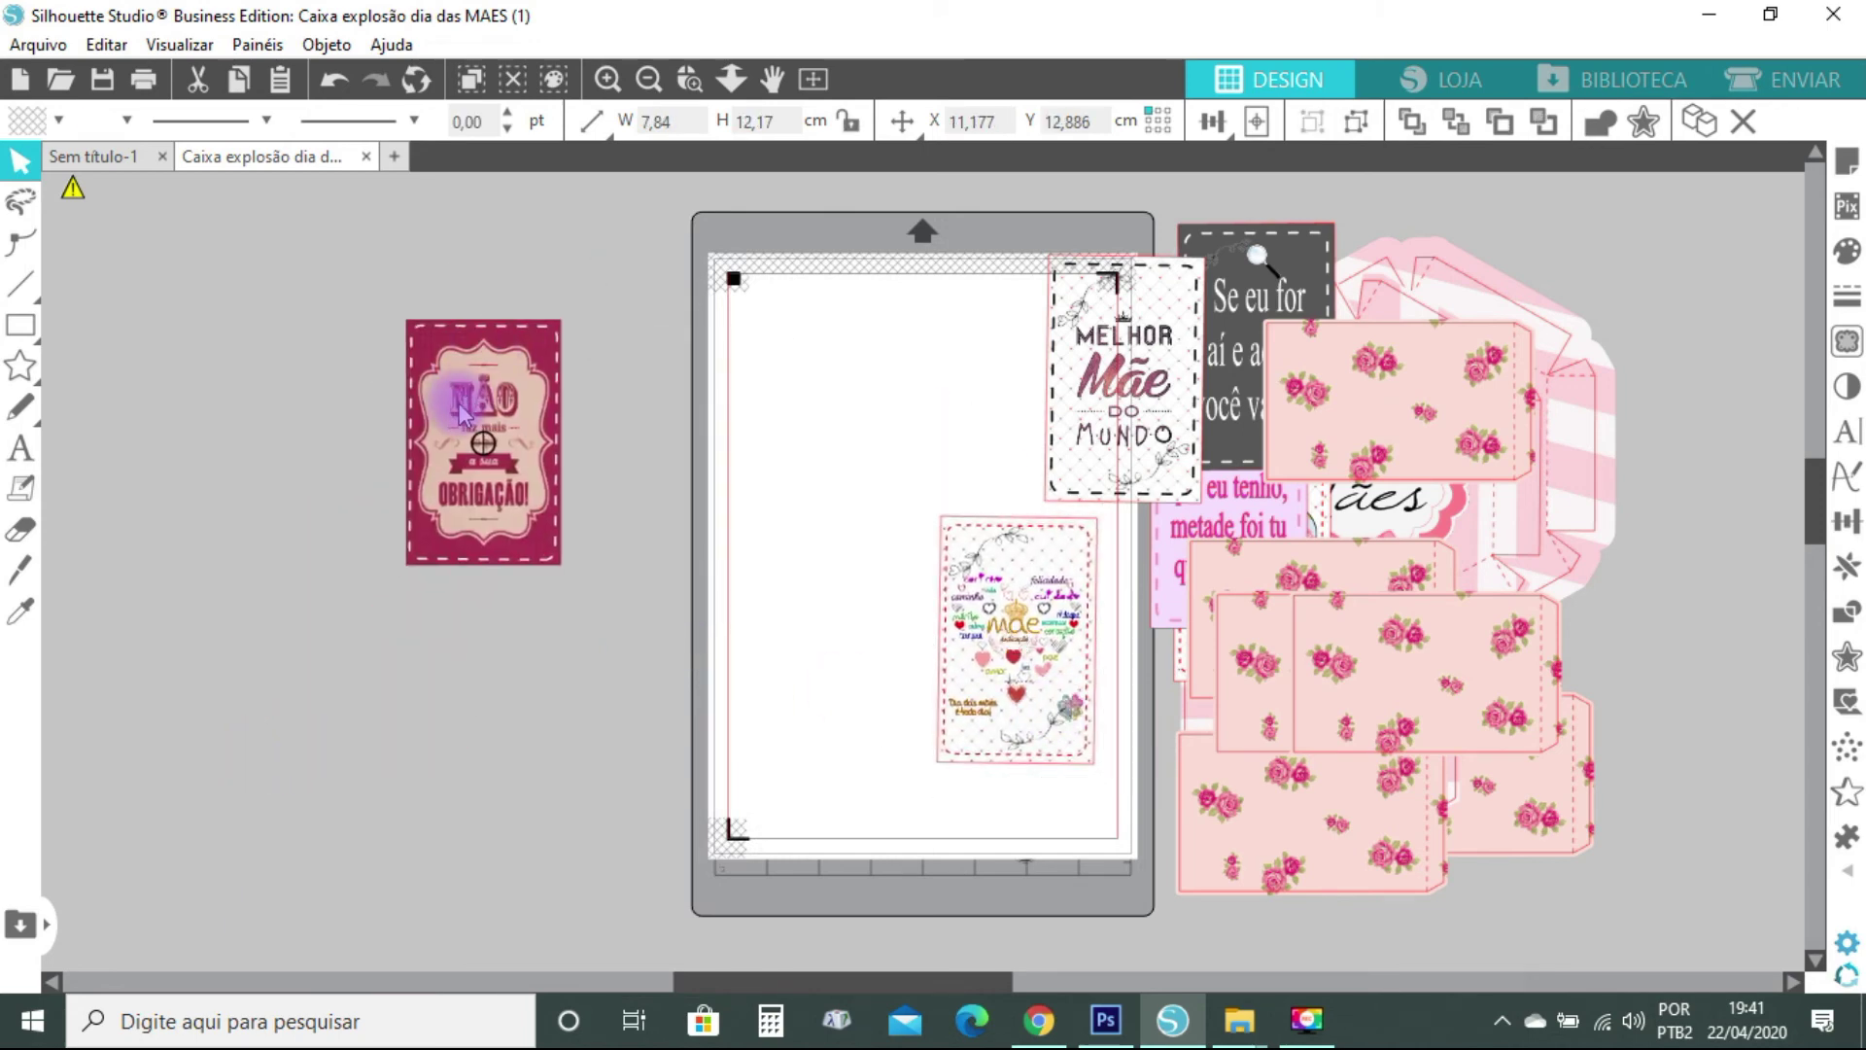
right_click(462, 413)
left_click(591, 680)
left_click(492, 716)
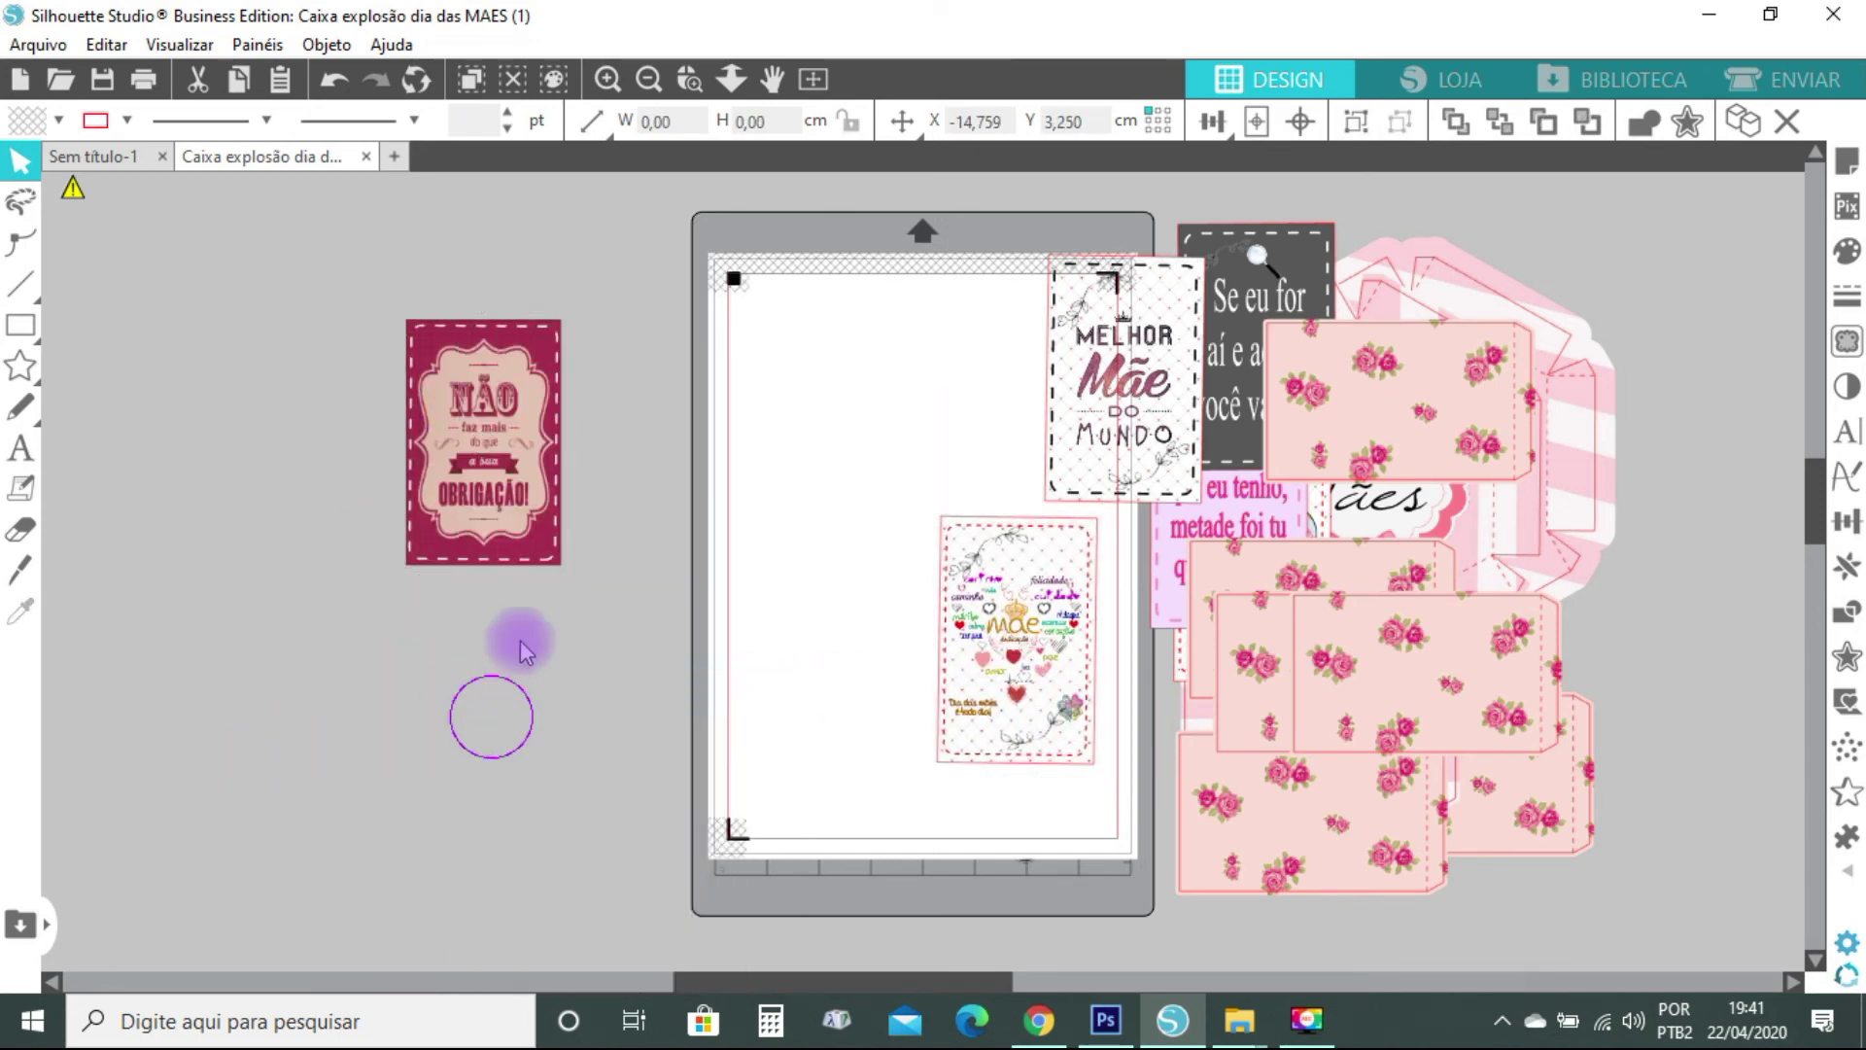
Set the line color of the burgundy card's outer rectangle to red, R 255, G 0, B 0 (FF0000), and group the card again
left_click_drag(558, 561, 632, 628)
key("ctrl+z")
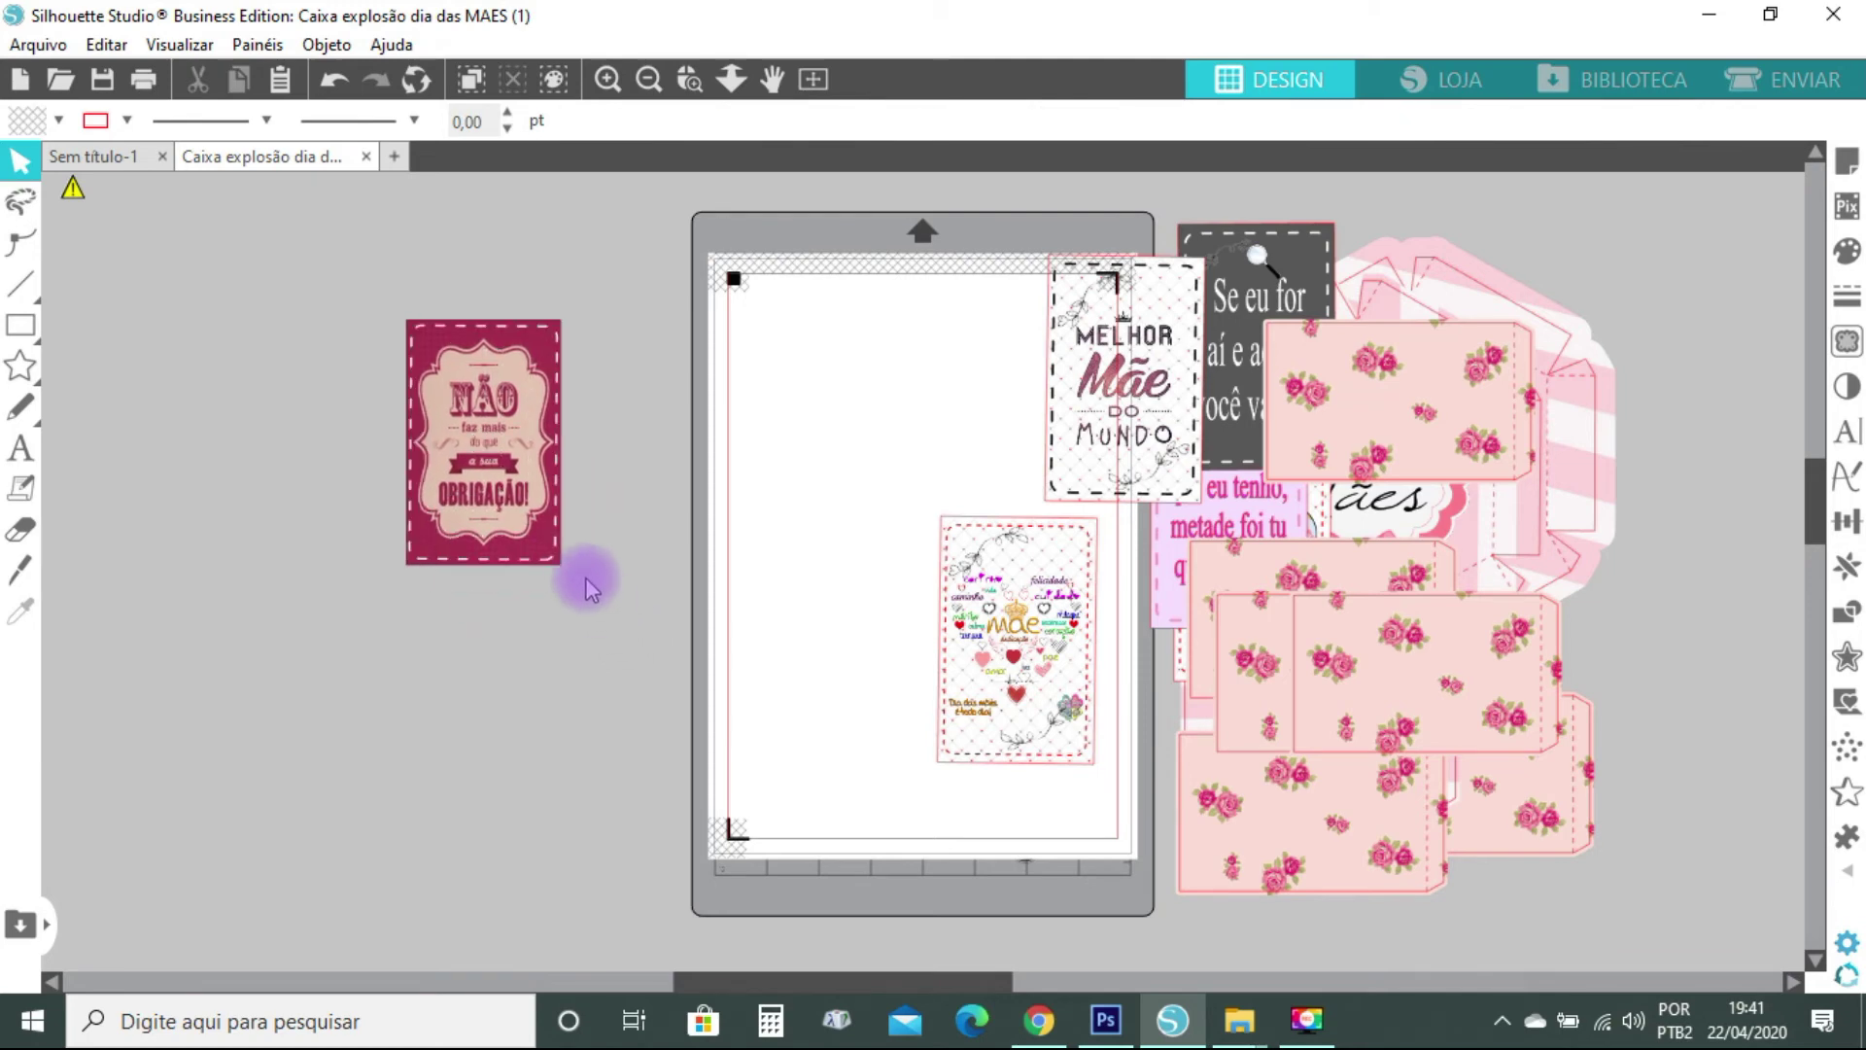
left_click(561, 569)
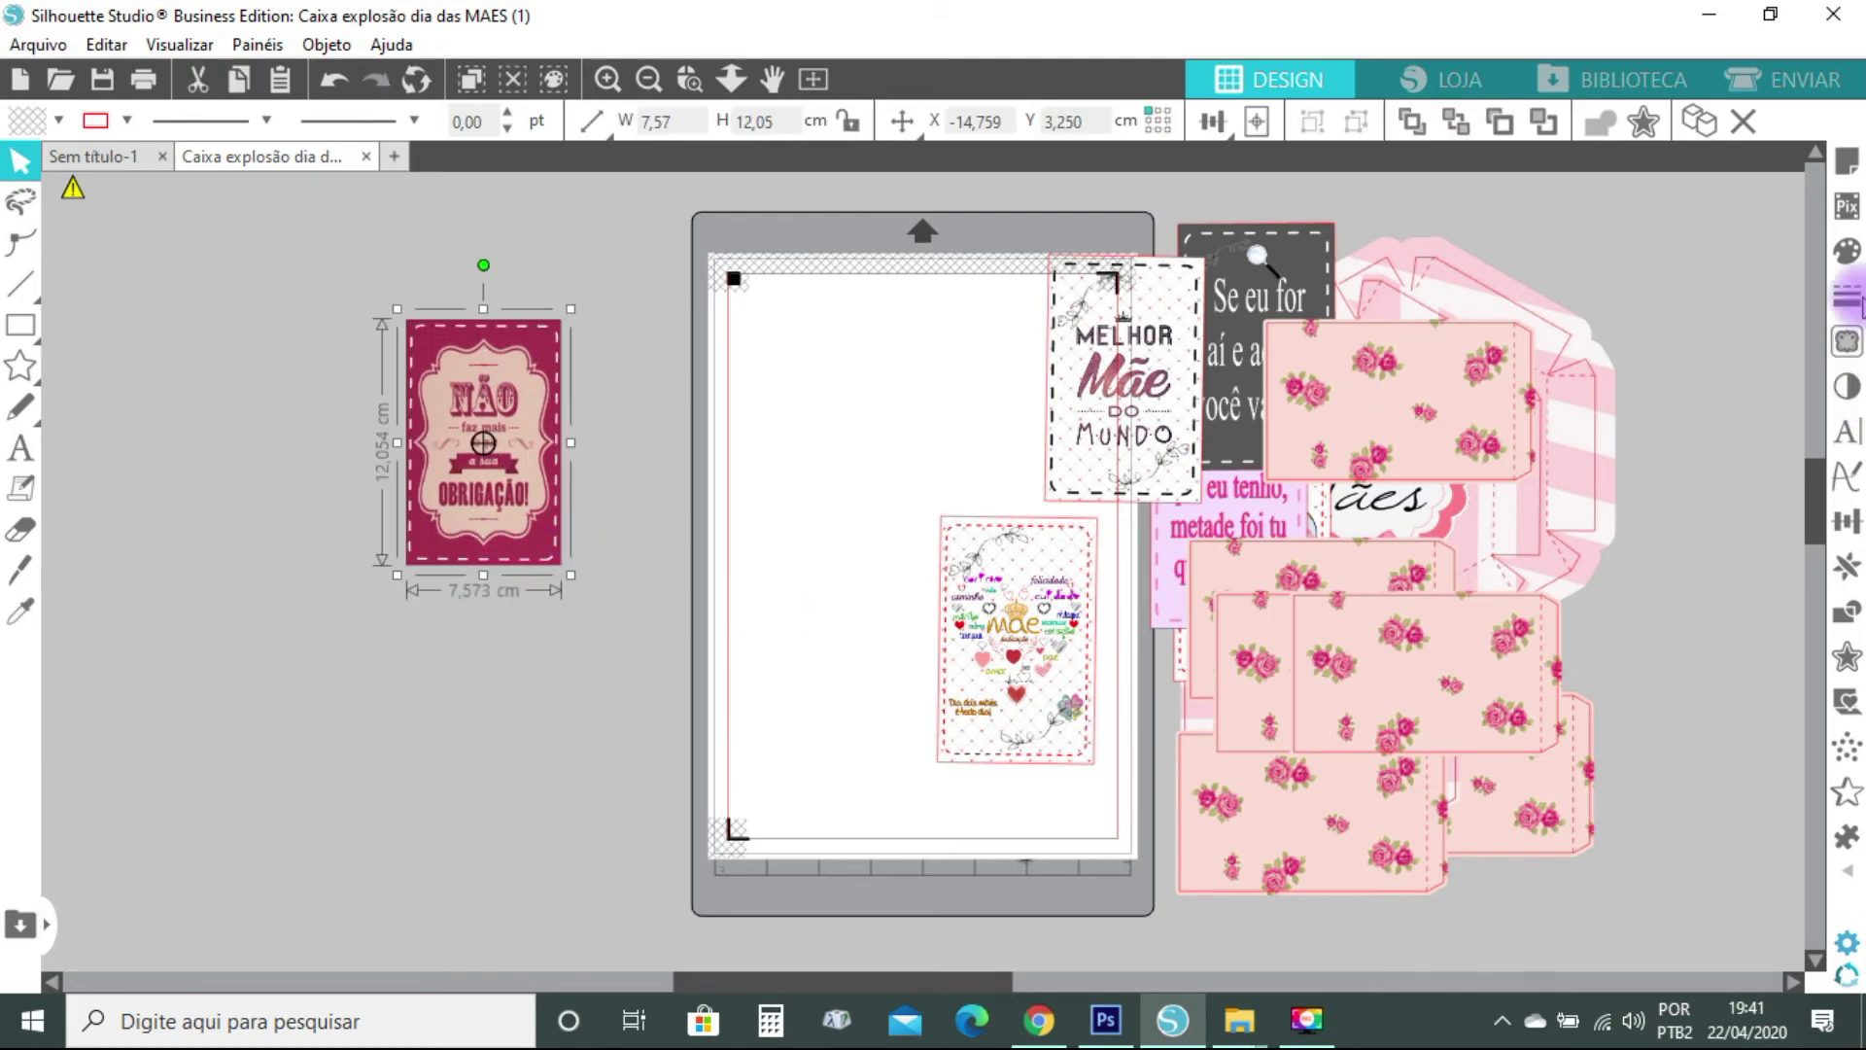
left_click(1846, 297)
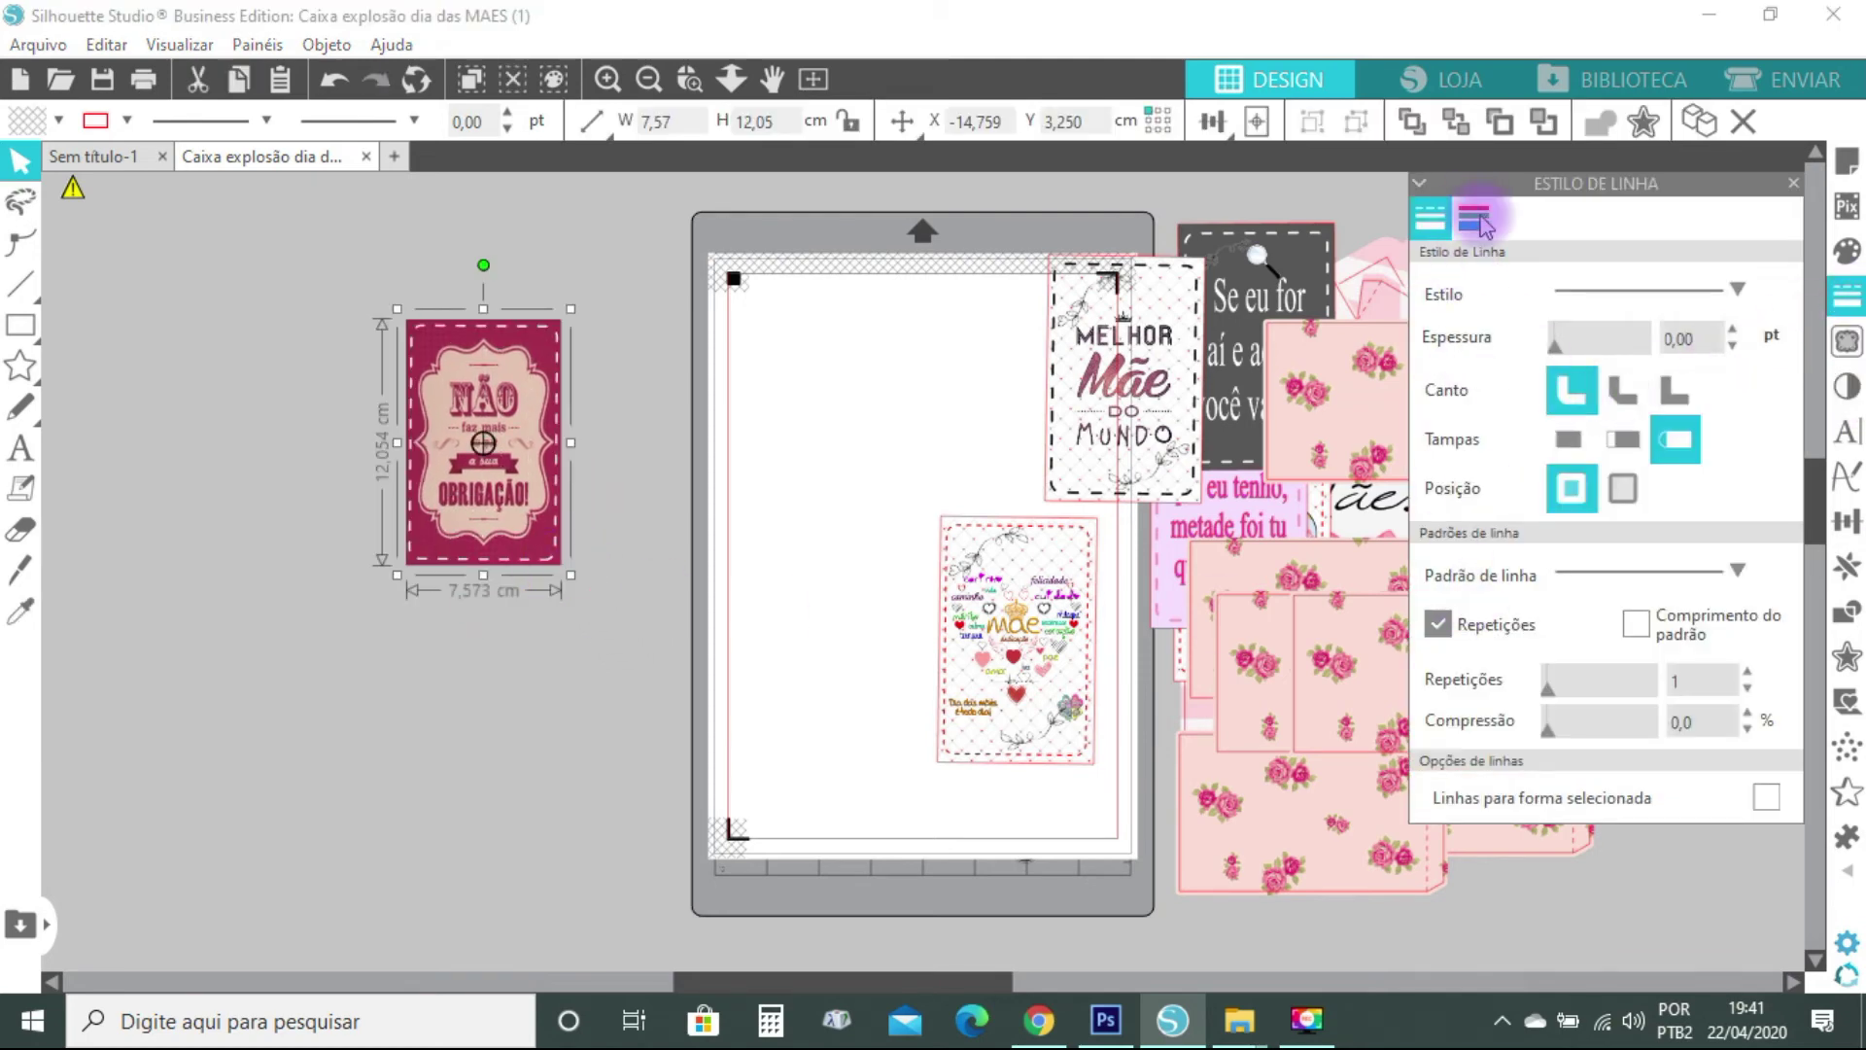
left_click(1473, 224)
left_click(1421, 686)
scroll(1565, 855, "down", 1)
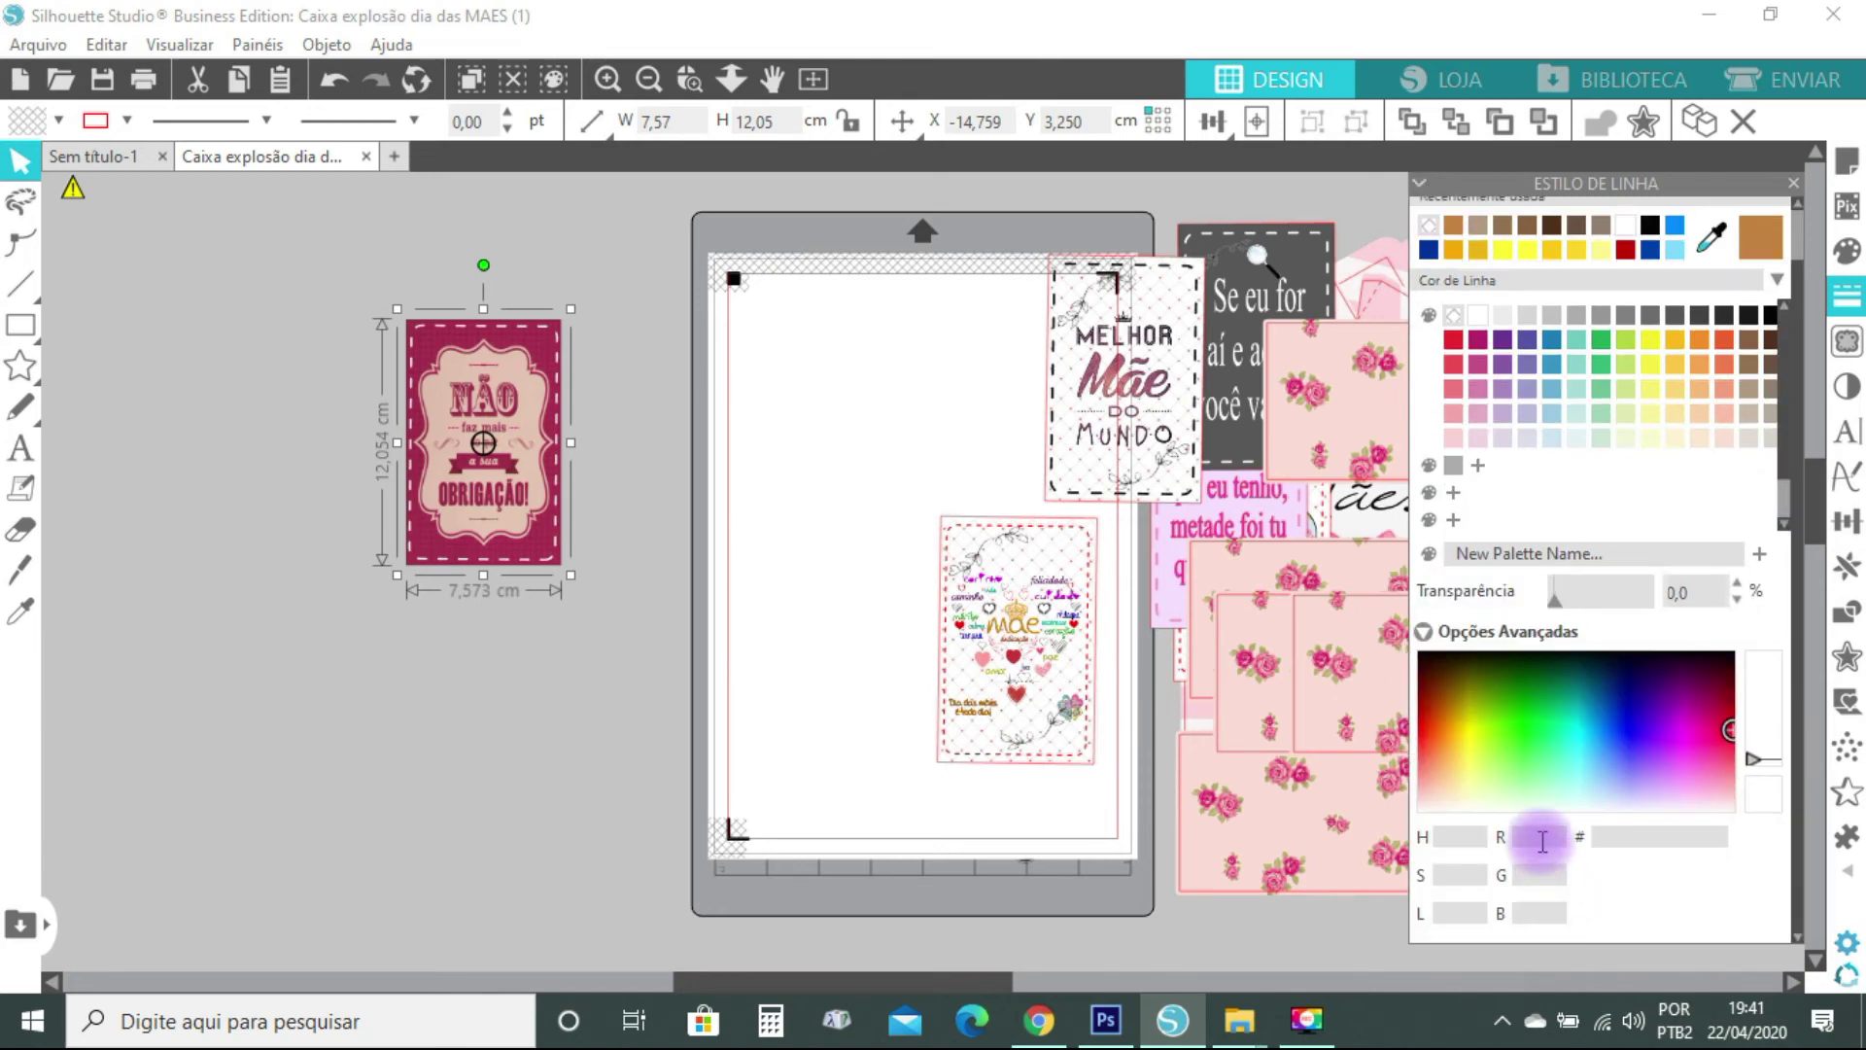
key("Tab")
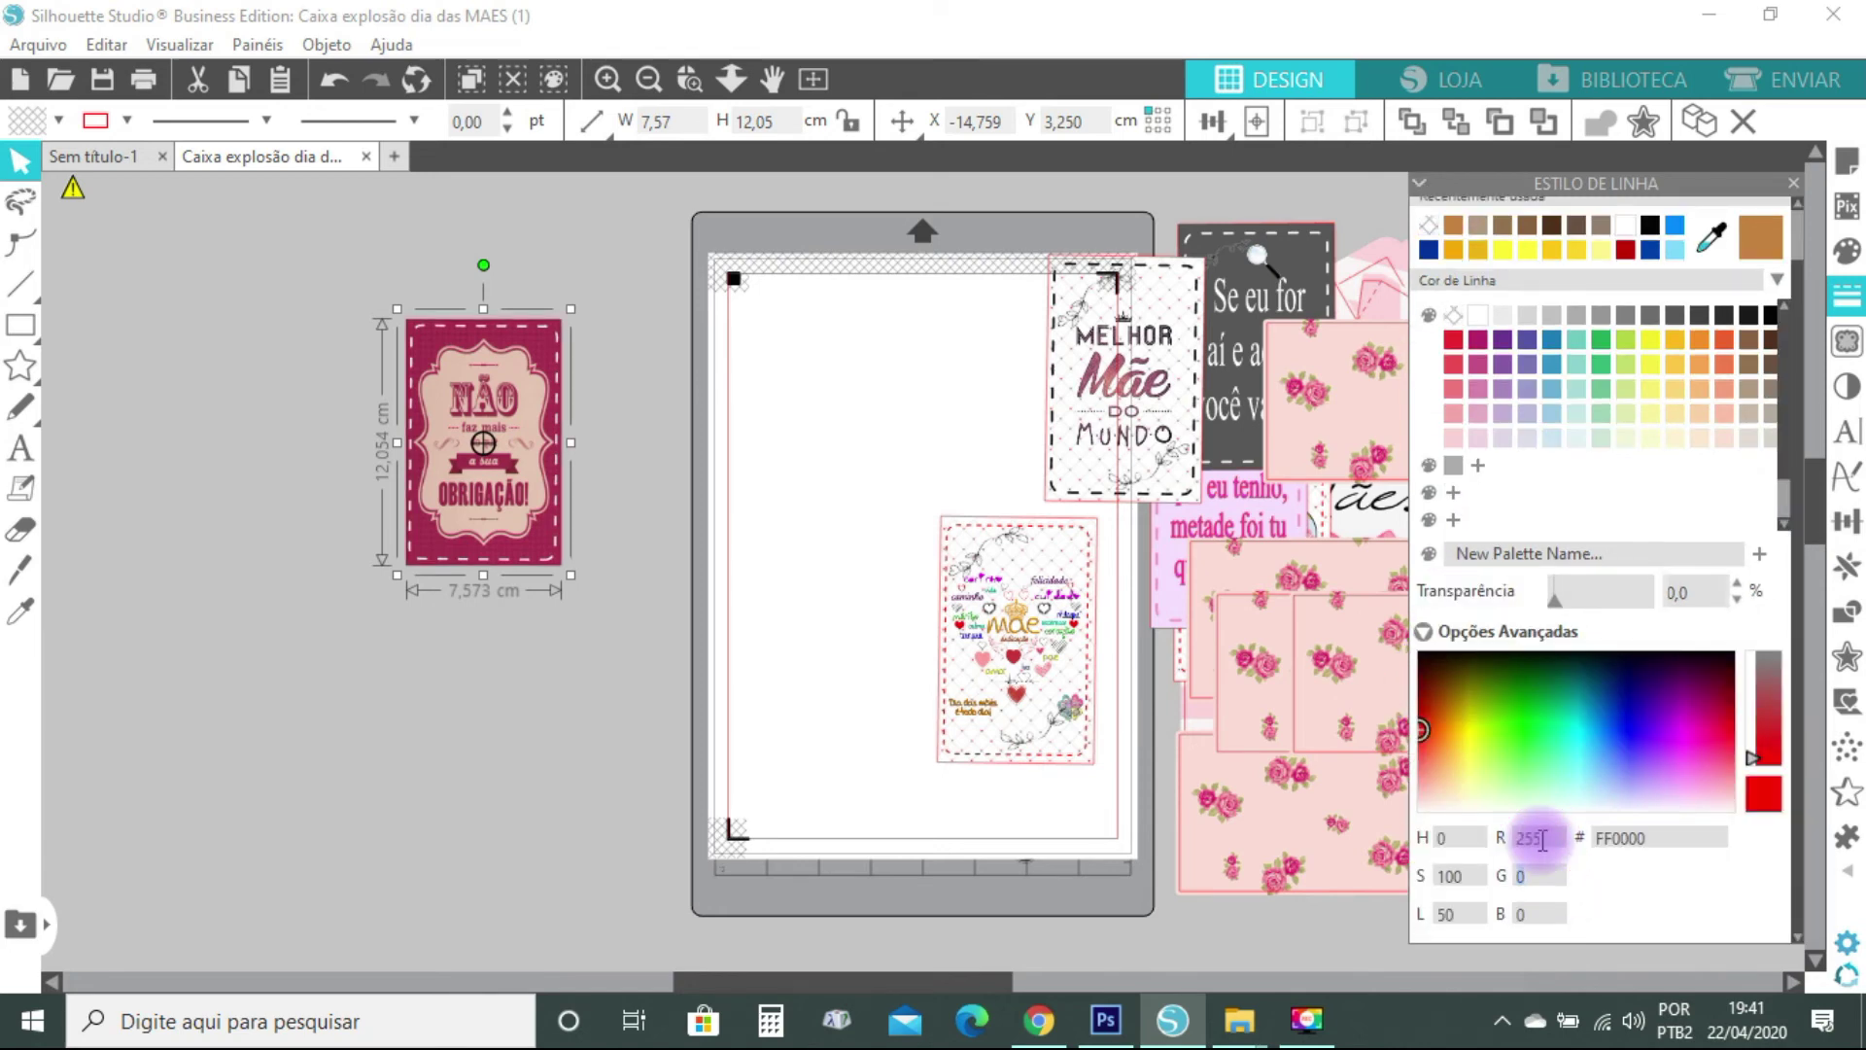
left_click(1791, 184)
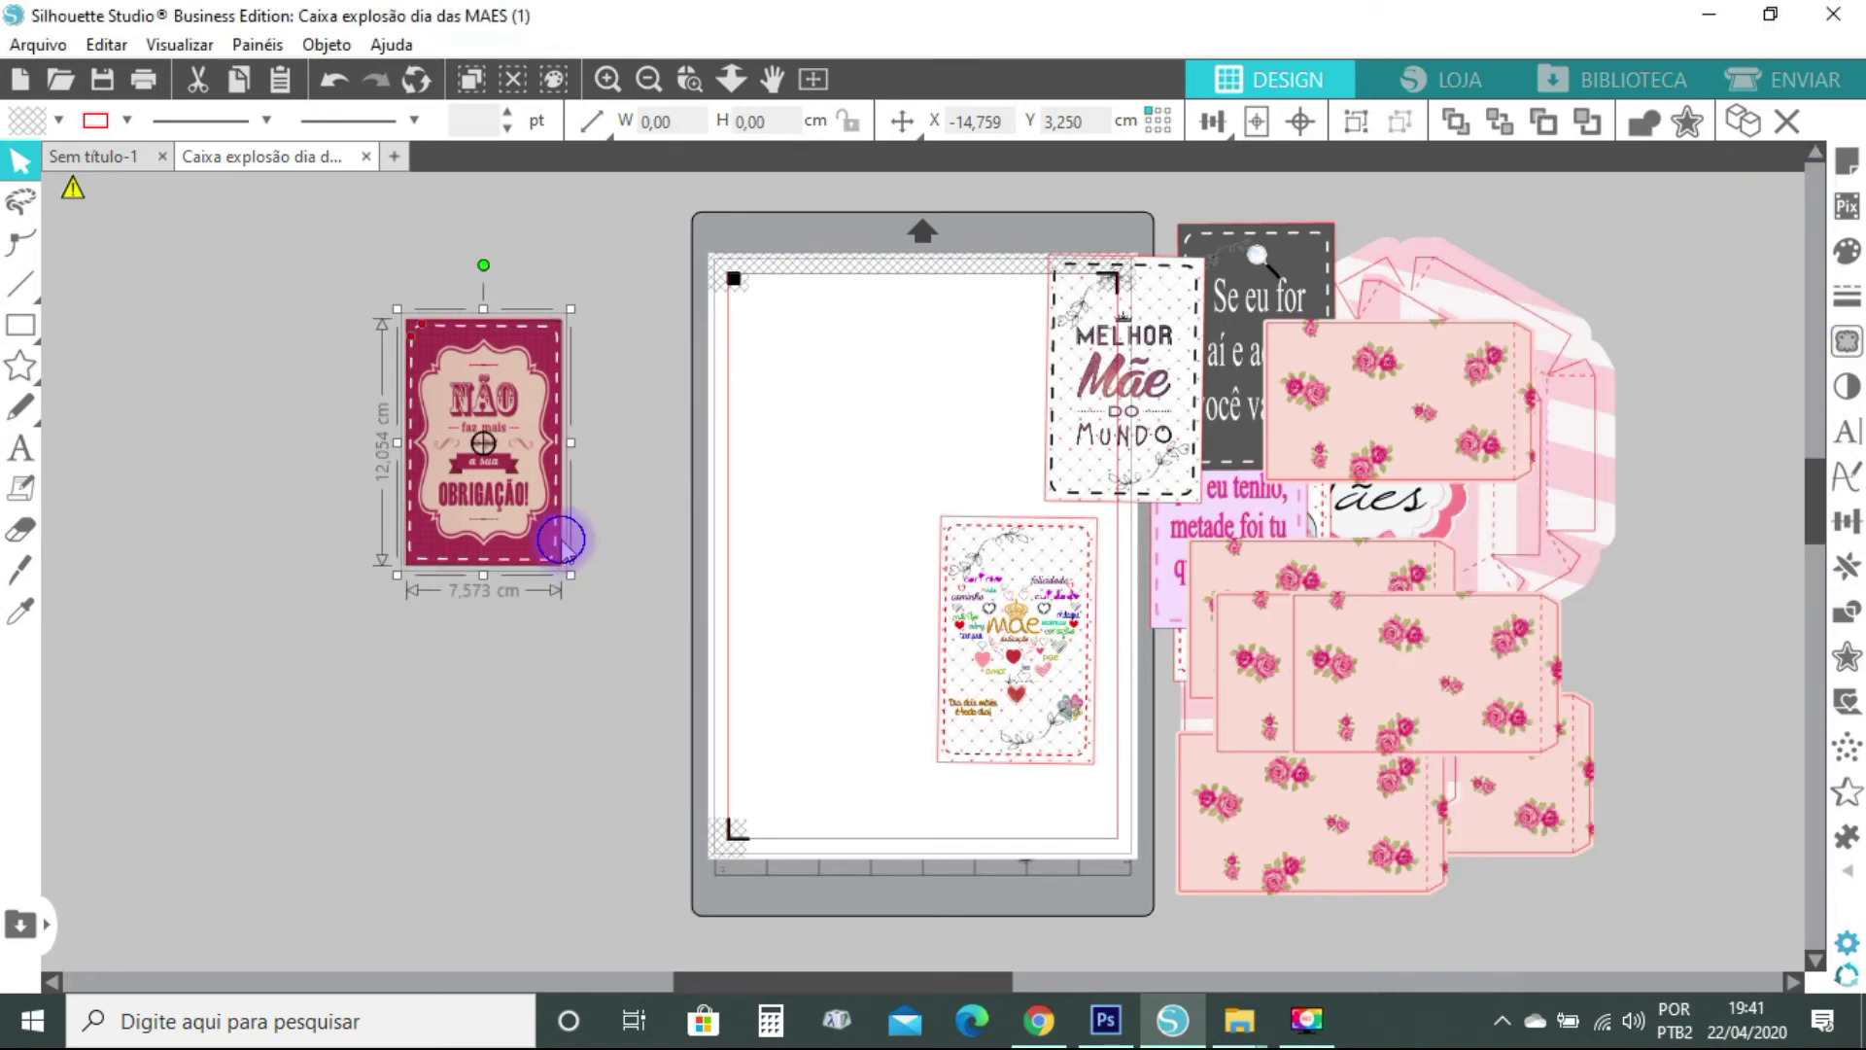
right_click(562, 541)
left_click(667, 689)
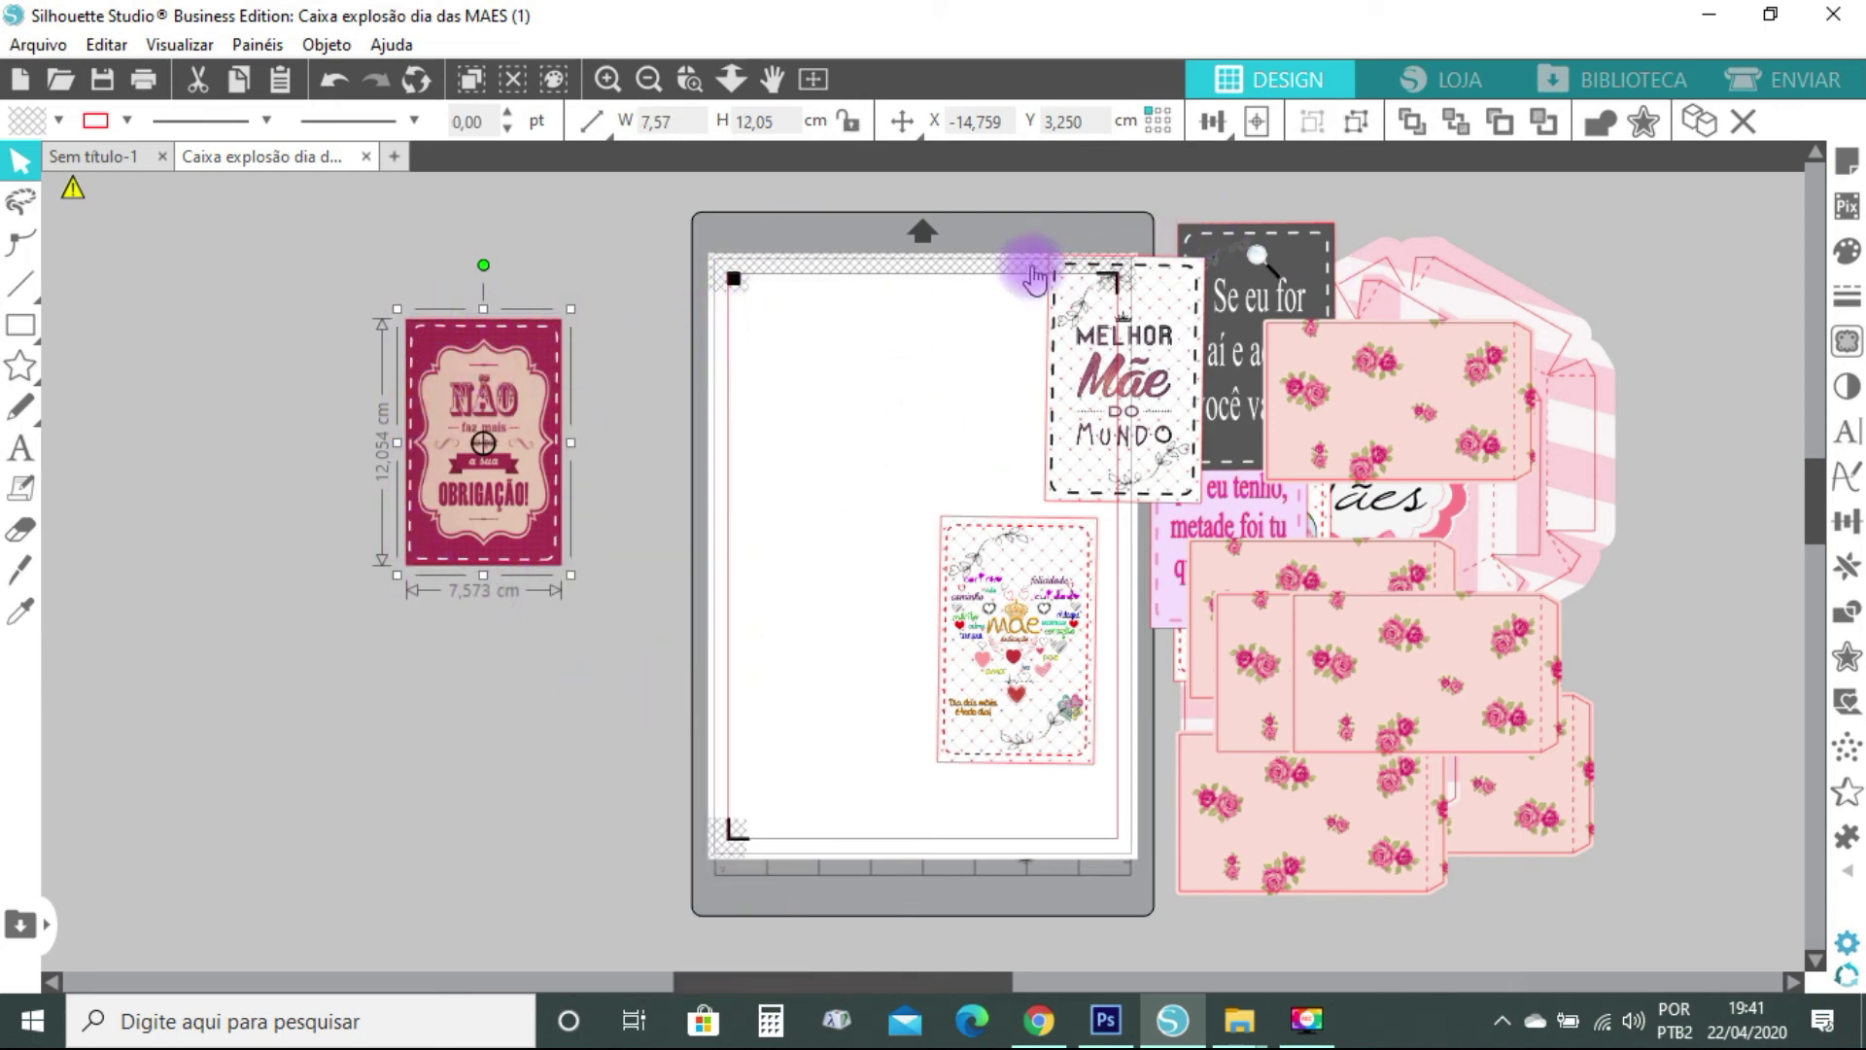
Move the "Melhor Mãe do Mundo", colorful "mãe" and dark gray "Se eu for aí e achar" cards beside the burgundy card, off the page
left_click_drag(1171, 342, 528, 651)
left_click_drag(1062, 628, 336, 400)
left_click_drag(1230, 284, 229, 609)
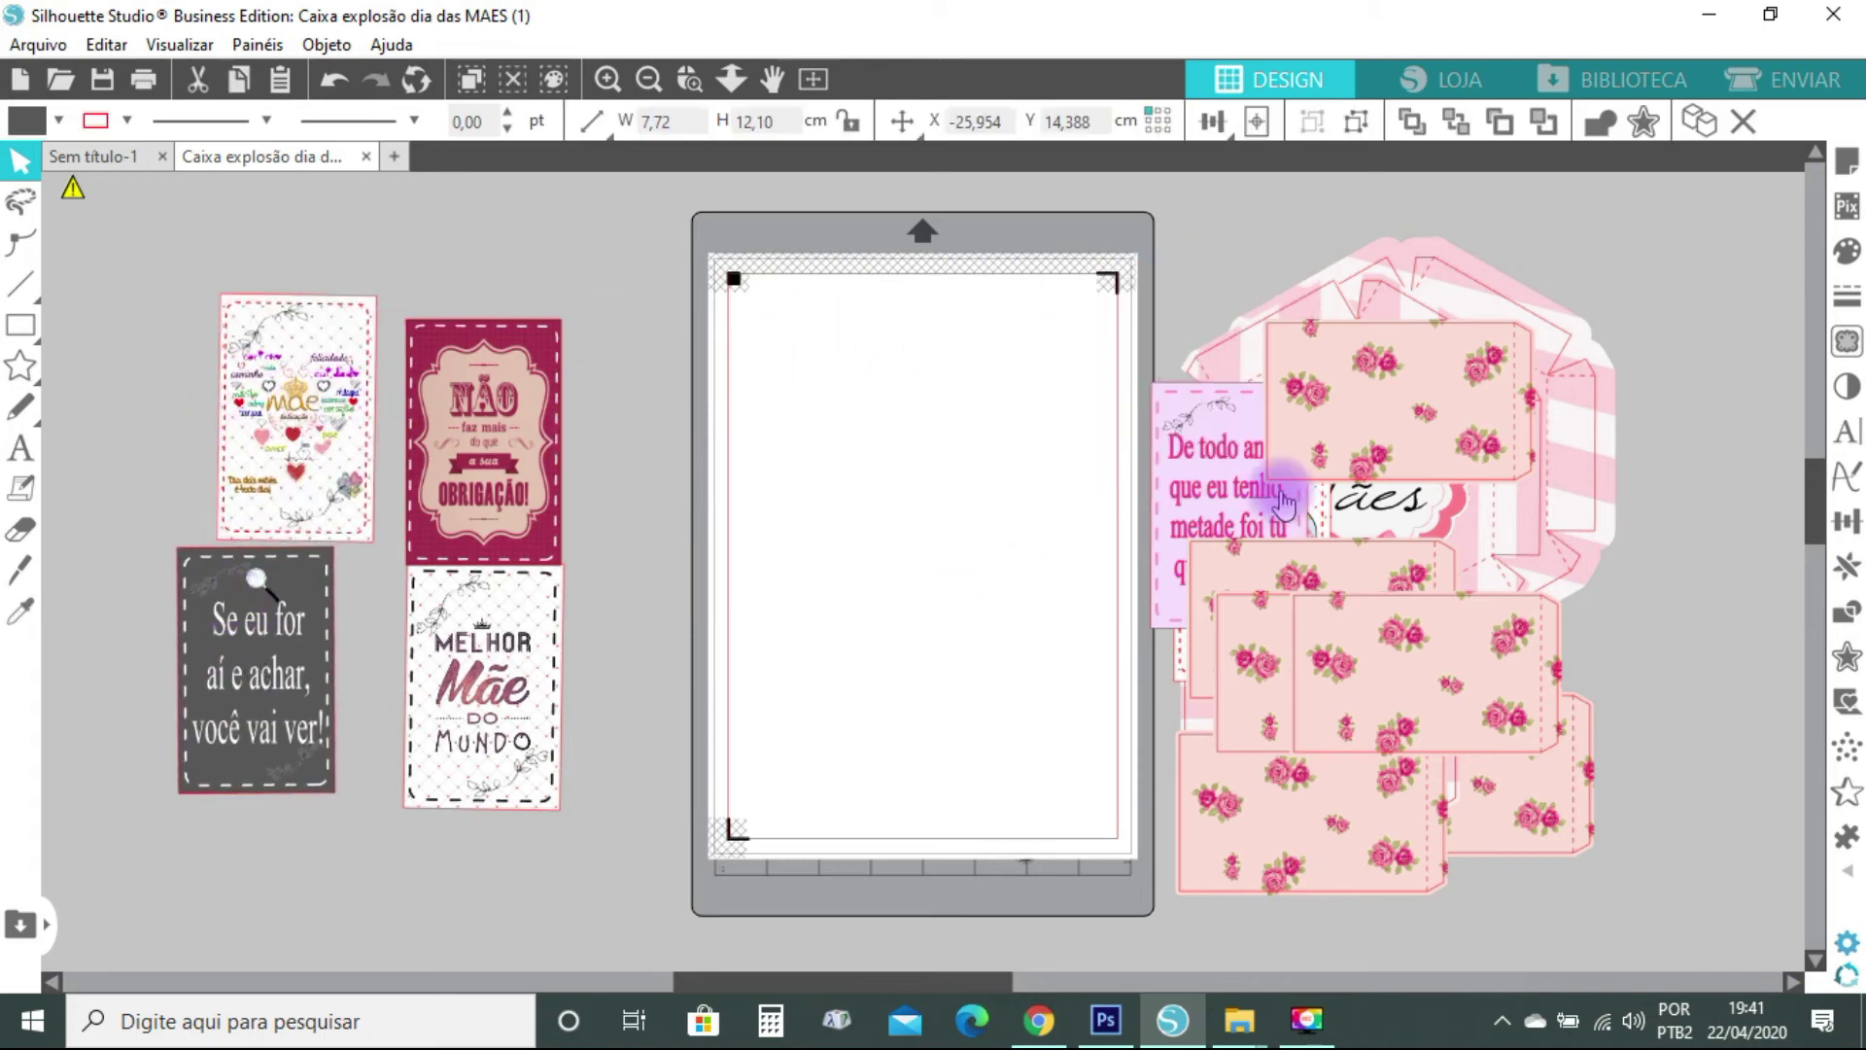
Try arranging the pink, heart, burgundy and "Melhor Mãe do Mundo" cards on the page, then move all four back beside it
left_click_drag(1226, 502, 791, 383)
left_click_drag(1302, 512, 1031, 345)
left_click_drag(792, 384, 821, 427)
left_click_drag(930, 380, 958, 414)
left_click_drag(531, 530, 899, 785)
left_click_drag(552, 698, 1095, 701)
left_click_drag(696, 388, 1135, 838)
left_click_drag(1069, 710, 571, 491)
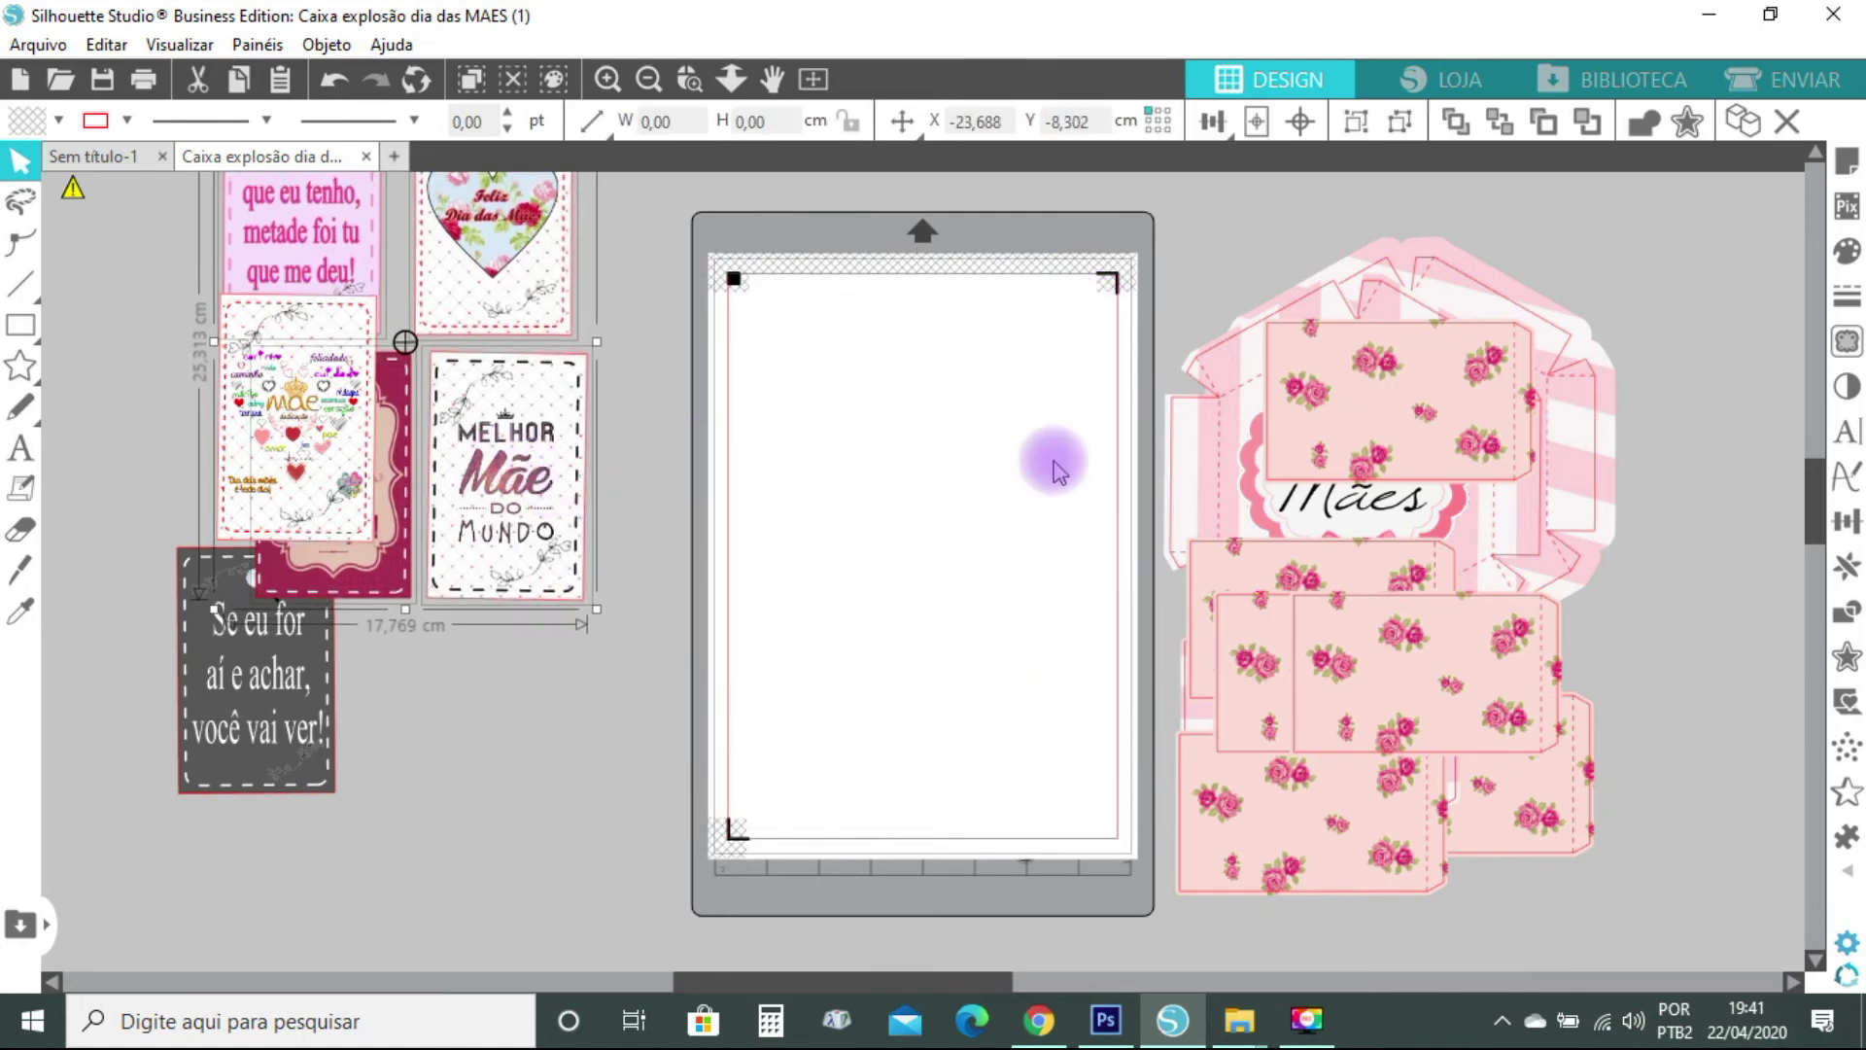
Turn off the page's registration marks
left_click(1854, 169)
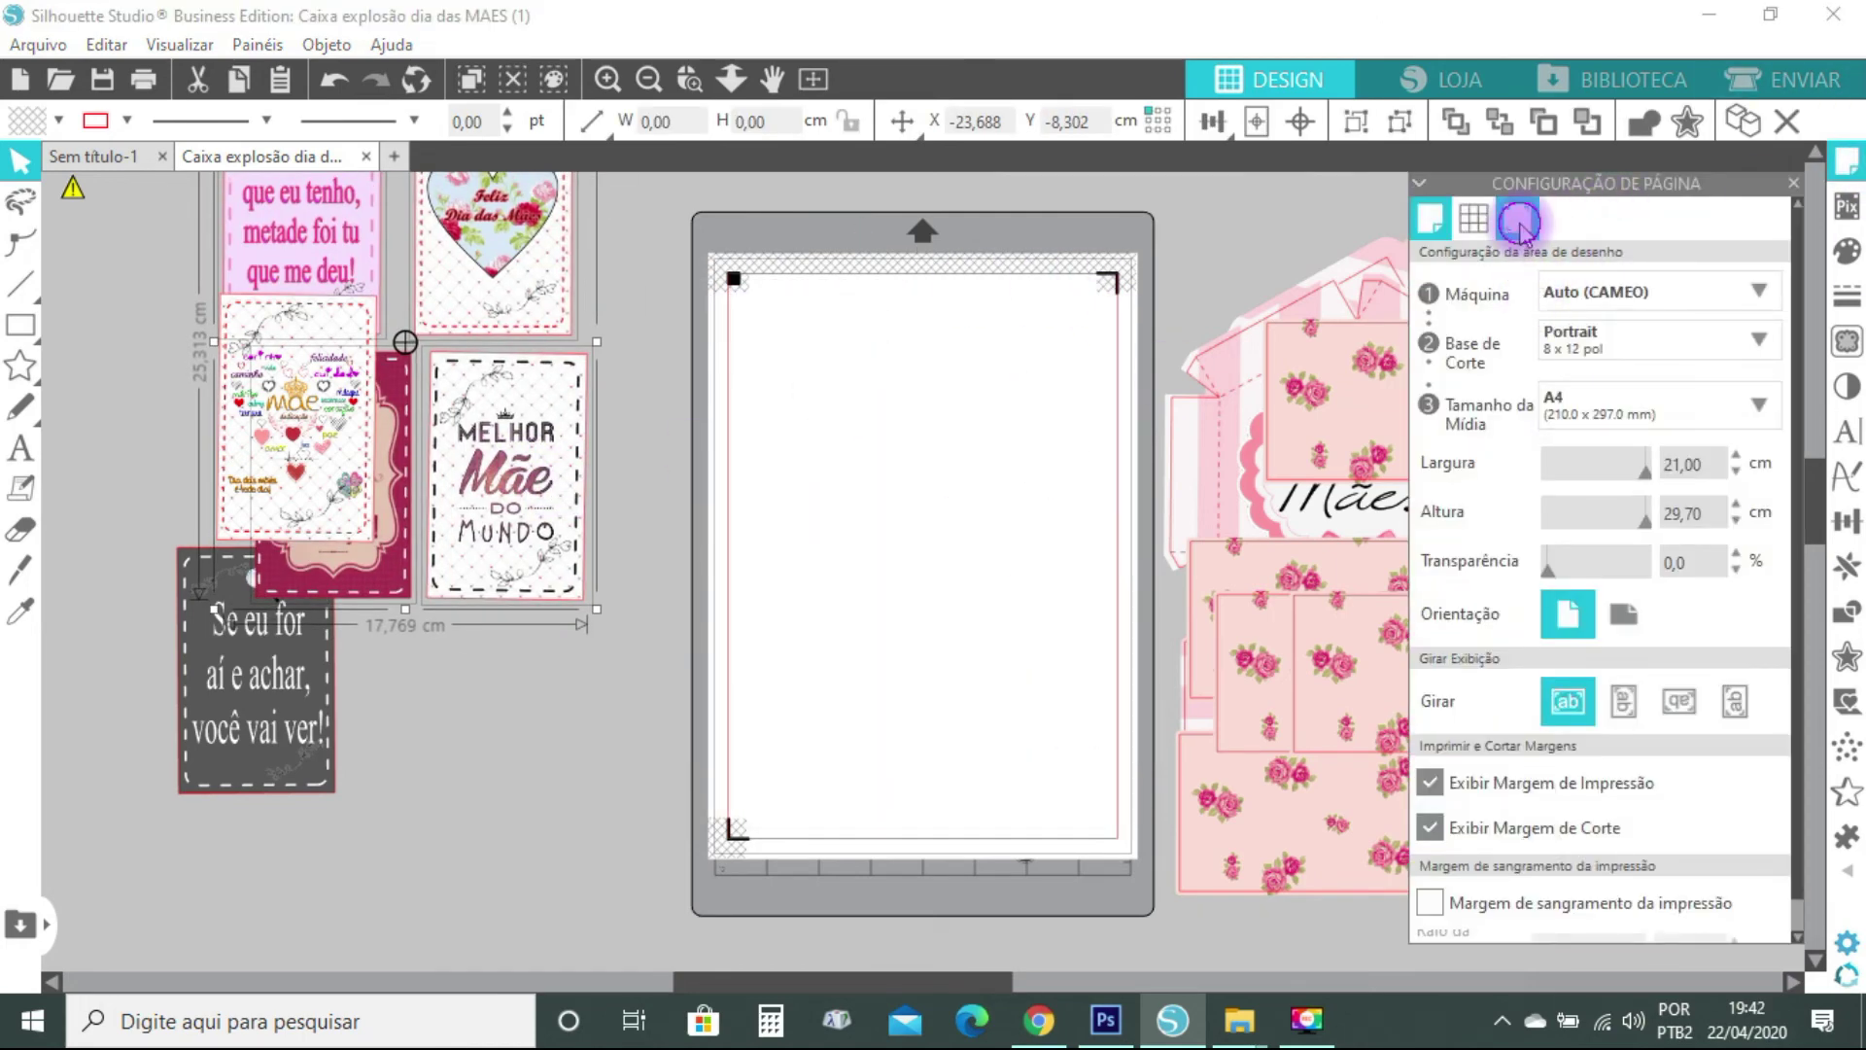
left_click(1519, 223)
left_click(1441, 289)
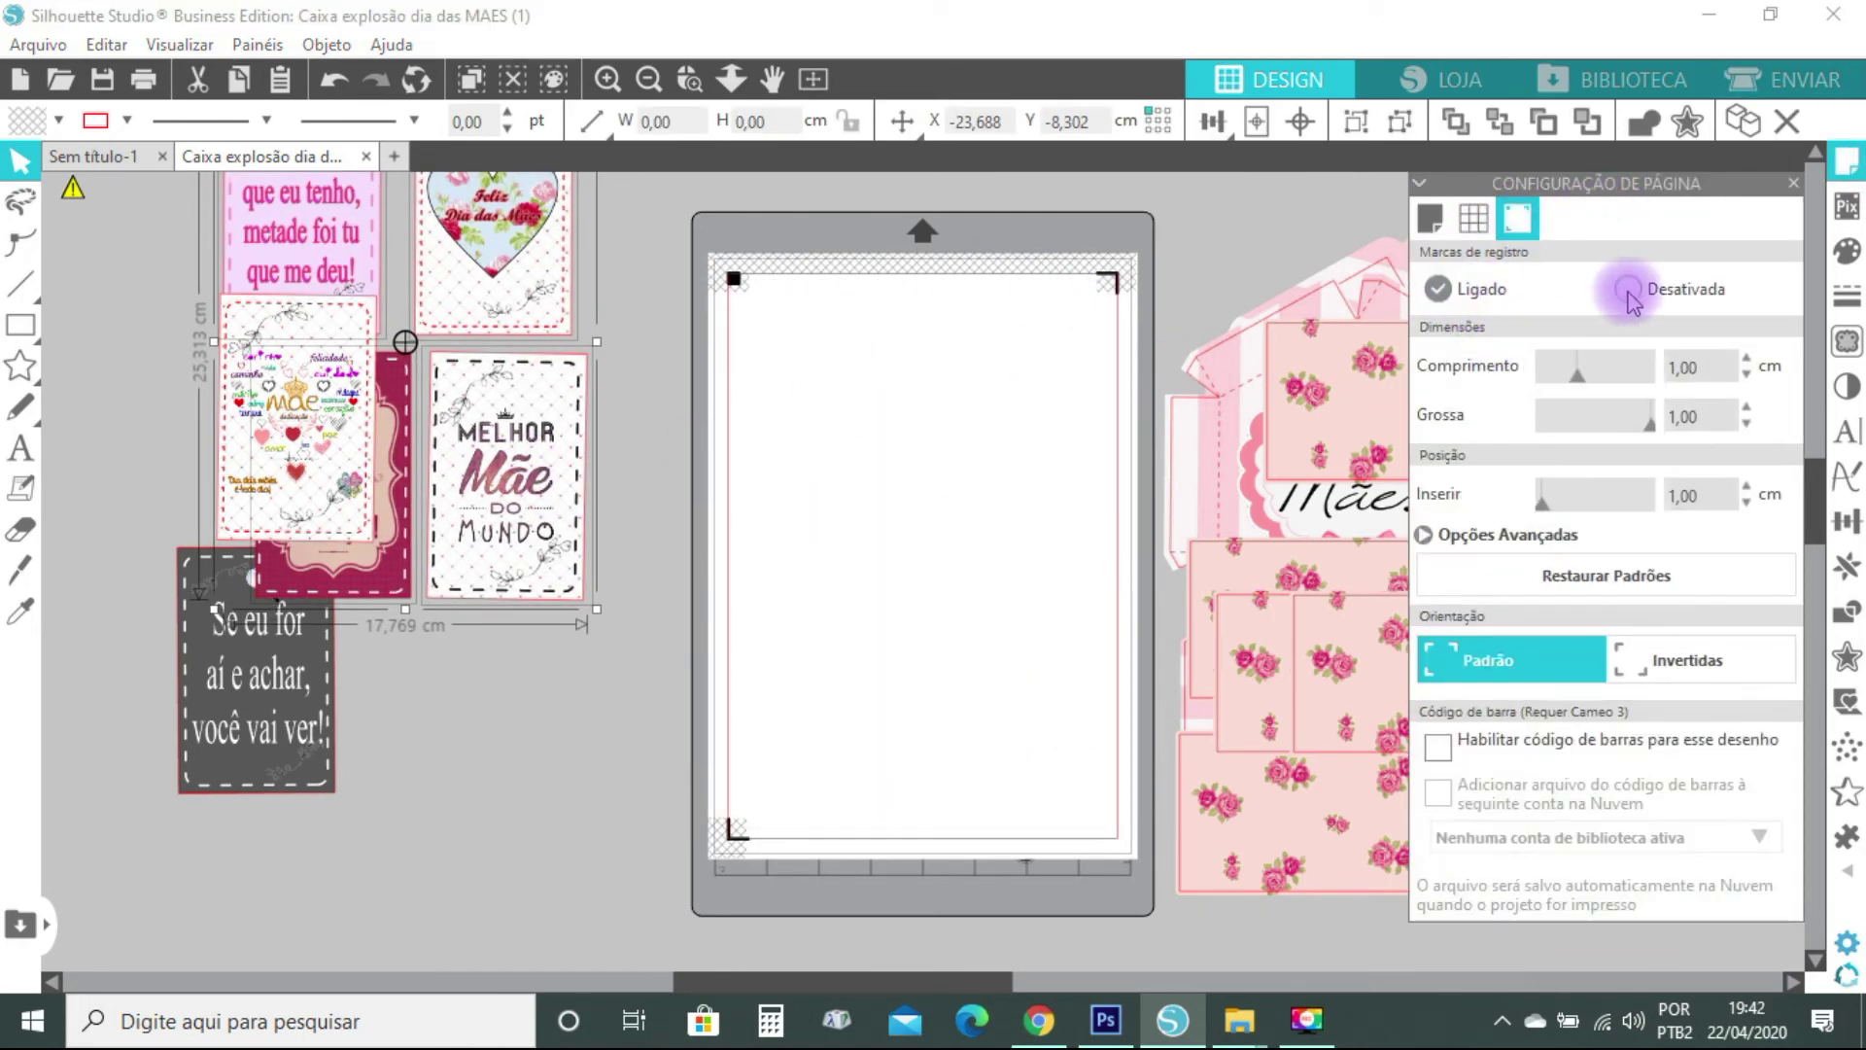
left_click(1629, 290)
left_click(1795, 185)
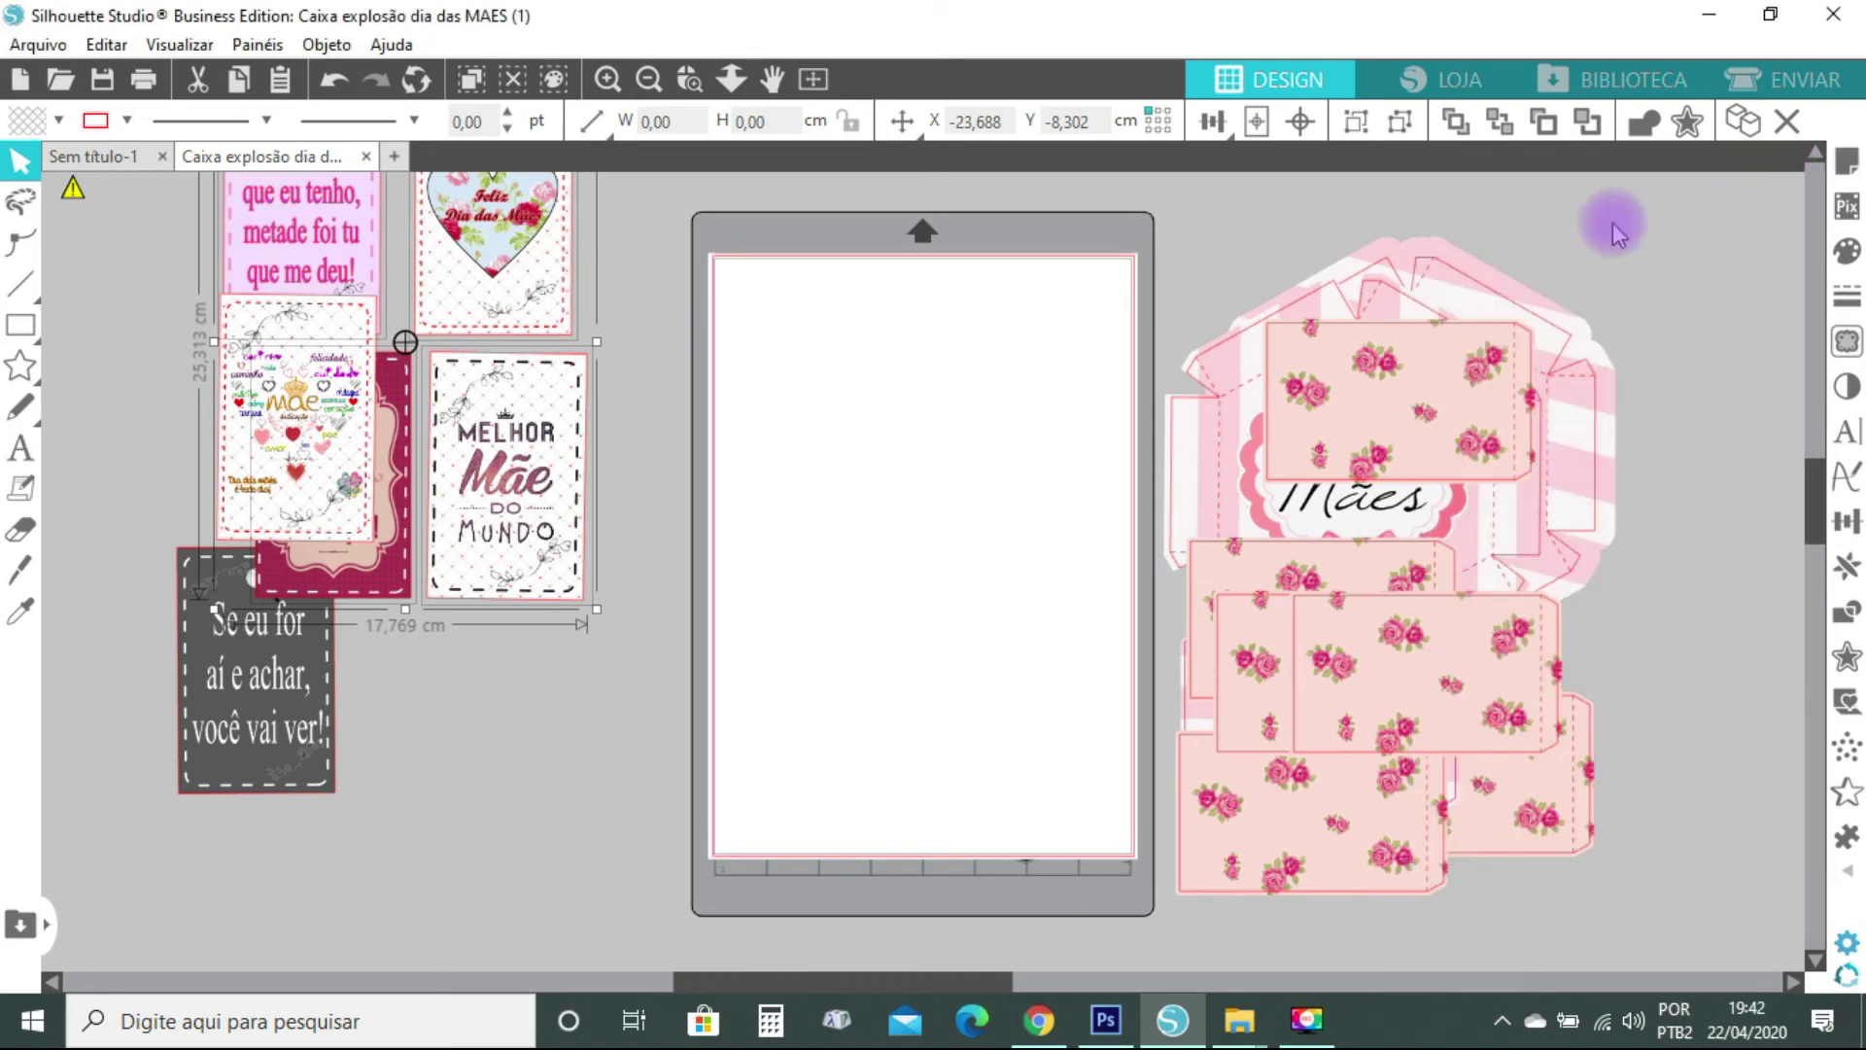
Place the "Melhor Mãe do Mundo" and colorful "mãe" cards side by side on the page, with the heart card below
left_click(354, 734)
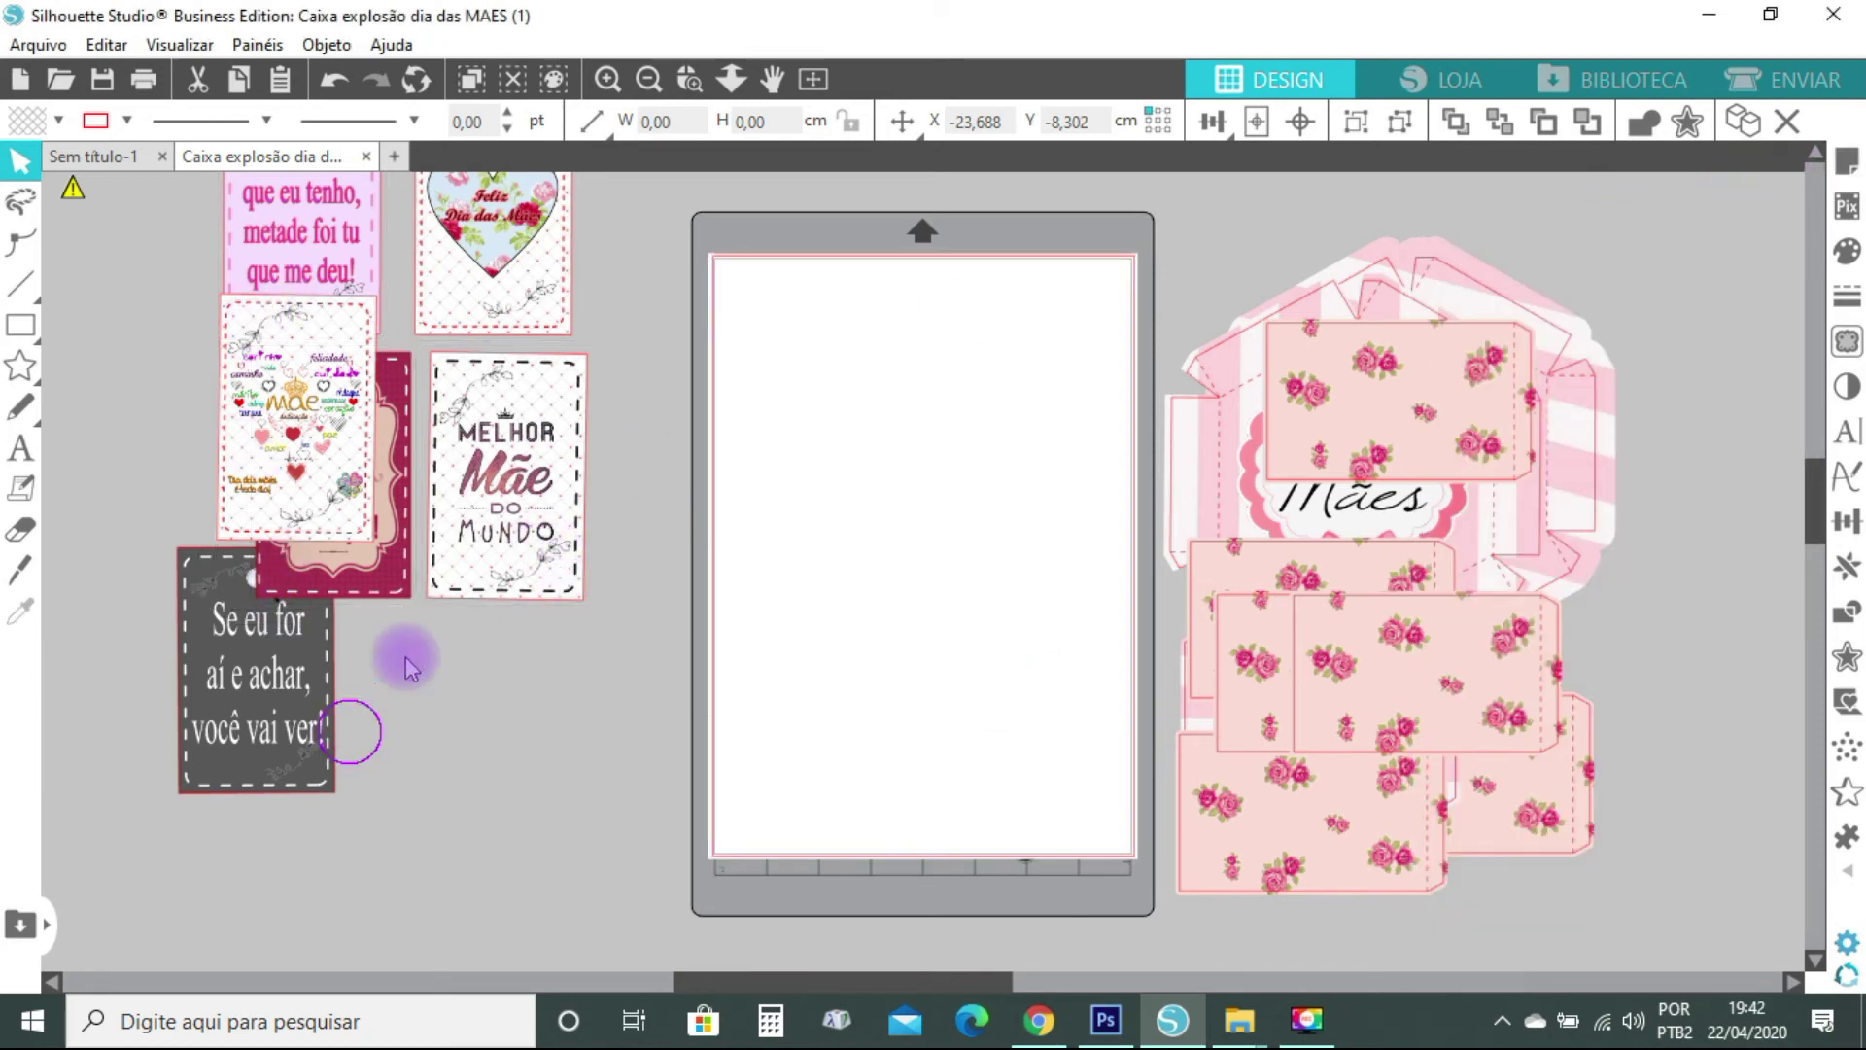
left_click_drag(501, 455, 797, 387)
left_click(219, 383)
left_click_drag(685, 418, 1004, 352)
left_click_drag(512, 286, 842, 676)
left_click_drag(387, 477, 536, 450)
Rotate the heart card and the burgundy card 90° each and stack them on the lower part of the page
left_click(803, 649)
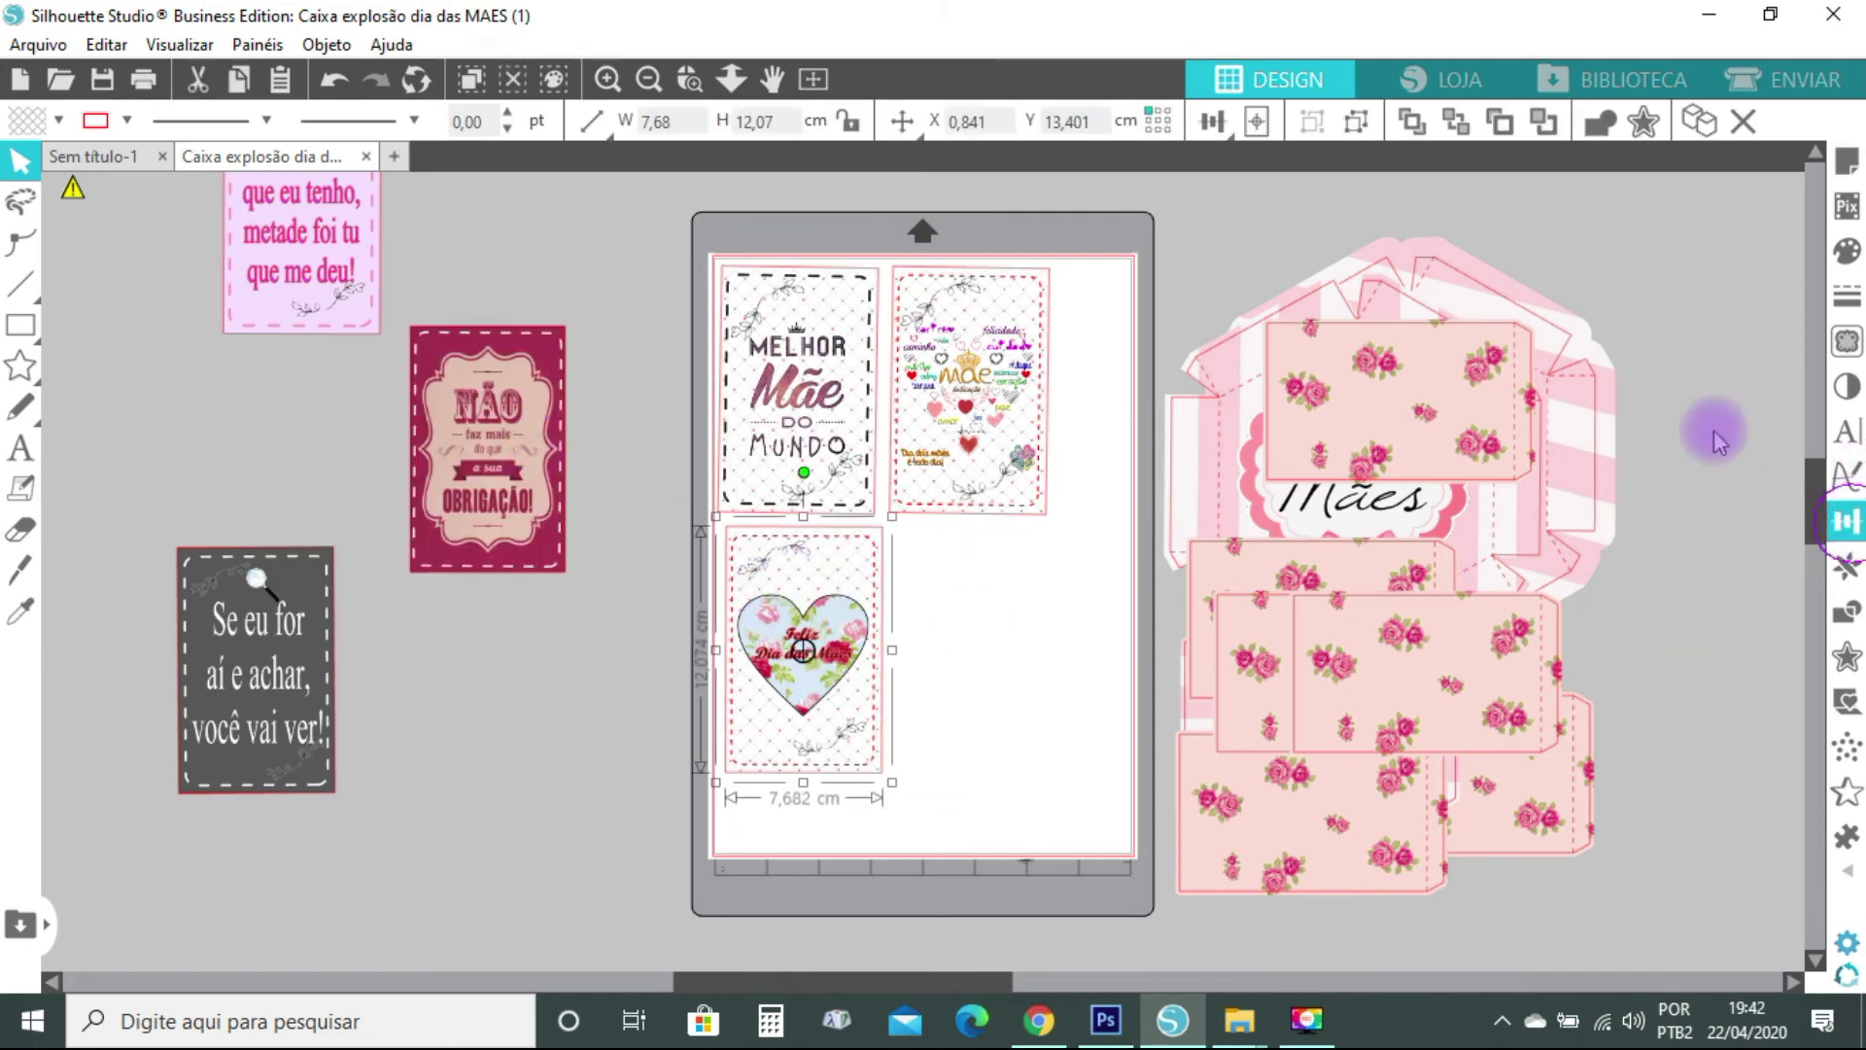
left_click(1521, 219)
left_click(1554, 466)
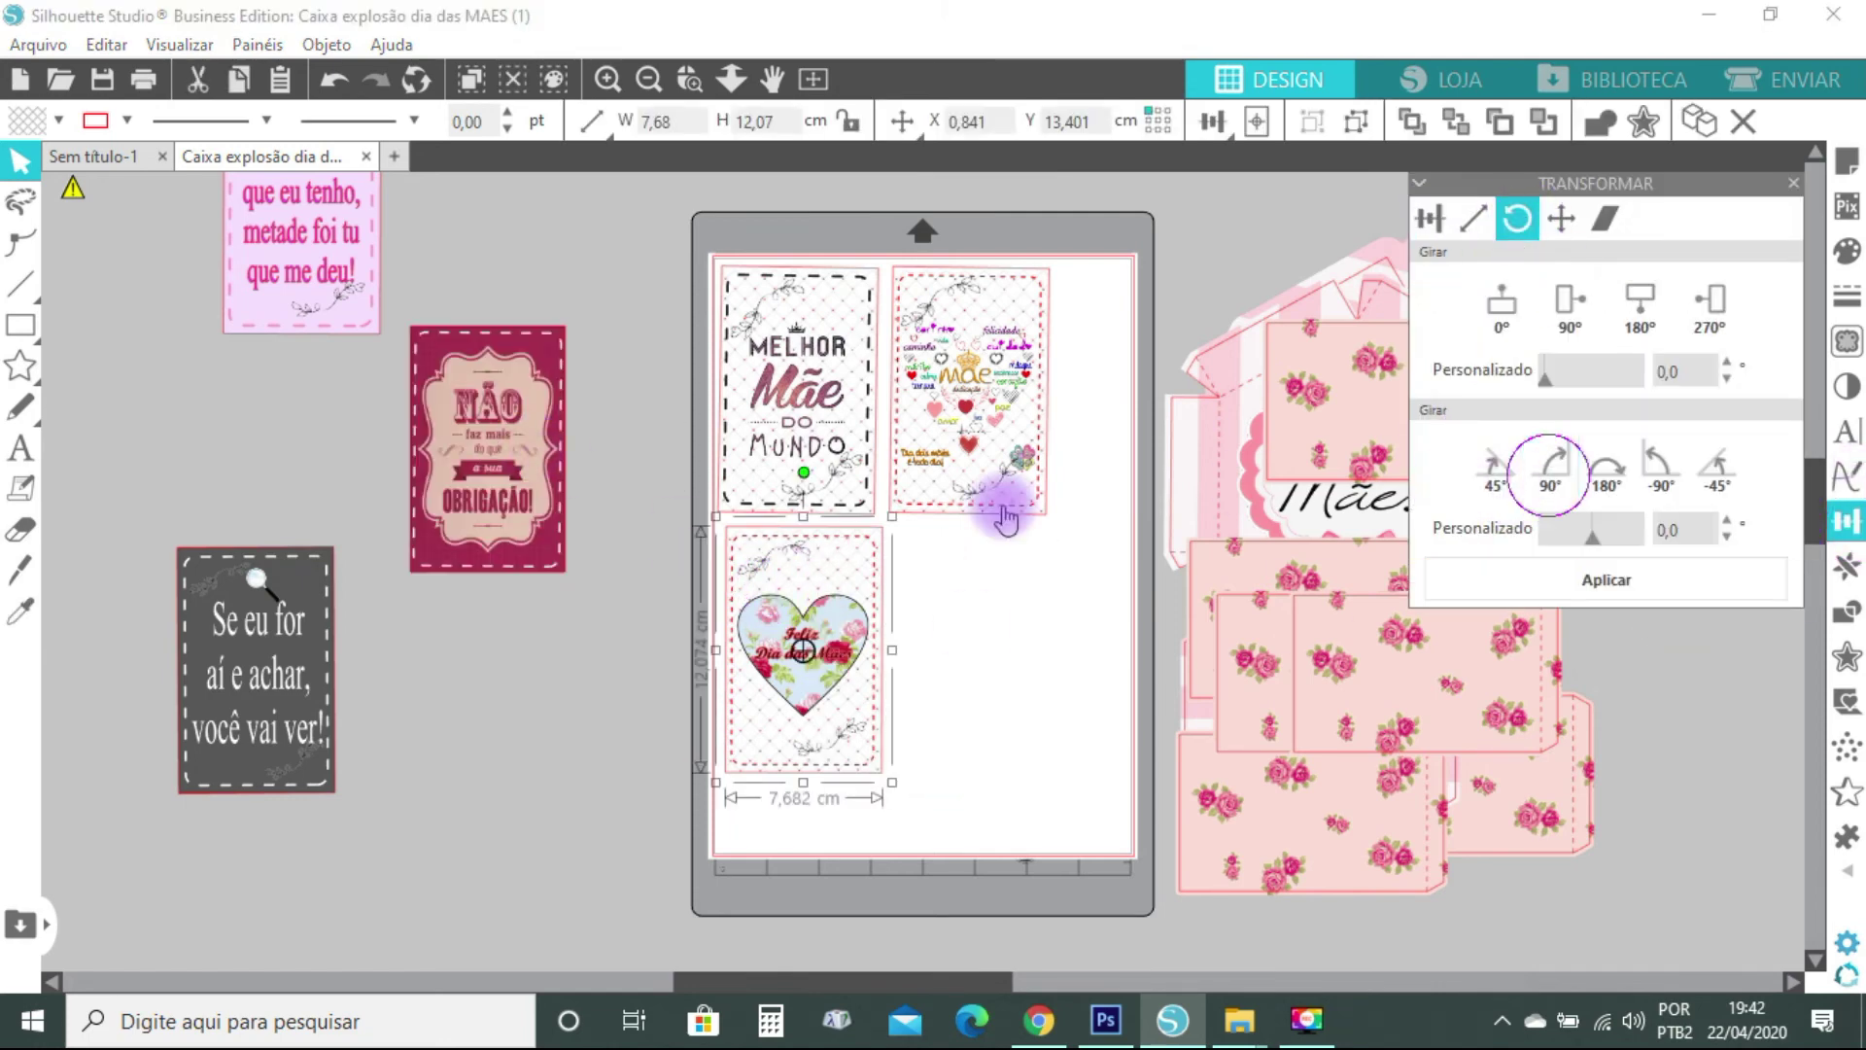
left_click_drag(879, 556, 874, 559)
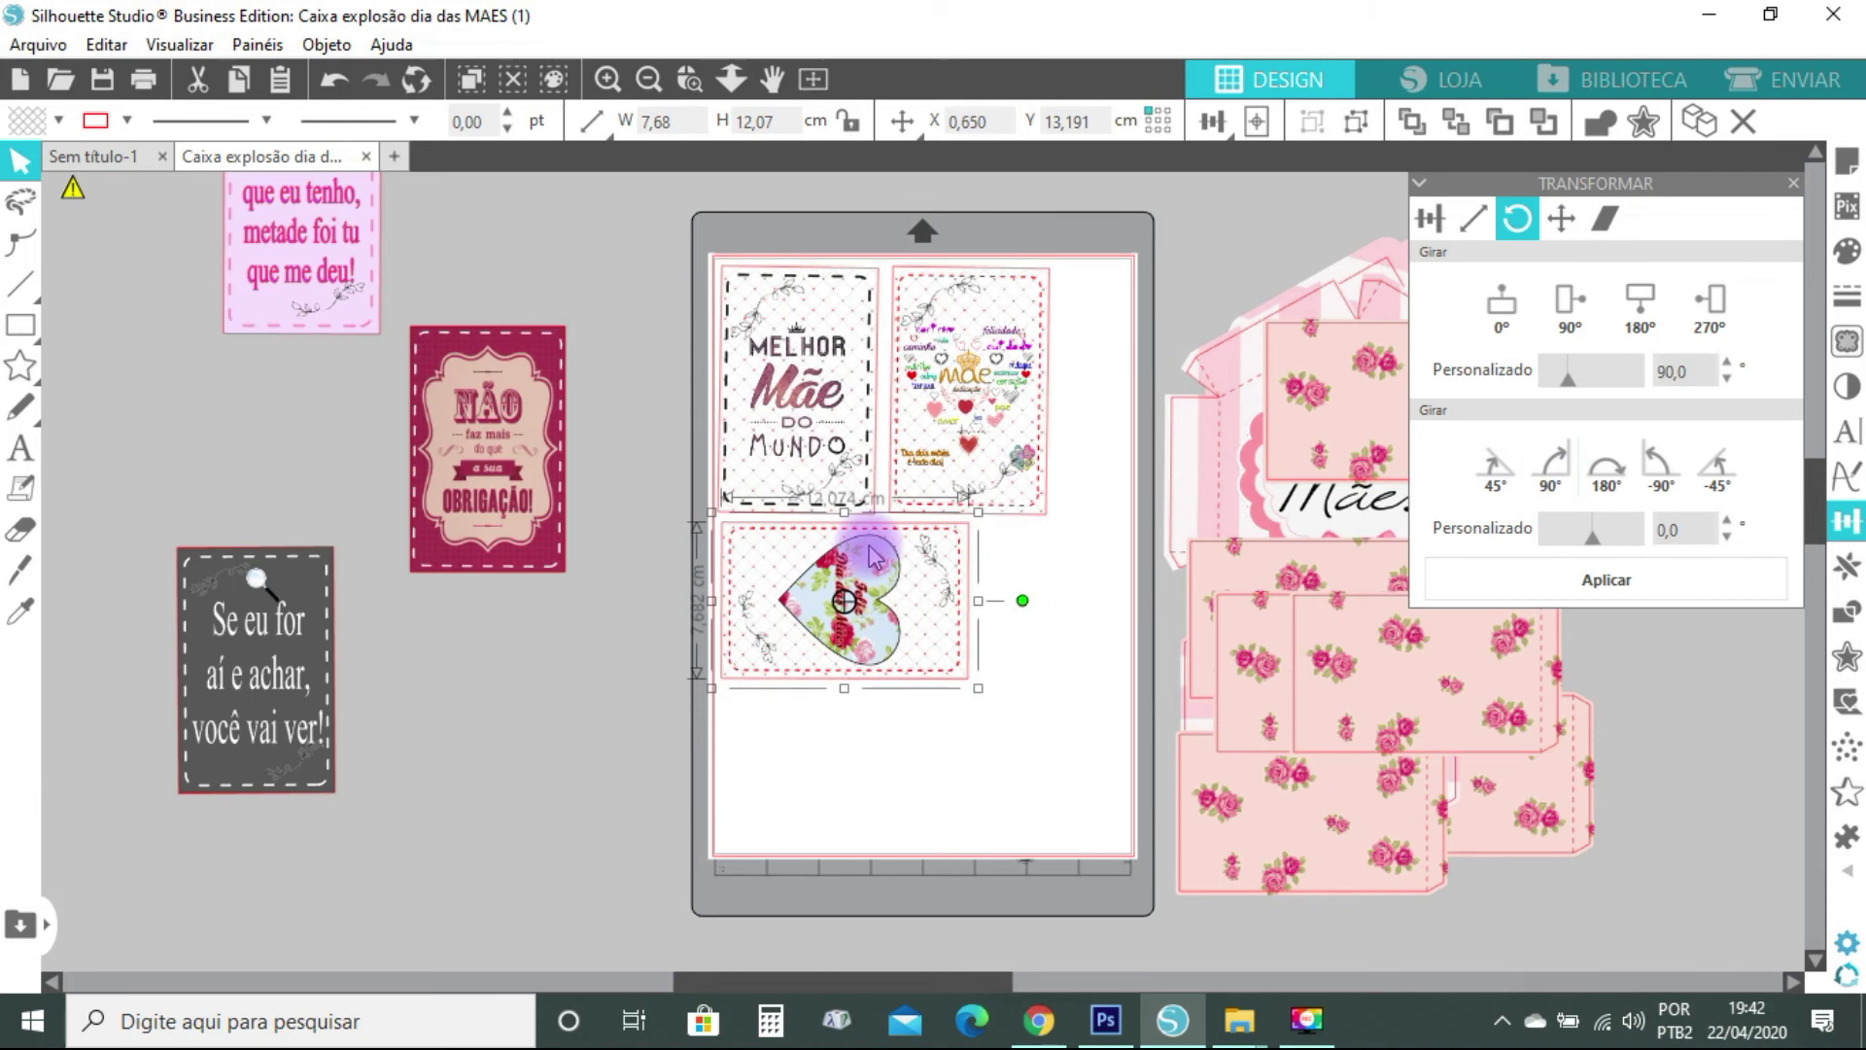
left_click(470, 413)
left_click(1554, 471)
left_click_drag(577, 430, 939, 750)
Replace the colorful "mãe" card with the "Melhor Mãe do Mundo" card rotated 90° at the page's top, and close the gaps below it
left_click_drag(1003, 379, 461, 346)
left_click(736, 369)
left_click(1554, 471)
left_click_drag(859, 351, 904, 308)
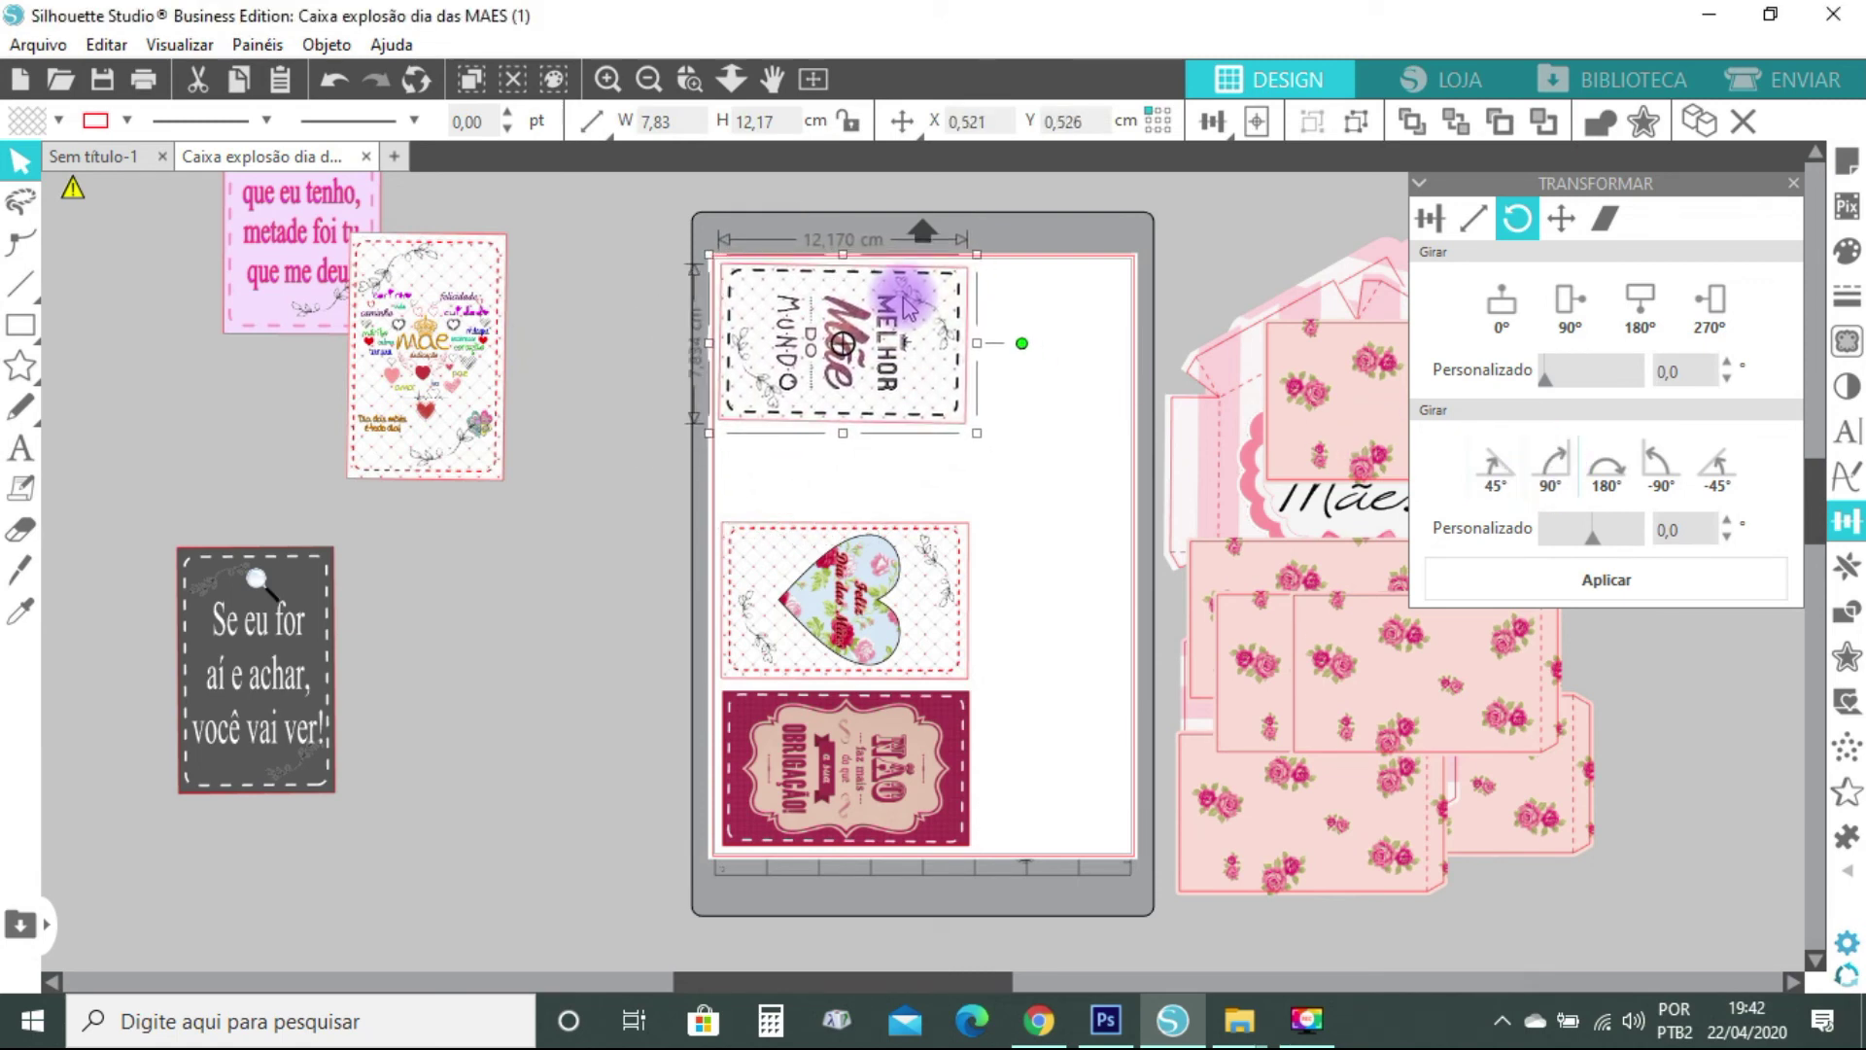
left_click_drag(843, 601, 841, 509)
left_click_drag(785, 741, 792, 648)
Rotate the colorful "mãe" card 90° and place it below the burgundy card, and stack the pink and dark gray cards in a second column
left_click(442, 399)
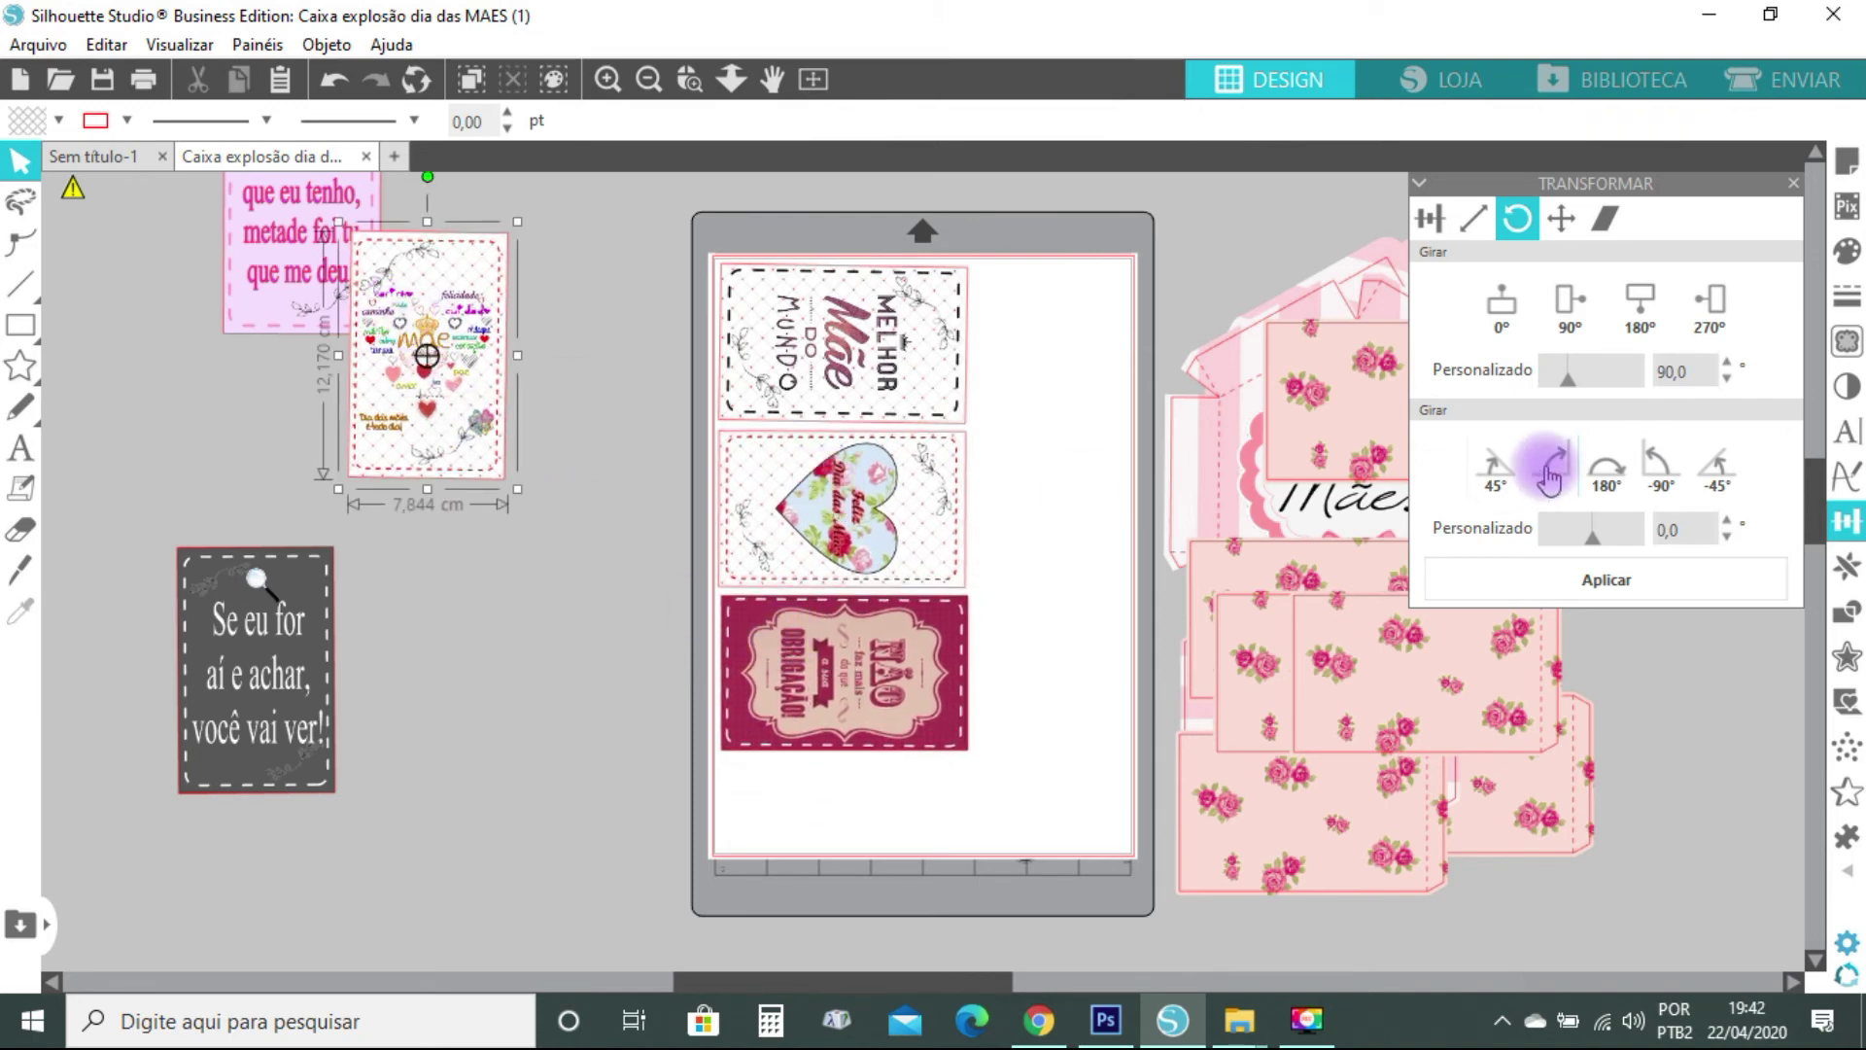
left_click(1551, 469)
left_click_drag(602, 364, 938, 824)
left_click_drag(399, 275, 1097, 416)
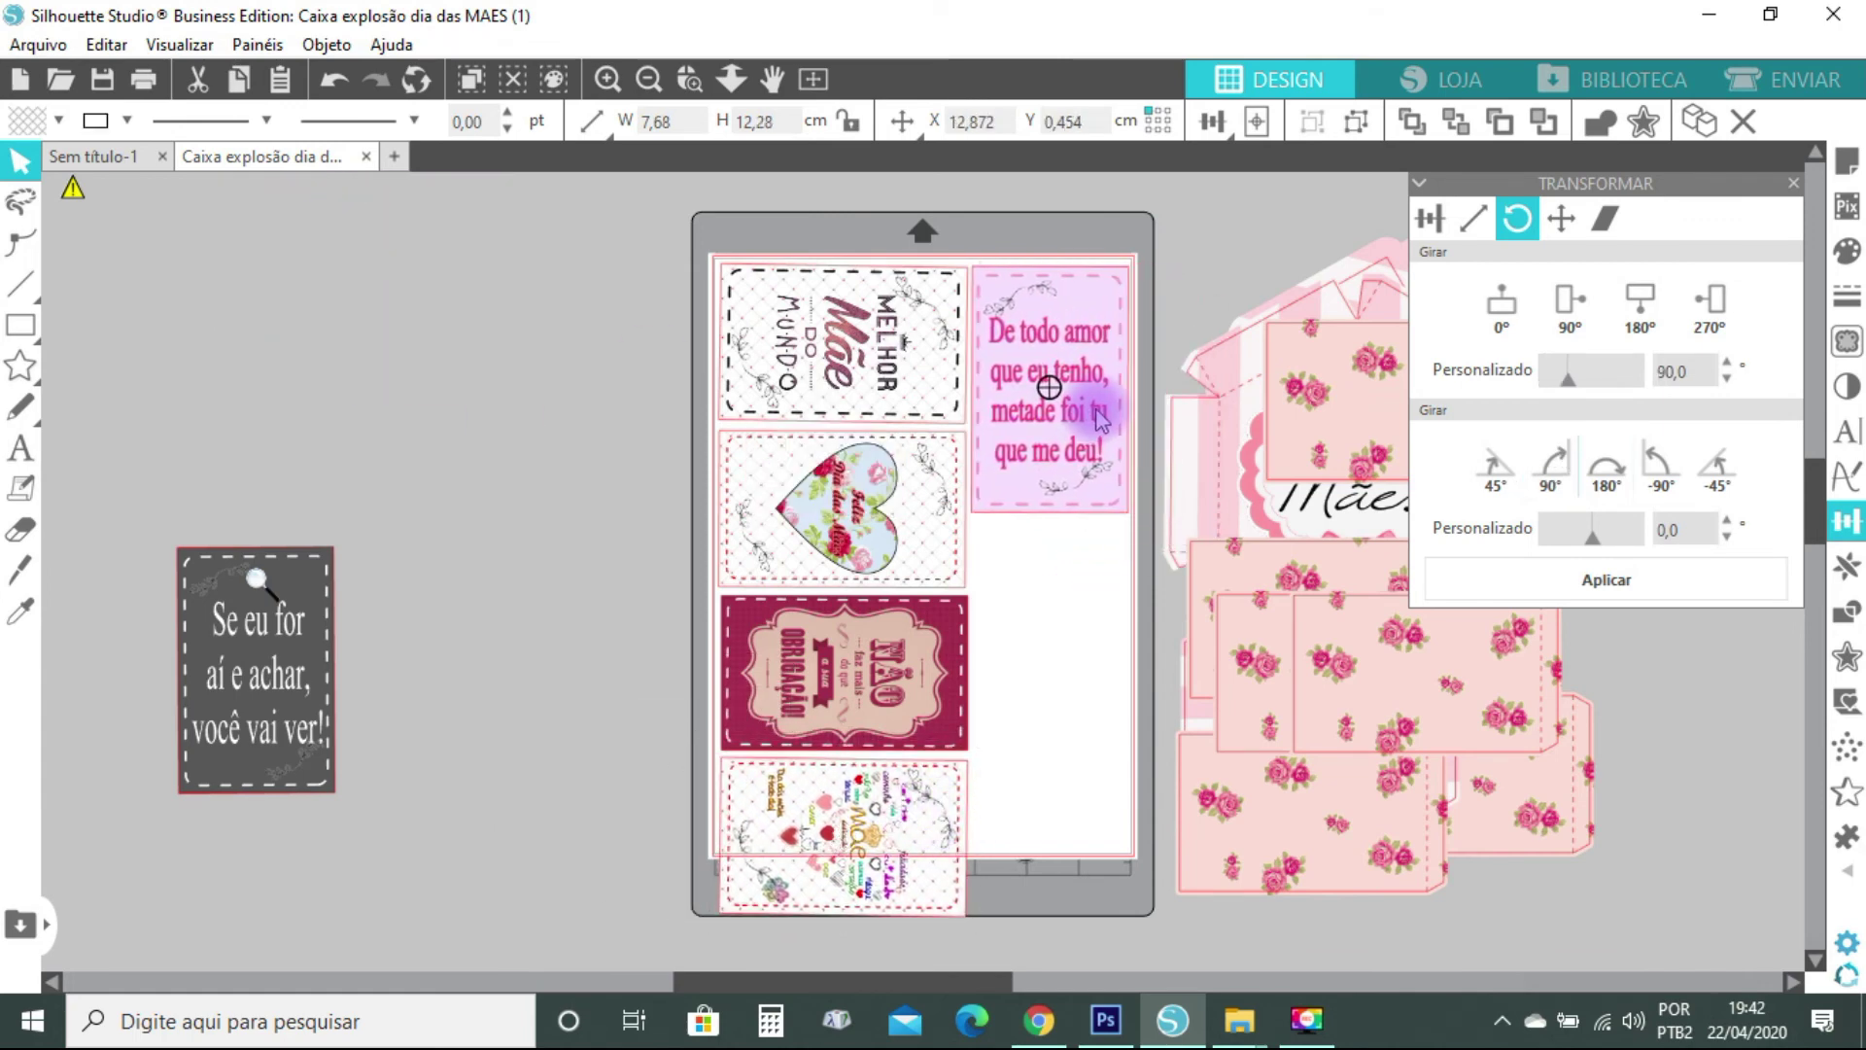
left_click_drag(302, 622, 1095, 599)
Take the colorful "mãe" card off the page and shift the remaining five cards slightly lower together
left_click(887, 842)
left_click_drag(814, 889, 301, 659)
left_click_drag(596, 291, 1076, 819)
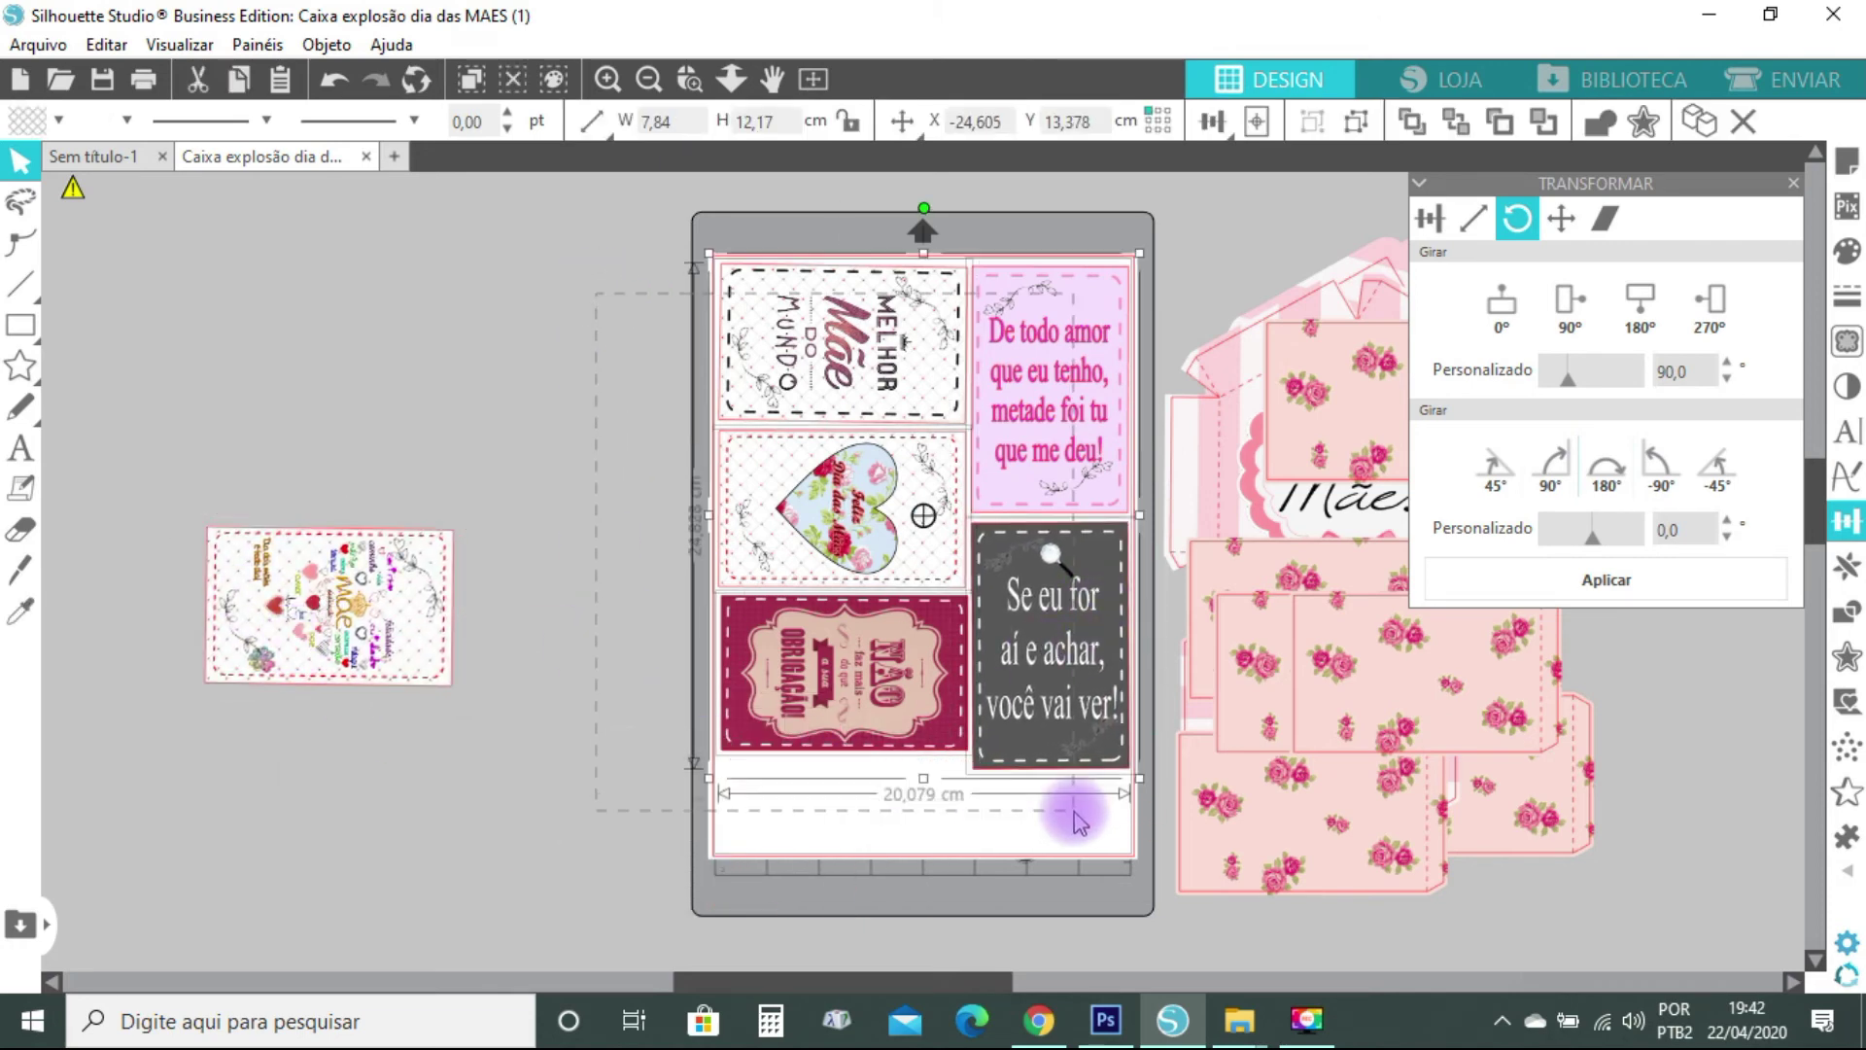
left_click_drag(1045, 654, 1044, 681)
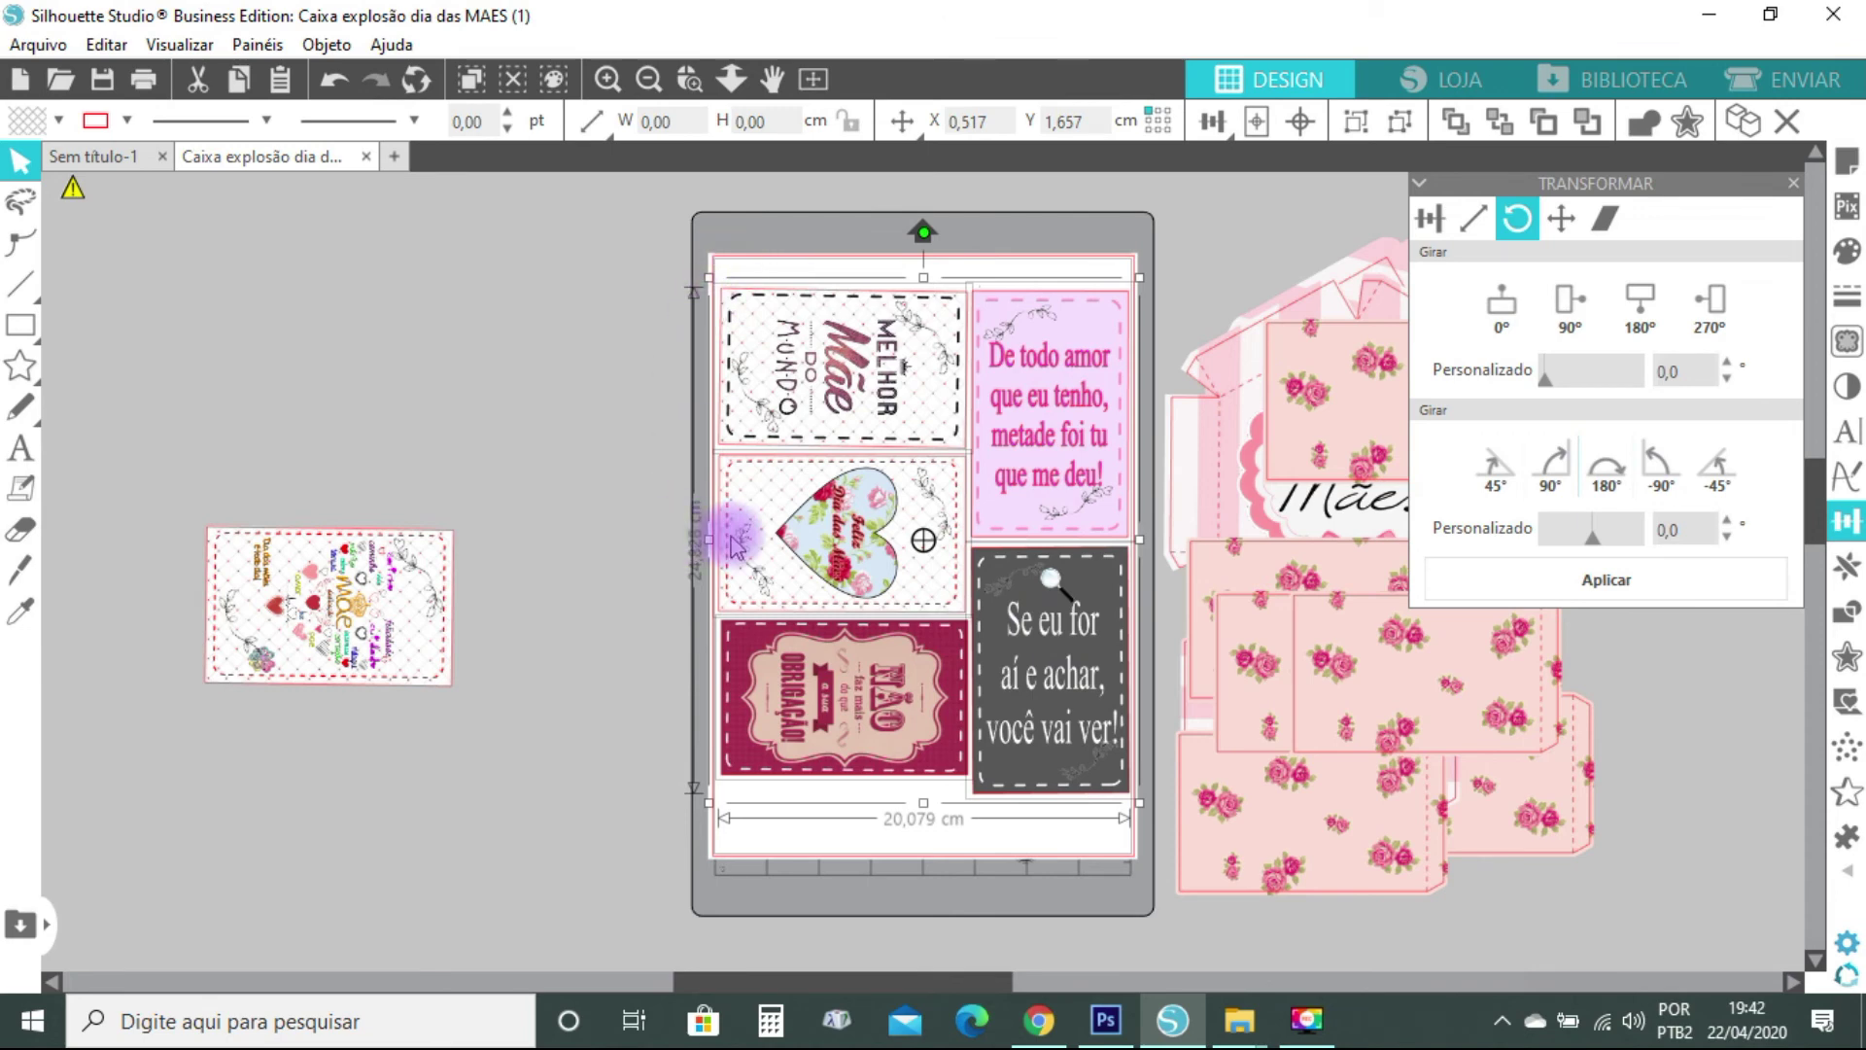
Rotate the "Melhor Mãe do Mundo" and colorful "mãe" cards by -90° each and set them side by side off the page
left_click(613, 366)
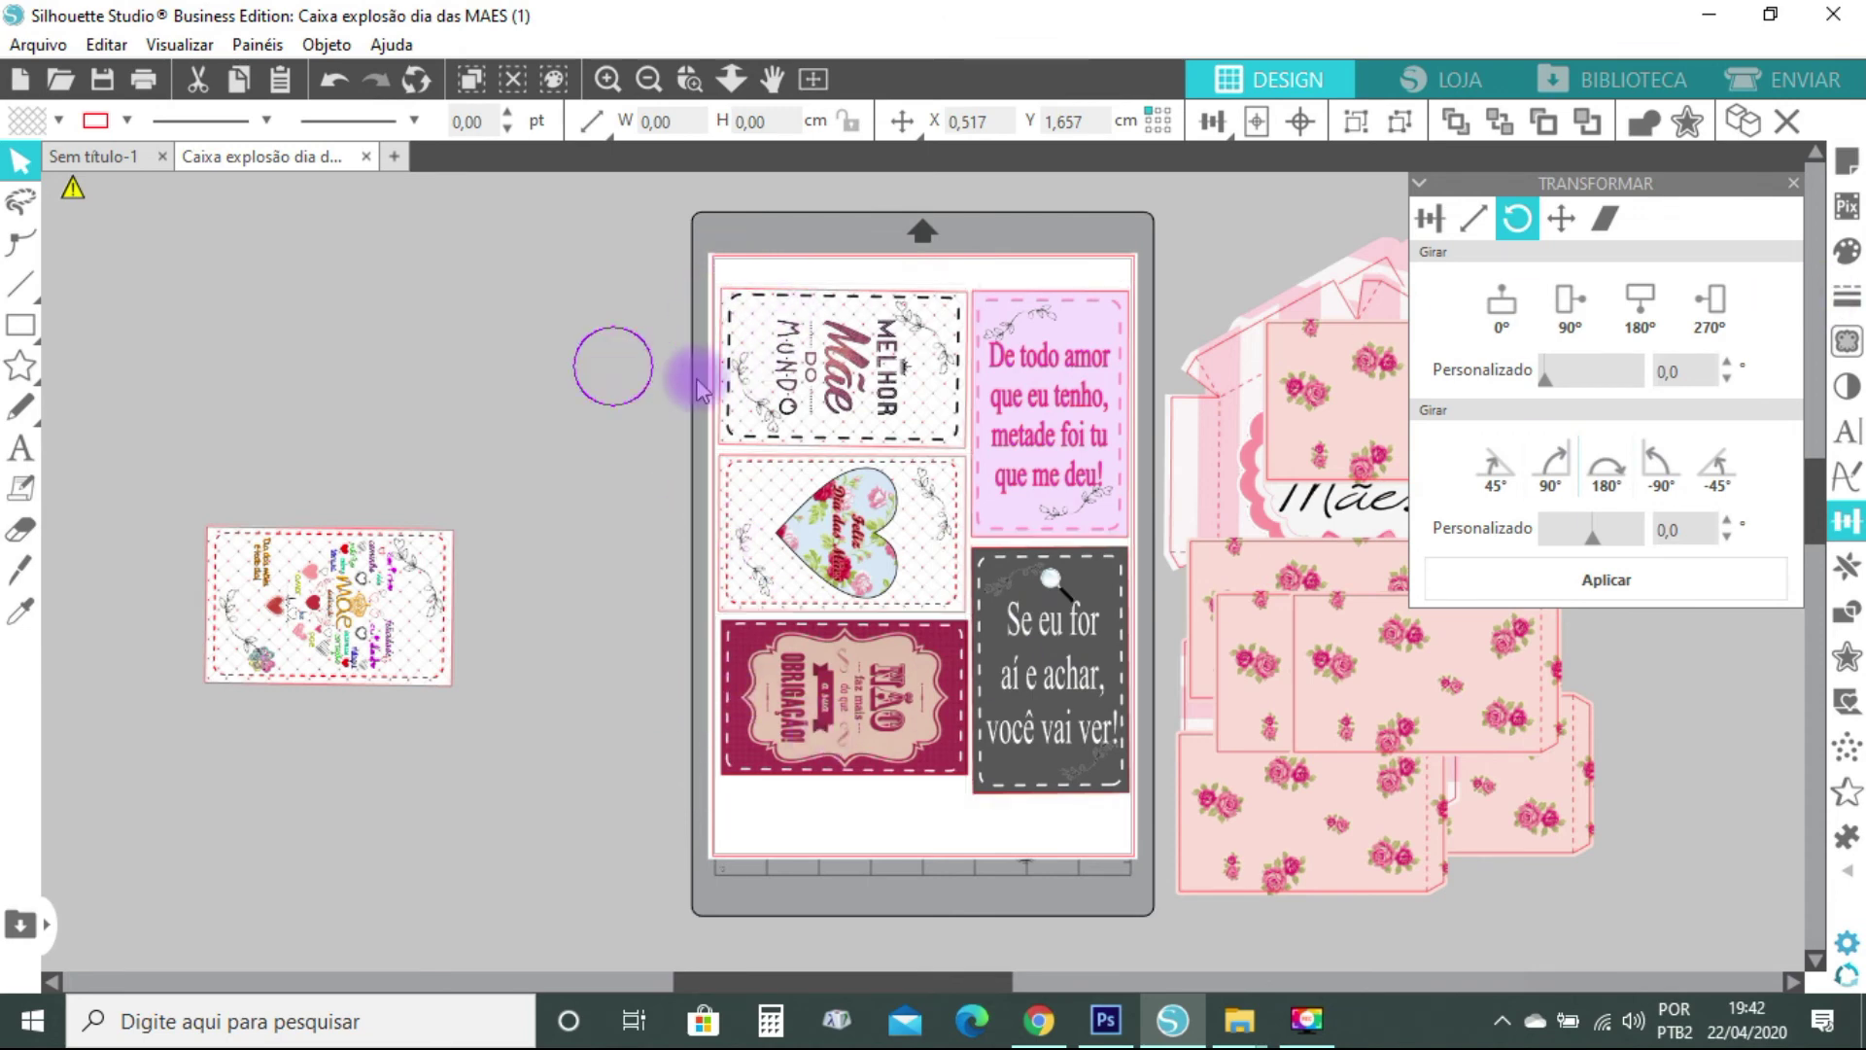
left_click(768, 347)
left_click(1658, 466)
left_click_drag(889, 332, 637, 304)
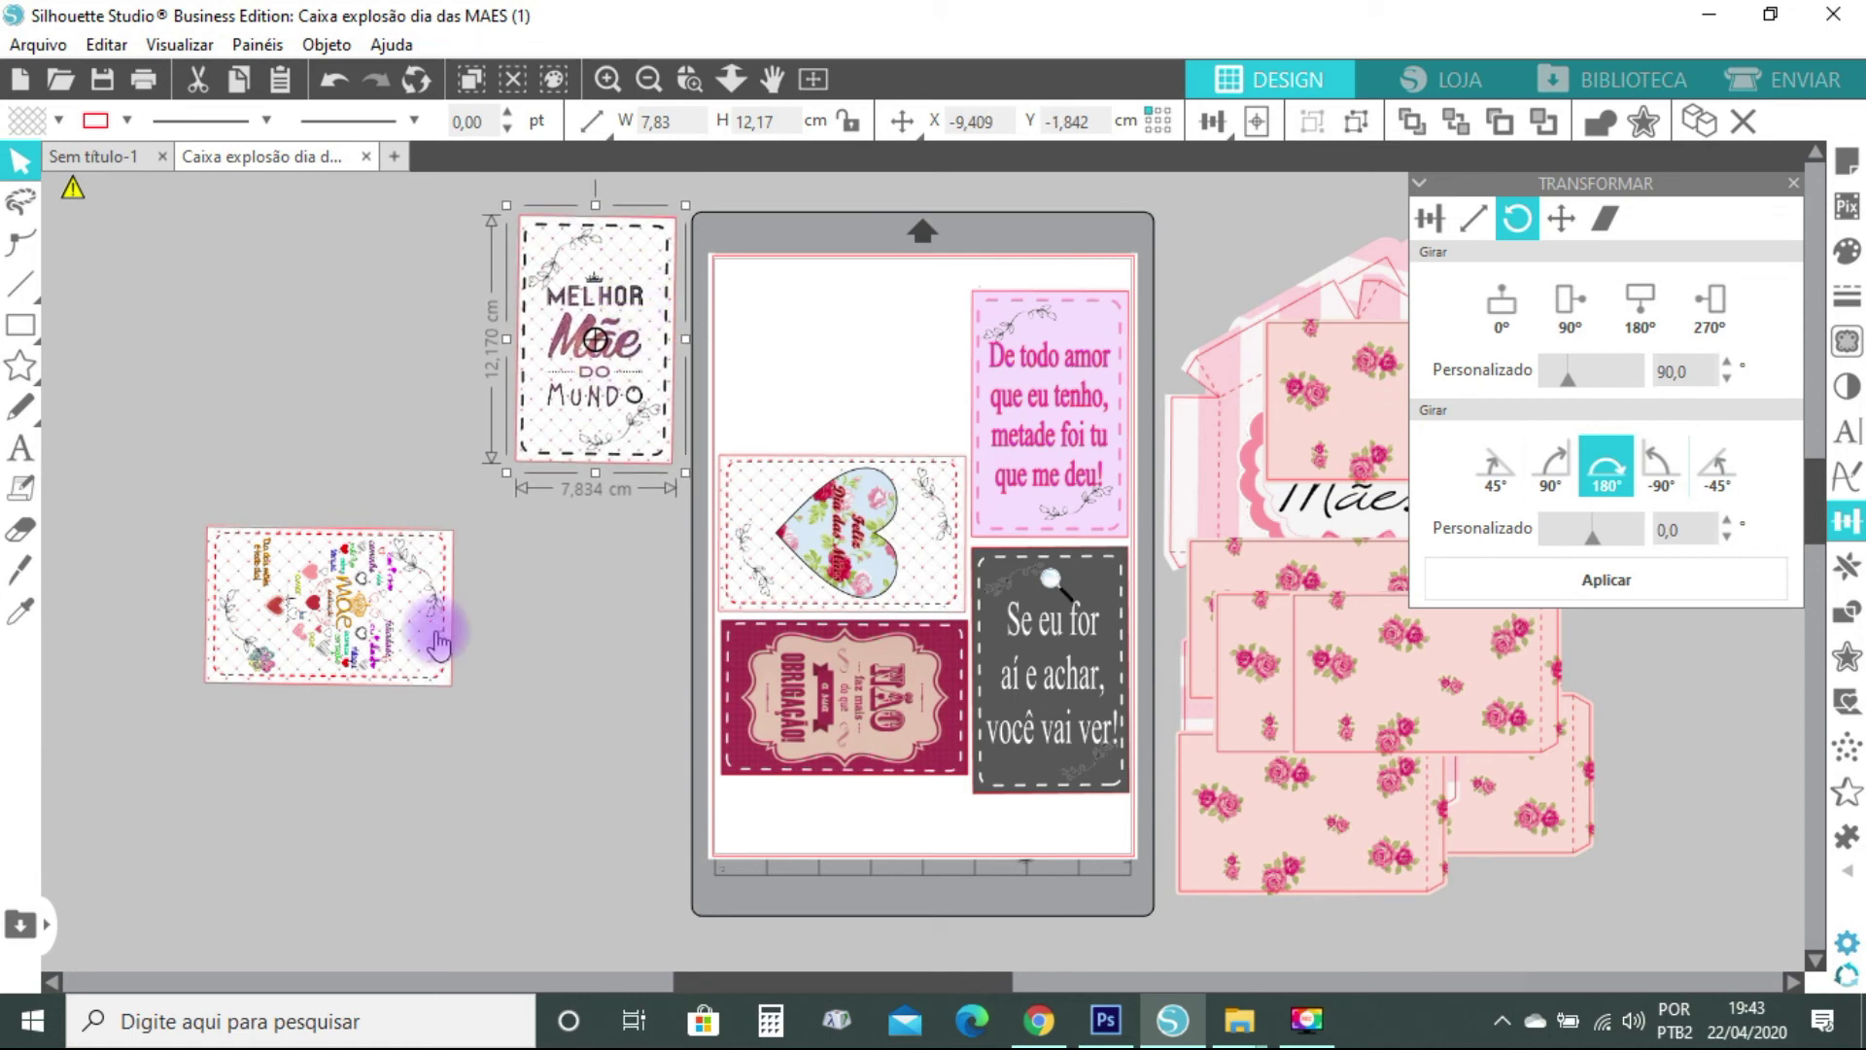
left_click(306, 588)
left_click(1689, 507)
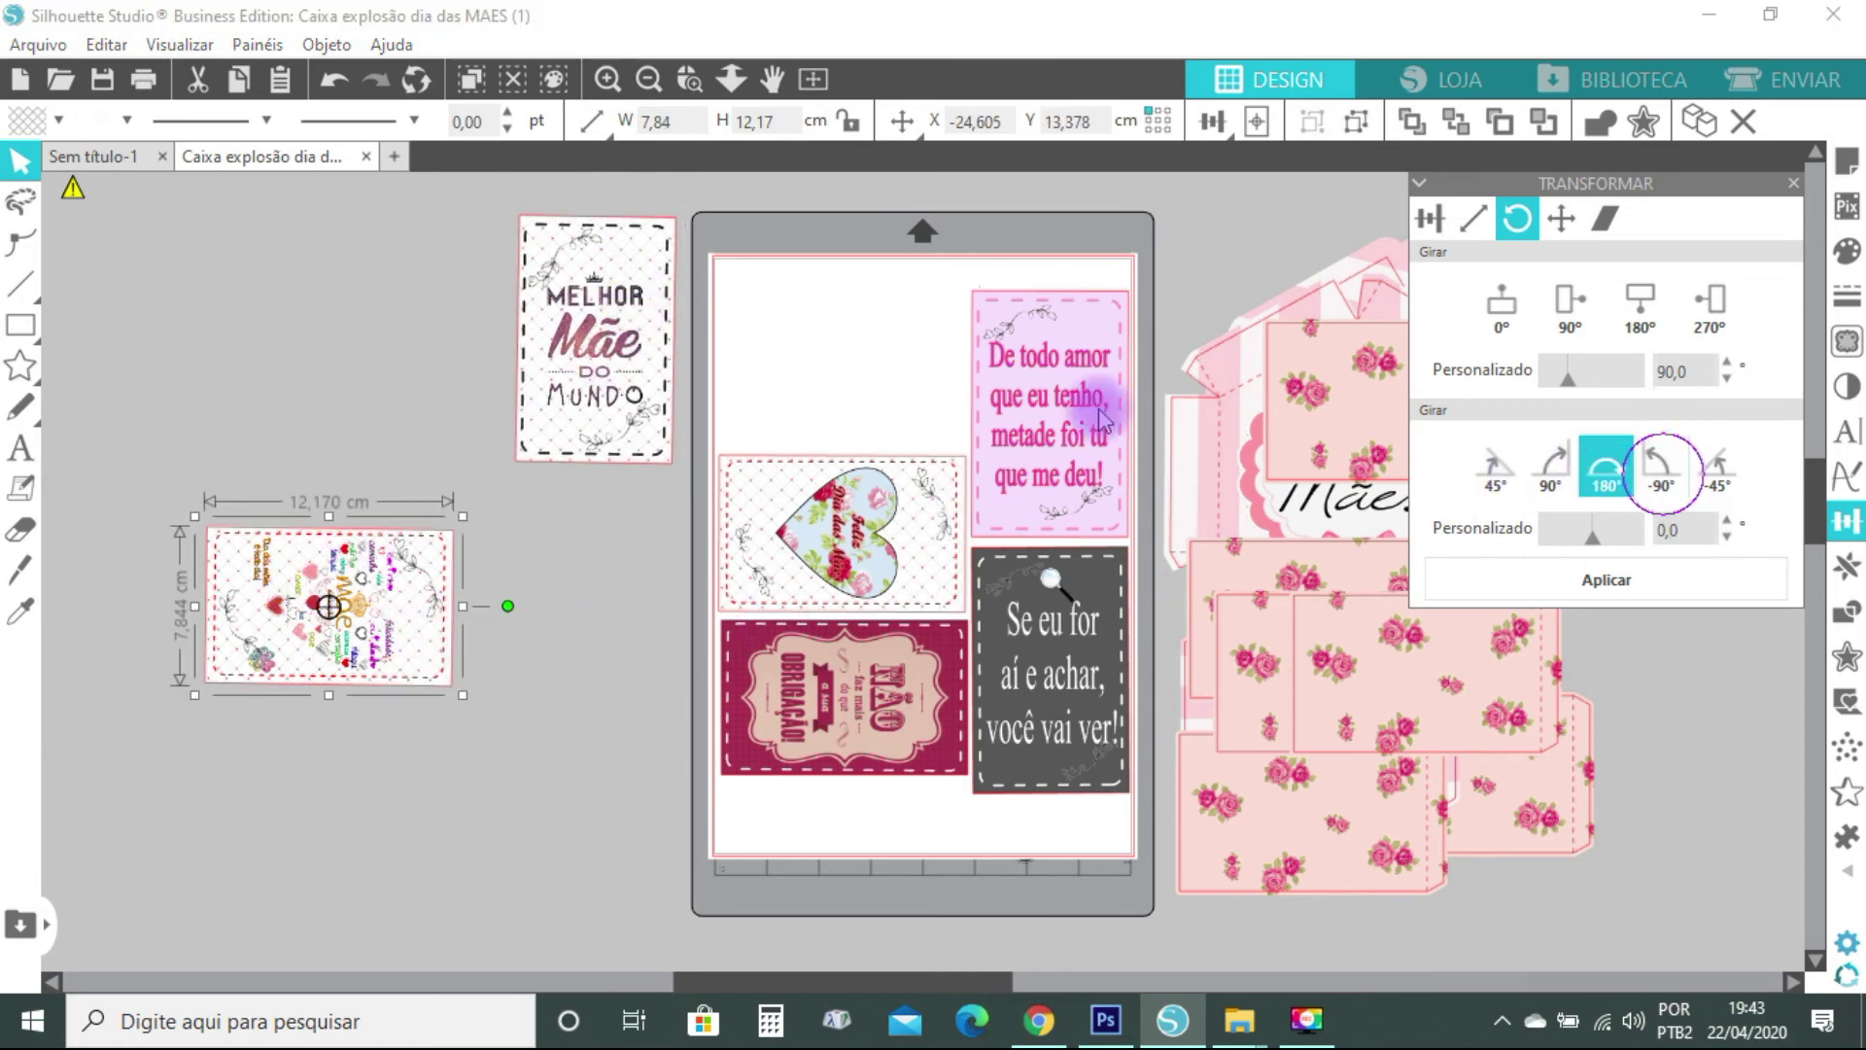
left_click_drag(340, 661, 446, 382)
Move the pink card off the page below "Melhor Mãe do Mundo" and set the heart card, rotated -90°, next to it
left_click_drag(1049, 408, 626, 581)
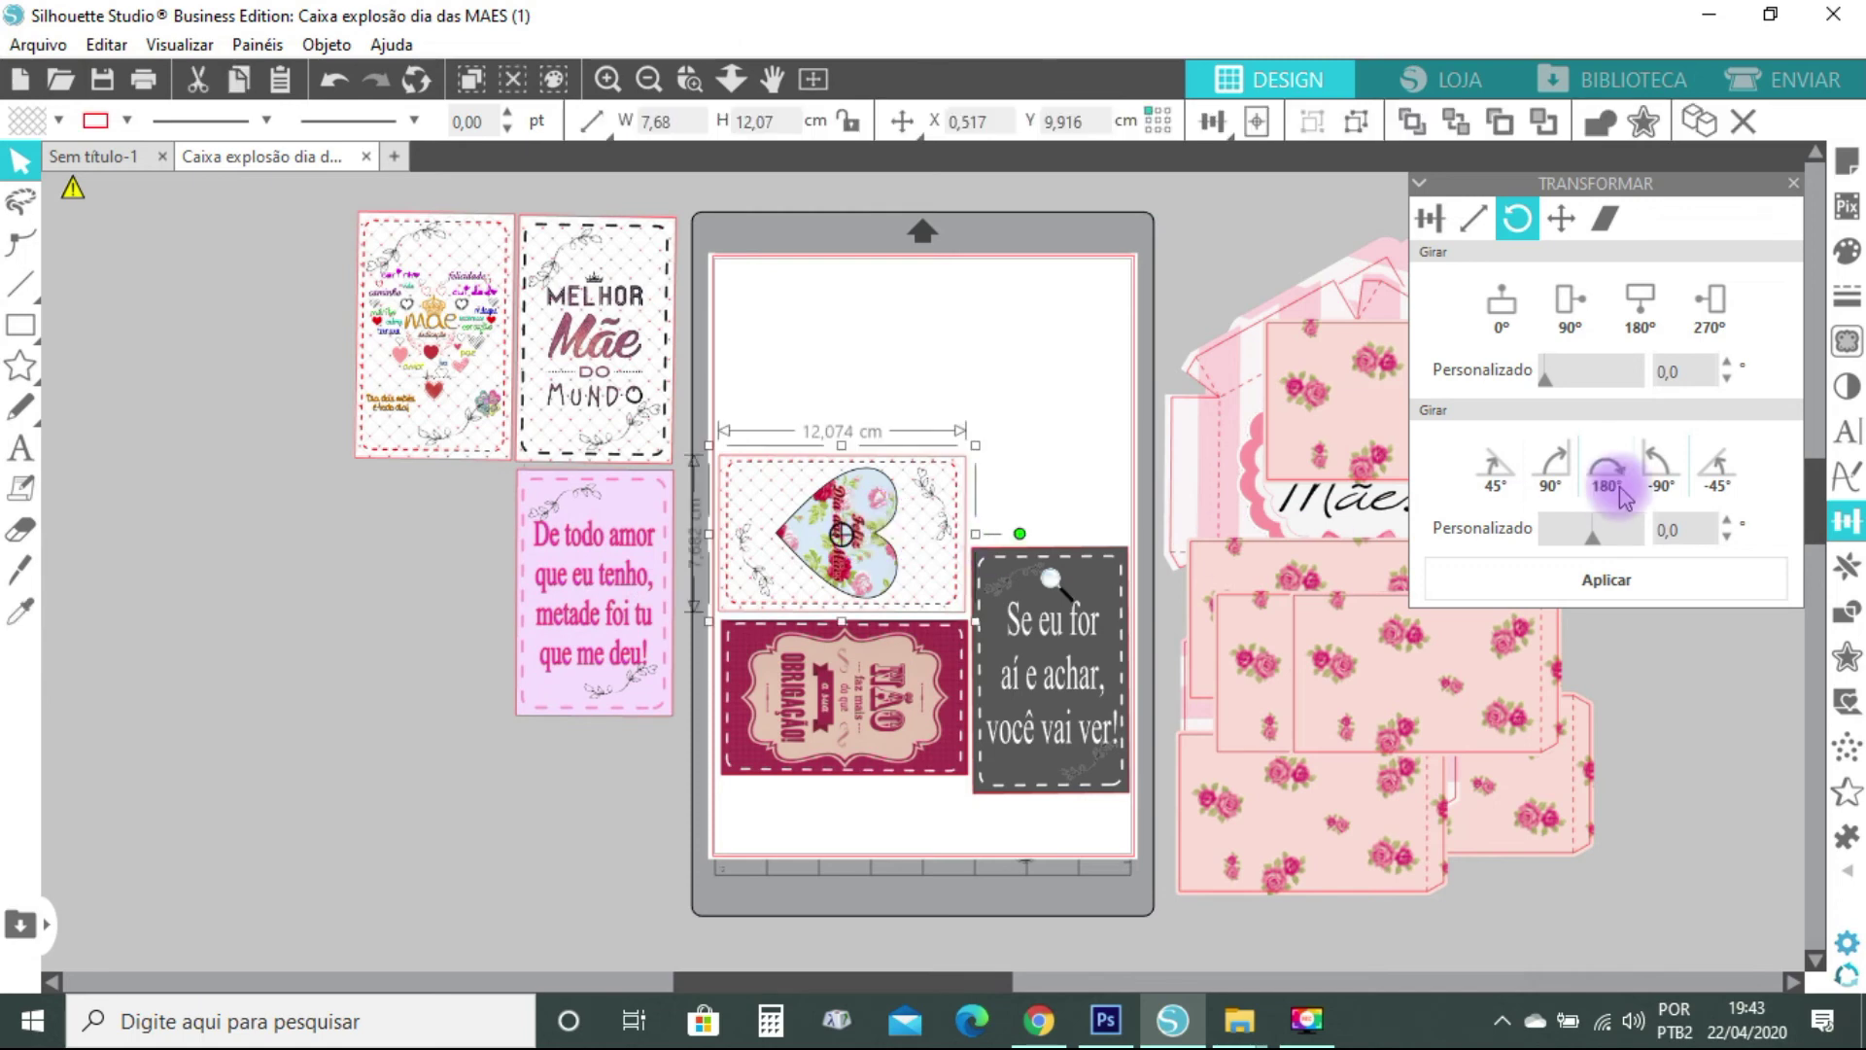
left_click(1657, 467)
left_click_drag(875, 530, 512, 562)
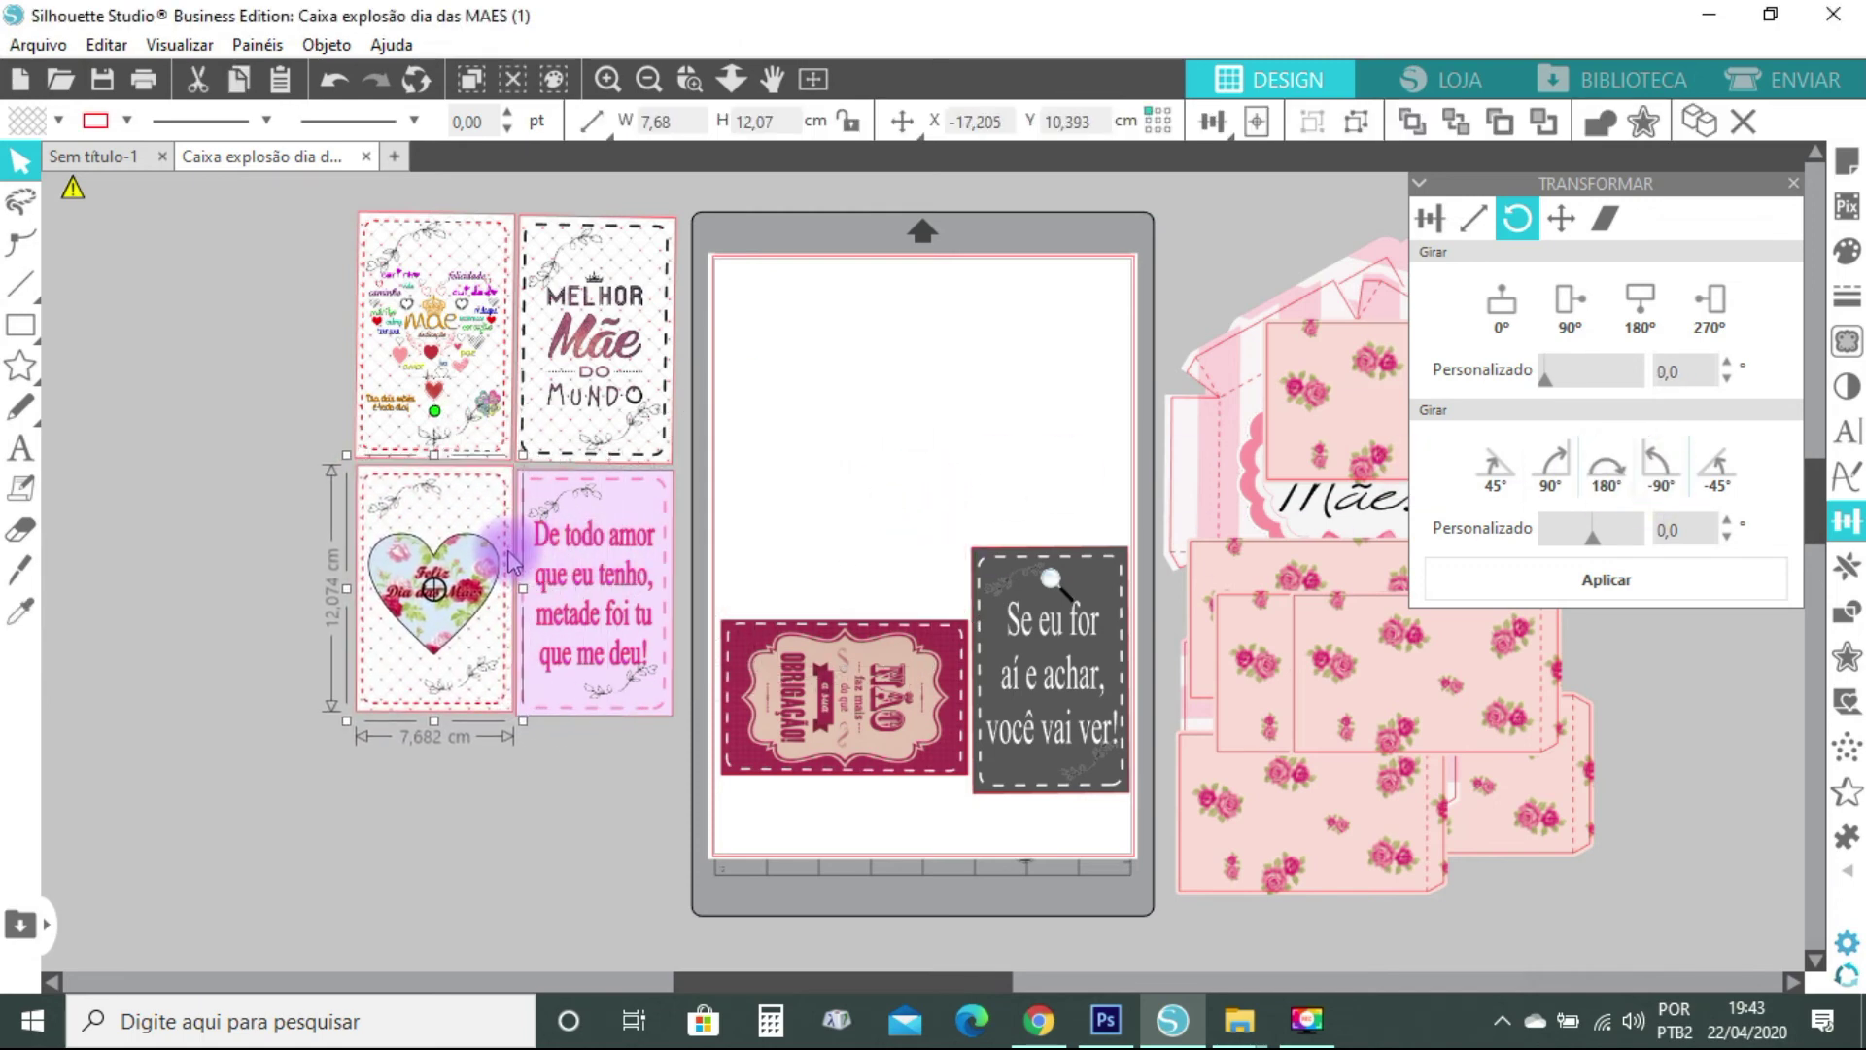
Rotate the burgundy card by -90° and place it beside the colorful "mãe" card, with the dark gray card directly beneath it
left_click(851, 685)
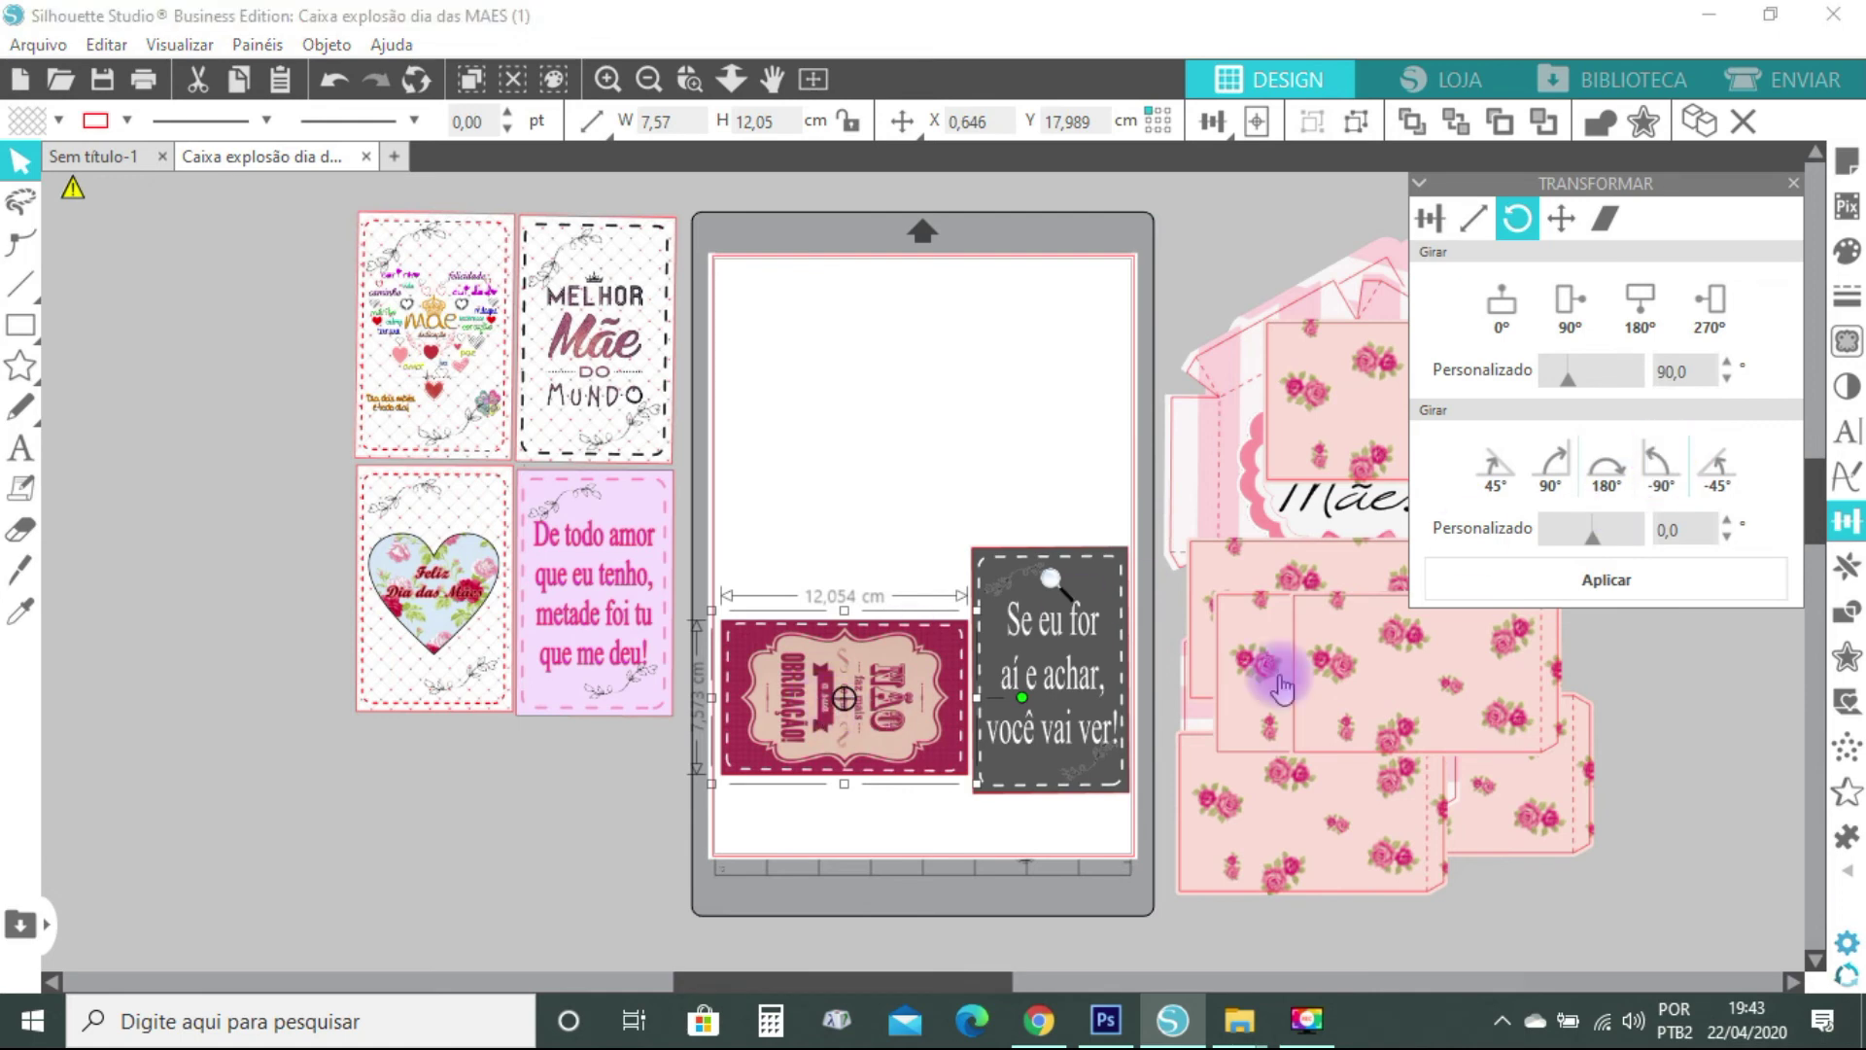
left_click(1661, 471)
left_click_drag(843, 698, 293, 389)
left_click_drag(984, 627, 260, 593)
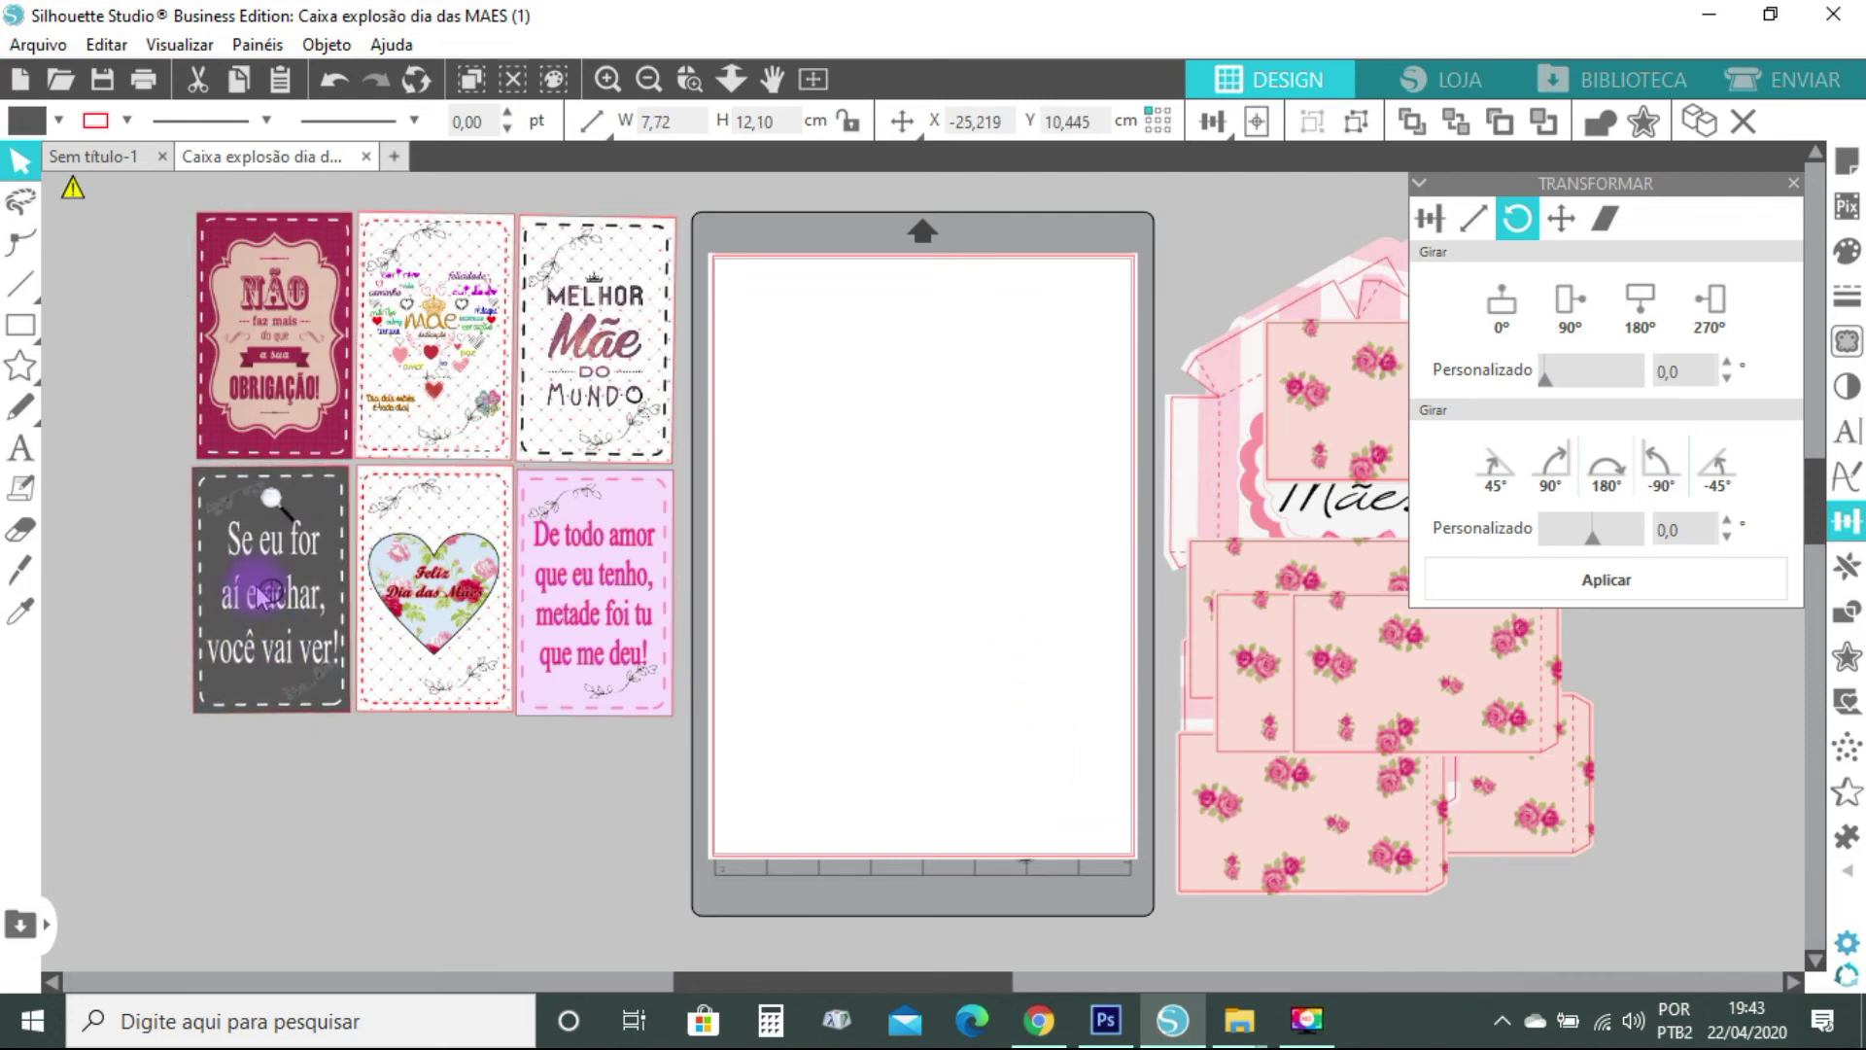
Turn the page's registration marks on
left_click(1041, 658)
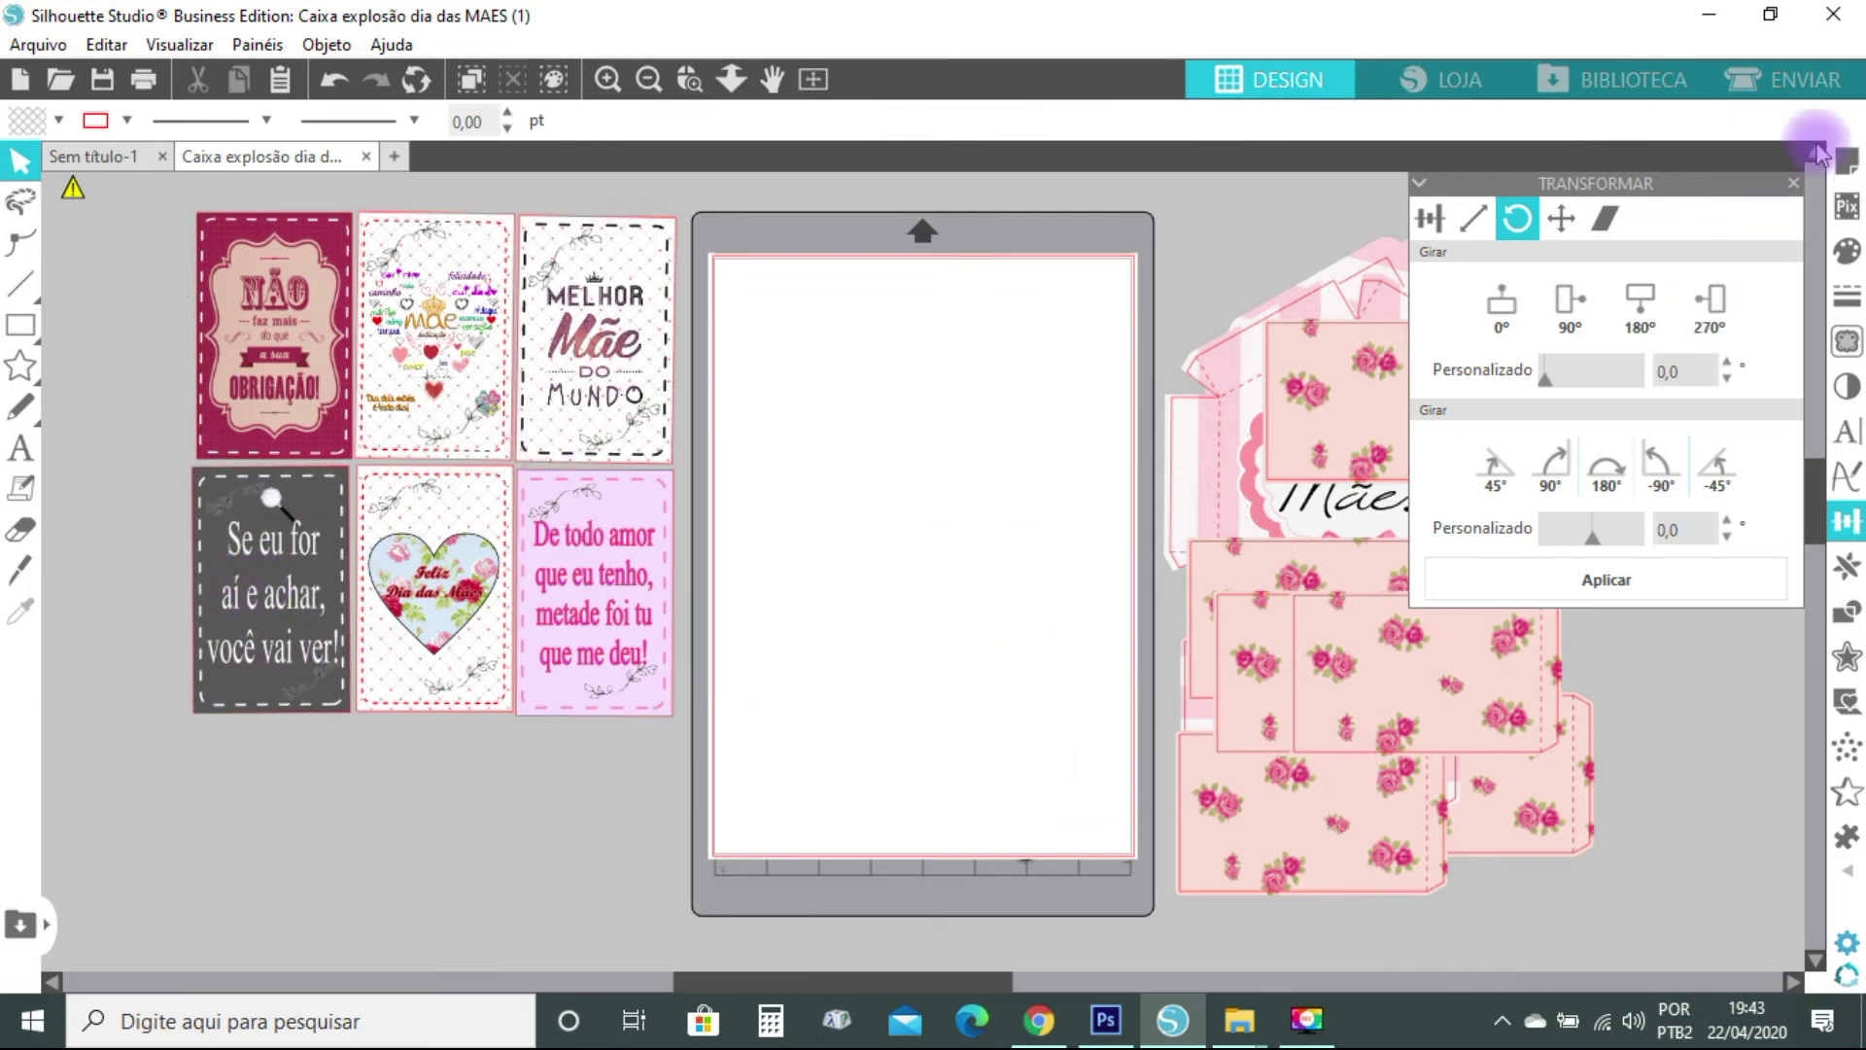
left_click(1824, 84)
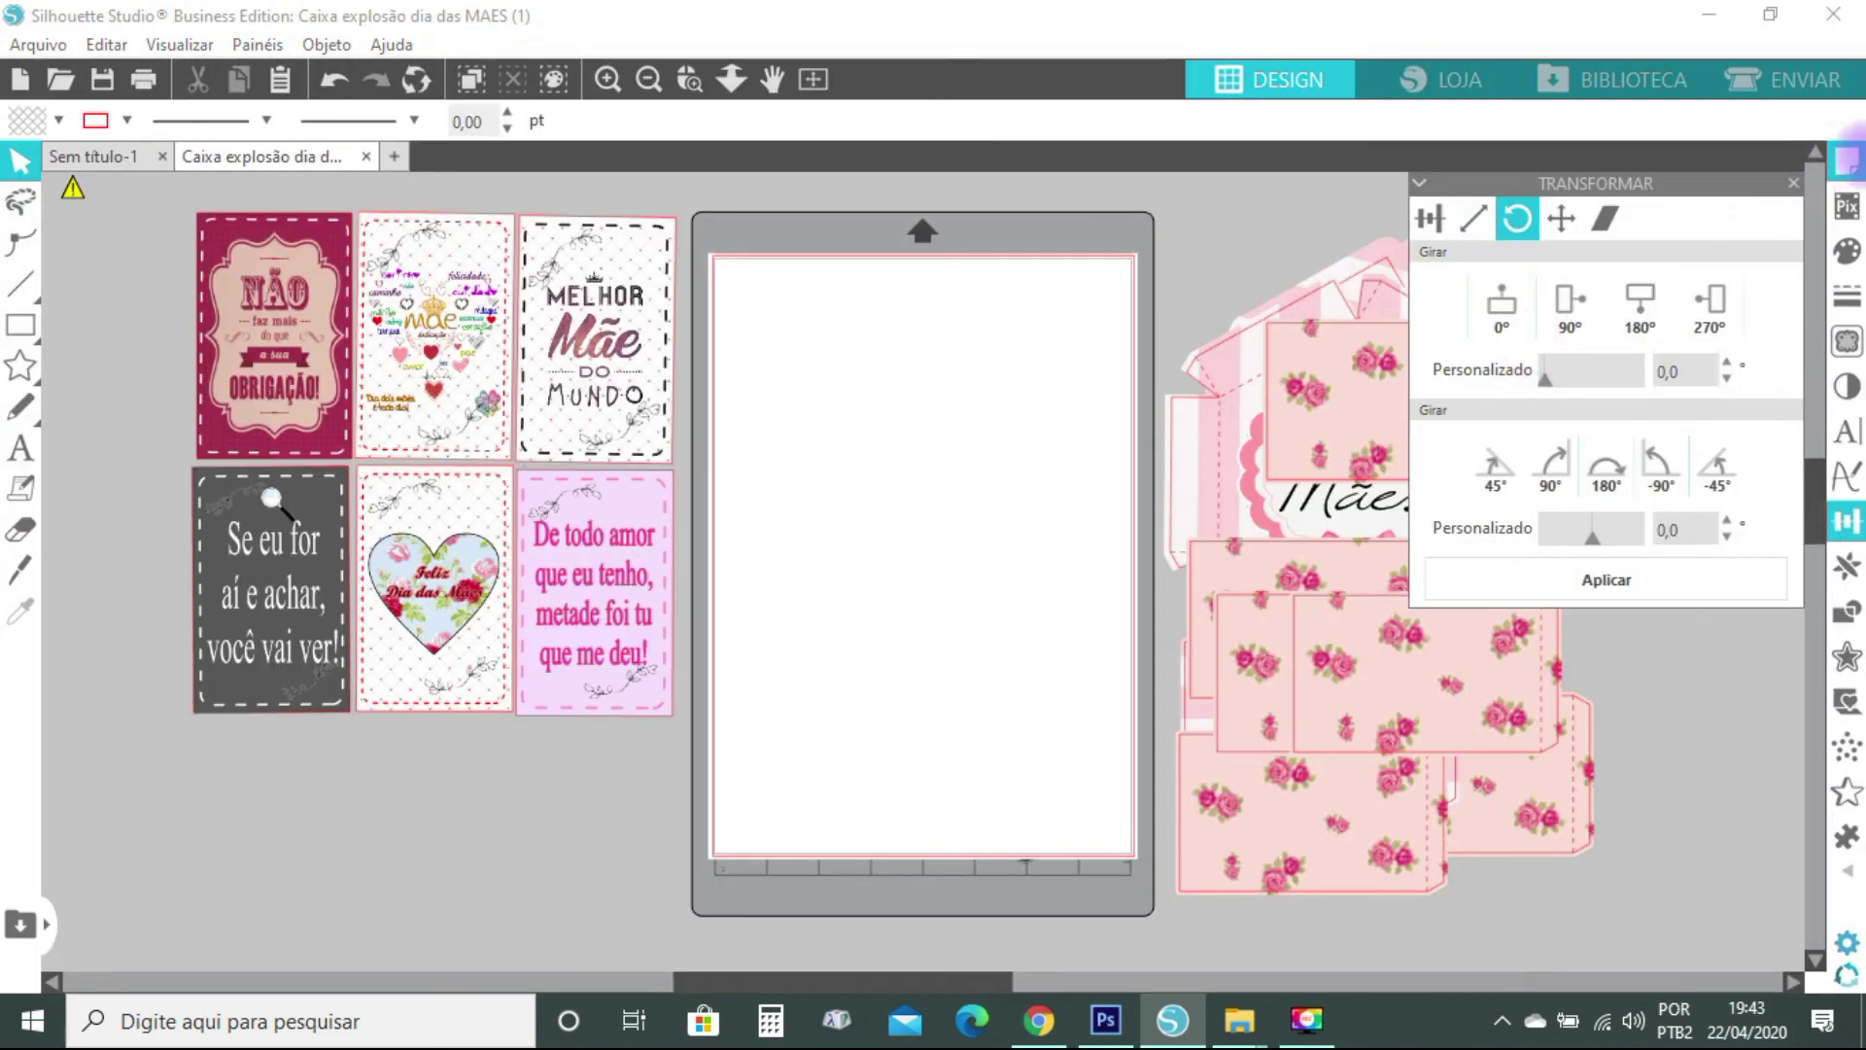
left_click(1846, 161)
left_click(1518, 219)
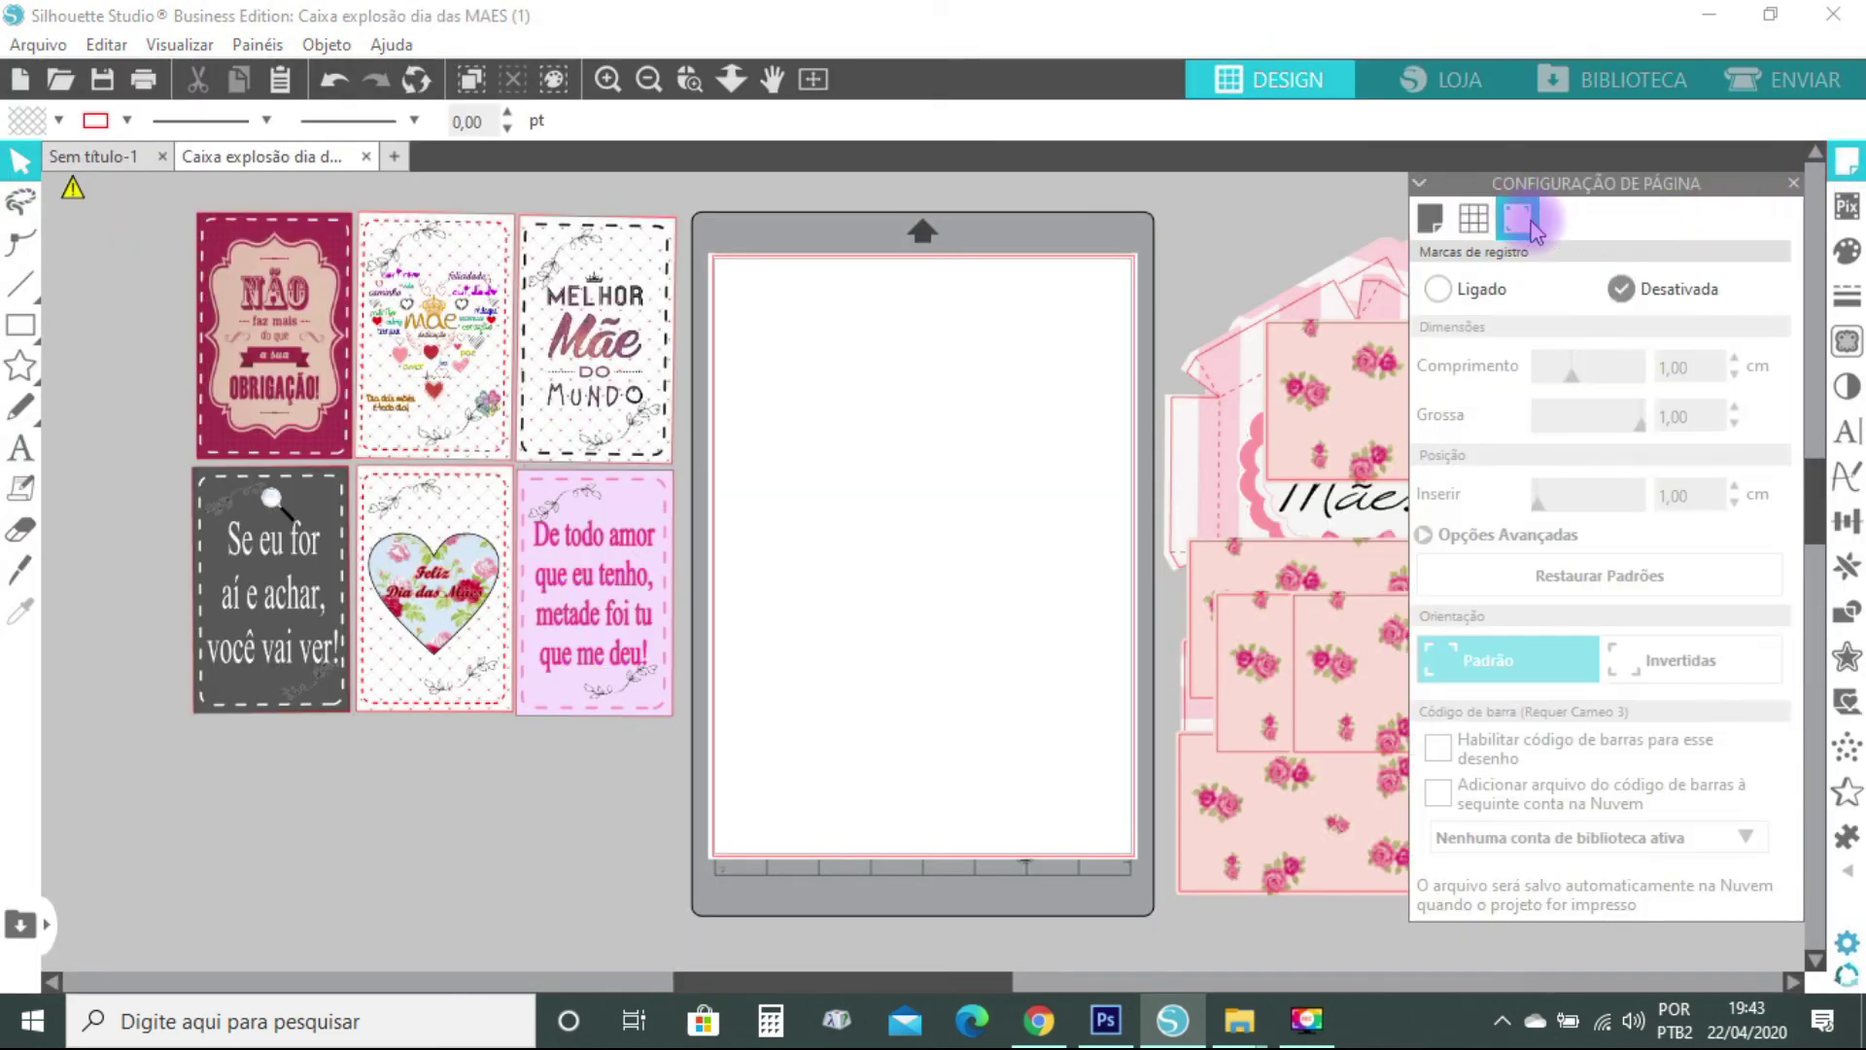
left_click(1439, 289)
left_click(1794, 183)
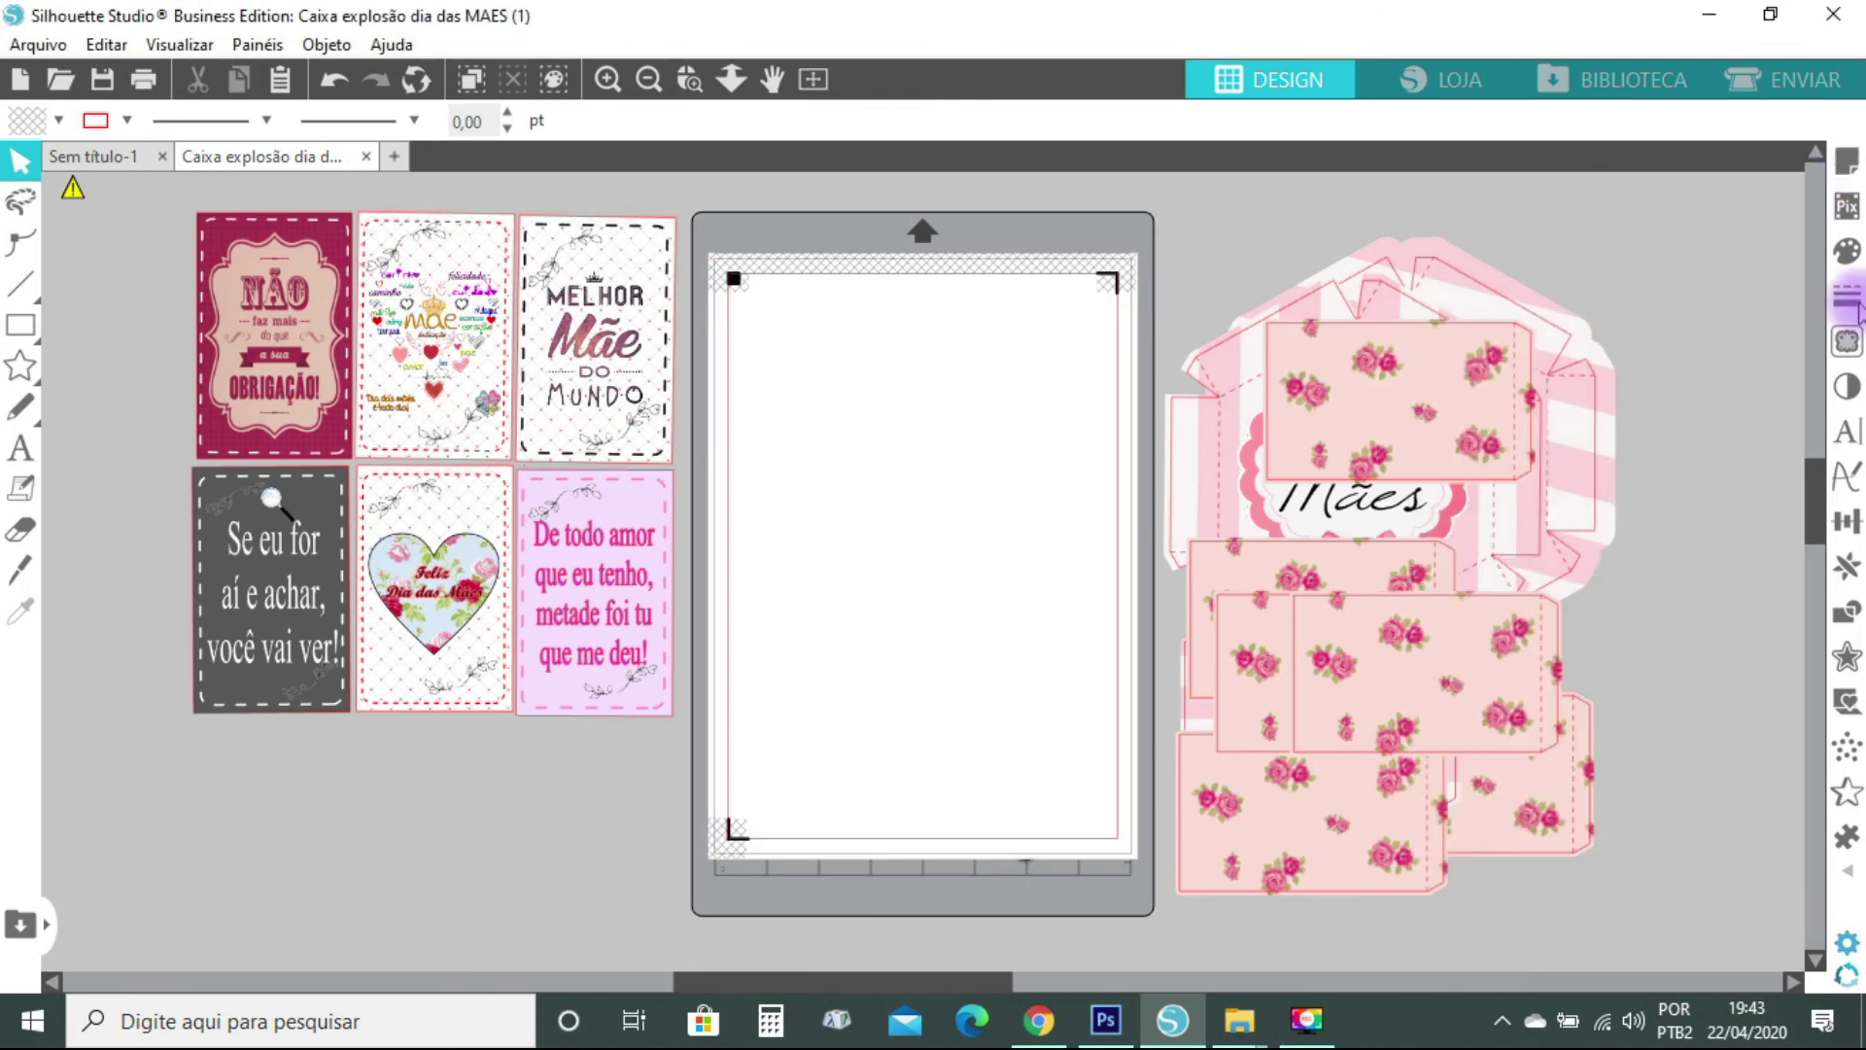
Move the pink striped hexagon with the seven circles onto the upper part of the page
left_click_drag(1462, 301, 985, 324)
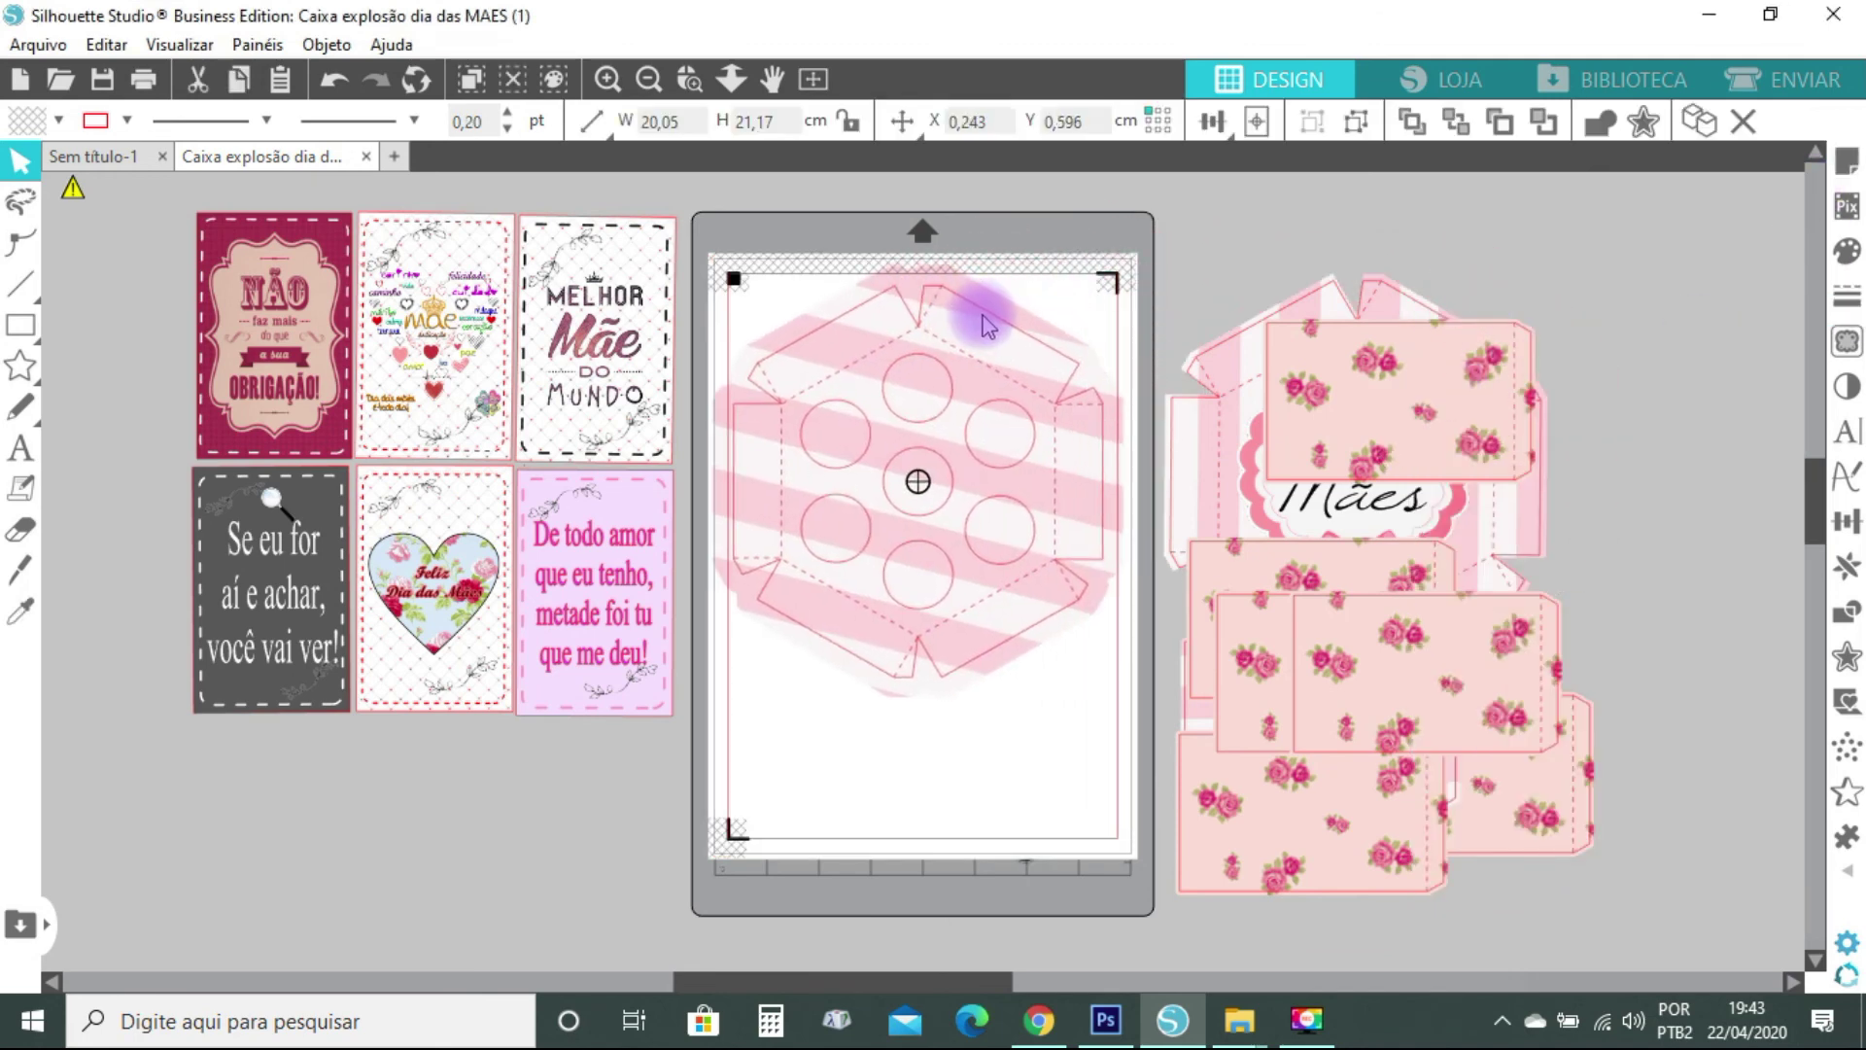
left_click(1116, 408)
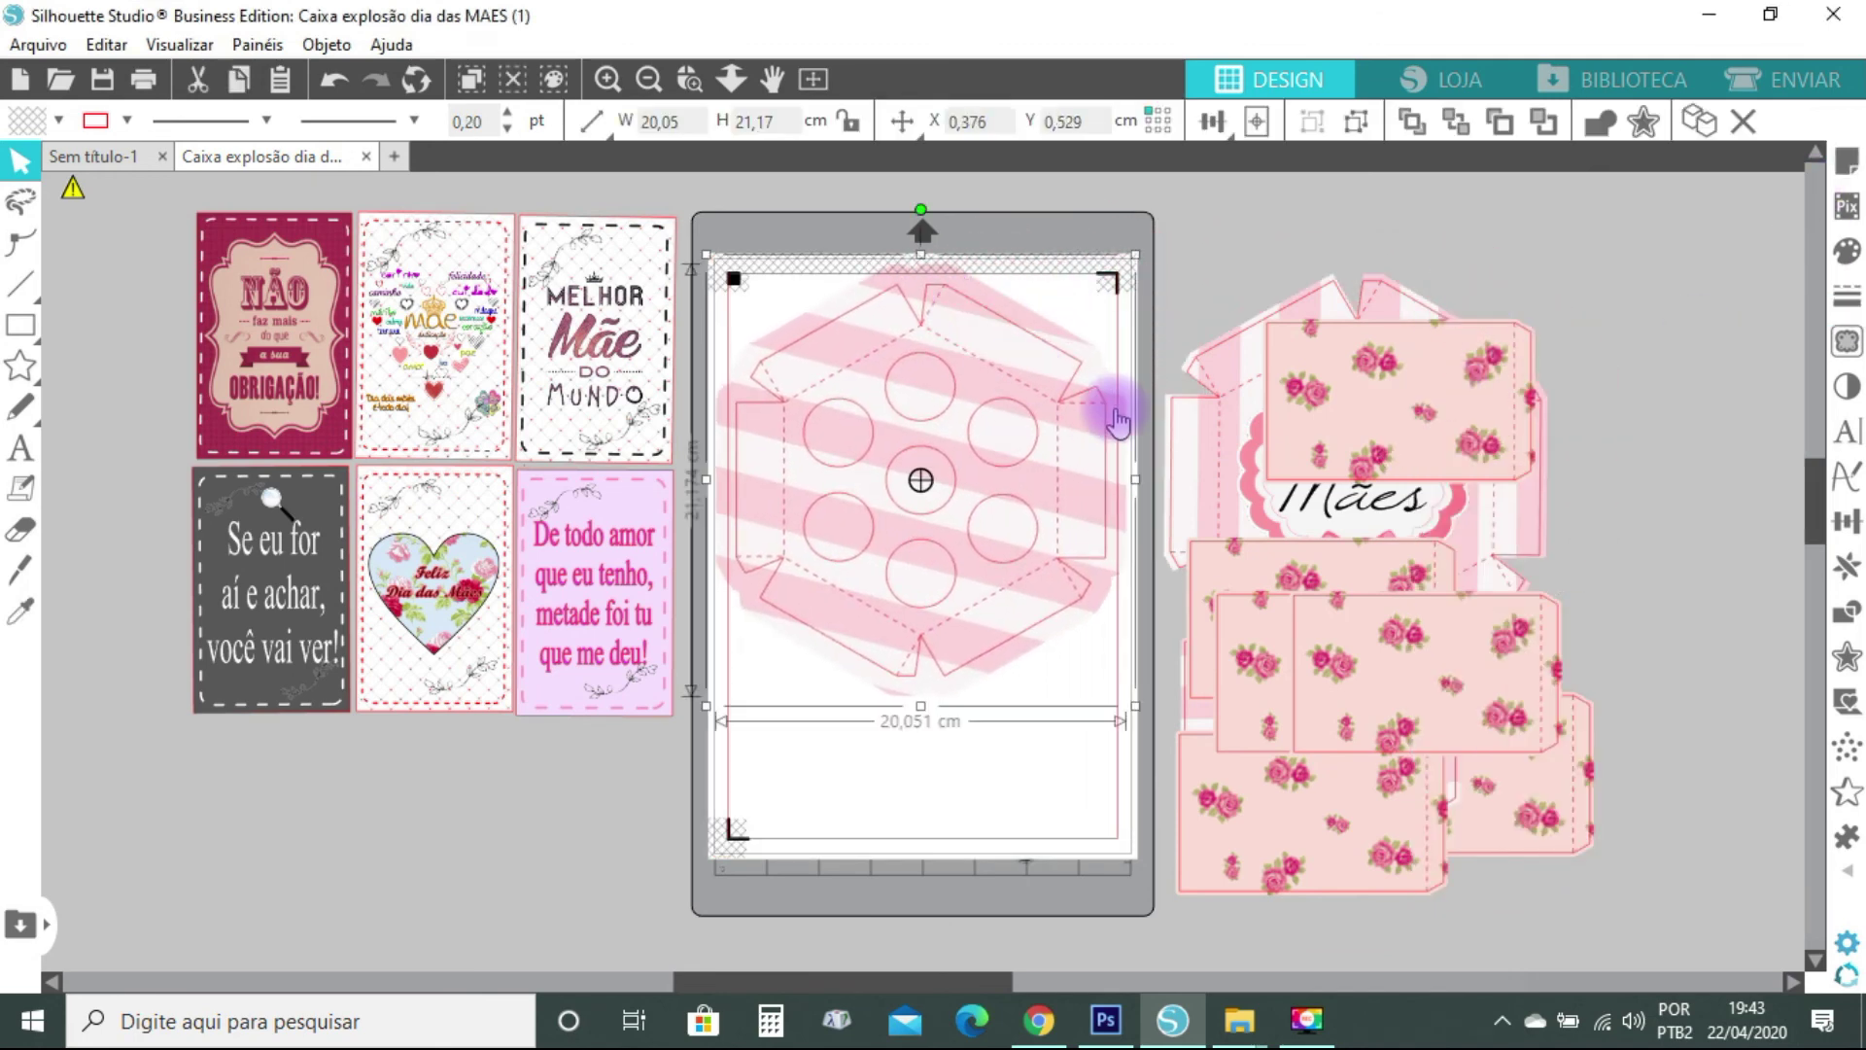
key("ctrl+z")
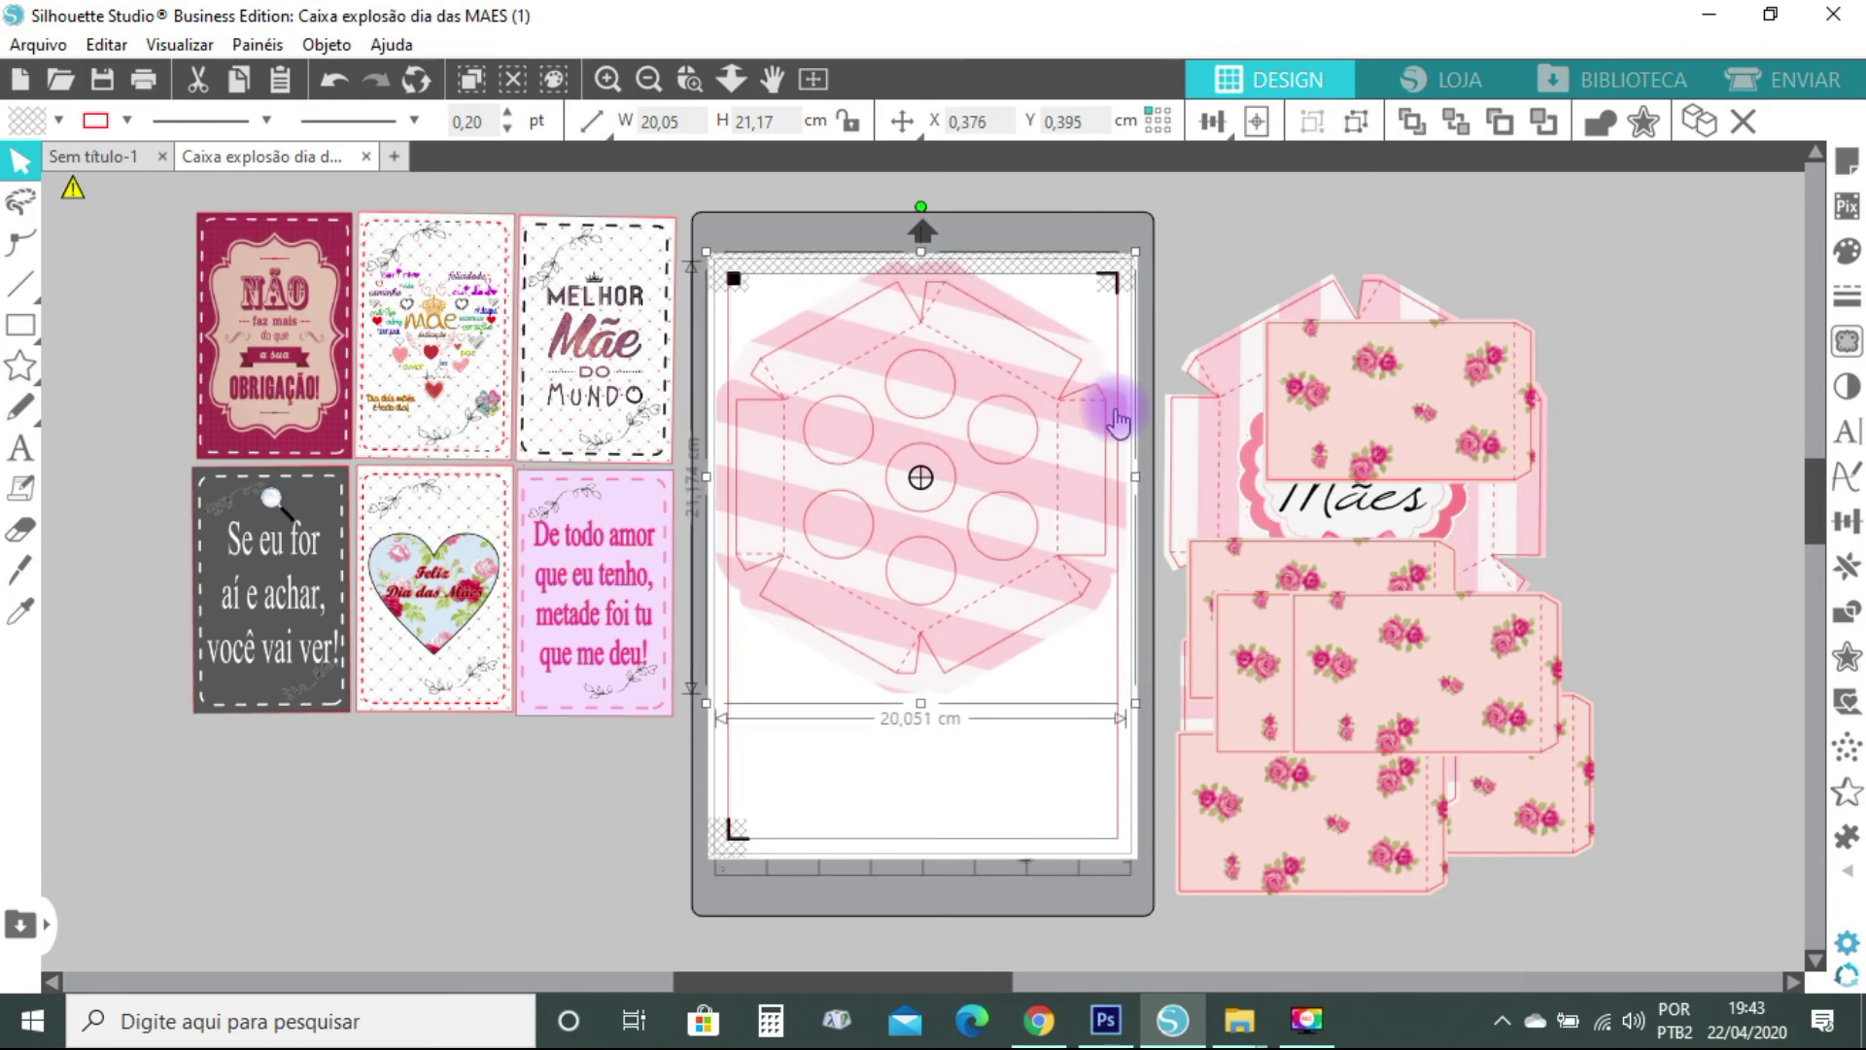
Place a floral envelope on the page below the seven-circle hexagon and nudge the hexagon slightly up
key("Up")
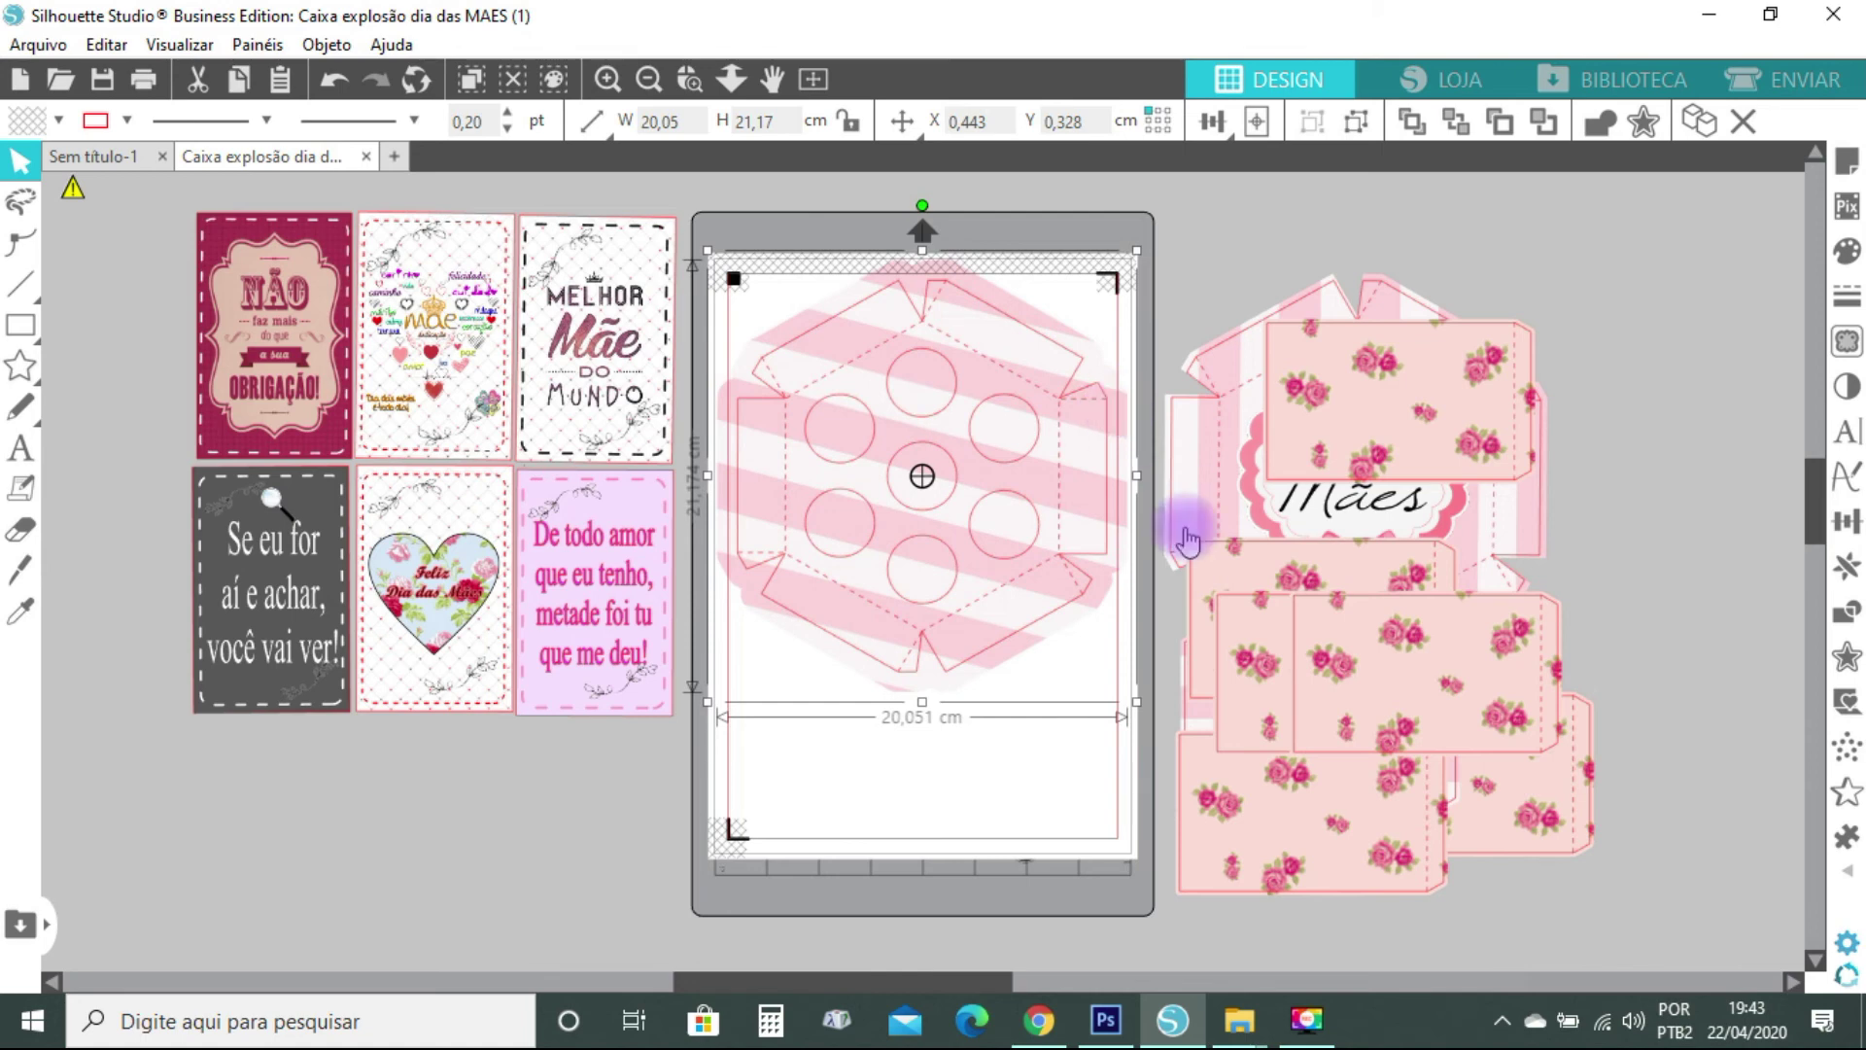
left_click_drag(1275, 478, 882, 724)
left_click(971, 763)
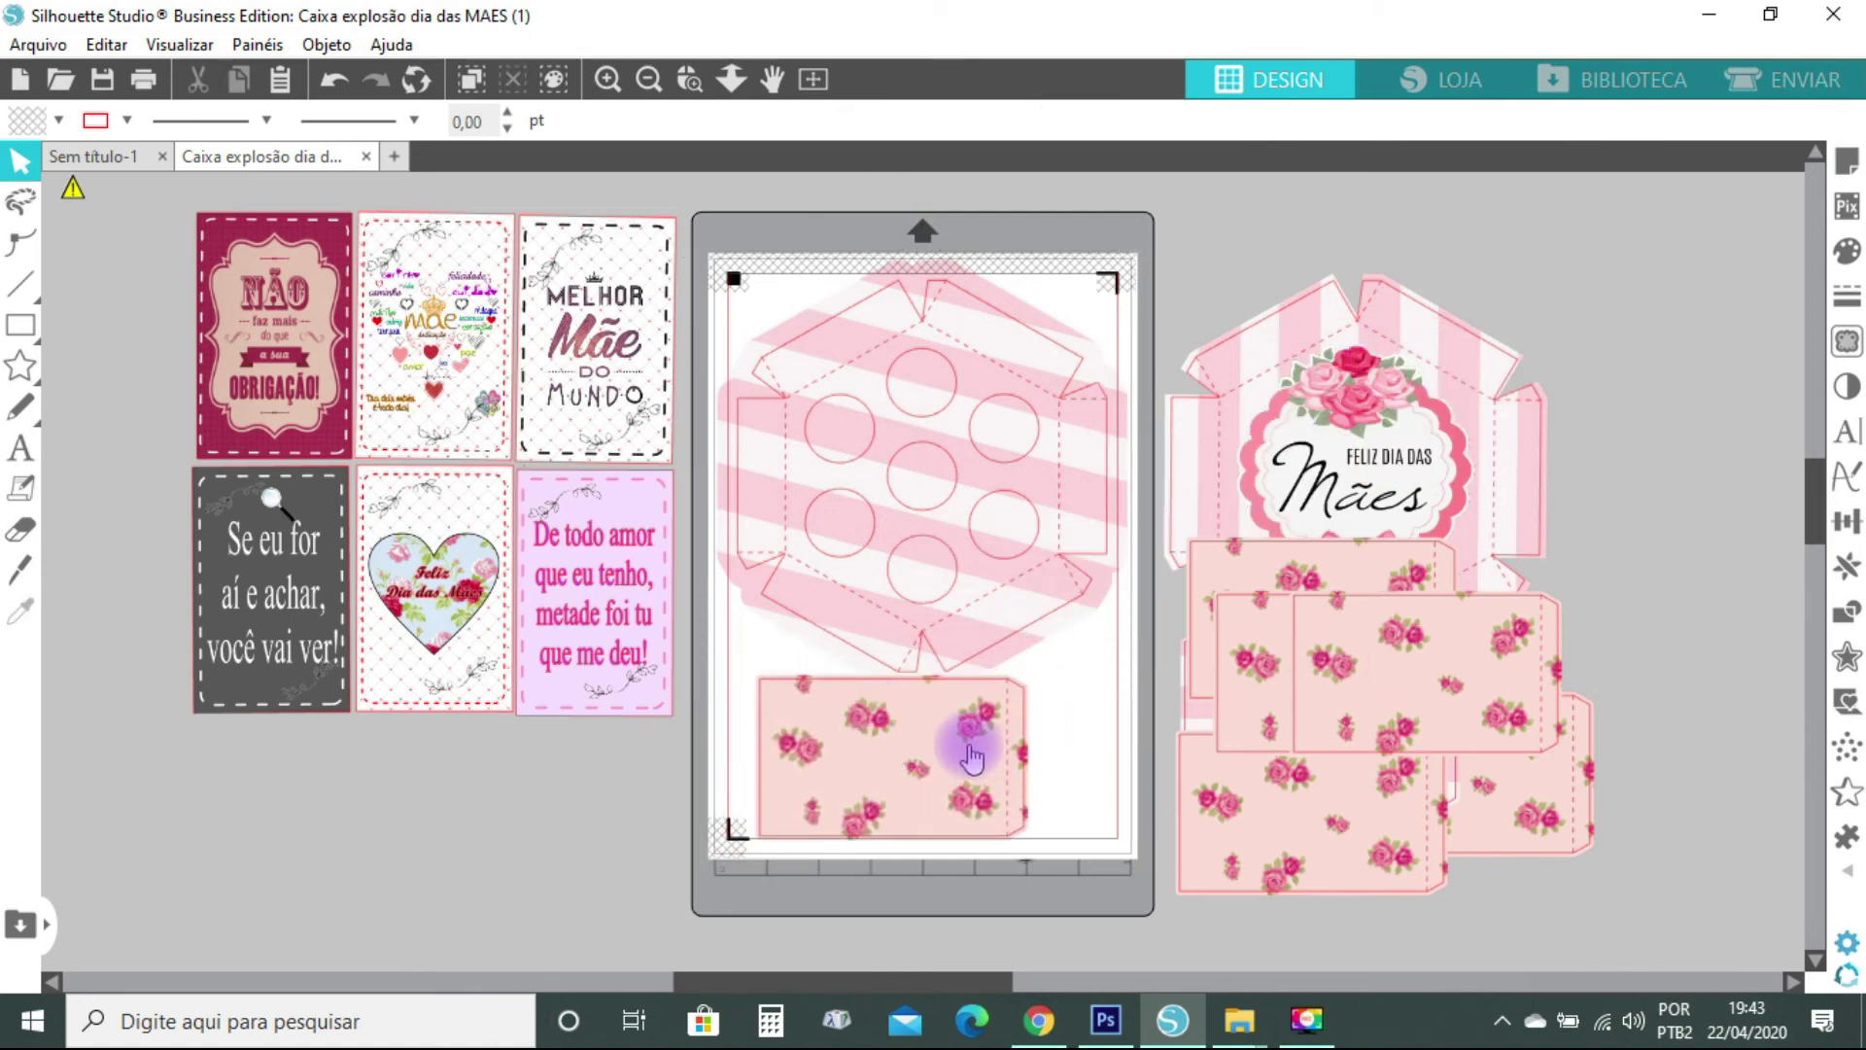
left_click(957, 544)
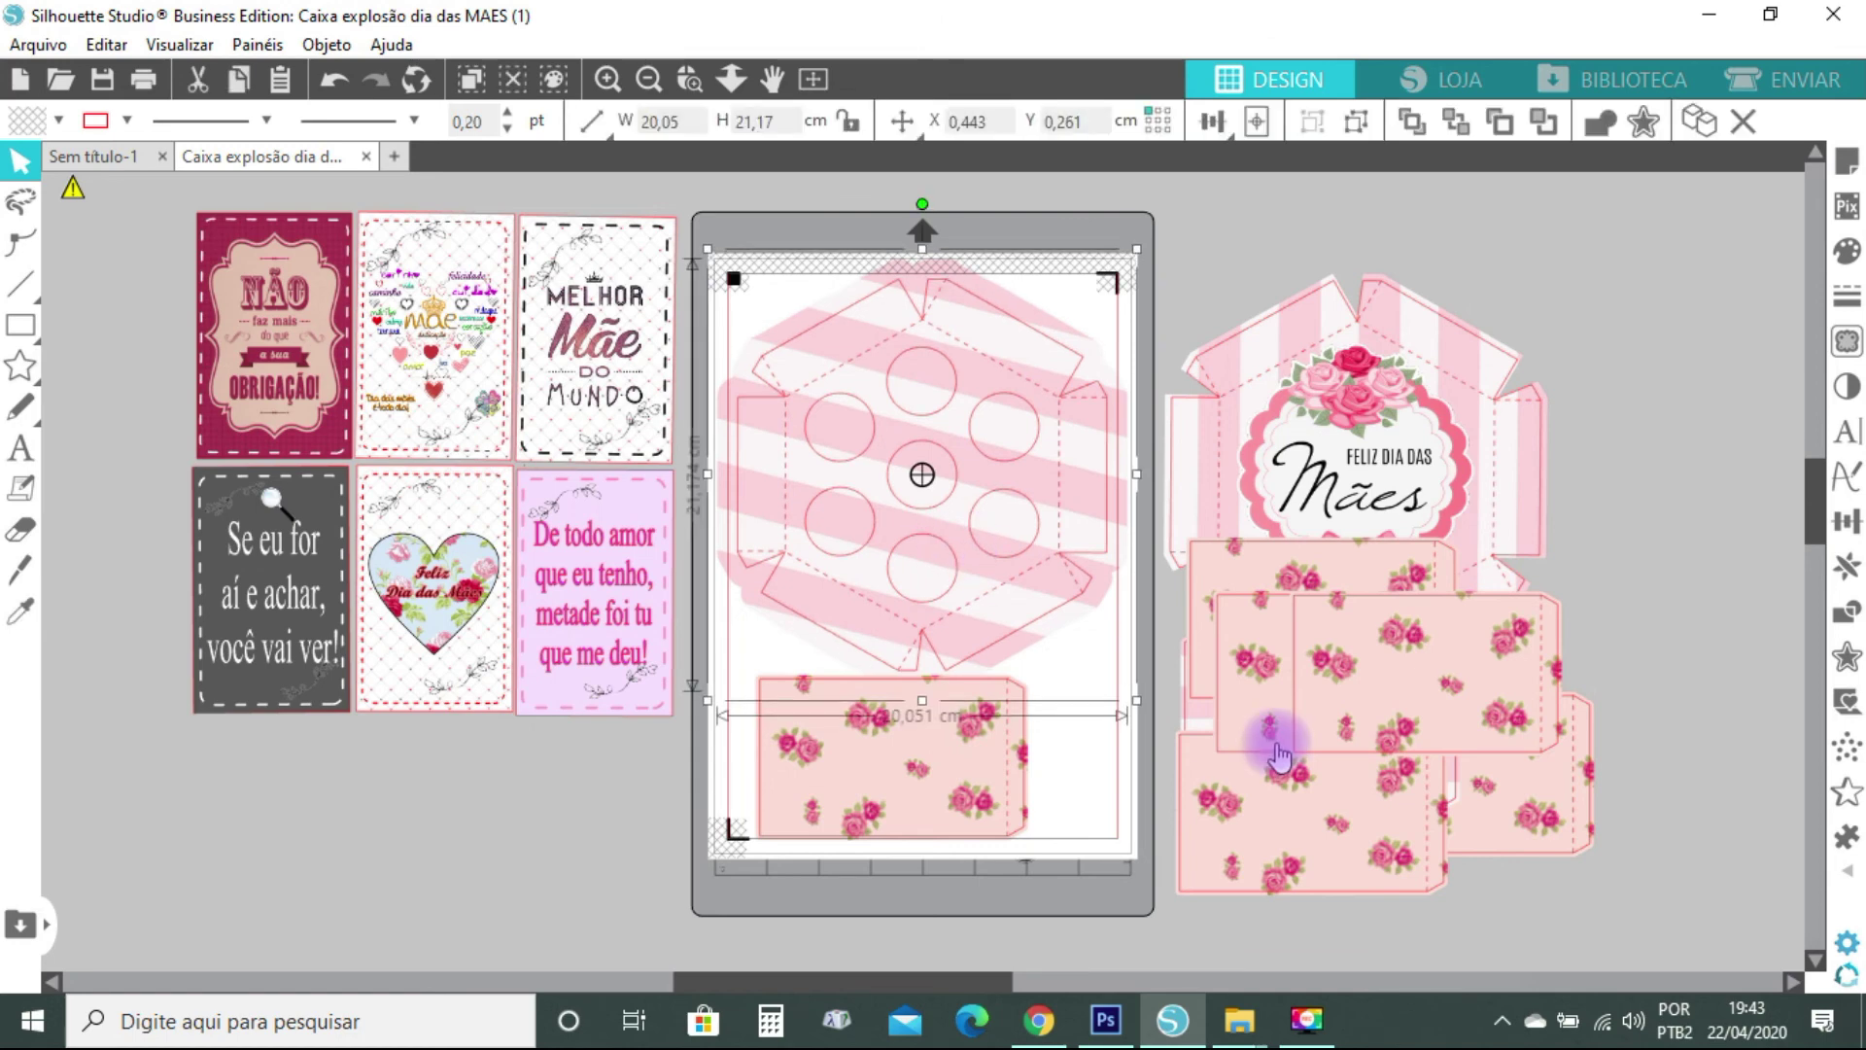
key("Down")
Nudge the floral envelope below the seven-circle hexagon slightly right and up
left_click(958, 762)
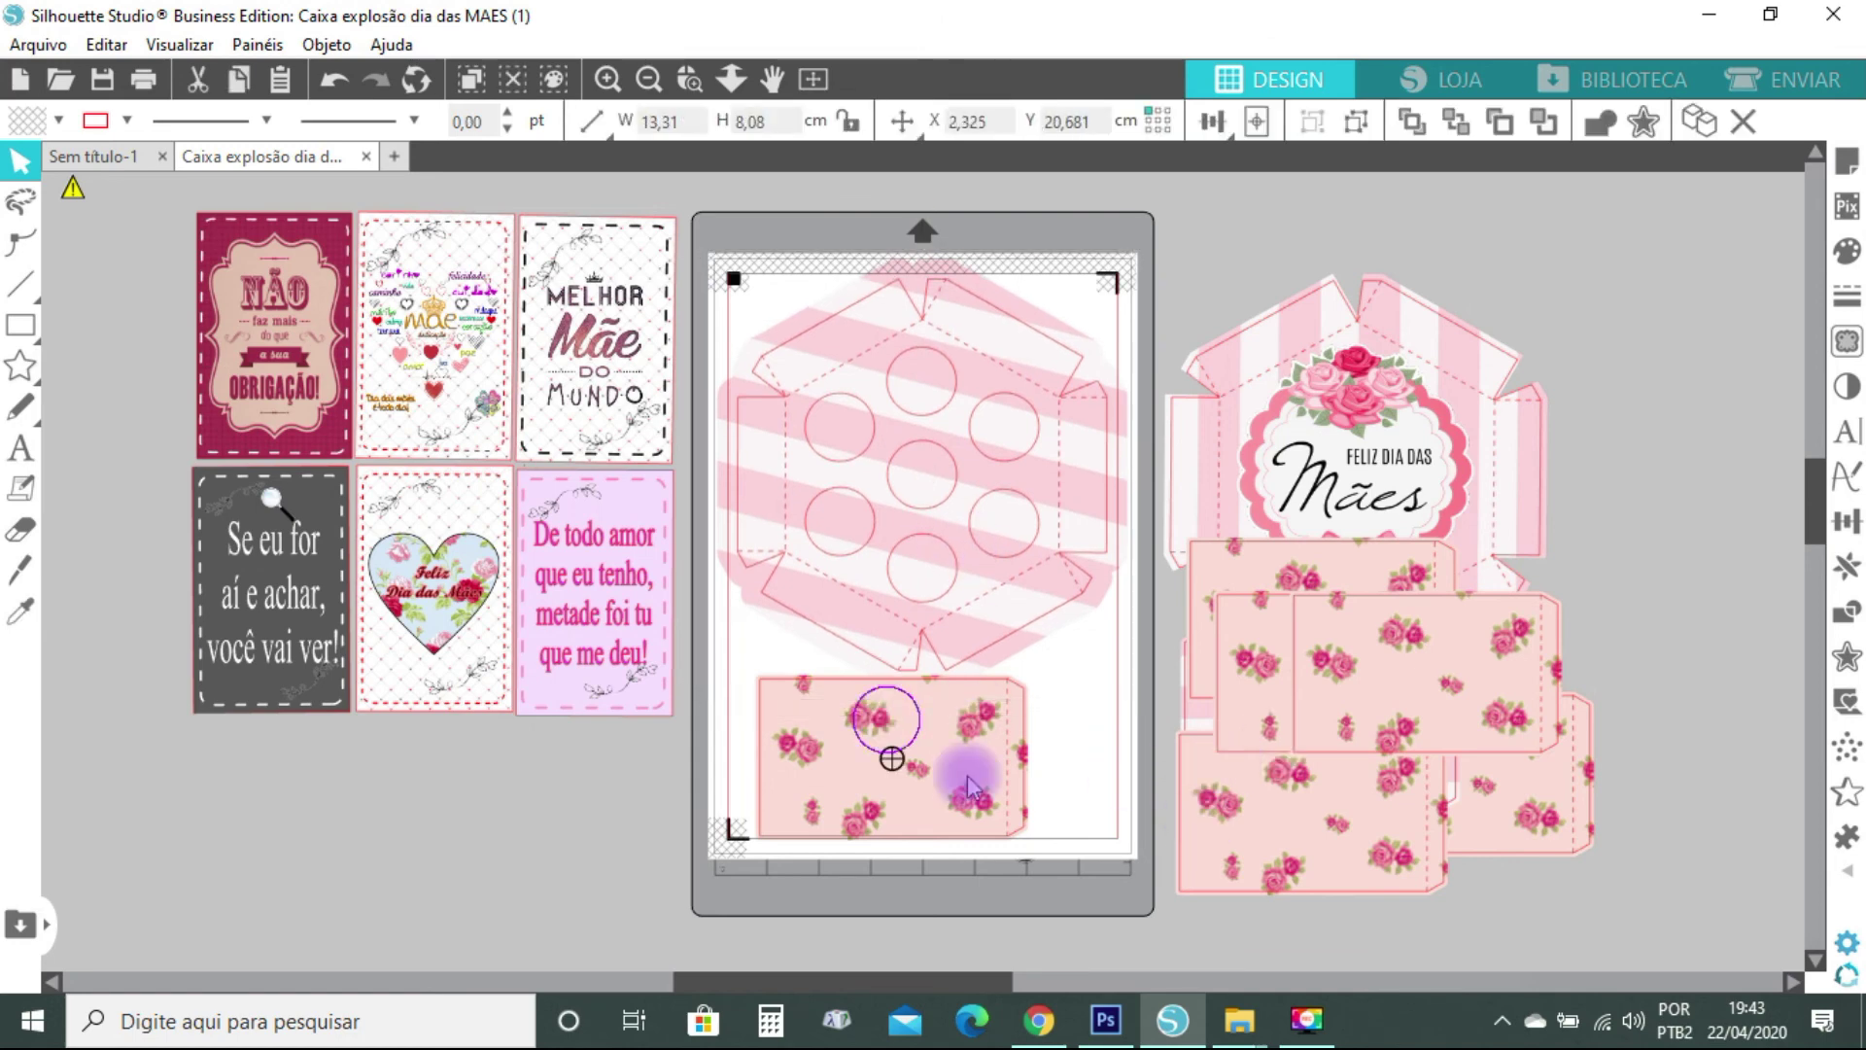
key("Right")
key("Right")
key("Right")
key("Right")
key("Right")
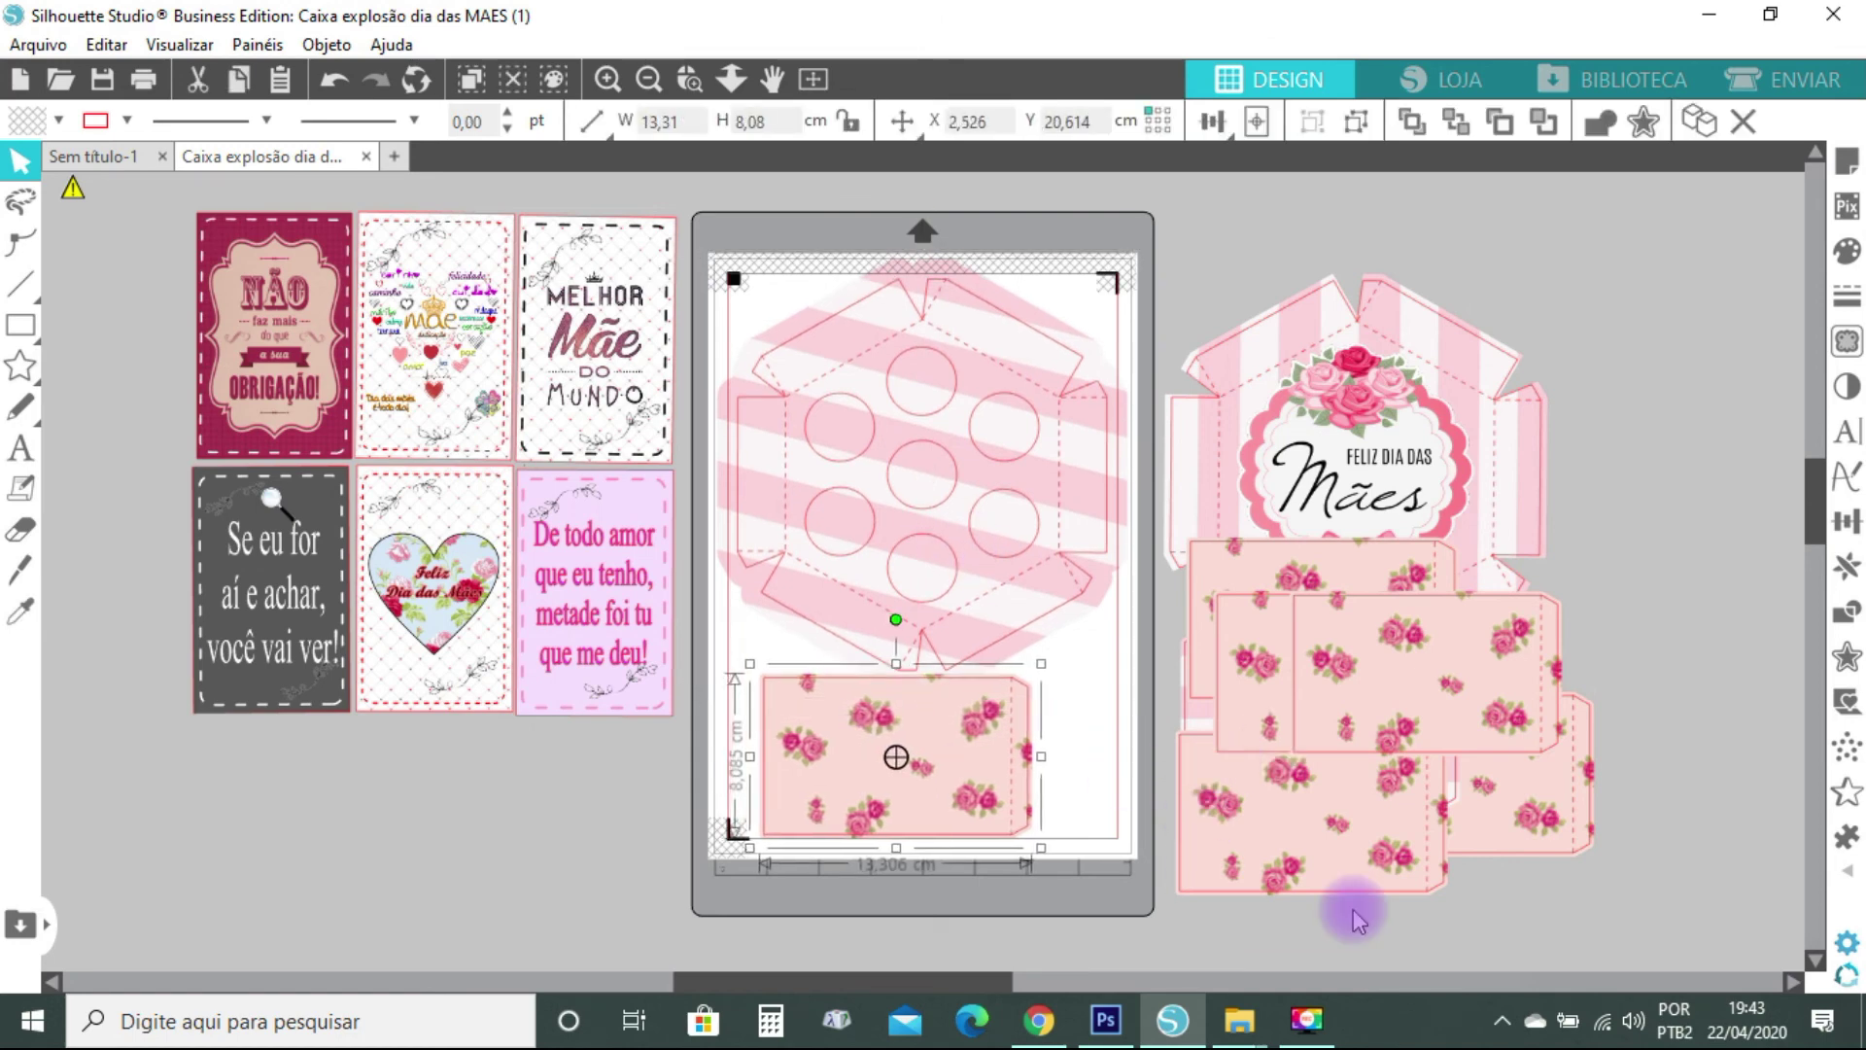
key("Up")
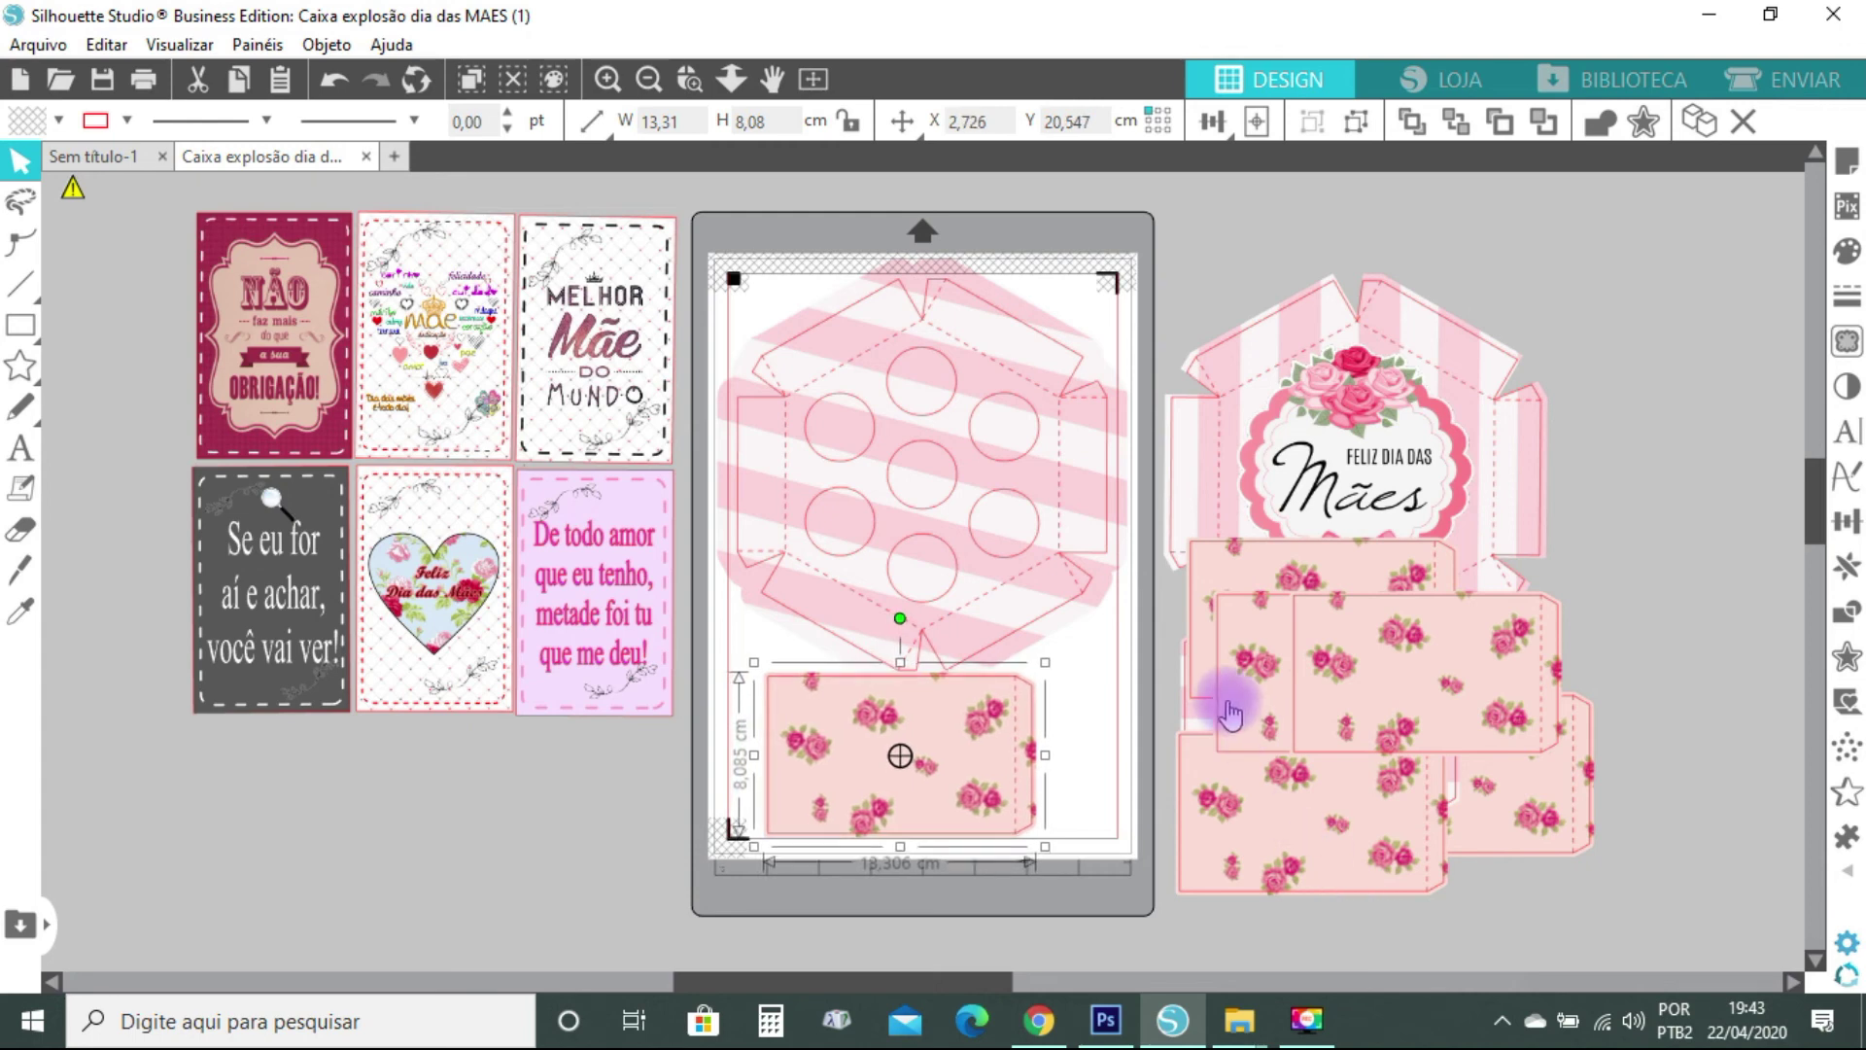
Fine-tune the seven-circle hexagon's position to X 0.510 cm, Y 0.261 cm and deselect it
left_click(939, 508)
key("Up")
key("Up")
key("Up")
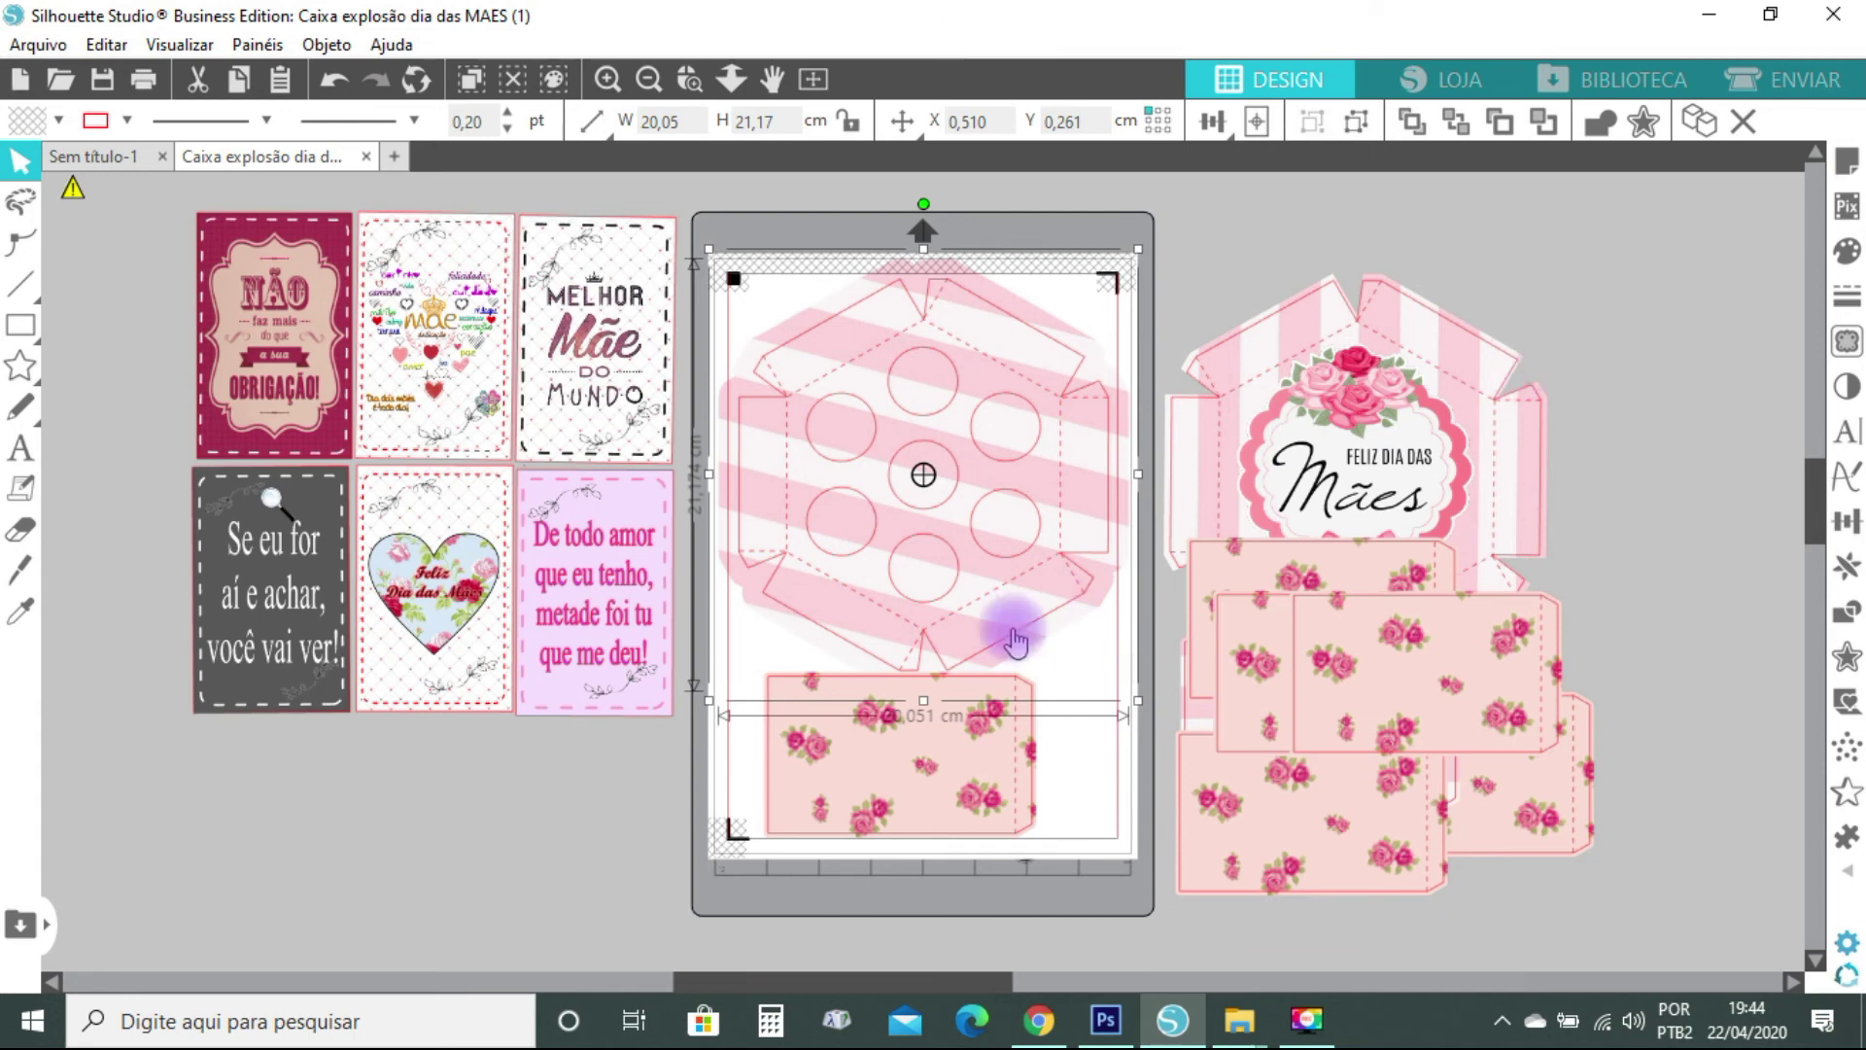
left_click(851, 965)
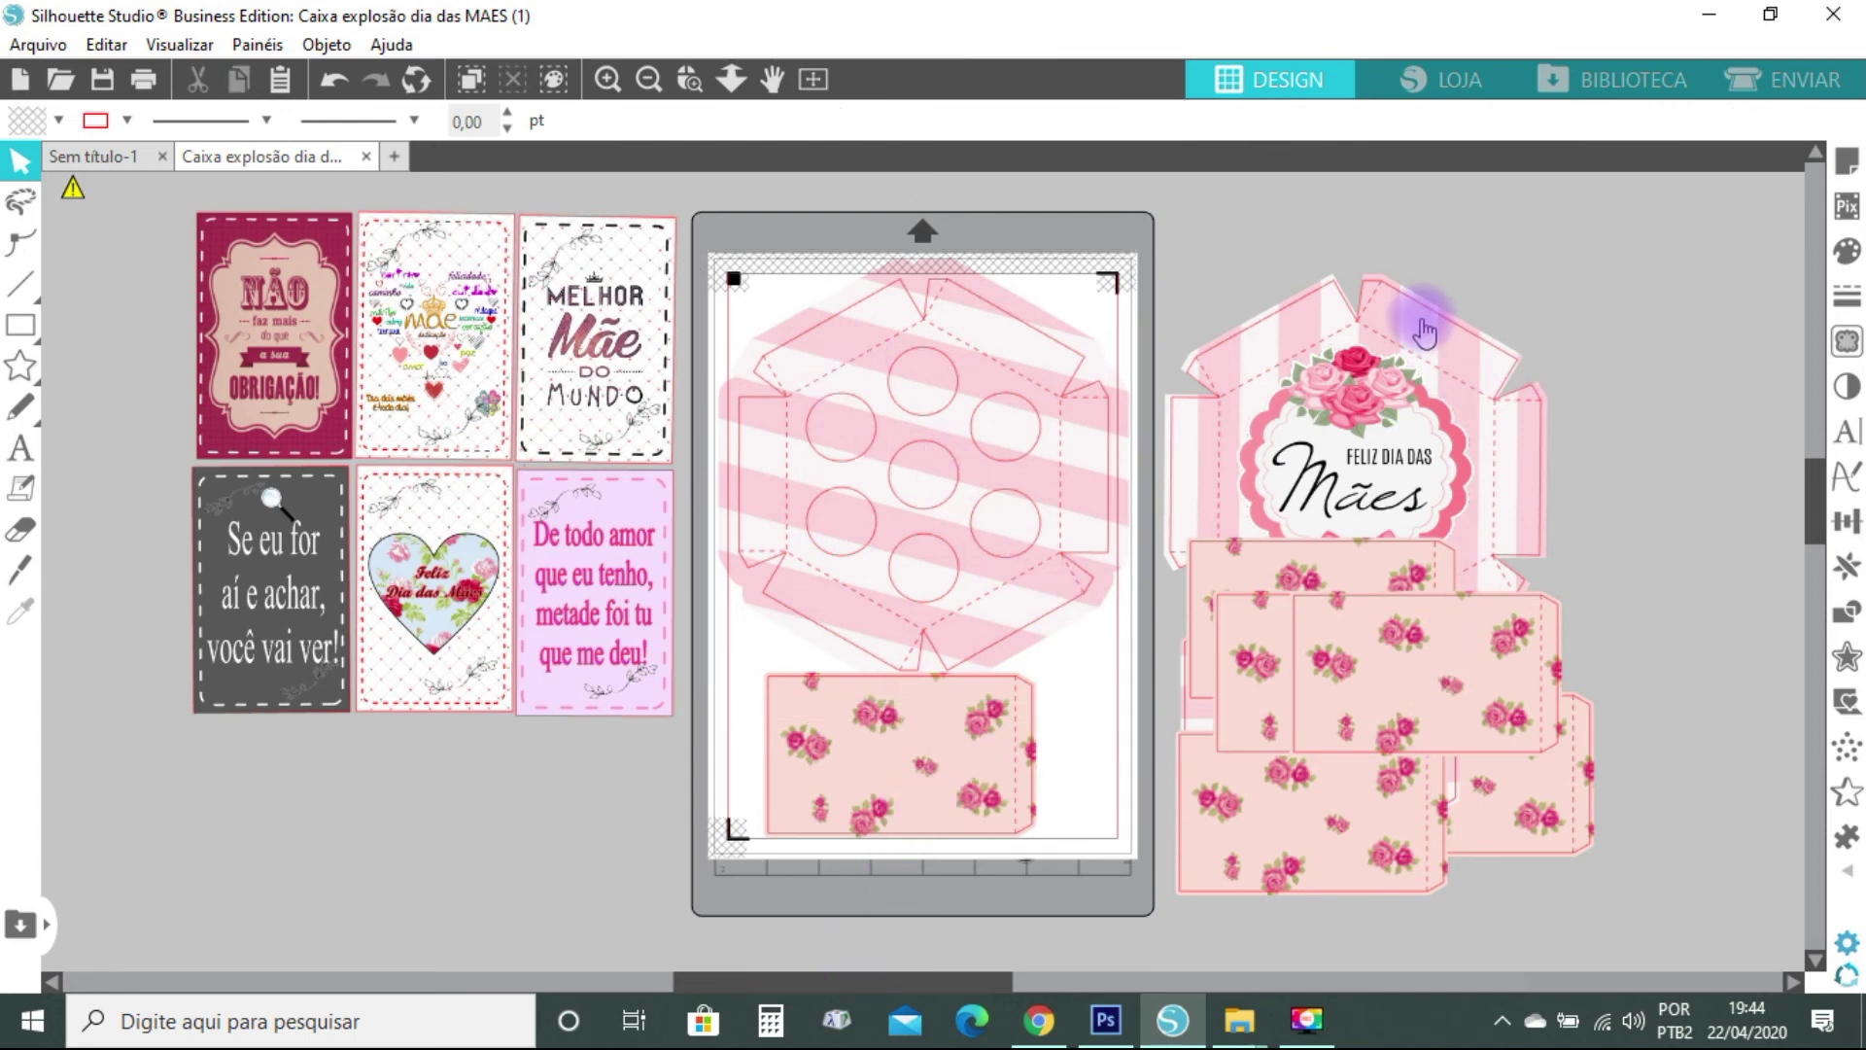
Replace the seven-circle hexagon on the page with the plain striped hexagon, moving the badge lid beneath the message cards
left_click_drag(1352, 559, 1127, 886)
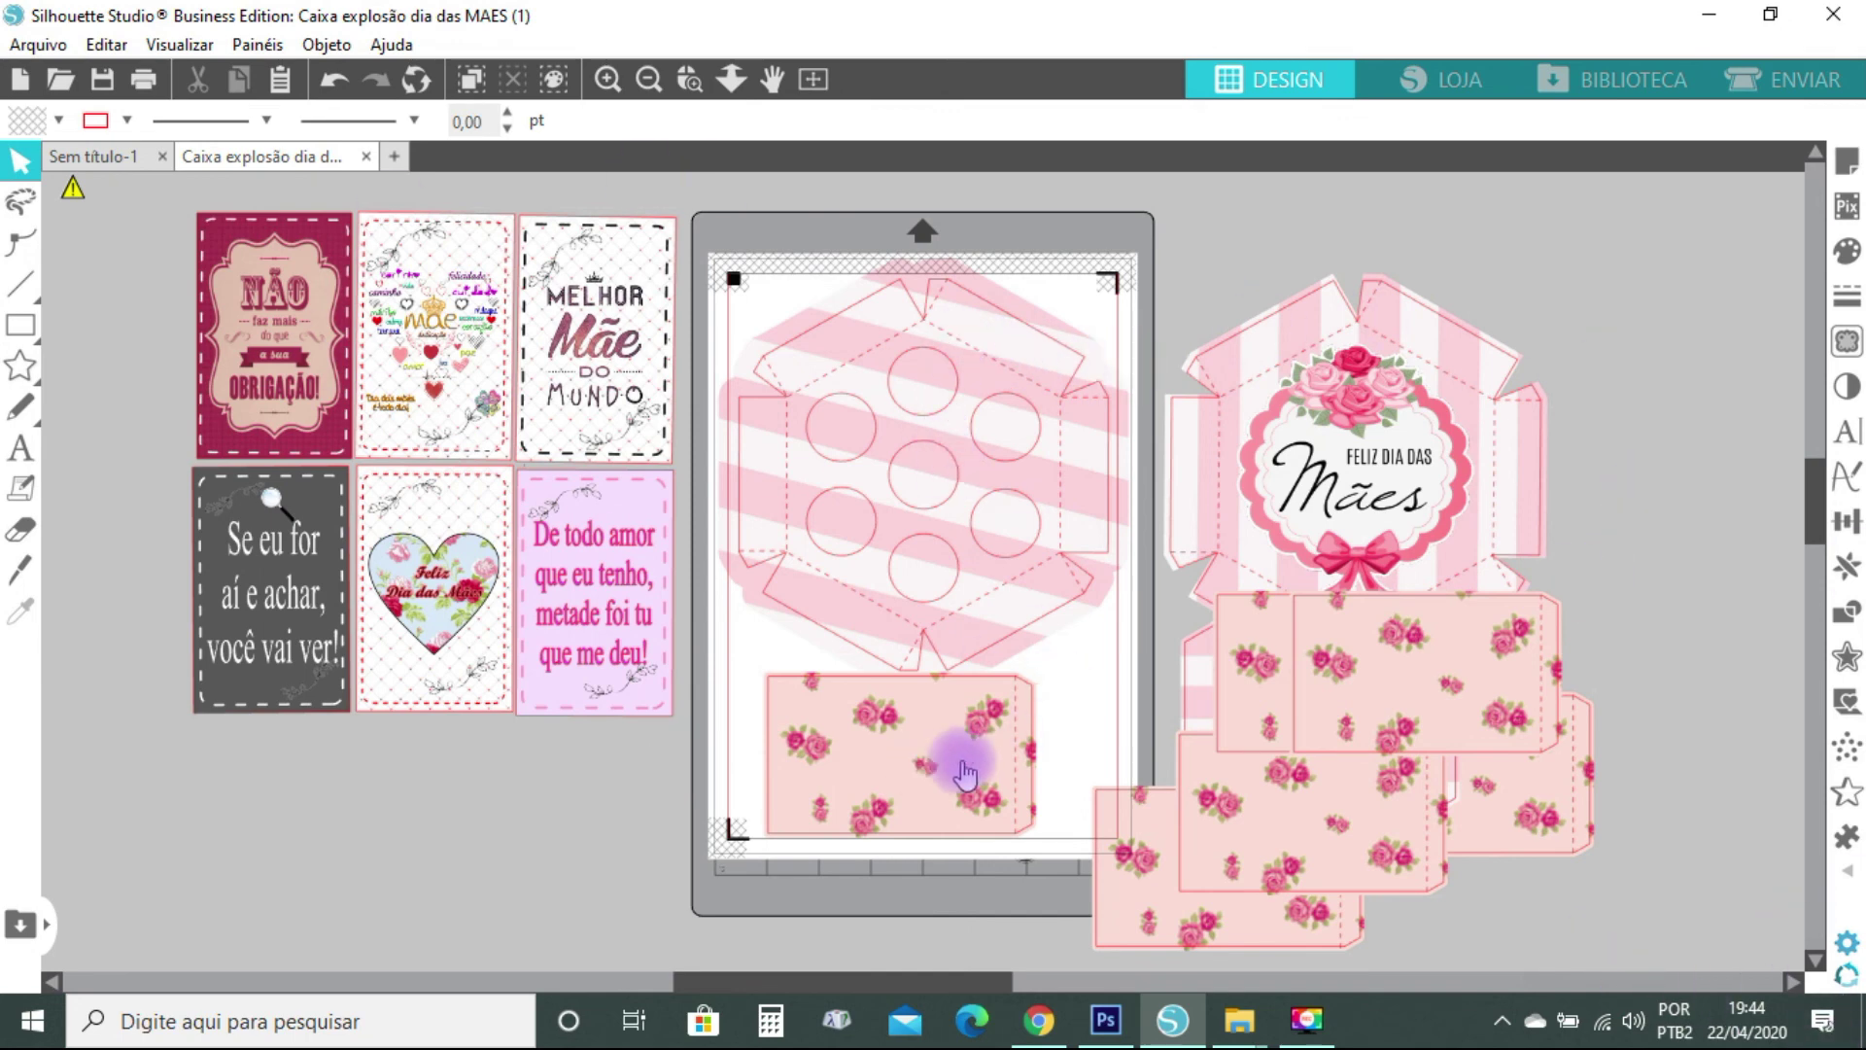
left_click_drag(1381, 413, 449, 641)
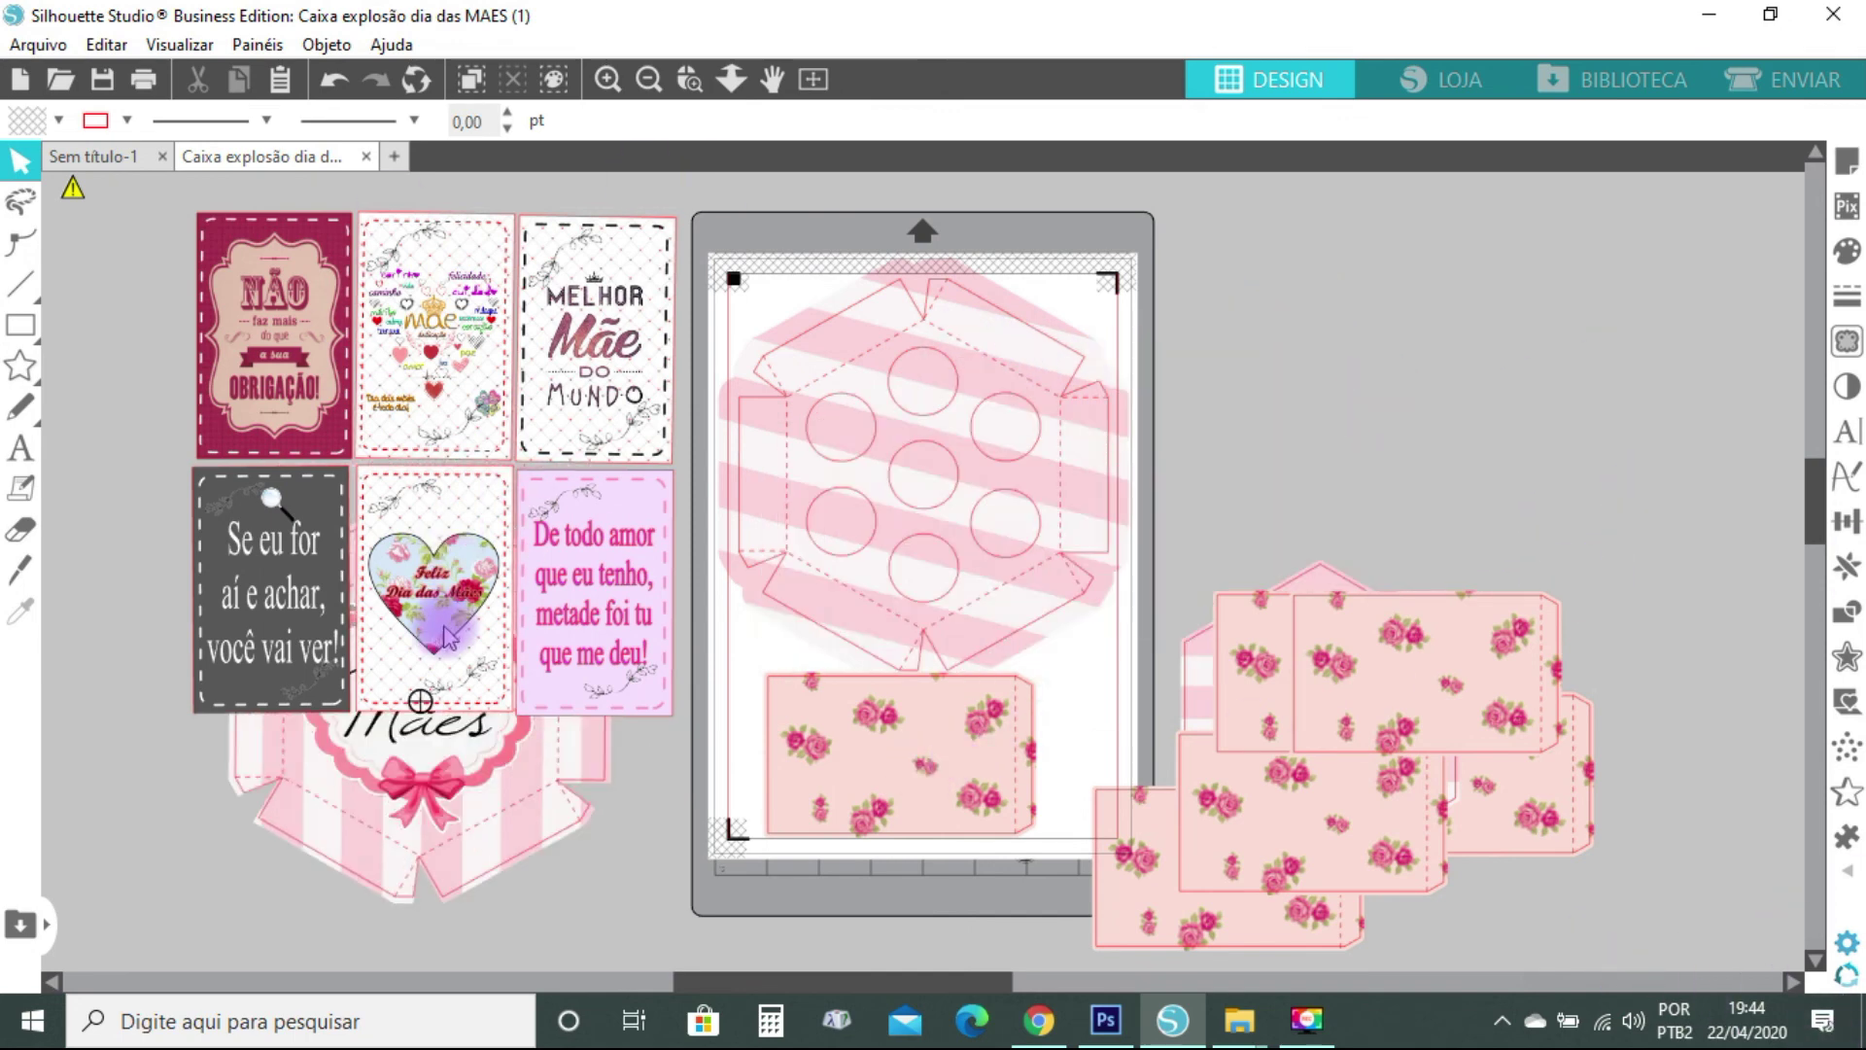
left_click(941, 428)
left_click_drag(930, 415, 1420, 342)
left_click_drag(1190, 683, 744, 420)
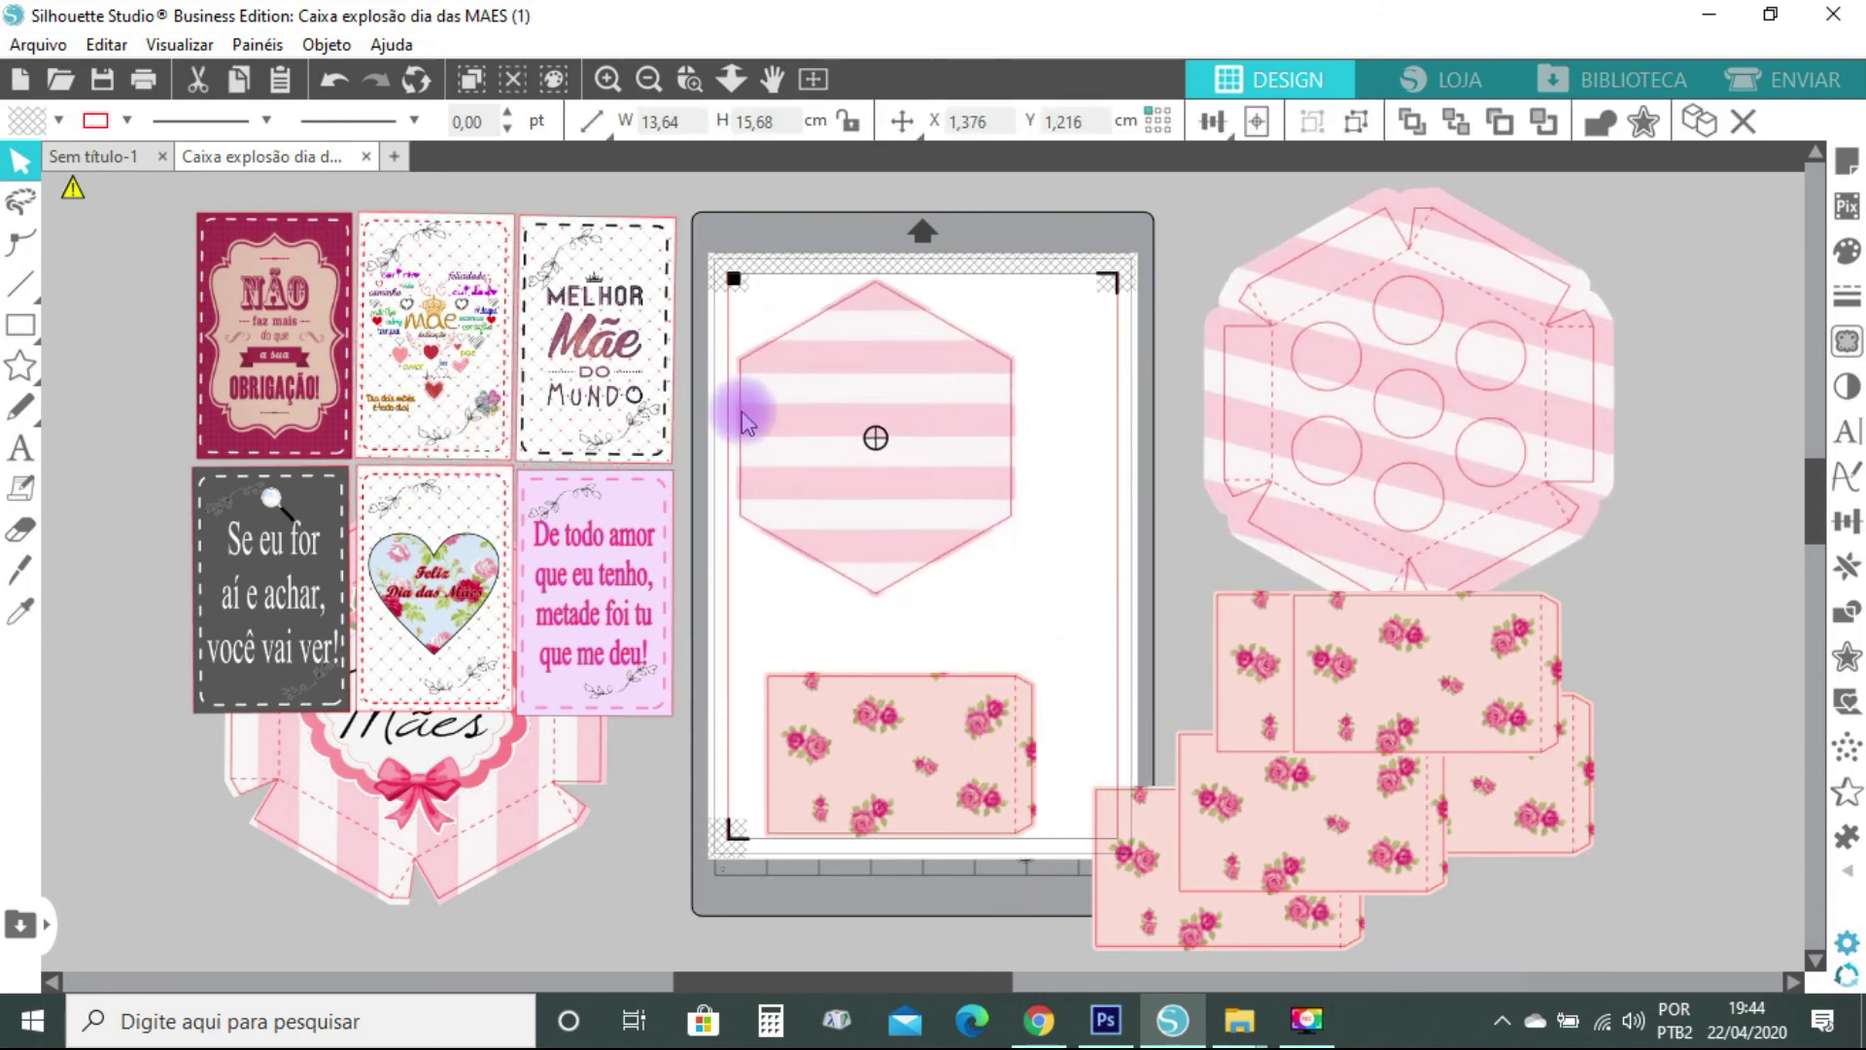
Rotate the floral envelope on the page by 90° and fit it into the lower right corner beside the plain striped hexagon
left_click(837, 735)
left_click(1847, 520)
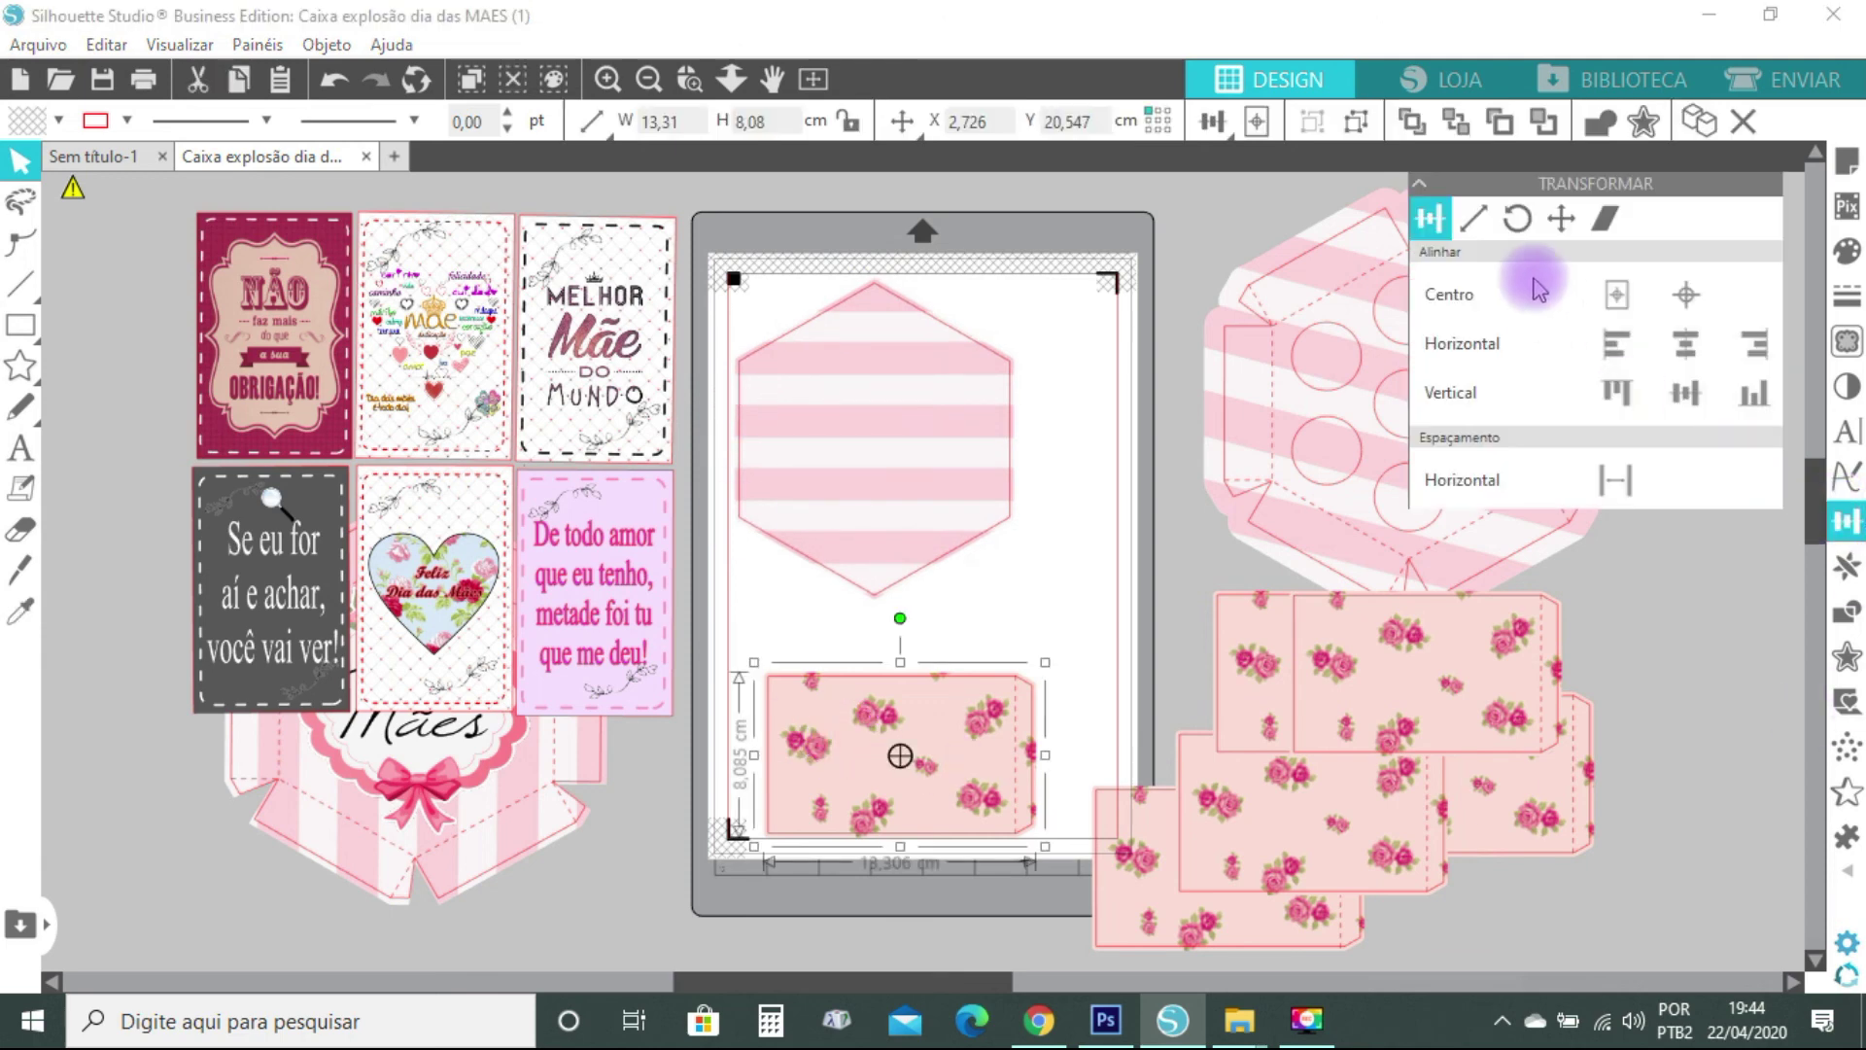
left_click(1517, 225)
left_click_drag(950, 741, 1082, 695)
mouse_move(880, 427)
left_mouse_down()
mouse_move(876, 384)
mouse_move(889, 397)
left_mouse_up()
left_click(896, 591)
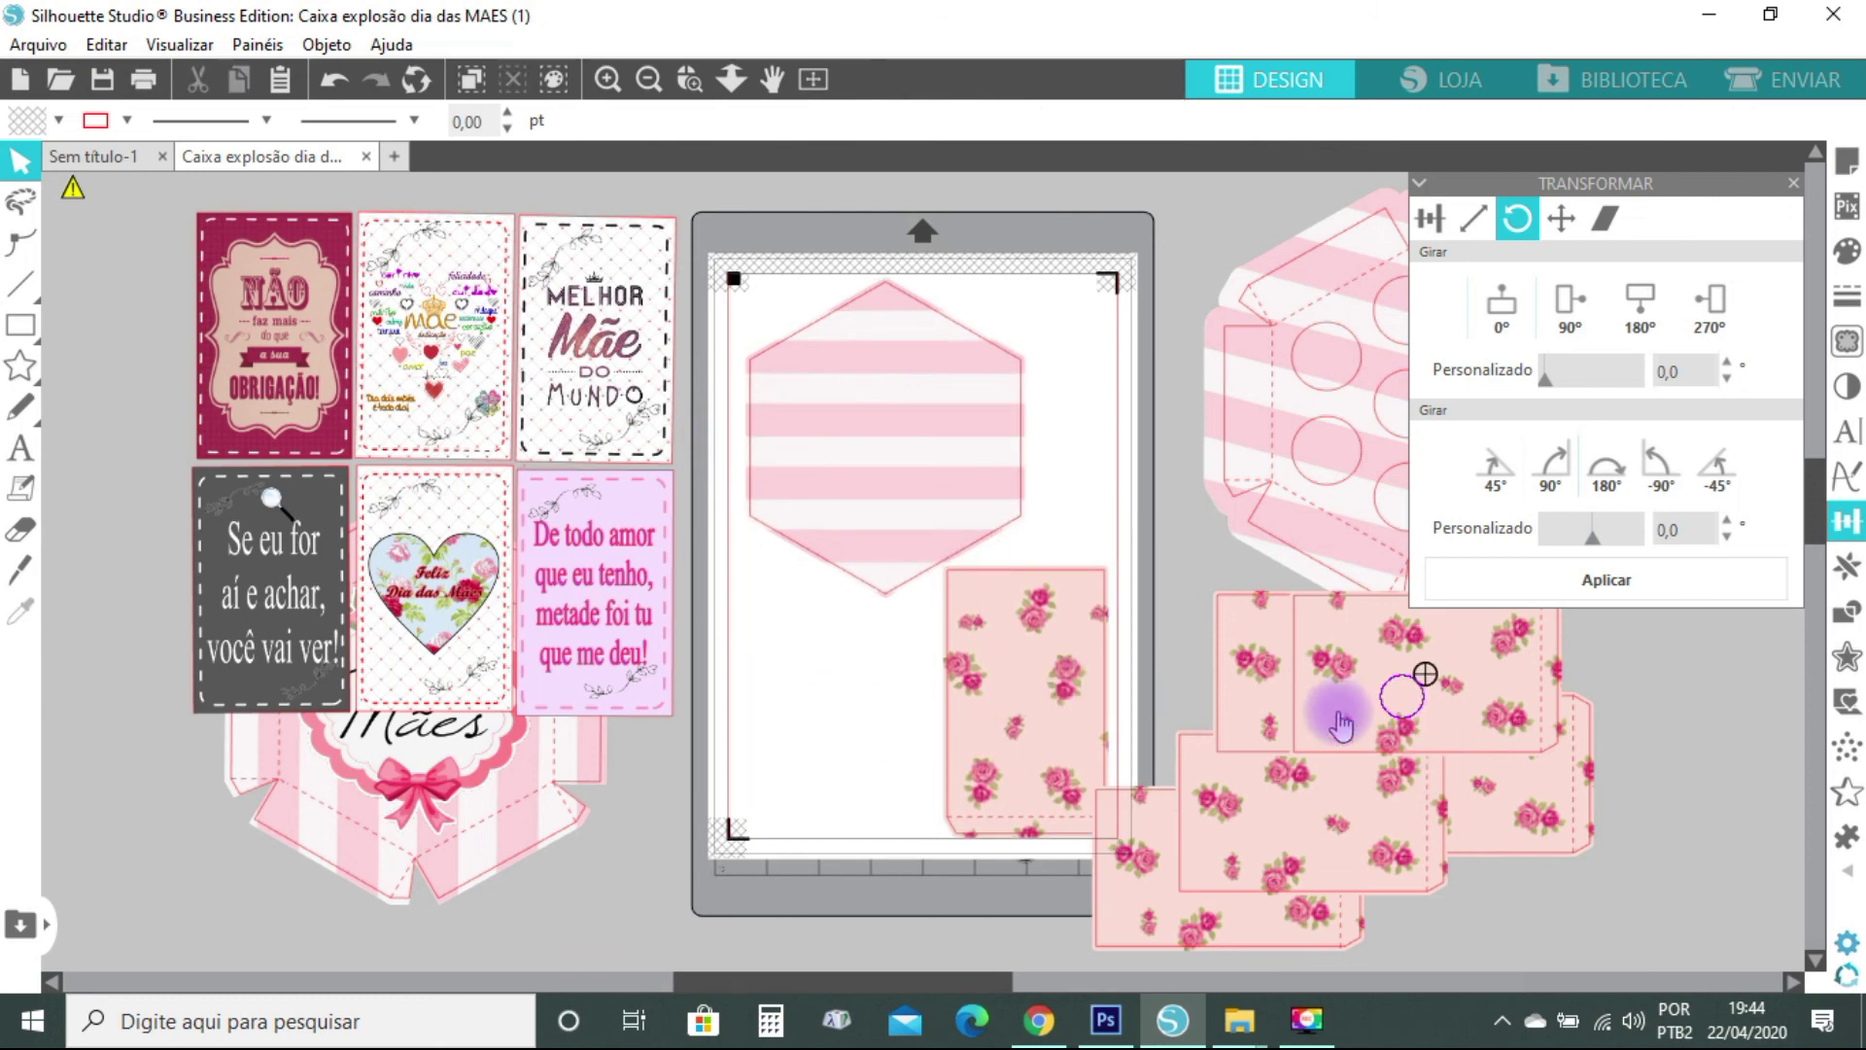
Bring a second floral envelope onto the page next to the first and rotate it by 90°
left_click_drag(1388, 699, 879, 707)
left_click(1546, 465)
left_click(815, 677)
Move the rotated envelopes and the plain striped hexagon off the page and place the "Feliz Dia das Mães" lid on it
left_click_drag(896, 743, 1337, 738)
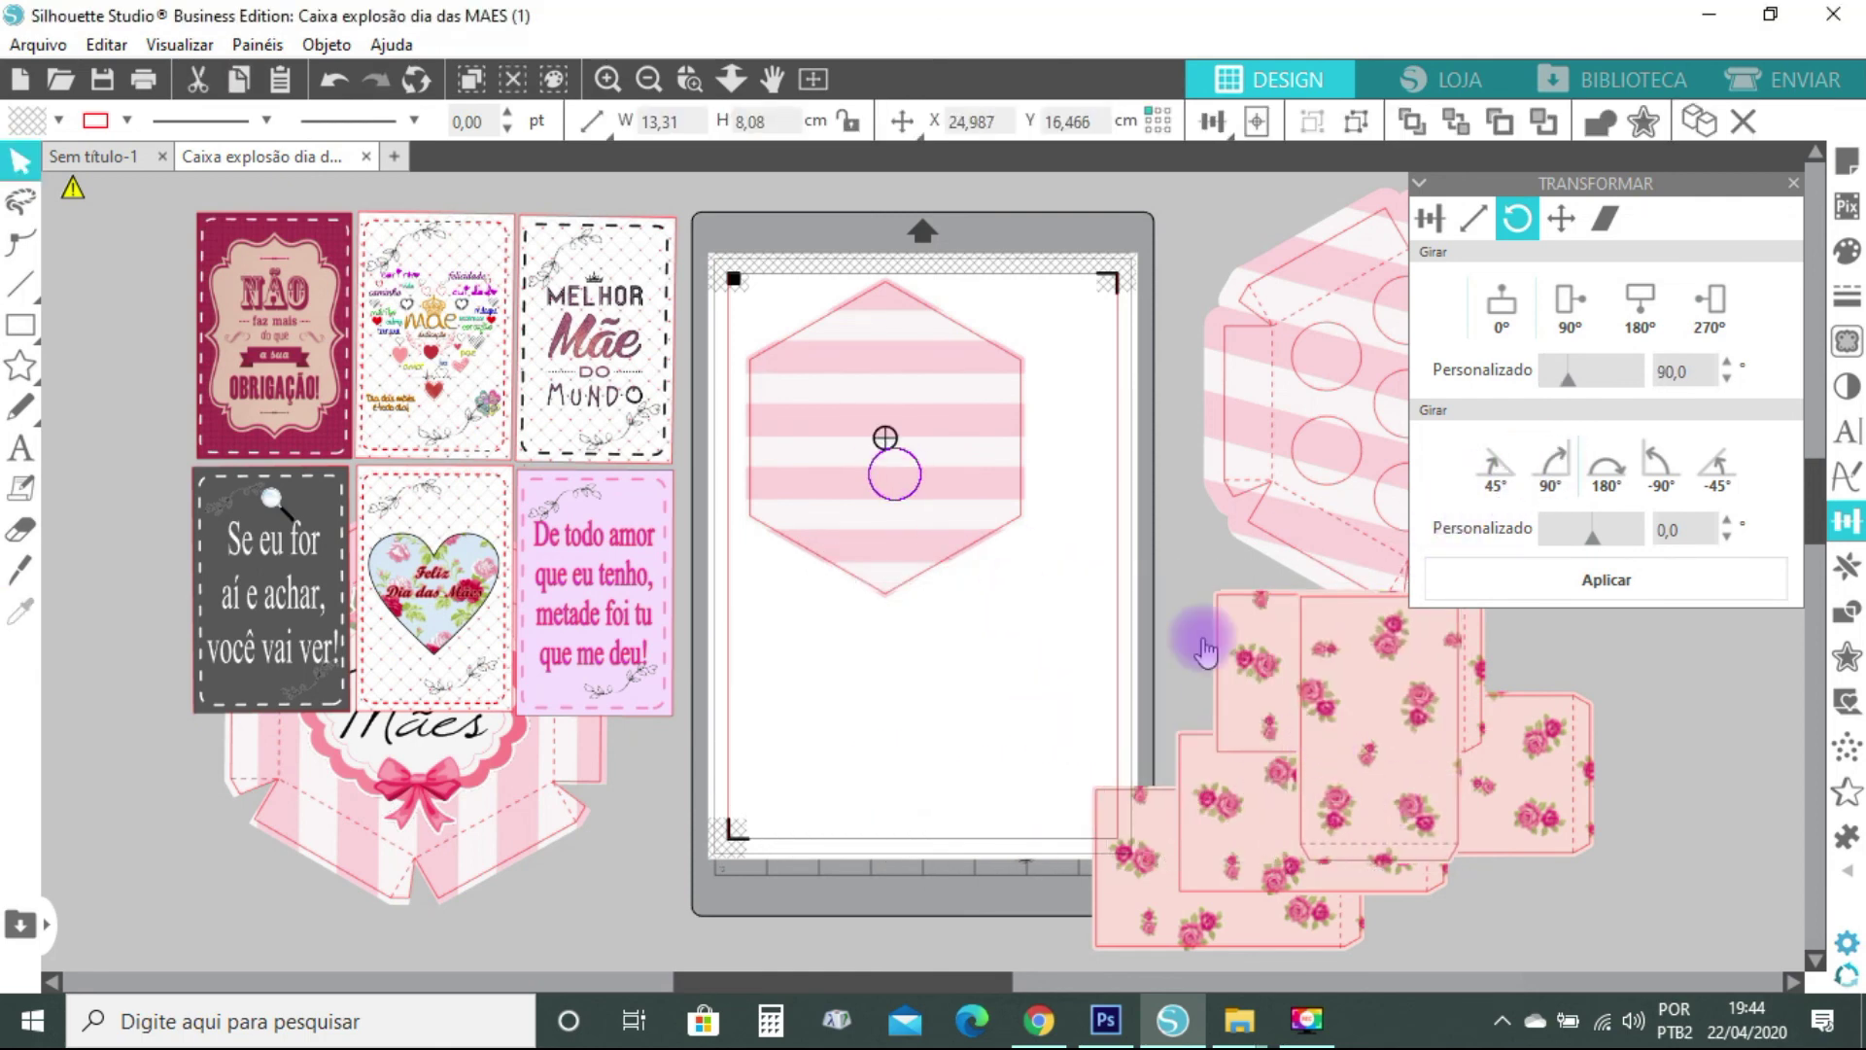
left_click_drag(1012, 572, 1511, 821)
left_click_drag(481, 792, 986, 575)
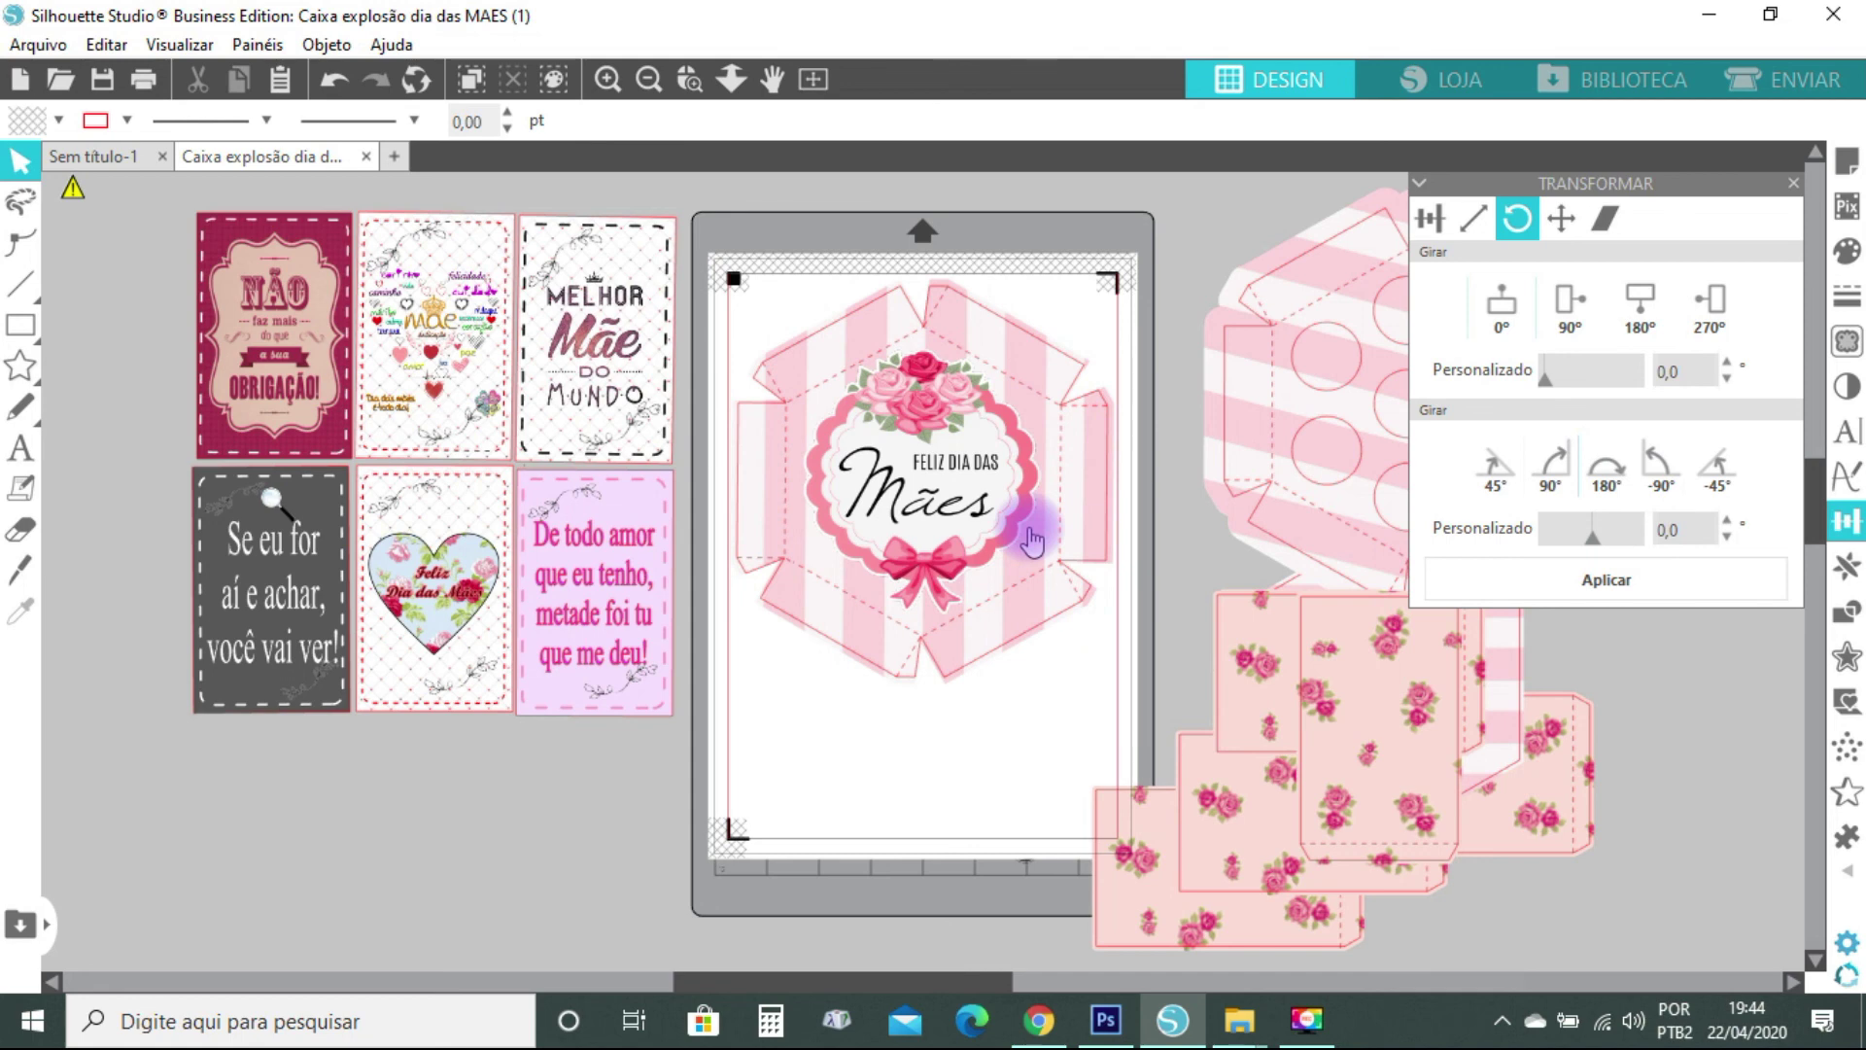
Gather the floral envelopes, the plain striped hexagon and the seven-circle hexagon over the page around the "Feliz Dia das Mães" lid
left_click_drag(1425, 700, 888, 716)
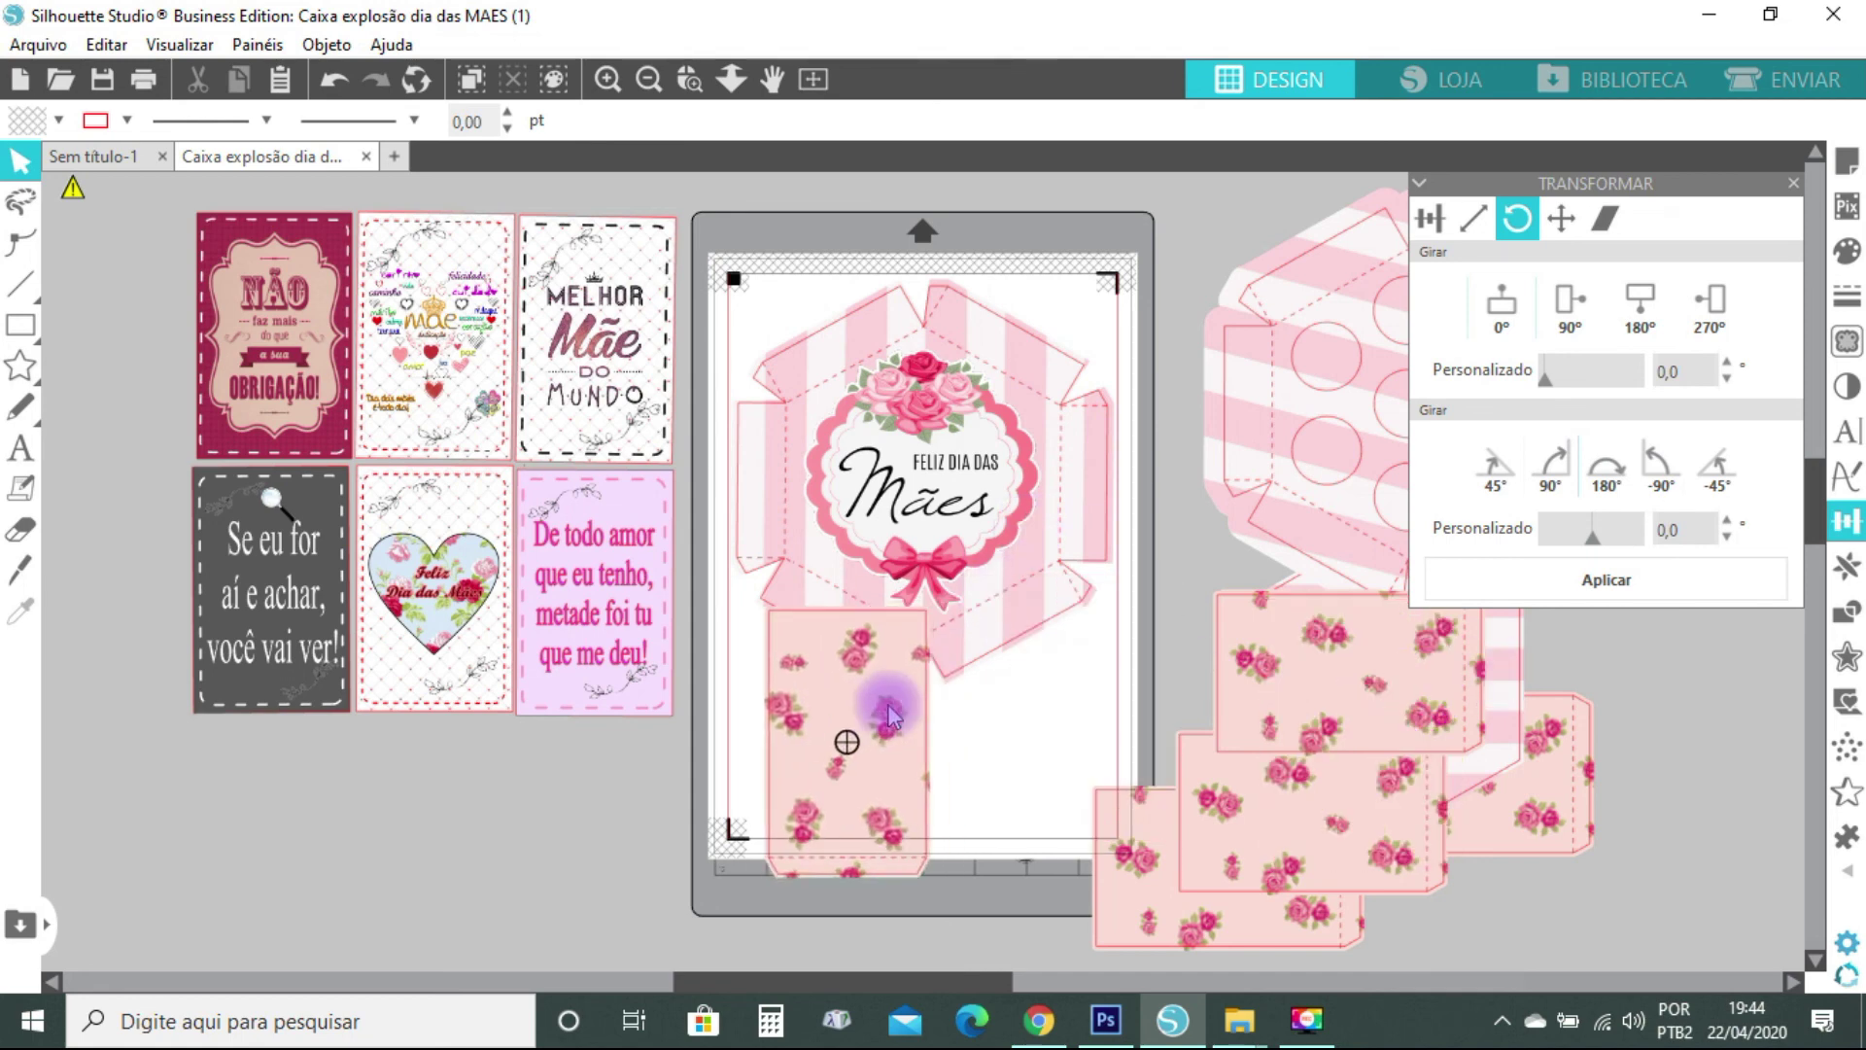
left_click_drag(1271, 686, 863, 655)
left_click_drag(1262, 819, 857, 814)
left_click_drag(1090, 868, 962, 749)
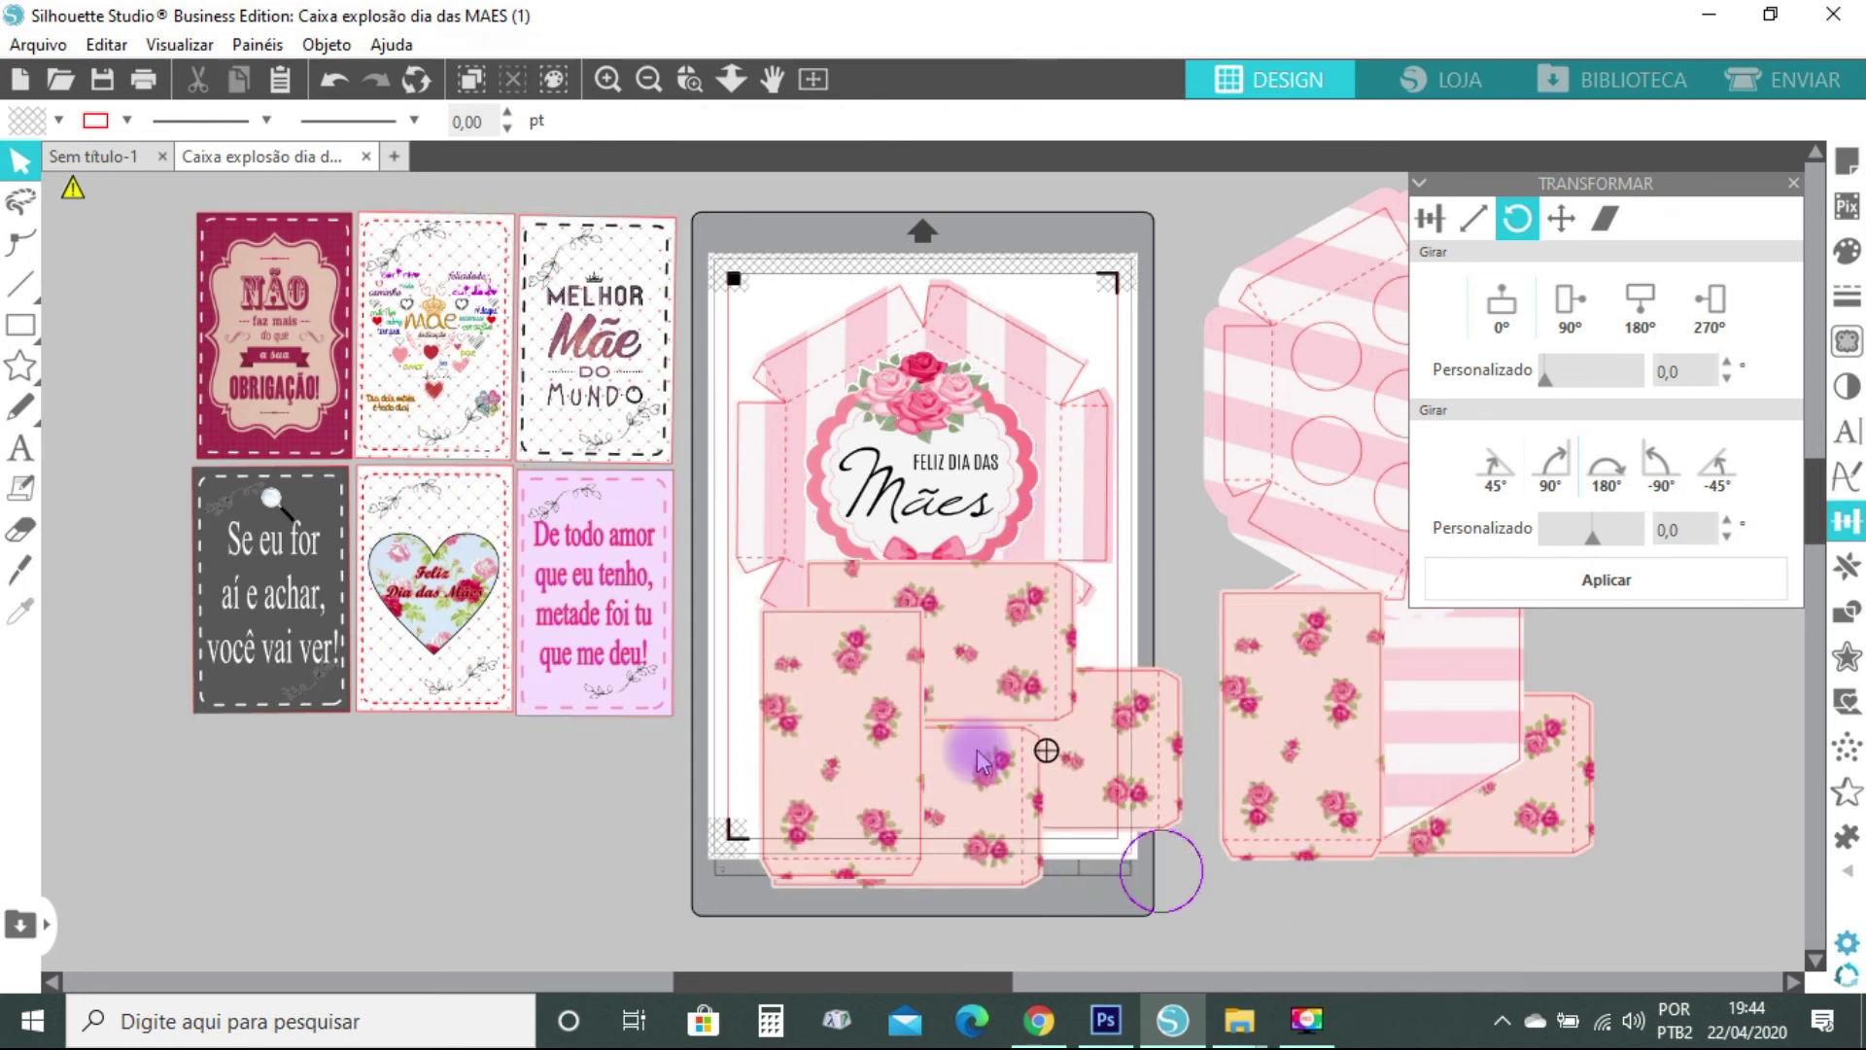
left_click_drag(1233, 717, 1077, 737)
left_click_drag(1391, 691, 1020, 481)
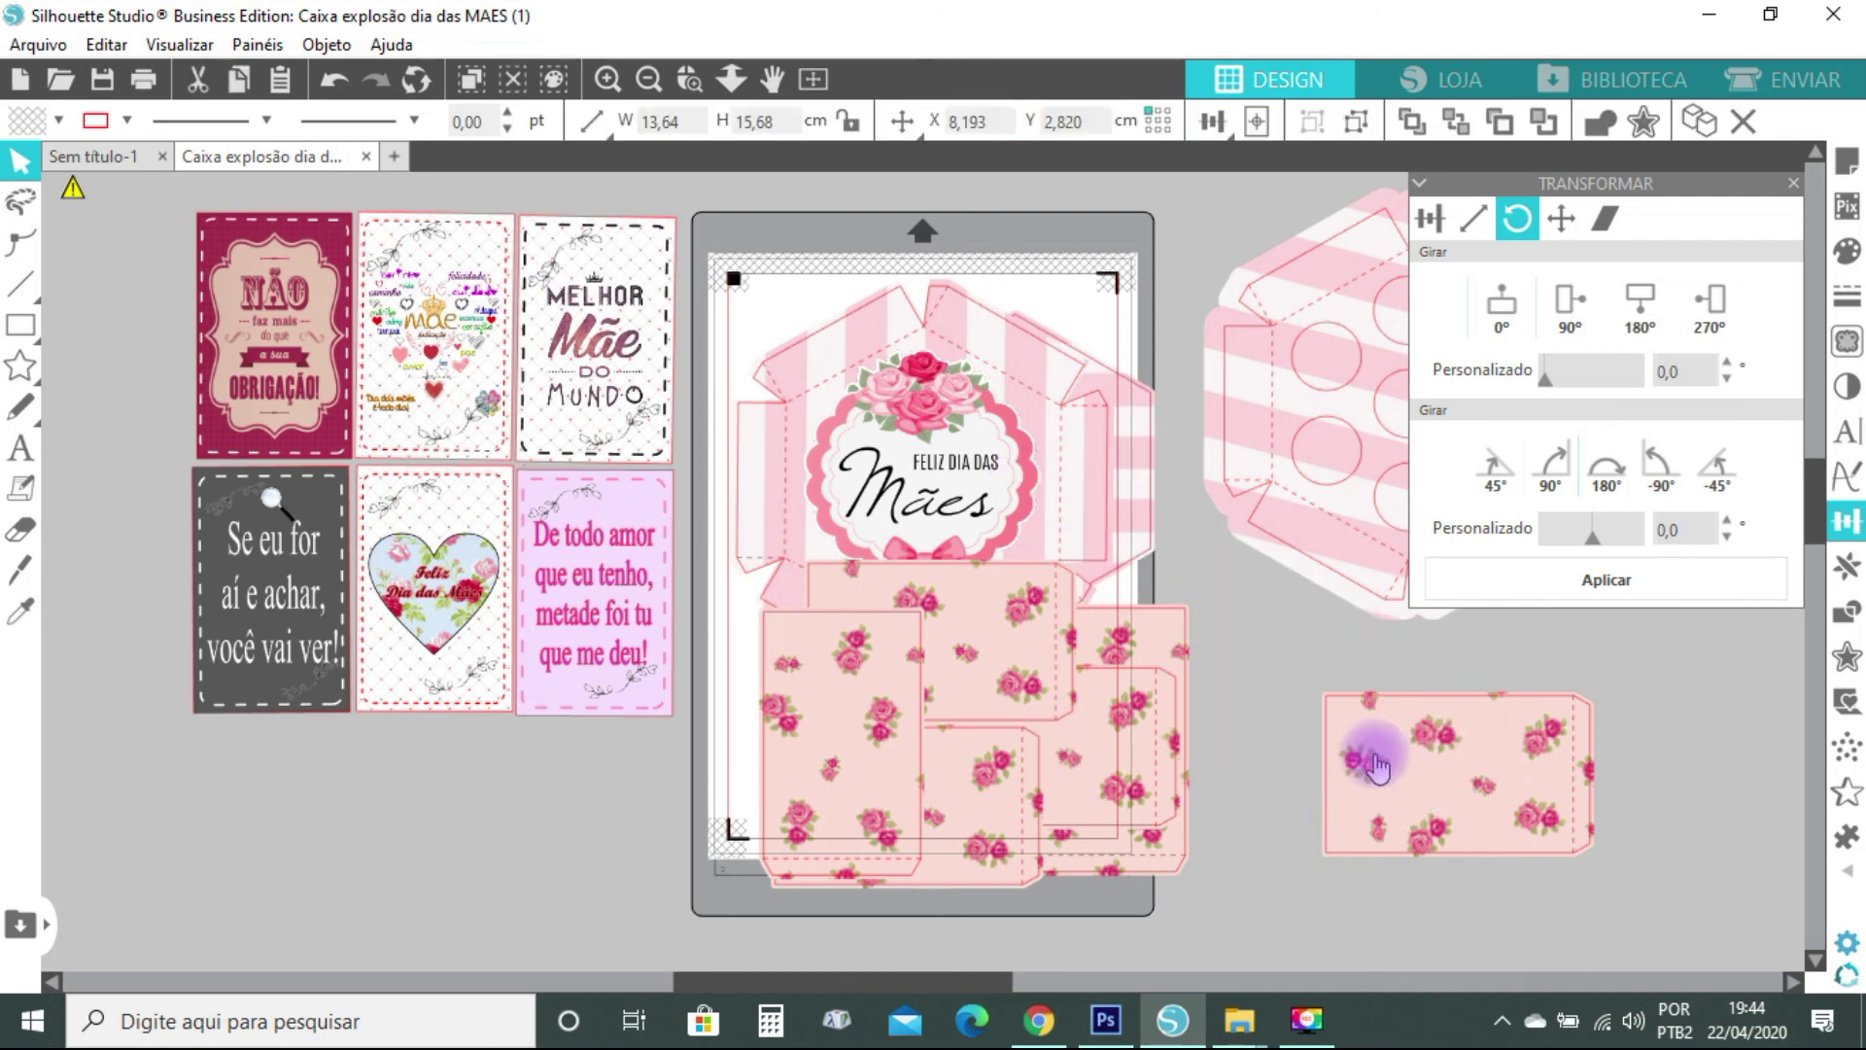
left_click_drag(1370, 754, 1163, 769)
left_click_drag(1296, 363, 1093, 416)
left_click_drag(1254, 738, 1166, 743)
left_click_drag(1140, 428, 1047, 444)
Select the six message cards as a group and move them down beside the page
left_click_drag(161, 268, 758, 763)
mouse_move(568, 555)
left_mouse_down()
mouse_move(583, 617)
mouse_move(578, 552)
left_mouse_up()
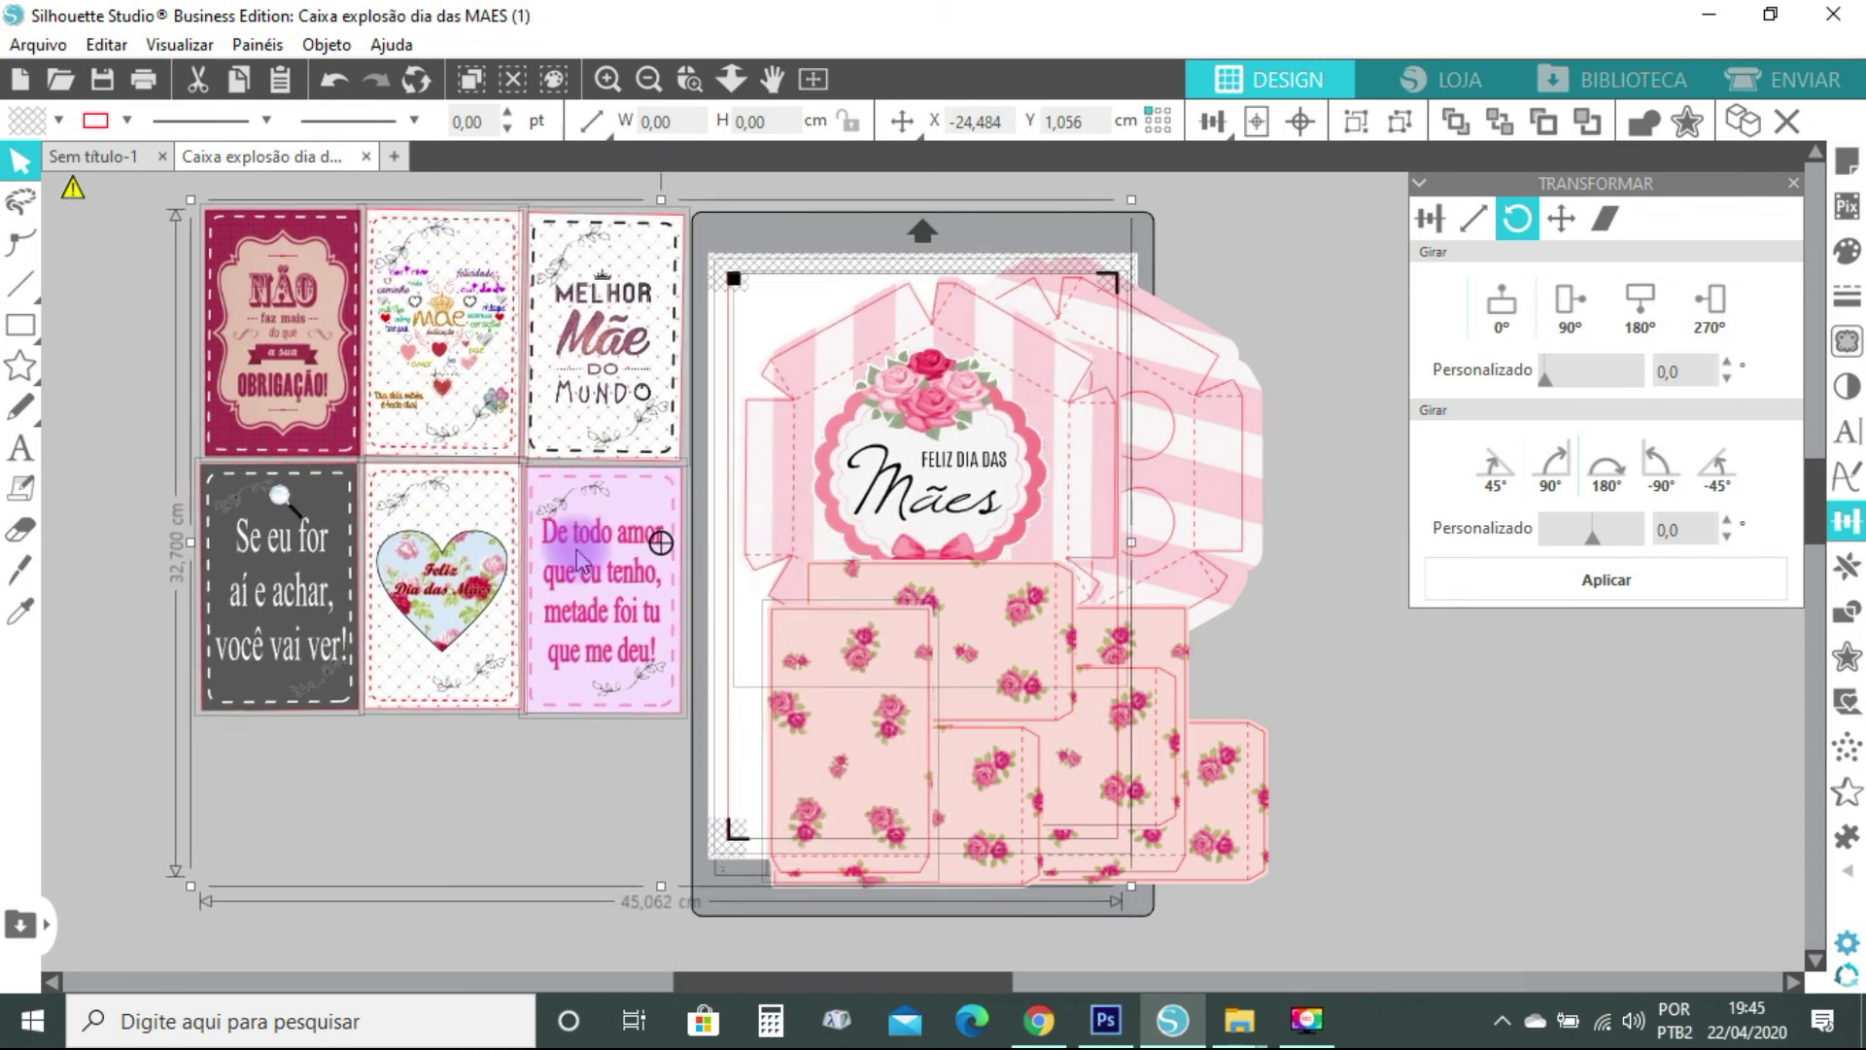
left_click(32, 443)
left_click(151, 228)
left_click(221, 664)
left_click_drag(437, 473, 433, 549)
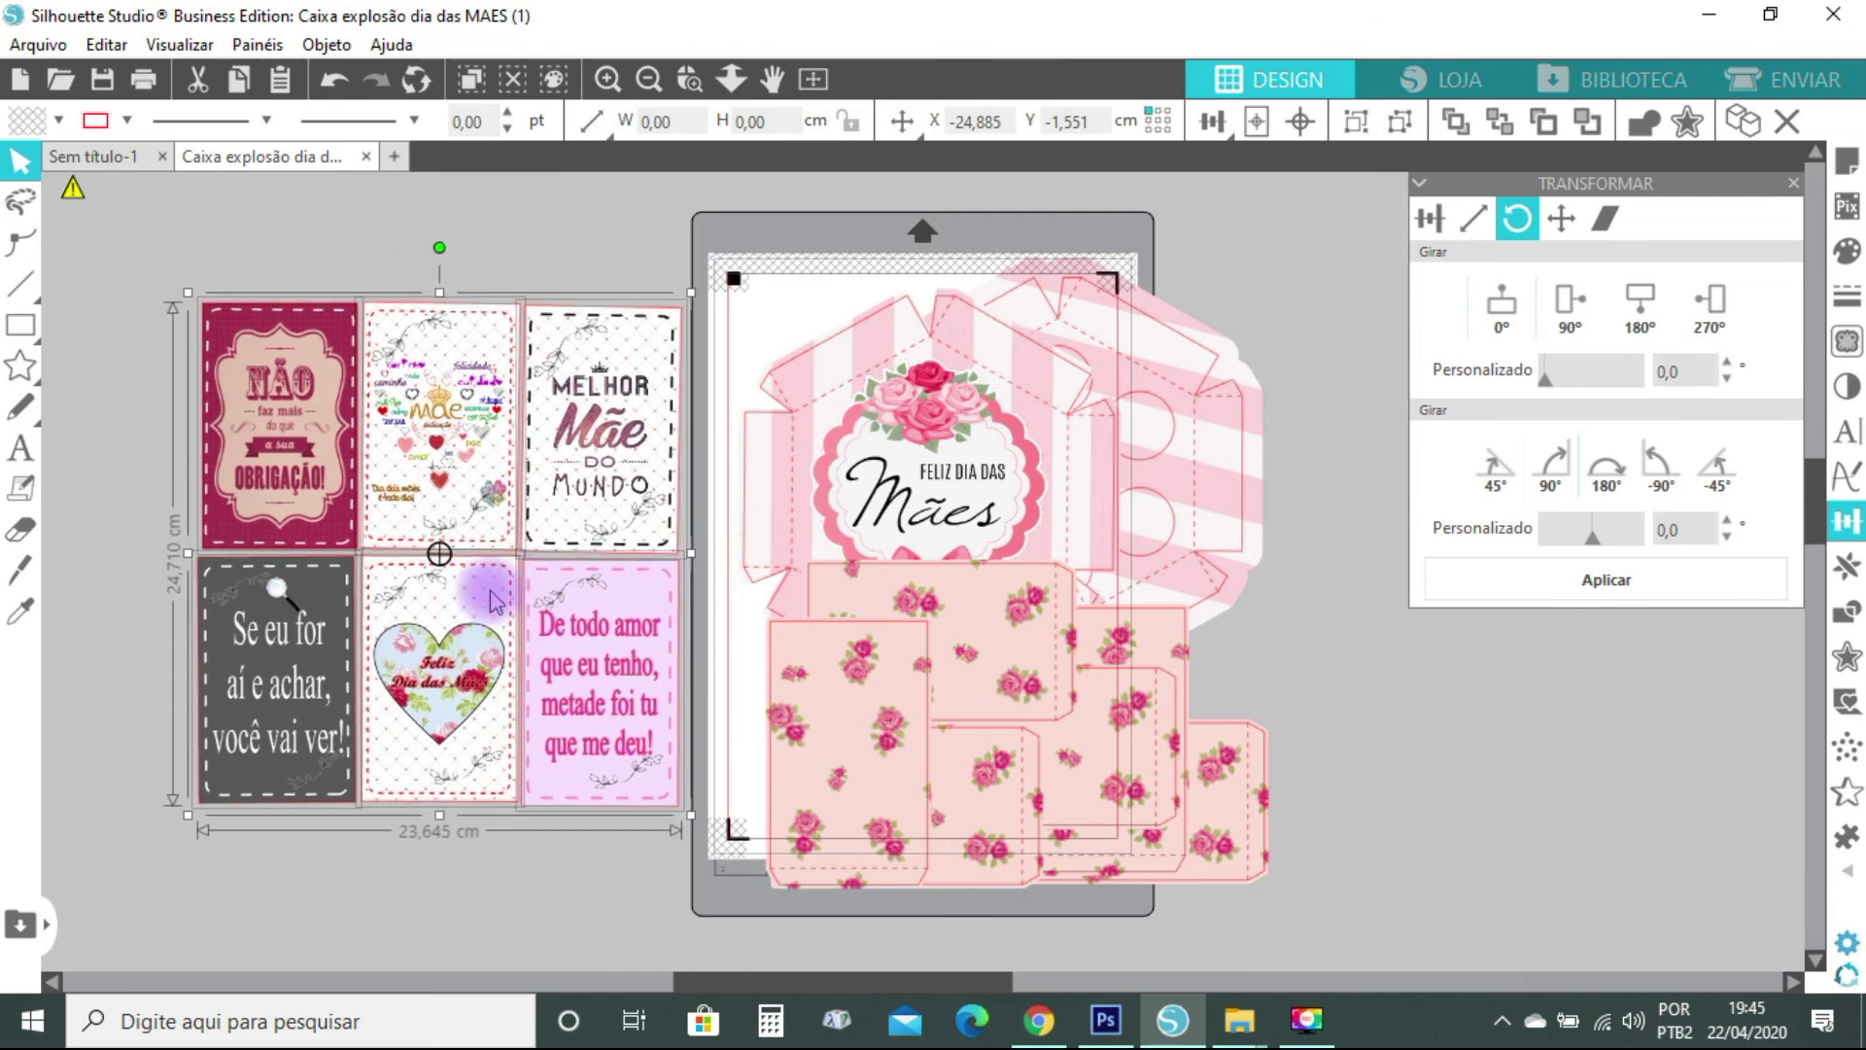
Select the gathered envelopes and hexagons and shift the whole stack slightly up and left on the page
left_click(1372, 673)
left_click(949, 778)
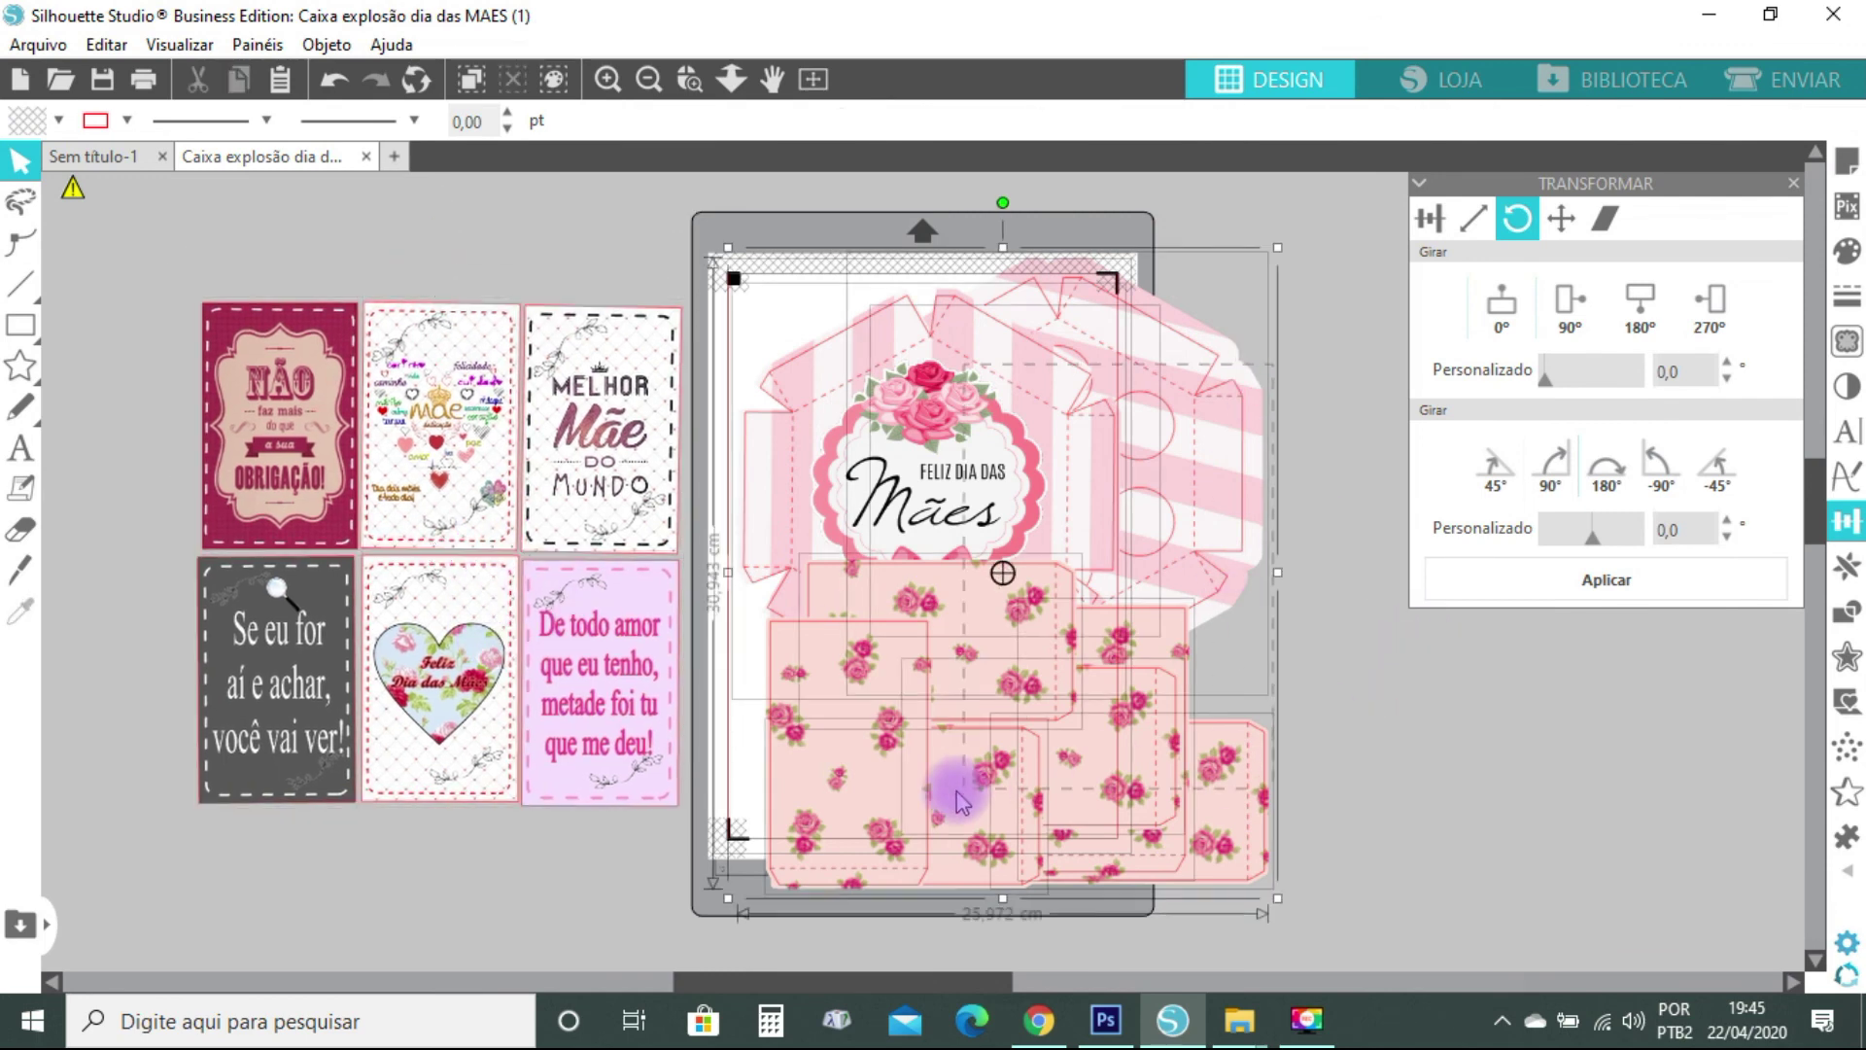
left_click_drag(999, 791, 986, 784)
left_click(820, 741)
left_click_drag(833, 762, 806, 722)
left_click(1067, 770)
left_click(1343, 686)
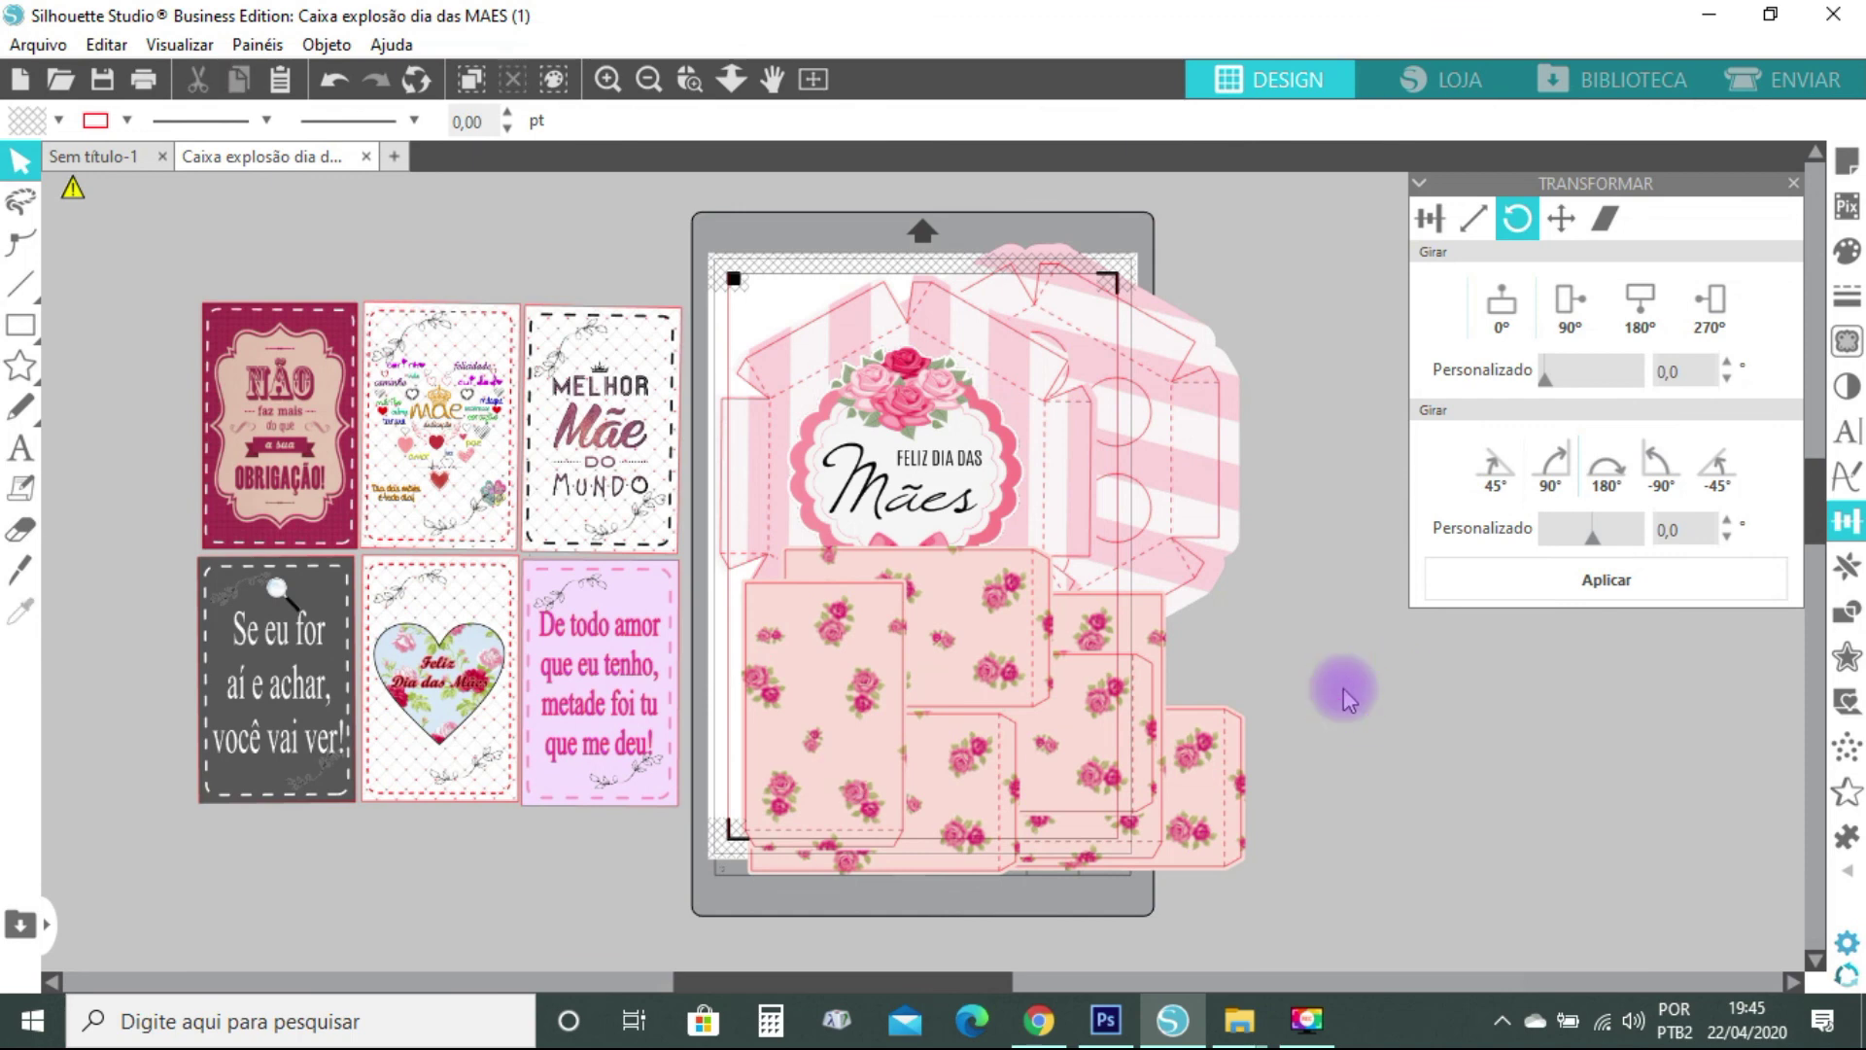
Move the six message cards up, and move the floral envelopes and badge lid off the page onto the area below them
left_click_drag(257, 661, 695, 860)
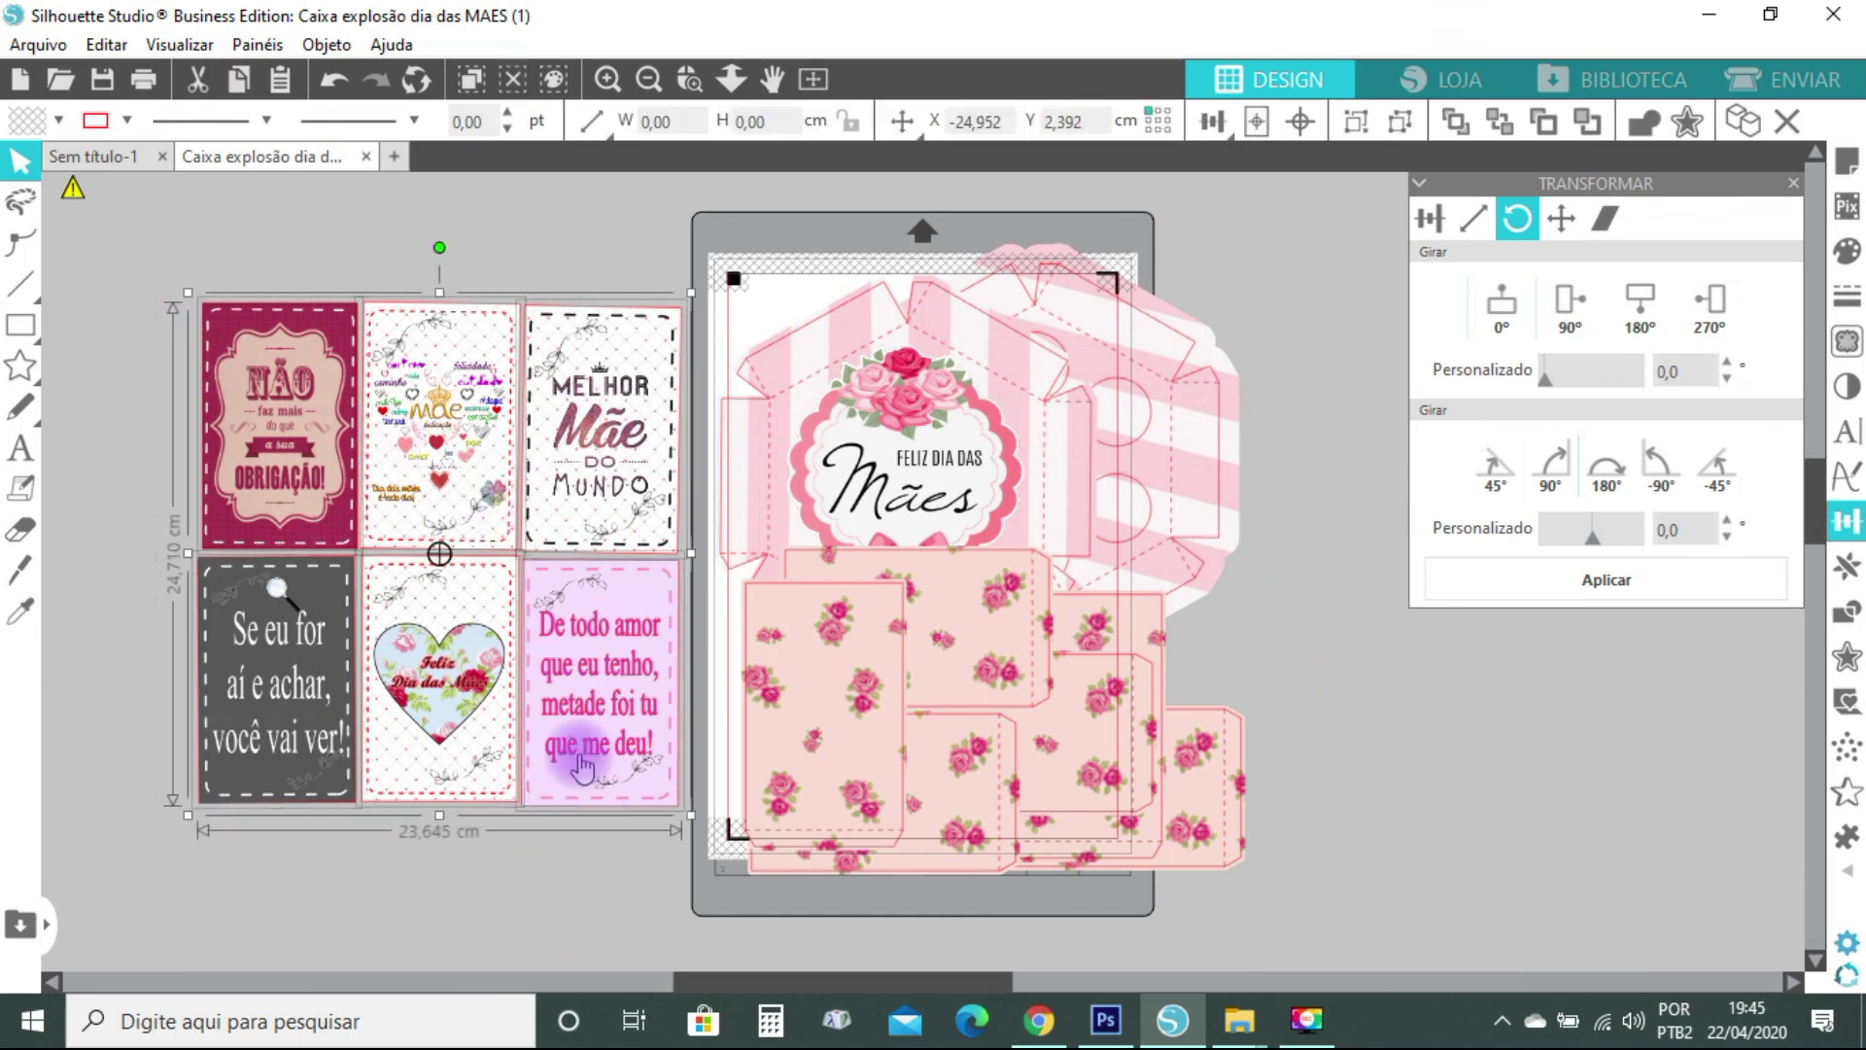
left_click_drag(583, 797, 580, 689)
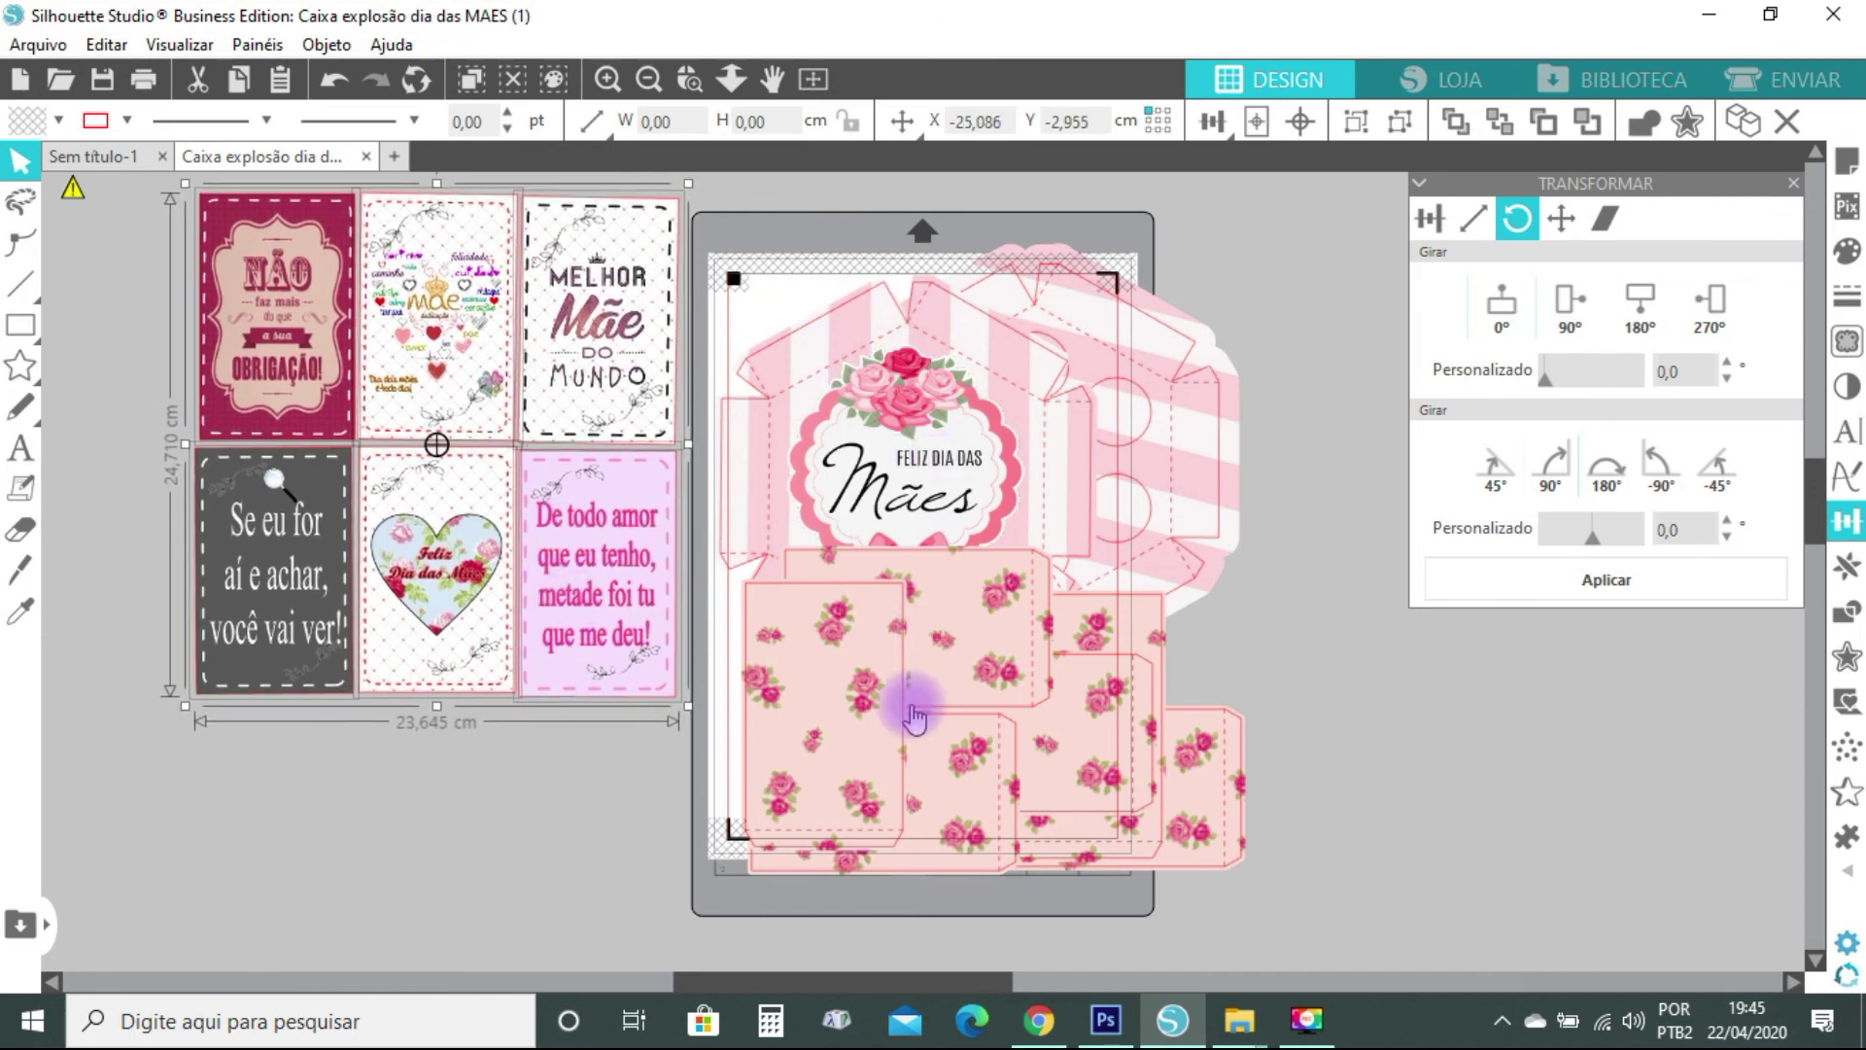
left_click(1296, 775)
left_click_drag(933, 779, 542, 729)
left_click(1019, 881)
left_click_drag(866, 783, 345, 826)
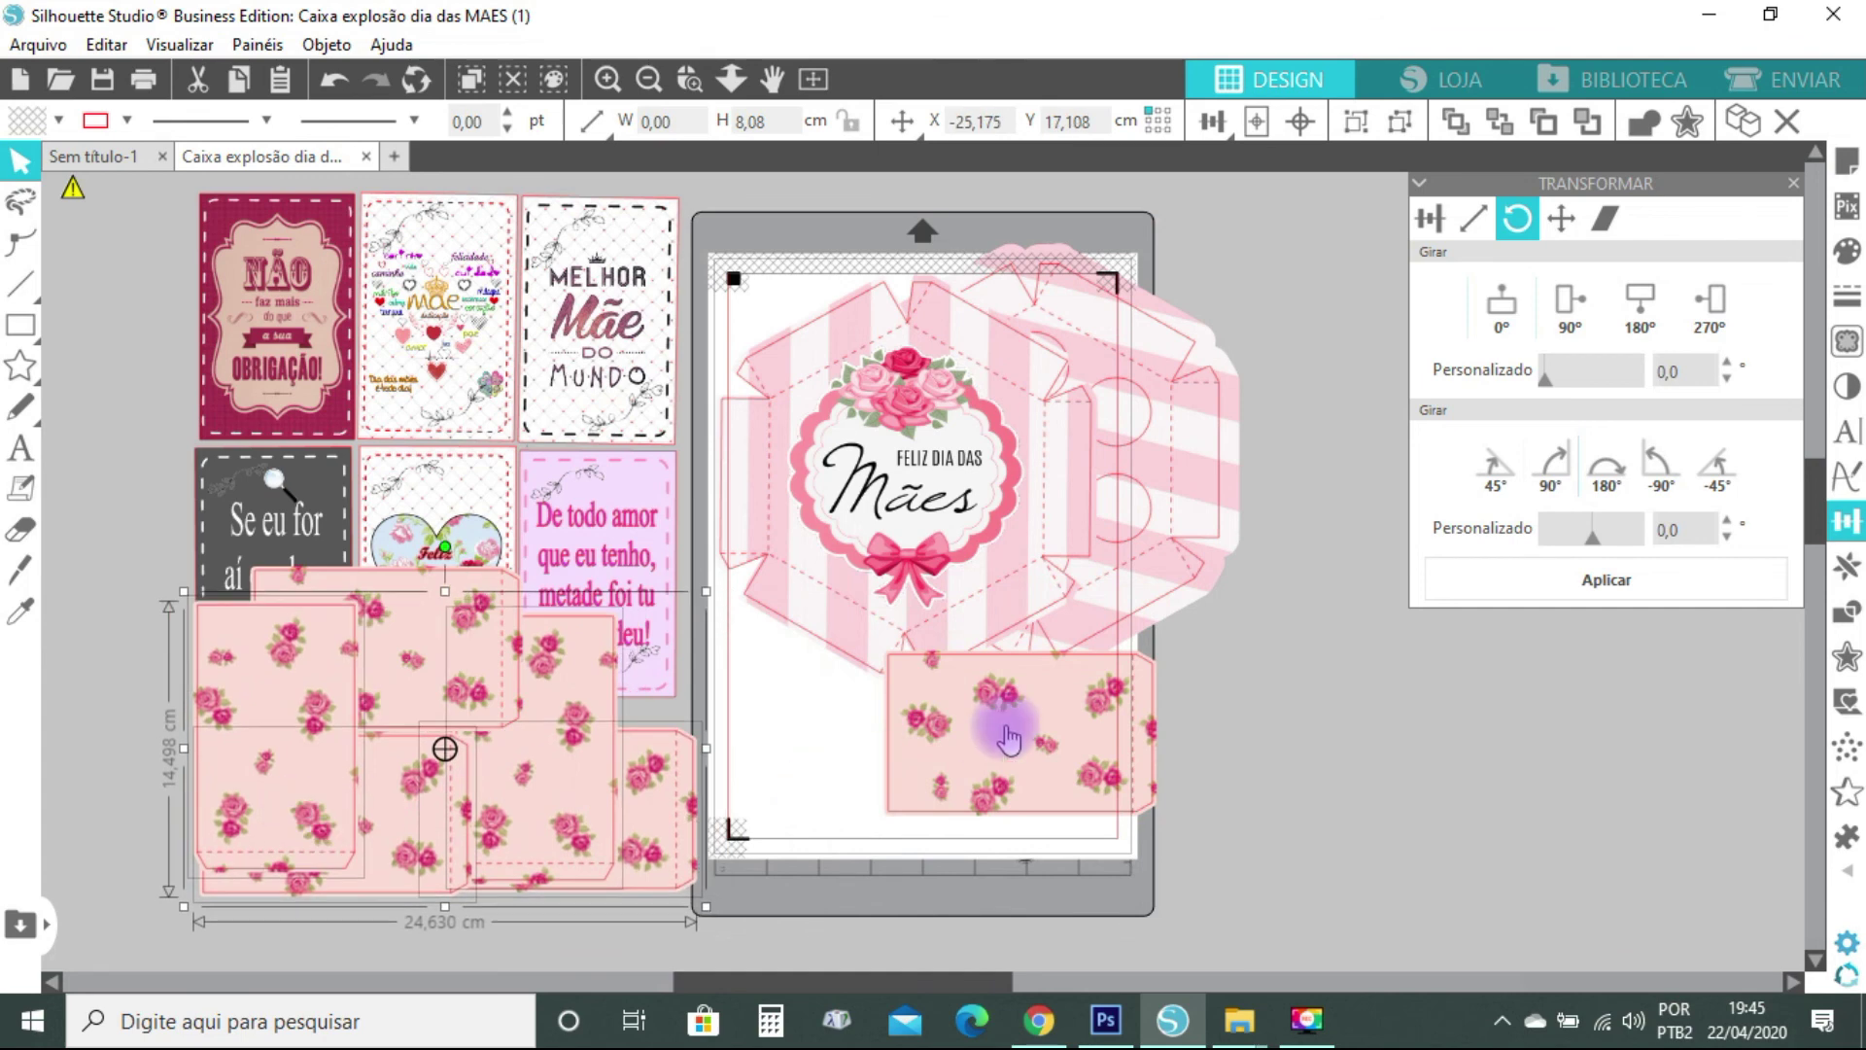
left_click_drag(972, 709, 394, 731)
left_click_drag(895, 346, 368, 645)
Move the plain striped hexagon off the page and position the seven-circle hexagon on the page
left_click_drag(1155, 371, 1393, 788)
left_click(1162, 336)
left_click_drag(935, 472, 973, 459)
Set the registration marks' inset to 1.59 cm and adjust the seven-circle hexagon to fit between the marks
left_click(1842, 173)
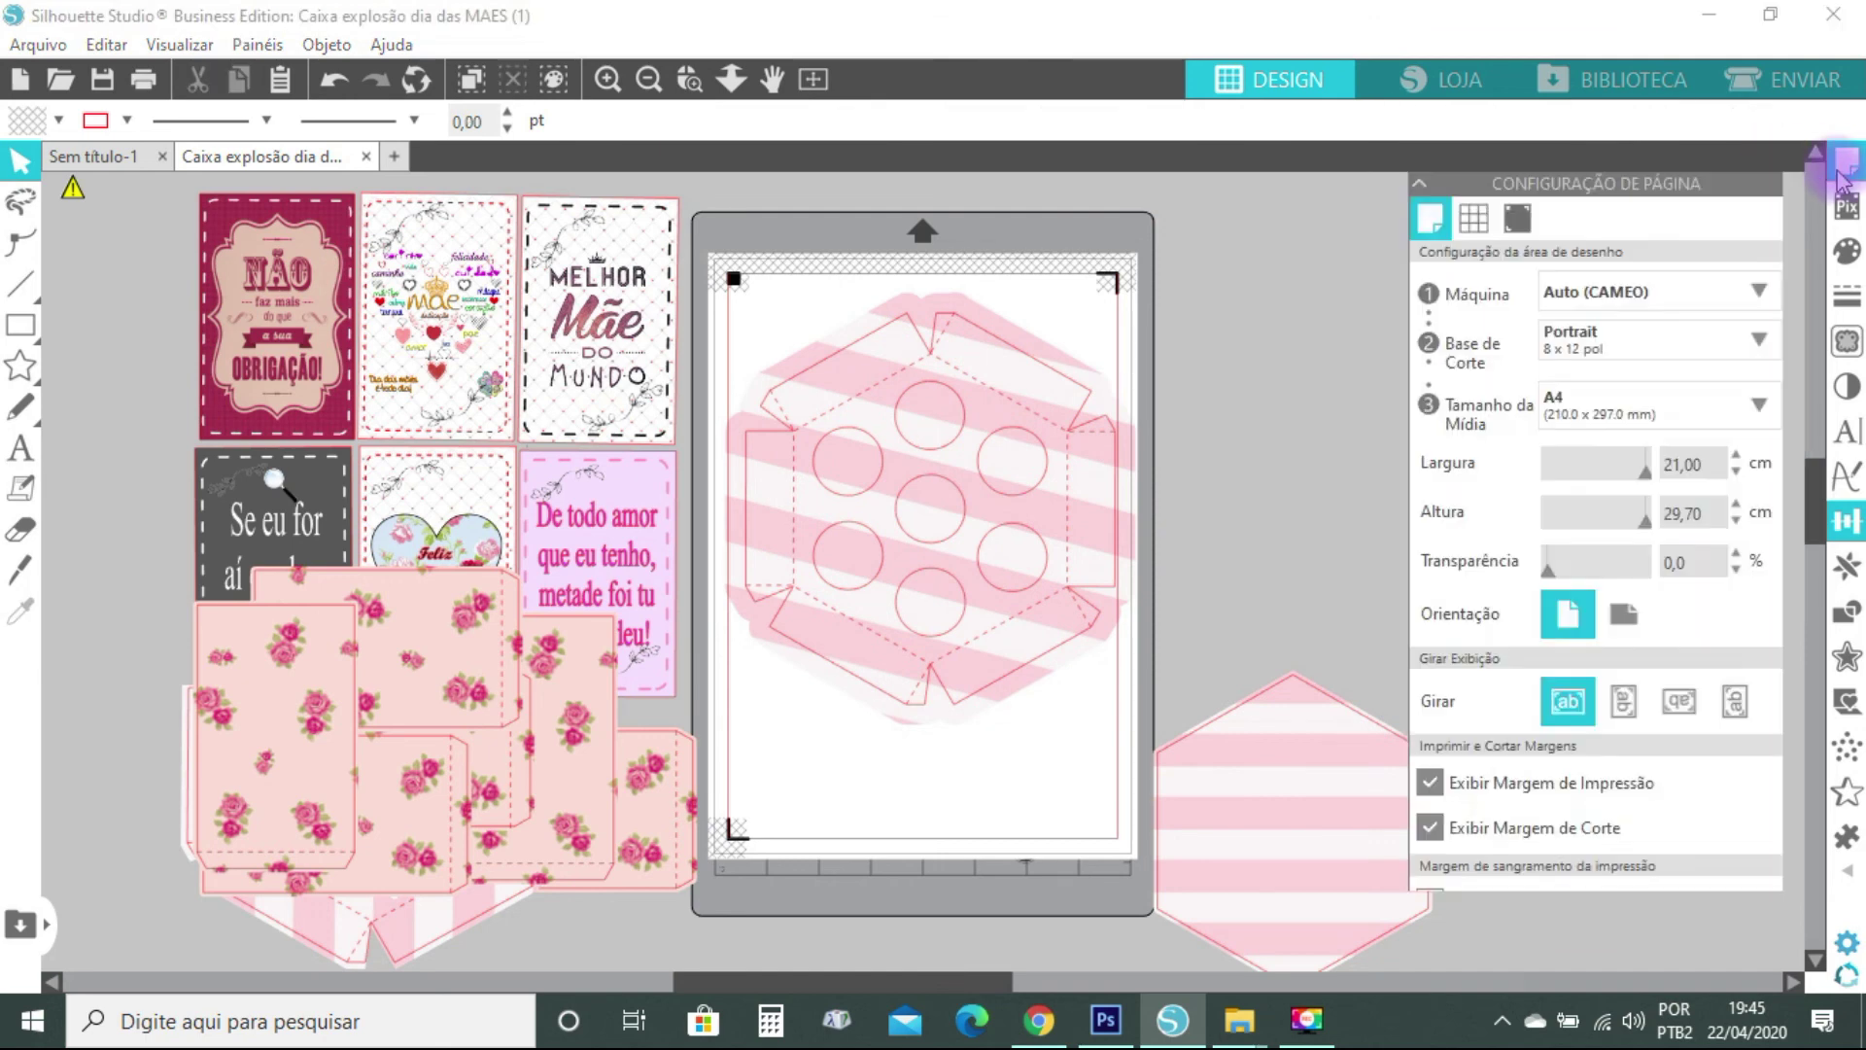
left_click(1516, 219)
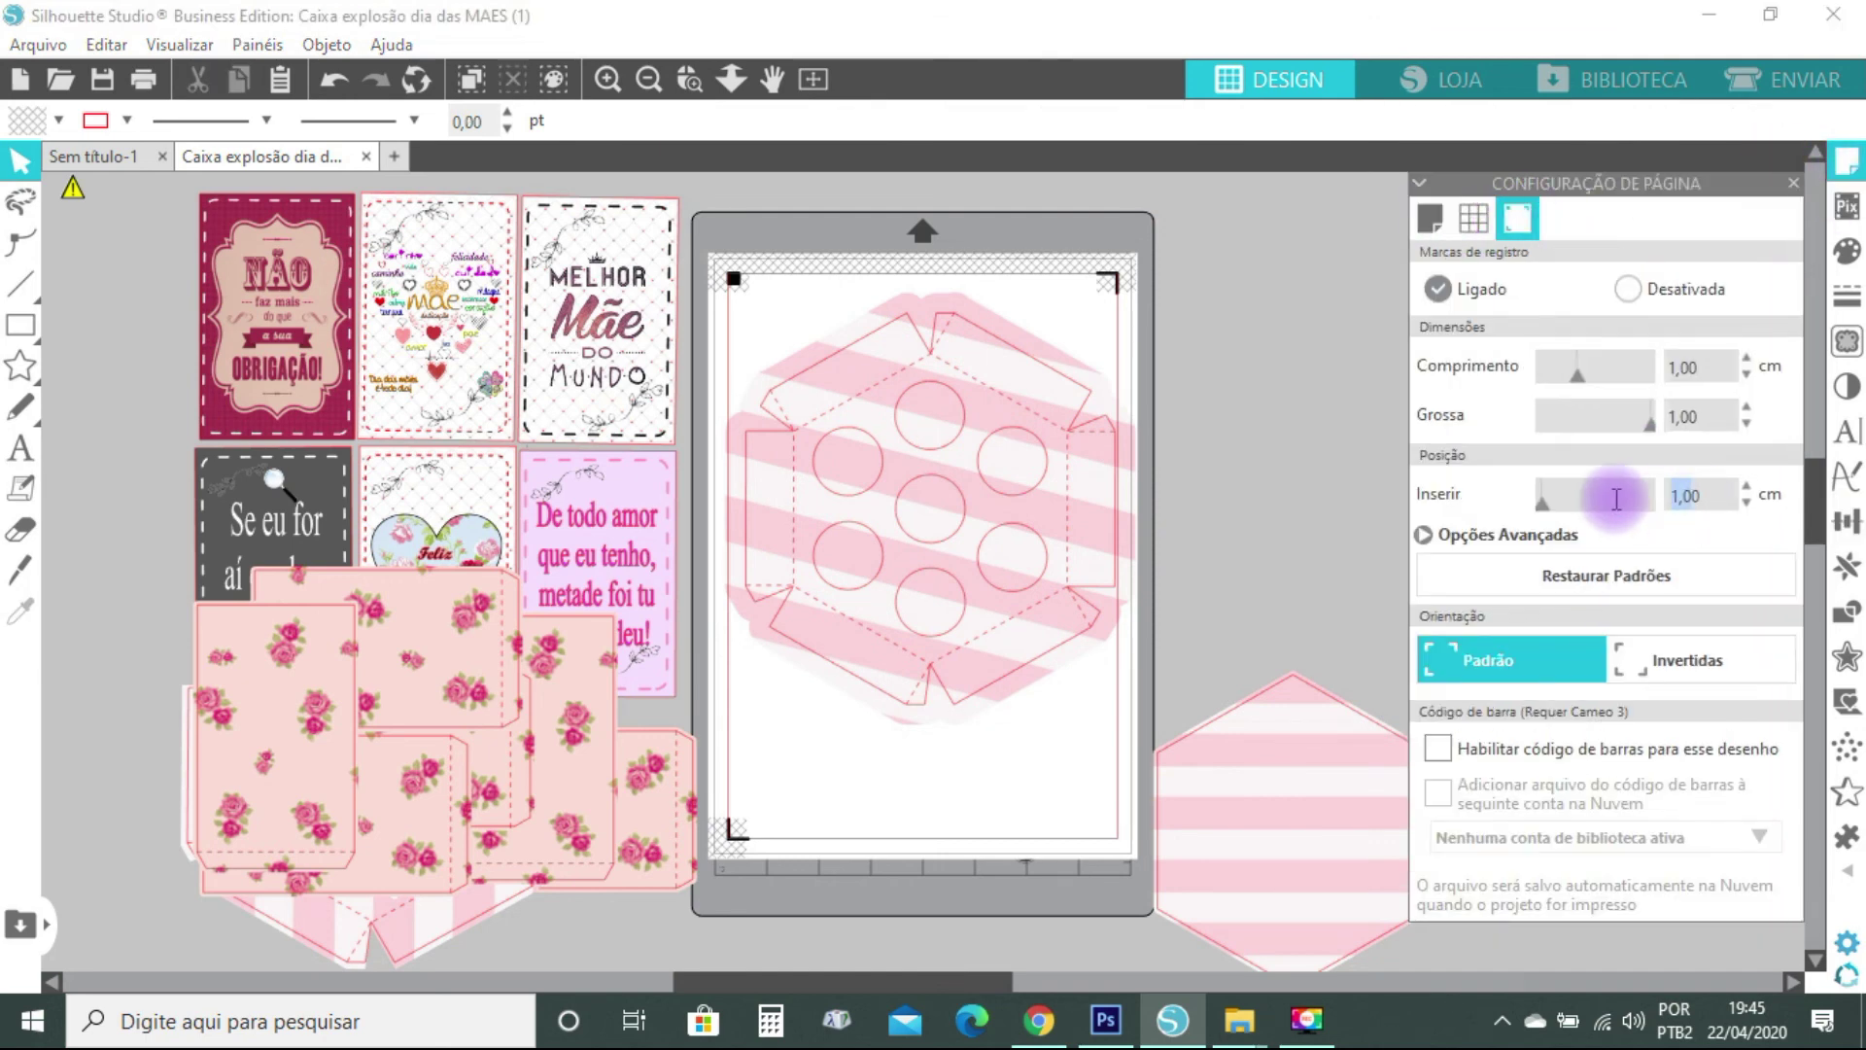
left_click(1584, 496)
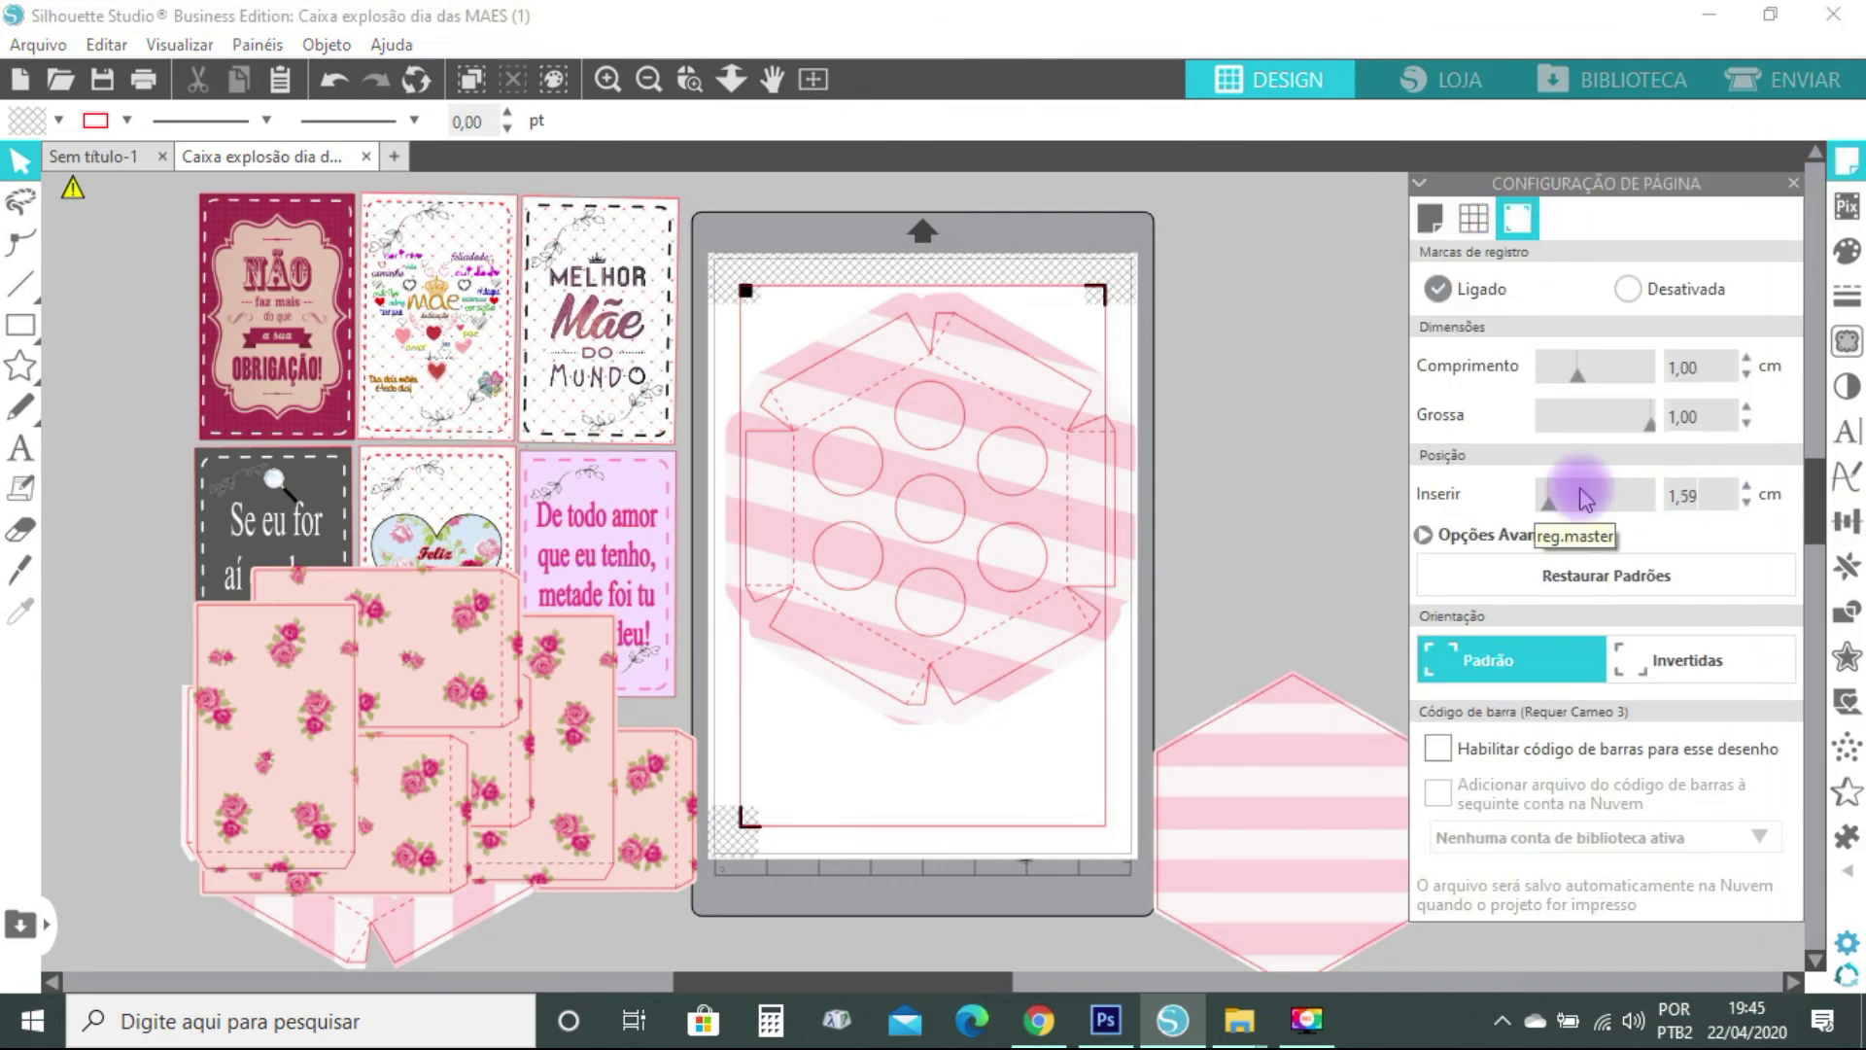
mouse_move(855, 416)
left_mouse_down()
mouse_move(838, 418)
mouse_move(858, 447)
left_mouse_up()
left_click(1121, 466)
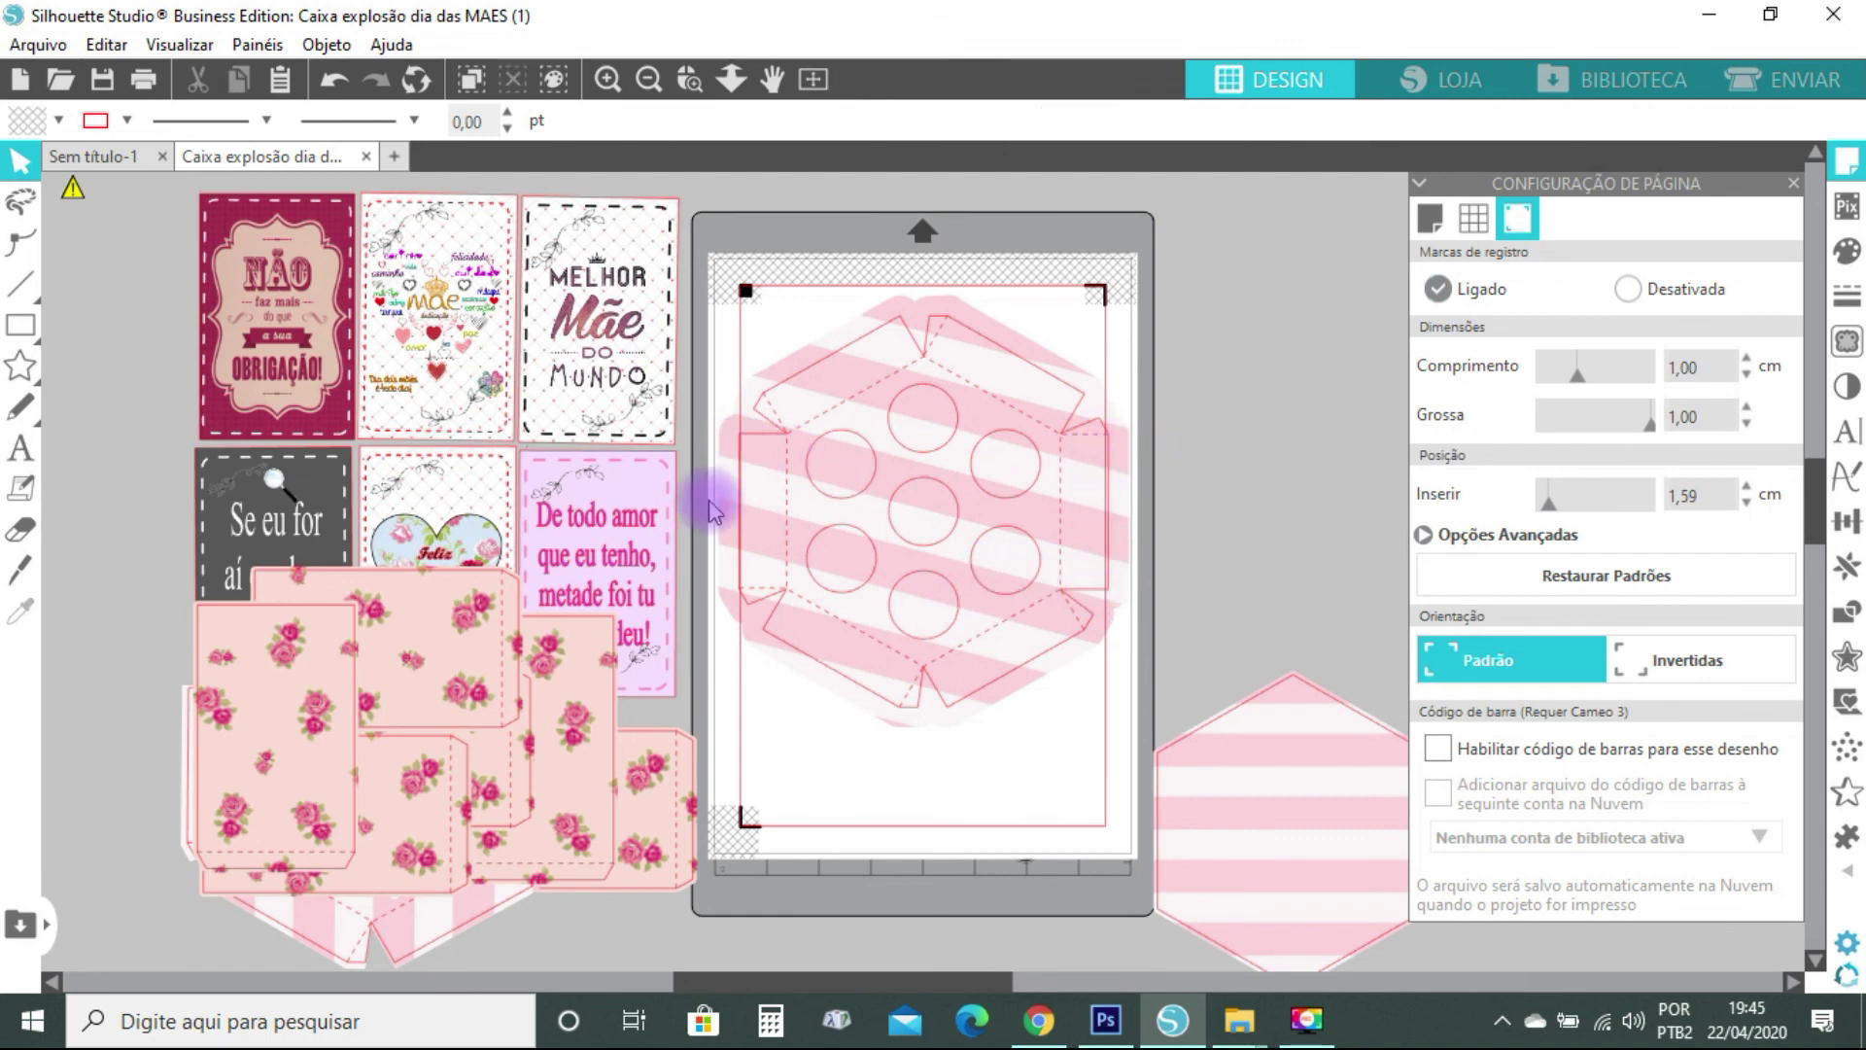
scroll(962, 538, "left", 1)
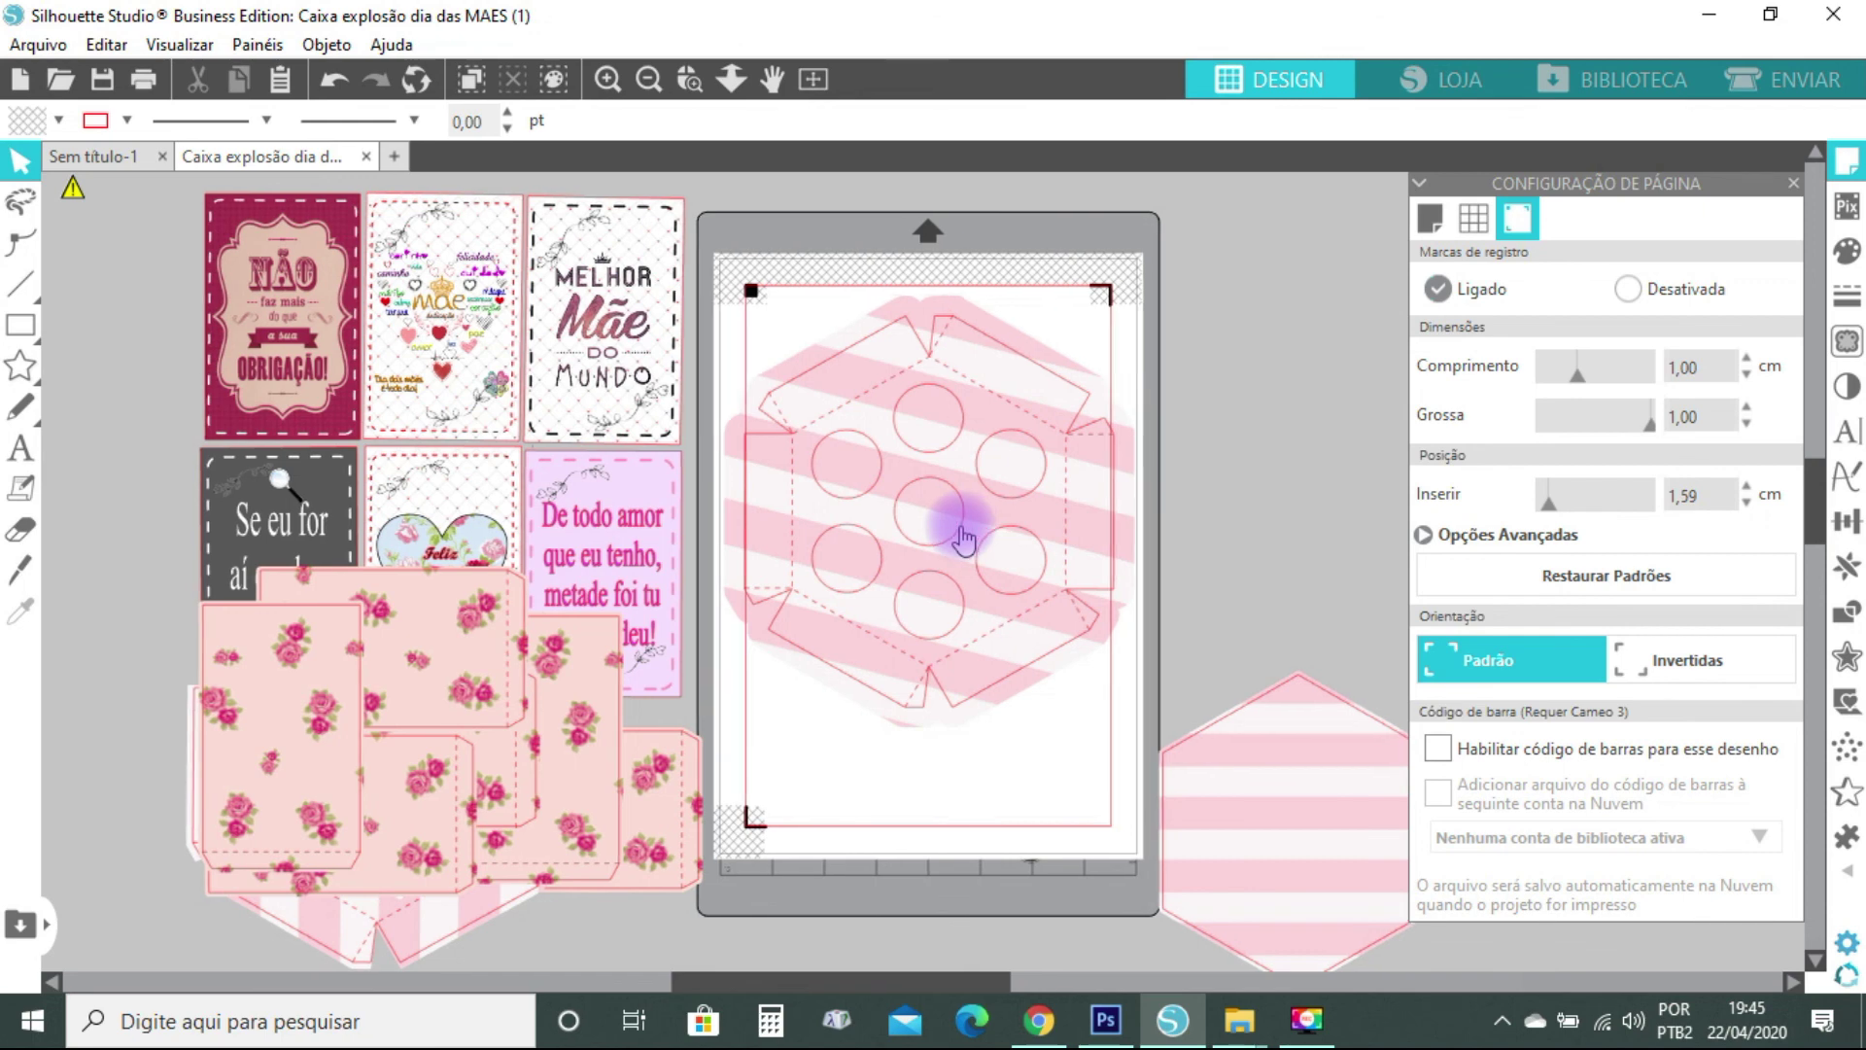
left_click(962, 537)
left_click_drag(965, 537, 967, 538)
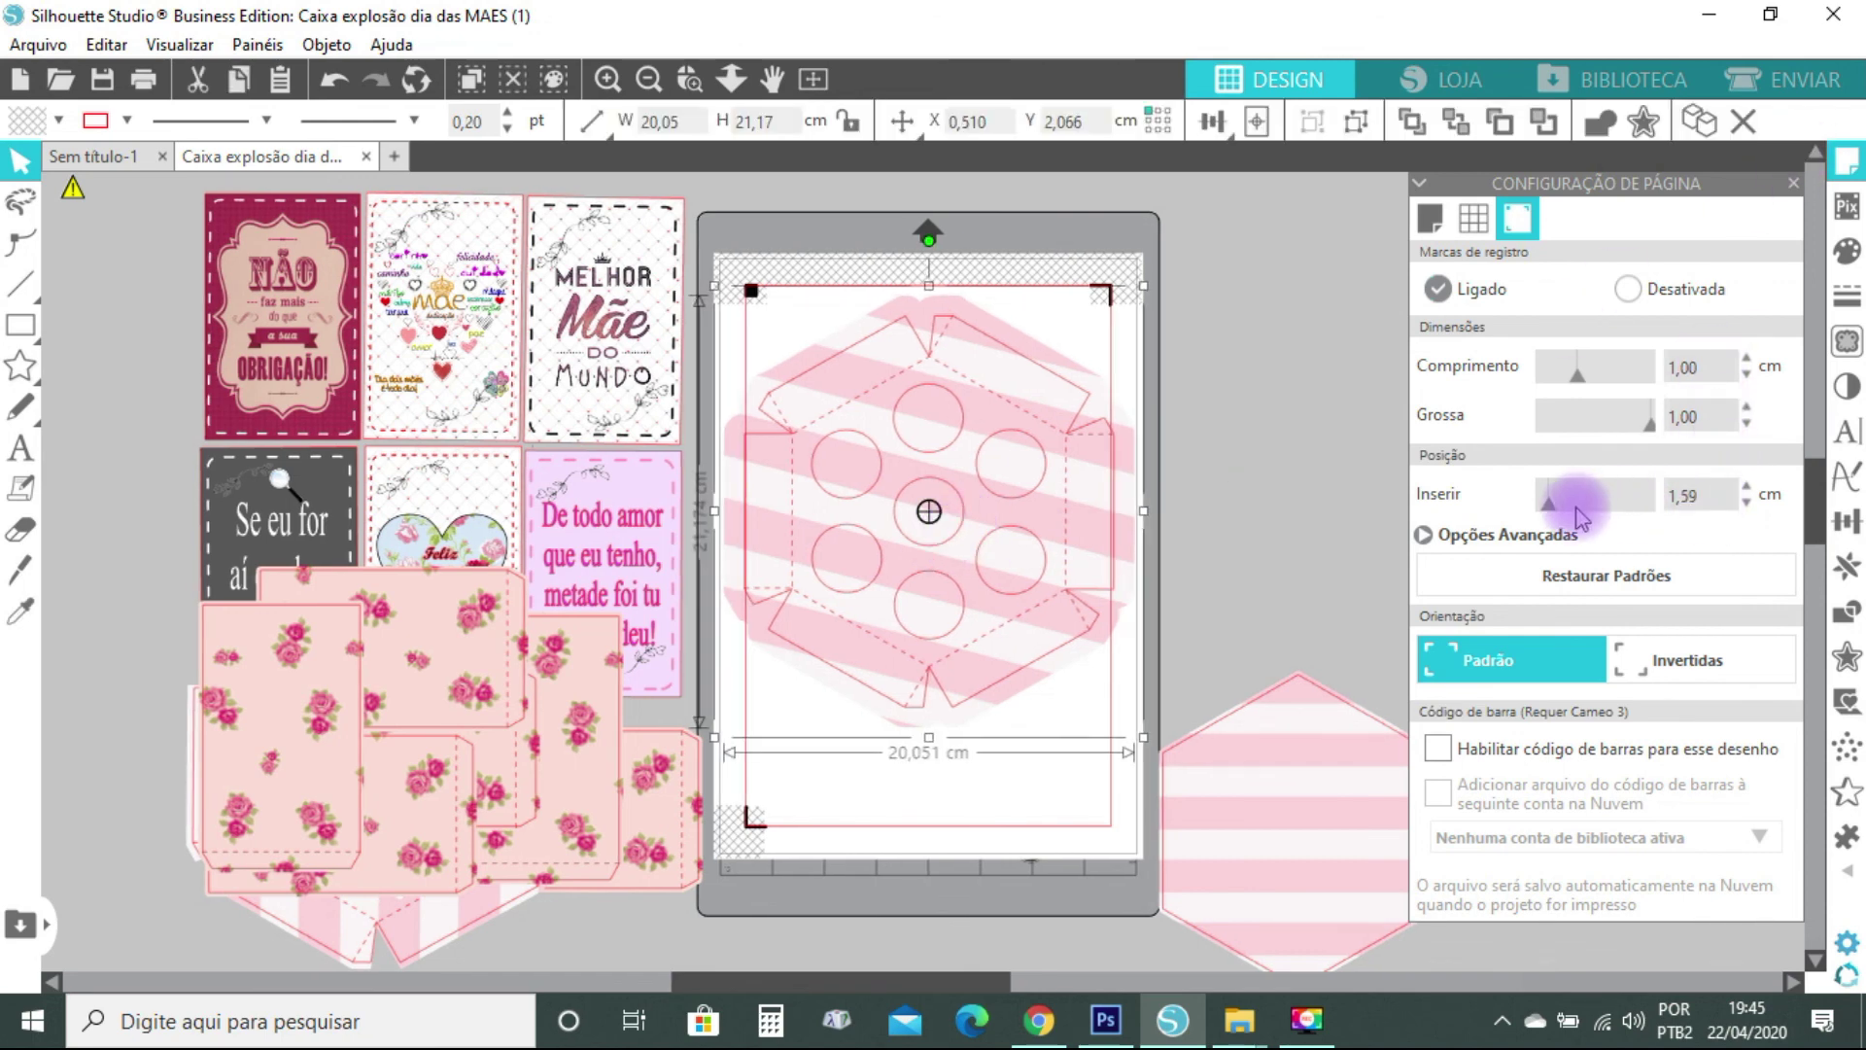
Set the registration marks' inset to 1.00 cm, close the page setup and move the seven-circle hexagon up slightly
left_click_drag(1551, 507, 1535, 515)
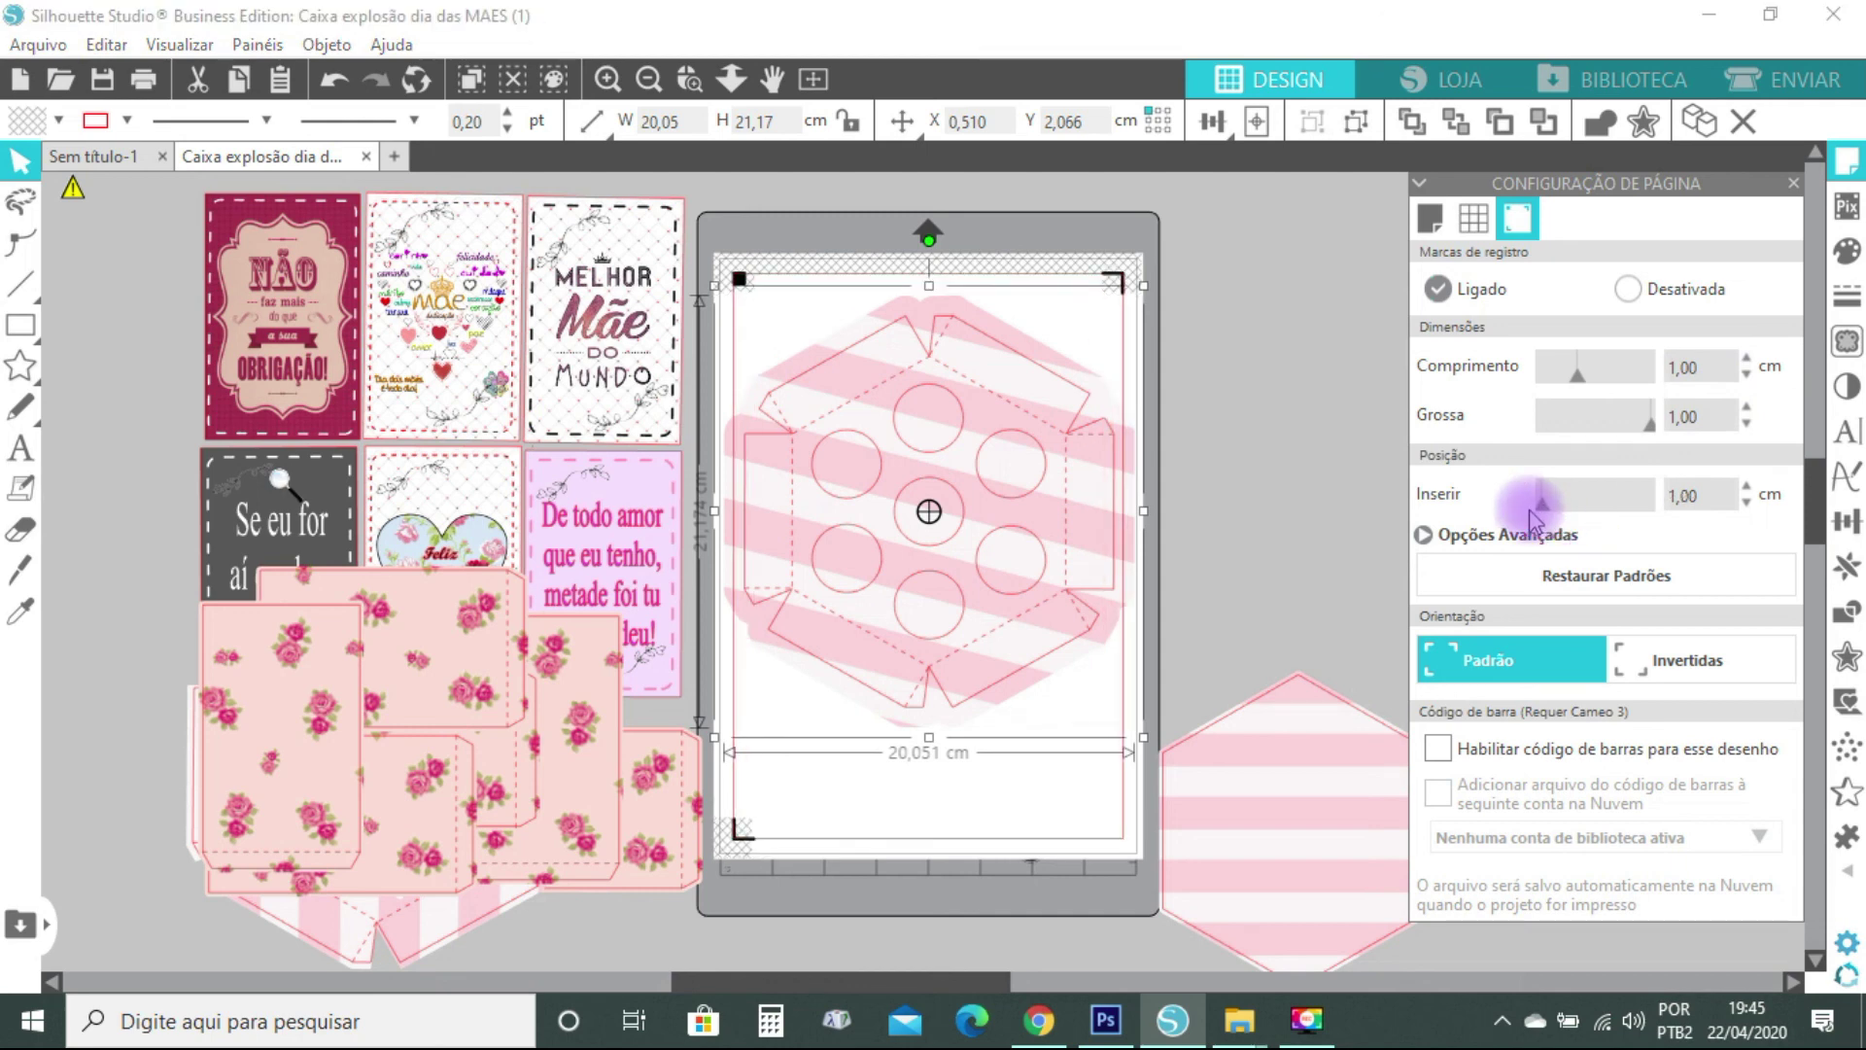
left_click(1798, 178)
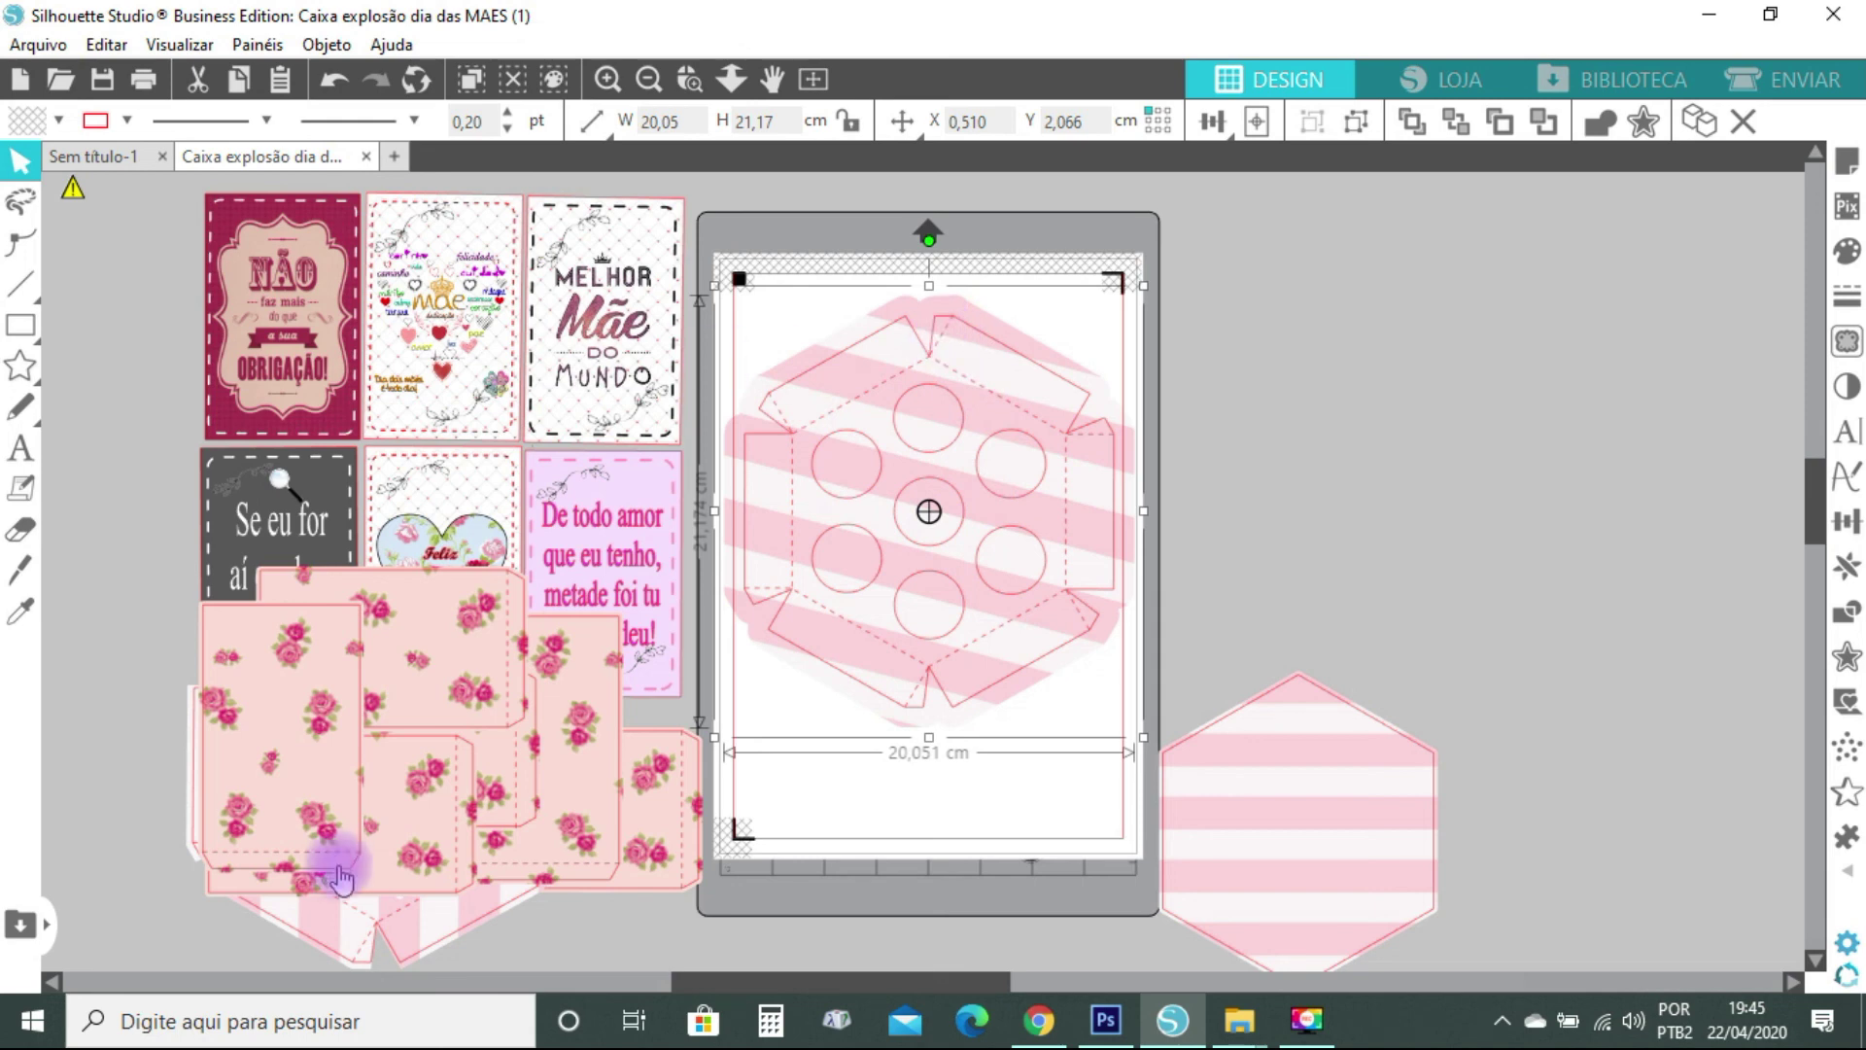
left_click_drag(1035, 505, 1041, 498)
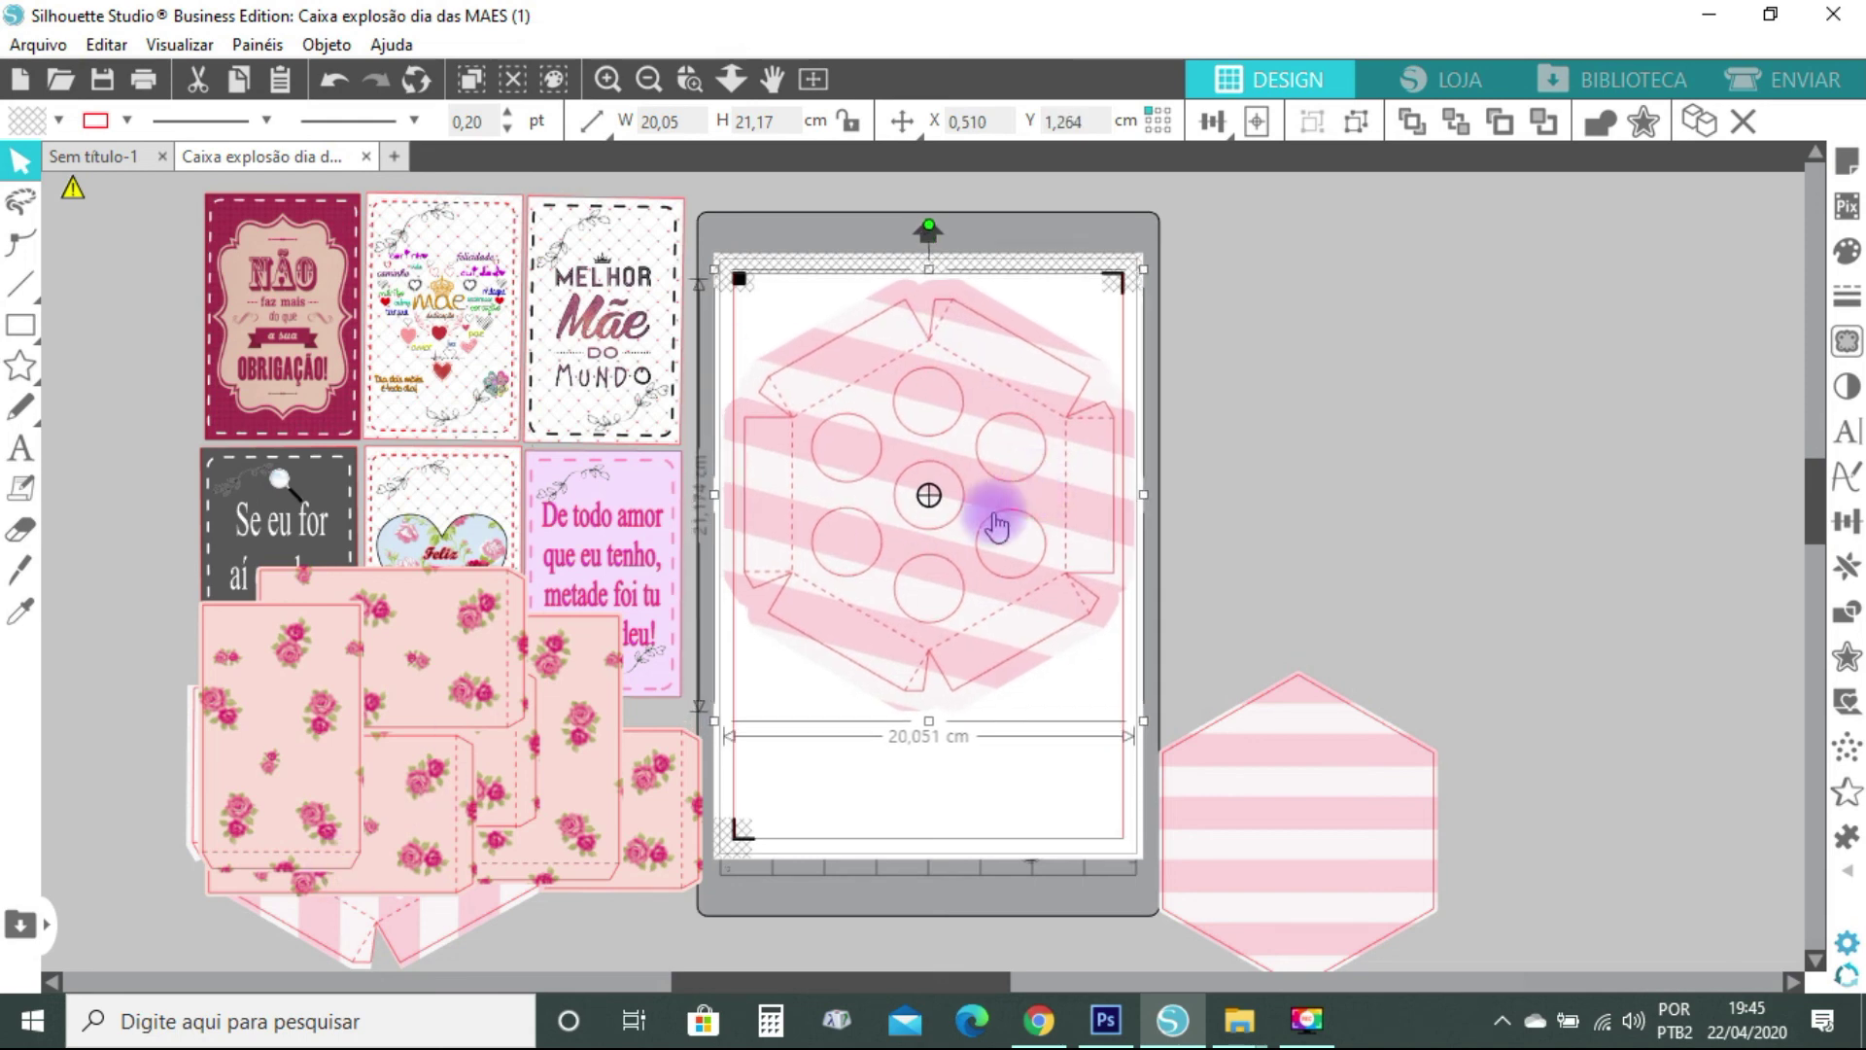
Move the plain striped hexagon, the badge lid and all floral envelopes onto the page over the seven-circle hexagon
left_click_drag(1408, 846, 1002, 748)
left_click_drag(175, 817, 541, 914)
left_click_drag(525, 835, 1002, 687)
left_click_drag(428, 637, 949, 383)
Select all six message cards and move them down together beside the page
left_click_drag(135, 290, 620, 727)
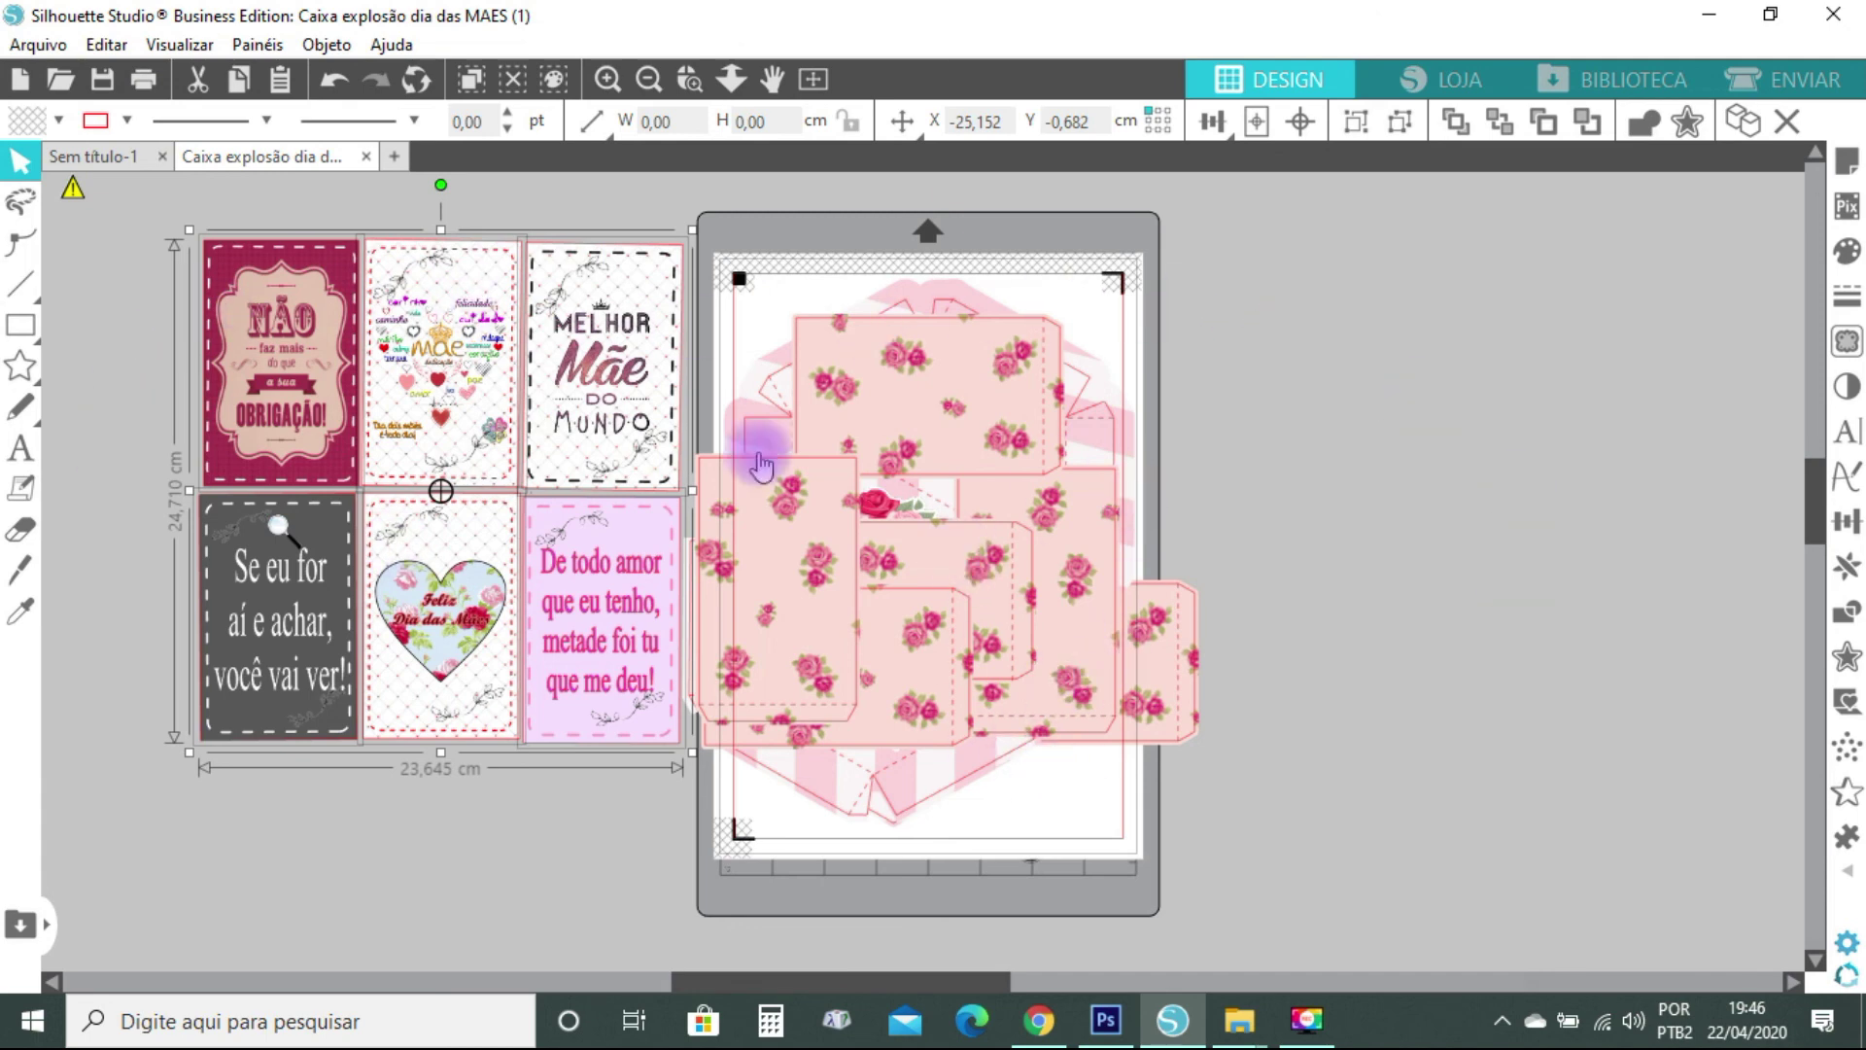
left_click_drag(118, 265, 610, 783)
left_click_drag(603, 394, 602, 434)
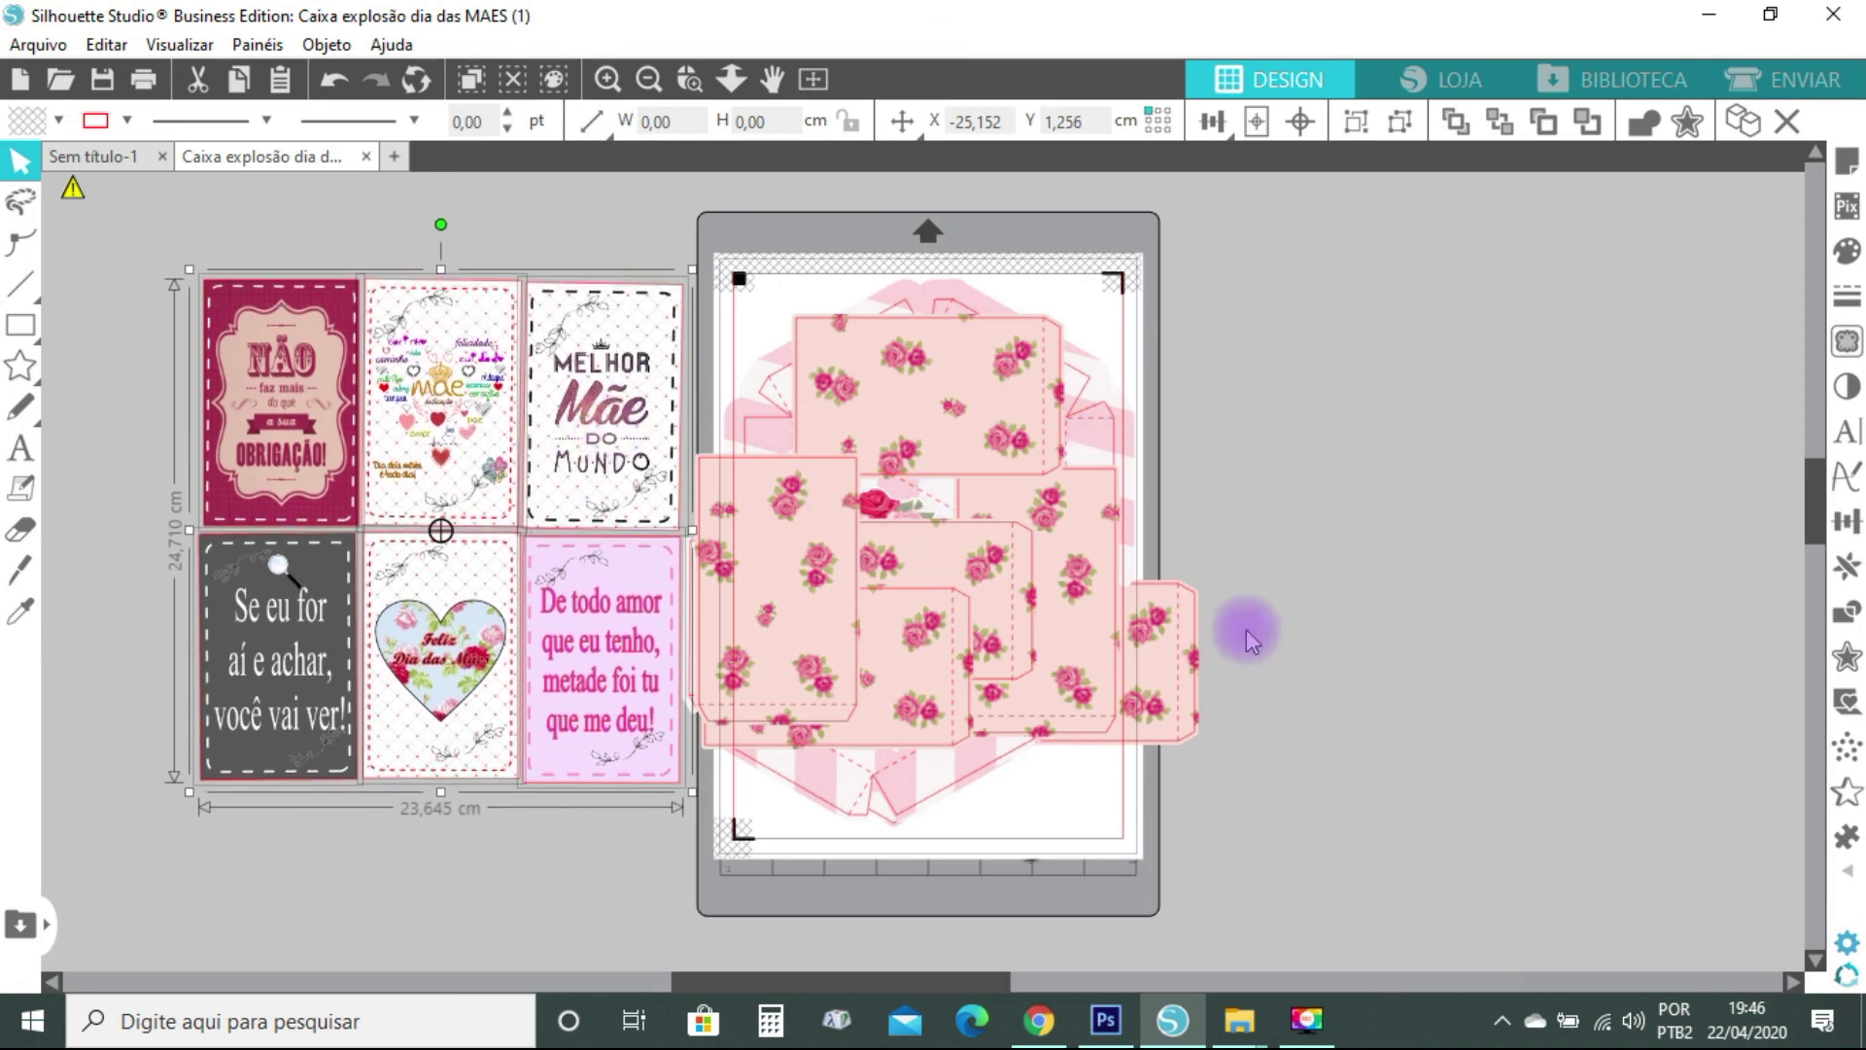